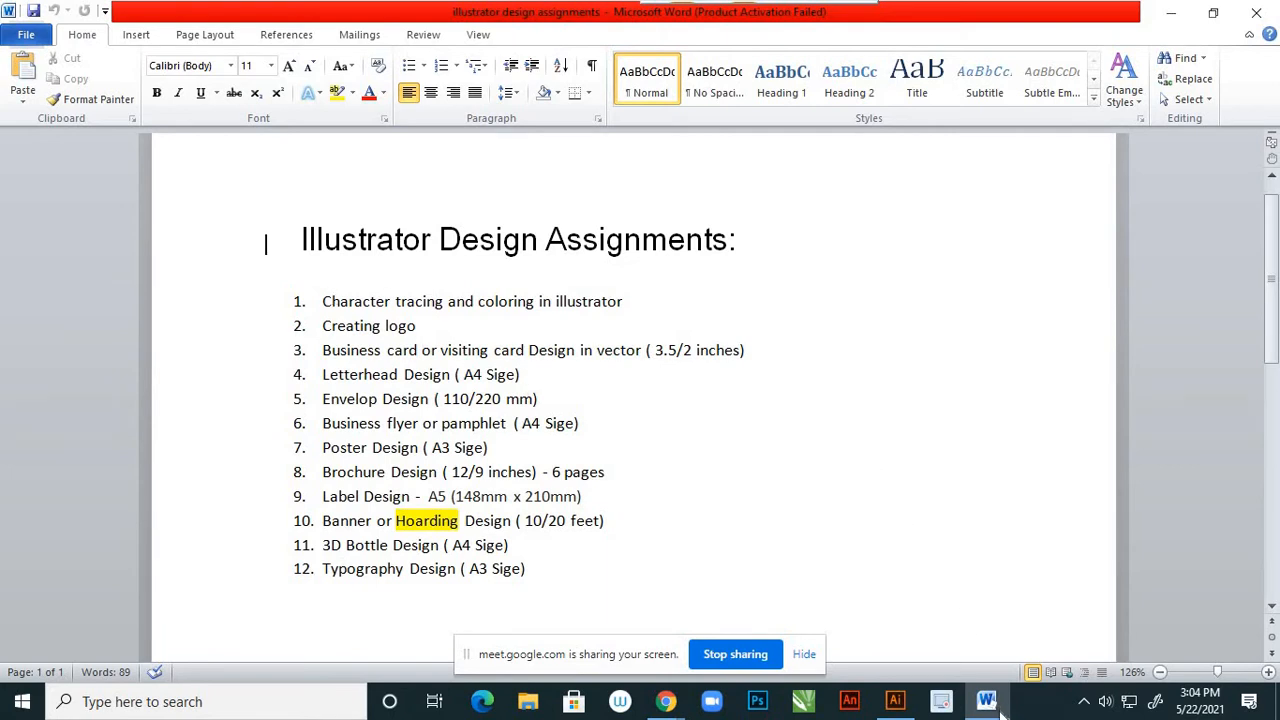
Switch to Illustrator and create a portrait A4 document in inches named "tracing character", using CMYK color and 300 ppi raster effects.
mouse_move(990, 705)
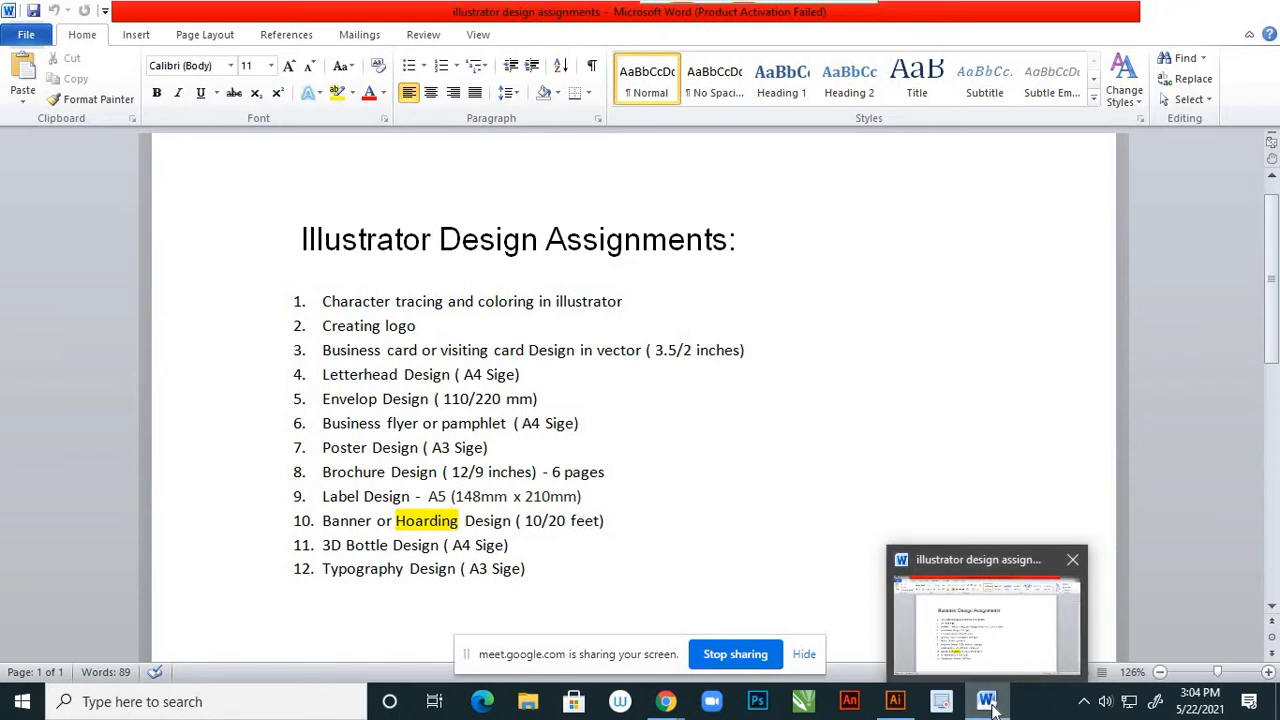
left_click(990, 705)
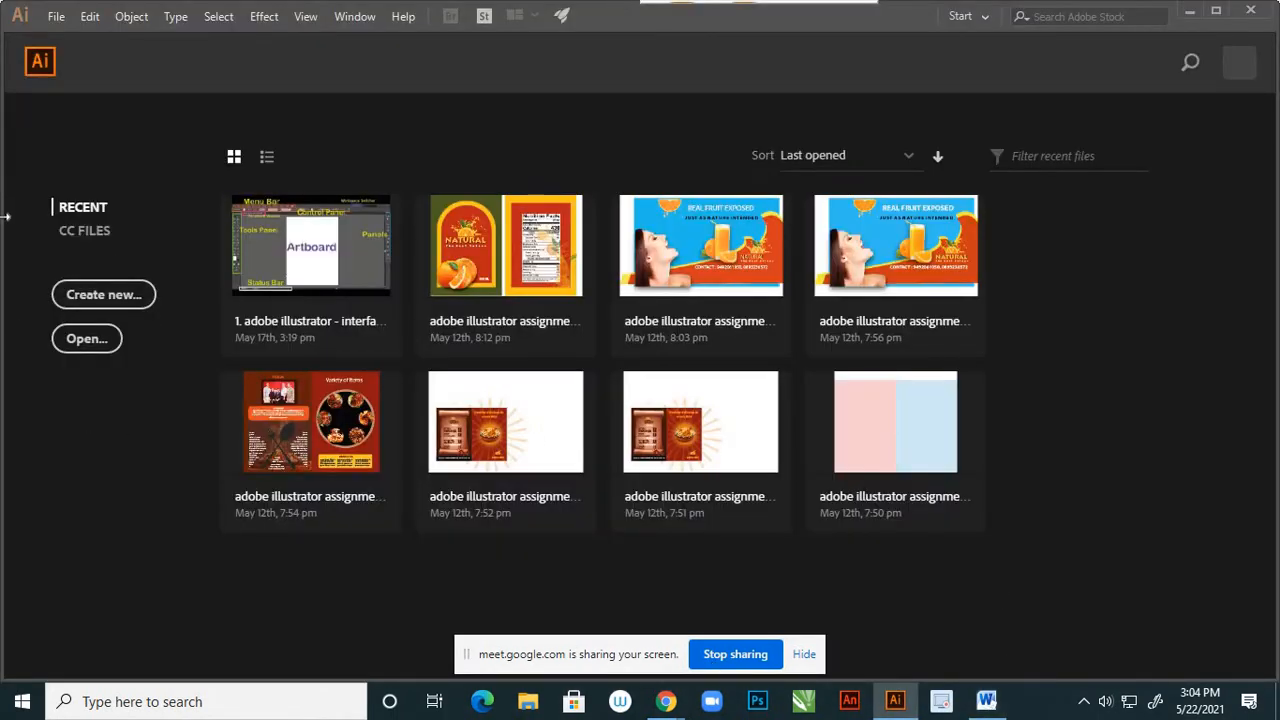
left_click(104, 296)
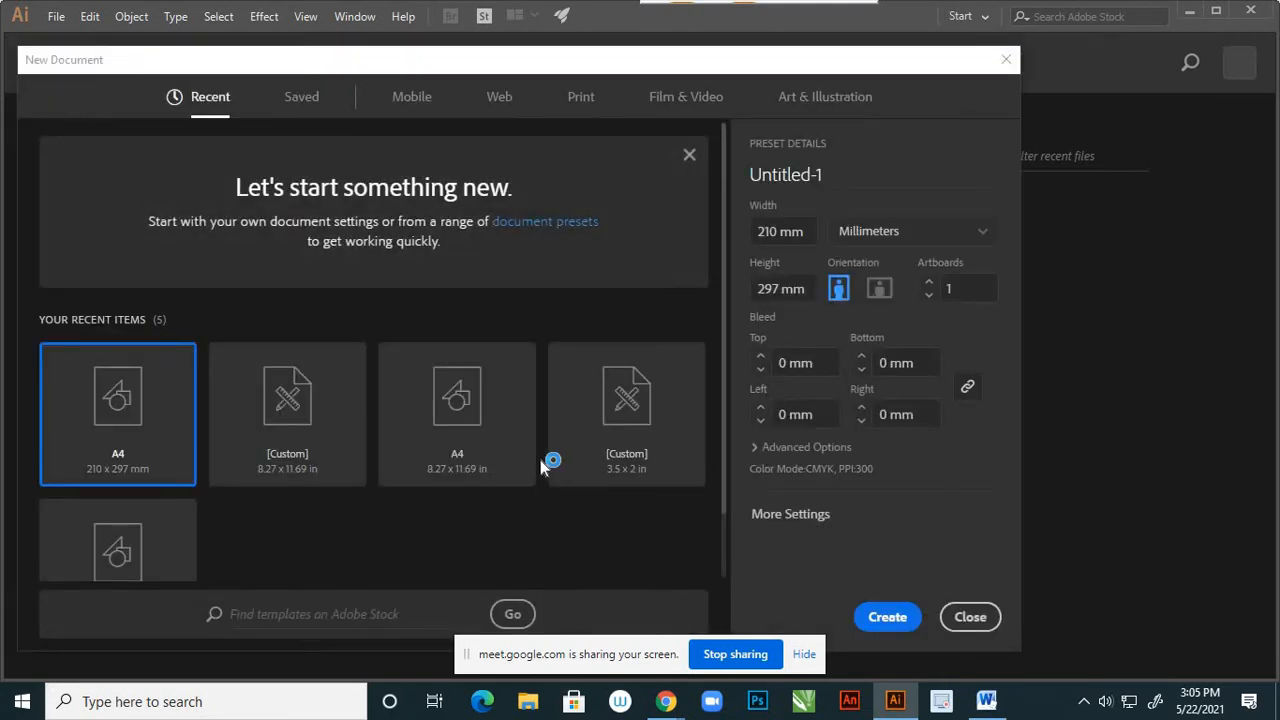
left_click(472, 420)
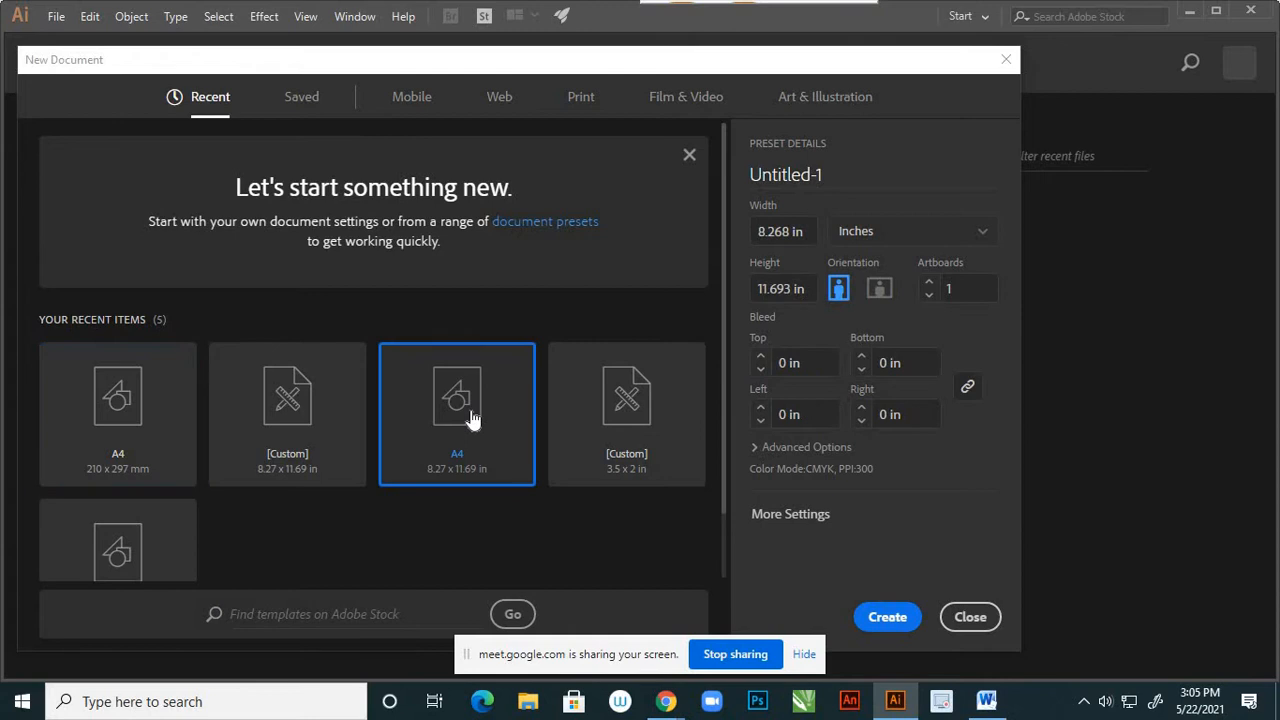
left_click(760, 172)
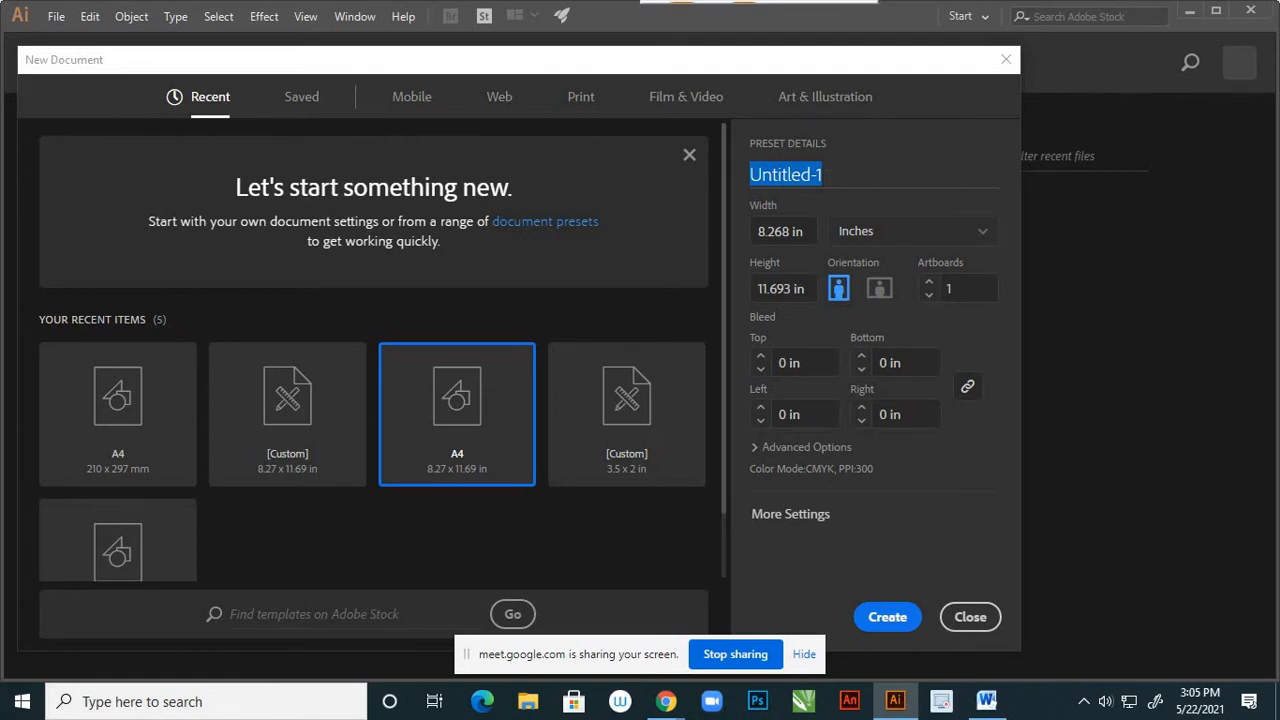
type("trac")
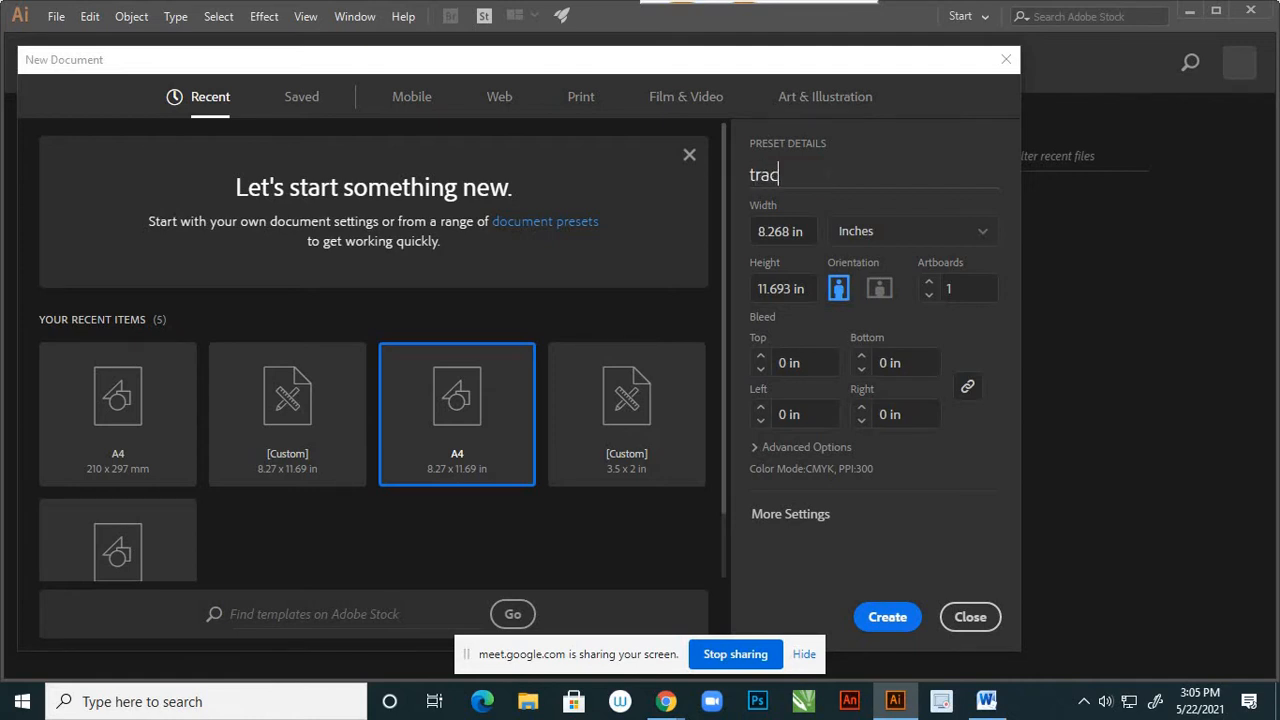
type("ing character")
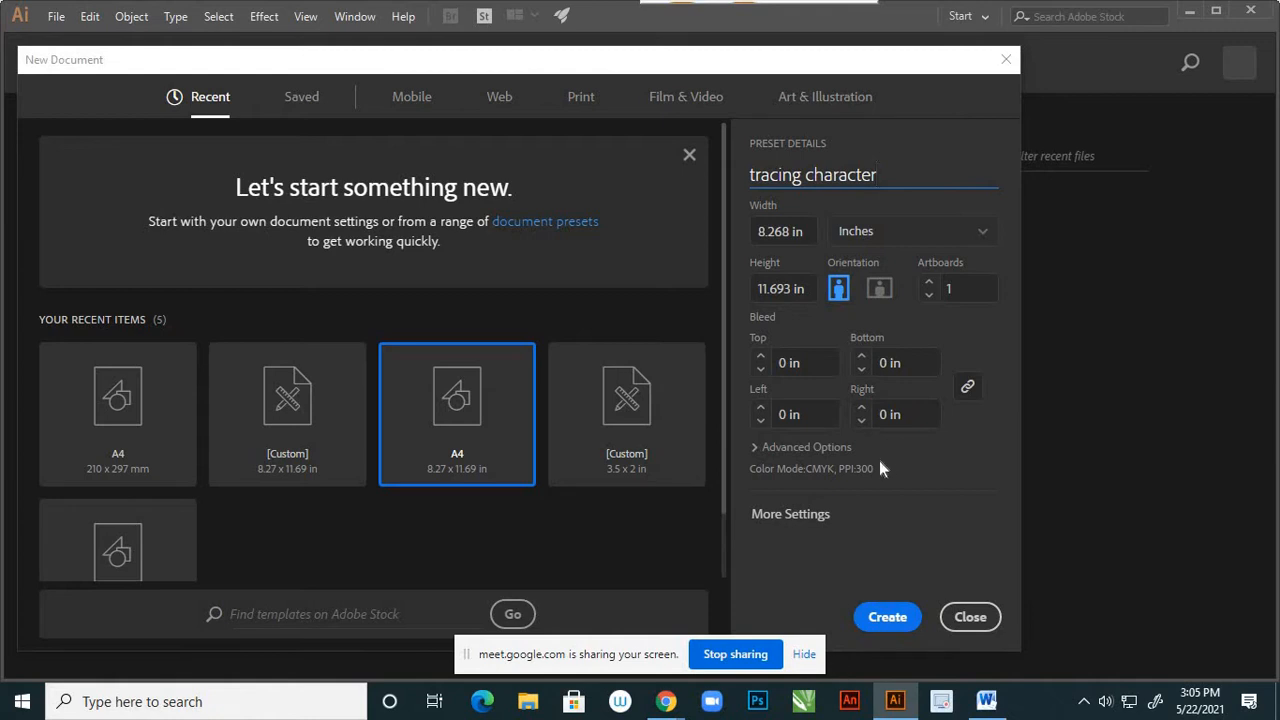
left_click(882, 617)
left_click(753, 447)
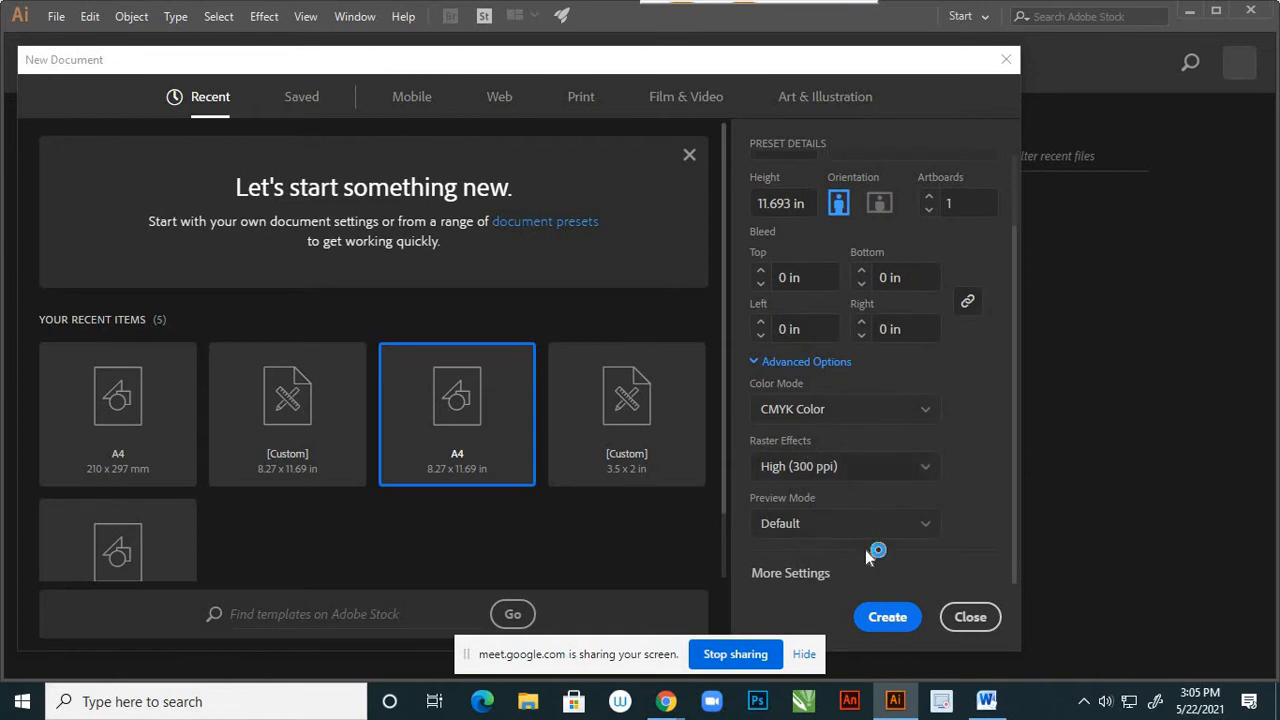
left_click(878, 618)
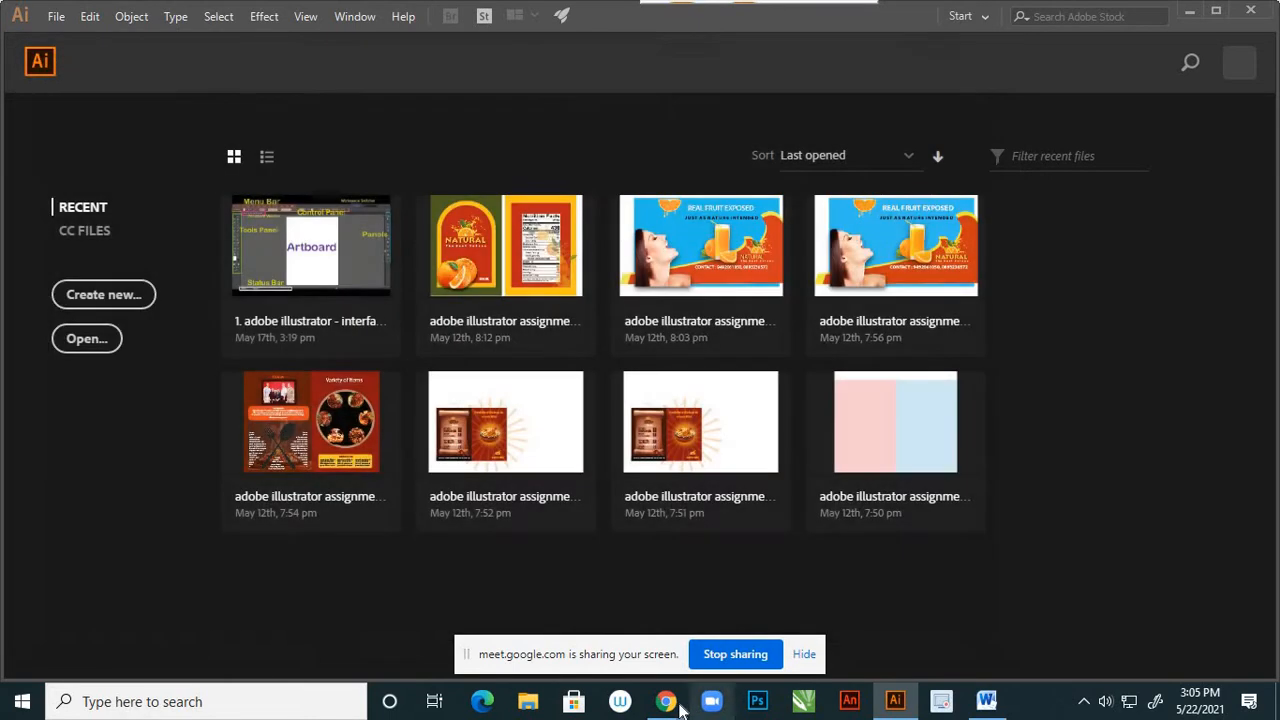
Switch to the Google Meet call in Chrome to admit the waiting participant, and return to Illustrator.
mouse_move(677, 707)
left_click(620, 620)
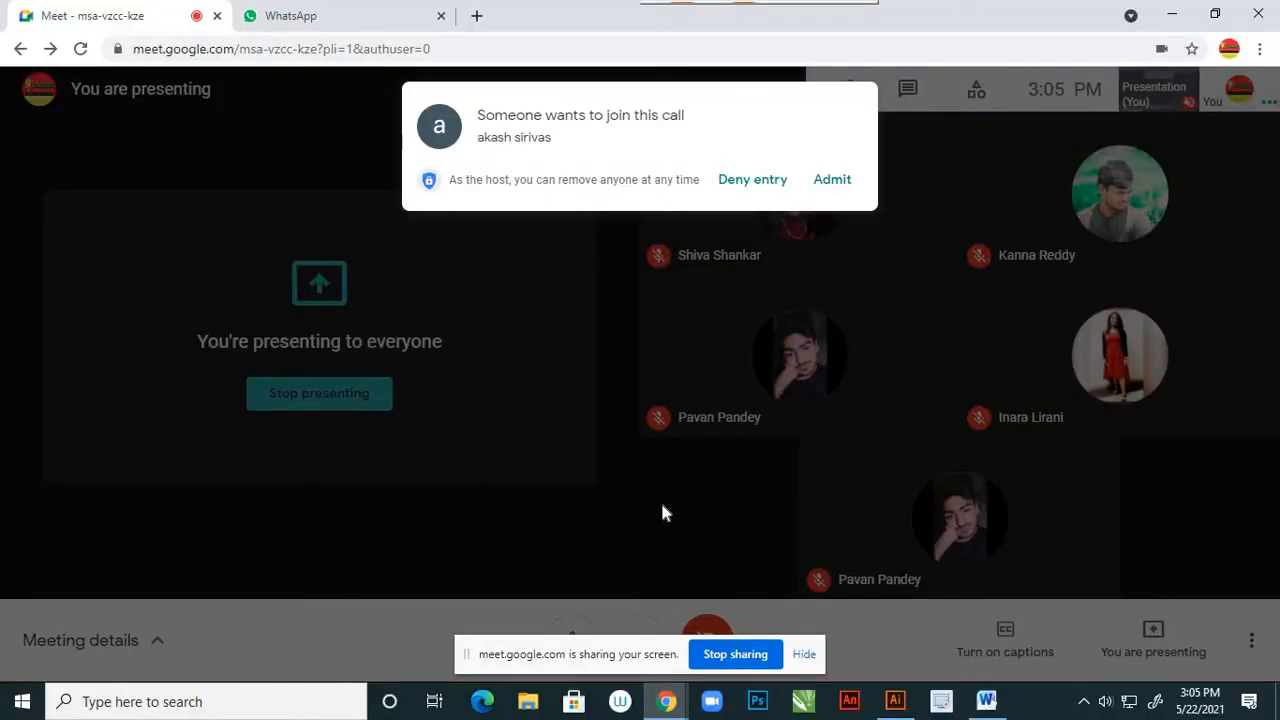
left_click(830, 184)
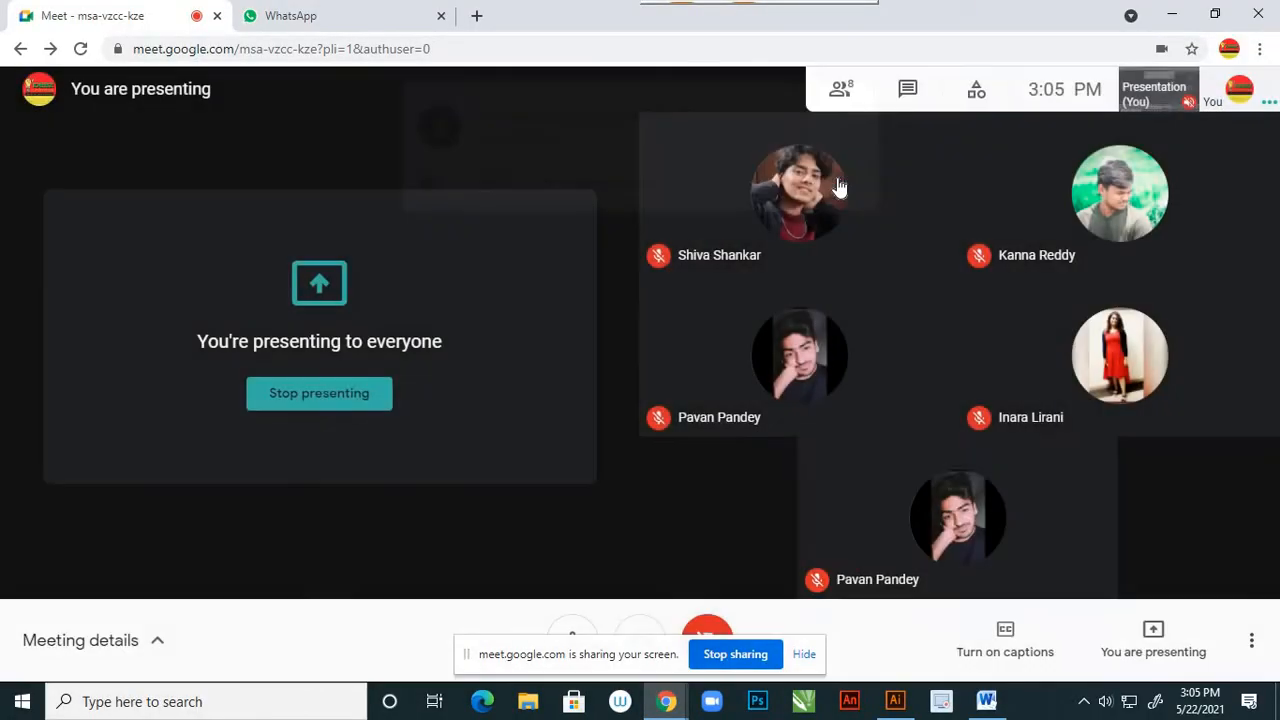
left_click(894, 702)
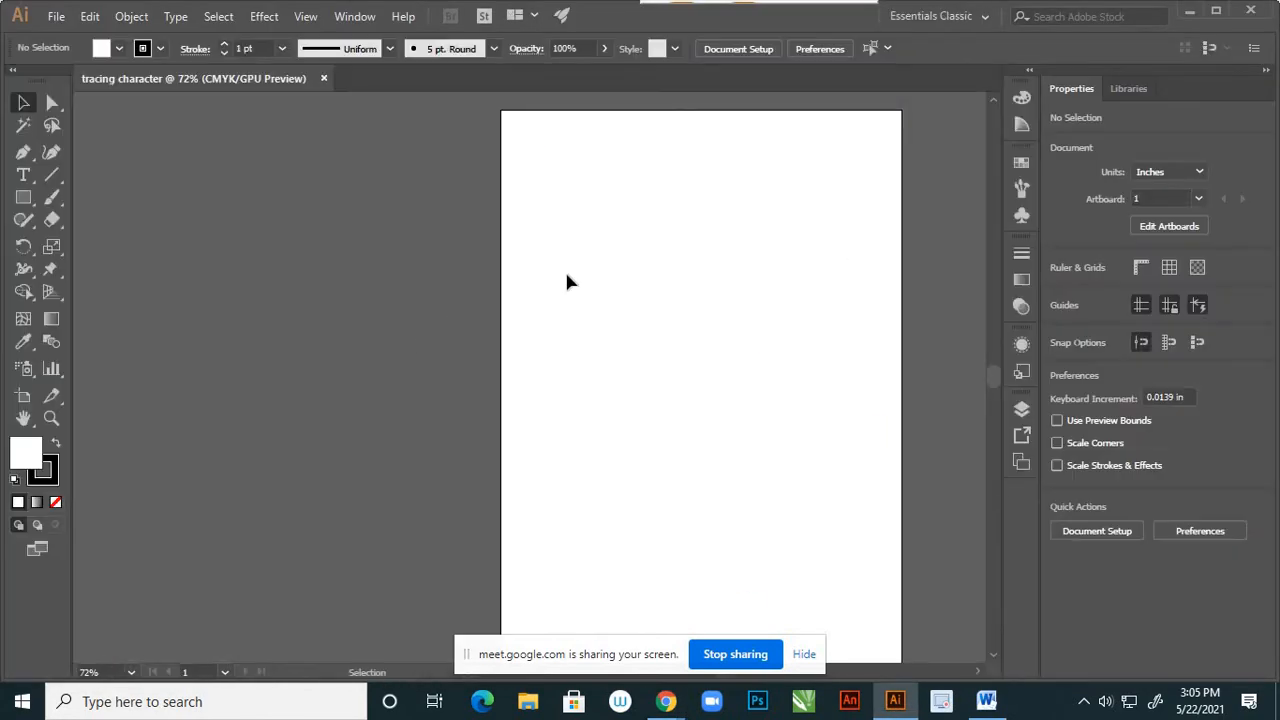
Start placing an image and open the DRAWING WORKS folder inside the desktop's "IDEAZ sample works -new" folder.
scroll(534, 339, "down", 3)
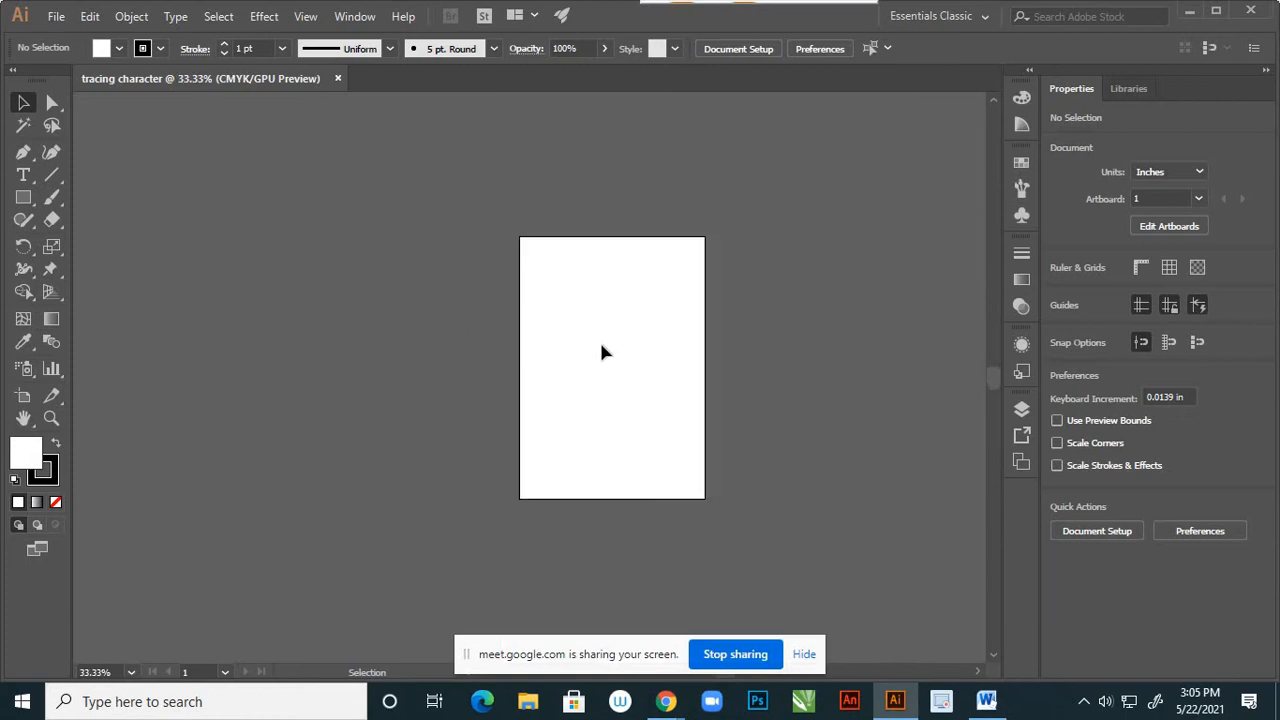
scroll(599, 339, "up", 1)
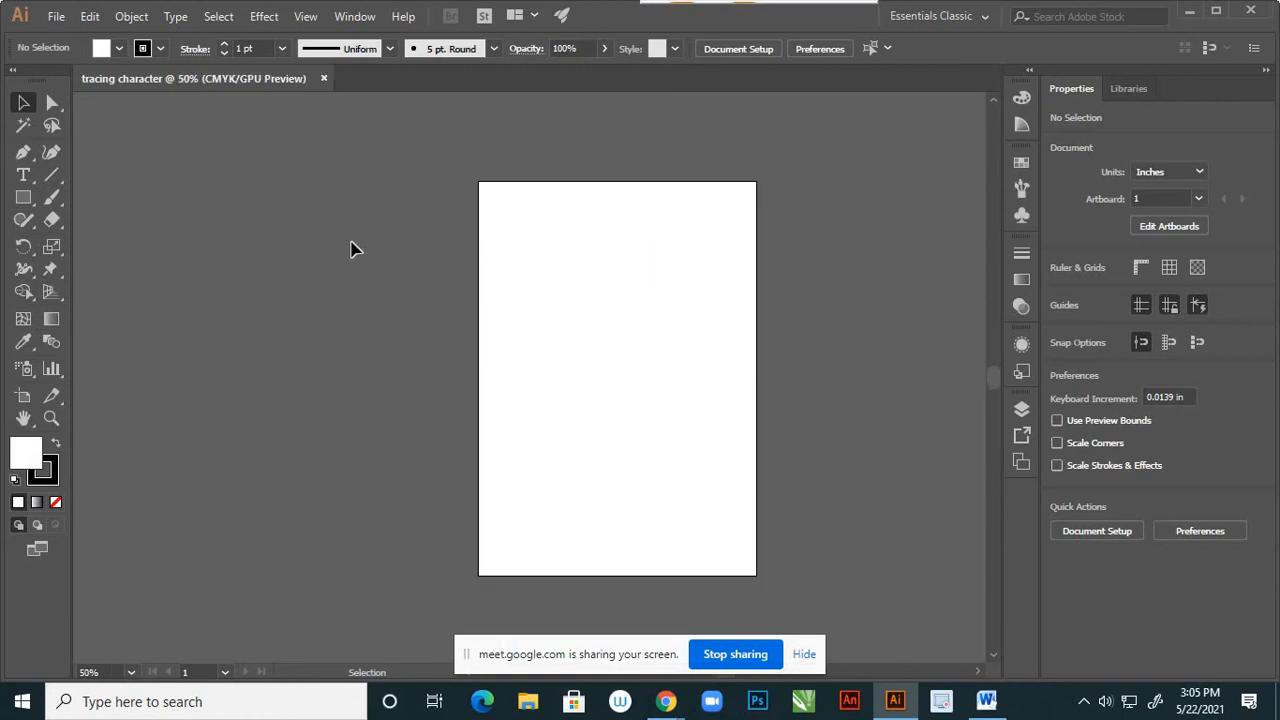
left_click(58, 18)
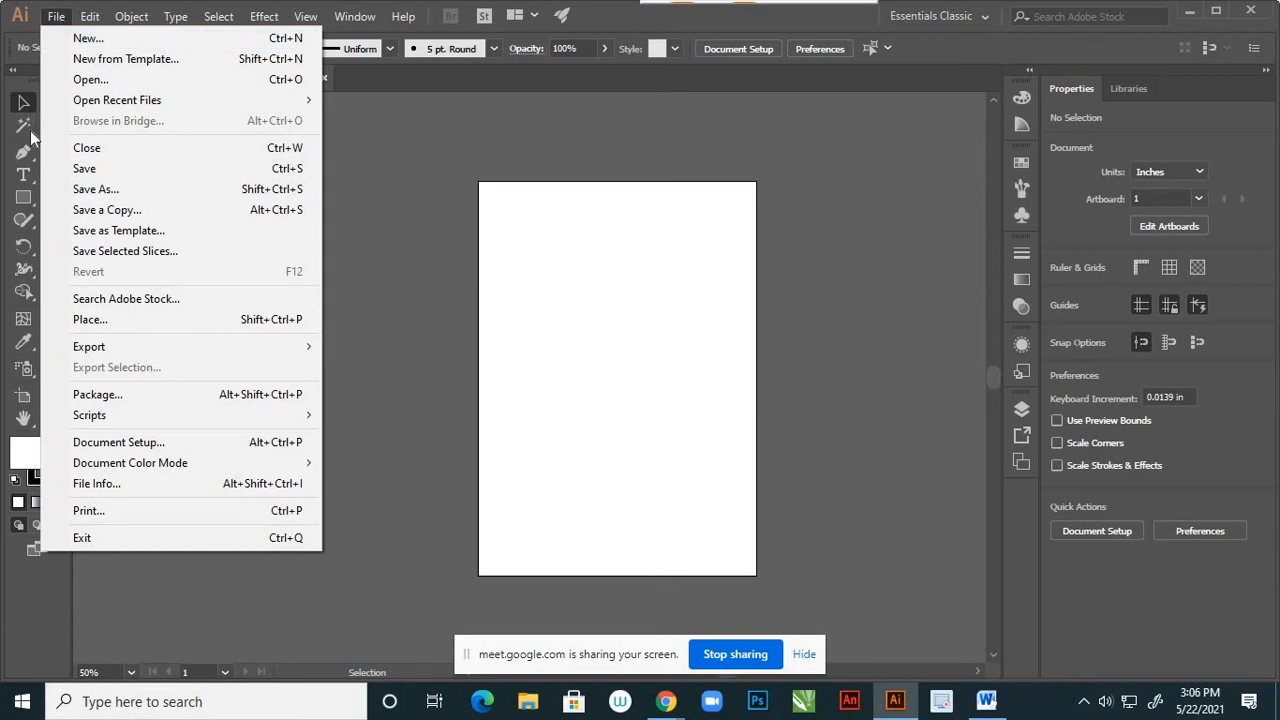
left_click(104, 322)
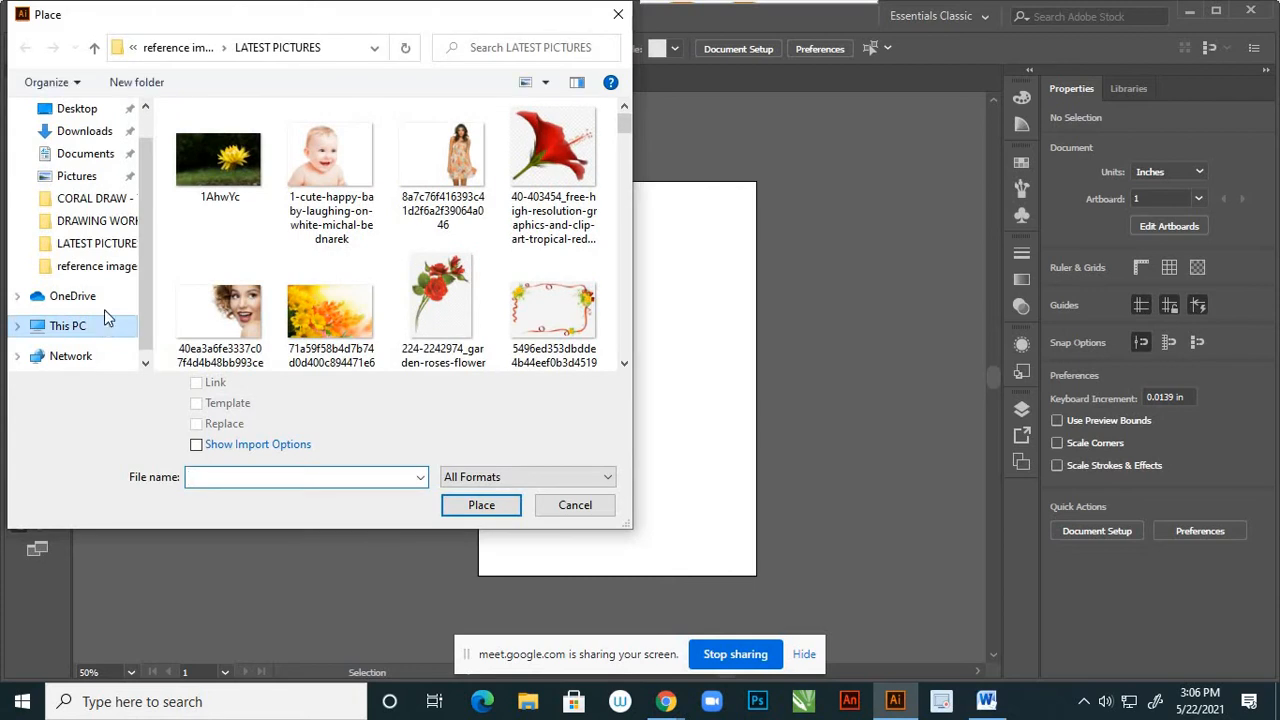
left_click(89, 116)
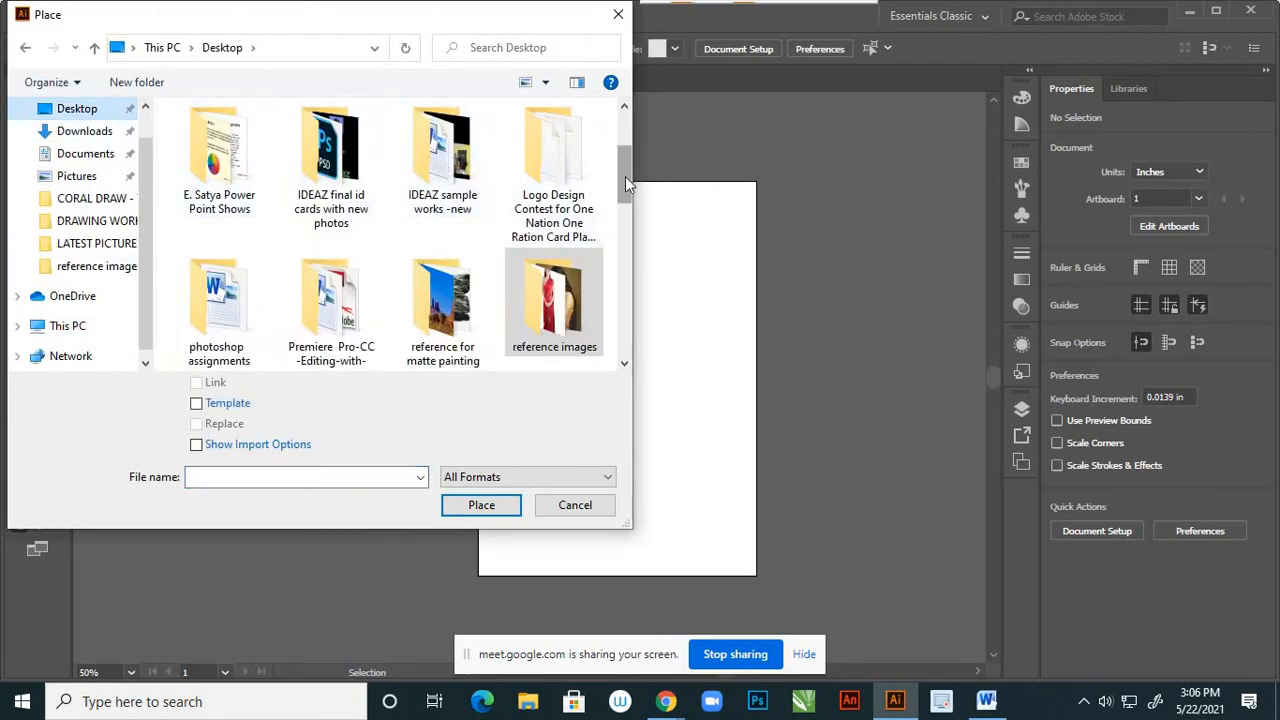
left_click_drag(625, 176, 585, 172)
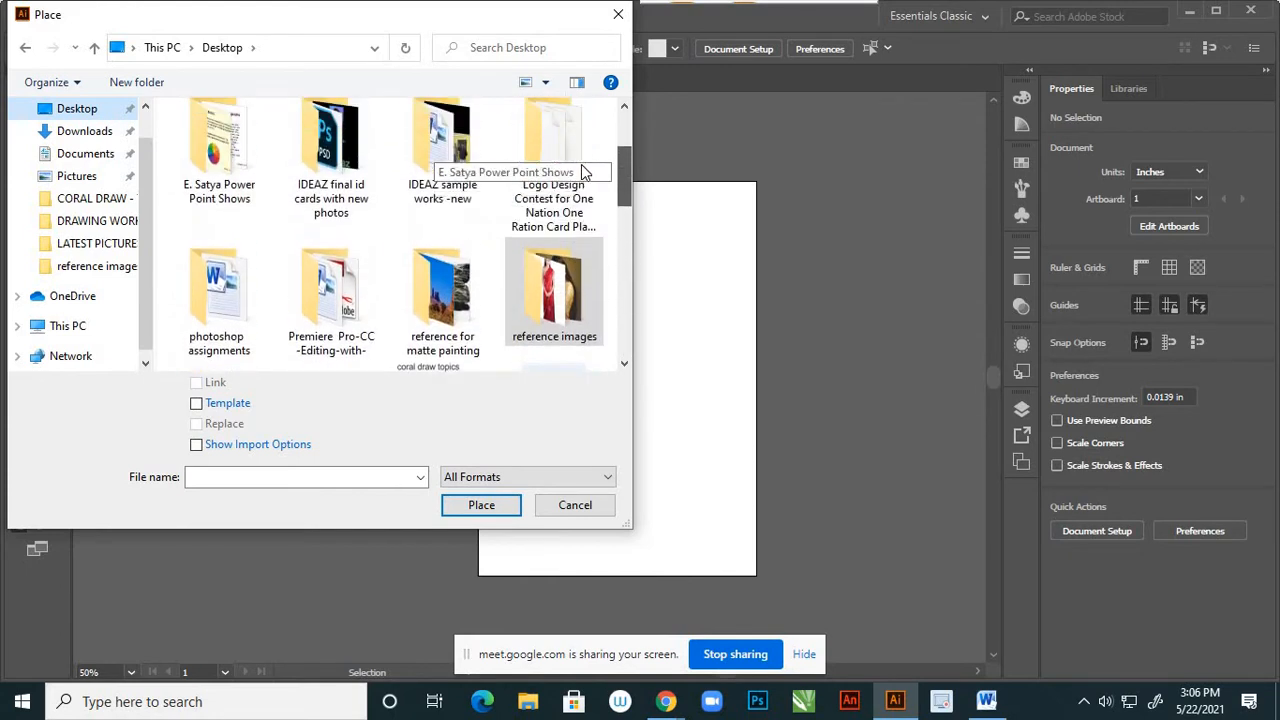
scroll(579, 151, "up", 2)
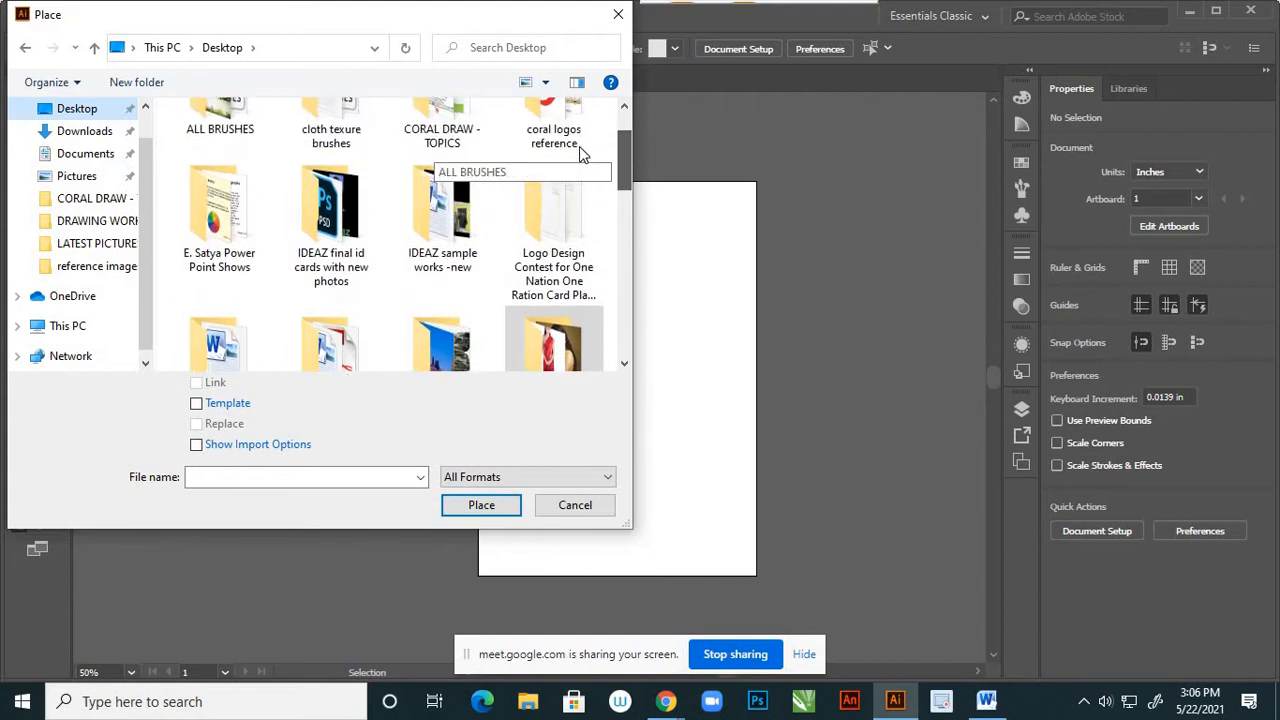
scroll(579, 146, "up", 1)
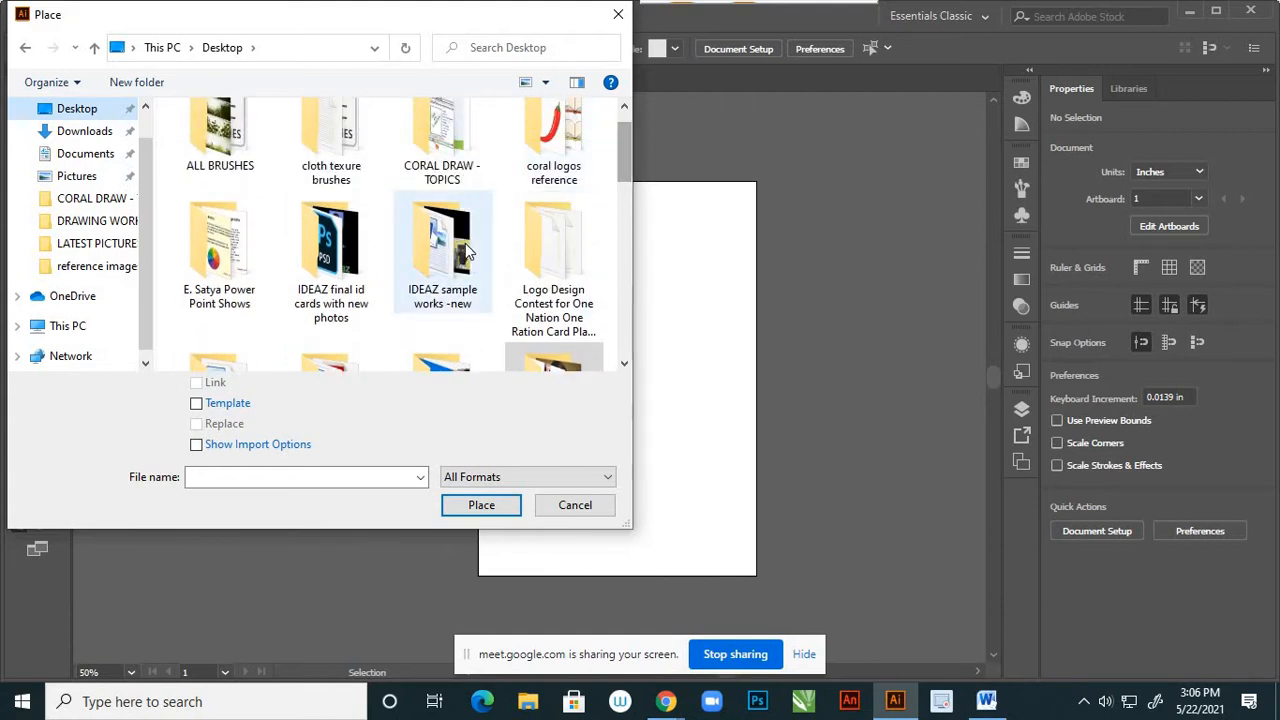
double_click(466, 245)
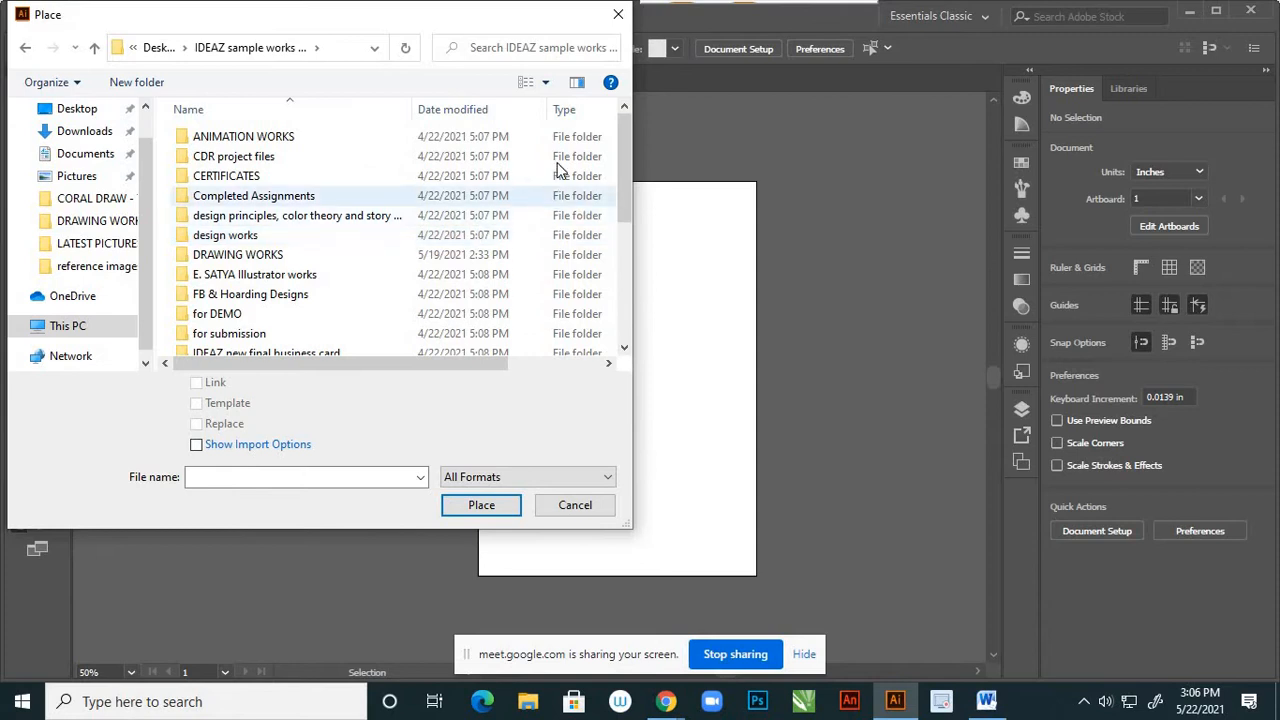
double_click(284, 255)
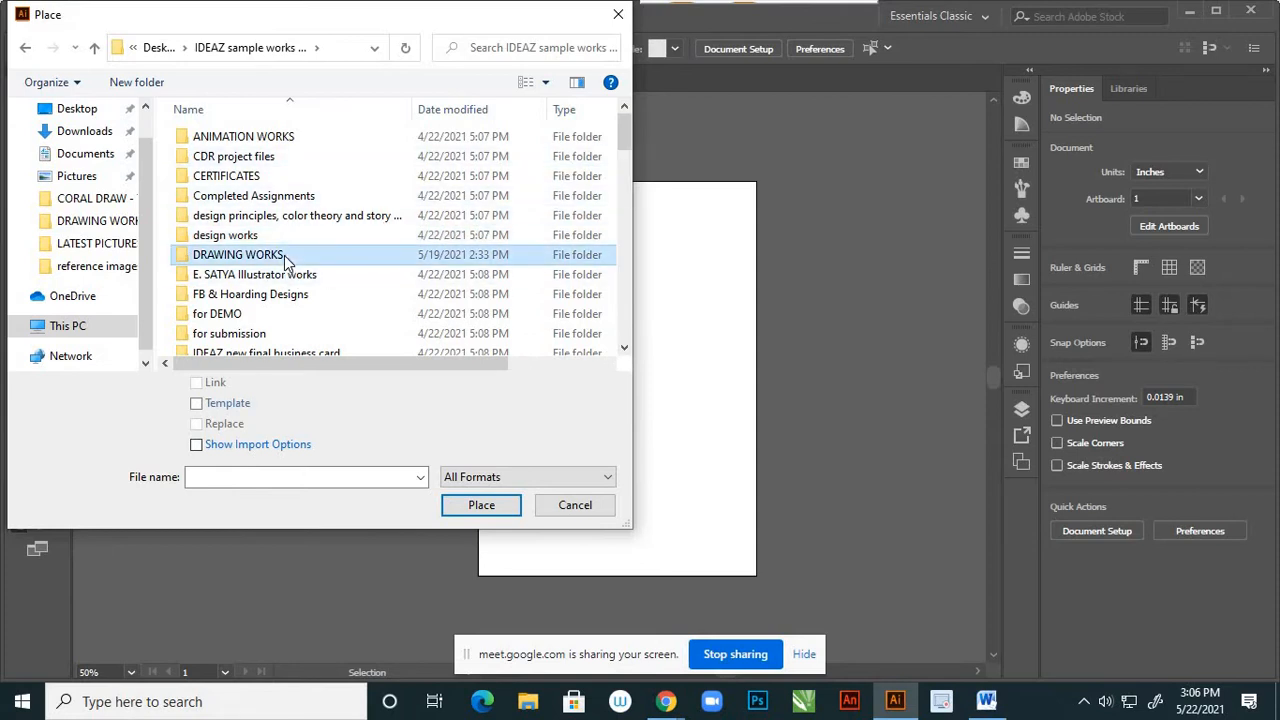
Place the sketch image P-9 into the document as a linked file at its original size.
left_click_drag(623, 128, 606, 304)
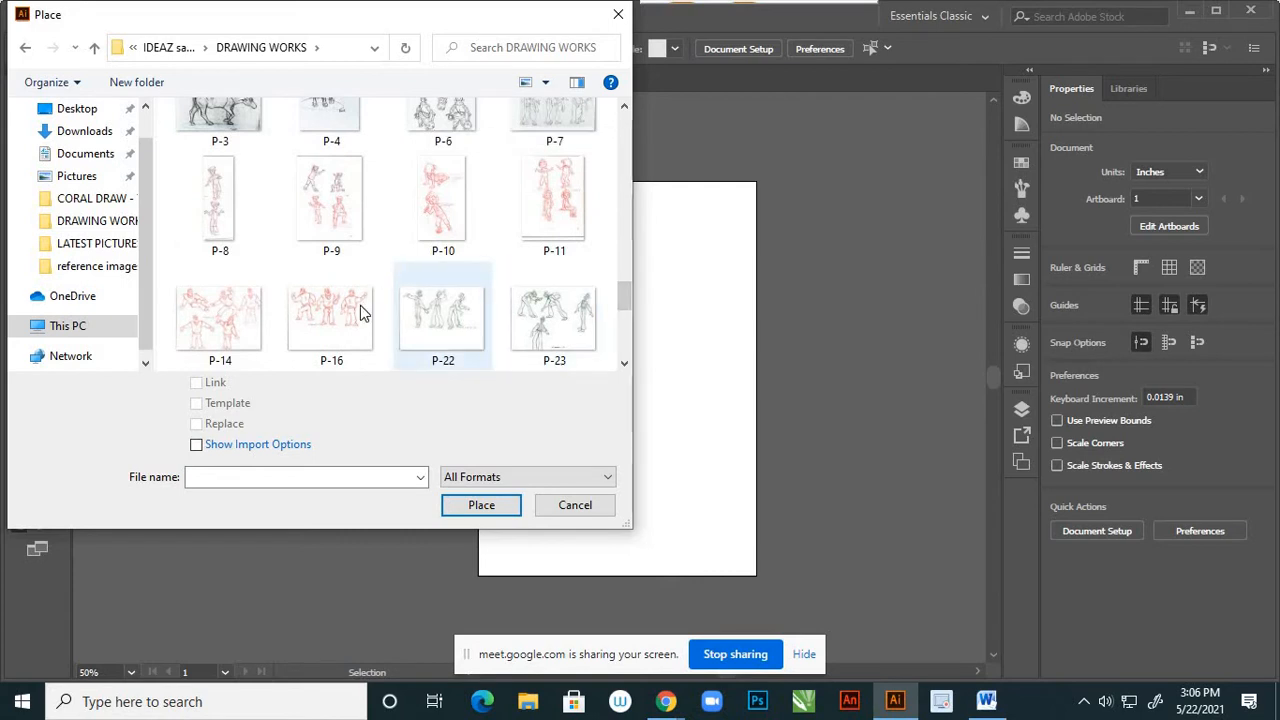
left_click(337, 217)
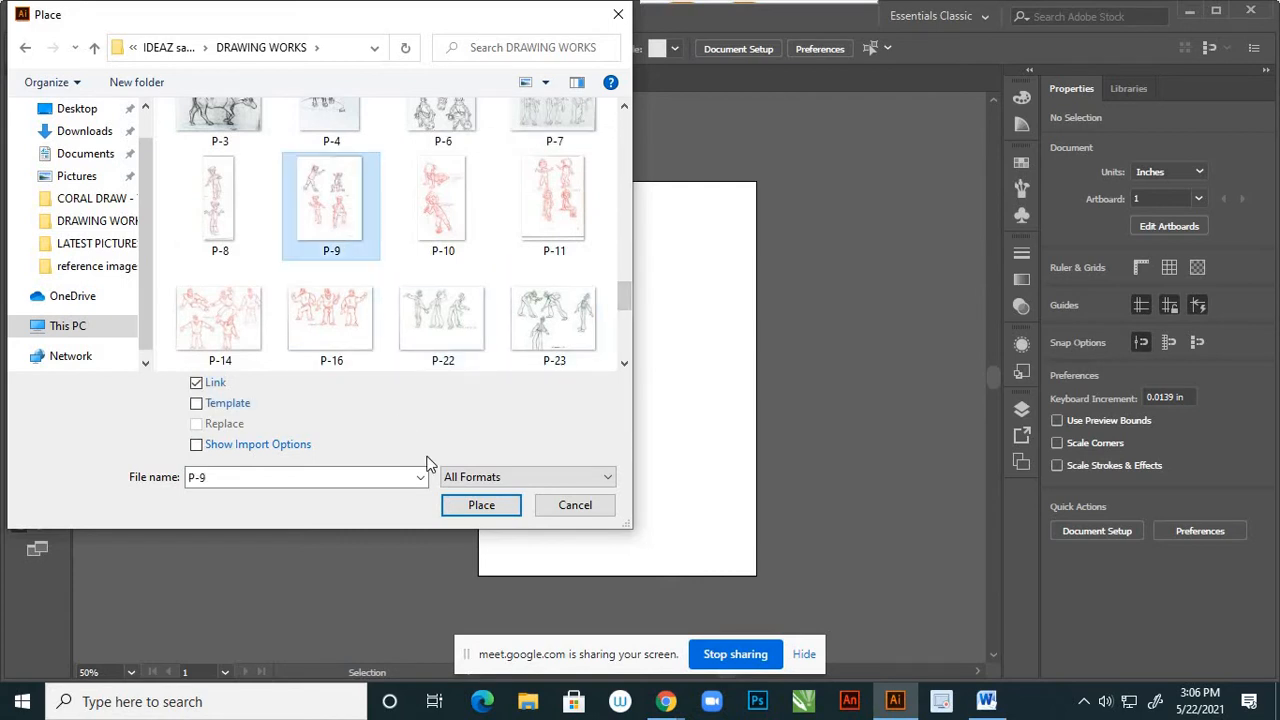
left_click(478, 505)
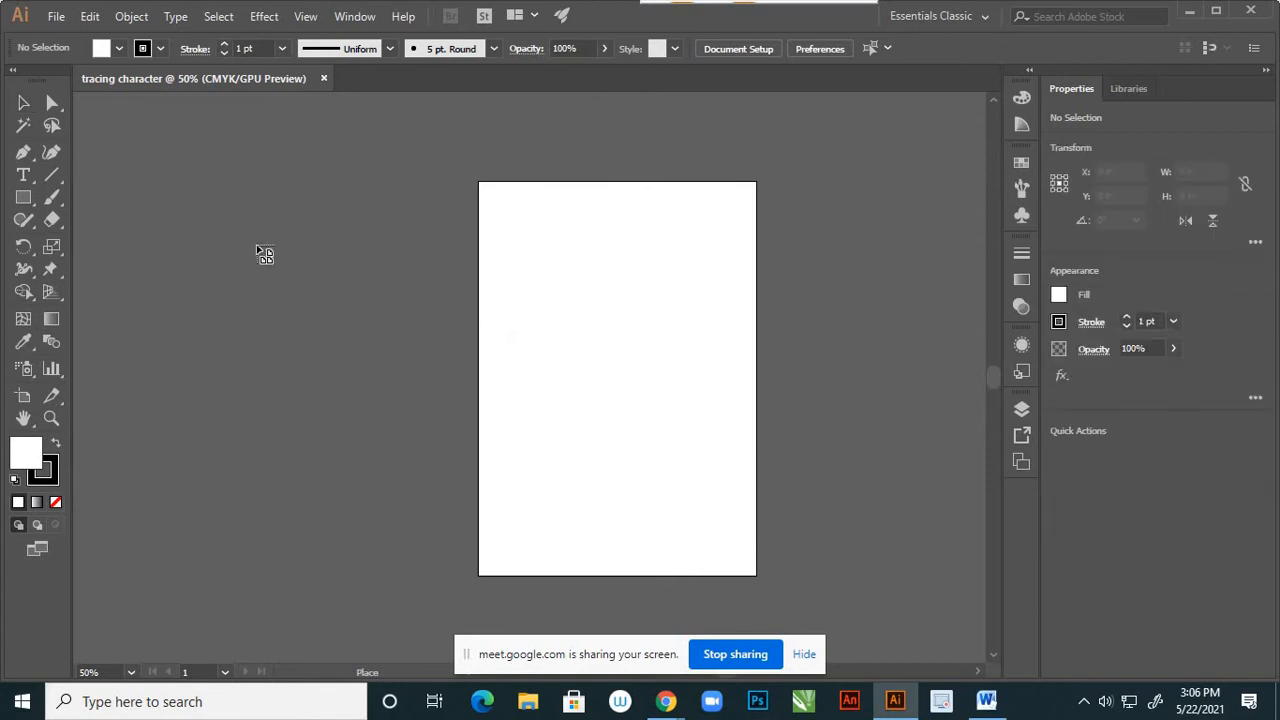
left_click(290, 187)
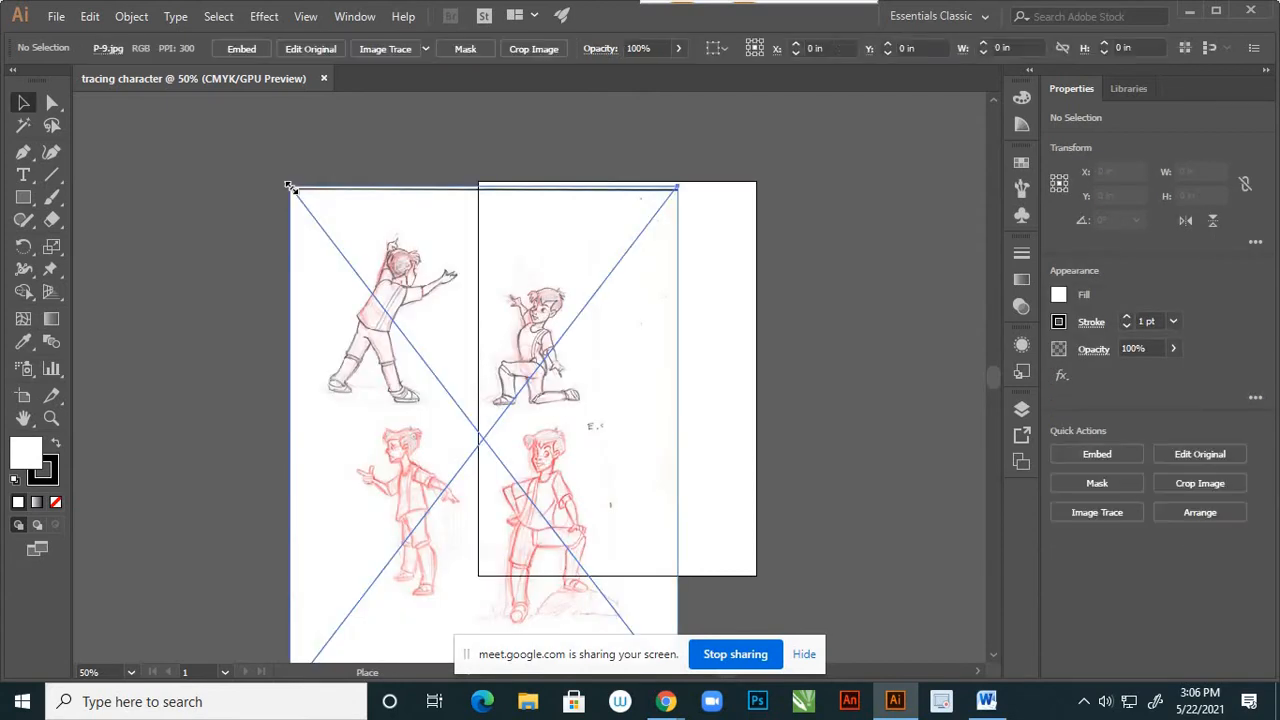
Scale the placed sketch proportionally to about 7.6 by 9.9 in and center it on the artboard.
left_click_drag(629, 368, 641, 354)
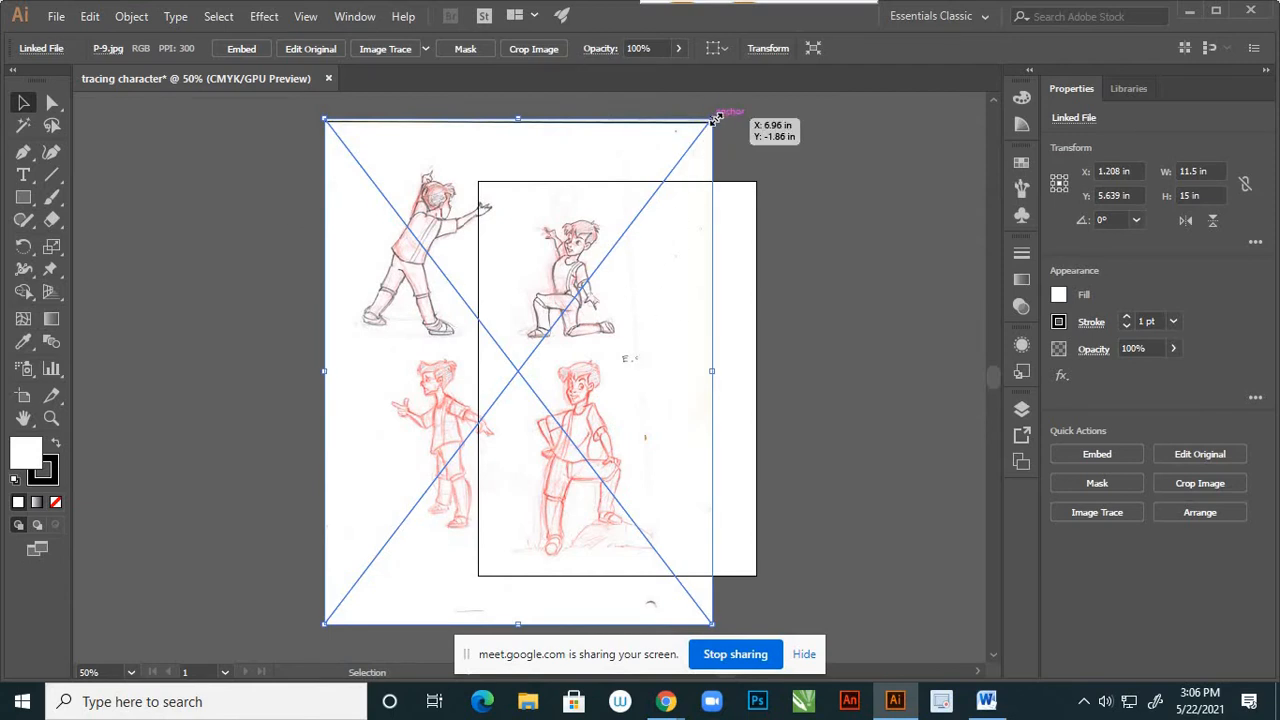
left_click_drag(716, 117, 647, 203)
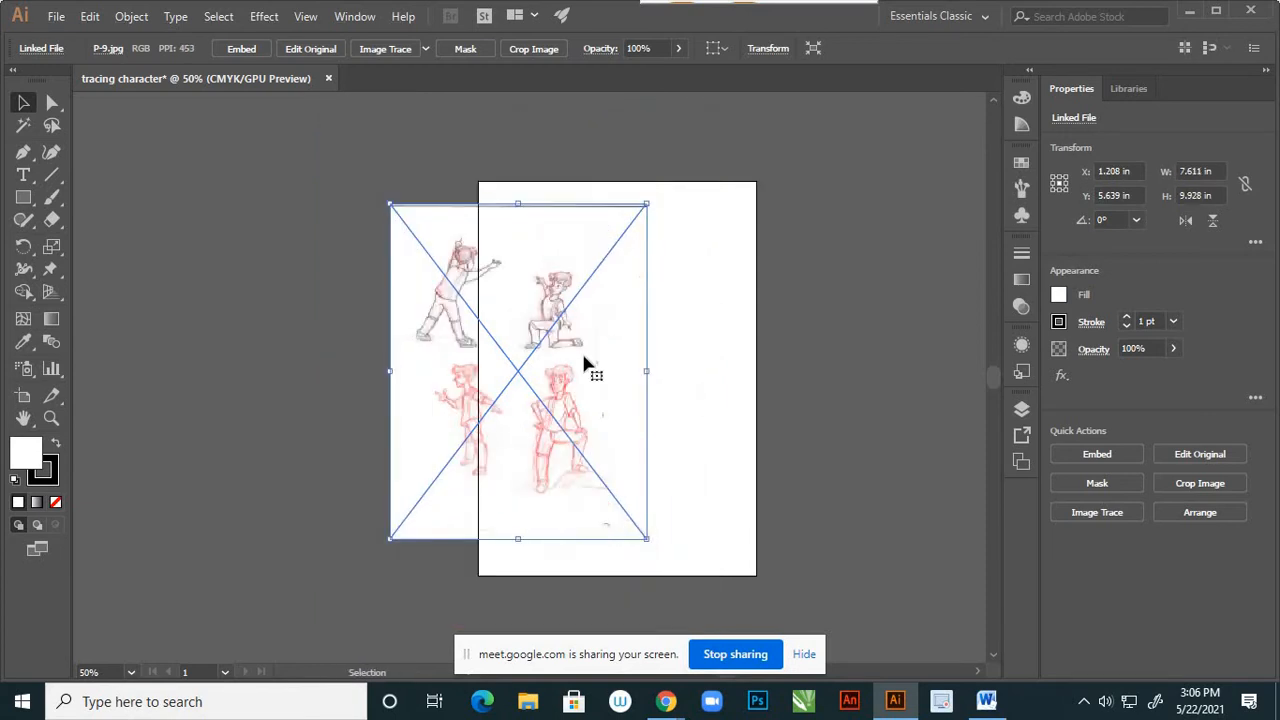
left_click_drag(618, 362, 716, 369)
left_click(771, 438)
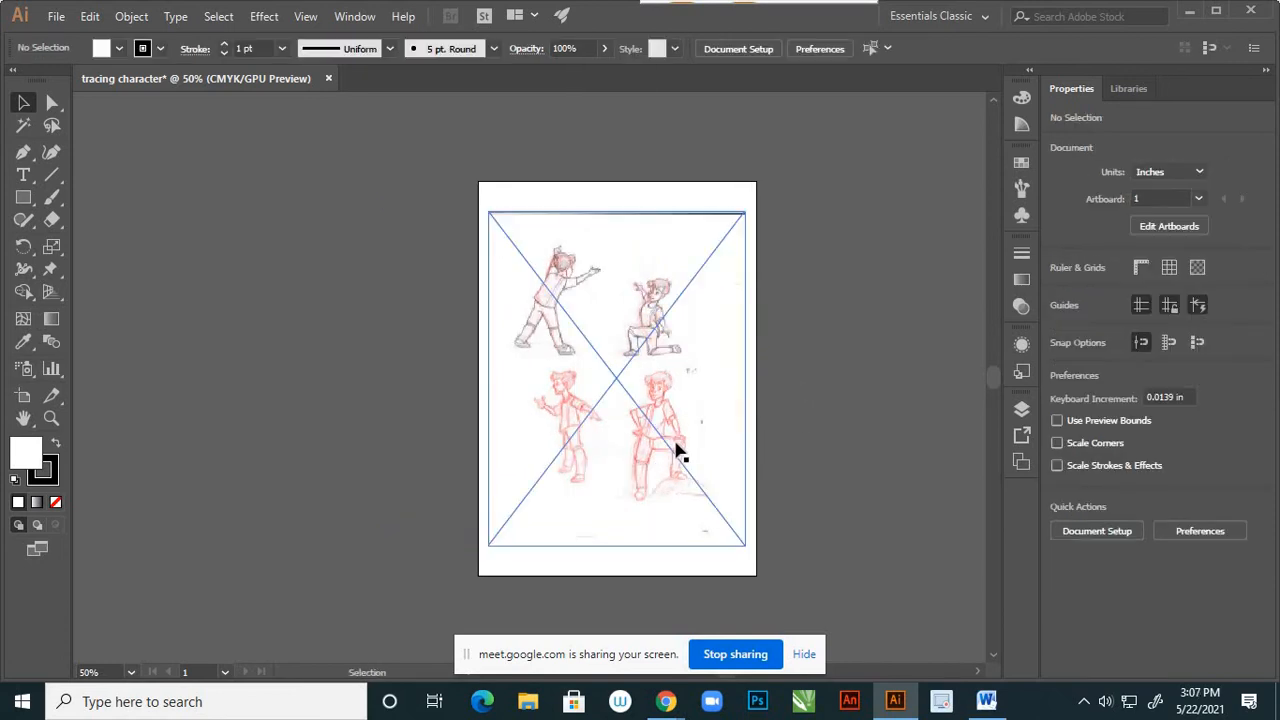
Crop the placed sketch to the lower-right standing character, with a crop area of about 4.4 by 4.8 in.
scroll(677, 449, "up", 4)
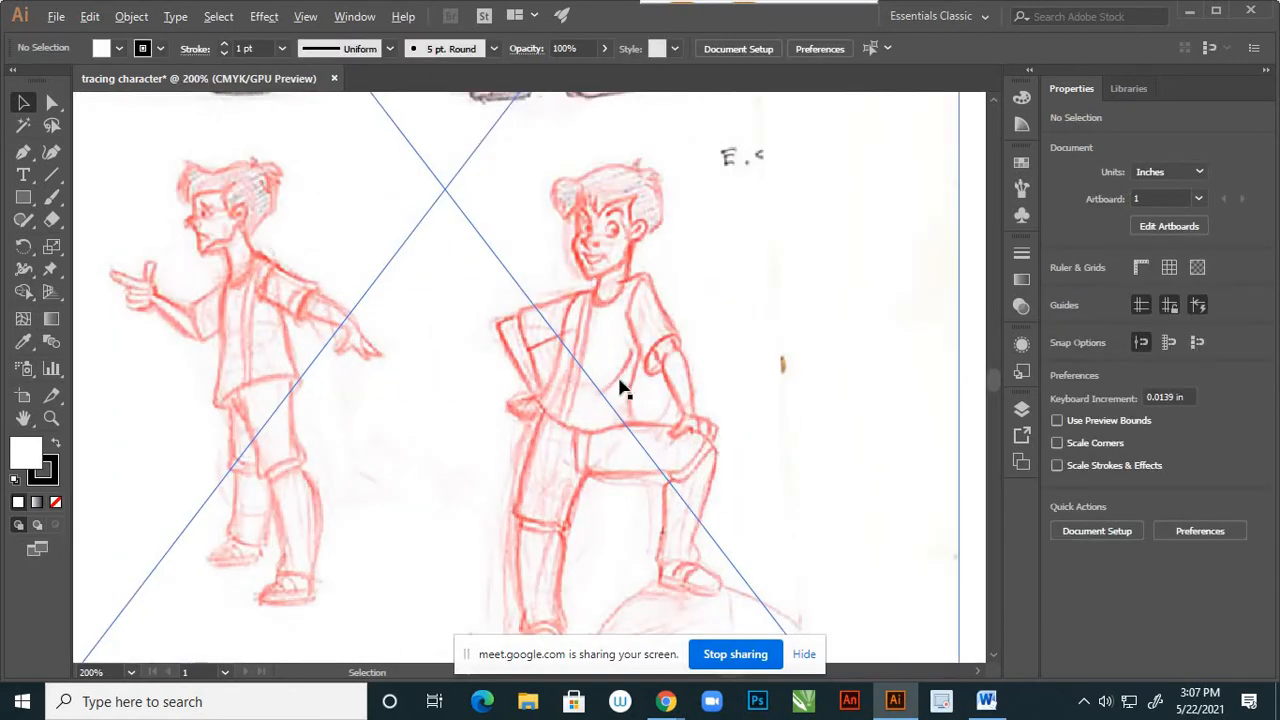
scroll(620, 390, "down", 6)
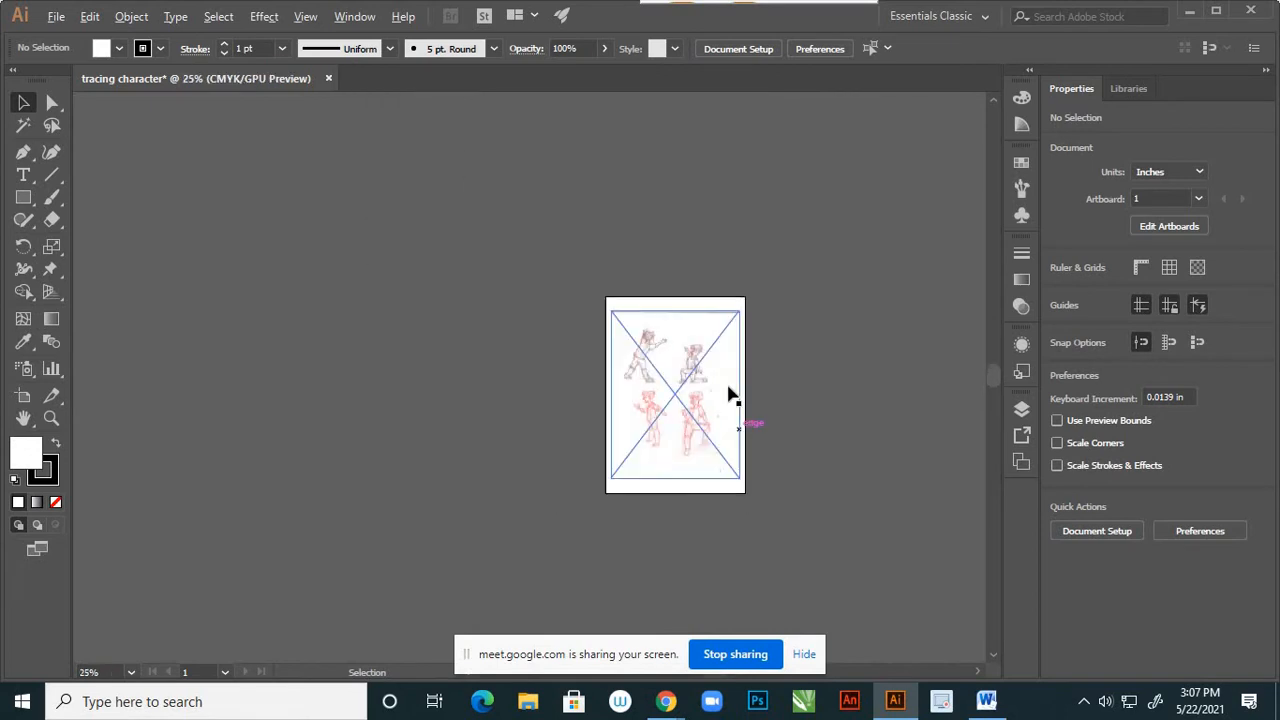
scroll(728, 394, "up", 2)
left_click(668, 433)
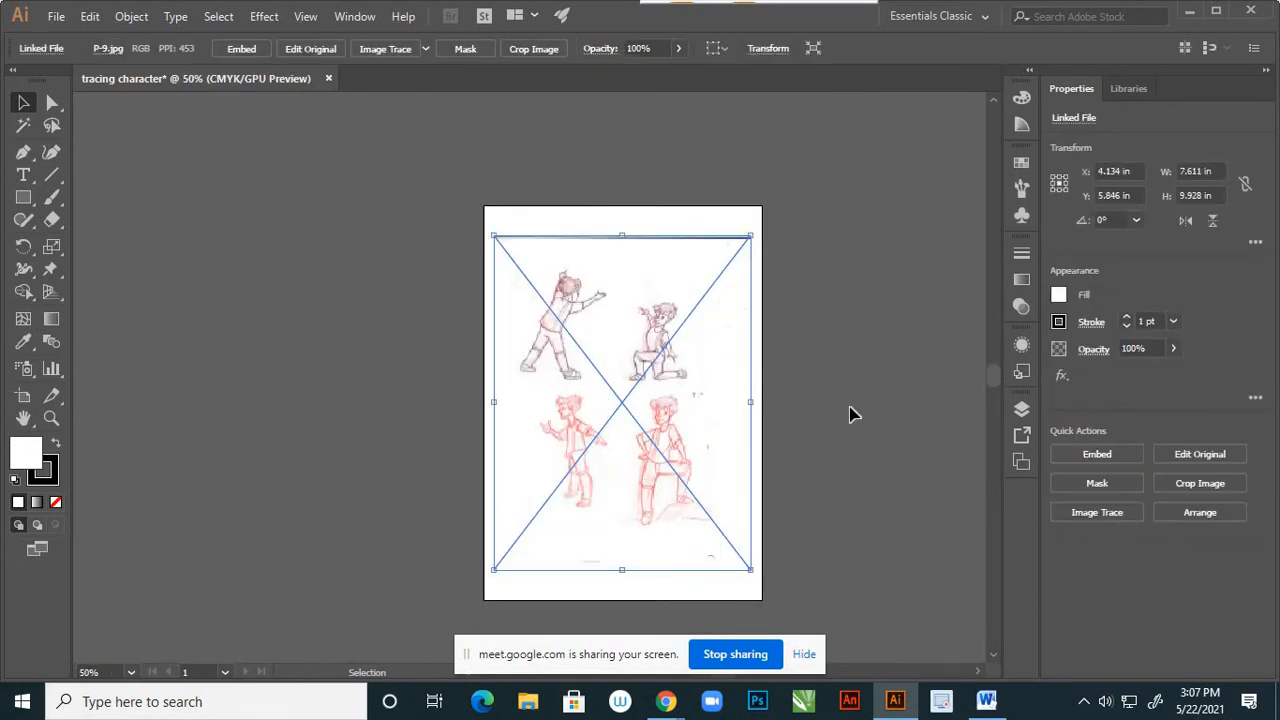
left_click(533, 49)
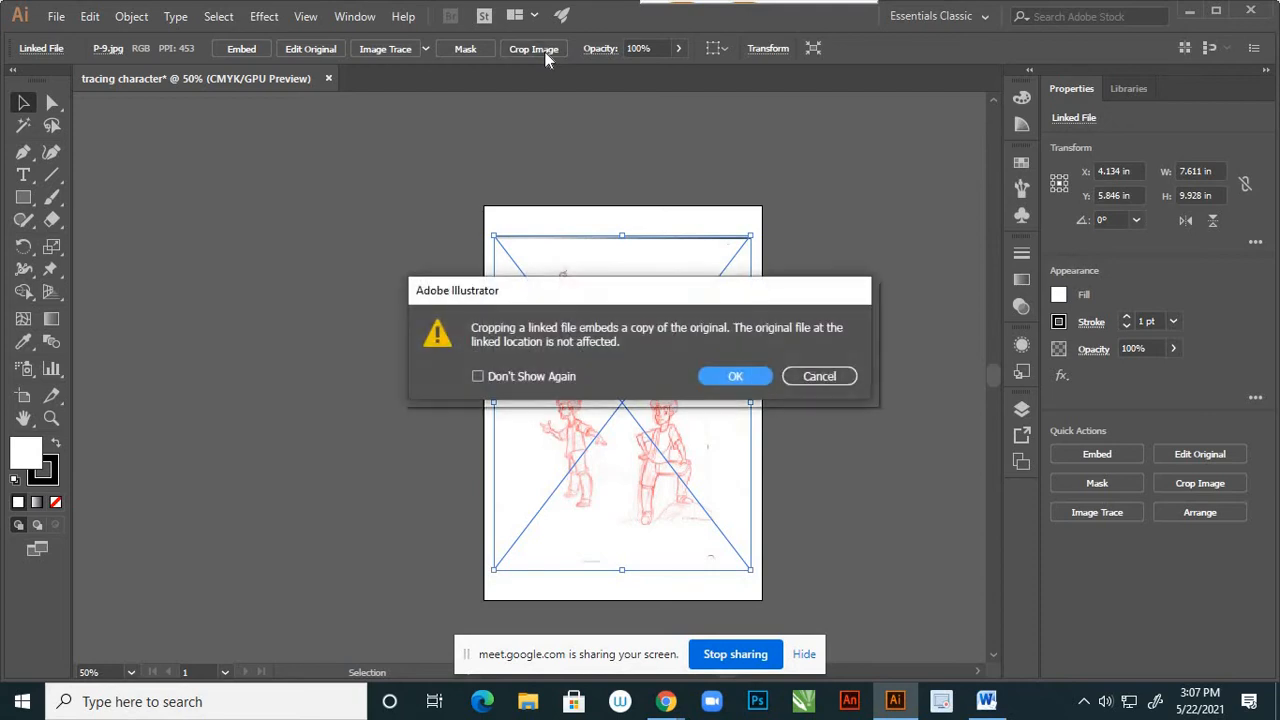
left_click(726, 377)
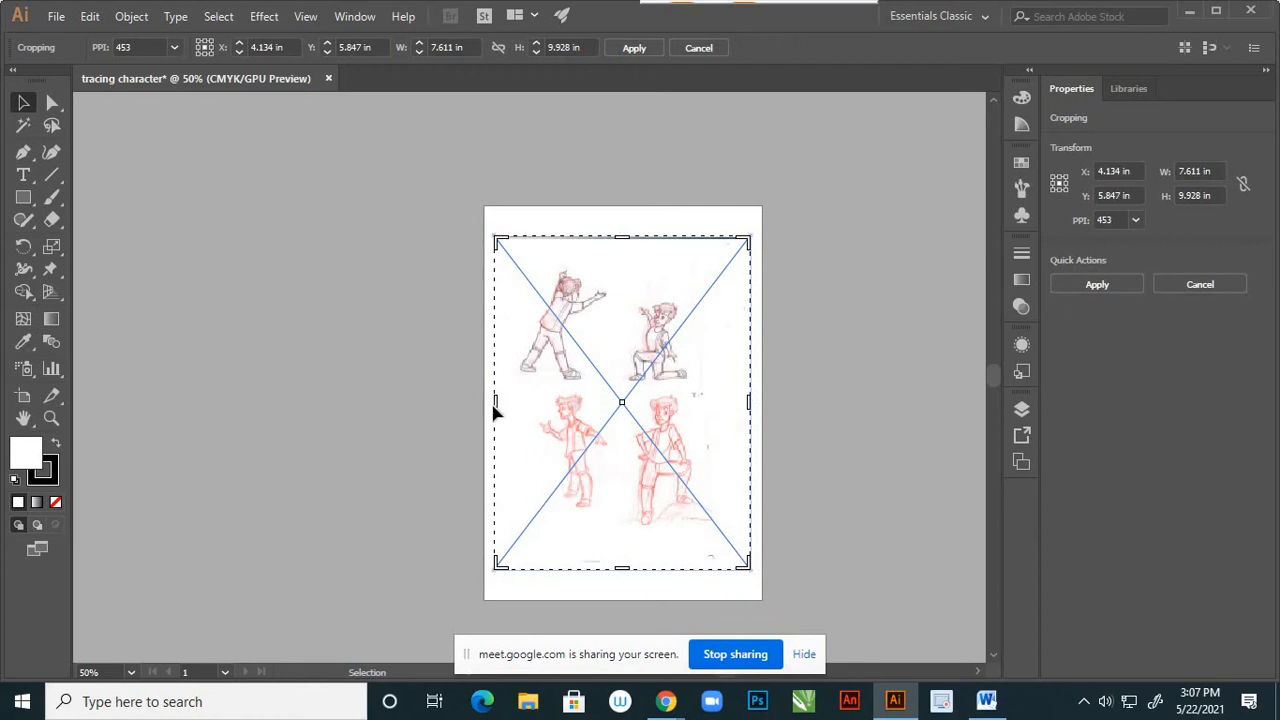
left_click_drag(497, 401, 606, 419)
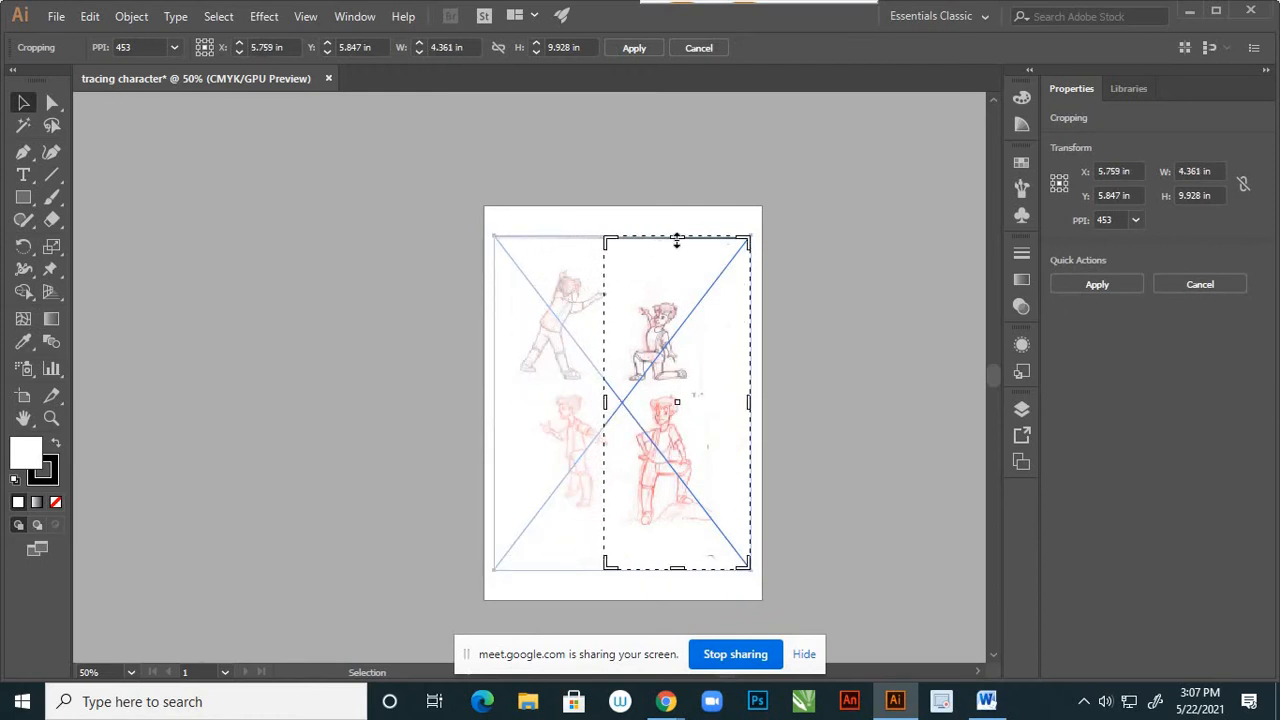
left_click_drag(677, 241, 675, 393)
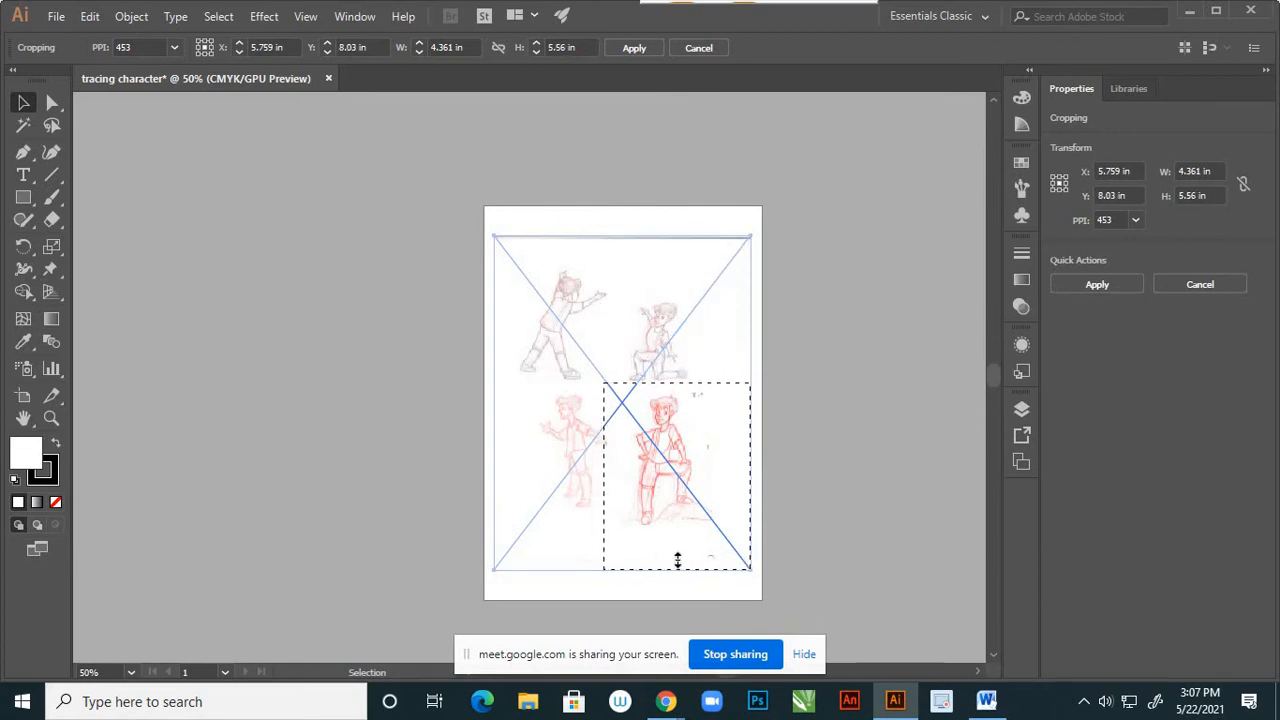
left_click_drag(677, 561, 677, 543)
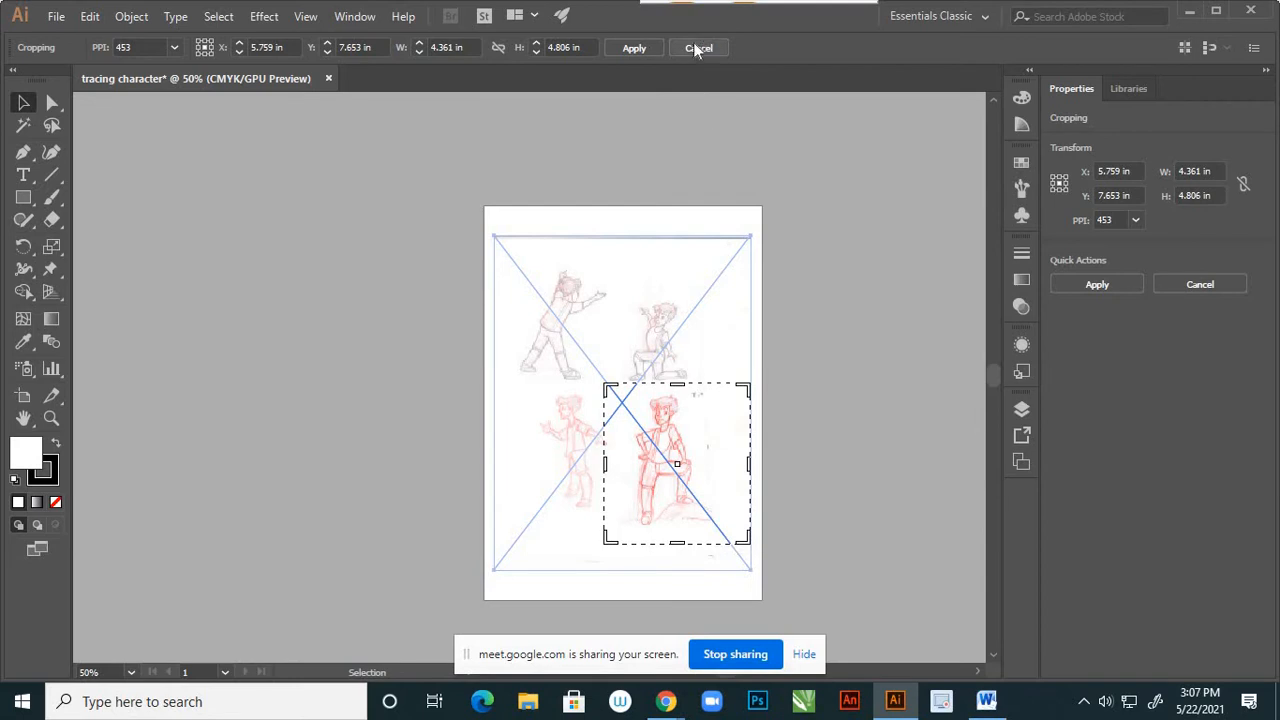
left_click(635, 49)
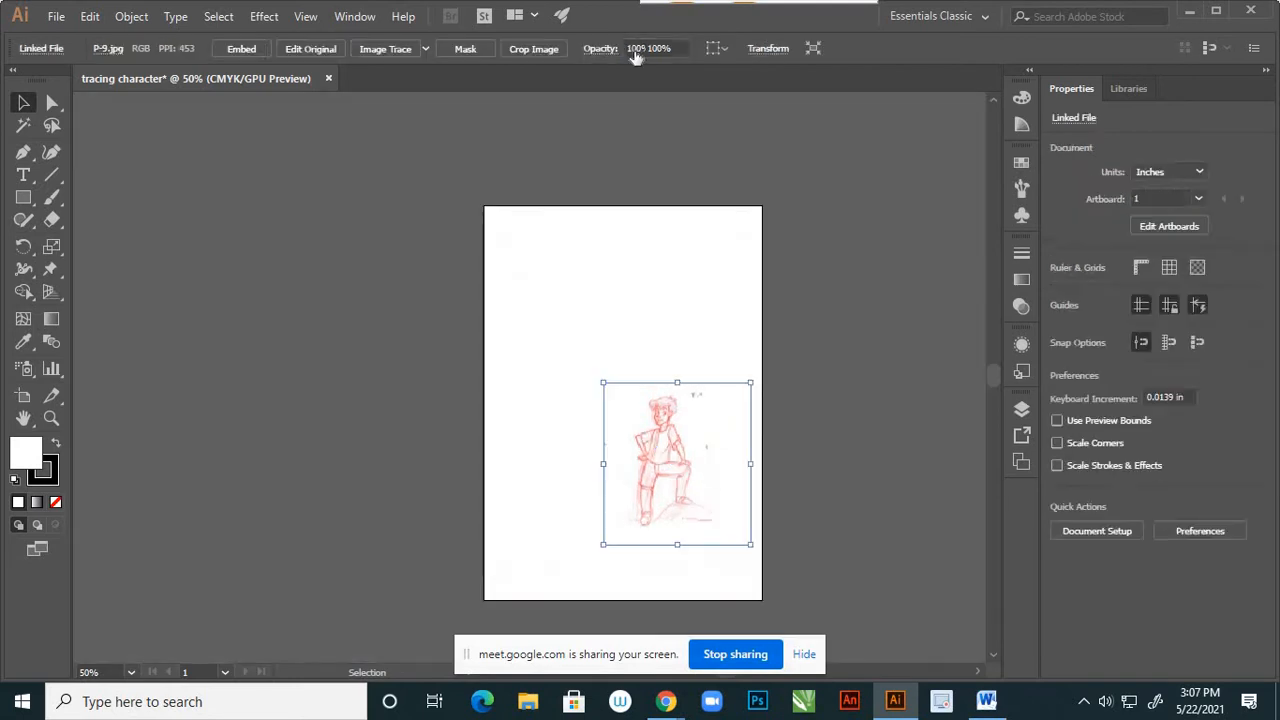
Enlarge the cropped sketch proportionally to about 7.9 by 8.7 in and center it horizontally on the artboard.
left_click(23, 102)
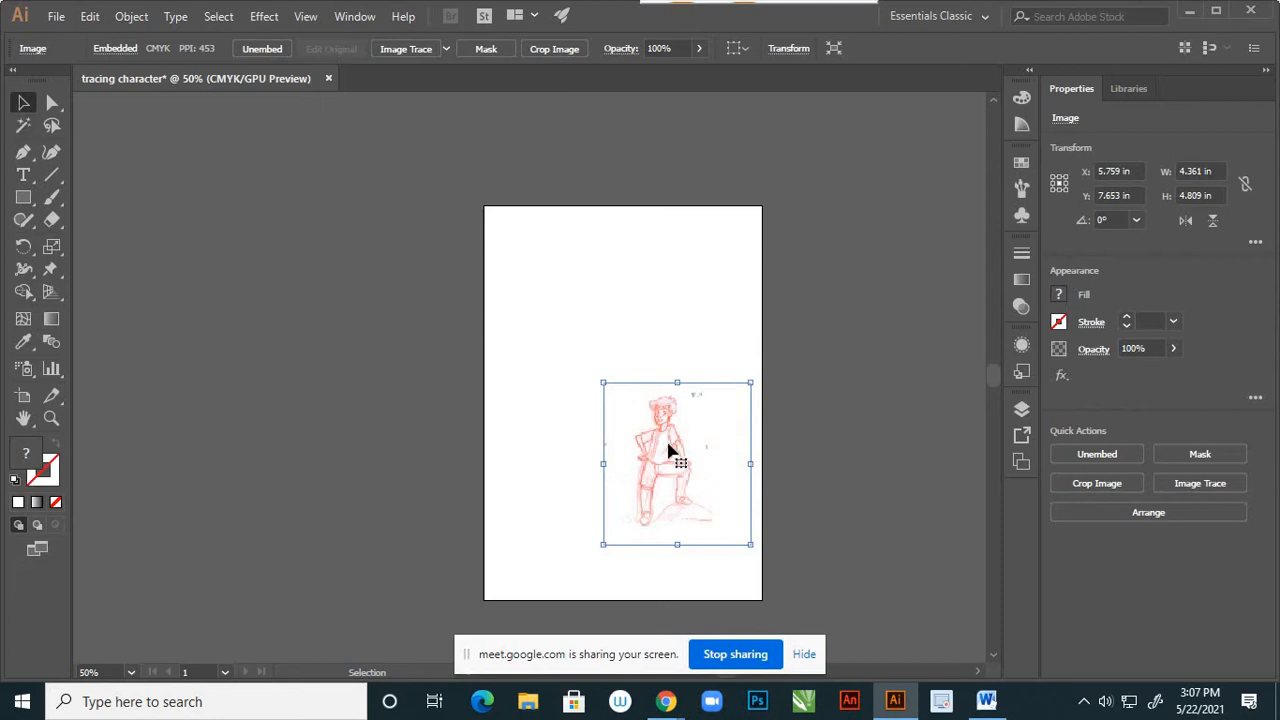
left_click_drag(664, 439, 615, 401)
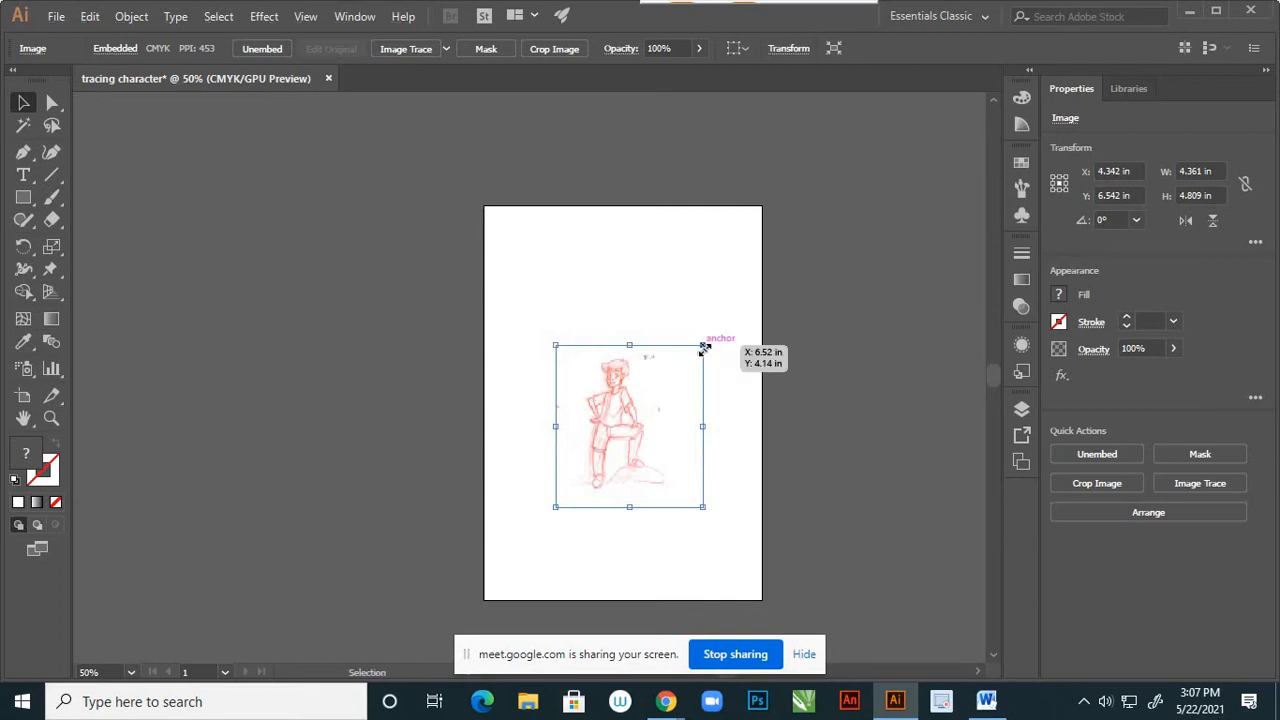
left_click_drag(704, 347, 766, 252)
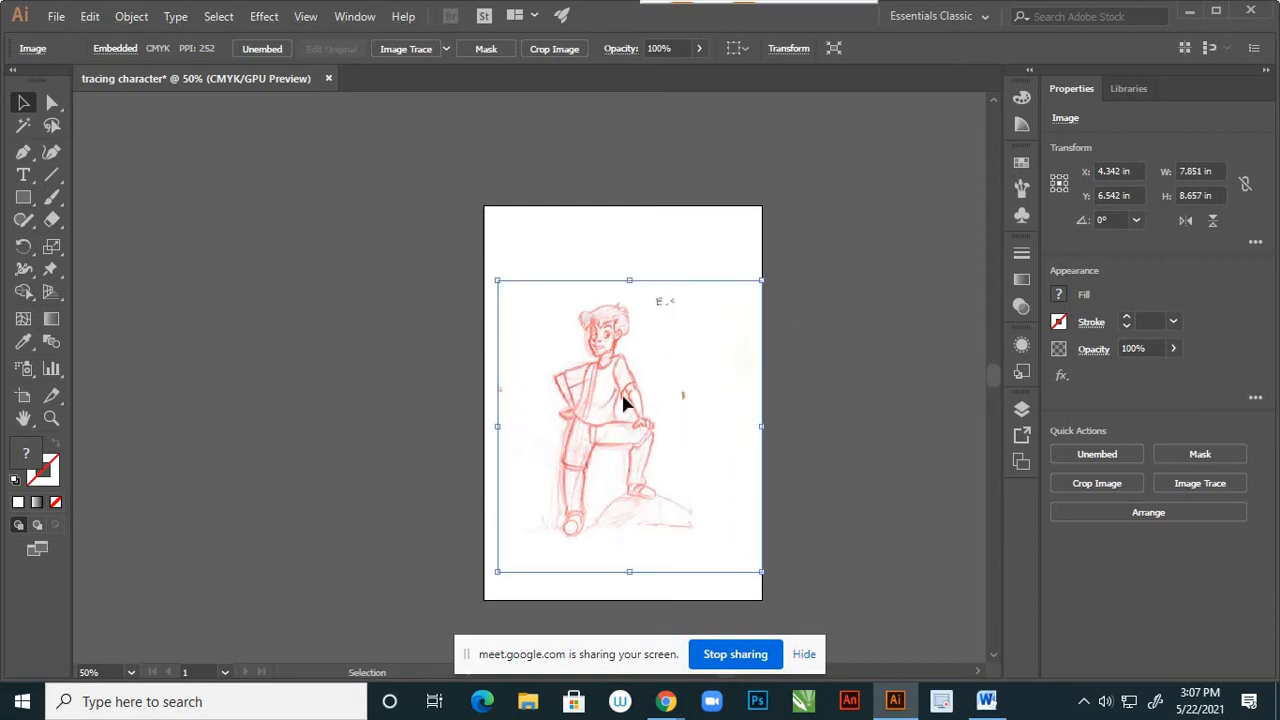
mouse_move(621, 410)
left_mouse_down()
mouse_move(628, 392)
mouse_move(606, 428)
left_mouse_up()
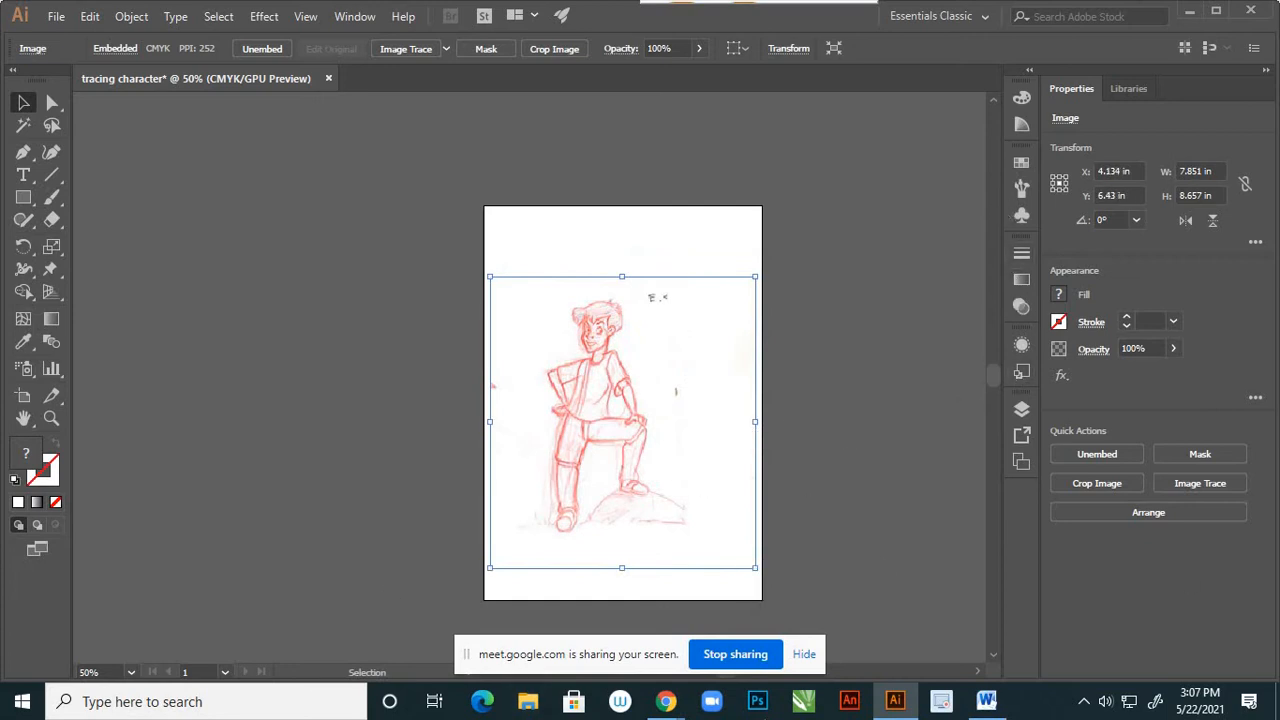
Set the sketch layer, Layer 1, to dim its images to 50%.
left_click(1022, 411)
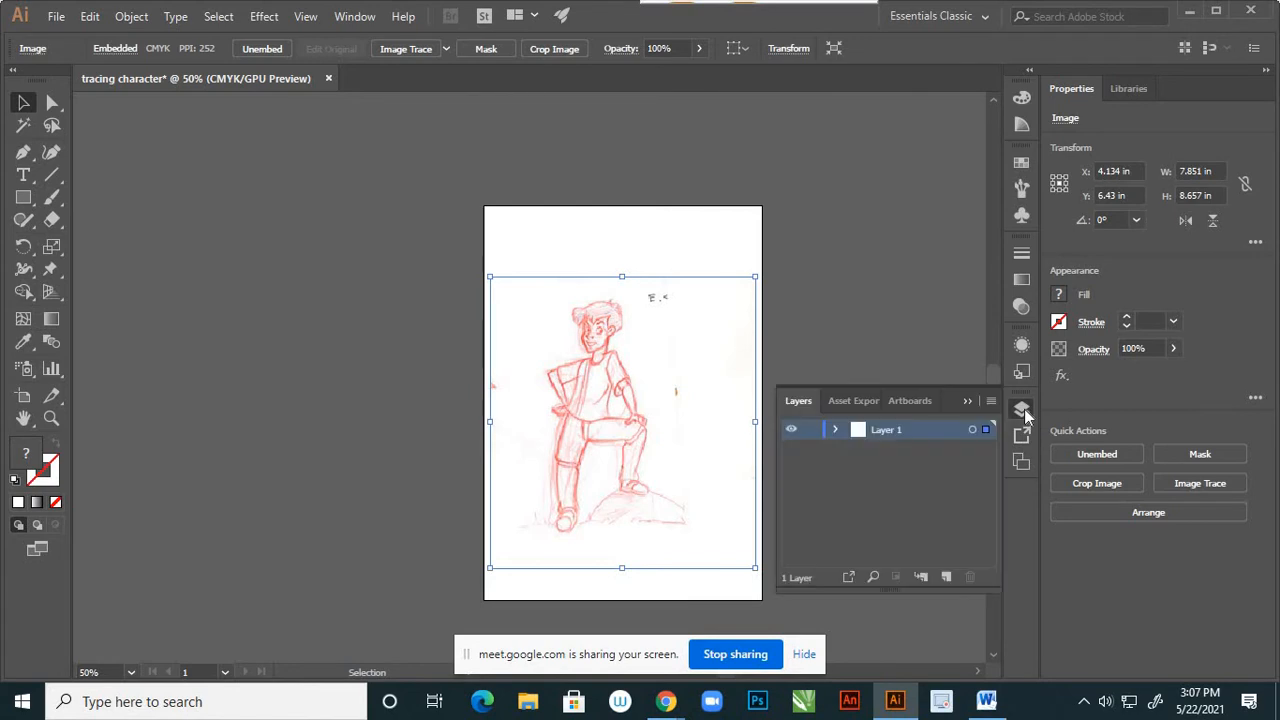
left_click(836, 433)
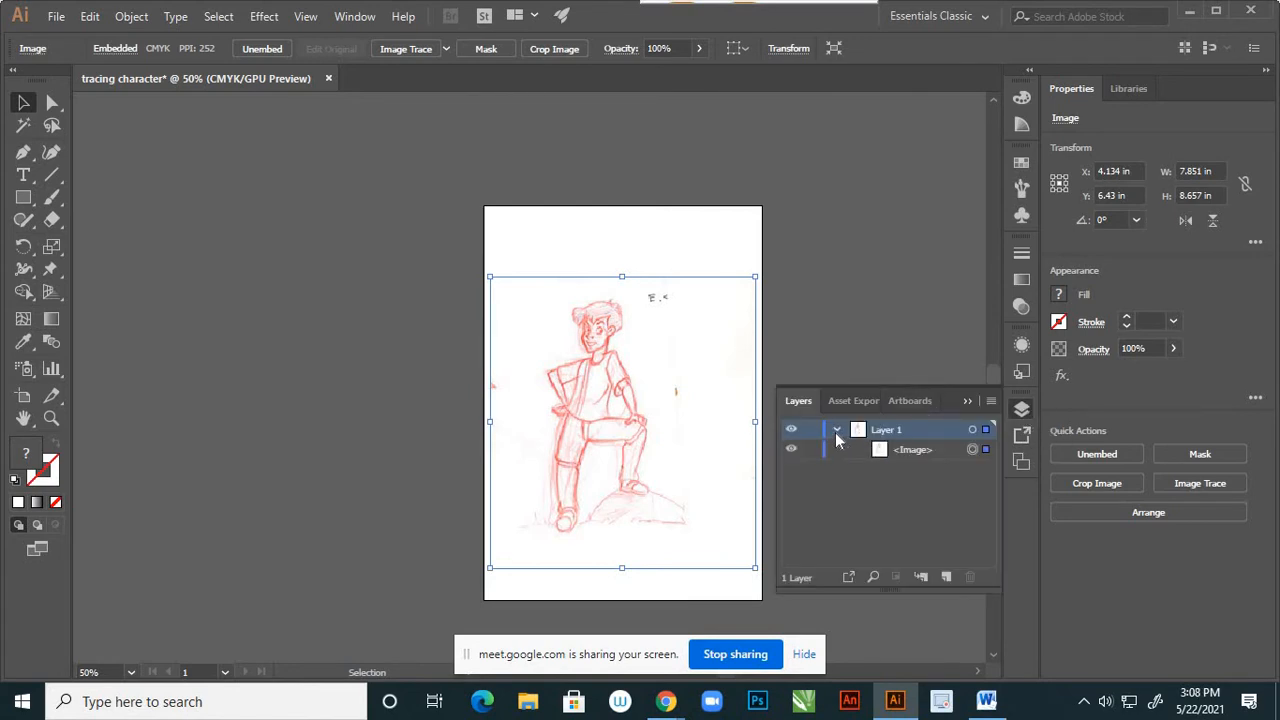
left_click(836, 432)
left_click(835, 432)
left_click(836, 432)
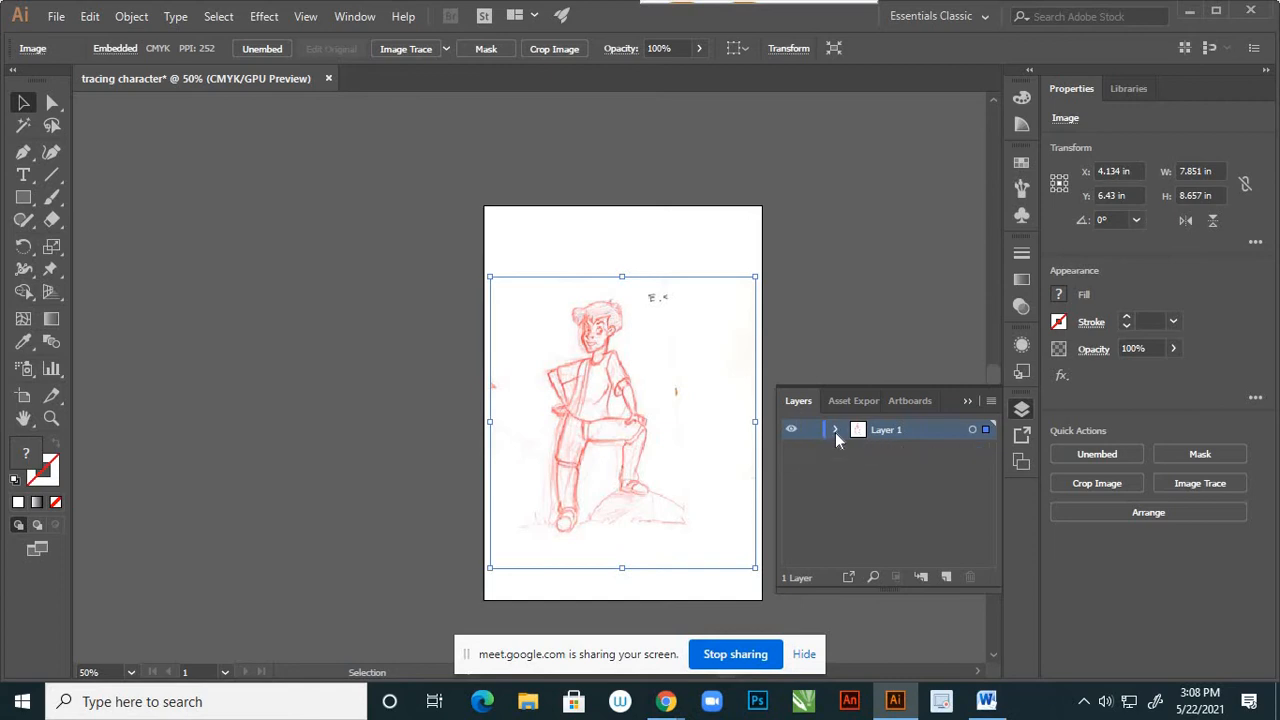
double_click(947, 429)
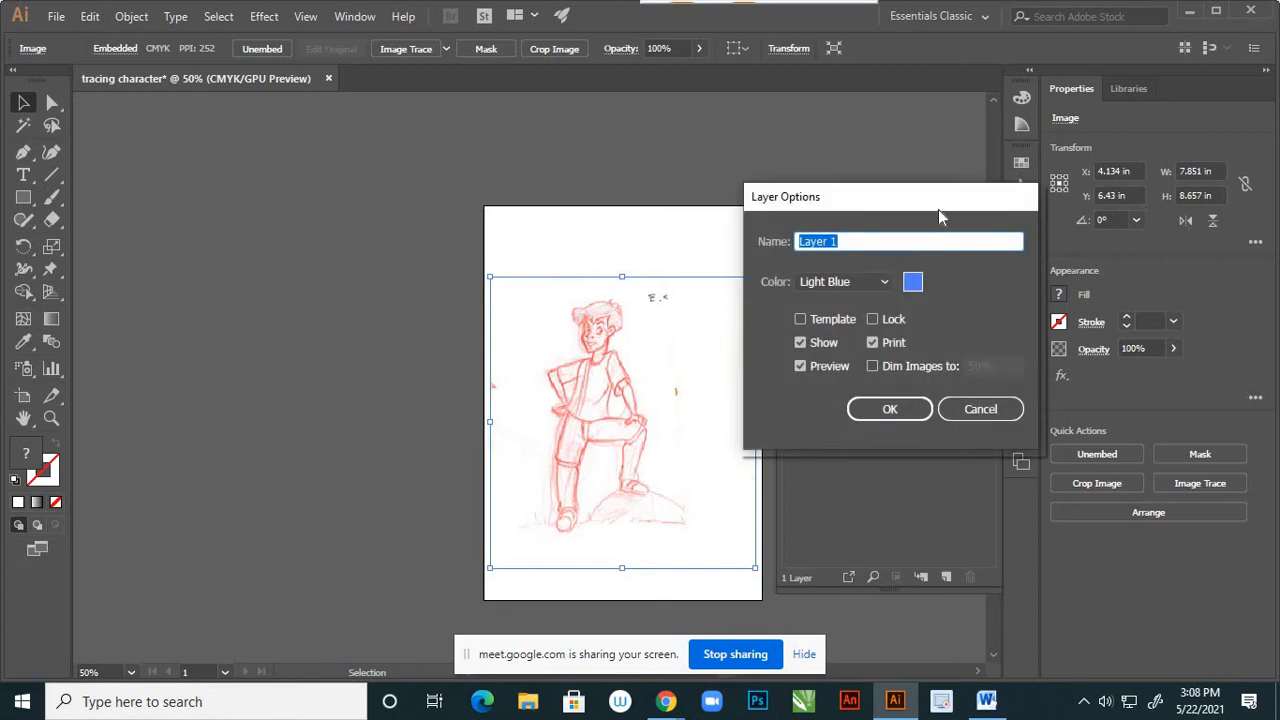
left_click_drag(944, 197, 936, 336)
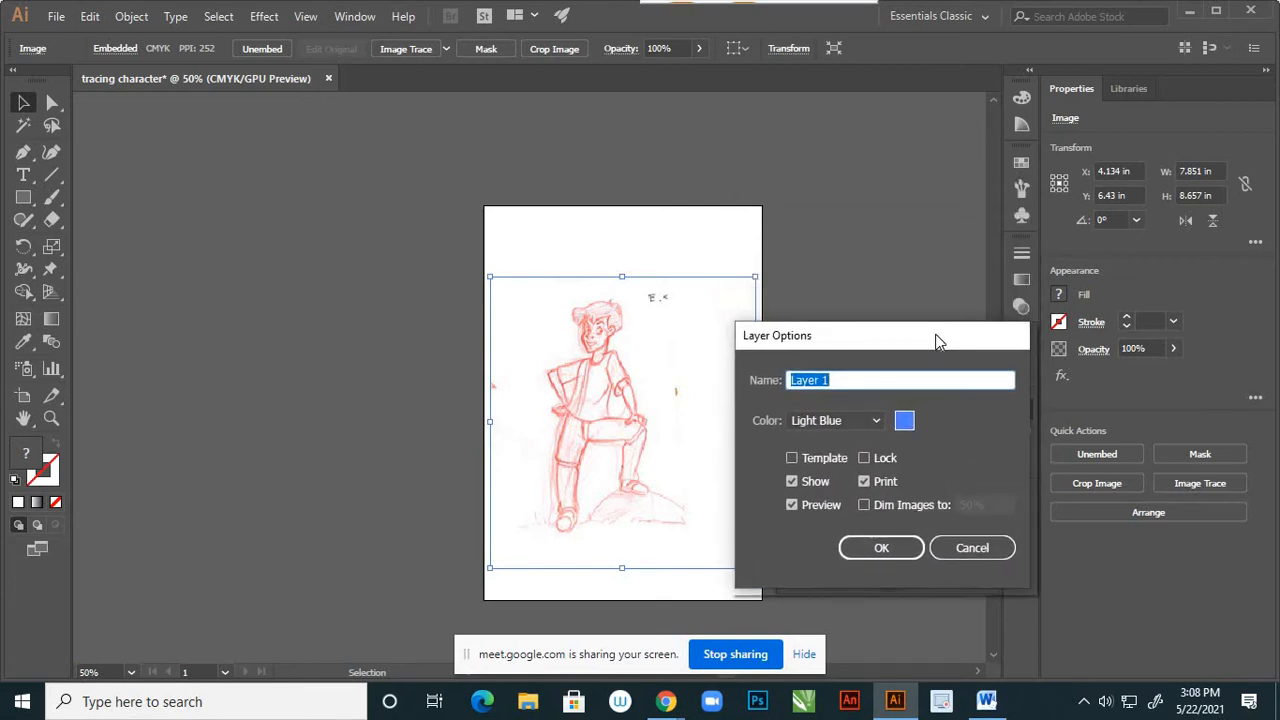
left_click(864, 505)
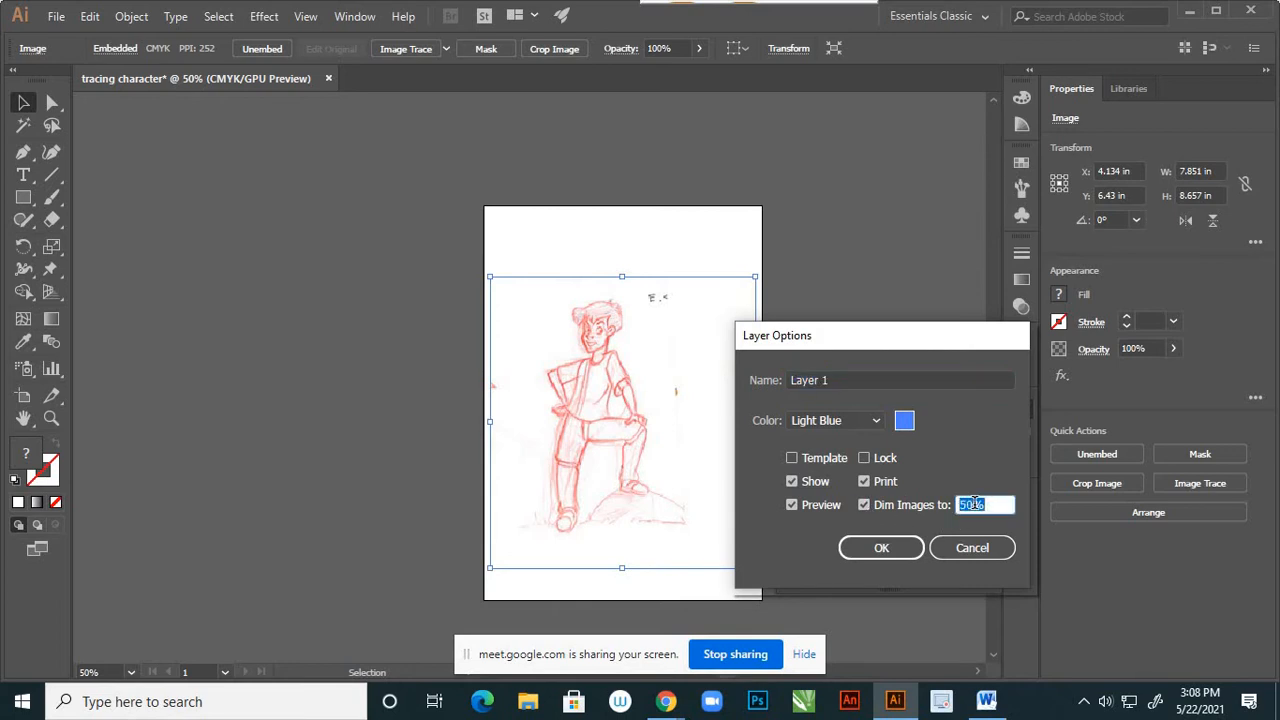
left_click(891, 547)
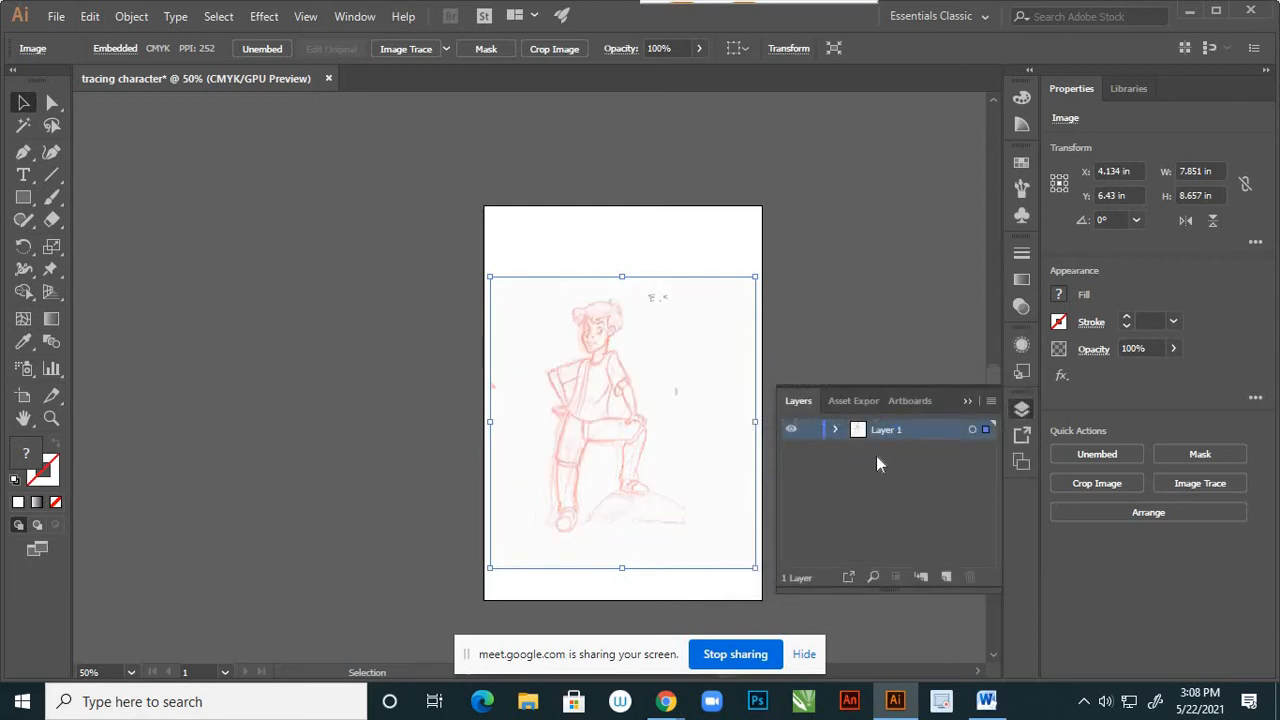
Lock the sketch layer and add a new empty layer above it for tracing.
left_click(809, 432)
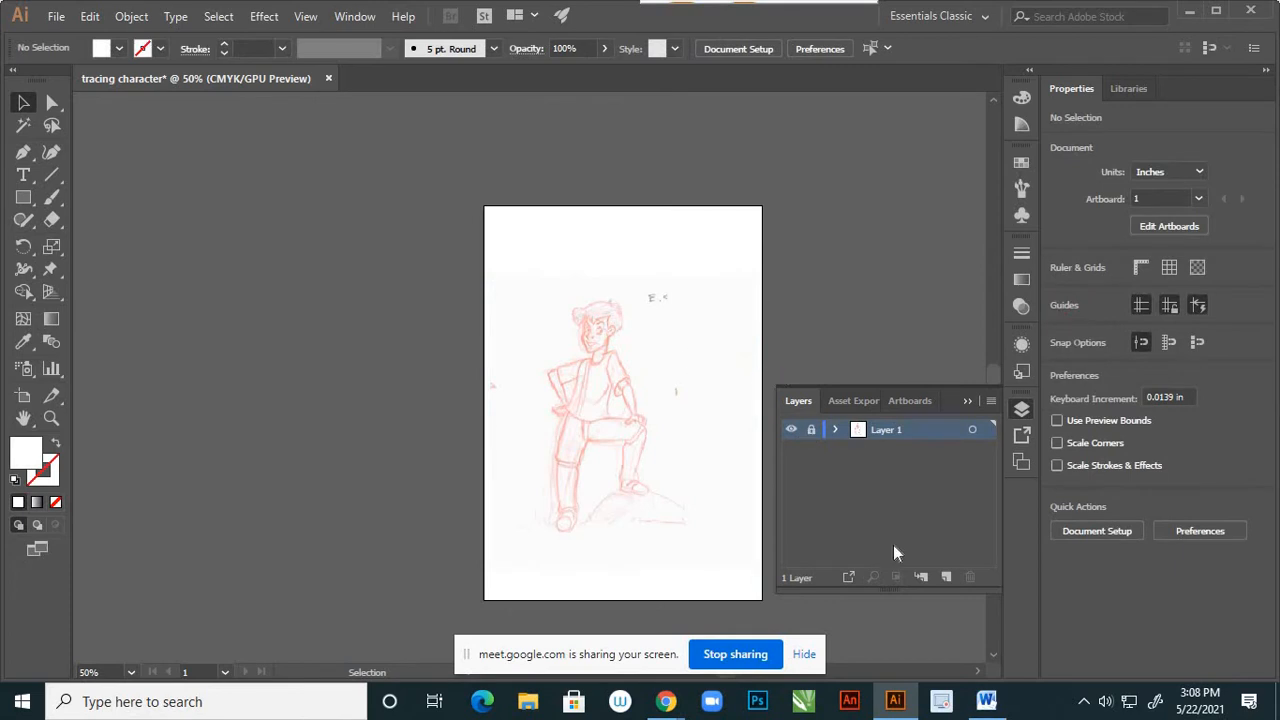
left_click(946, 578)
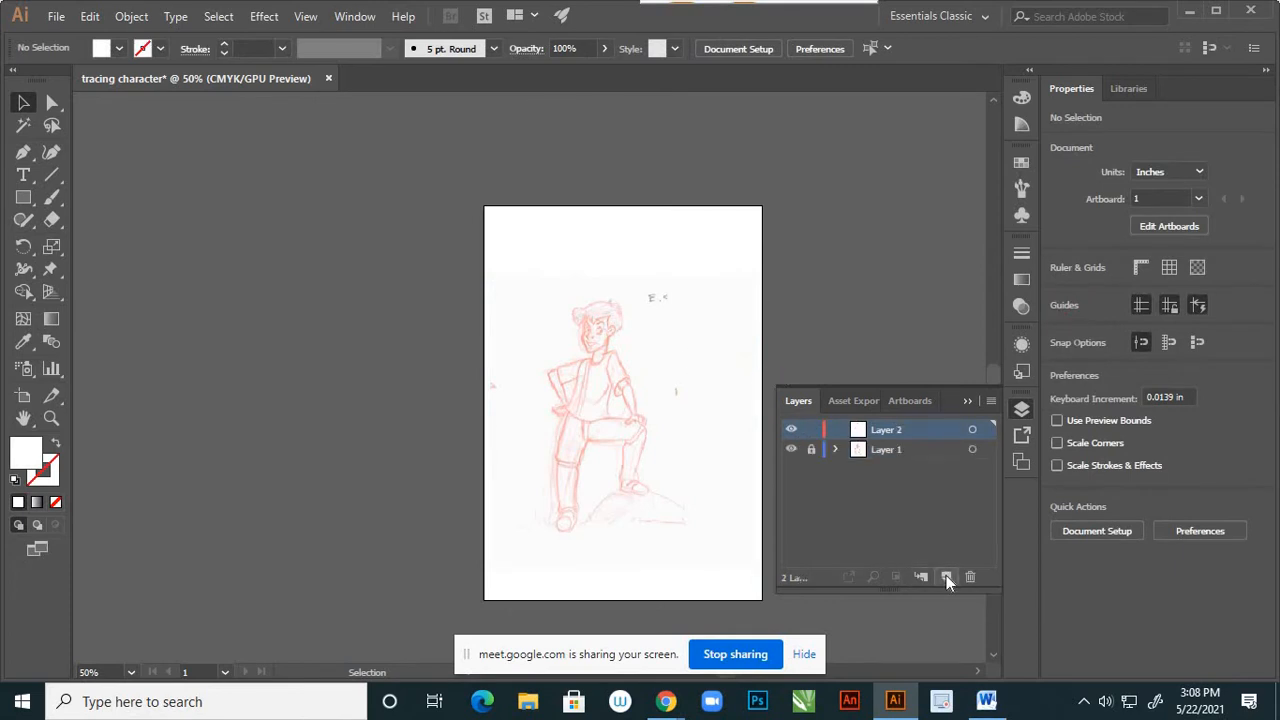
left_click(965, 401)
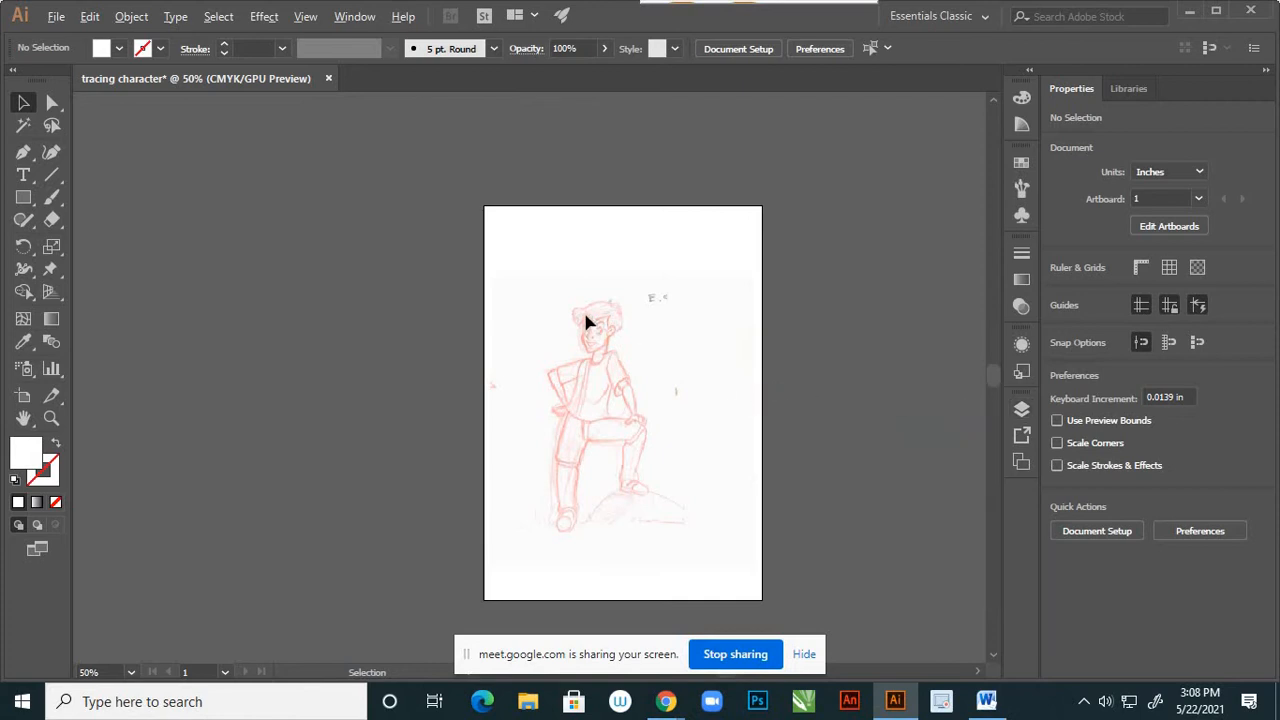
Examine the dimmed character sketch up close, from the head down to the torso and arms.
scroll(597, 332, "up", 4)
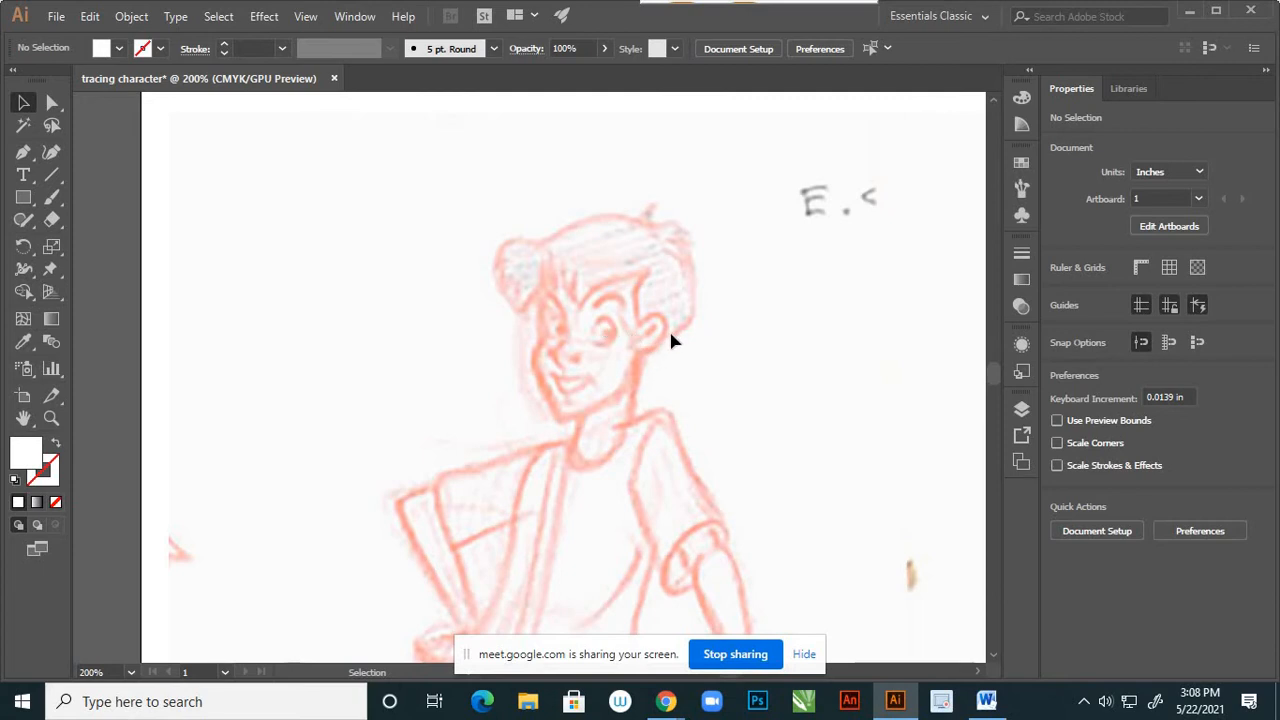
scroll(649, 335, "down", 4)
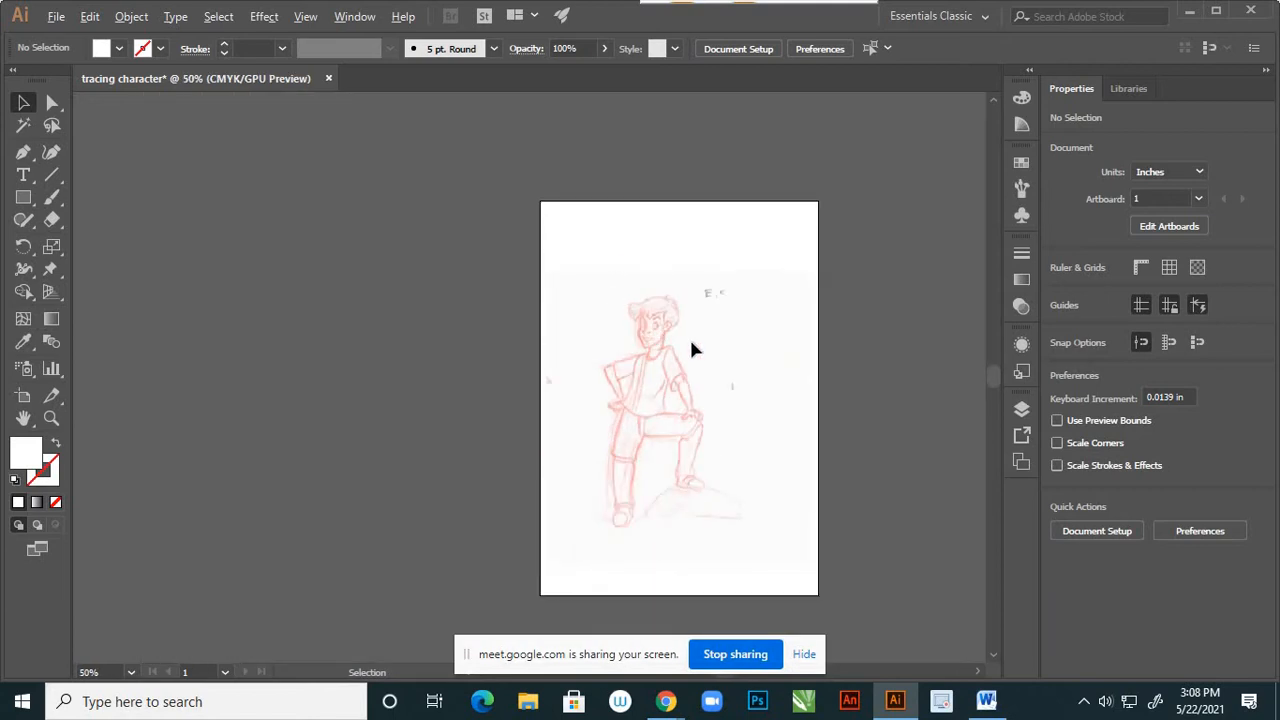
scroll(690, 345, "up", 5)
scroll(677, 334, "down", 5)
scroll(673, 325, "up", 3)
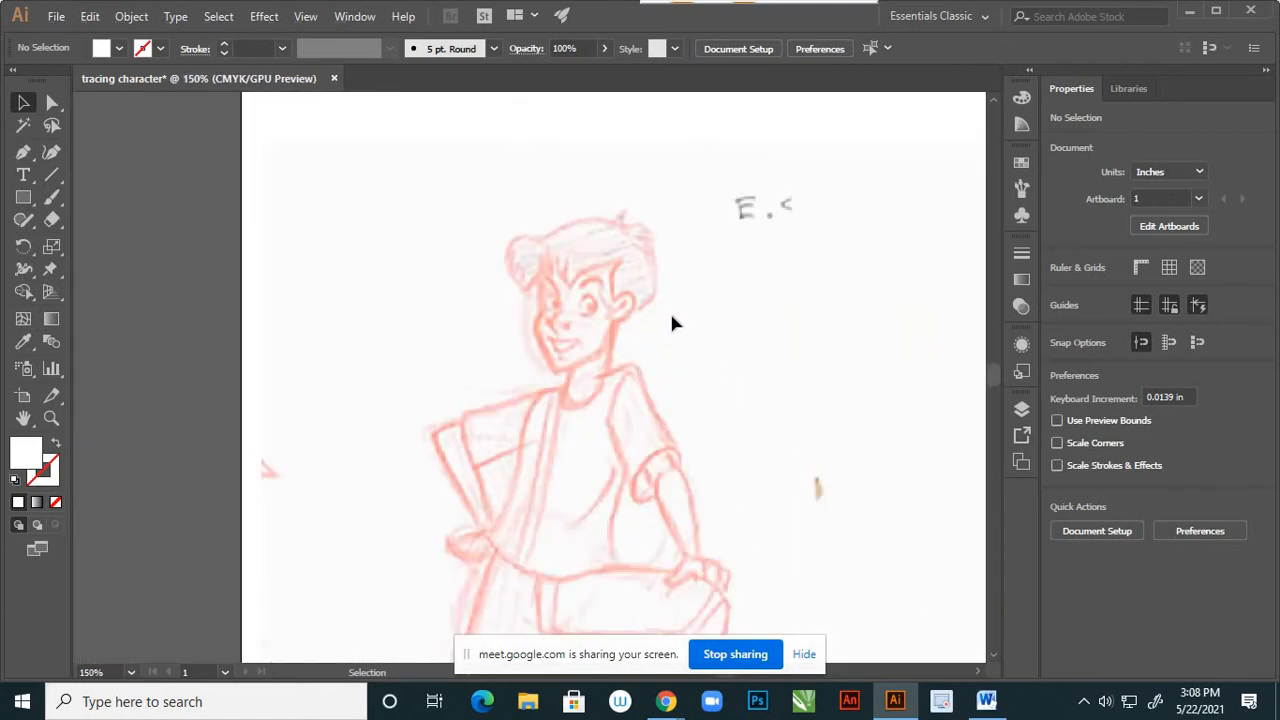
scroll(673, 323, "down", 2)
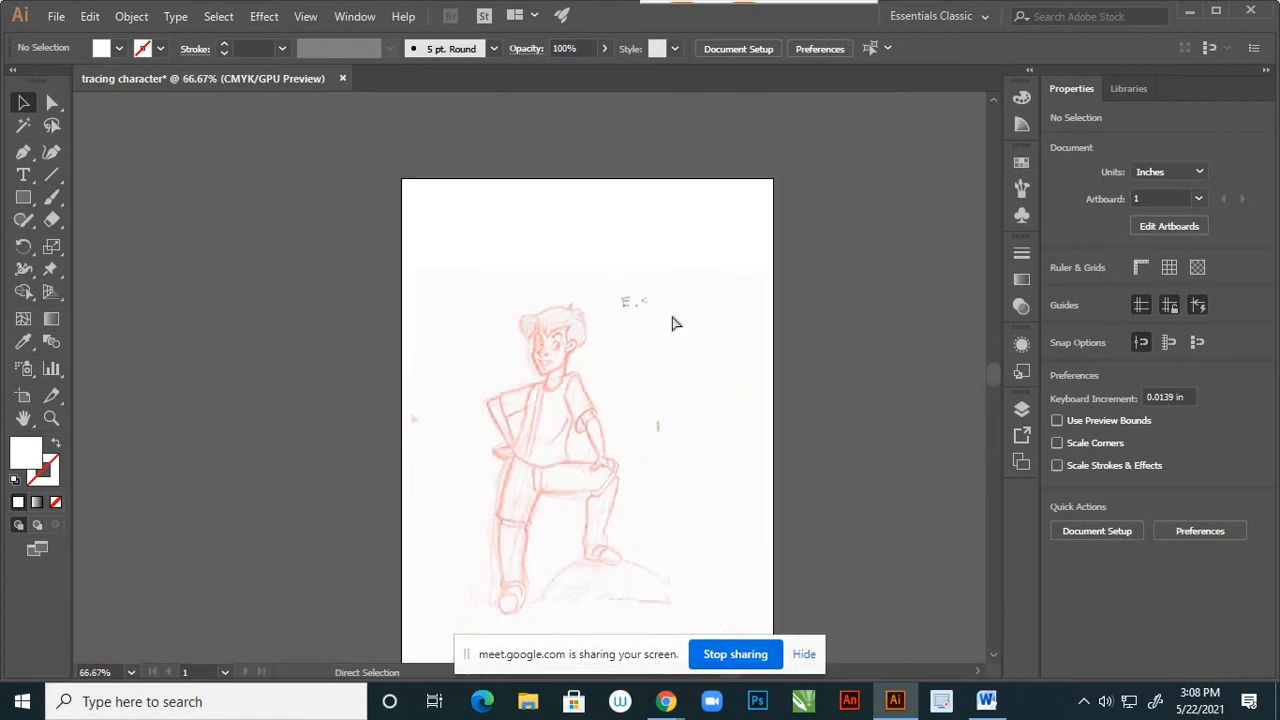
scroll(673, 323, "up", 2)
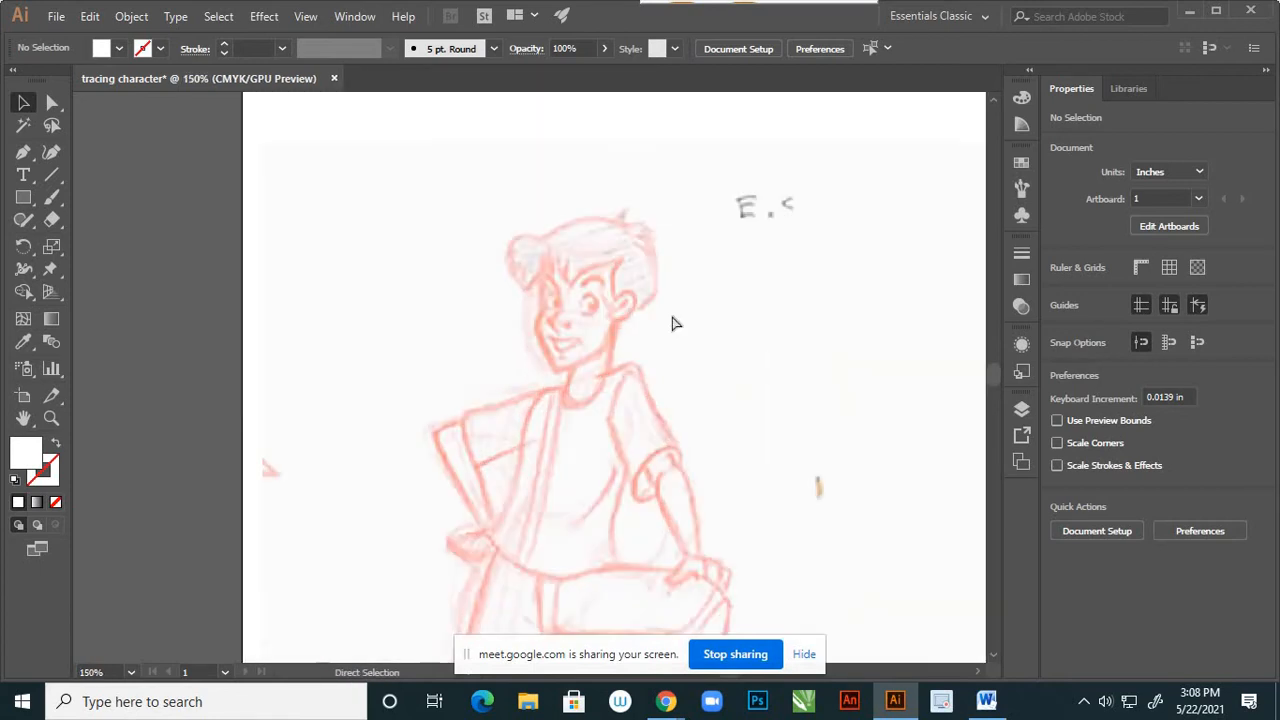
scroll(600, 300, "left", 2)
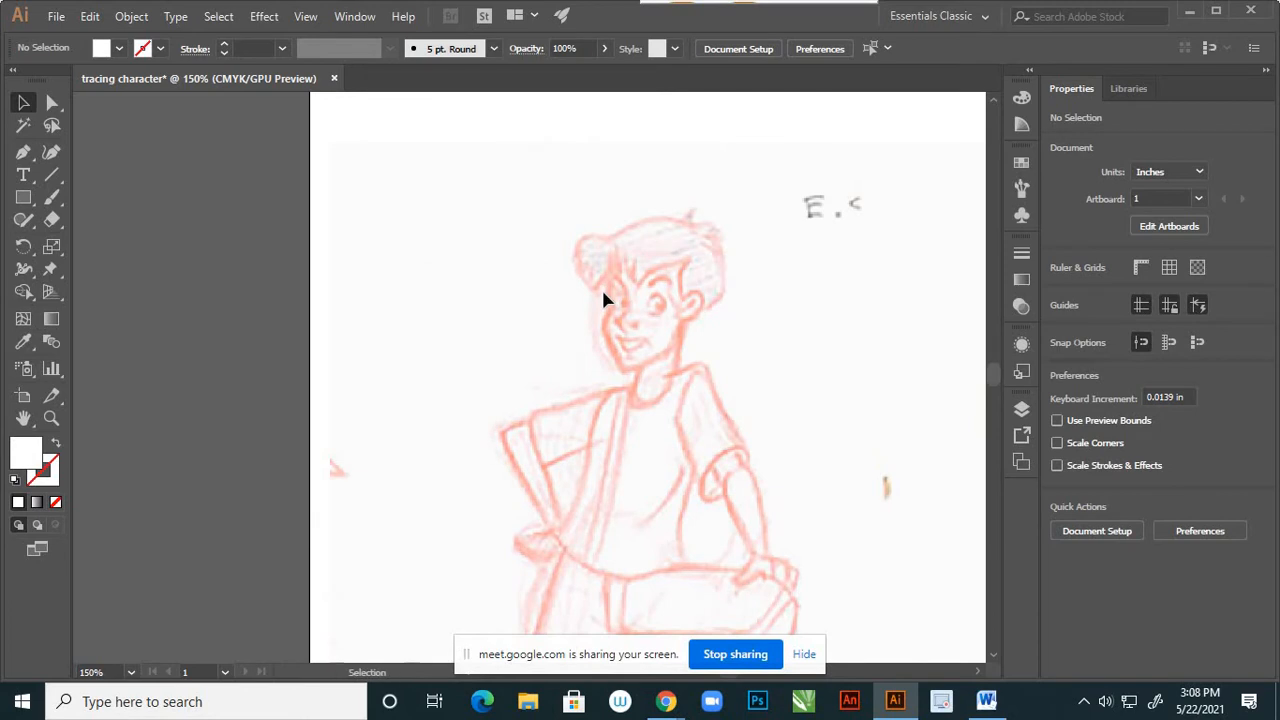
scroll(634, 294, "up", 3)
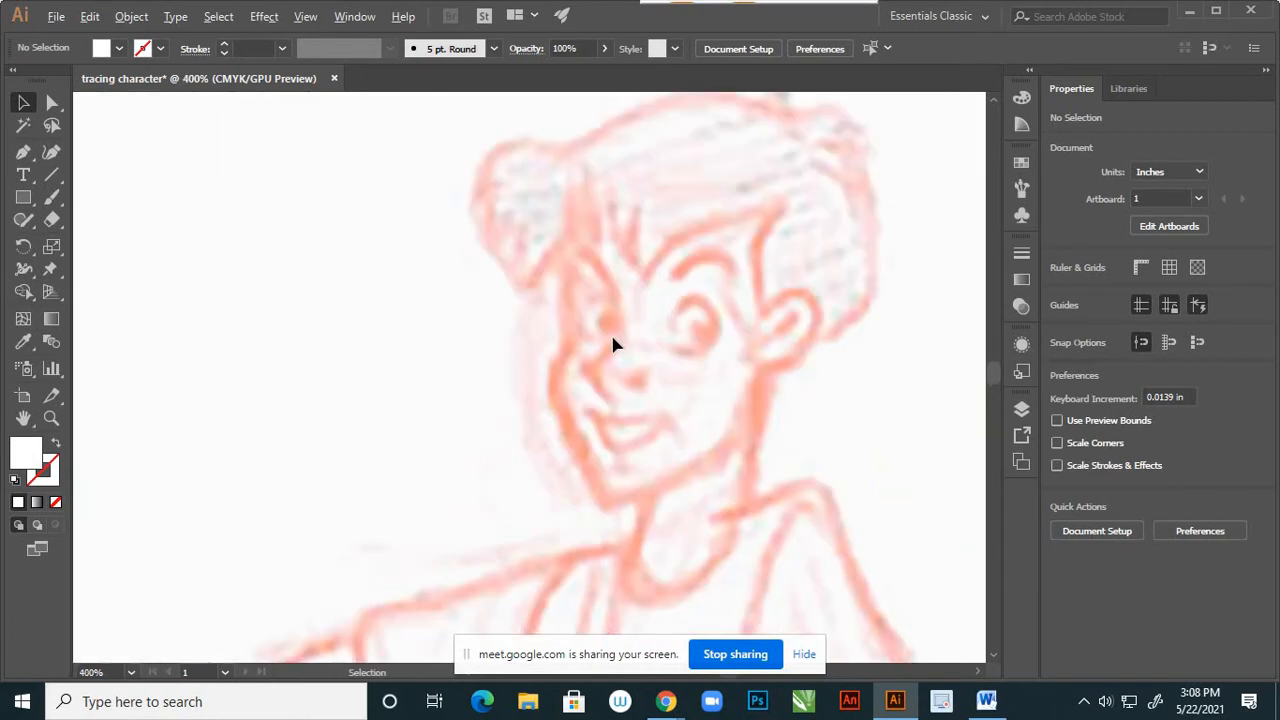
scroll(611, 346, "down", 2)
key("h")
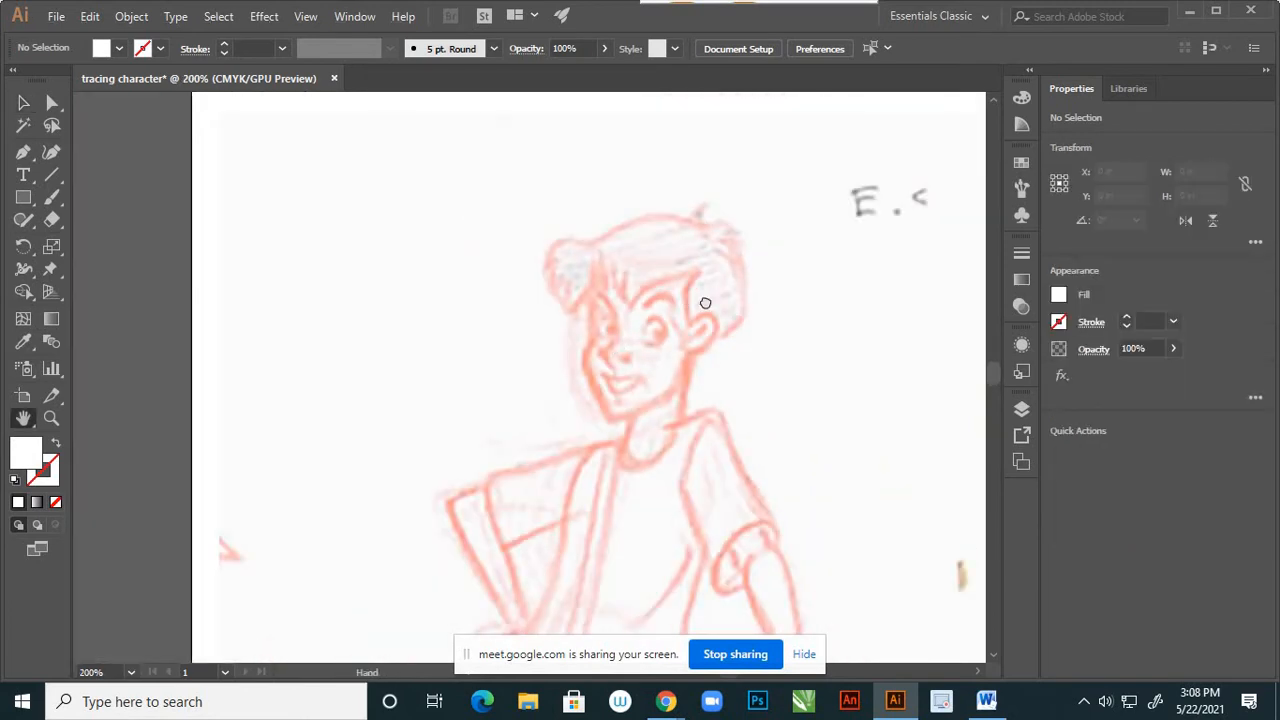
left_click_drag(705, 303, 634, 366)
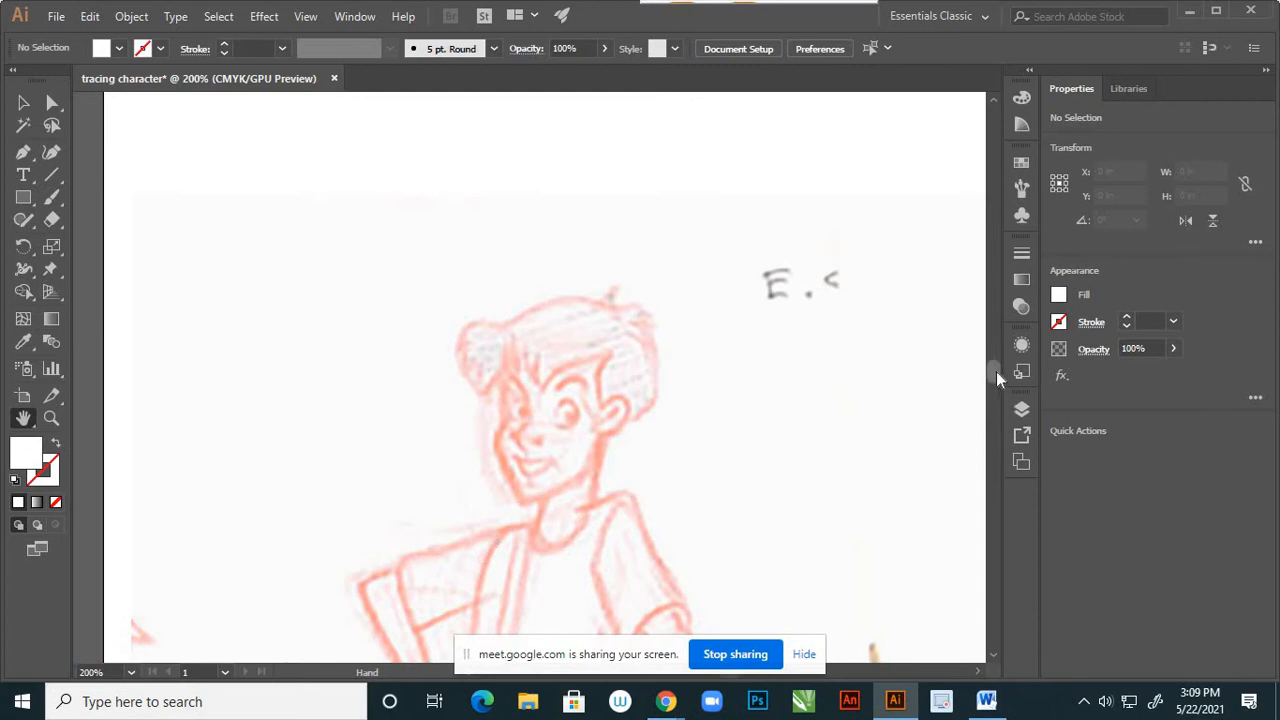
left_click_drag(996, 371, 996, 374)
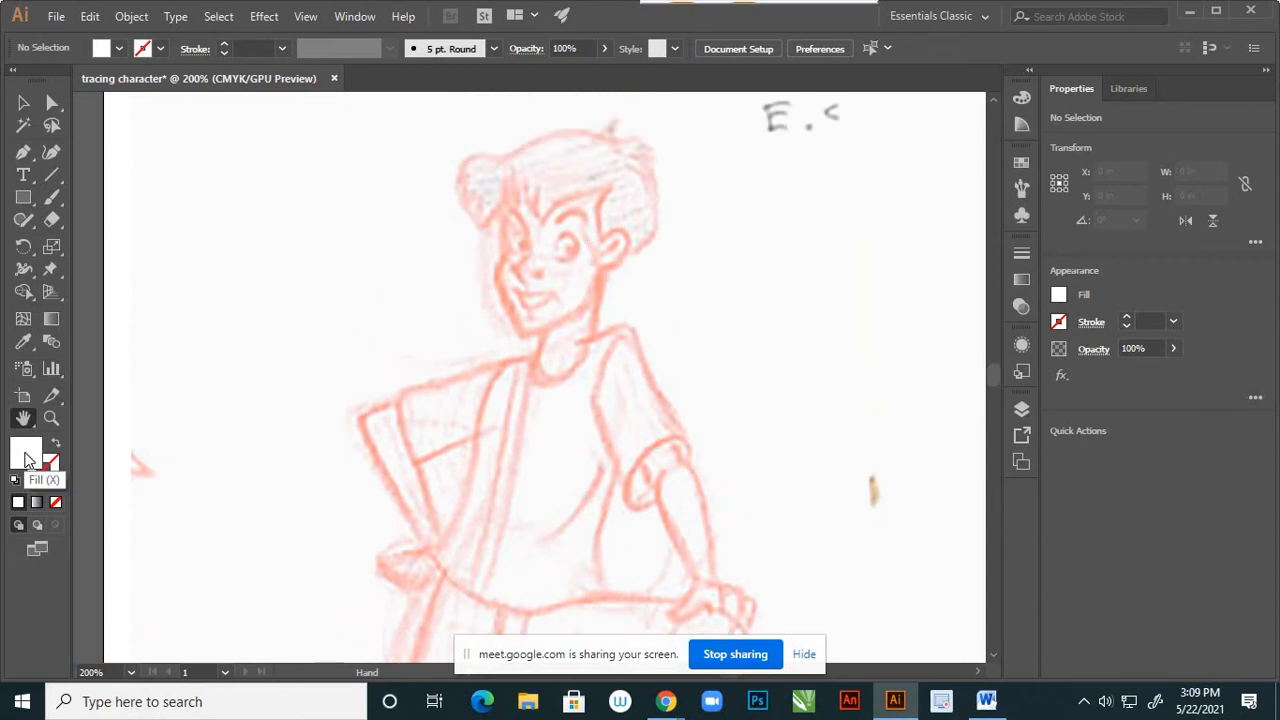
Set the fill to none and the stroke to the near-black color 050505.
left_click(55, 484)
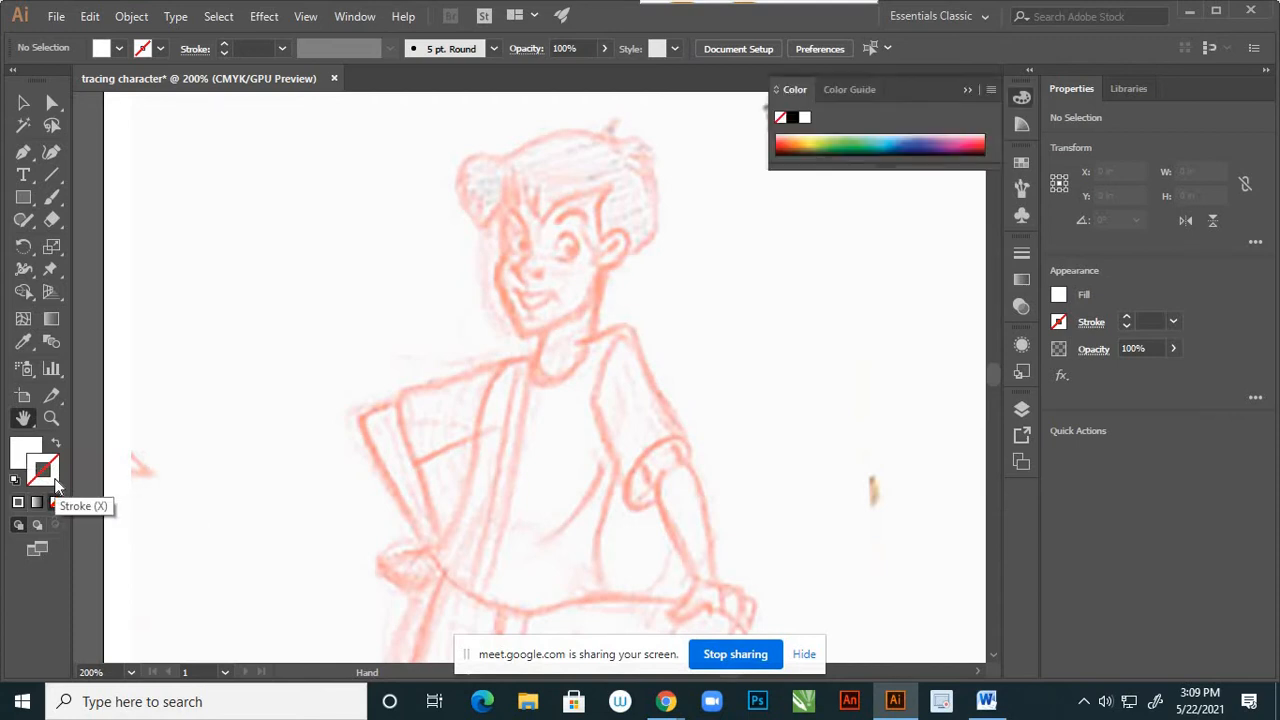
left_click(24, 451)
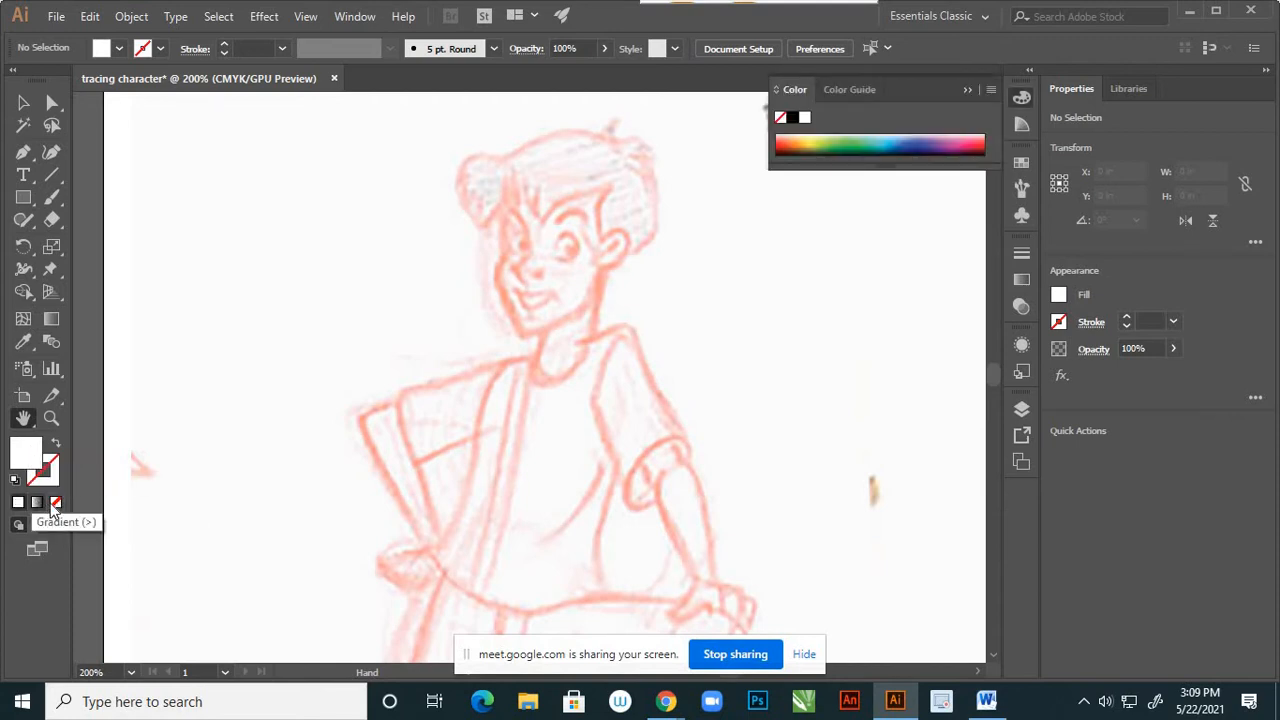
left_click(56, 501)
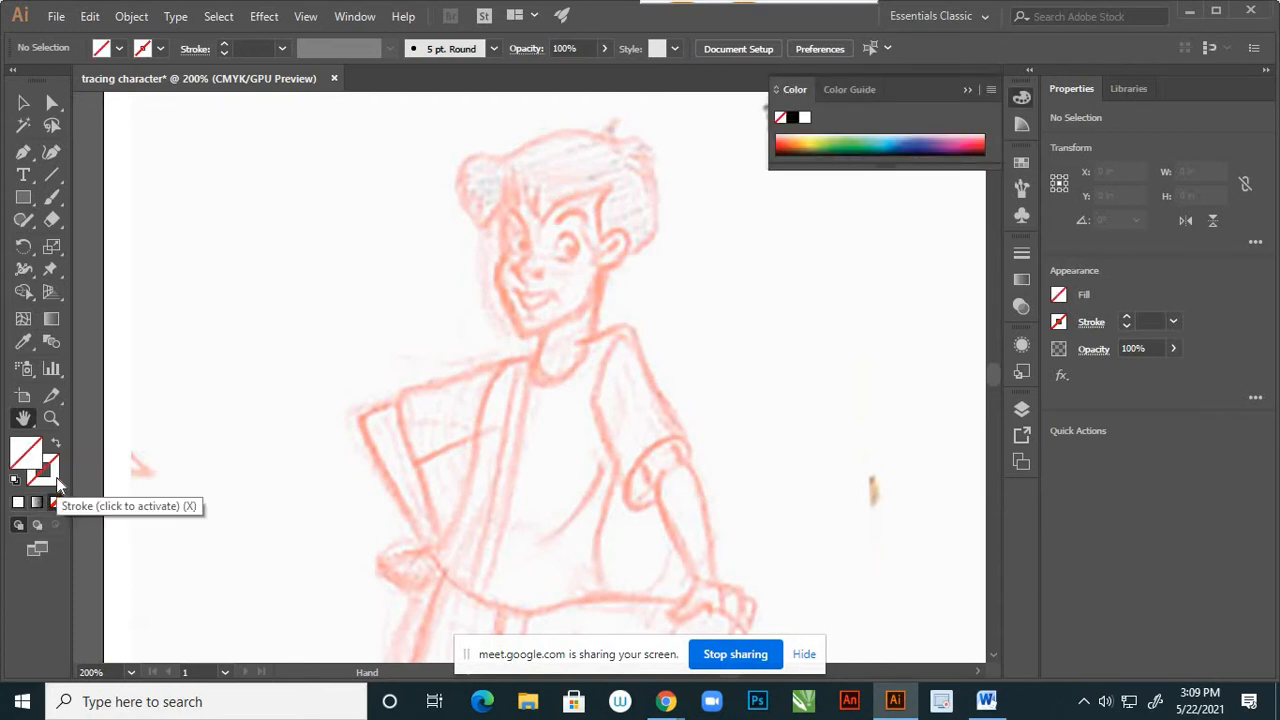
left_click(57, 484)
double_click(57, 484)
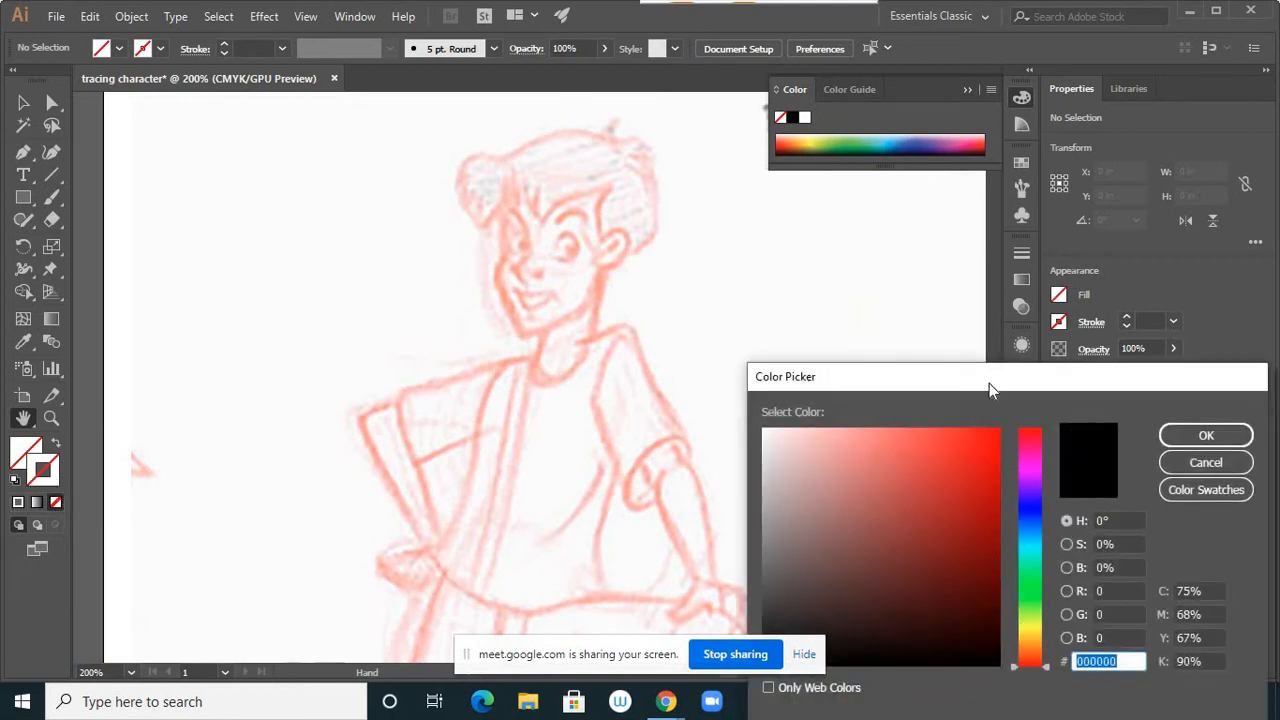
left_click(761, 514)
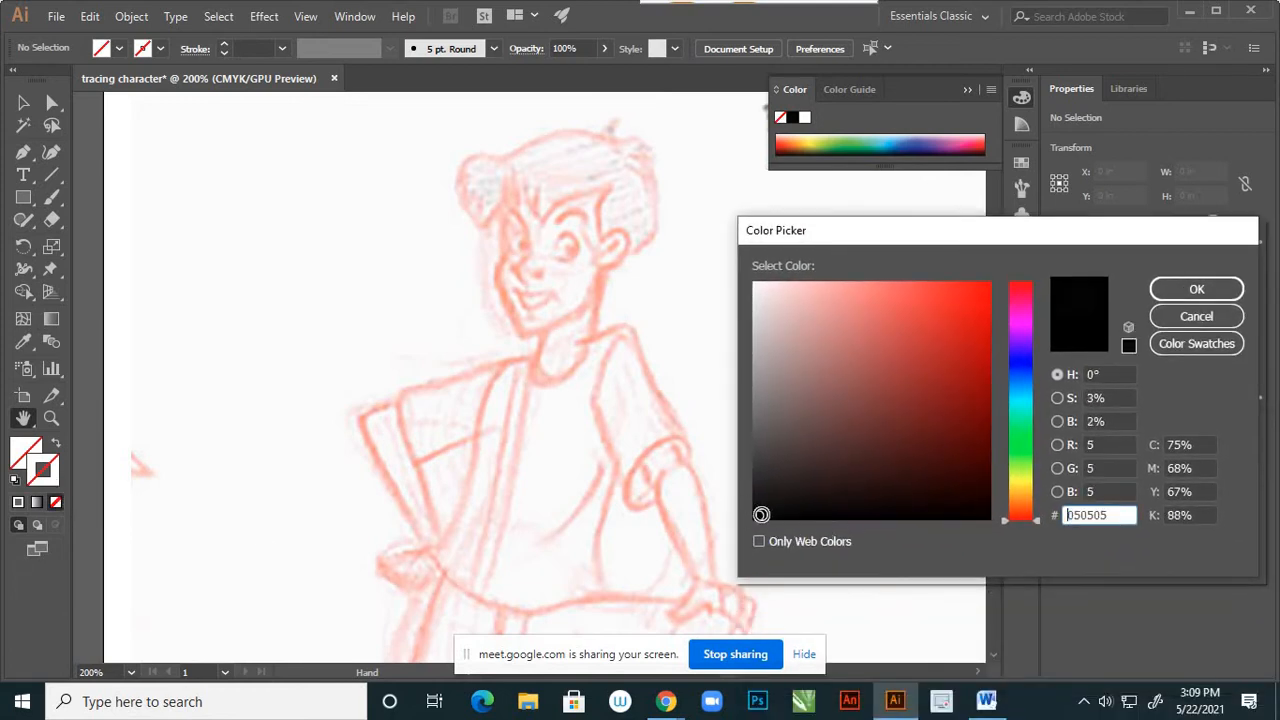
left_click(1178, 294)
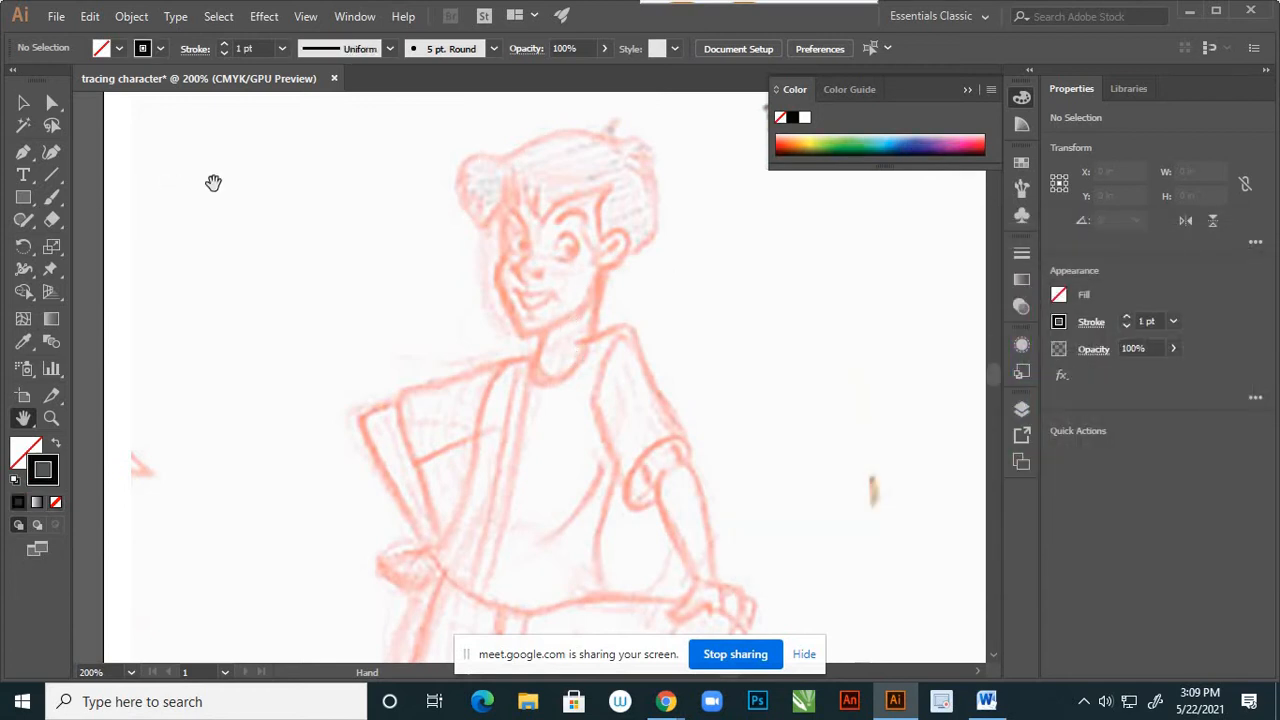
Begin the hair outline with the Pen tool, tracing the small tuft from its tip down to the crown.
scroll(570, 290, "up", 3)
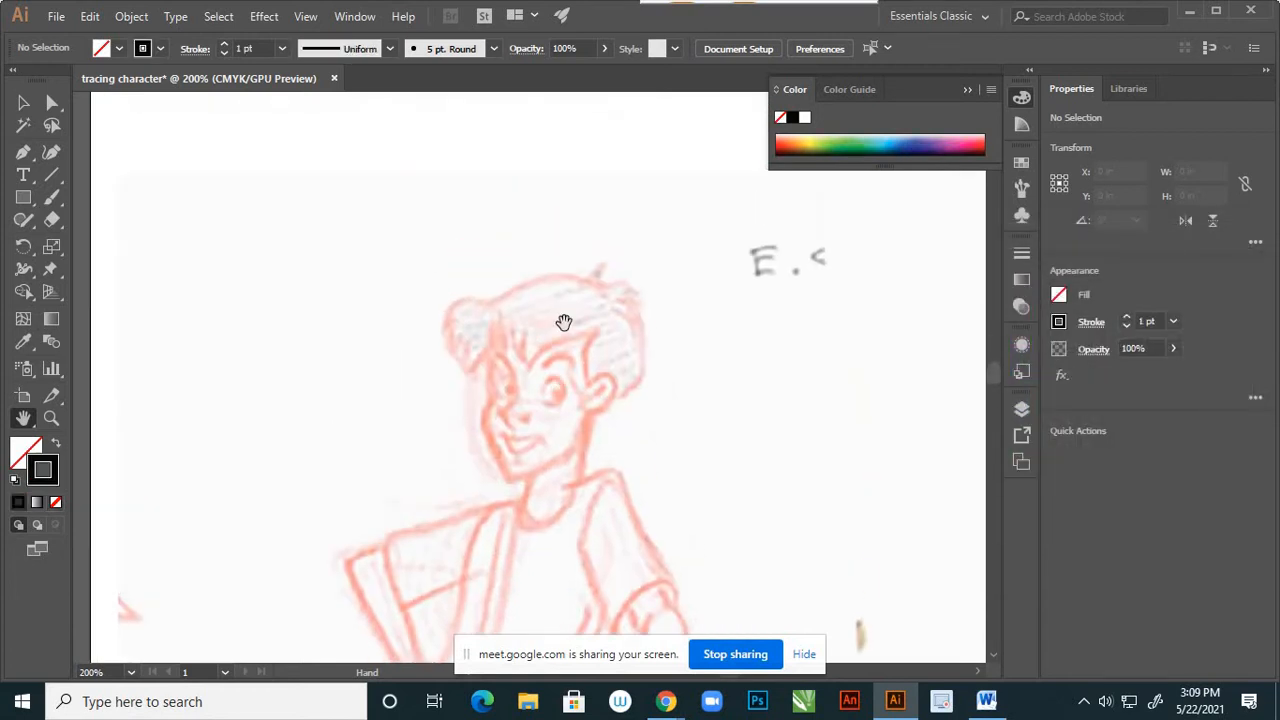
left_click(568, 300, "ctrl")
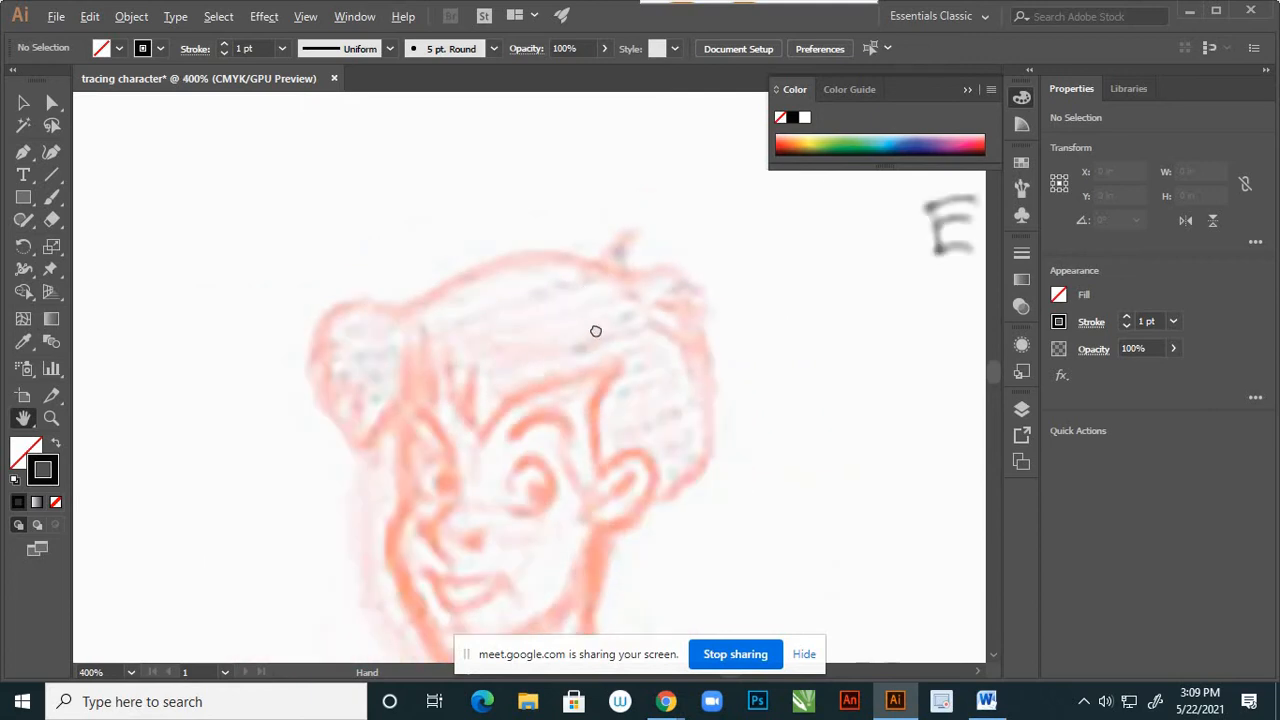
left_click_drag(595, 331, 602, 310)
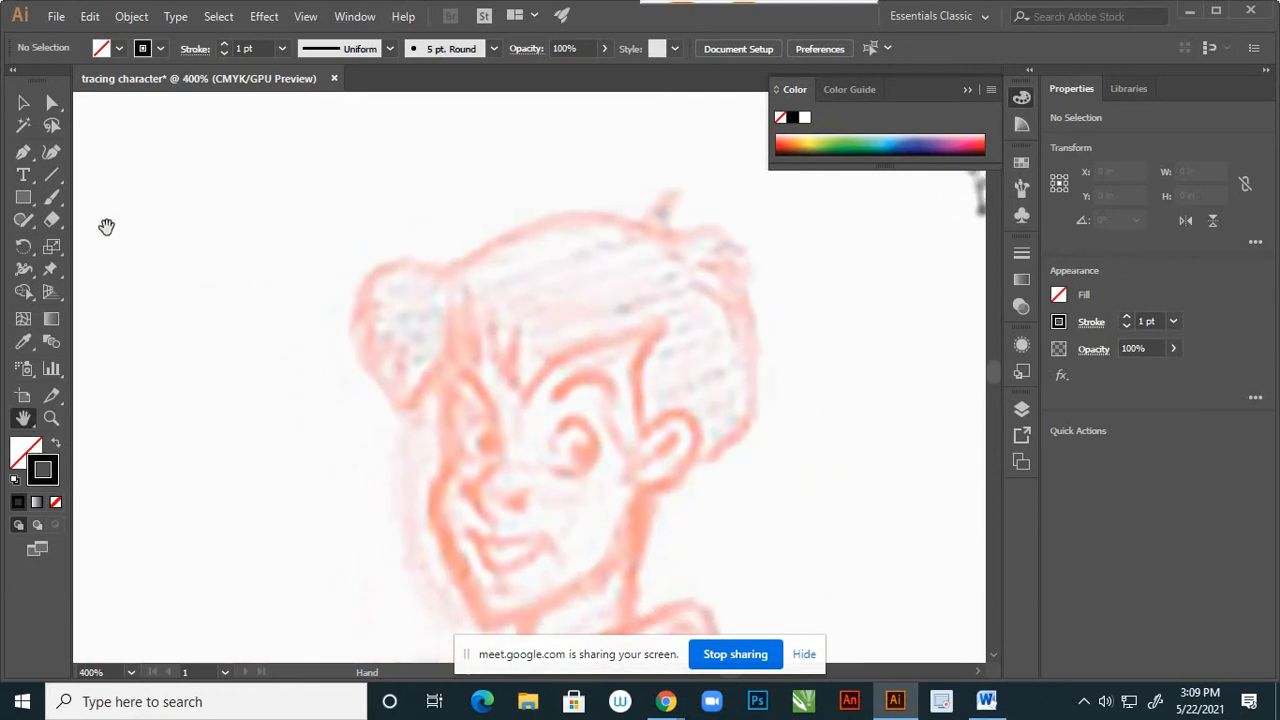
key("p")
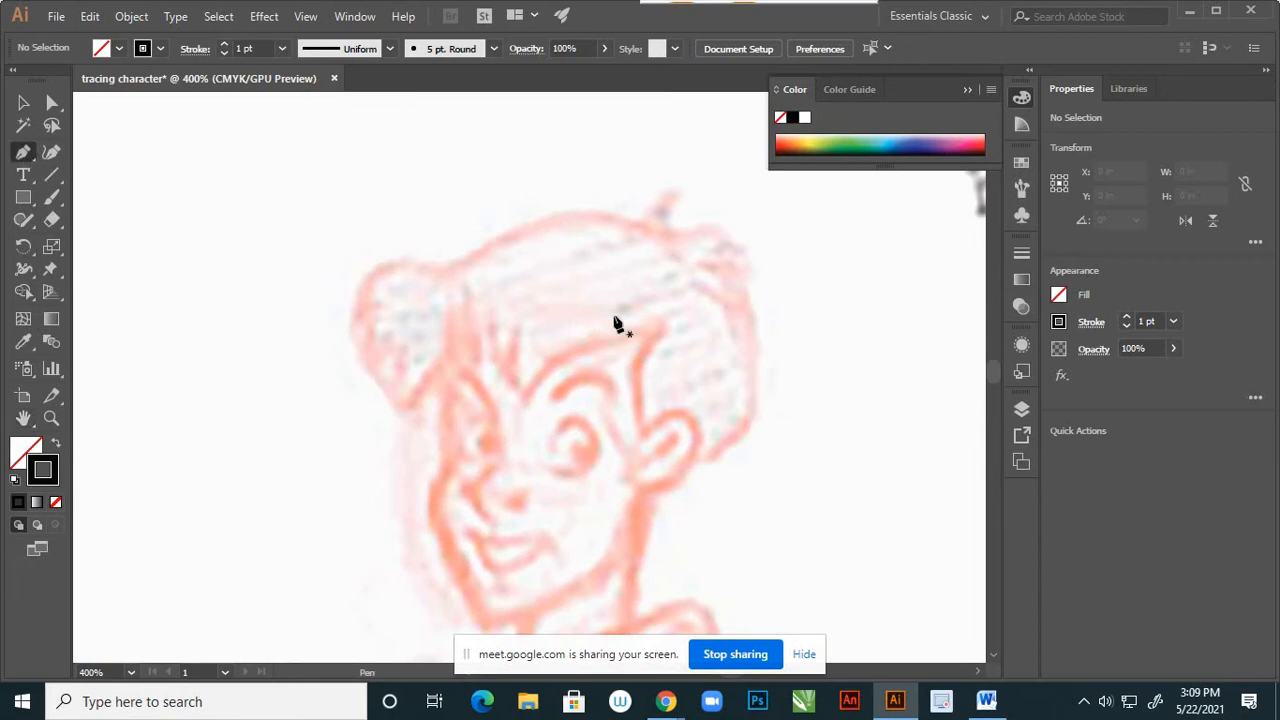
left_click(677, 191)
left_click(643, 220)
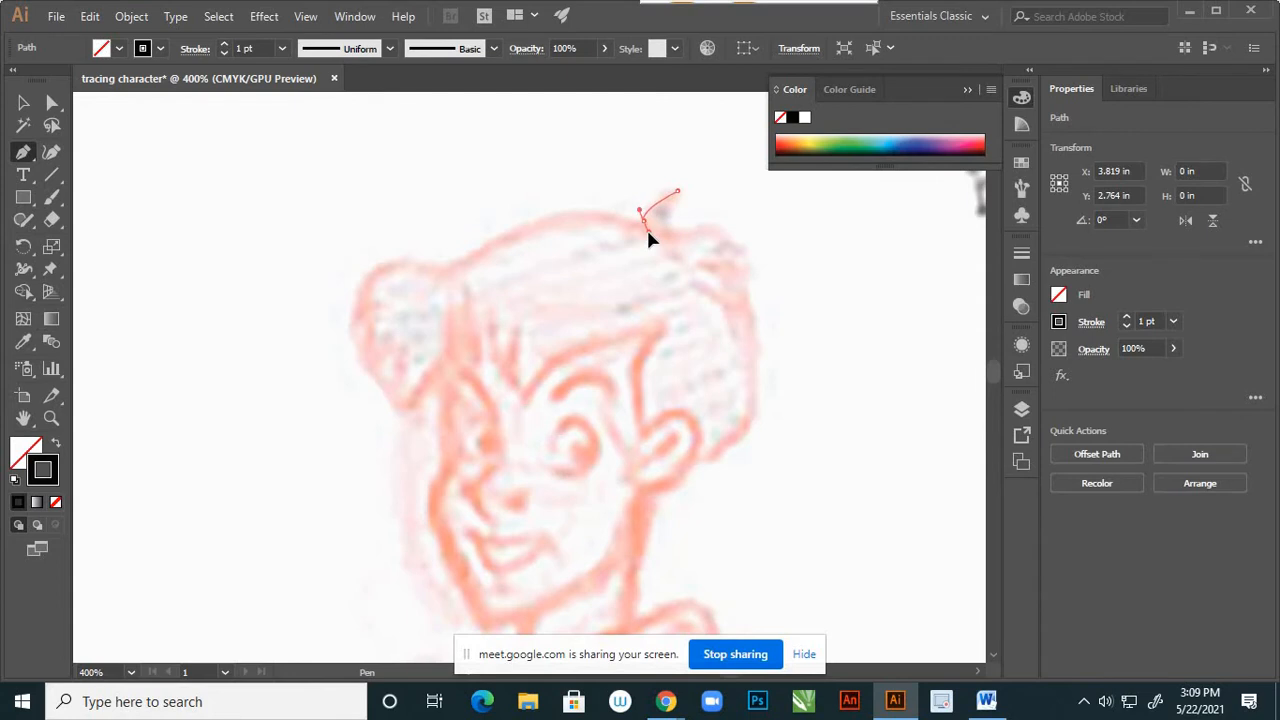
mouse_move(643, 219)
left_mouse_down()
mouse_move(529, 243)
mouse_move(646, 230)
left_mouse_up()
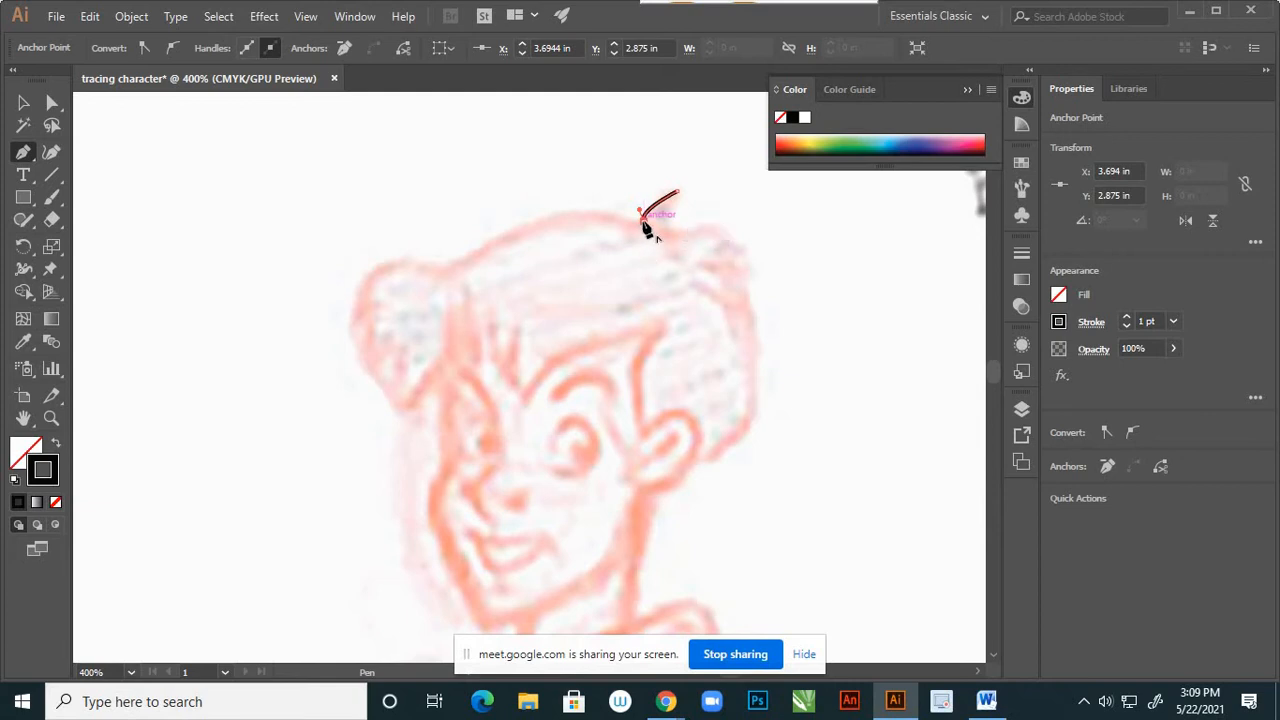
Continue the hair outline over the crown and around the rounded front lock, with corner anchors where the direction changes.
mouse_move(646, 222)
left_mouse_down()
mouse_move(454, 263)
mouse_move(356, 343)
left_mouse_up()
scroll(457, 270, "up", 1)
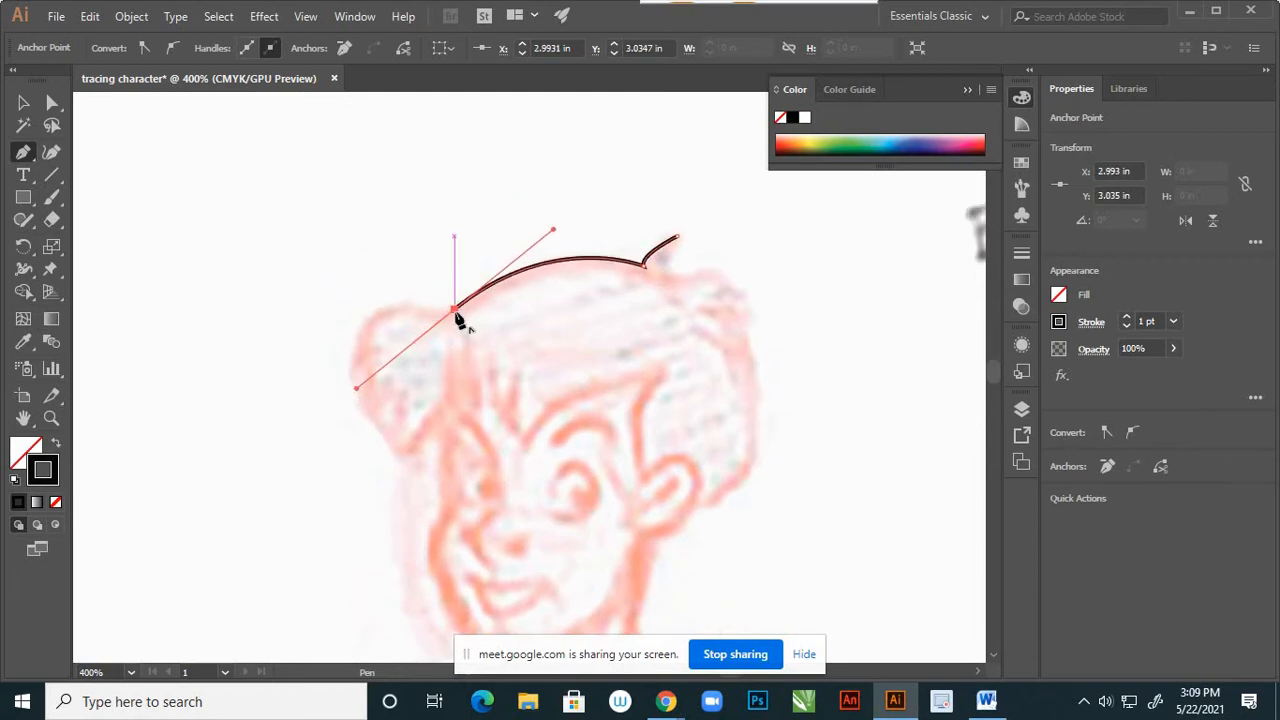
left_click(455, 310)
left_click_drag(350, 372, 339, 463)
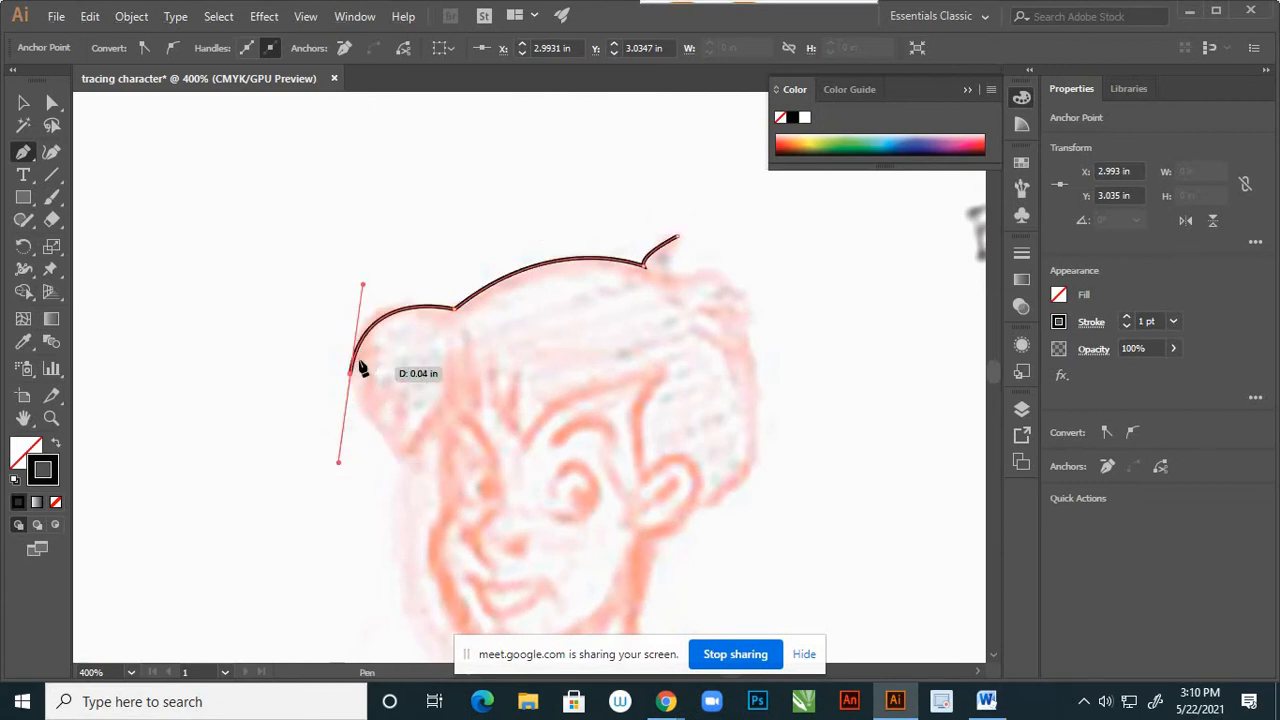
left_click(350, 372)
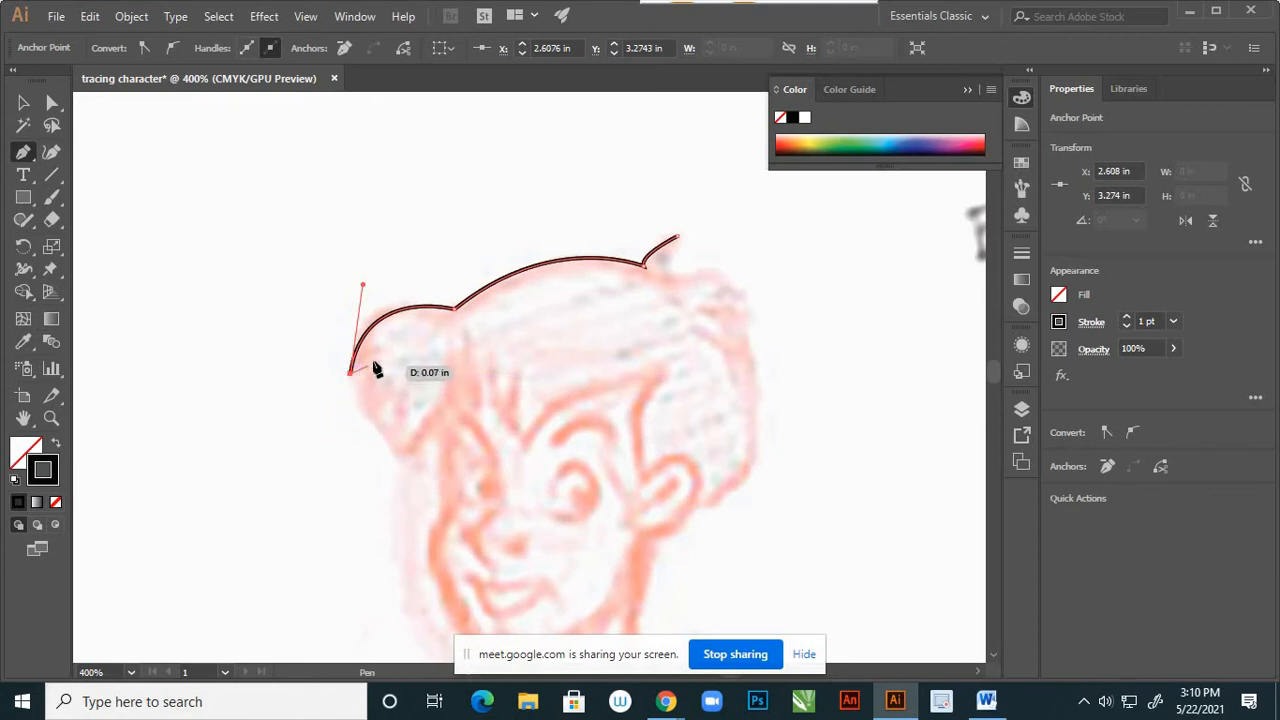
Trace the jagged tips beneath the front lock and curve the outline back in to the forehead.
mouse_move(364, 405)
left_mouse_down()
mouse_move(368, 421)
mouse_move(380, 403)
mouse_move(368, 420)
left_mouse_up()
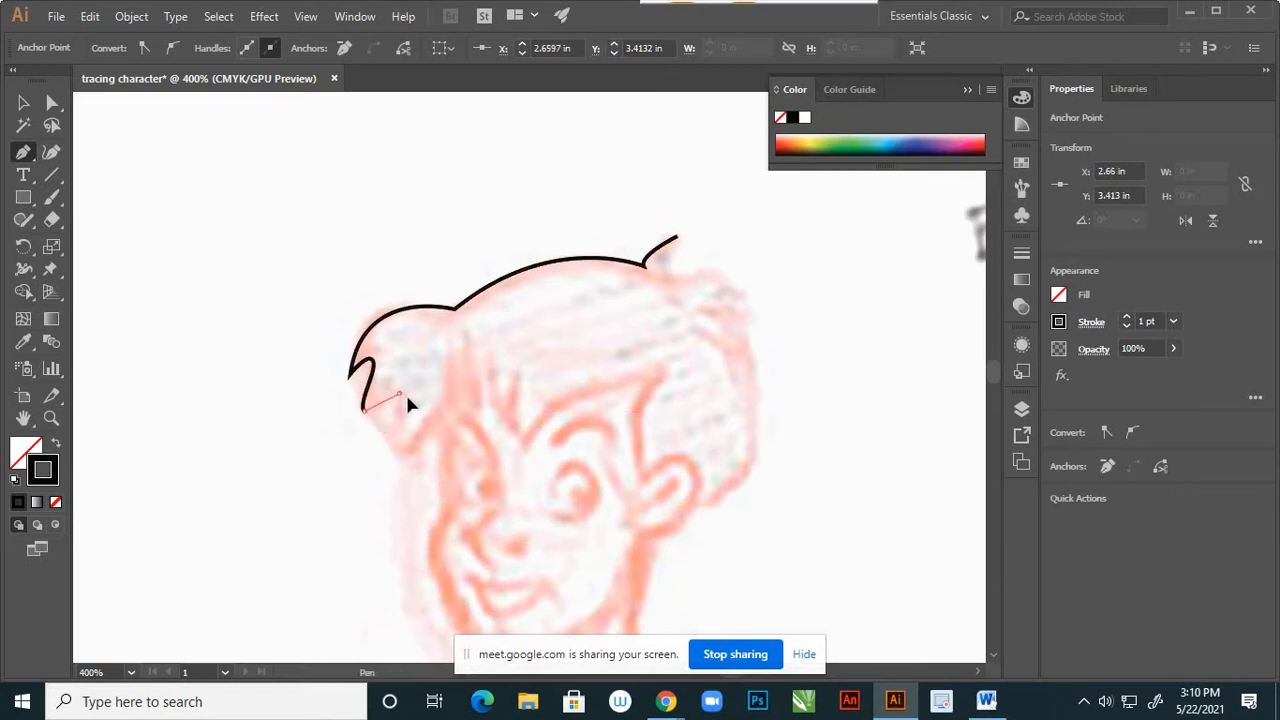
left_click_drag(408, 398, 398, 452)
left_click(398, 452)
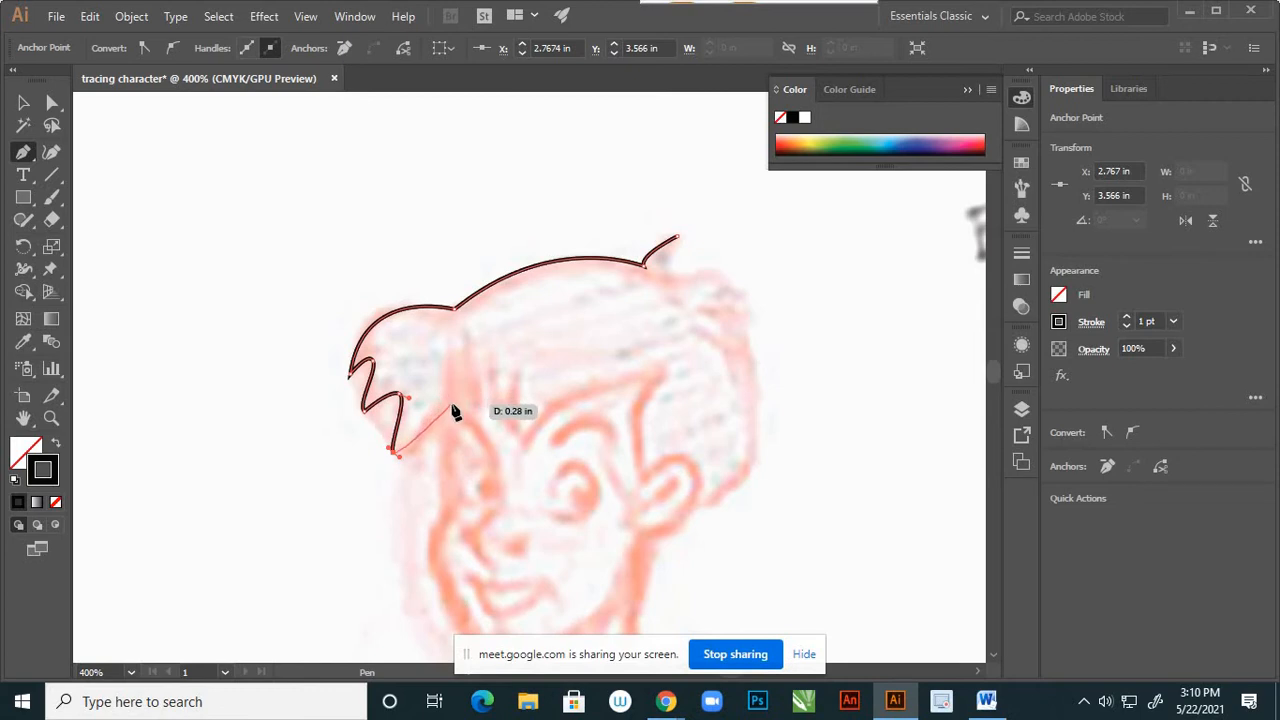
left_click_drag(451, 405, 474, 419)
scroll(457, 366, "down", 1)
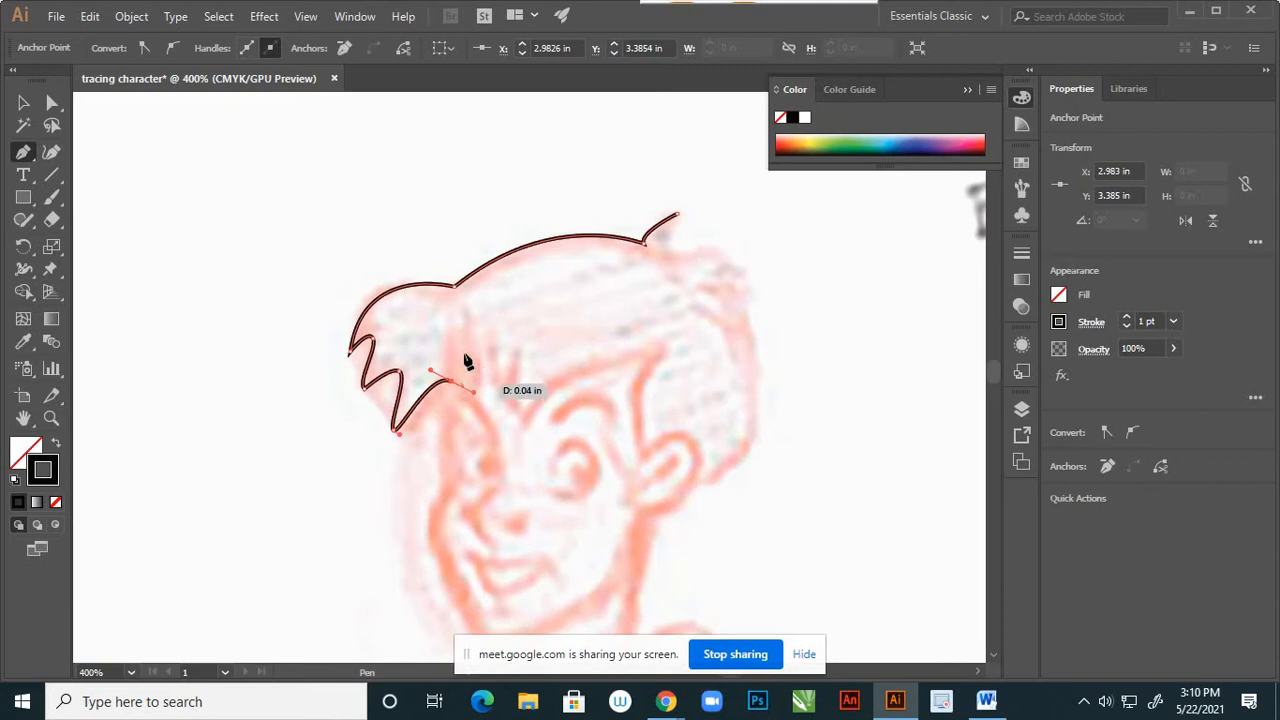
scroll(460, 395, "up", 1)
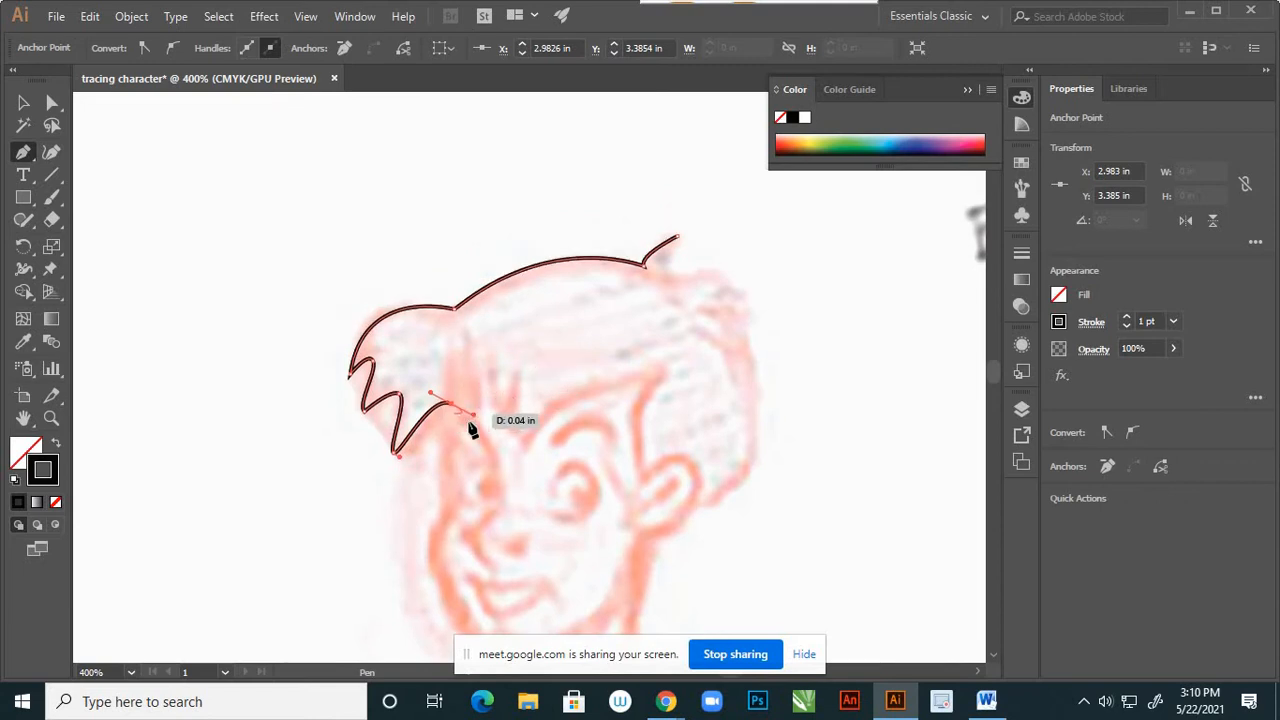
Trace the narrow pointed spikes of the fringe across the forehead, with sharp corners at their peaks.
left_click(471, 366)
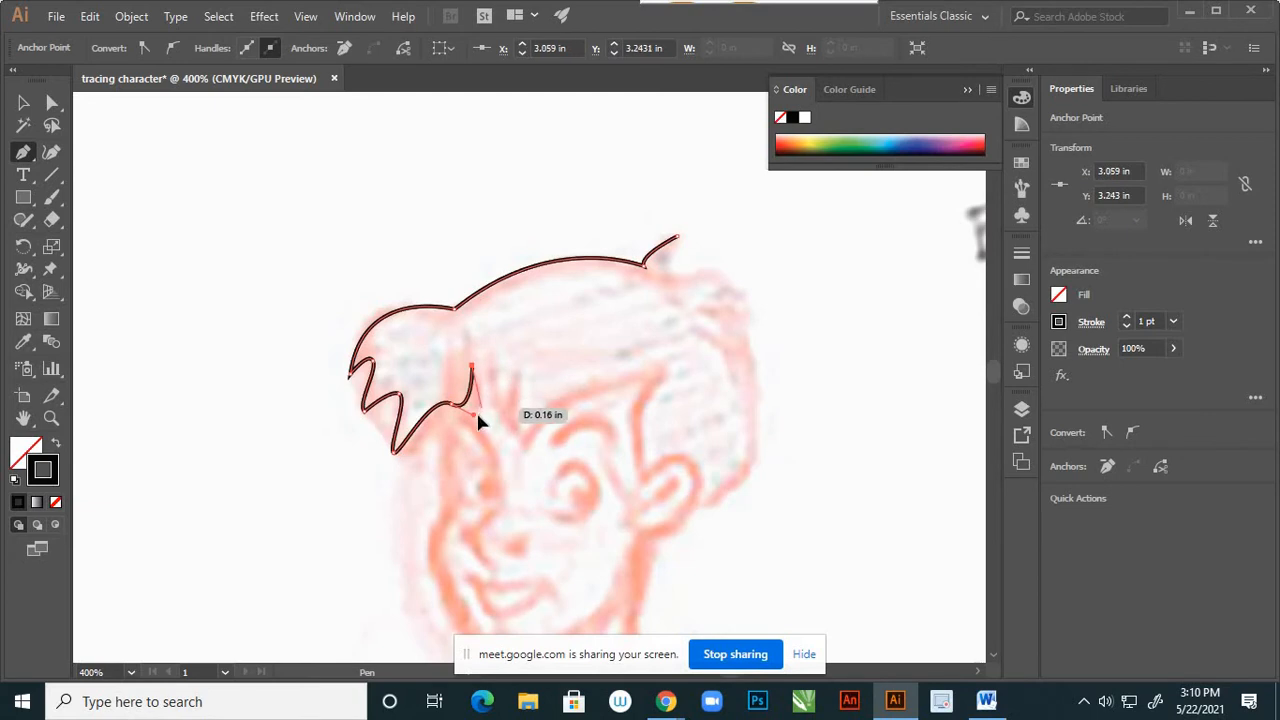
left_click(480, 417)
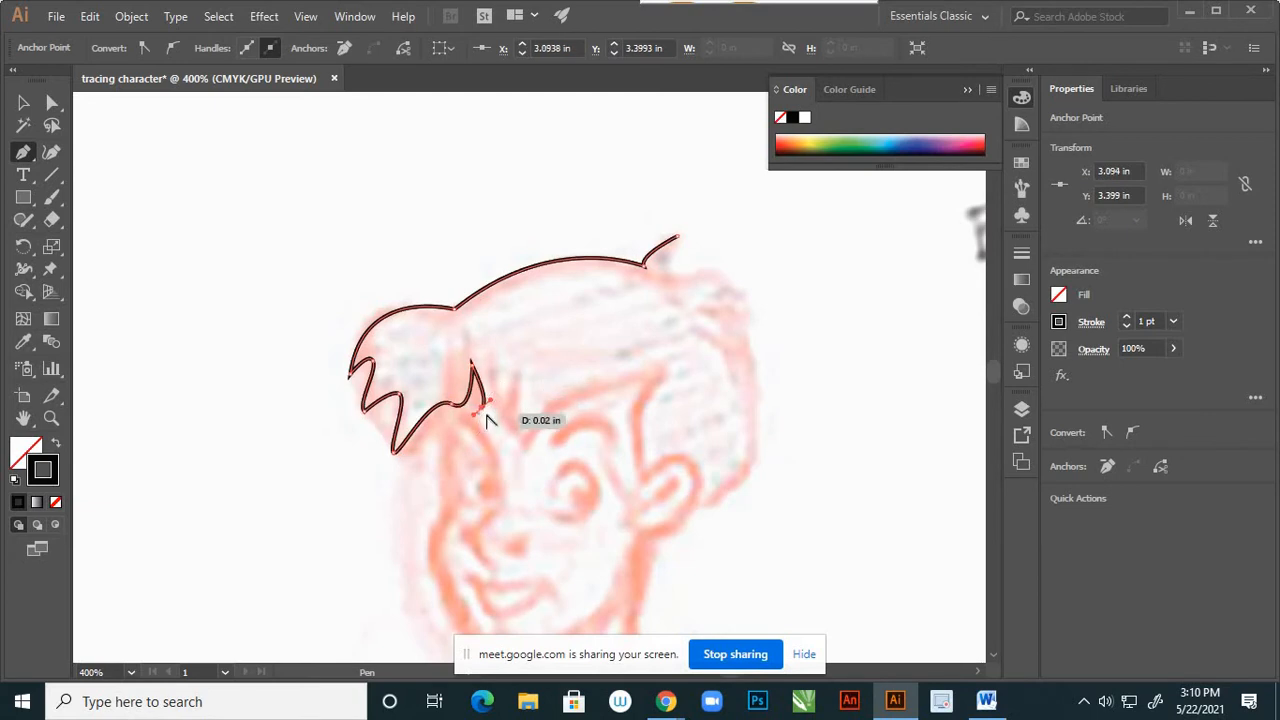
scroll(485, 408, "up", 2)
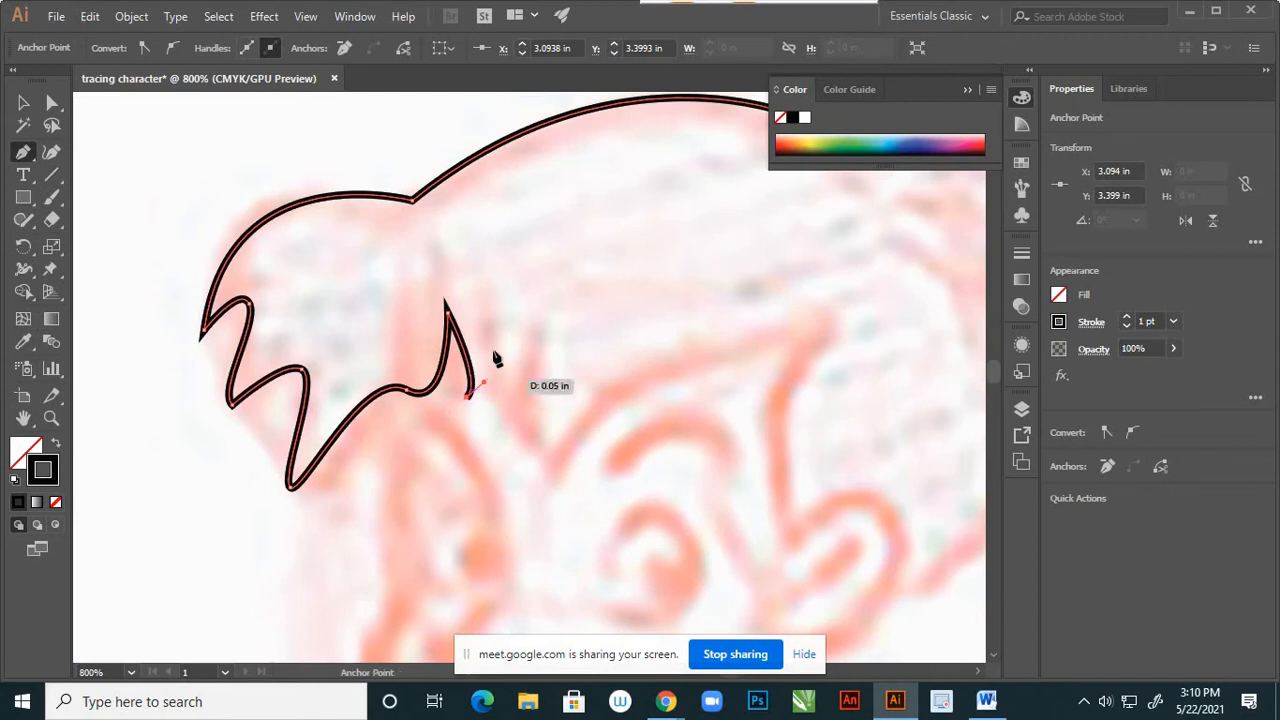
left_click_drag(491, 320, 491, 246)
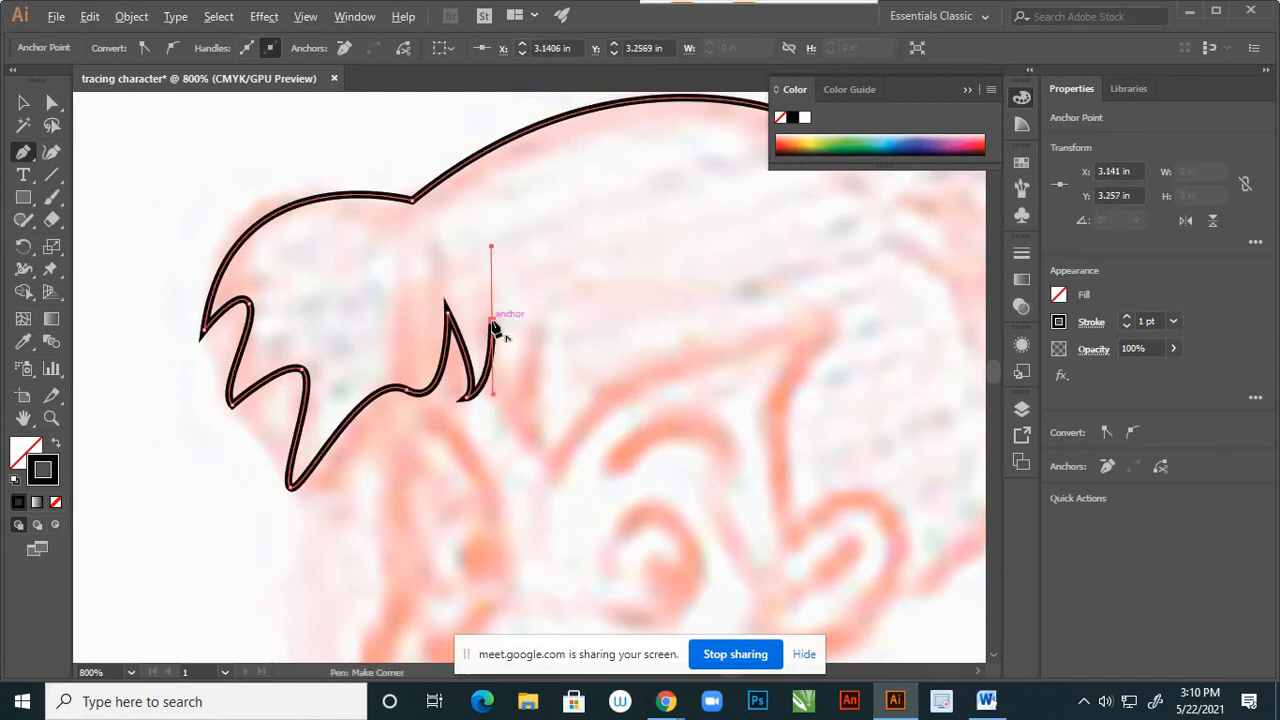
left_click(491, 322)
mouse_move(506, 408)
left_mouse_down()
mouse_move(514, 400)
mouse_move(509, 423)
left_mouse_up()
left_click_drag(543, 343, 555, 293)
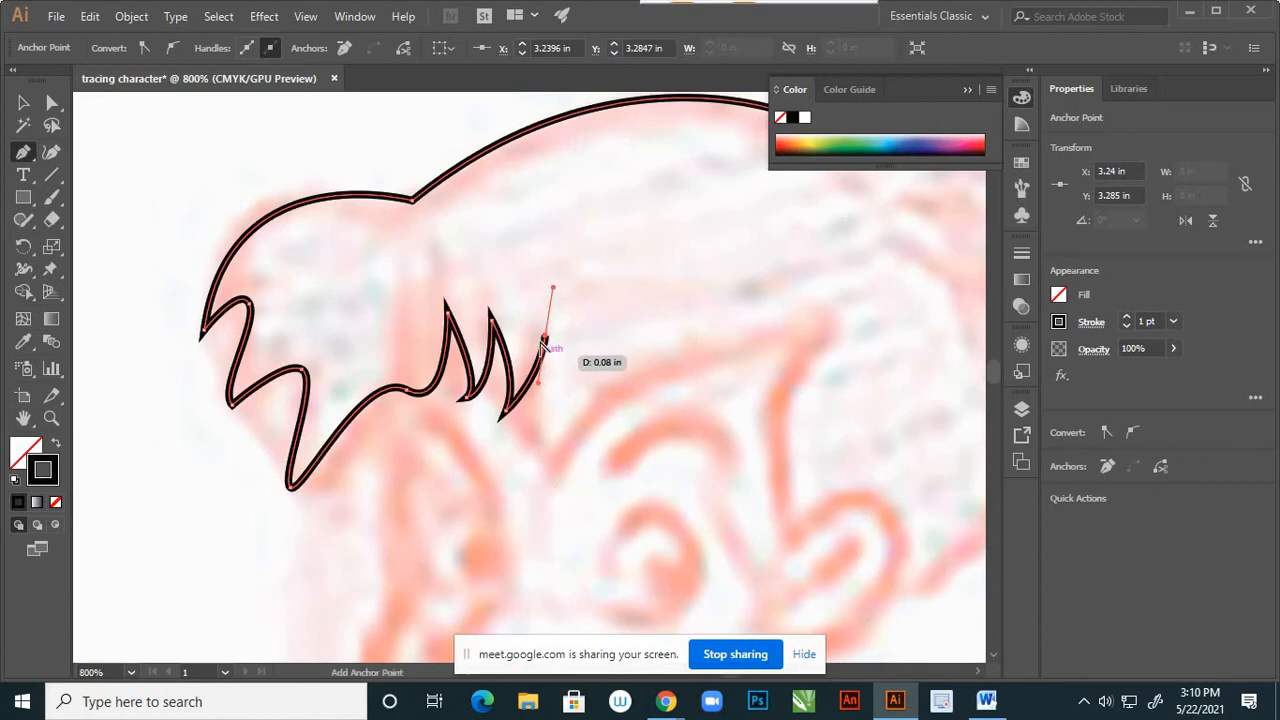
left_click(544, 342)
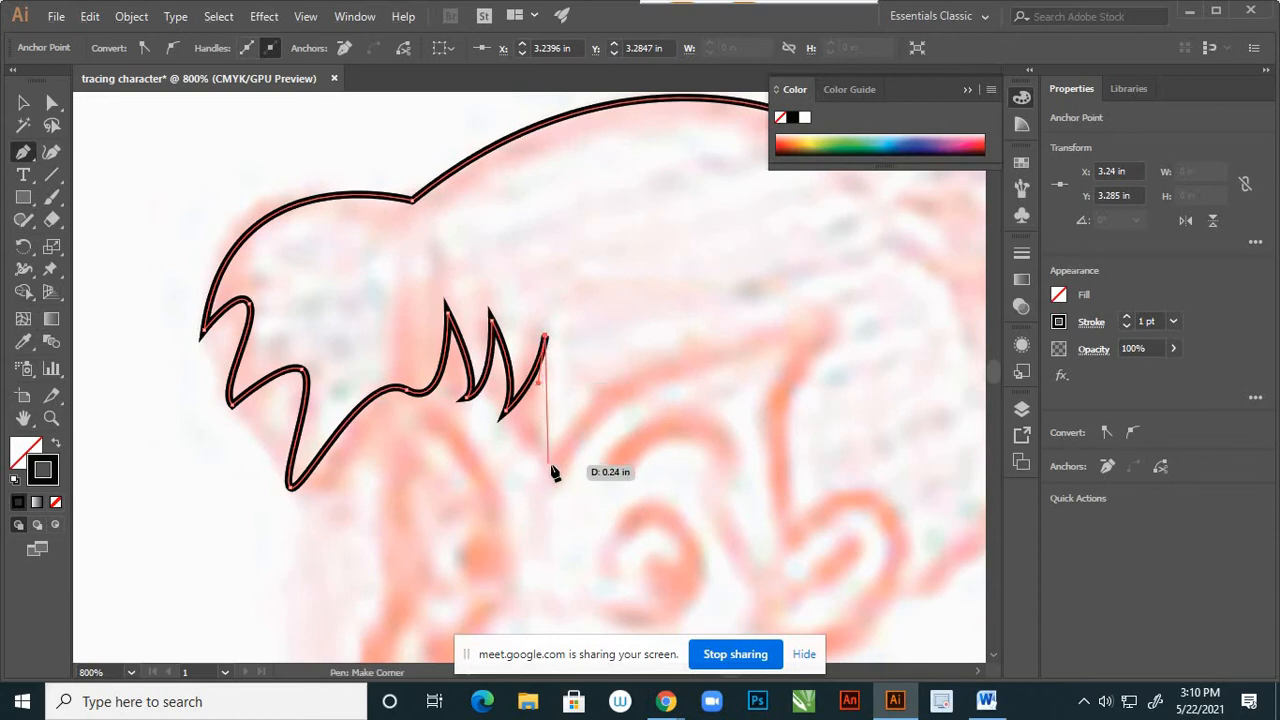
Trace the longest fringe point between the brows and the fringe's lower edge to a sharp corner at the temple.
left_click_drag(549, 464, 566, 486)
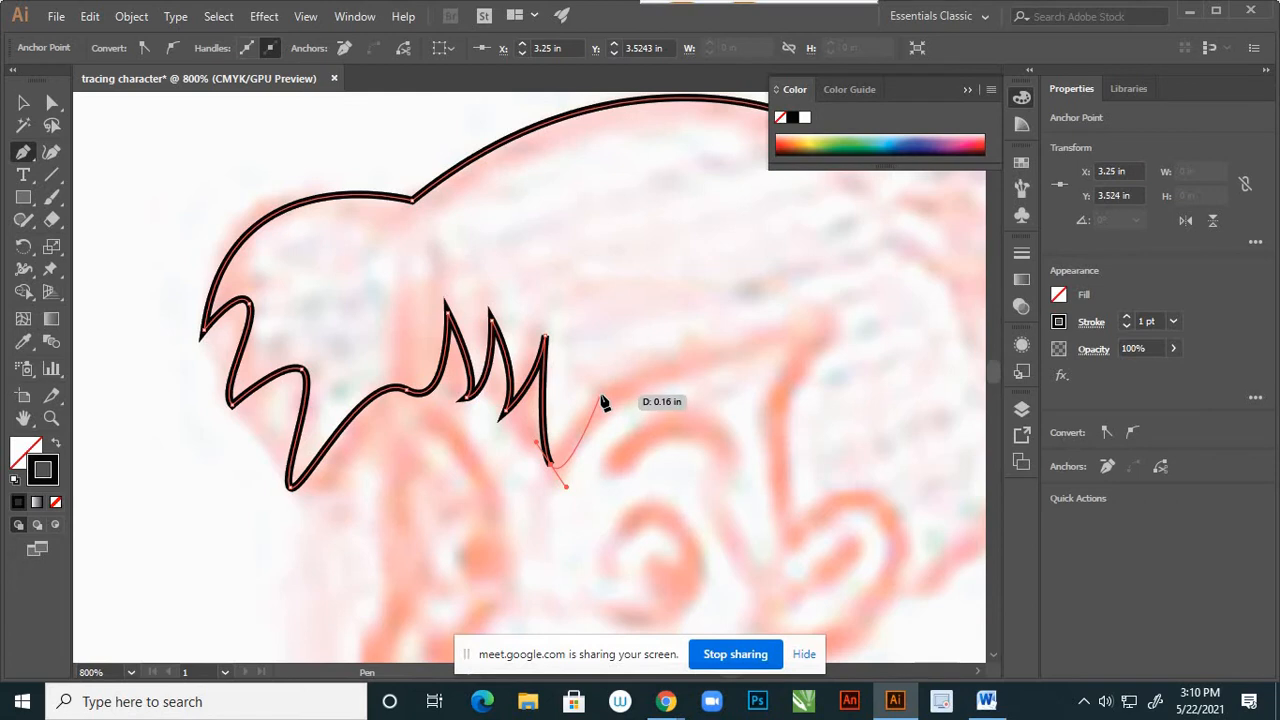
left_click_drag(599, 394, 653, 384)
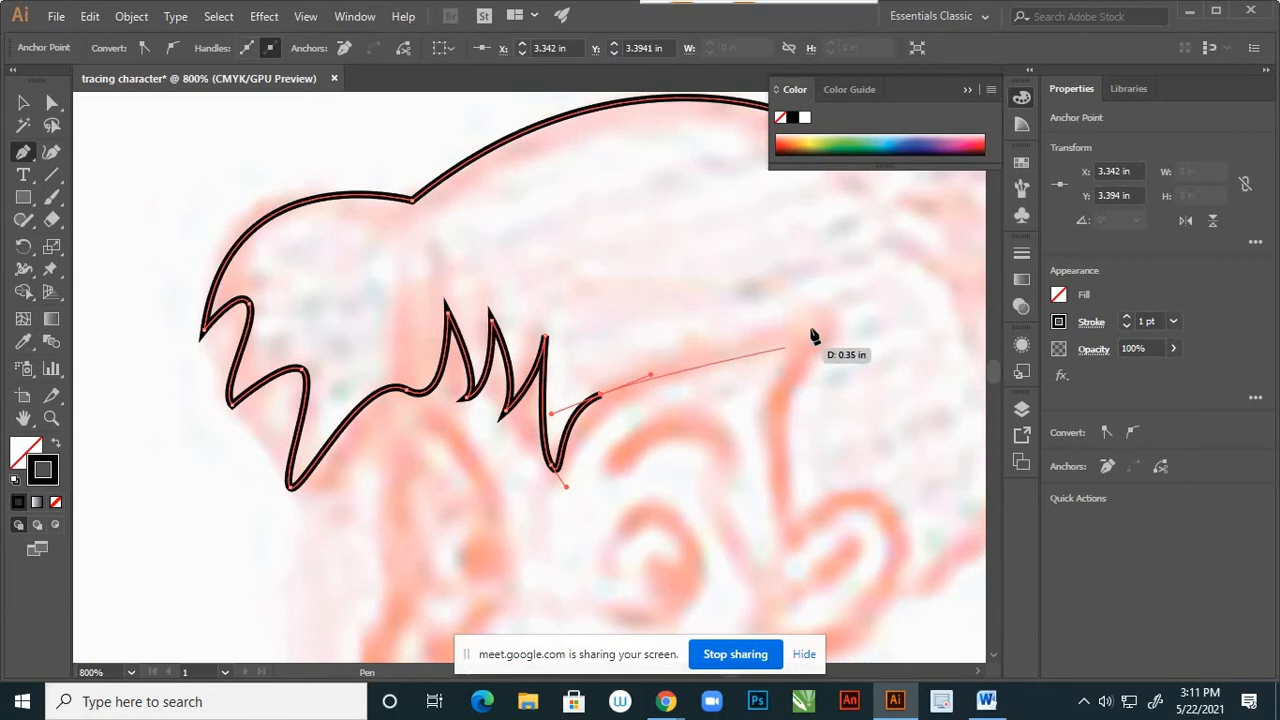
left_click_drag(815, 324, 868, 270)
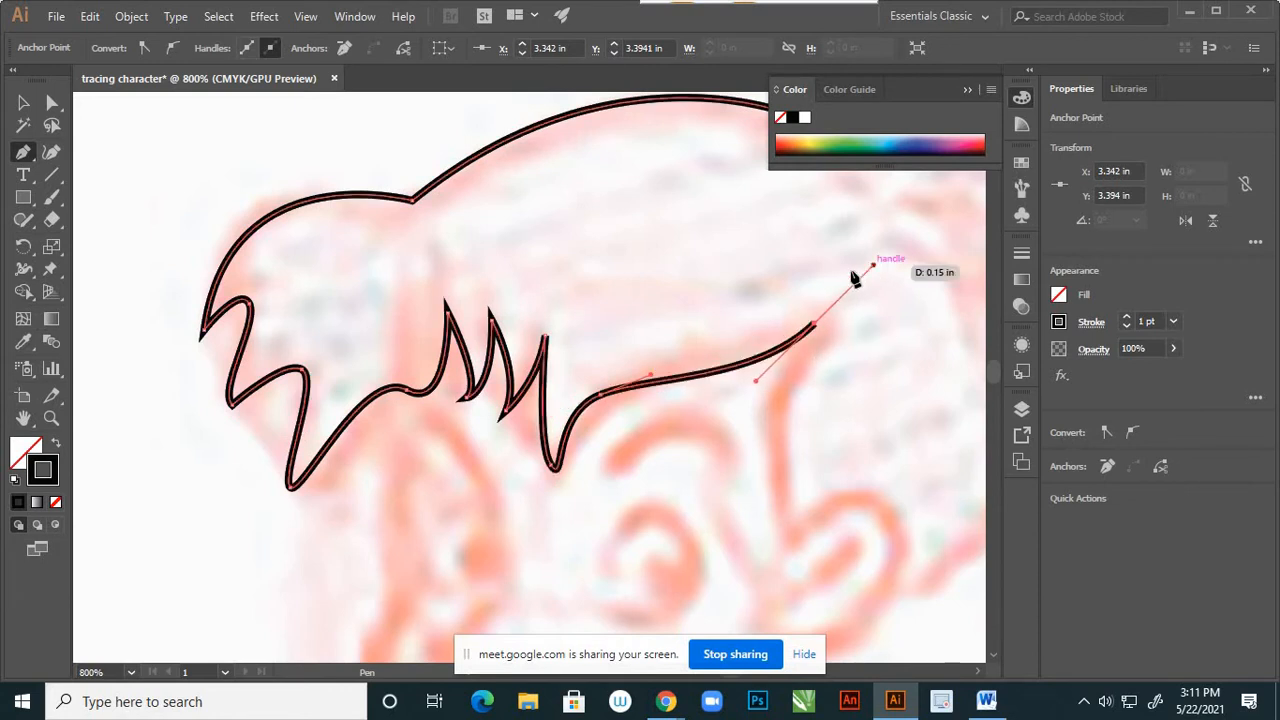
scroll(778, 280, "down", 1)
scroll(812, 372, "up", 1)
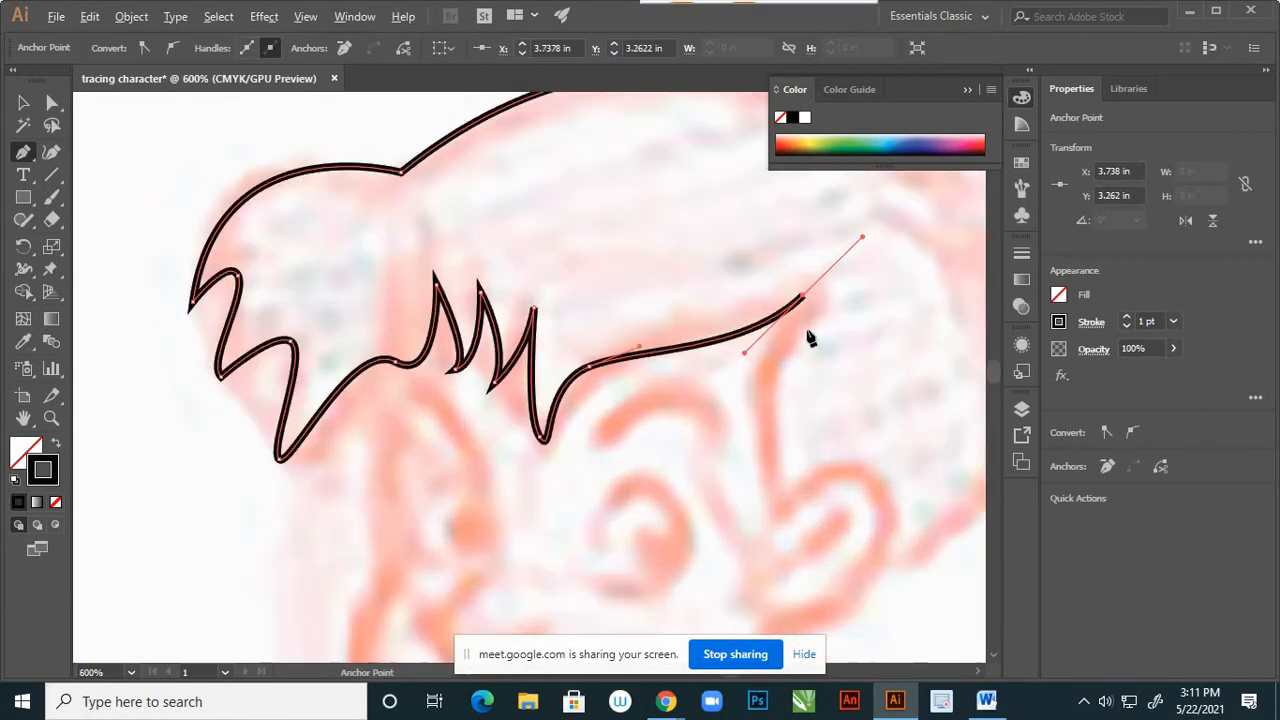
left_click(806, 302)
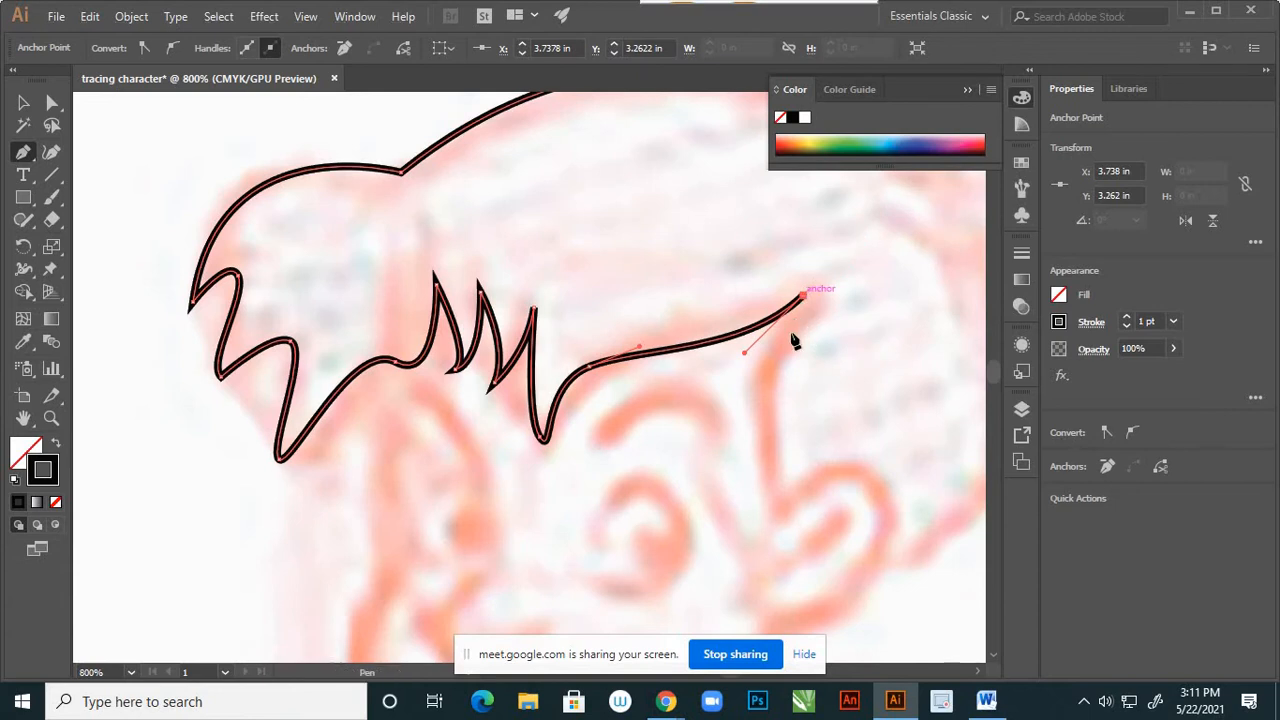
Trace the side hairline from the temple down to the ear and make its end anchor a corner.
left_click_drag(780, 507, 828, 594)
scroll(720, 425, "down", 1)
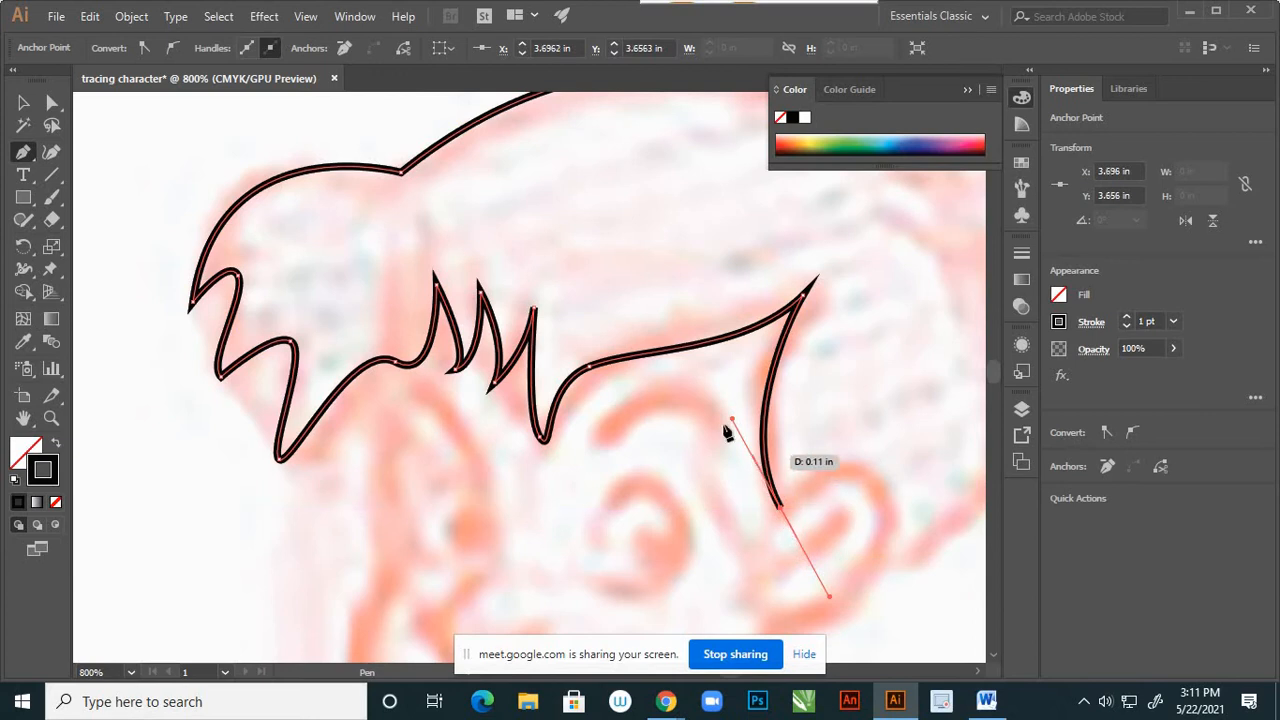
scroll(775, 487, "down", 1)
scroll(783, 480, "up", 2)
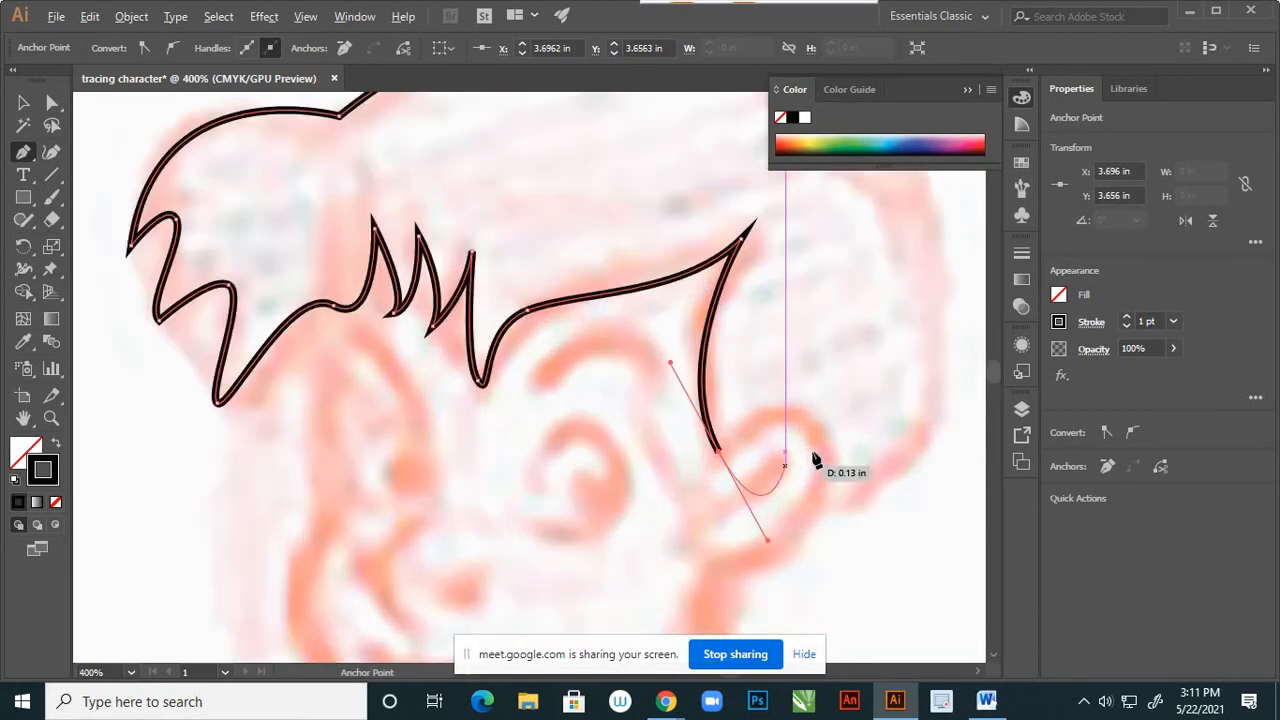
left_click(716, 452)
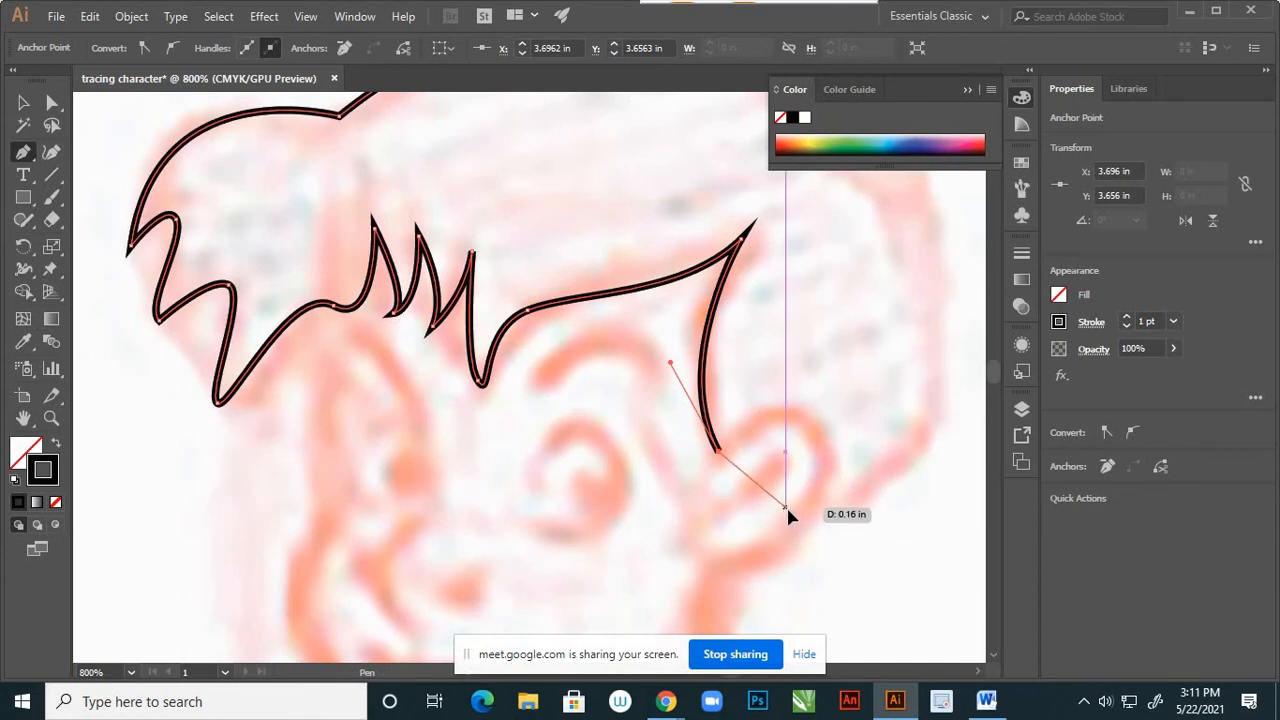
Extend the hair outline in a curve across the ear and on to the lower back of the head.
left_click_drag(786, 509, 780, 570)
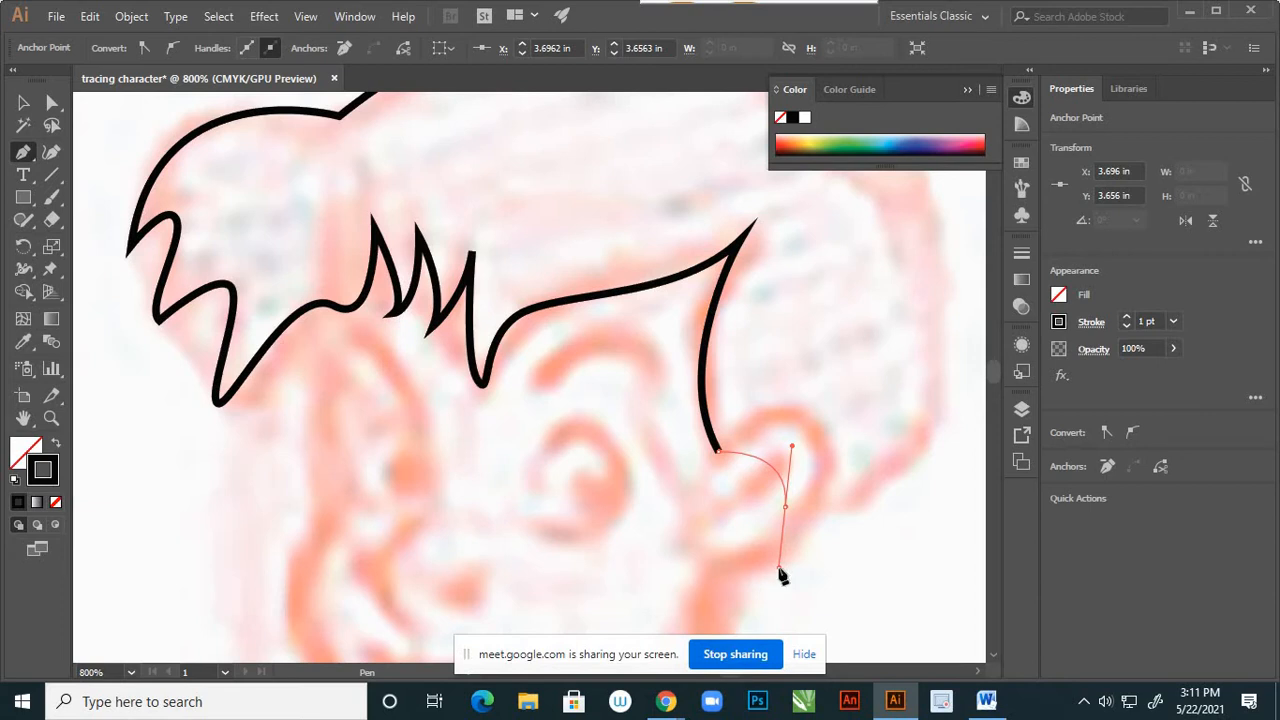
left_click(930, 434)
scroll(874, 440, "down", 4, "alt")
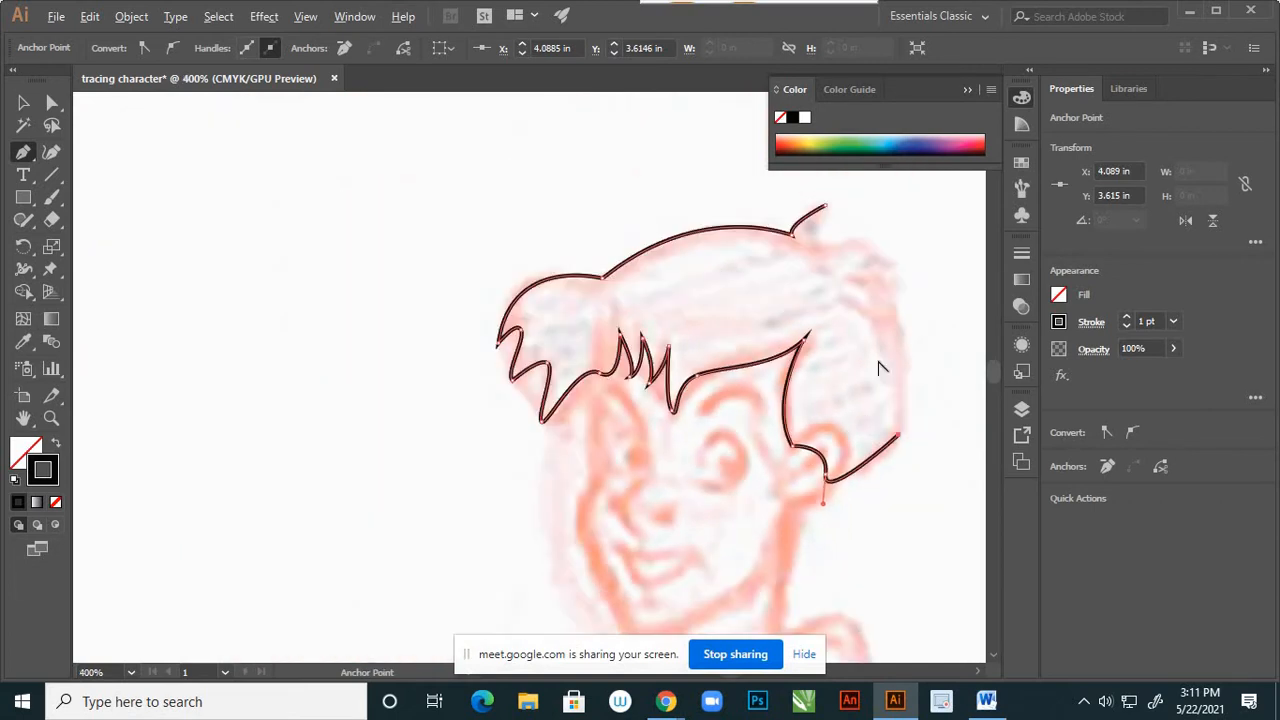
Trace the back of the head from the lower back up to the crown and make the end anchor a corner.
scroll(886, 350, "up", 3, "alt")
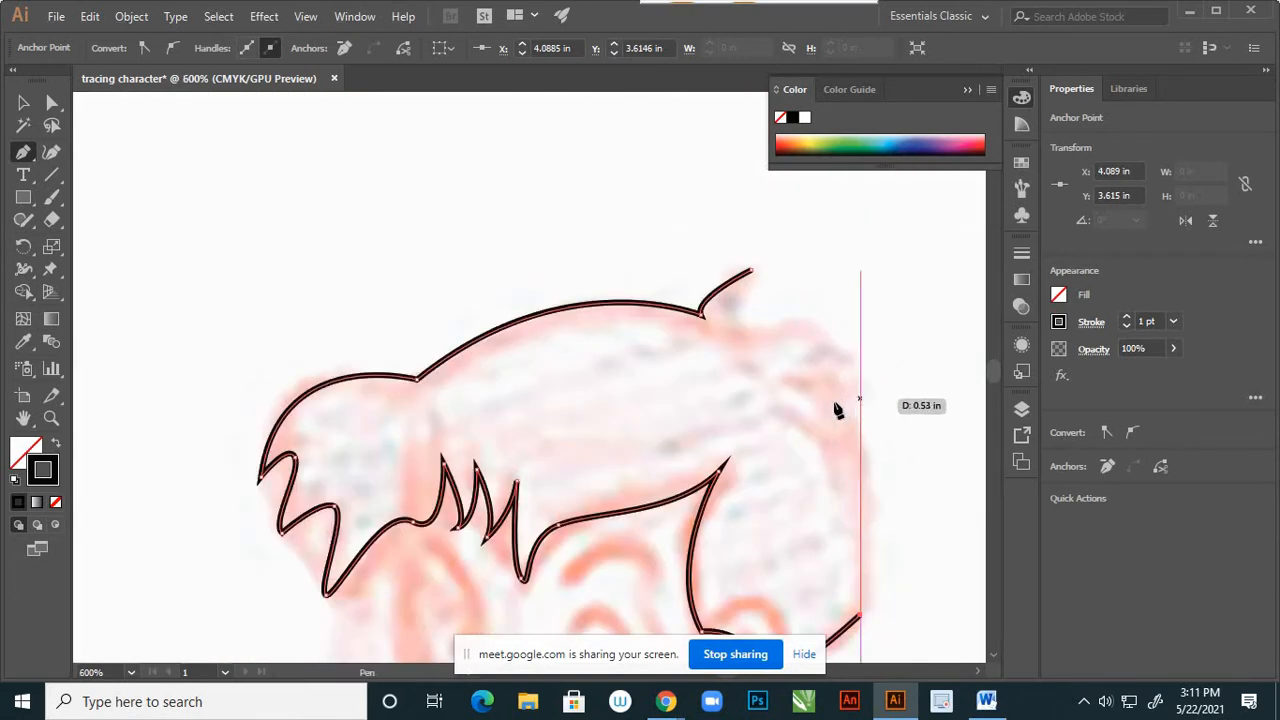
left_click_drag(832, 386, 778, 321)
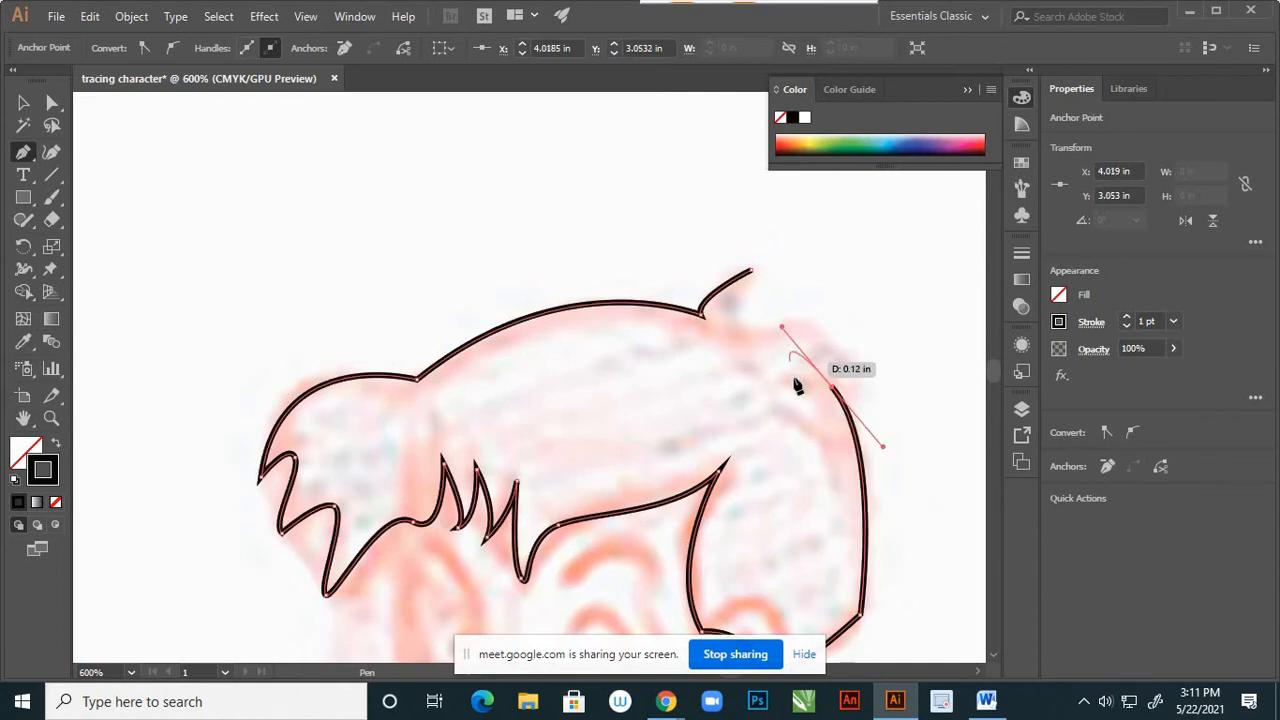
left_click(831, 390)
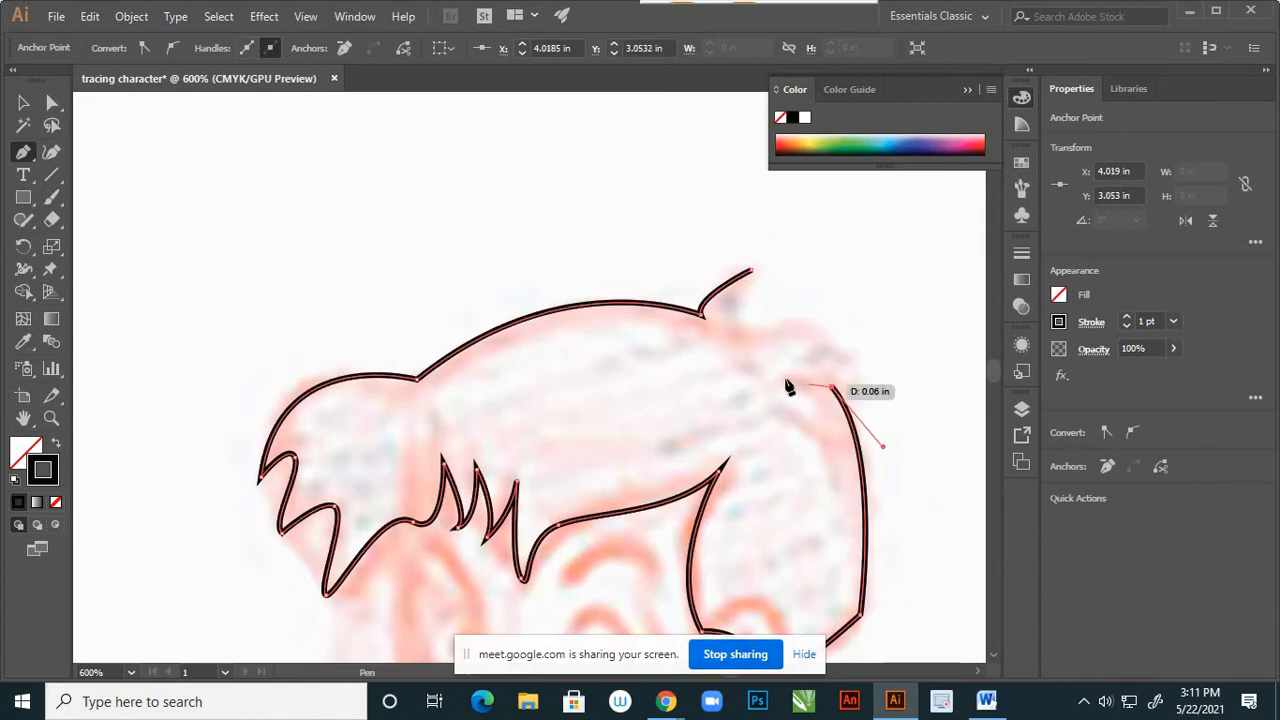
Trace the pointed tuft at the back of the crown and close the hair outline at the tip of the upper tuft.
left_click_drag(777, 373, 763, 398)
left_click_drag(850, 358, 709, 353)
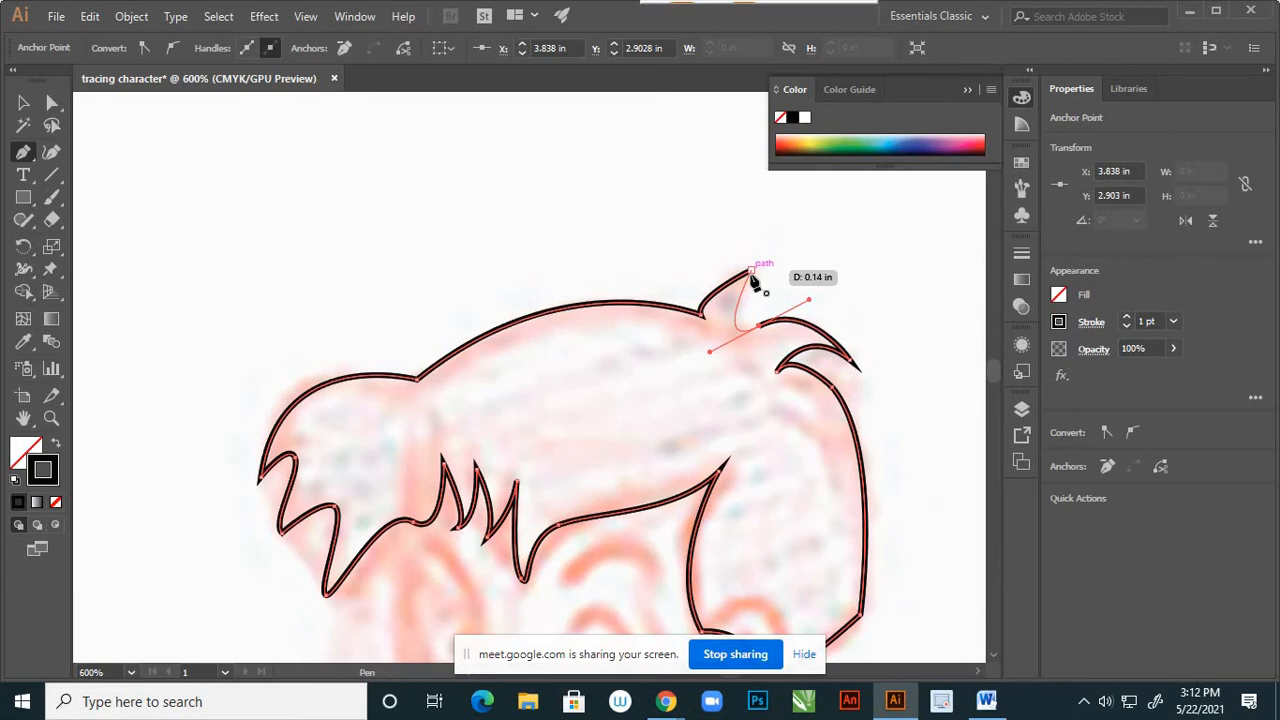
left_click_drag(755, 283, 757, 272)
scroll(757, 273, "down", 4)
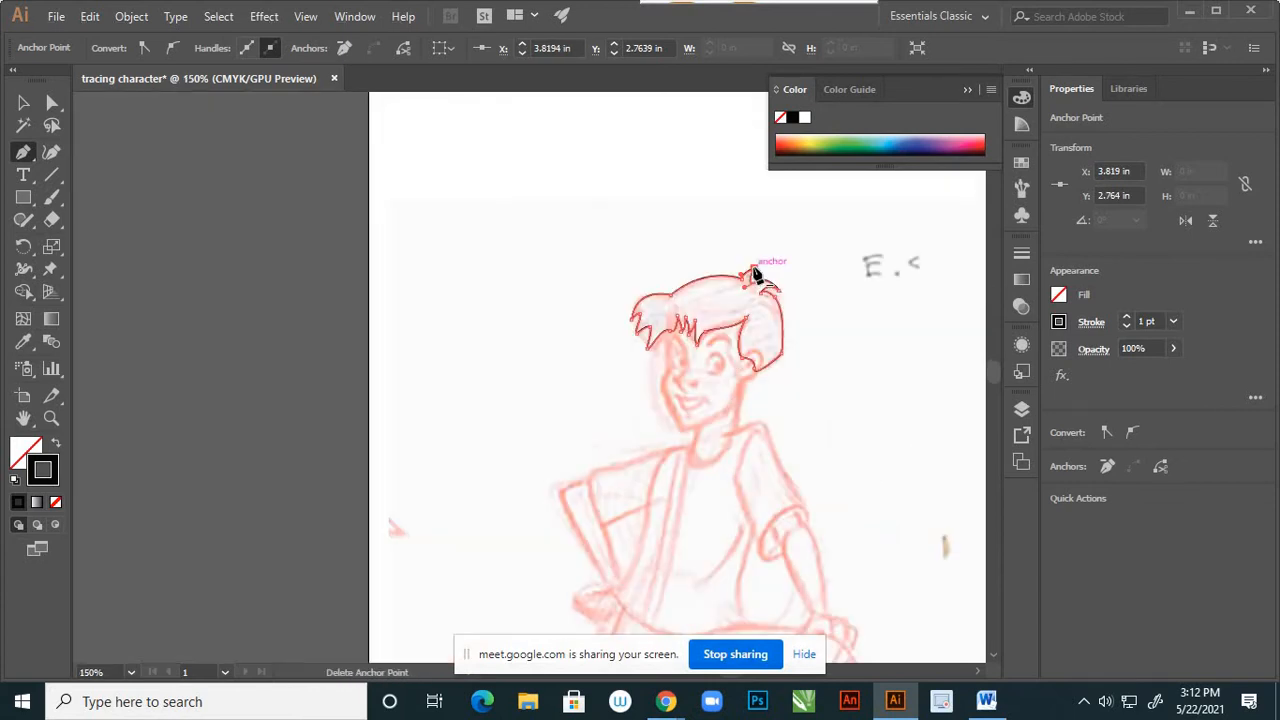
left_click(25, 103)
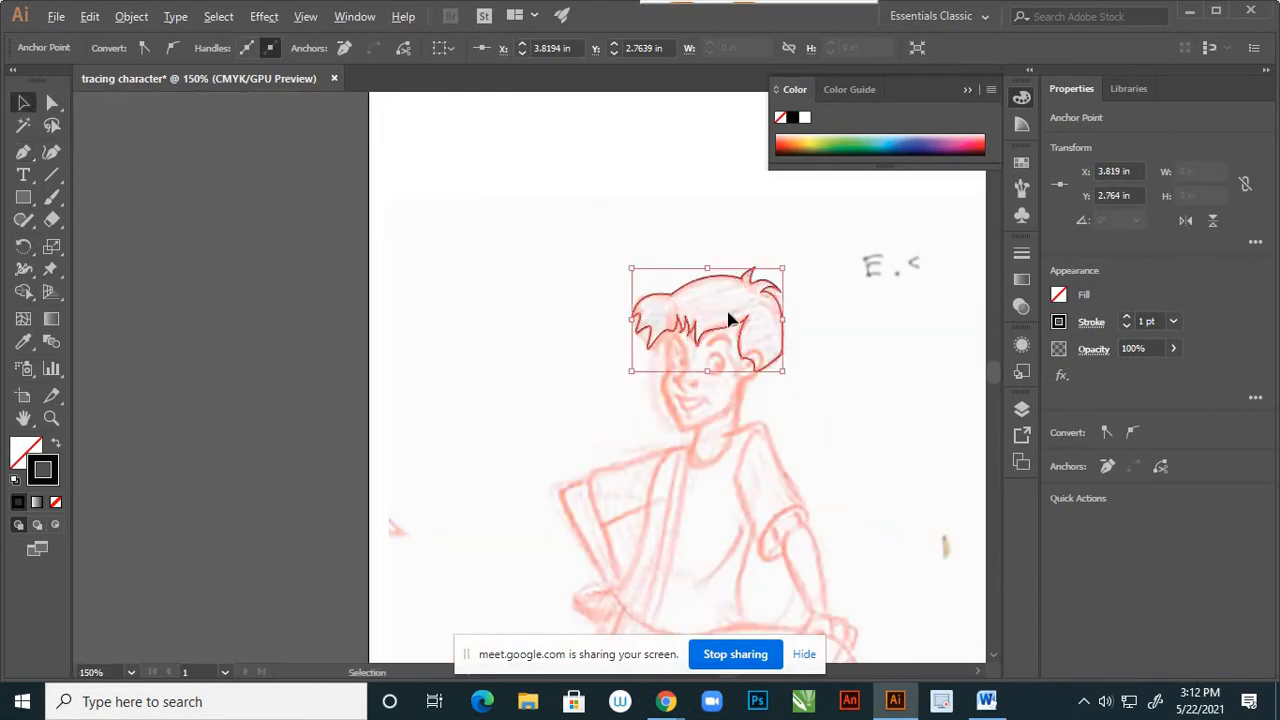
Rename the layer holding the traced outline as "hair" and lock it.
scroll(730, 318, "up", 2)
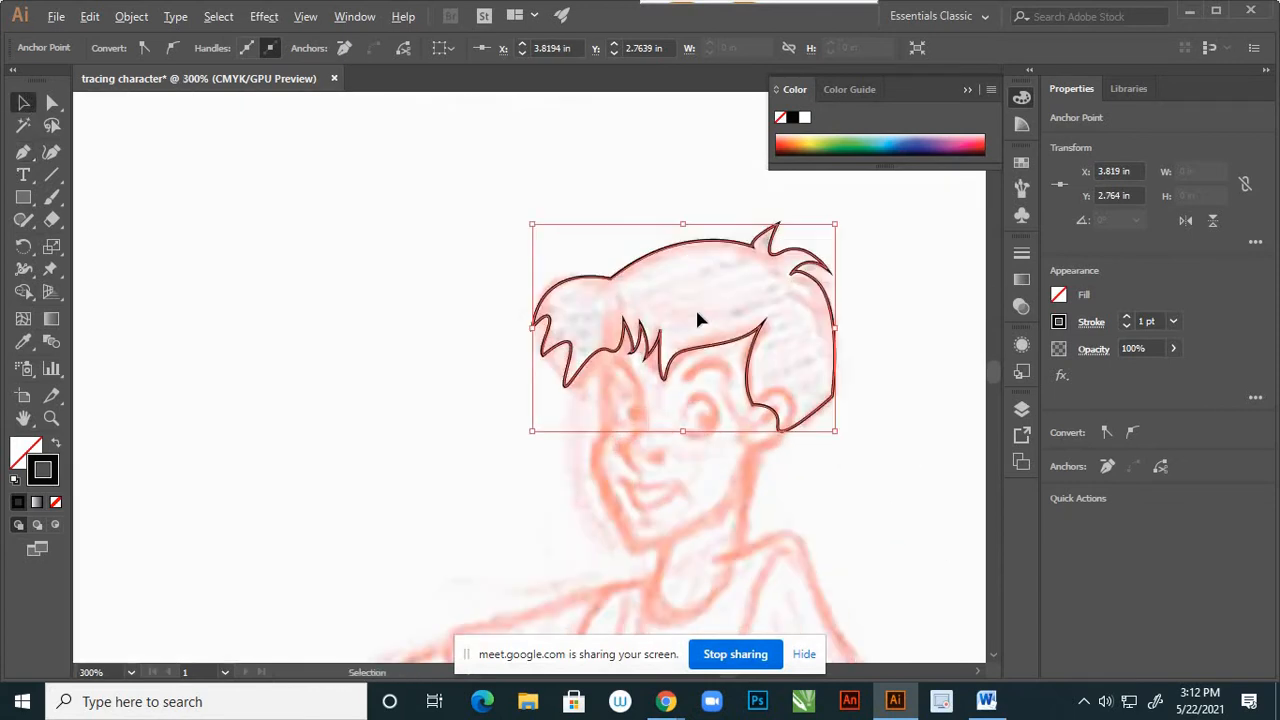
left_click(1019, 409)
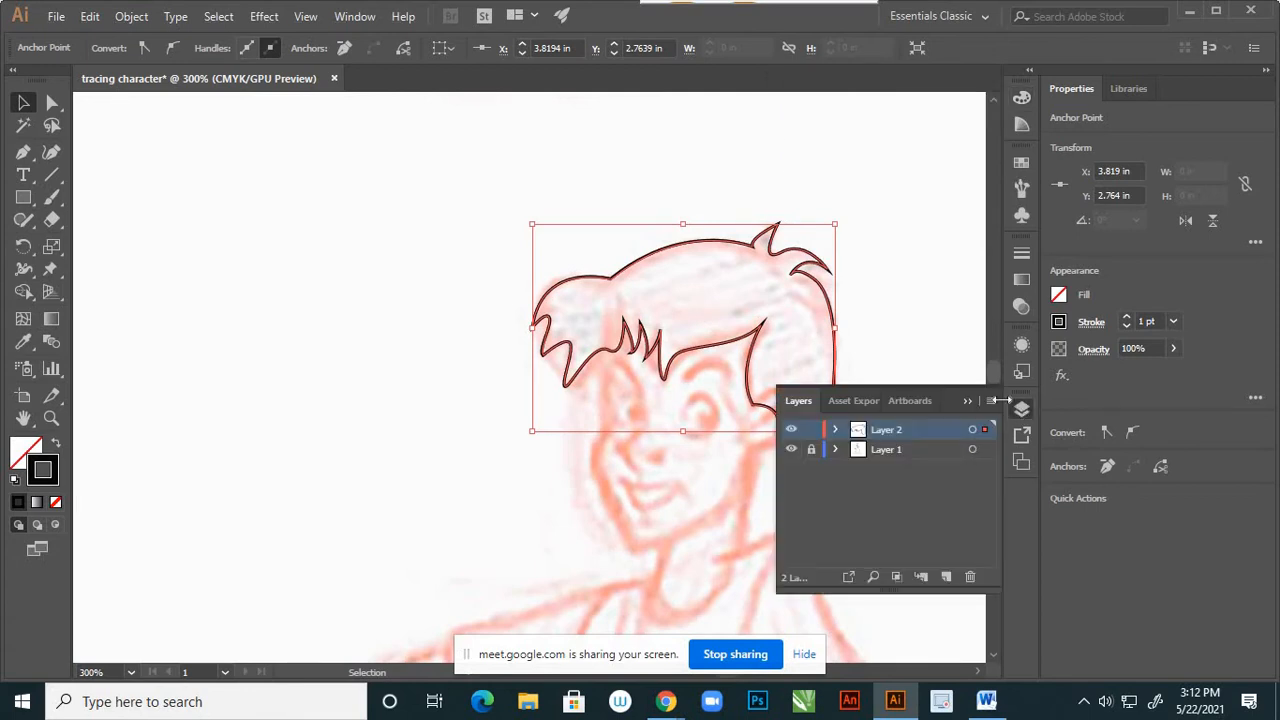
double_click(883, 430)
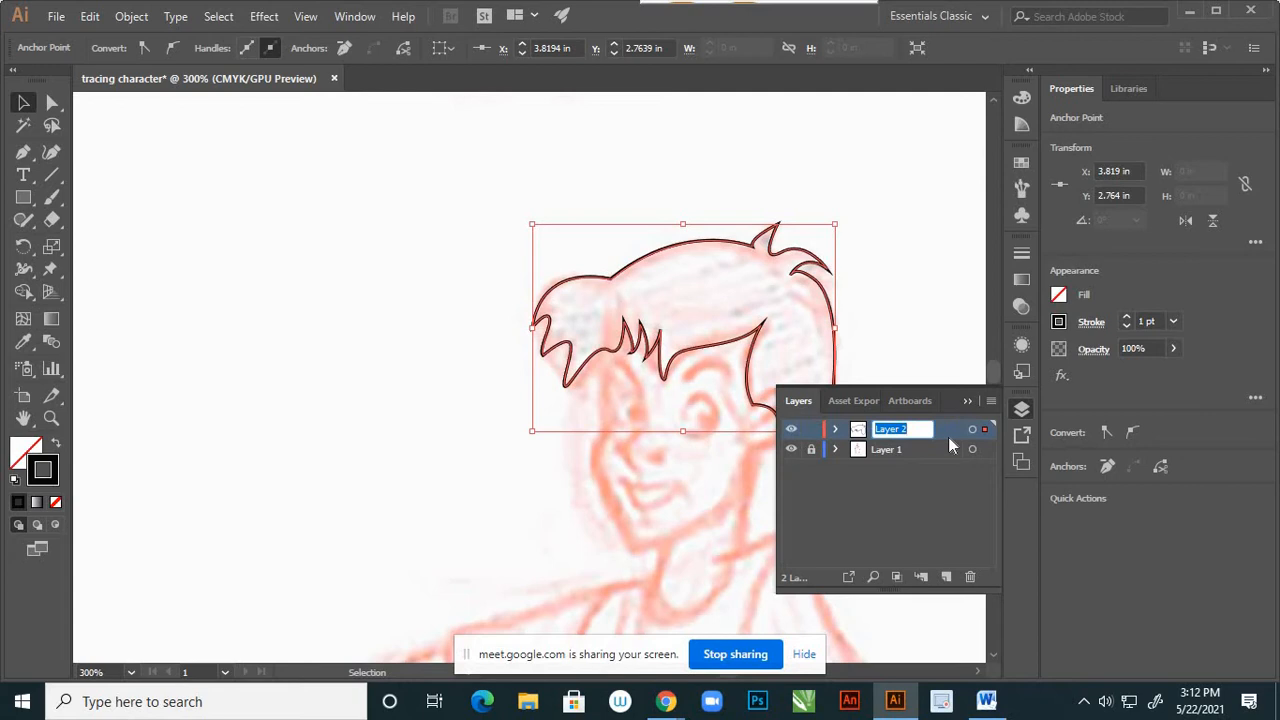
type("hair")
key("Return")
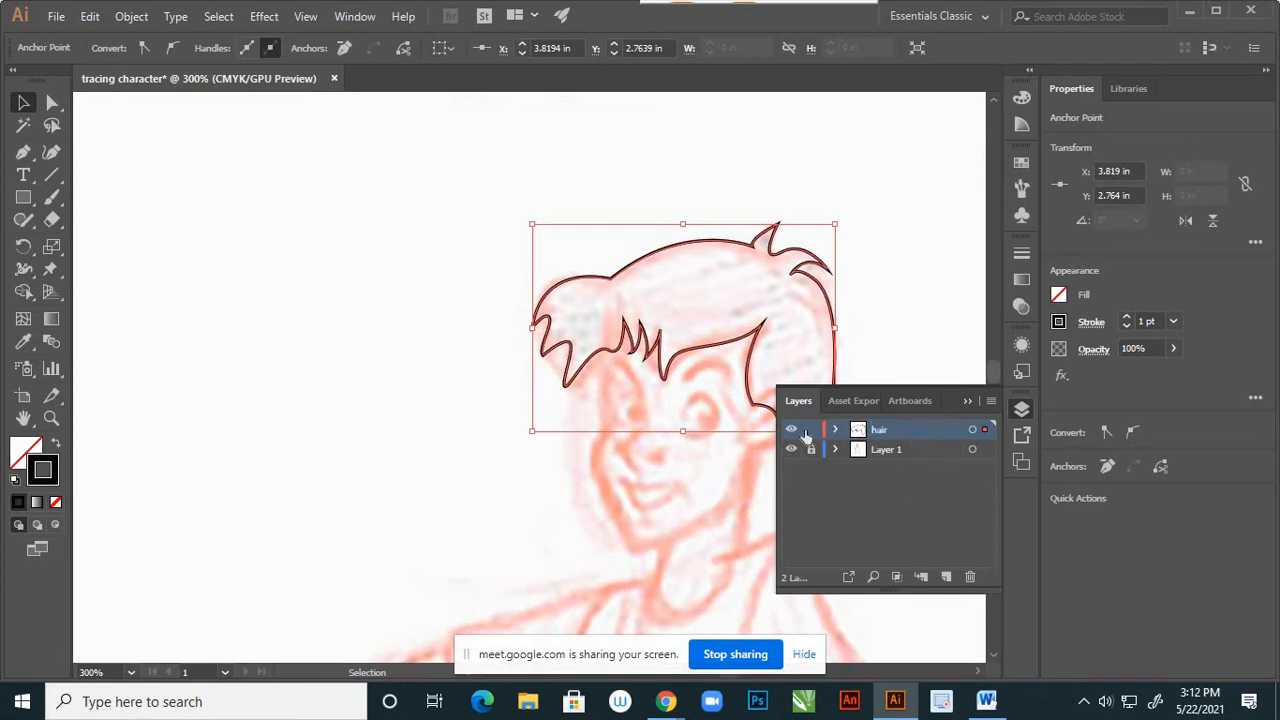
left_click(810, 431)
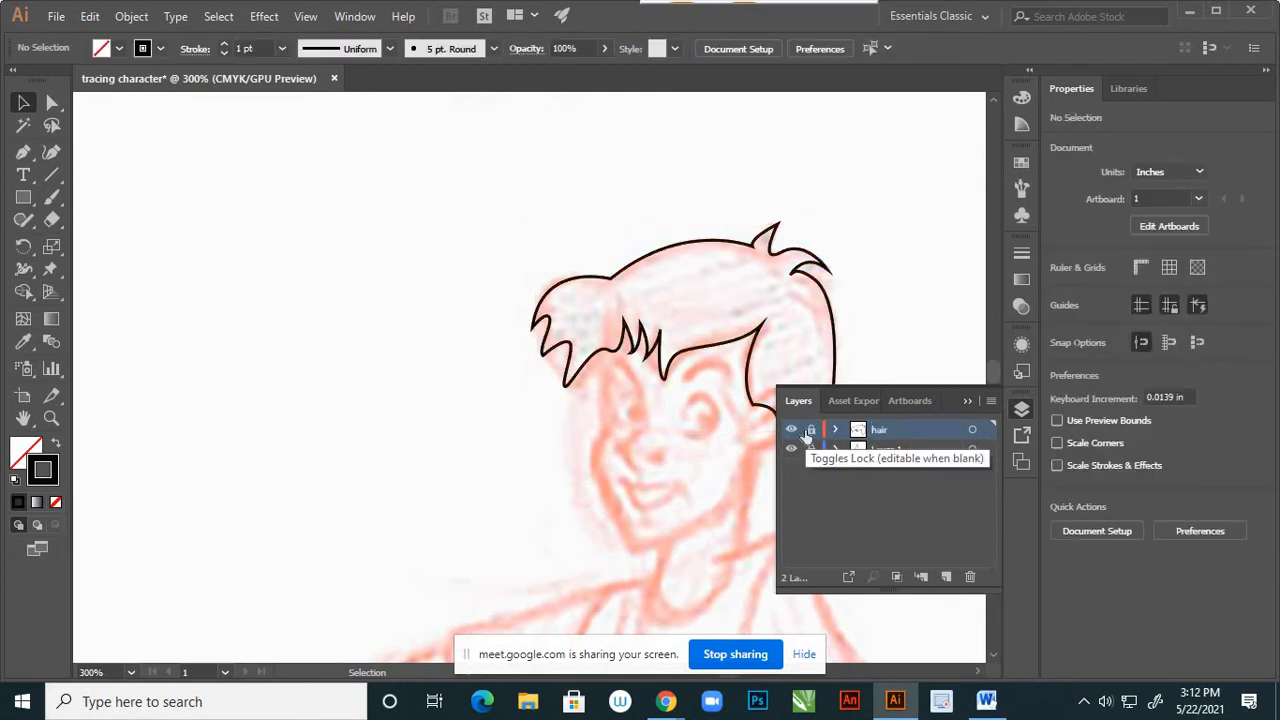
Add a new layer above the hair layer.
left_click(946, 578)
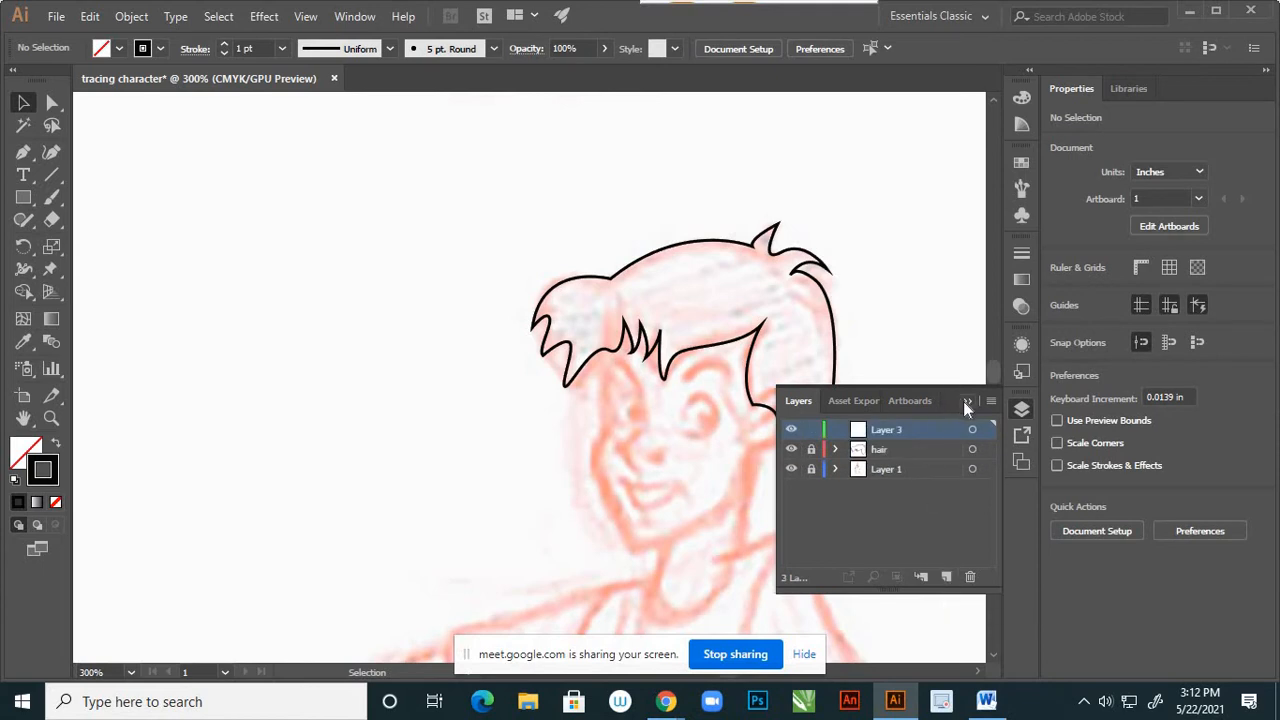
left_click(966, 401)
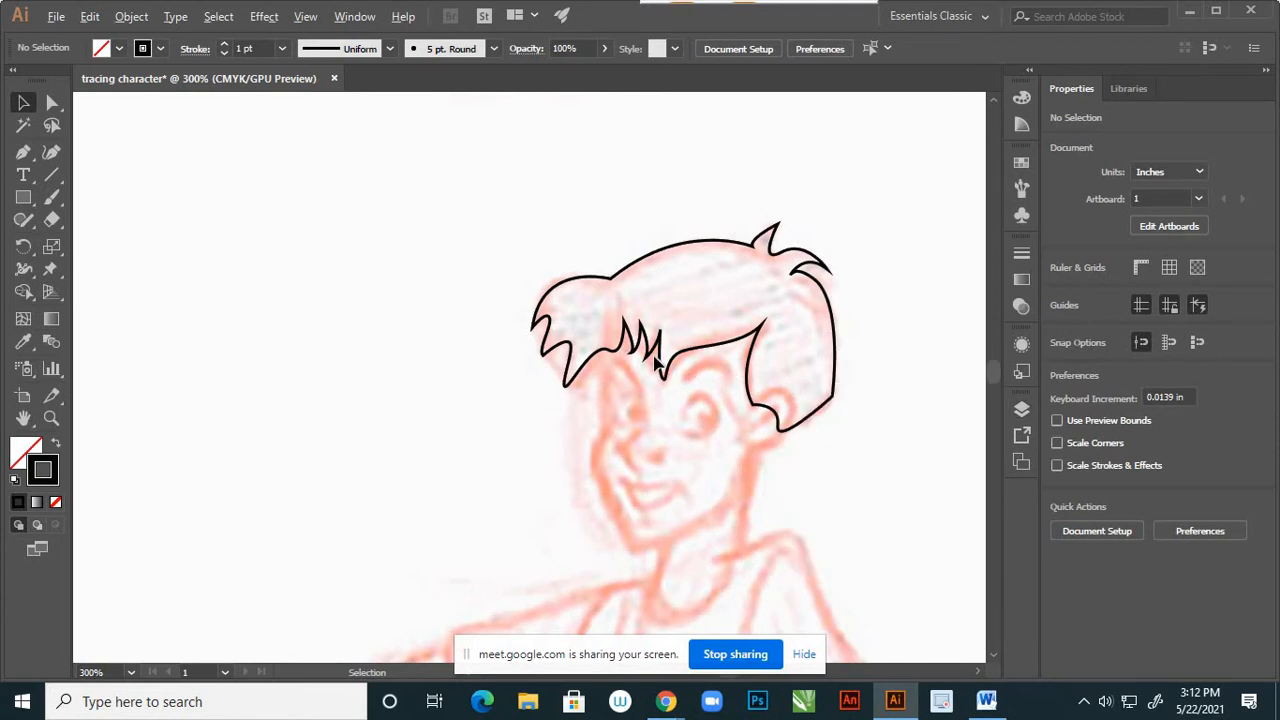
scroll(652, 369, "down", 2)
scroll(640, 335, "up", 3)
scroll(632, 350, "down", 1)
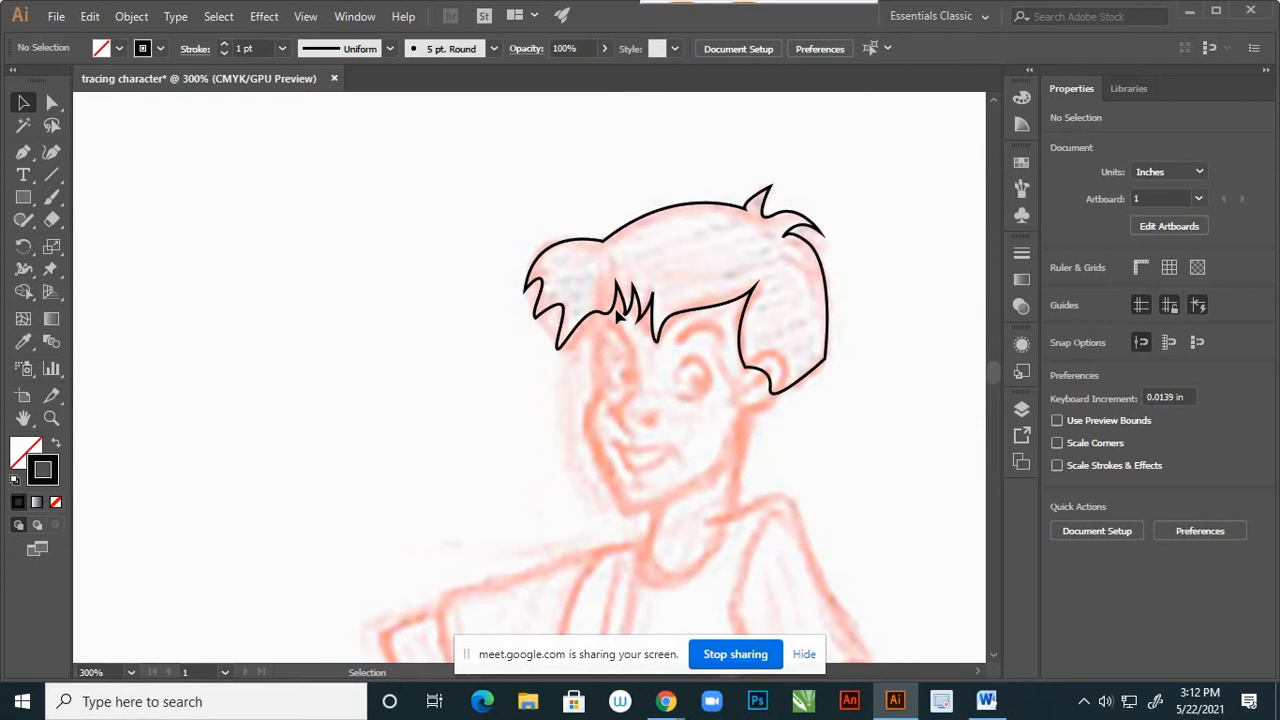
Start the face outline with a straight line from behind the fringe past the eye, then curve around the cheek to a sharp chin.
key("p")
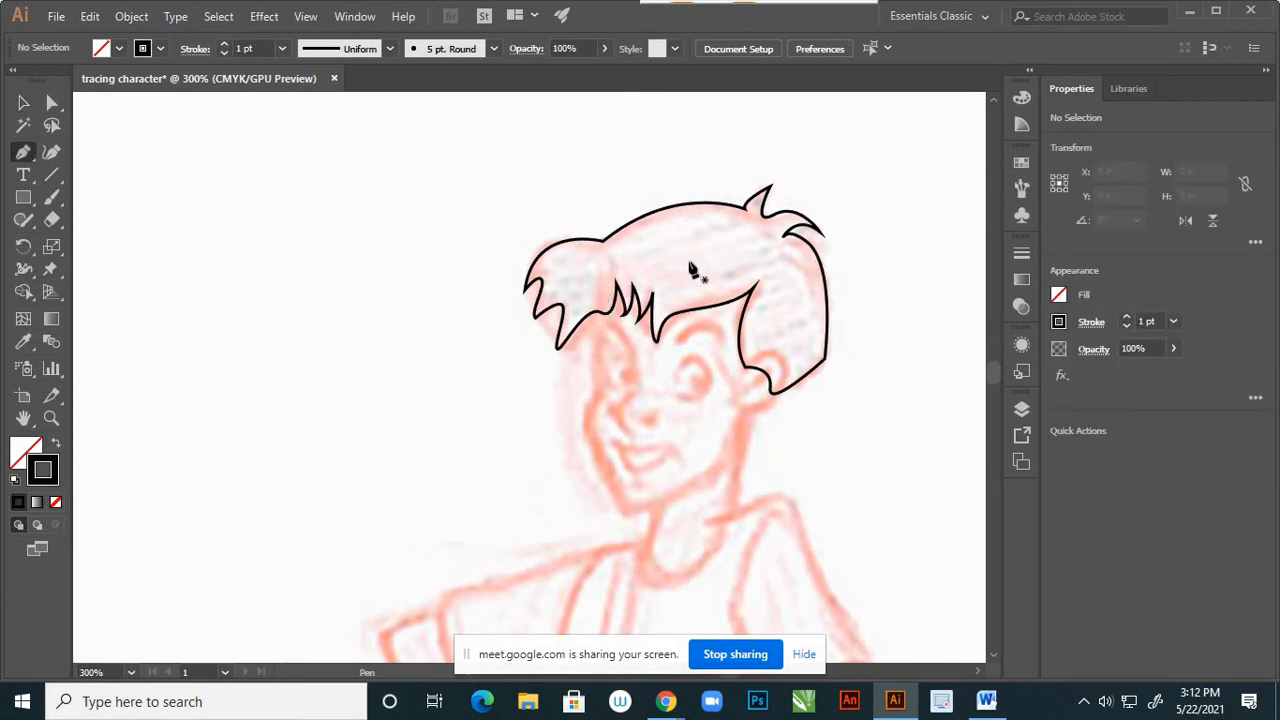
left_click(600, 271)
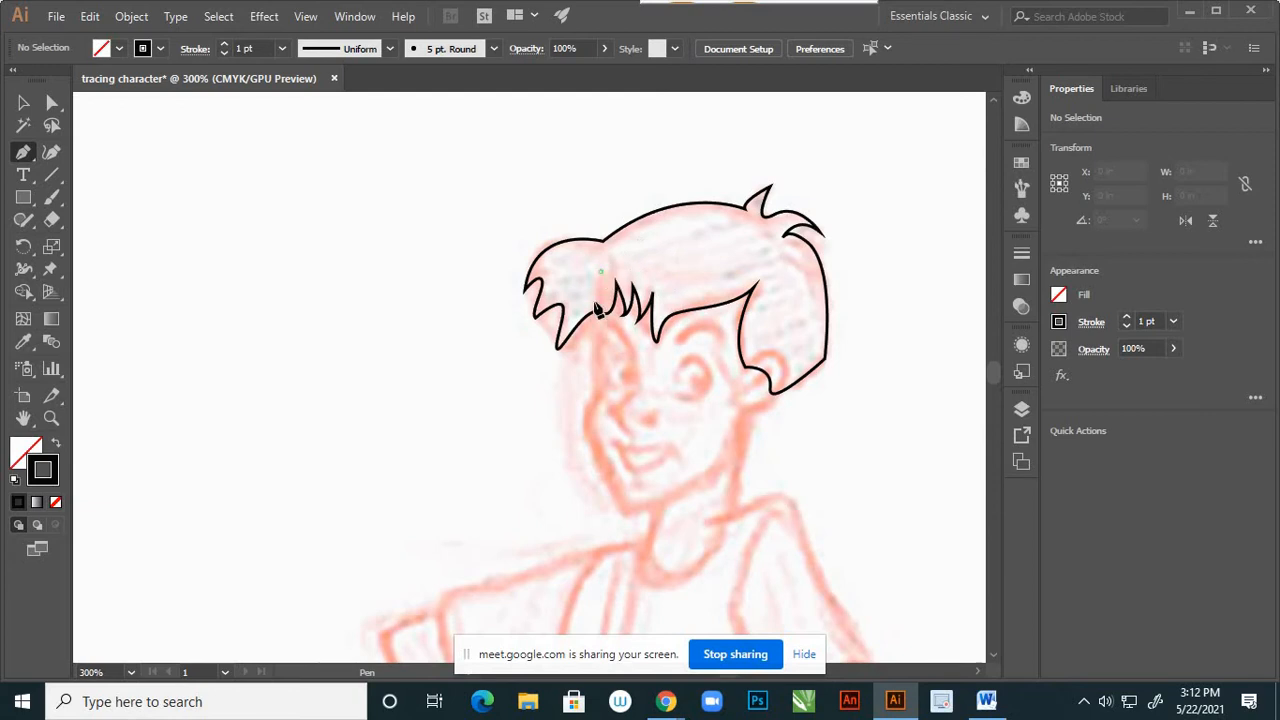
left_click(600, 384)
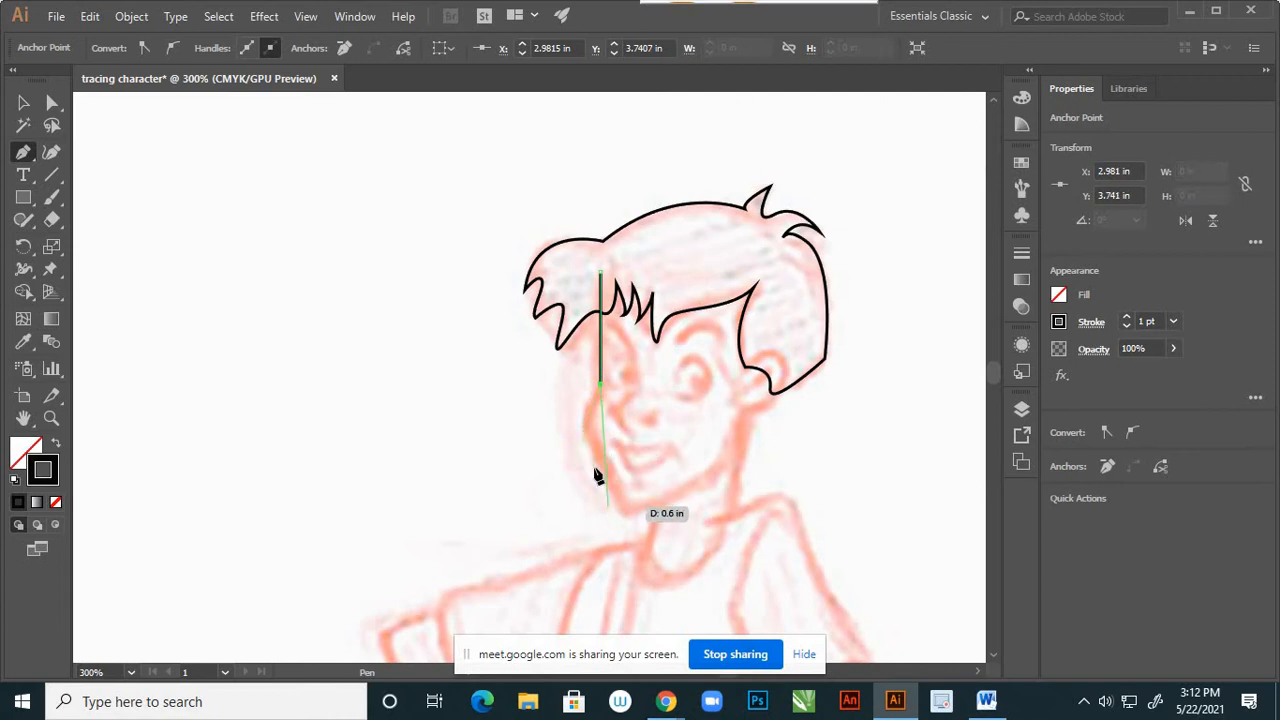
left_click_drag(597, 455, 620, 488)
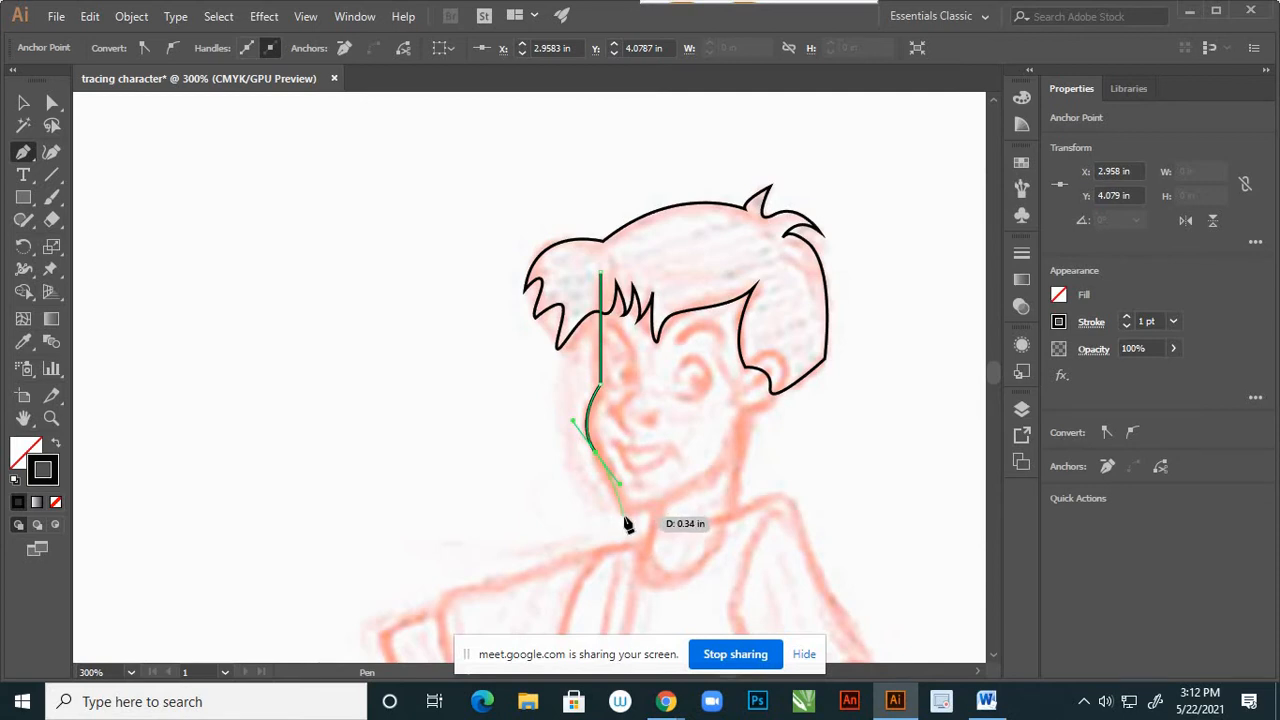
mouse_move(622, 513)
left_mouse_down()
mouse_move(586, 449)
mouse_move(586, 482)
mouse_move(627, 418)
mouse_move(570, 466)
mouse_move(623, 508)
mouse_move(621, 444)
mouse_move(566, 492)
mouse_move(612, 500)
mouse_move(634, 468)
mouse_move(622, 458)
mouse_move(578, 504)
mouse_move(605, 510)
left_mouse_up()
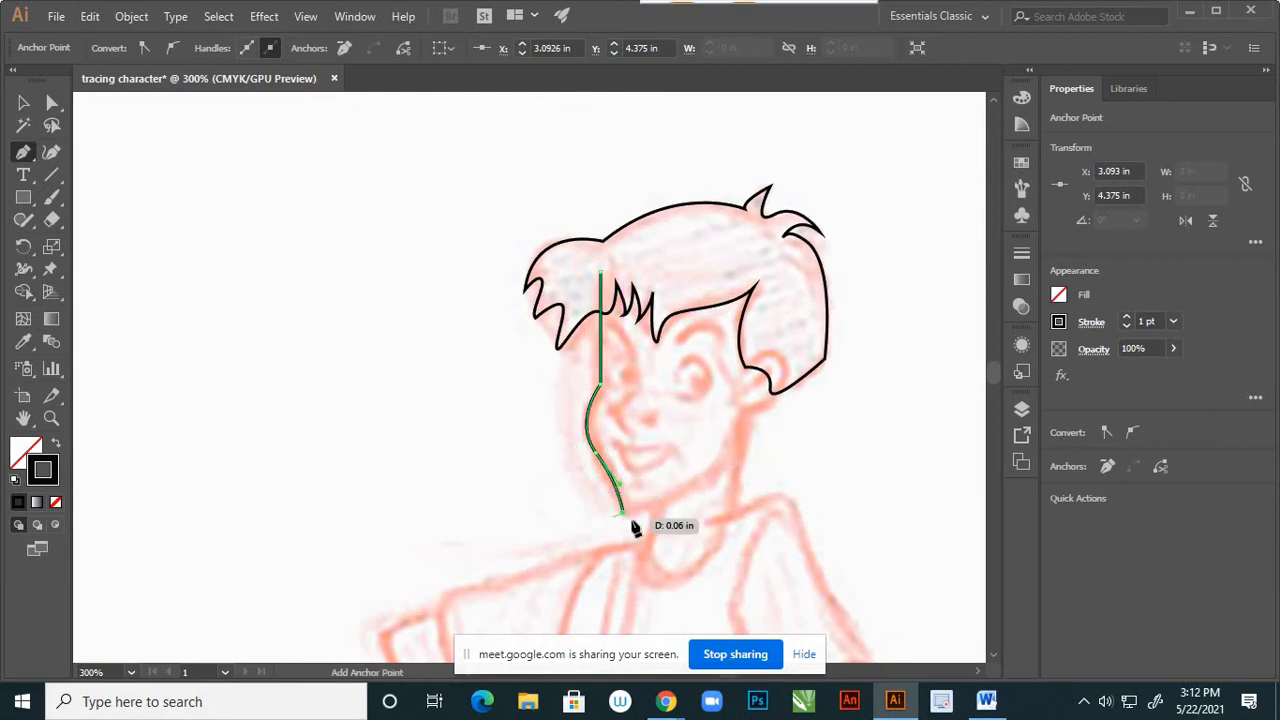
Trace the jawline from the chin up to the base of the ear and make the end anchor a corner.
left_click(717, 477, "ctrl")
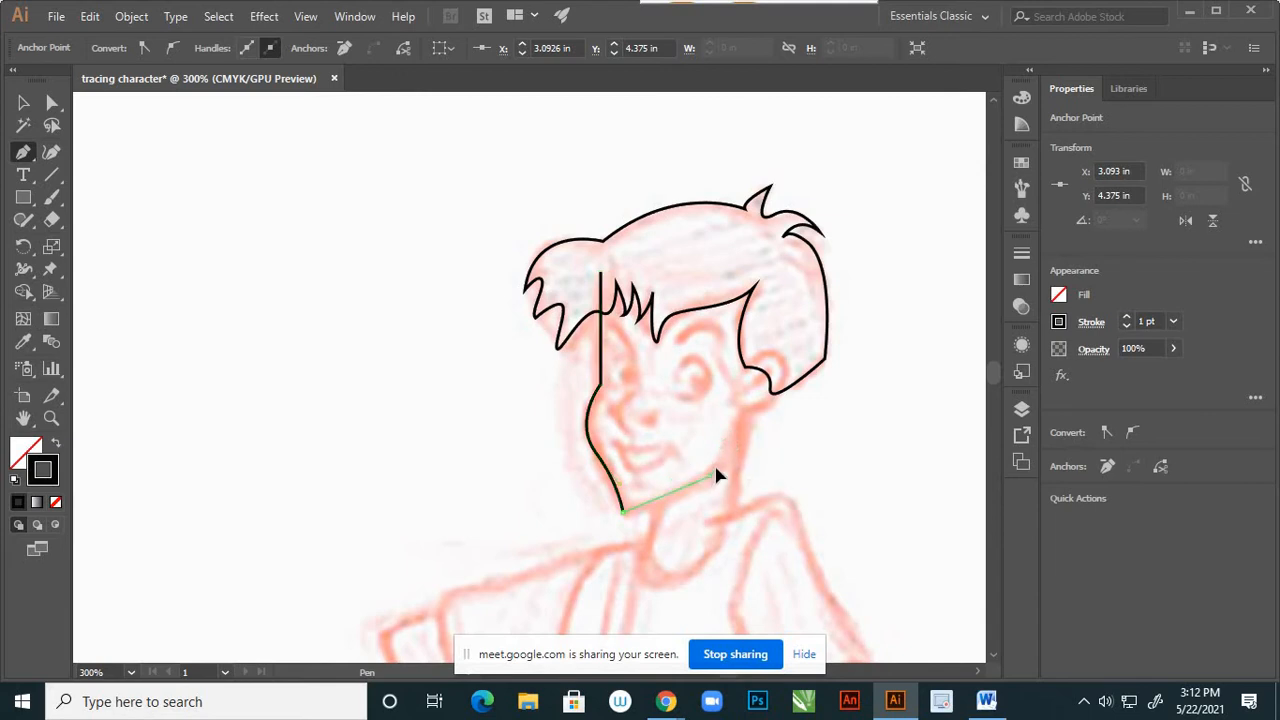
left_click(712, 474)
left_click(742, 399)
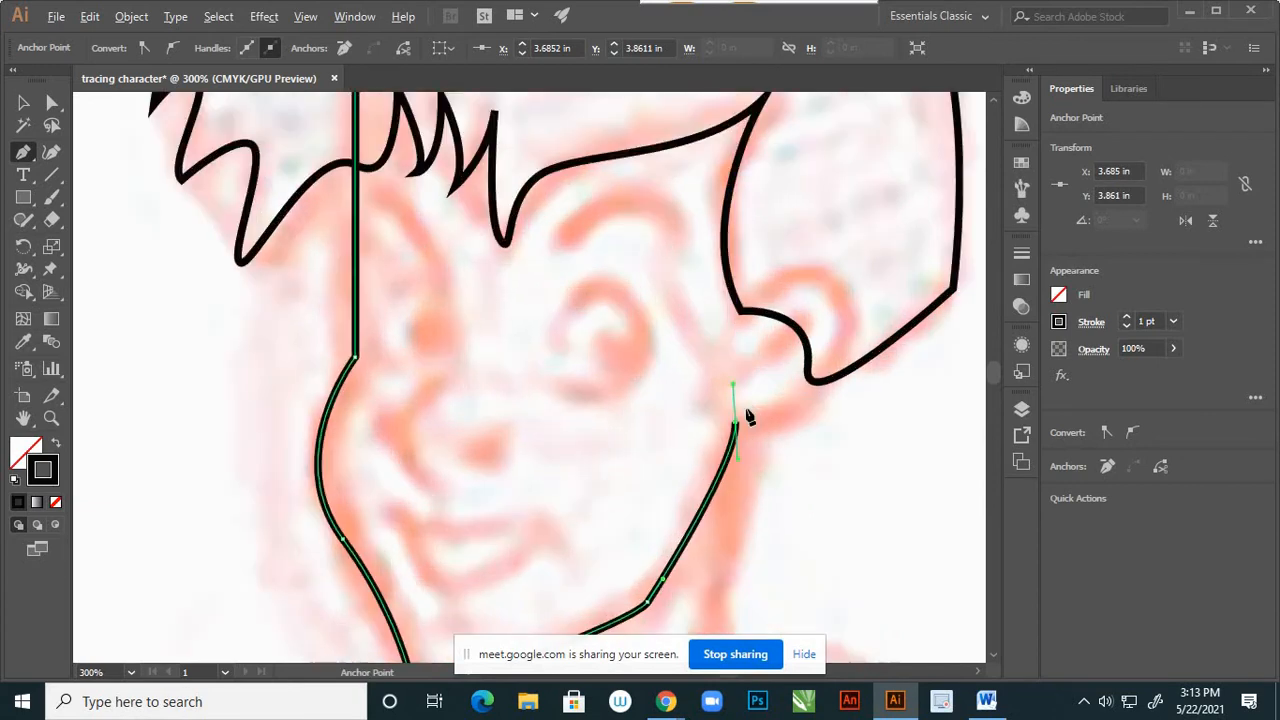
scroll(747, 405, "up", 3)
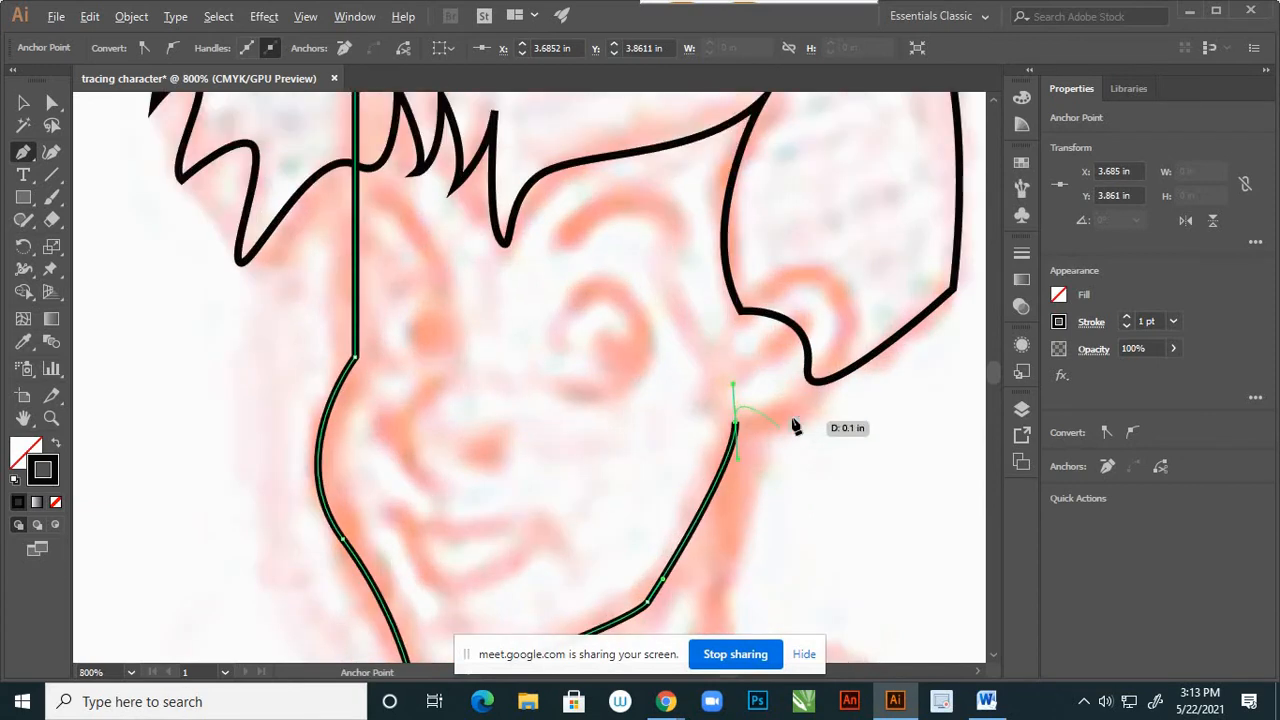
left_click(735, 424)
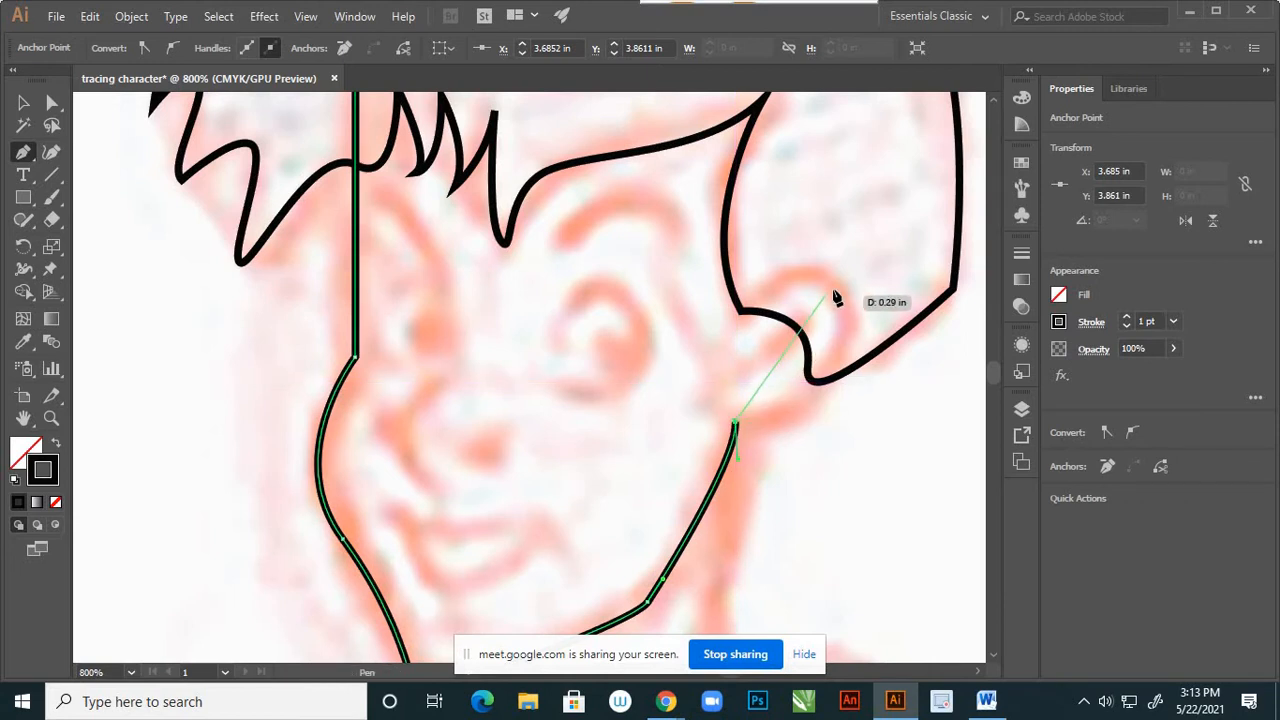
Trace the ear in curves from the lobe around its back and top to the hairline, with corner anchors.
mouse_move(833, 289)
left_mouse_down()
mouse_move(801, 140)
mouse_move(814, 117)
mouse_move(785, 156)
left_mouse_up()
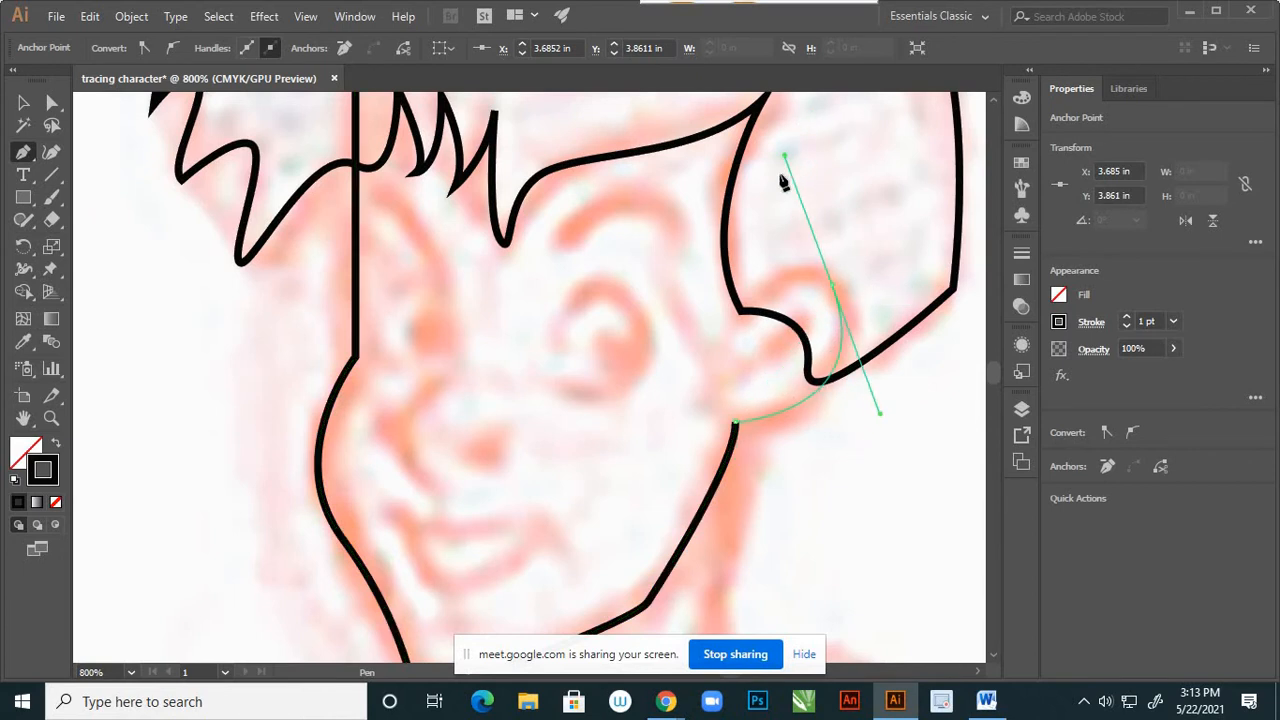
left_click(834, 290)
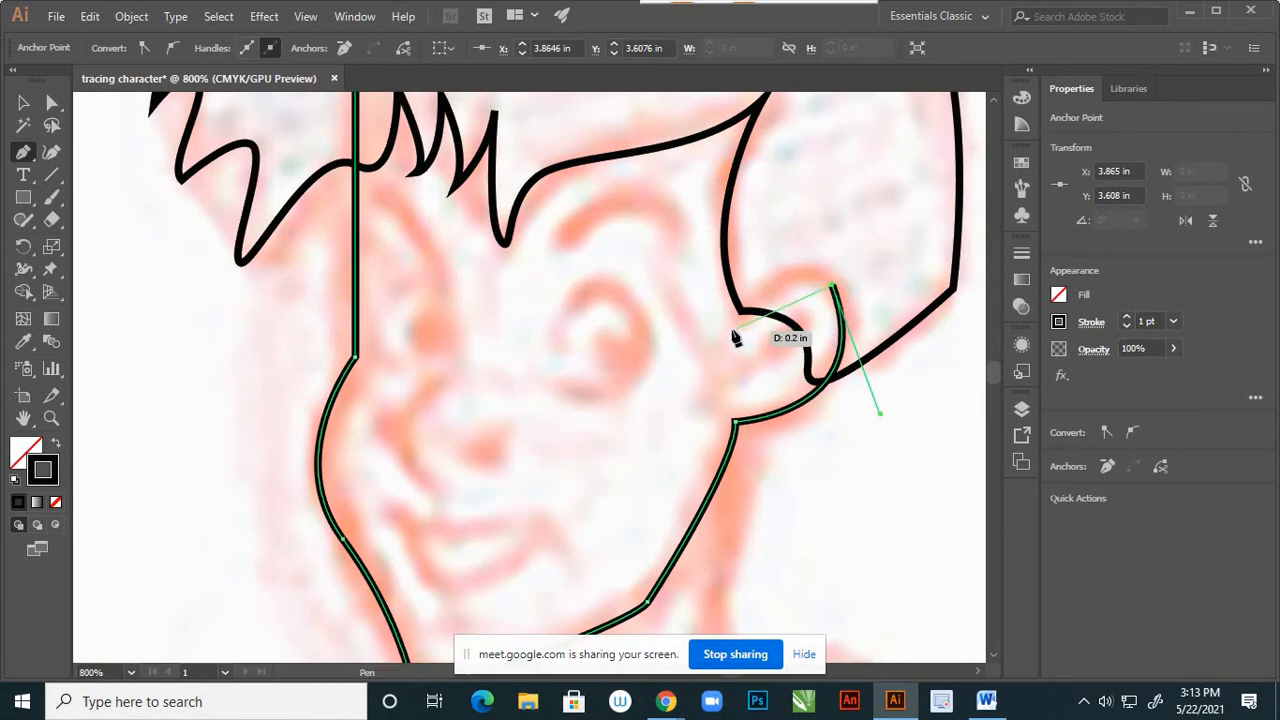
left_click_drag(735, 320, 704, 408)
scroll(704, 408, "down", 2)
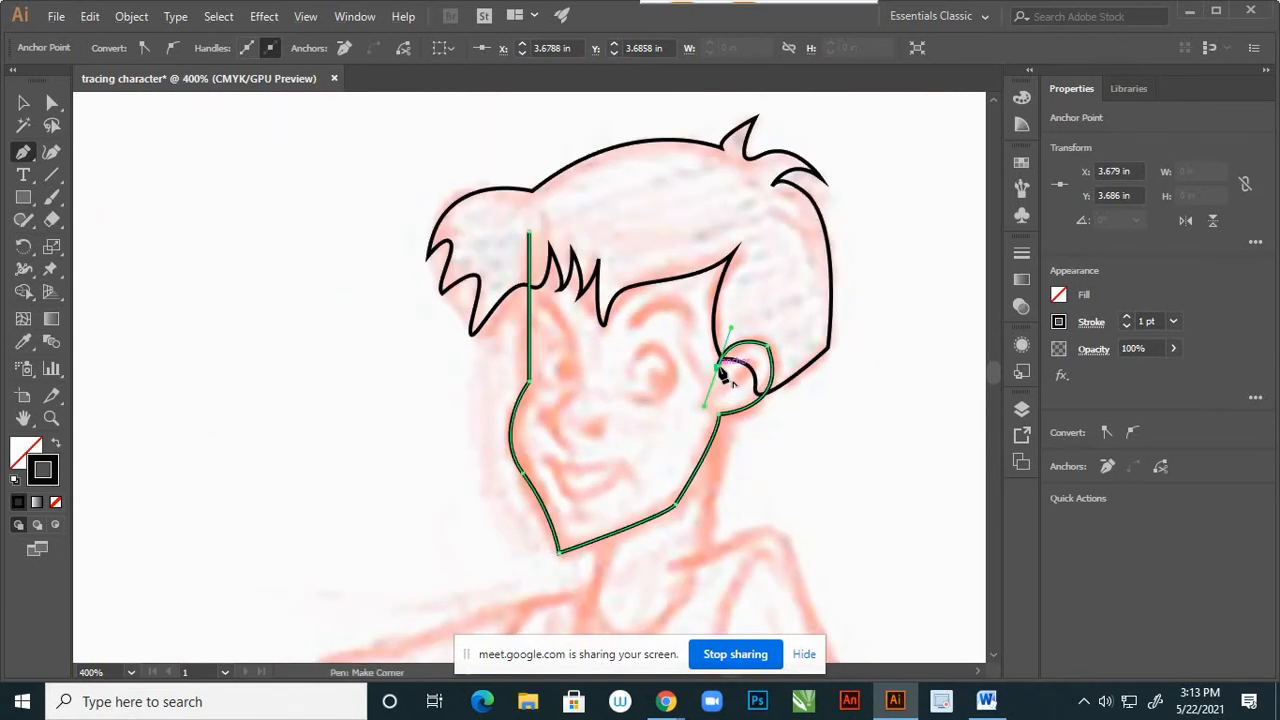
left_click(720, 366)
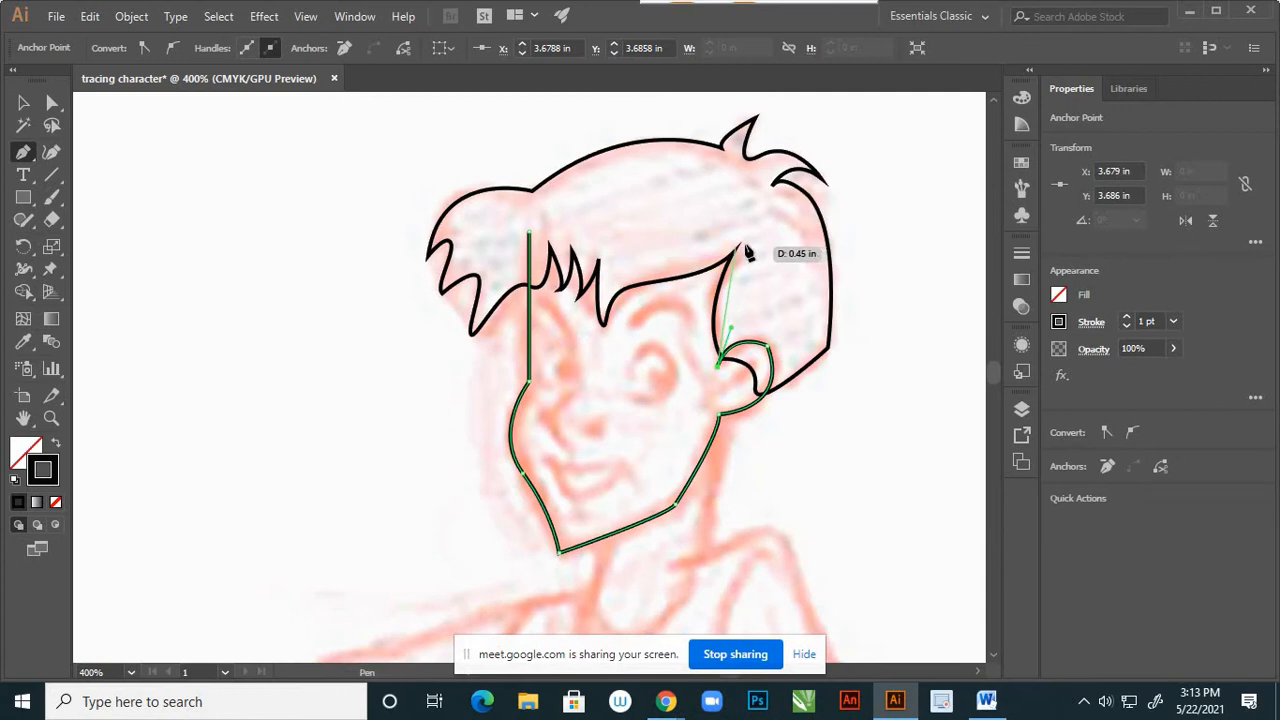
Close the face outline under the hair with a straight line up from the ear and an arc over to the starting point.
left_click(750, 242)
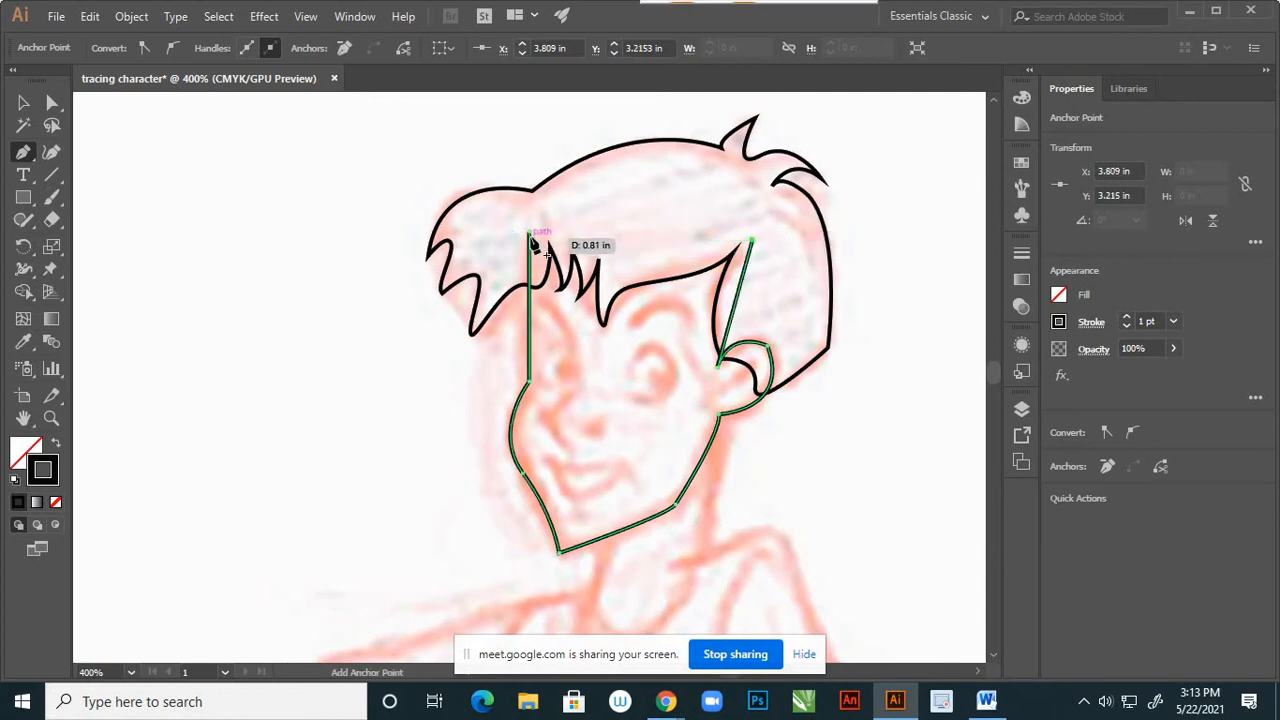
left_click_drag(530, 234, 449, 331)
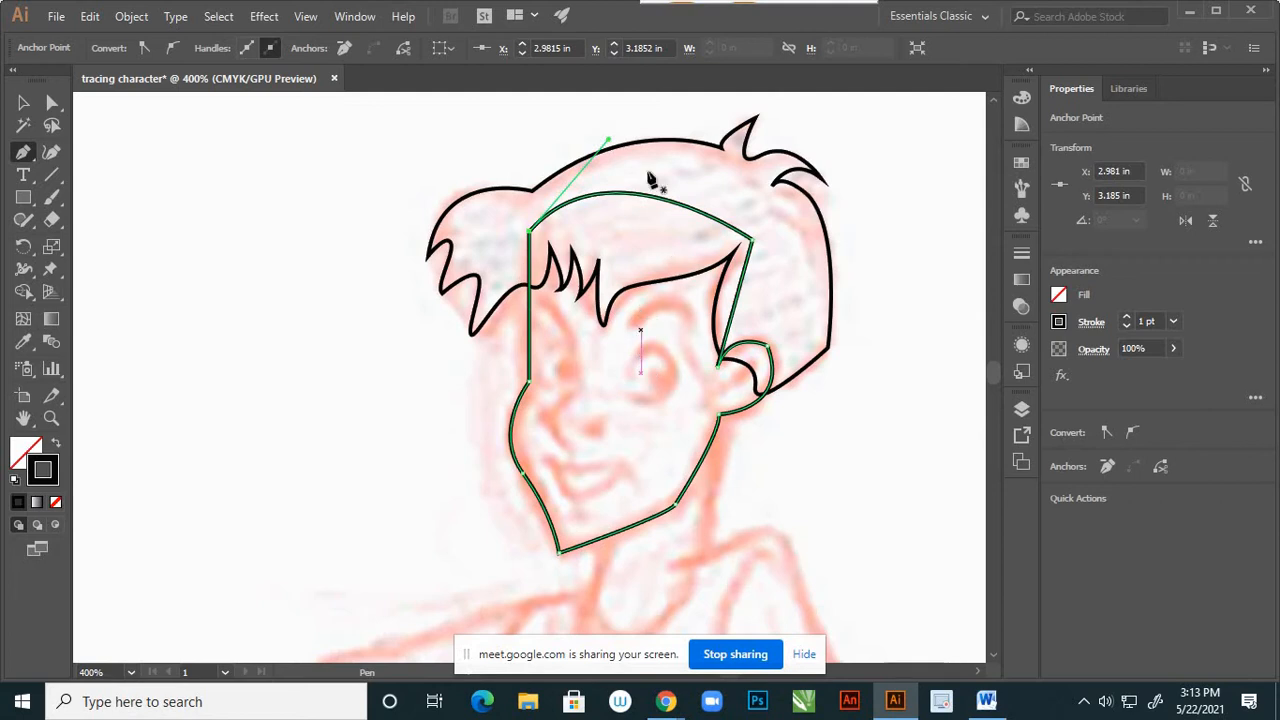
left_click(23, 102)
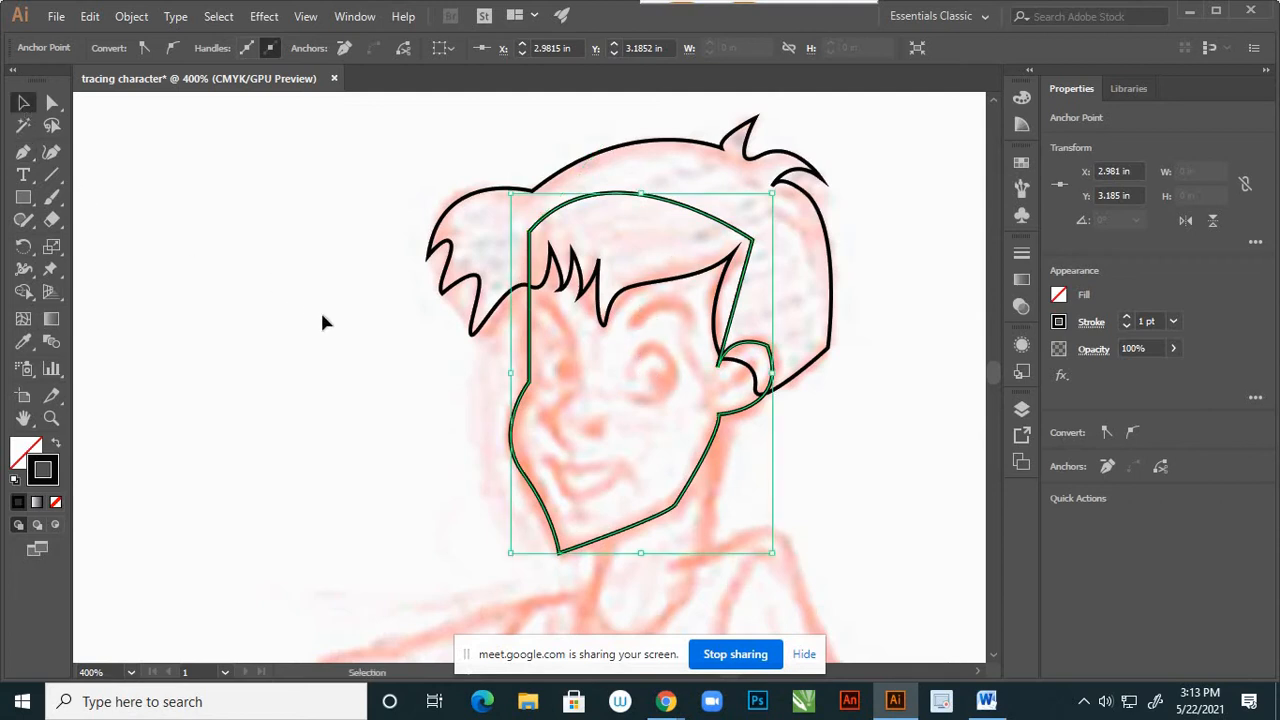
left_click(331, 384)
Adjust the direction handle of the lower cheek anchor so the cheek-to-chin curve runs flatter along the sketch.
scroll(570, 515, "down", 2)
scroll(560, 520, "up", 4)
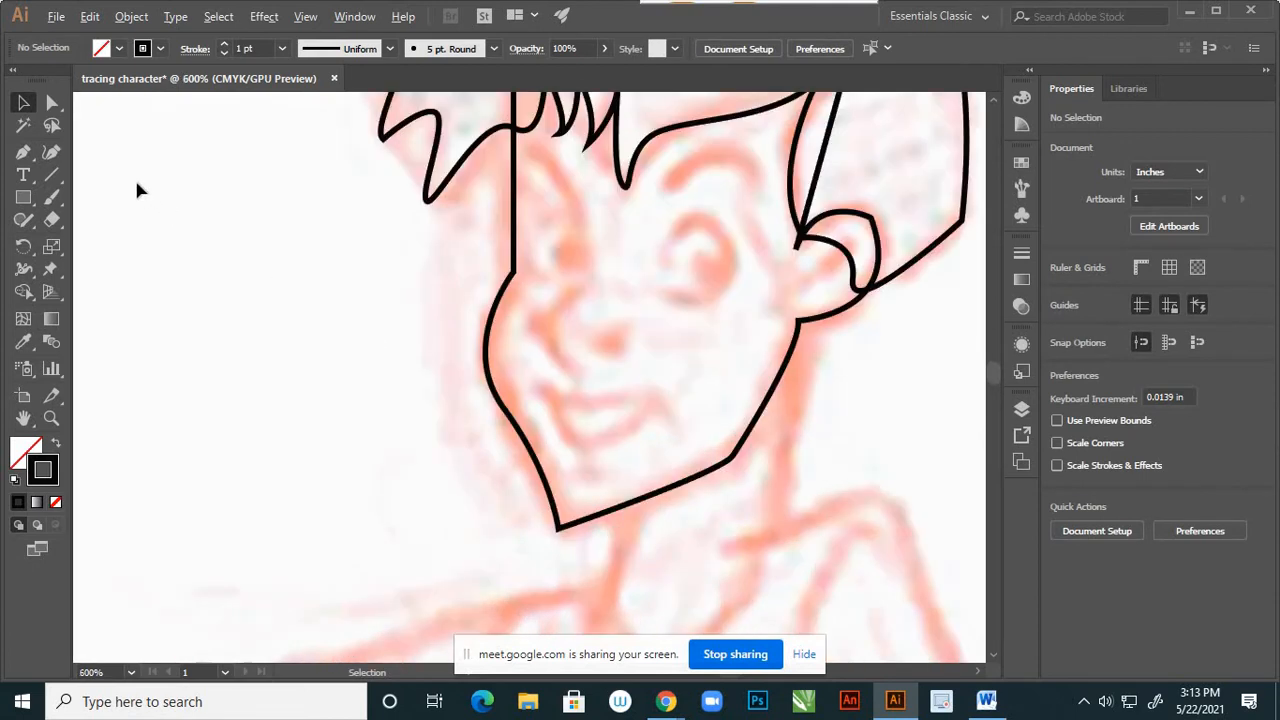
left_click_drag(60, 108, 110, 122)
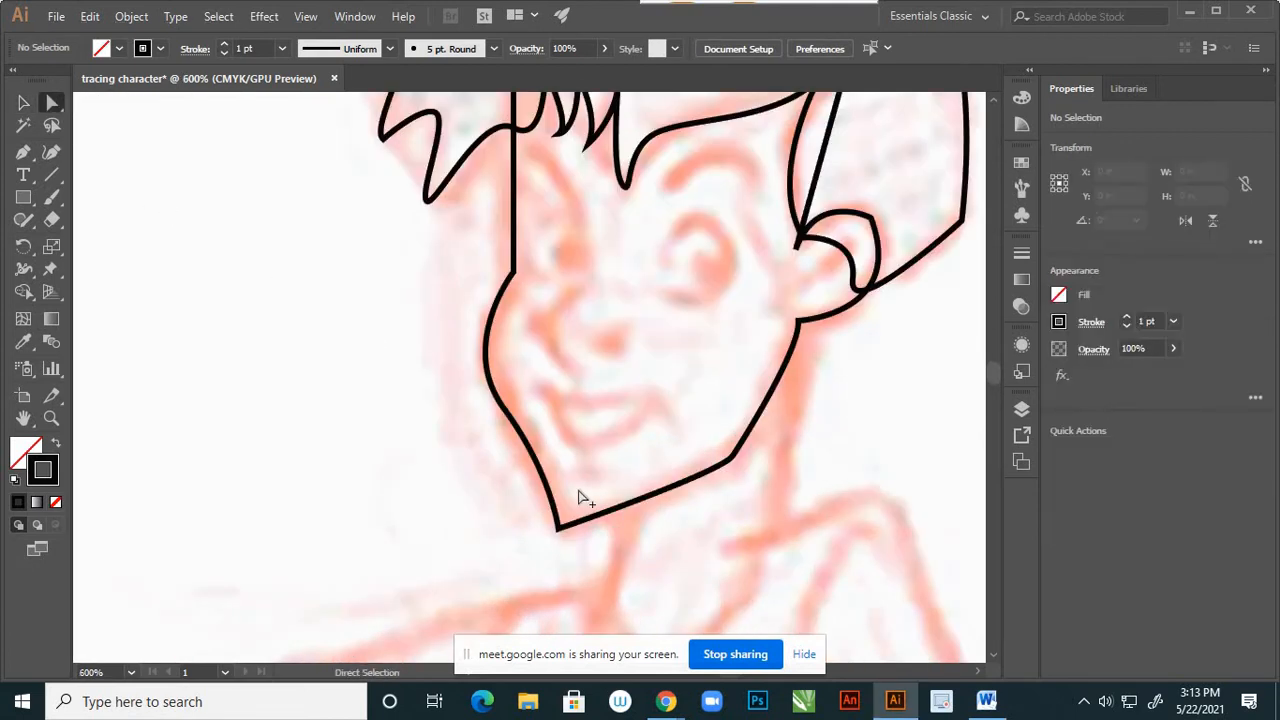
scroll(596, 497, "up", 1)
left_click_drag(455, 611, 466, 604)
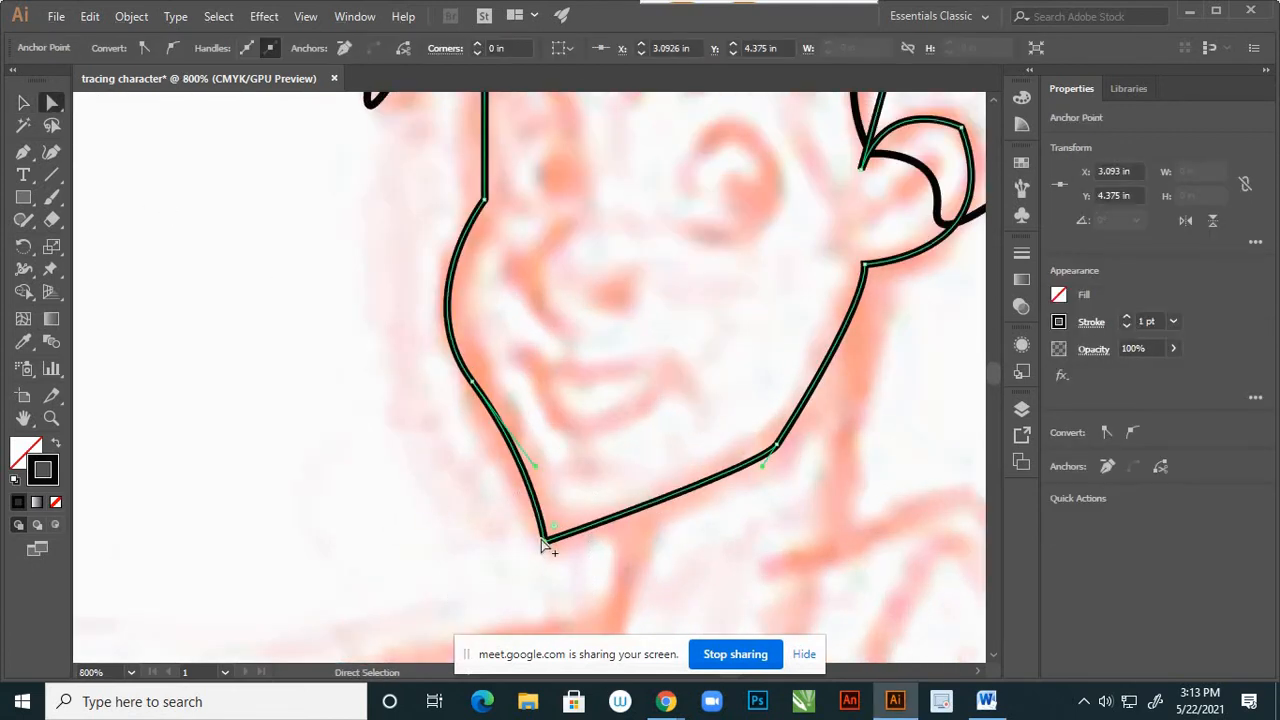
scroll(546, 540, "down", 1)
scroll(525, 512, "up", 1)
key("a")
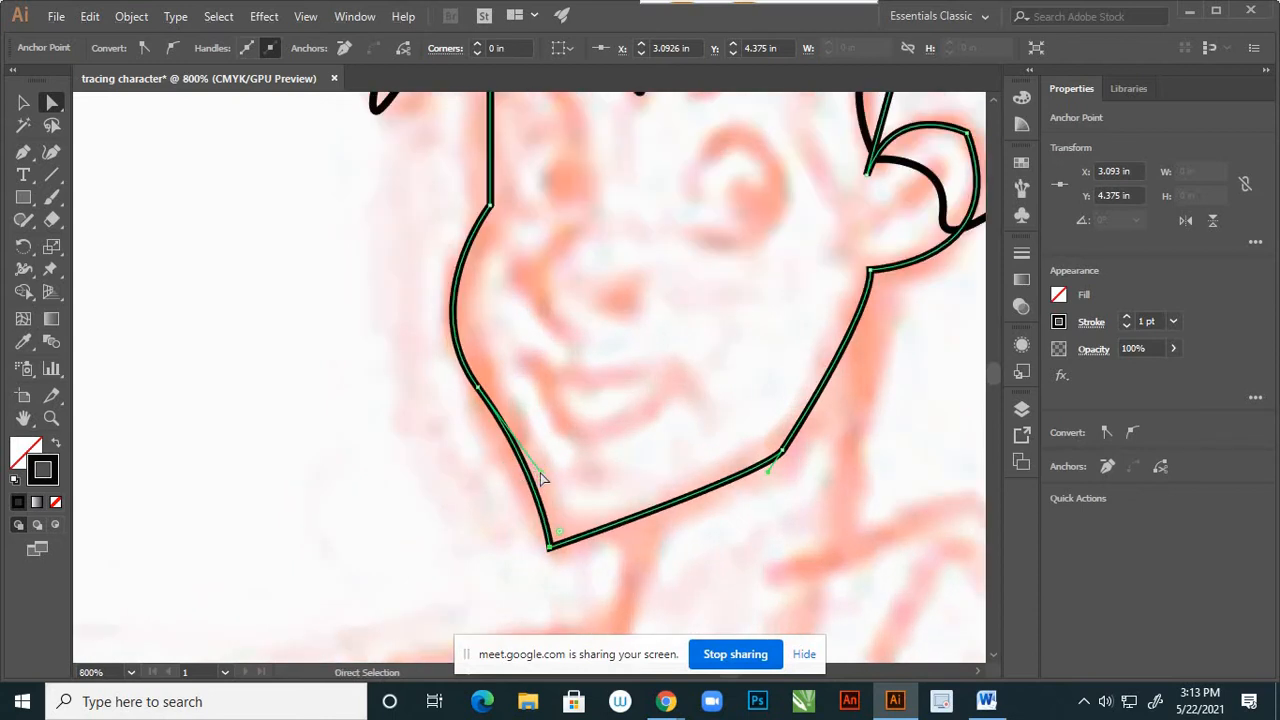
mouse_move(540, 479)
left_mouse_down()
mouse_move(429, 286)
mouse_move(527, 475)
left_mouse_up()
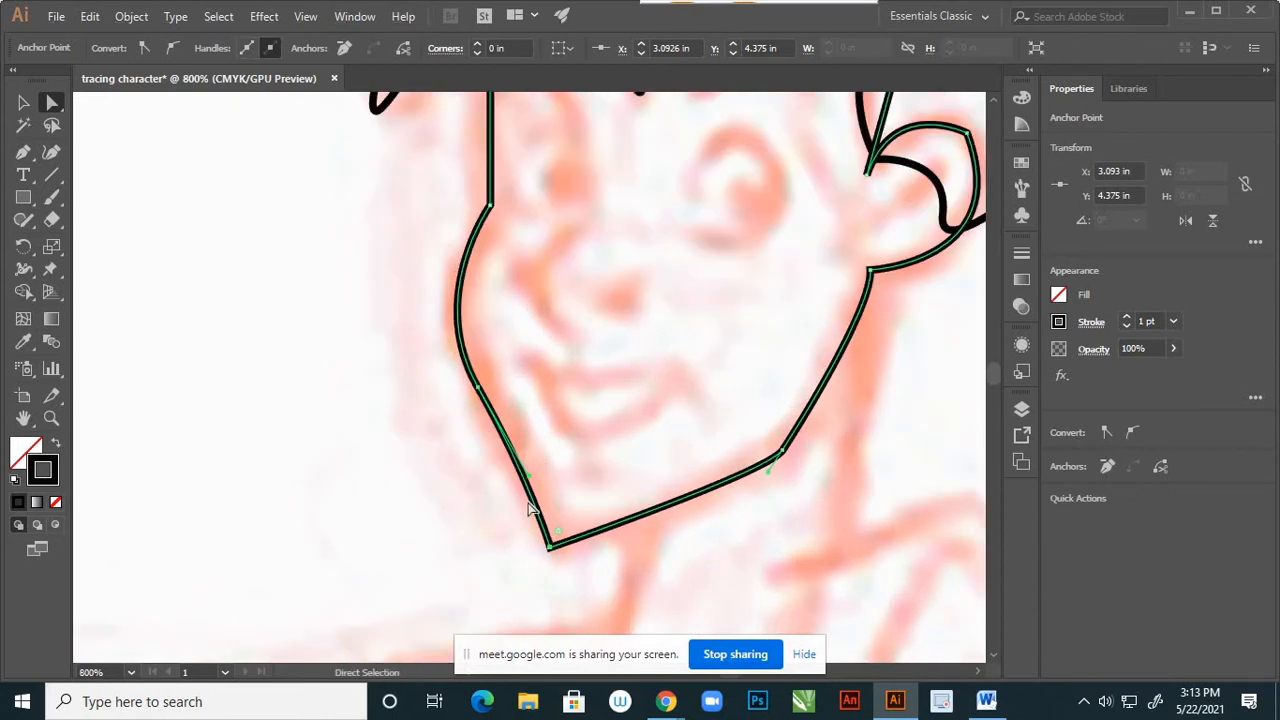
Adjust the lower direction handle of the lower cheek anchor so the cheek-to-chin curve follows the sketch, and deselect the path.
left_click(521, 483)
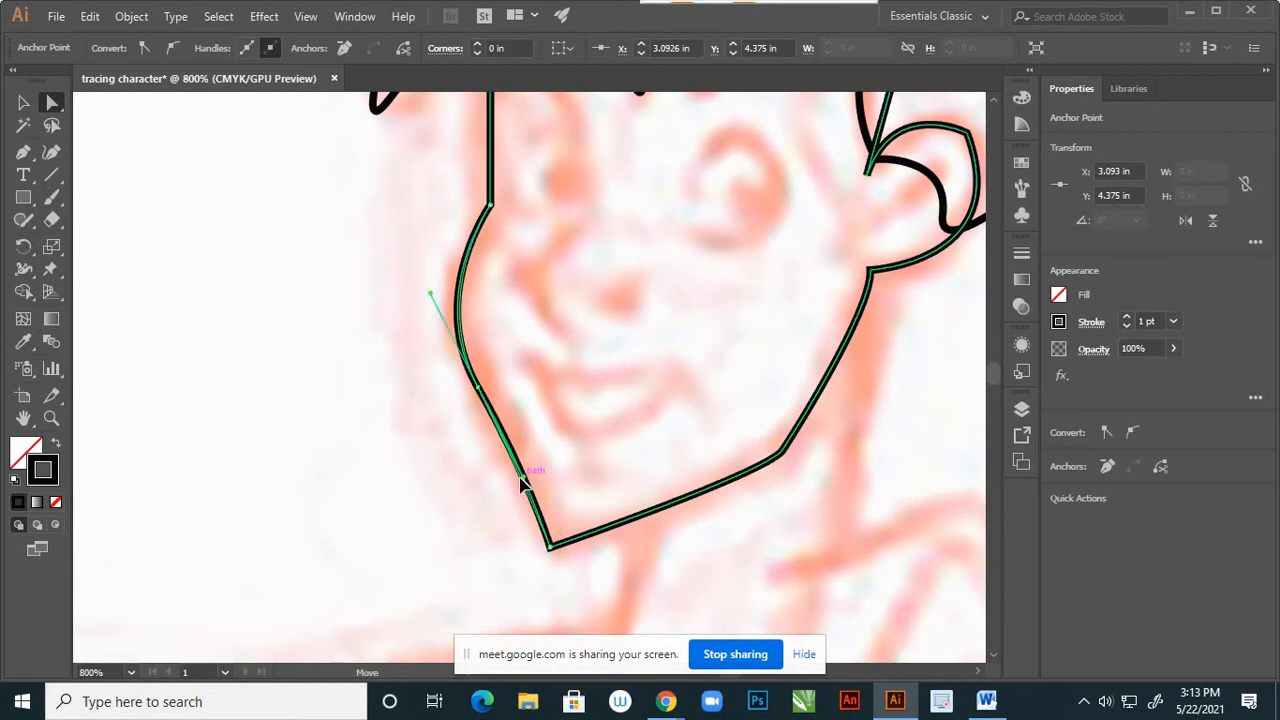
scroll(523, 498, "down", 2)
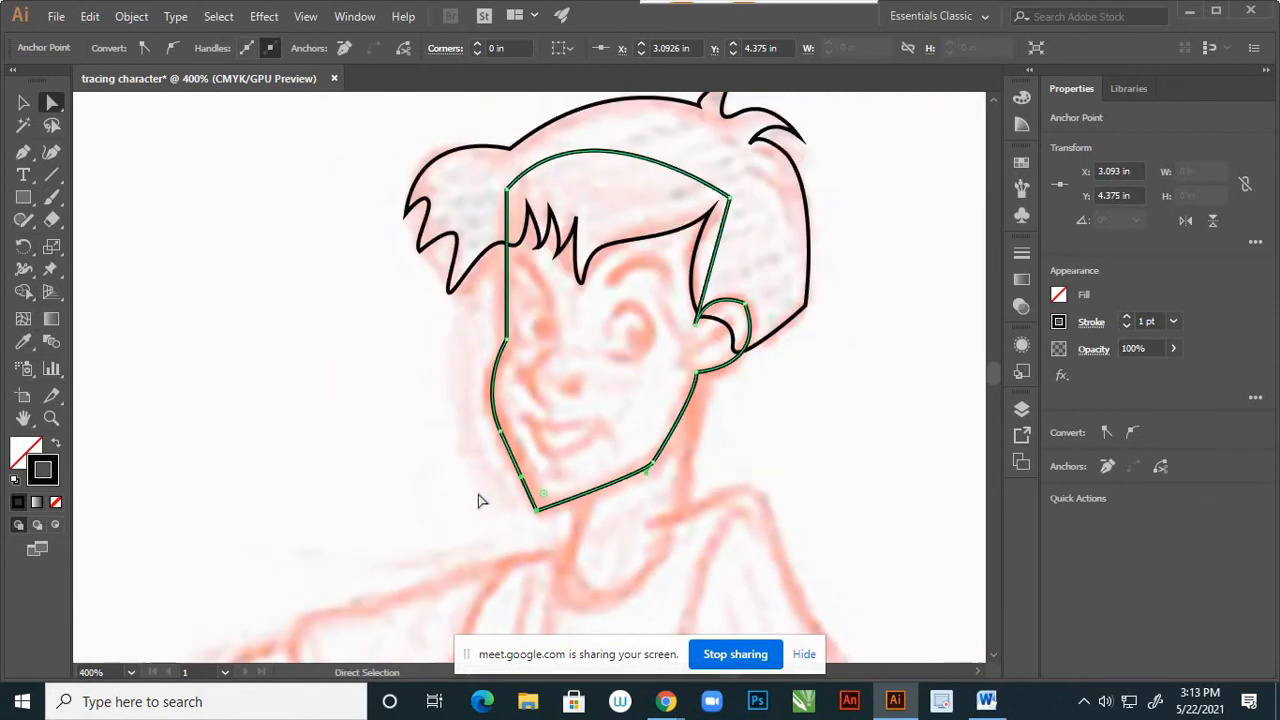
scroll(527, 514, "up", 2)
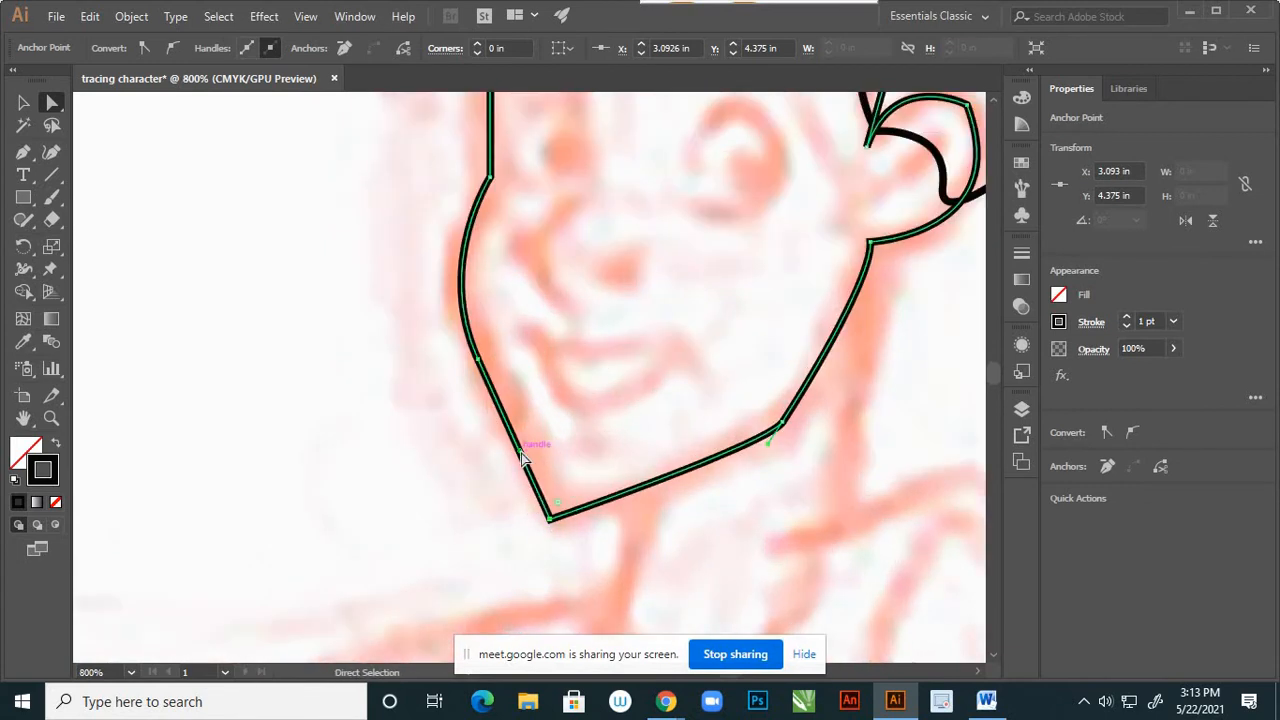
scroll(545, 520, "up", 3)
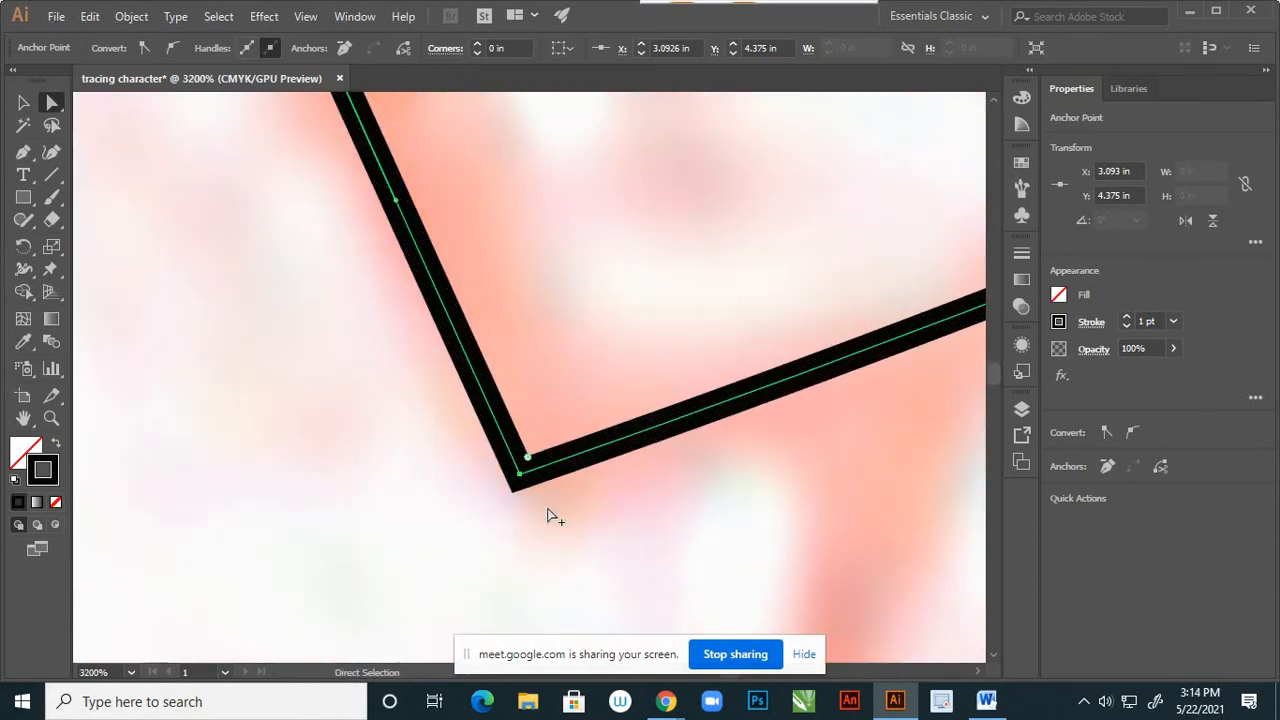
scroll(550, 512, "down", 2)
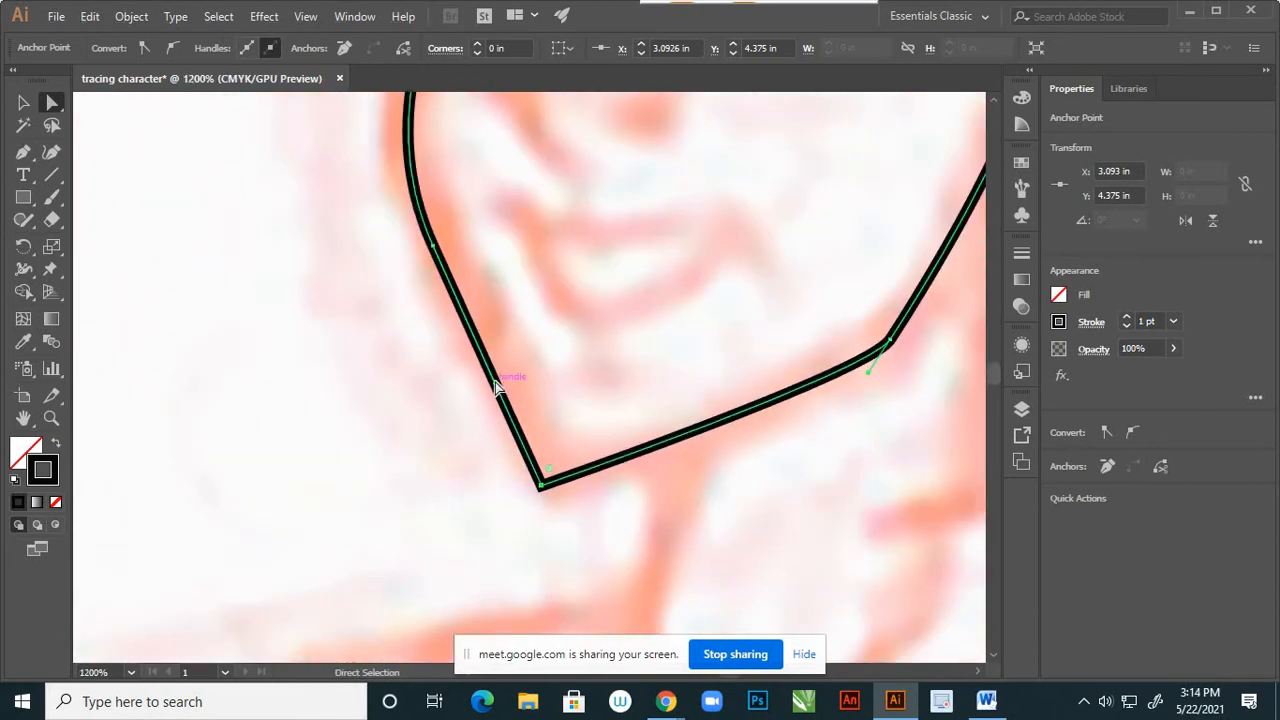
left_click(505, 389)
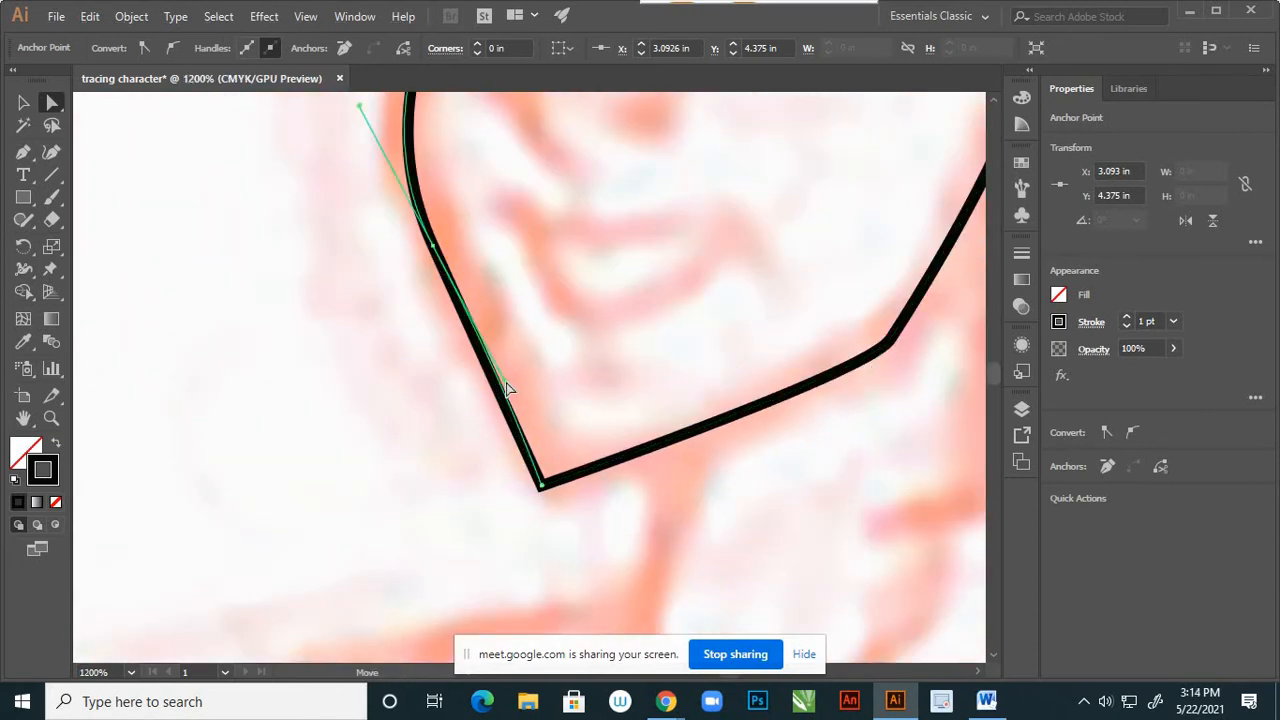
scroll(520, 477, "down", 3)
left_click(391, 423)
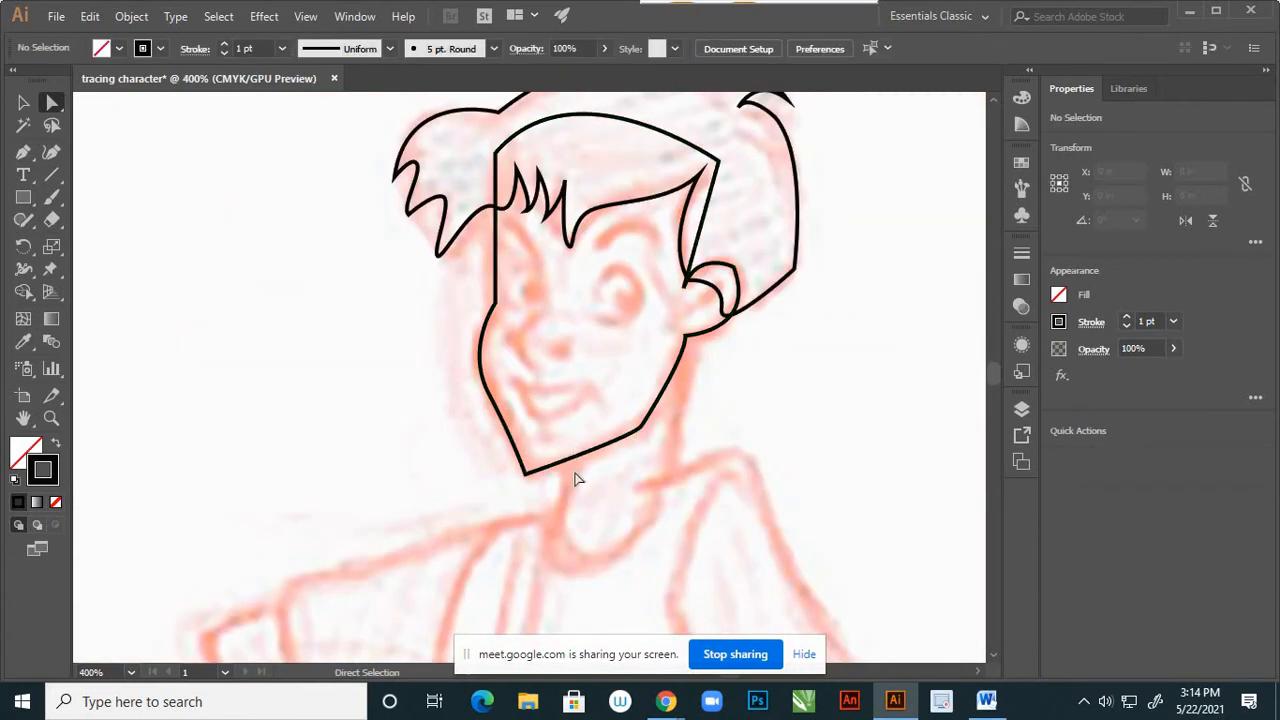
Convert the face outline's chin anchor to a smooth point and nudge it slightly up and inward onto the sketched chin.
left_click(545, 479)
scroll(548, 470, "up", 1)
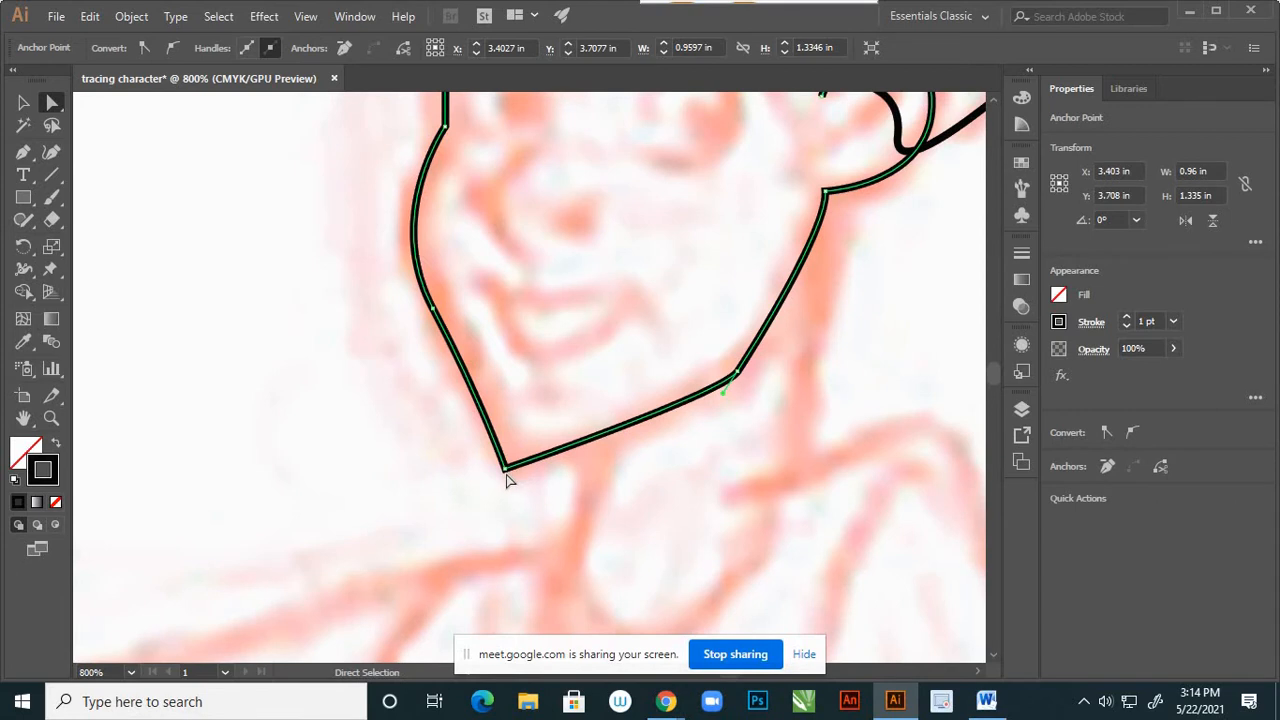
left_click(506, 469)
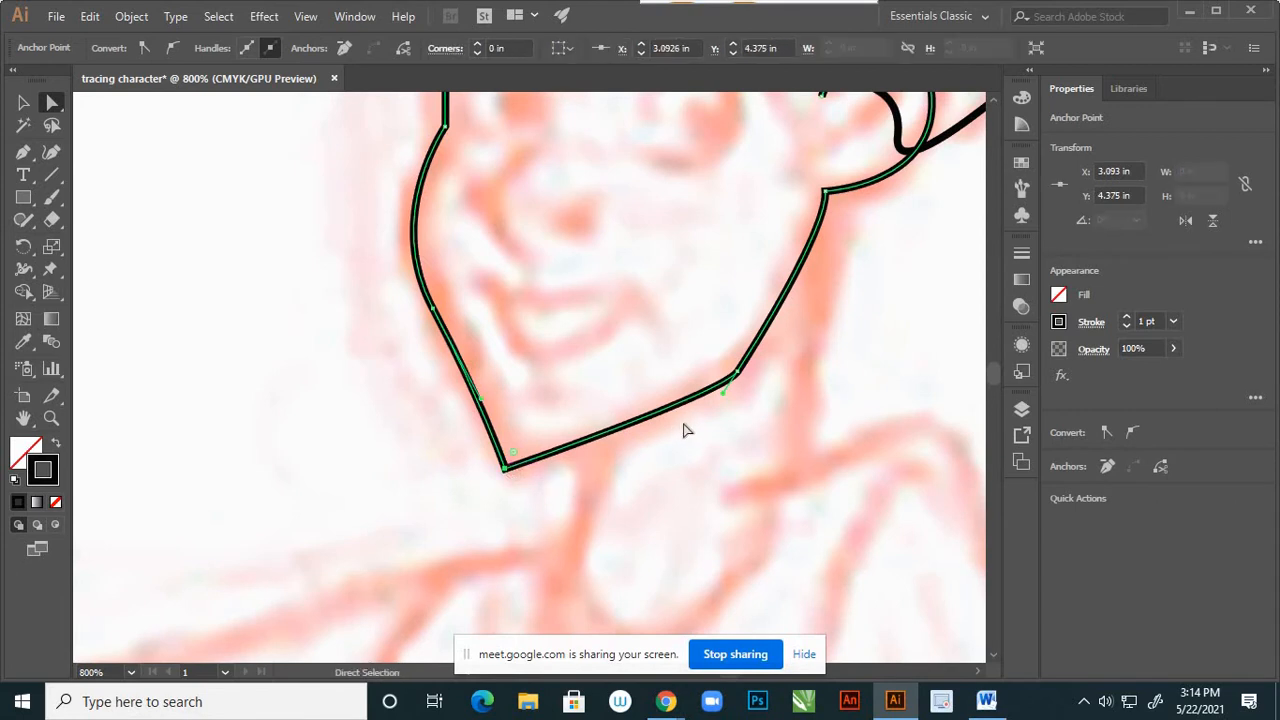
left_click(174, 48)
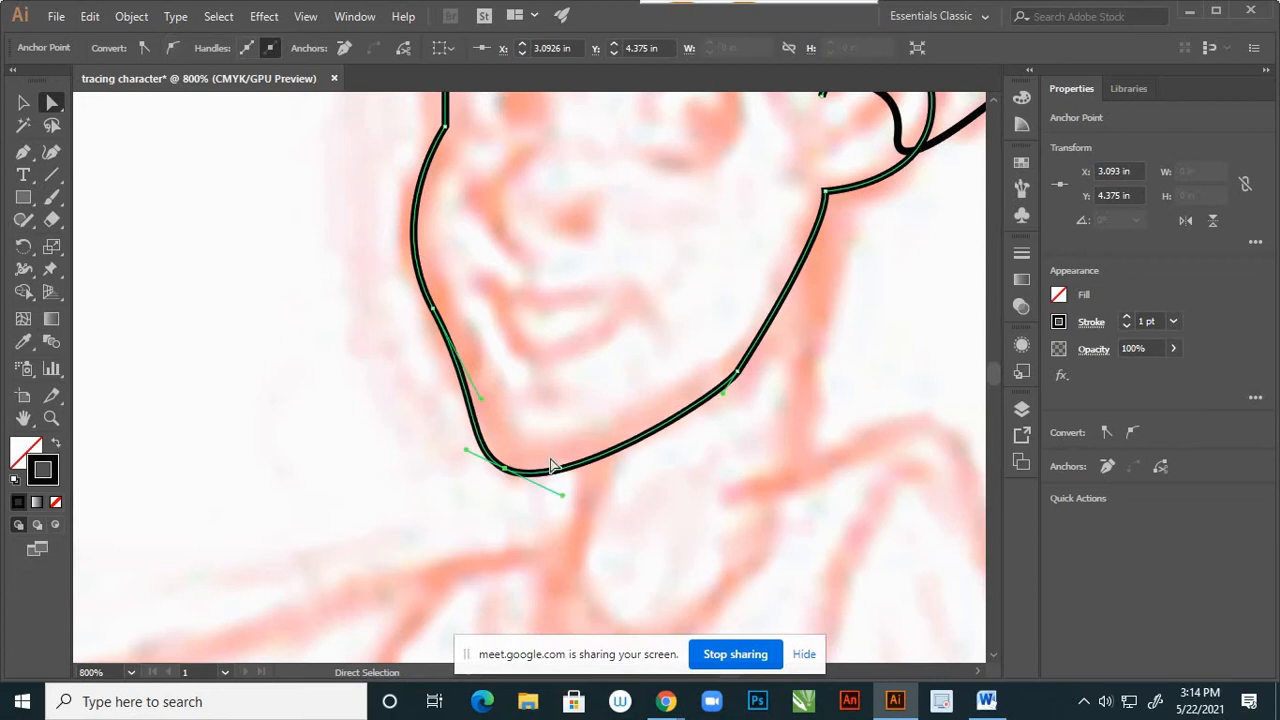
scroll(570, 484, "down", 1)
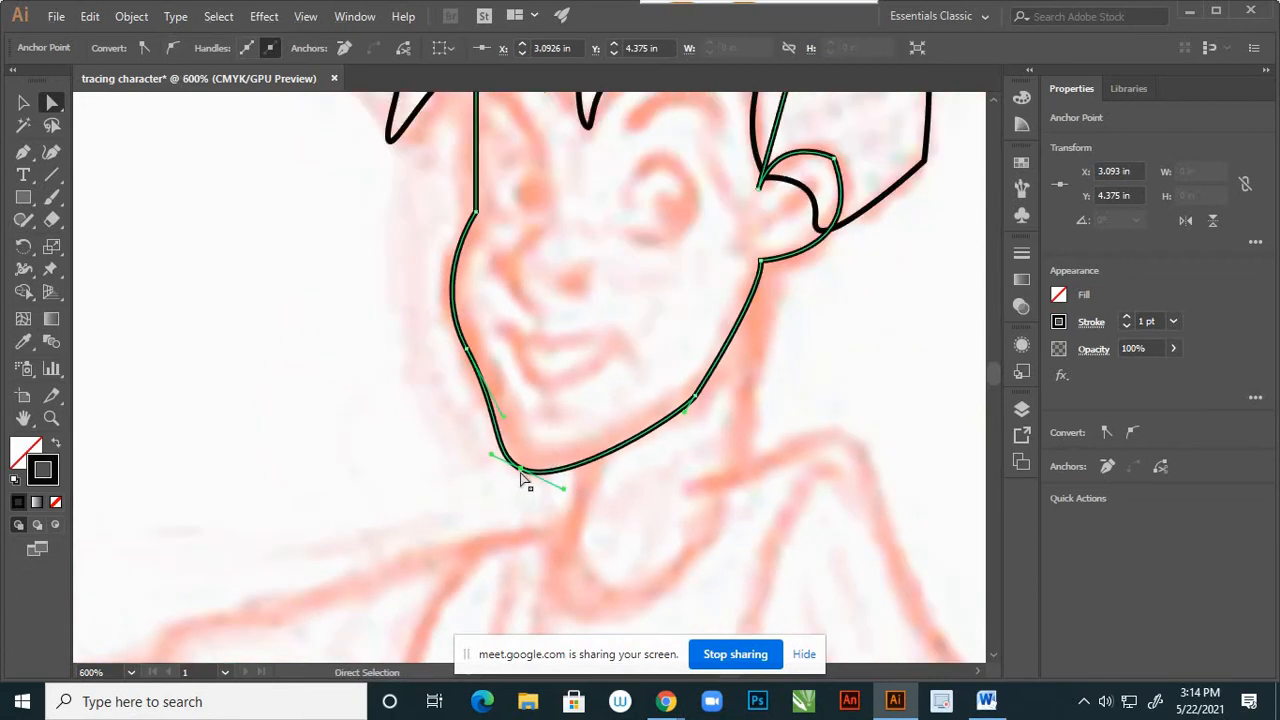
left_click_drag(520, 477, 528, 470)
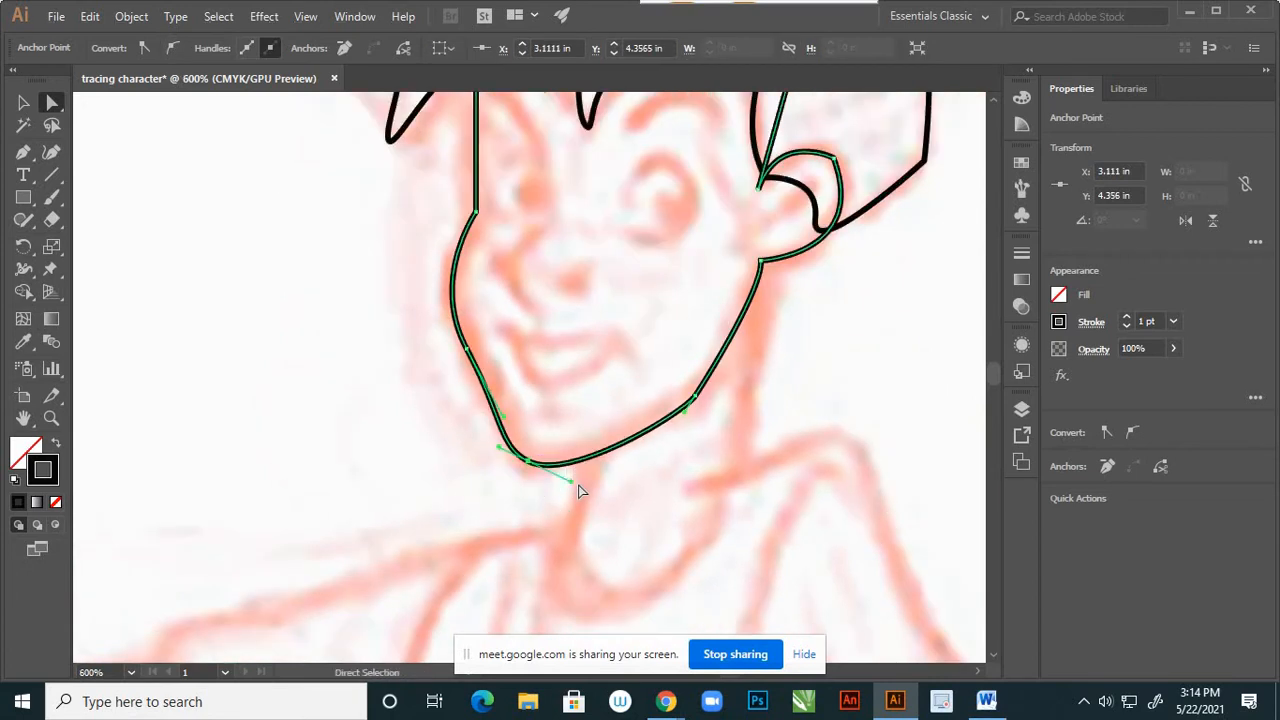
With the Anchor Point tool, swing the chin anchor's jaw-side handle to horizontal and lengthen it so the underside of the jaw curves gently.
left_click(25, 154)
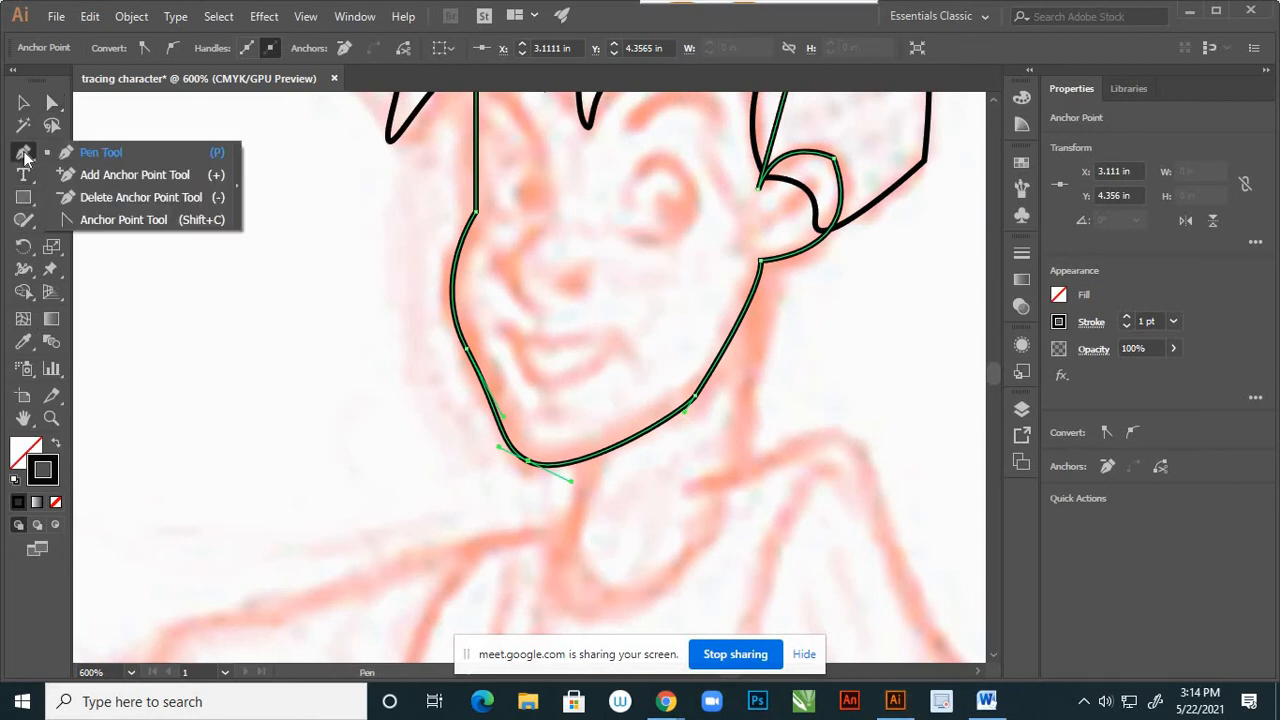
left_click(100, 222)
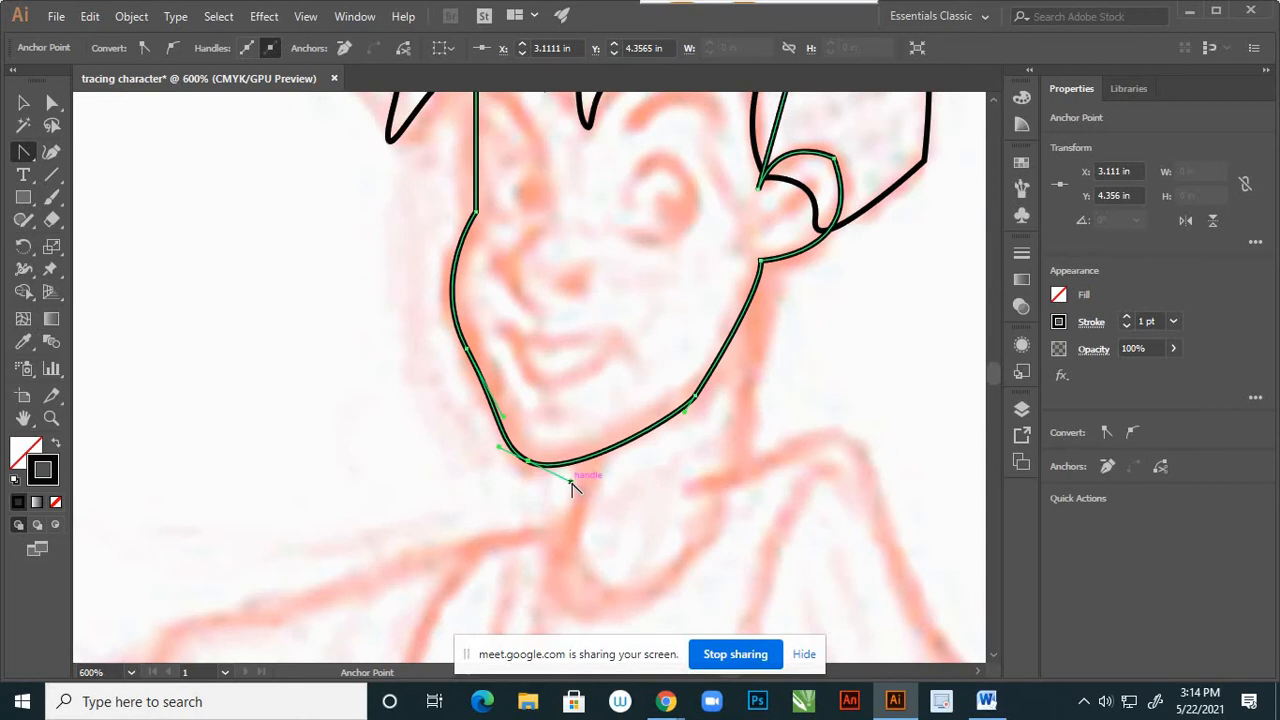
left_click_drag(571, 484, 601, 466)
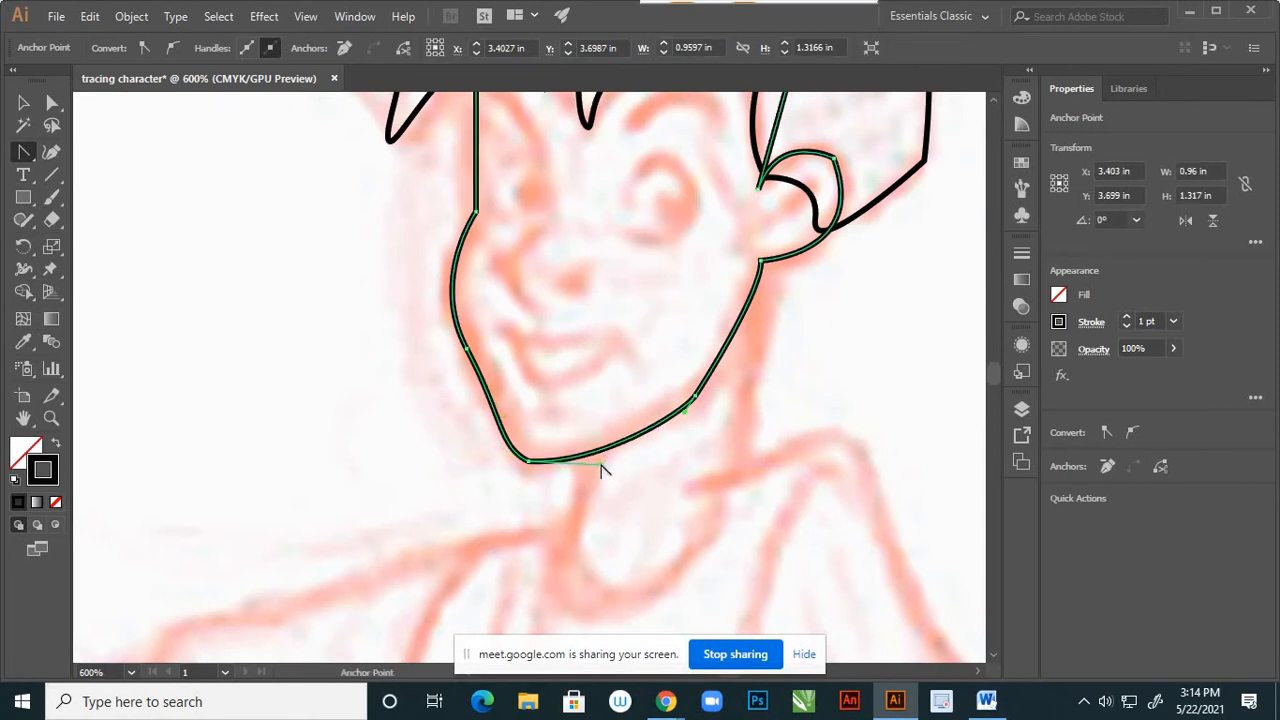
scroll(640, 462, "down", 3)
scroll(643, 457, "up", 5)
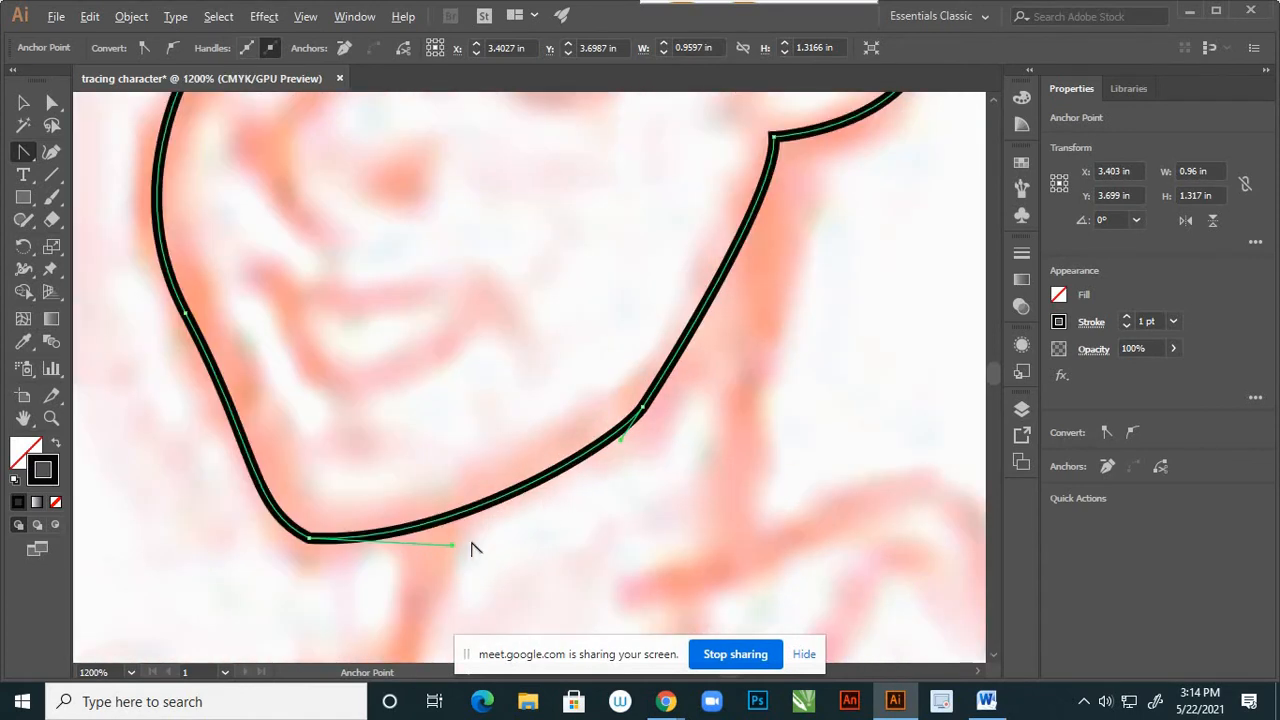
left_click_drag(453, 553, 510, 538)
scroll(575, 510, "down", 4)
scroll(493, 490, "up", 4)
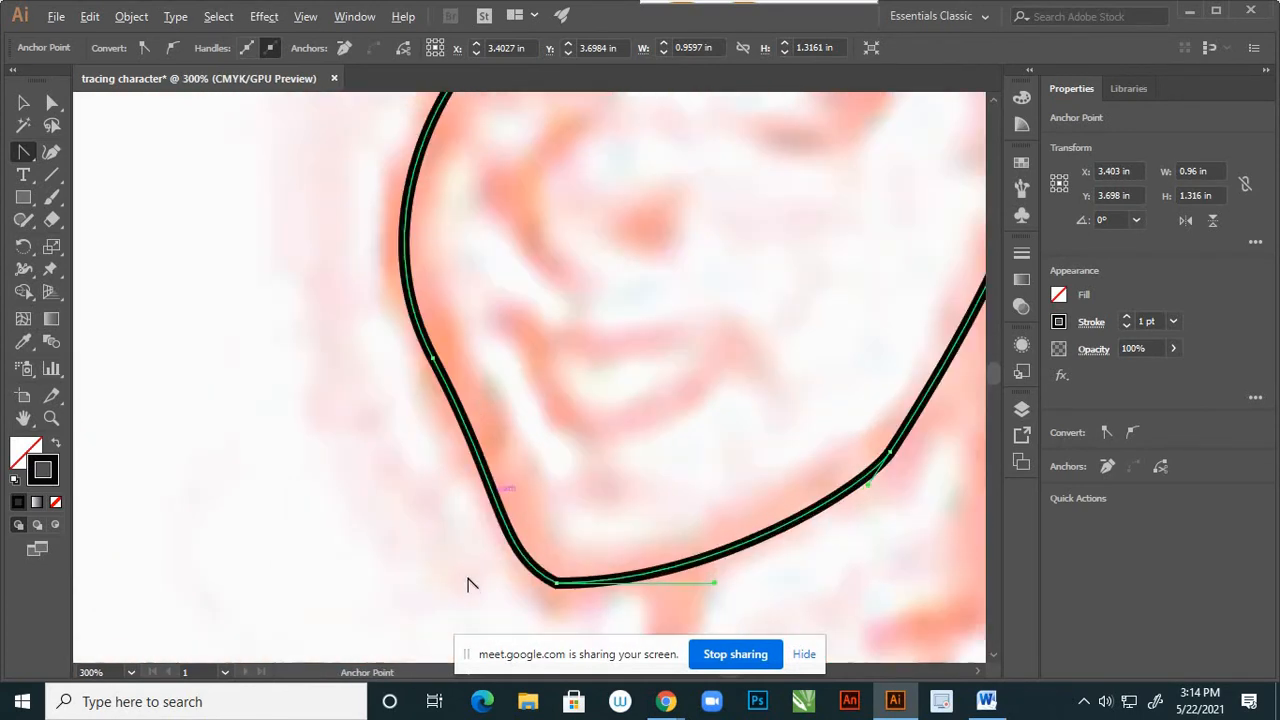
Select the chin anchor and raise its cheek-side handle independently with the Anchor Point tool to tighten the bulge beside the chin.
left_click(52, 102)
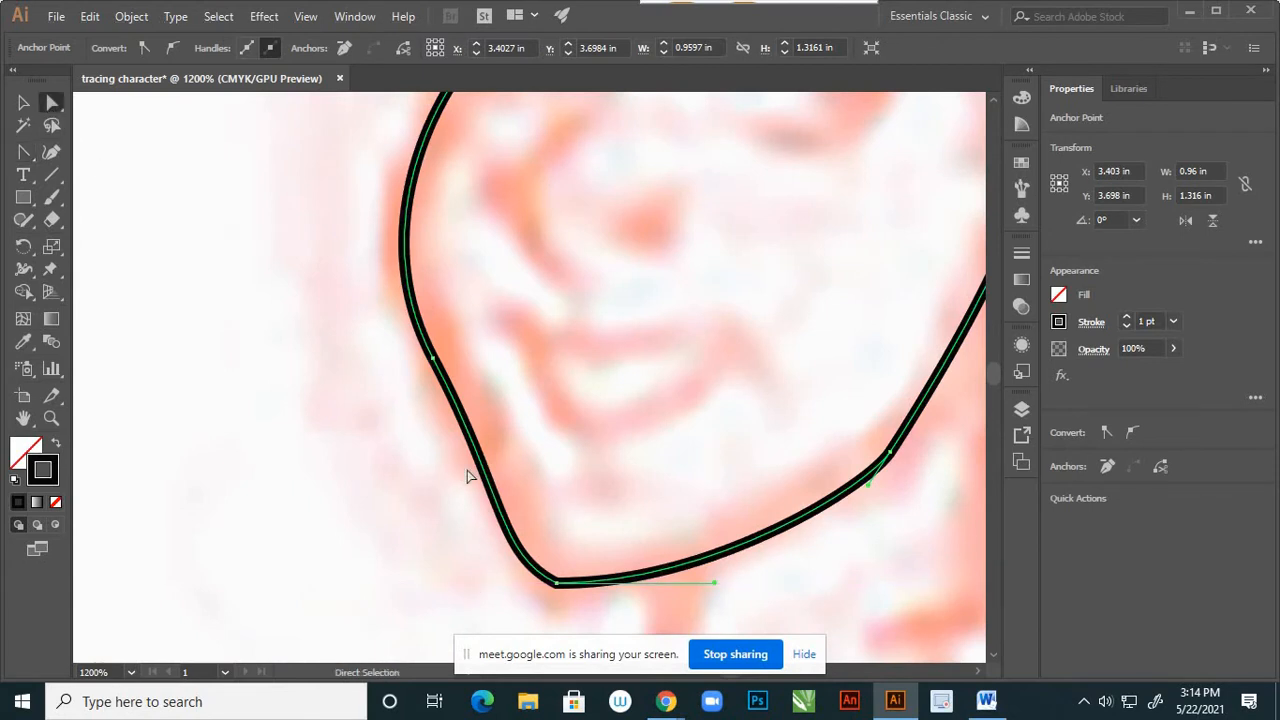
left_click_drag(519, 618, 504, 611)
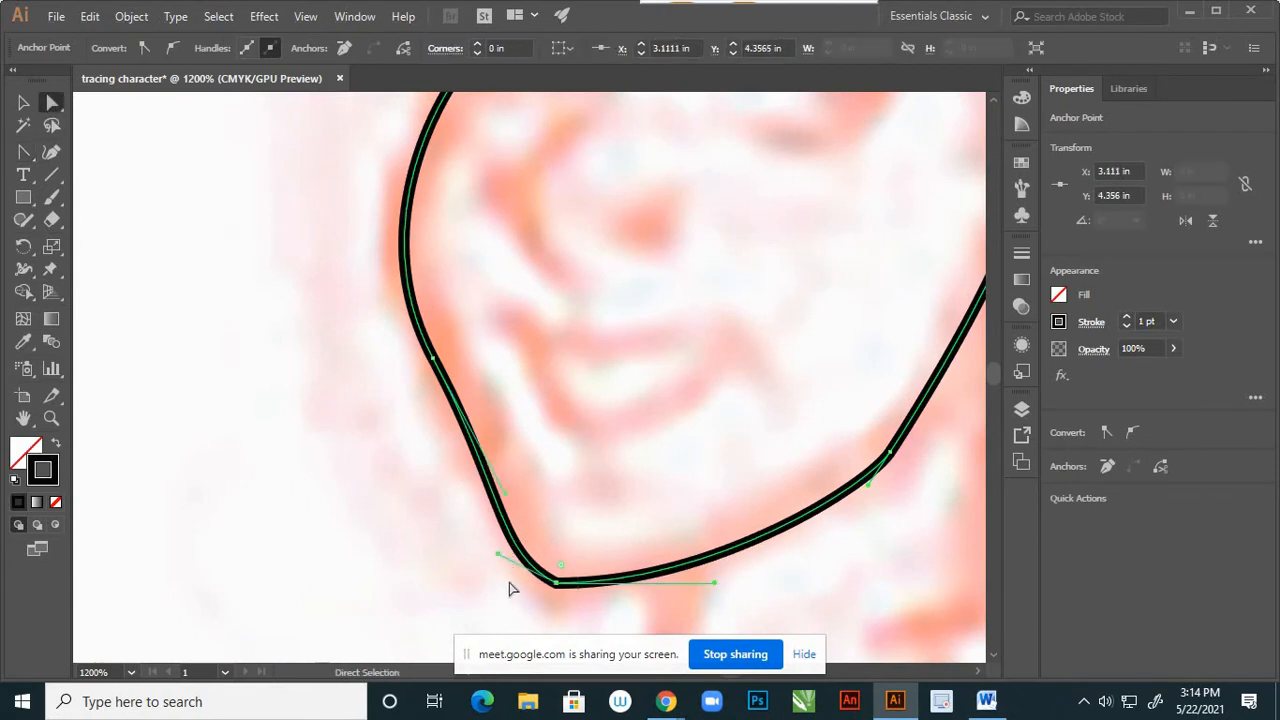
left_click(23, 152)
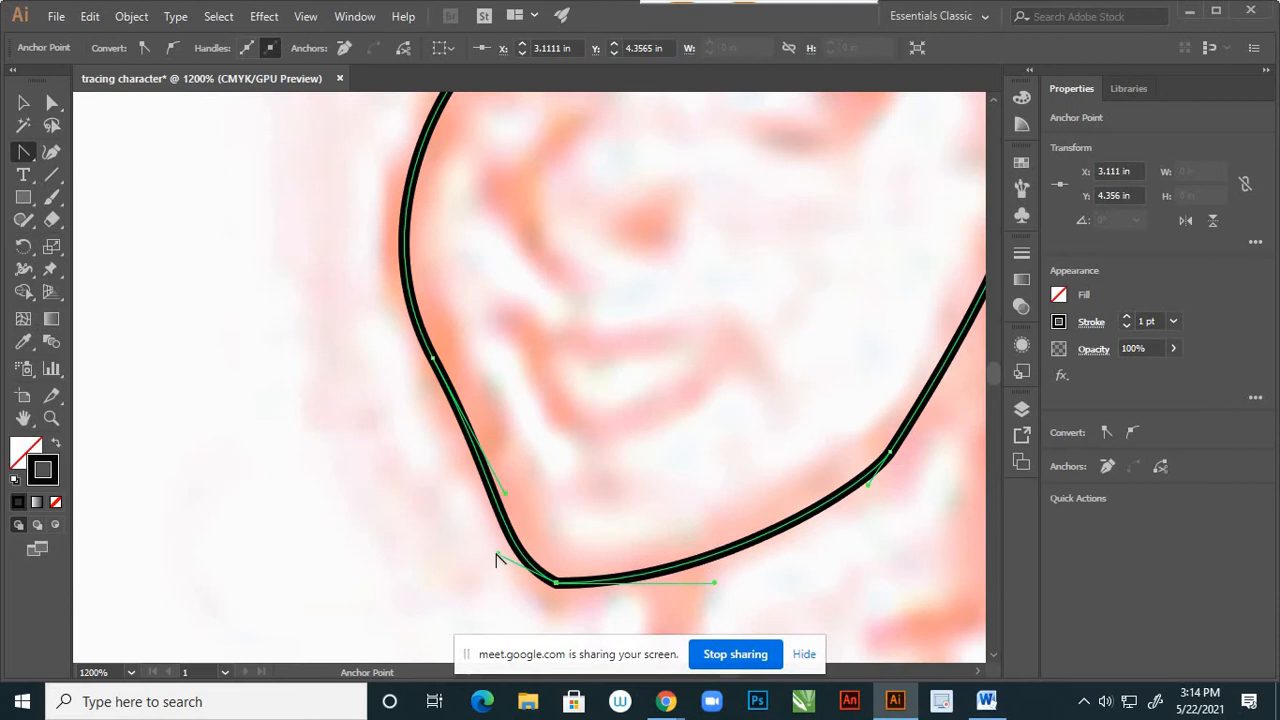
left_click_drag(497, 562, 498, 515)
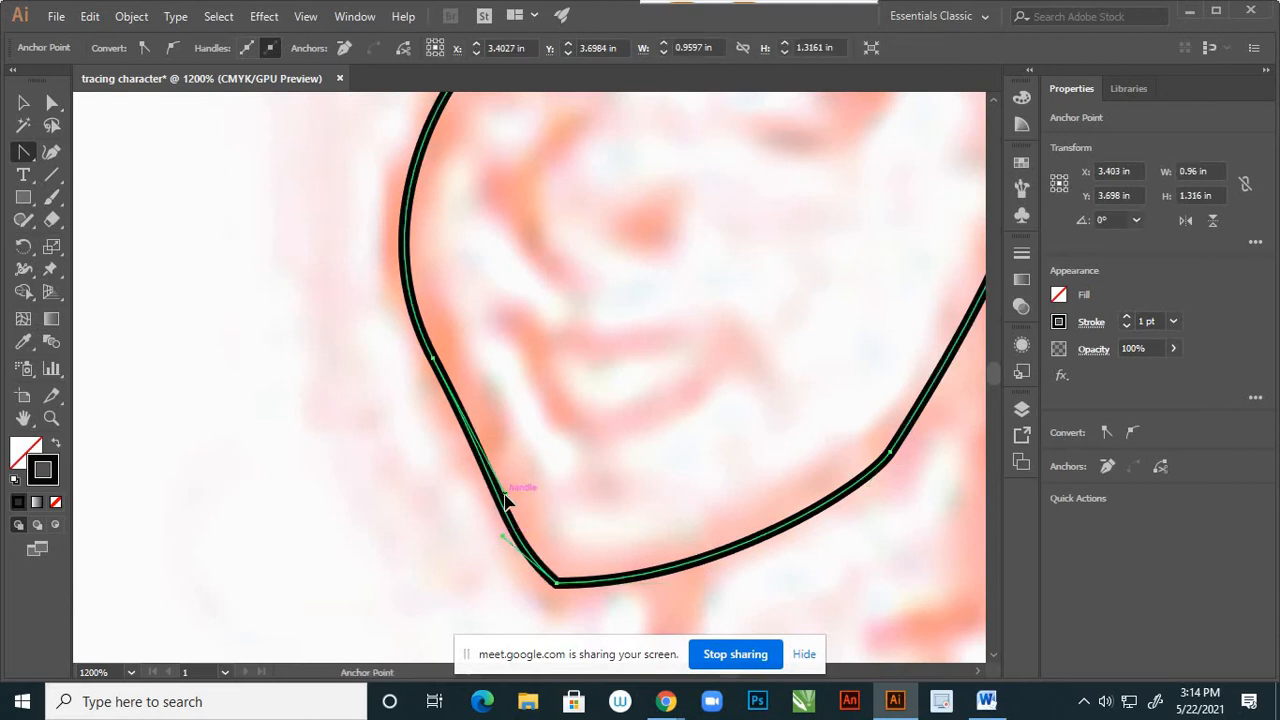
Refine the handles at both ends of the cheek-to-chin segment, bringing them close to the path for a smoother curve.
scroll(490, 490, "down", 4)
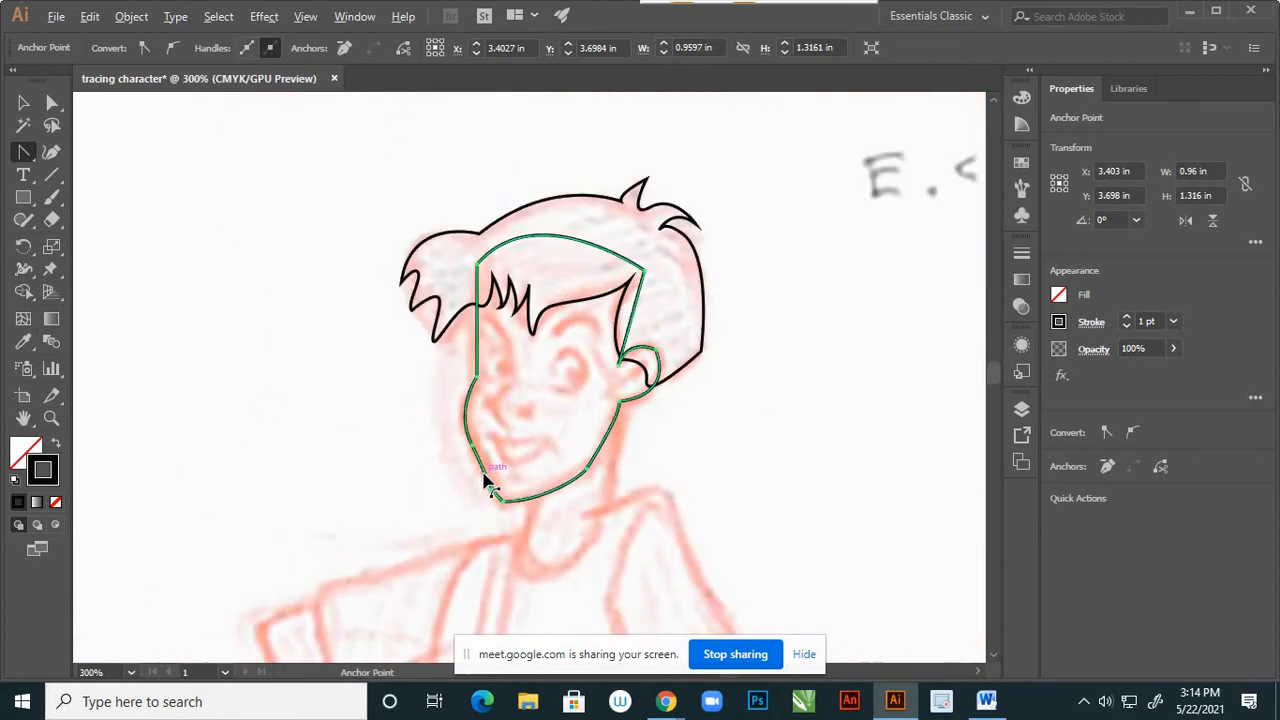
scroll(494, 487, "up", 6)
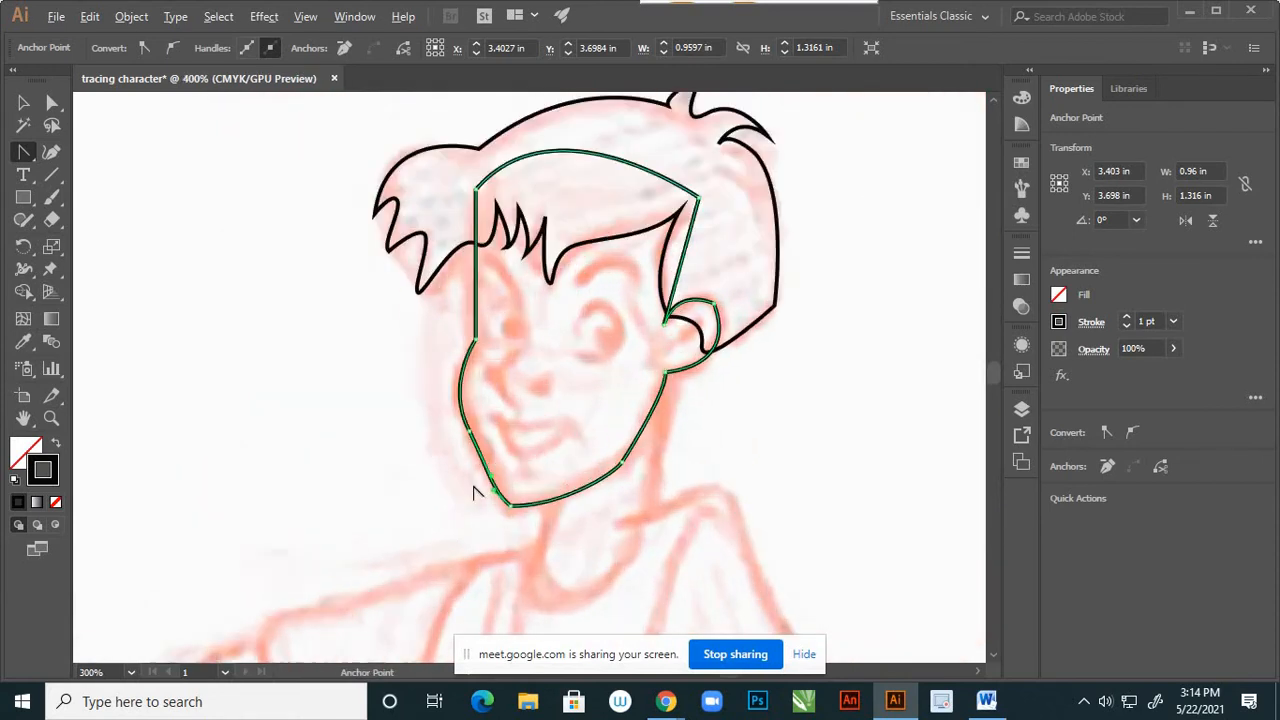
left_click_drag(532, 450, 515, 452)
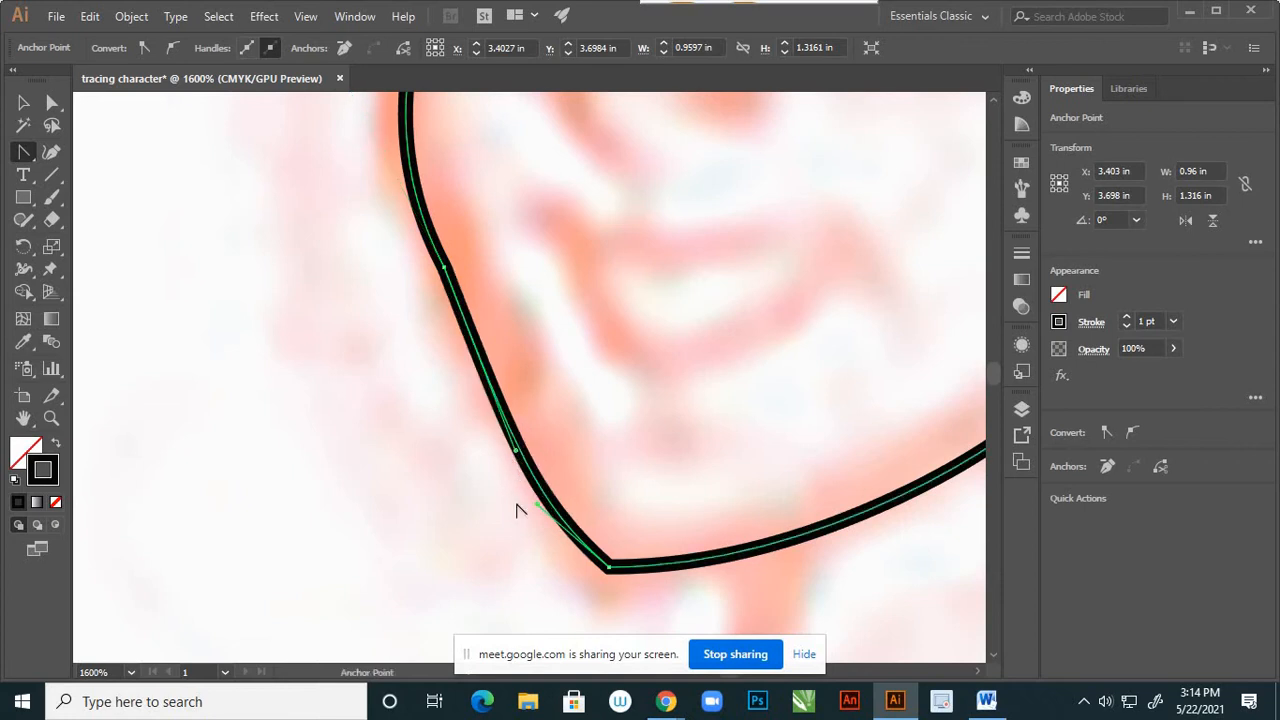
left_click_drag(537, 510, 543, 495)
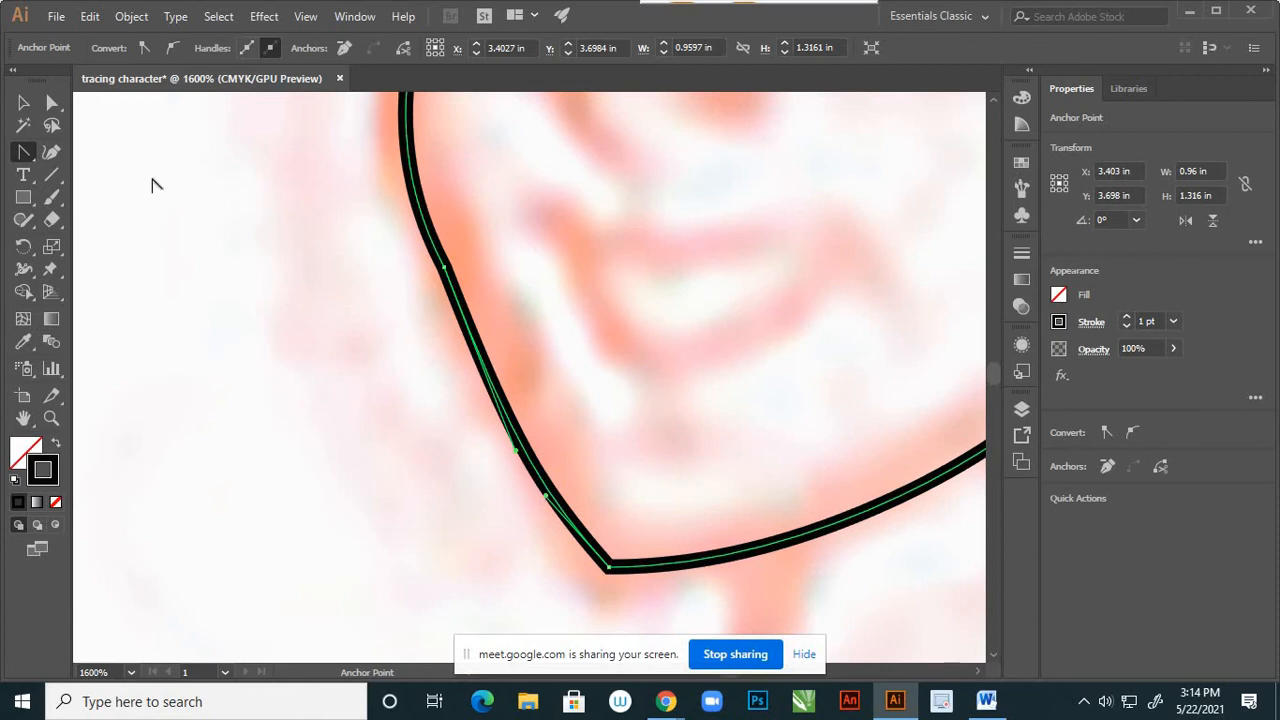
Pull the cheek-to-chin segment slightly inward with the Direct Selection tool so it runs nearly straight, and deselect the face outline.
left_click(52, 102)
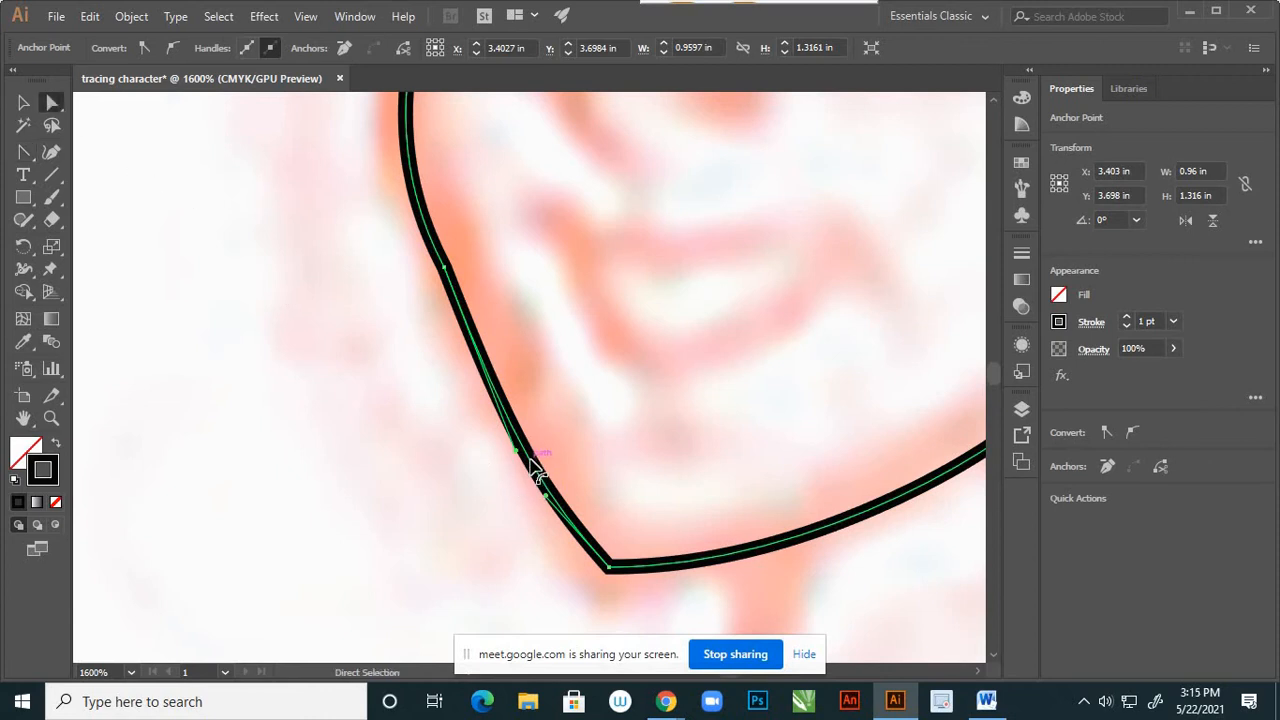
left_click_drag(531, 460, 544, 457)
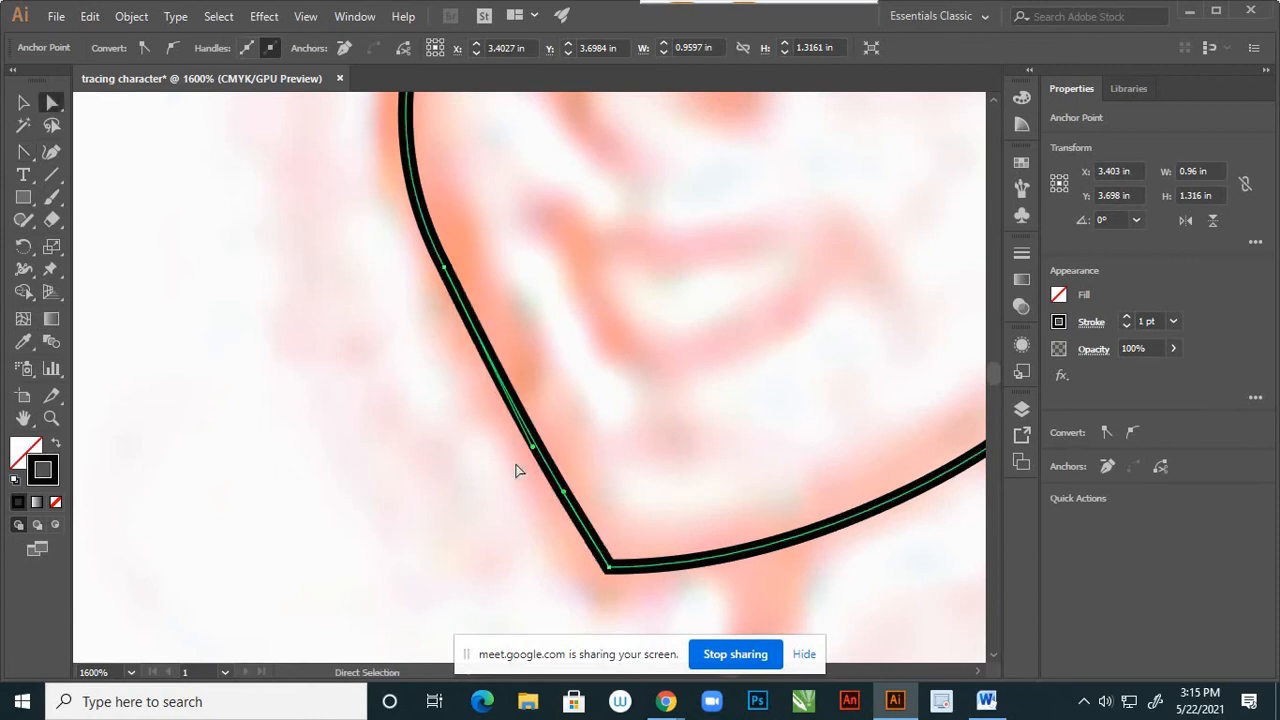
left_click(445, 508)
scroll(445, 508, "down", 4, "alt")
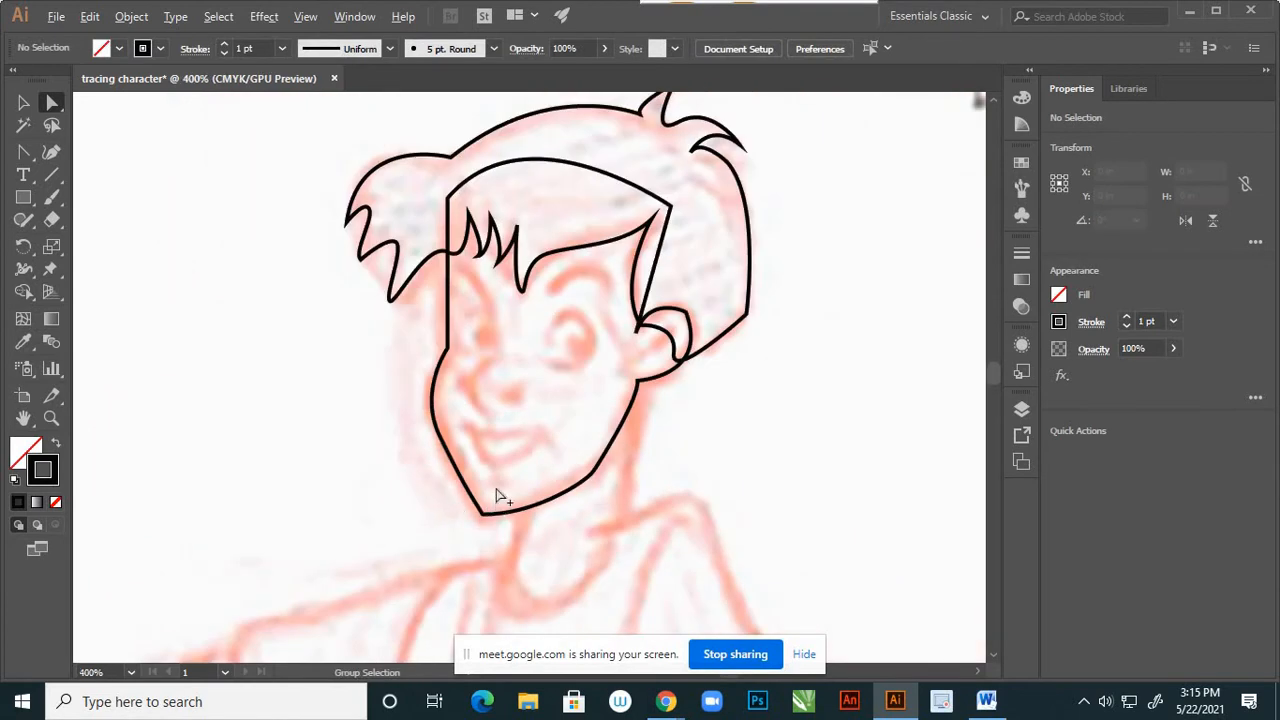
Move the lower cheek anchor slightly outward and adjust its lower handle so the line to the chin bows softly along the sketch.
scroll(497, 490, "up", 3, "alt")
left_click_drag(492, 520, 381, 595)
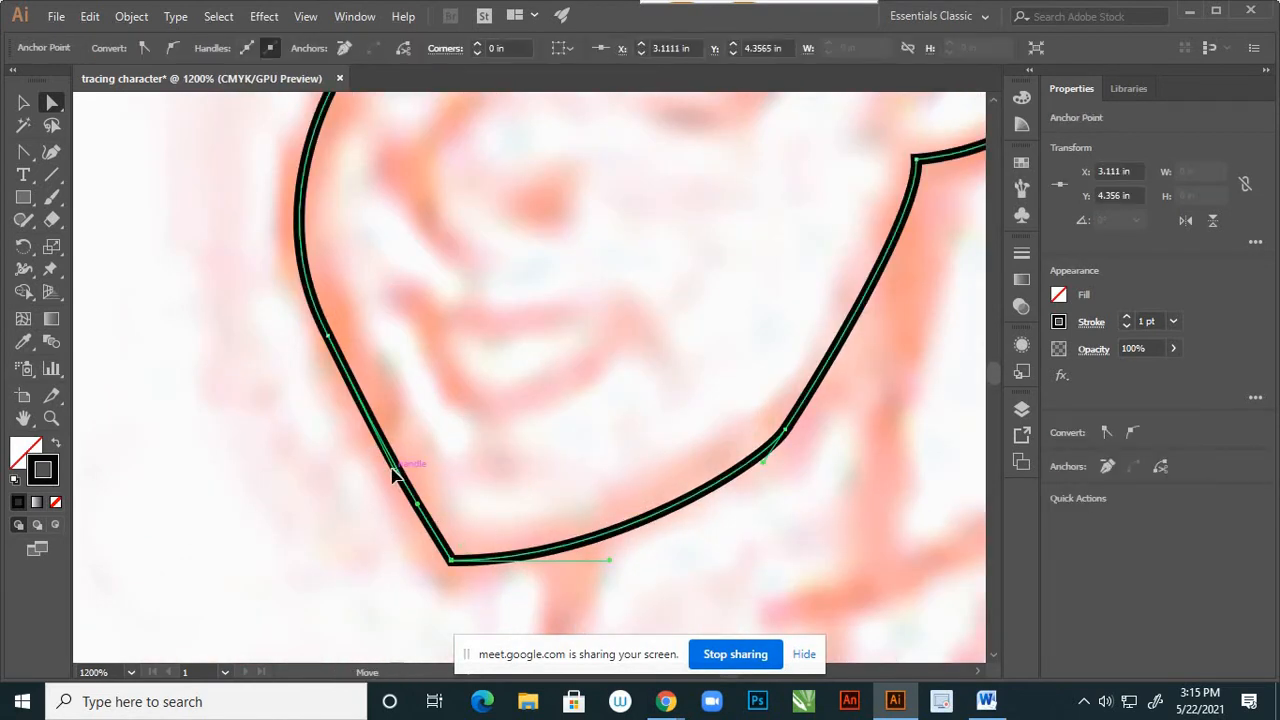
left_click_drag(394, 469, 388, 467)
left_click(330, 338)
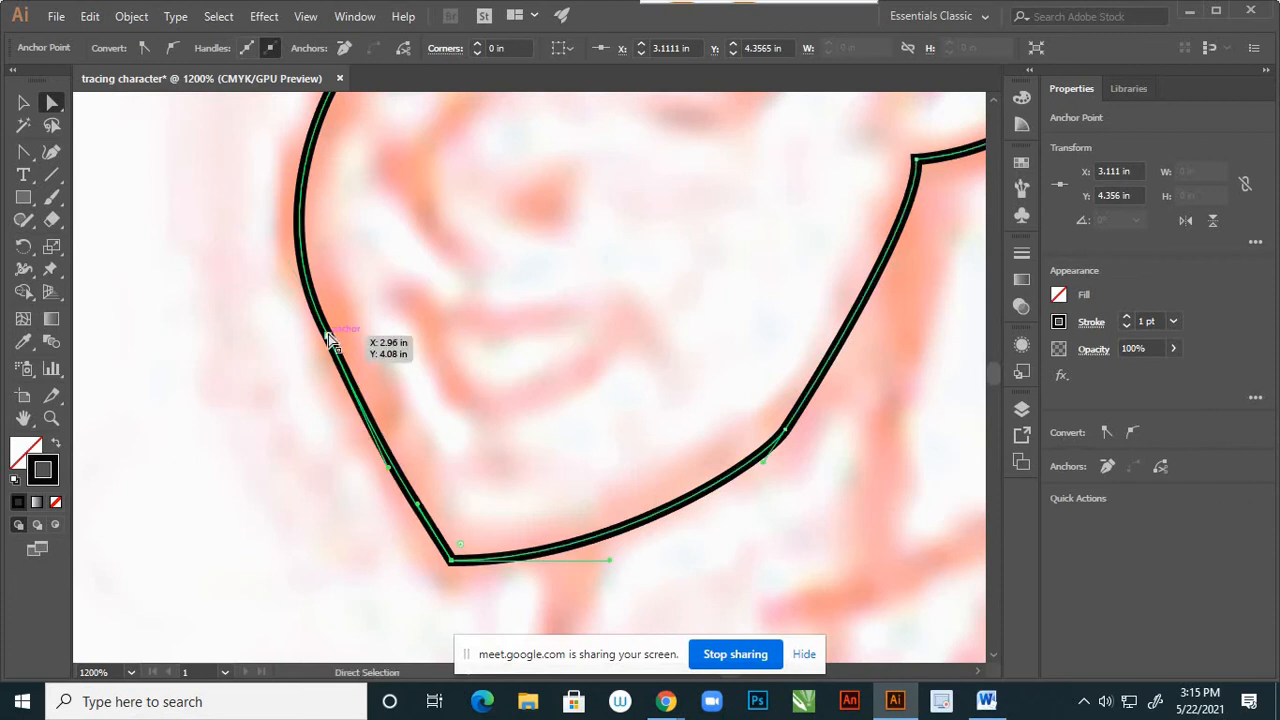
left_click_drag(325, 343, 319, 342)
left_click_drag(383, 479, 383, 489)
left_click(350, 500)
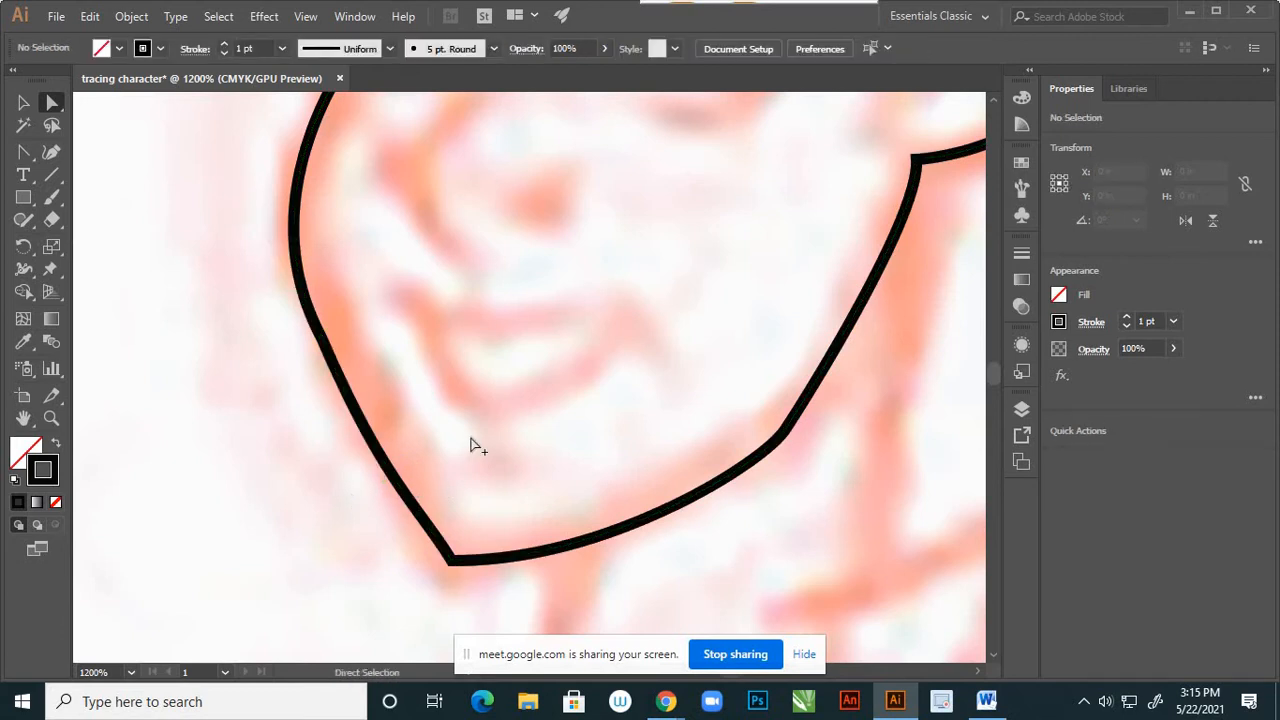
Remove the lower cheek anchor from the face outline with the Delete Anchor Point tool.
scroll(486, 434, "down", 7)
scroll(463, 455, "up", 2)
scroll(460, 452, "up", 3)
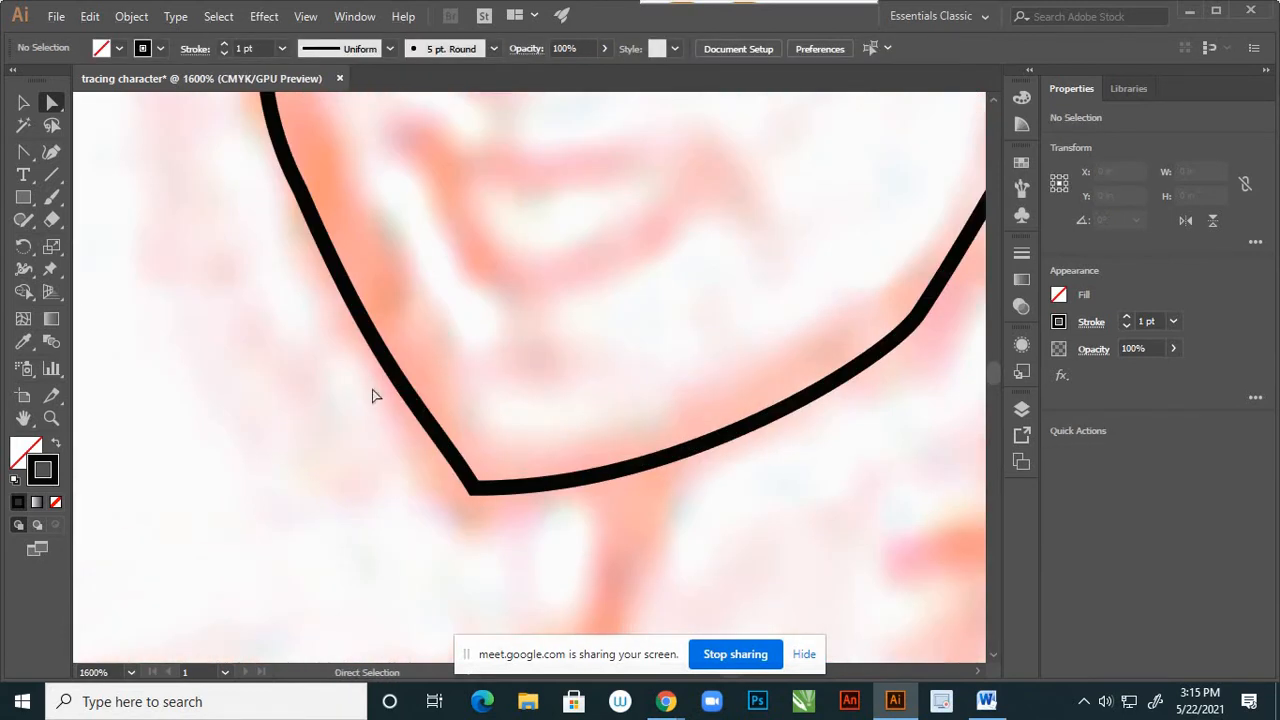
left_click(537, 490)
scroll(486, 337, "down", 4)
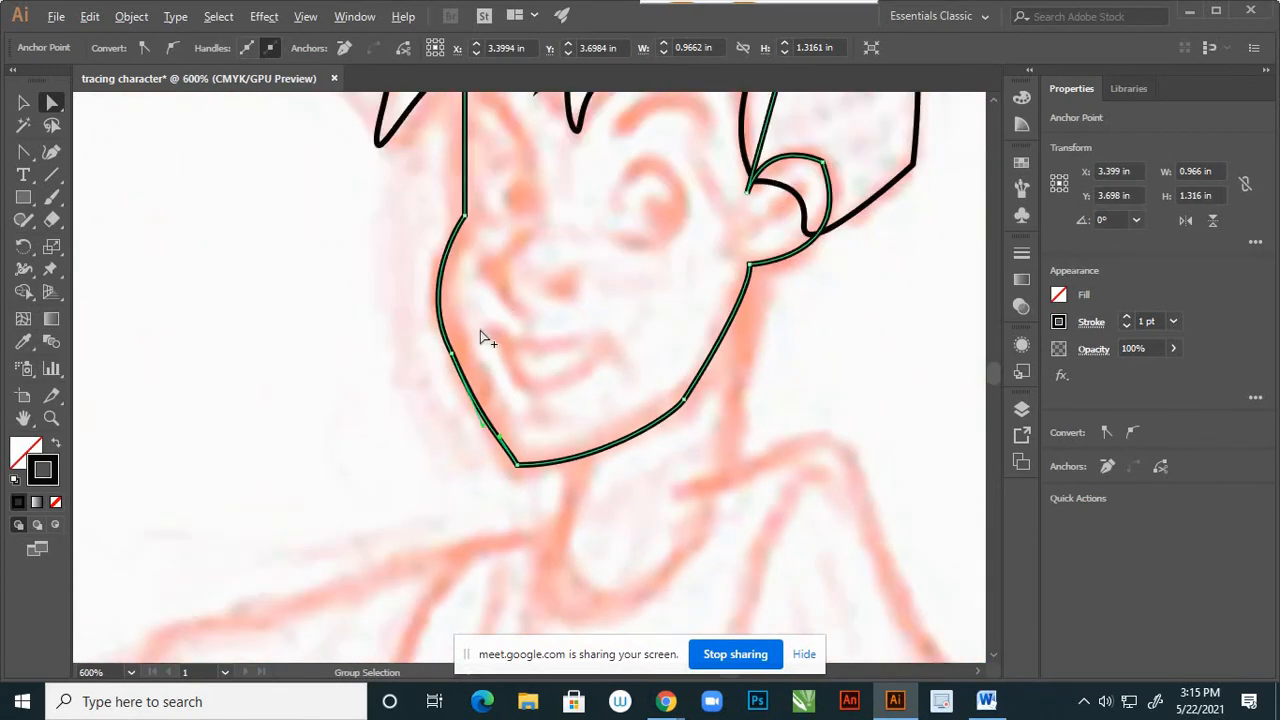
scroll(474, 346, "up", 3)
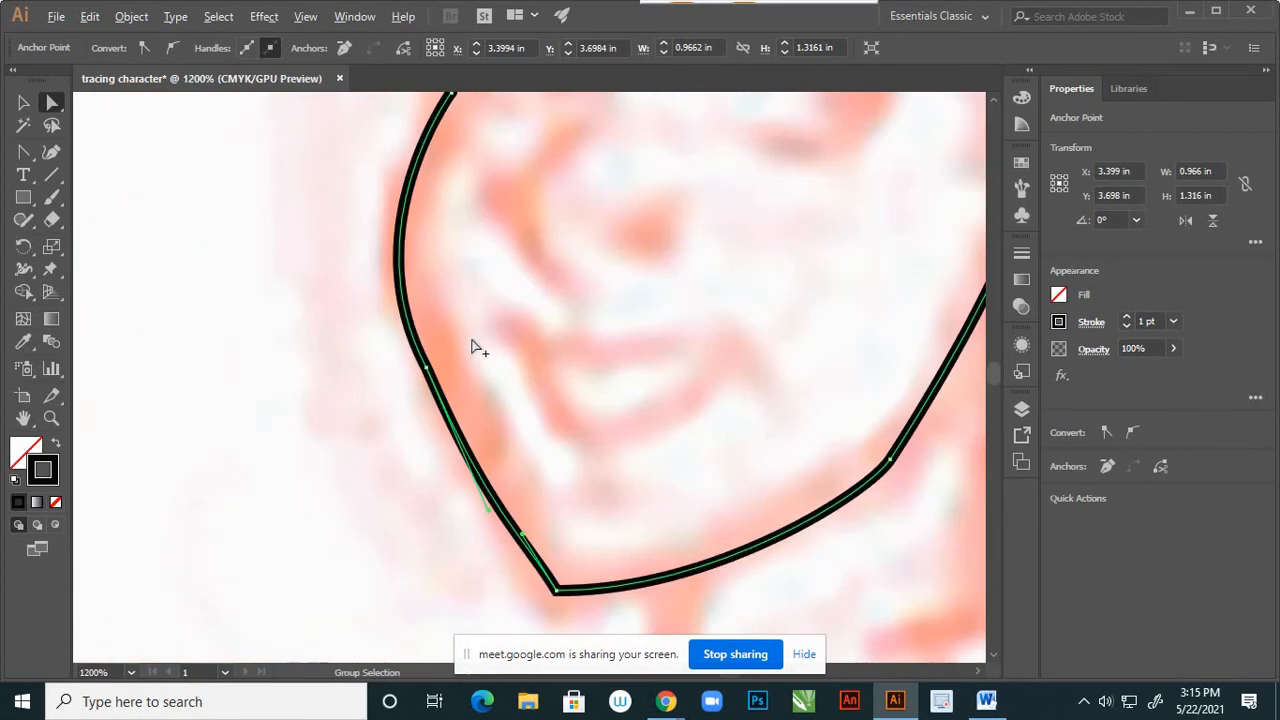
left_click(426, 370)
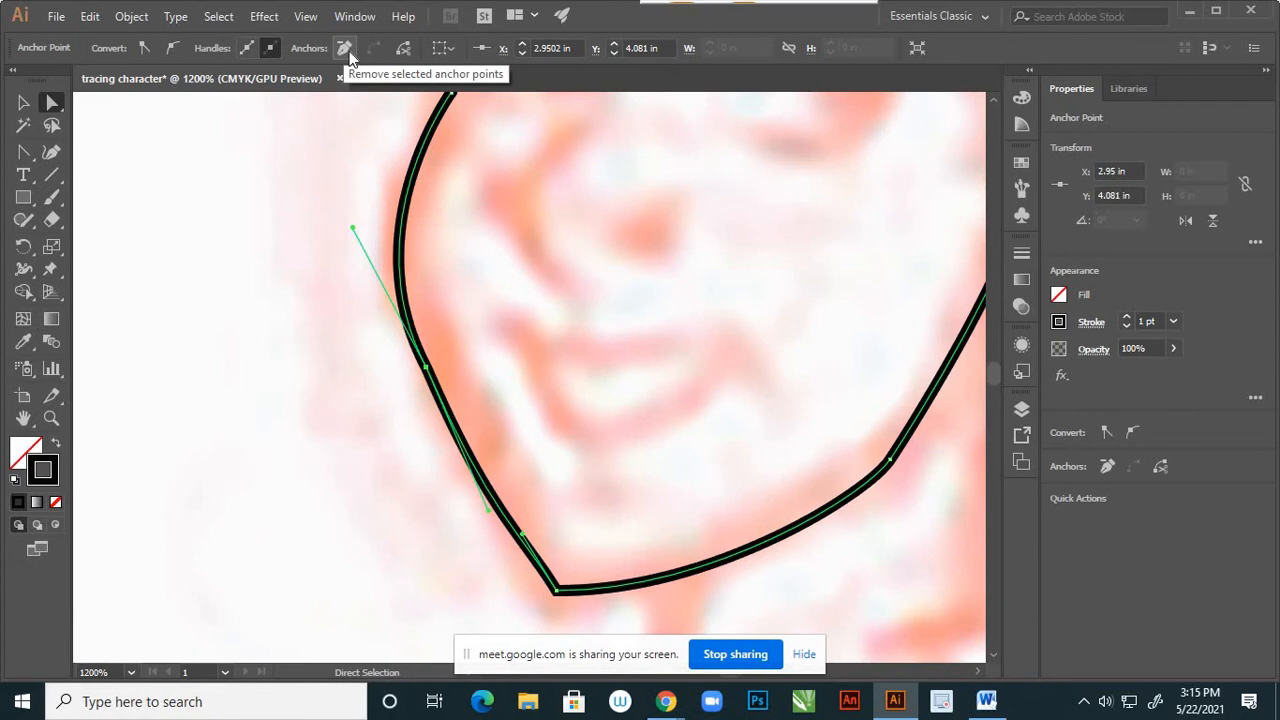
left_click(24, 153)
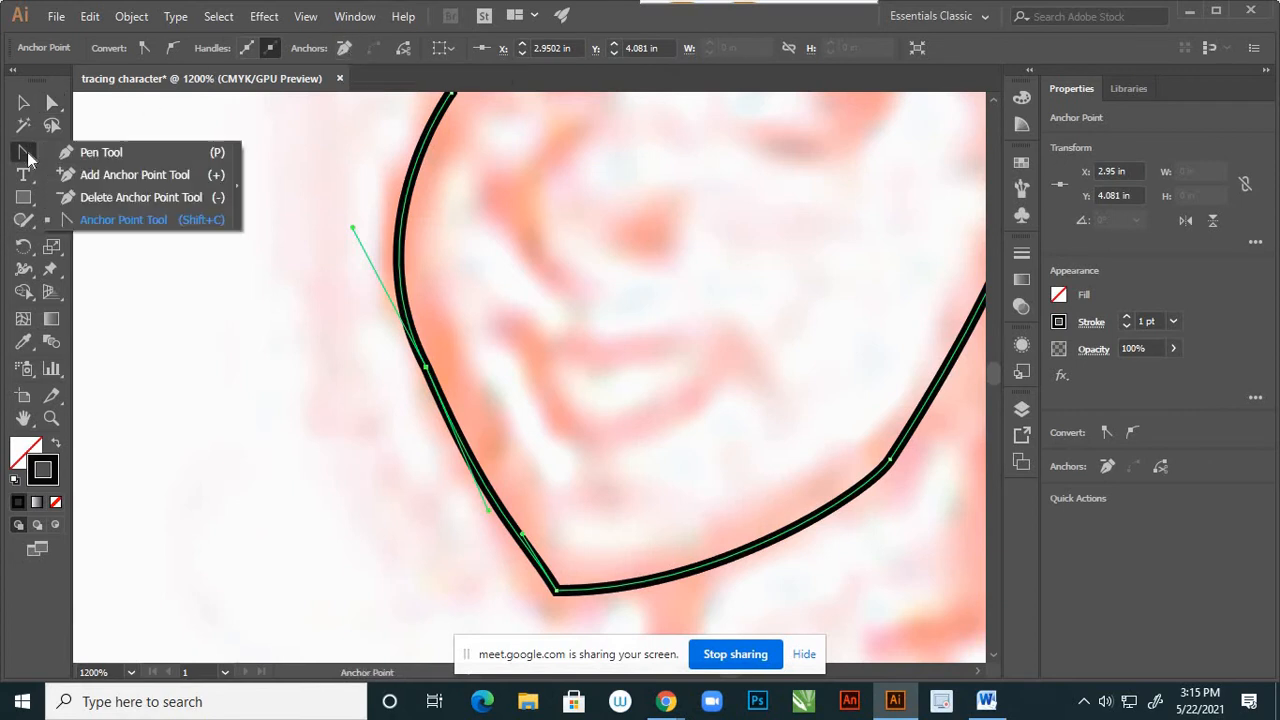
left_click(88, 196)
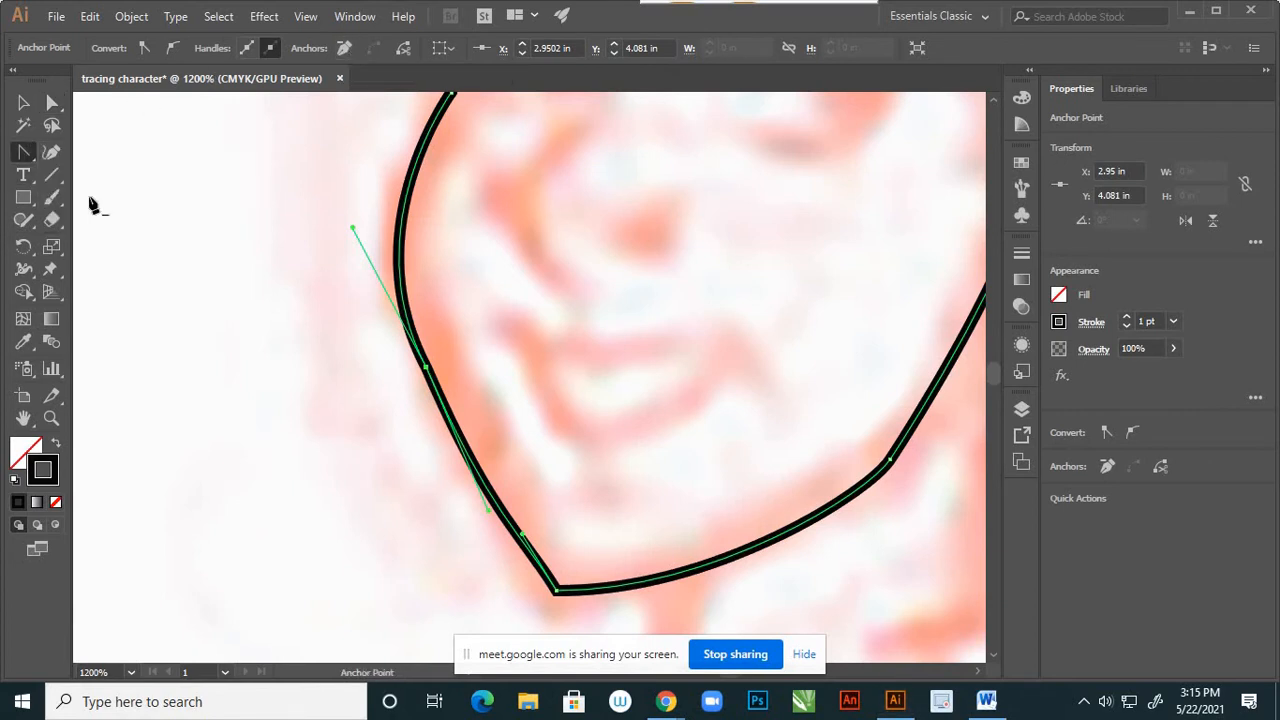
left_click(428, 374)
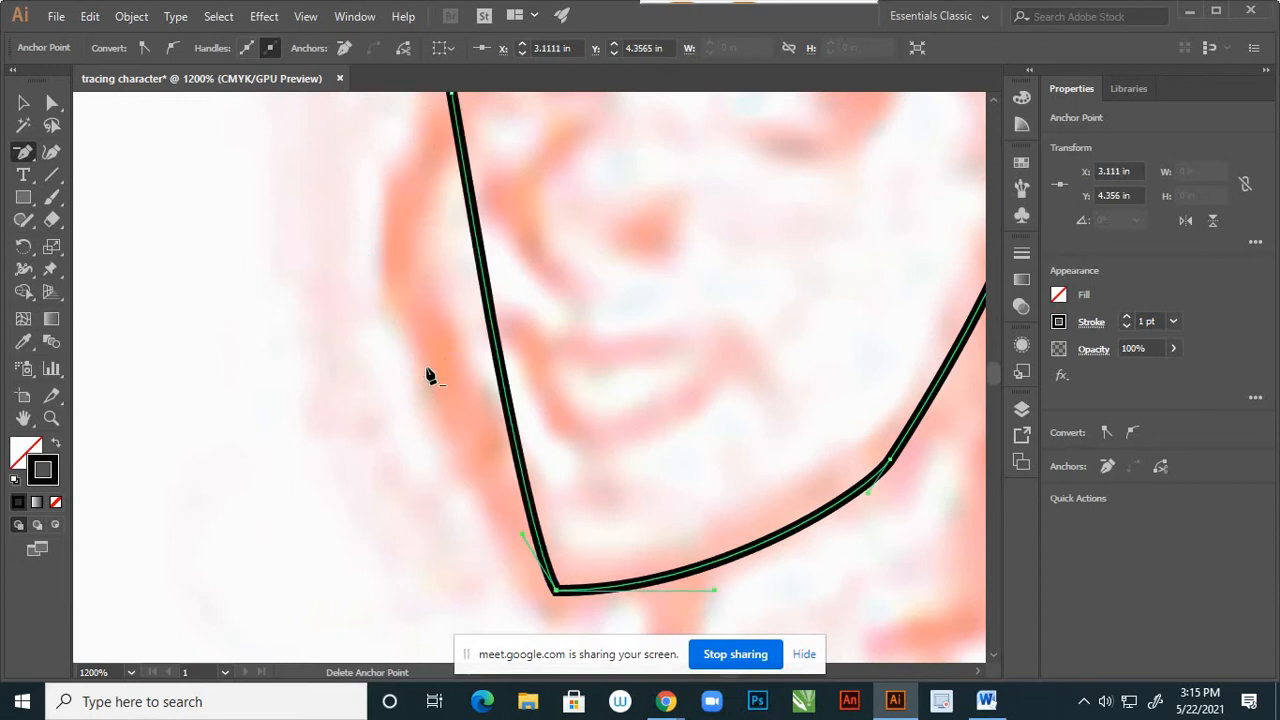
Pull the chin anchor's cheek-side handle up and outward with the Direct Selection tool so one curve follows the sketched cheek.
scroll(478, 415, "down", 3)
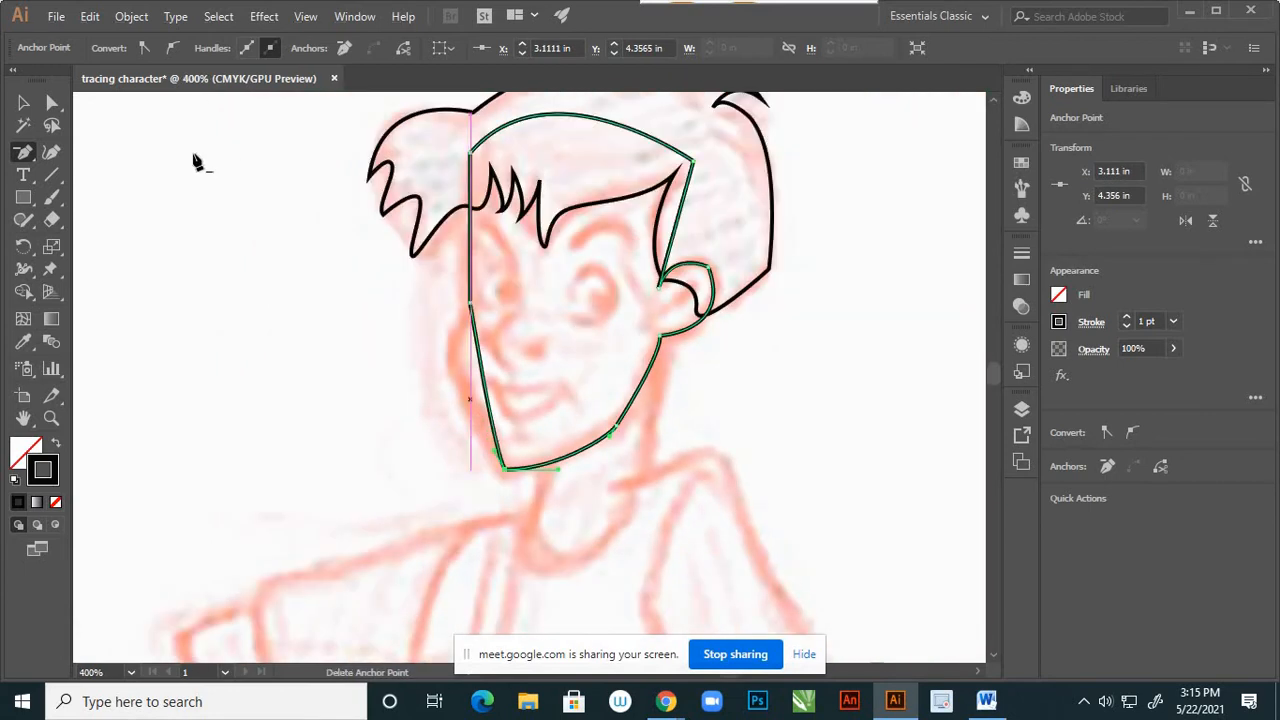
left_click(52, 102)
scroll(540, 388, "up", 1)
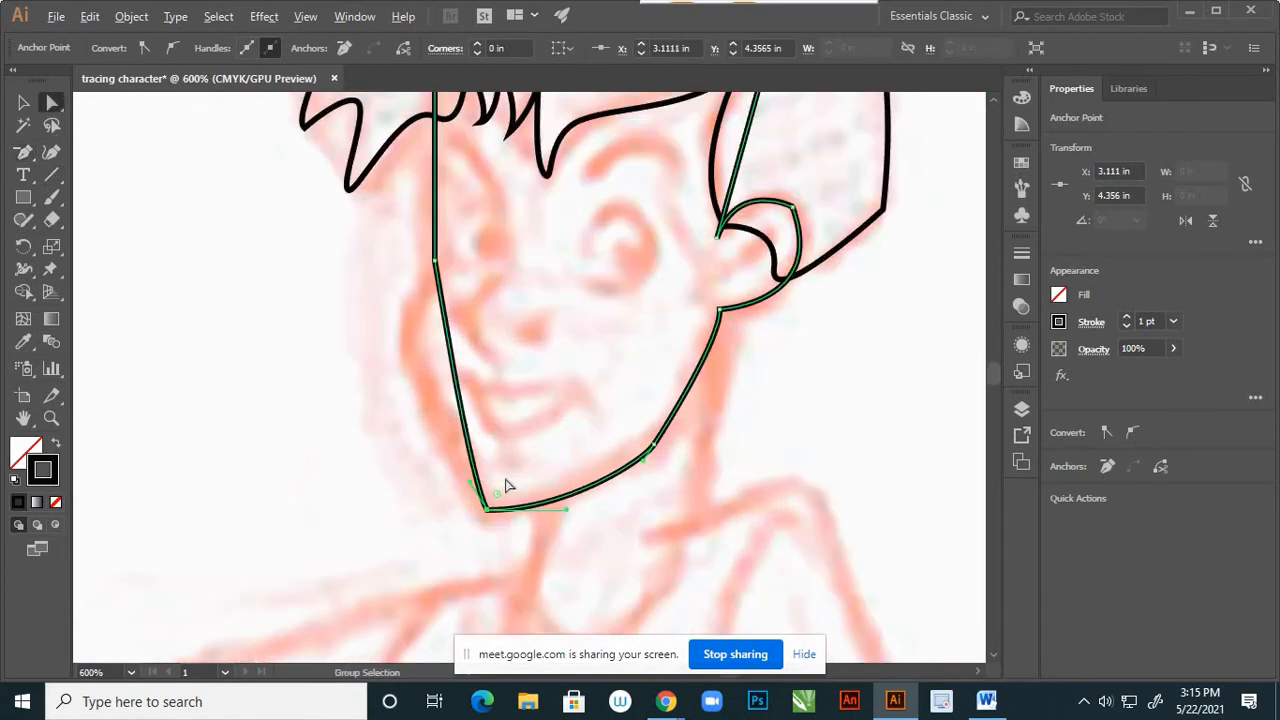
left_click_drag(467, 483, 350, 368)
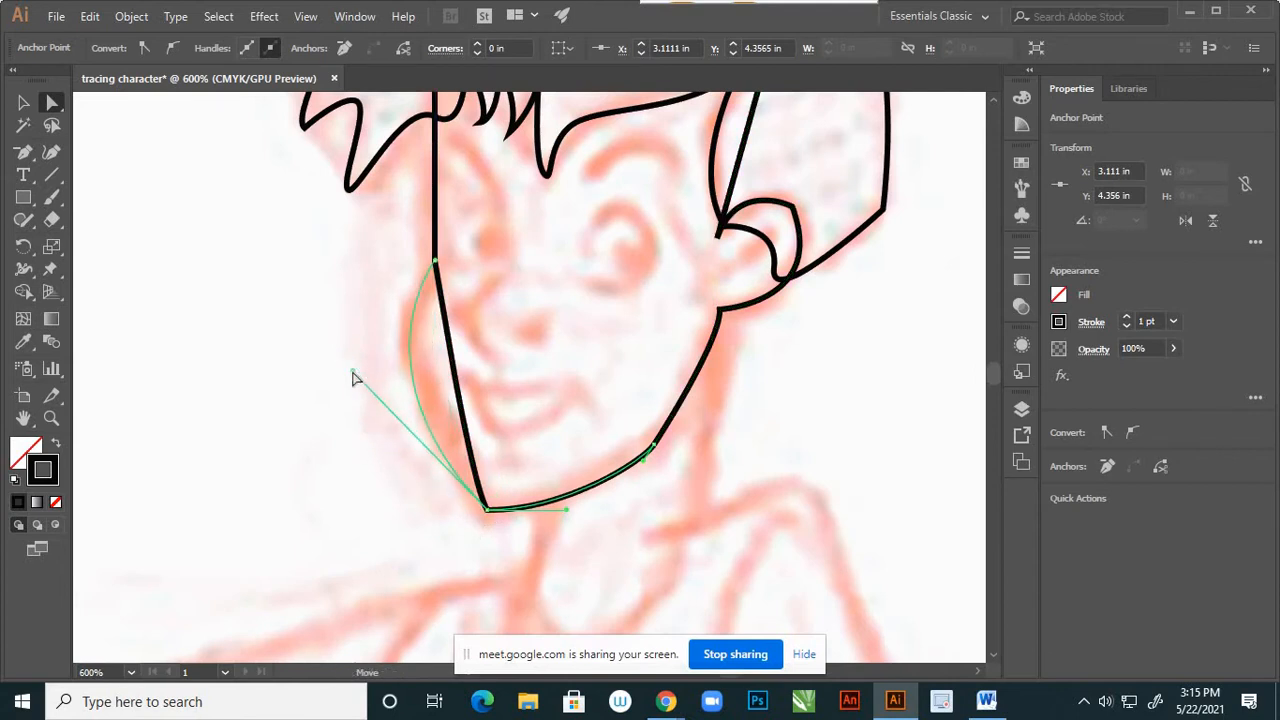
scroll(485, 432, "down", 2)
scroll(497, 415, "up", 1)
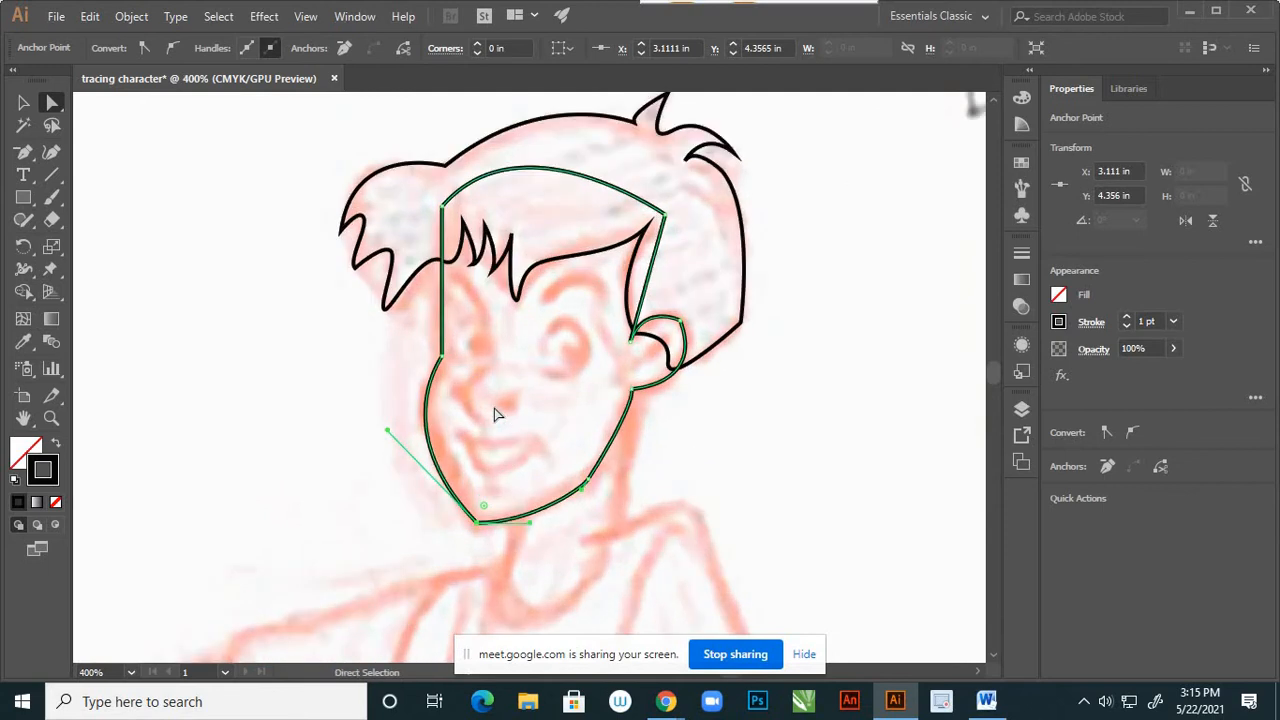
Undo the chin handle change and the removal of the lower cheek anchor.
key("ctrl")
key("ctrl")
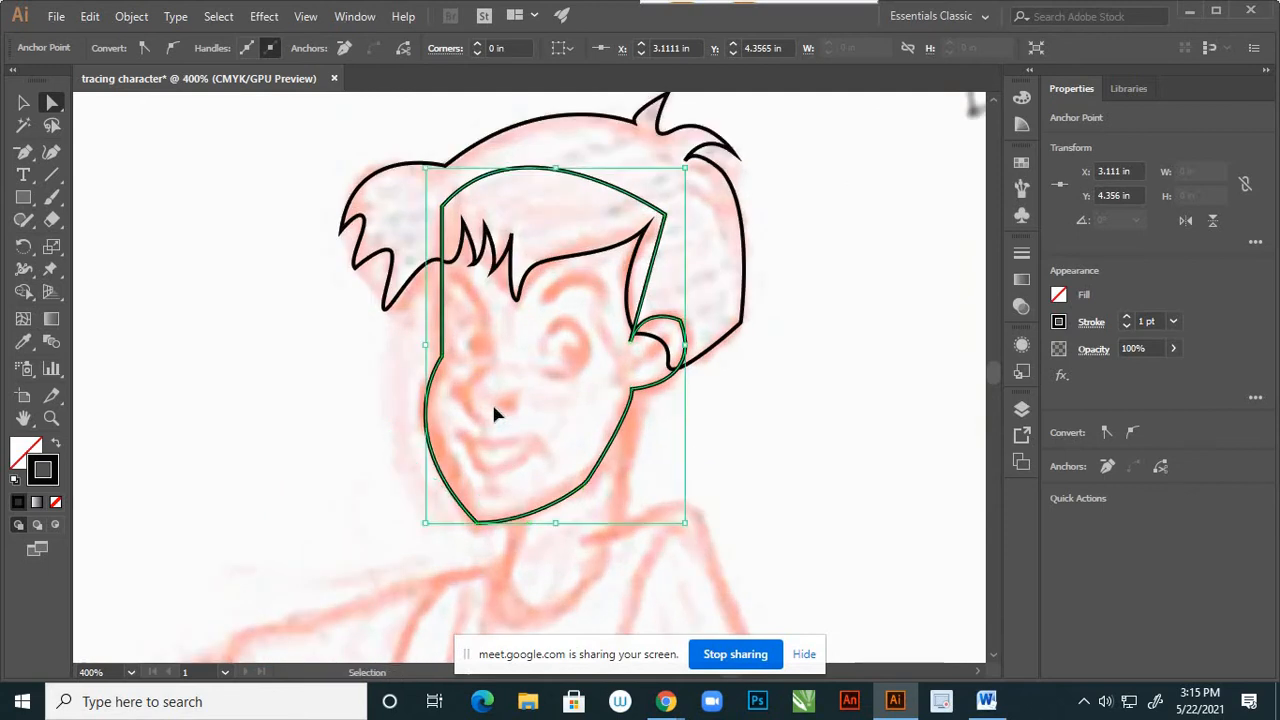
key("ctrl+z")
key("ctrl+z")
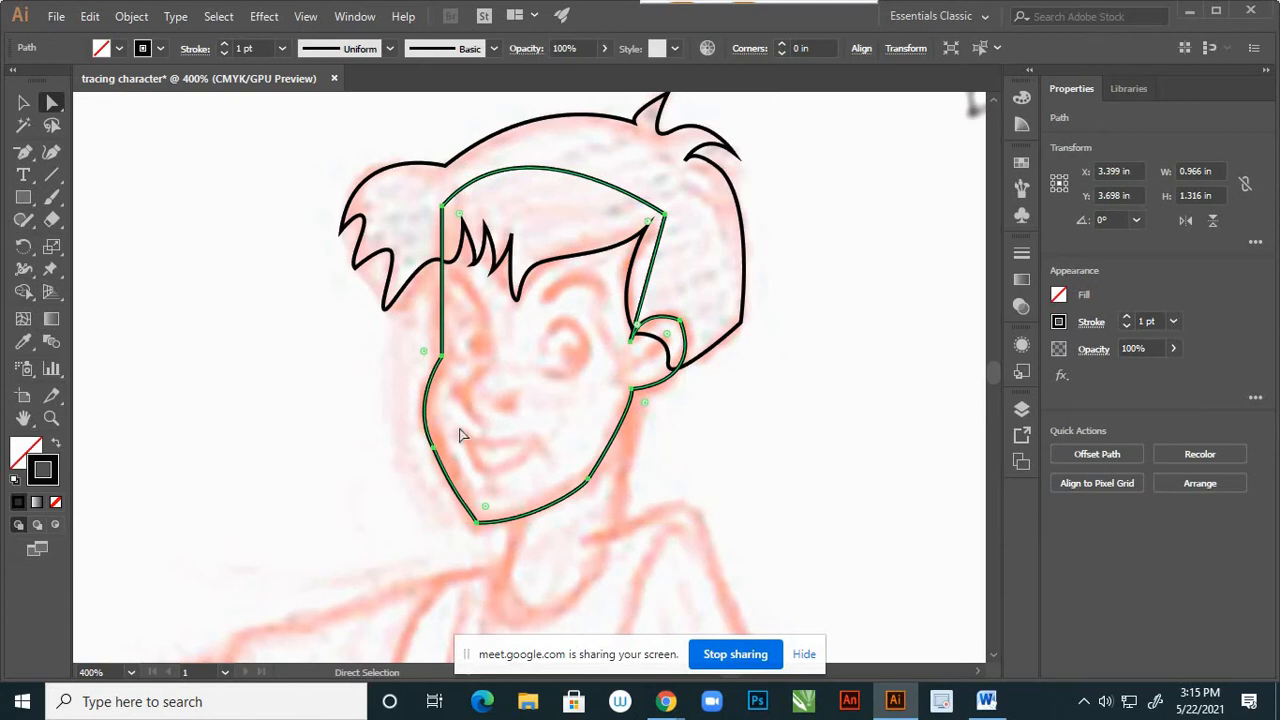
Select the lower cheek anchor and move it slightly outward and down from the face.
scroll(407, 463, "left", 2)
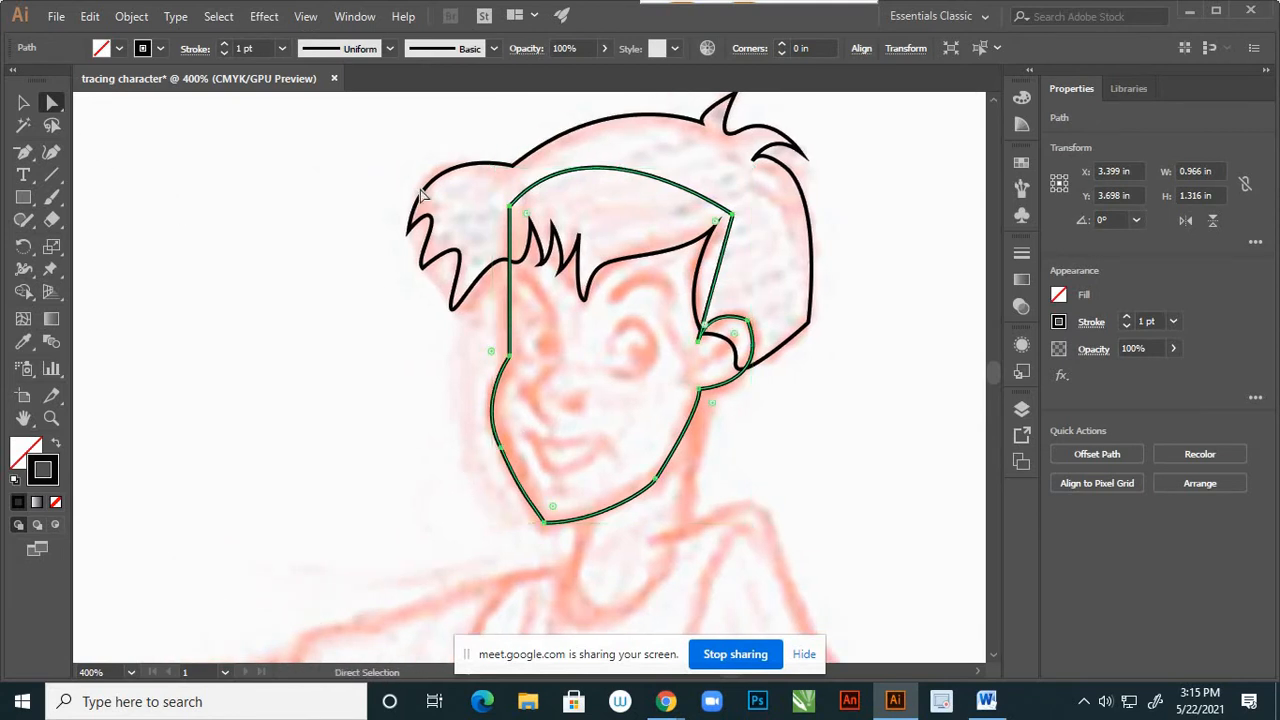
scroll(517, 497, "up", 2)
left_click(492, 408)
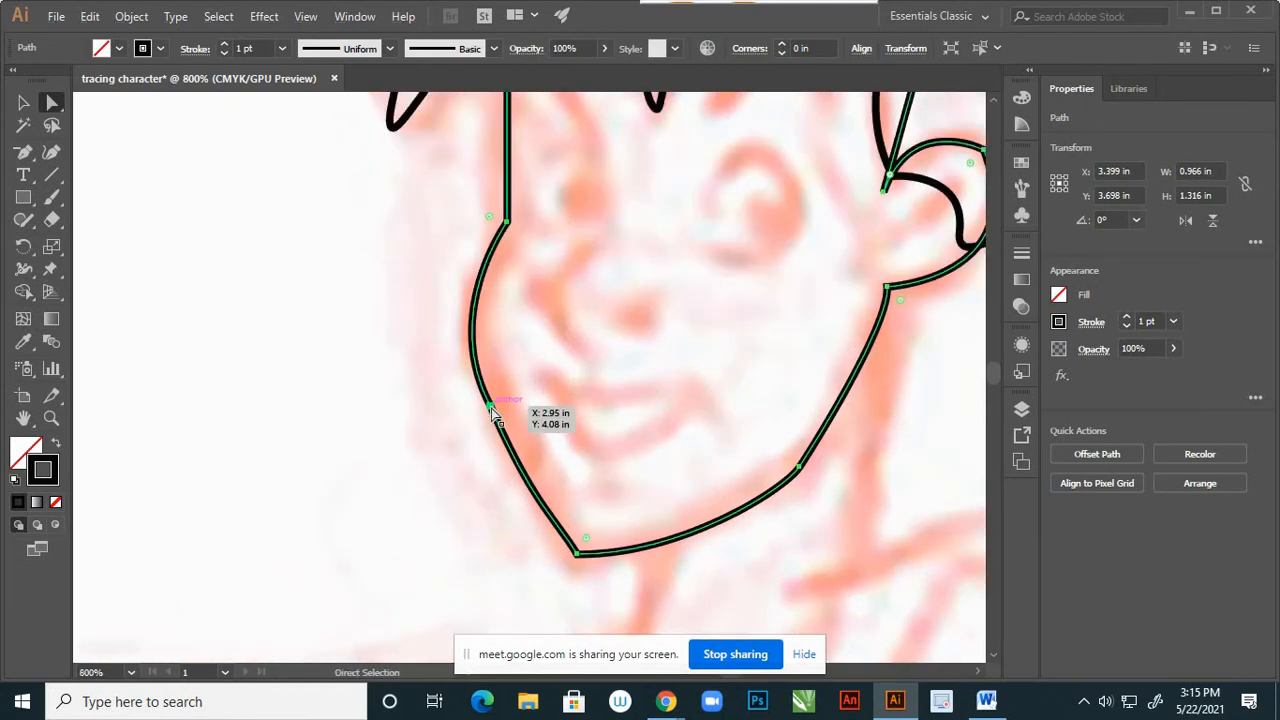
scroll(497, 408, "up", 2)
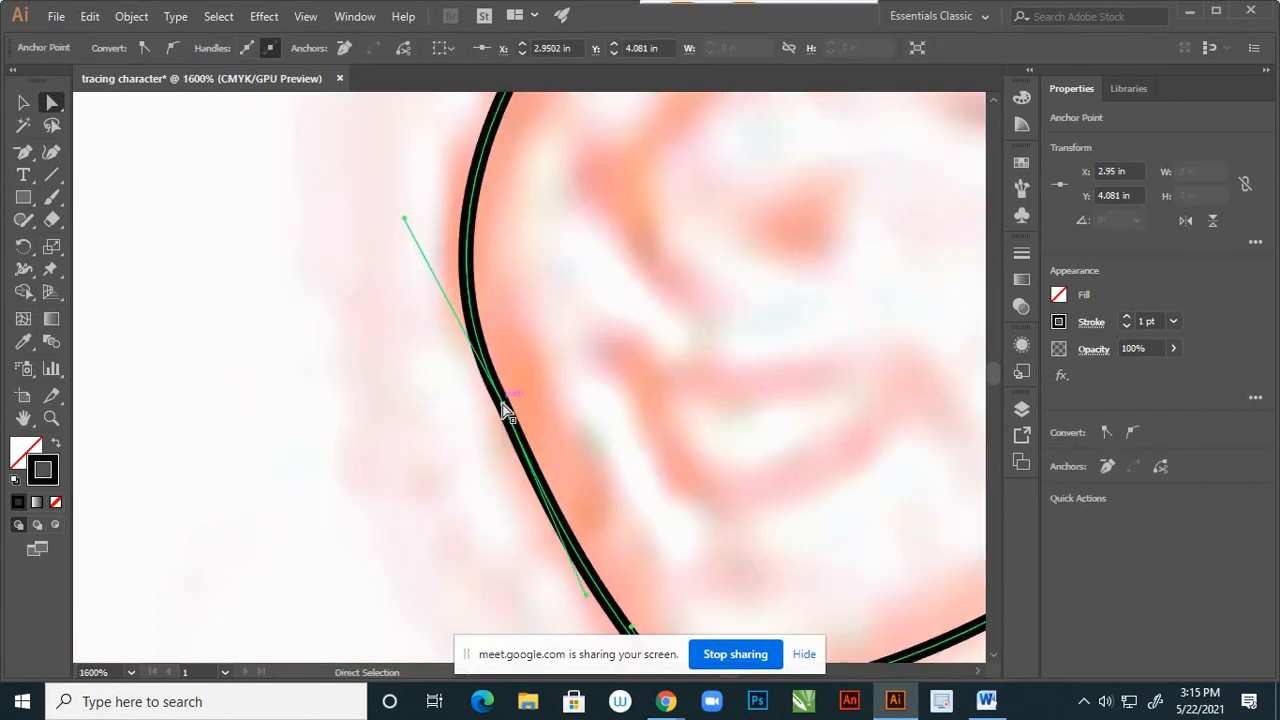
left_click_drag(497, 408, 485, 414)
scroll(465, 324, "down", 2)
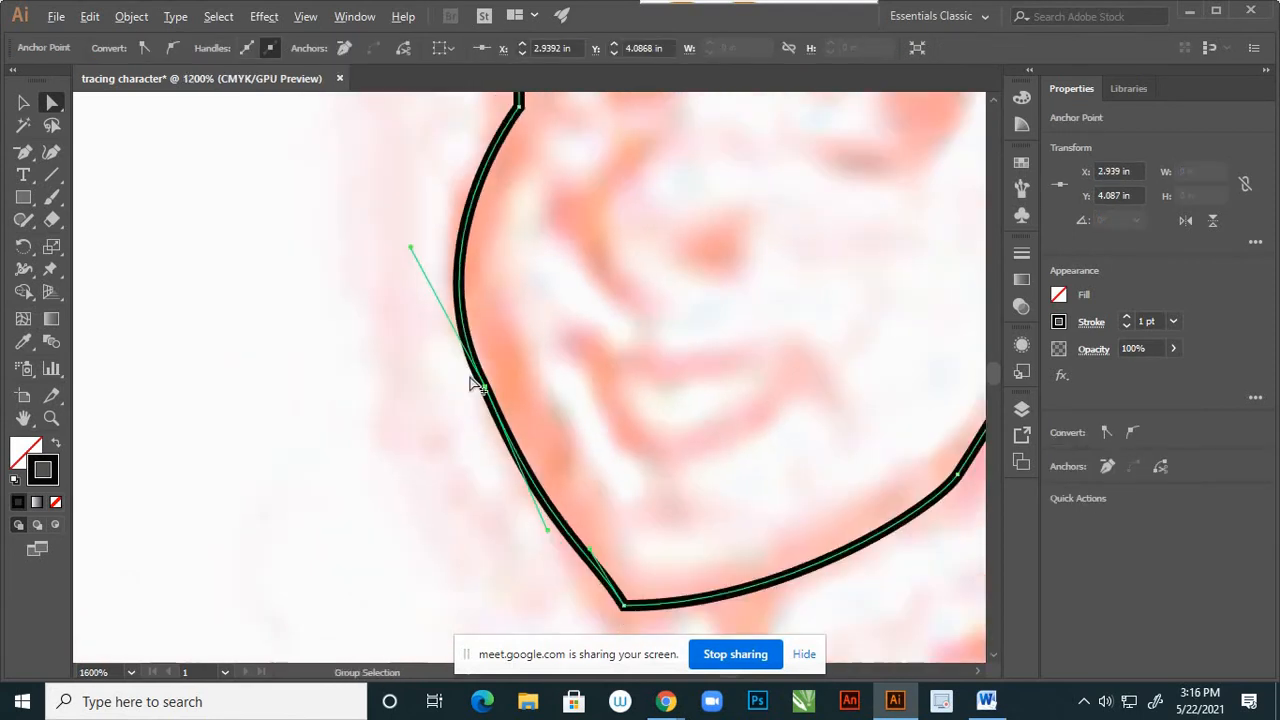
Adjust the lower cheek anchor's lower handle and the chin's cheek-side handle to straighten the line between them, and deselect the outline.
scroll(527, 470, "up", 2)
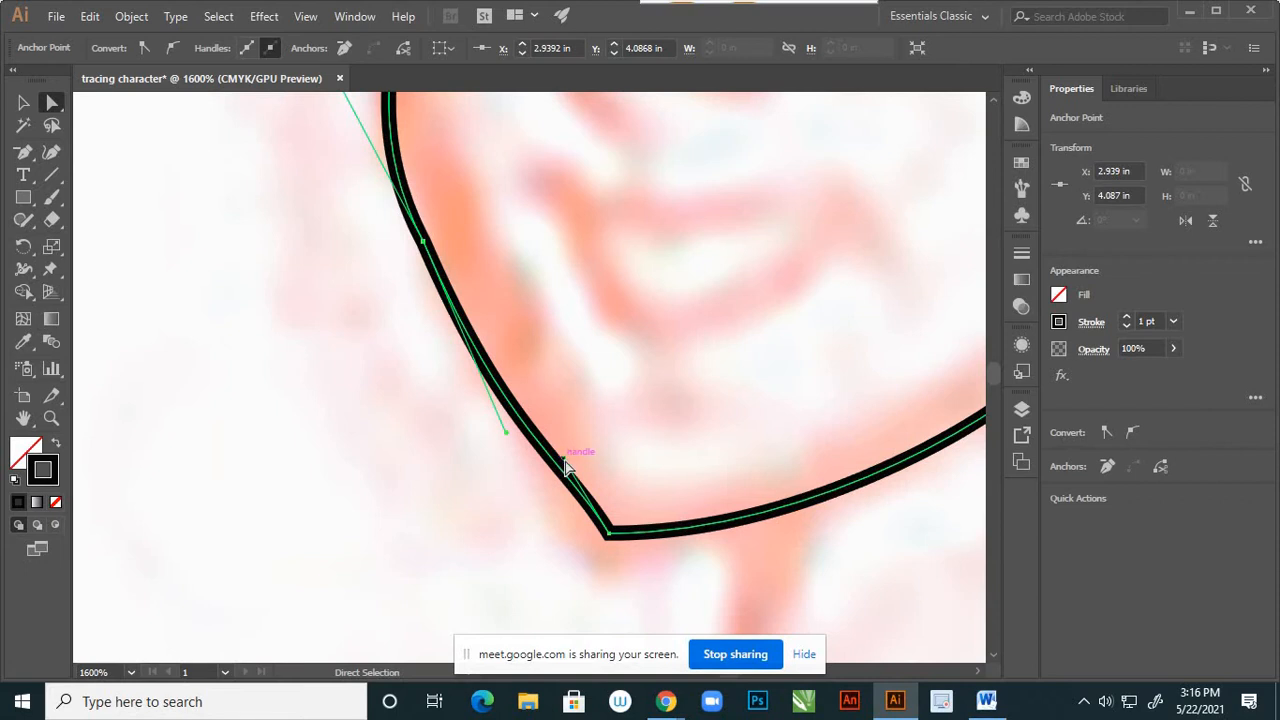
left_click_drag(564, 456, 504, 391)
left_click_drag(577, 440, 556, 452)
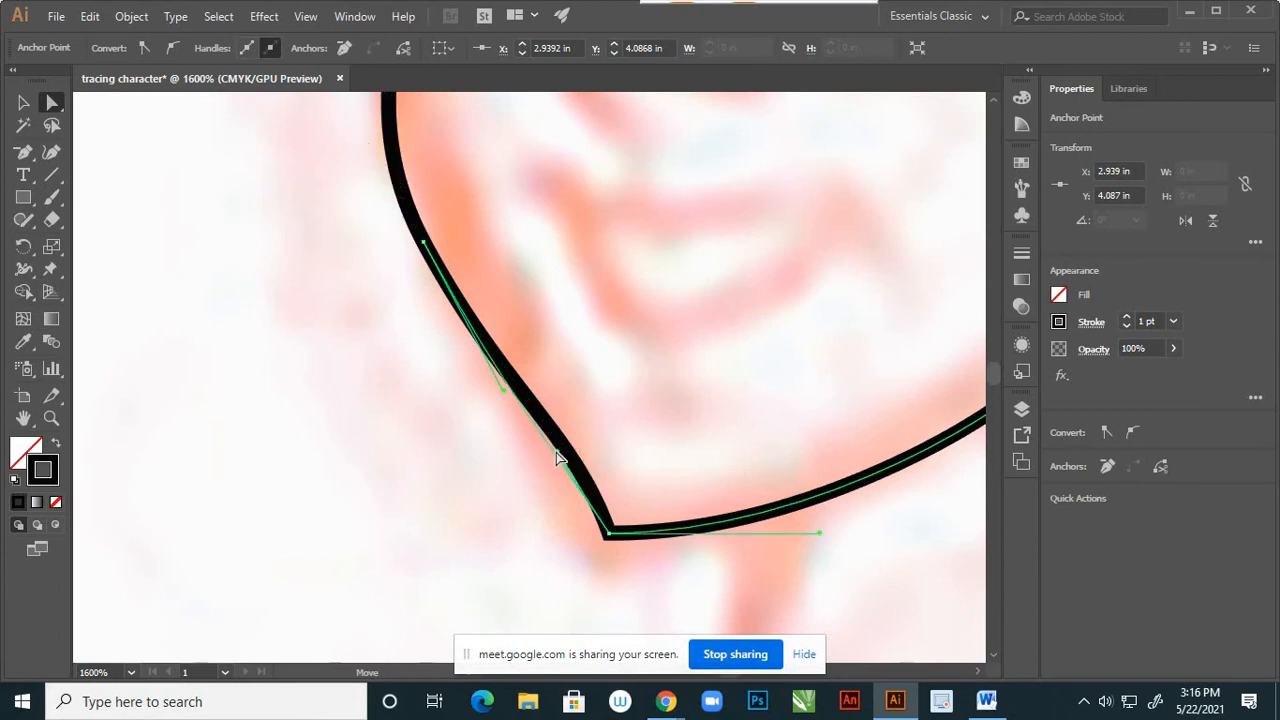
left_click(436, 463)
scroll(436, 463, "down", 3)
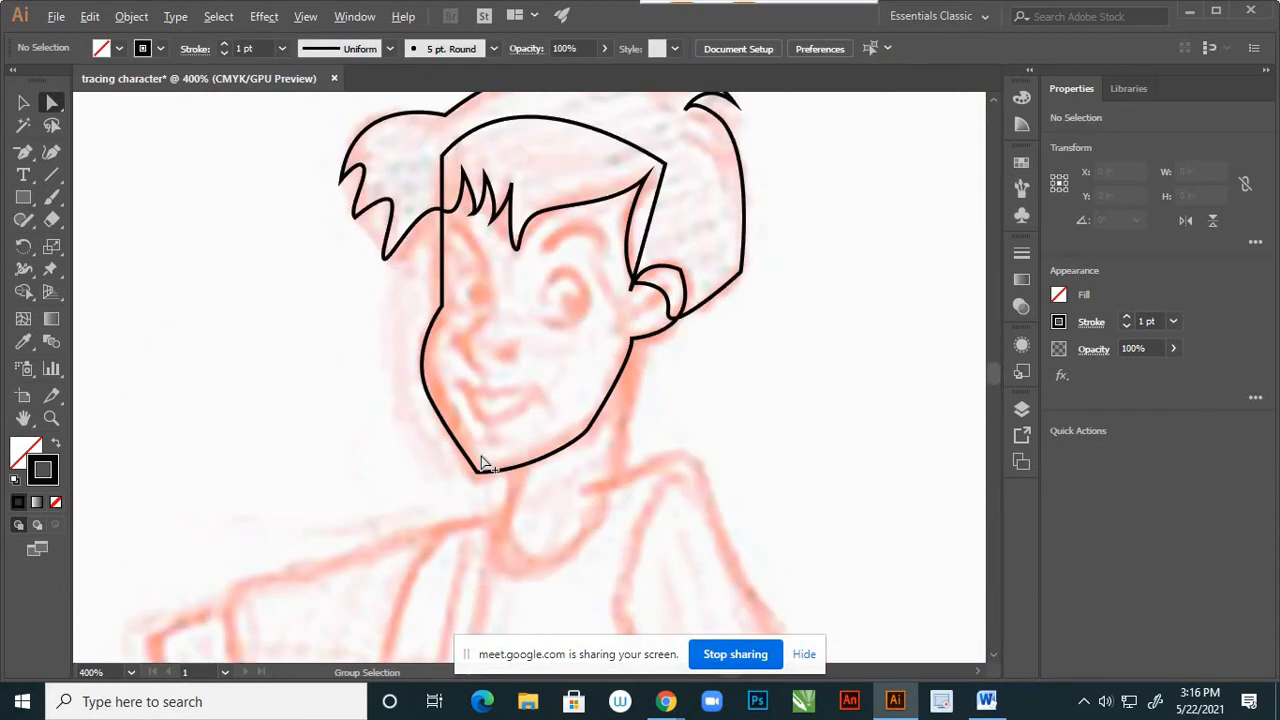
Select the jaw segment below the ear and lengthen its ear-side handle downward so the jaw curves more fully, and deselect it.
left_click(605, 394)
scroll(635, 395, "up", 3)
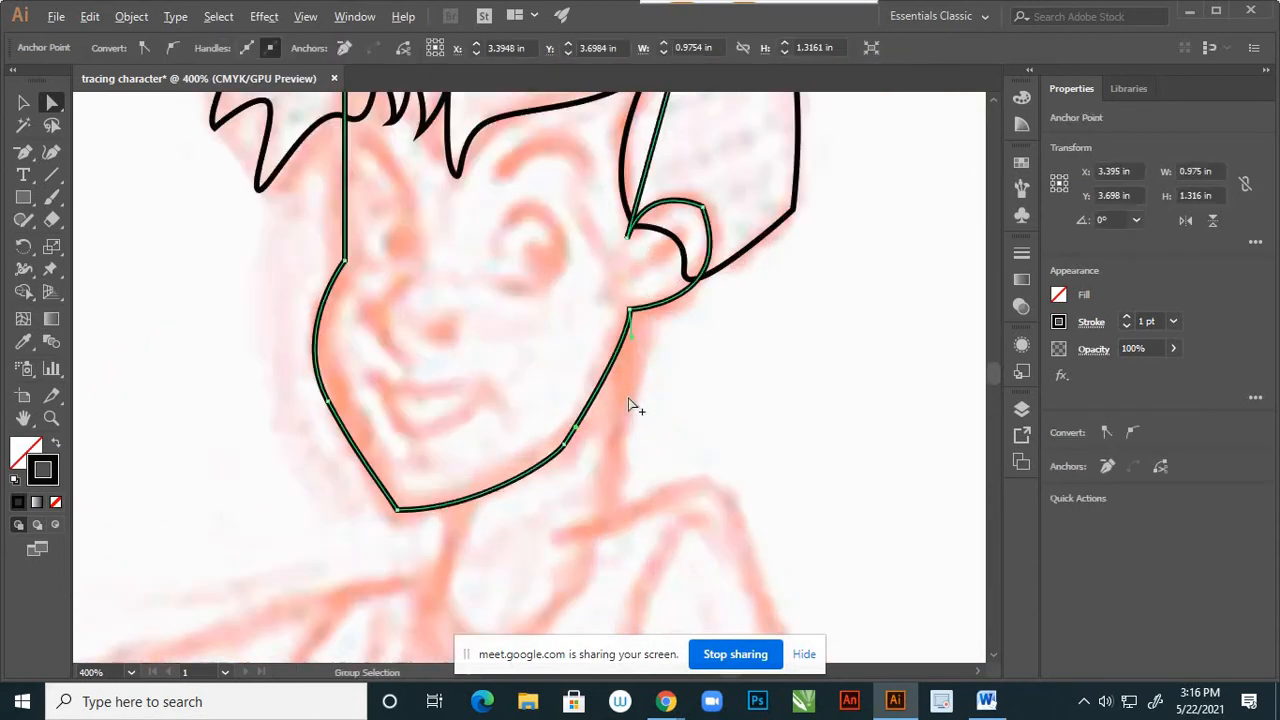
left_click_drag(628, 288, 613, 341)
left_click(569, 437)
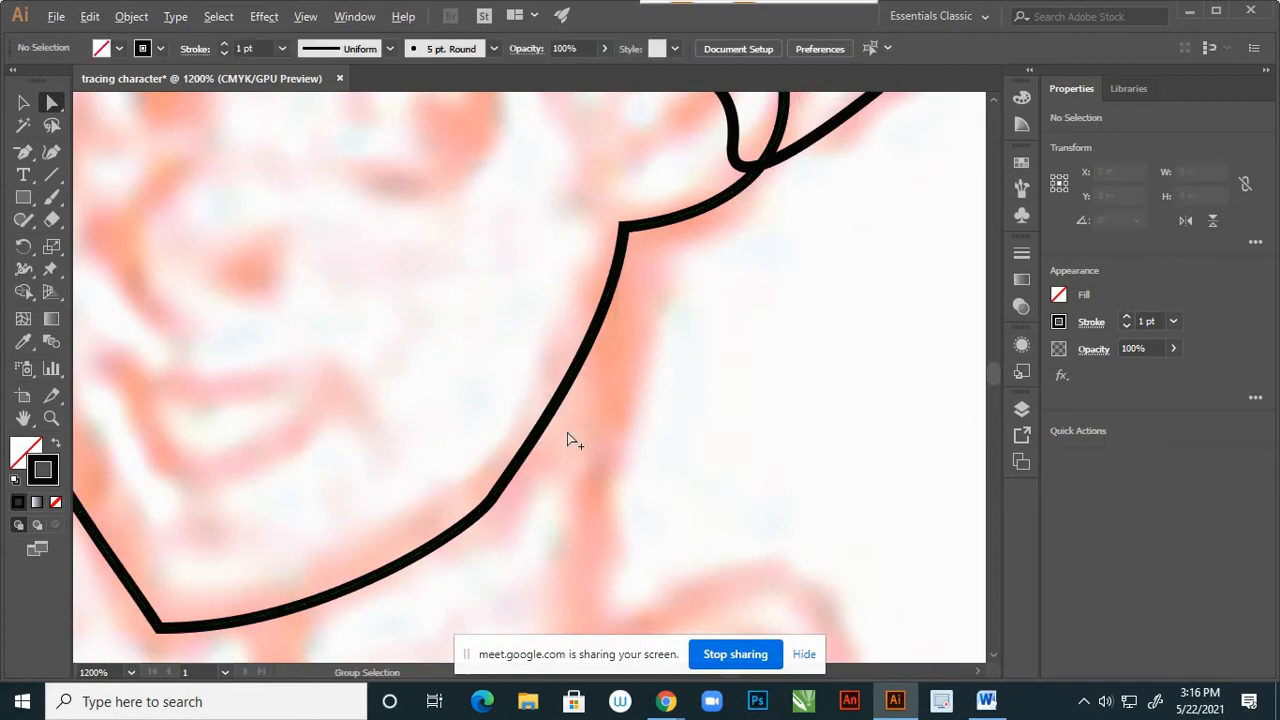
scroll(585, 447, "down", 3)
Refine the upper handle of the lower jaw anchor to smooth the bend toward the ear, and deselect the face outline.
left_click_drag(589, 437, 571, 432)
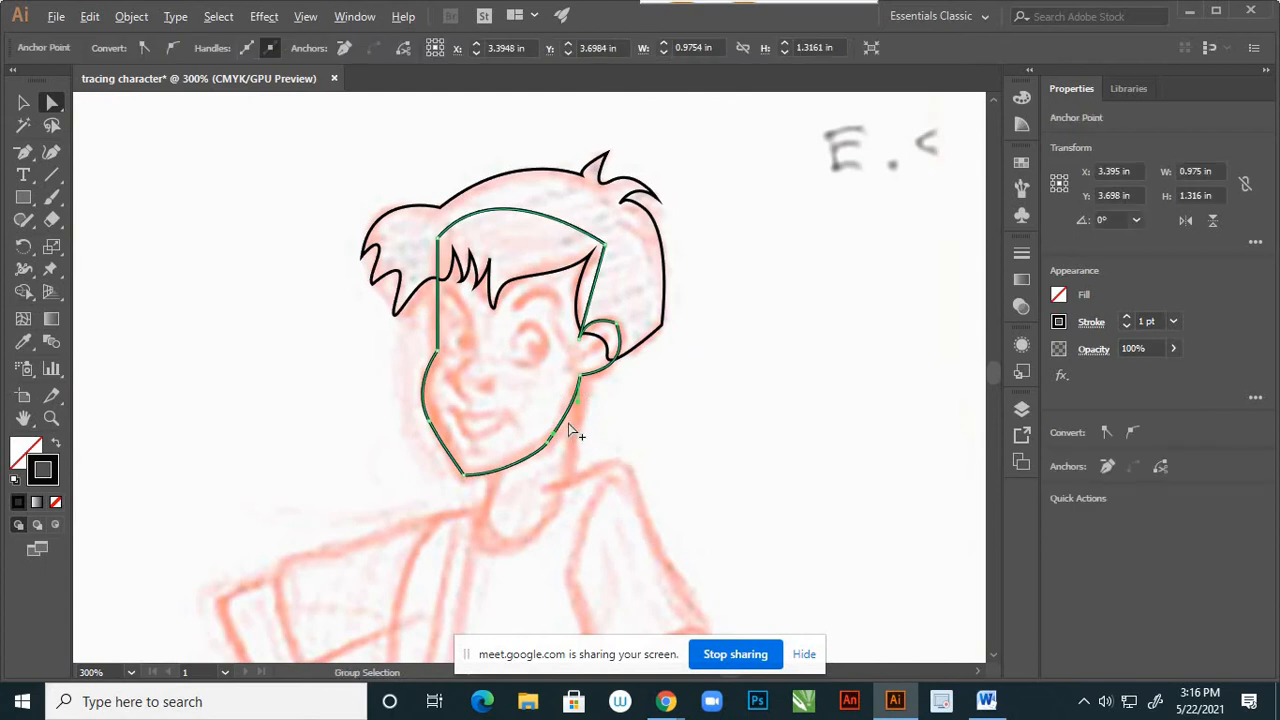
scroll(565, 445, "up", 5)
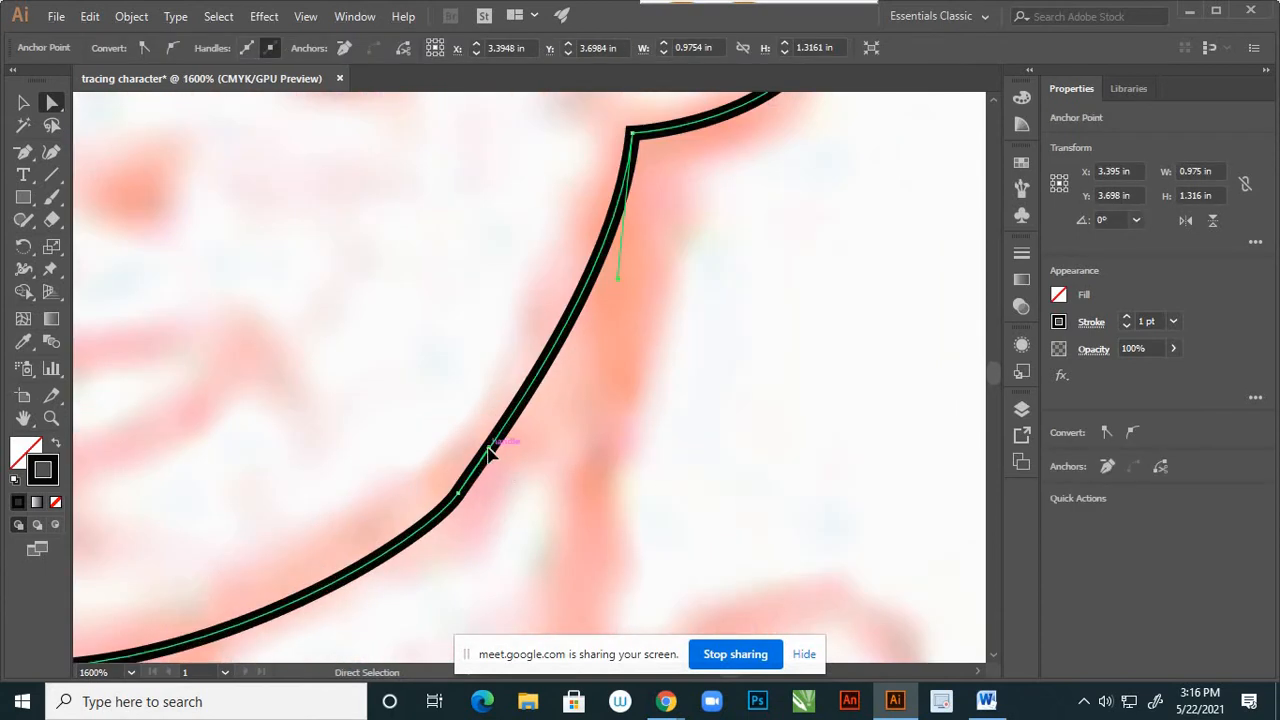
left_click(457, 494)
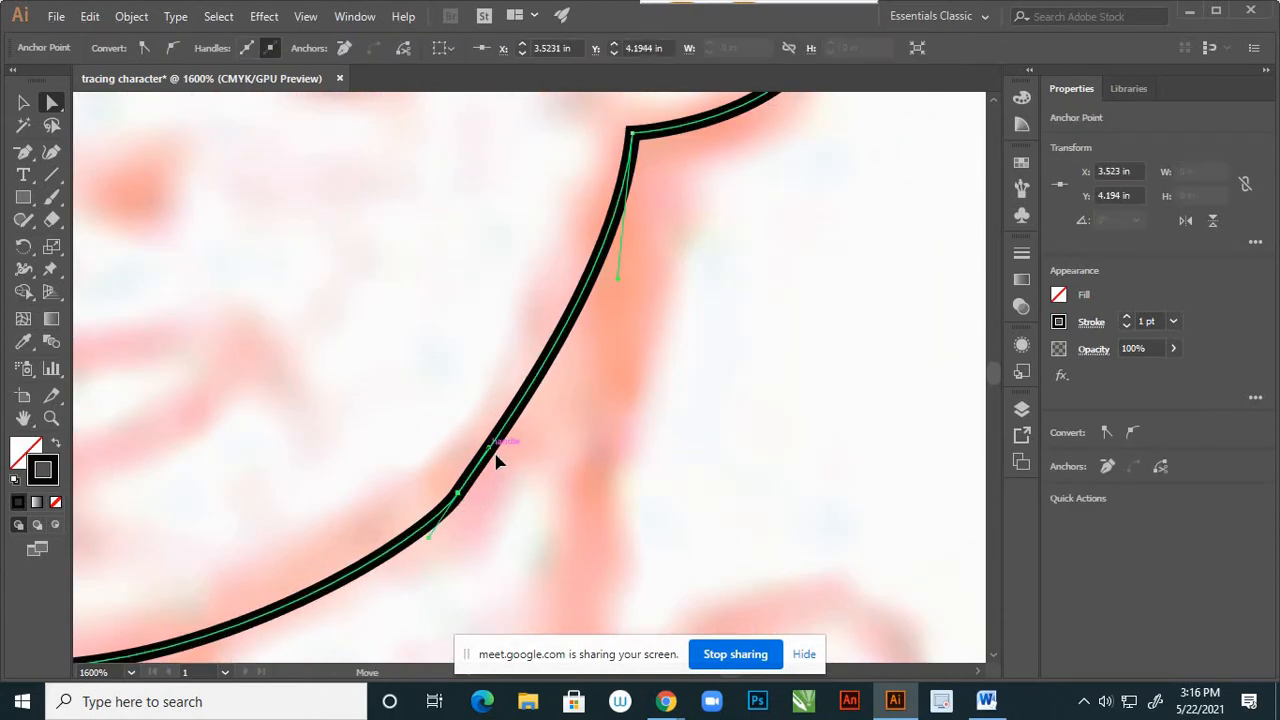
left_click(533, 489)
scroll(533, 489, "down", 5)
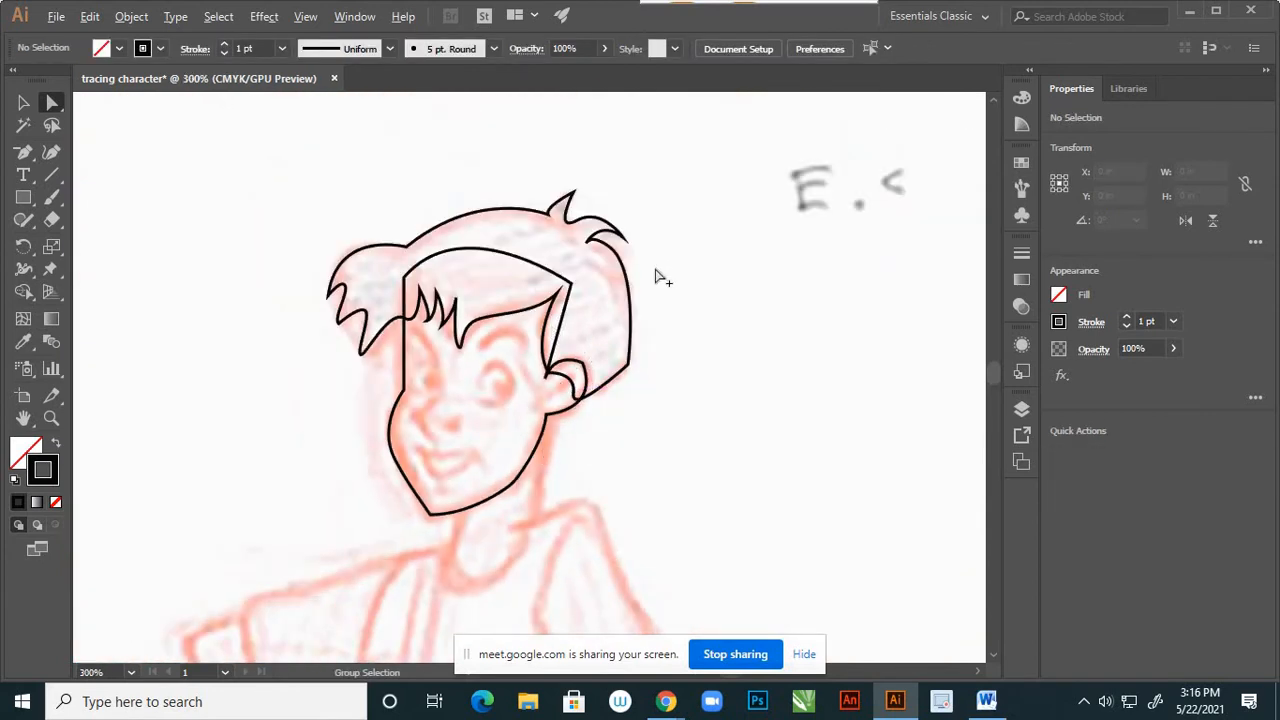
Convert the anchor beside the far eye to smooth and swing its upper handle outward independently with the Anchor Point tool.
scroll(657, 277, "down", 2)
scroll(501, 349, "up", 4)
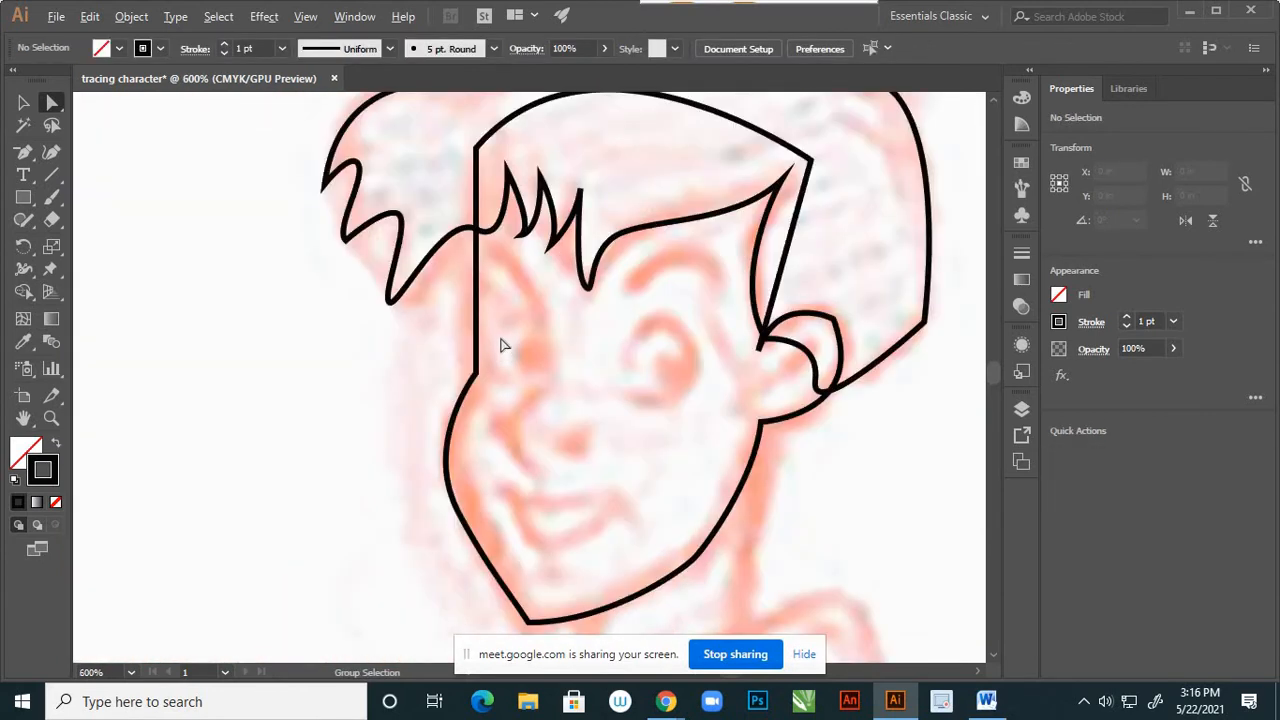
left_click(481, 392)
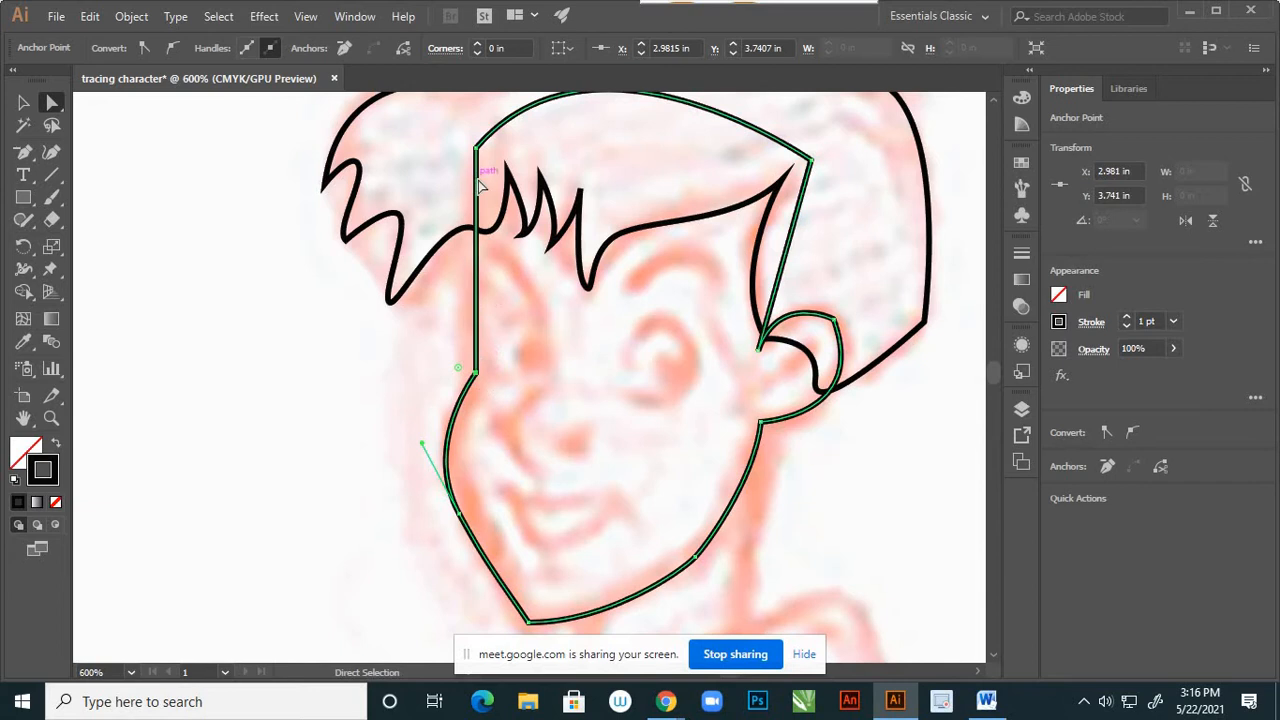
left_click(172, 48)
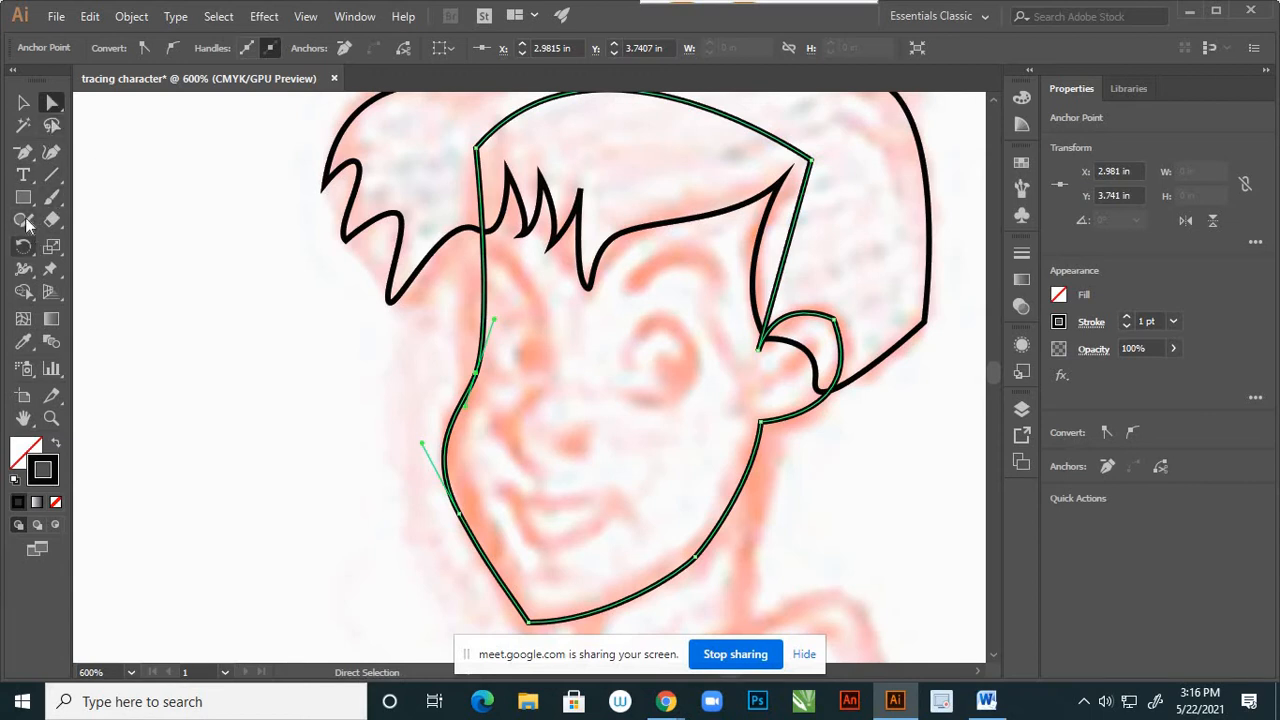
left_click_drag(27, 160, 103, 219)
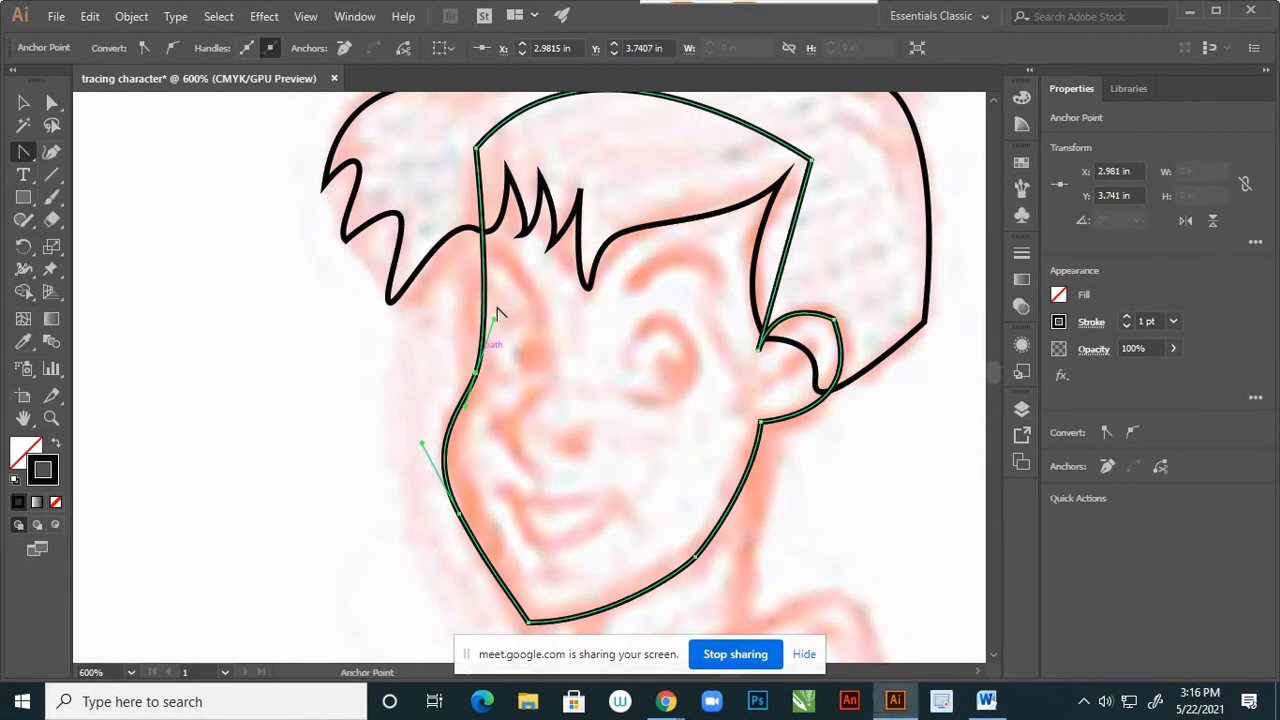
left_click_drag(495, 326, 449, 286)
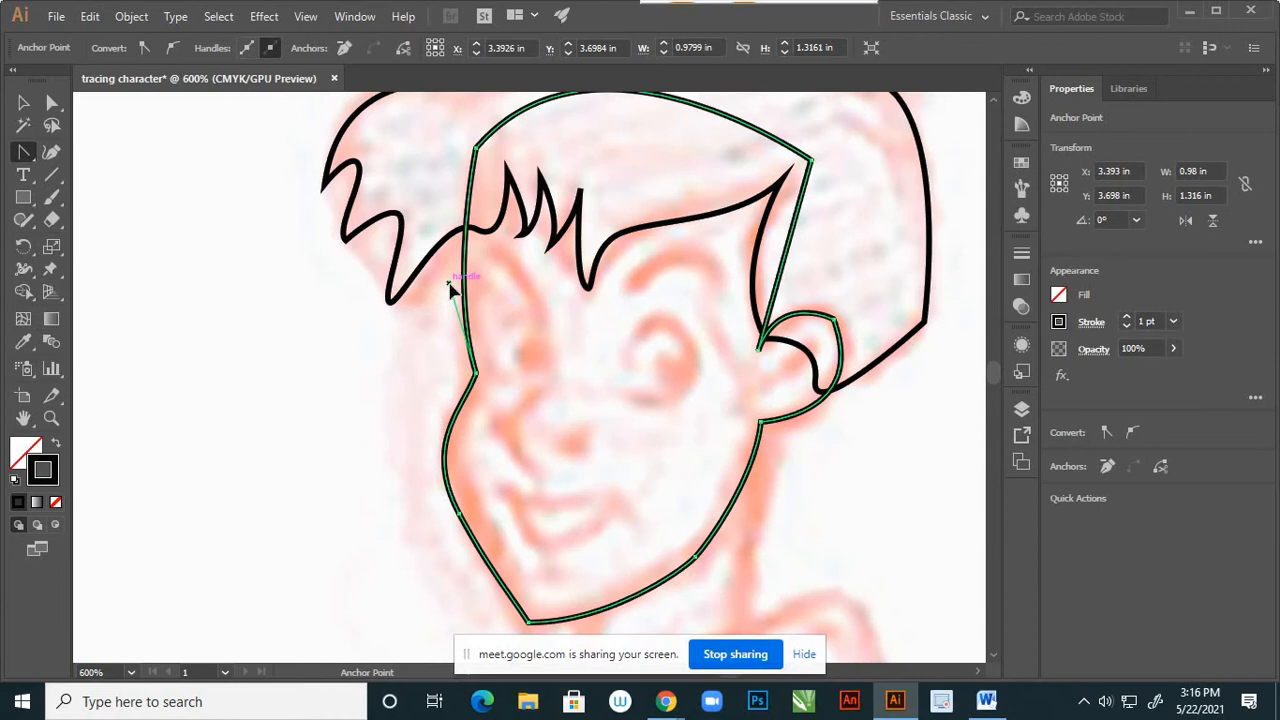
Pull the eye-side anchor's upper handle further outward so the face edge bows softly up to the hairline.
left_click_drag(449, 284, 445, 277)
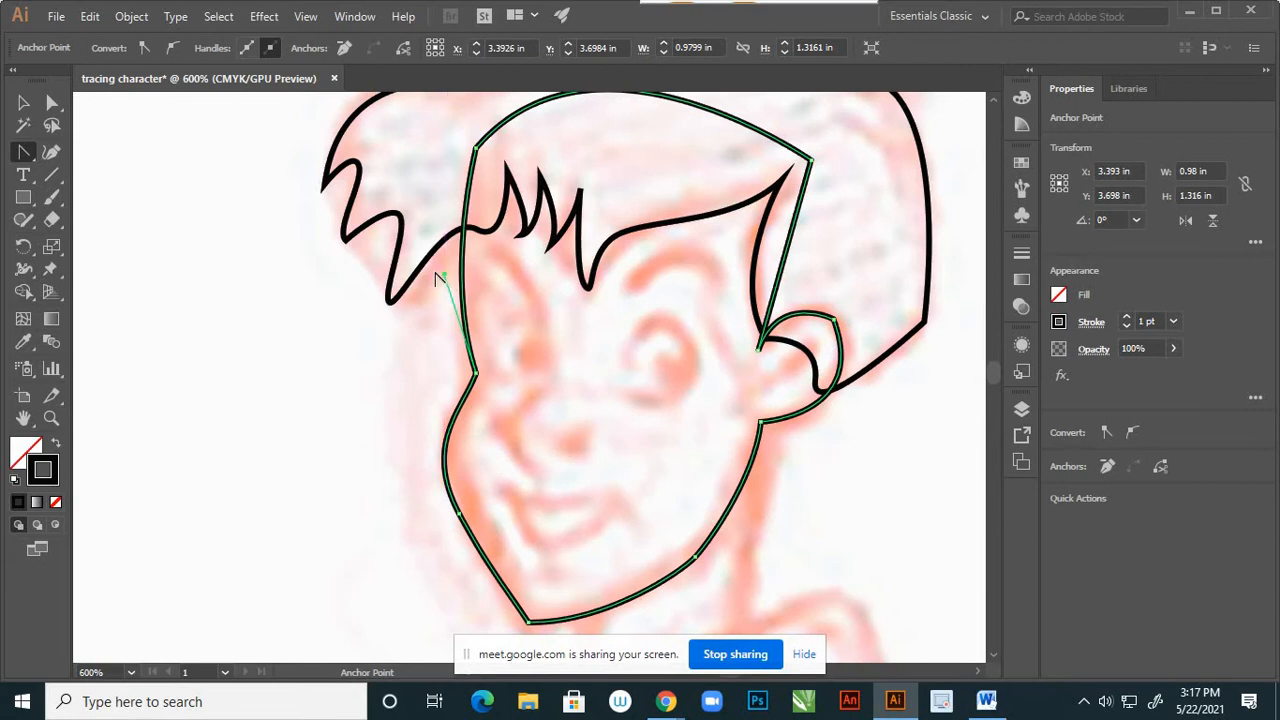
scroll(486, 268, "up", 2)
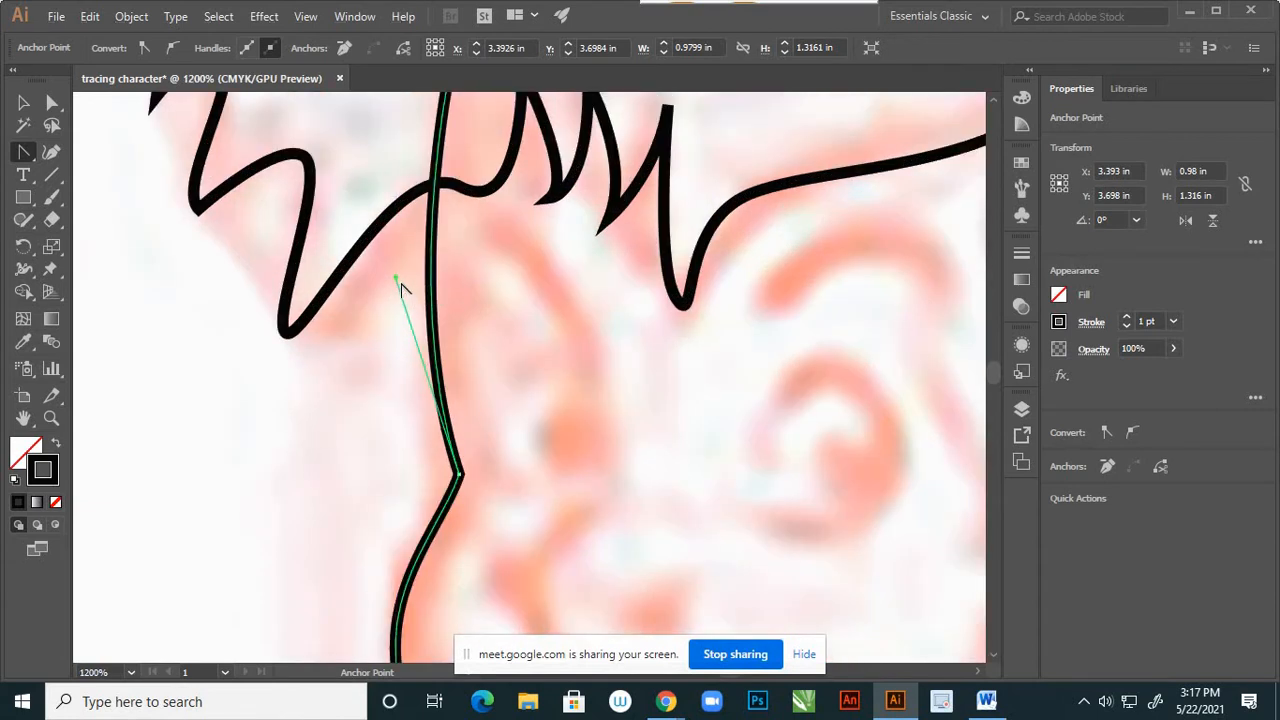
left_click_drag(395, 277, 366, 272)
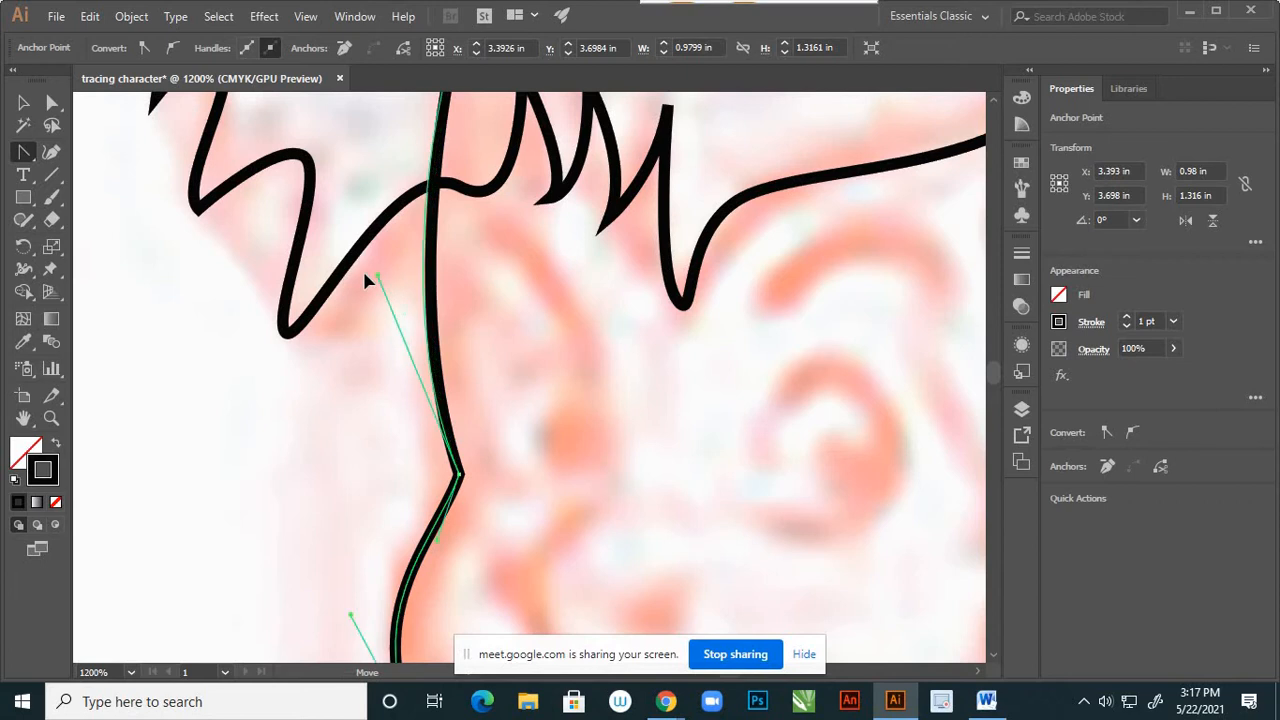
scroll(466, 357, "down", 4)
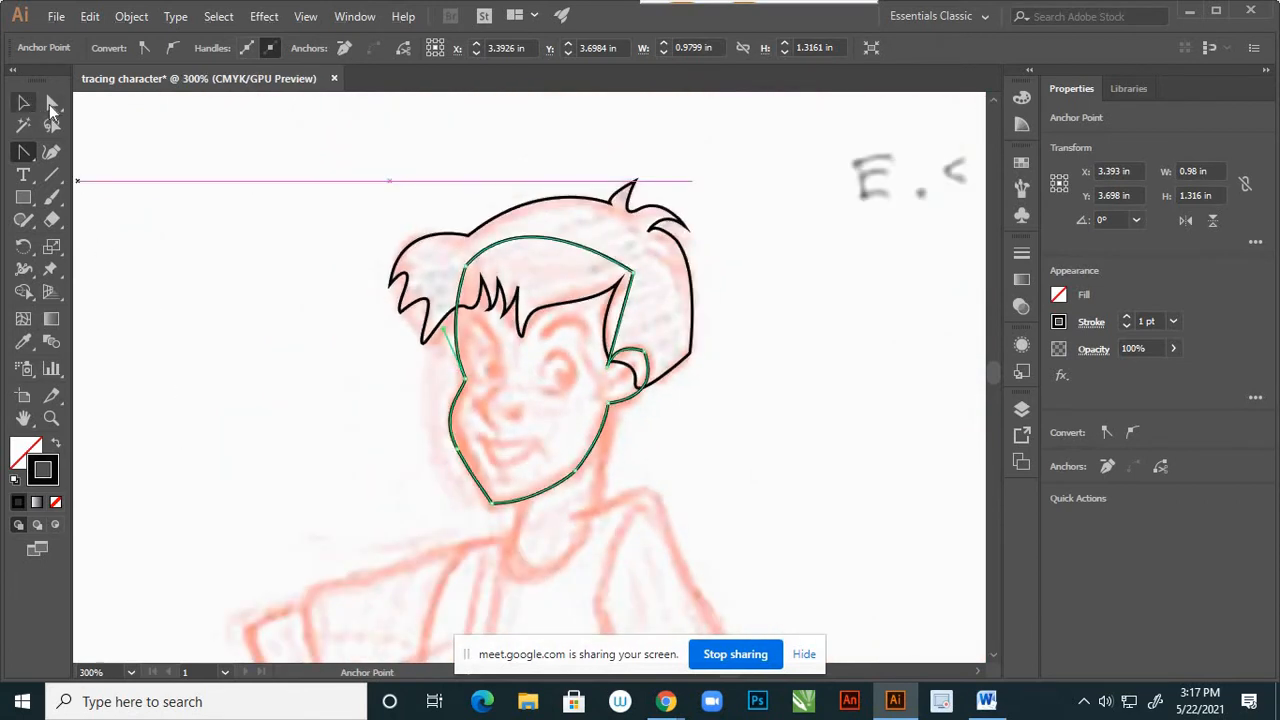
Move the face outline's eye-side anchor outward and shorten the cheek anchor's upper handle slightly, and deselect the outline.
left_click(52, 105)
scroll(455, 385, "up", 3)
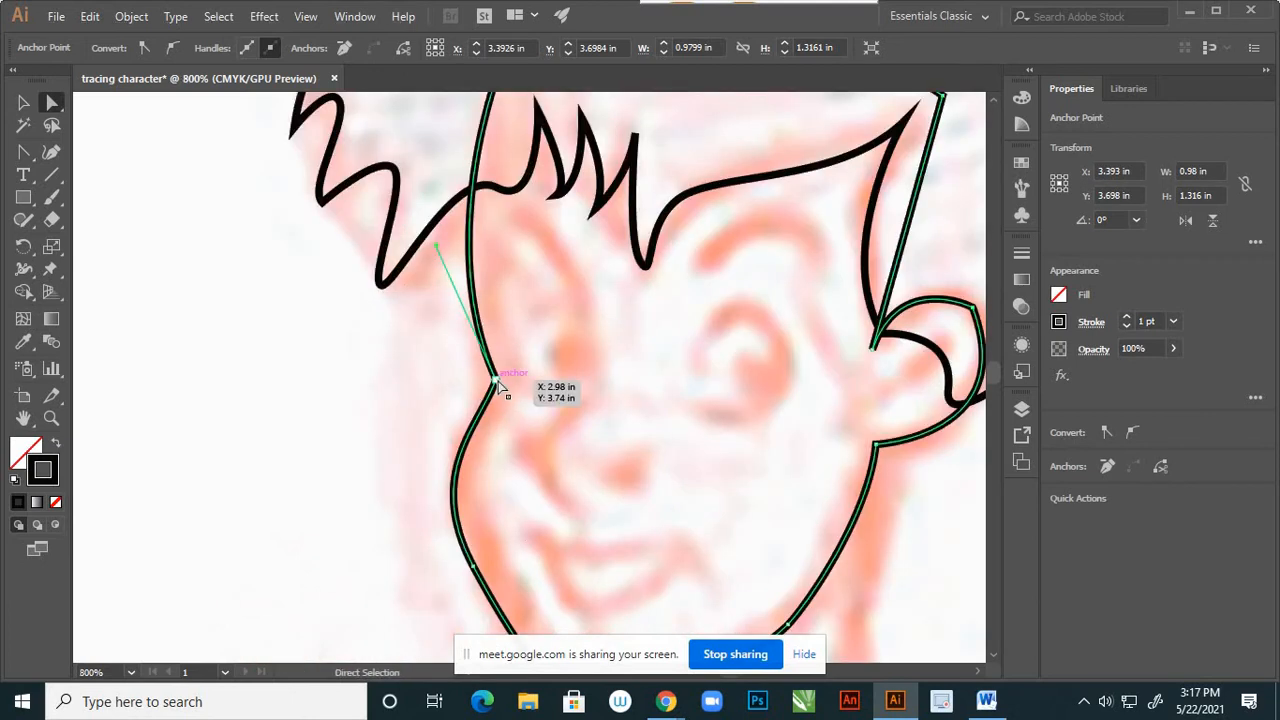
left_click_drag(497, 385, 464, 386)
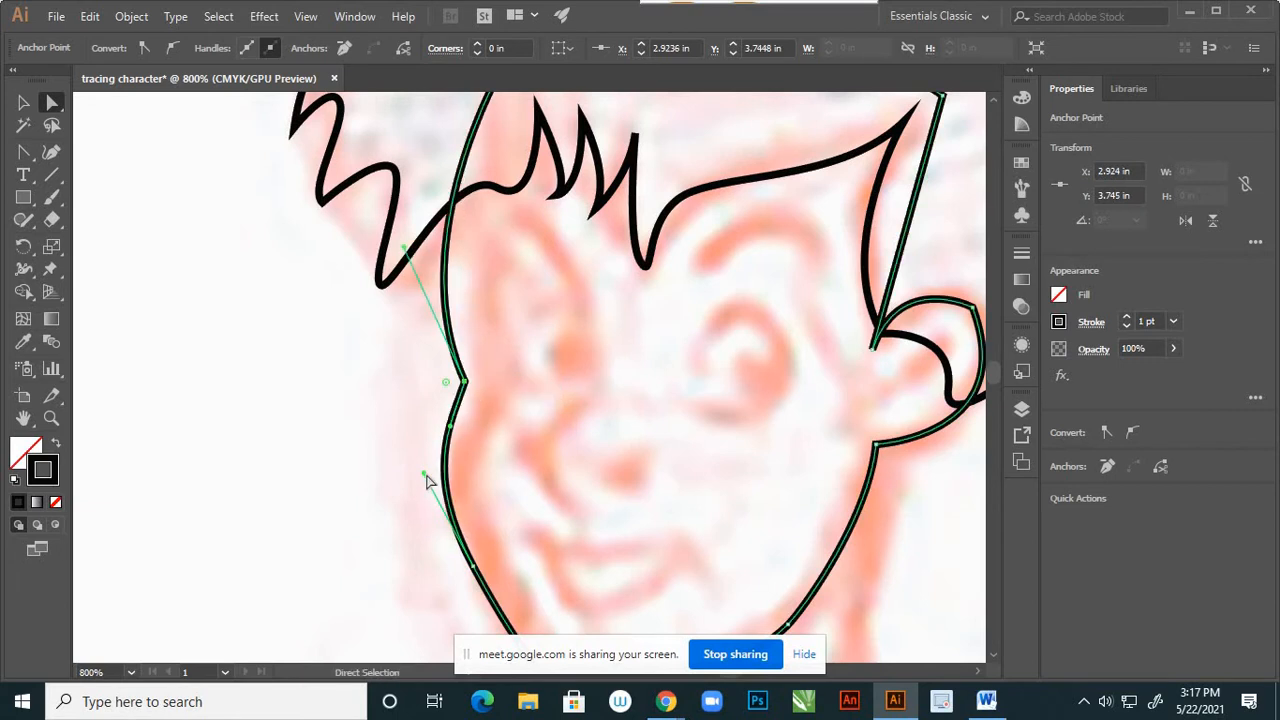
left_click_drag(425, 475, 430, 467)
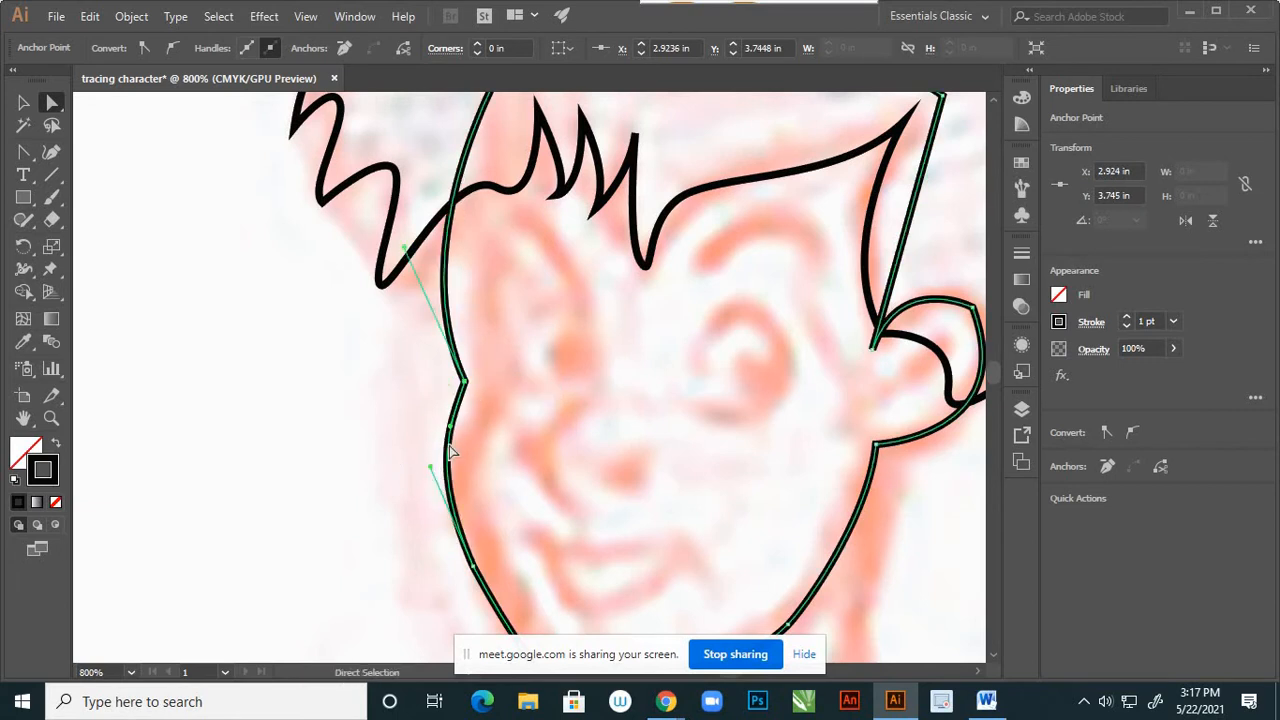
left_click(520, 450)
scroll(520, 450, "down", 4)
Shift the eye-side anchor of the face outline slightly back inward to about X 2.95 in, and deselect it.
scroll(500, 443, "up", 4)
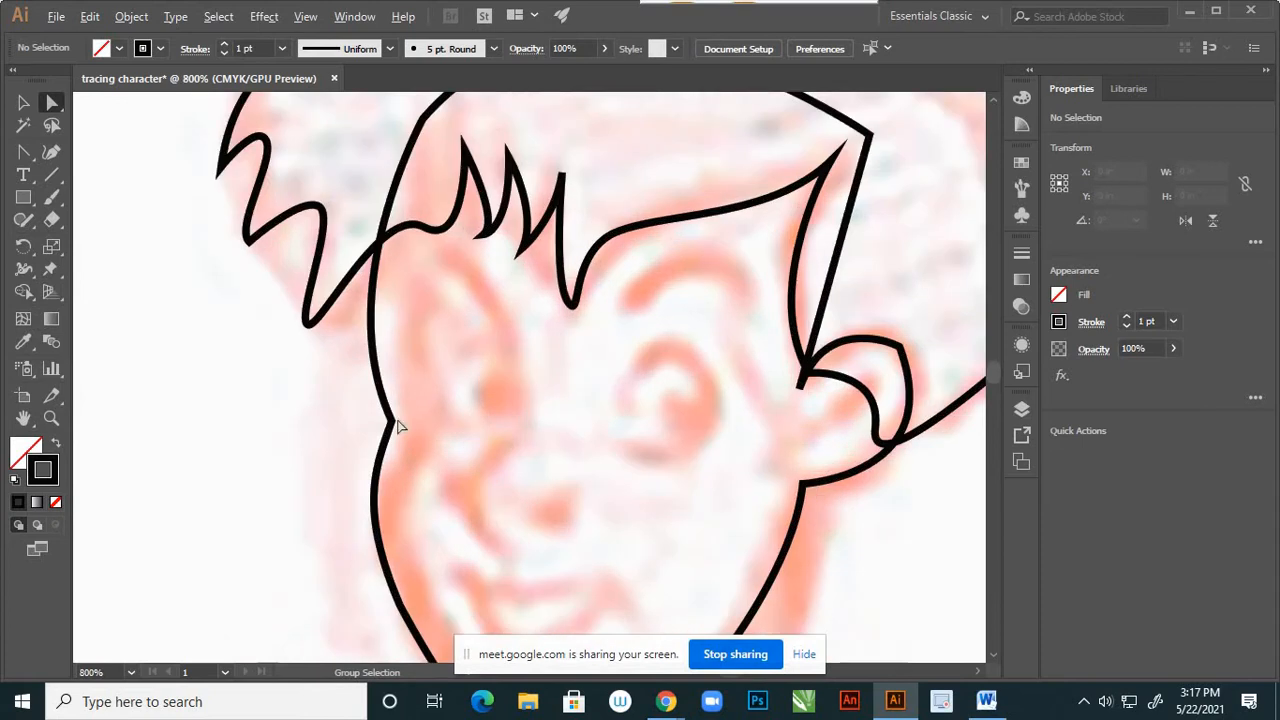
left_click(398, 424)
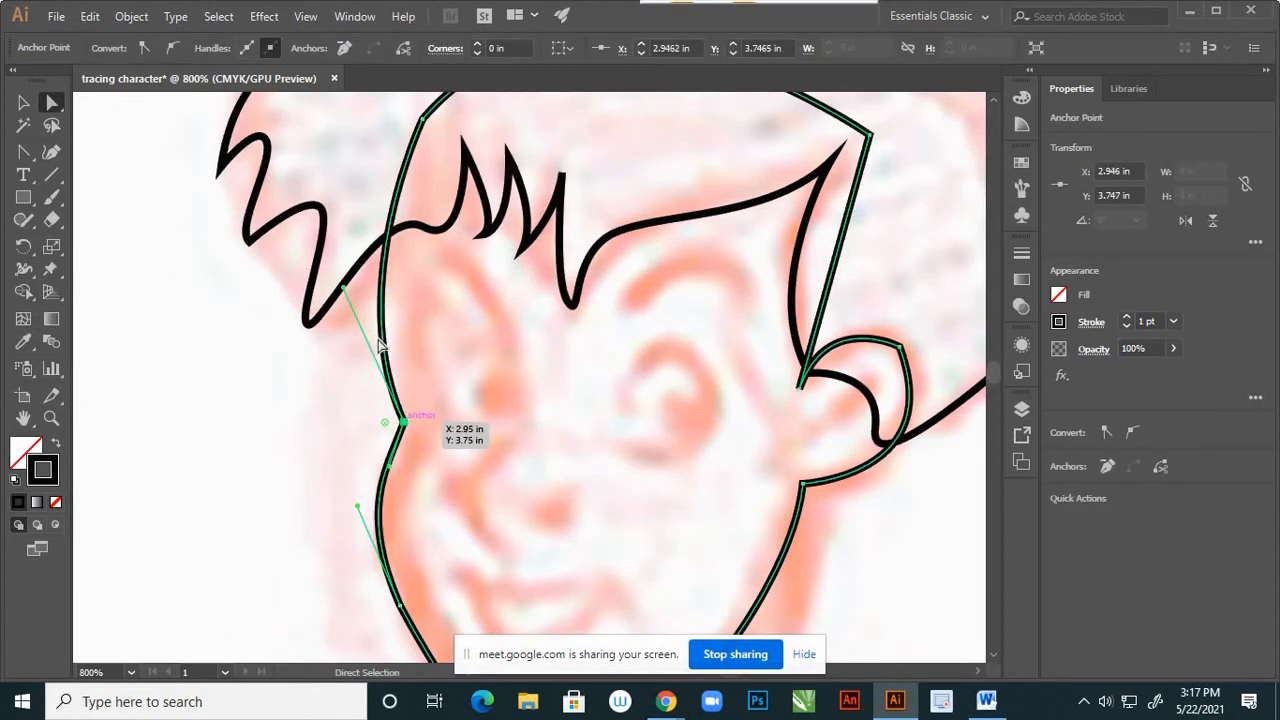
left_click(506, 434)
scroll(515, 438, "down", 5)
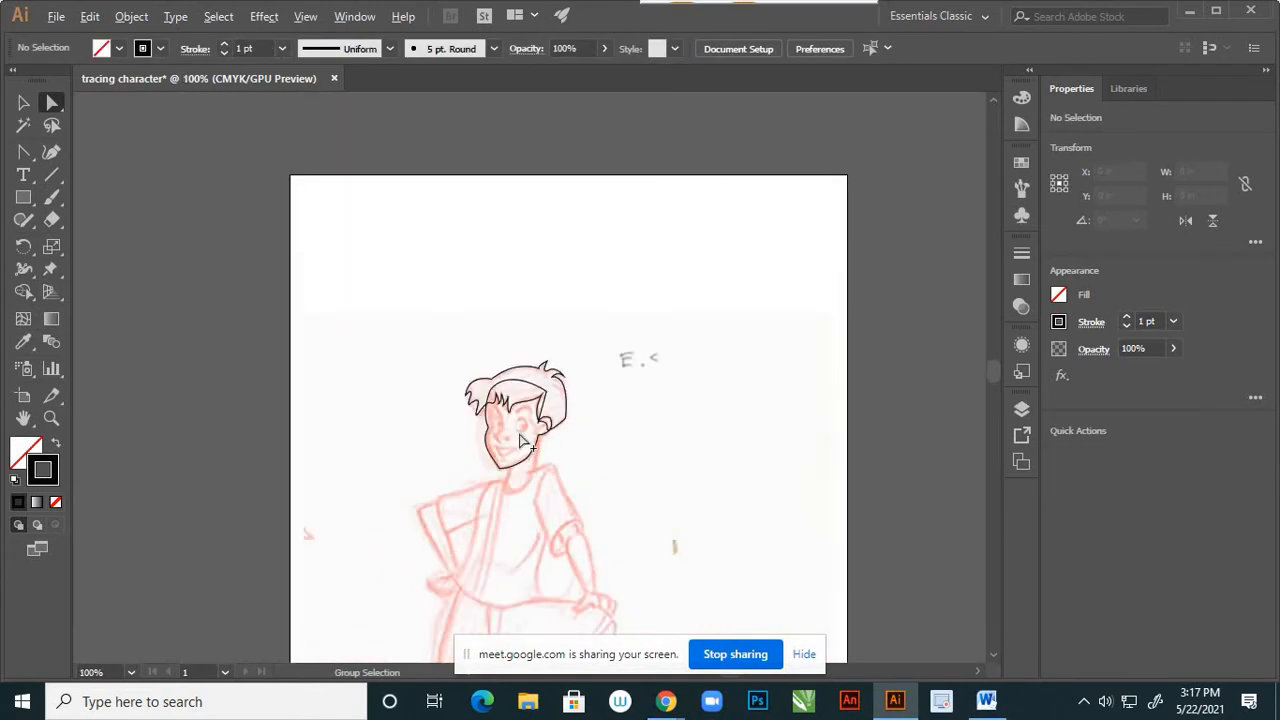
scroll(520, 440, "up", 2)
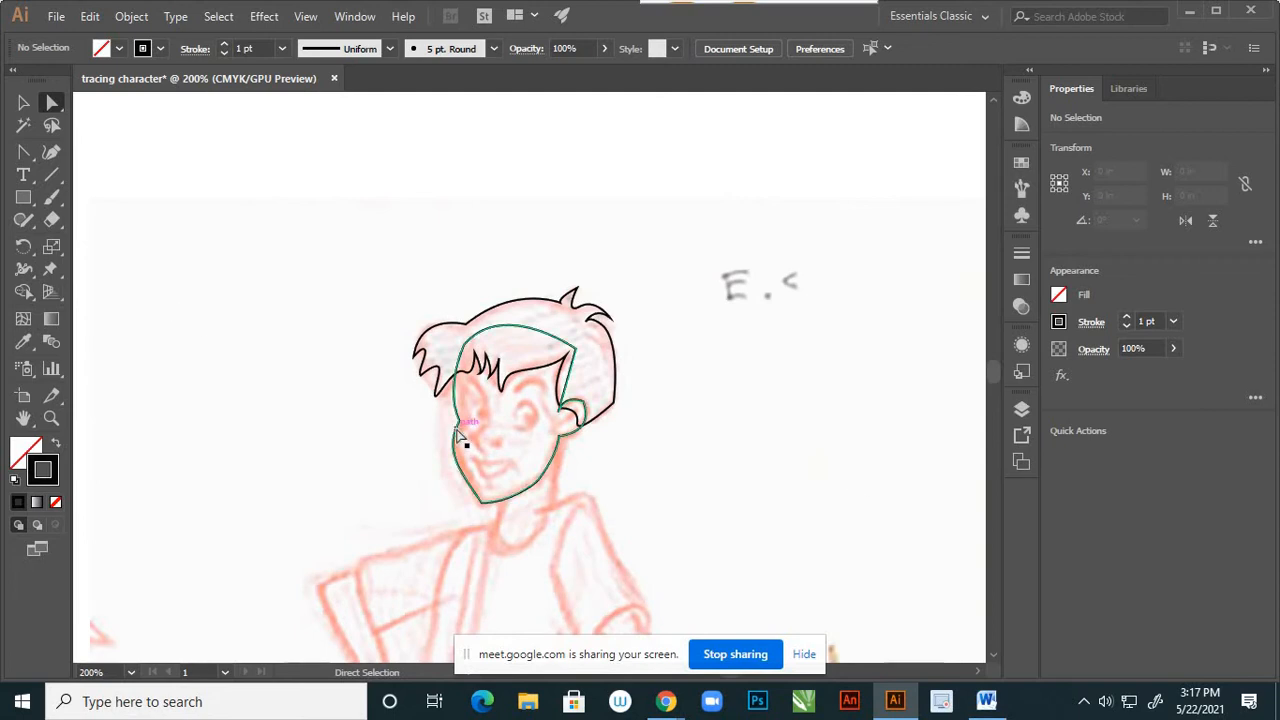
Trace the far eyebrow with the Pen tool as a closed, arched shape with a pointed outer tip and a blunt inner end.
key("shift+c")
left_click(52, 152)
left_click(68, 155)
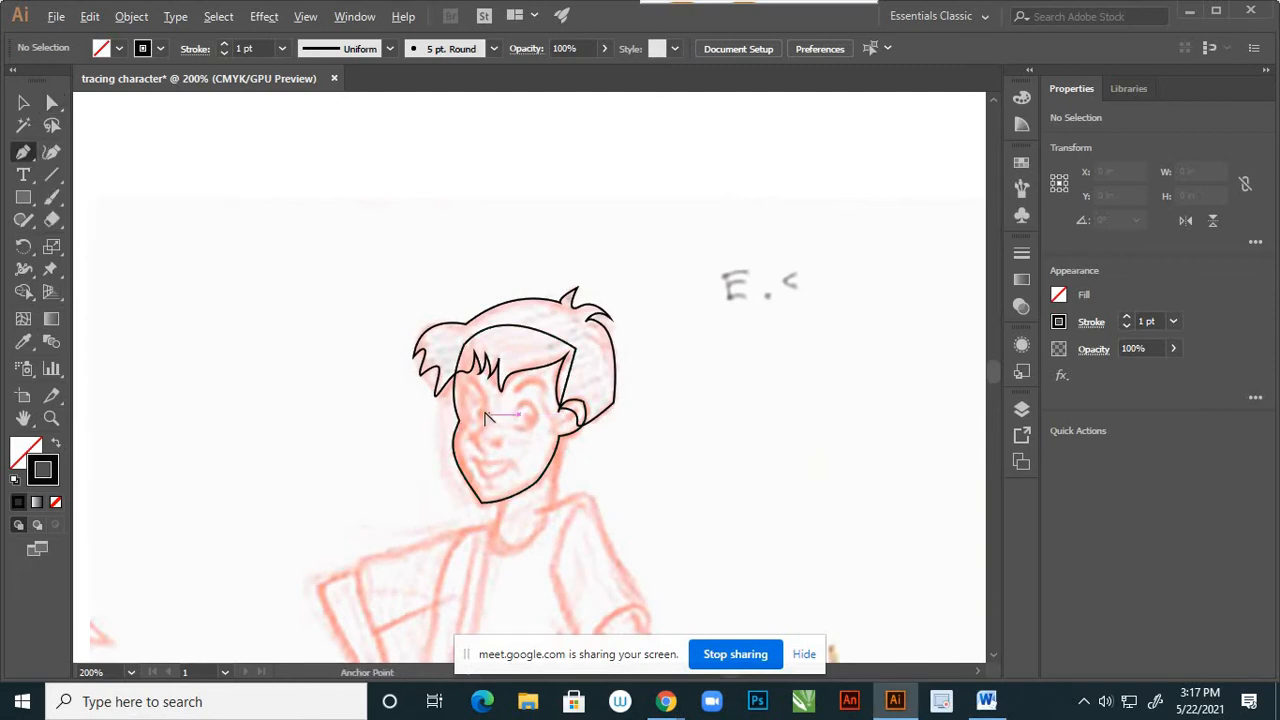
scroll(506, 450, "up", 3)
scroll(460, 354, "up", 1)
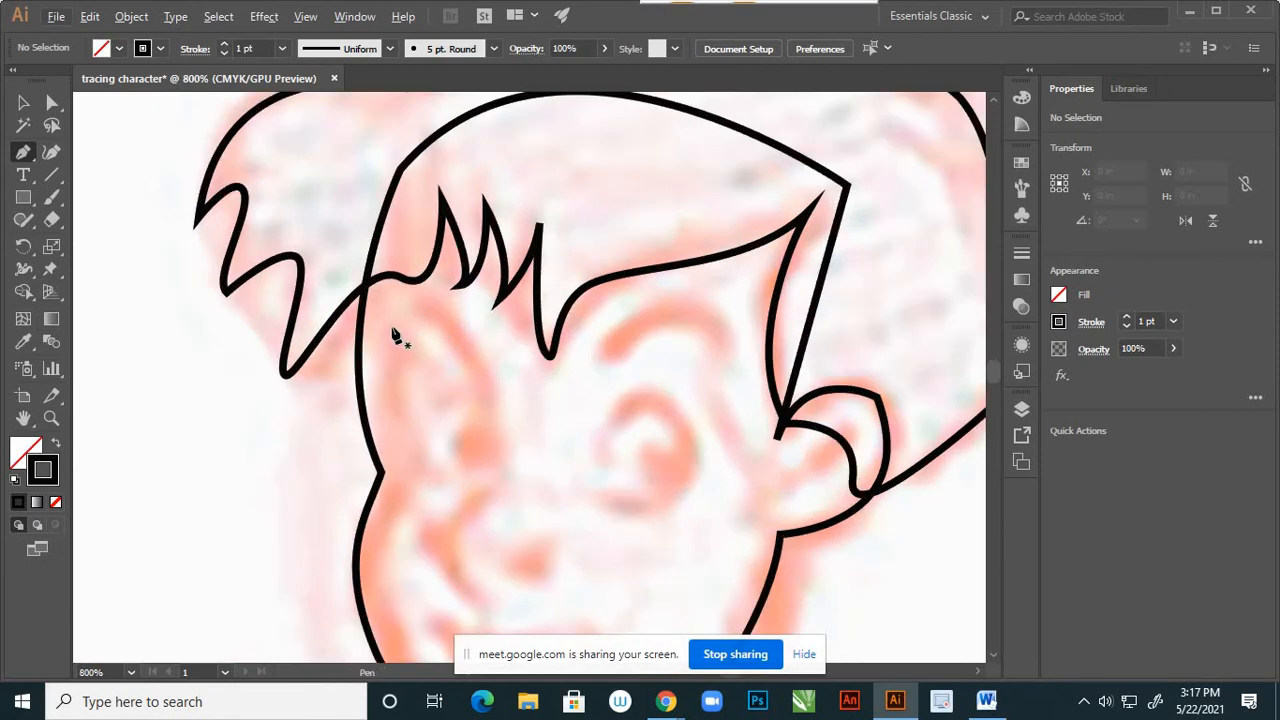
left_click(390, 325)
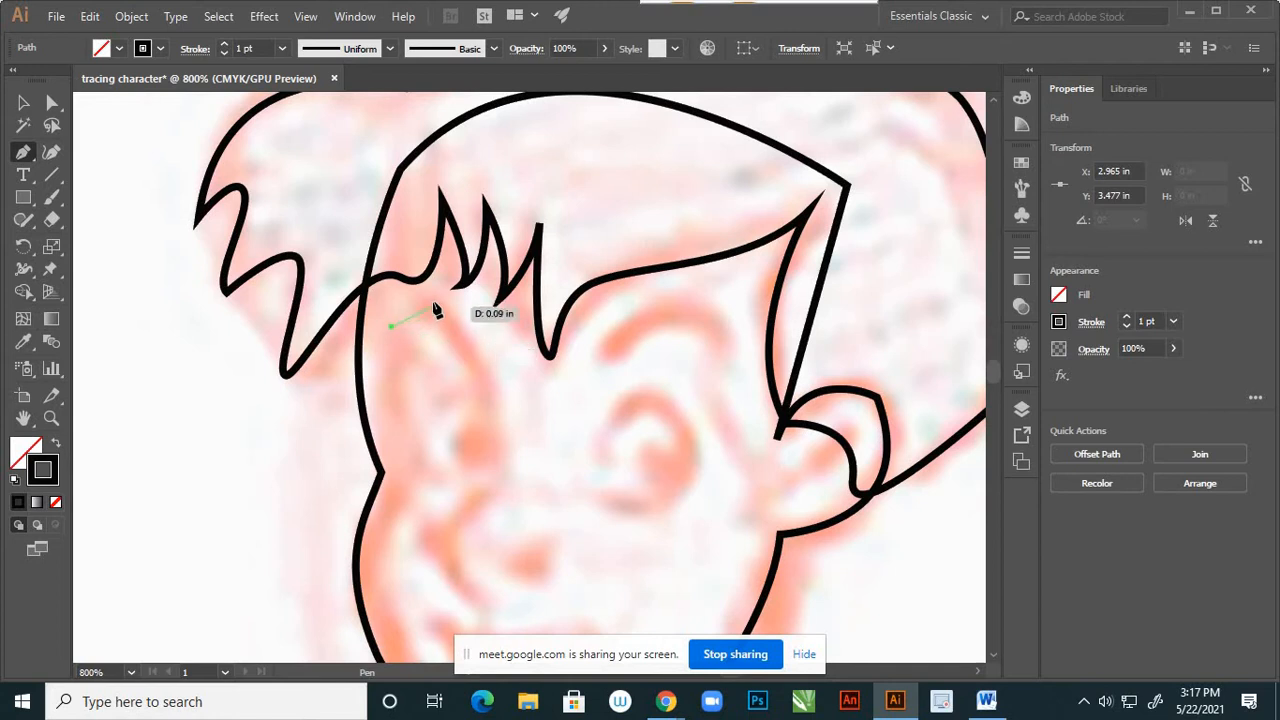
left_click_drag(425, 293, 475, 393)
scroll(477, 390, "up", 2)
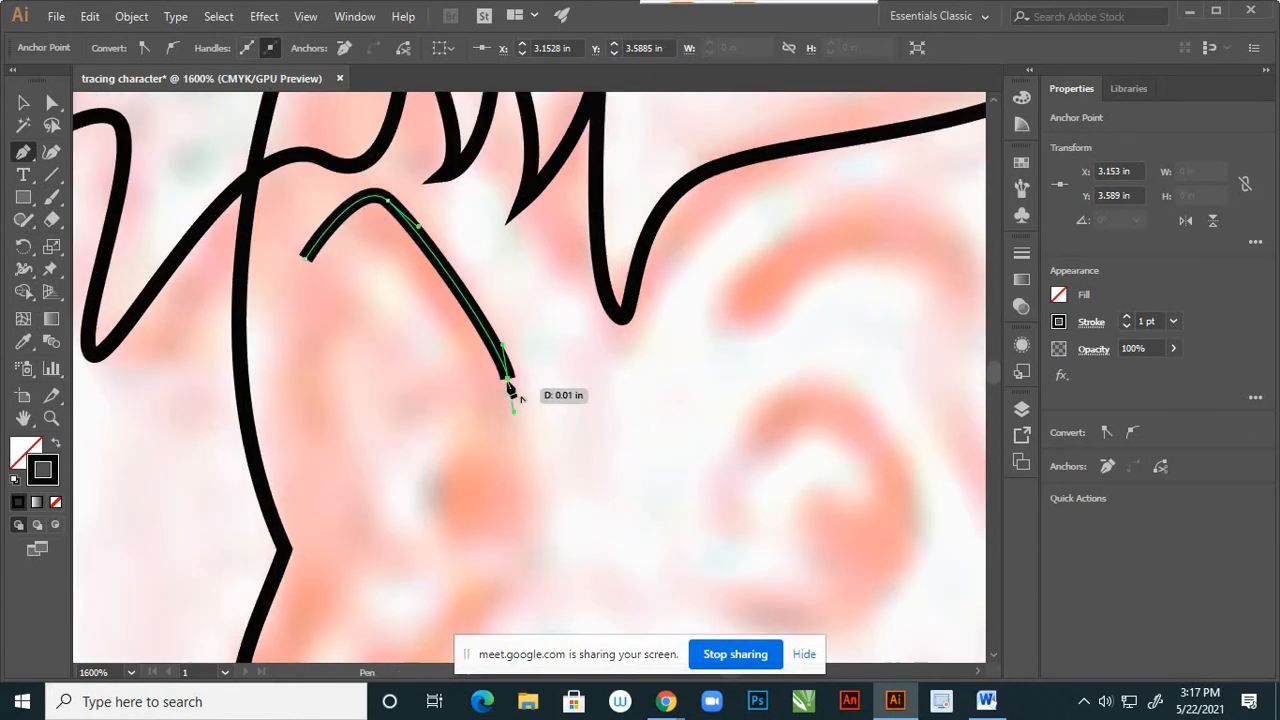
left_click_drag(508, 379, 466, 382)
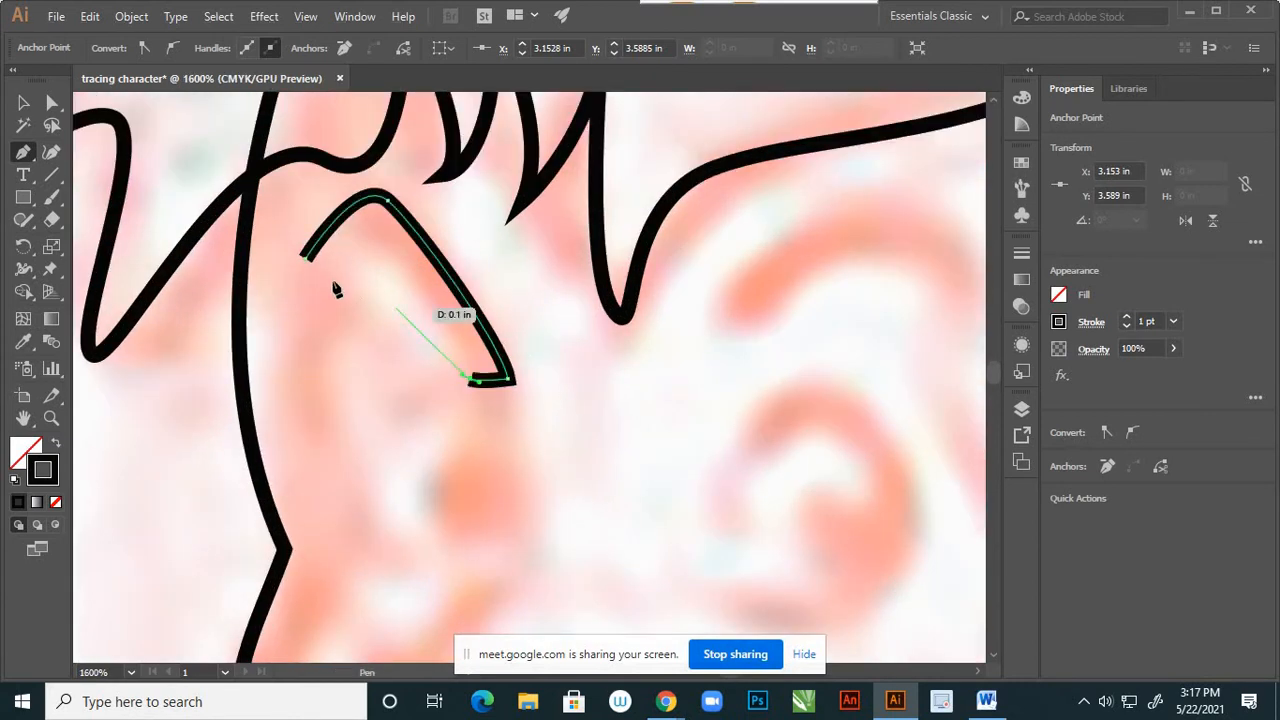
left_click(306, 256)
mouse_move(288, 303)
left_mouse_down()
mouse_move(243, 370)
mouse_move(203, 340)
mouse_move(210, 372)
mouse_move(235, 358)
left_mouse_up()
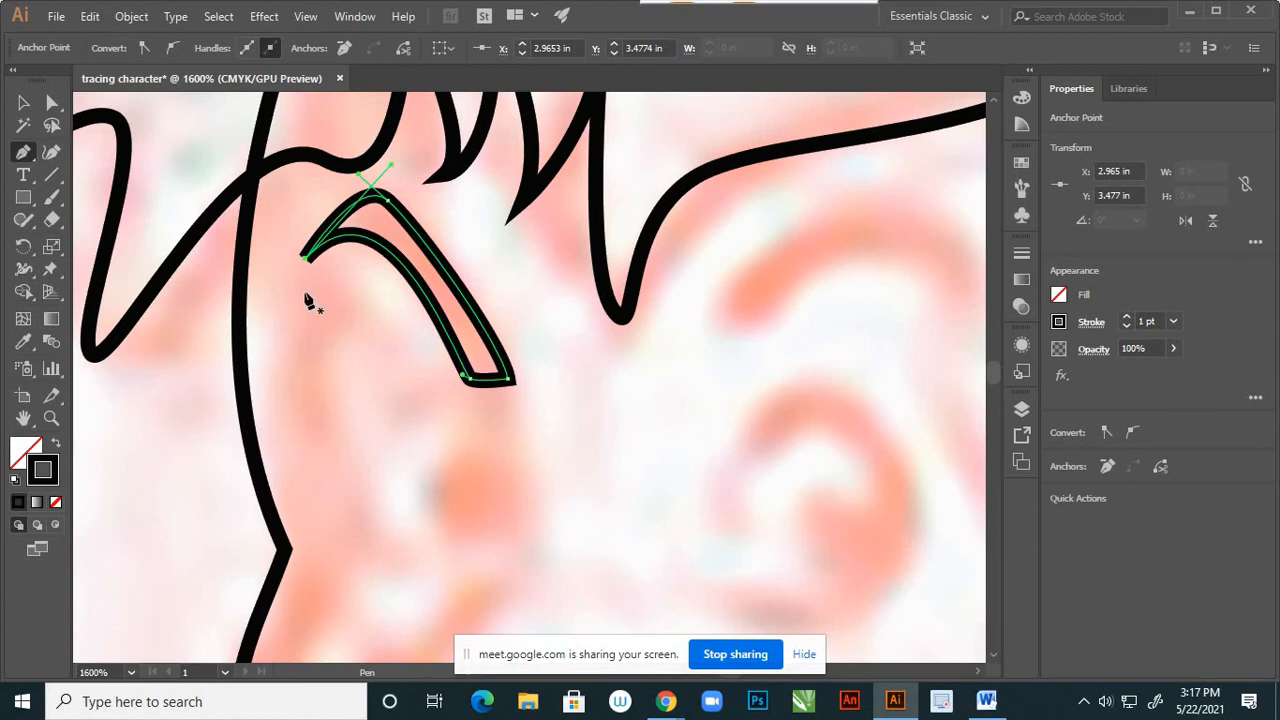
Rotate the far eyebrow shape slightly counterclockwise with the Selection tool to follow the sketch.
scroll(371, 306, "down", 3)
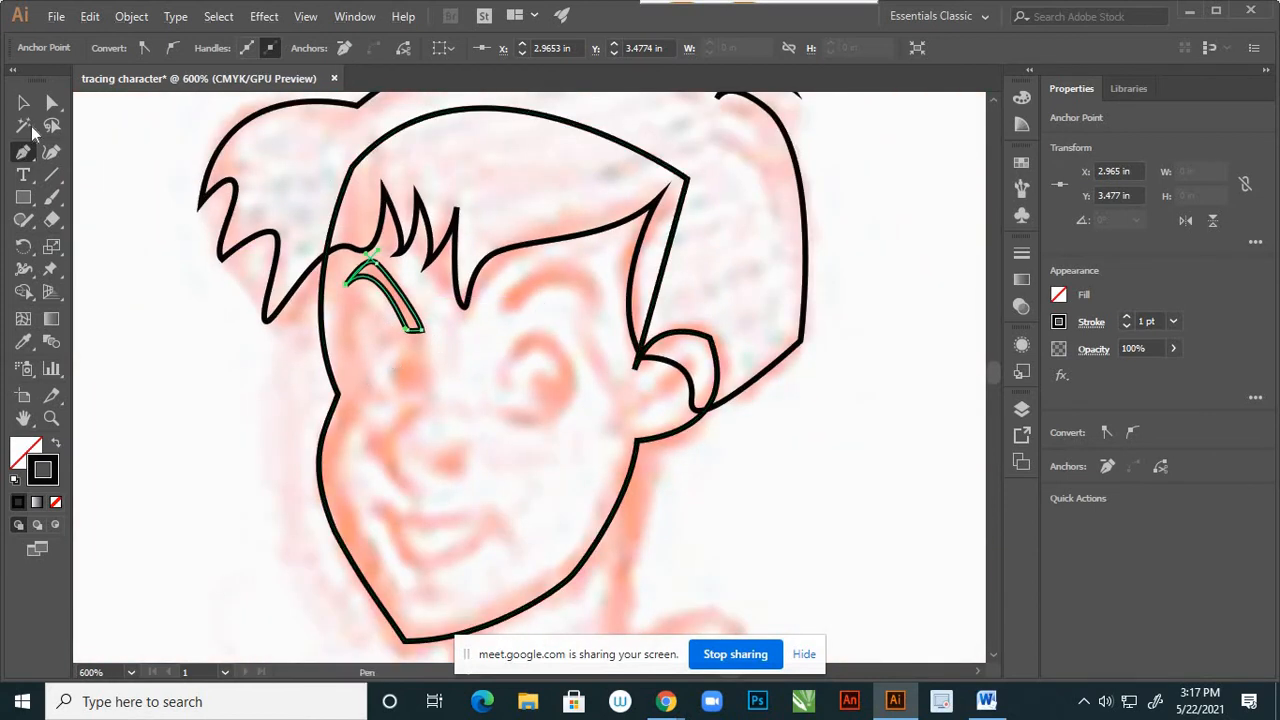
left_click(52, 102)
left_click(23, 102)
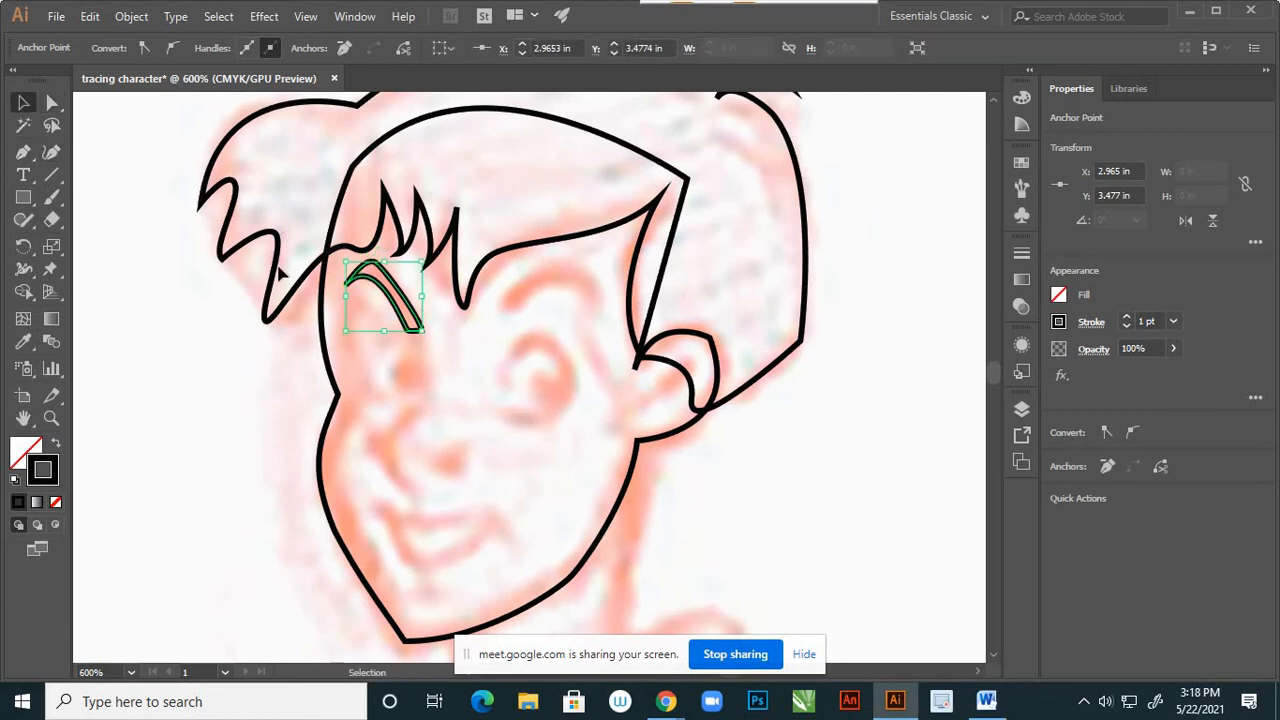
scroll(349, 279, "up", 1)
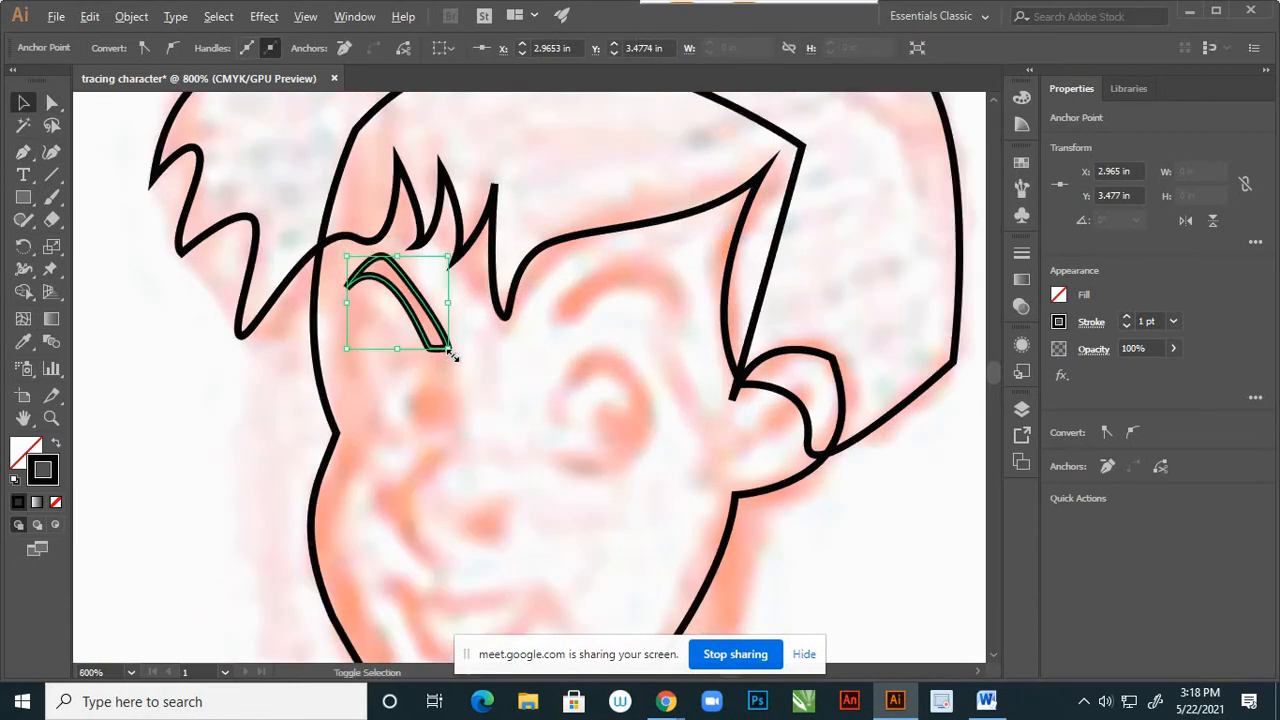
left_click_drag(452, 354, 459, 355)
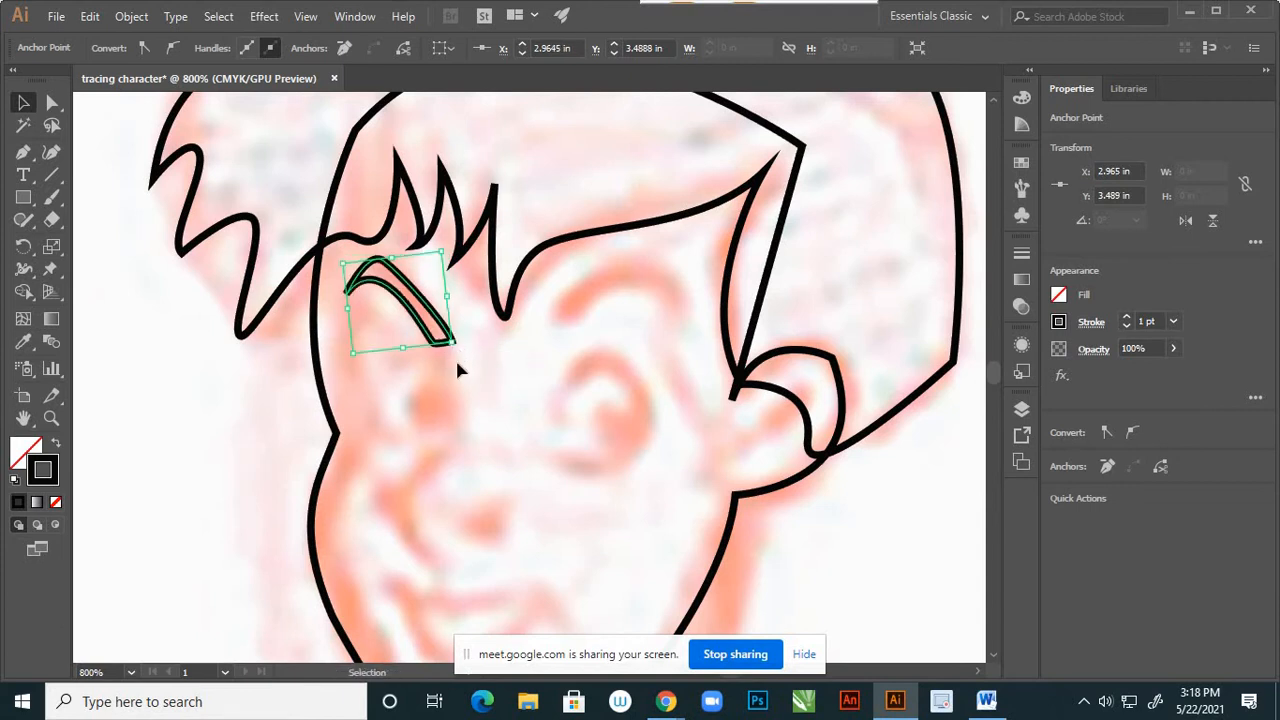
Nudge the eyebrow's outer tip anchor one 0.0139 in increment outward toward the face edge, and deselect the eyebrow.
key("Left")
key("Left")
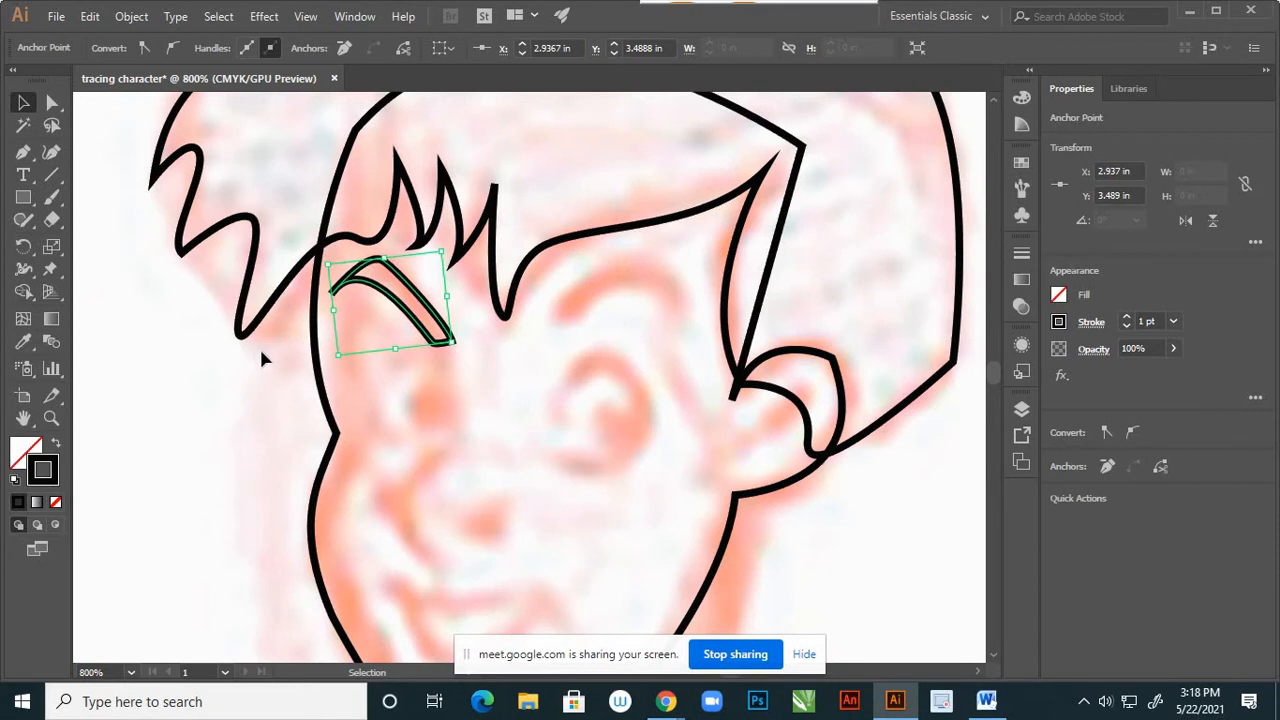
key("Right")
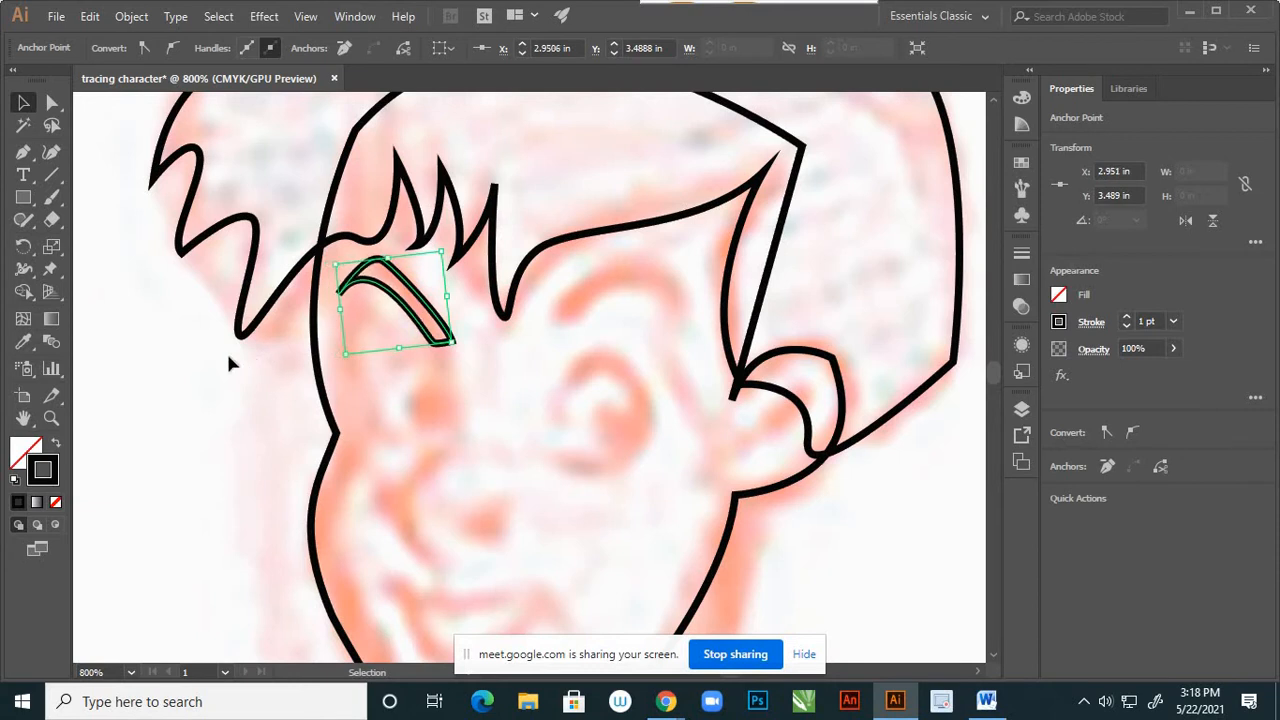
left_click(268, 358)
left_click(340, 302)
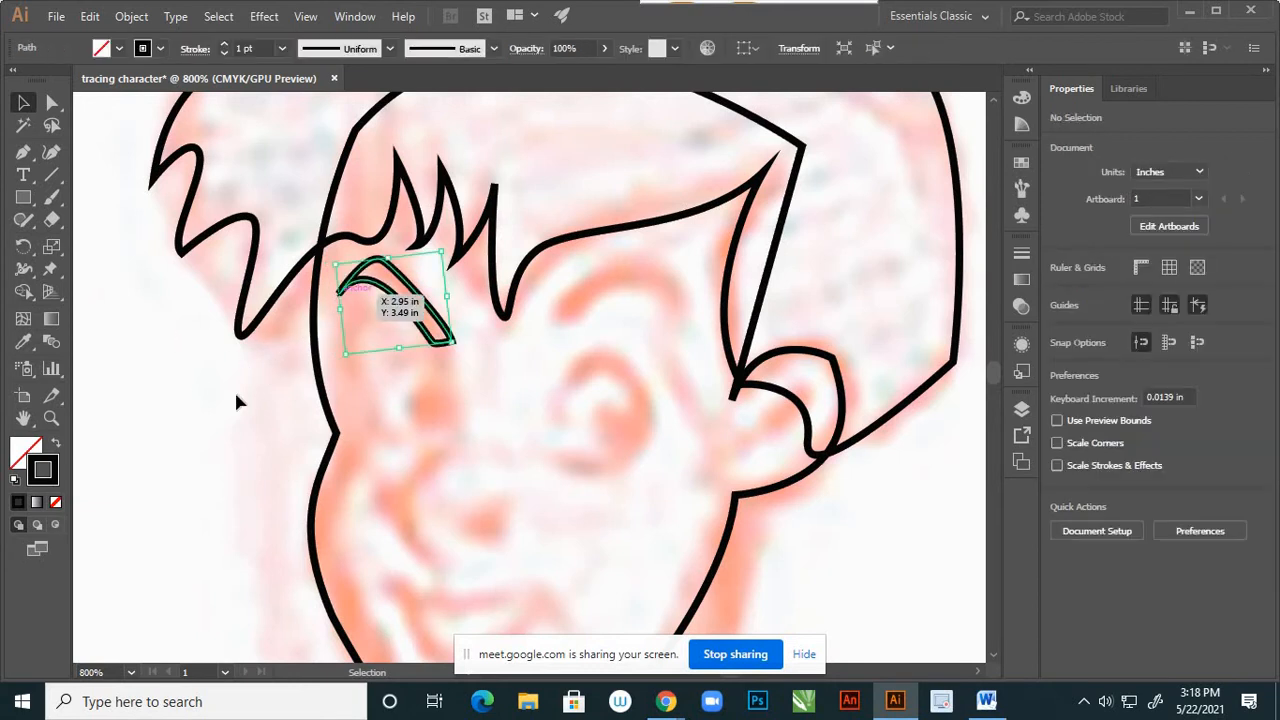
left_click(230, 395)
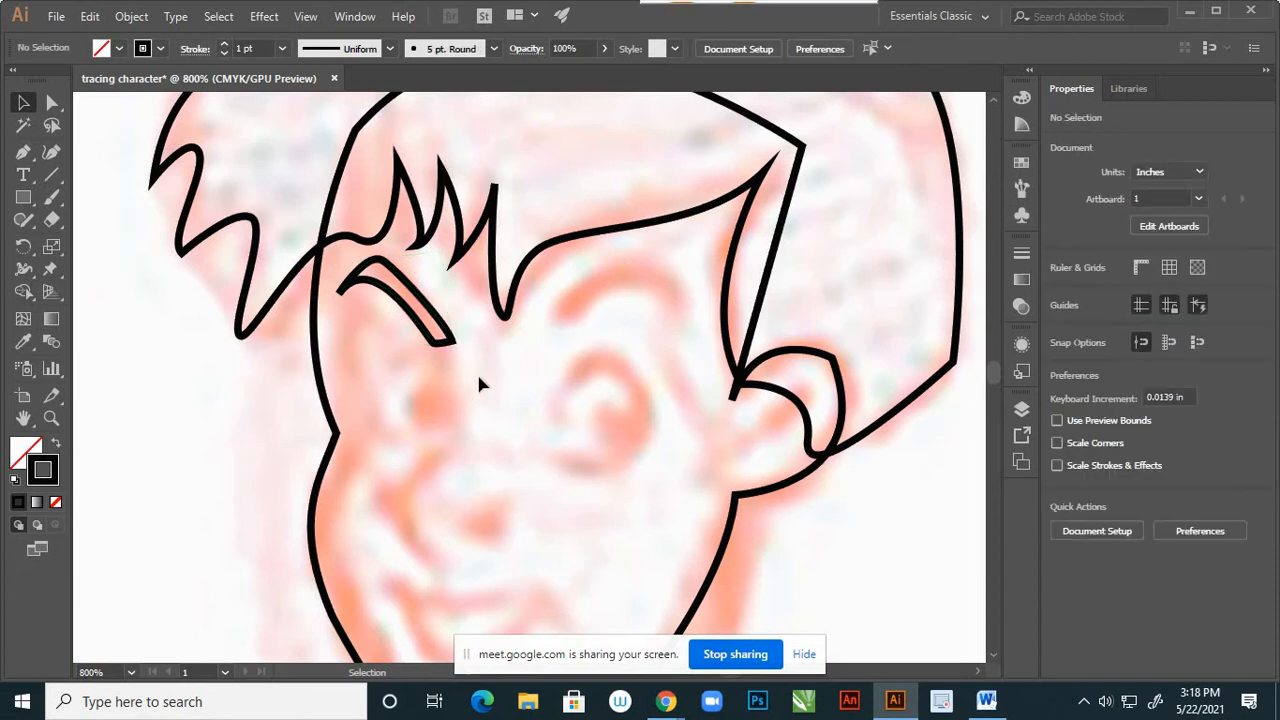
Trace the far eye below the eyebrow with the Pen tool as a closed, rounded outline with two lower corner points.
scroll(478, 385, "down", 2)
scroll(463, 393, "up", 2)
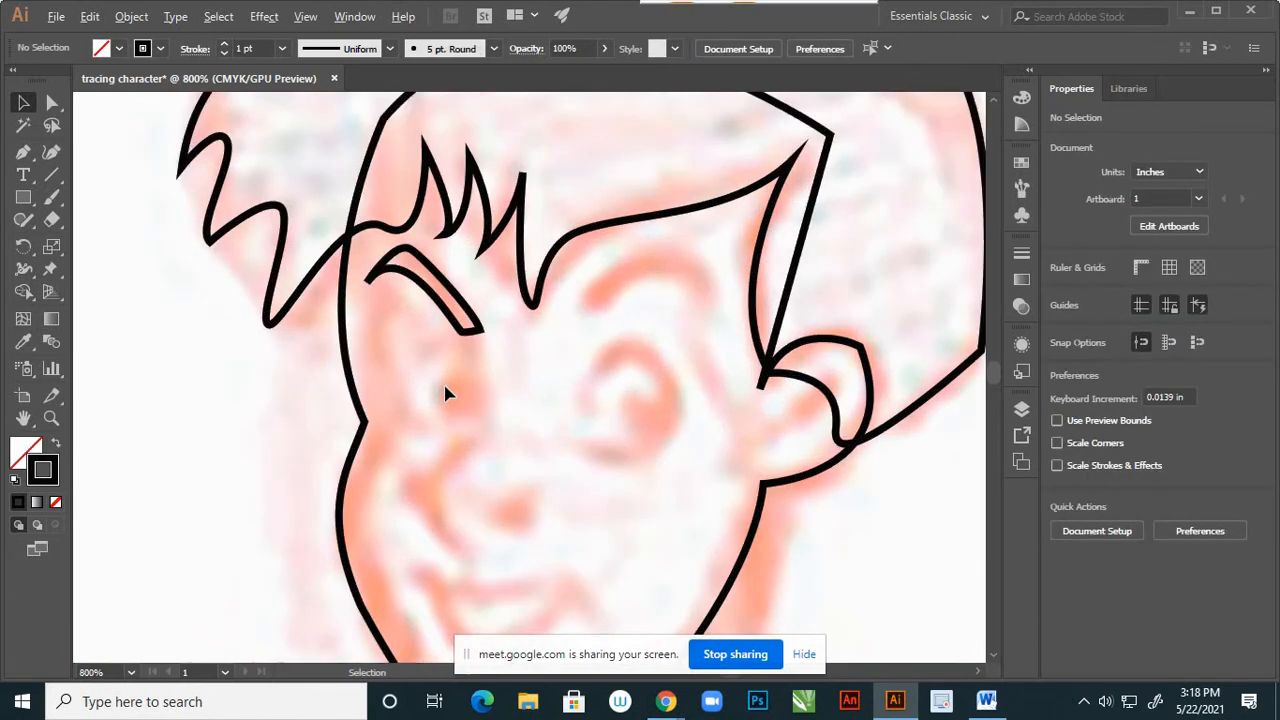
left_click(23, 152)
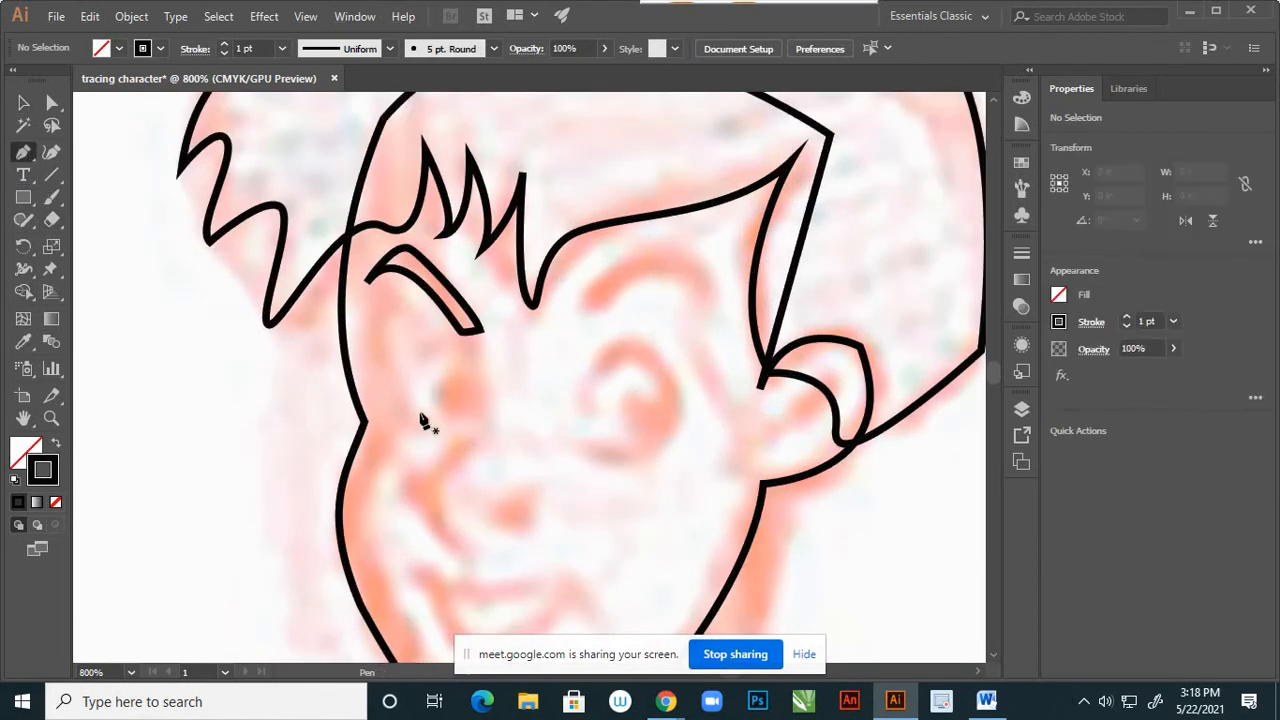
left_click(387, 396)
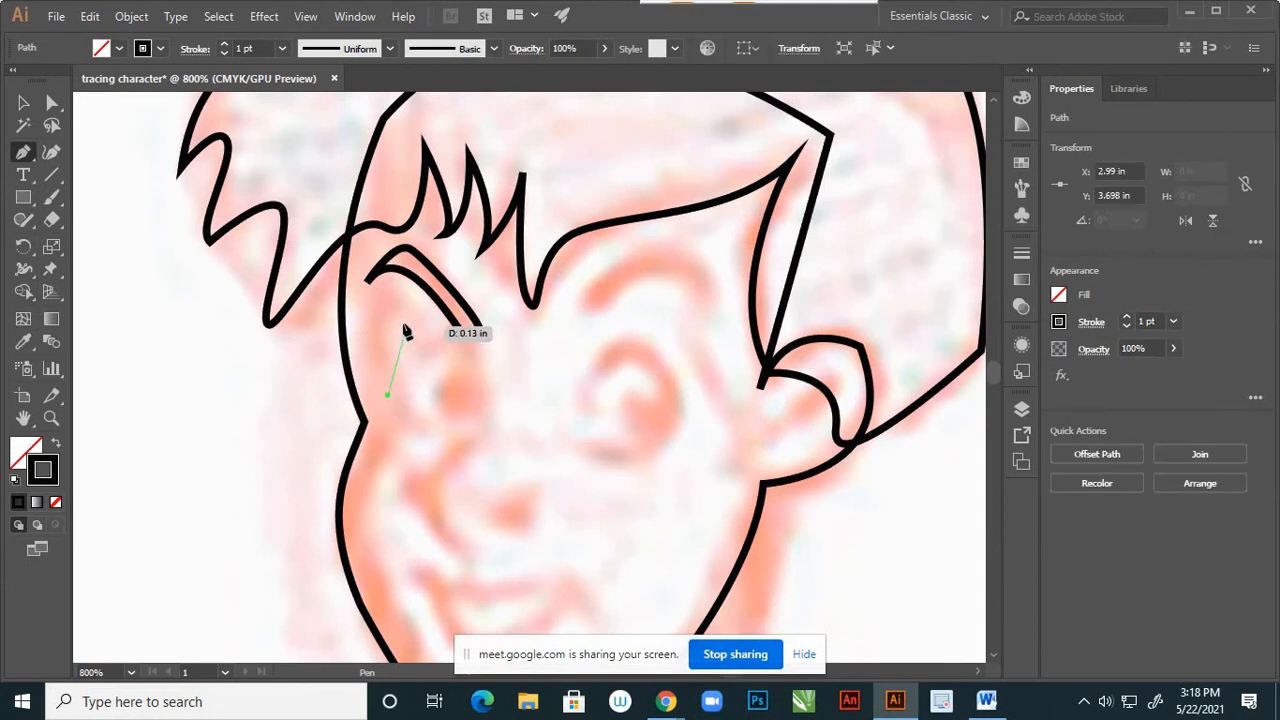
left_click_drag(426, 332, 426, 332)
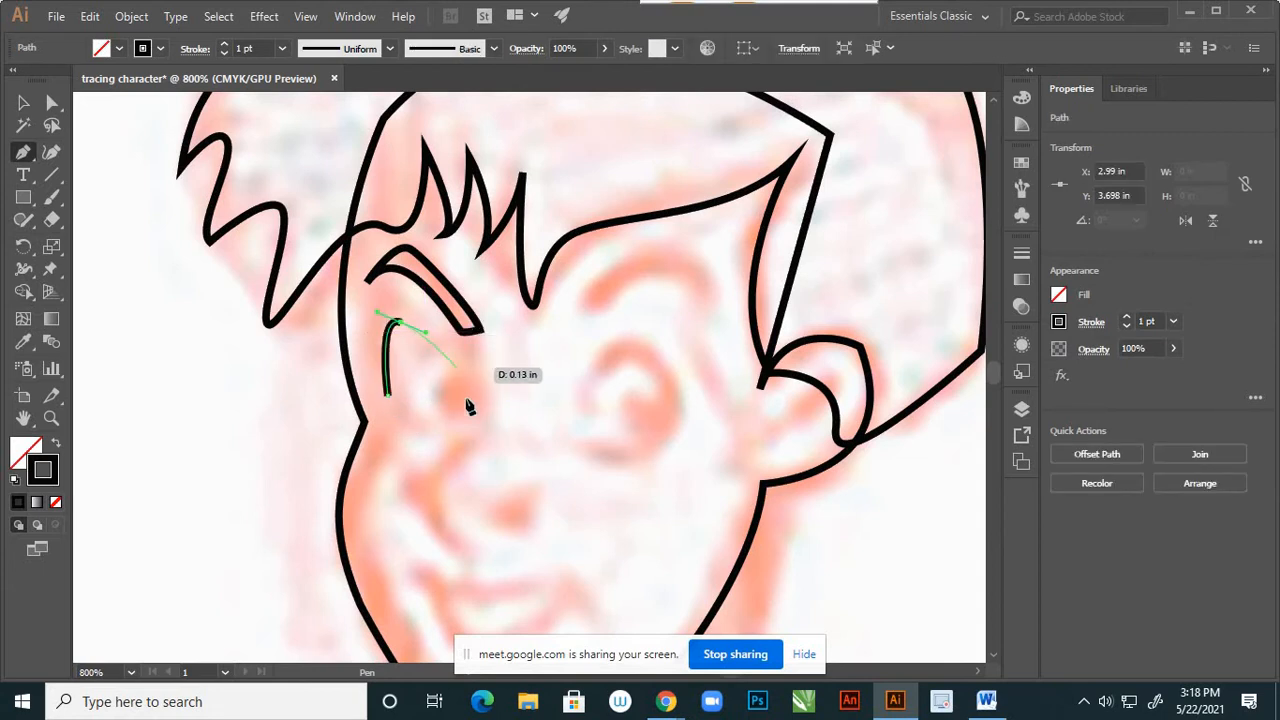
left_click_drag(471, 404, 491, 497)
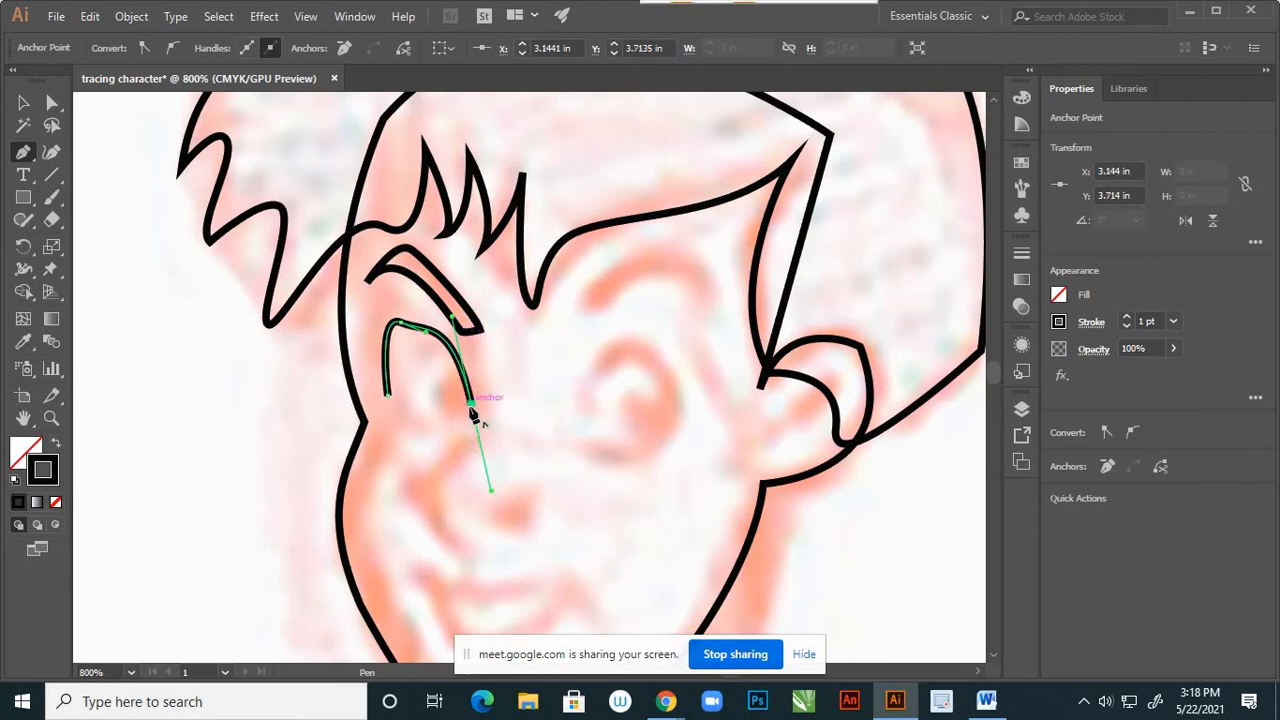
left_click(471, 404)
left_click_drag(388, 400, 338, 345)
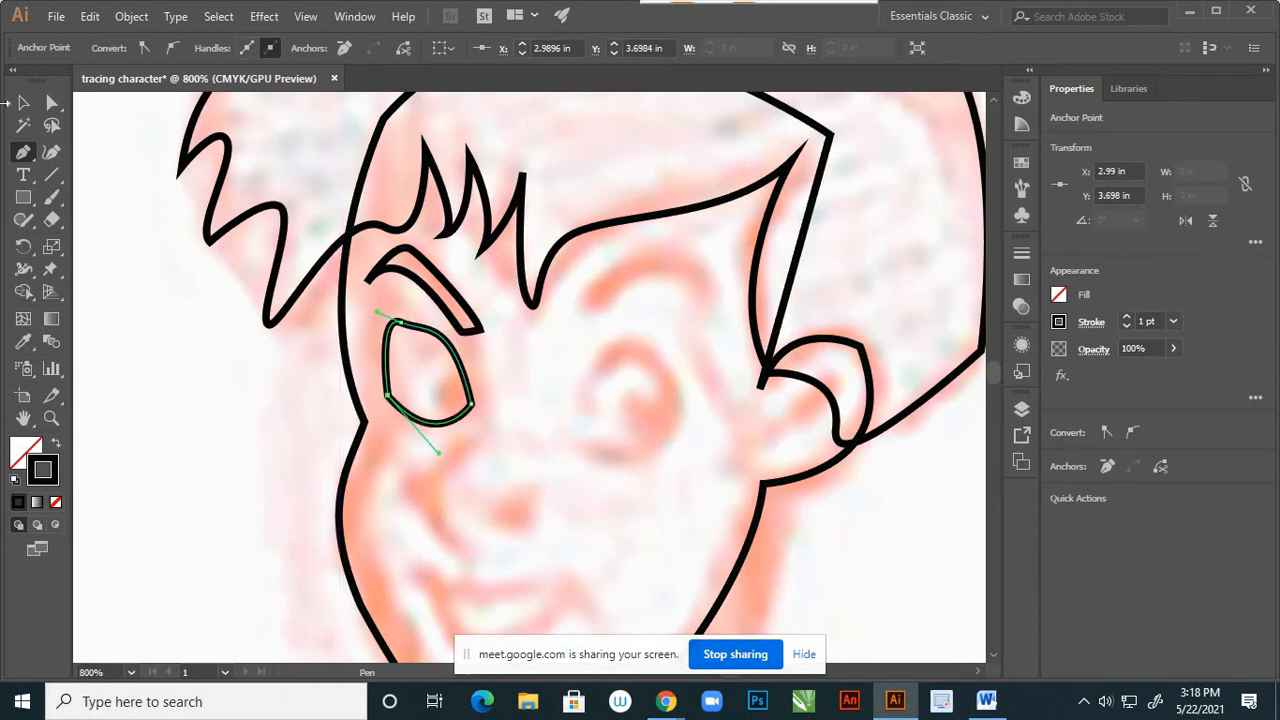
Pull the inner-side handle of the far eye's top anchor longer and upward to round the upper lid, and deselect the eye.
key("a")
key("ctrl+=")
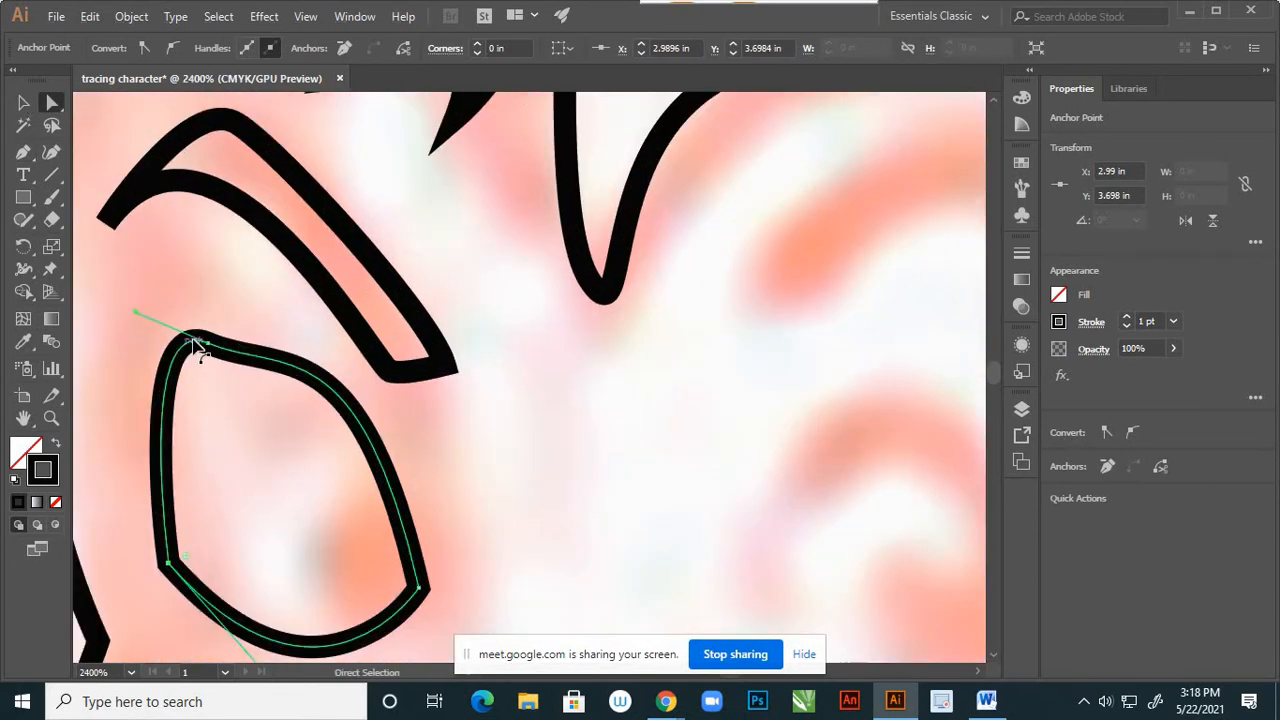
left_click_drag(207, 345, 274, 333)
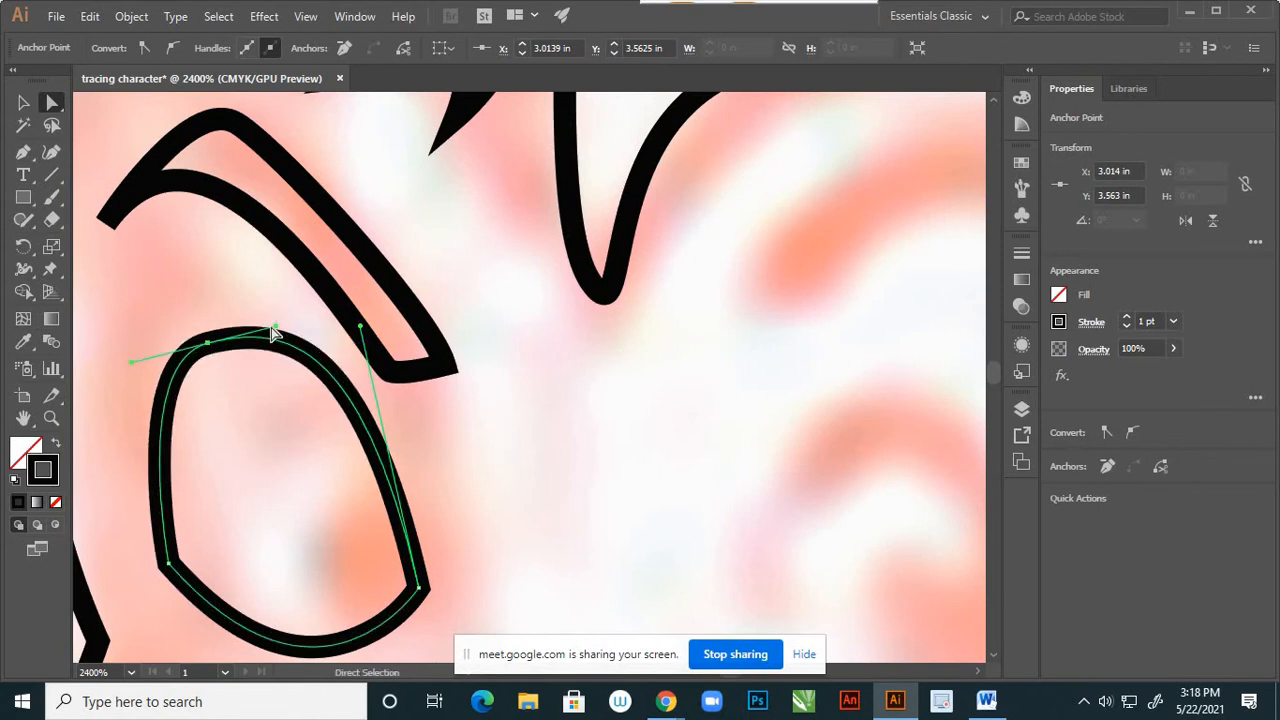
left_click(423, 409)
scroll(426, 415, "down", 5)
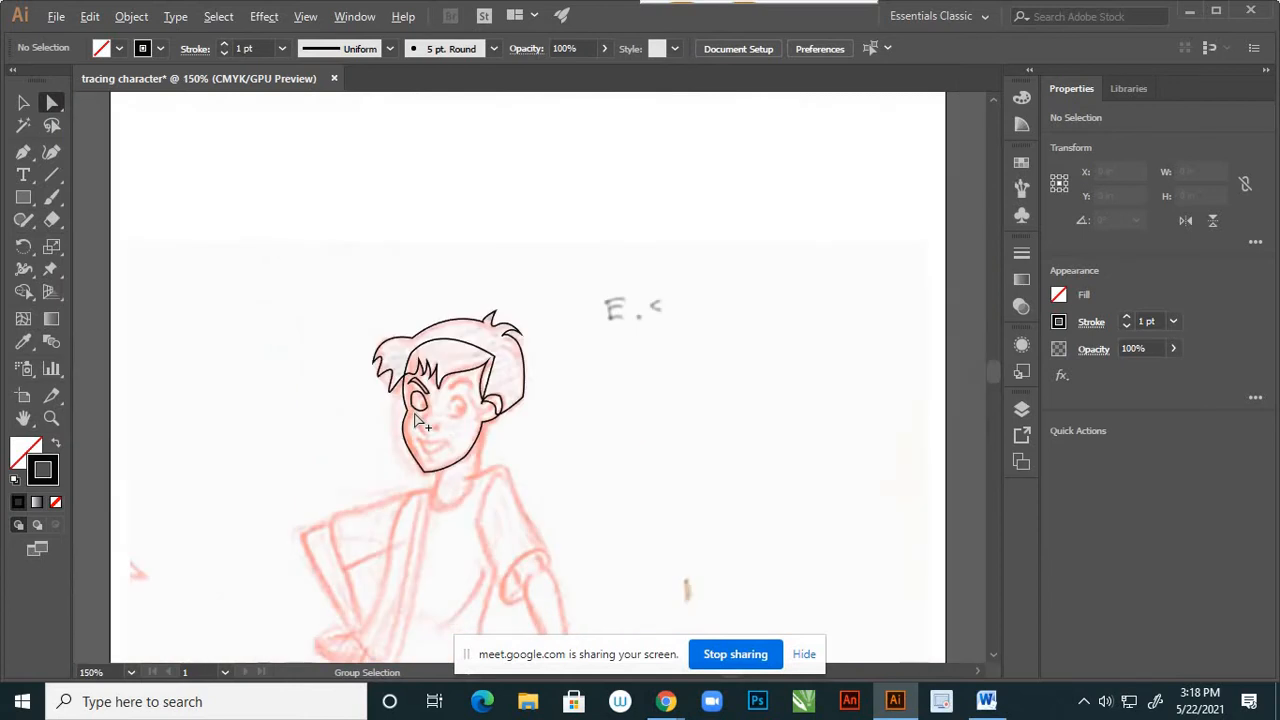
Select the whole far eye outline and nudge it one 0.0139 in increment toward the face edge, and deselect it.
scroll(430, 420, "up", 5)
left_click(436, 394)
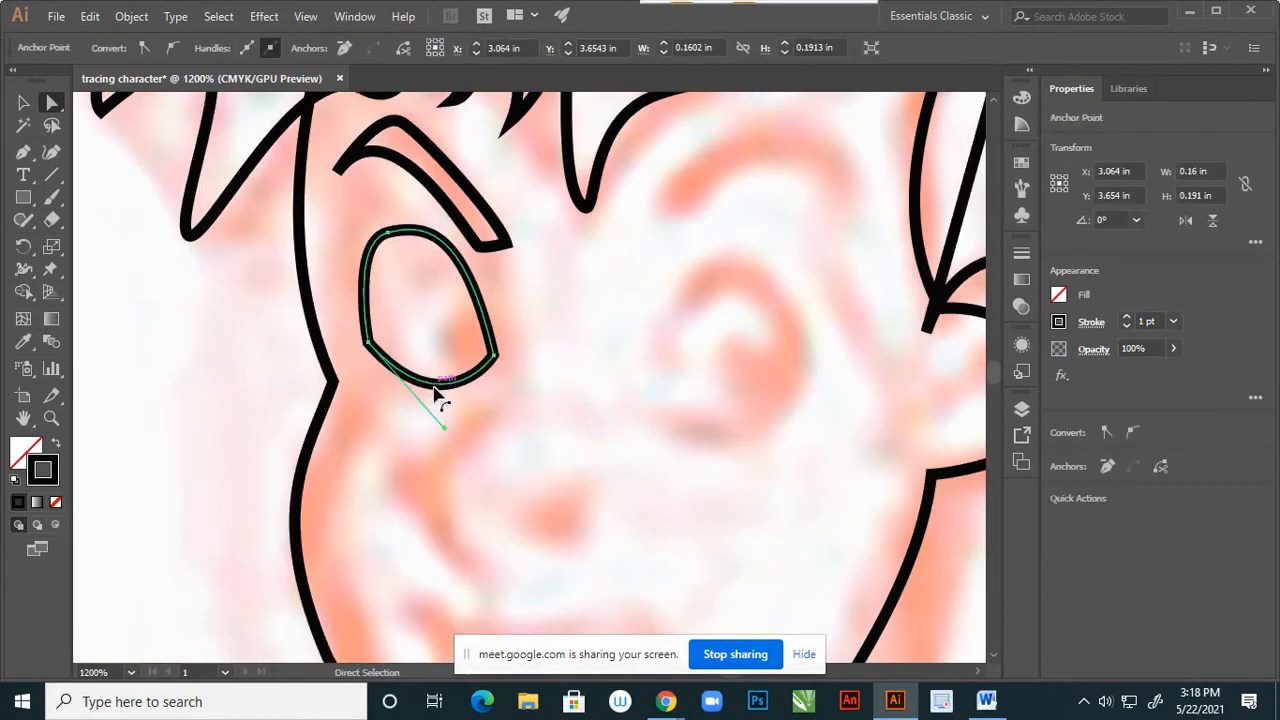
left_click_drag(436, 394, 434, 390)
left_click(27, 107)
left_click(200, 390)
left_click(408, 383)
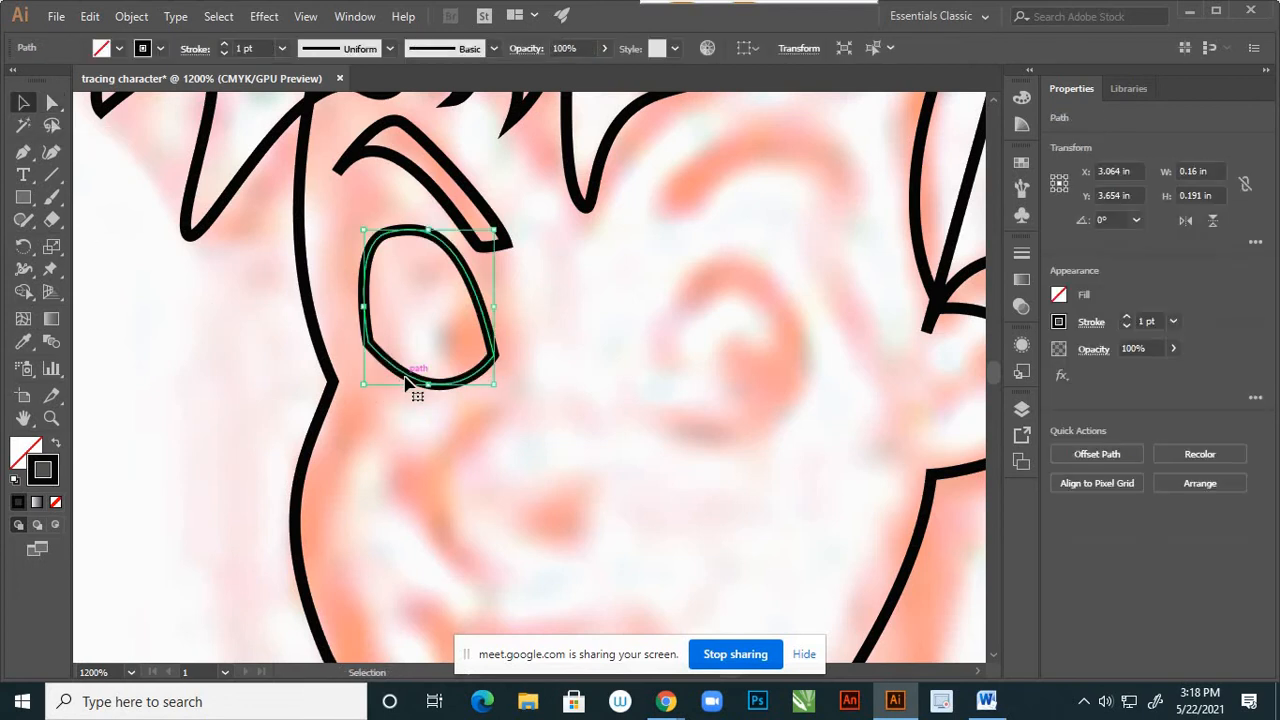
key("Left")
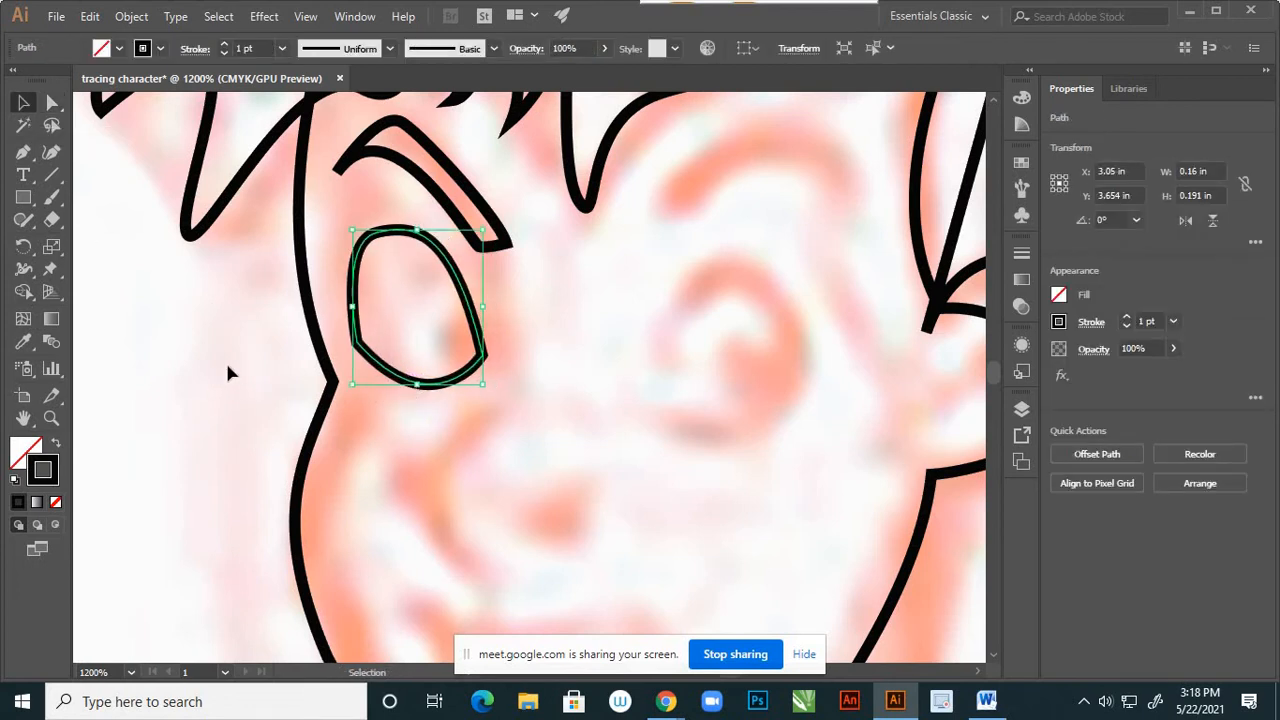
left_click(406, 396)
scroll(431, 450, "down", 5)
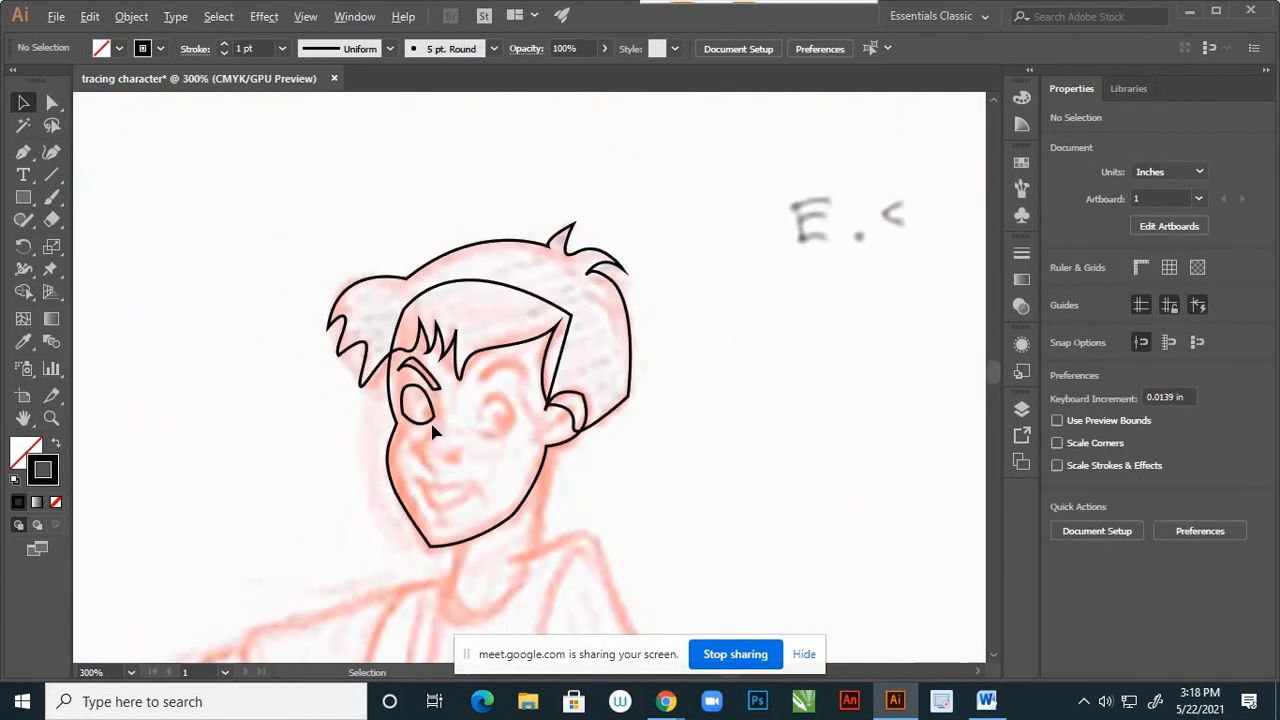
scroll(435, 432, "up", 5)
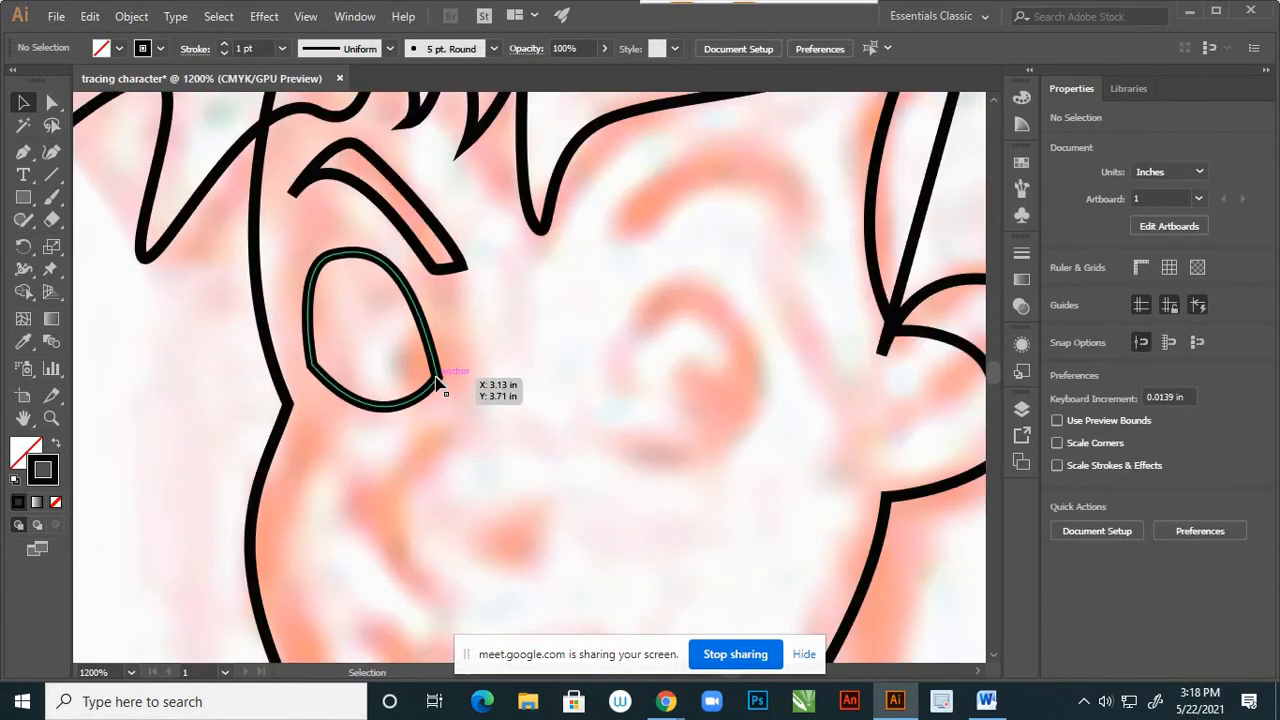
Set the far eye outline's stroke weight to 0.5 pt and deselect it.
left_click(440, 384)
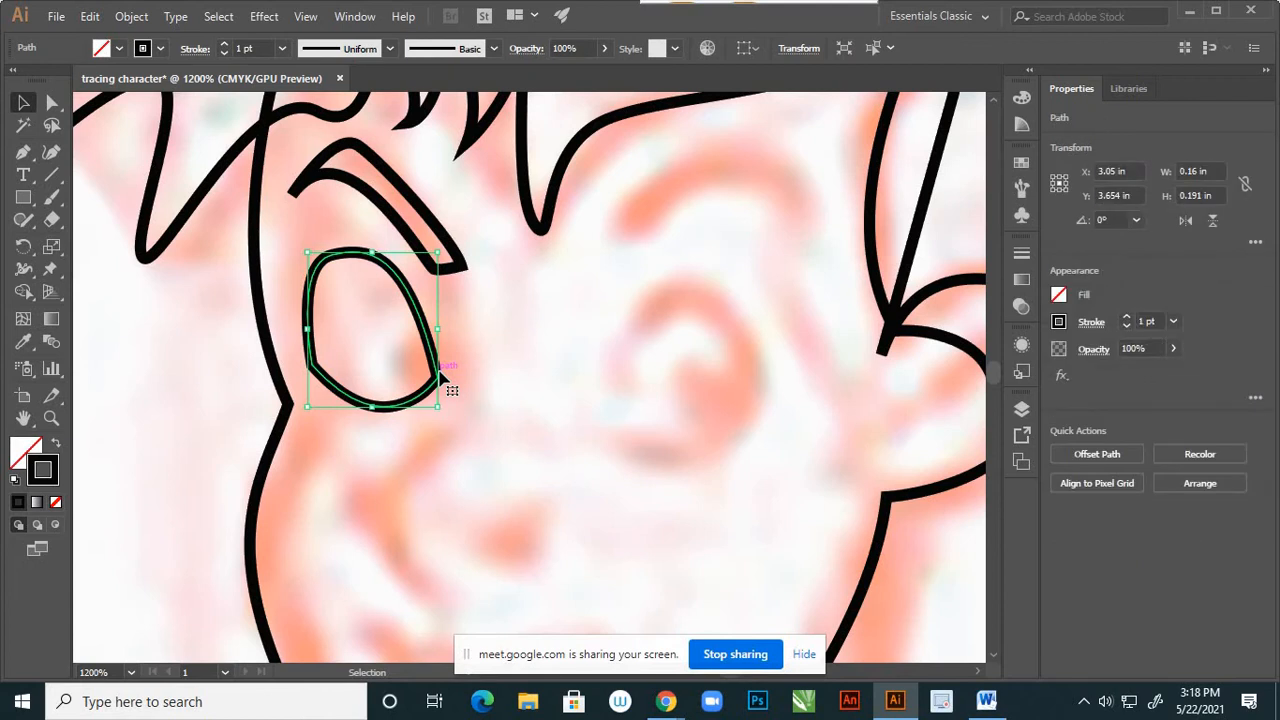
left_click(283, 49)
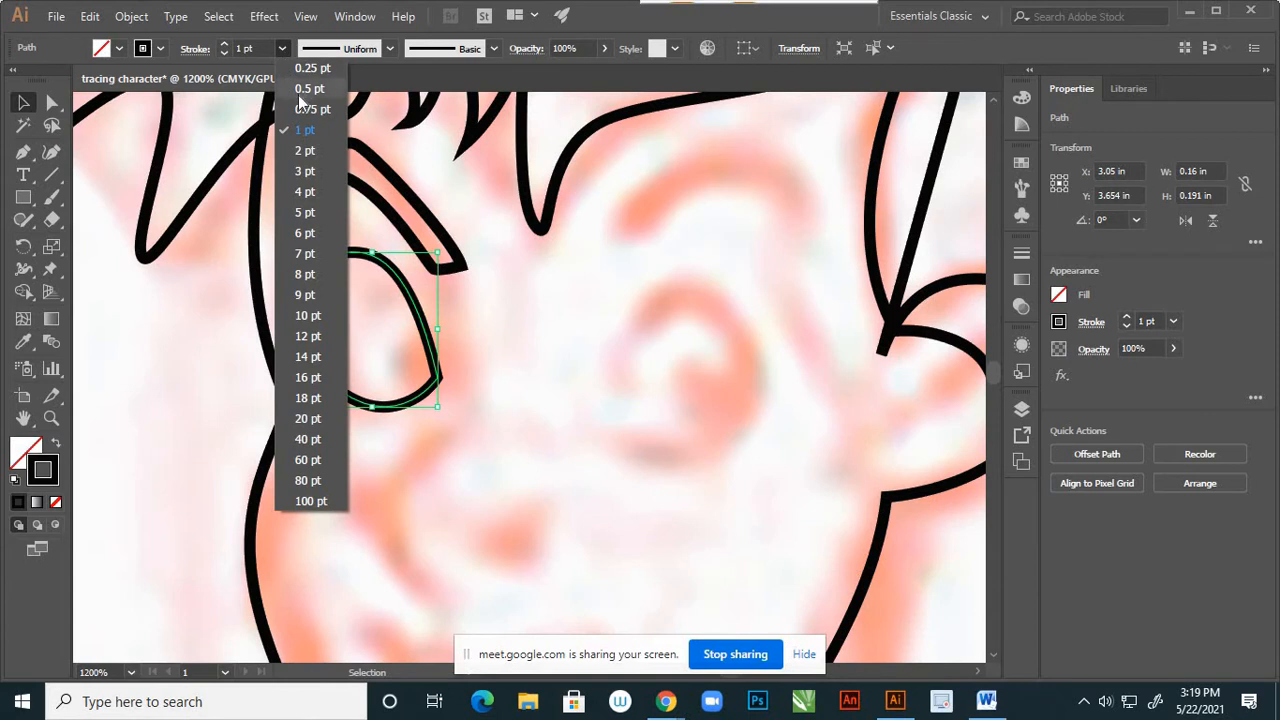
left_click(310, 89)
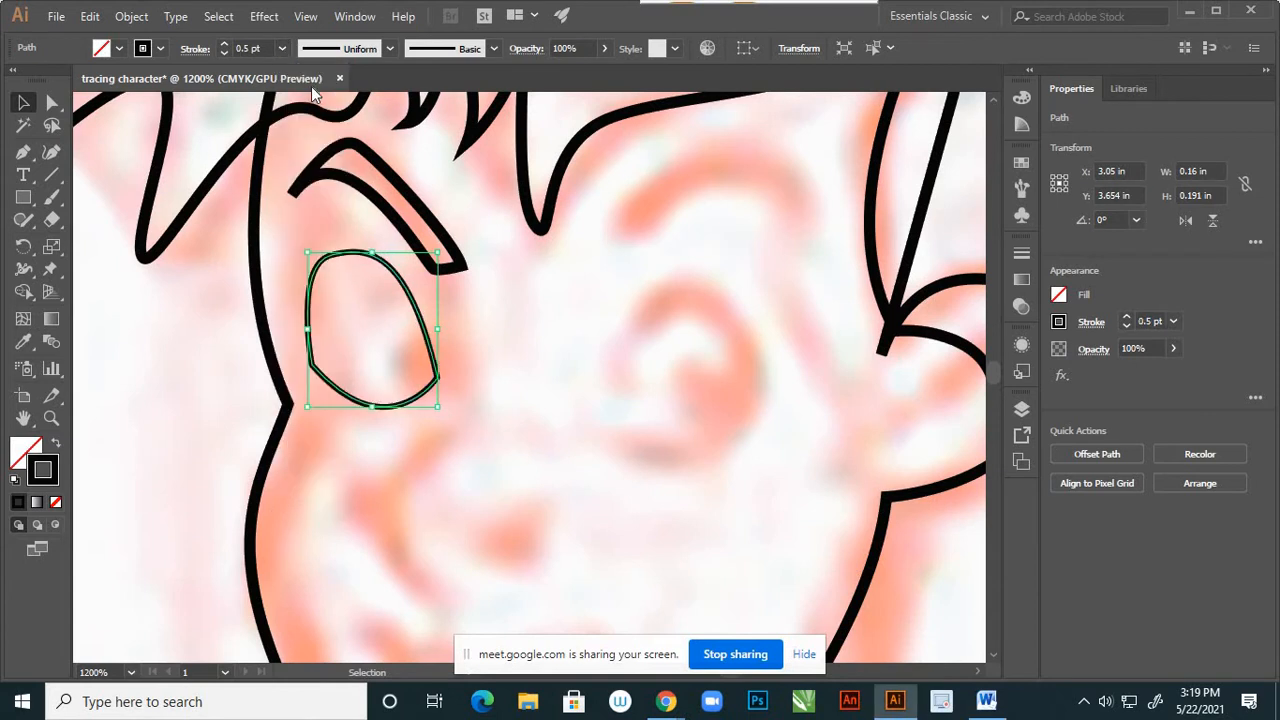
left_click(143, 350)
scroll(483, 387, "down", 3)
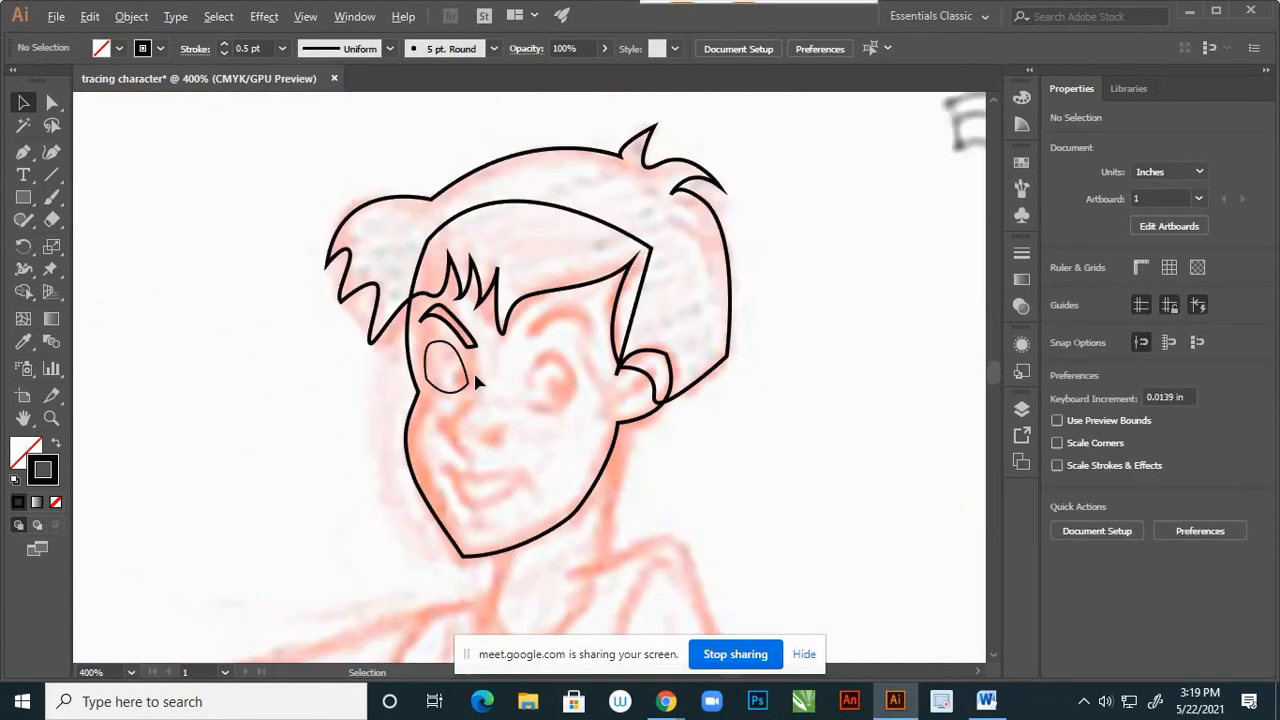
Draw an iris ellipse about 0.096 by 0.137 in inside the far eye, shift it slightly up toward the face edge, and deselect it.
scroll(477, 382, "up", 3)
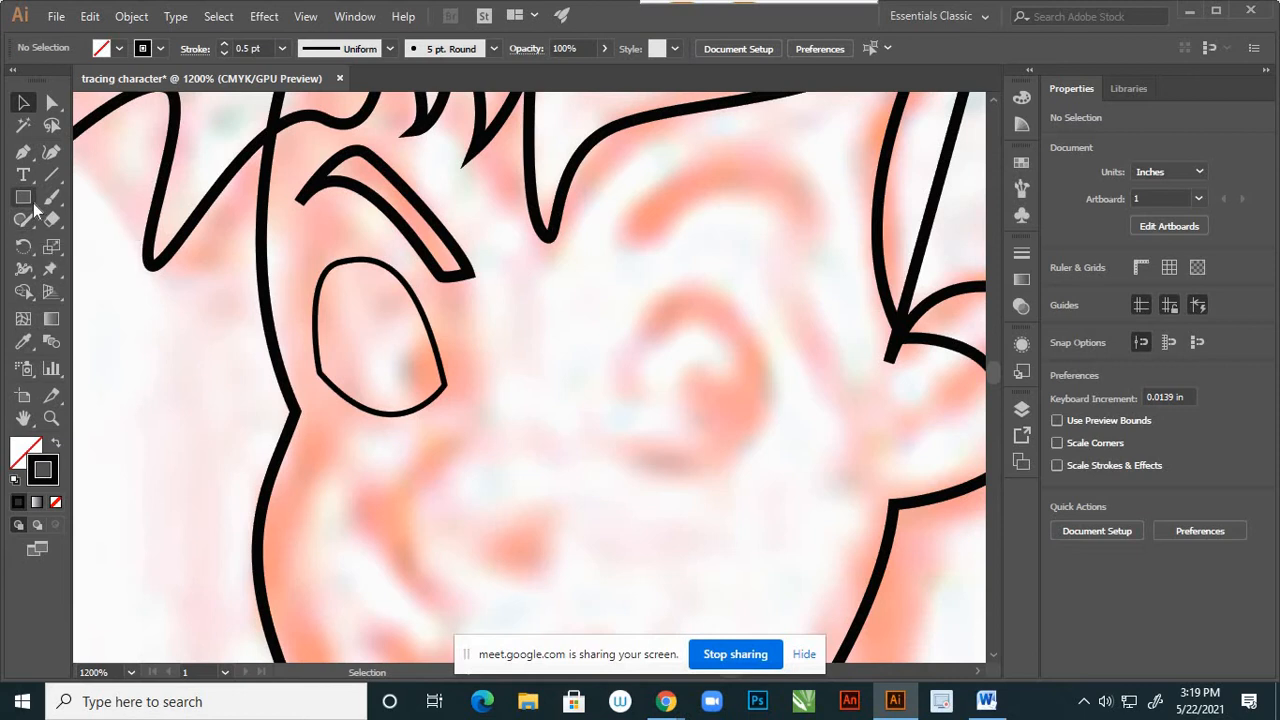
left_click_drag(30, 200, 104, 245)
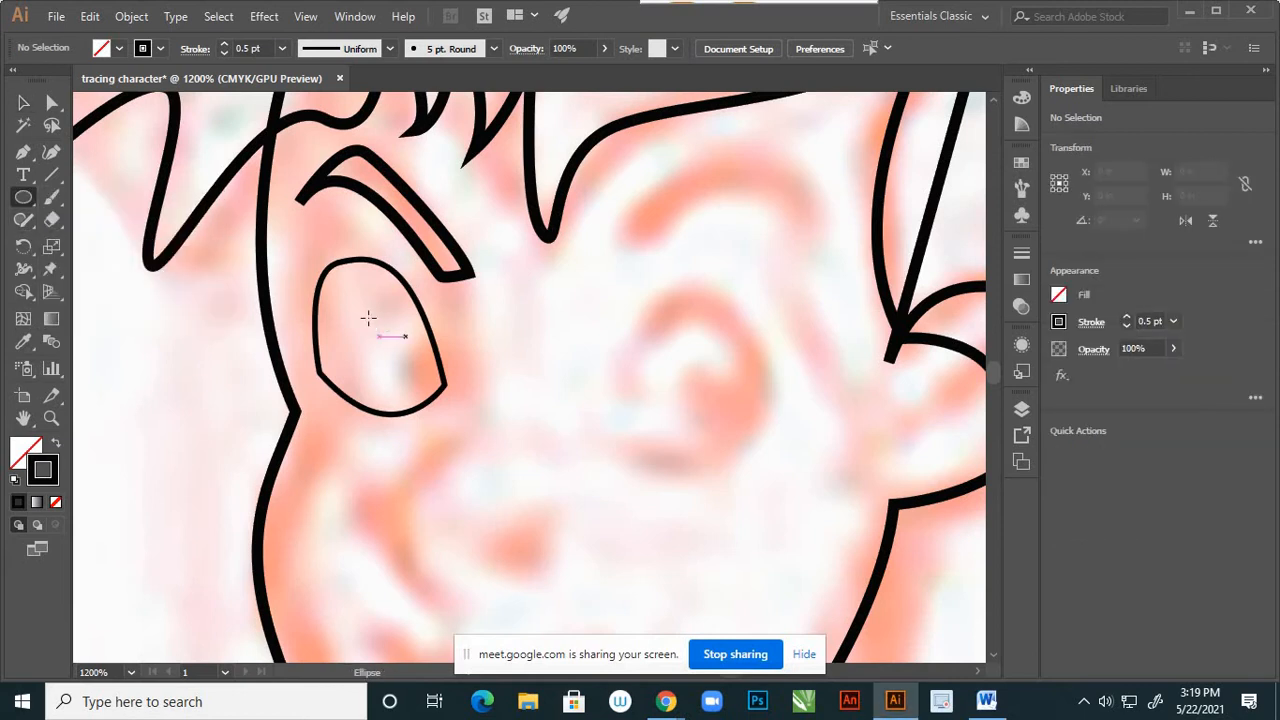
left_click_drag(357, 303, 436, 414)
key("v")
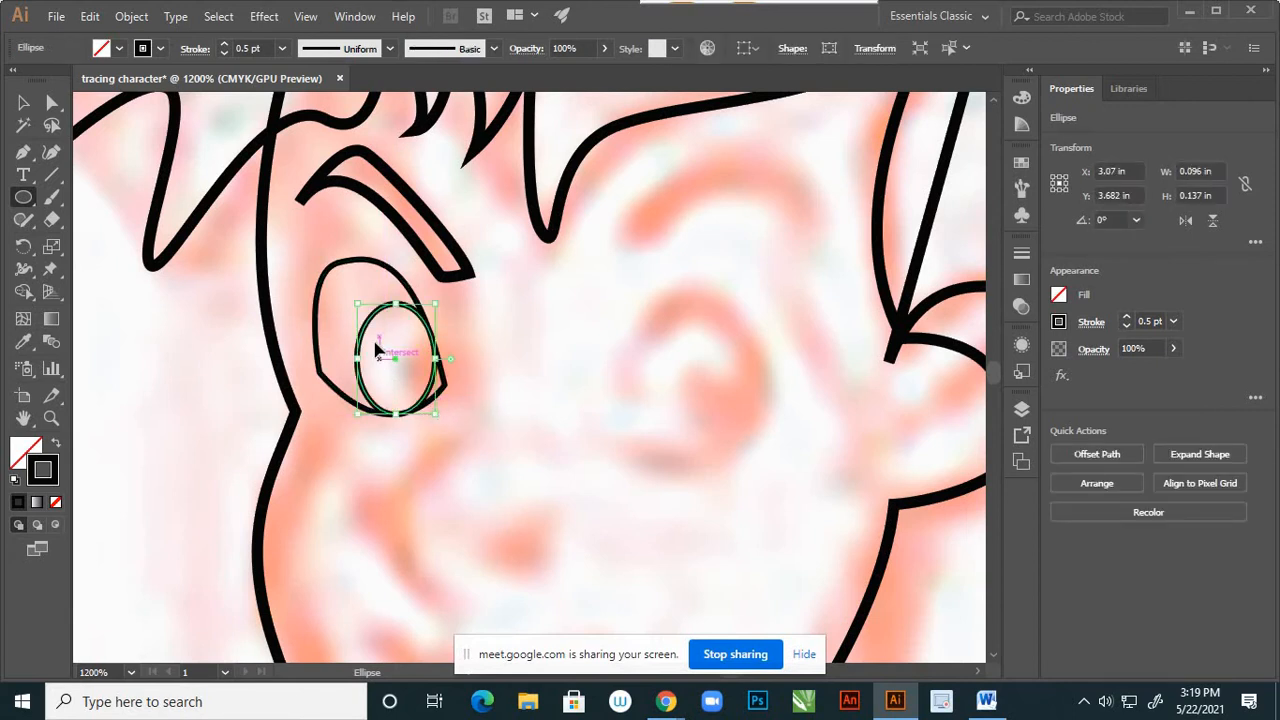
left_click_drag(371, 316, 365, 312)
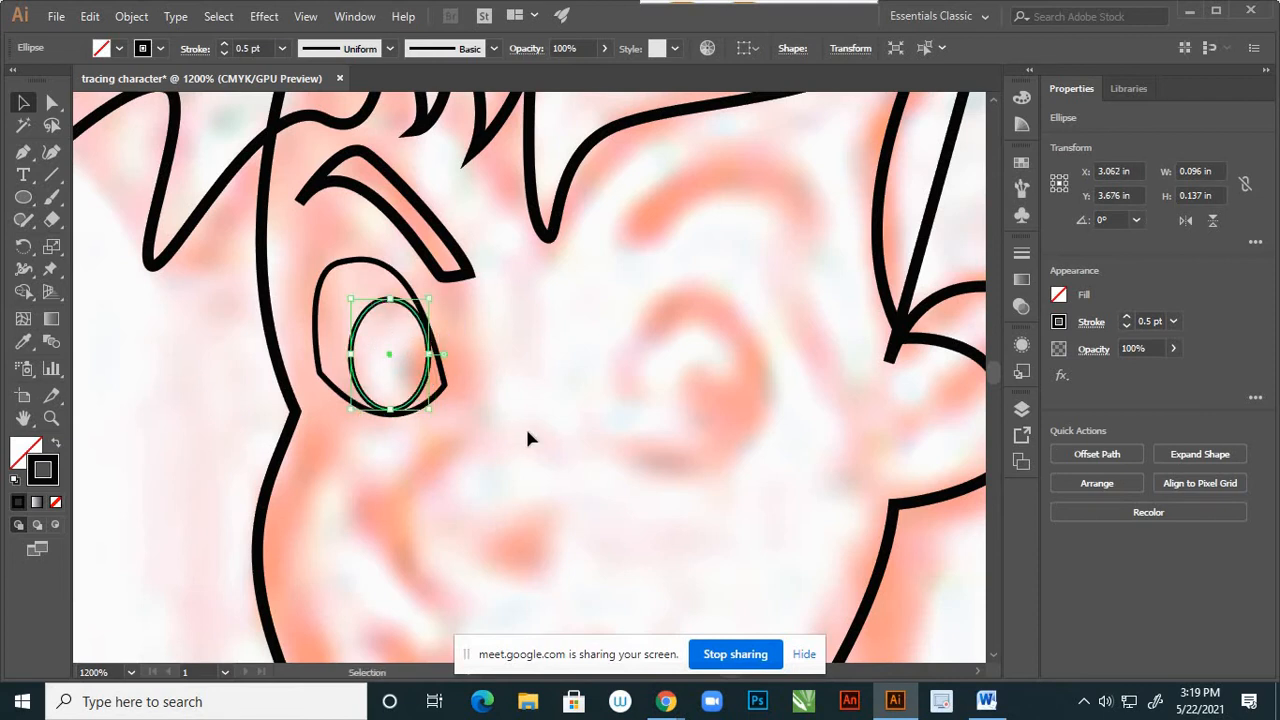
key("Left")
key("Right")
left_click(478, 375)
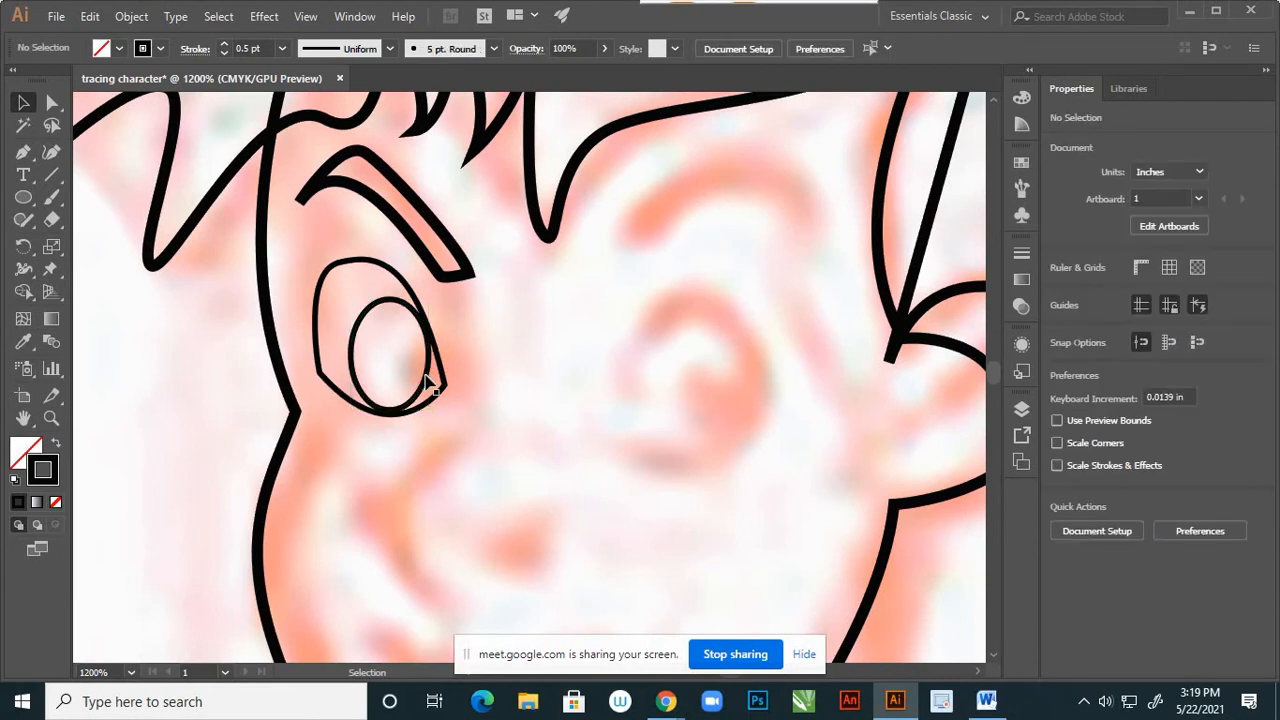
Duplicate the far eye's iris ellipse, scale the copy to about 0.054 by 0.077 in, and place it inside the iris near its upper edge.
left_click(428, 378)
key("a")
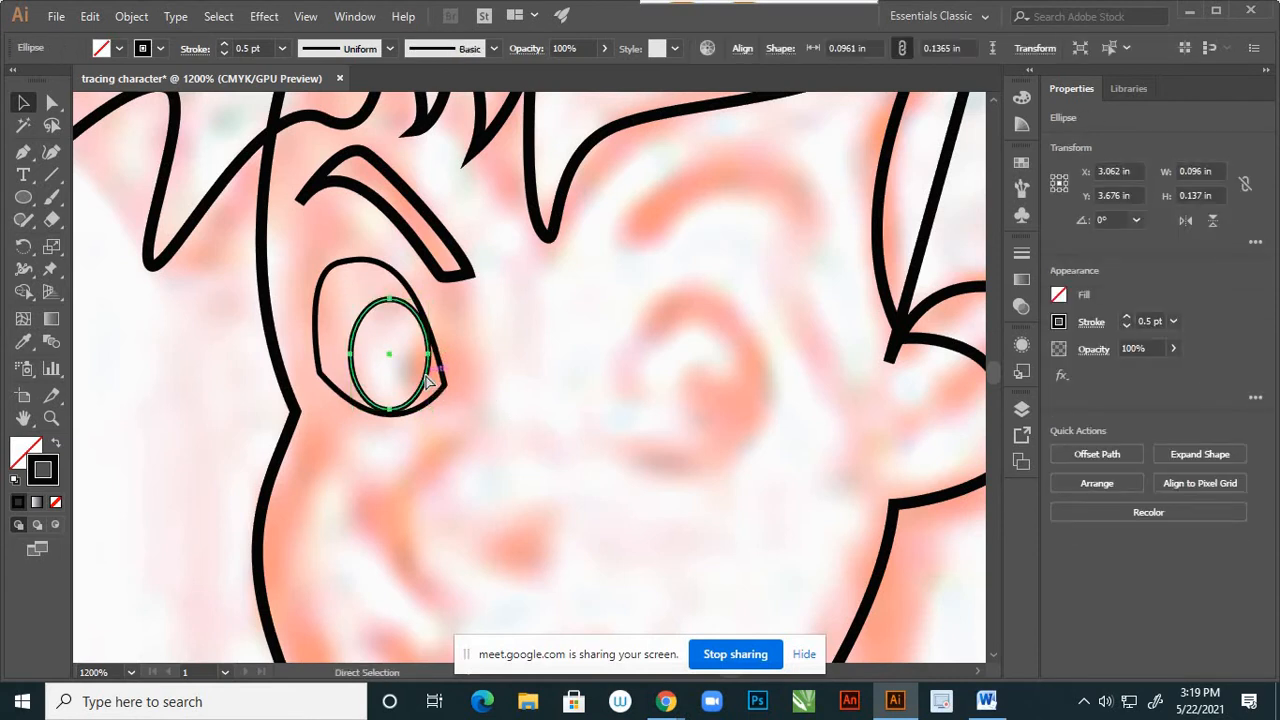
key("v")
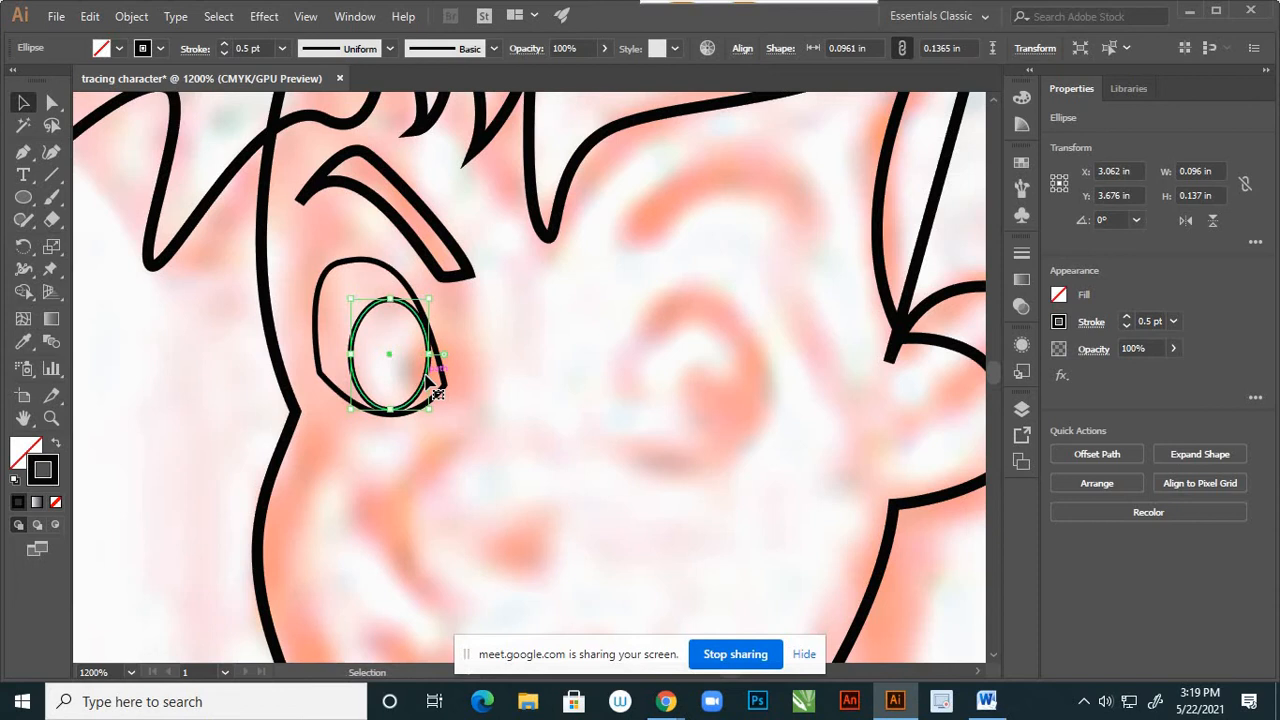
key("a")
key("v")
left_click_drag(430, 414, 414, 363)
key("ctrl+equal")
key("ctrl+equal")
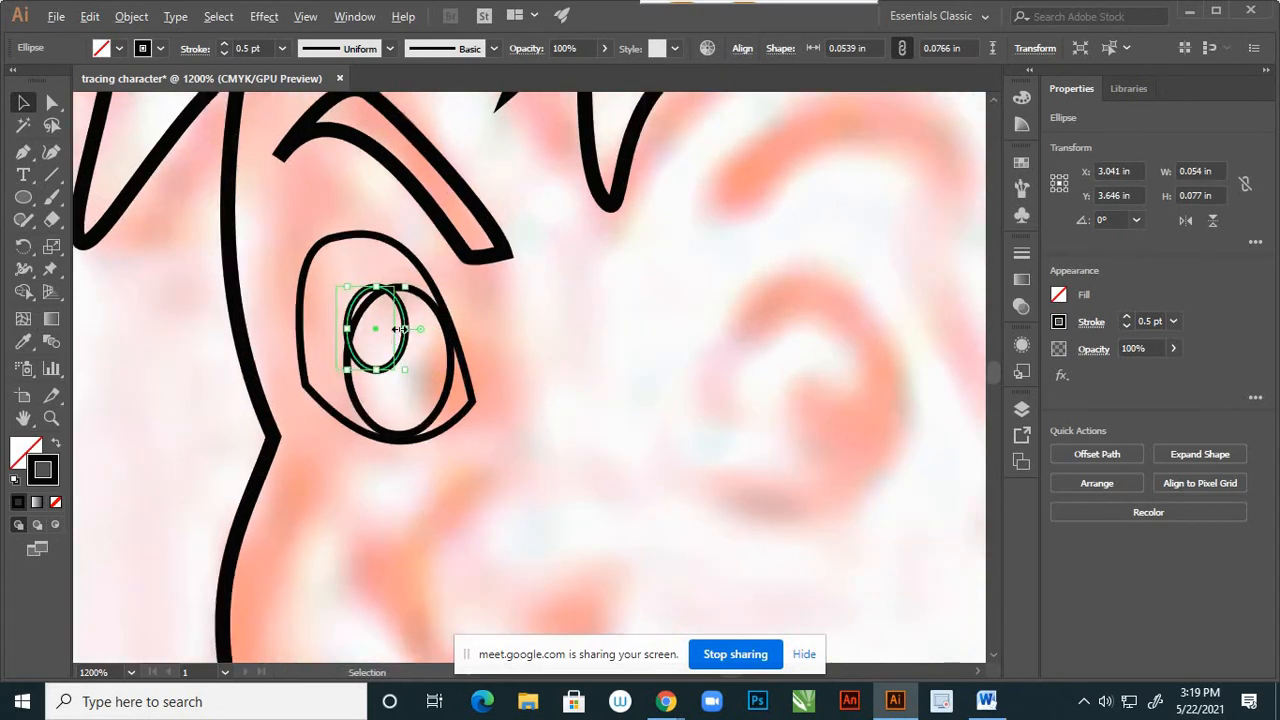
left_click_drag(407, 314, 450, 312)
left_click(571, 337)
scroll(450, 400, "down", 3)
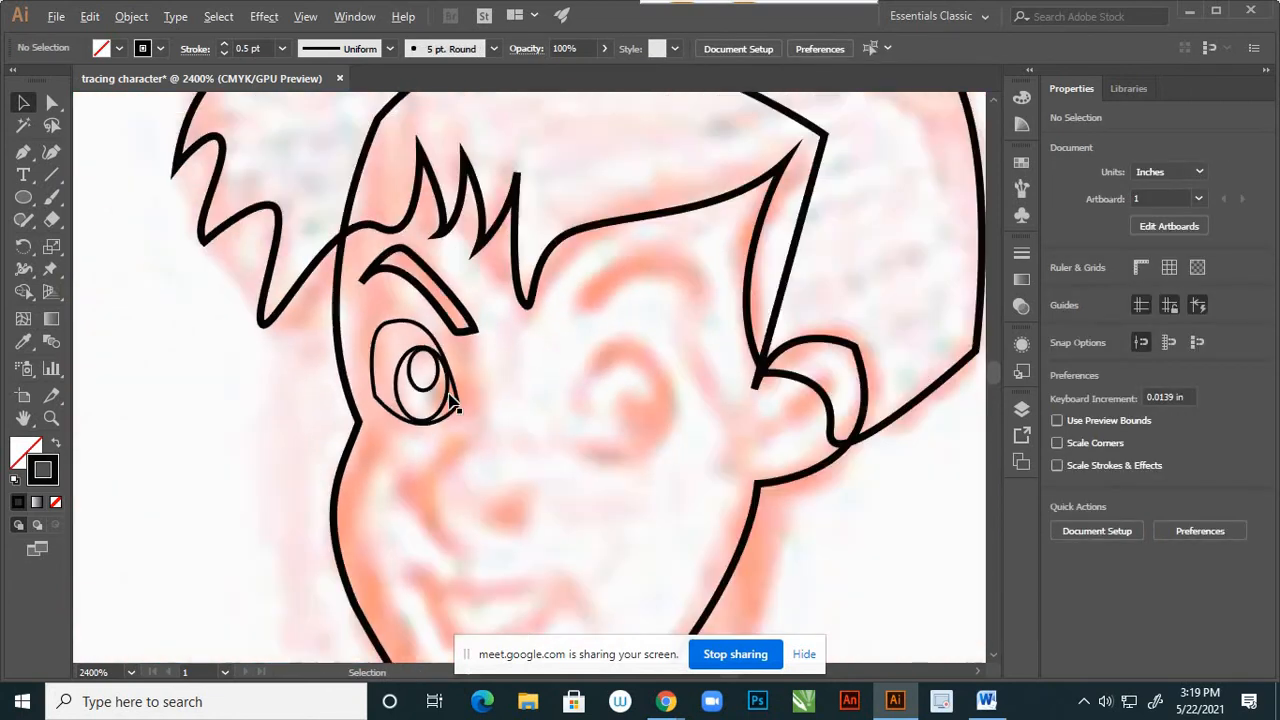
Lower the far eye's nose-side corner anchor slightly and swing its upper handle toward the nose to round the lid around the iris.
scroll(530, 405, "up", 1)
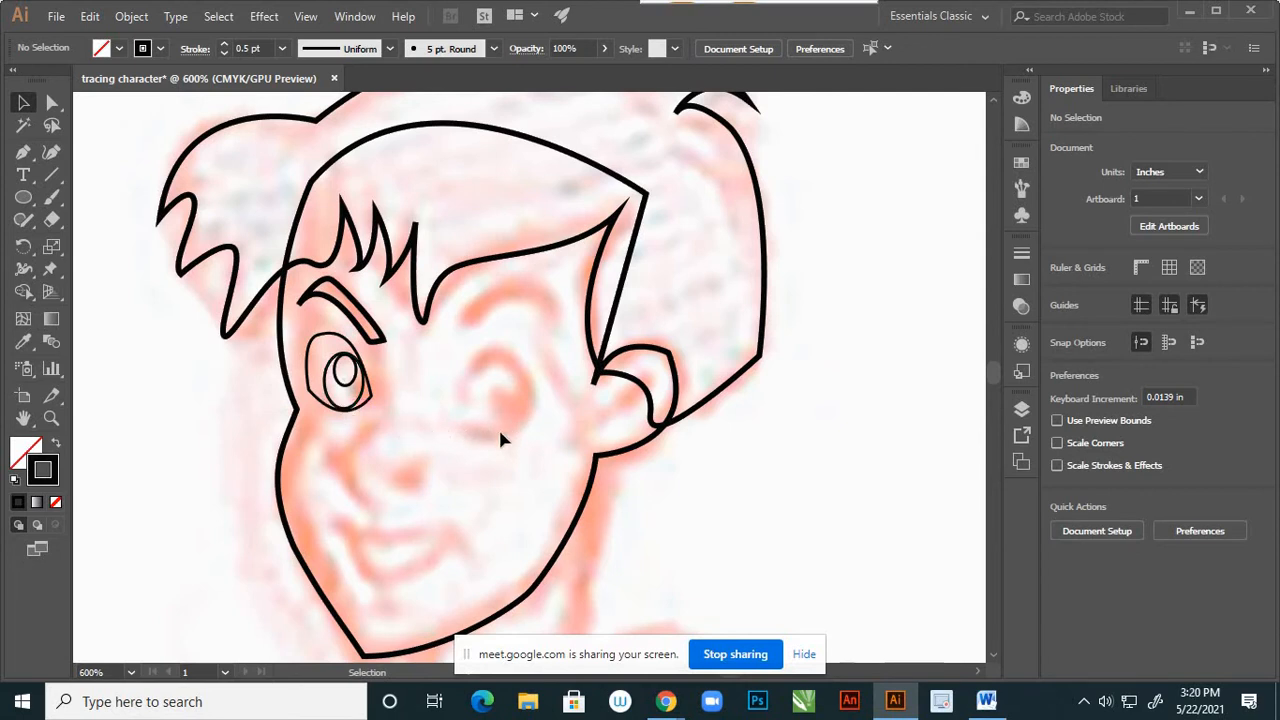
scroll(376, 395, "up", 1)
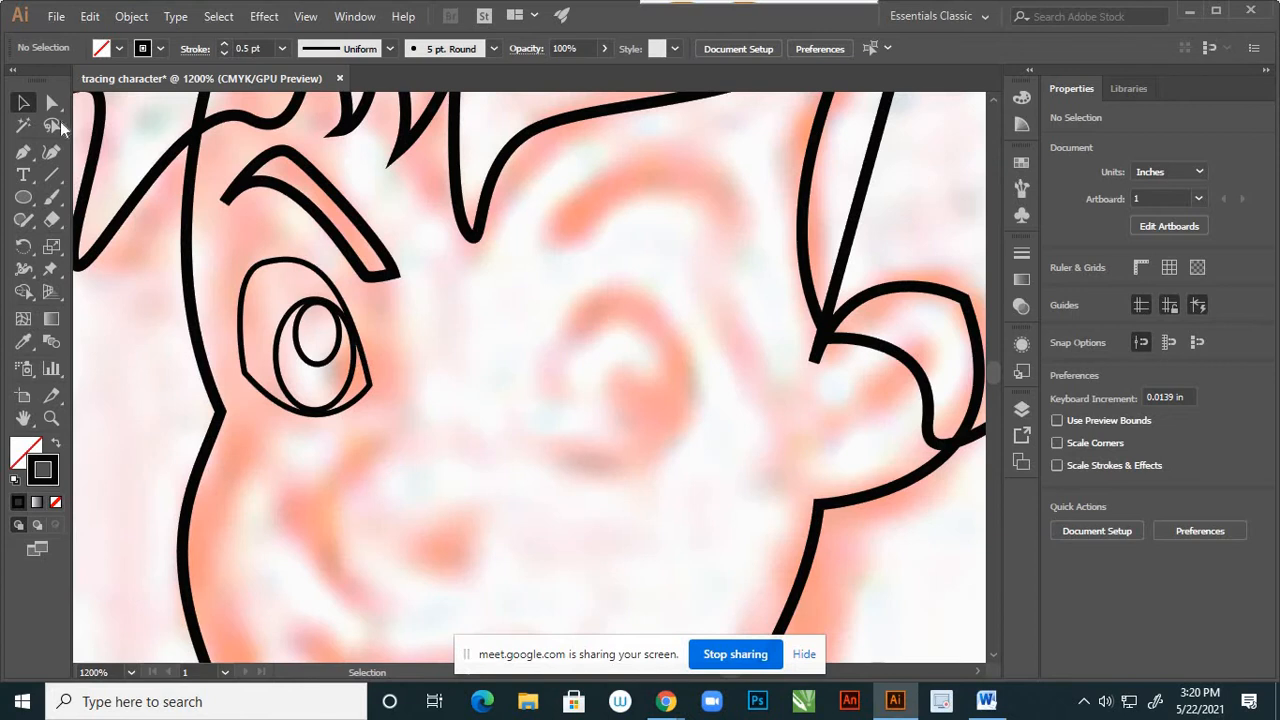
key("a")
scroll(395, 402, "up", 1)
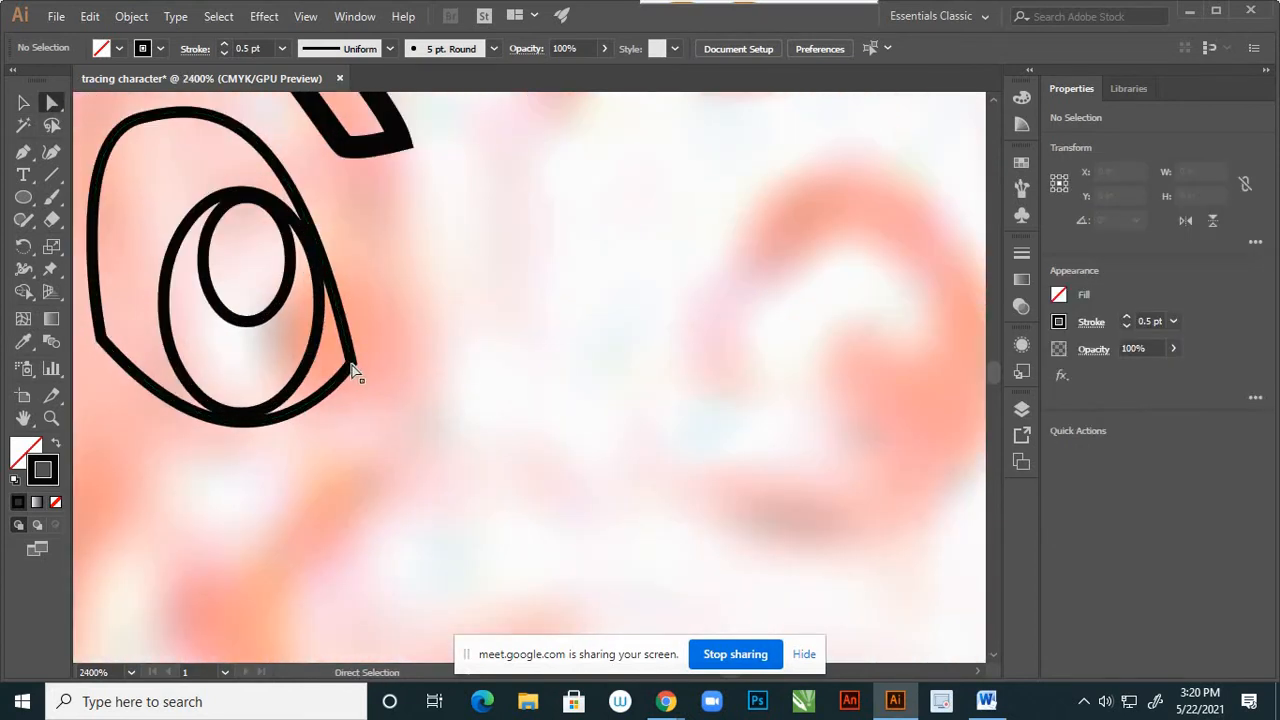
left_click(351, 362)
left_click_drag(355, 370, 347, 386)
scroll(365, 360, "down", 1)
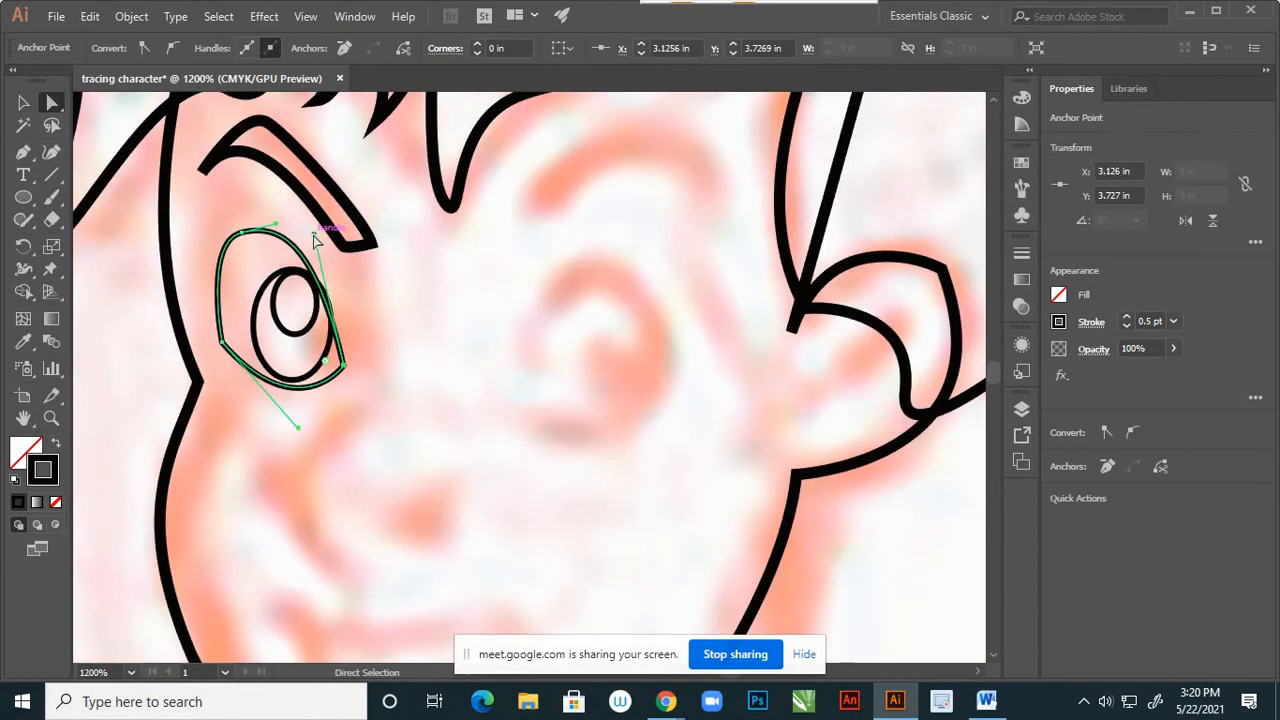
left_click_drag(313, 238, 340, 242)
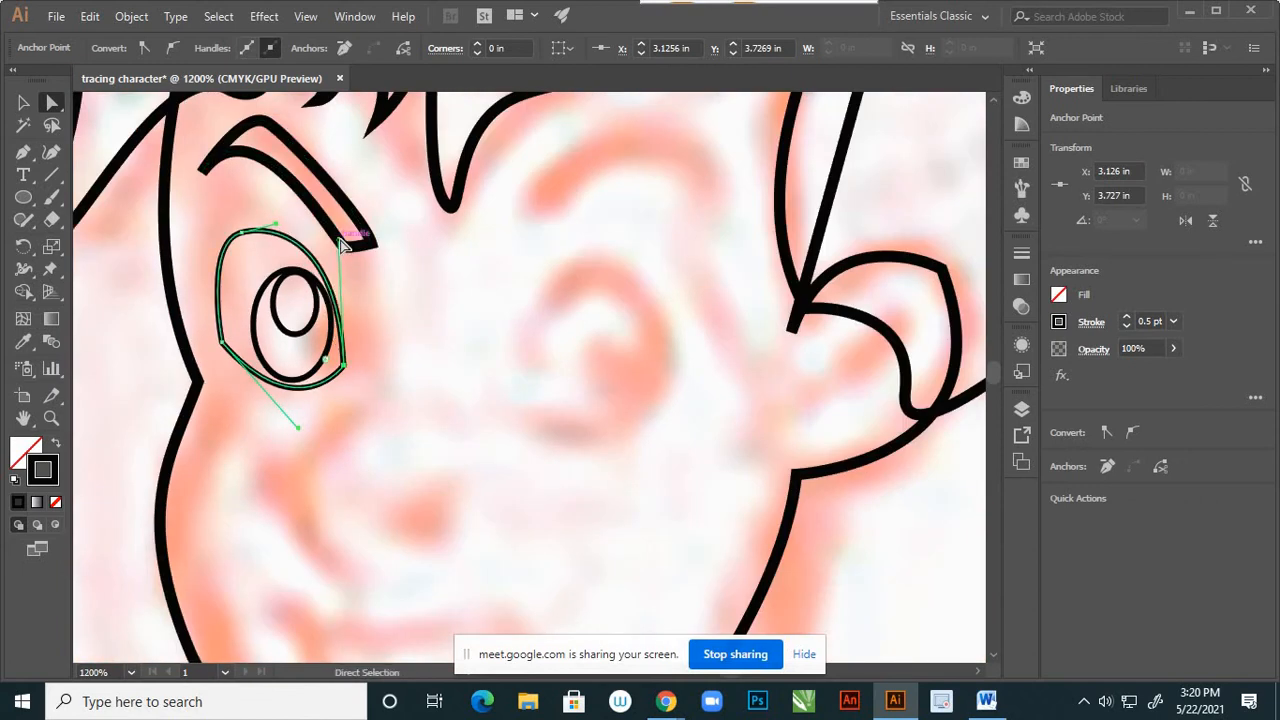
left_click(400, 328)
scroll(397, 334, "down", 2)
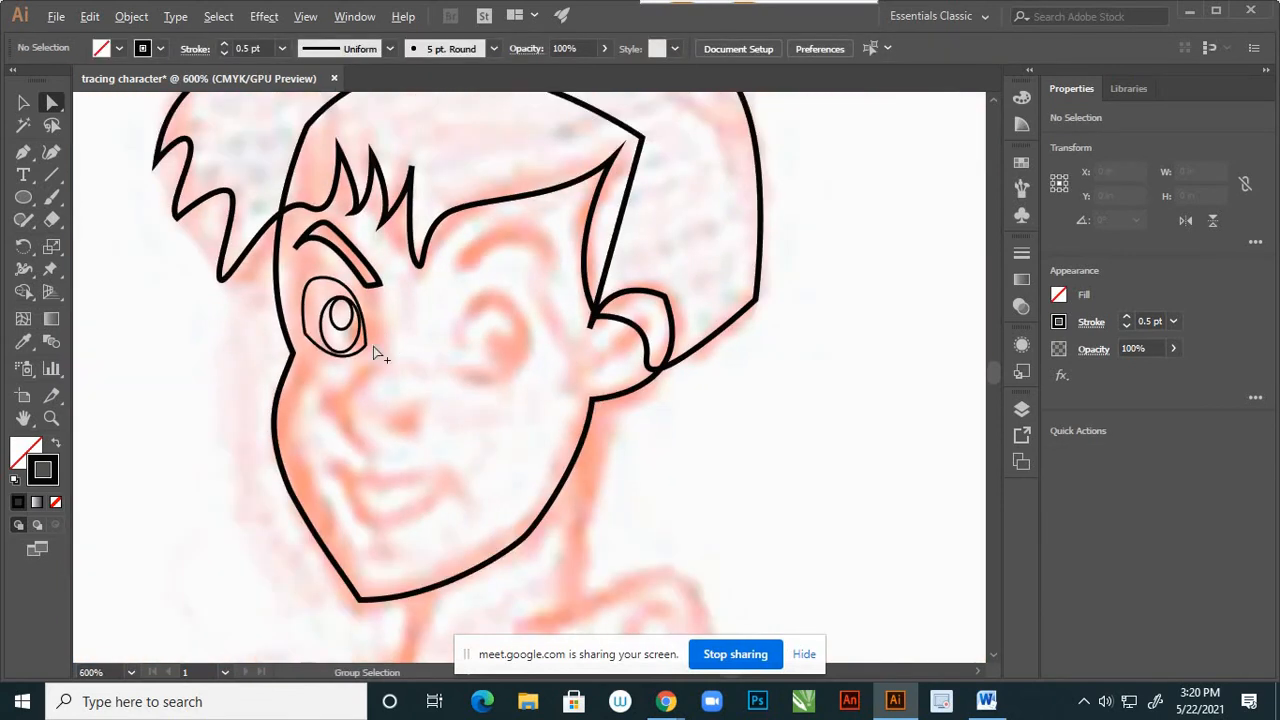
Lower the far eye's outer corner anchor and adjust its lower handle to reshape the bottom lid, and deselect the eye.
scroll(311, 350, "up", 2)
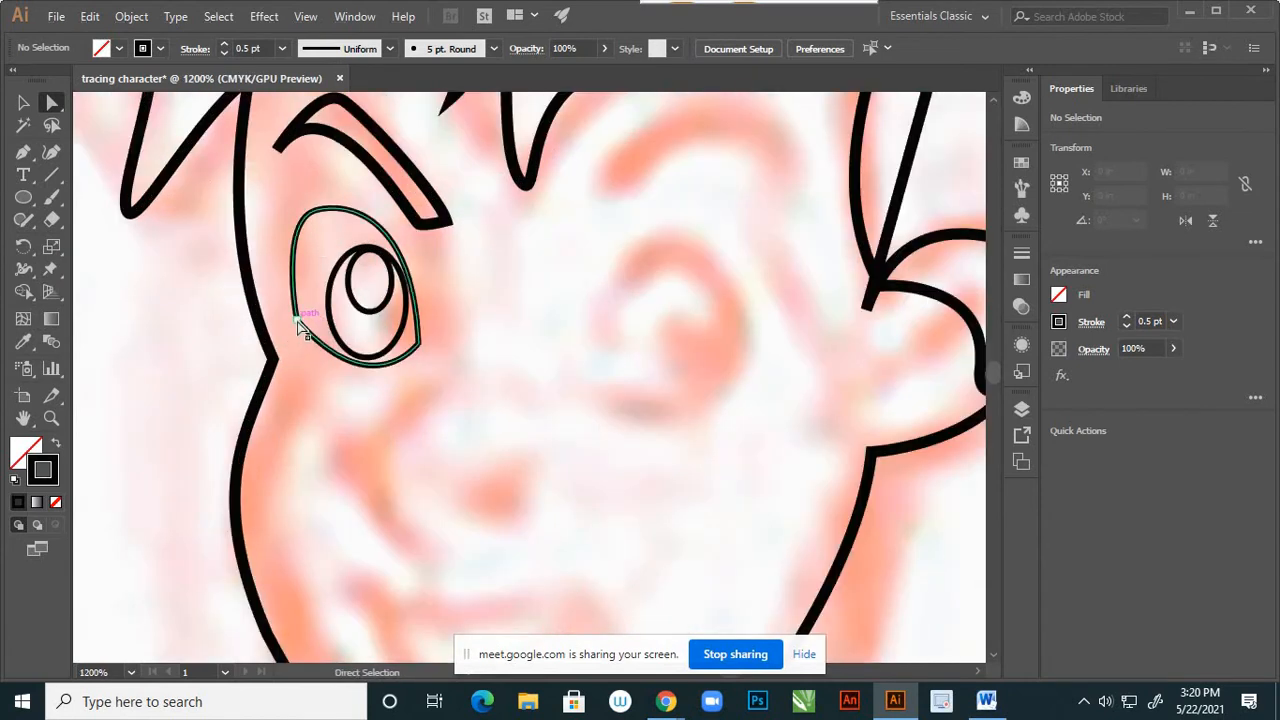
left_click_drag(300, 328, 372, 390)
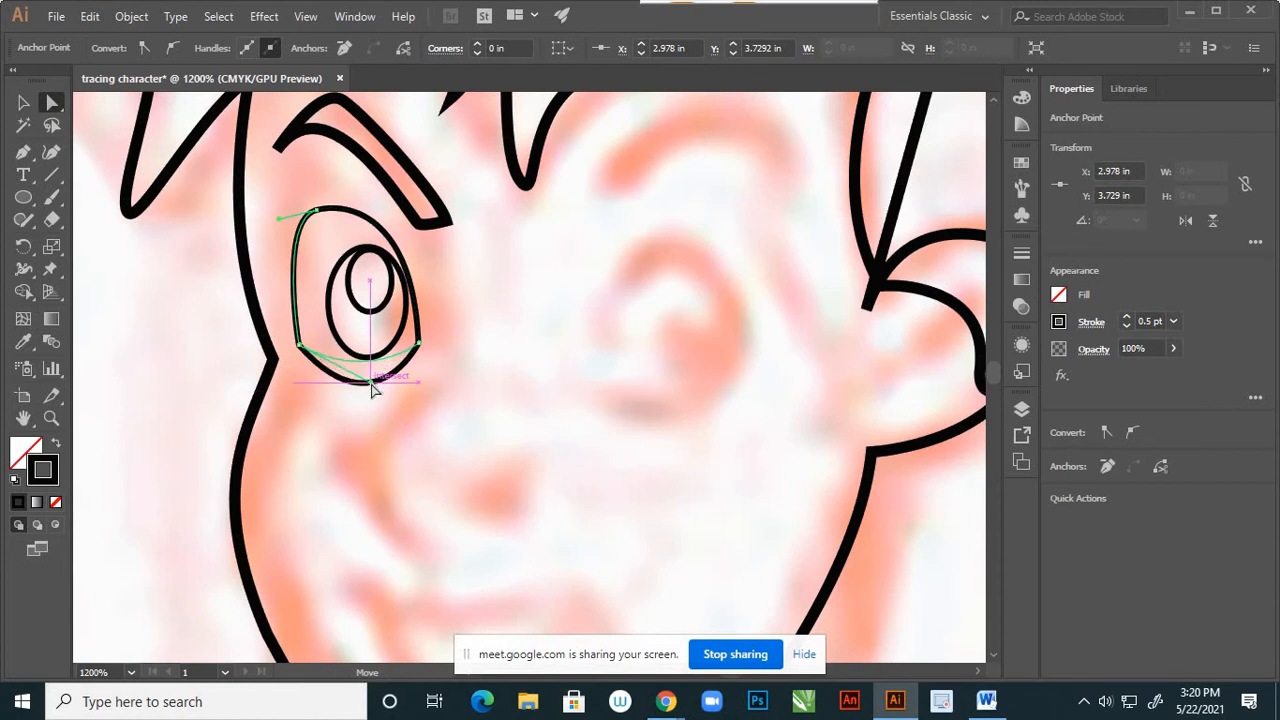
left_click(334, 431)
scroll(376, 418, "down", 4)
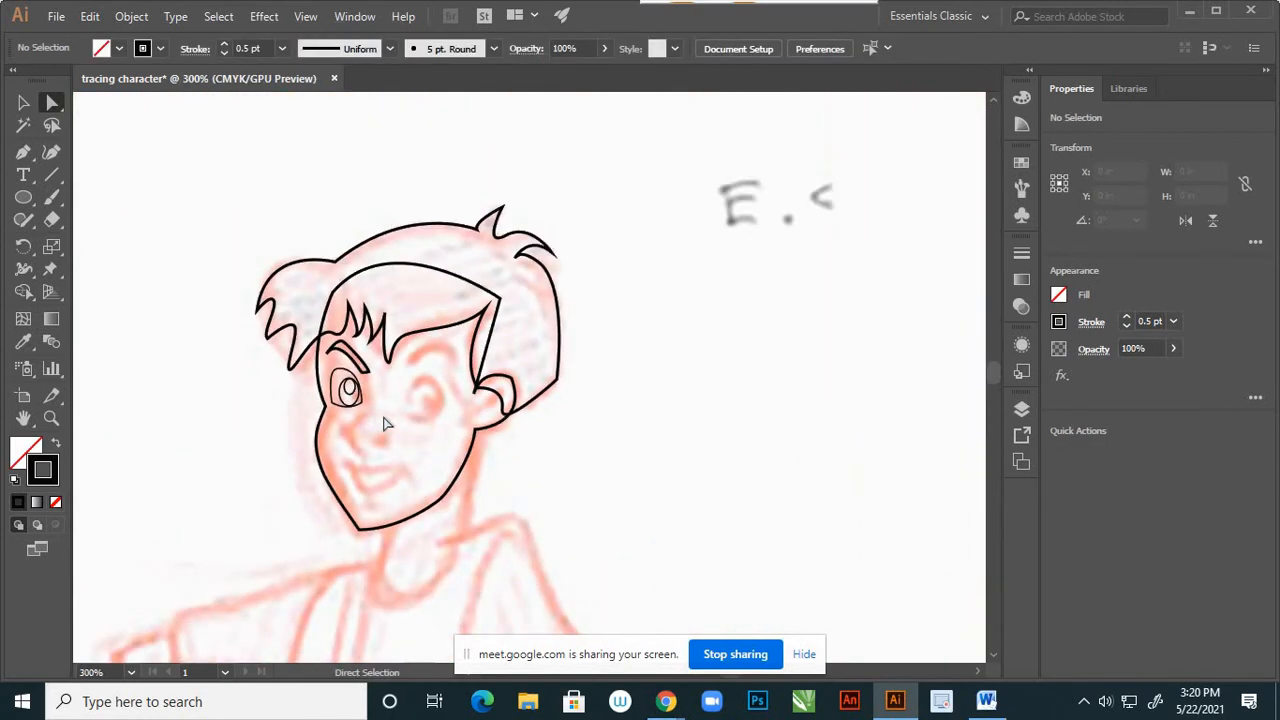
Trace the near eyebrow with the Pen tool as a closed arched outline tapering to a point toward the ear.
left_click(23, 152)
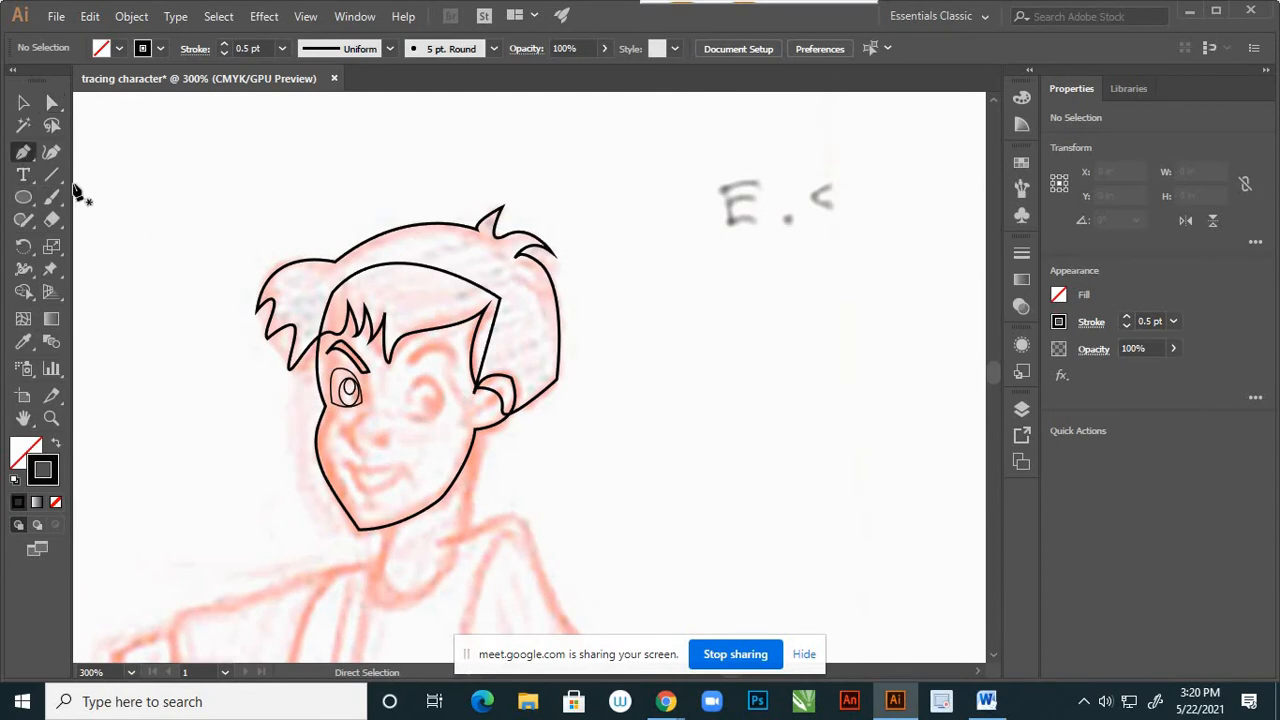
scroll(418, 385, "up", 2)
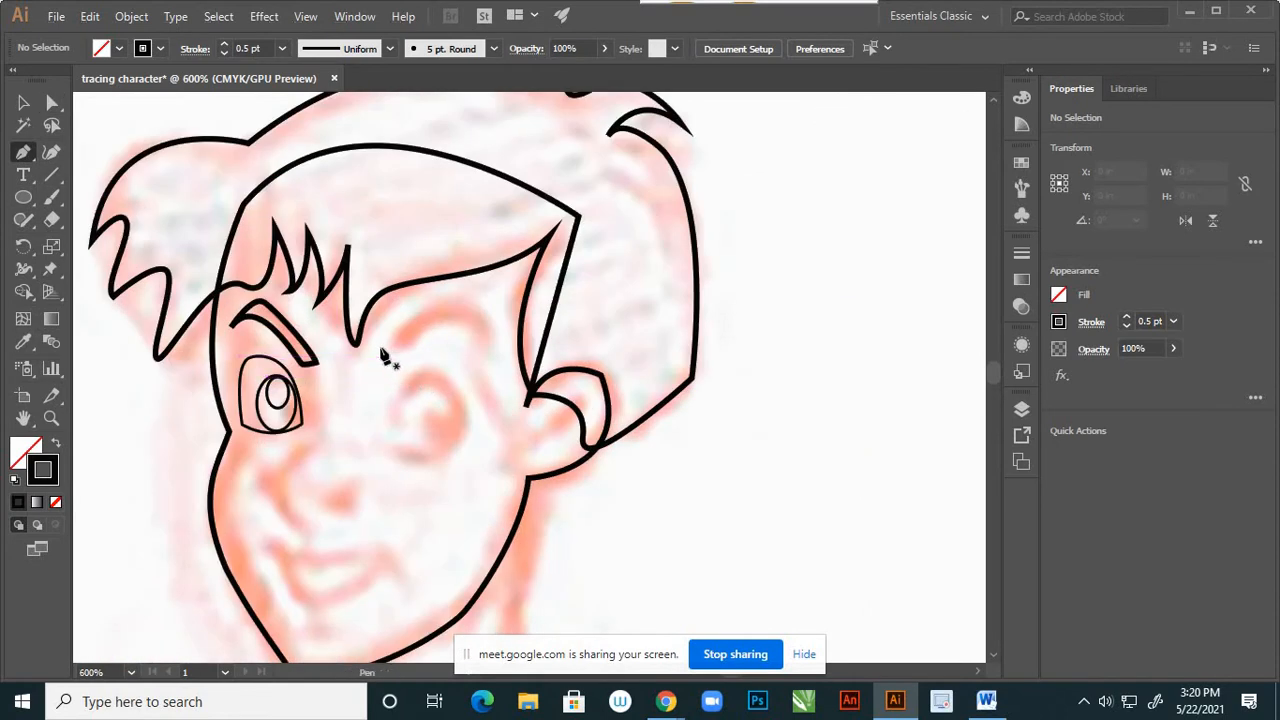
left_click(388, 343)
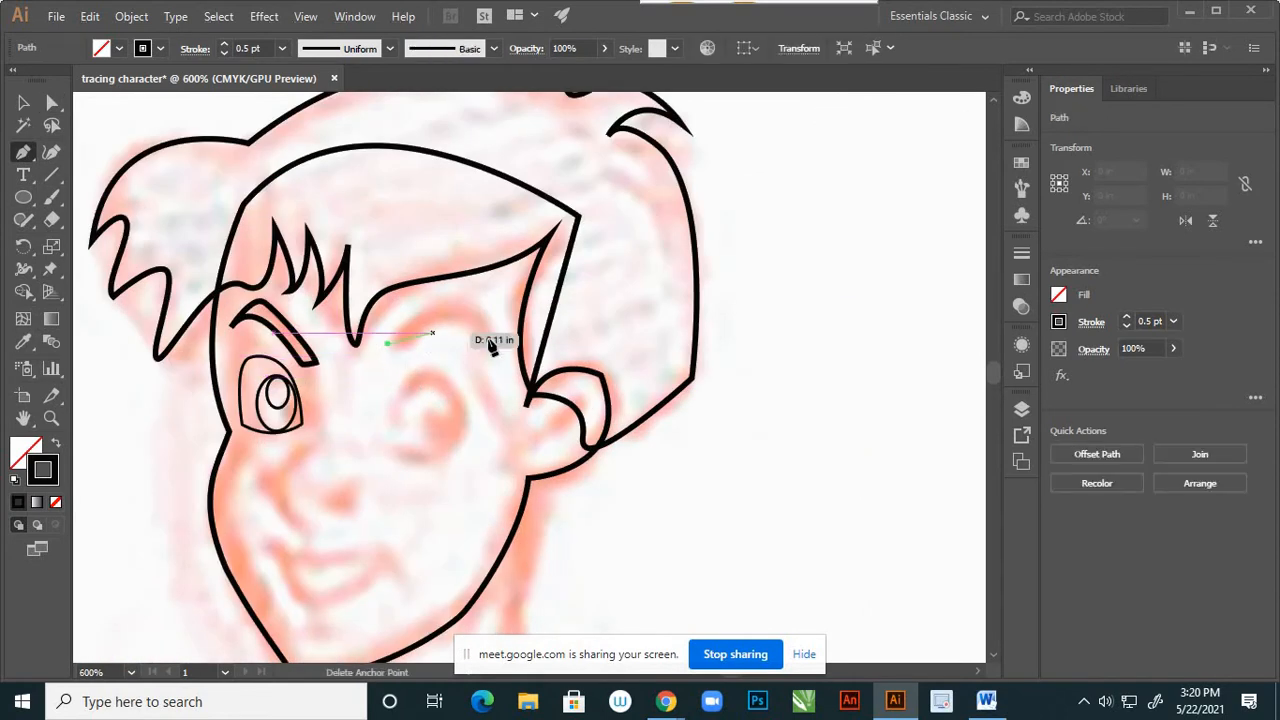
left_click_drag(528, 380, 370, 395)
left_click_drag(410, 352, 342, 297)
scroll(414, 362, "up", 2)
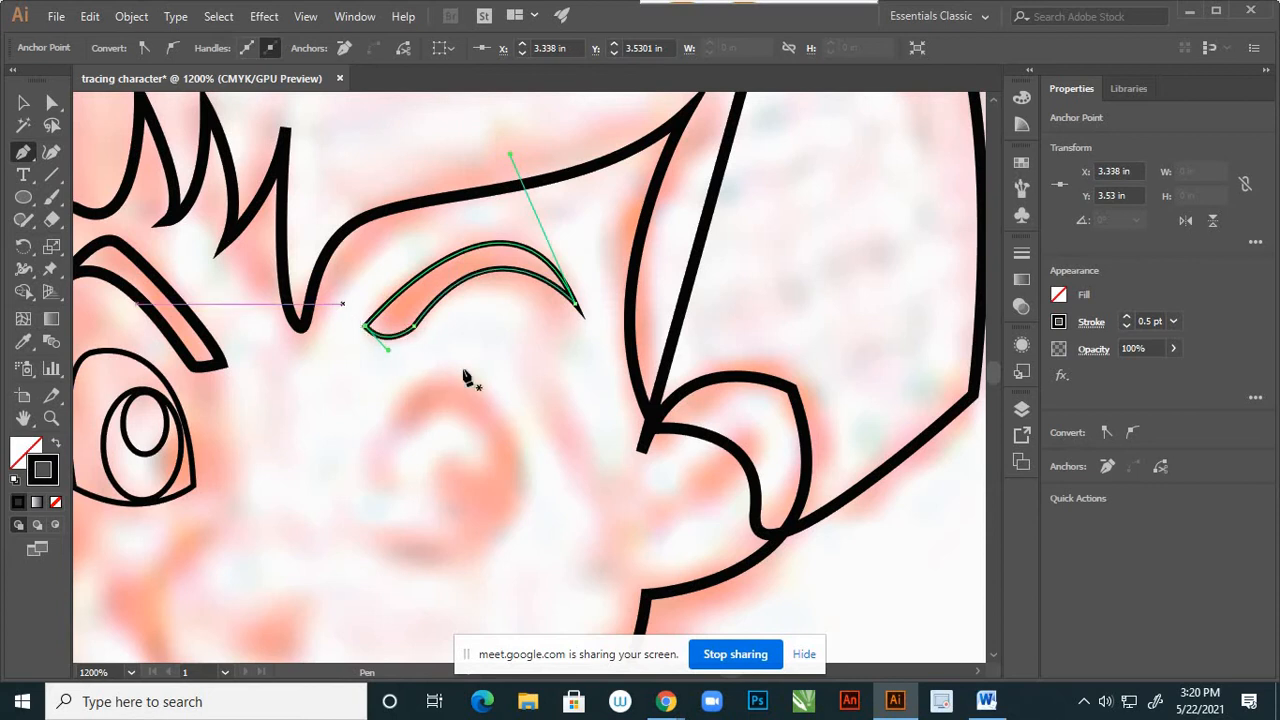
scroll(463, 378, "down", 3)
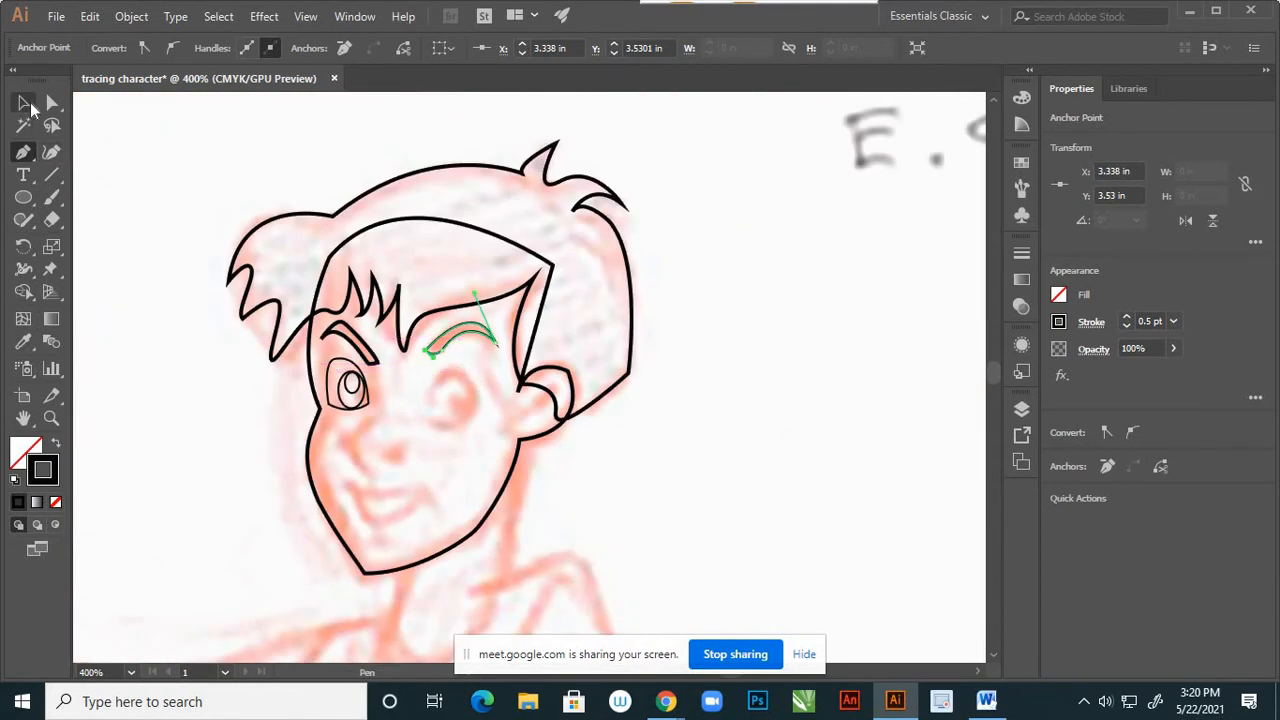
Set the far eyebrow's stroke weight to 0.5 pt and deselect it.
left_click(25, 104)
scroll(363, 327, "up", 2)
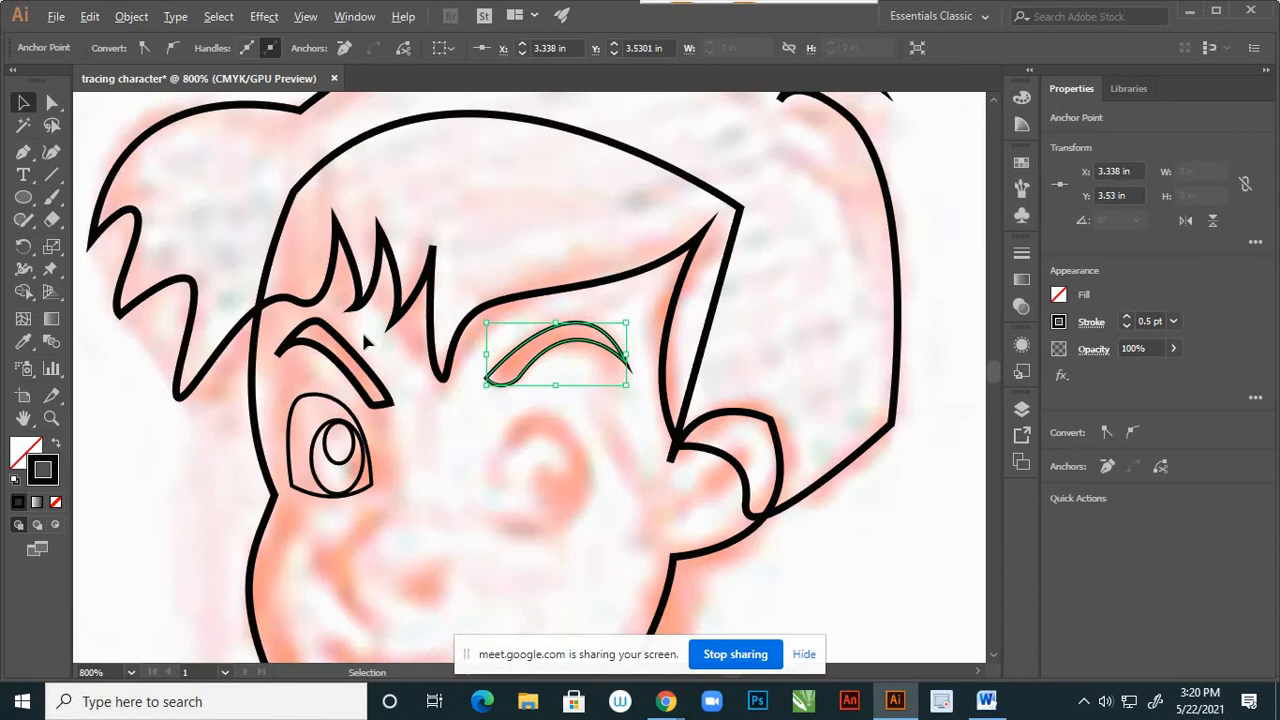
left_click(391, 401)
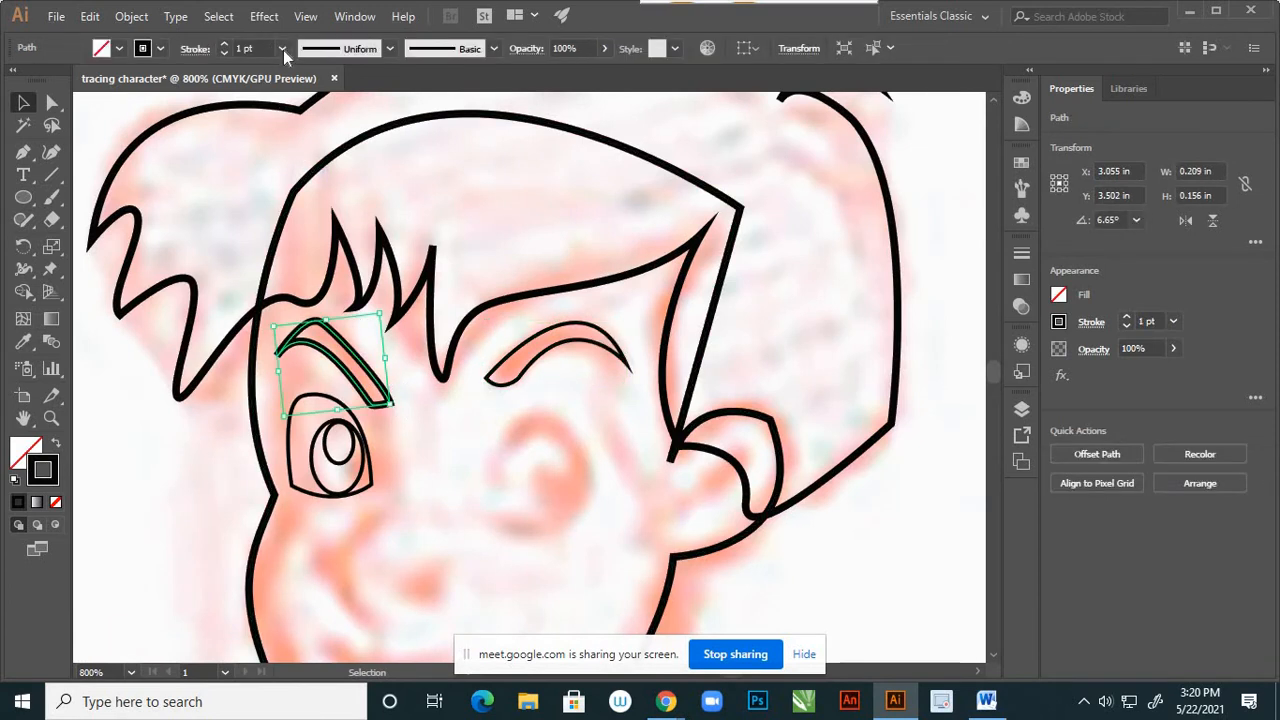
left_click(283, 50)
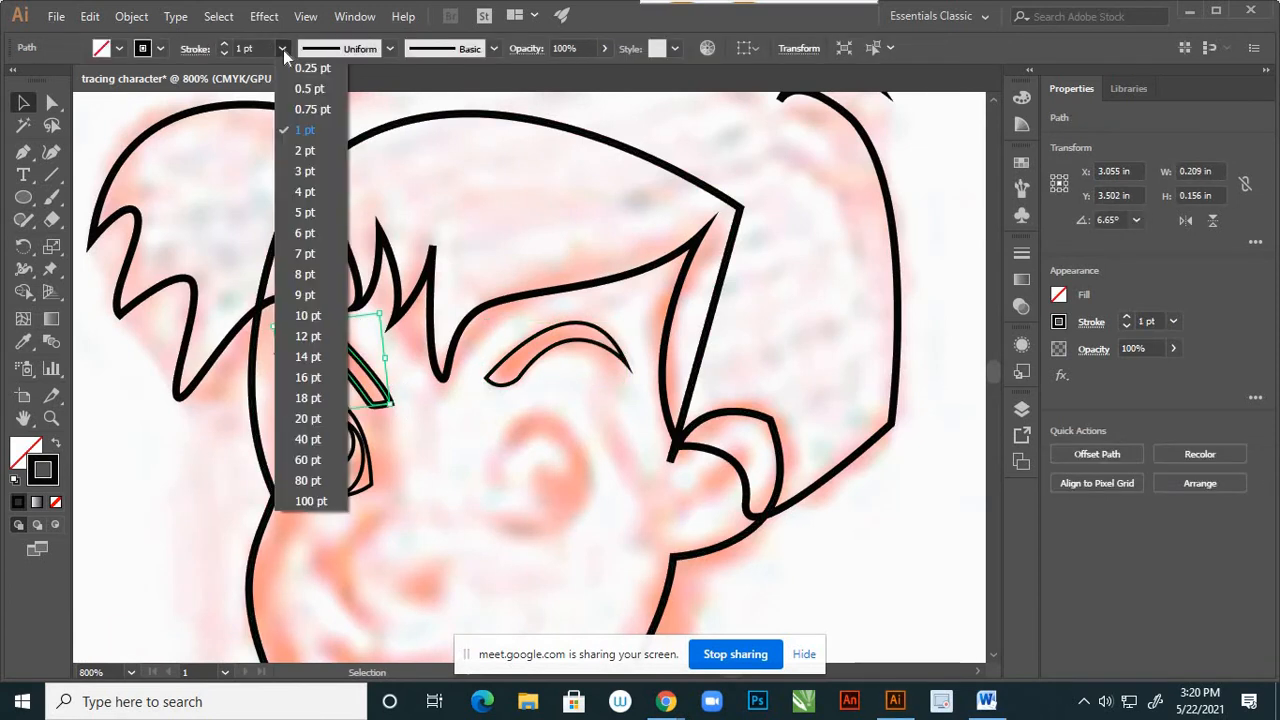
left_click(317, 90)
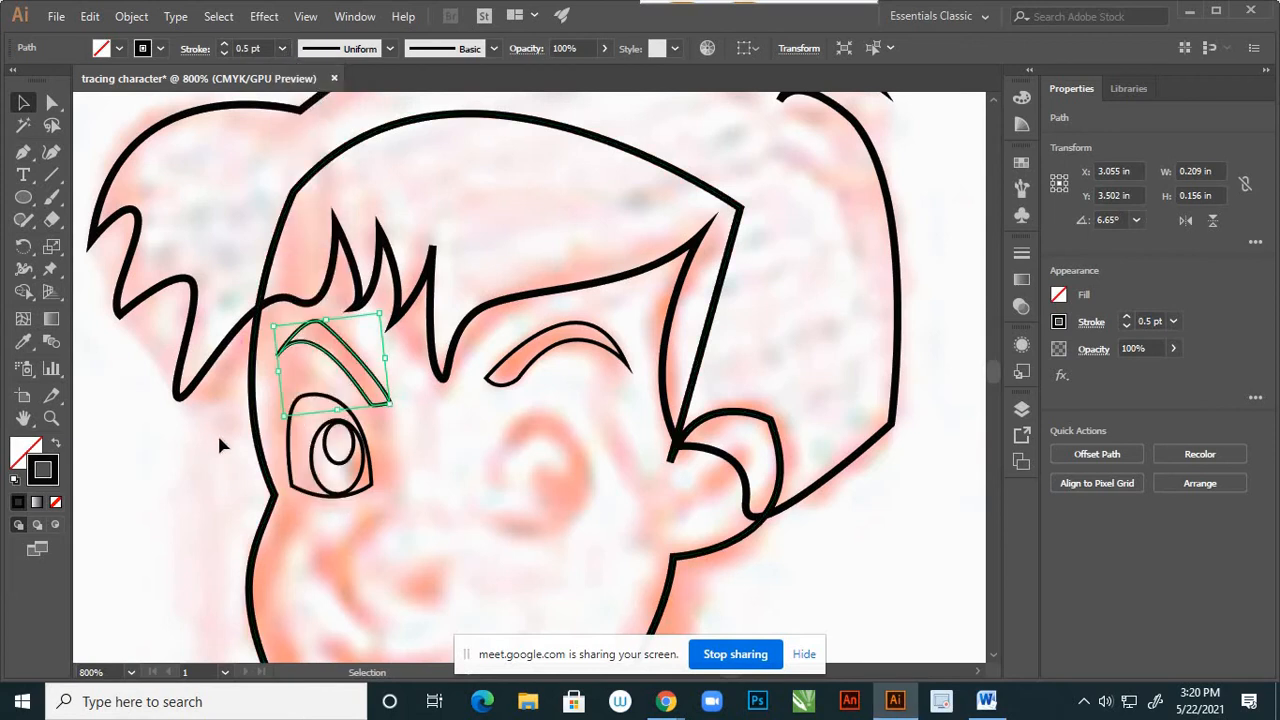
left_click(491, 407)
Nudge the whole near eyebrow one 0.0139 in increment down and one toward the far eye, and deselect it.
left_click(505, 393)
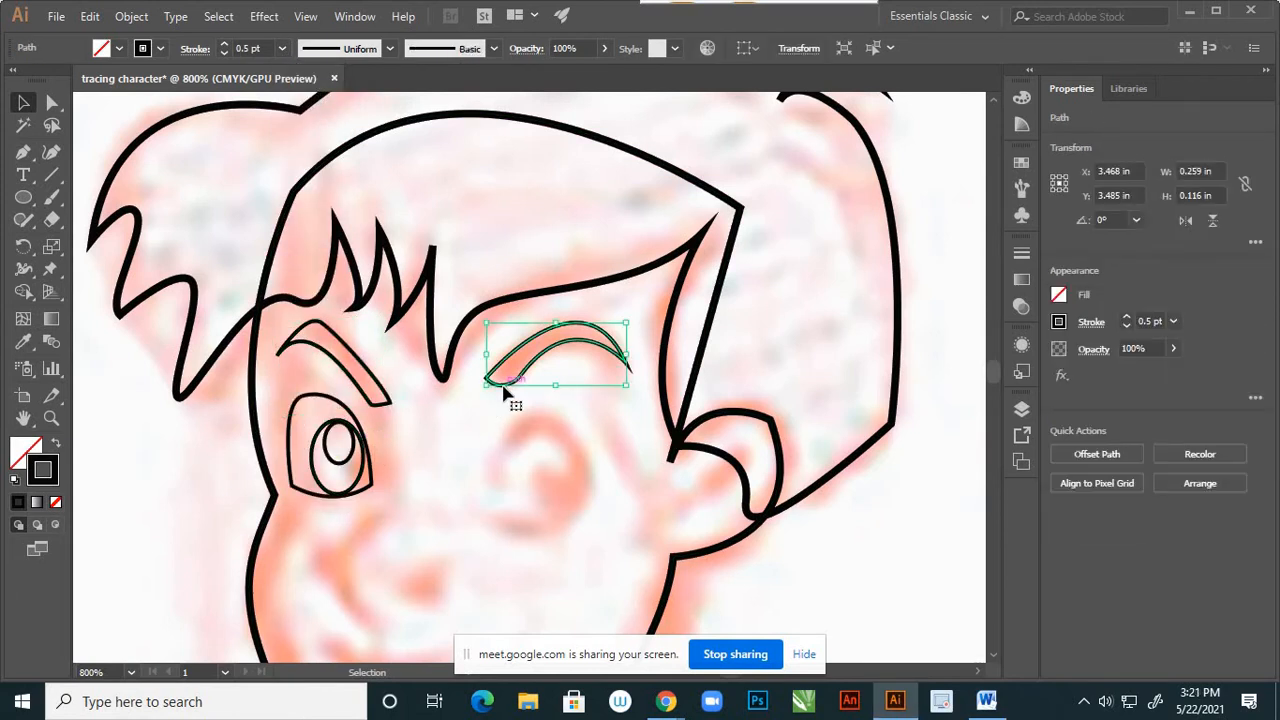
key("Down")
key("Left")
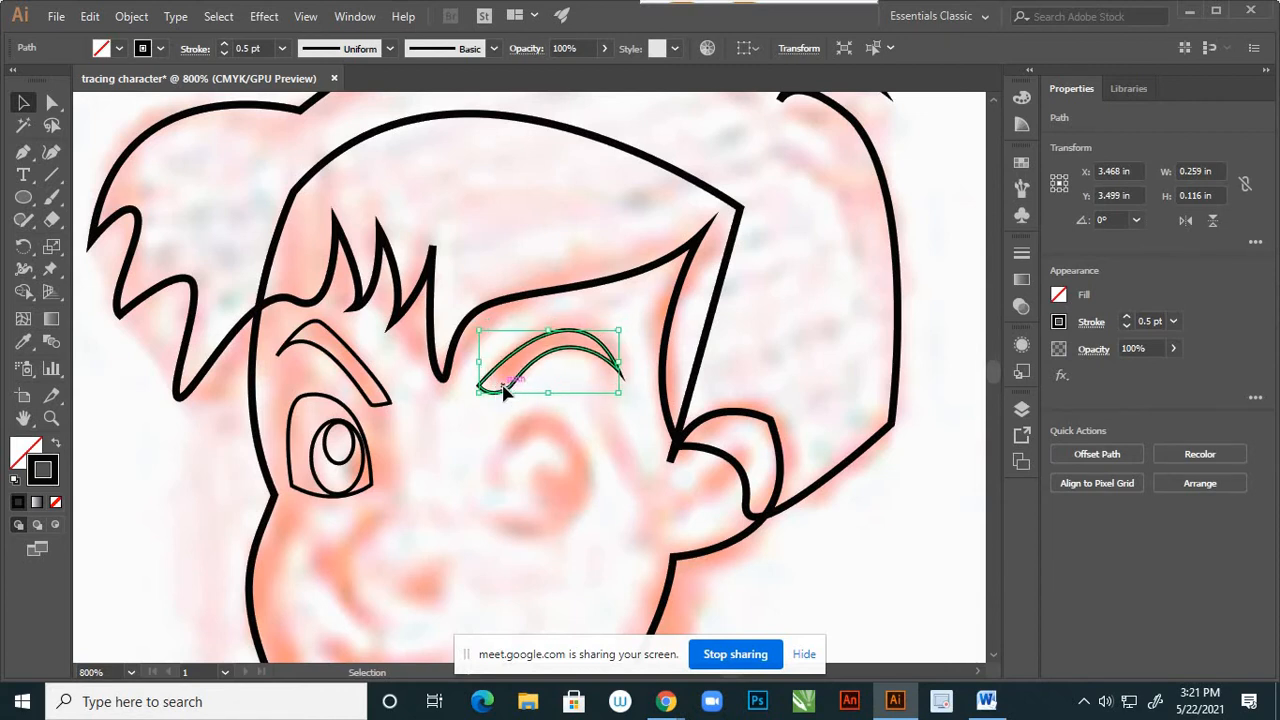
left_click(447, 432)
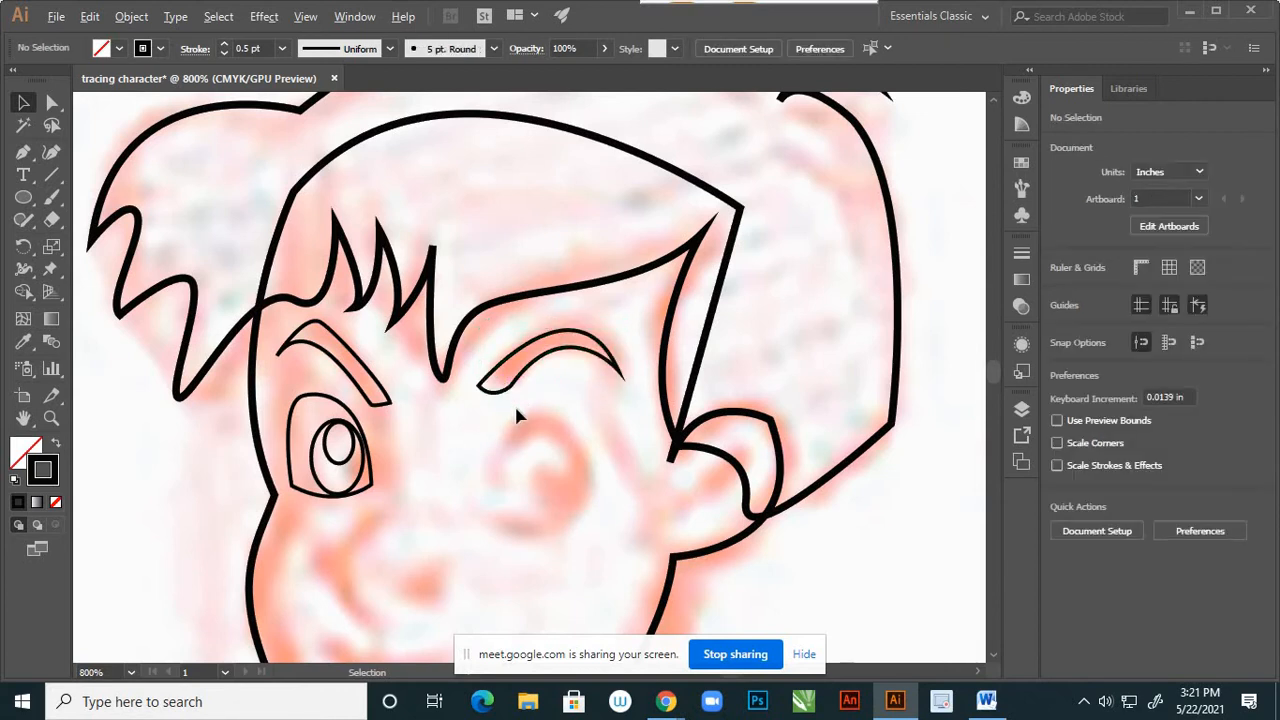
scroll(514, 403, "down", 3)
scroll(526, 429, "up", 2)
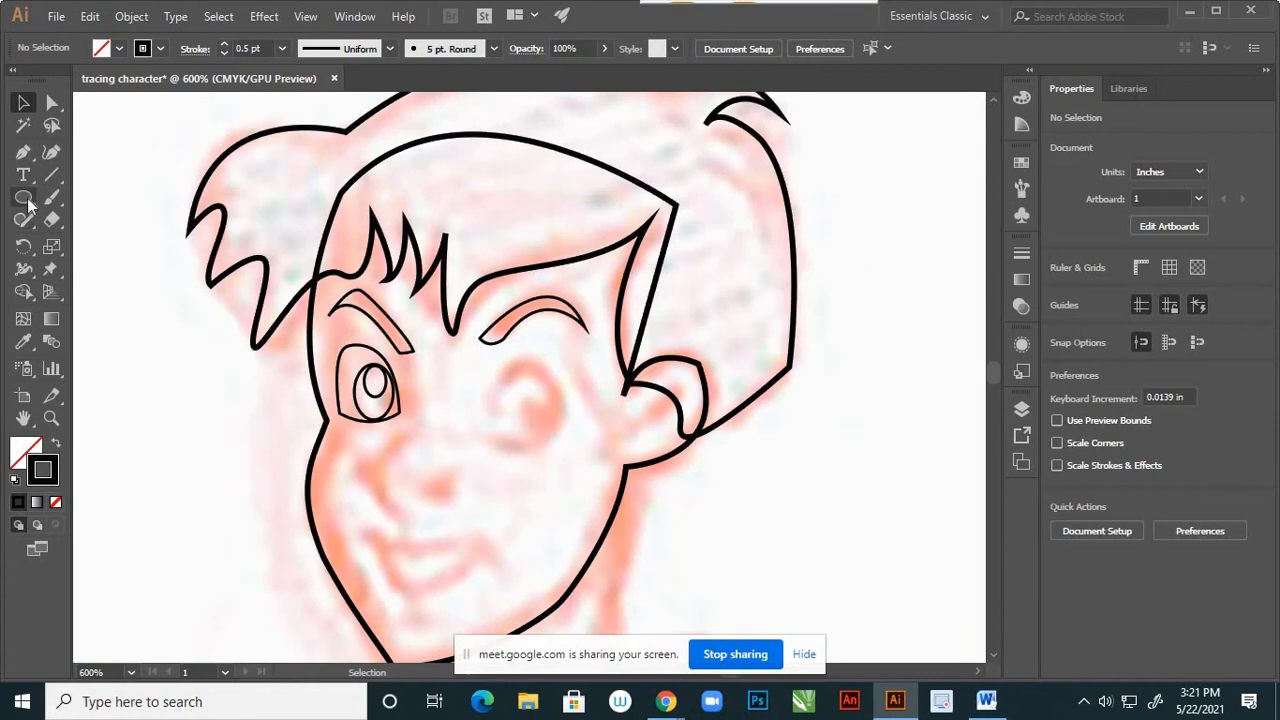
Trace the near eye with the Pen tool as a closed outline with a rounded upper lid and curved lower lid.
key("p")
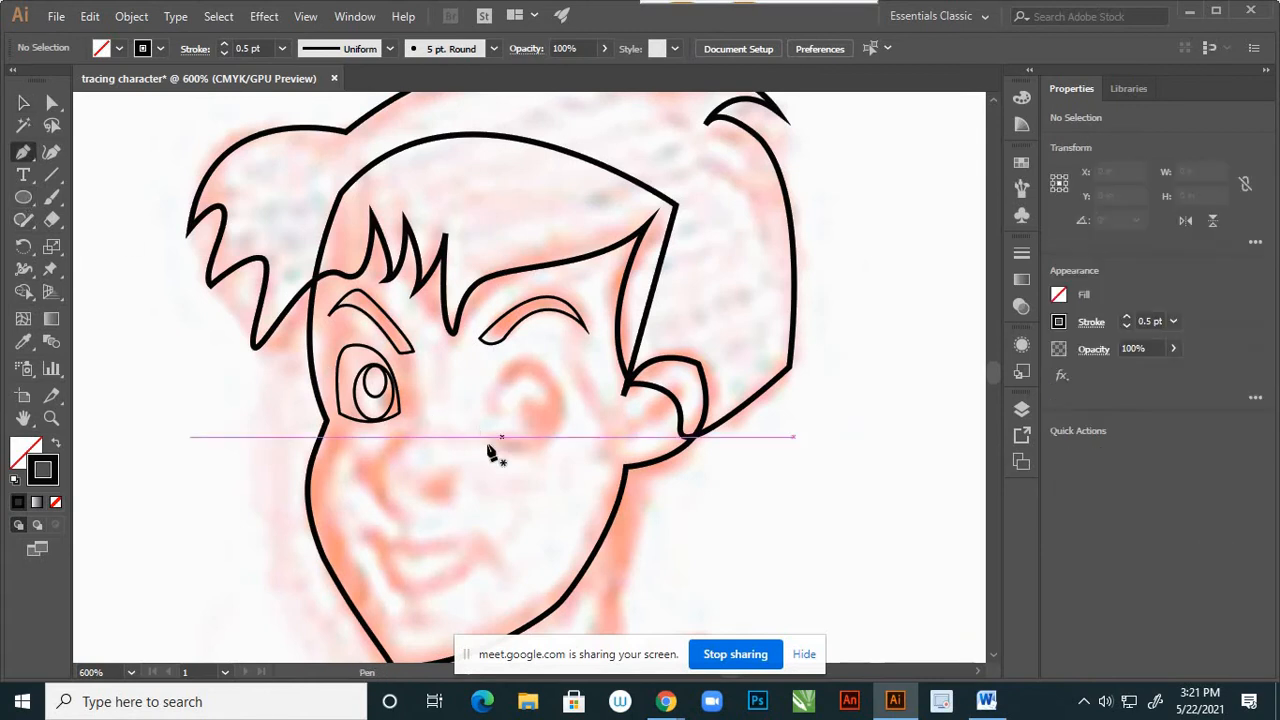
scroll(503, 457, "up", 1)
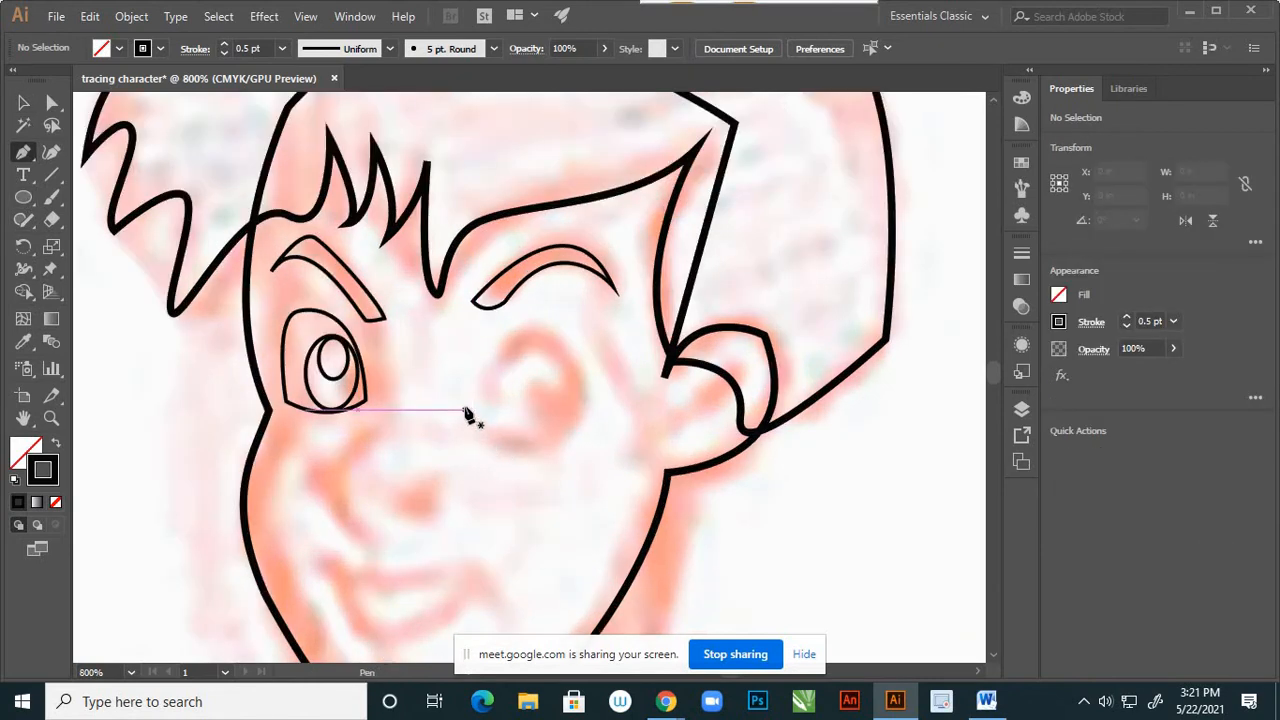
left_click(465, 408)
left_click_drag(530, 323, 575, 357)
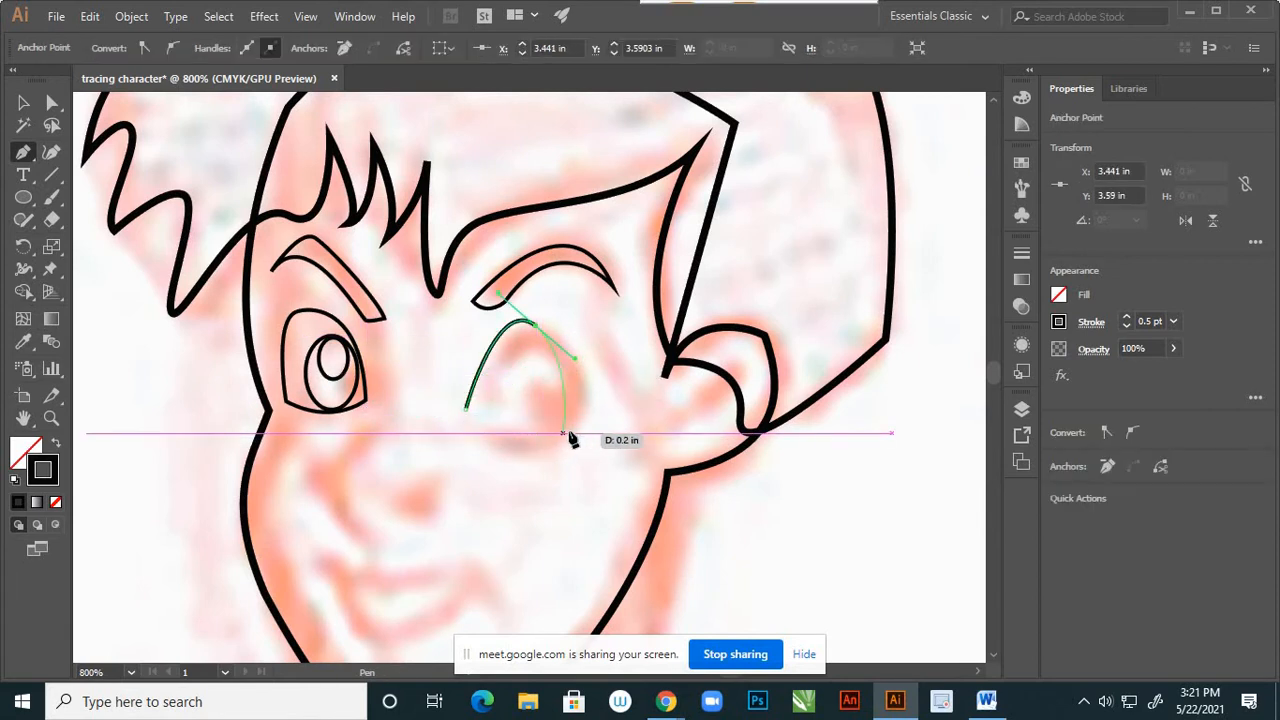
left_click_drag(573, 432, 565, 521)
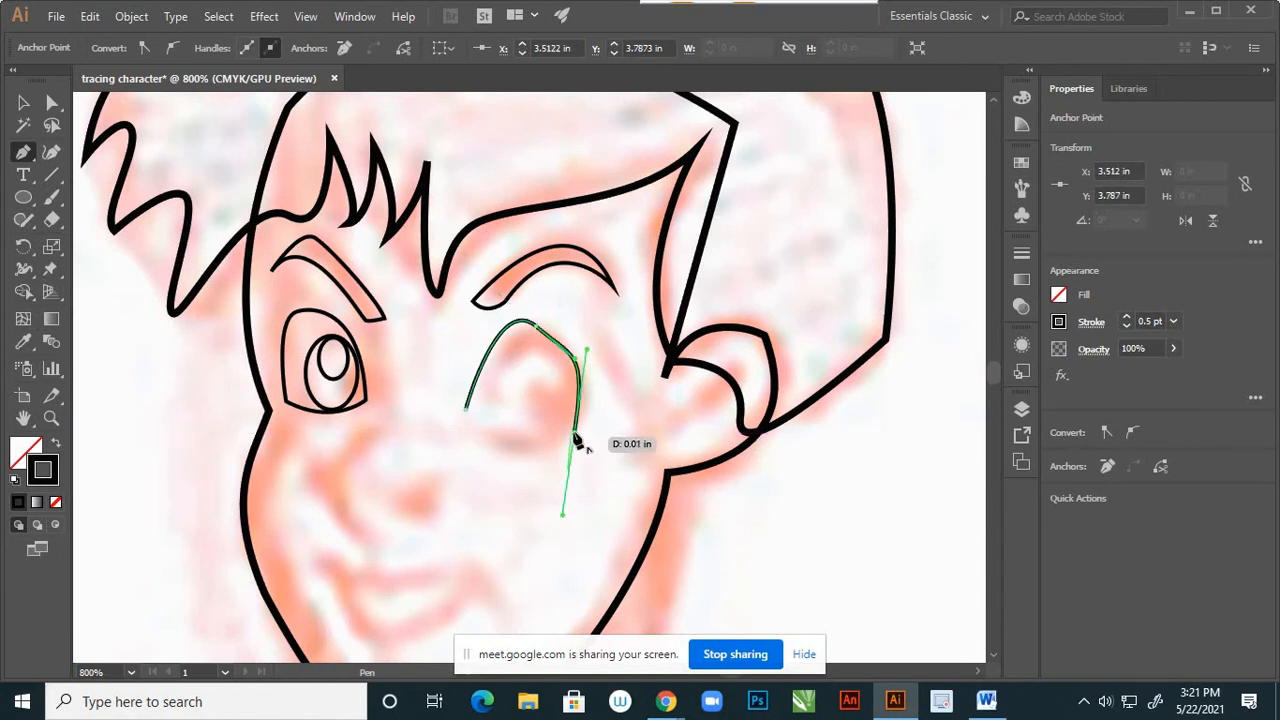
left_click(571, 433)
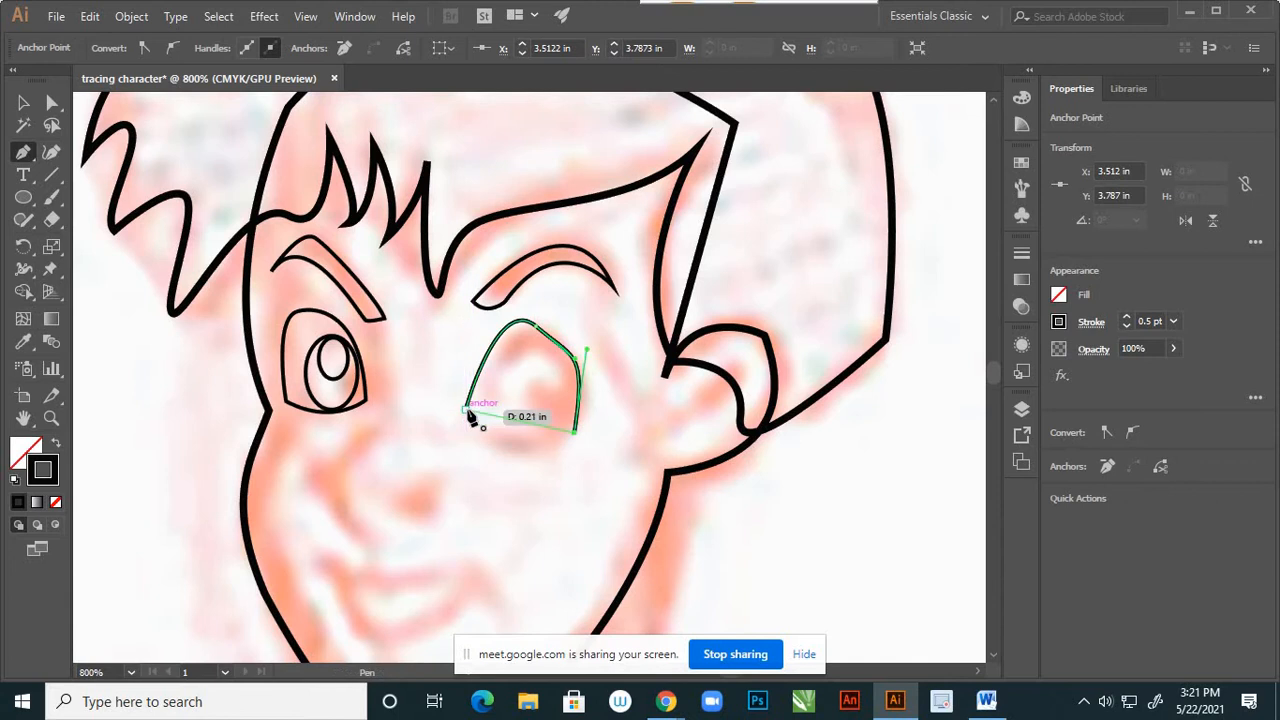
left_click_drag(467, 410, 430, 366)
Adjust the handles of the near eye's top anchor to round the upper lid's outer side, and deselect the eye.
left_click(52, 102)
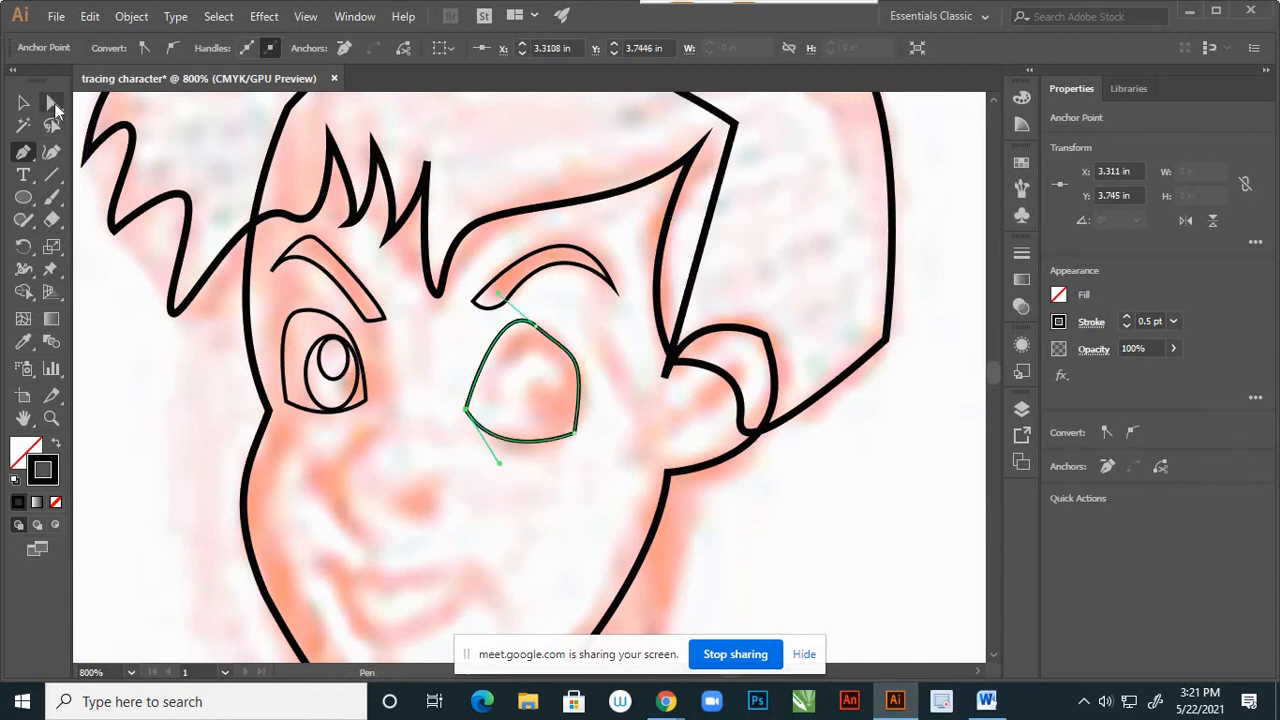
mouse_move(562, 342)
left_mouse_down()
mouse_move(578, 368)
mouse_move(571, 343)
left_mouse_up()
left_click(536, 326)
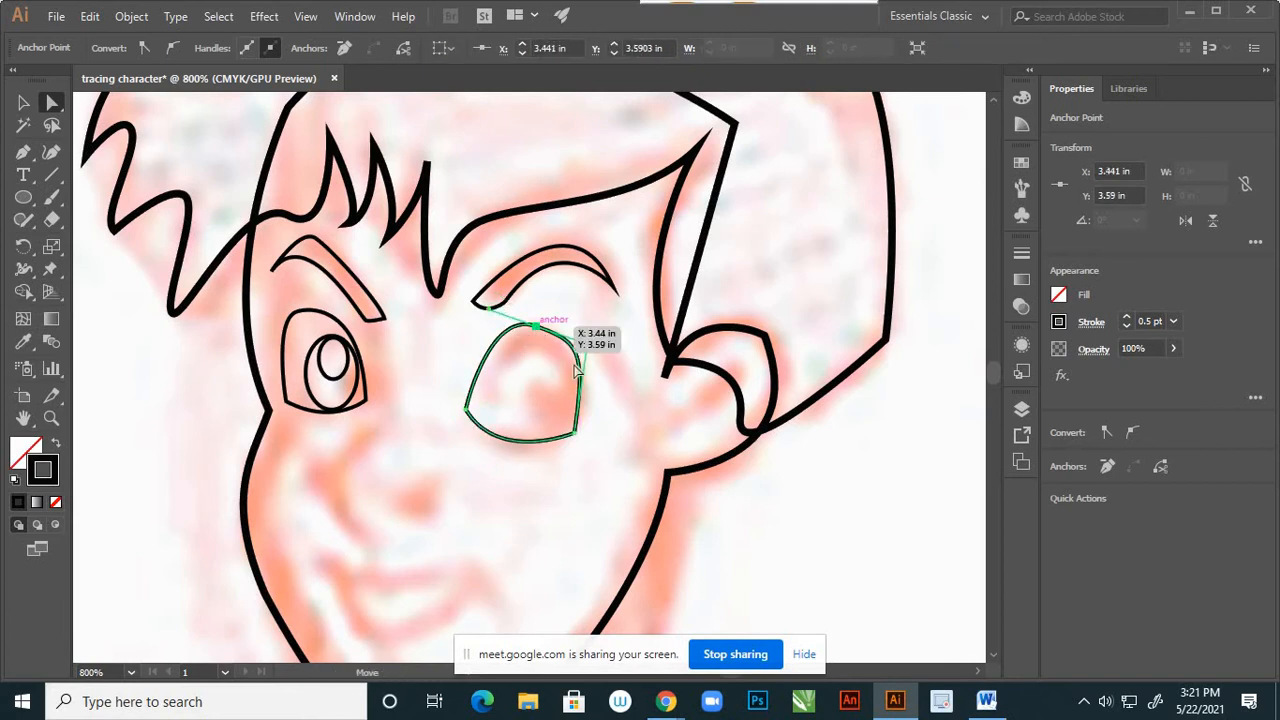
left_click_drag(580, 348, 580, 331)
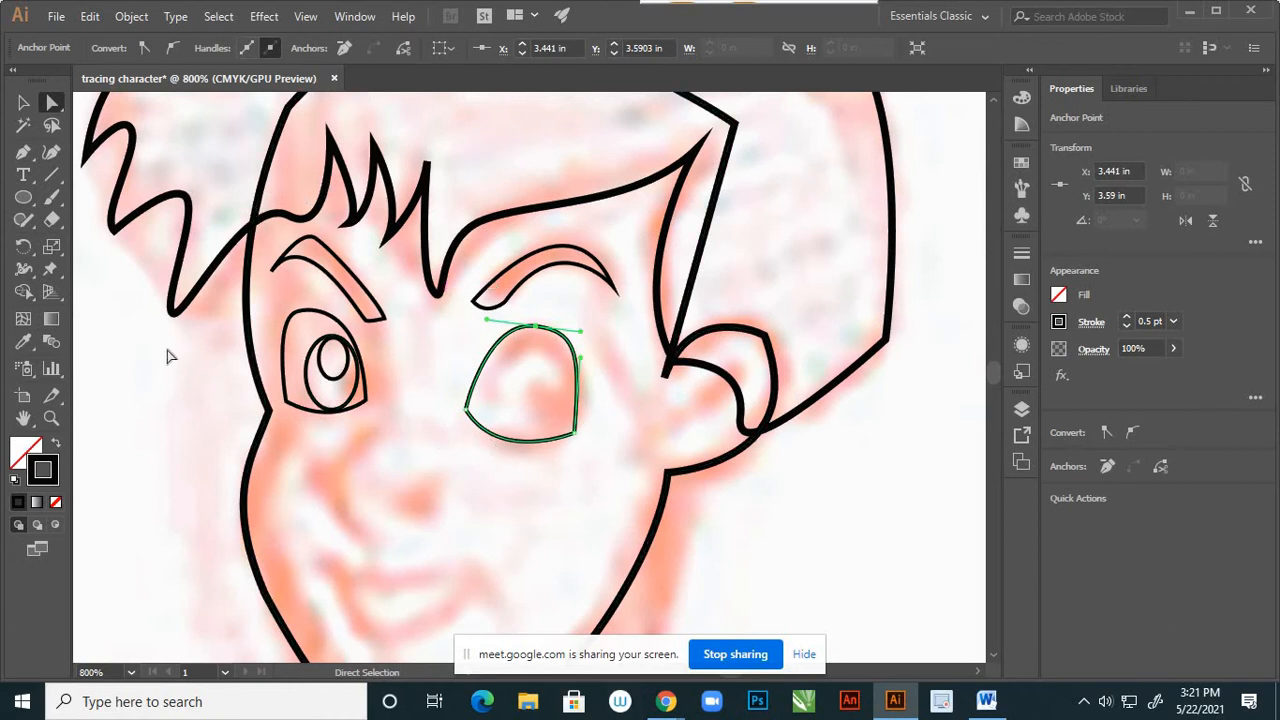
left_click(23, 102)
left_click(154, 409)
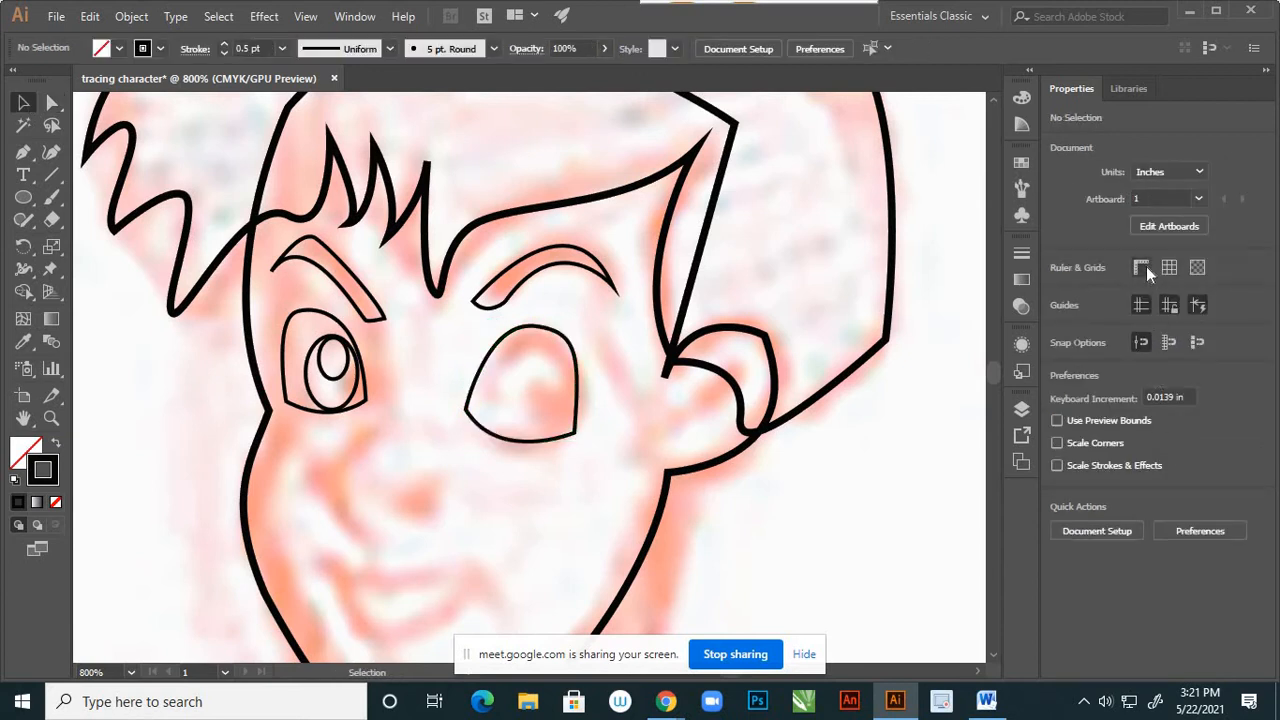
Show the rulers and place a horizontal guide at Y 3.75 in, level with the far eye's lower lid.
left_click(1141, 267)
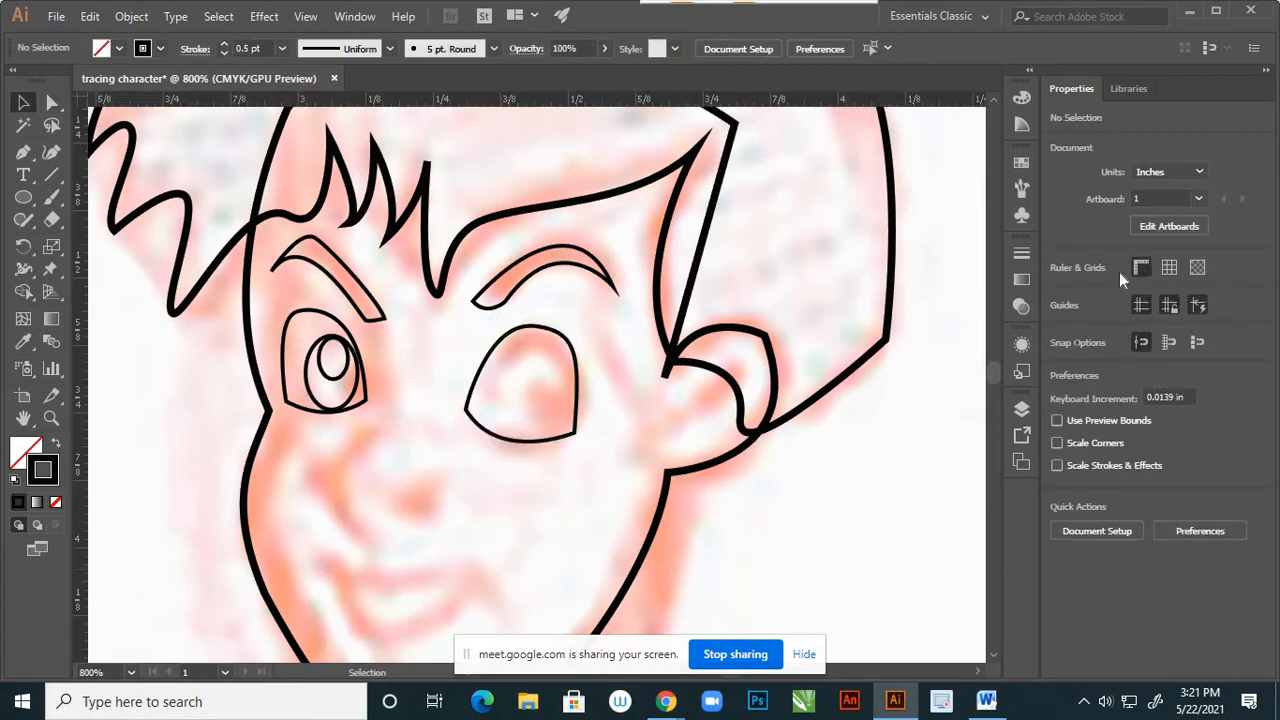
left_click_drag(434, 104, 612, 406)
key("ctrl+0")
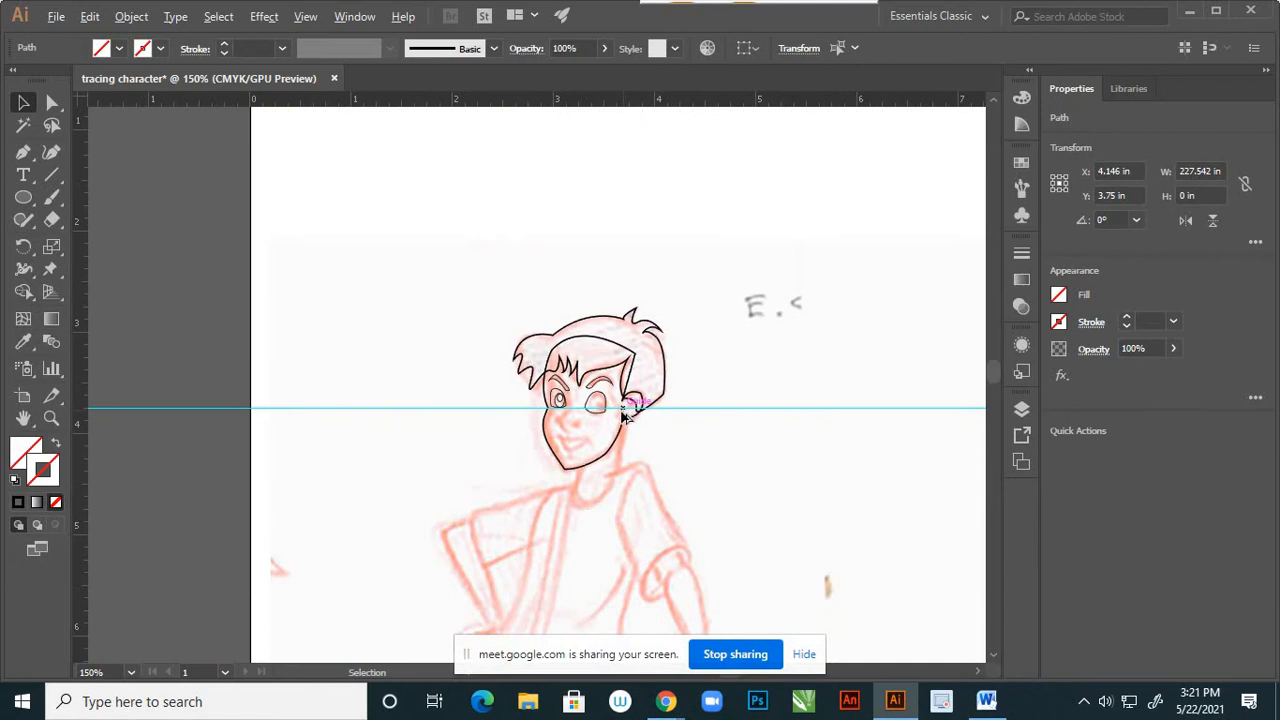
scroll(622, 416, "up", 4)
scroll(574, 414, "up", 2)
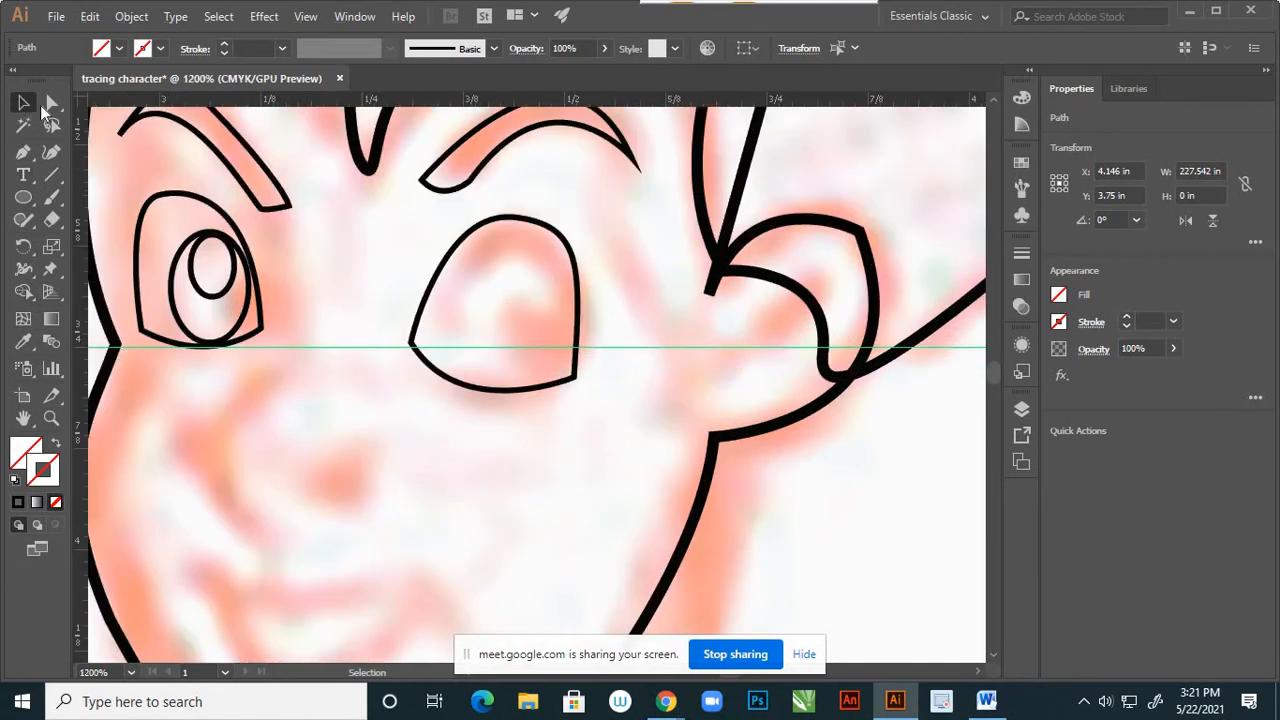
Scale the near eye to about 0.196 × 0.204 in, raise its lower lid to the guide, and deselect it.
left_click(24, 104)
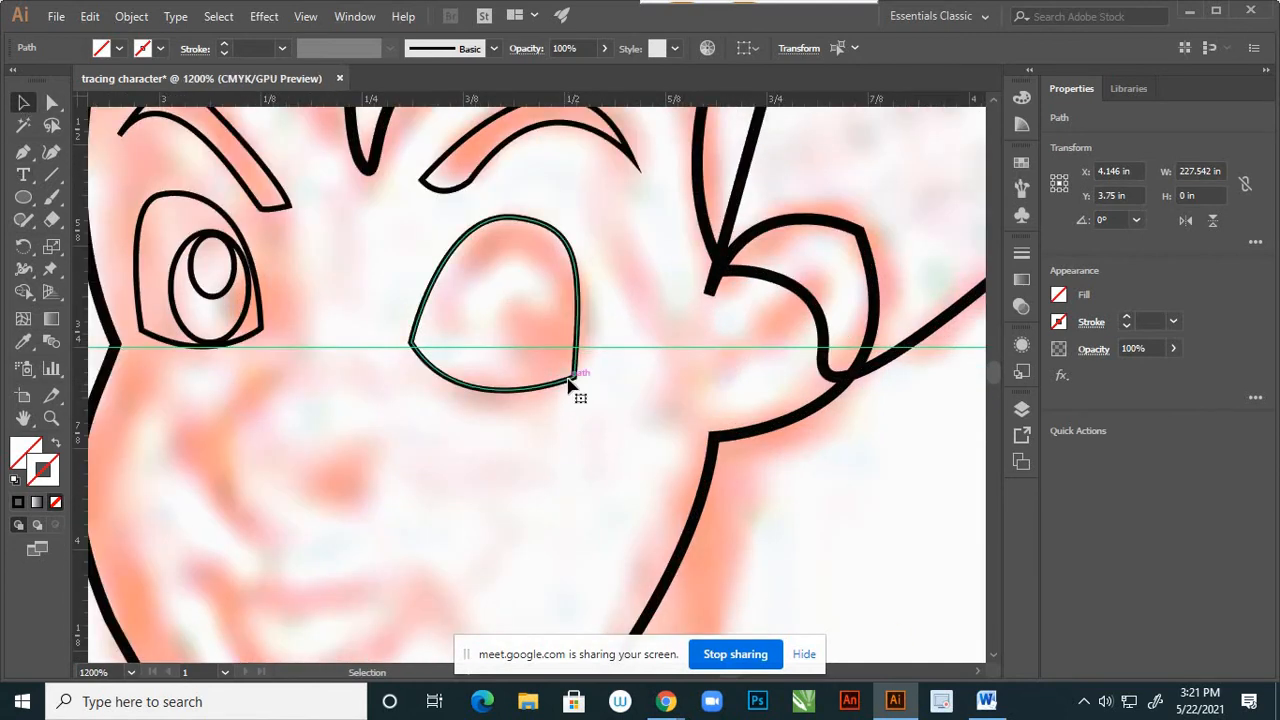
left_click(568, 383)
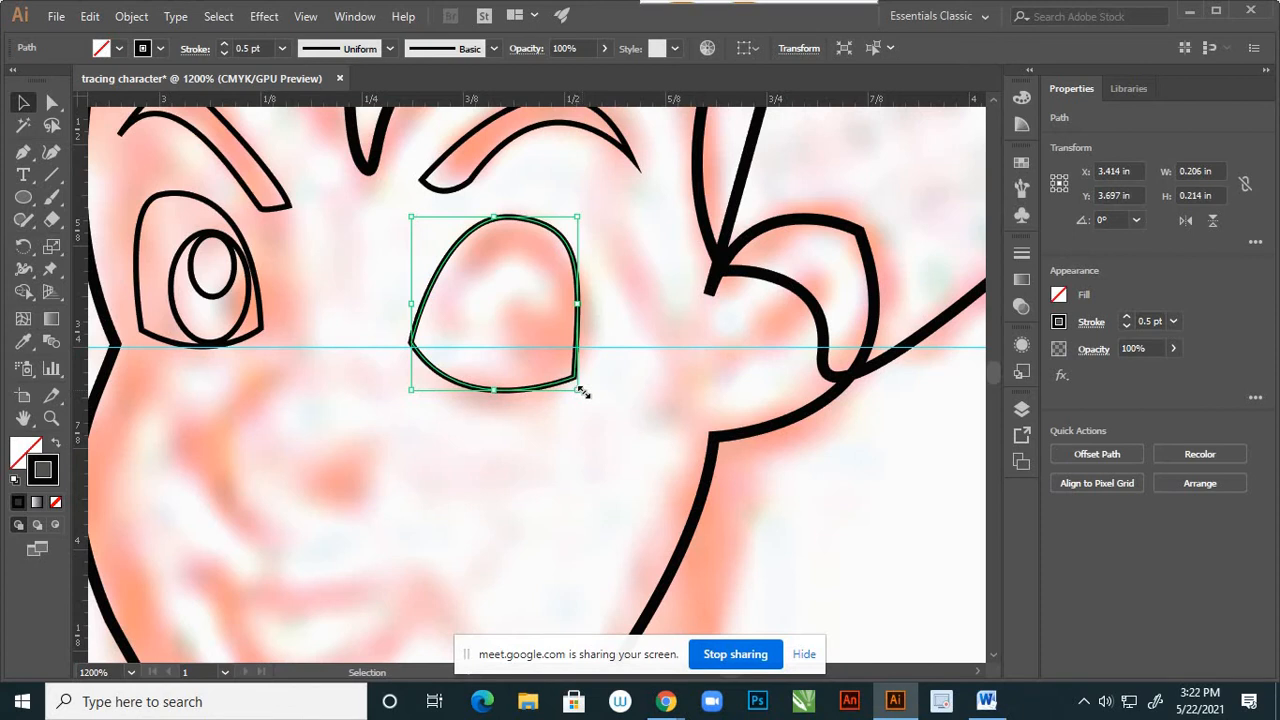
left_click_drag(583, 392, 576, 386)
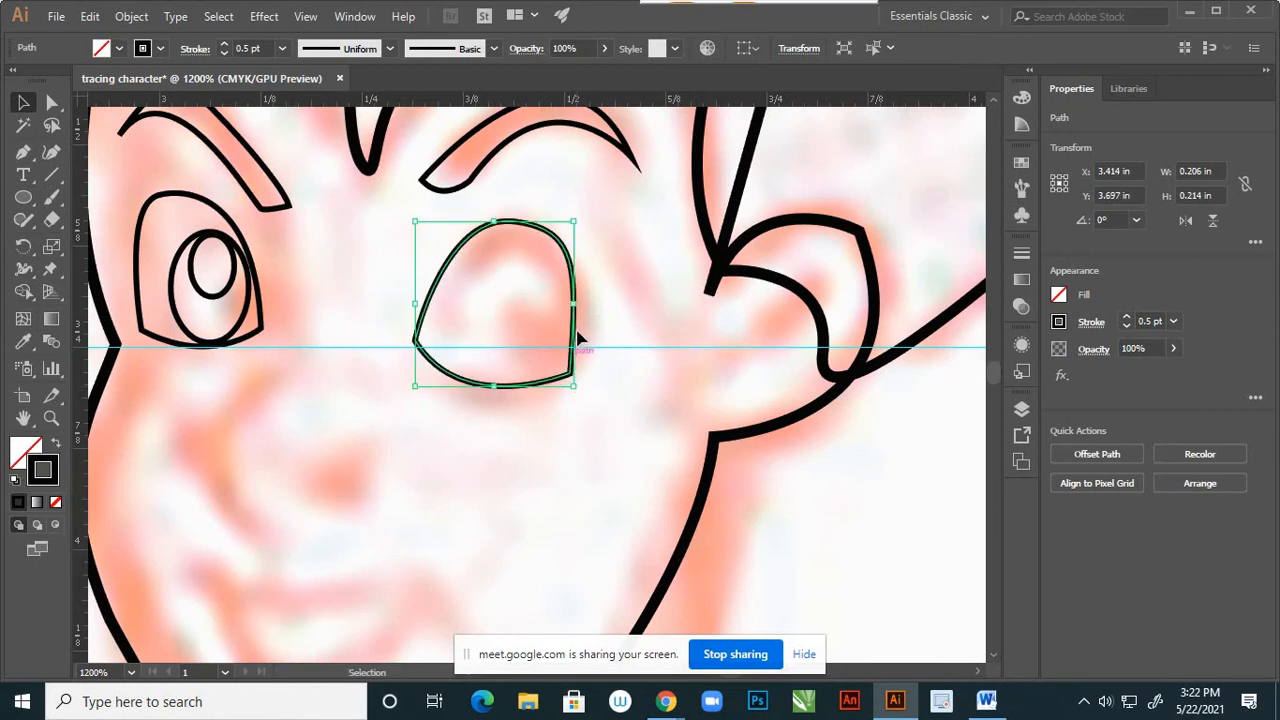
left_click_drag(578, 335, 585, 305)
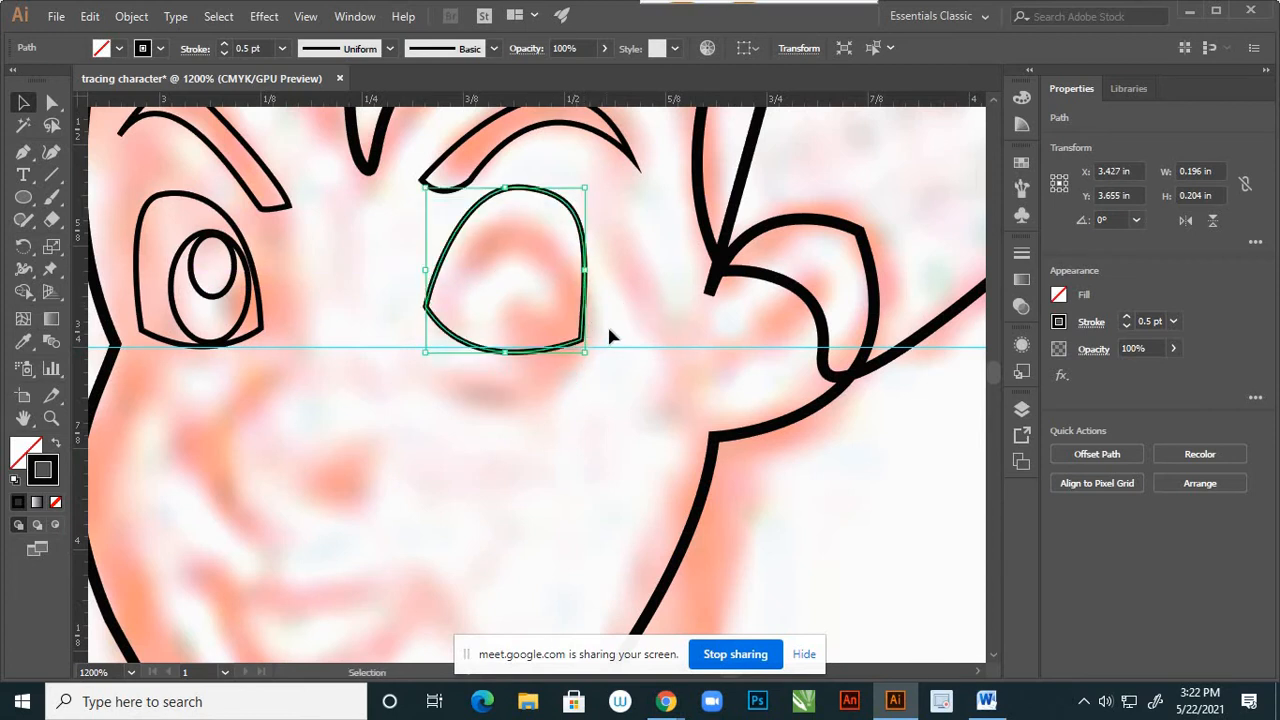
left_click(610, 434)
scroll(589, 450, "down", 4)
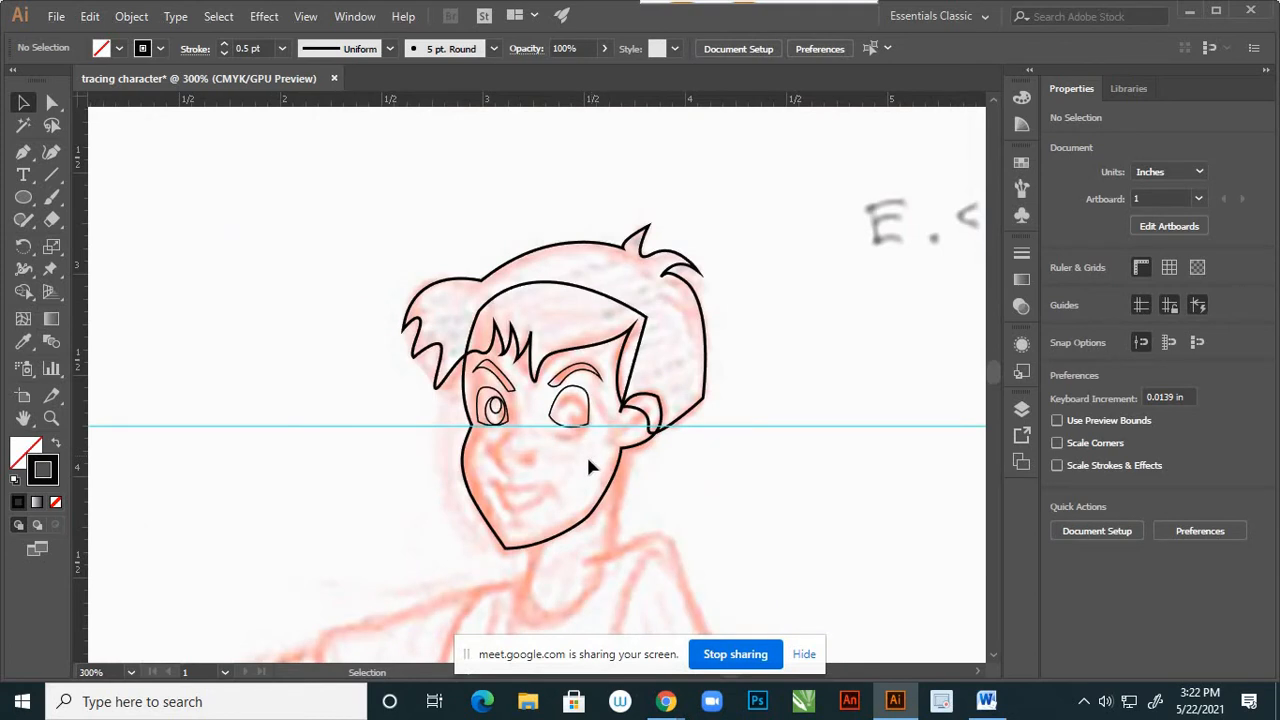
Remove the horizontal guide from beneath the eyes.
scroll(594, 410, "up", 2)
scroll(582, 420, "up", 1)
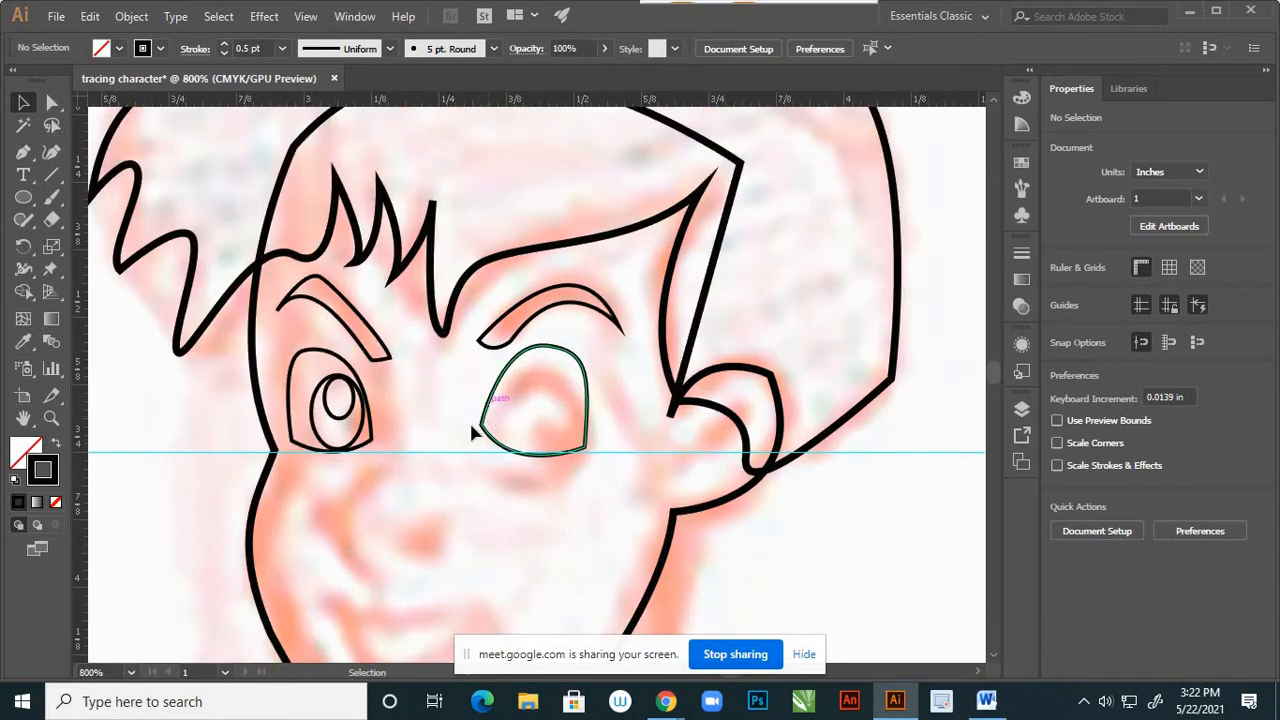
left_click_drag(442, 452, 517, 103)
scroll(518, 125, "up", 1)
scroll(537, 480, "down", 2)
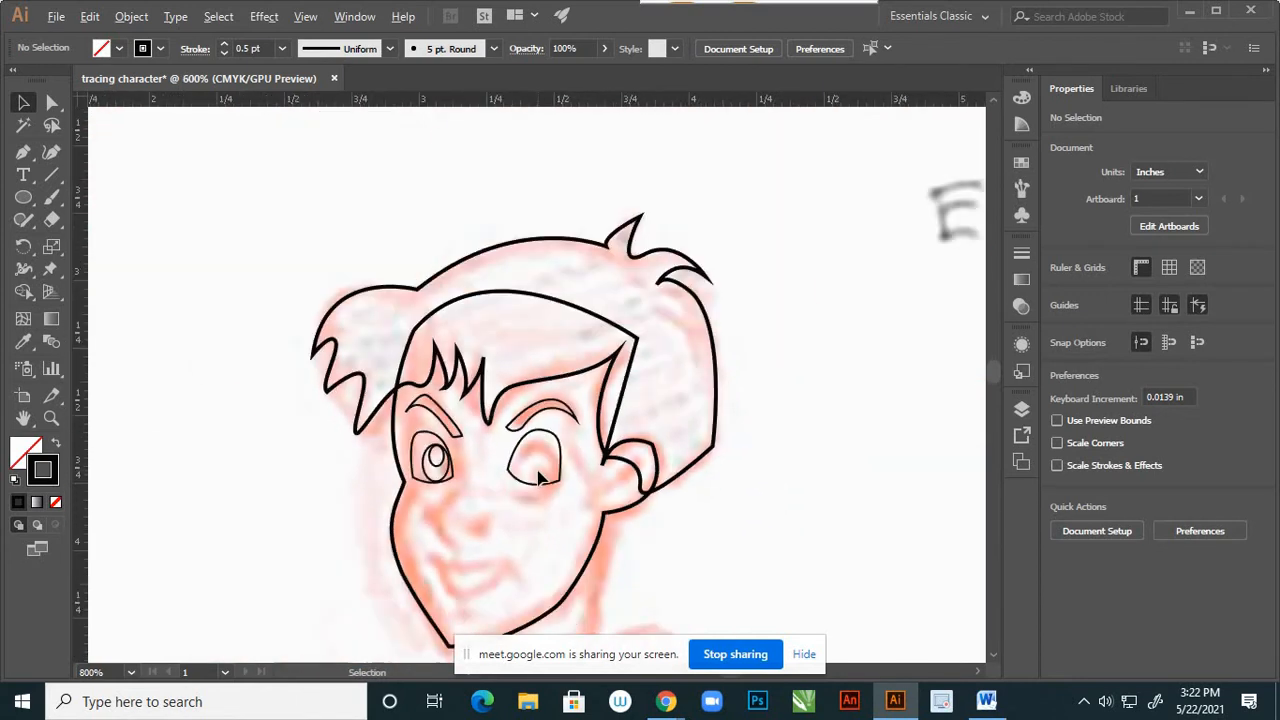
scroll(537, 480, "up", 2)
Fine-tune the upper handle of the near eye's outer corner anchor, and deselect the eye.
left_click(52, 103)
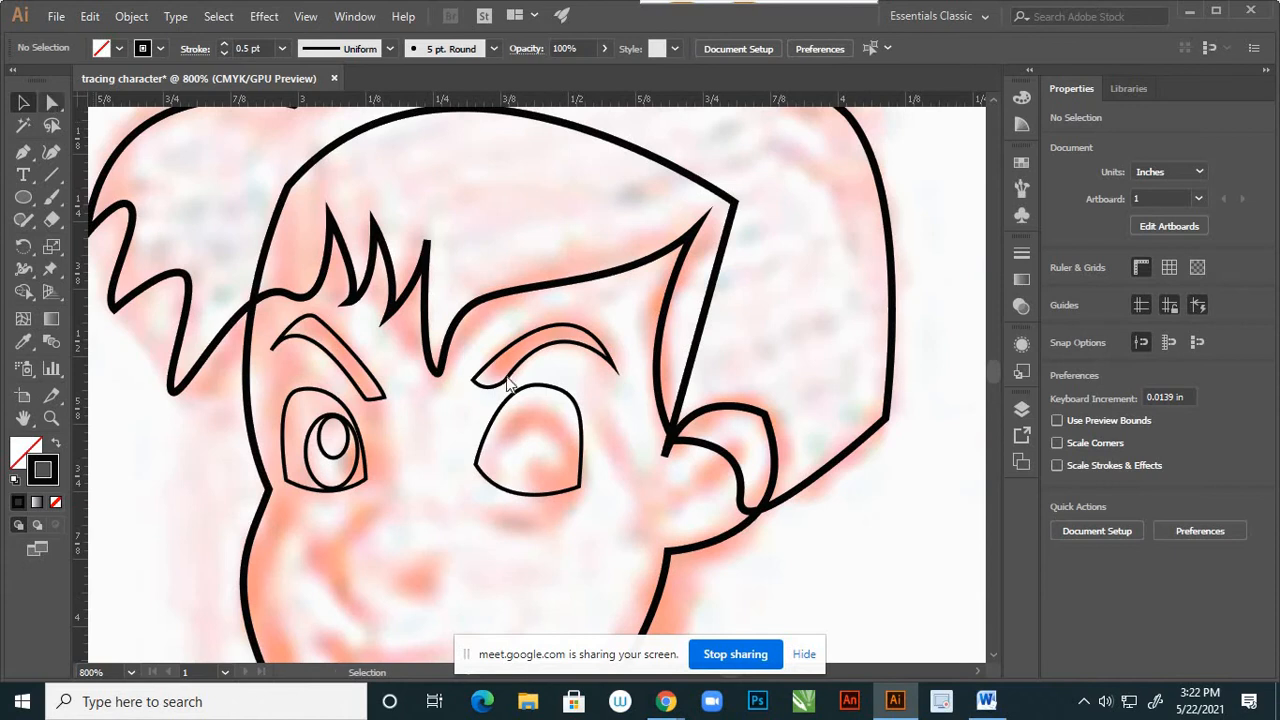
left_click(584, 446)
scroll(597, 450, "up", 2)
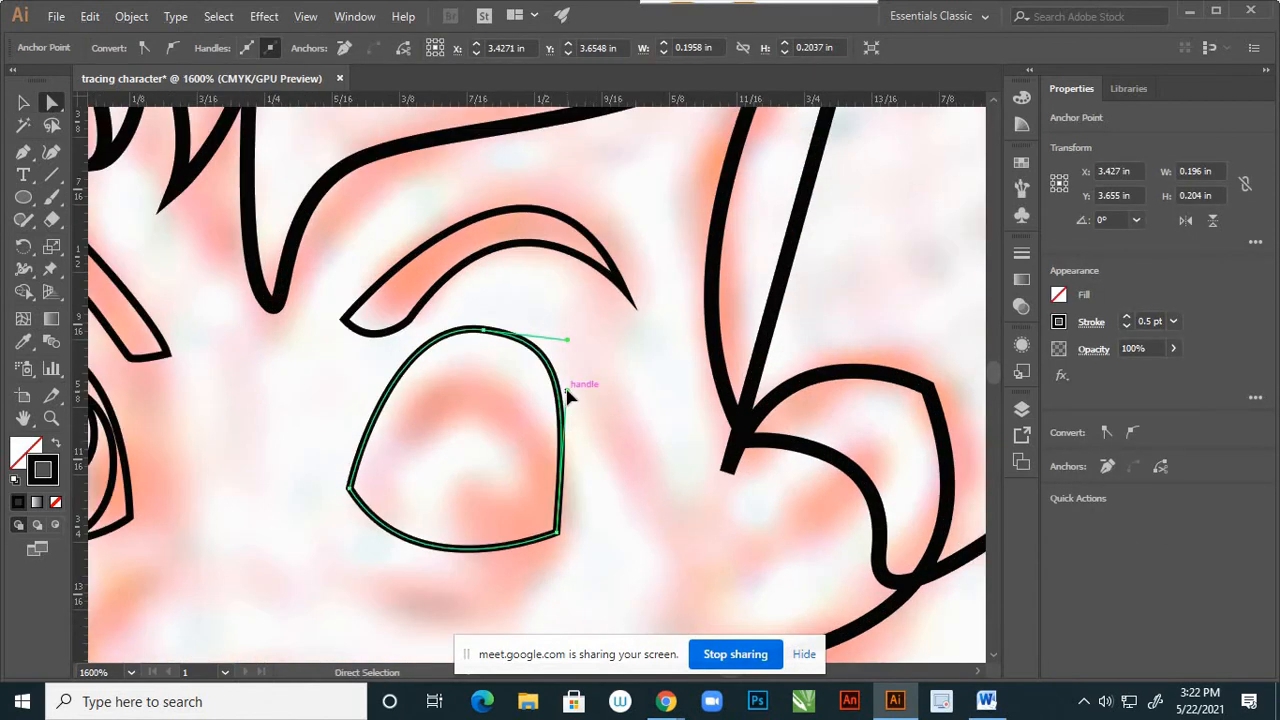
left_click(568, 410)
left_click(603, 455)
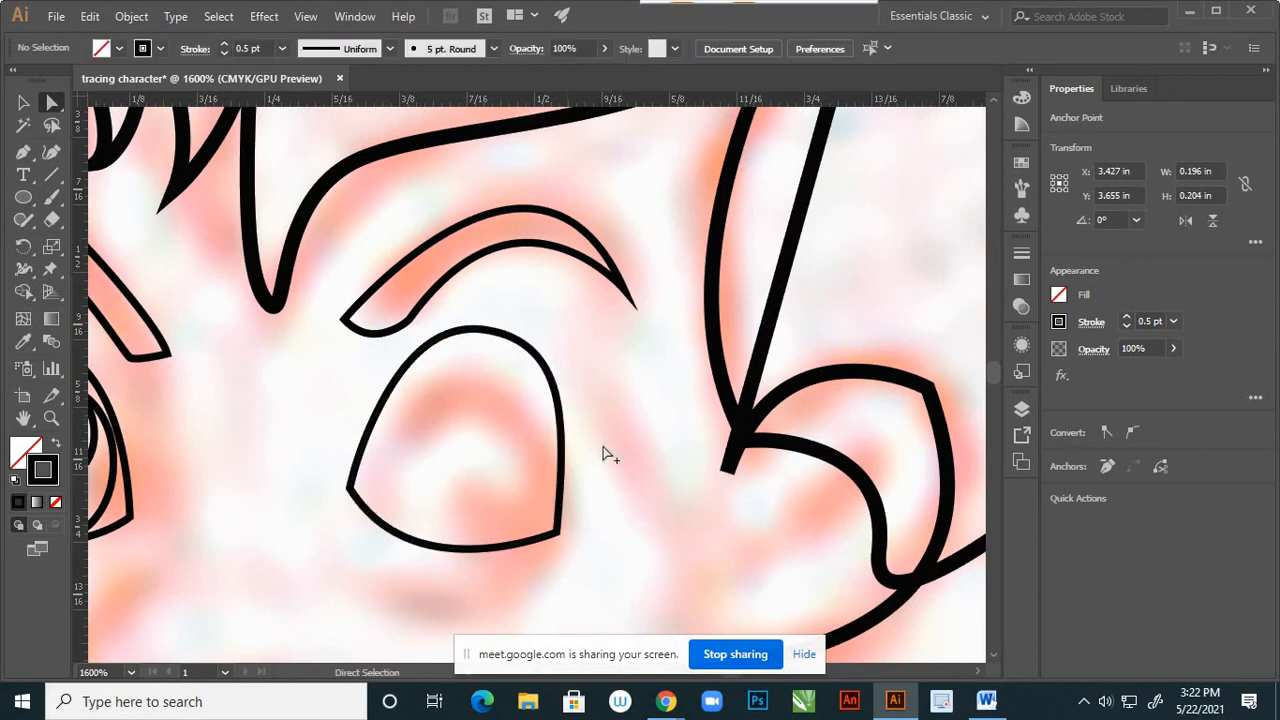
Draw an ellipse about 0.11 × 0.157 in inside the near eye's outer half for the iris.
scroll(603, 455, "down", 4)
key("l")
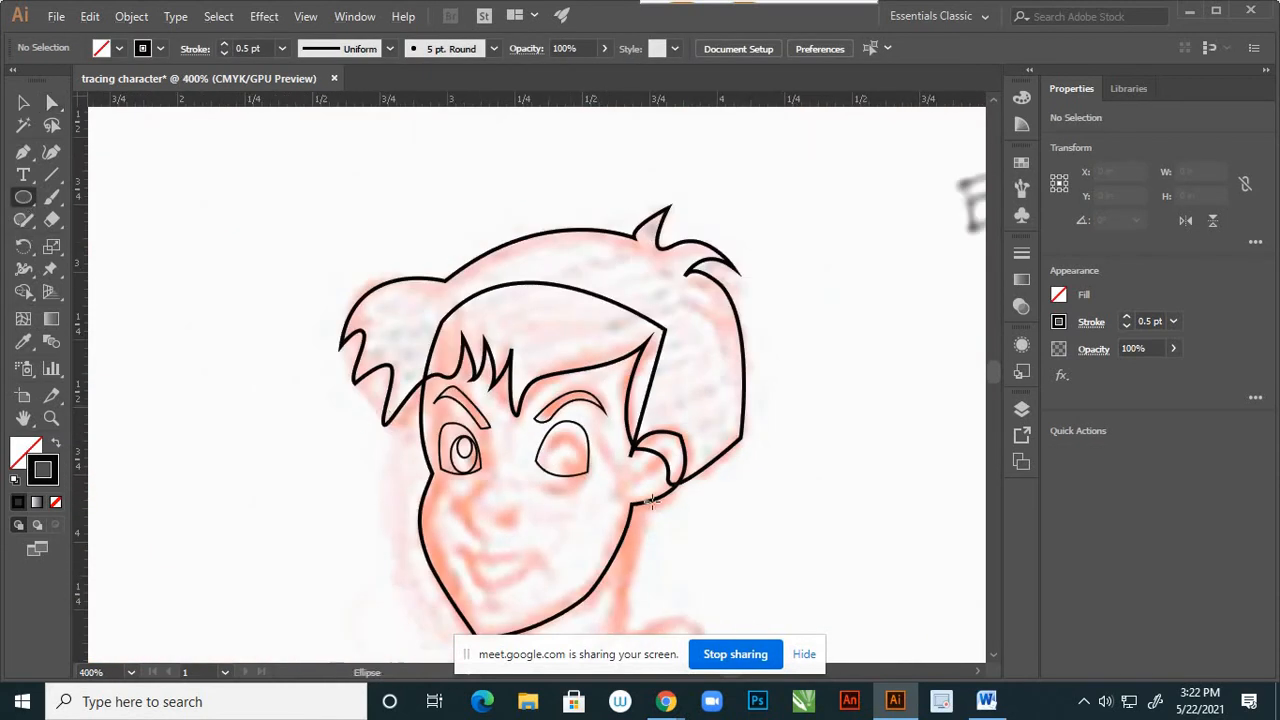
scroll(535, 475, "up", 3)
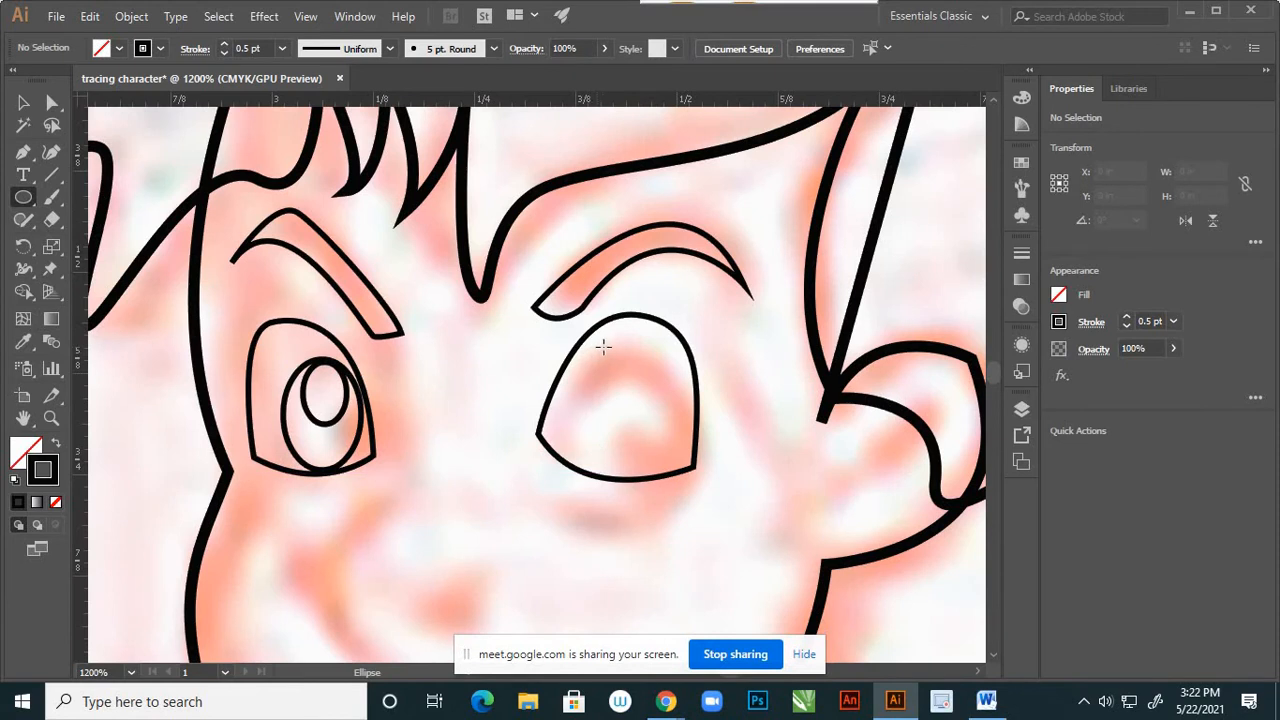
left_click_drag(603, 346, 692, 476)
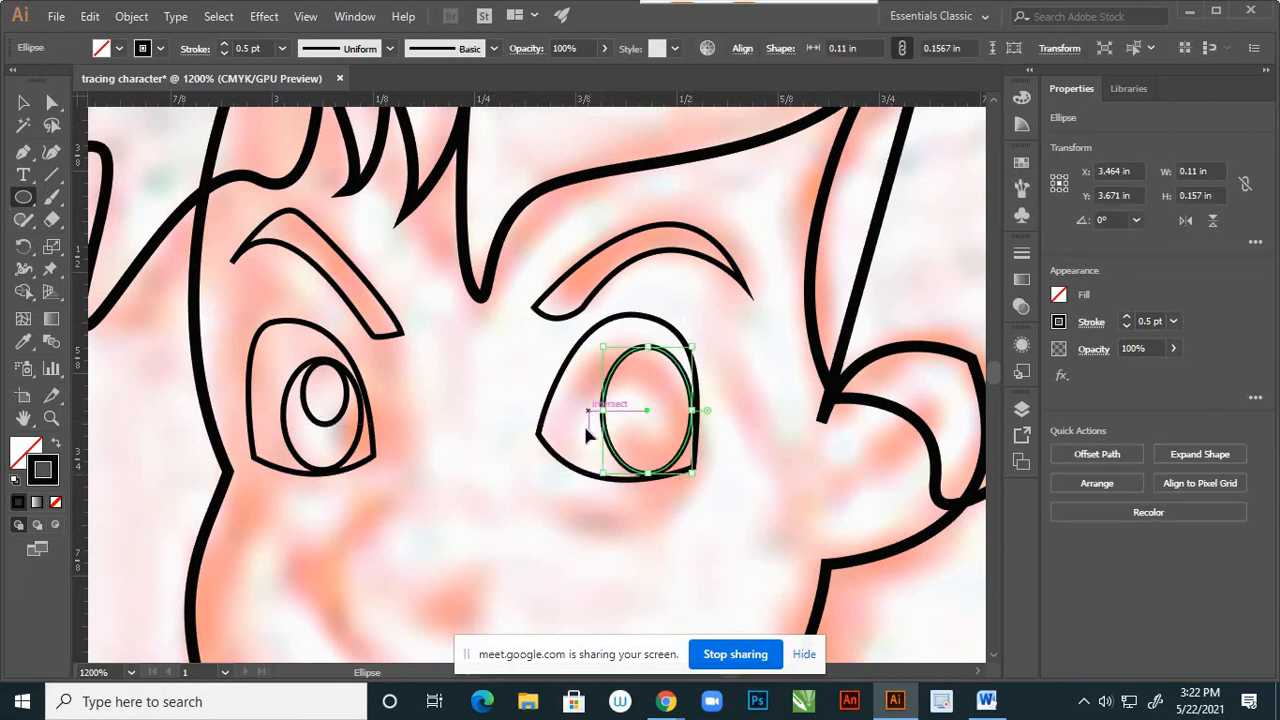
Shift the near eye's iris slightly inward, nudge it one 0.0139 in increment toward the ear, and deselect it.
key("v")
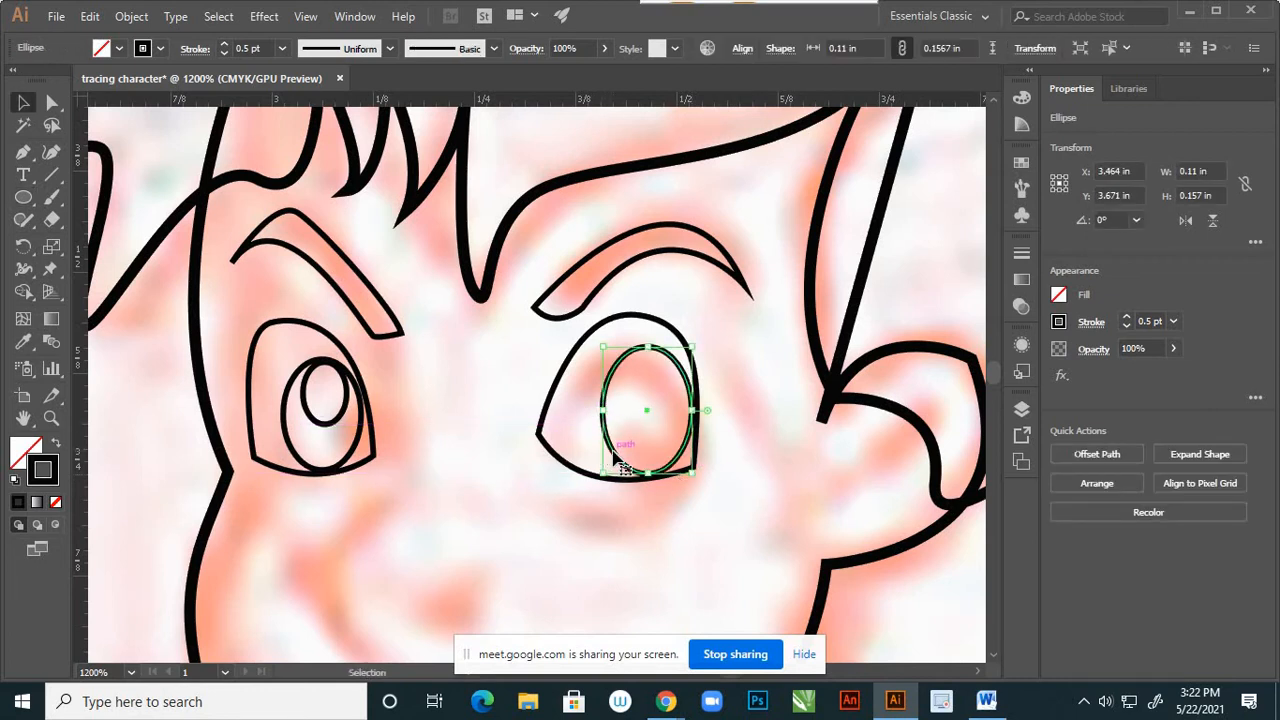
left_click_drag(613, 458, 605, 457)
key("Right")
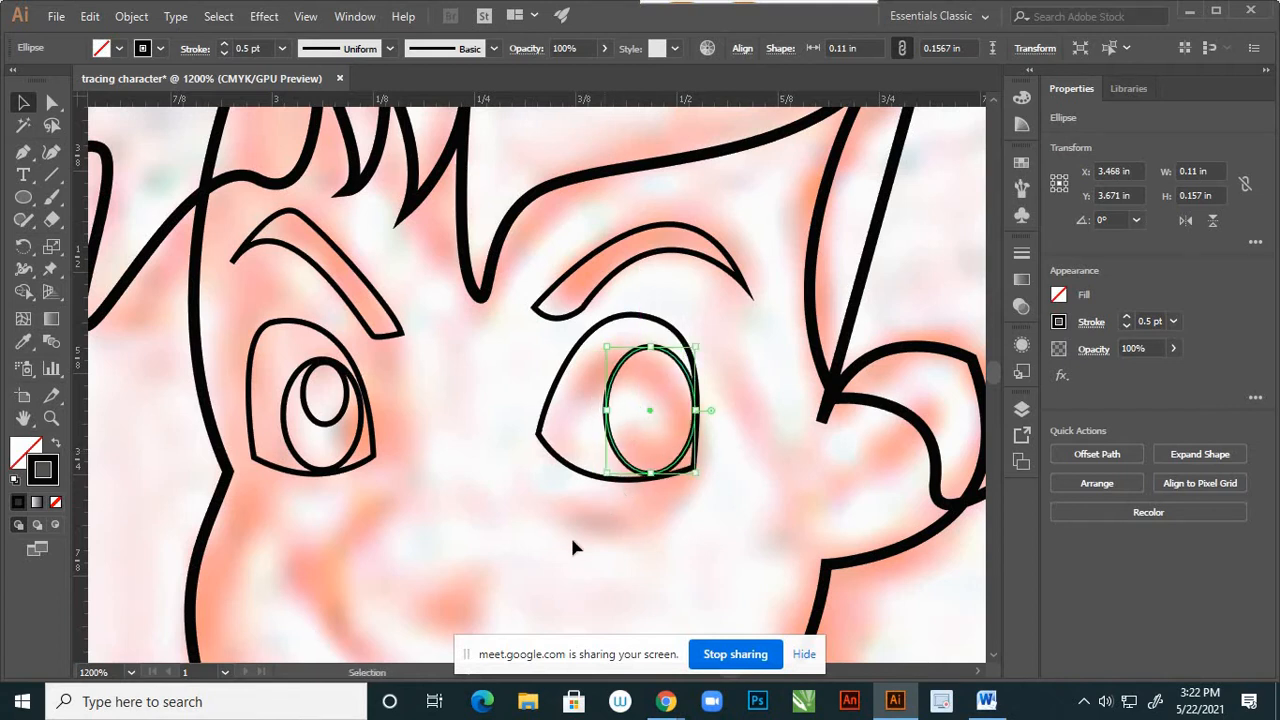
left_click(566, 519)
scroll(550, 492, "down", 6)
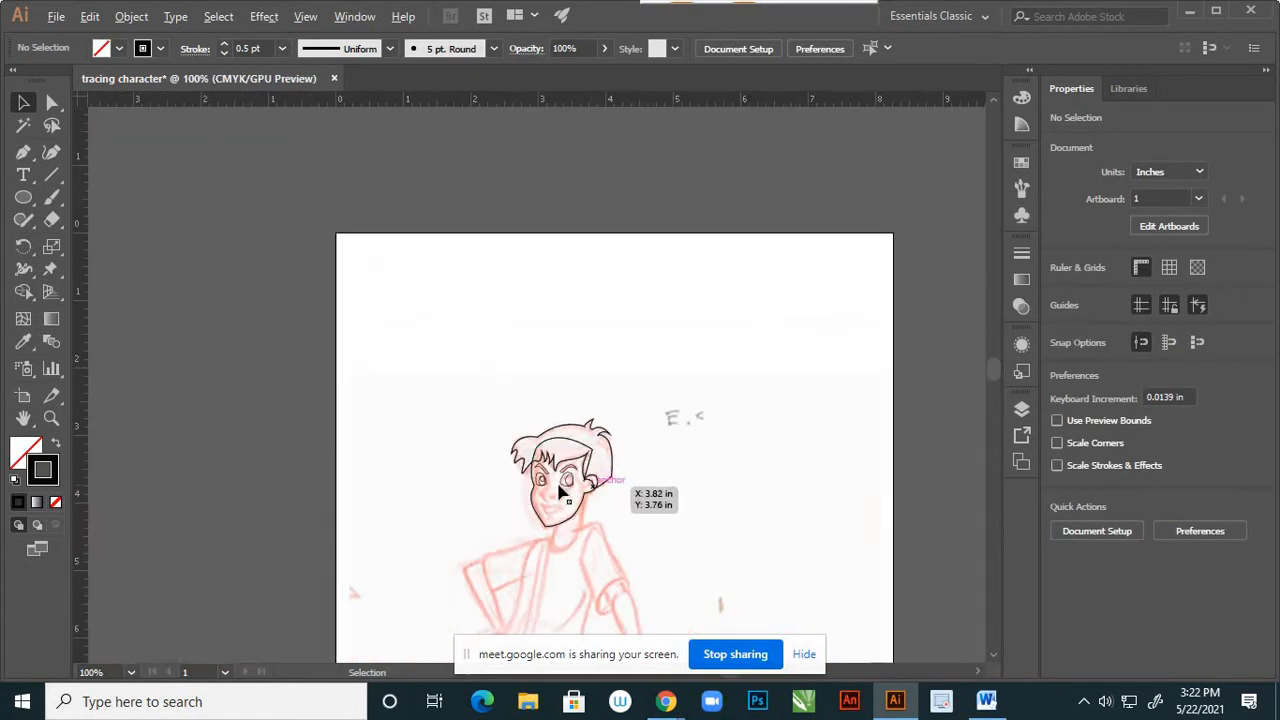
Duplicate the near eye's iris, scale the copy to about 0.067 × 0.095 in, and place it in the iris's upper half as the pupil.
scroll(558, 482, "up", 4)
scroll(562, 490, "up", 2)
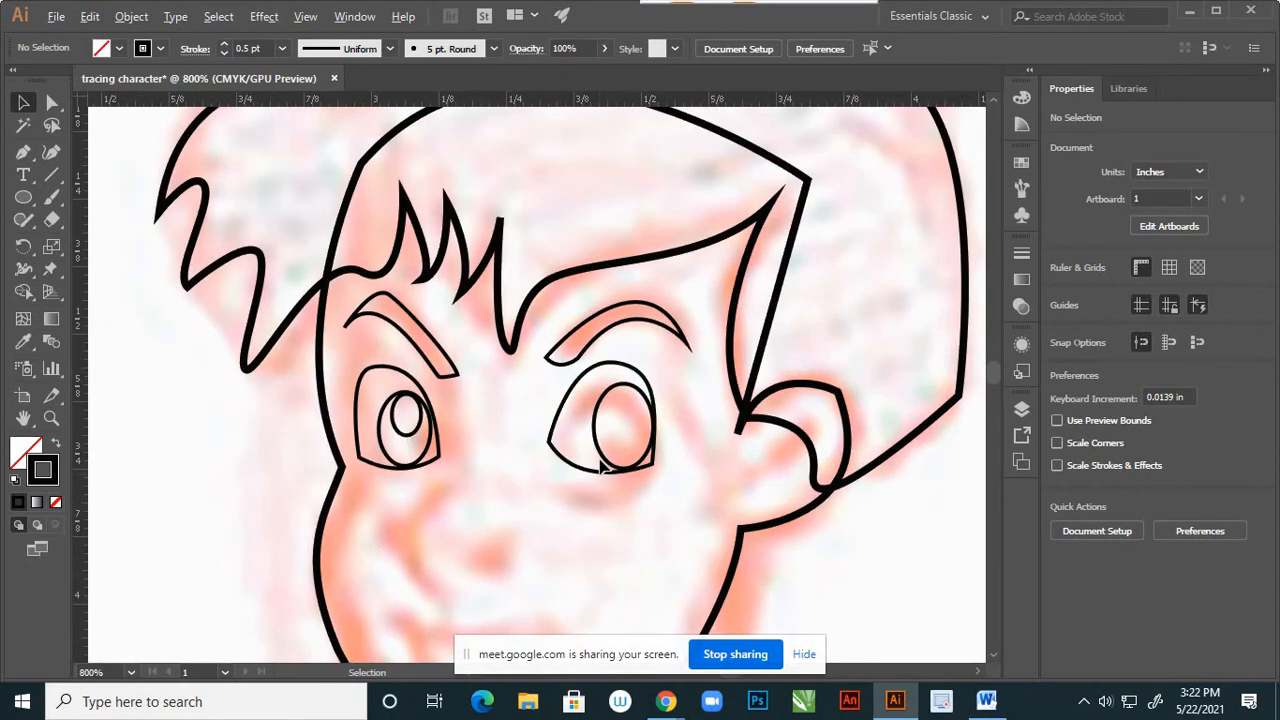
scroll(600, 467, "up", 1)
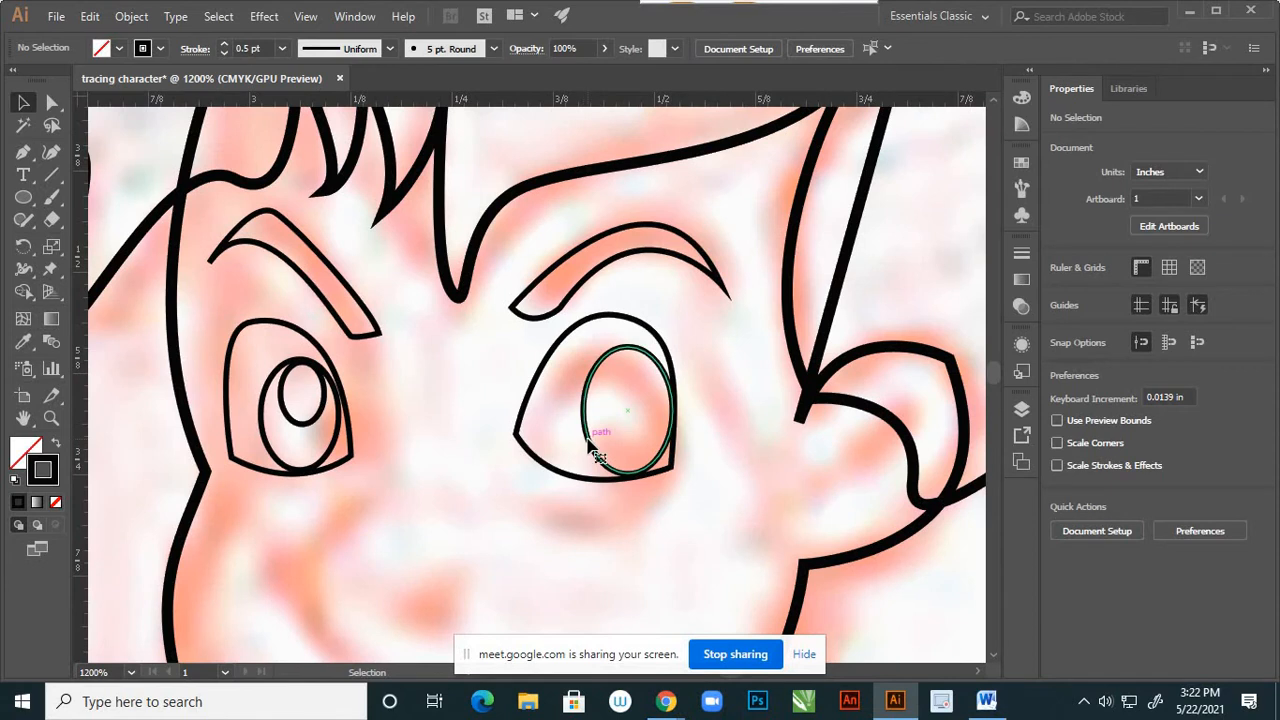
left_click(592, 450)
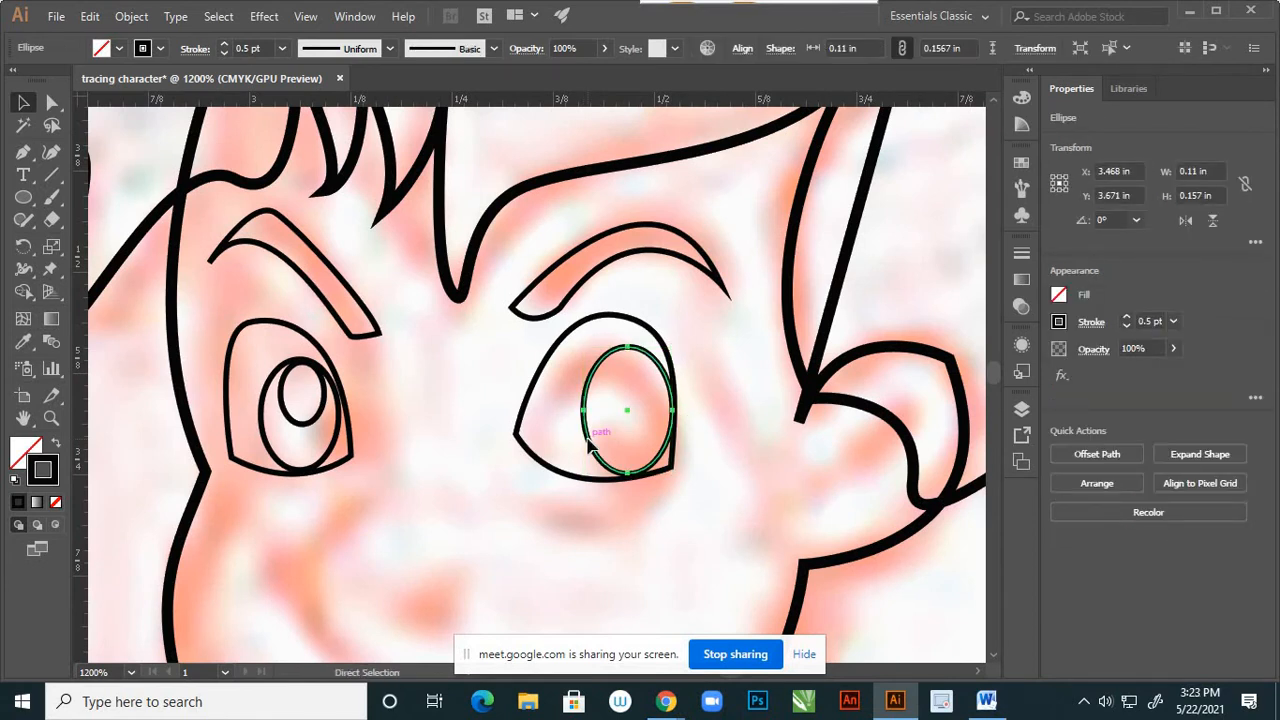
key("v")
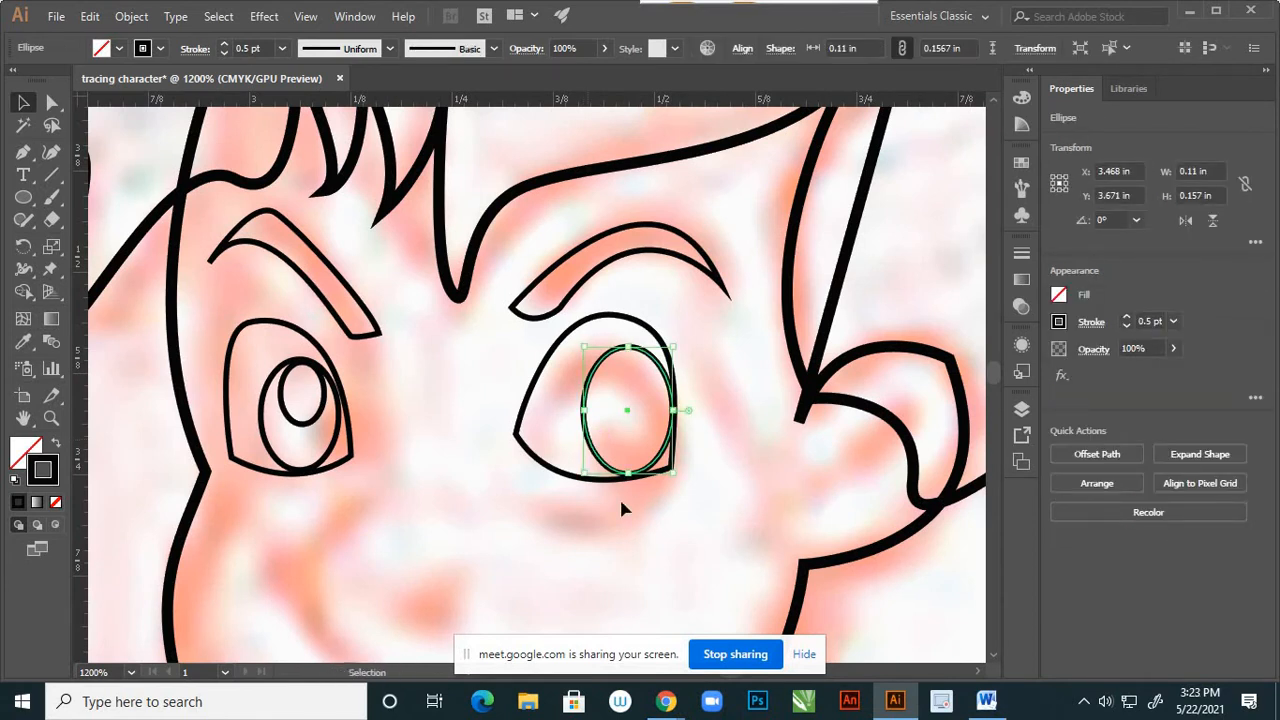
left_click_drag(674, 479, 648, 424)
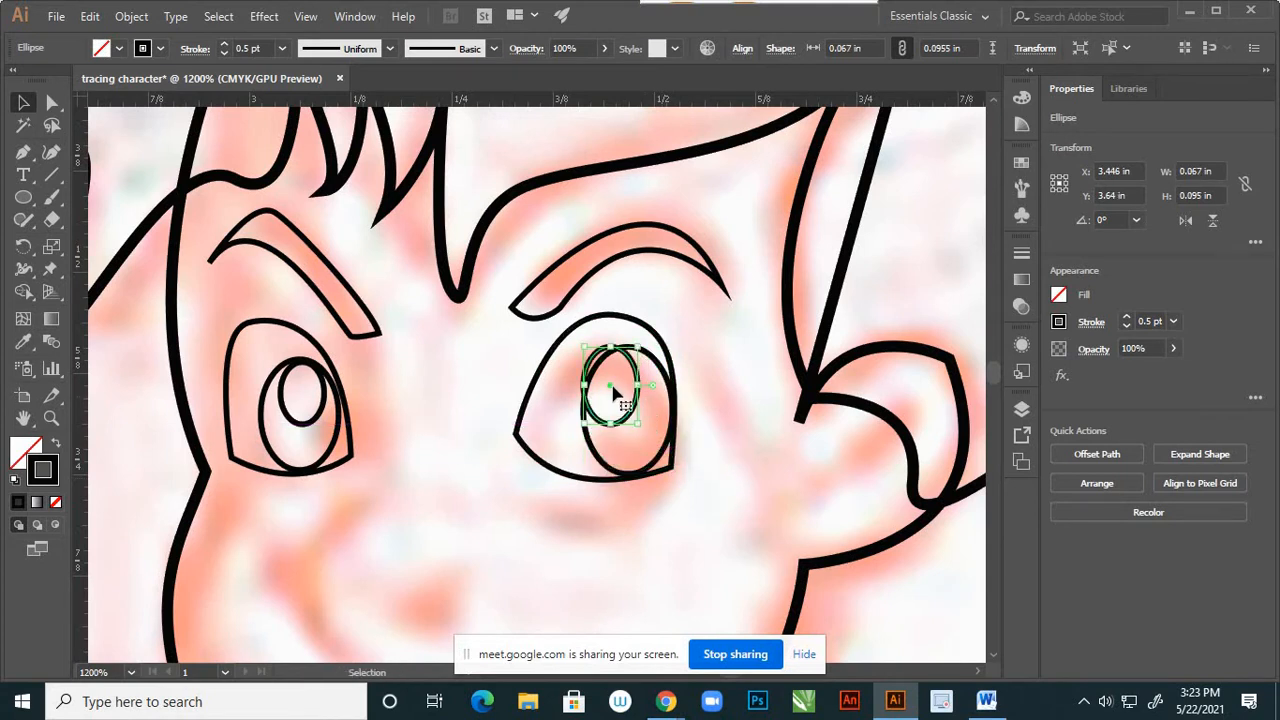
scroll(612, 398, "up", 1)
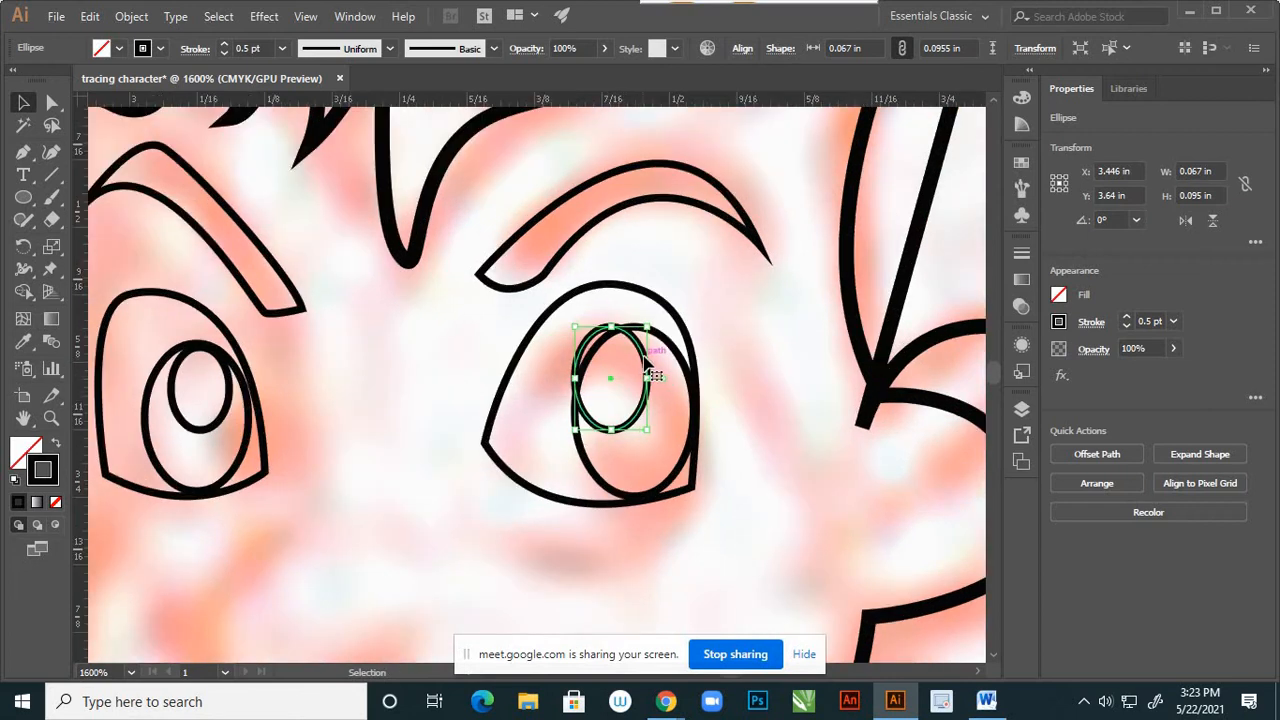
left_click_drag(645, 368, 661, 374)
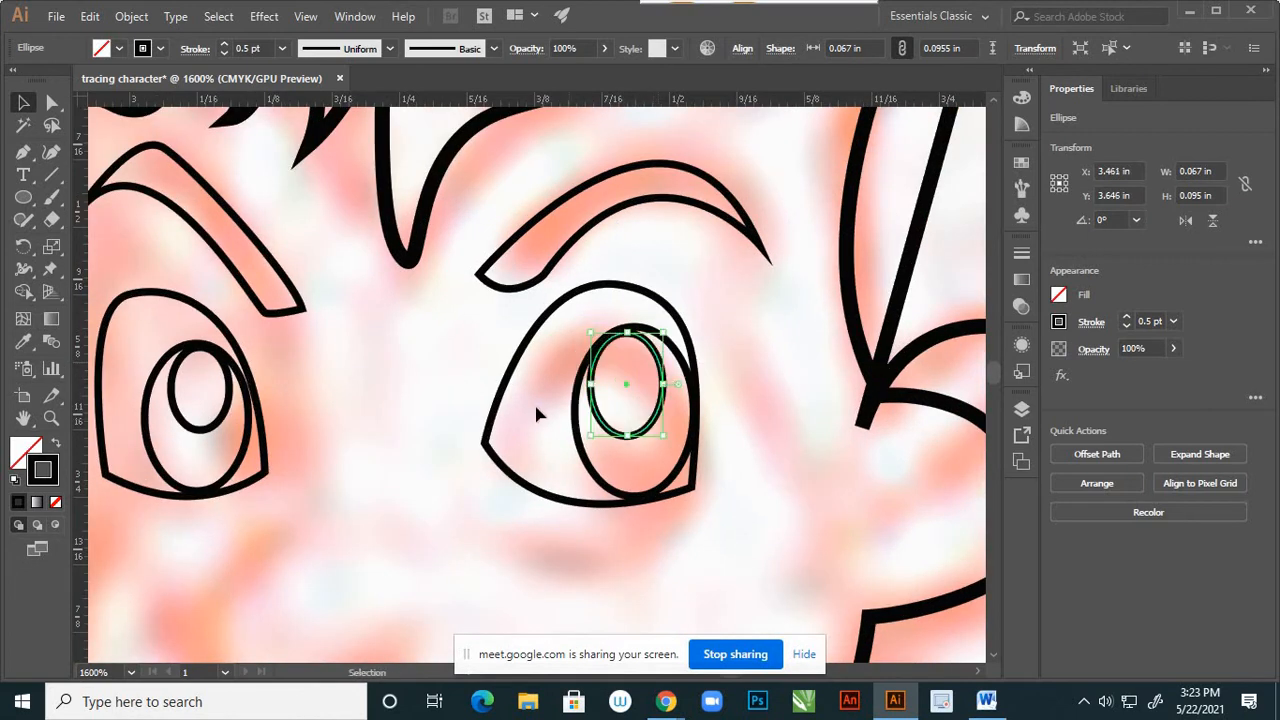
Deselect the pupil and draw an open nose line about 0.13 × 0.34 in from the far eyebrow down around the nose tip.
left_click(669, 420)
scroll(669, 420, "down", 3)
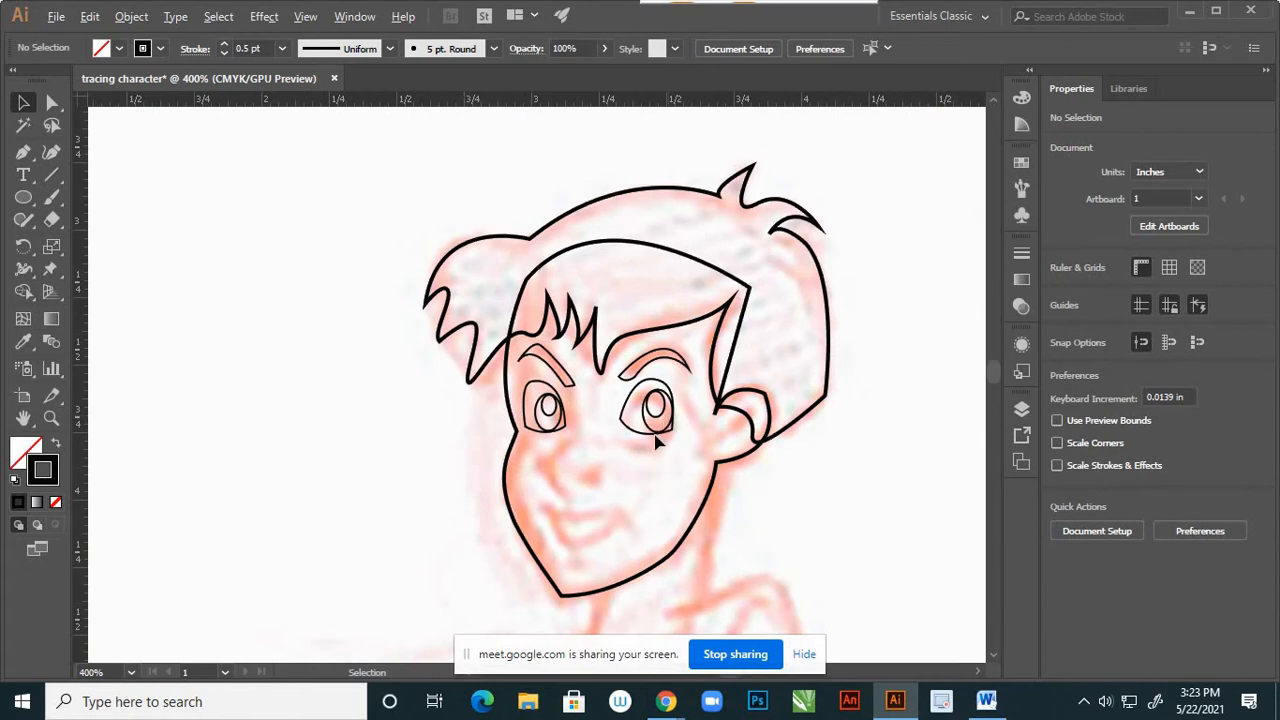
scroll(614, 443, "down", 1)
scroll(614, 443, "up", 2)
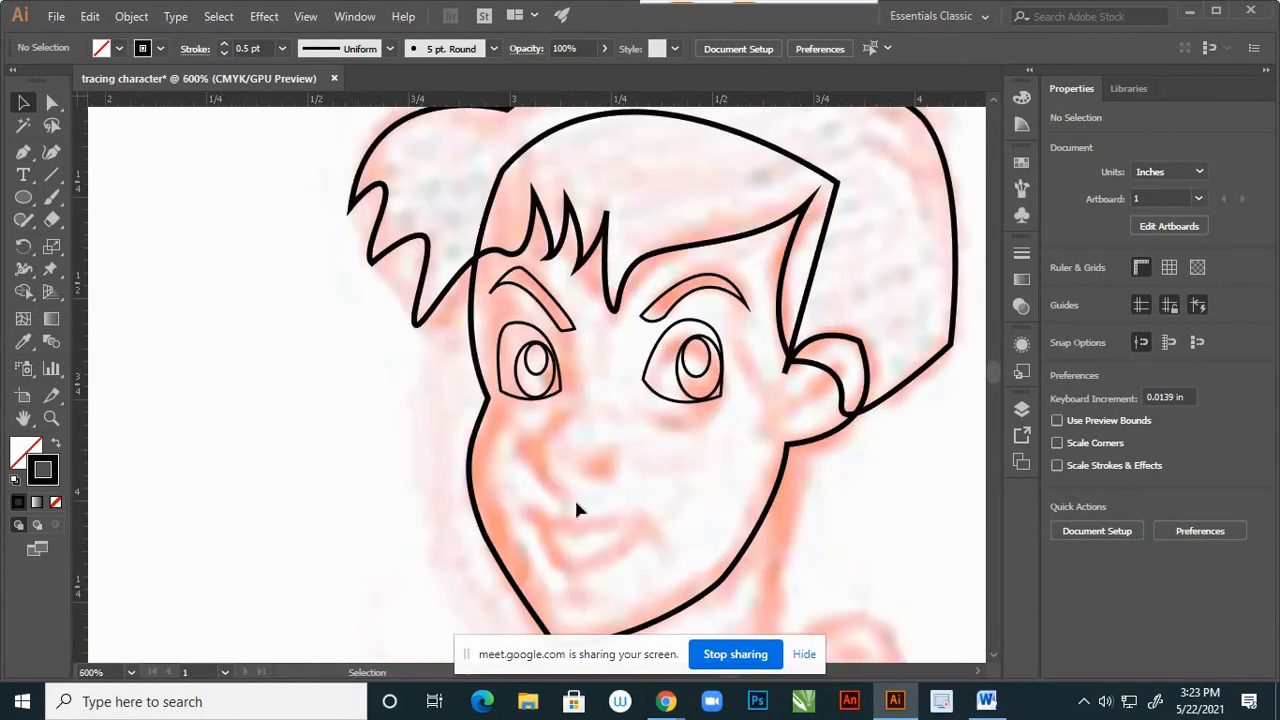
left_click(23, 151)
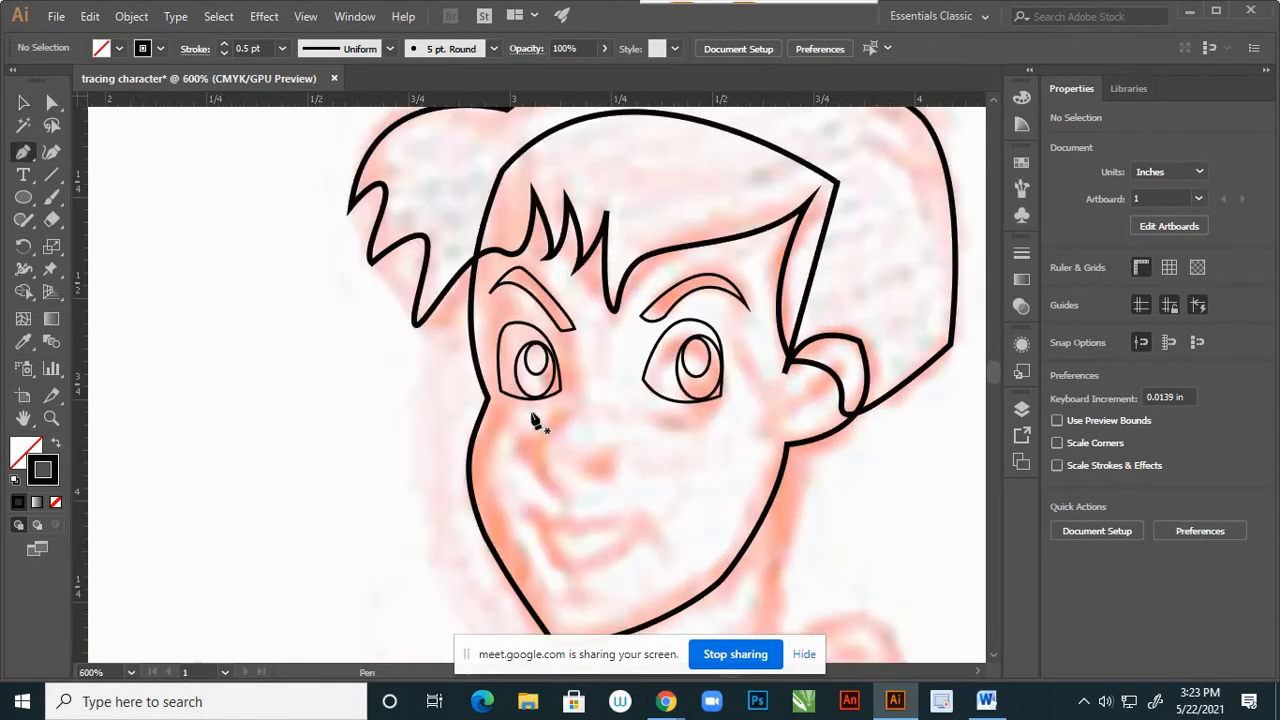
left_click(573, 351)
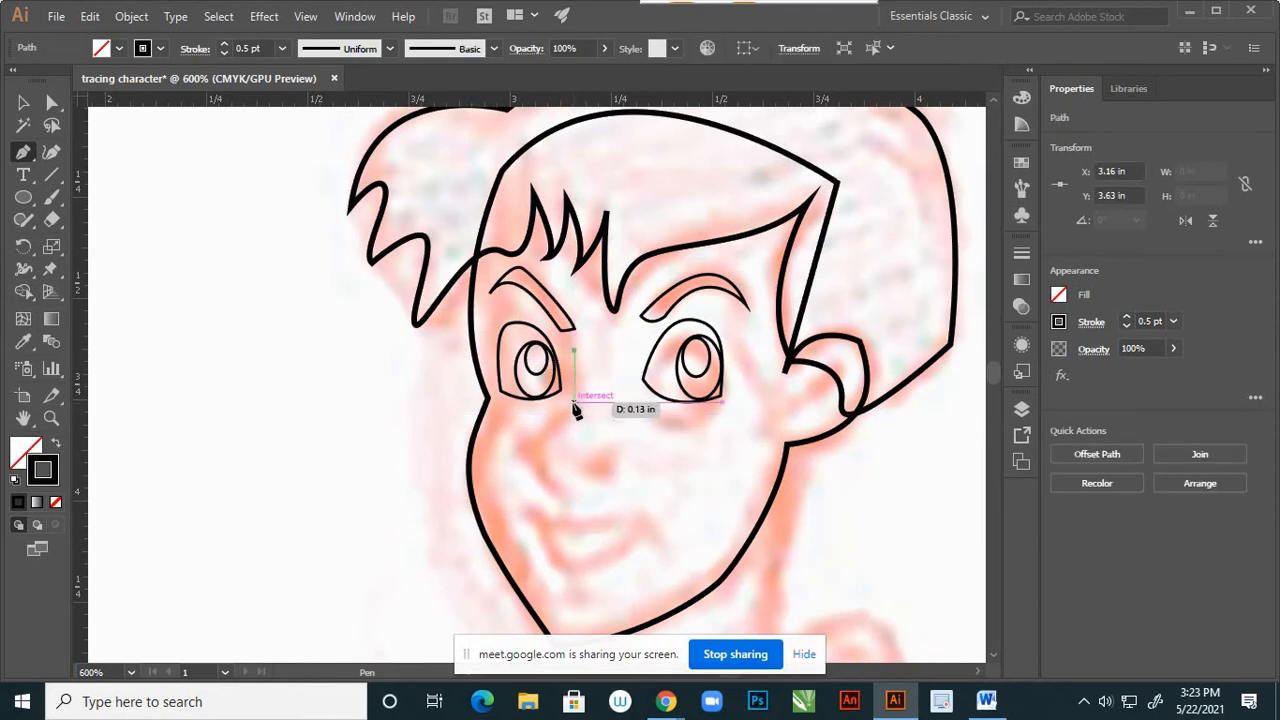
left_click_drag(571, 406, 587, 498)
key("v")
left_click(627, 473)
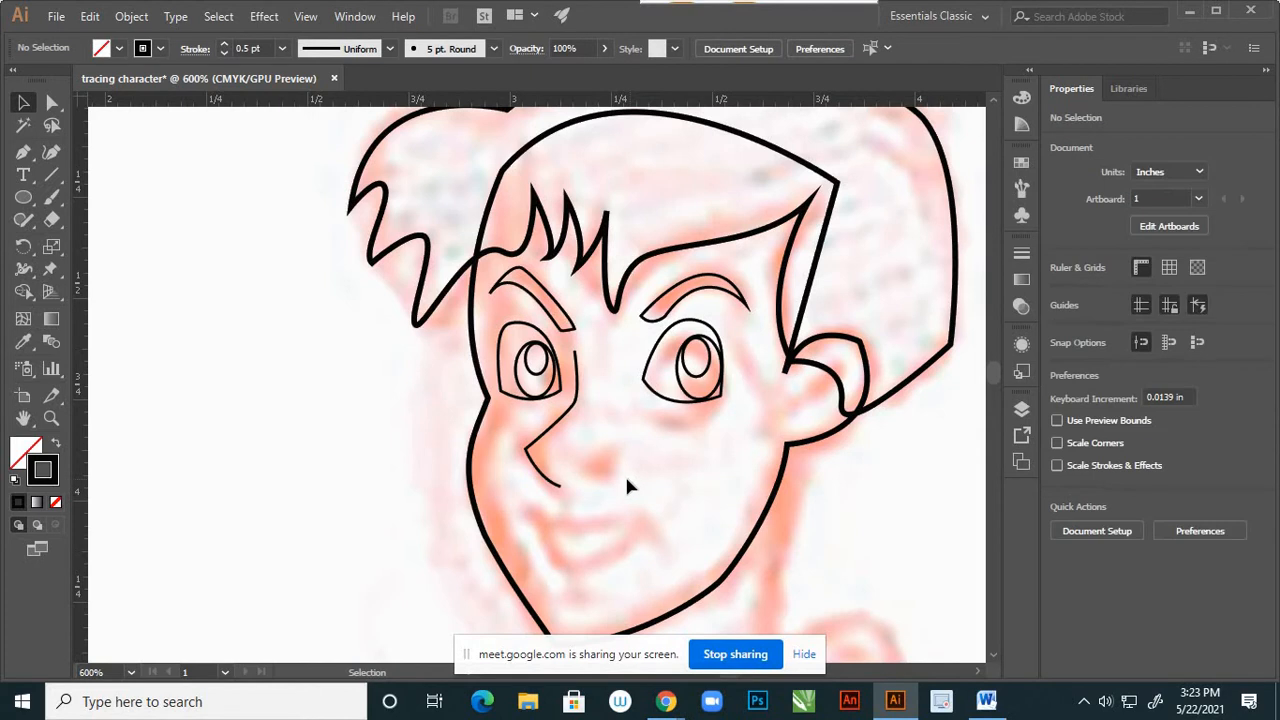
Draw a small teardrop-shaped nostril beside the end of the nose line with the Pen tool.
left_click(23, 152)
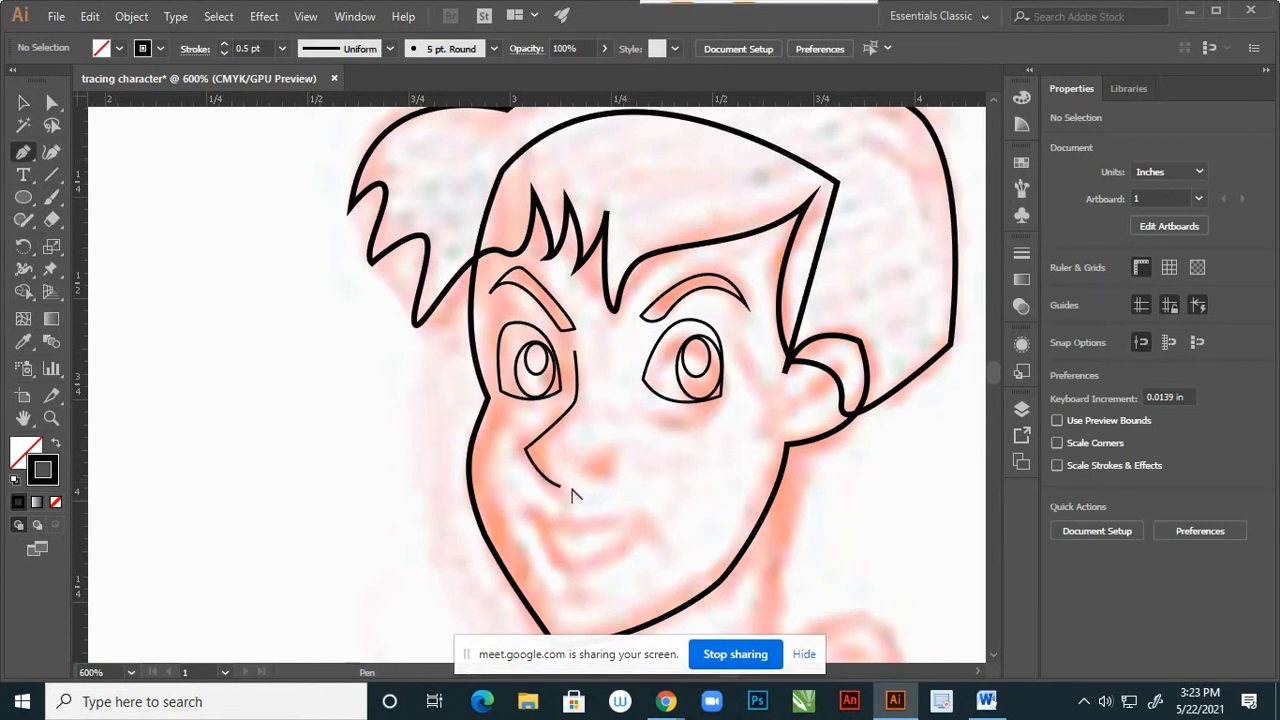
scroll(585, 485, "up", 2)
left_click(575, 442)
left_click_drag(609, 405, 60, 110)
Move the nostril path's end anchor onto its starting point and adjust the handle to refine the lower curve.
left_click(52, 102)
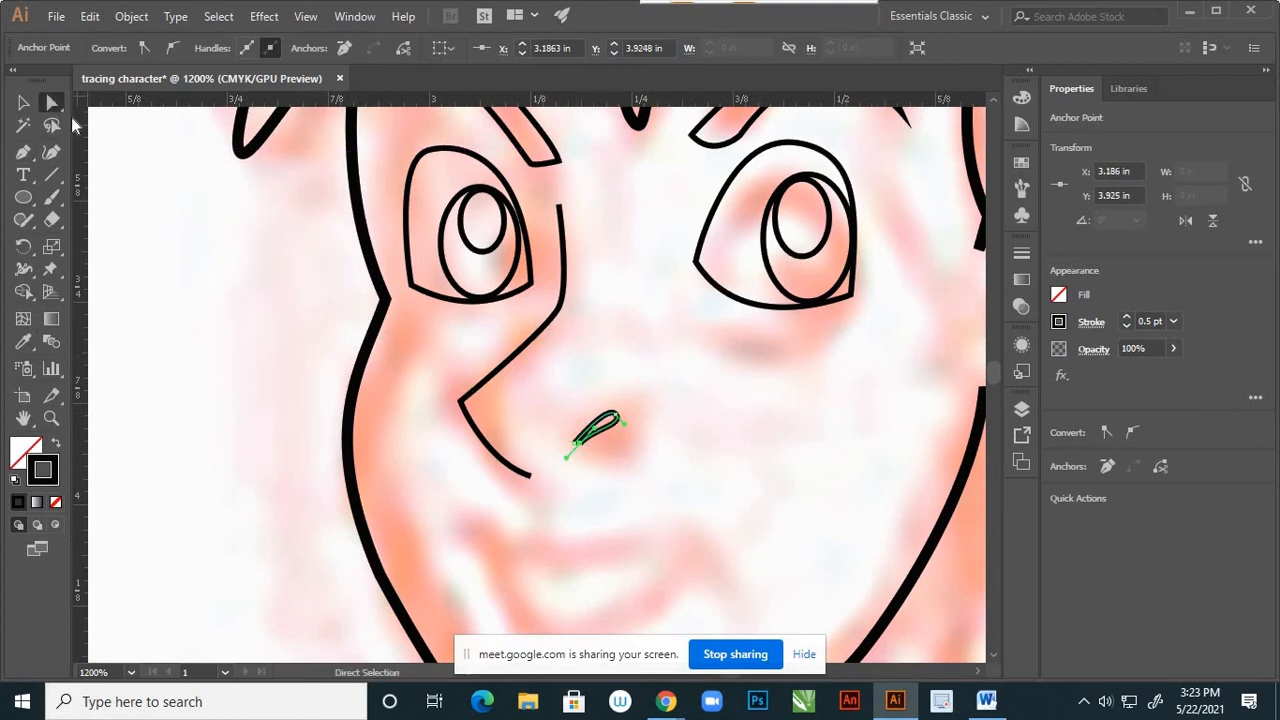
scroll(590, 445, "up", 2)
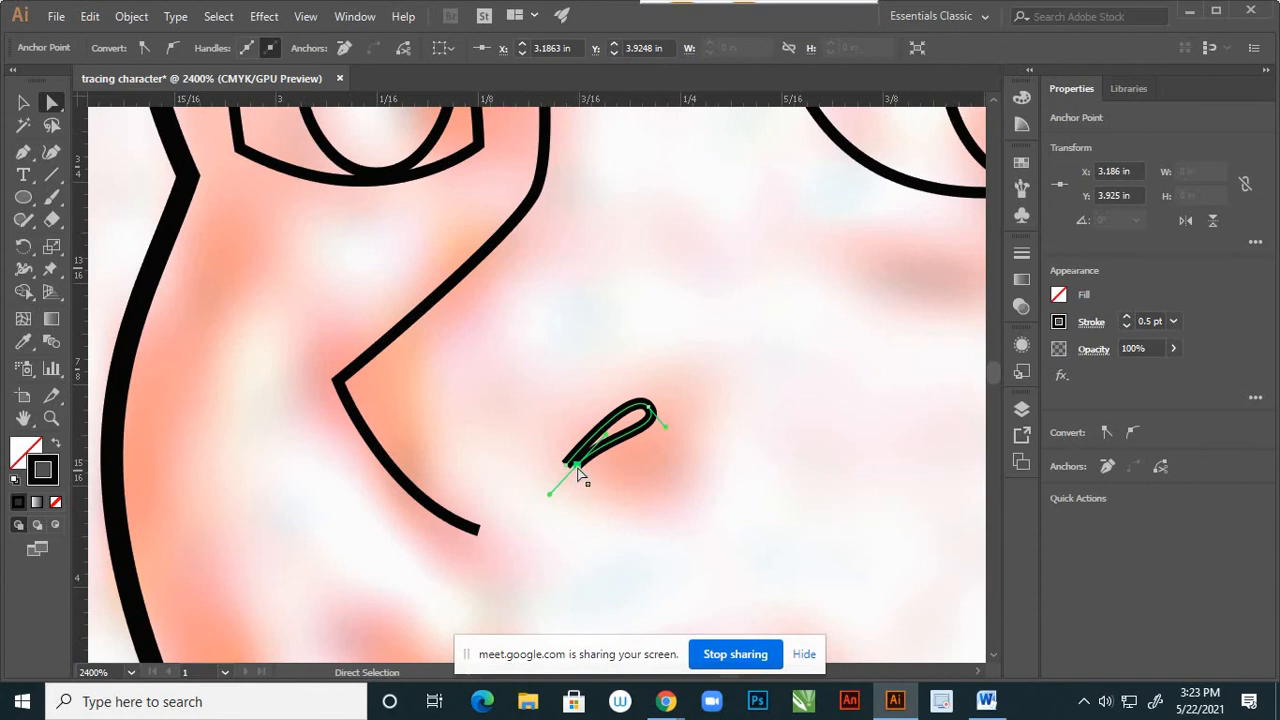
left_click_drag(577, 467, 571, 469)
left_click(596, 452)
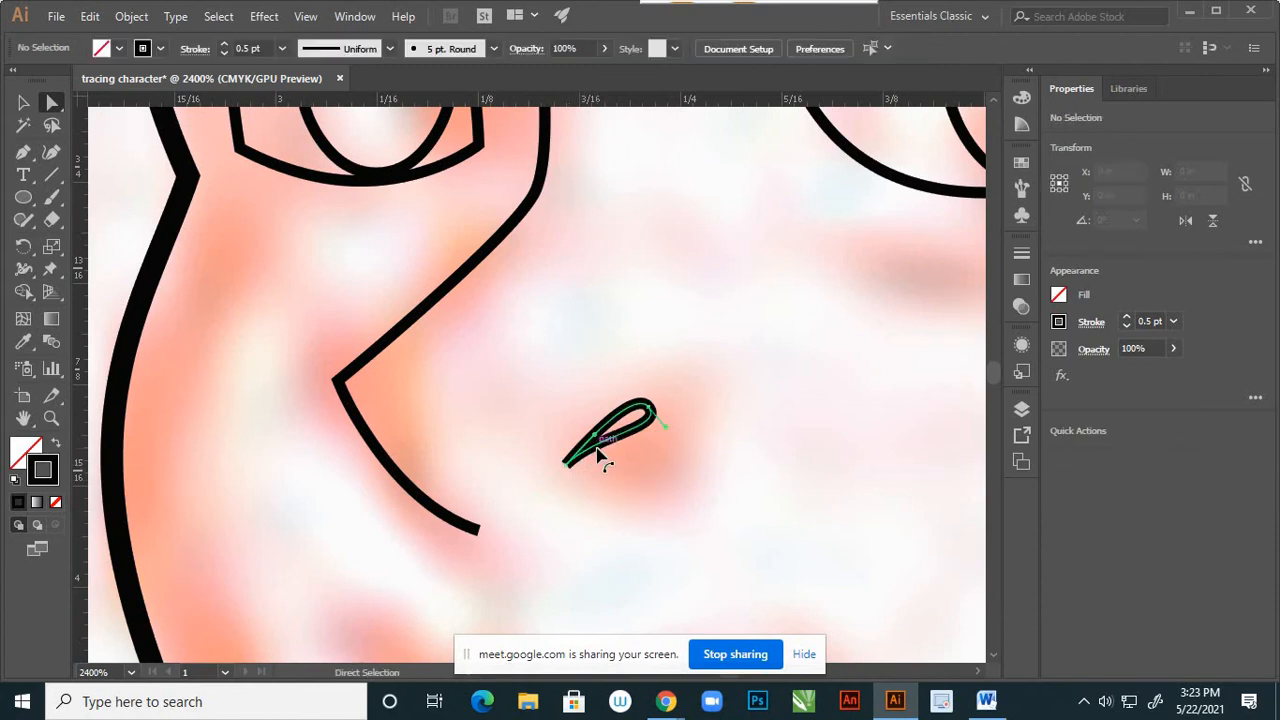
left_click(603, 445, "alt")
Shift the nose line's lower end toward the nostril, lengthen its handle to round the underside, and deselect the line.
scroll(611, 468, "down", 2)
left_click(545, 491)
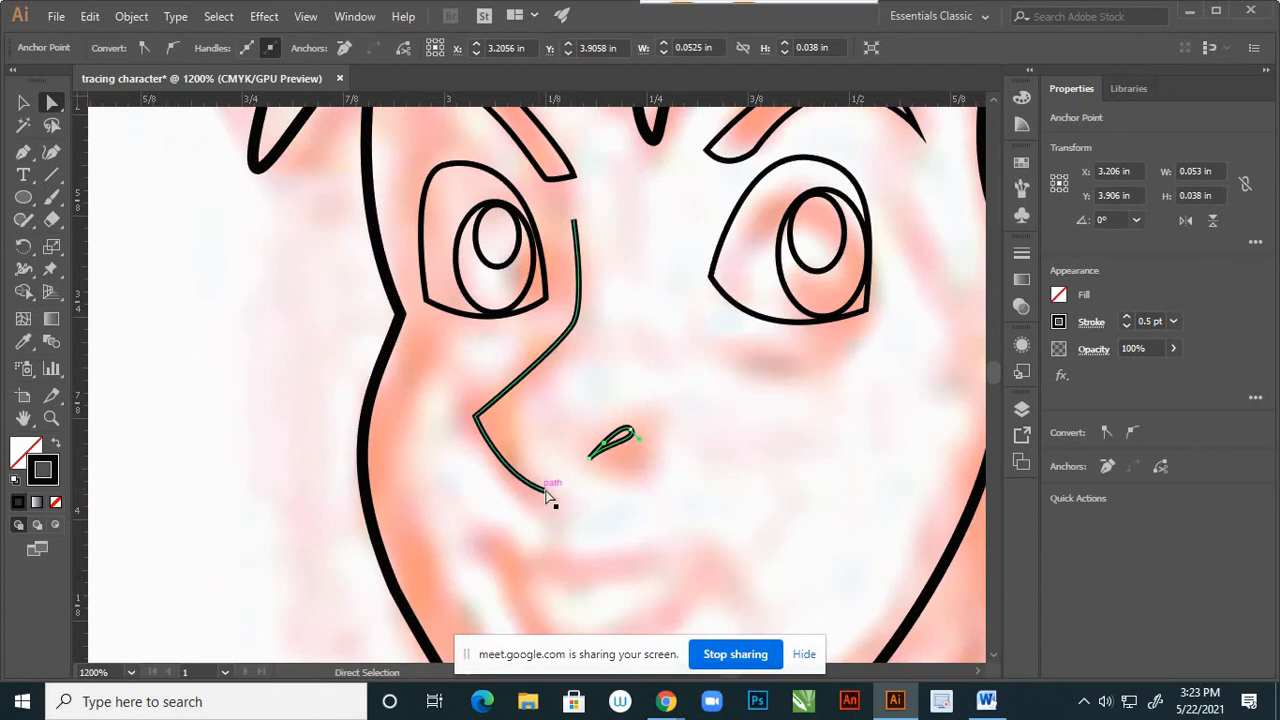
left_click(565, 490, "ctrl")
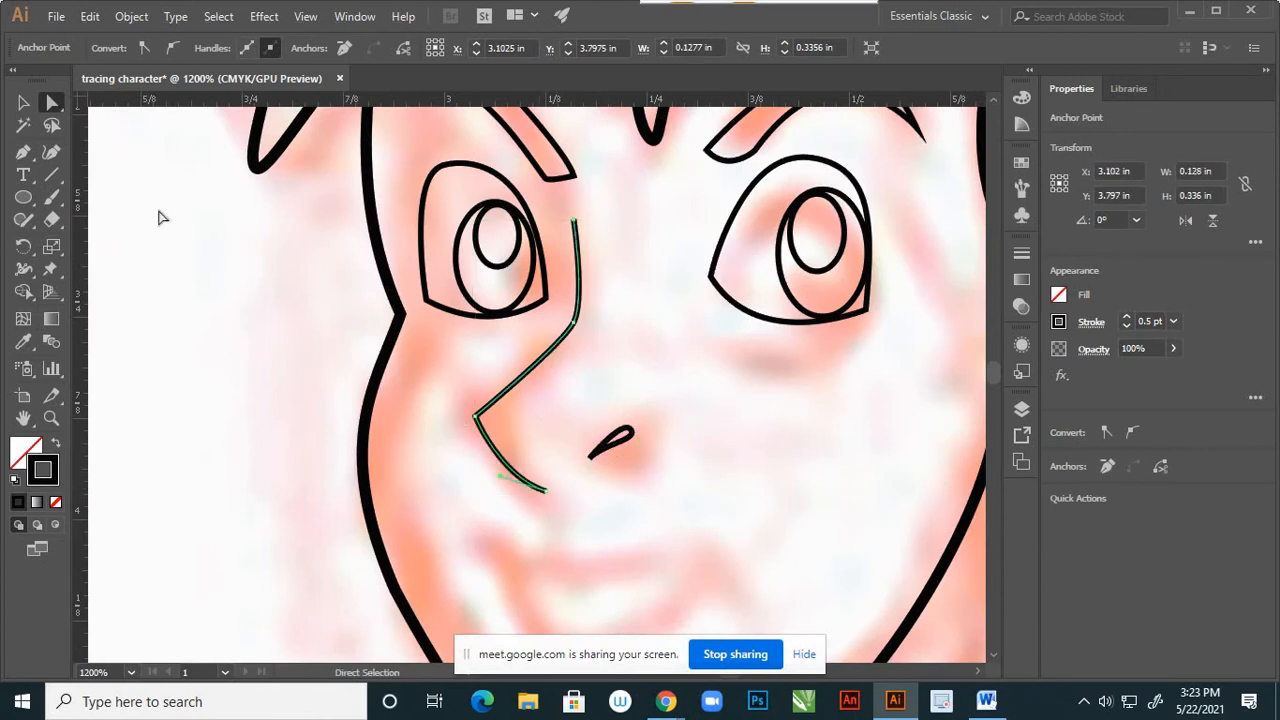
left_click_drag(545, 491, 478, 488)
left_click(512, 479)
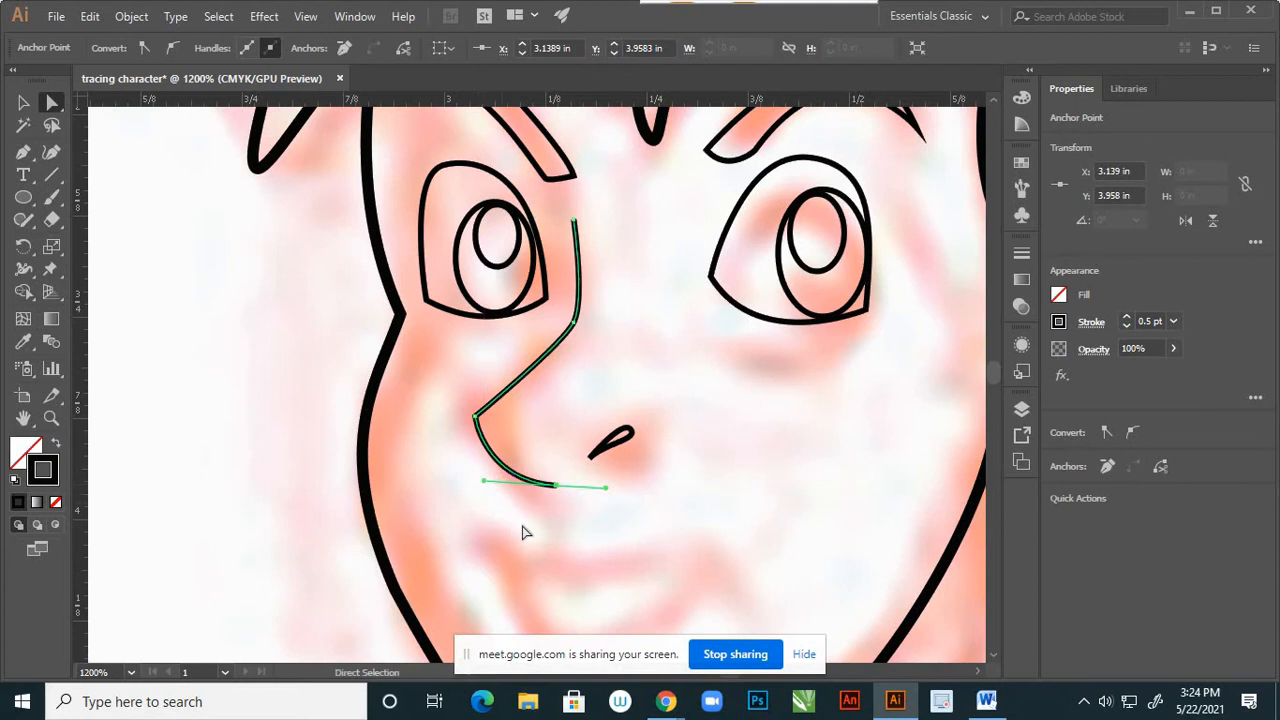
left_click(560, 540)
Lower the nose bridge anchor's handle to soften the slope, and move the nose tip anchor slightly inward to X 3.048 in.
scroll(587, 545, "down", 5)
scroll(580, 490, "up", 5)
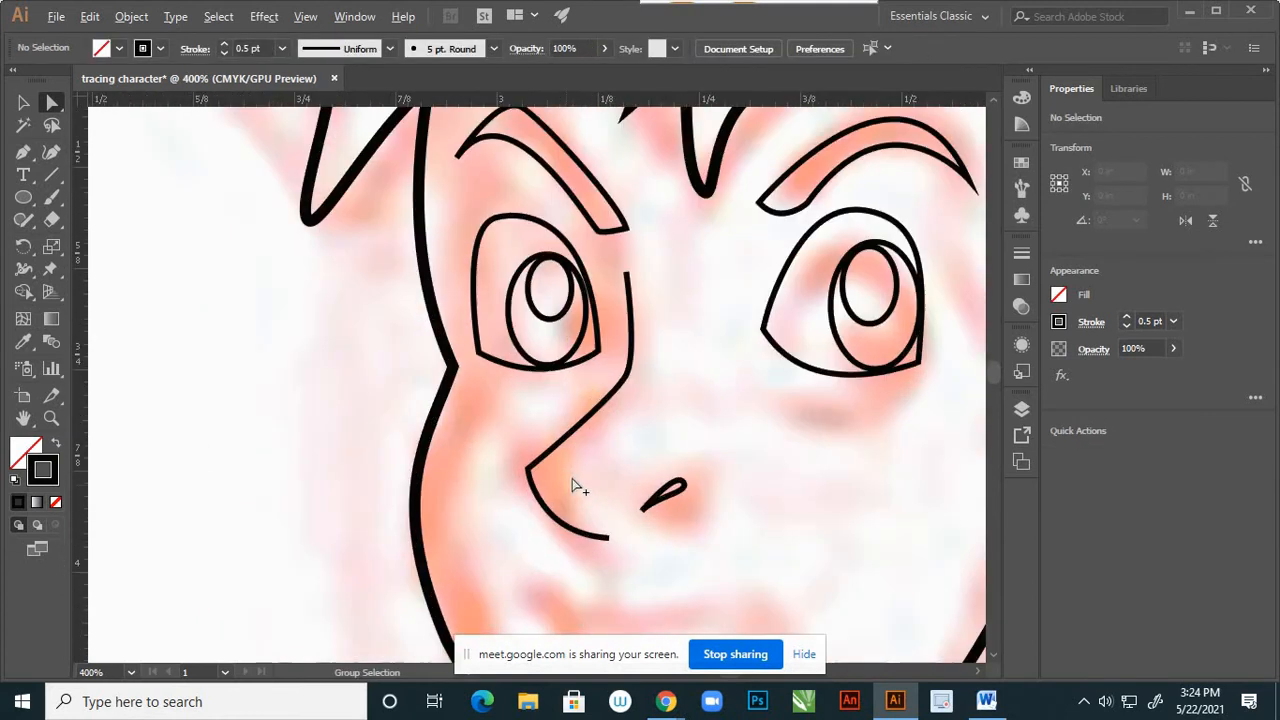
left_click(565, 436)
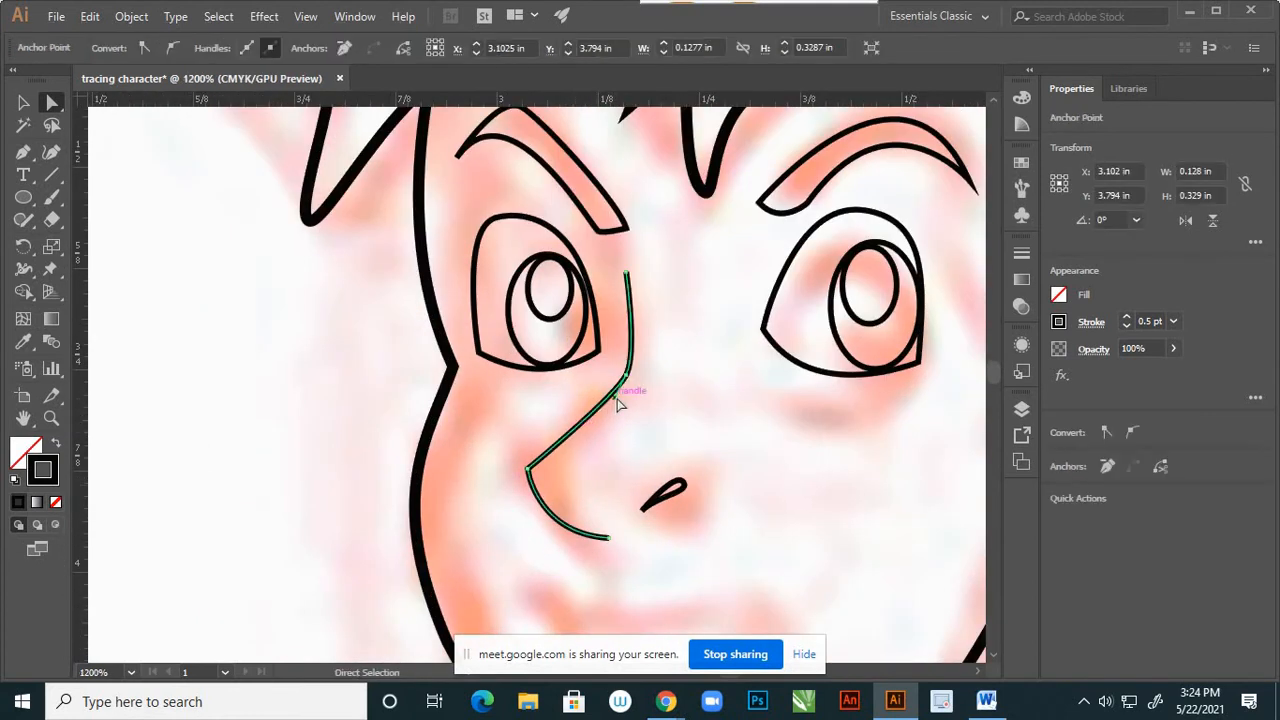
left_click_drag(617, 403, 612, 423)
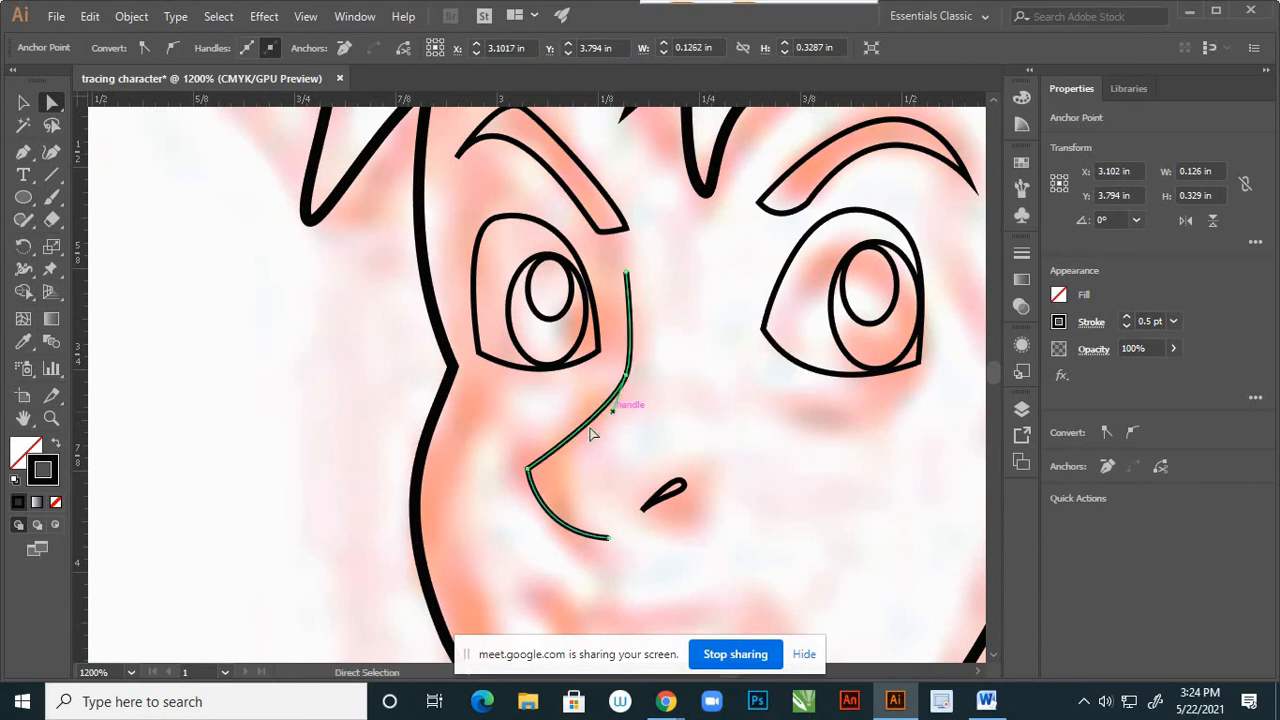
left_click(528, 471)
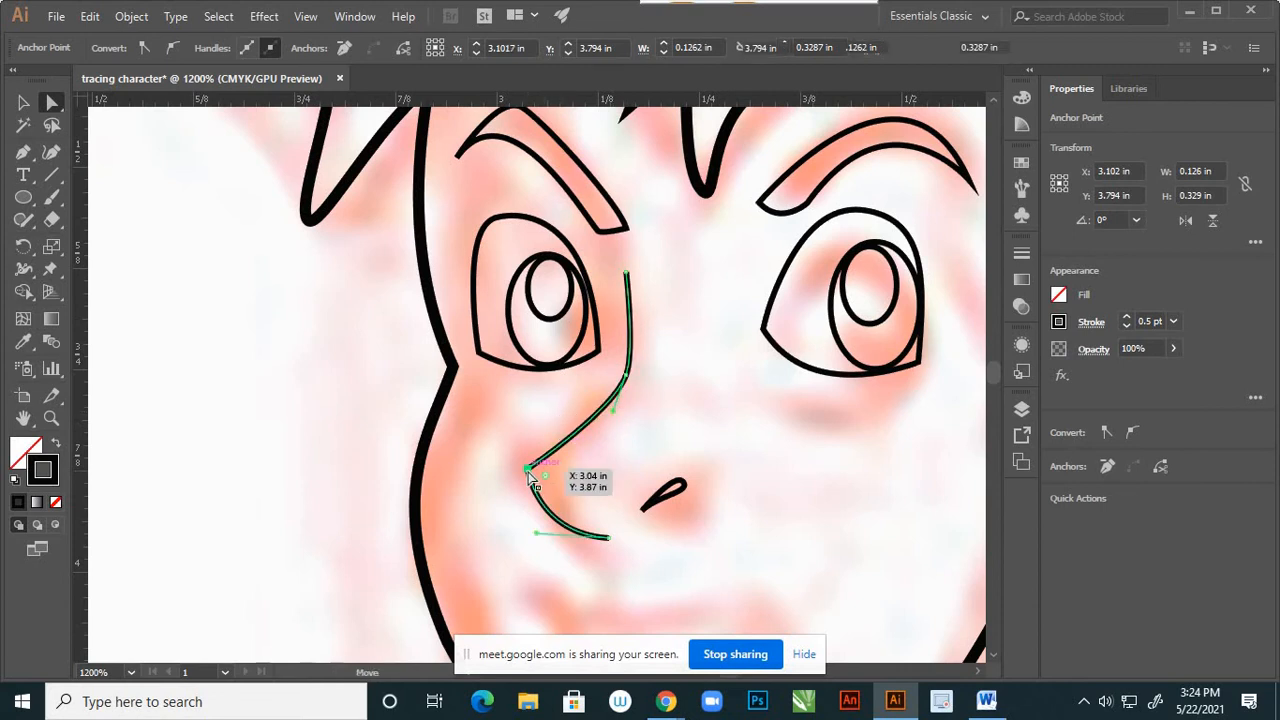
left_click_drag(531, 476, 538, 475)
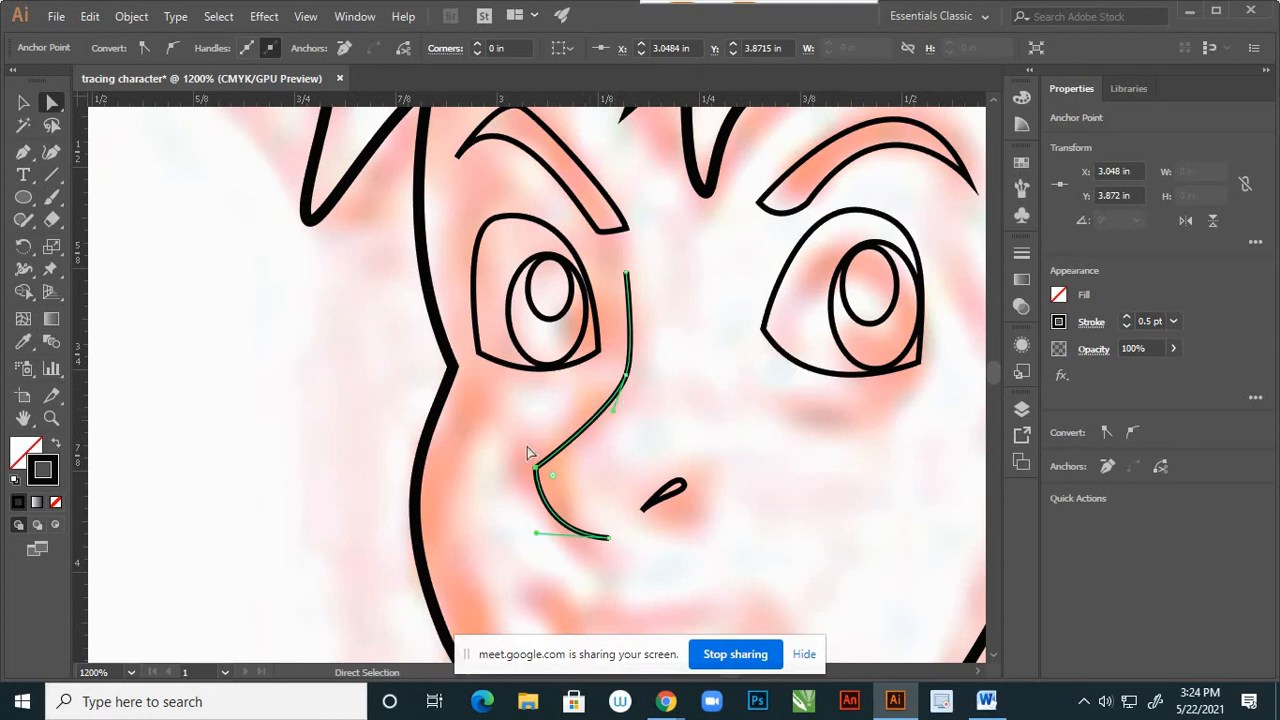
Extend the nose line's top end up toward the far eyebrow's inner end, and deselect the line.
scroll(535, 475, "down", 3)
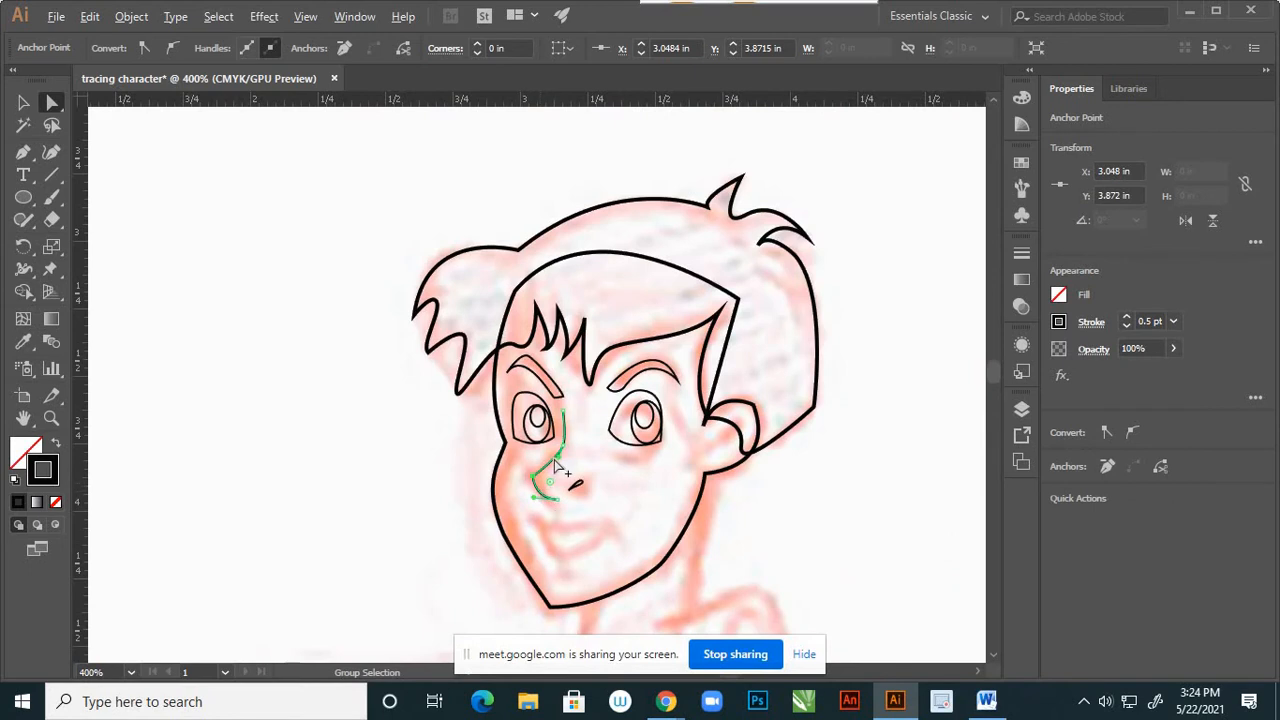
scroll(557, 466, "up", 3)
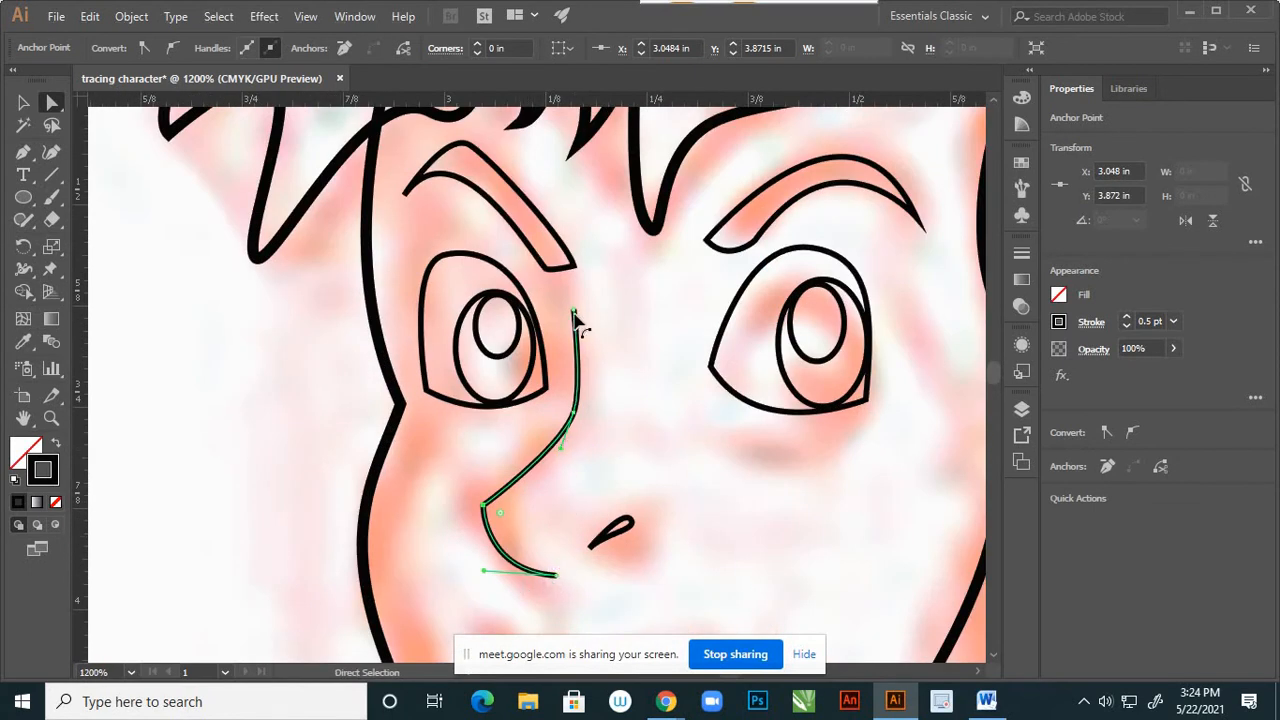
mouse_move(574, 314)
left_mouse_down()
mouse_move(586, 296)
mouse_move(566, 290)
left_mouse_up()
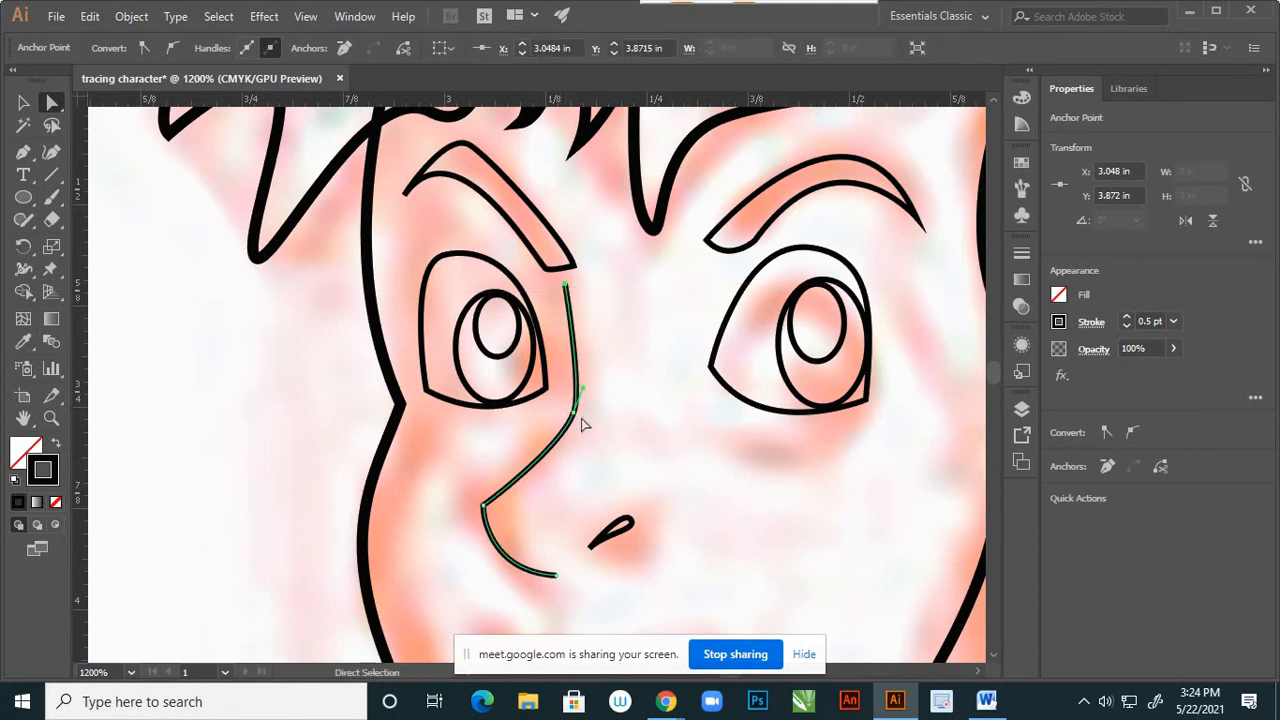
left_click(606, 528)
scroll(583, 510, "down", 3)
scroll(594, 511, "up", 2)
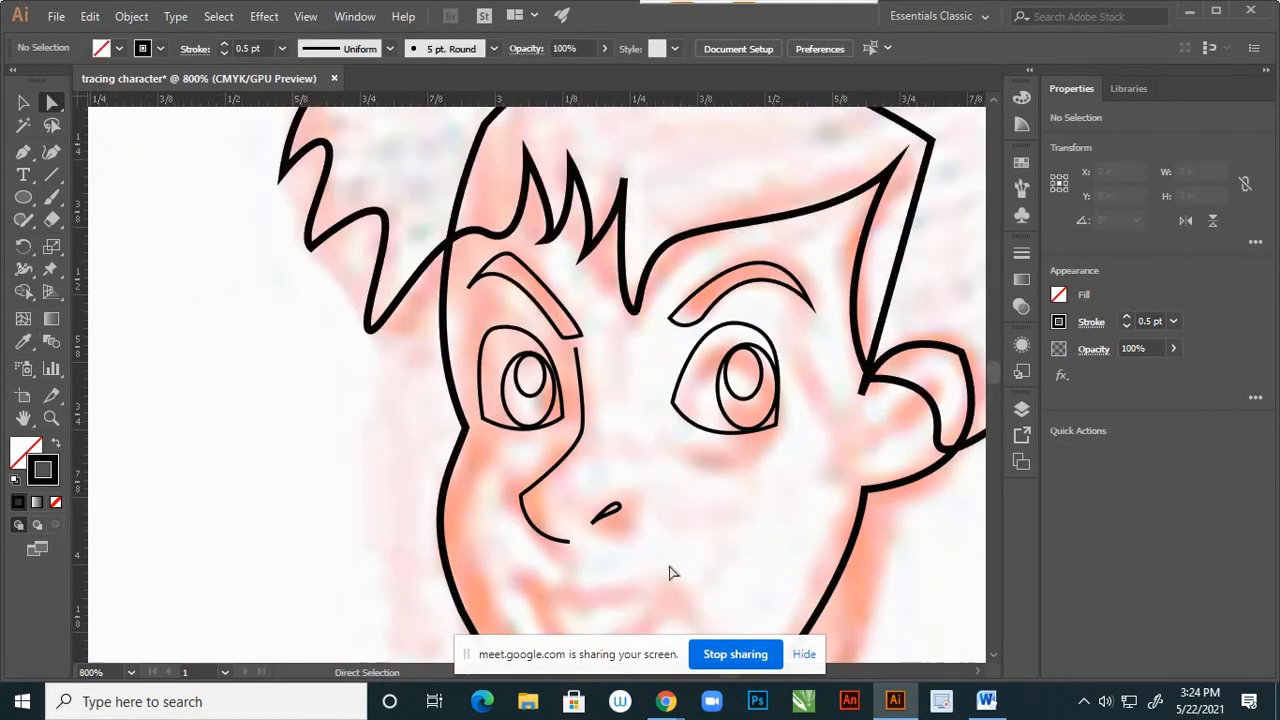
Rotate the nostril about 16° clockwise, scale it down to about 0.05 × 0.02 in, and deselect it.
left_click_drag(668, 545, 585, 494)
left_click(23, 102)
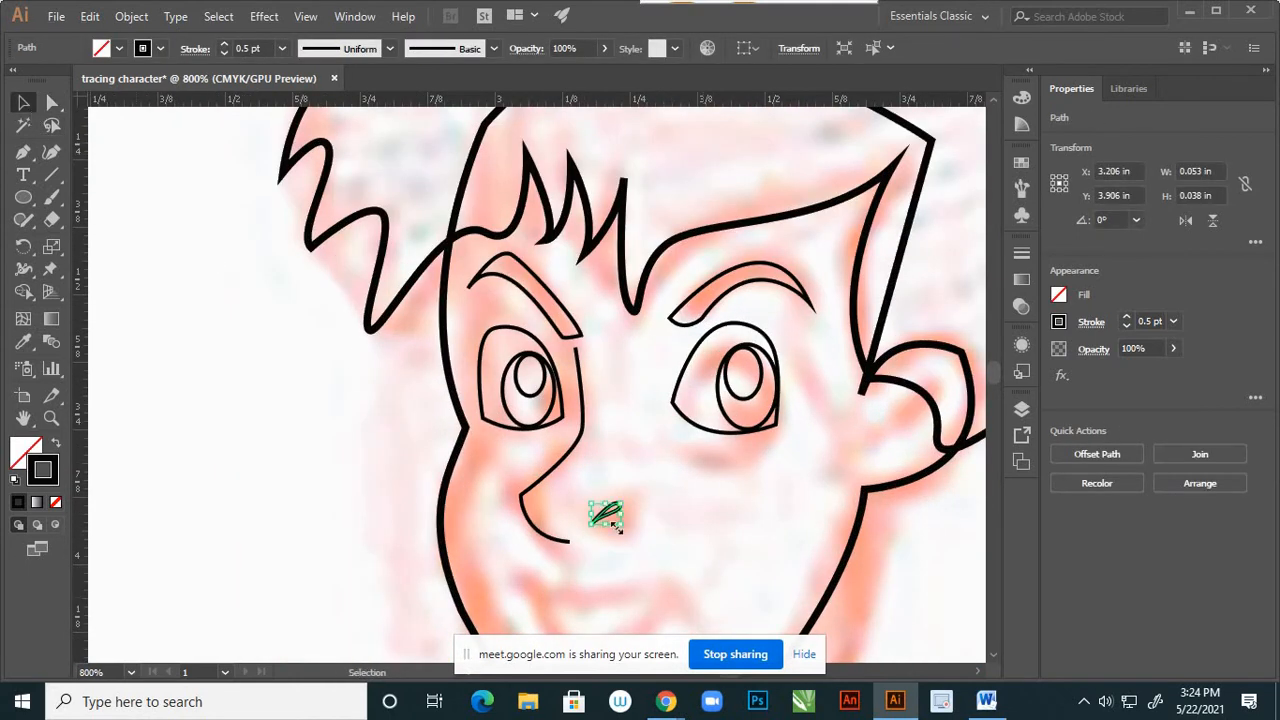
scroll(615, 527, "up", 3)
left_click_drag(652, 563, 650, 522)
mouse_move(641, 533)
left_mouse_down()
mouse_move(655, 547)
mouse_move(672, 537)
mouse_move(655, 539)
left_mouse_up()
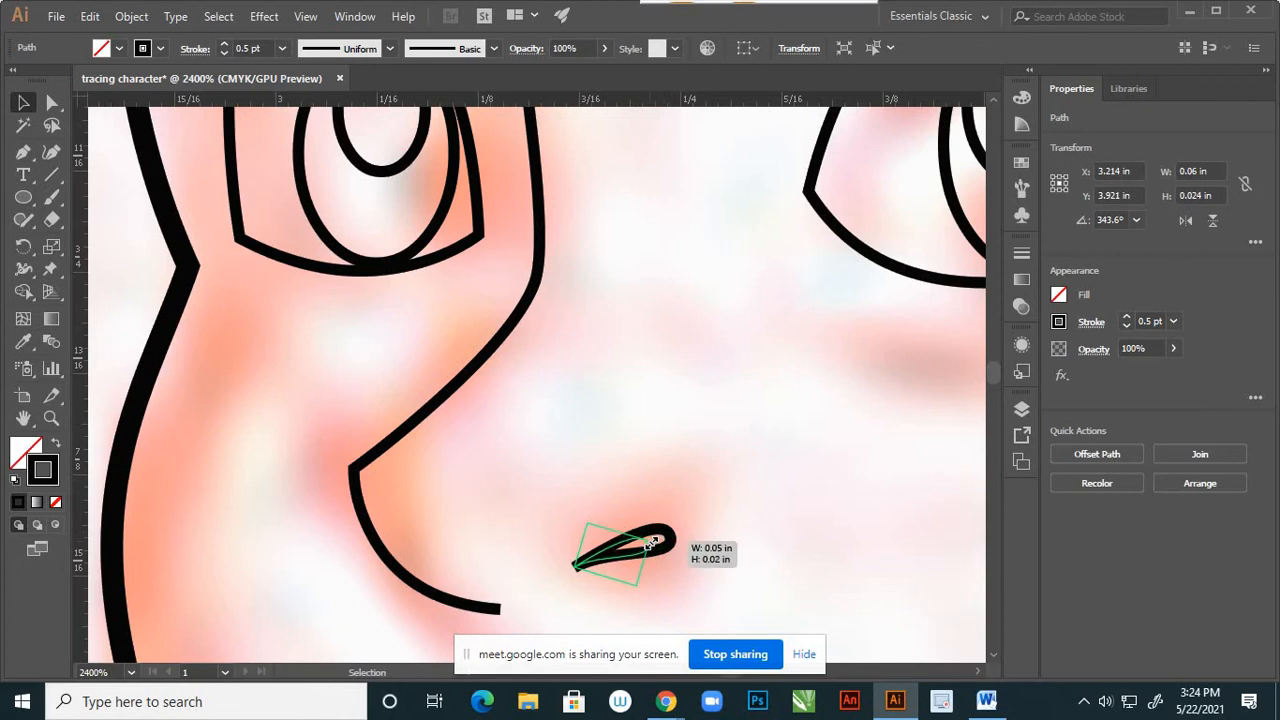
left_click(574, 486)
scroll(574, 491, "down", 4)
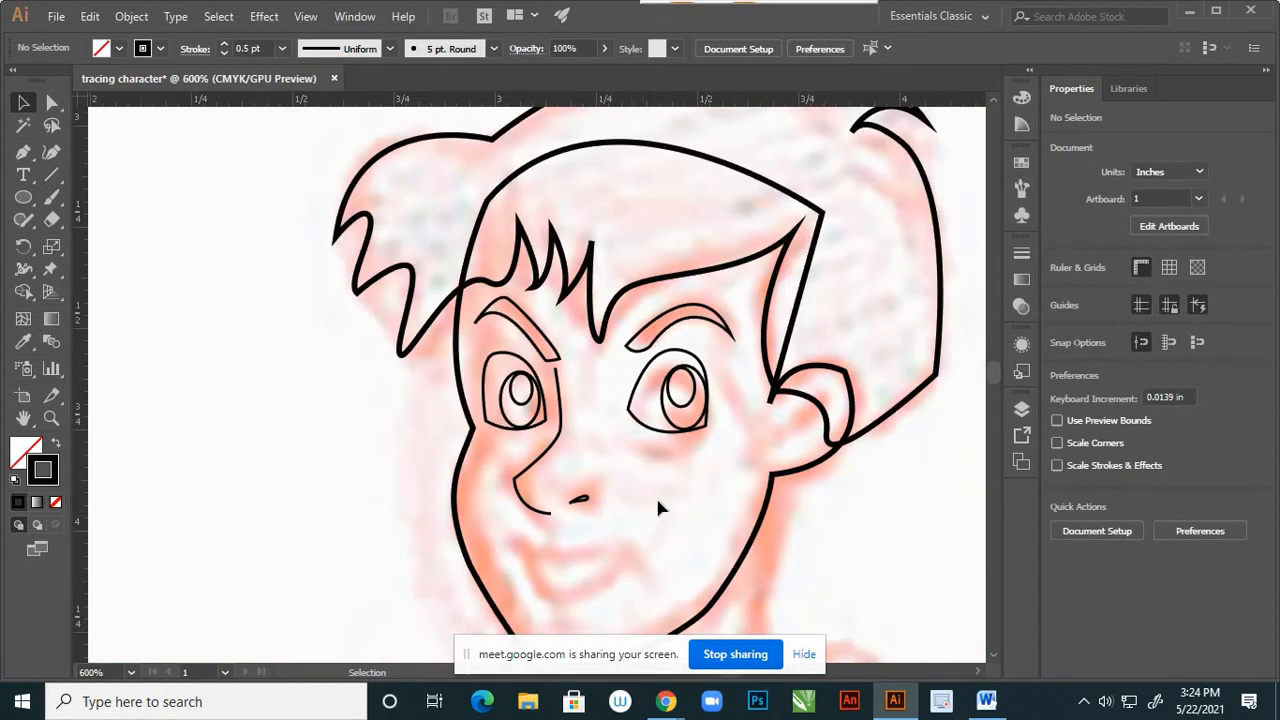
Move the nose tip anchor slightly further inward toward the nostril with Direct Selection, and deselect the nose line.
scroll(657, 501, "down", 1)
scroll(556, 455, "up", 3)
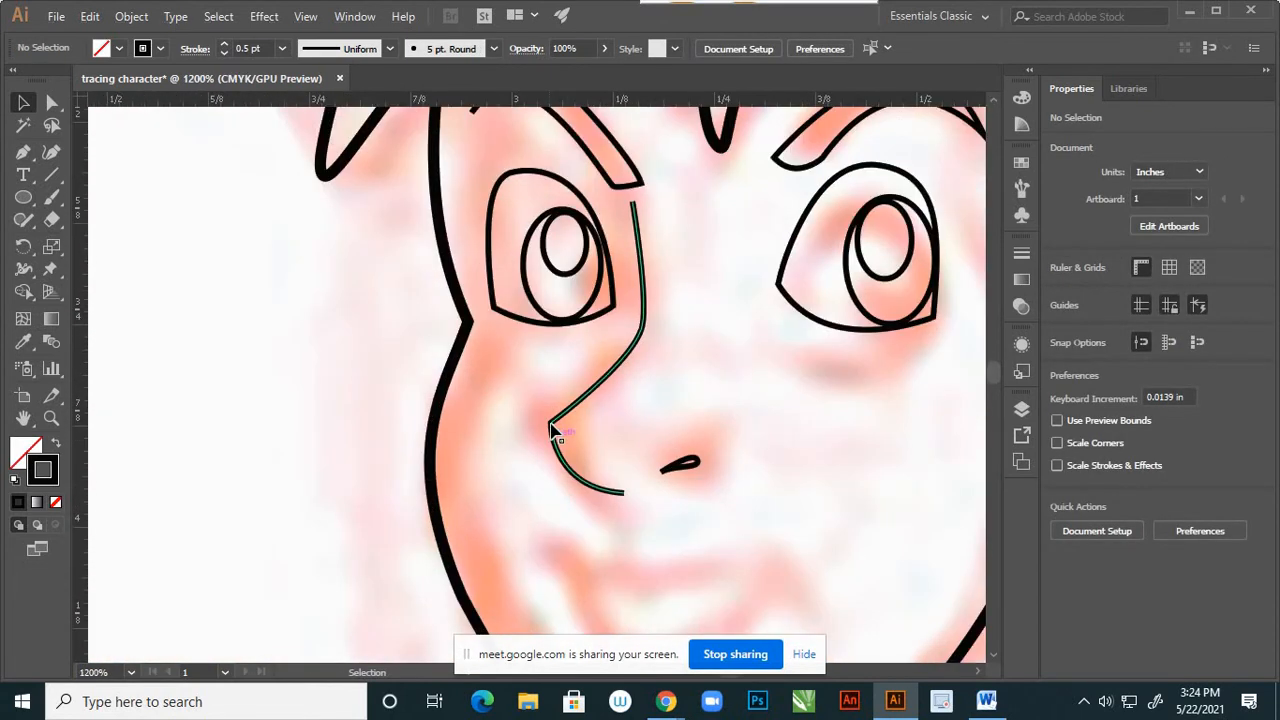
left_click(553, 430)
key("a")
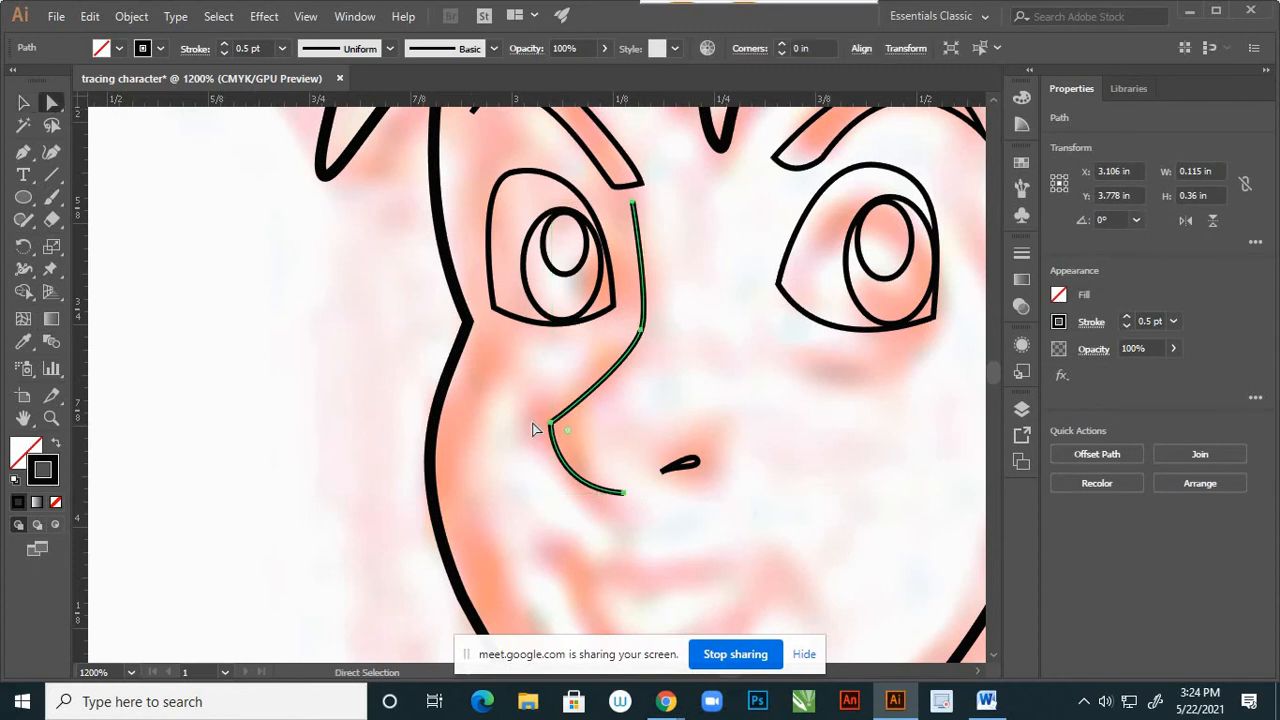
left_click_drag(553, 430, 564, 427)
left_click(540, 505)
scroll(602, 538, "down", 3)
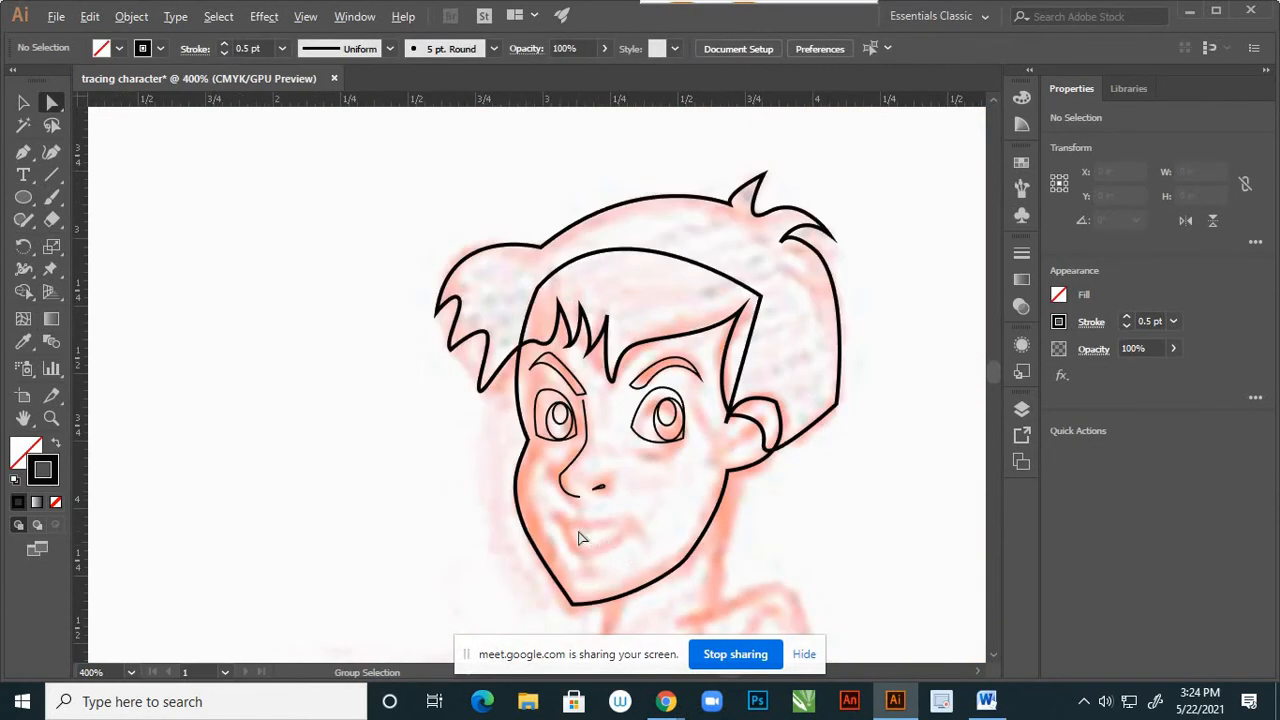
Save the drawing to the Desktop as the Adobe Illustrator file "tracing character", using the Illustrator CC version.
scroll(582, 538, "up", 1)
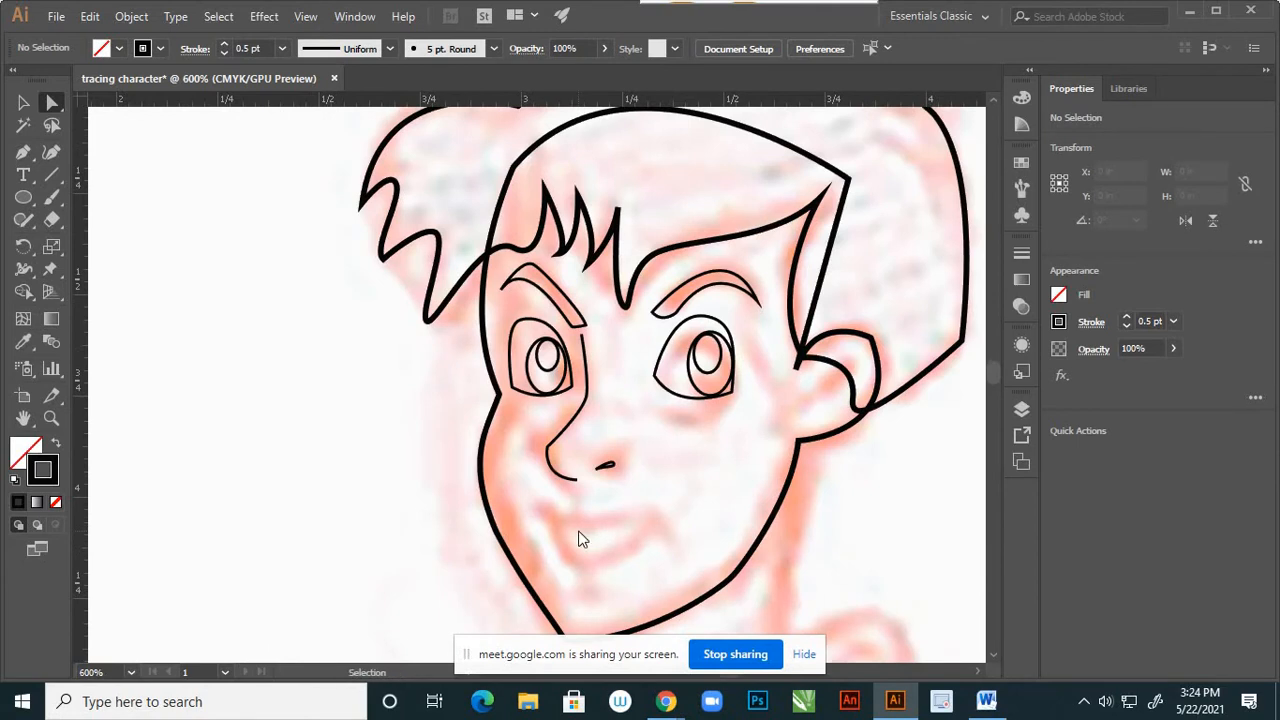
key("ctrl+s")
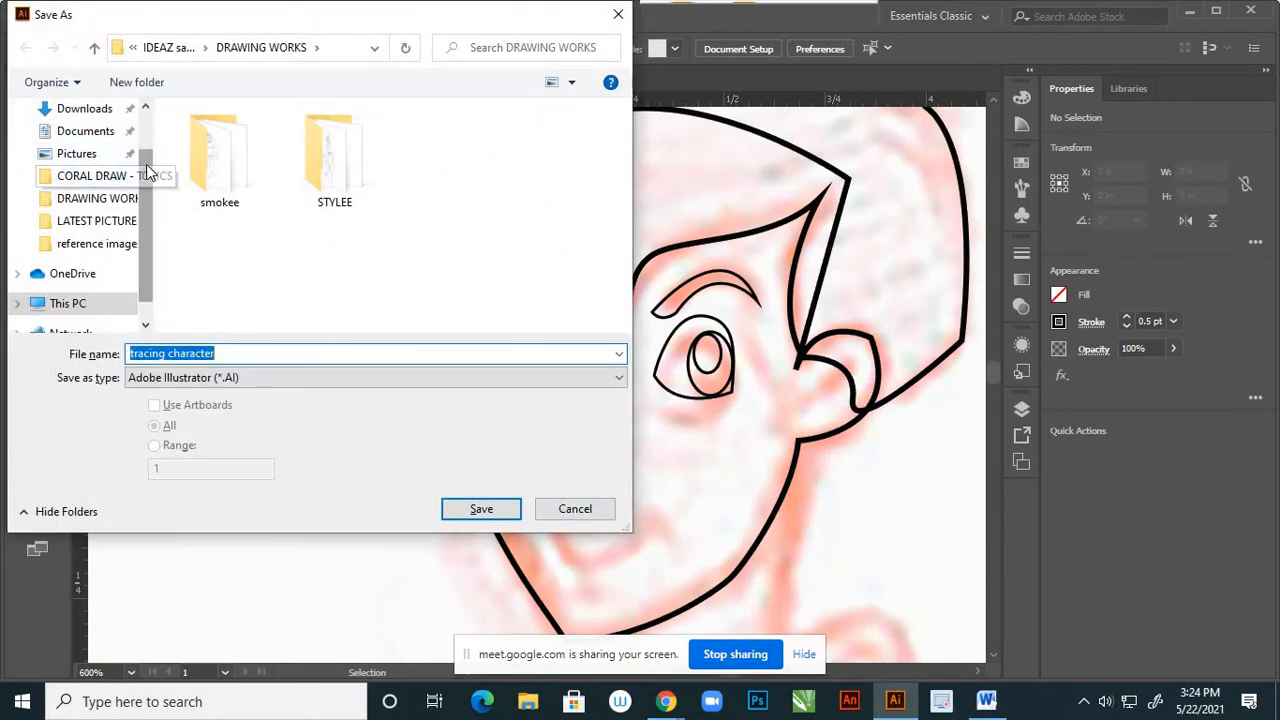
scroll(149, 135, "up", 2)
left_click(110, 146)
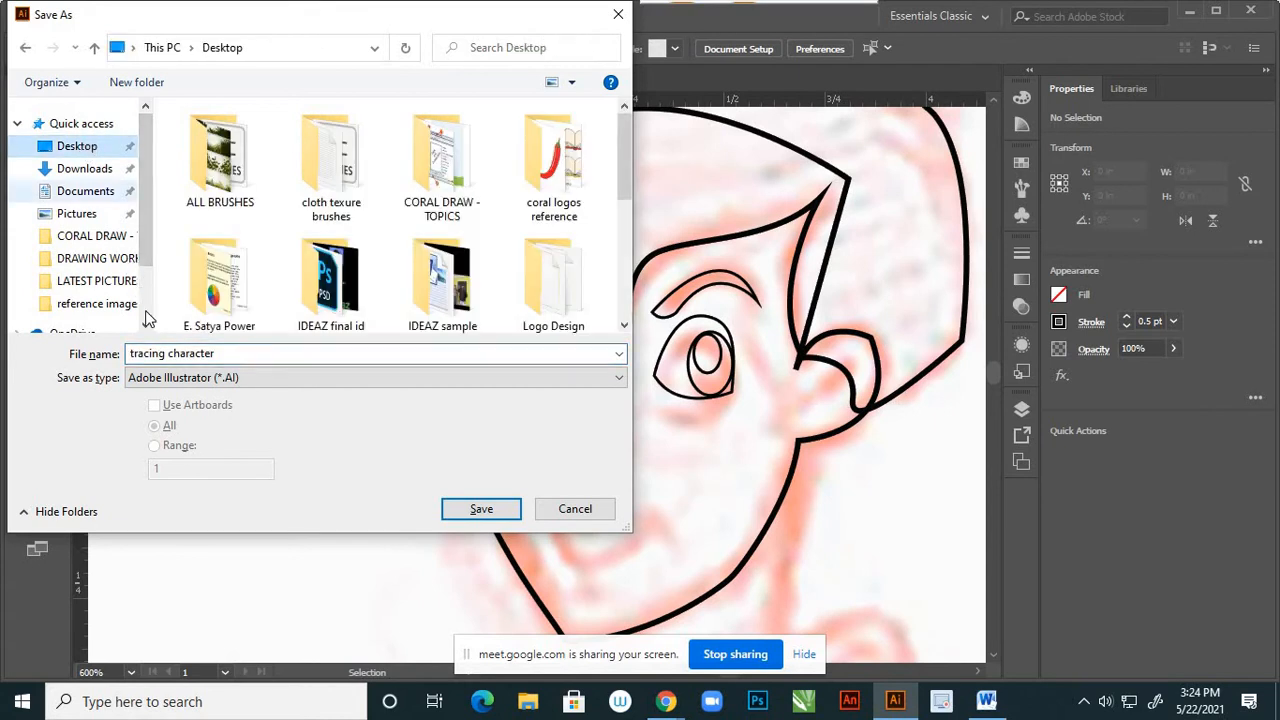
left_click(478, 509)
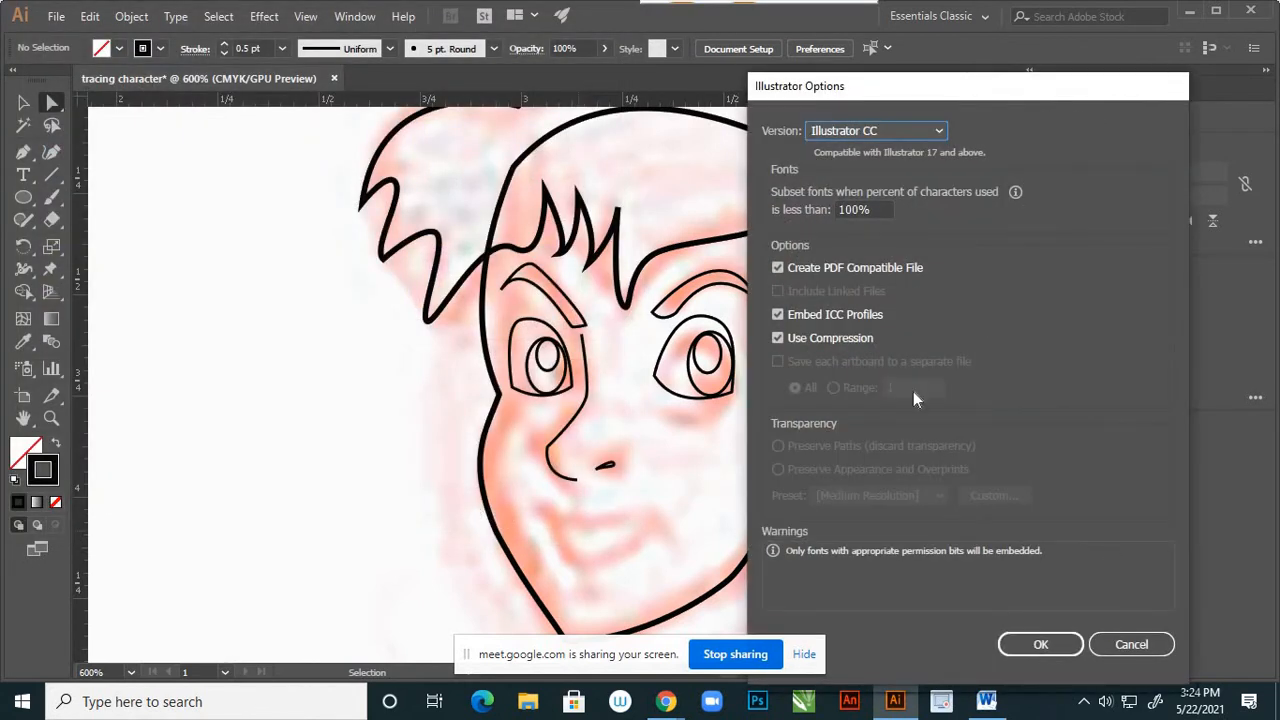
left_click(1036, 645)
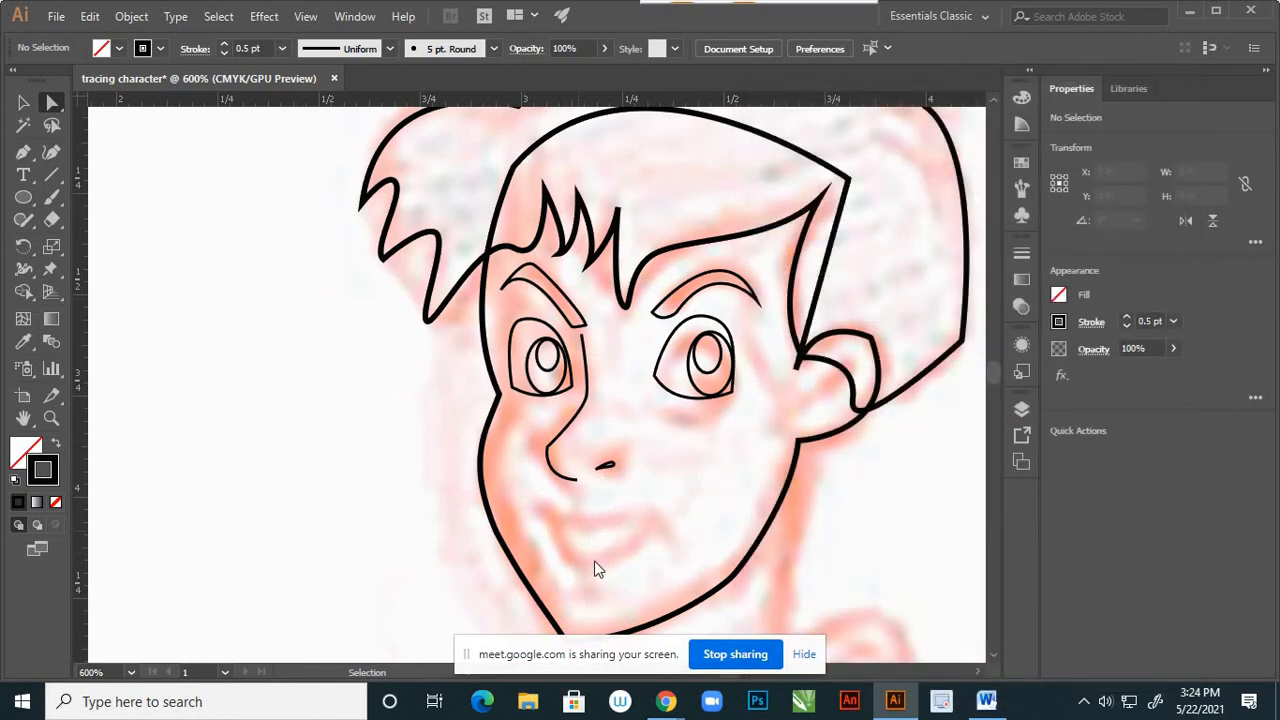
Draw the mouth's upper edge with the Pen tool as a sagging curve about 0.25 in wide, making its far end a corner point.
scroll(594, 560, "down", 5)
scroll(598, 525, "up", 3)
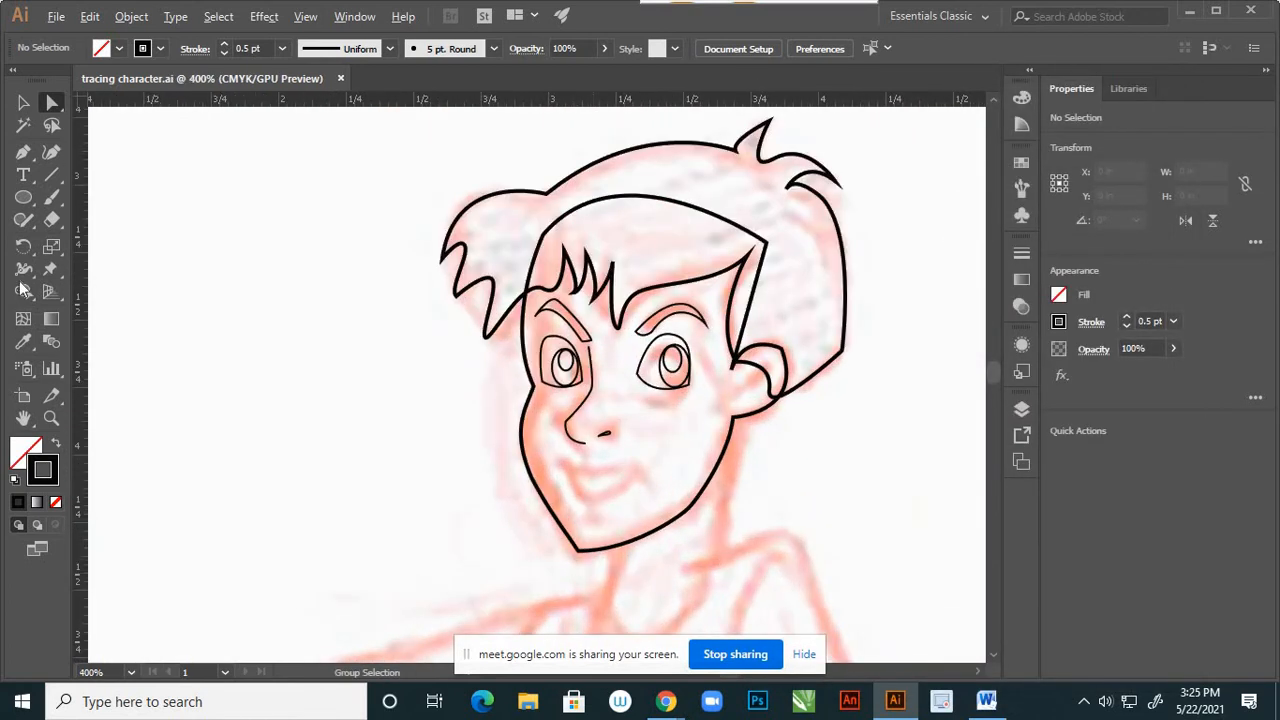
left_click(22, 152)
scroll(561, 466, "up", 2)
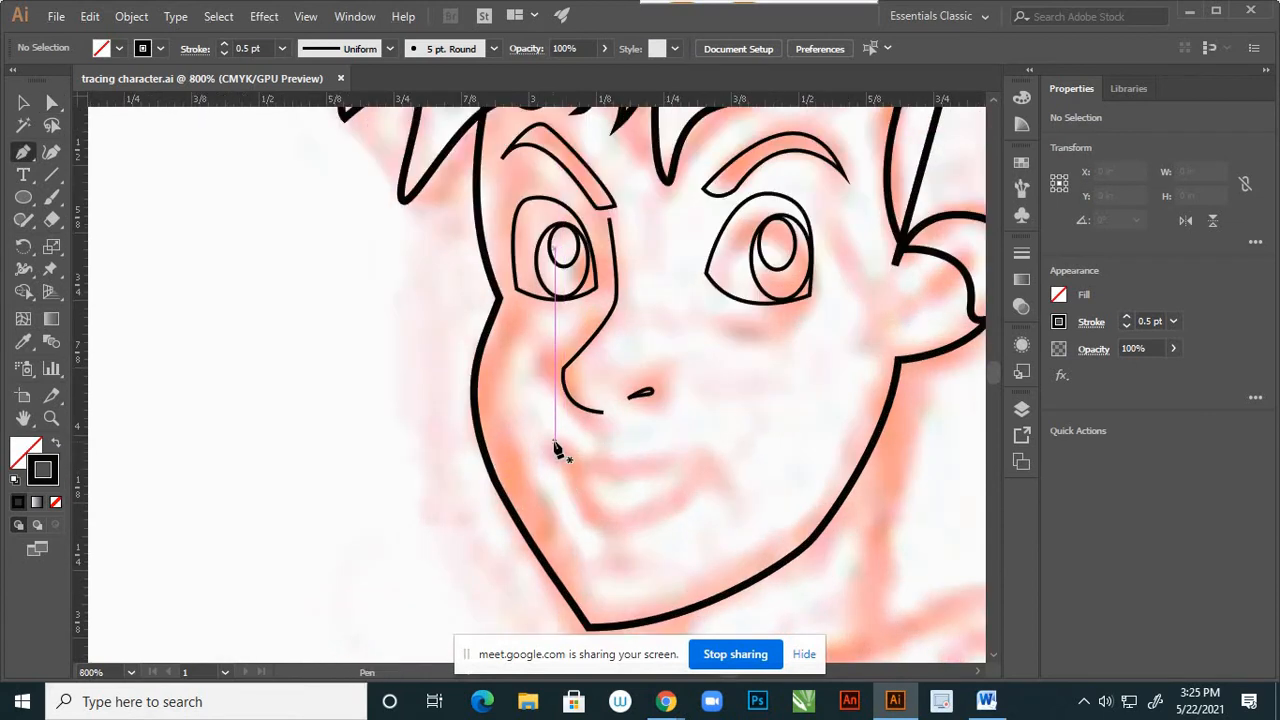
left_click(557, 441)
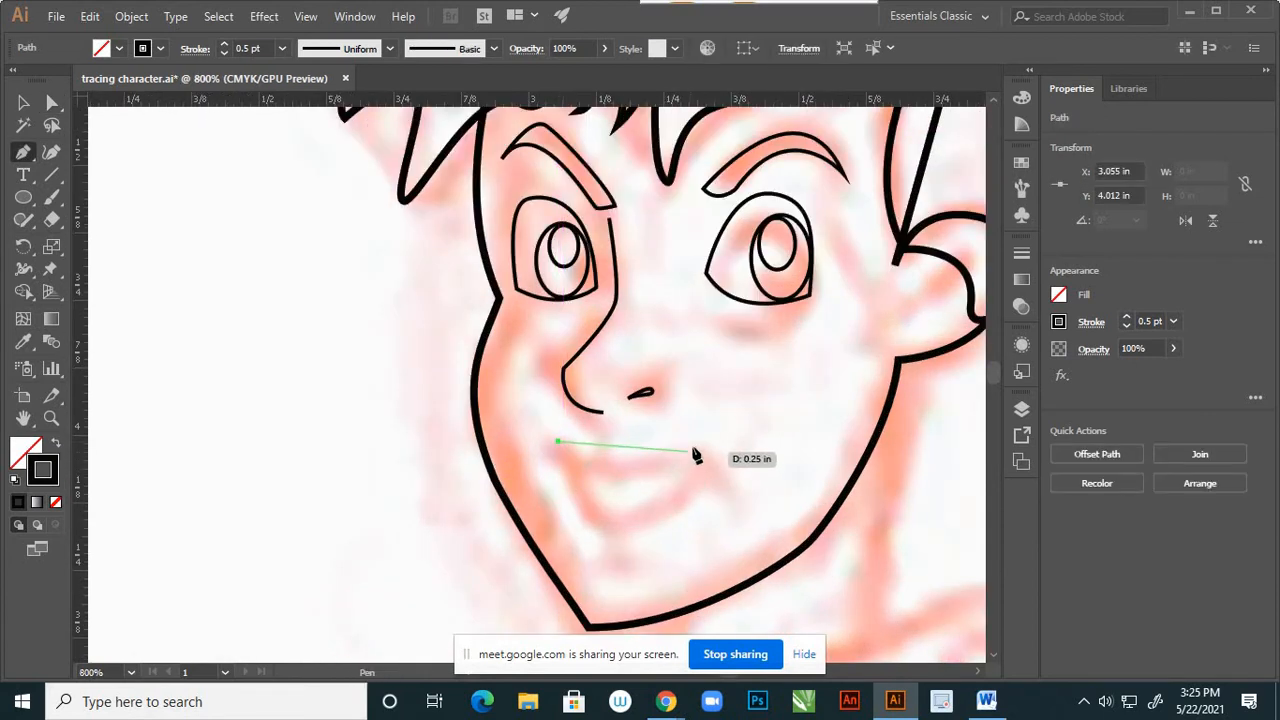
left_click_drag(694, 450, 787, 415)
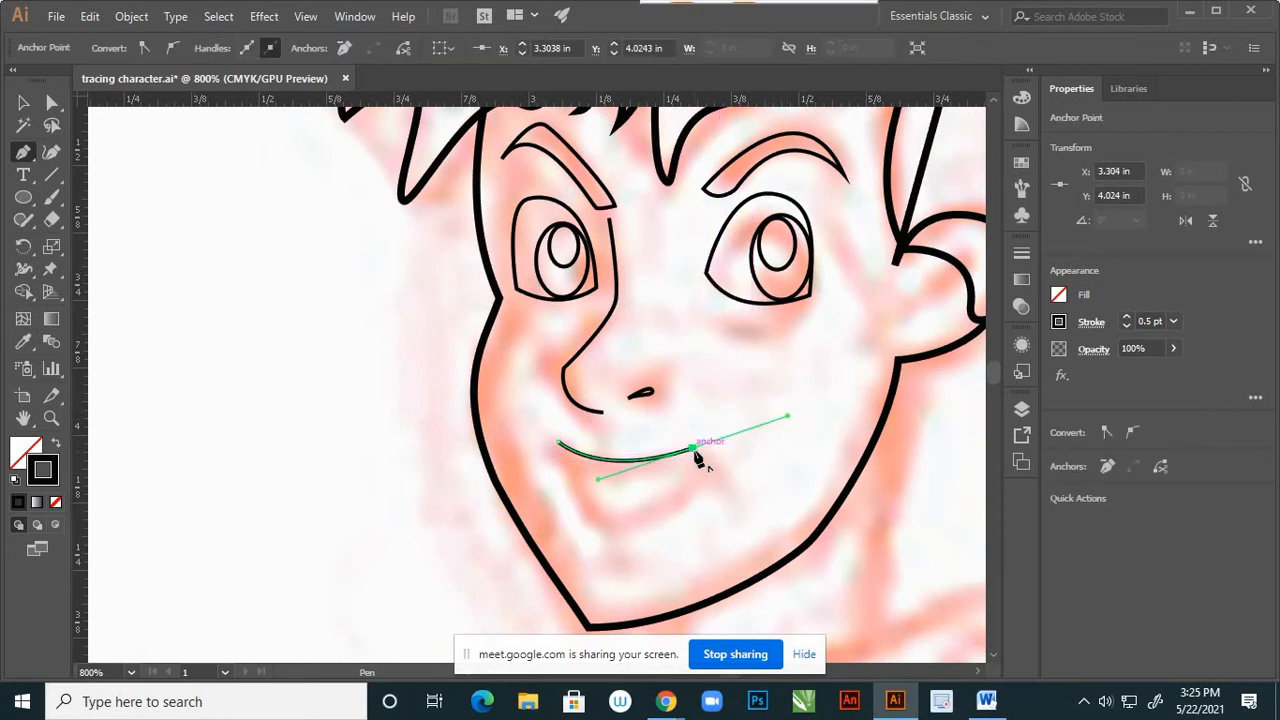
left_click(697, 456)
Curve the mouth's lower edge down to a bottom anchor and back to the starting corner, closing the path, and deselect it.
left_click_drag(618, 524, 499, 569)
left_click_drag(500, 570, 503, 573)
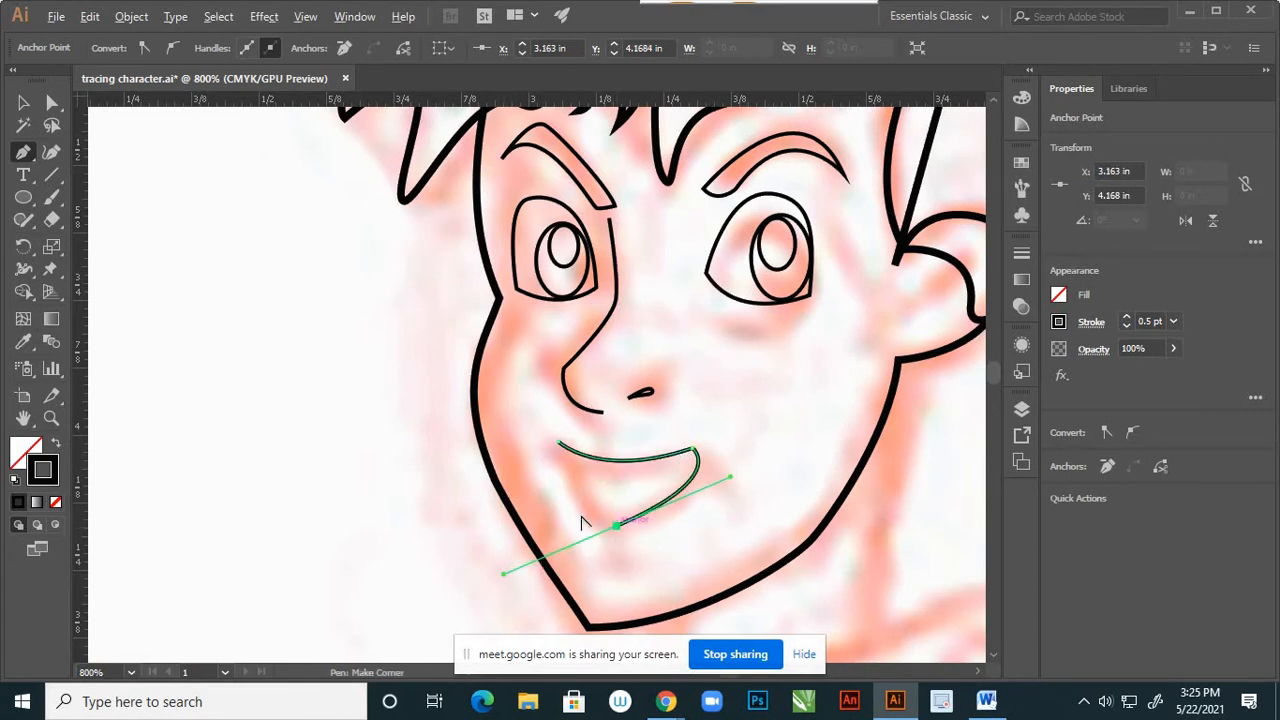
left_click(558, 443)
left_click_drag(556, 404, 562, 375)
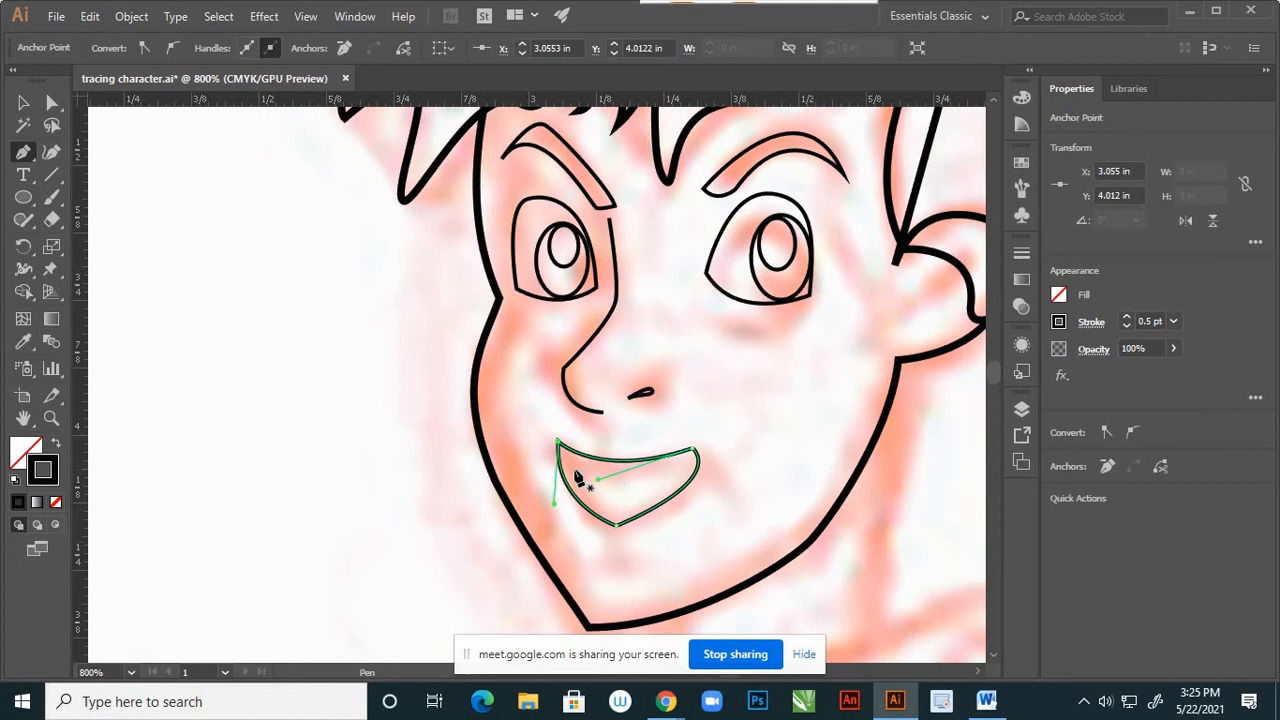
key("v")
left_click(466, 508)
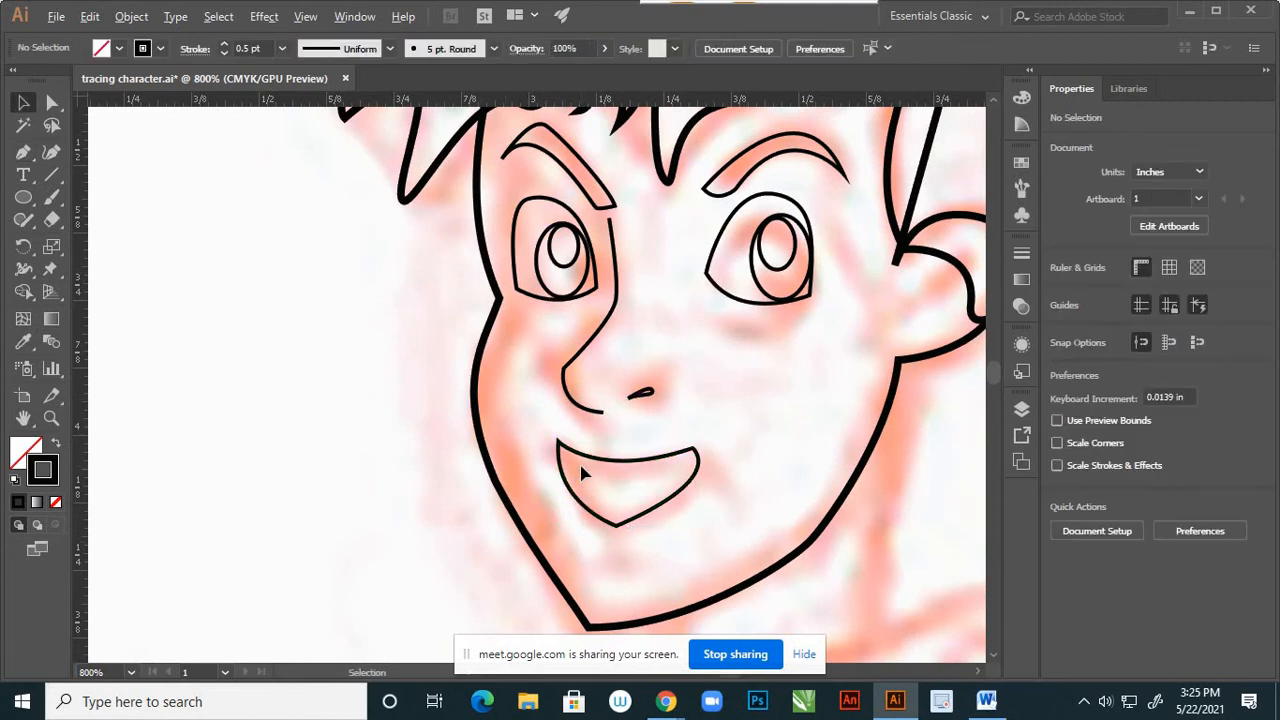
Round the mouth's lower edge with Direct Selection, moving its bottom anchor to about X 3.14, Y 4.16 in and adjusting the handles, and deselect it.
scroll(580, 465, "down", 2)
scroll(603, 490, "down", 1)
scroll(615, 482, "up", 4)
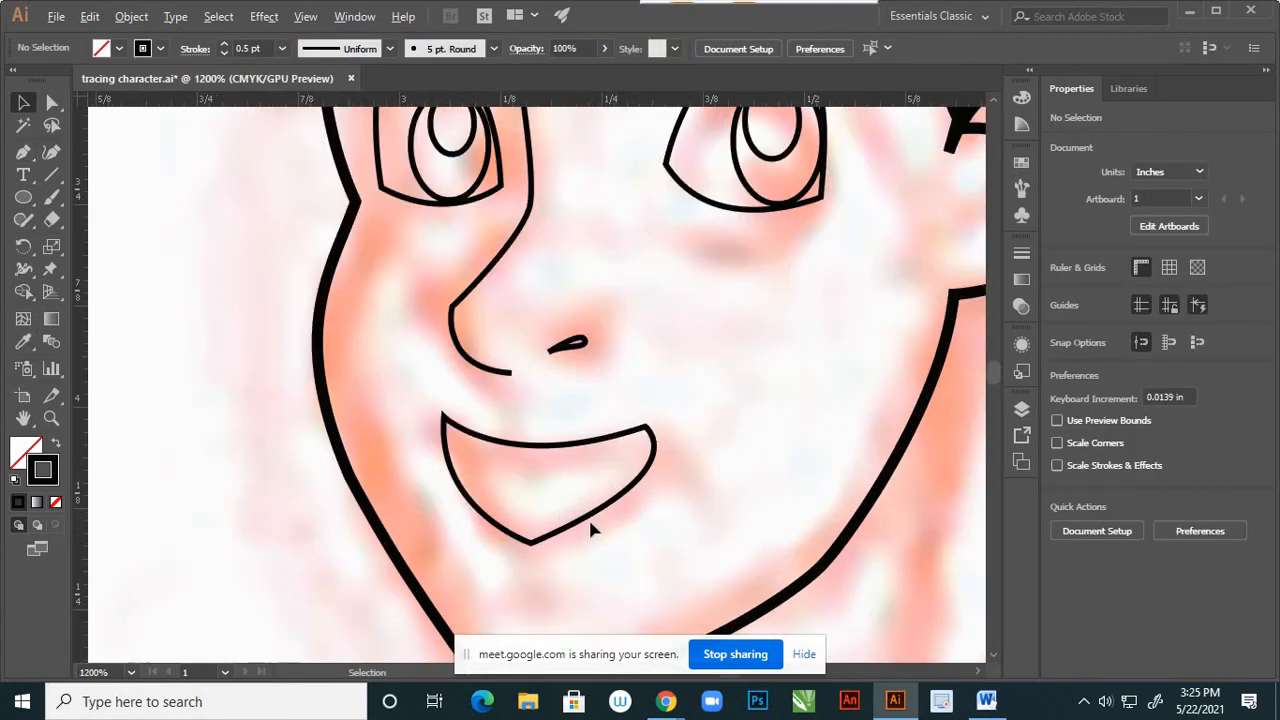
left_click(53, 104)
left_click(543, 567)
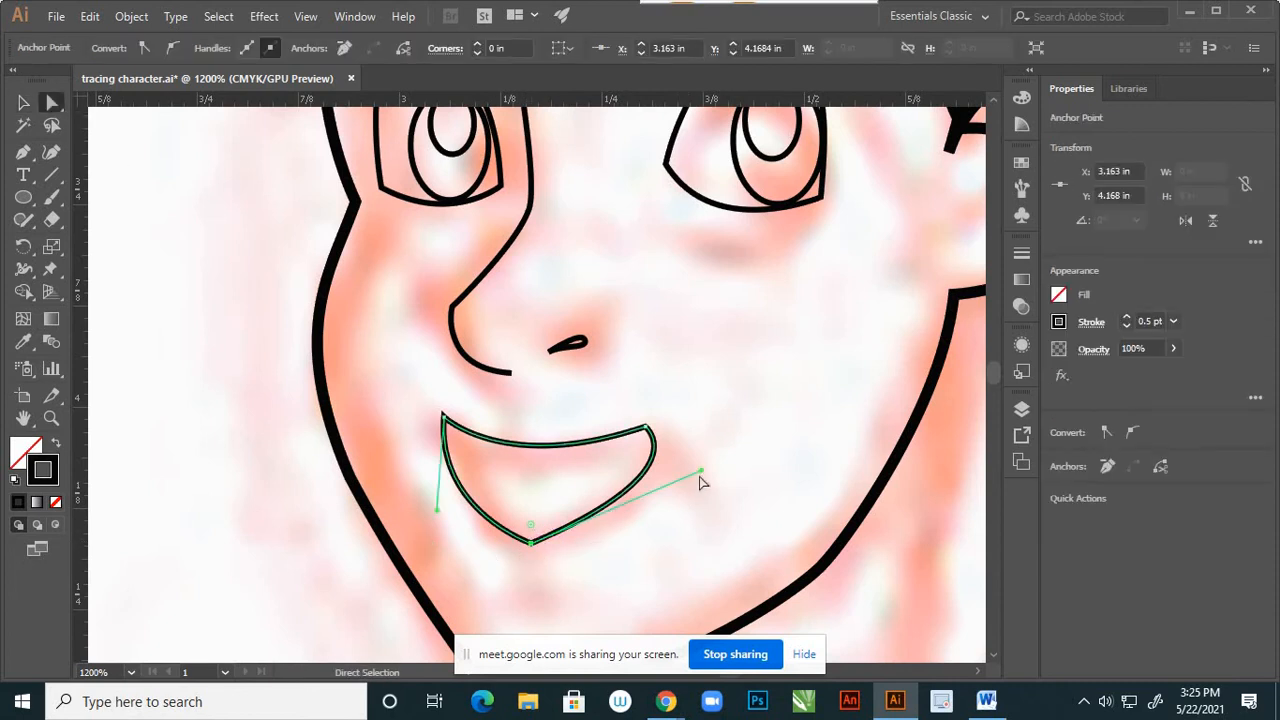
left_click_drag(700, 471, 632, 529)
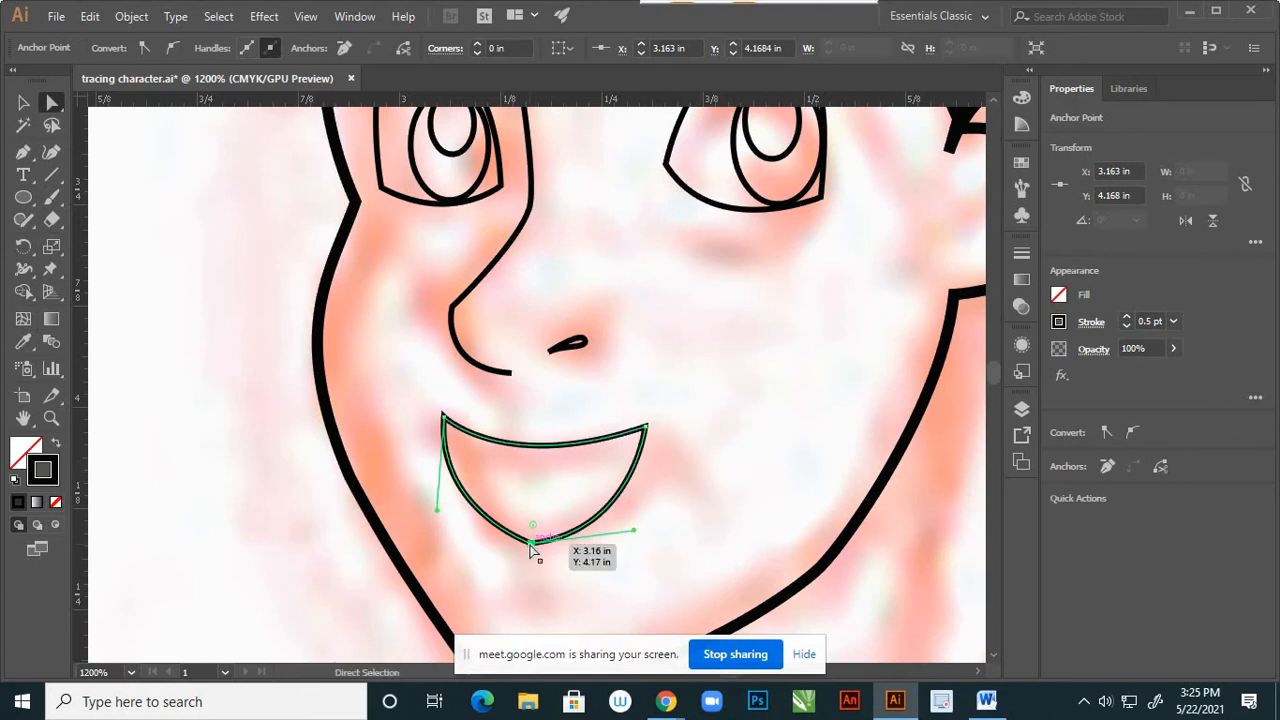
left_click_drag(531, 547, 512, 536)
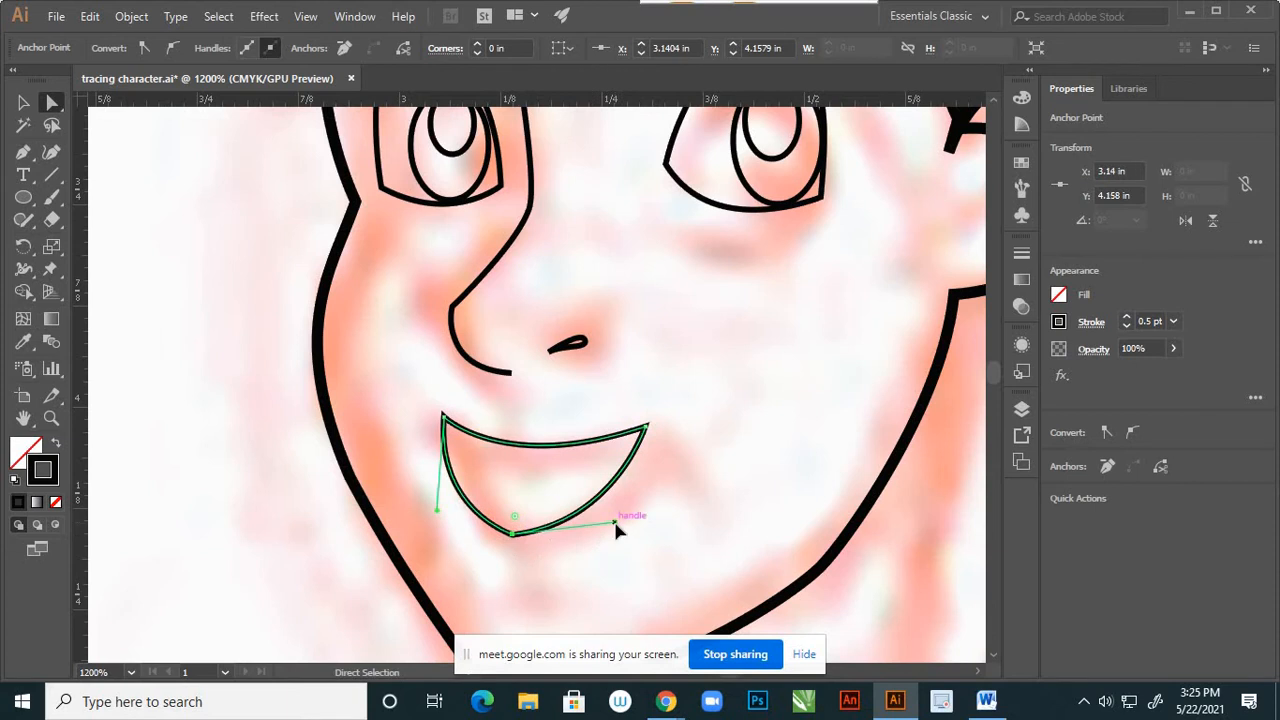
left_click_drag(616, 526, 611, 558)
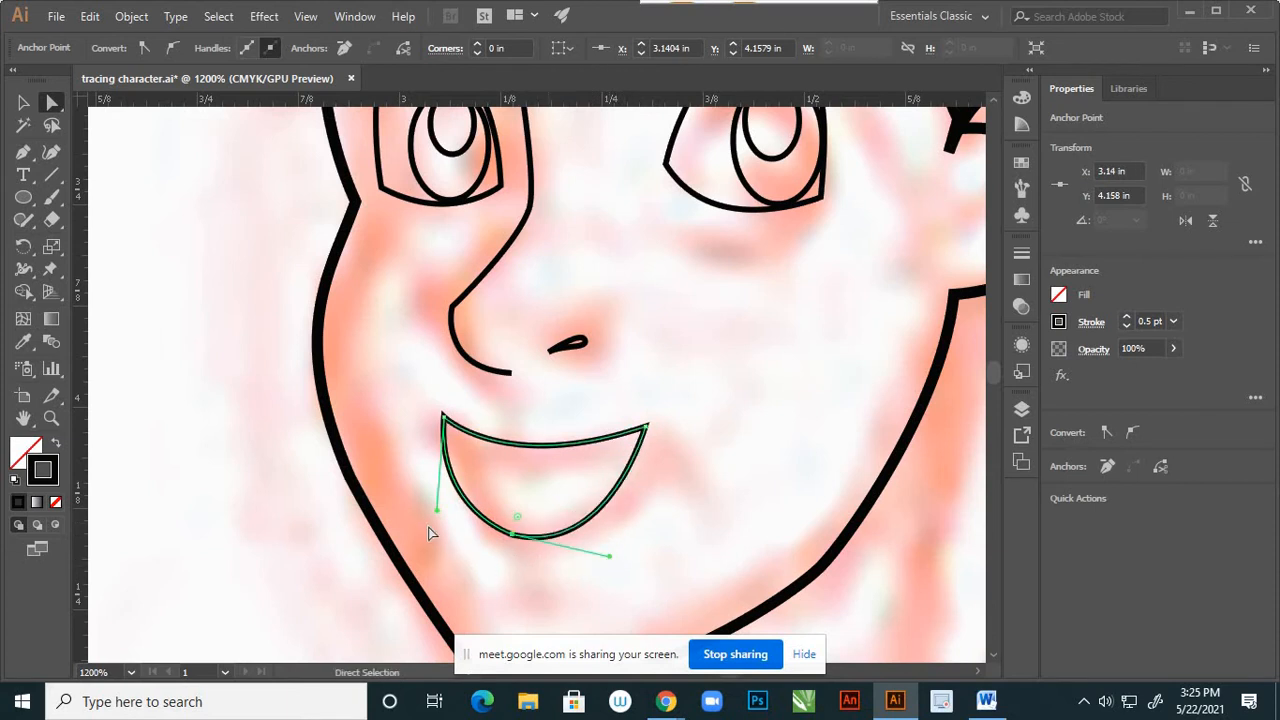
left_click_drag(438, 511, 438, 523)
left_click_drag(609, 555, 631, 541)
left_click(665, 546)
scroll(663, 537, "down", 5)
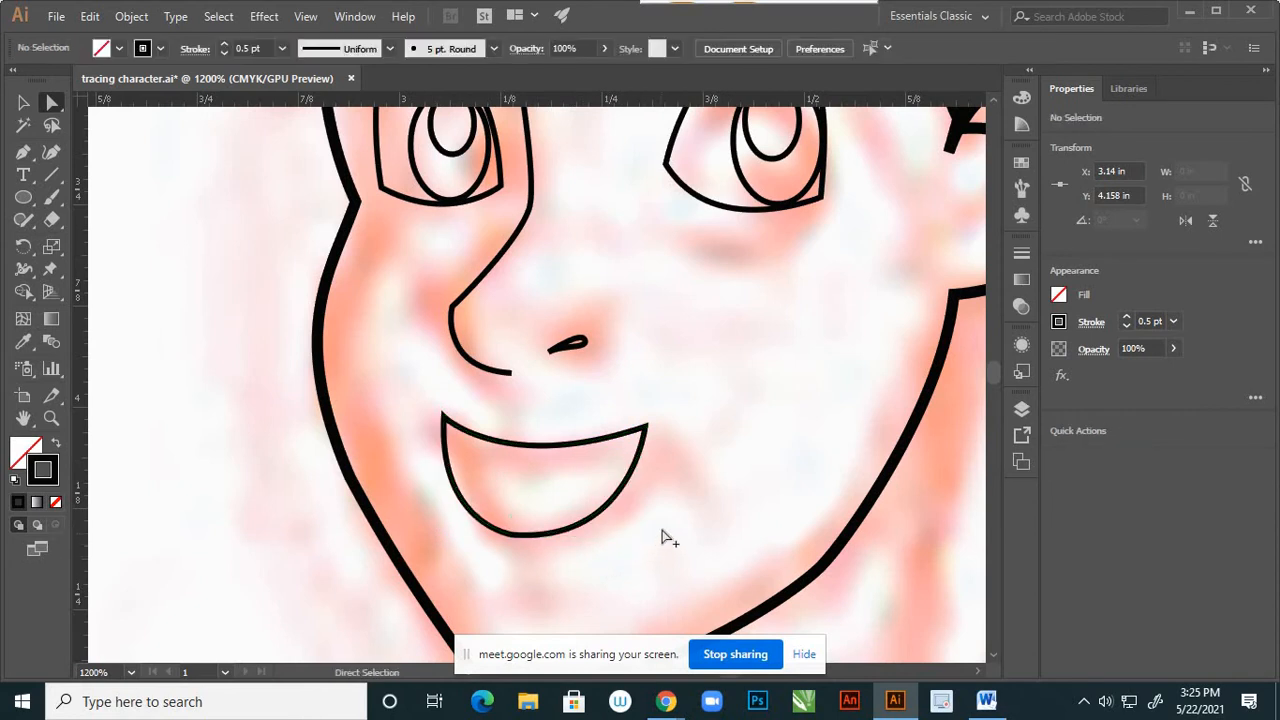
Draw a curved teeth line about 0.23 × 0.05 in across the mouth, parallel to its upper edge, and deselect it.
left_click(635, 515, "alt")
scroll(630, 523, "up", 2)
left_click(628, 523)
scroll(610, 525, "up", 4)
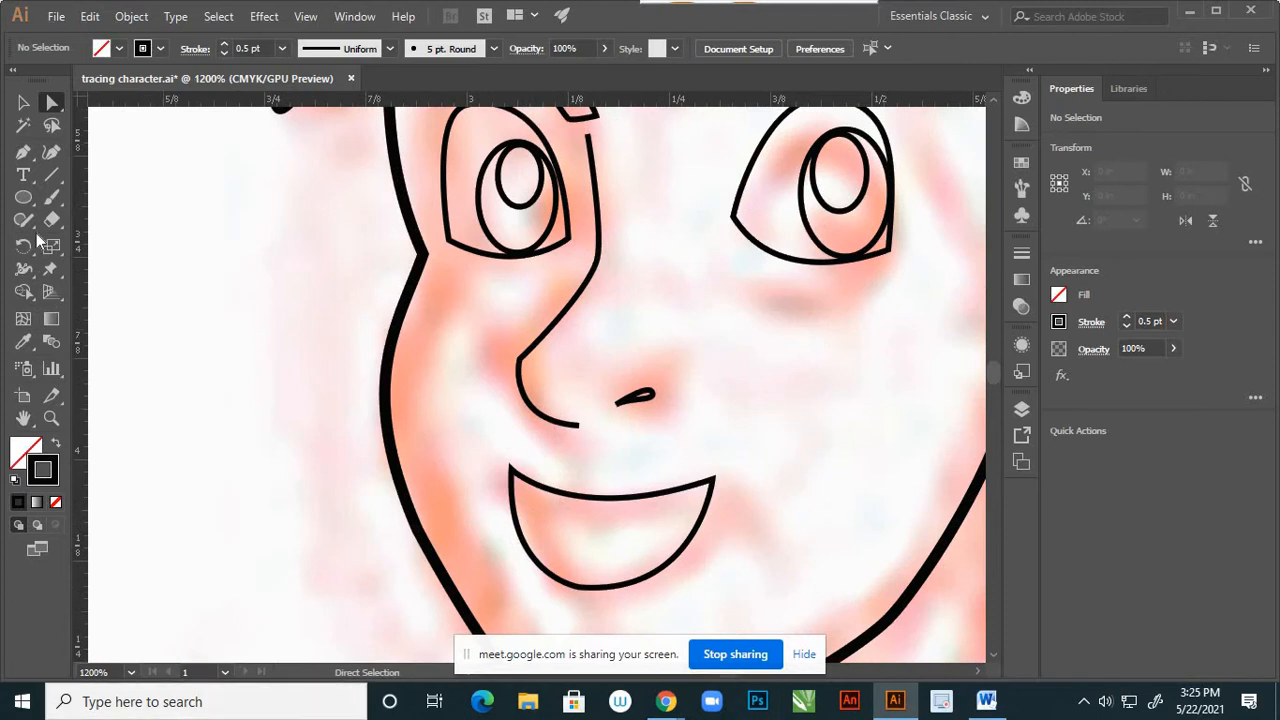
left_click(23, 151)
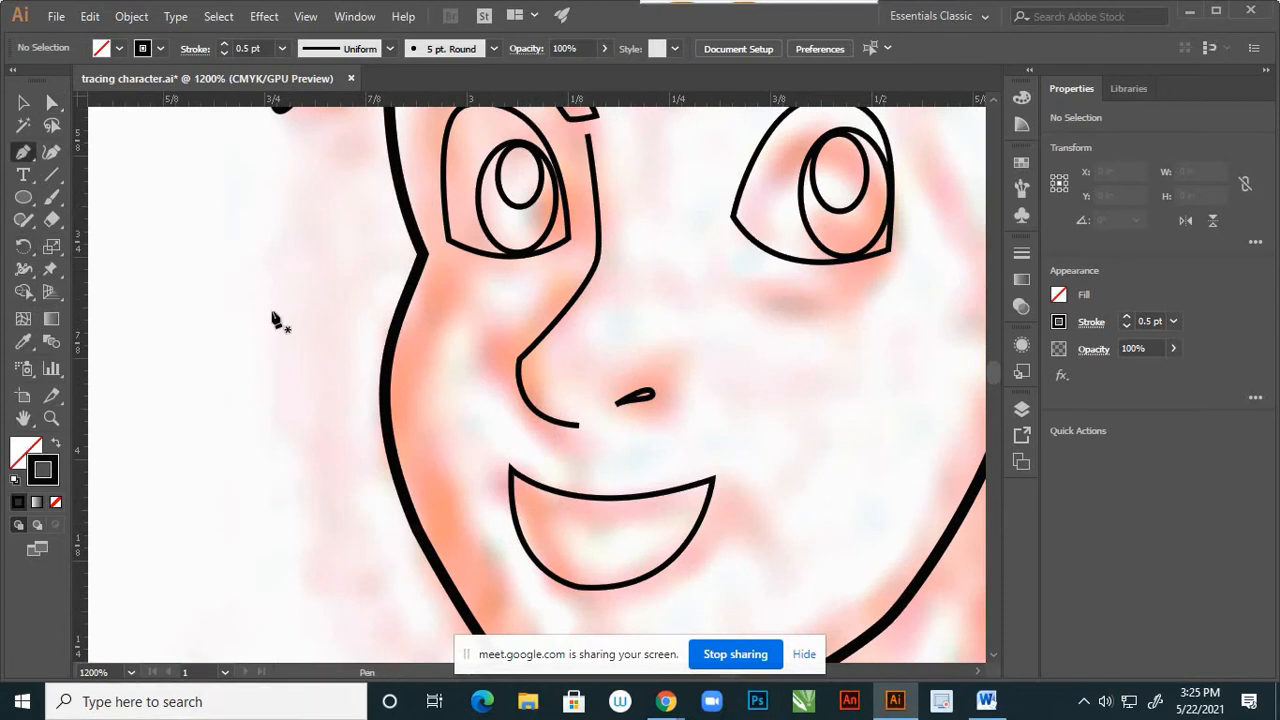
left_click(513, 496)
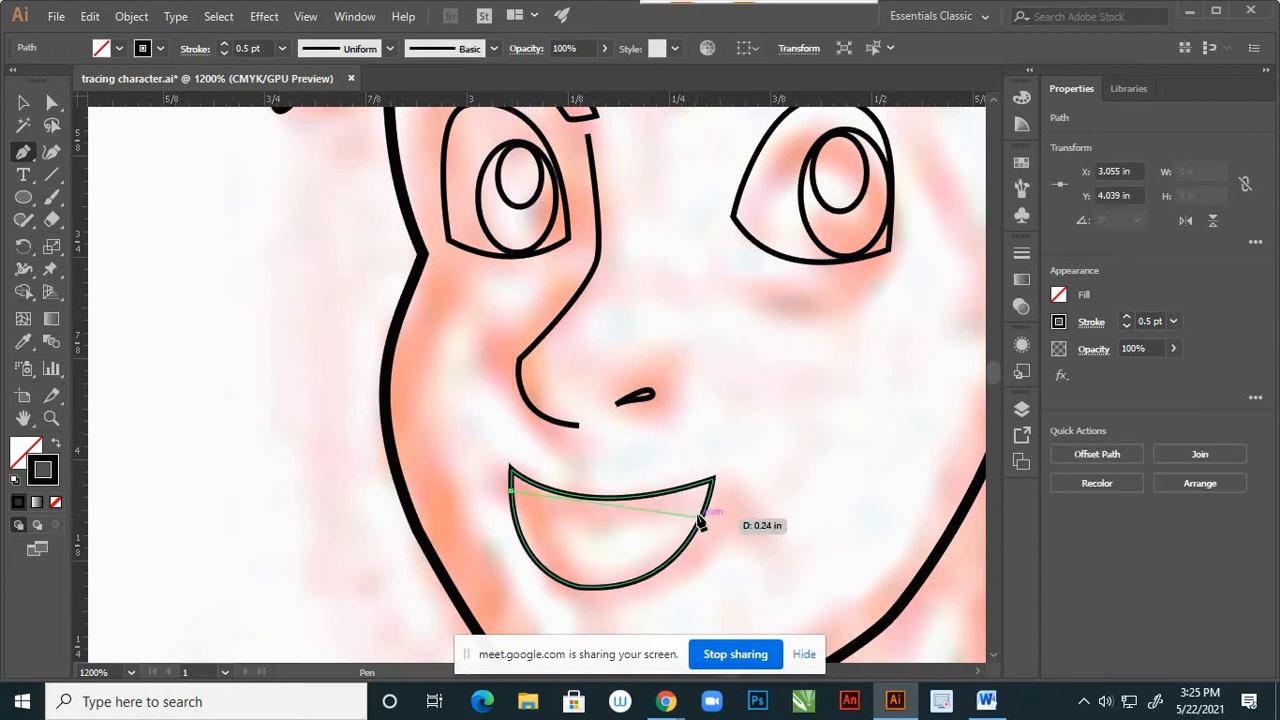
left_click_drag(700, 518, 848, 469)
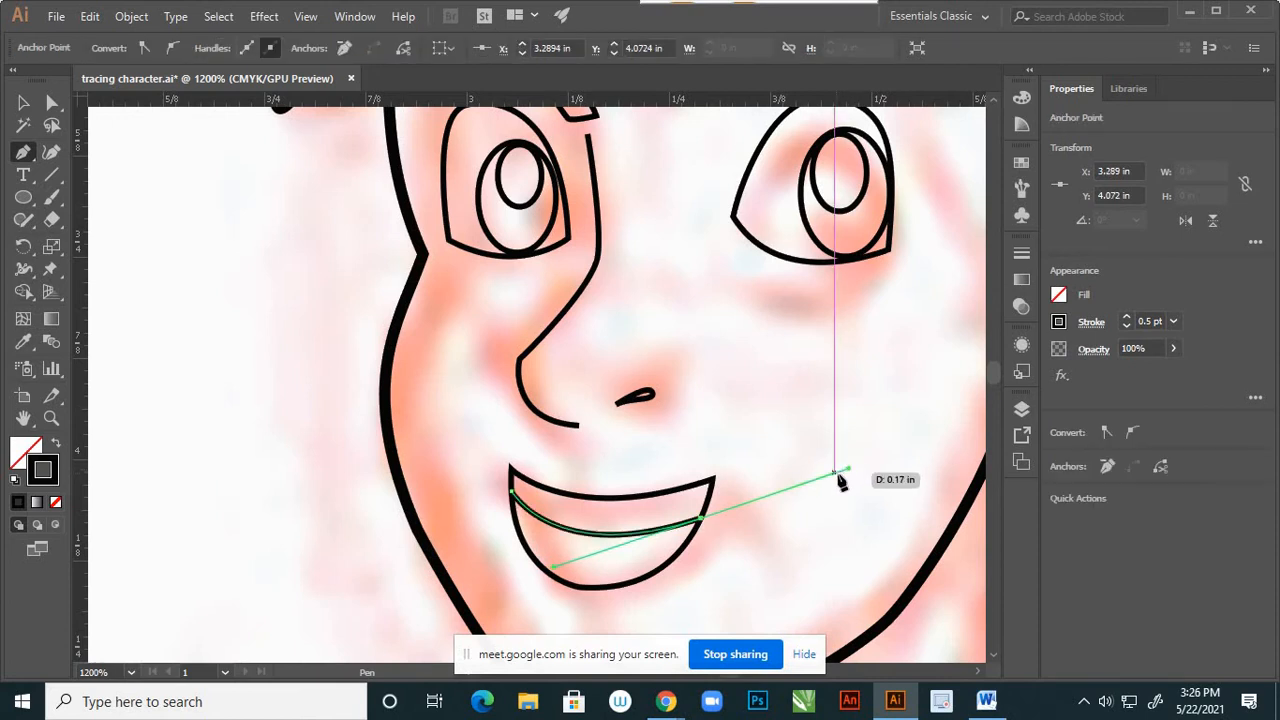
key("v")
left_click(810, 512)
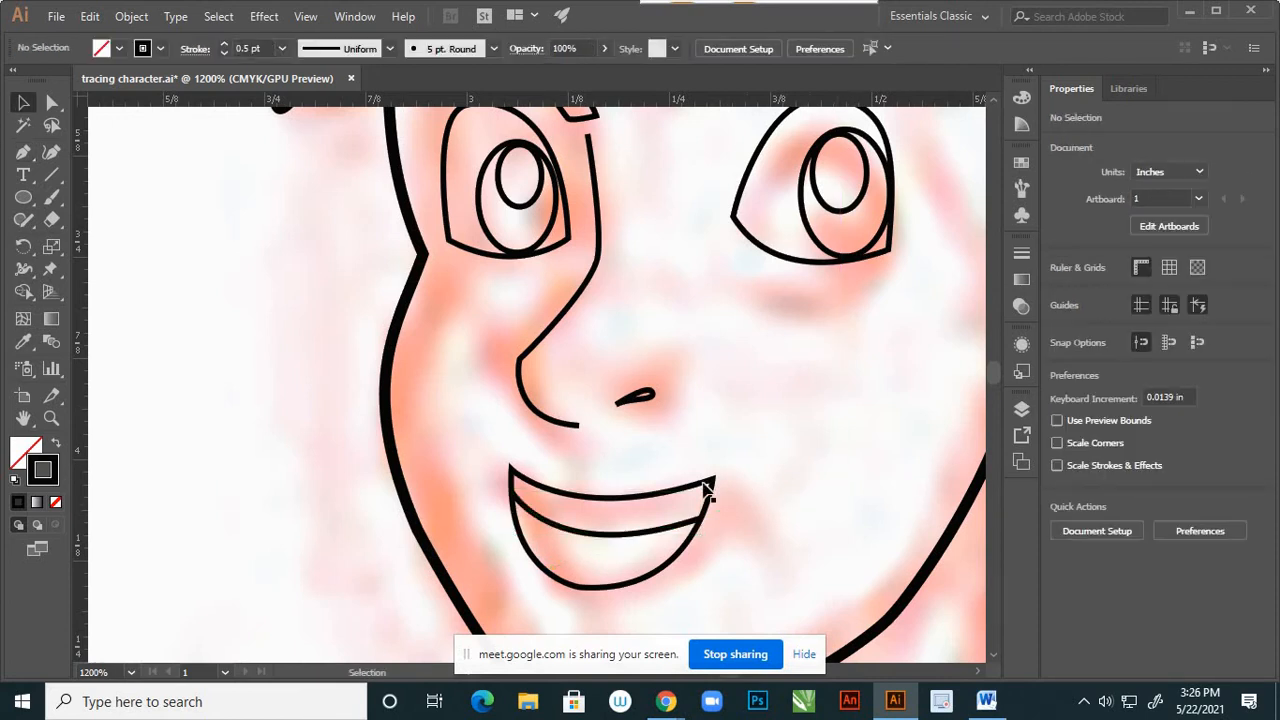
Flatten the teeth line to a height of about 0.04 in by raising its lowest part, and deselect it.
scroll(697, 486, "down", 4)
scroll(664, 487, "up", 5)
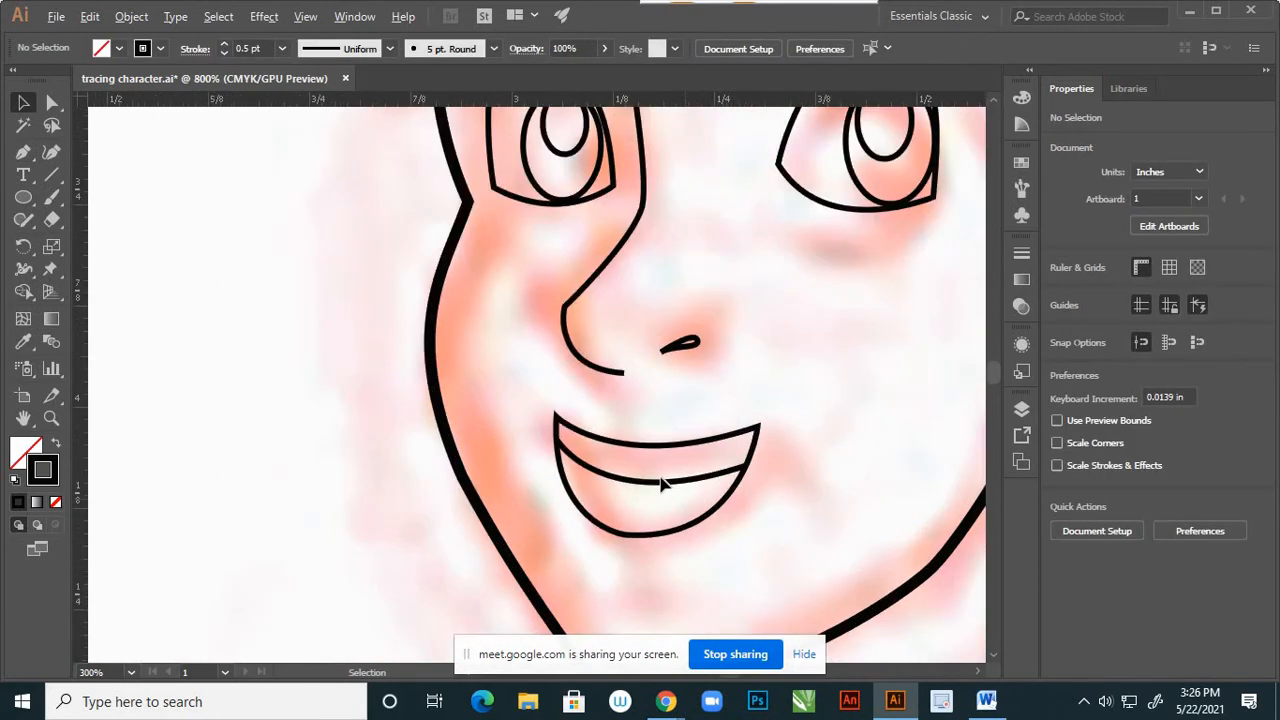
left_click(638, 477)
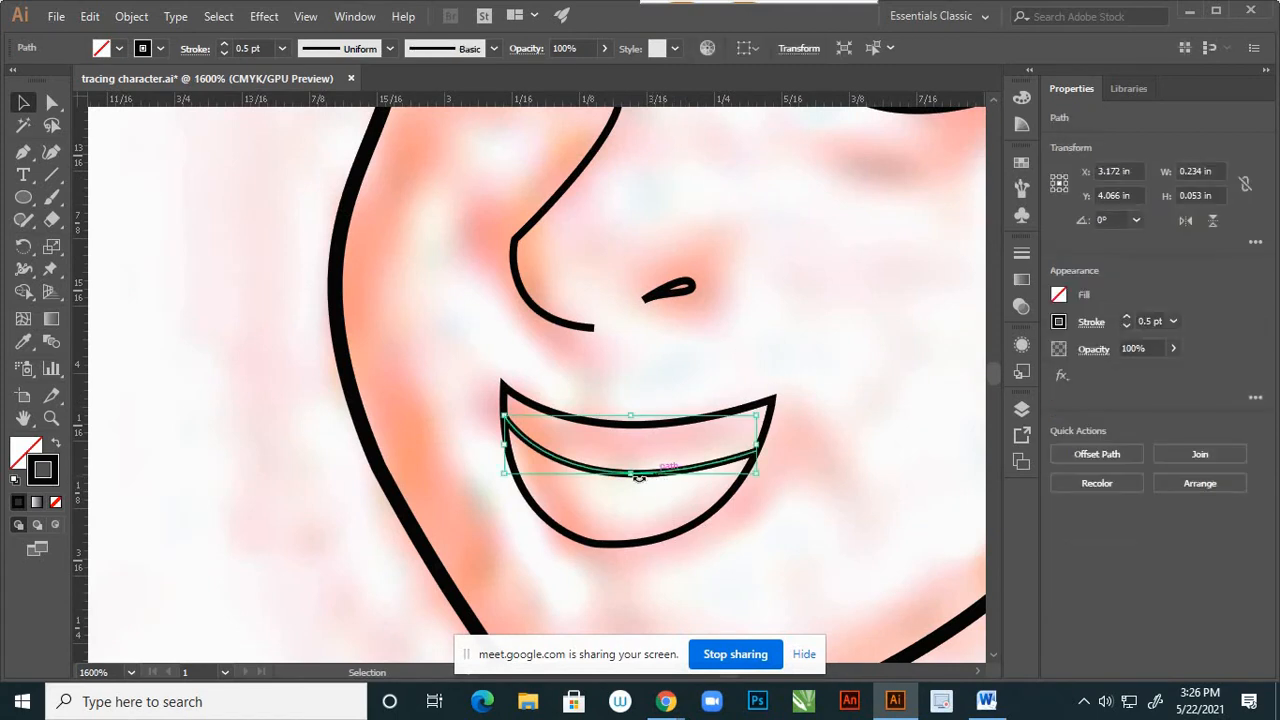
left_click_drag(632, 475, 632, 458)
left_click(632, 495)
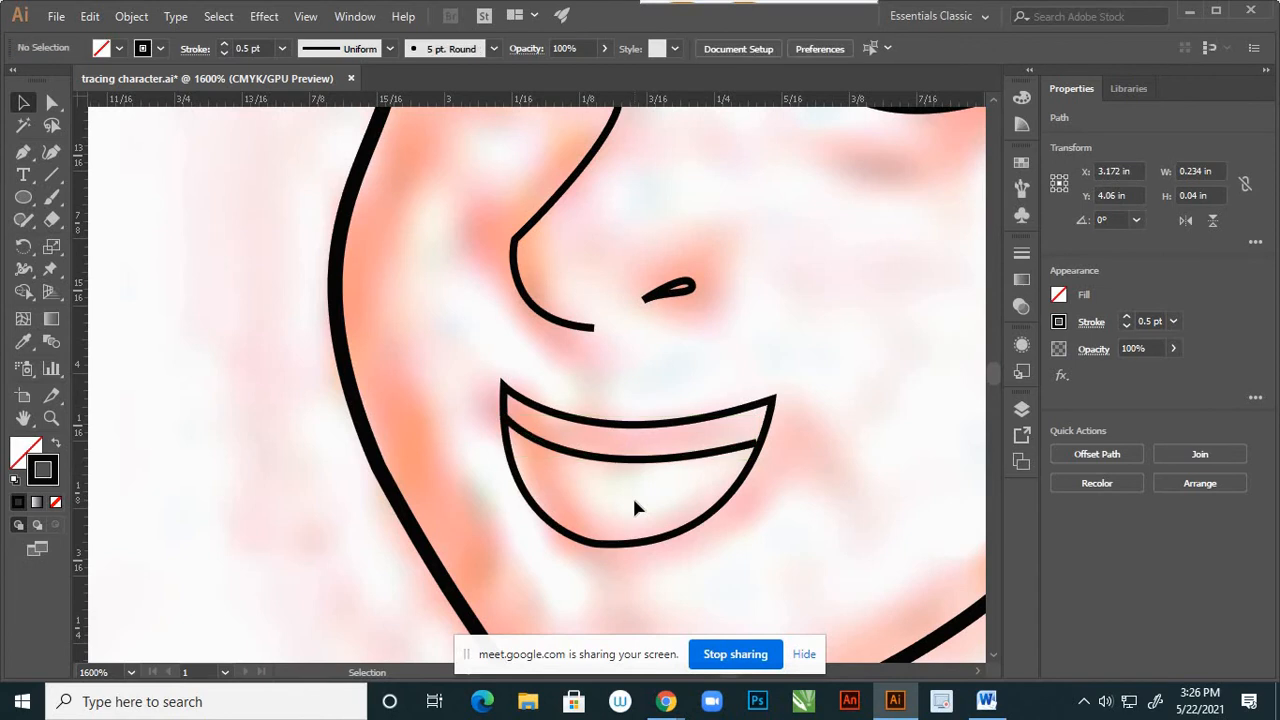
scroll(645, 482, "down", 5)
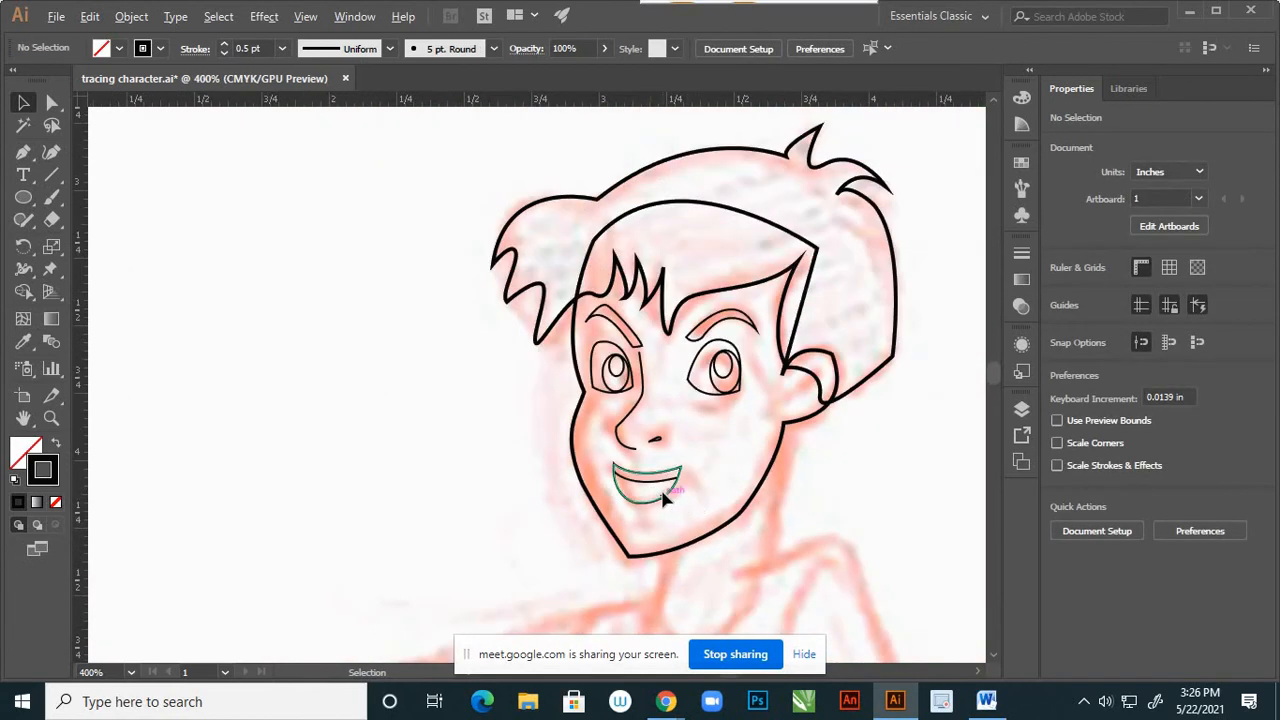
Draw a short upward-curving lower-lip line centred just below the mouth with the Pen tool, and deselect it.
scroll(663, 497, "up", 4)
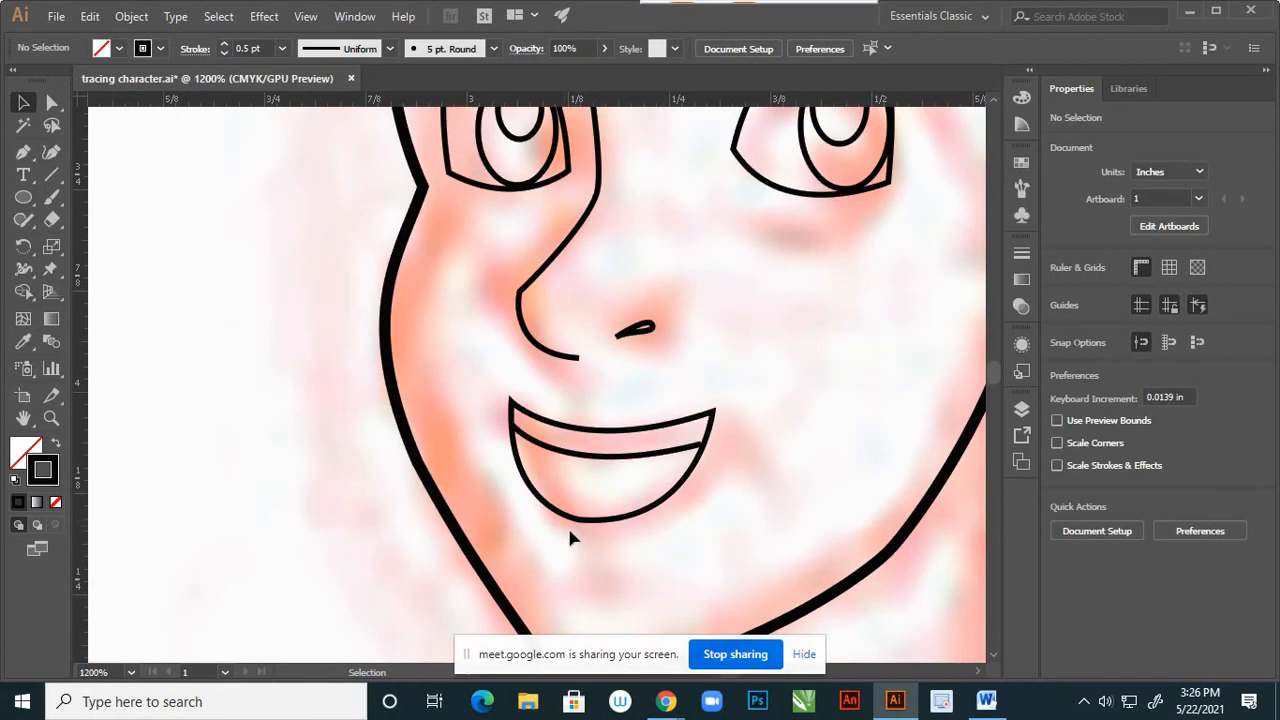
scroll(625, 522, "down", 1)
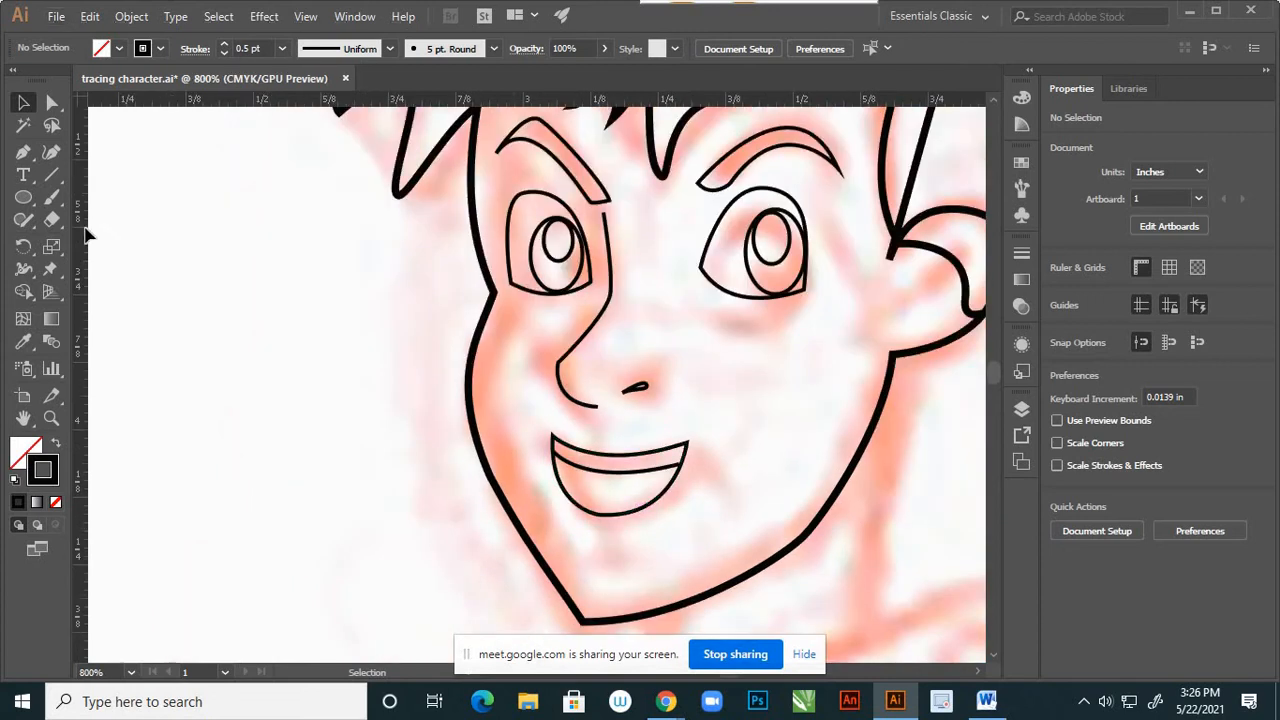
left_click(23, 151)
scroll(612, 556, "down", 1)
scroll(614, 557, "up", 1)
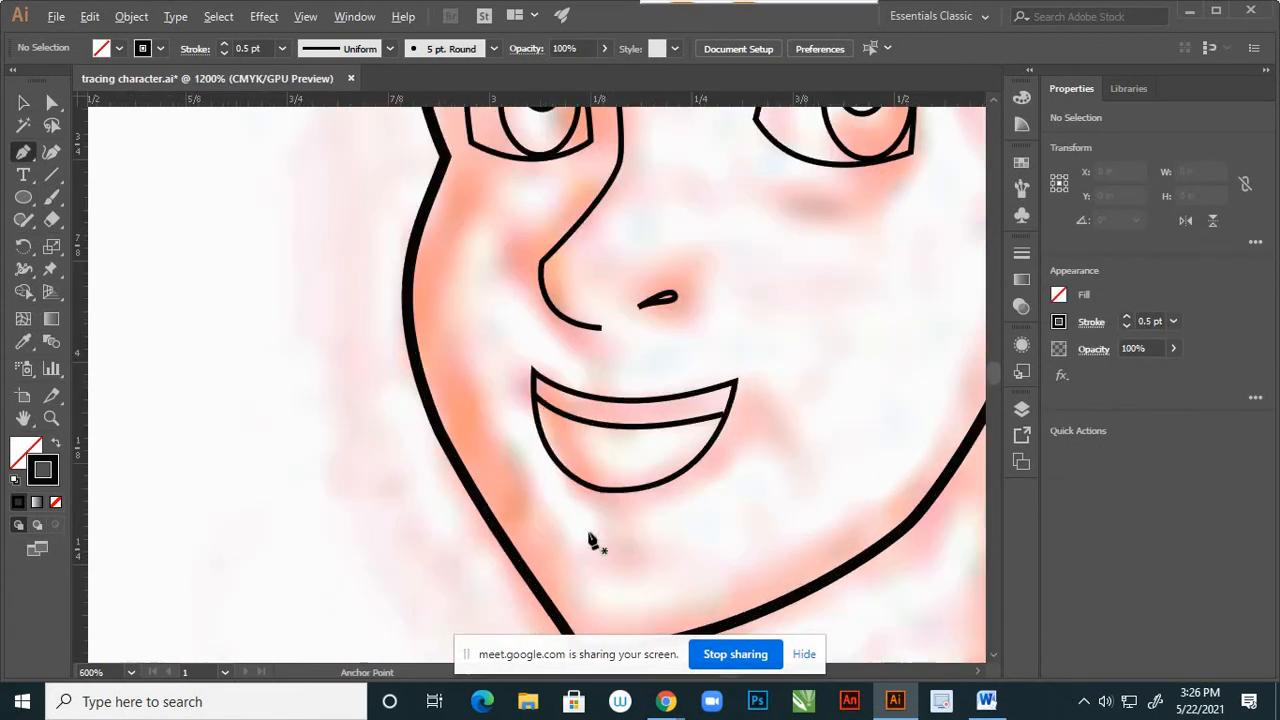
left_click_drag(580, 523, 714, 474)
left_click_drag(665, 516, 672, 496)
key("v")
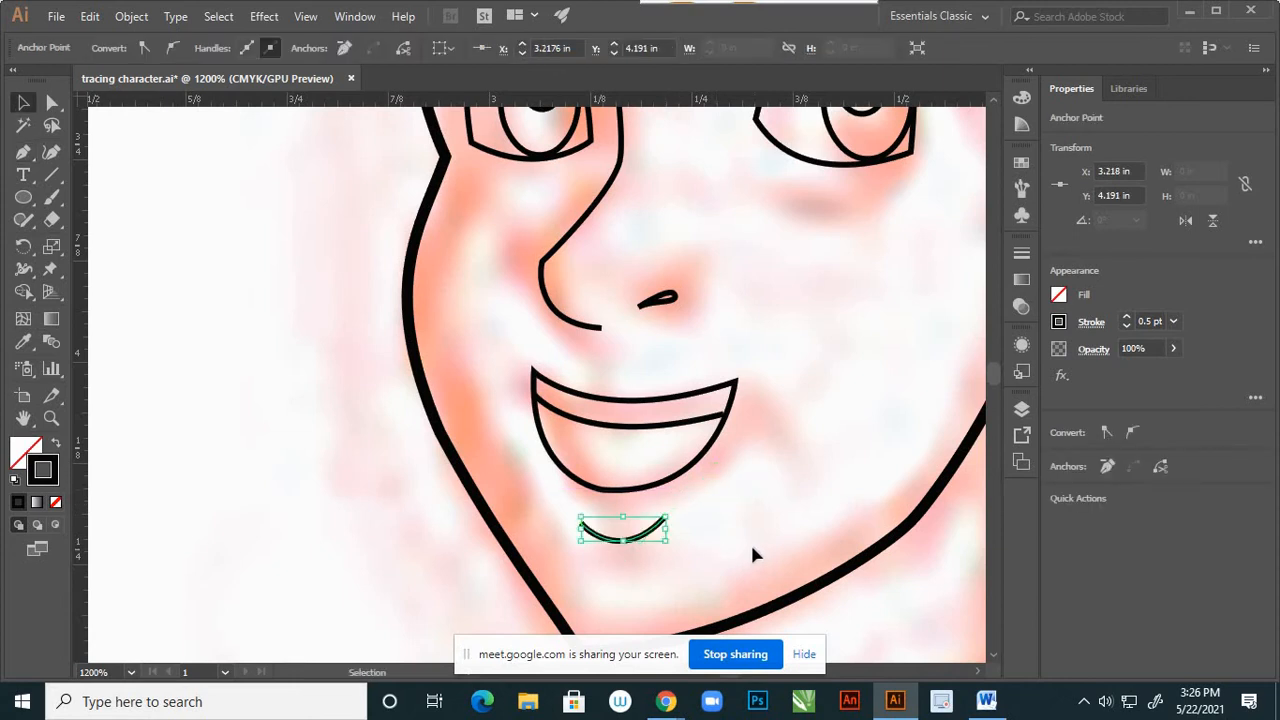
left_click(750, 542)
Widen the lower-lip line by moving its end anchor horizontally outward to about X 3.23 in with Direct Selection, and deselect it.
scroll(681, 530, "down", 5)
scroll(684, 545, "up", 6)
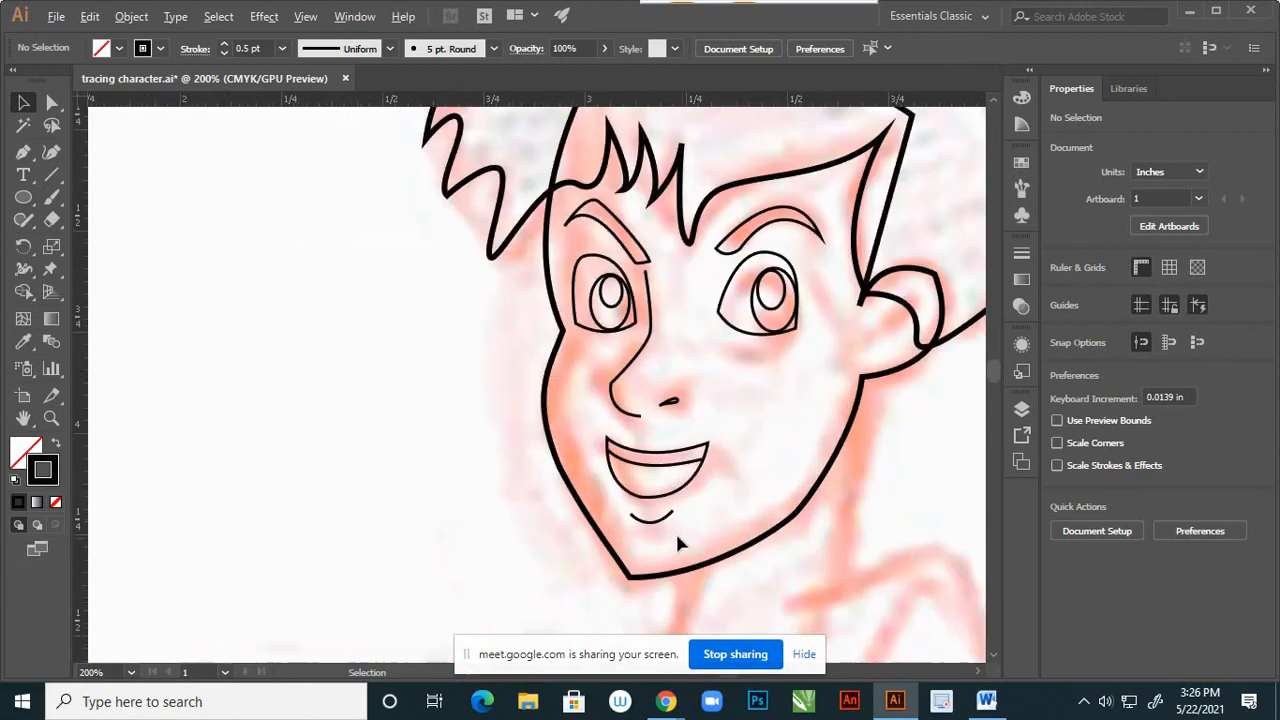
left_click(53, 103)
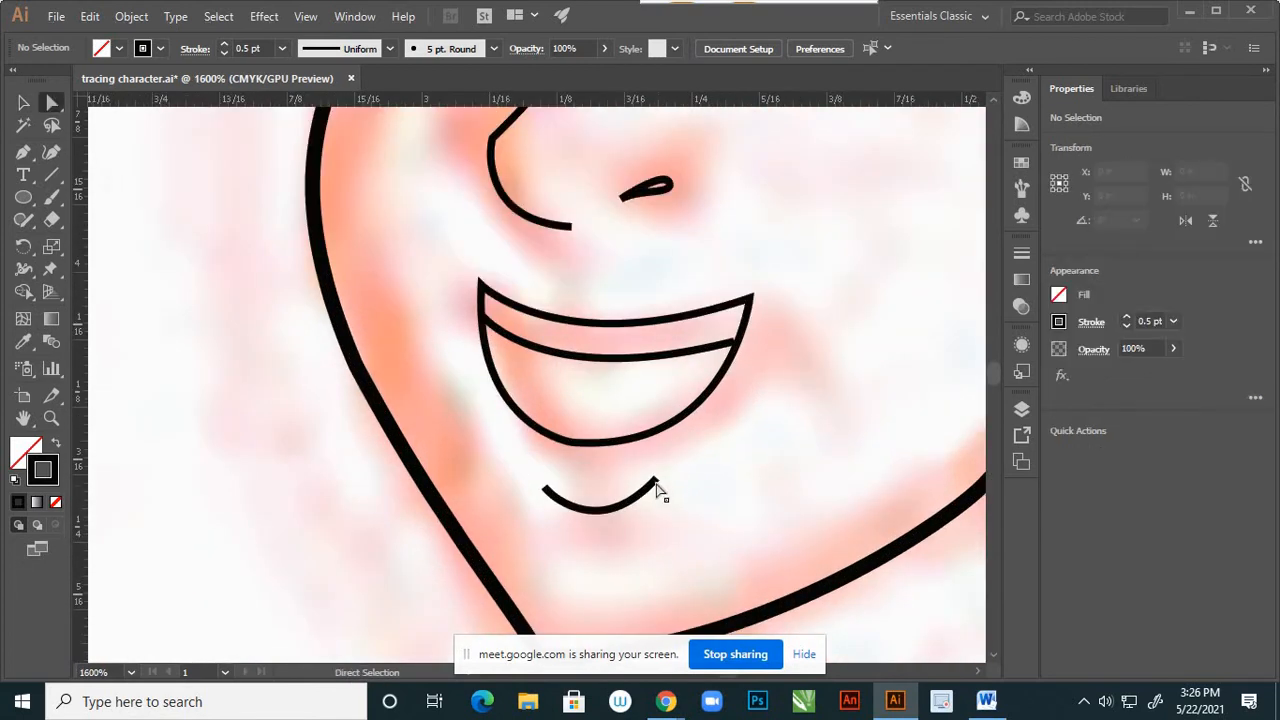
left_click_drag(656, 483, 669, 482)
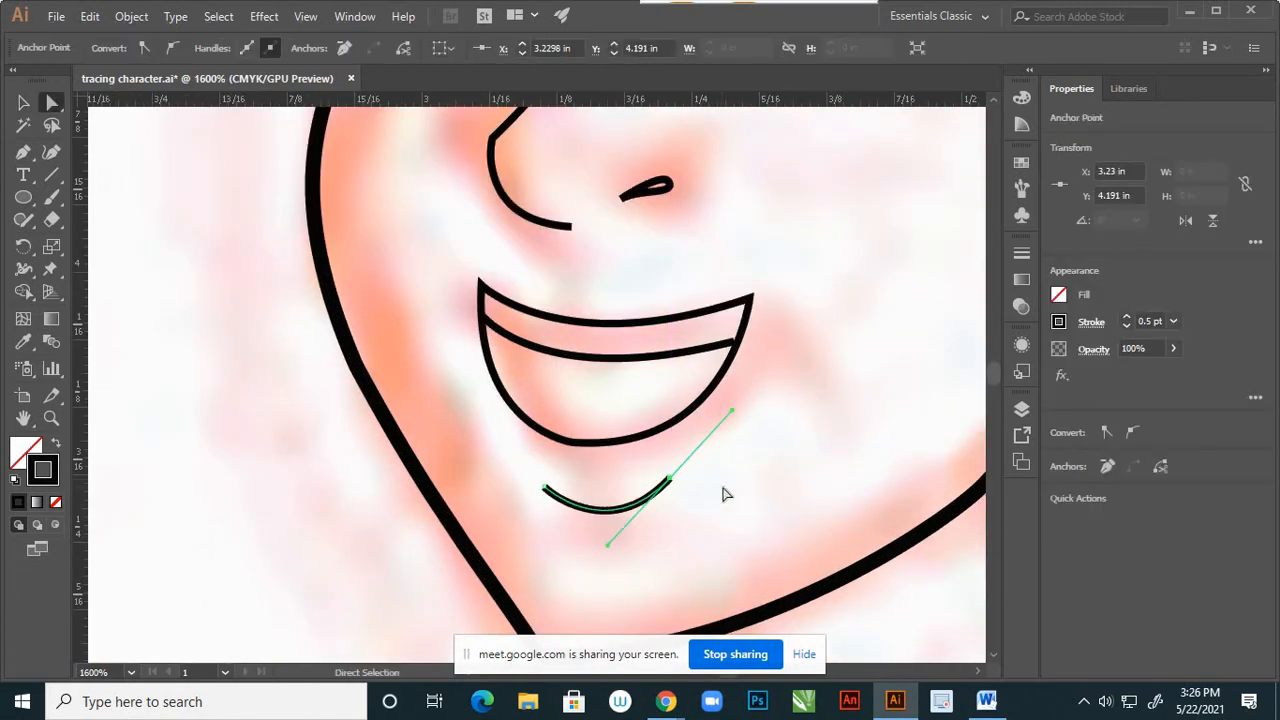
left_click(726, 494)
scroll(690, 510, "down", 4)
scroll(686, 475, "up", 2)
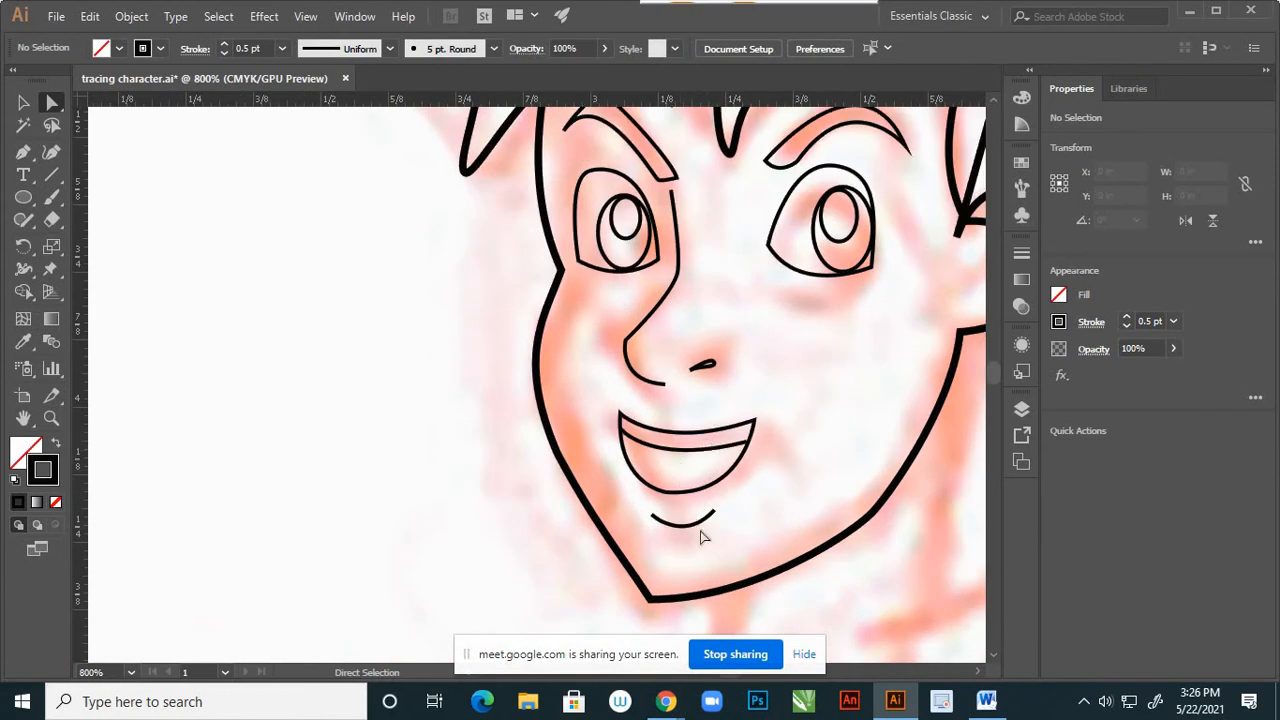
Draw a second, deeper Pen curve below the short chin line, from its right end to its left end, forming a crescent.
scroll(640, 521, "down", 3)
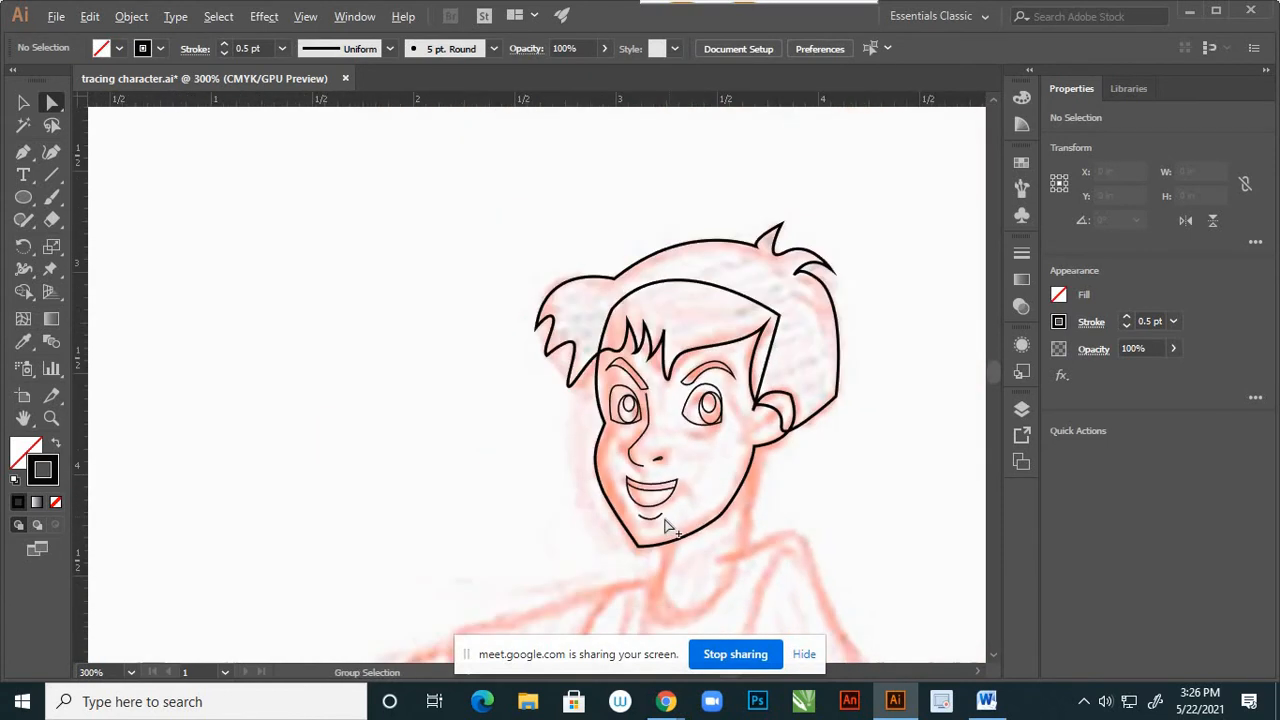
scroll(670, 527, "up", 4)
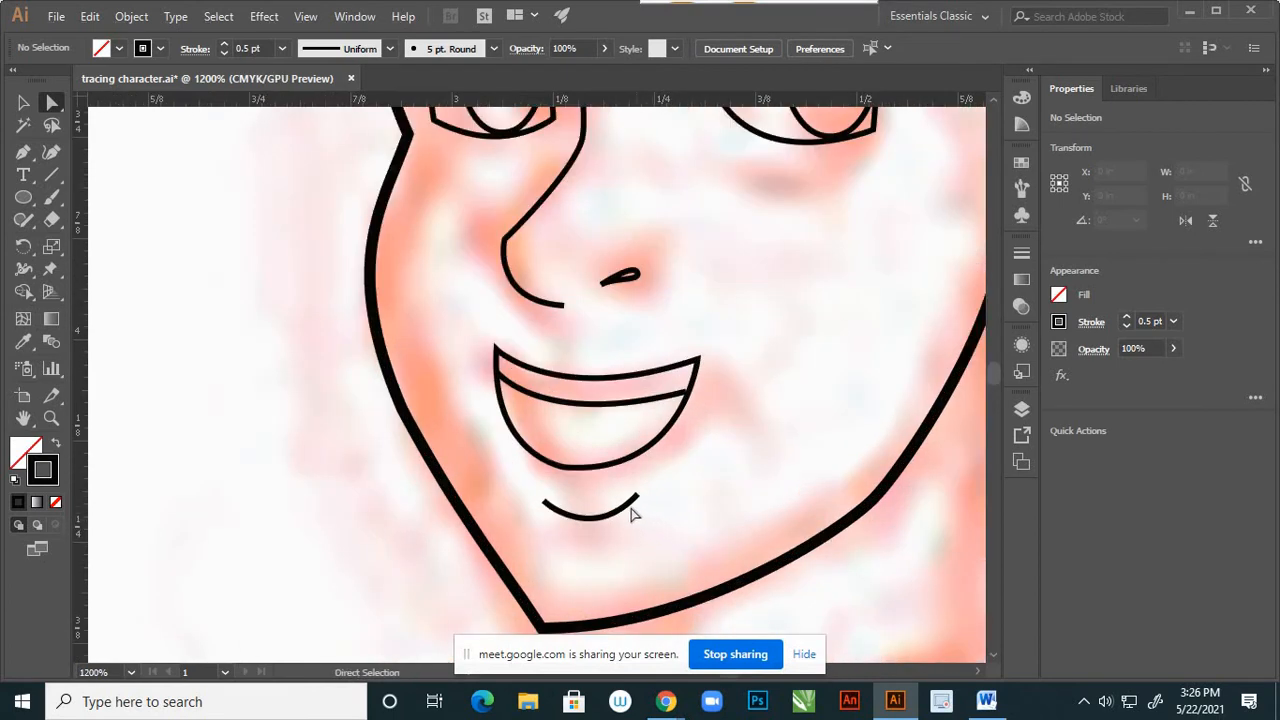
key("p")
left_click(637, 495)
left_click_drag(619, 530, 613, 553)
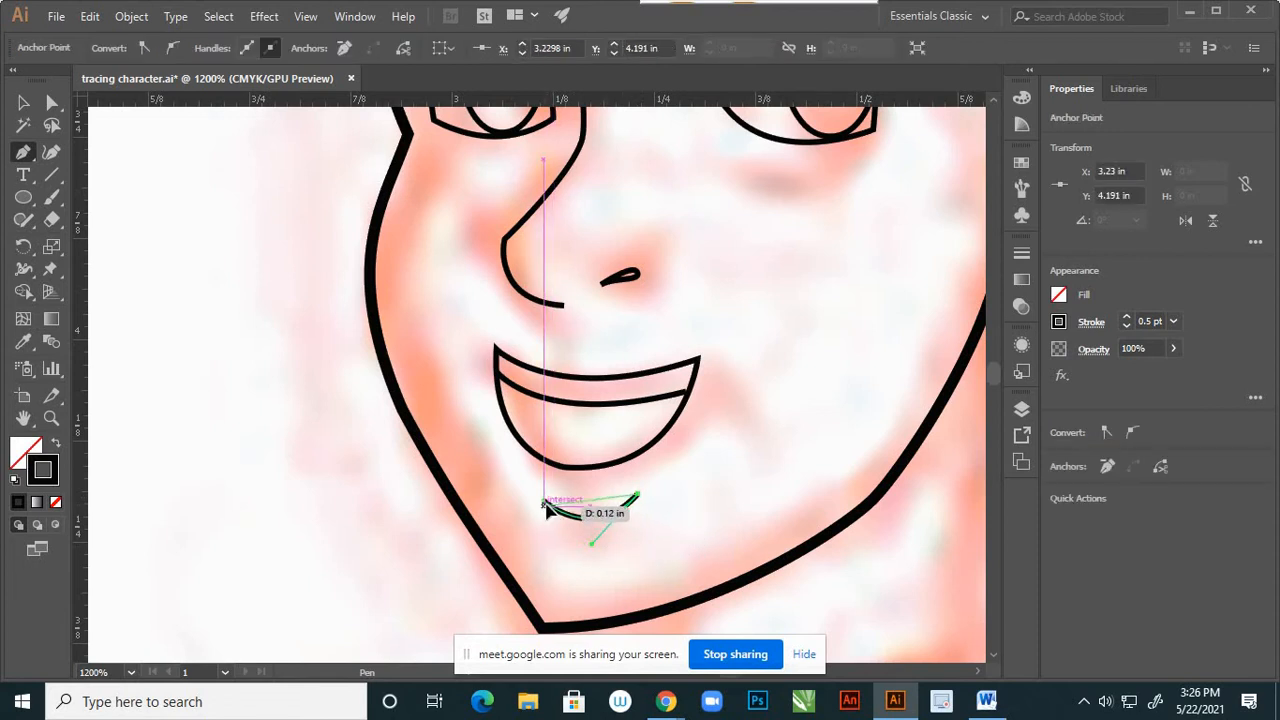
left_click_drag(546, 505, 501, 497)
left_click(354, 532, "ctrl")
key("v")
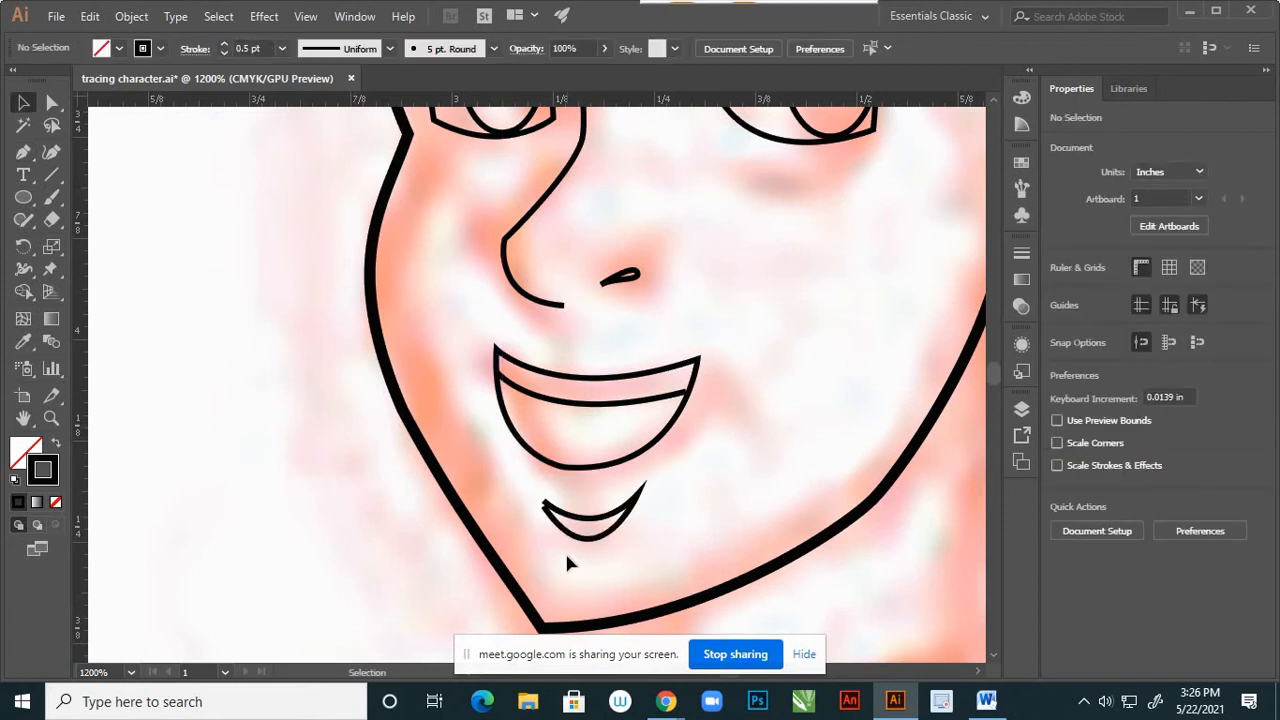
Move the lower chin curve's left anchor point up to meet the left end of the upper curve.
scroll(565, 563, "down", 4)
scroll(565, 563, "up", 5)
key("a")
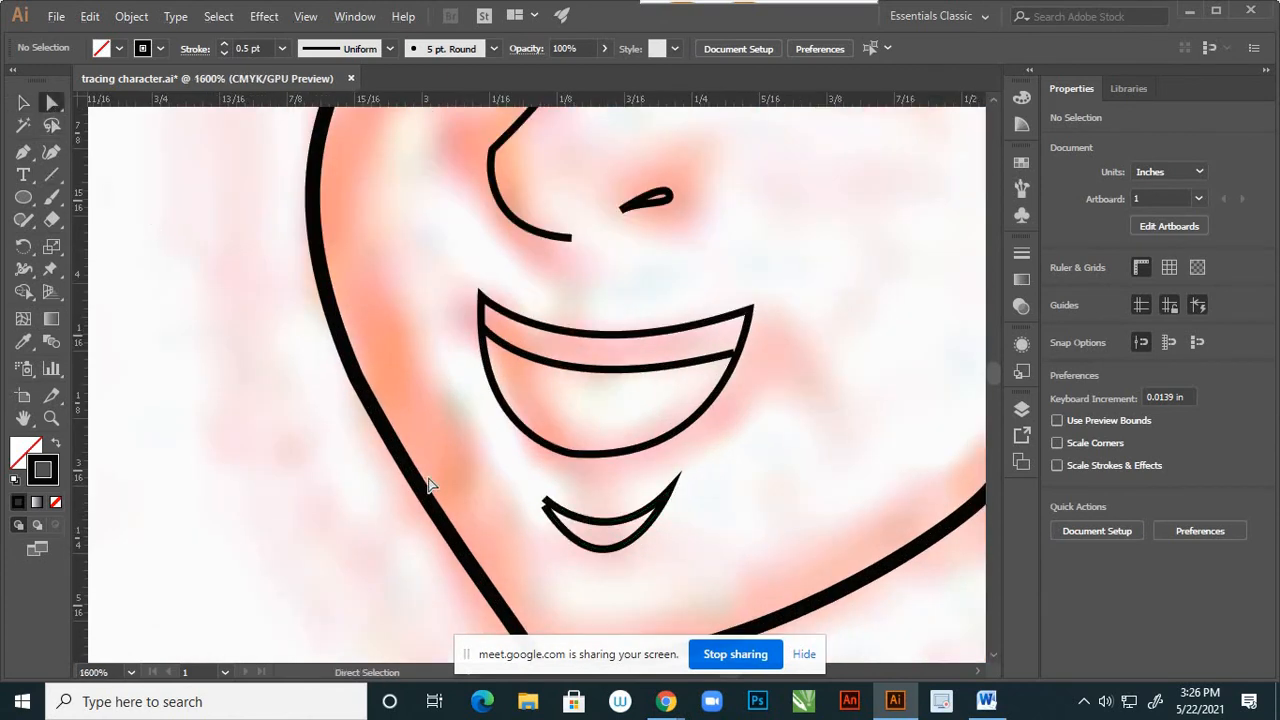
scroll(586, 528, "up", 2)
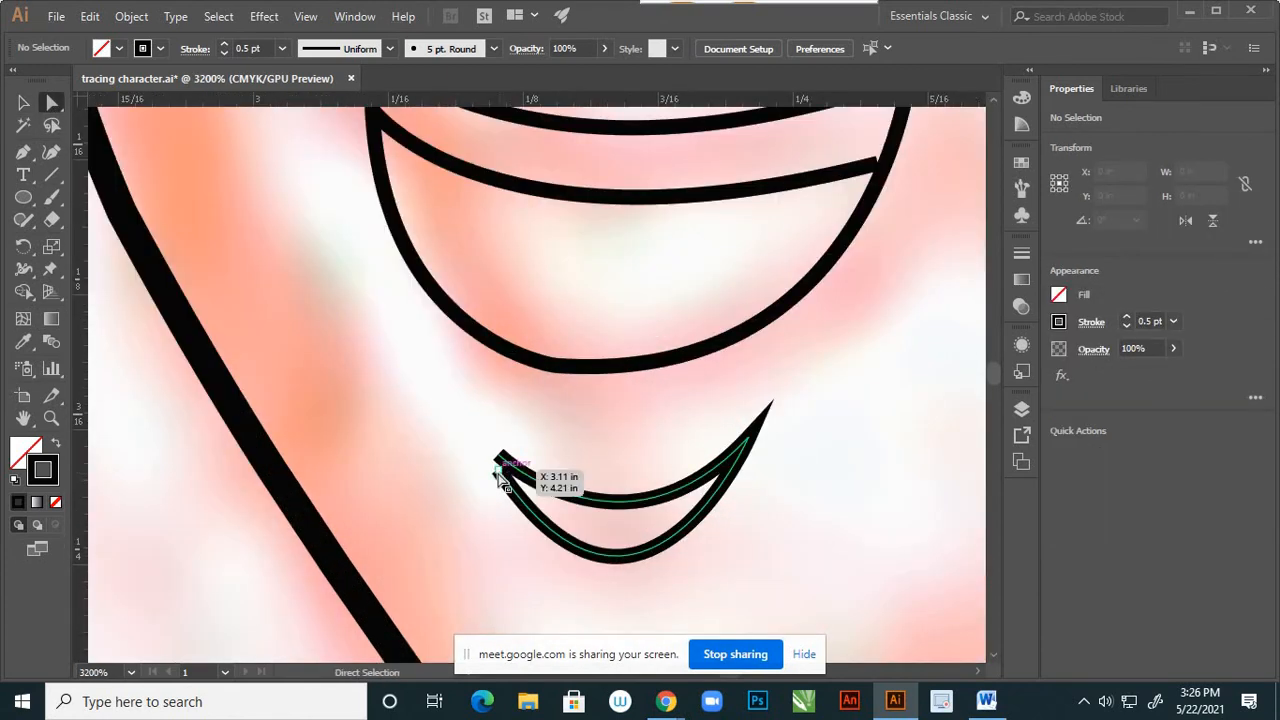
left_click(499, 460)
left_click_drag(499, 460, 499, 455)
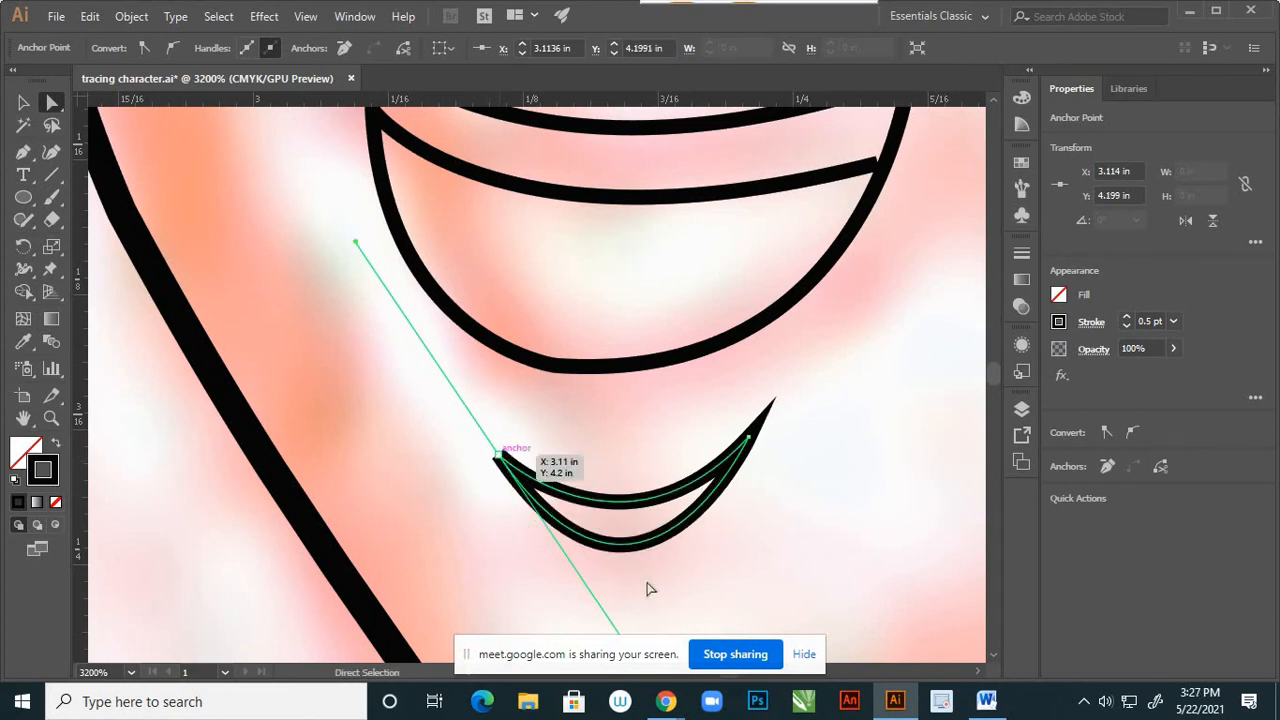
Reshape the chin crescent by adjusting its left and right curve handles and shifting its right corner point.
scroll(566, 488, "down", 3)
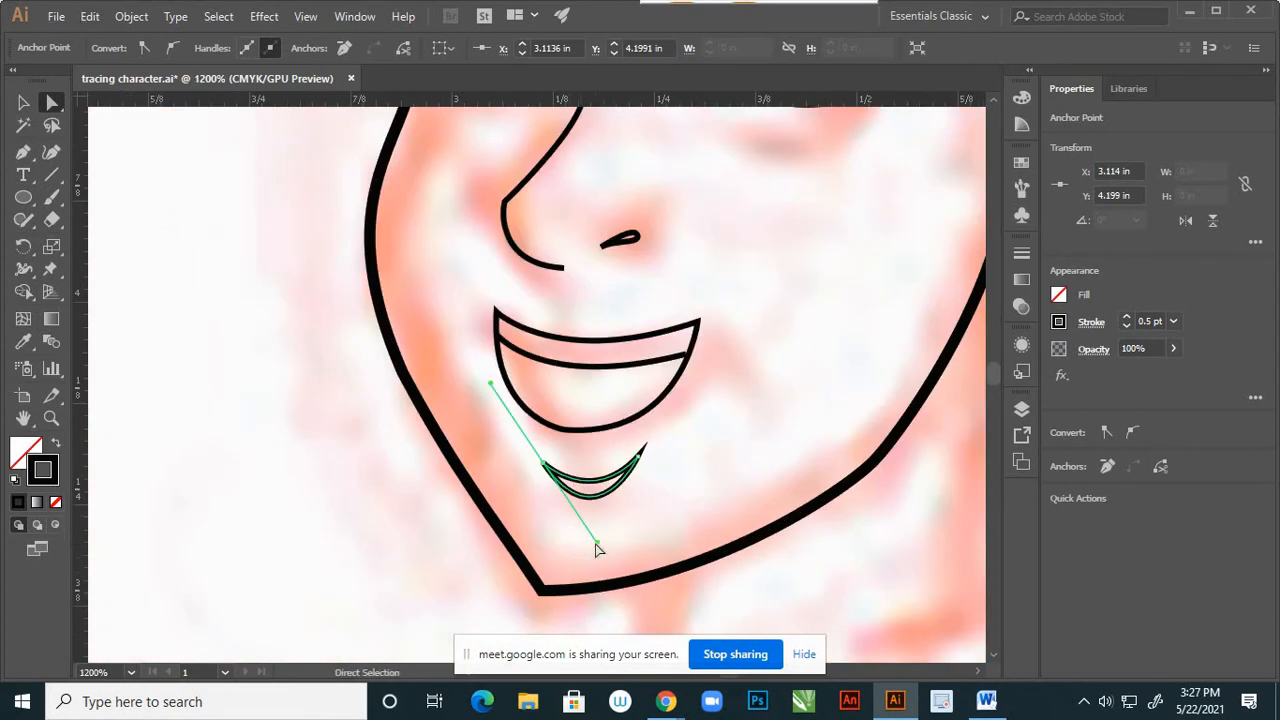
left_click_drag(590, 545, 572, 541)
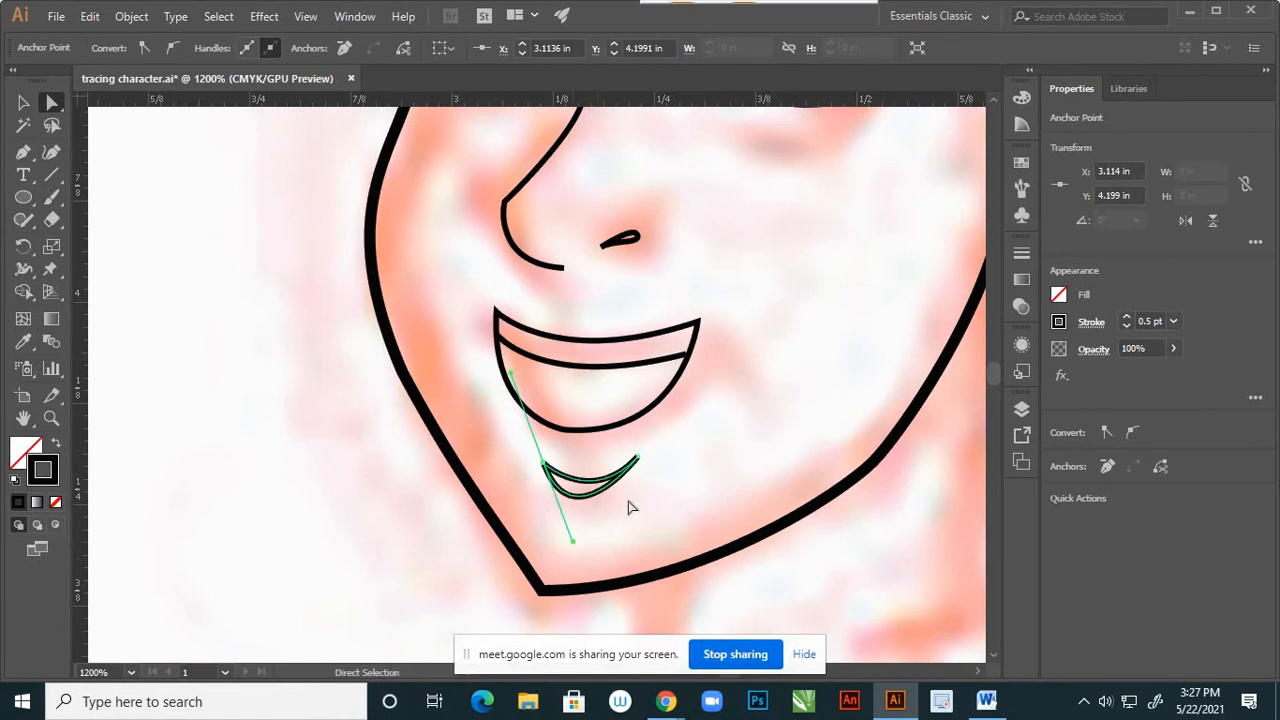
scroll(615, 487, "up", 2)
left_click_drag(630, 458, 638, 442)
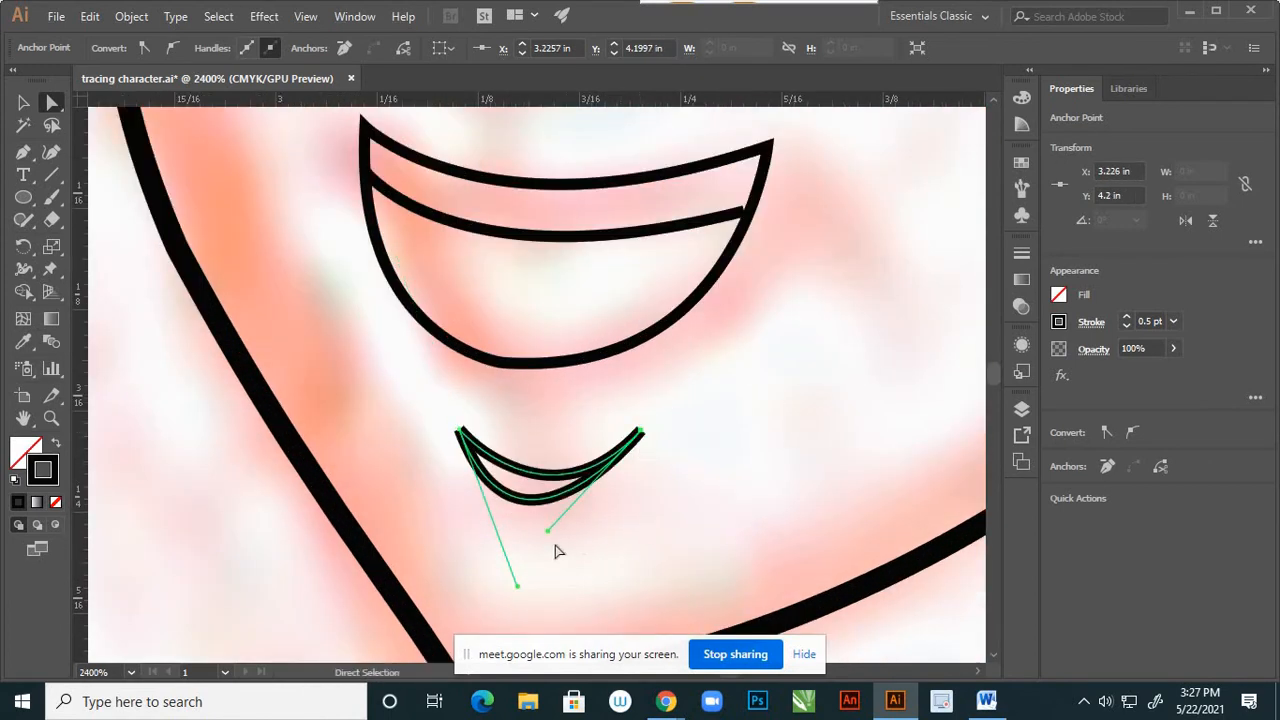
mouse_move(547, 531)
left_mouse_down()
mouse_move(562, 529)
mouse_move(555, 513)
left_mouse_up()
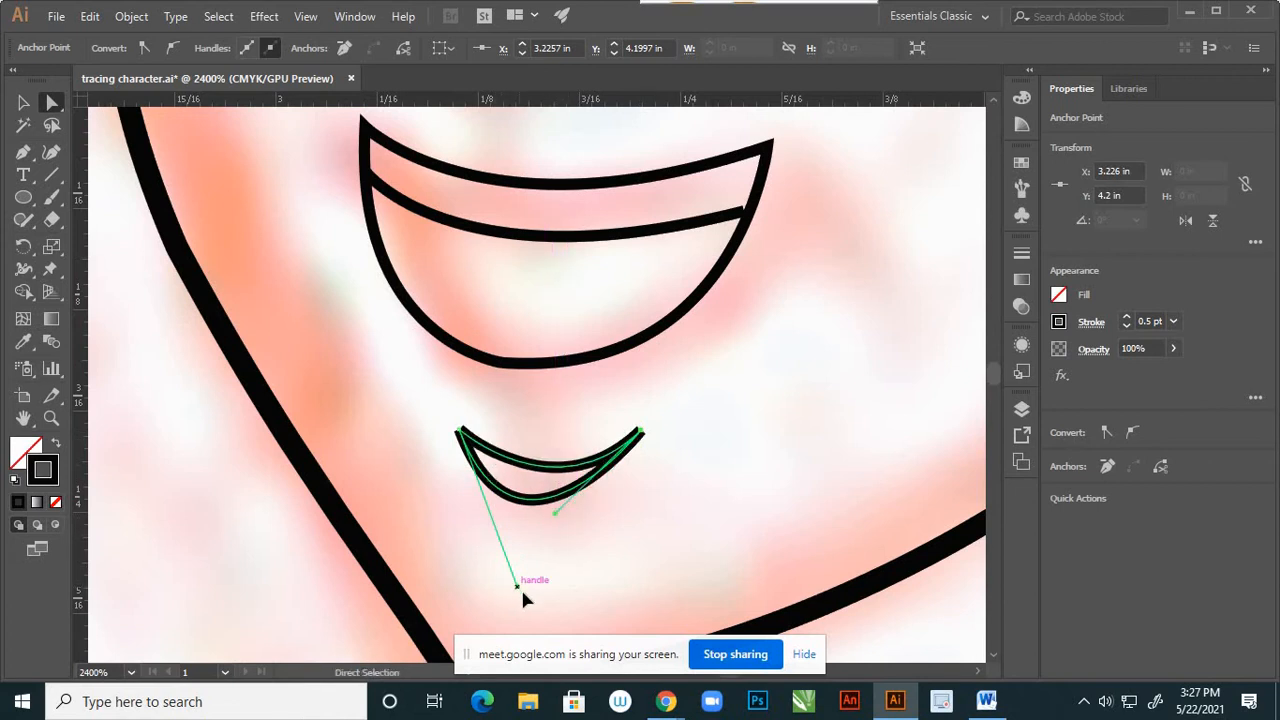
mouse_move(522, 590)
left_mouse_down()
mouse_move(533, 607)
mouse_move(514, 598)
left_mouse_up()
left_click(571, 534)
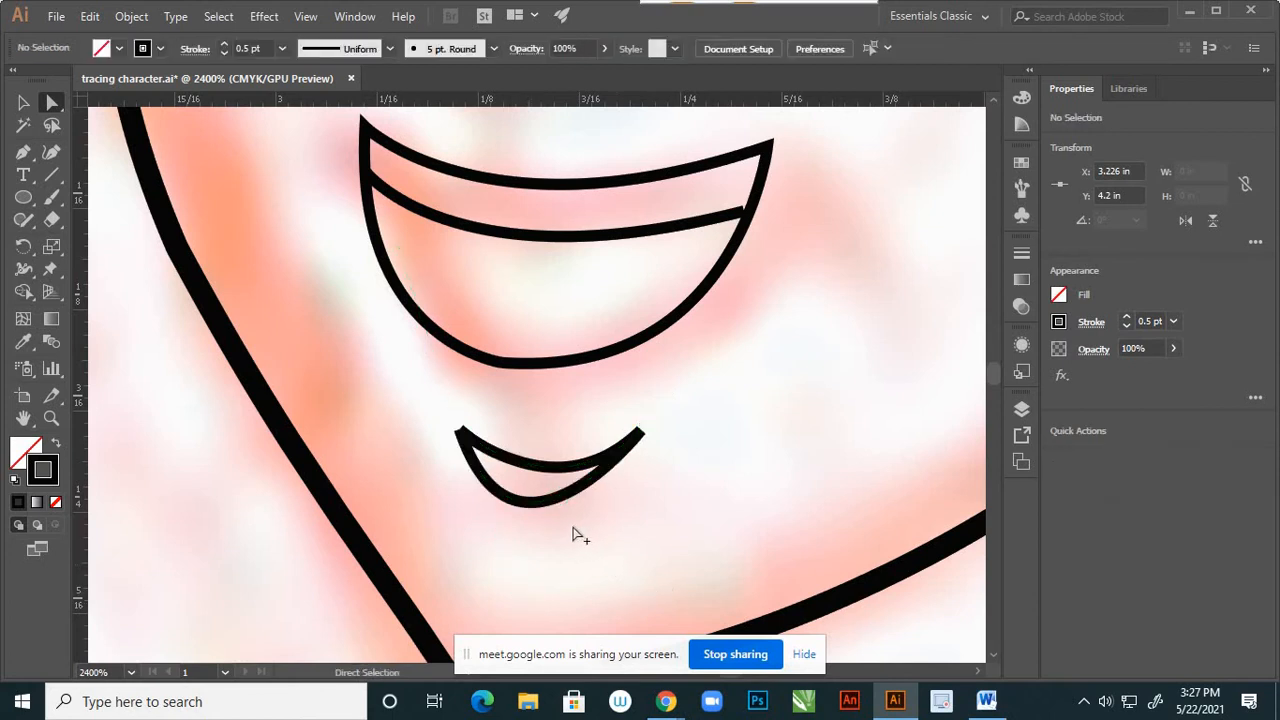
Pull the chin crescent's right corner inward to about X 3.216, Y 4.208 in and flatten its upper edge.
scroll(560, 534, "down", 4)
scroll(563, 506, "up", 3)
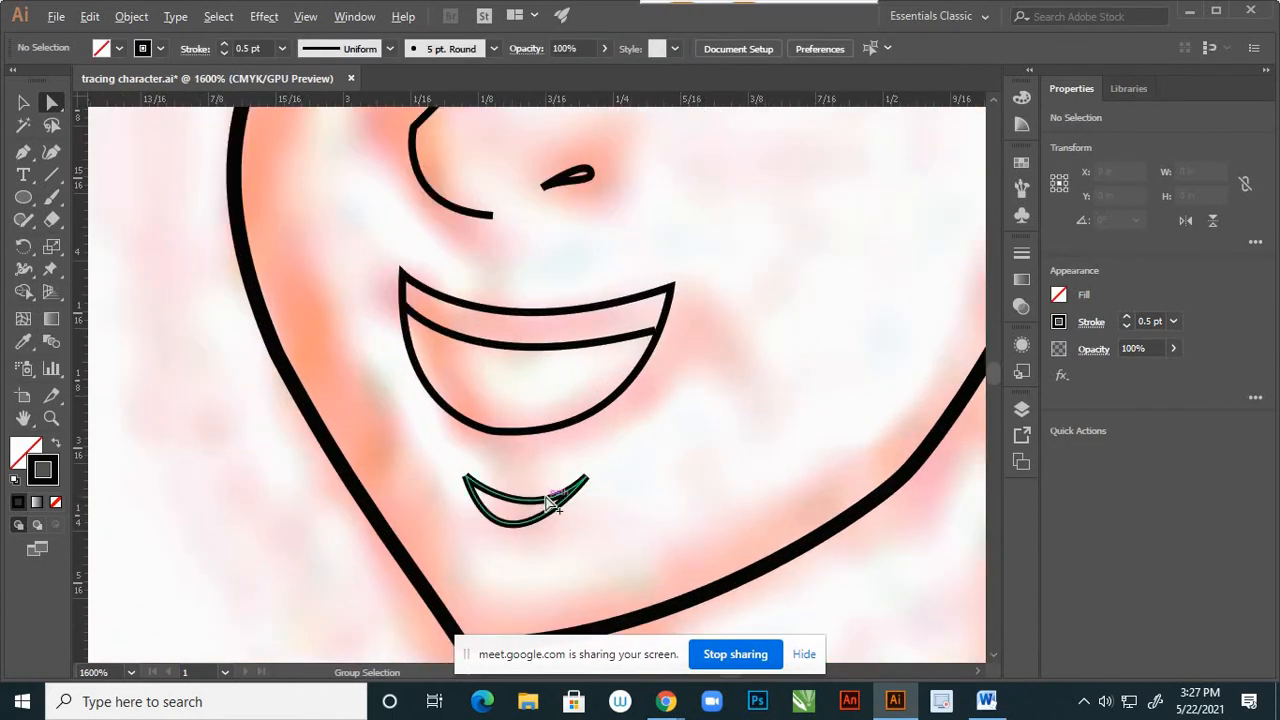
scroll(551, 506, "up", 2)
left_click(542, 505)
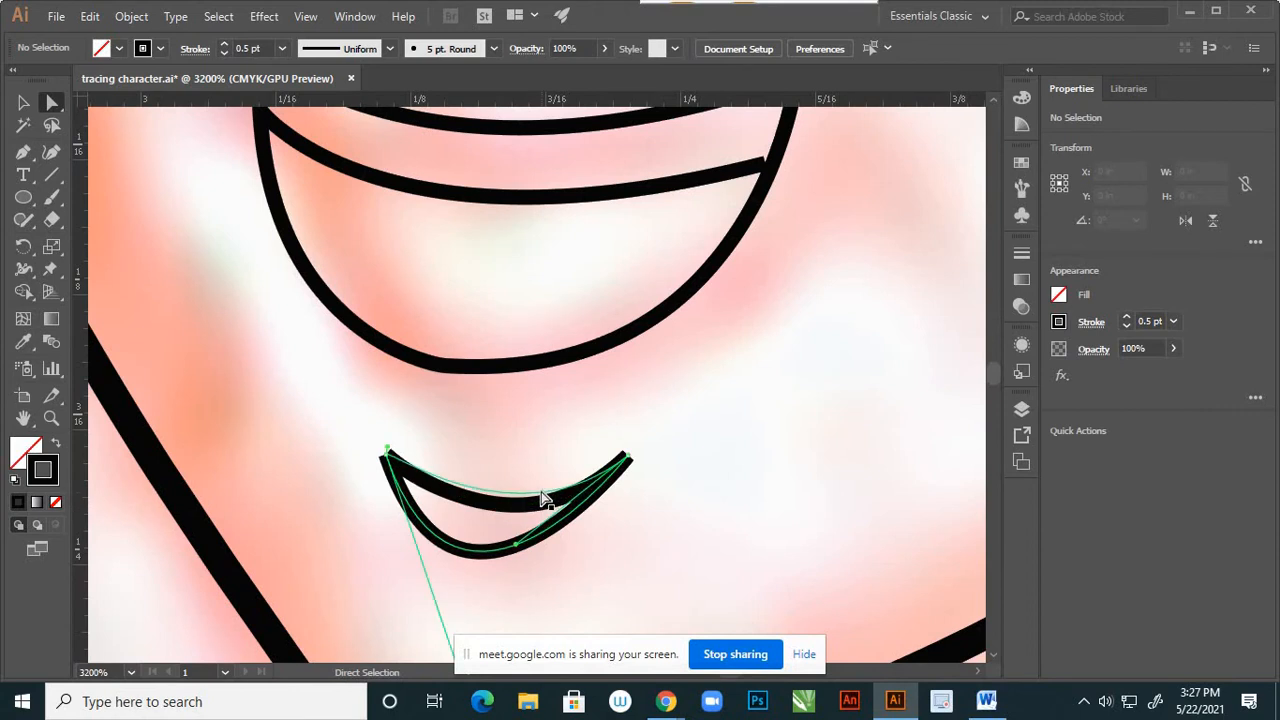
left_click_drag(543, 503, 606, 470)
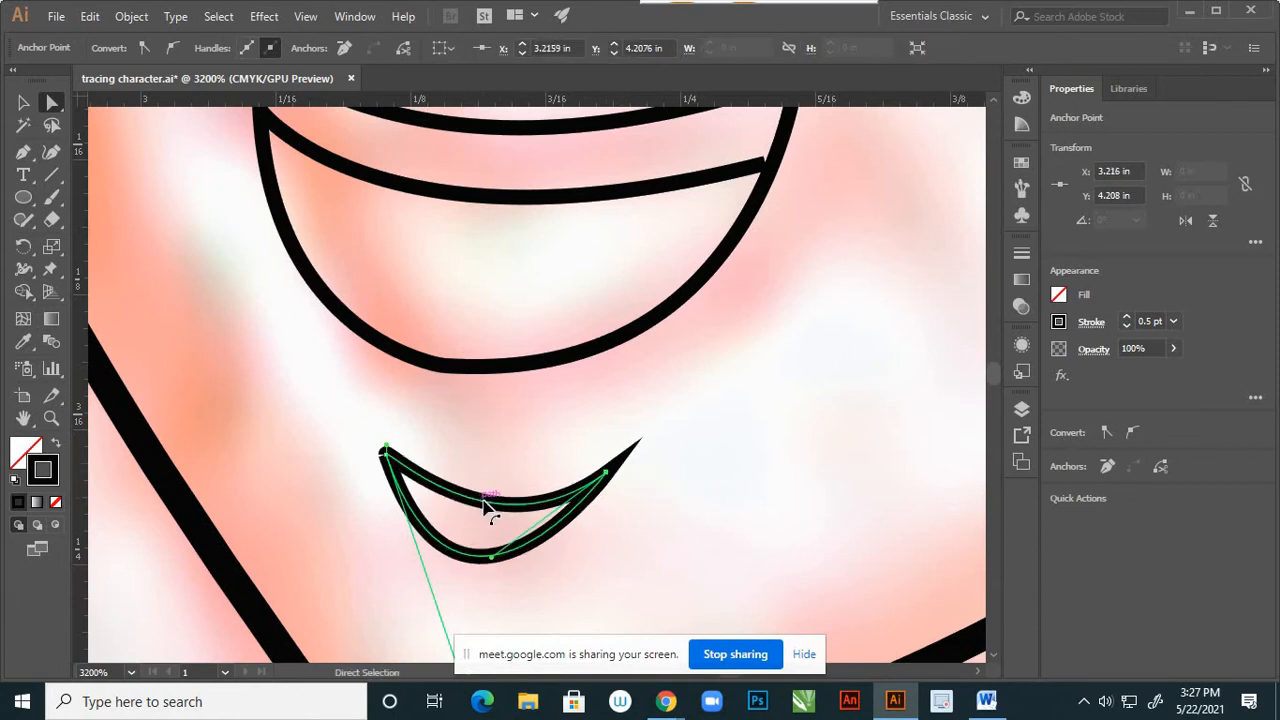
left_click_drag(486, 508, 474, 500)
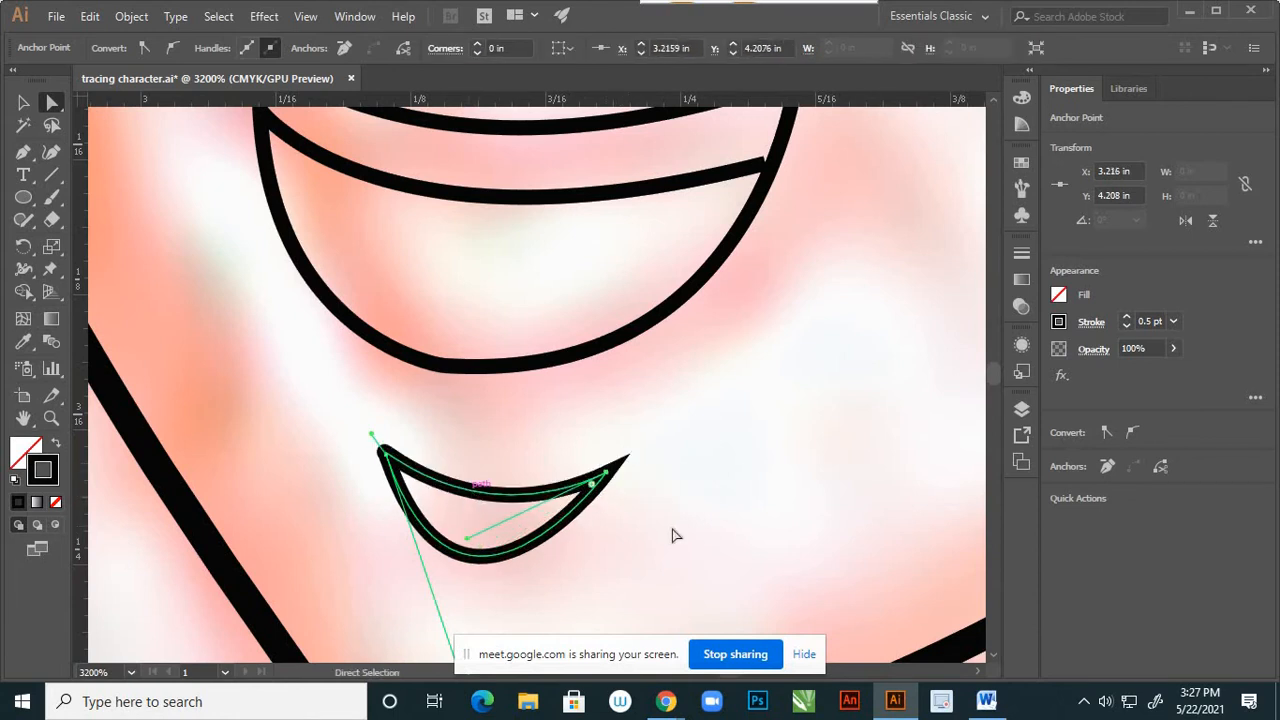
left_click(638, 501)
Draw a curved smile crease with the Pen tool beside the mouth's right corner, about 0.04 in wide and 0.10 in high.
scroll(640, 500, "down", 6)
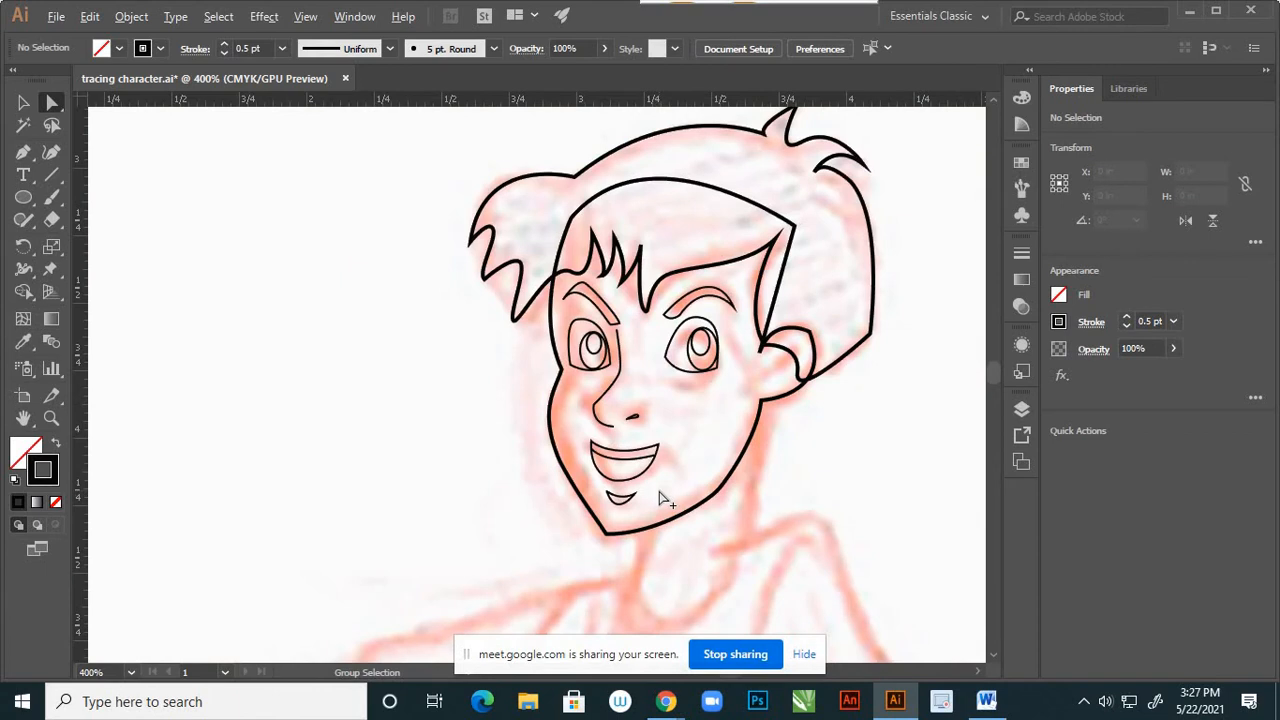
scroll(660, 500, "up", 3)
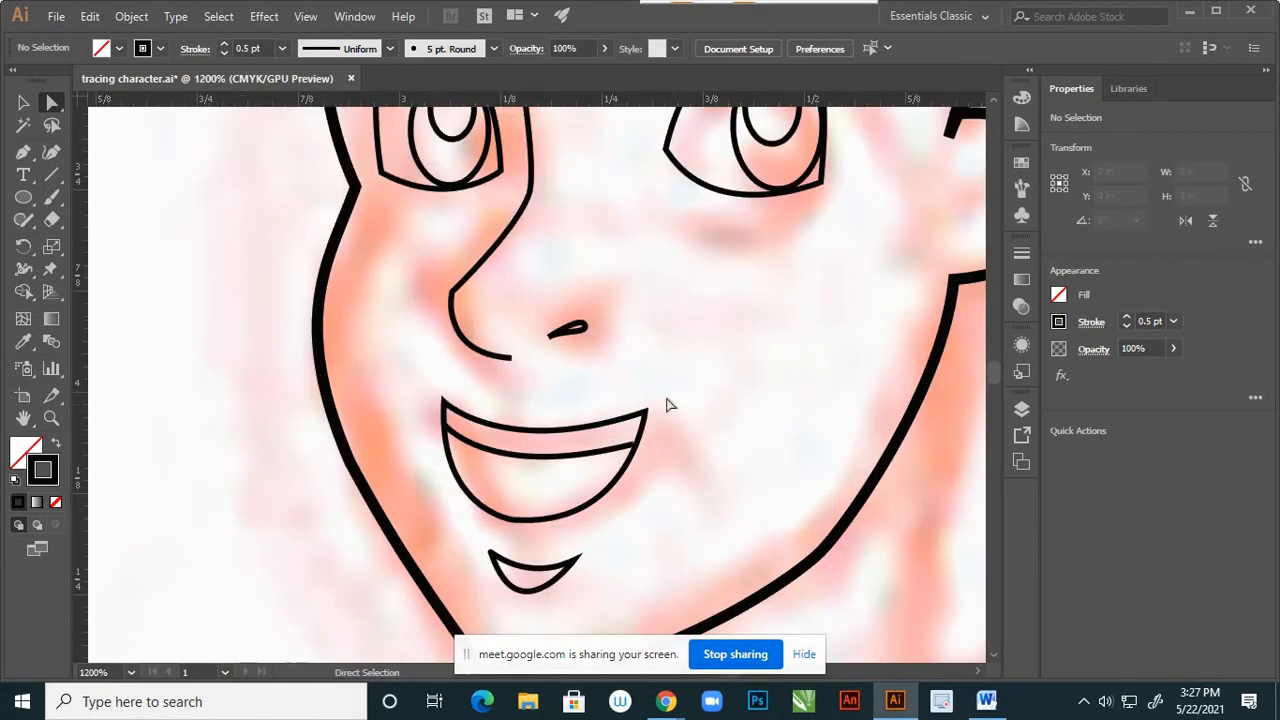
left_click(23, 152)
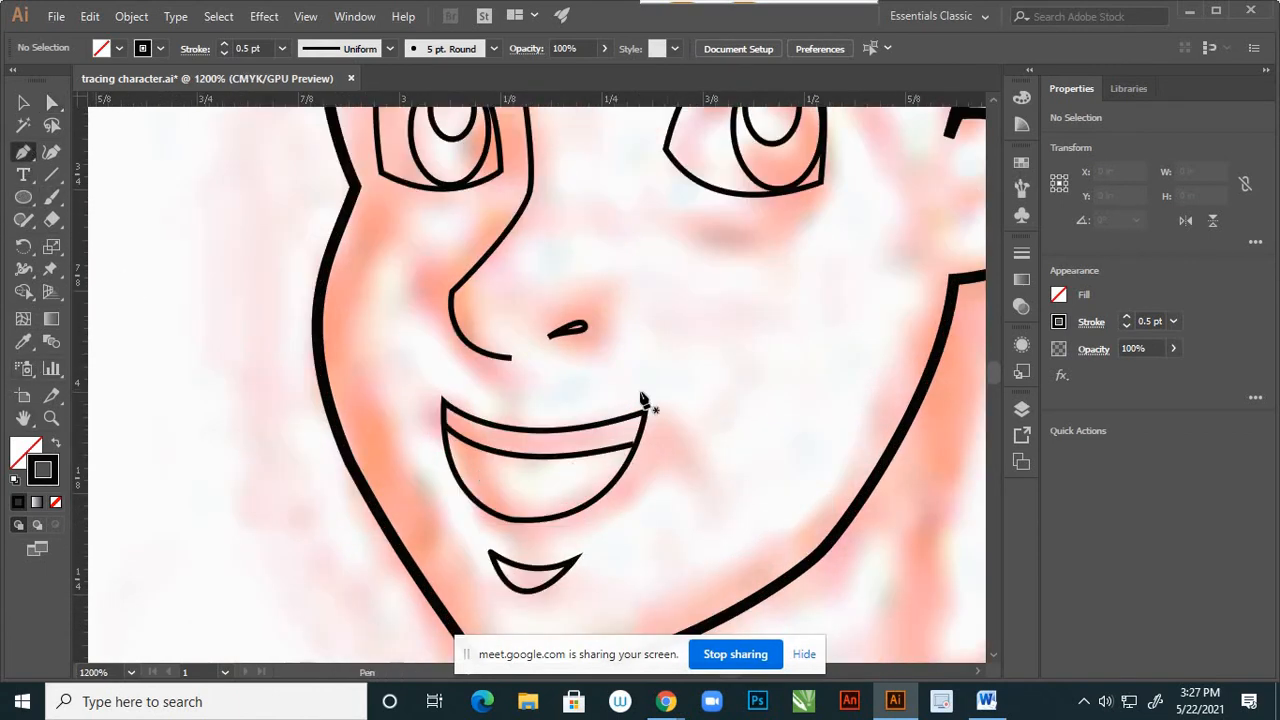
left_click(645, 362)
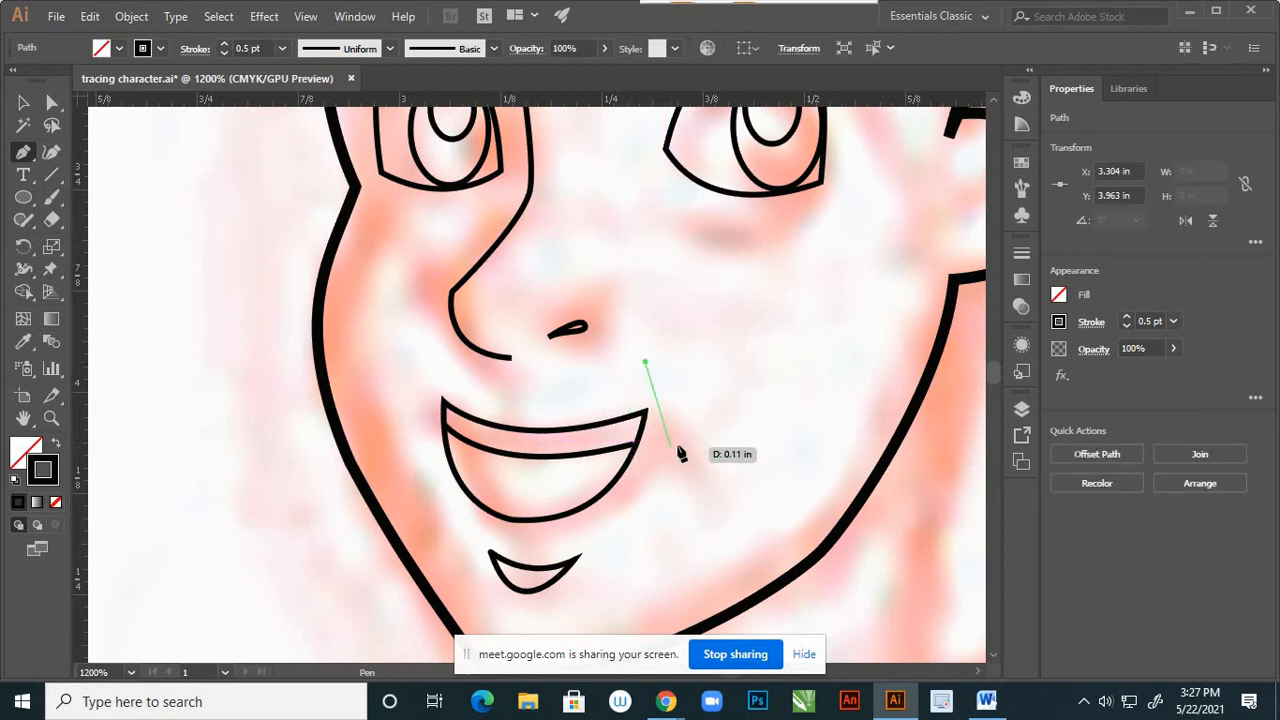
left_click(695, 475)
left_click_drag(697, 508, 665, 501)
left_click(52, 102)
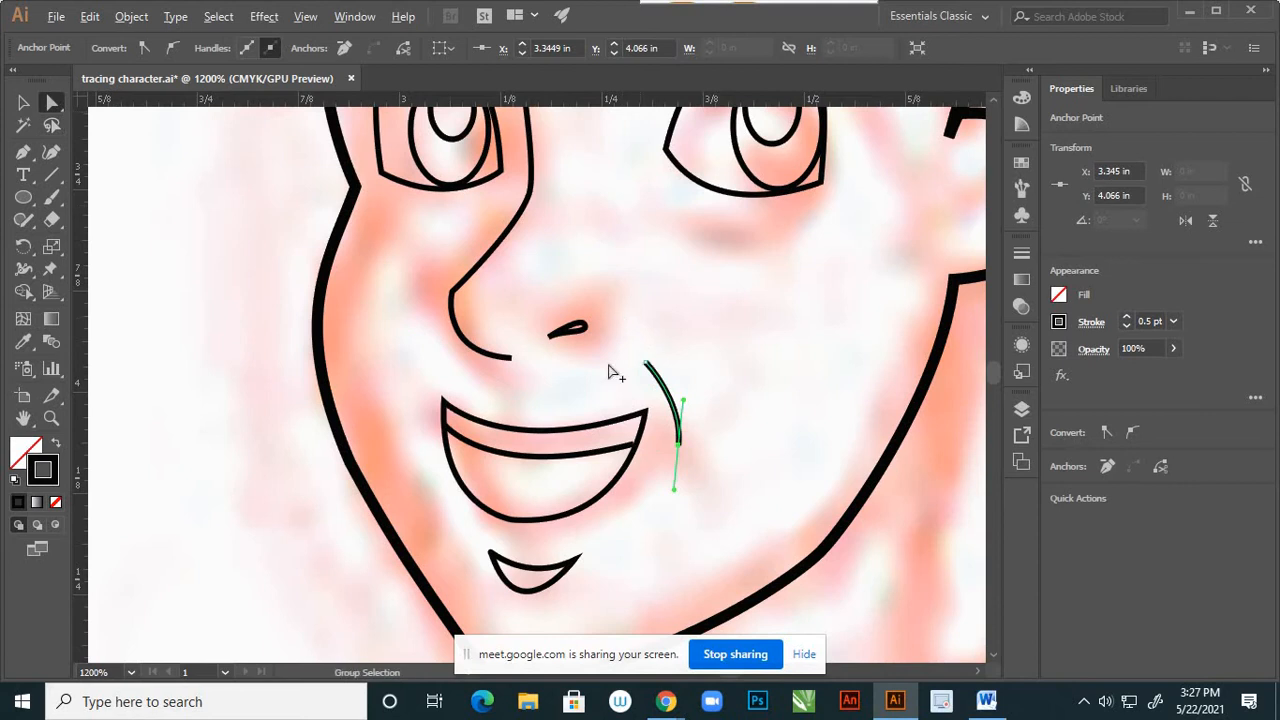
Scale the smile crease down to about 0.033 by 0.084 in and place it close against the mouth's right corner.
scroll(658, 362, "up", 2)
left_click(27, 103)
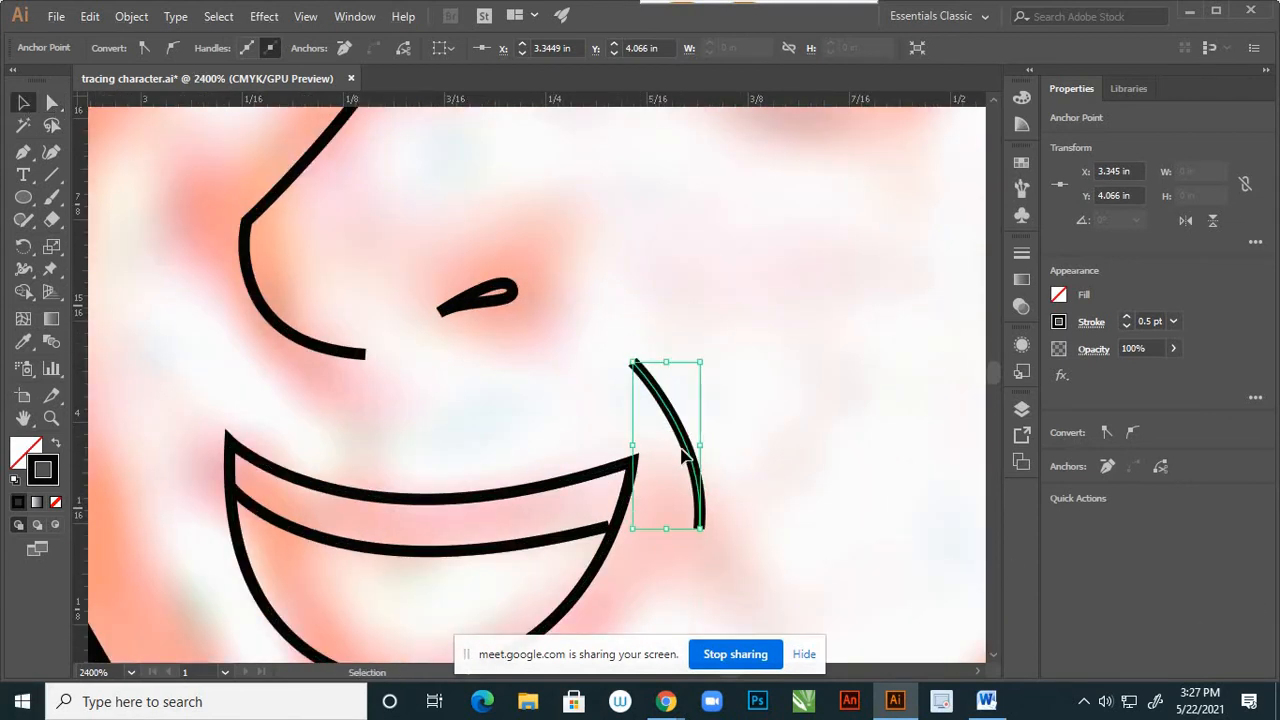
left_click_drag(690, 458, 661, 458)
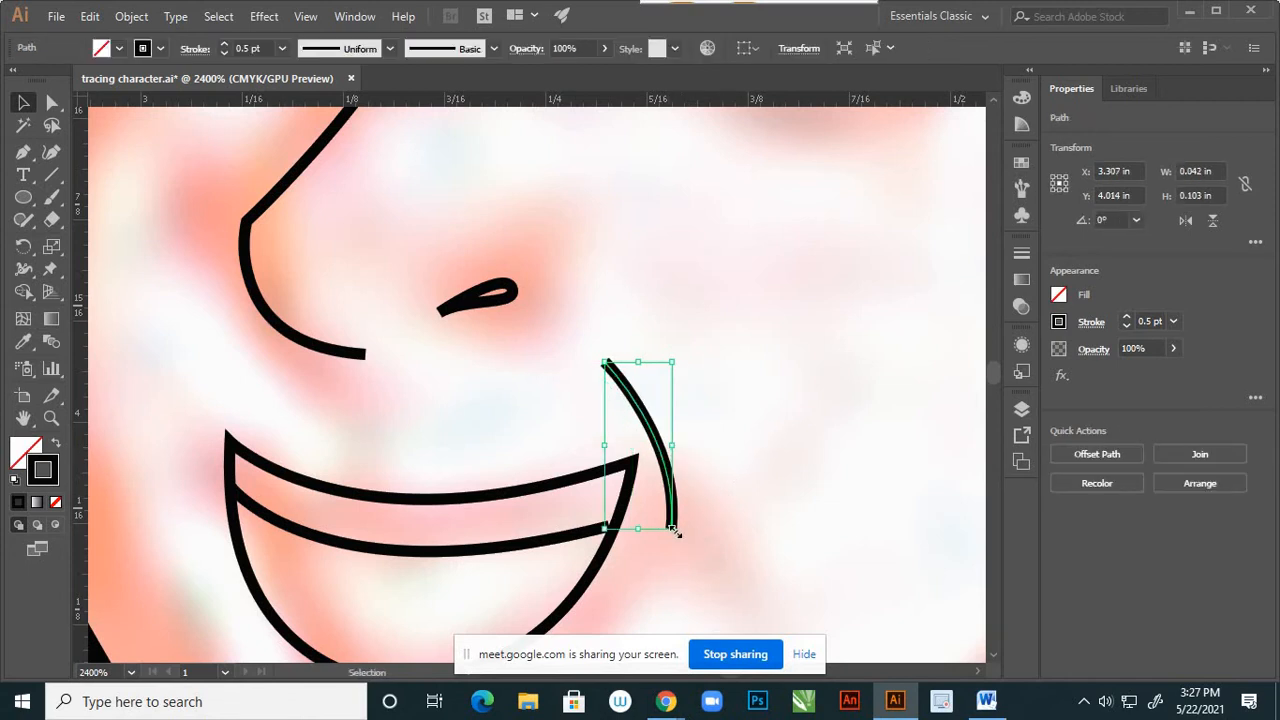
left_click_drag(676, 533, 659, 496)
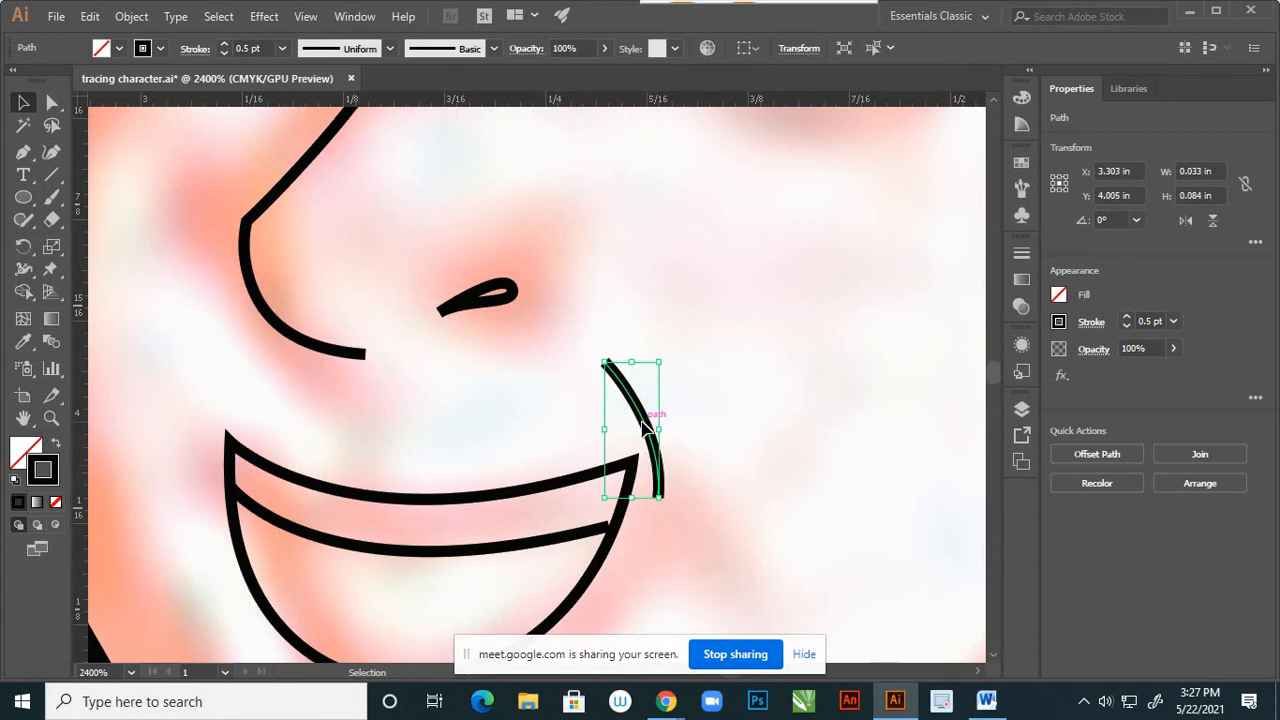
left_click_drag(645, 427, 662, 480)
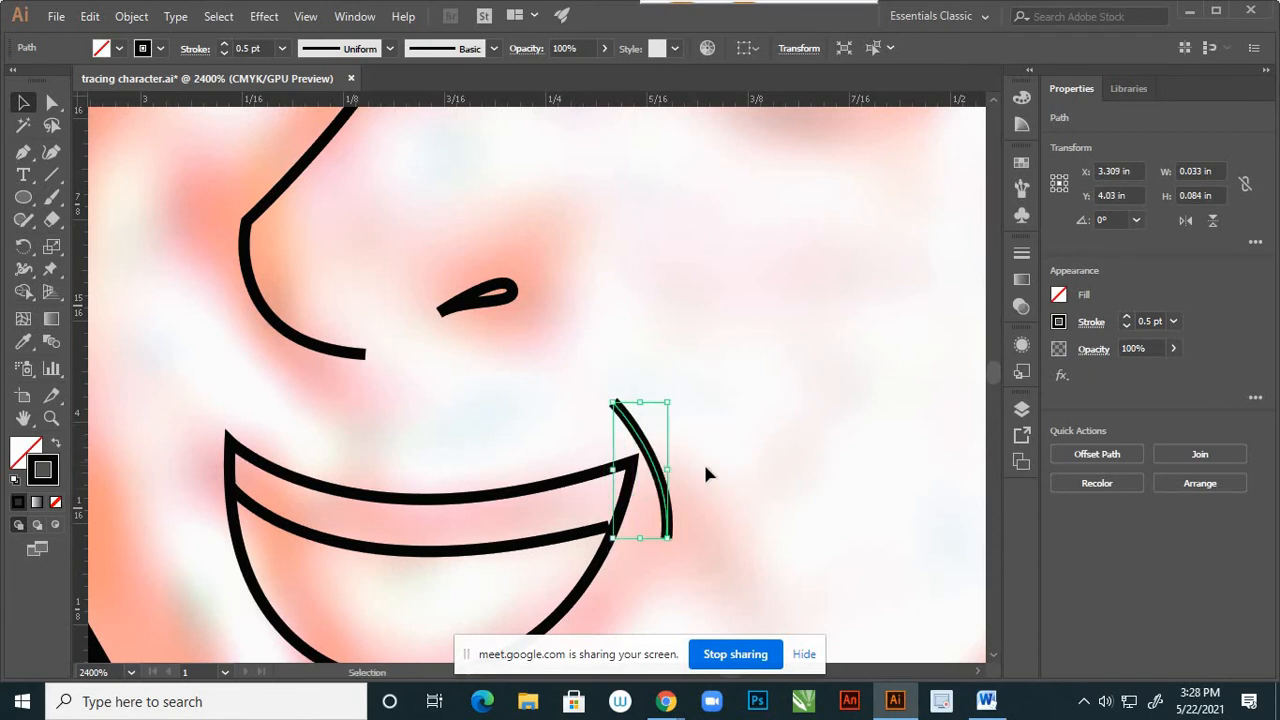
Bend the smile crease into a rounder arc by pulling its lower anchor's upper handle up and outward.
key("a")
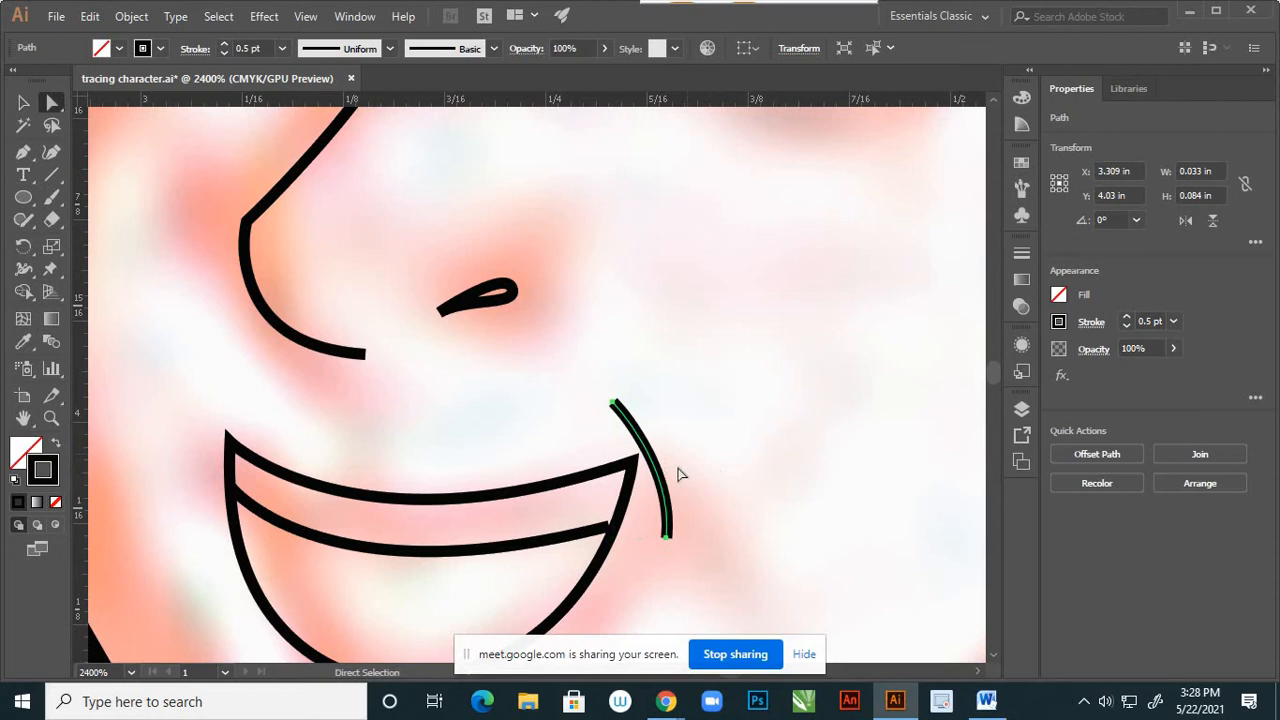
left_click(616, 405)
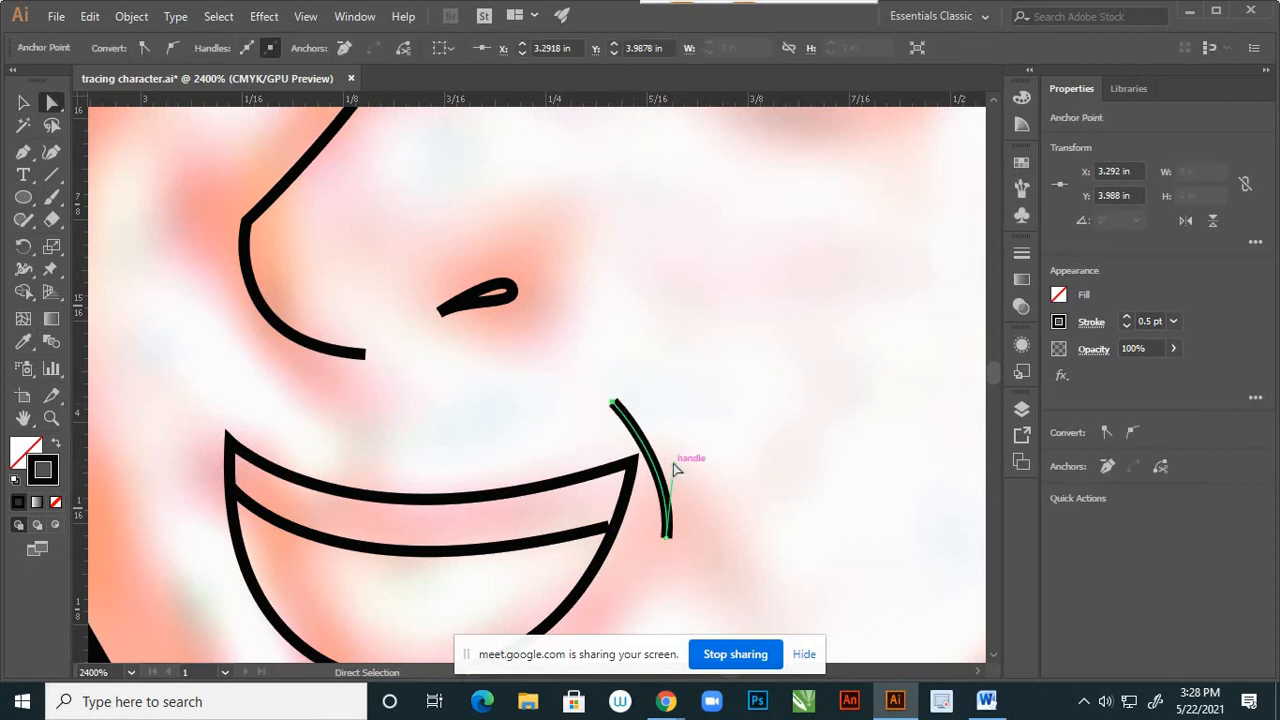
left_click(697, 455)
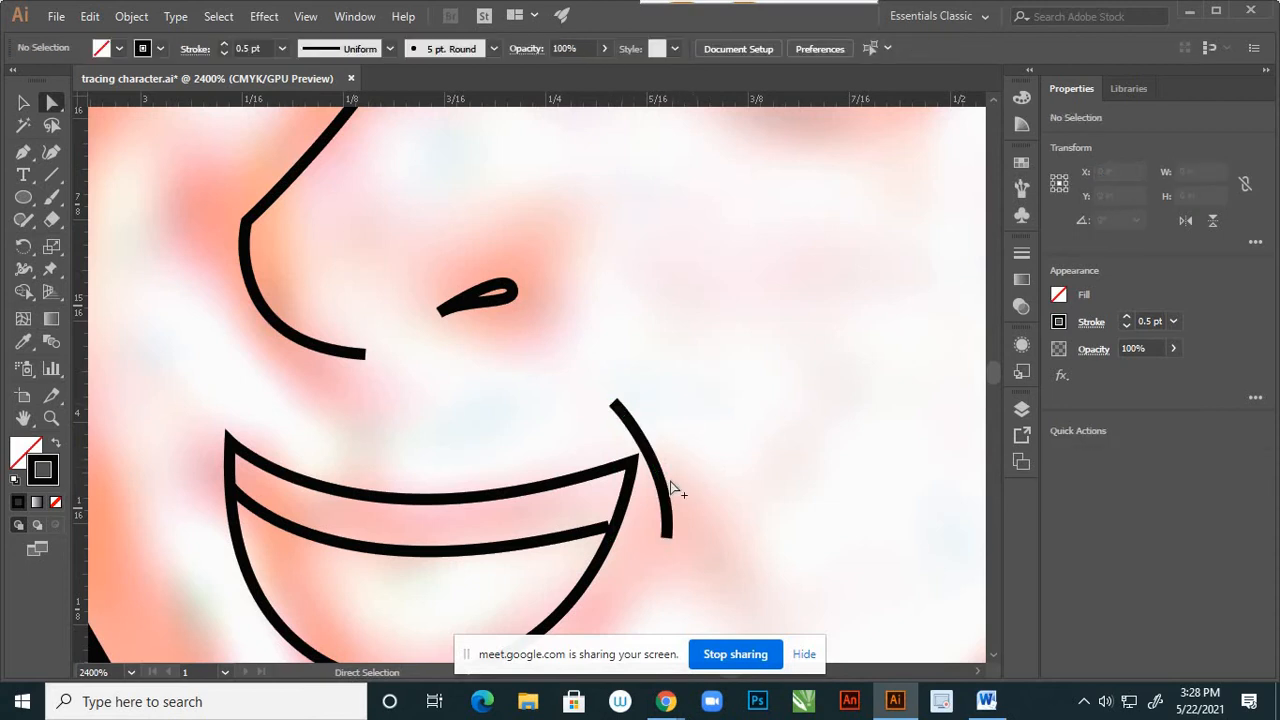
scroll(680, 500, "up", 2)
left_click_drag(650, 547, 638, 508)
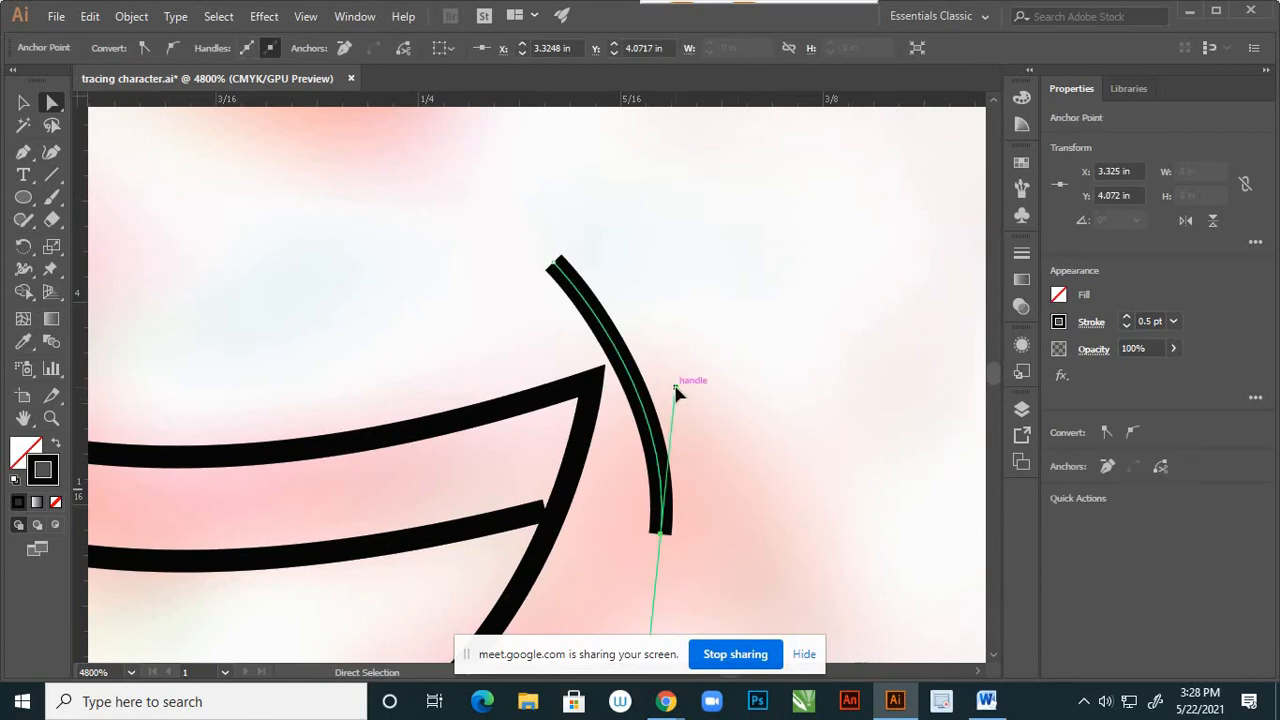
left_click_drag(679, 390, 702, 347)
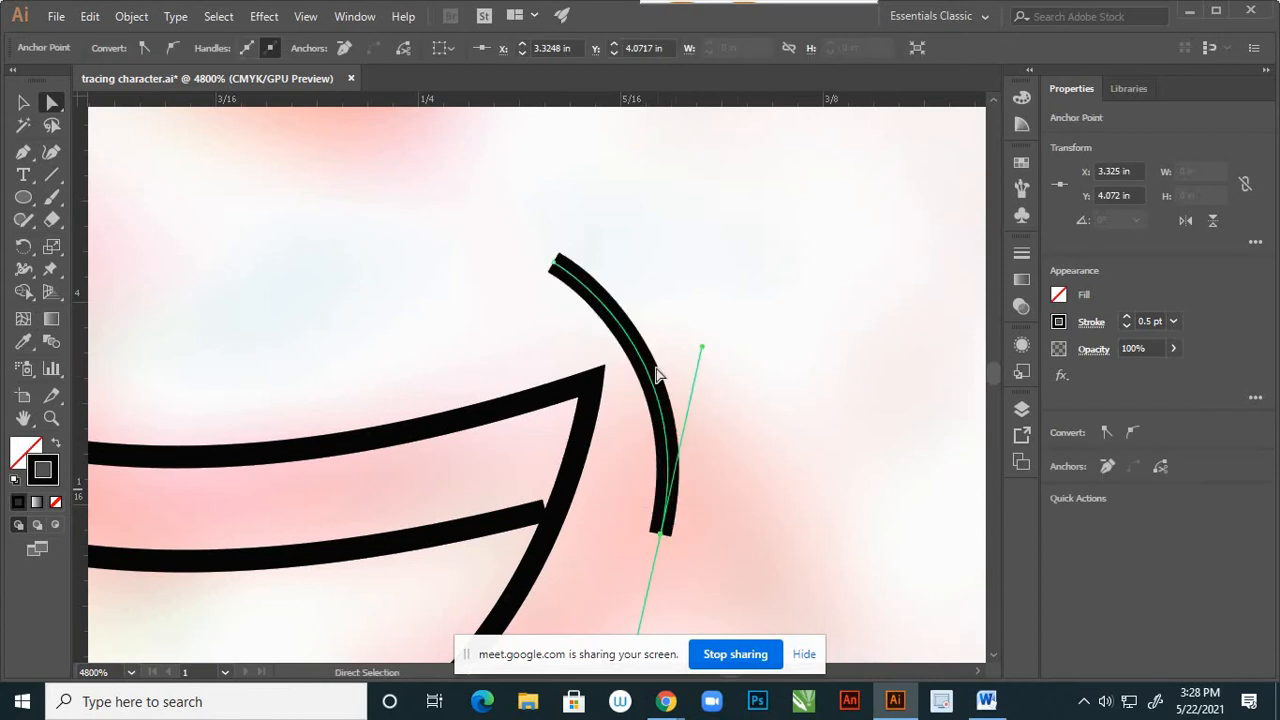
left_click(23, 102)
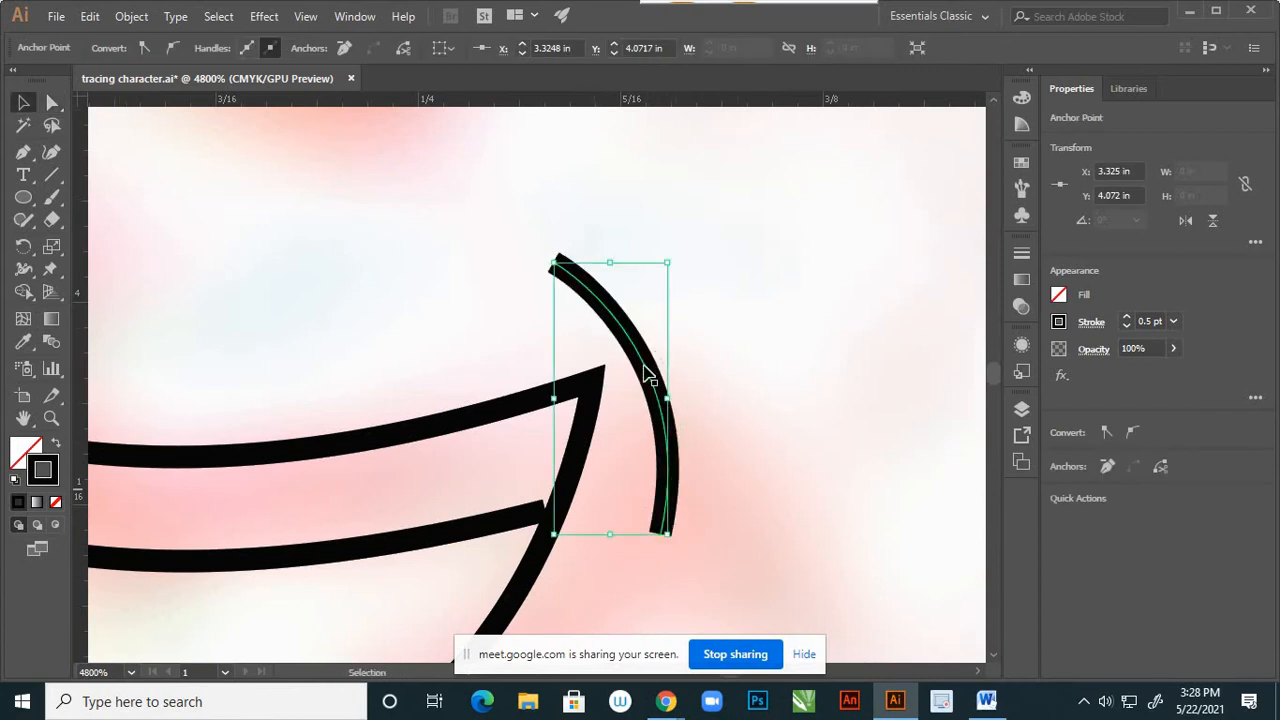
left_click(715, 363)
Shorten the smile crease to about 0.063 in high by raising its lower end.
scroll(714, 363, "down", 4)
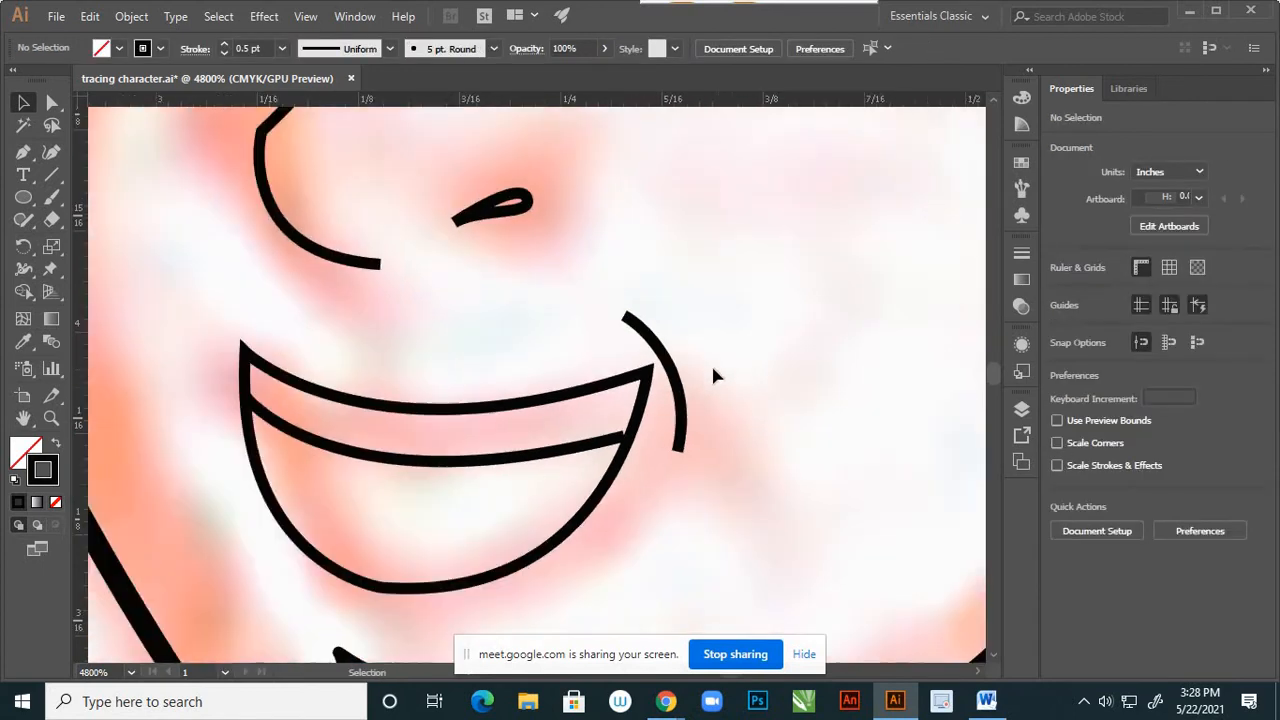
scroll(722, 390, "down", 3)
scroll(722, 375, "up", 5)
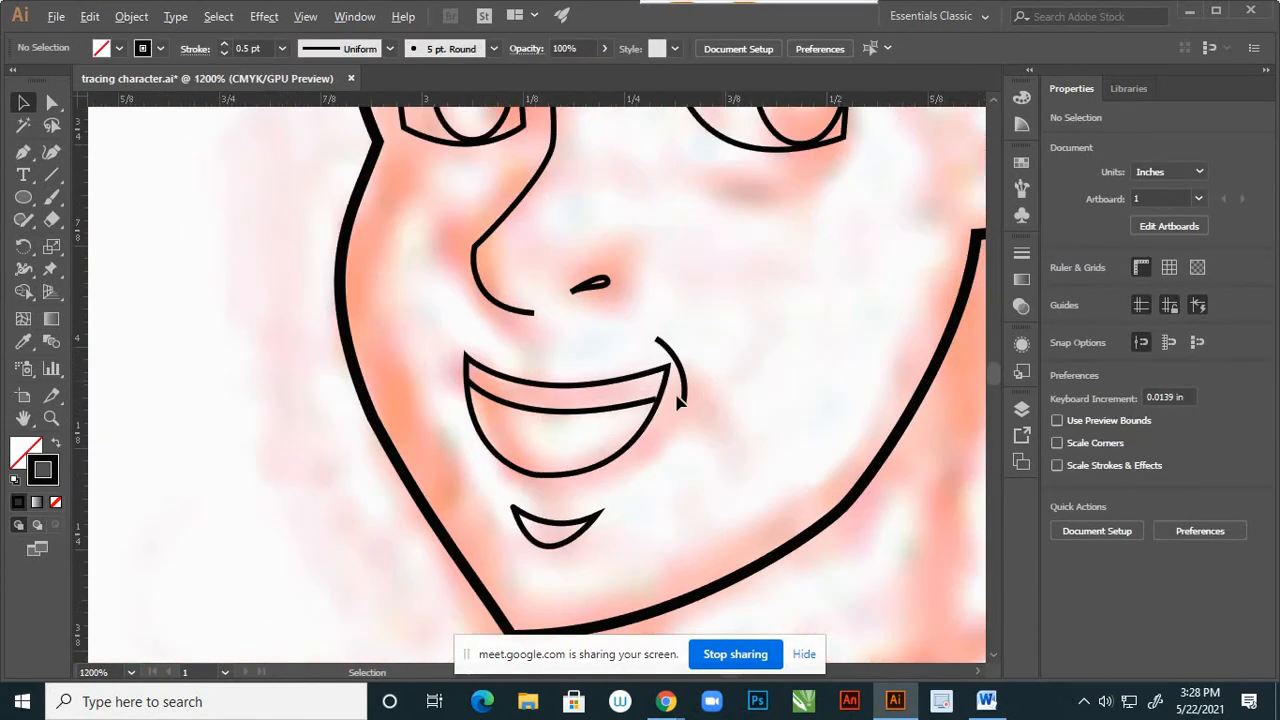
left_click(666, 400)
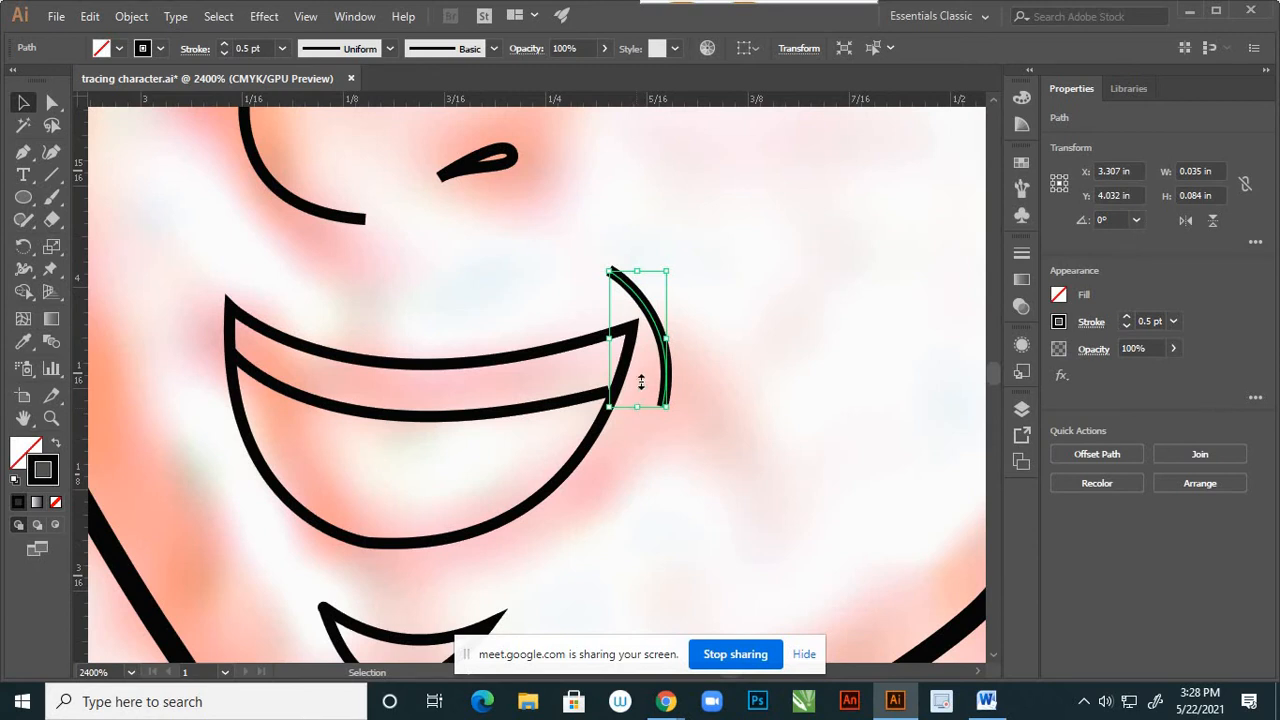
left_click_drag(641, 382, 640, 372)
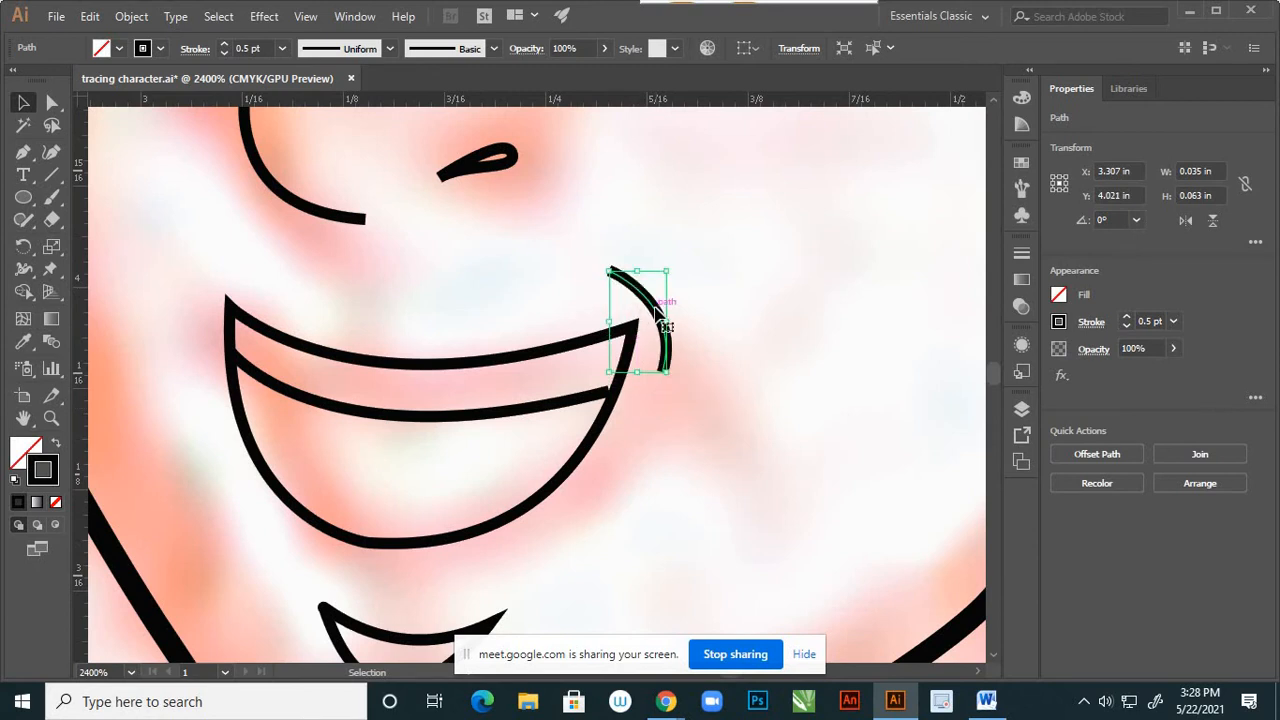
Move the smile crease at the mouth's right corner slightly down, to about Y 4.028 in.
left_click_drag(652, 322, 653, 333)
left_click(763, 374)
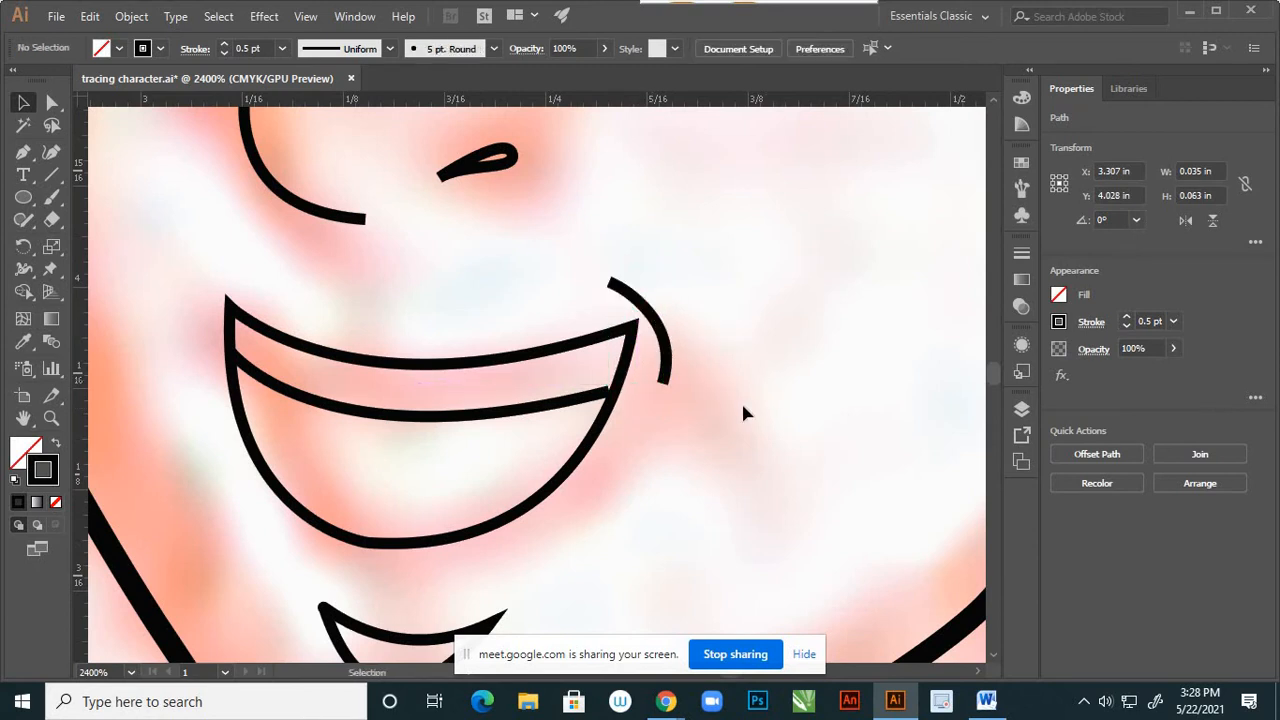
scroll(695, 460, "down", 5)
scroll(705, 434, "up", 2)
scroll(656, 430, "down", 2)
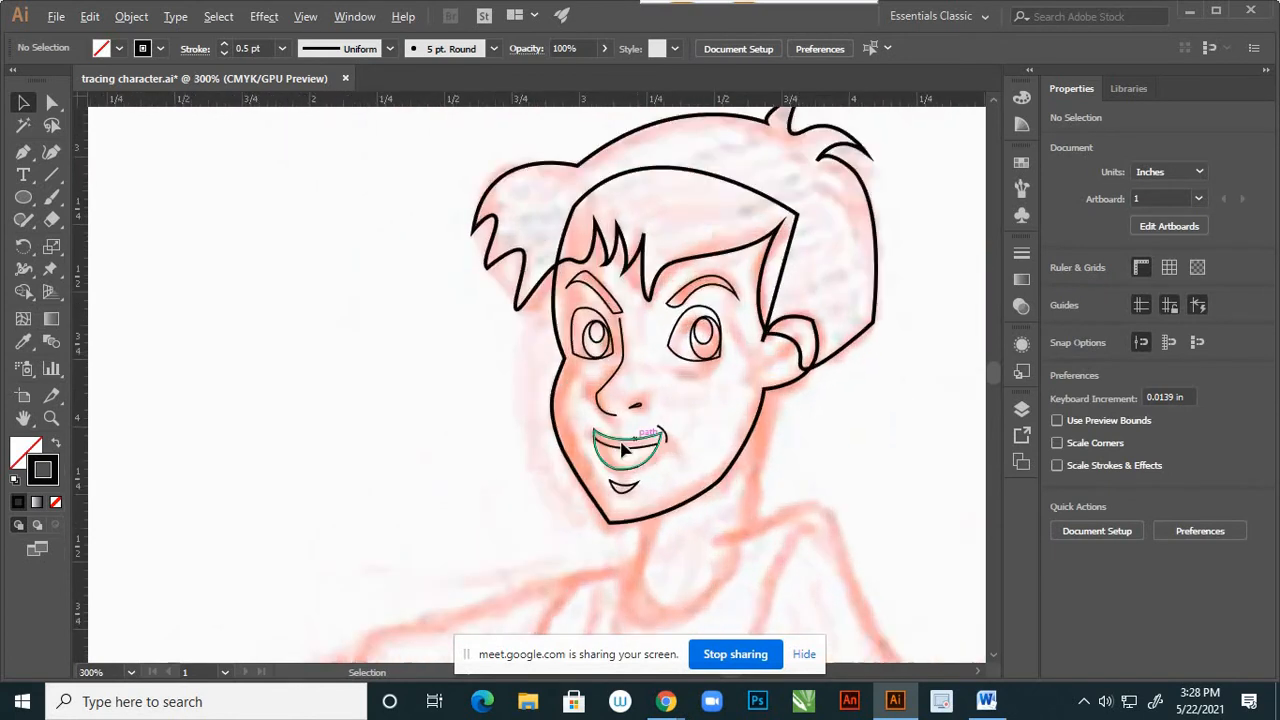
Draw a matching curved crease with the Pen tool beside the mouth's left corner, about 0.017 in wide and 0.057 in high.
scroll(624, 442, "up", 2)
key("p")
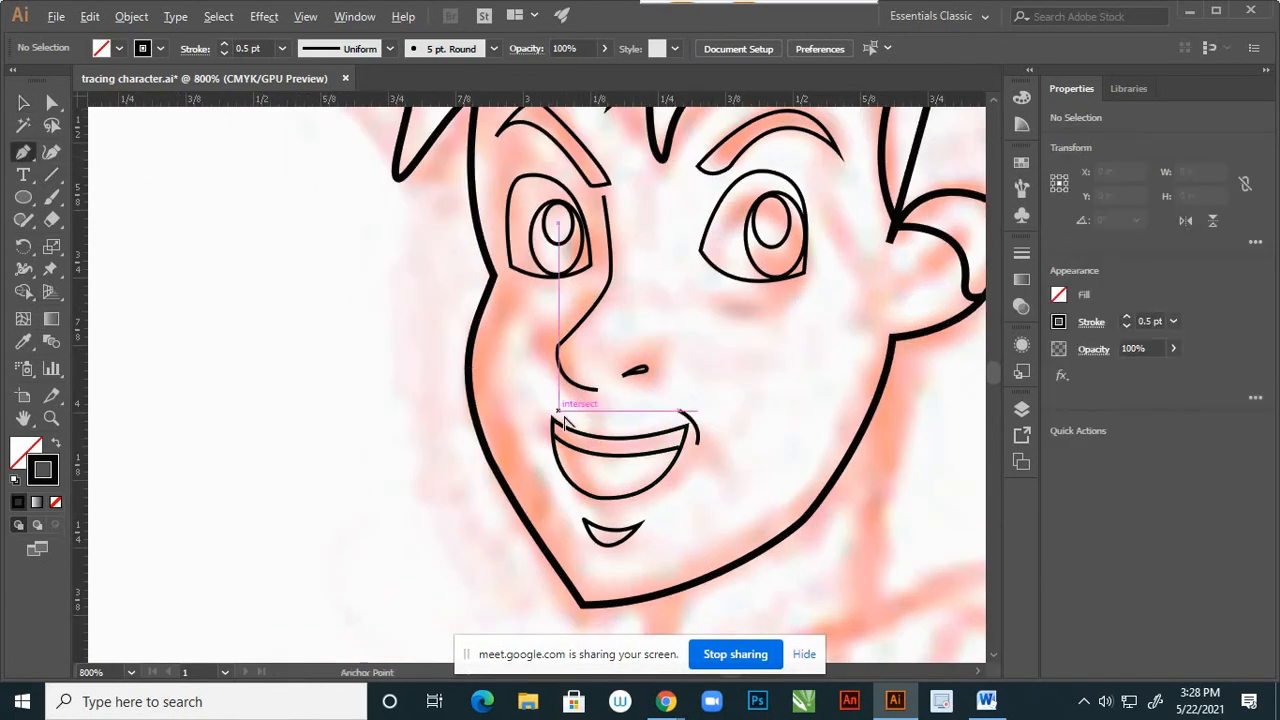
scroll(560, 408, "up", 2)
left_click(537, 388)
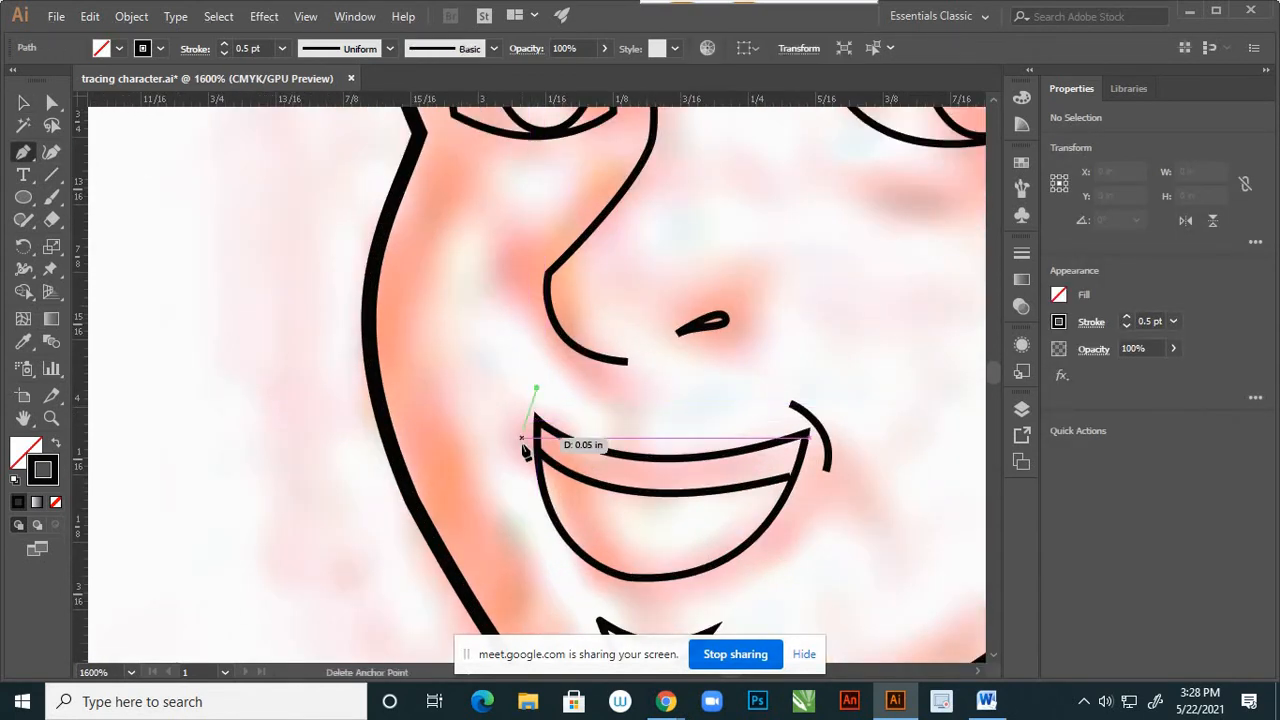
left_click_drag(521, 448, 534, 477)
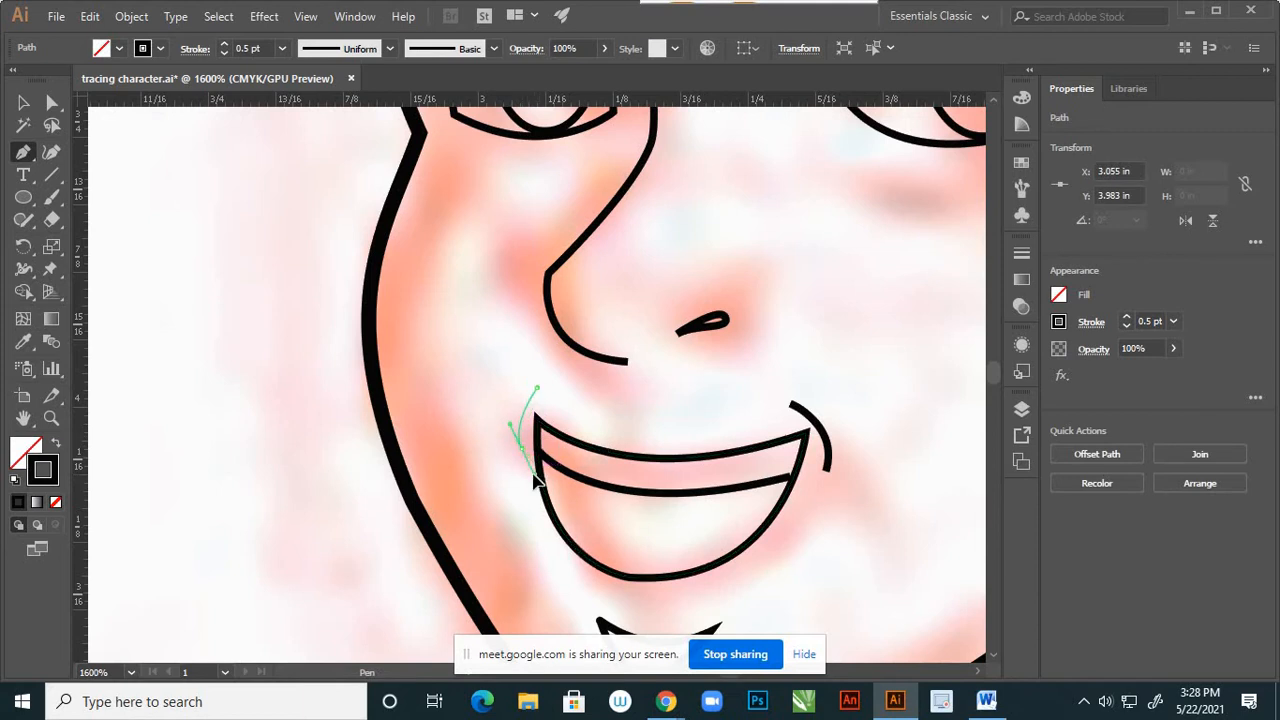
key("v")
left_click(499, 486)
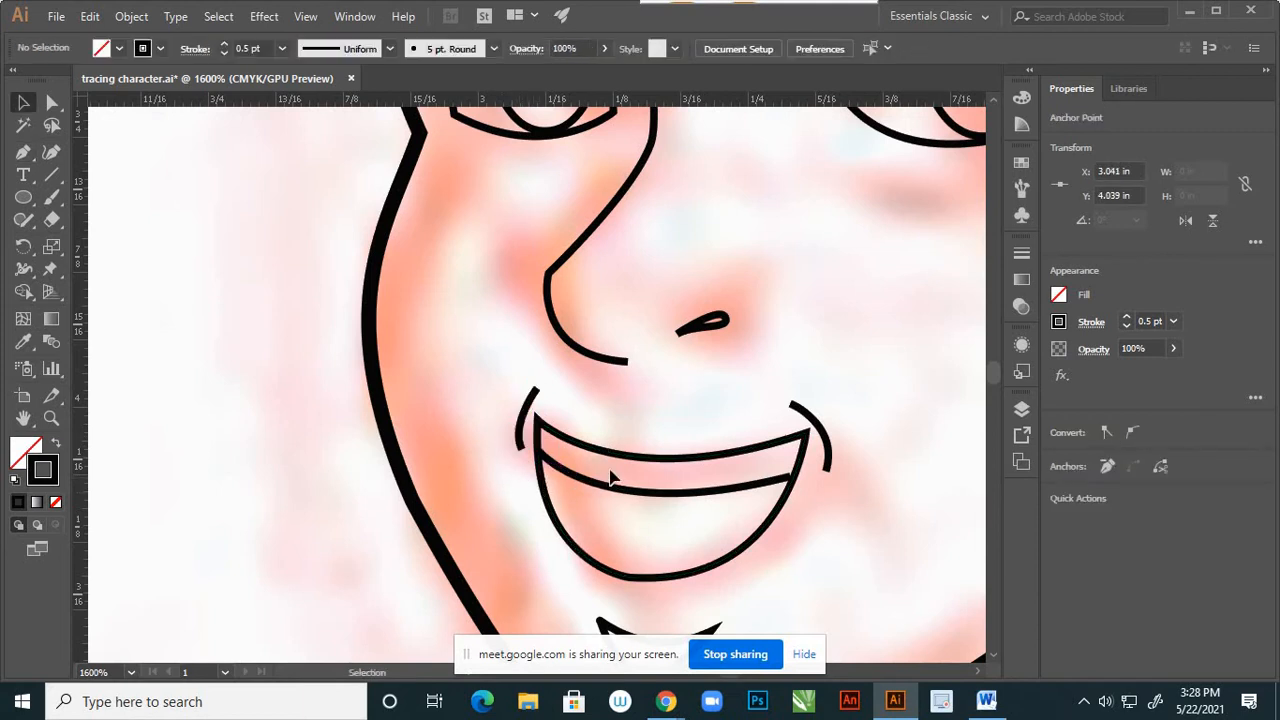
Turn the right smile crease into a crescent by adding an outer Pen curve from its lower end back to its upper end.
scroll(648, 405, "down", 3)
scroll(586, 440, "up", 8)
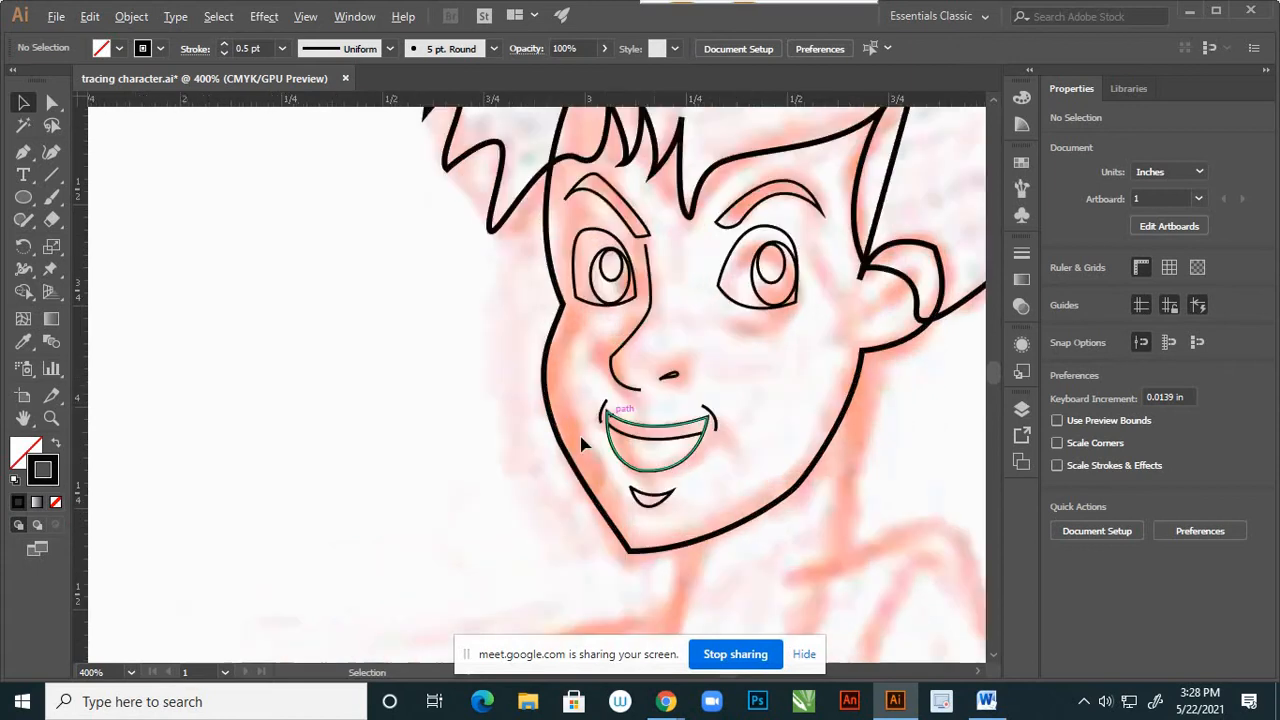
left_click(540, 375)
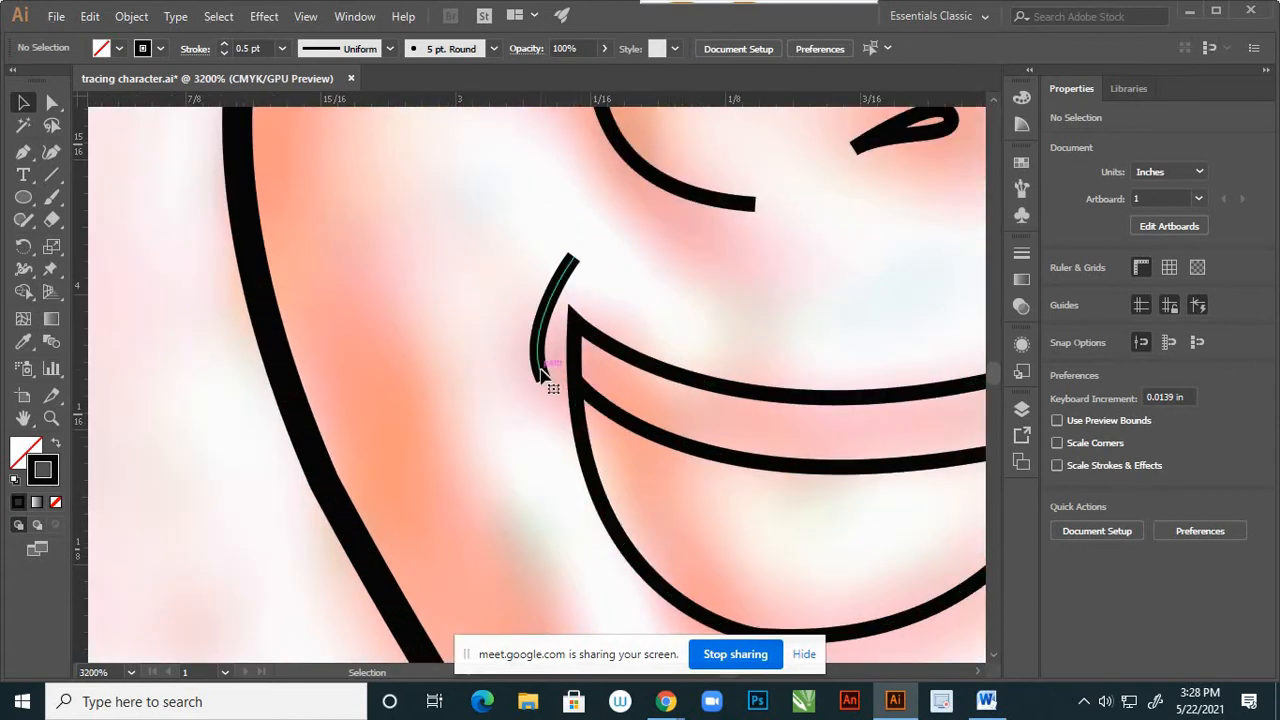
scroll(541, 403, "down", 4)
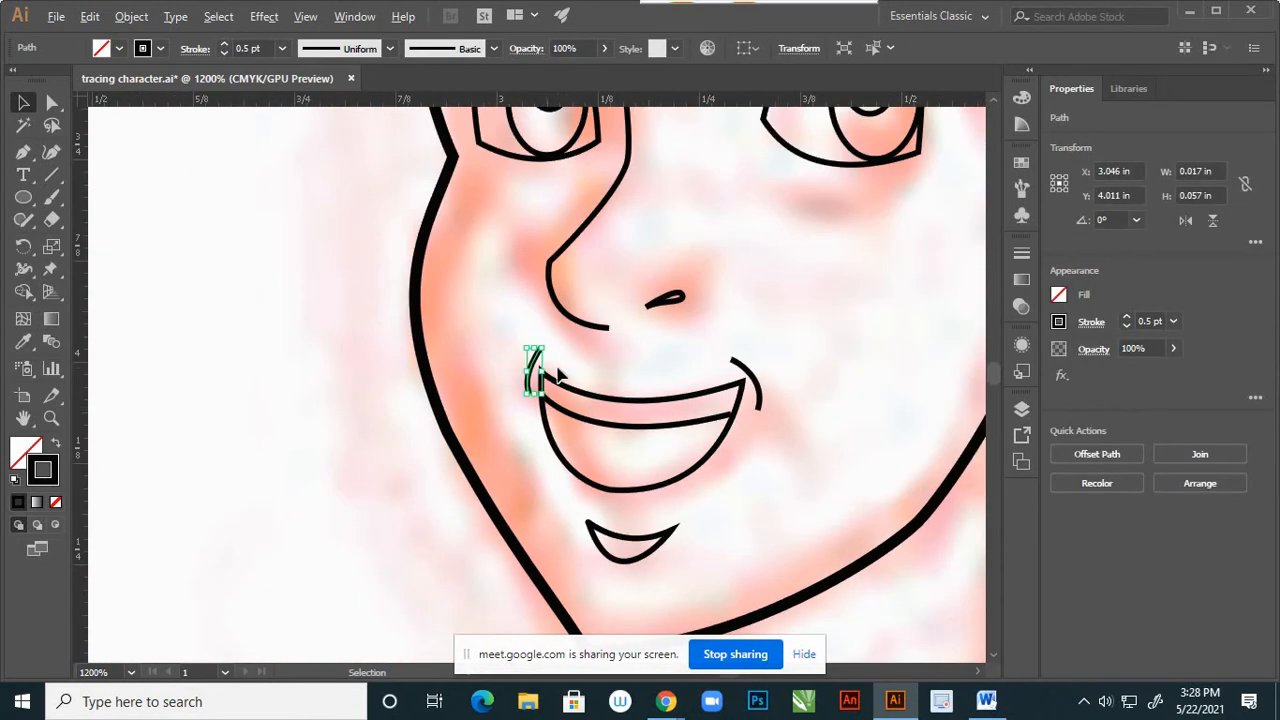
scroll(680, 410, "up", 1)
scroll(729, 389, "down", 3)
scroll(623, 403, "up", 4)
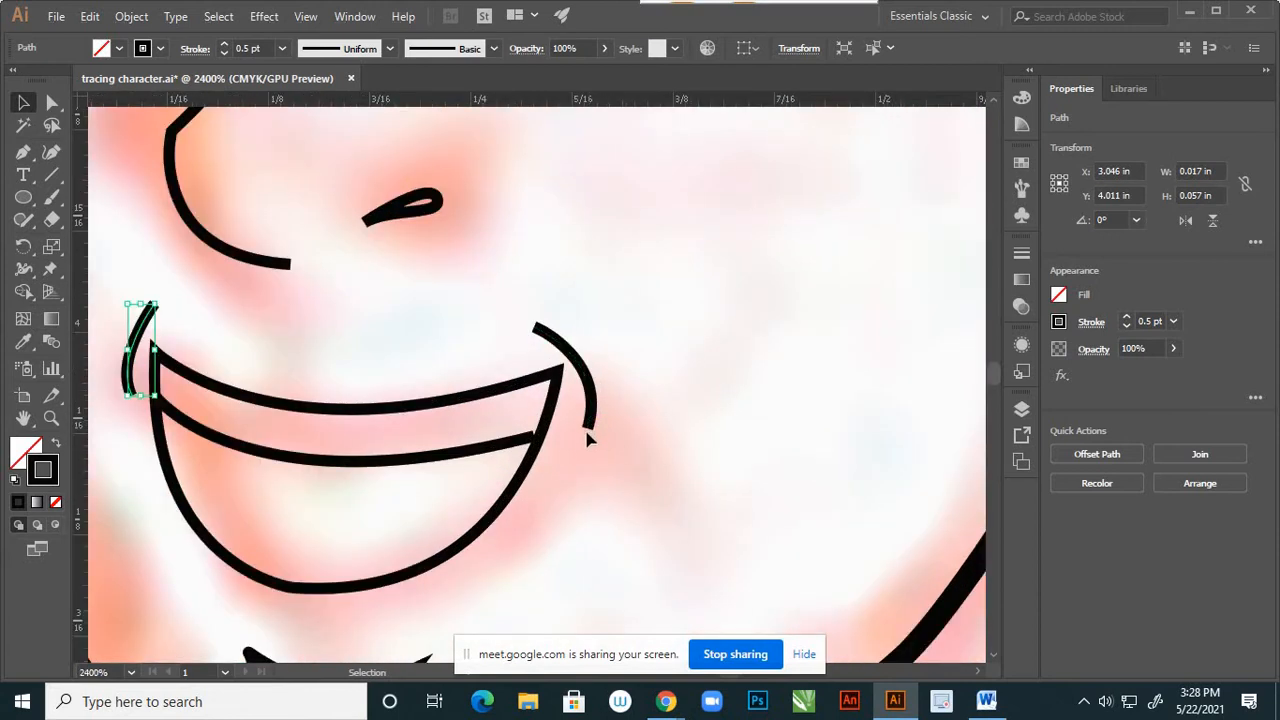
key("p")
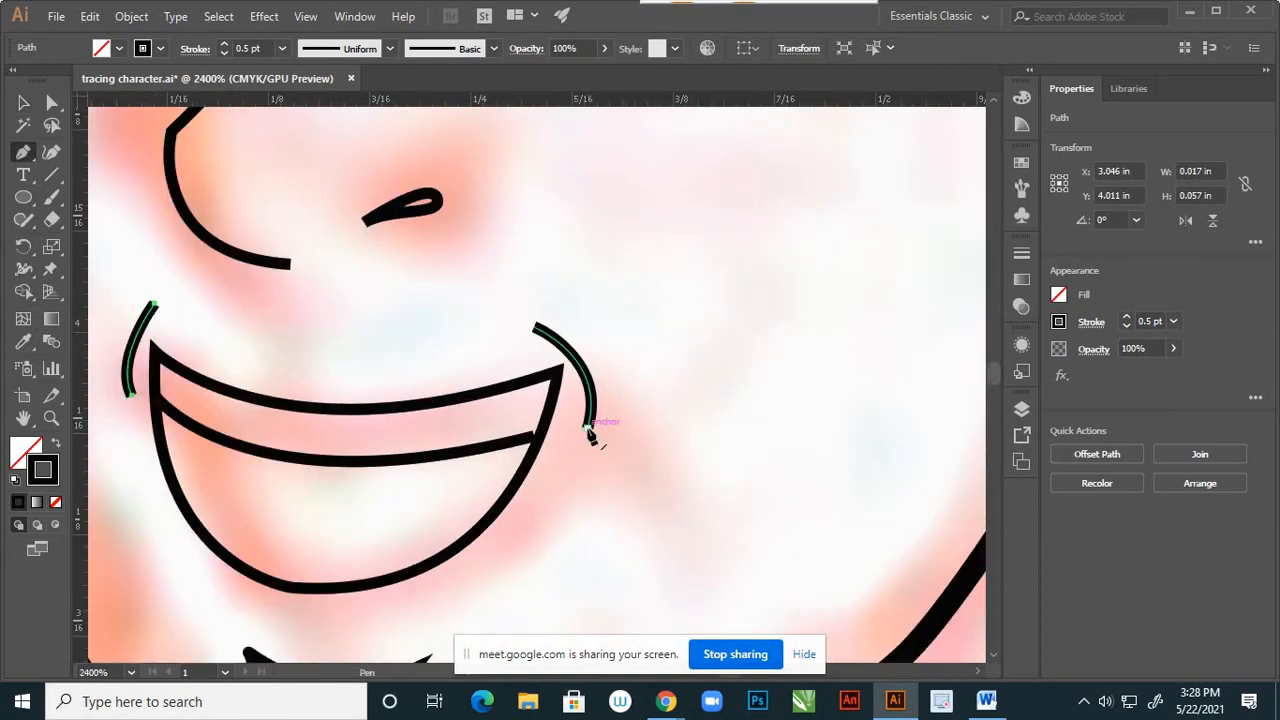
left_click(590, 432)
mouse_move(536, 328)
left_mouse_down()
mouse_move(540, 338)
mouse_move(603, 309)
mouse_move(451, 377)
mouse_move(399, 354)
mouse_move(418, 365)
left_mouse_up()
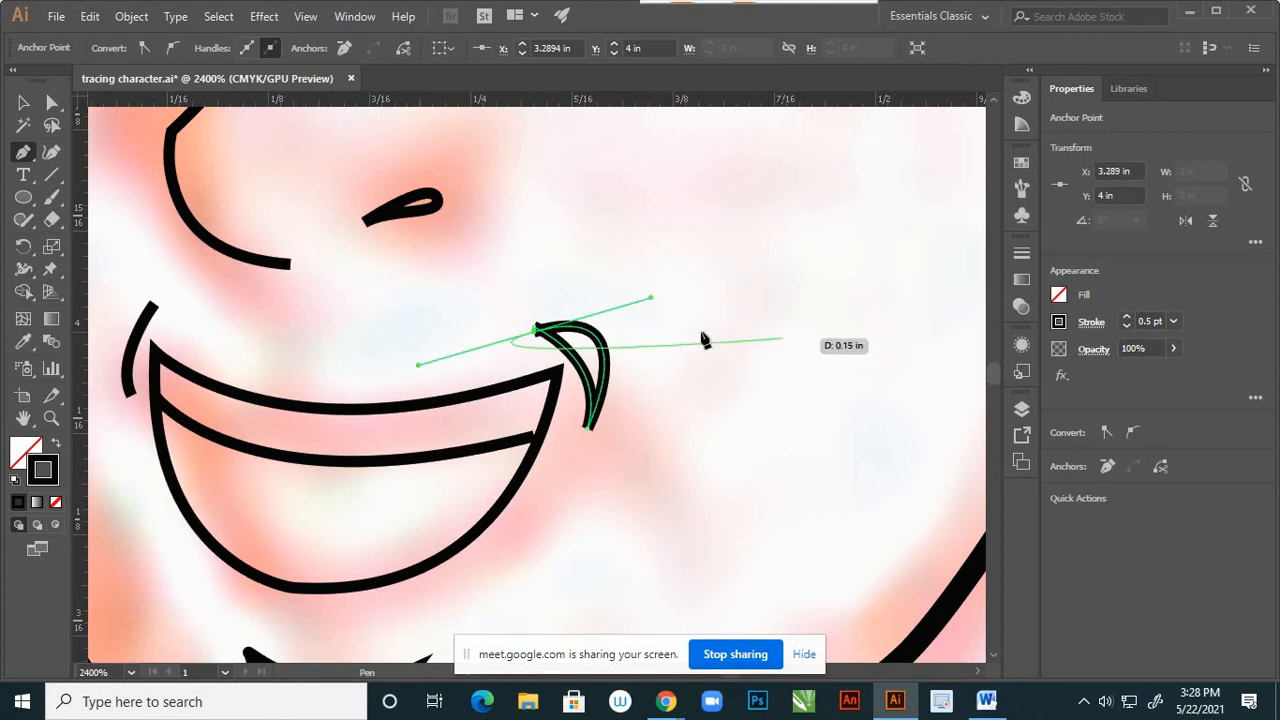
Move the outer curve's top anchor onto the right crease's upper end and tilt its handle nearly horizontal to smooth the crescent.
key("a")
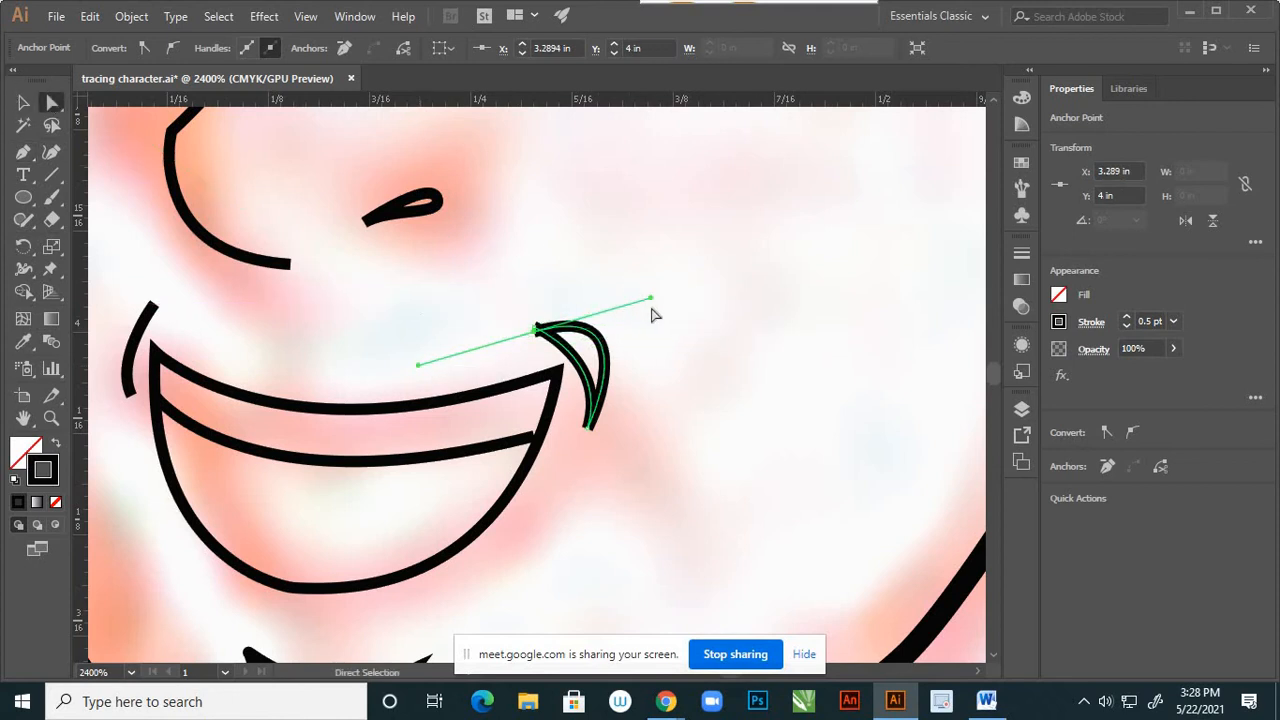
left_click_drag(650, 299, 639, 318)
scroll(537, 350, "up", 3)
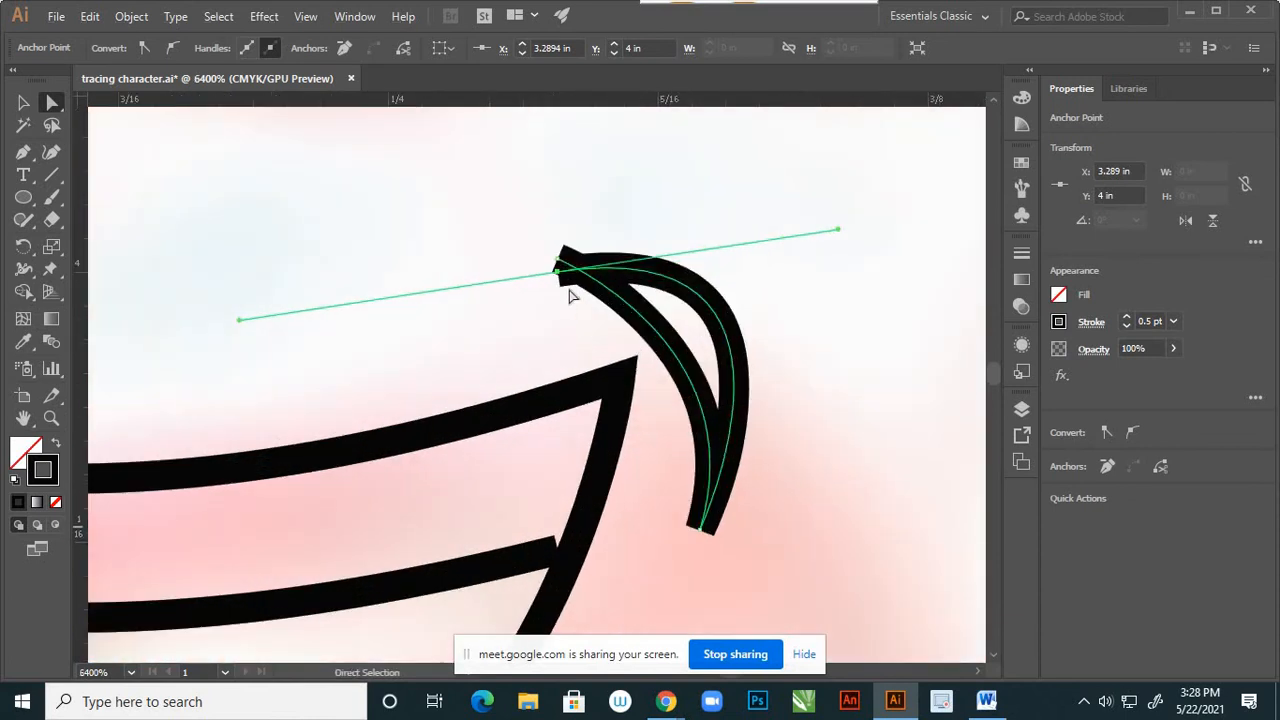
left_click_drag(560, 278, 563, 257)
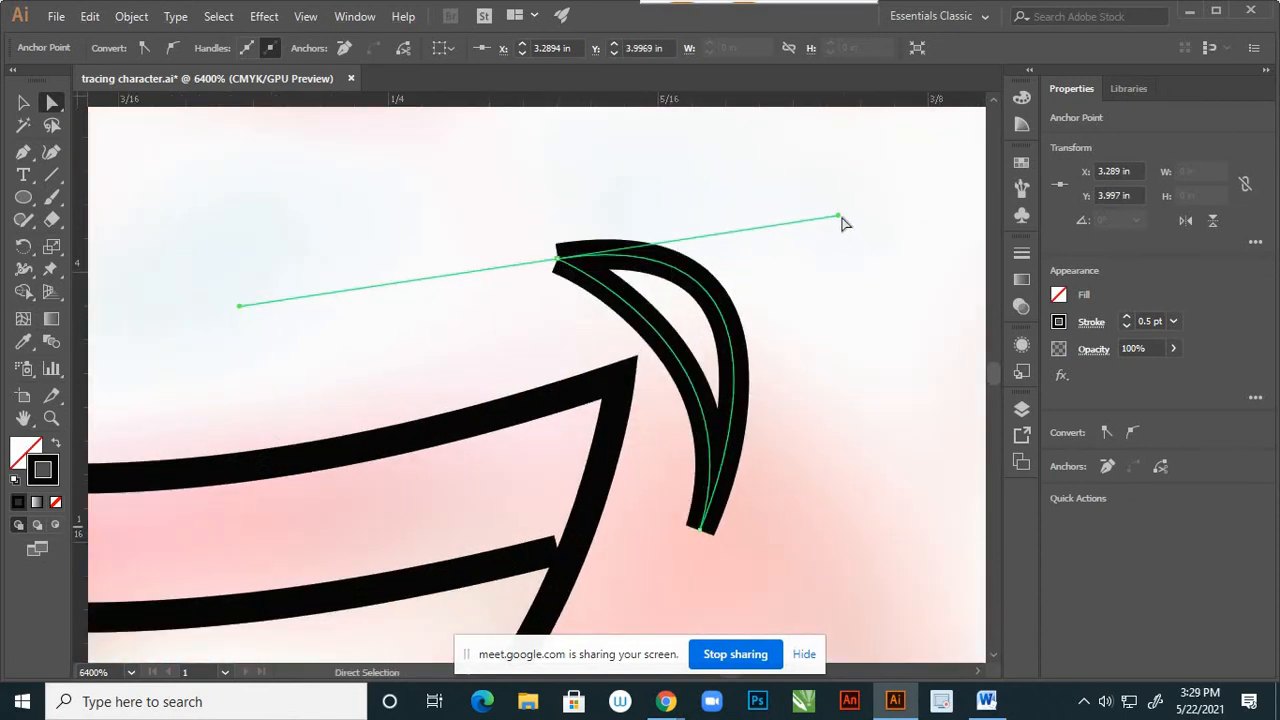
left_click_drag(840, 218, 849, 245)
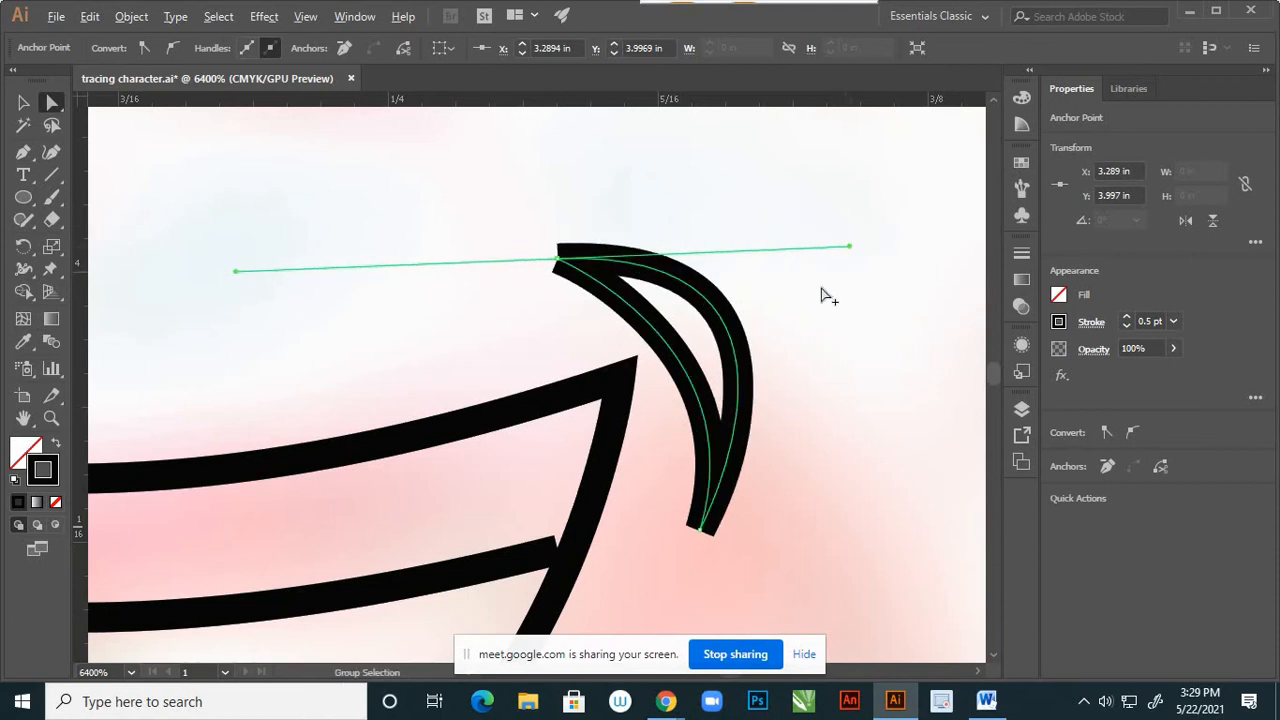
scroll(829, 297, "down", 3)
left_click(843, 349)
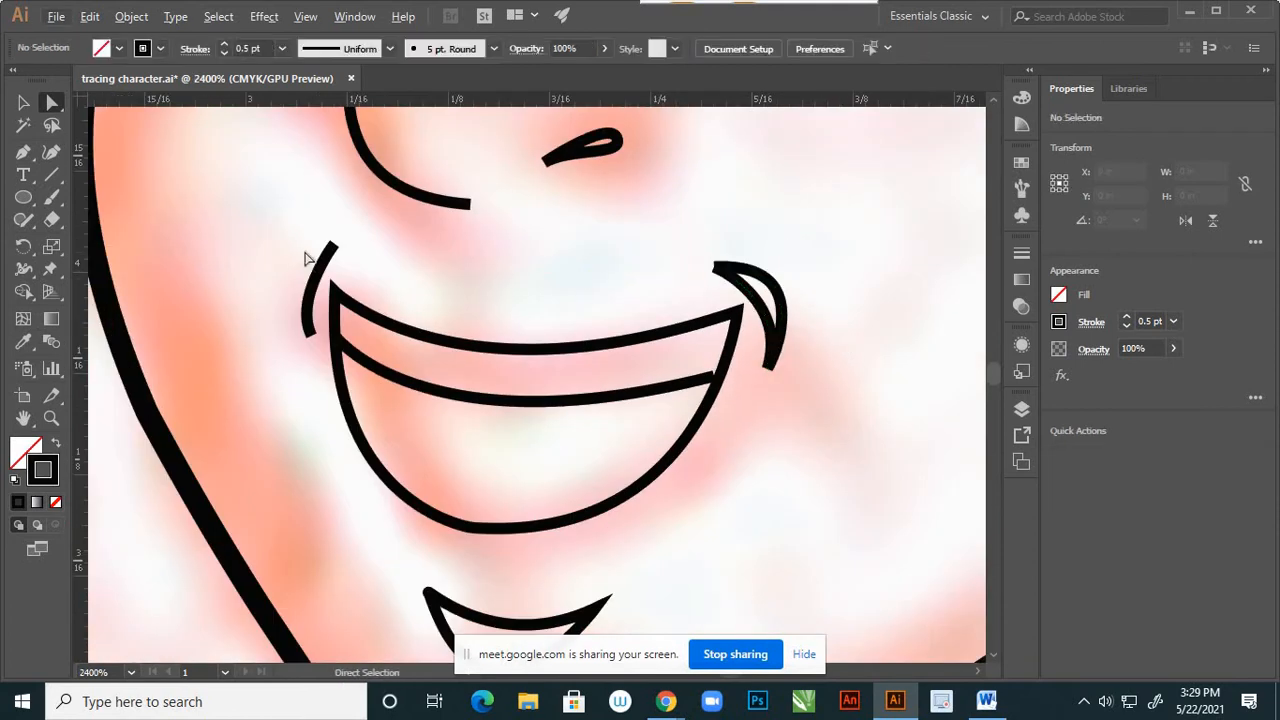
Close the left crease with a second Pen curve between its upper and lower ends, about 0.015 in wide and 0.058 in high overall.
key("p")
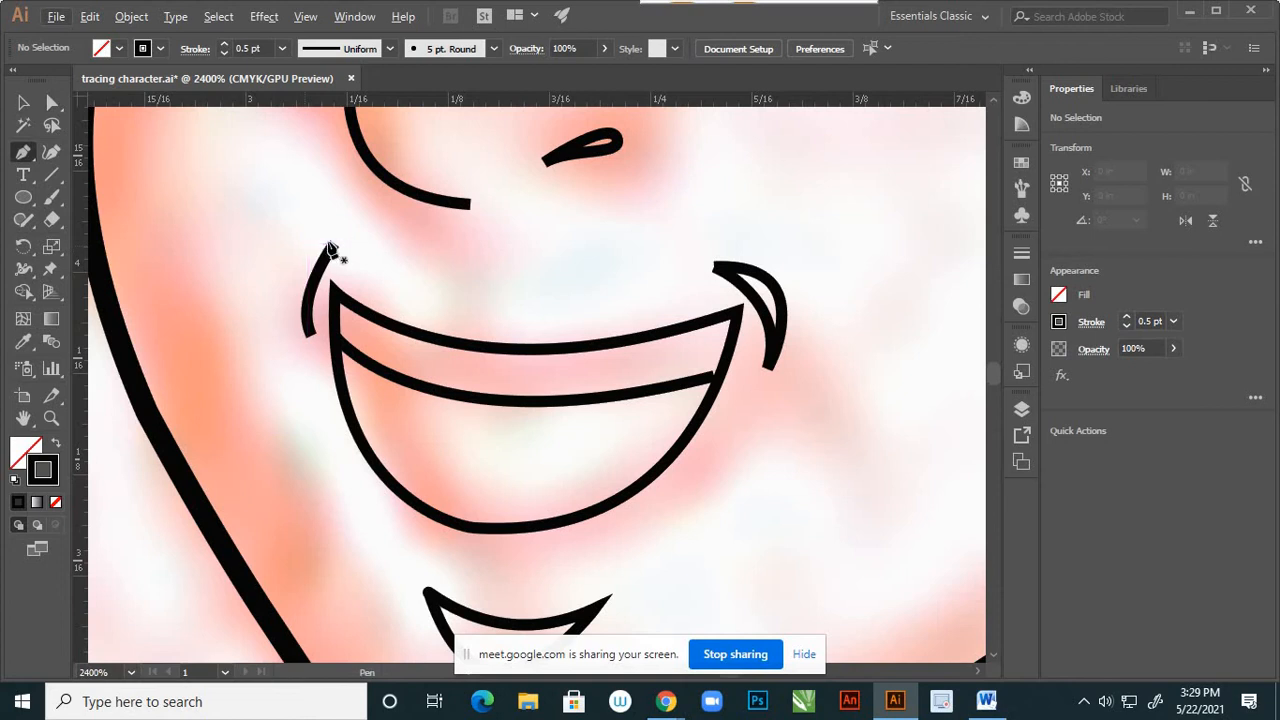
scroll(335, 250, "up", 2)
left_click(324, 216)
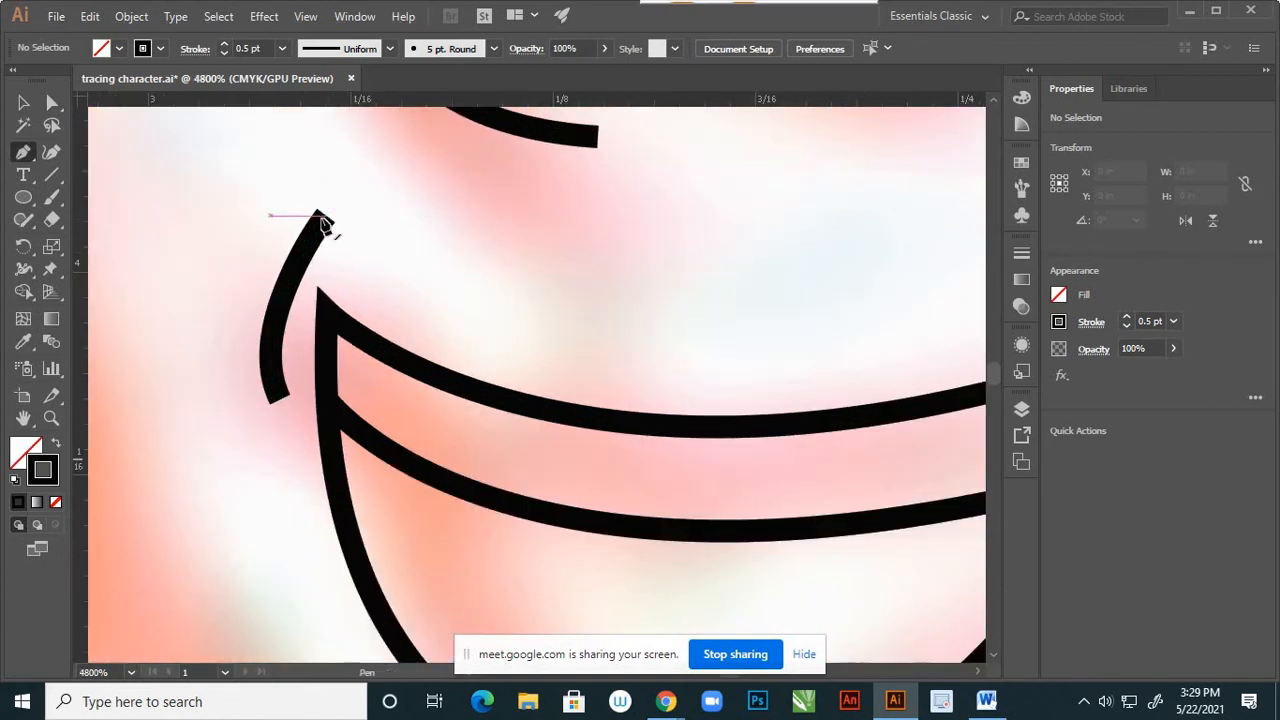
mouse_move(272, 393)
left_mouse_down()
mouse_move(340, 470)
mouse_move(205, 432)
left_mouse_up()
mouse_move(228, 378)
left_mouse_down()
mouse_move(214, 334)
mouse_move(326, 332)
mouse_move(255, 307)
mouse_move(276, 372)
left_mouse_up()
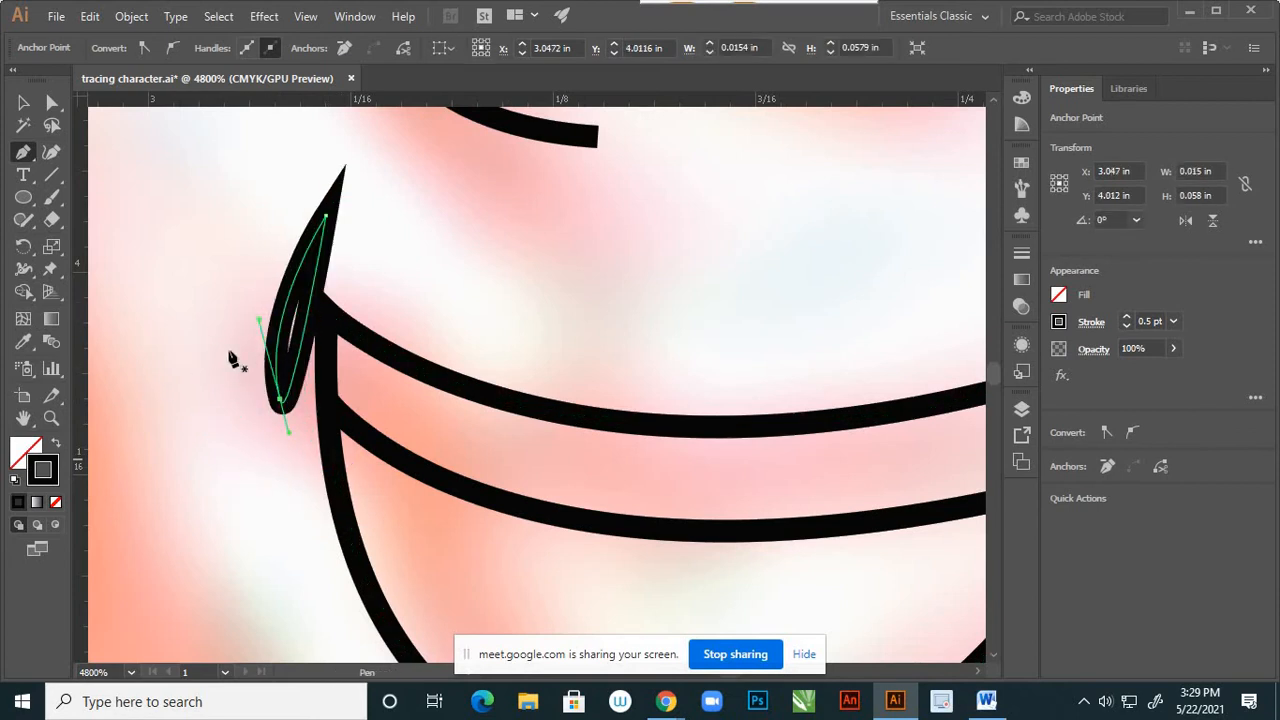
Bulge the left crease's outer curve outward, and rein it in by pulling both anchors' handles inward with the Anchor Point tool.
left_click(52, 102)
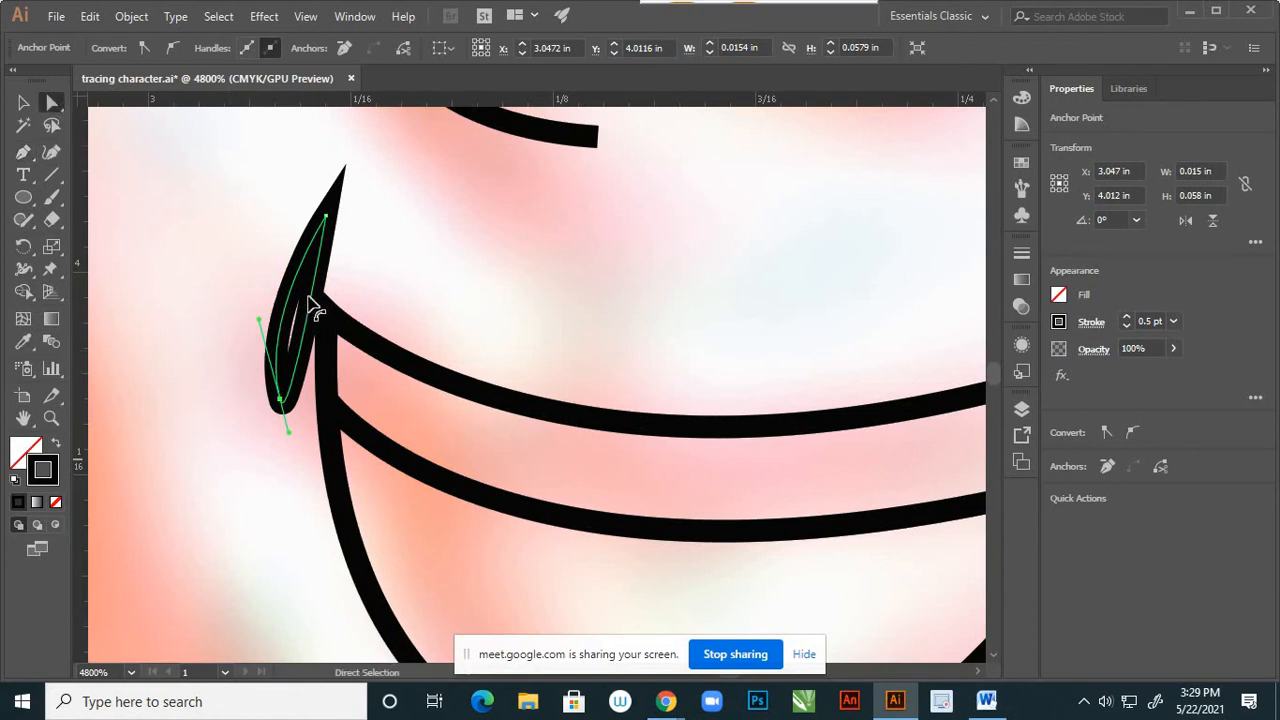
left_click_drag(284, 279, 271, 265)
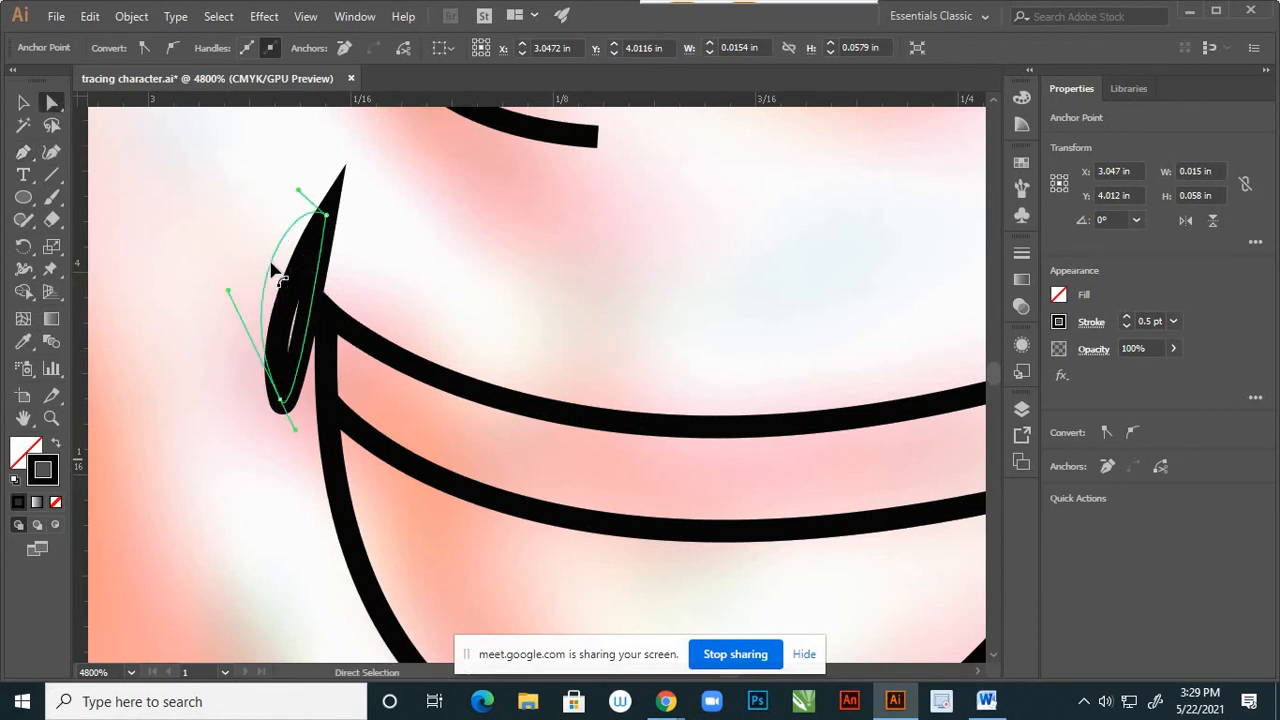
left_click_drag(23, 151, 86, 220)
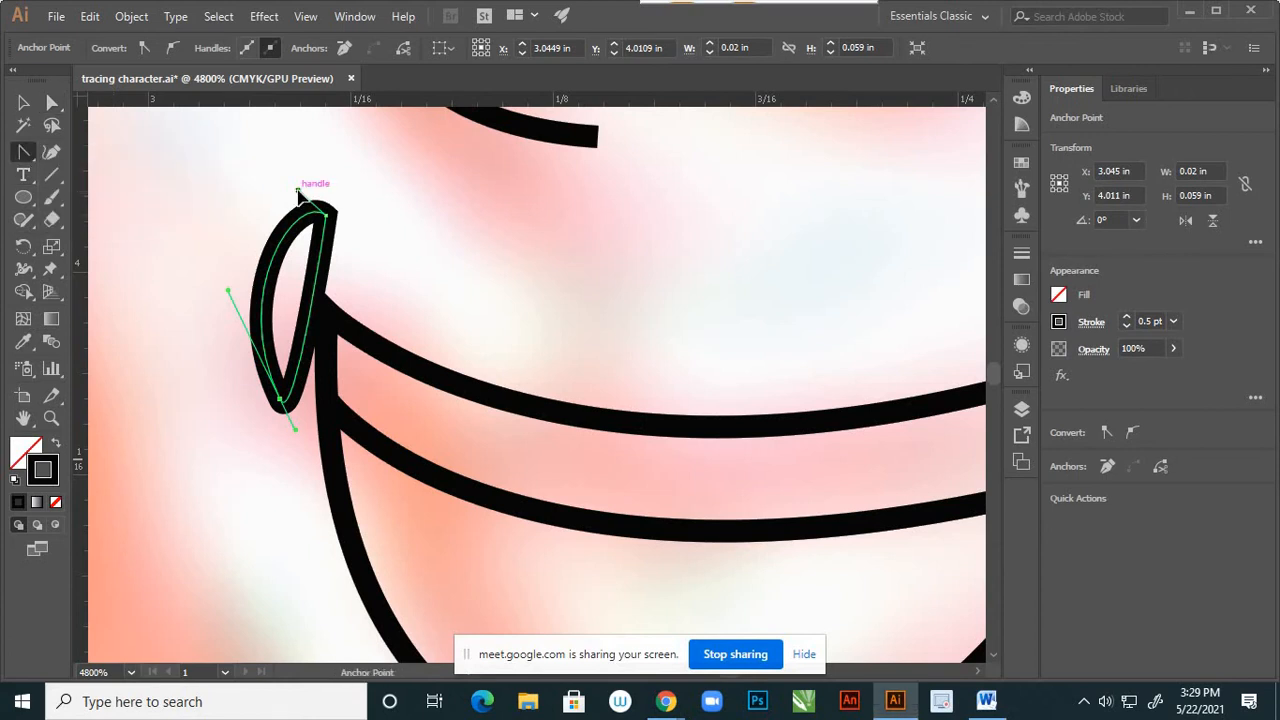
left_click_drag(297, 191, 293, 250)
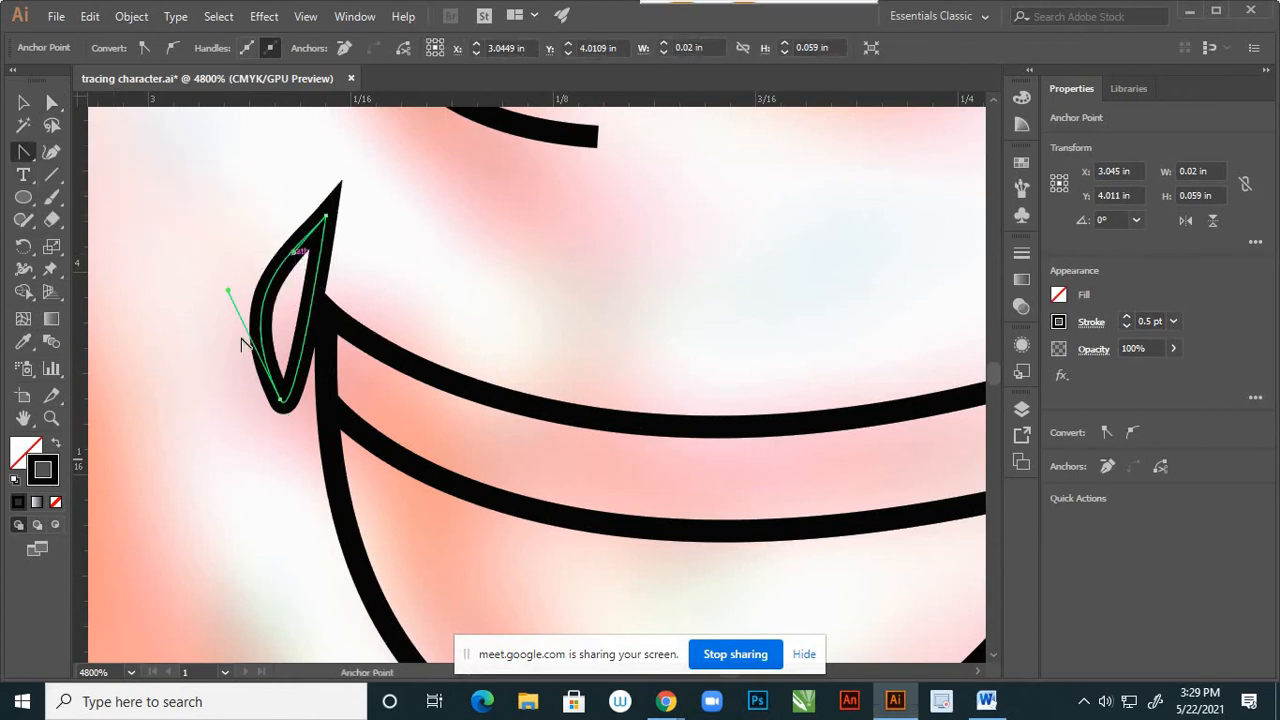
mouse_move(247, 285)
left_mouse_down()
mouse_move(277, 274)
mouse_move(266, 280)
left_mouse_up()
Switch to the Google Meet call, admit the waiting participant, and return to the Illustrator drawing.
mouse_move(664, 697)
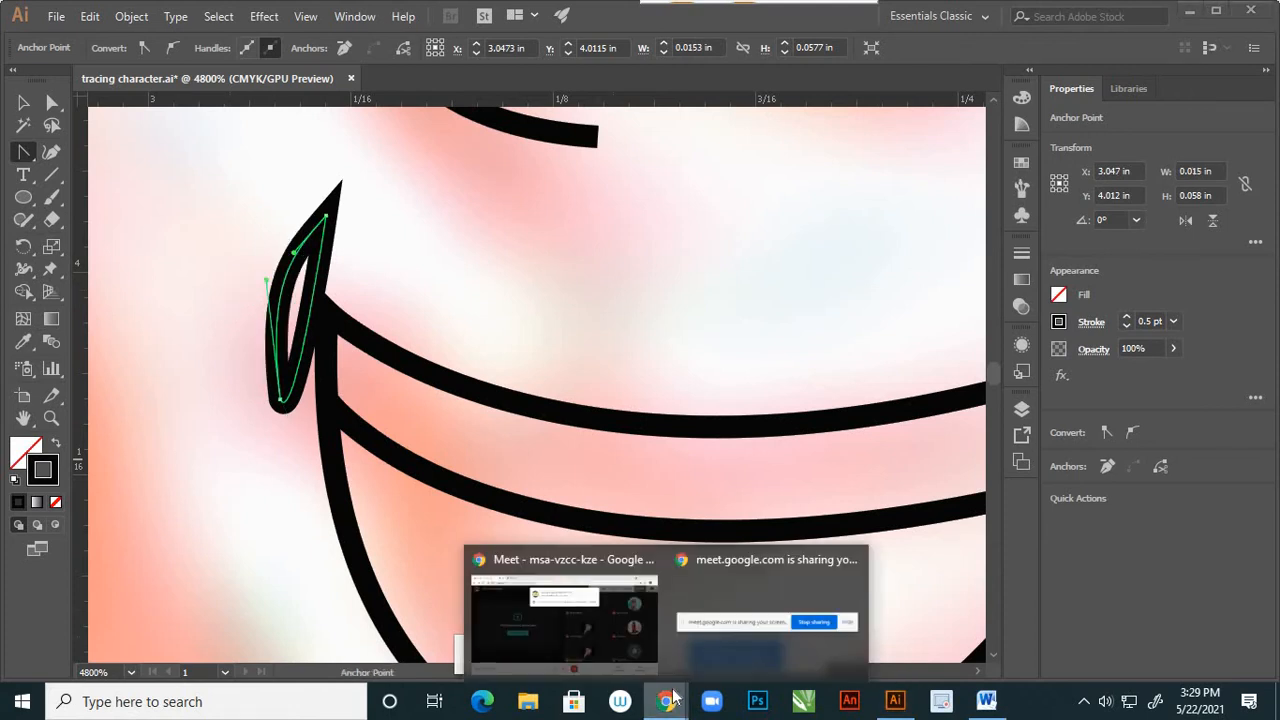
left_click(646, 674)
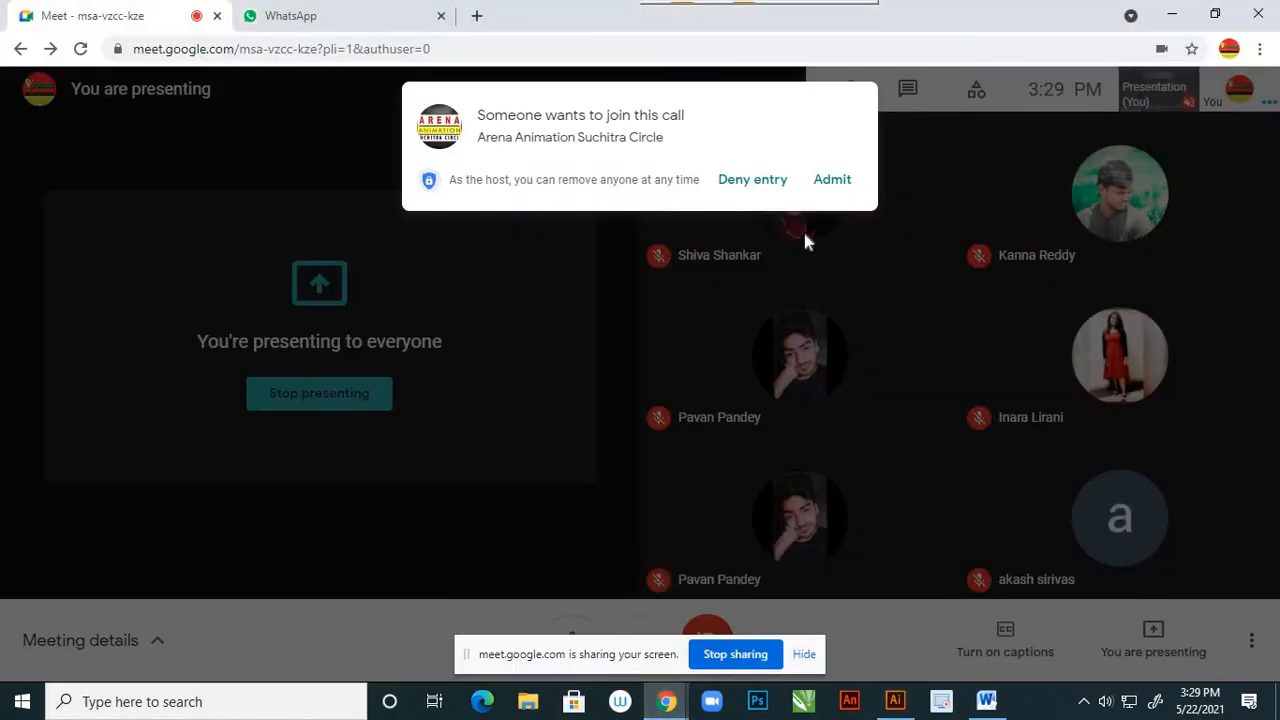
left_click(840, 183)
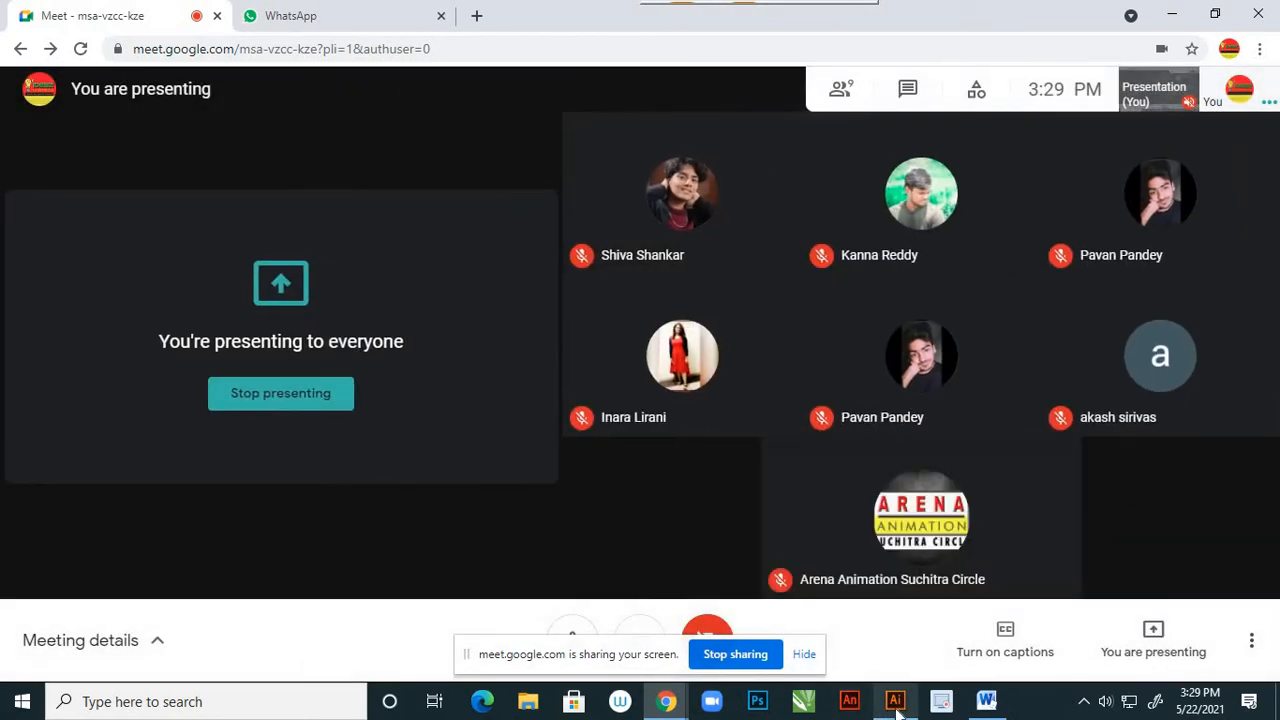
left_click(895, 701)
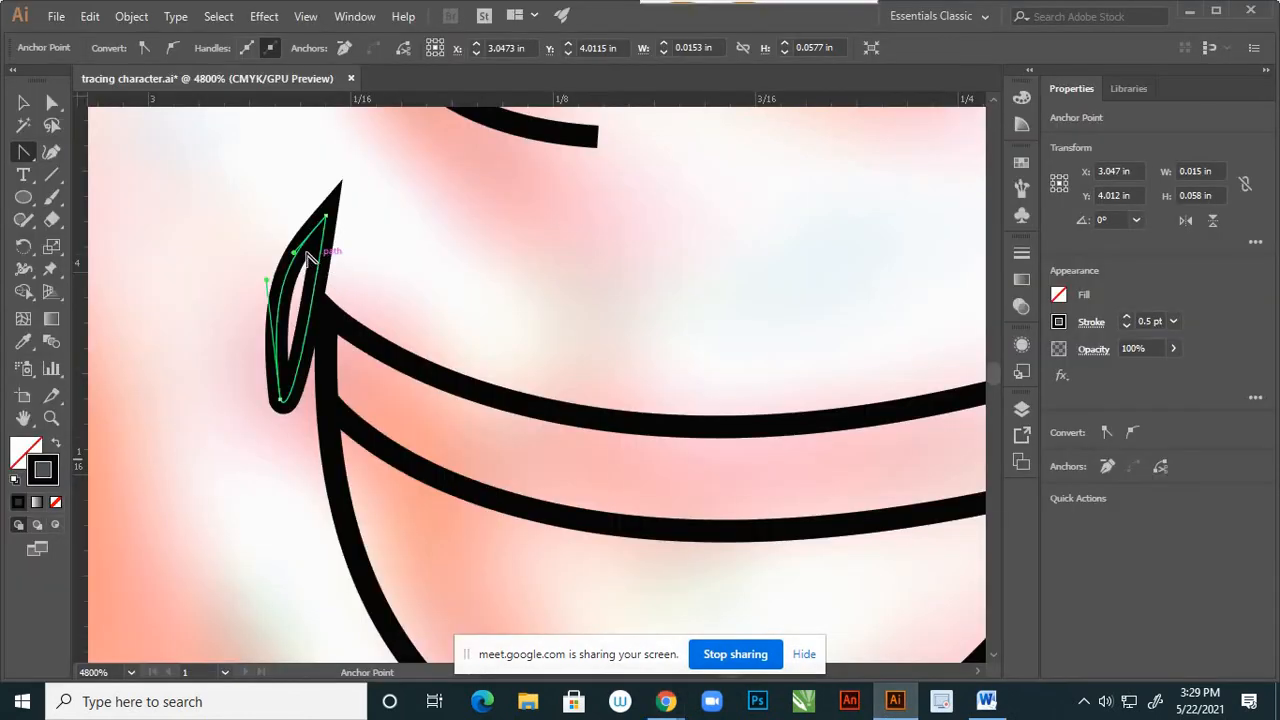
Round the left crescent's outer curve by pulling its lower anchor's upper handle down and outward, making the shape about 0.016 in wide.
scroll(310, 258, "up", 3)
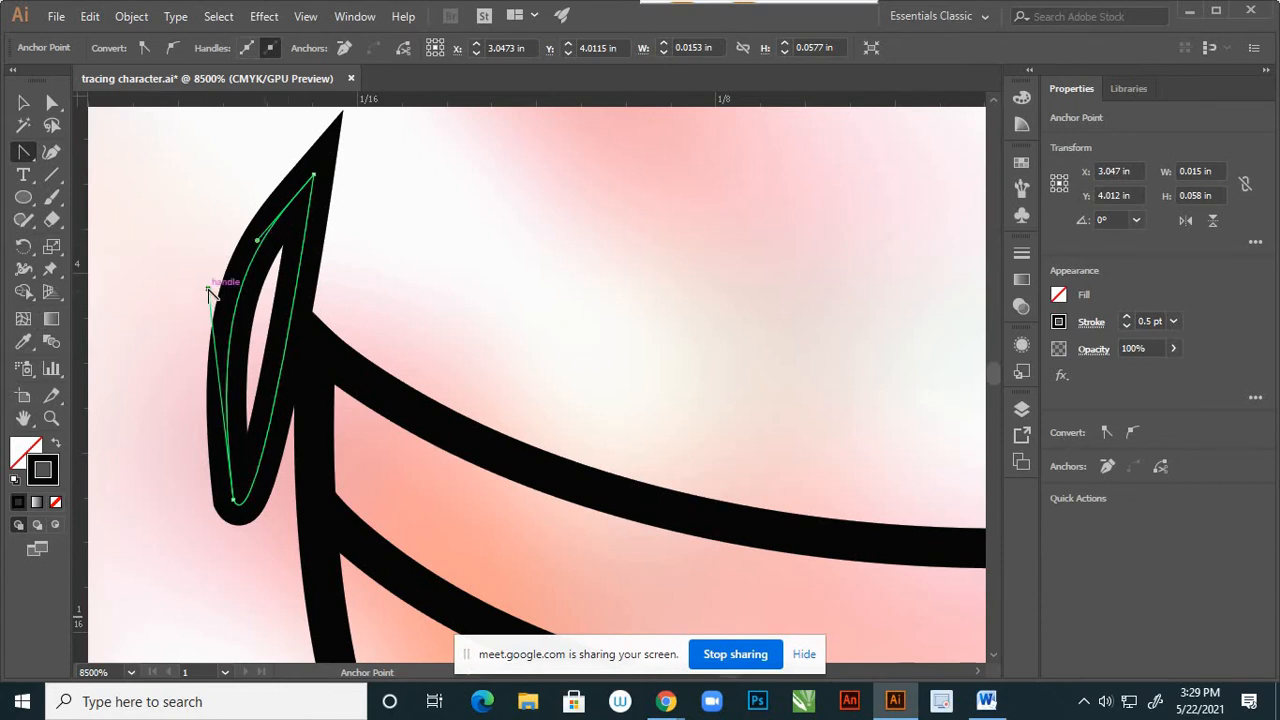
left_click_drag(208, 292, 194, 342)
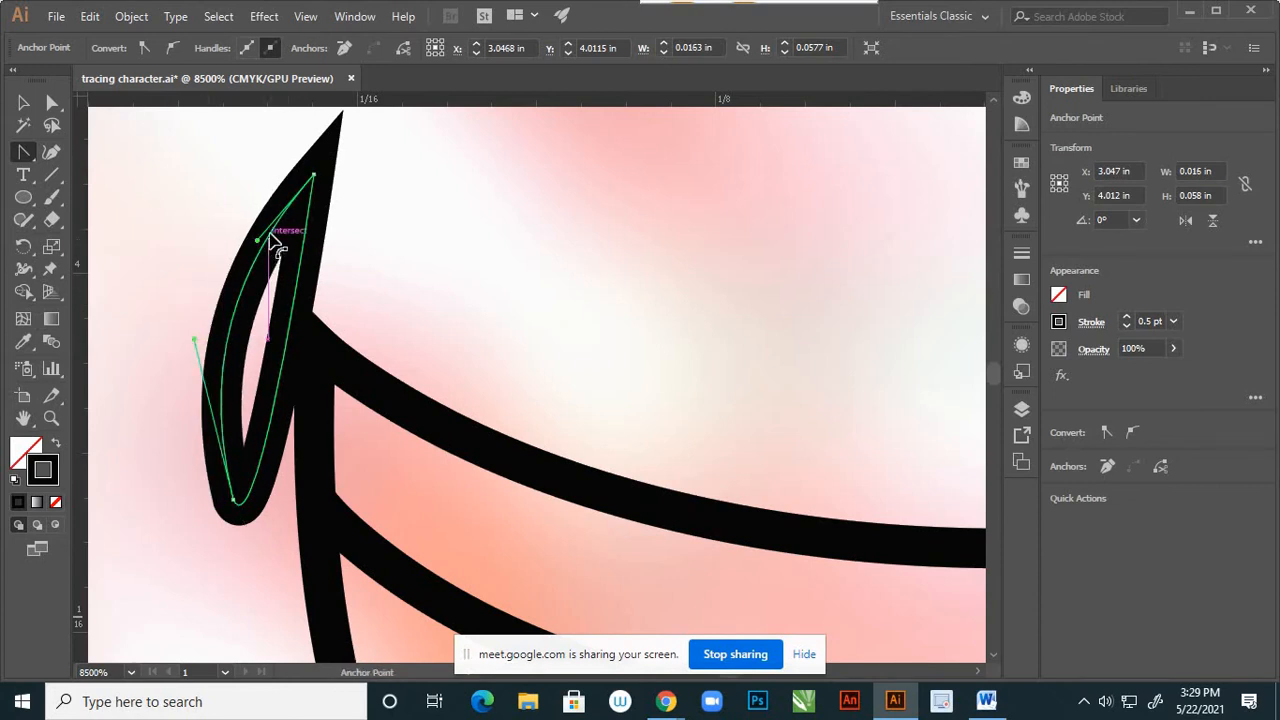
left_click_drag(271, 238, 293, 341)
Bend the left crescent's inner side away from the mouth and lower its top anchor, making the shape about 0.056 in high.
key("a")
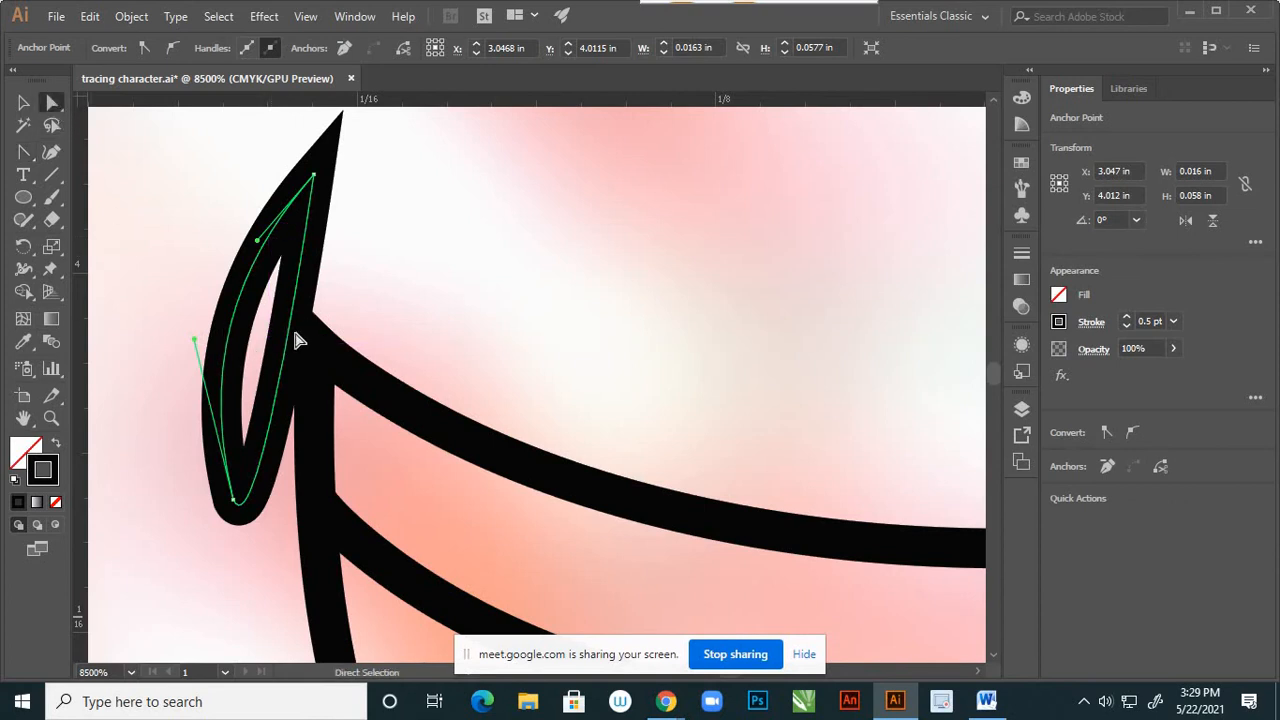
mouse_move(295, 338)
left_mouse_down()
mouse_move(277, 334)
mouse_move(281, 346)
left_mouse_up()
left_click_drag(313, 178, 311, 189)
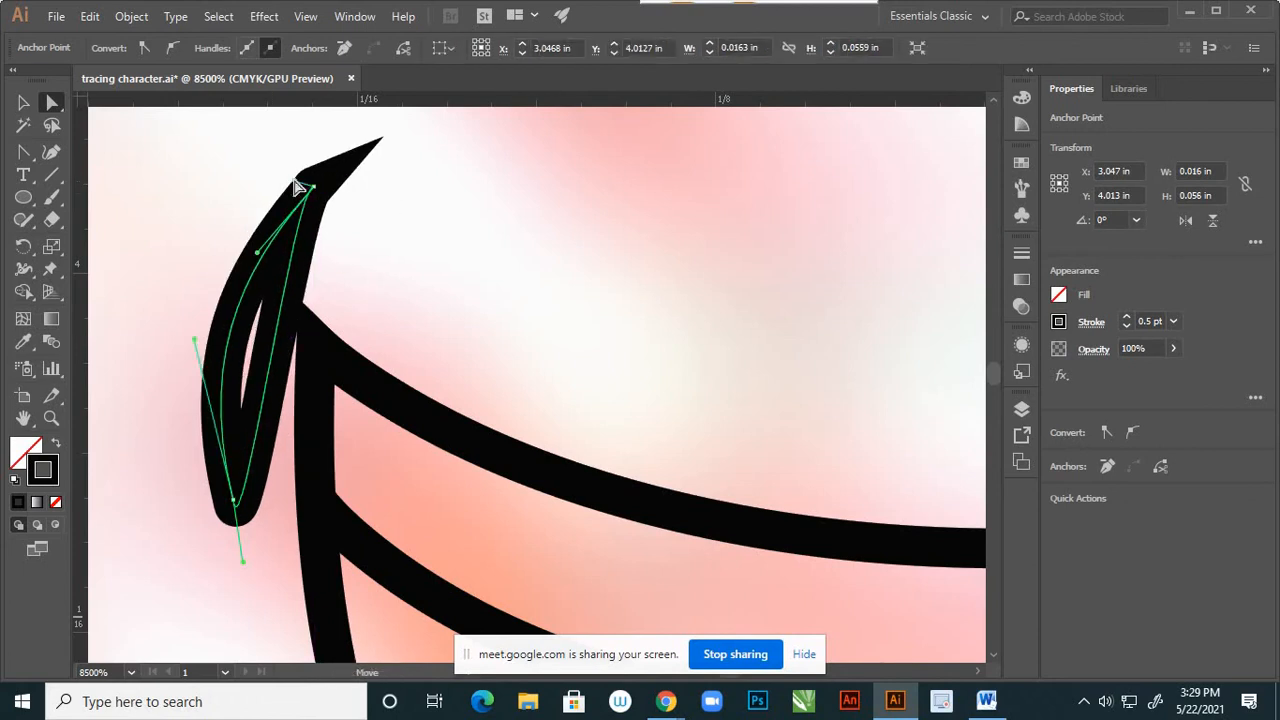
left_click(410, 246)
Check the whole traced face against the sketch and save the document.
scroll(404, 272, "down", 1)
scroll(404, 272, "down", 10)
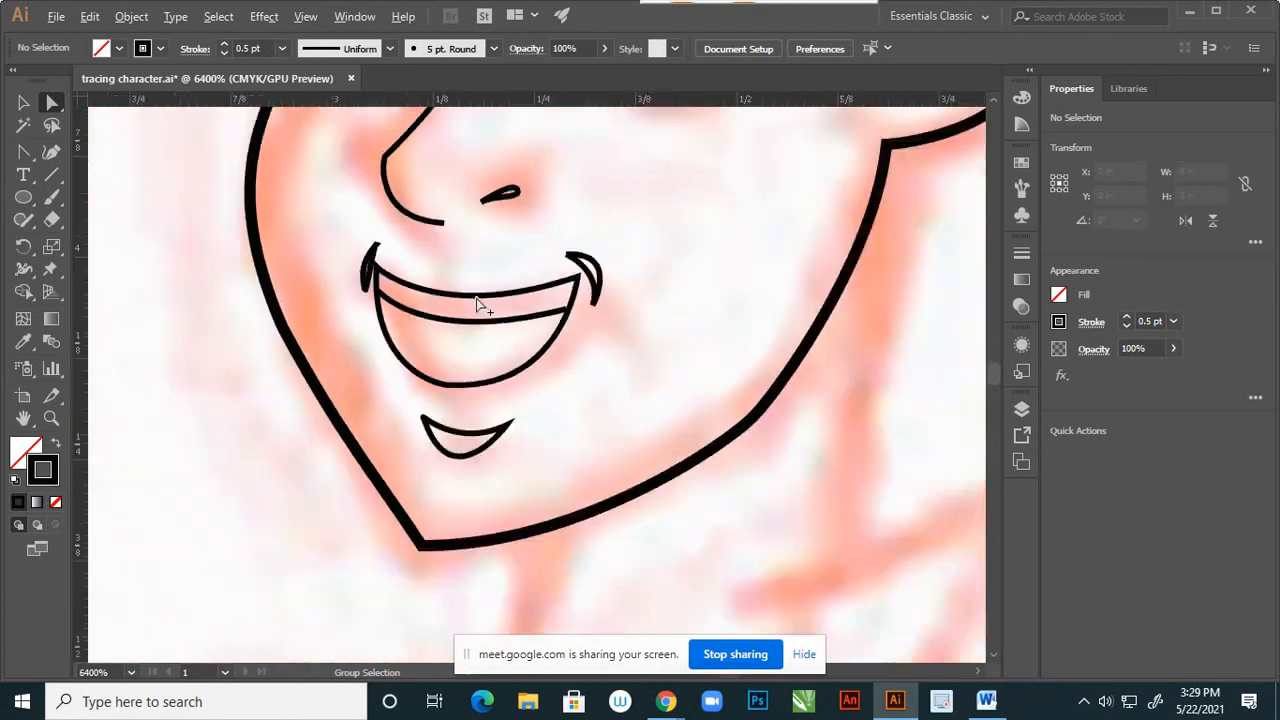
scroll(521, 316, "up", 1)
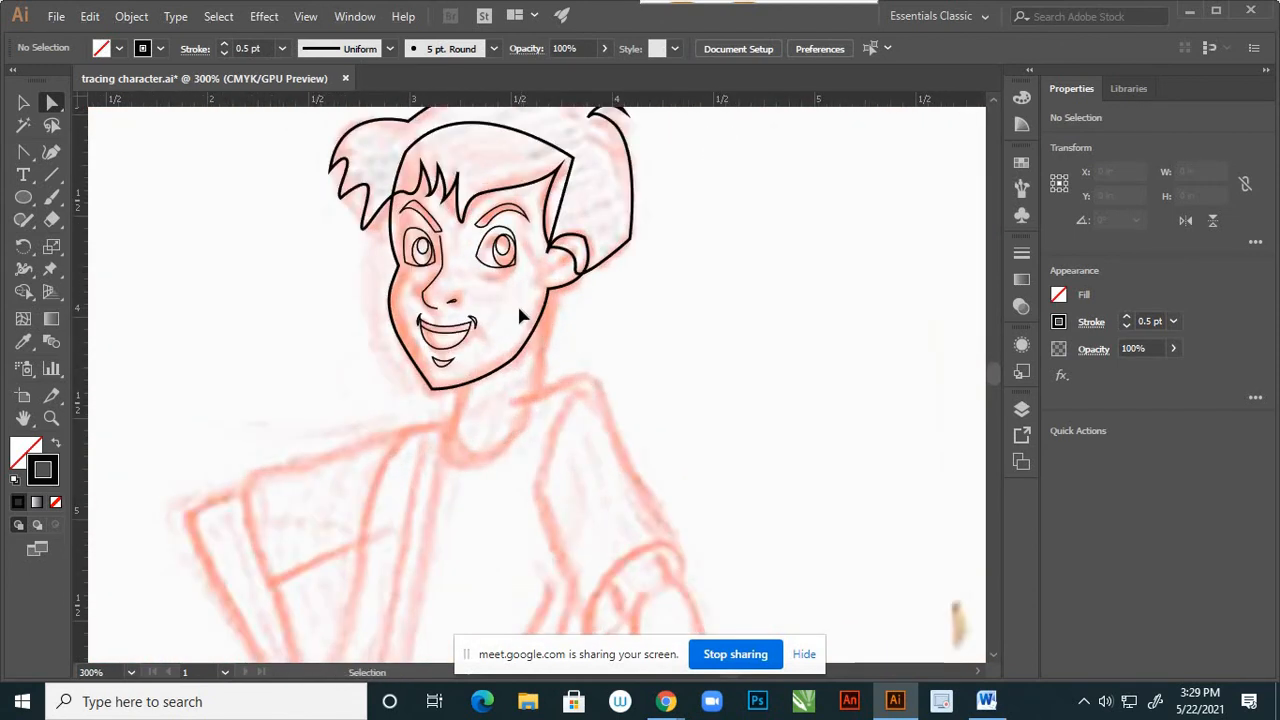
scroll(573, 370, "down", 1)
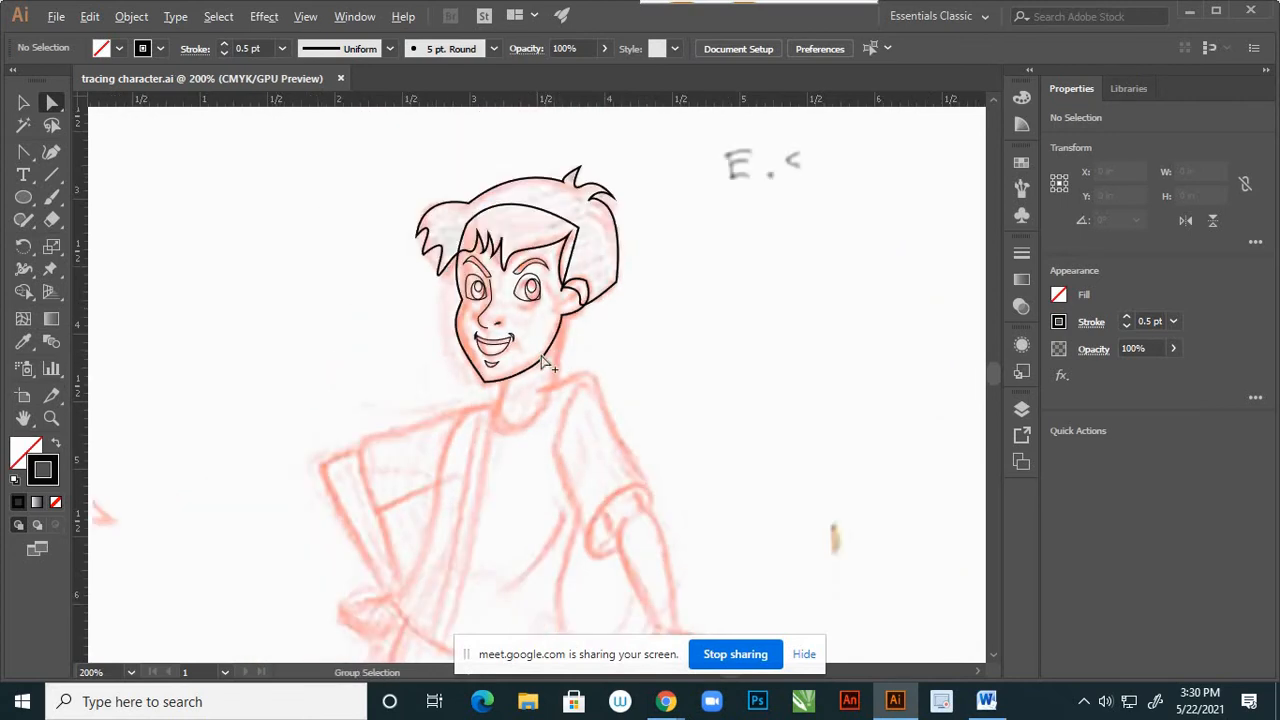
Toggle the visibility of Layer 3 to check which traced linework it holds.
scroll(575, 320, "up", 2)
scroll(580, 300, "down", 6)
scroll(585, 315, "up", 1)
scroll(582, 310, "up", 4)
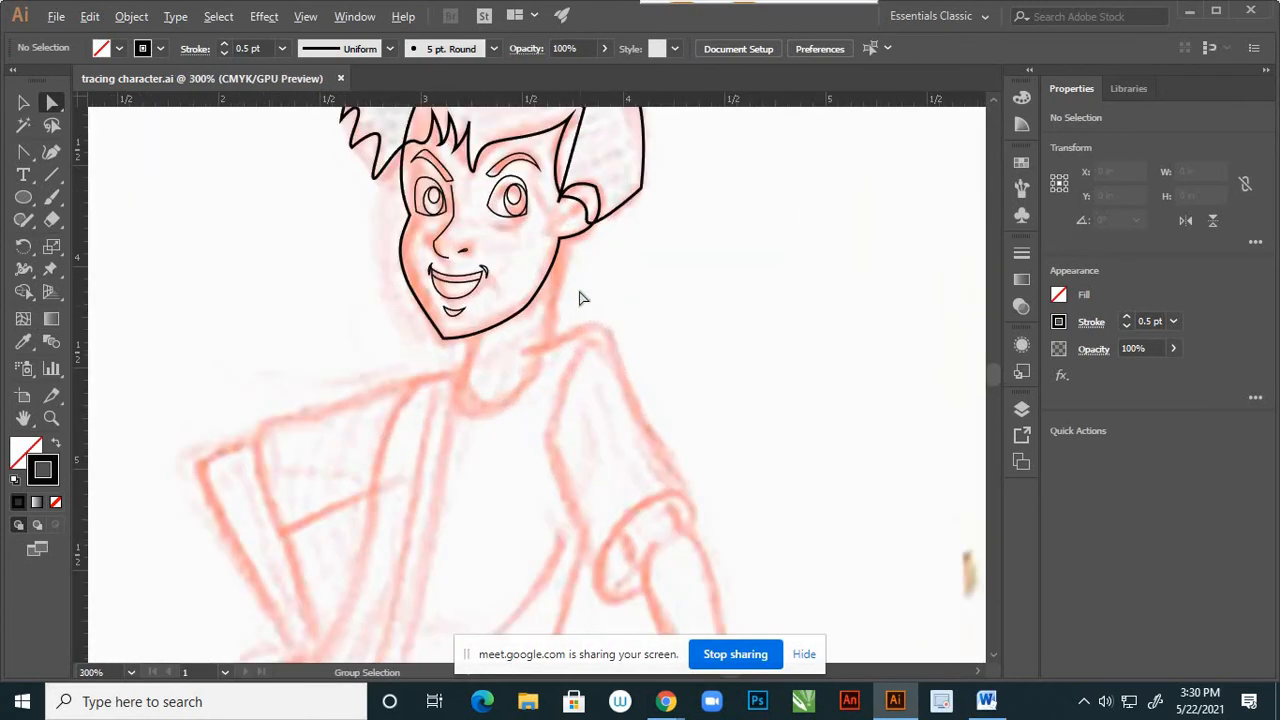
left_click(1020, 409)
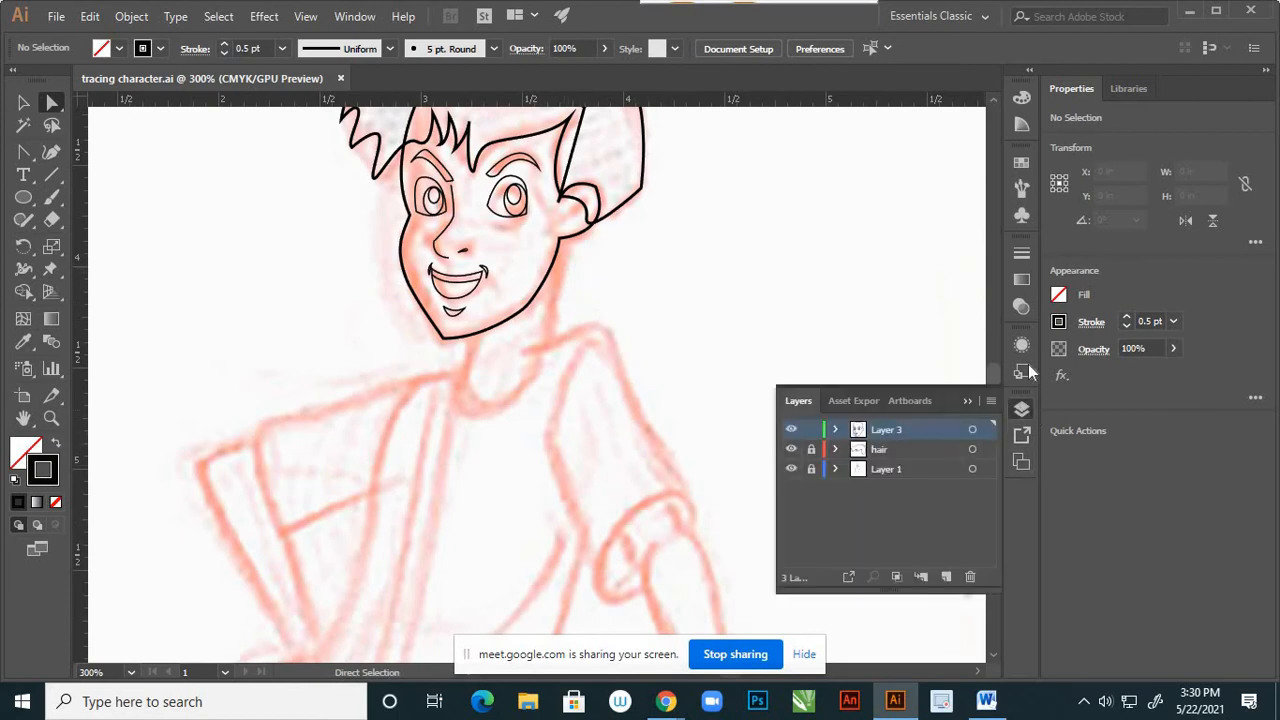
left_click(791, 431)
left_click(791, 431)
left_click(791, 431)
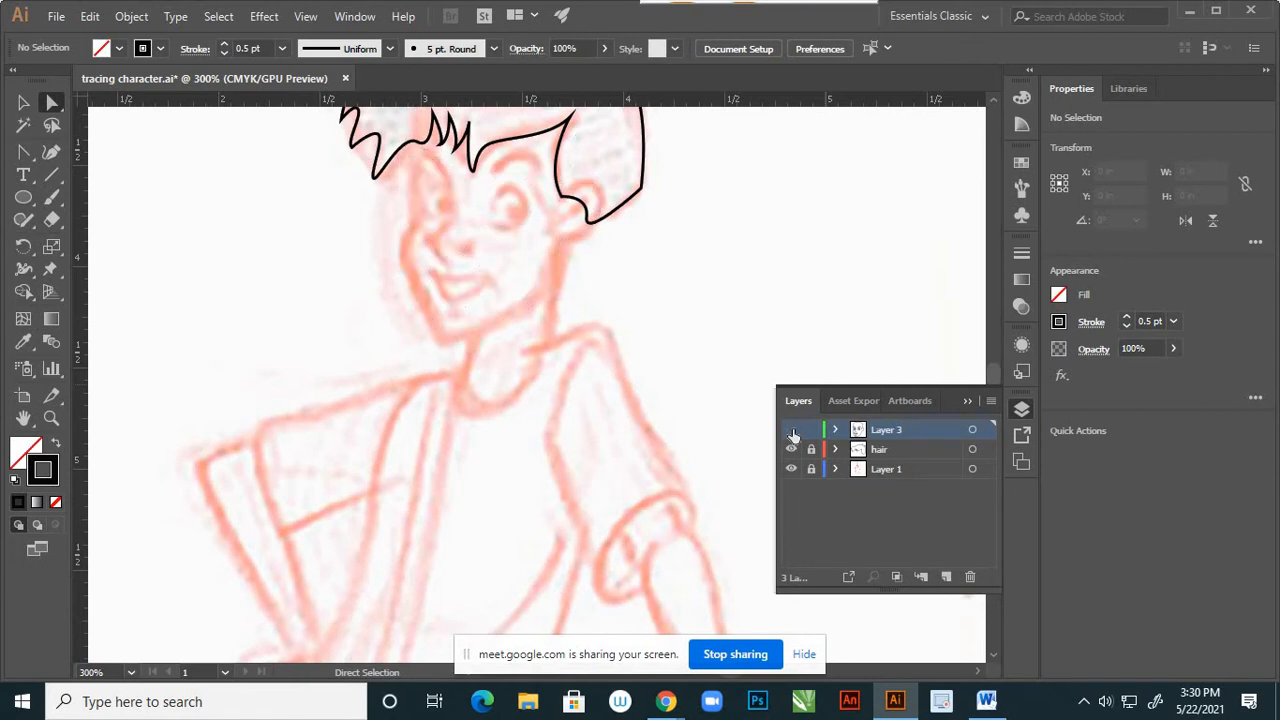
left_click(791, 431)
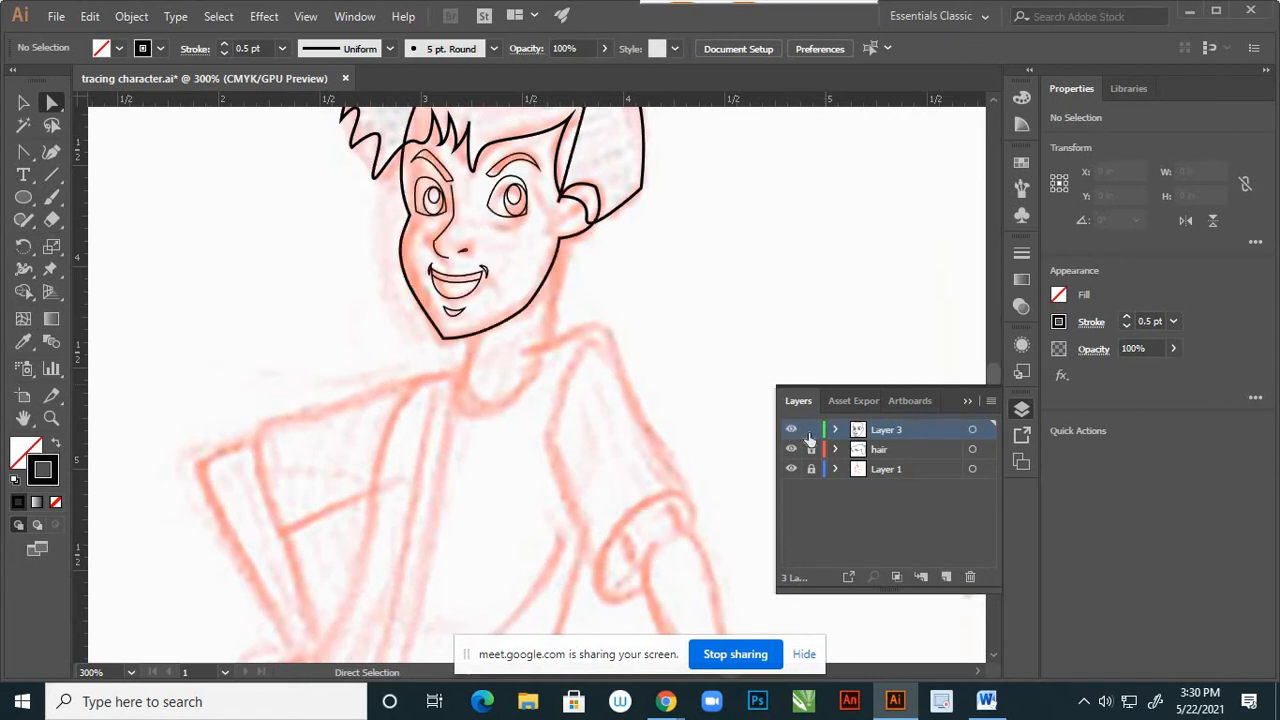
Lock Layer 3 and add a new layer for tracing the neck and body.
left_click(811, 432)
left_click(945, 576)
left_click(967, 402)
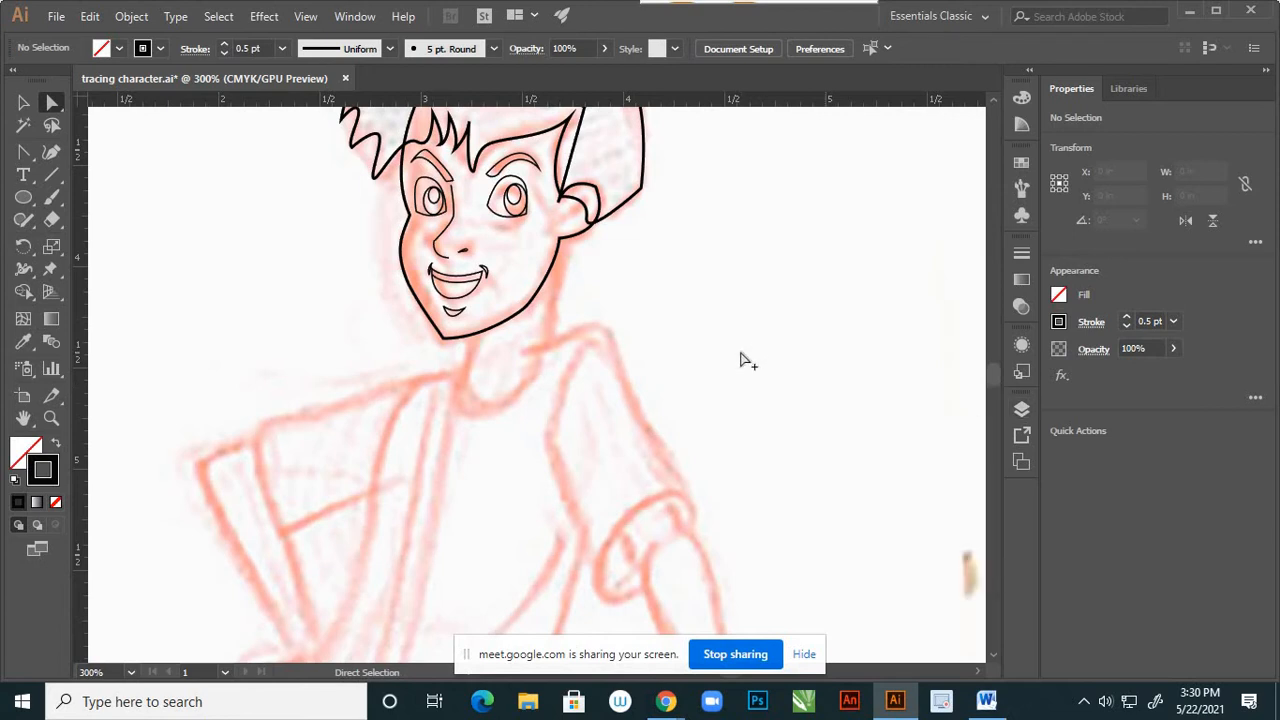
Trace the neck as a closed path with a rounded base, overlapping the face, about 0.55 in wide and 0.87 in high.
scroll(748, 361, "down", 3)
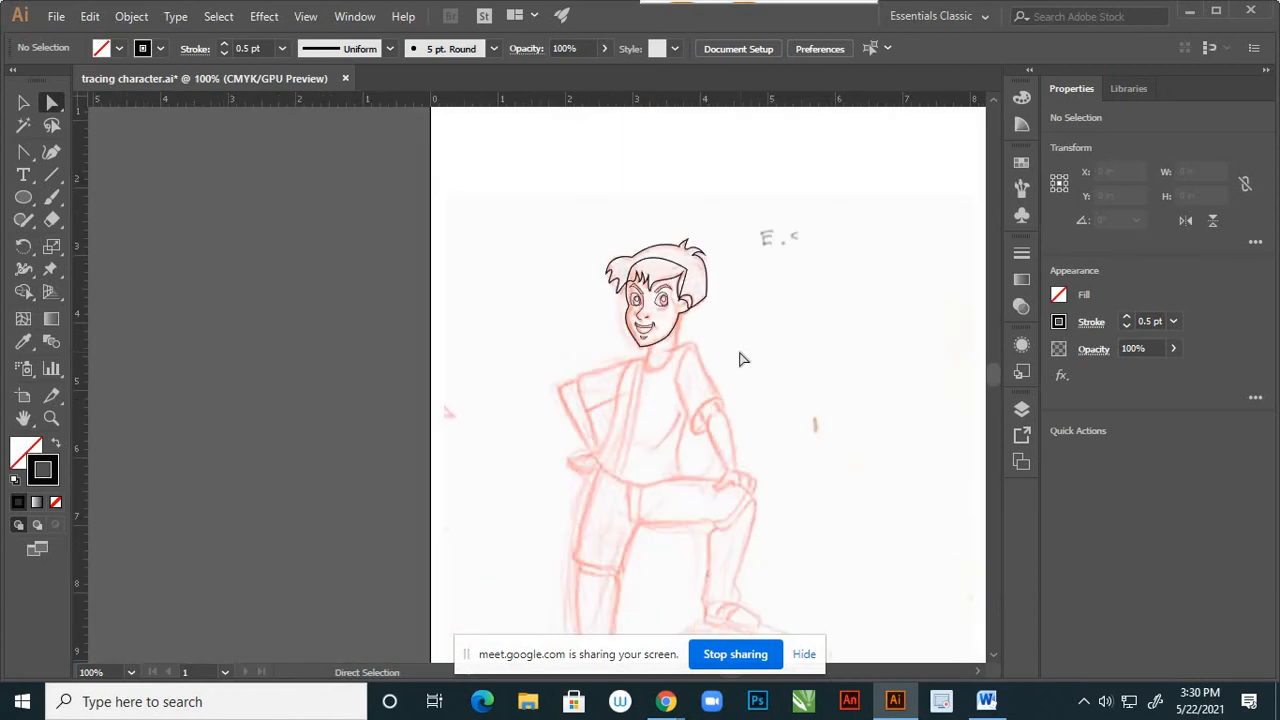
key("alt")
scroll(683, 333, "up", 2)
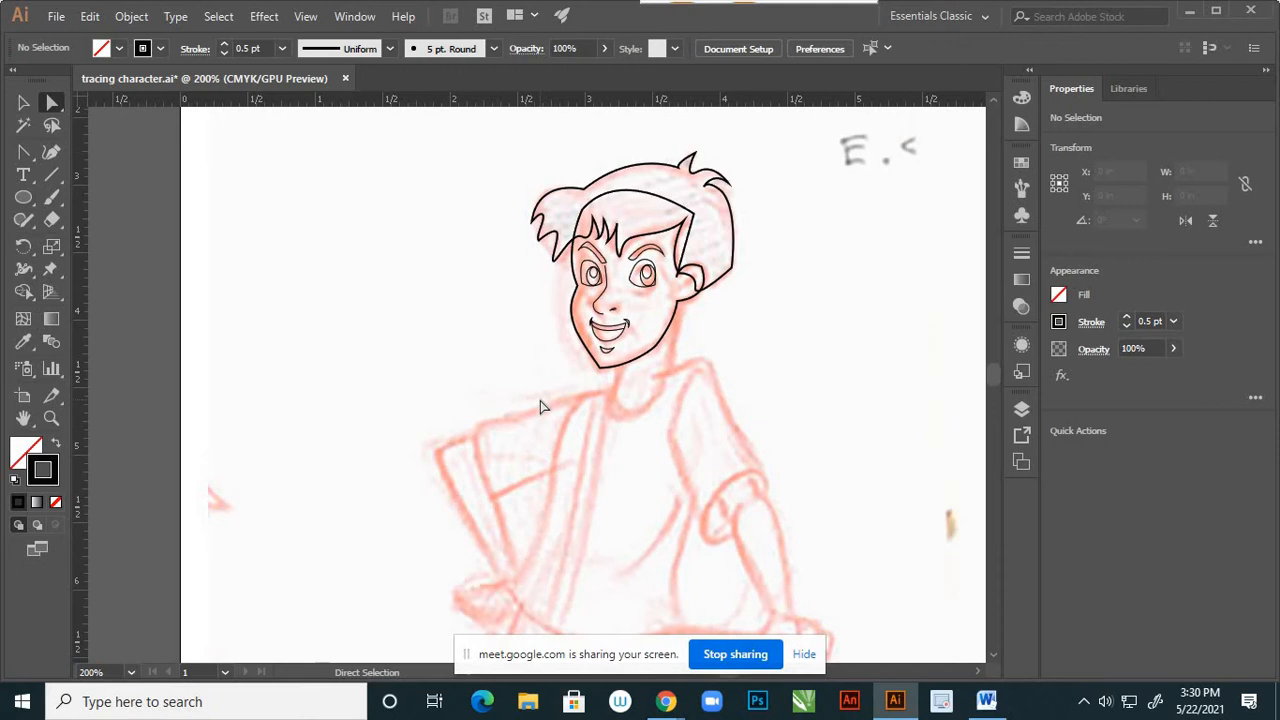
key("p")
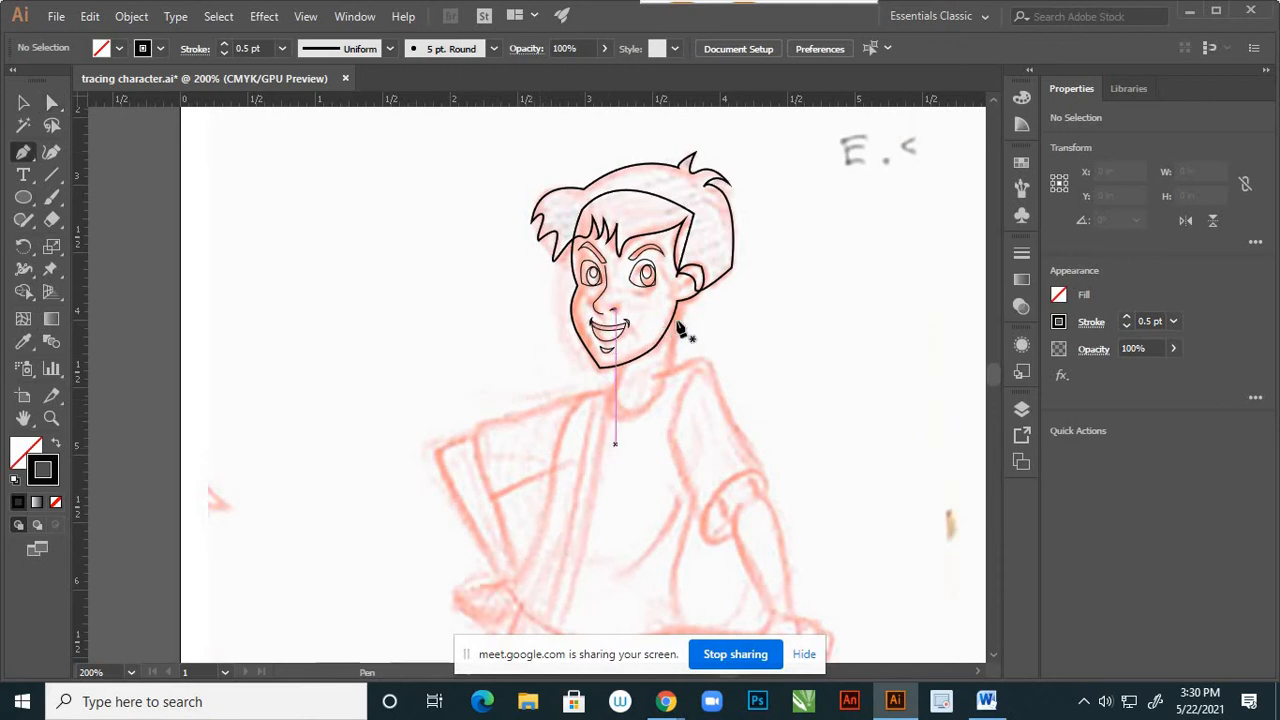
scroll(678, 326, "up", 2)
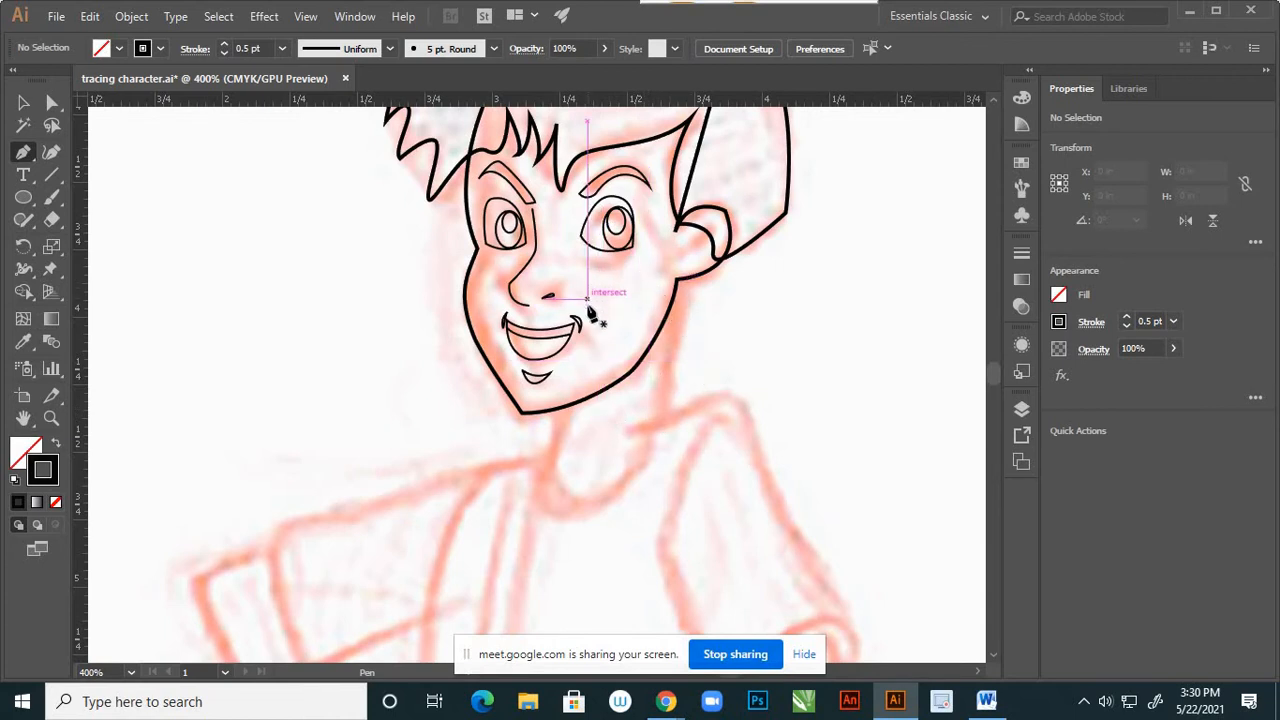
left_click_drag(587, 306, 648, 483)
left_click(548, 468)
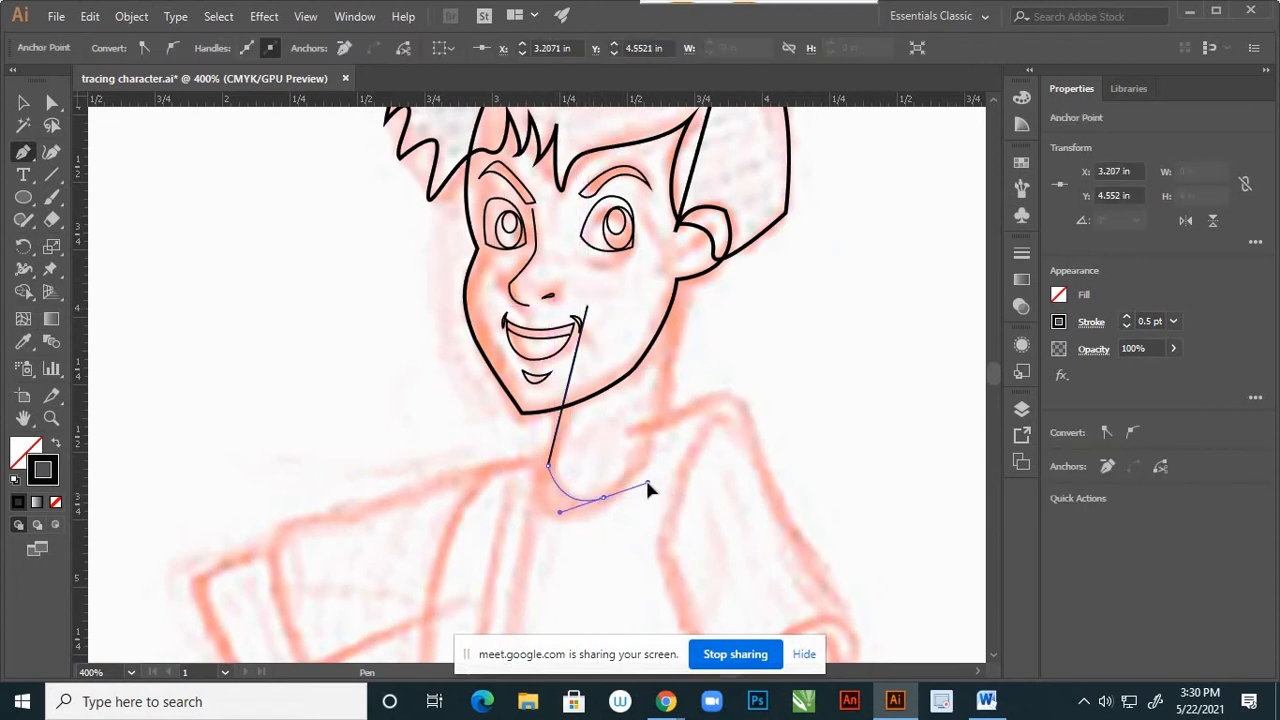
left_click(665, 415)
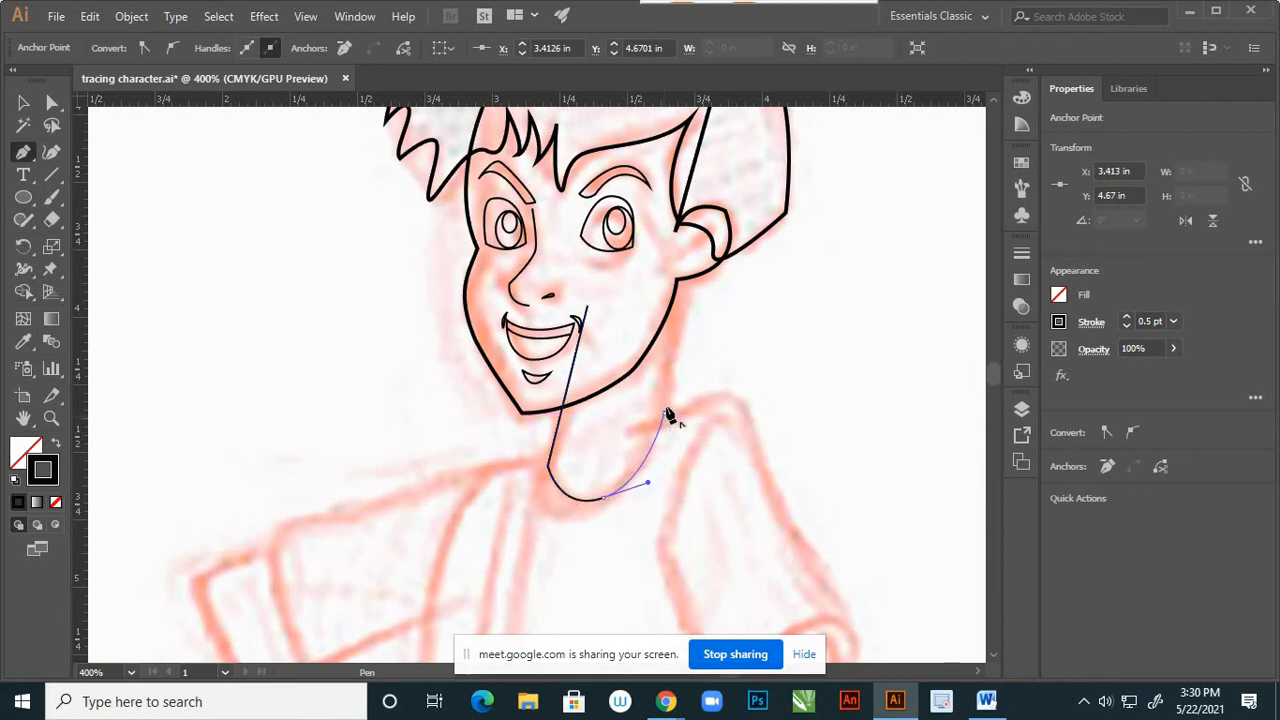
left_click(697, 271)
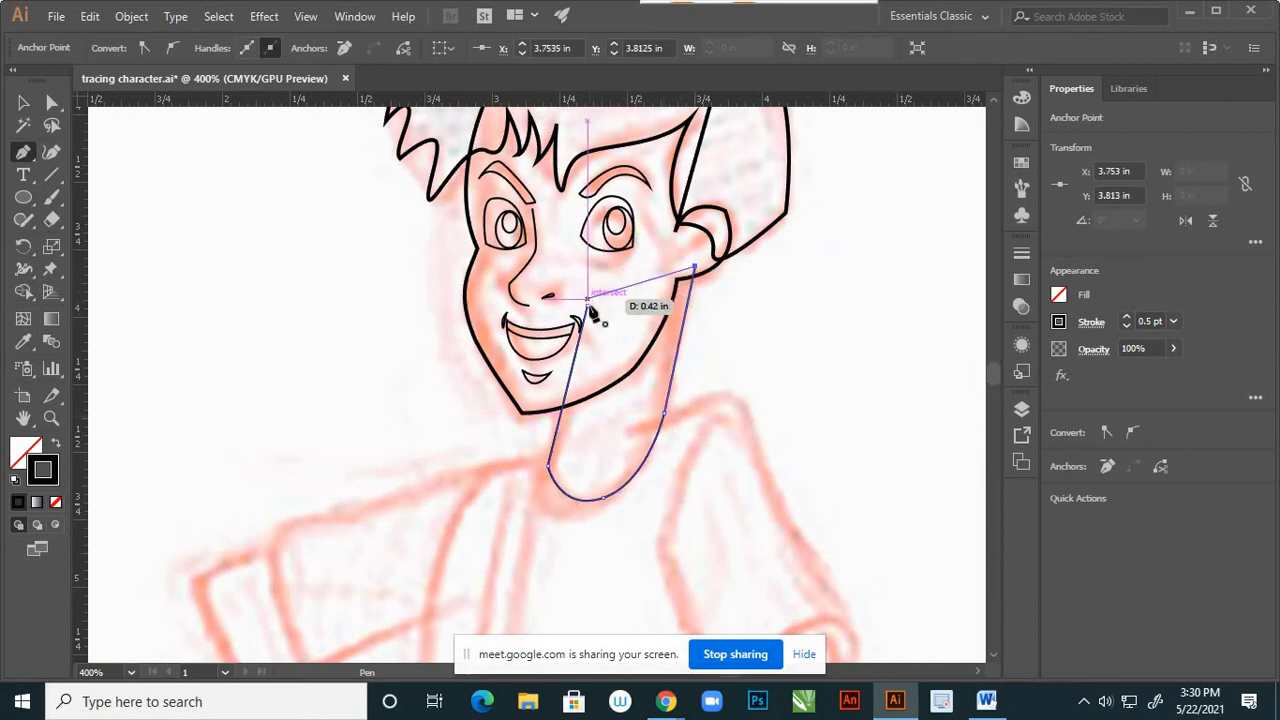
left_click_drag(587, 308, 578, 335)
left_click(23, 101)
left_click(619, 307)
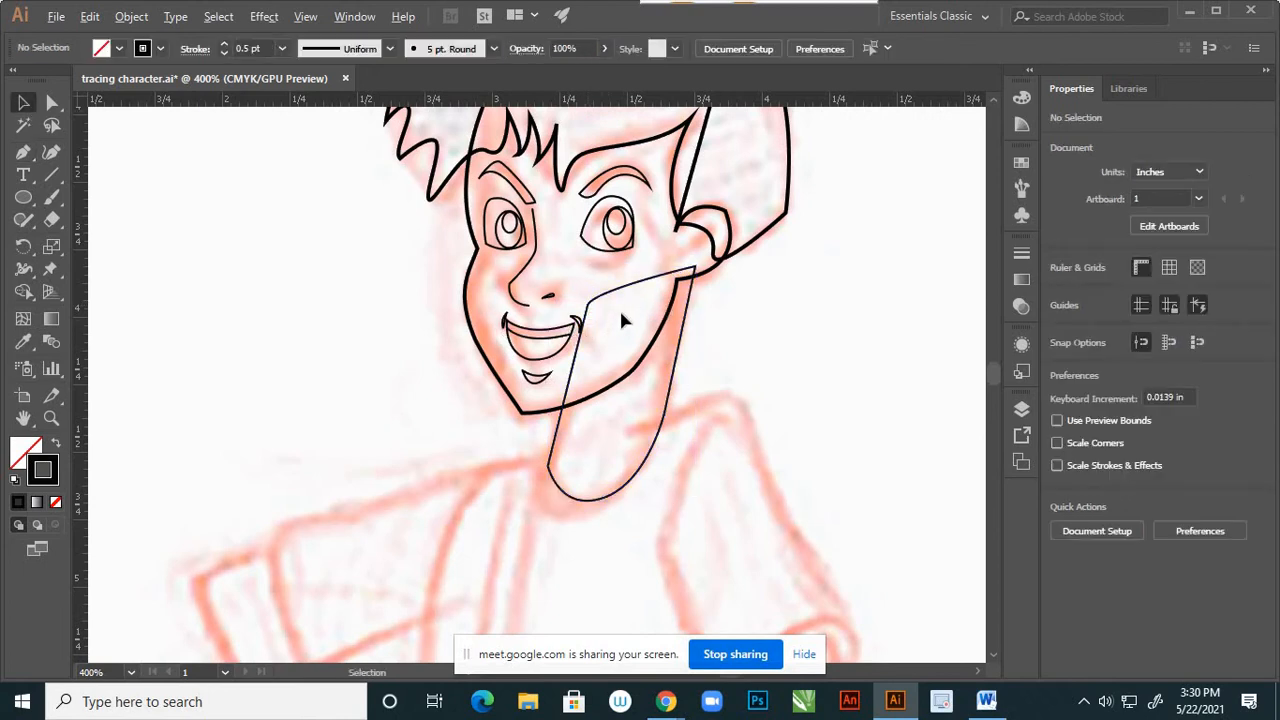
Set the neck outline's stroke weight to 1 pt and deselect it.
scroll(610, 310, "down", 3)
scroll(588, 400, "up", 4)
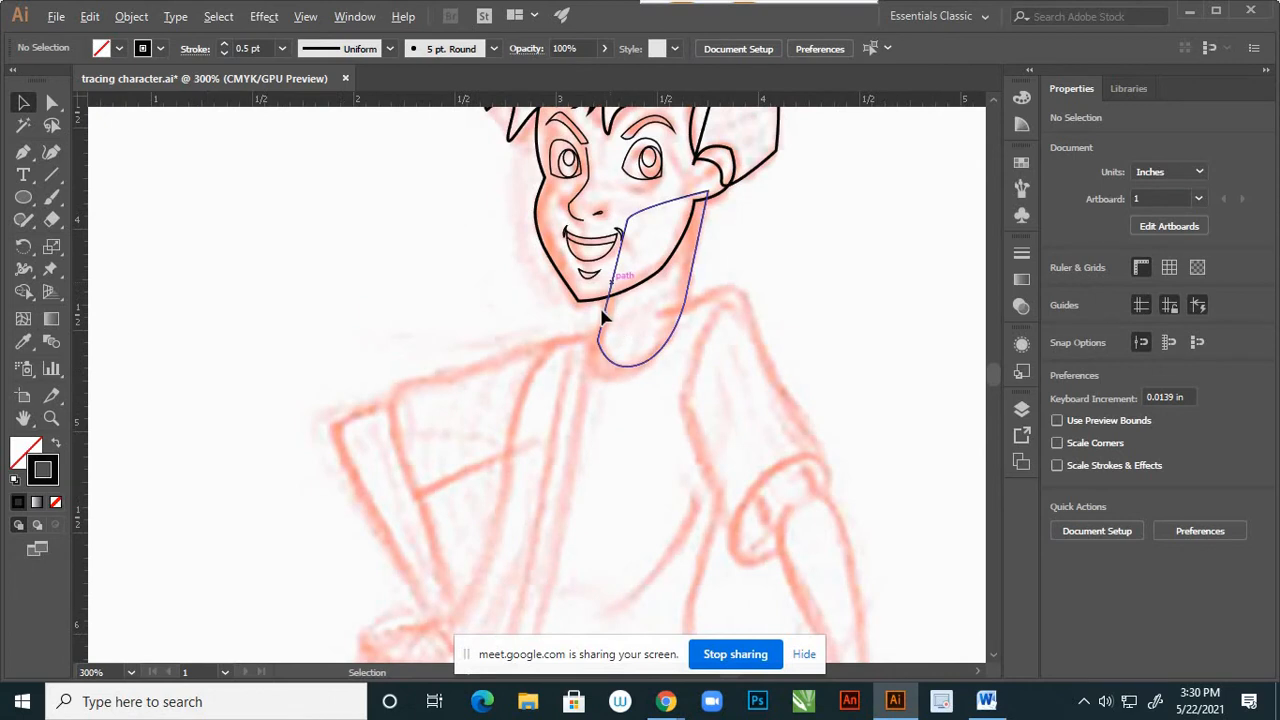
scroll(626, 400, "down", 2)
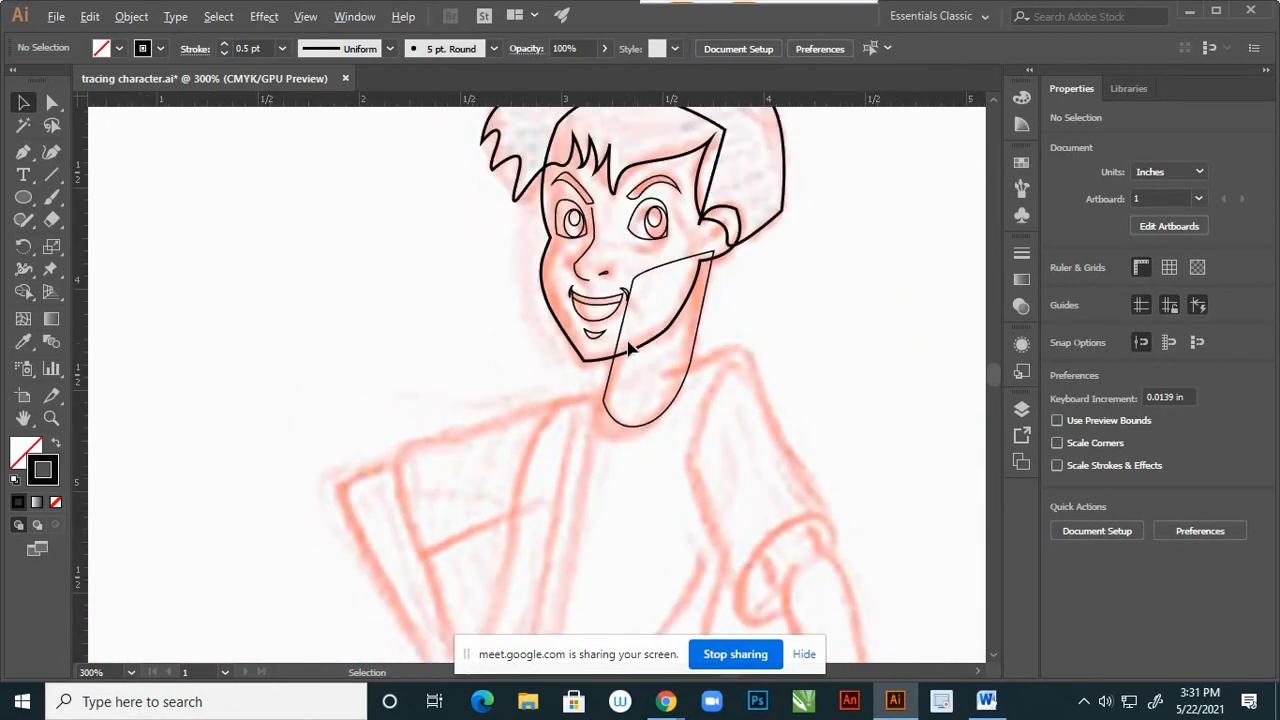
scroll(638, 418, "up", 2)
scroll(636, 410, "down", 3)
scroll(634, 335, "up", 2)
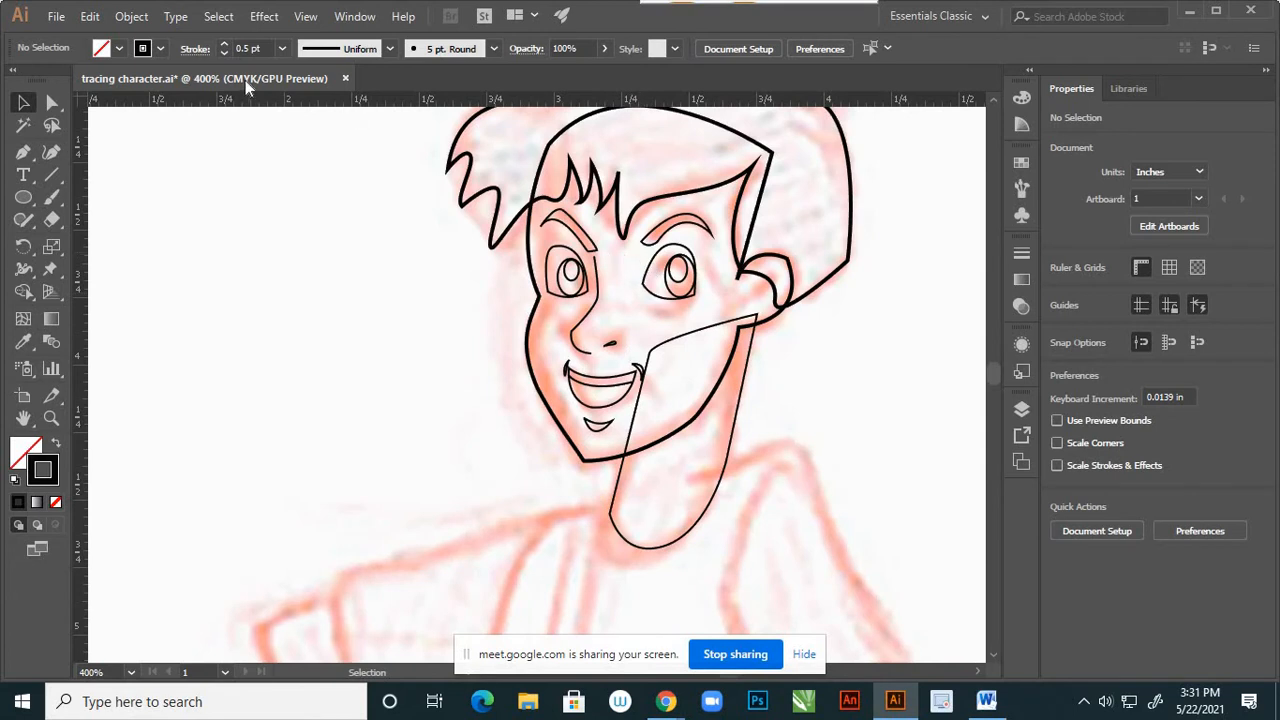
left_click(620, 496)
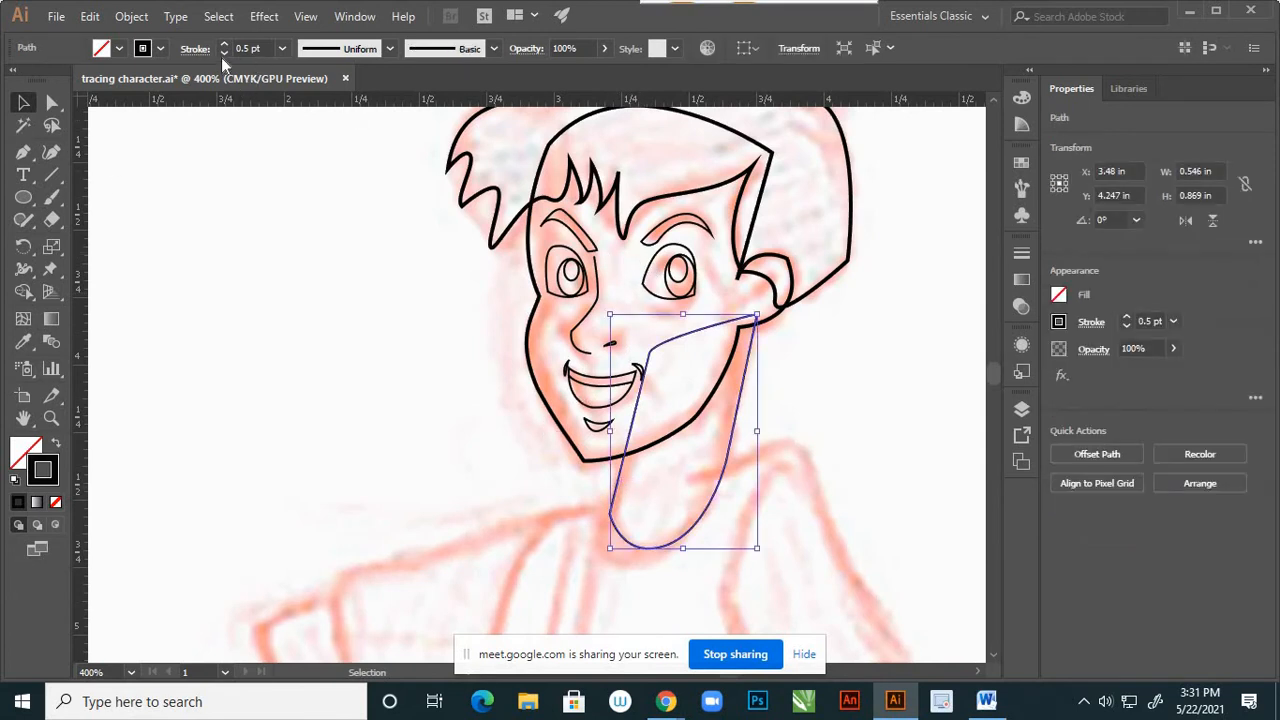
left_click(283, 49)
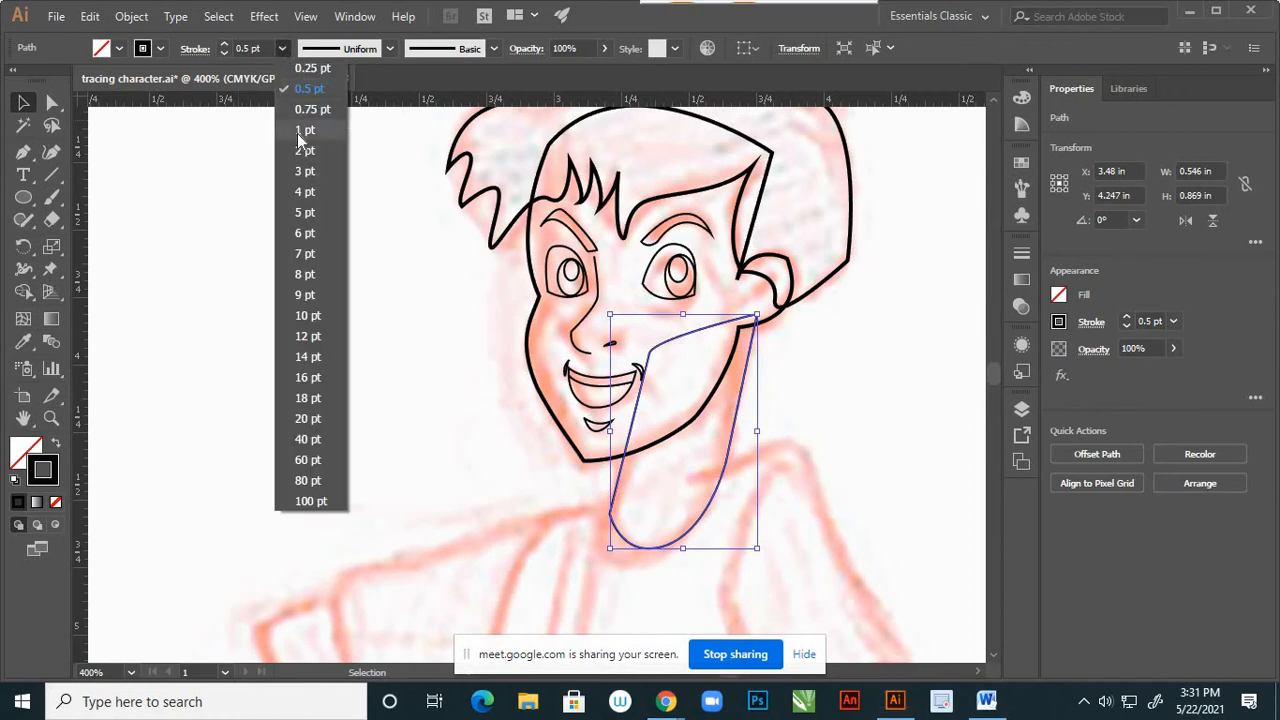
left_click(304, 131)
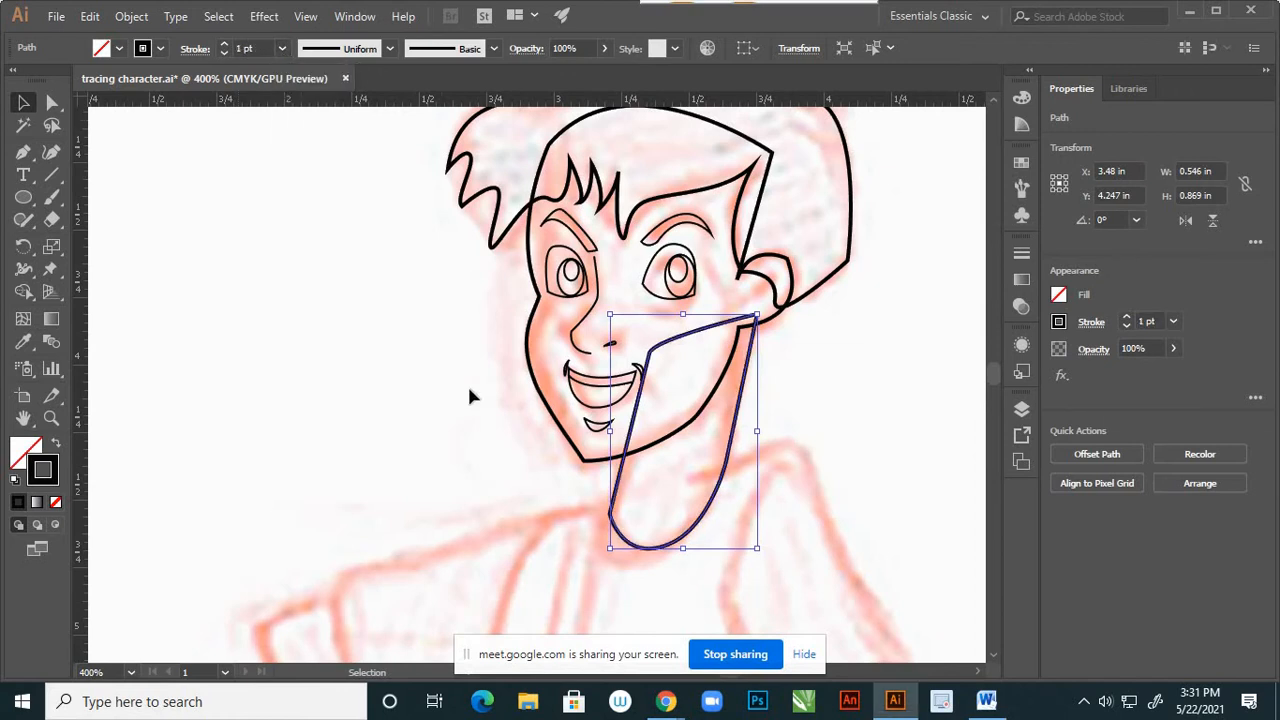
left_click(734, 371)
Start a Pen path at the neck's lower left edge and trace the left shoulder line outward along the sketch.
key("ctrl+1")
scroll(724, 393, "up", 2)
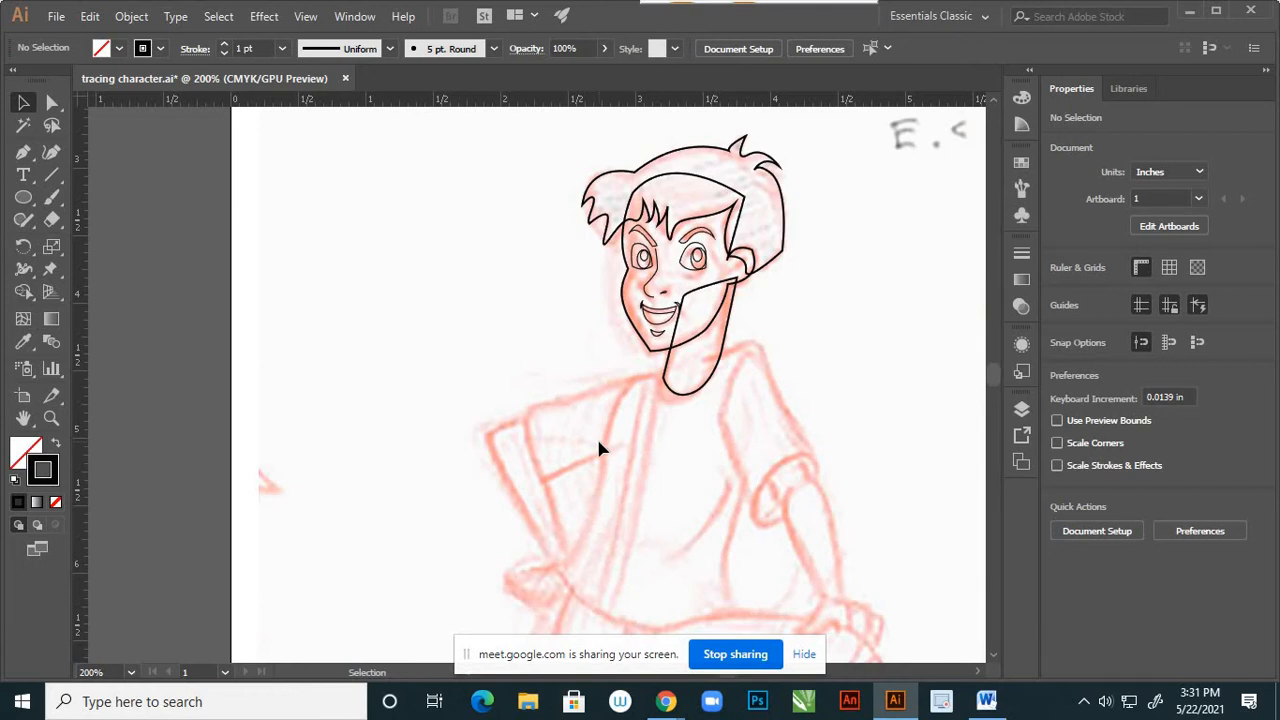
key("p")
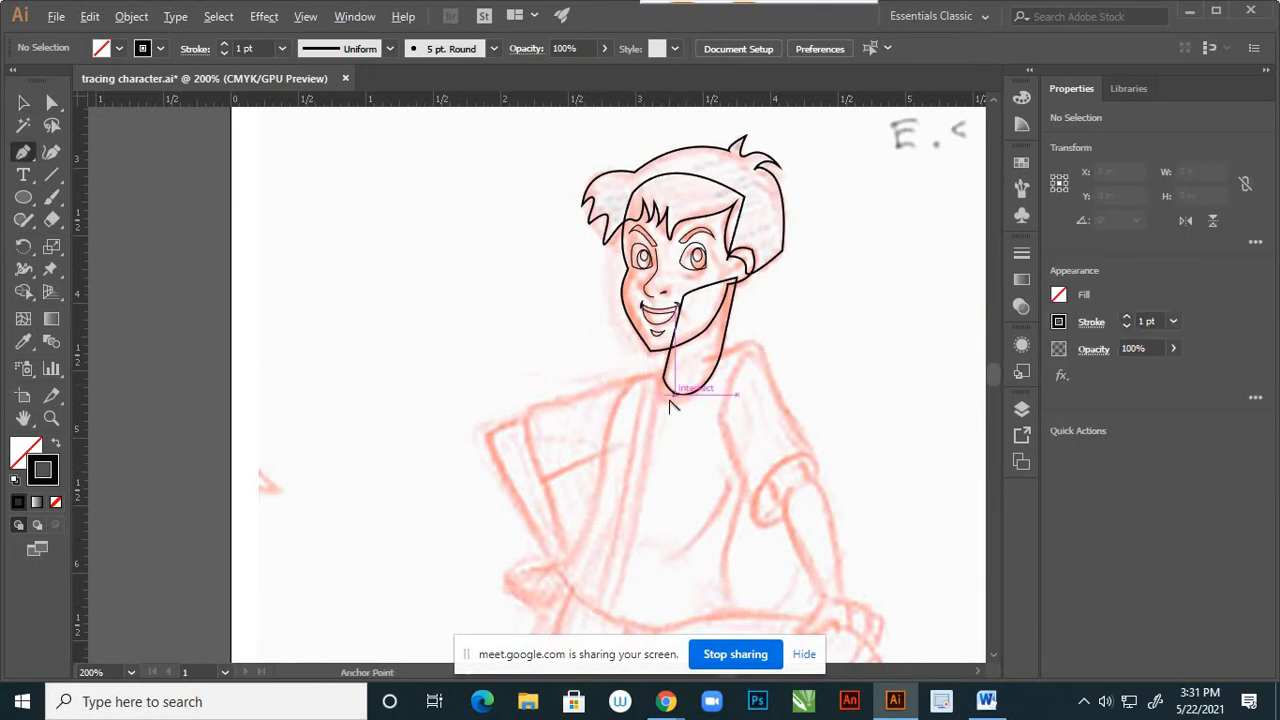
scroll(670, 401, "up", 3)
scroll(652, 350, "down", 2)
scroll(646, 339, "up", 1)
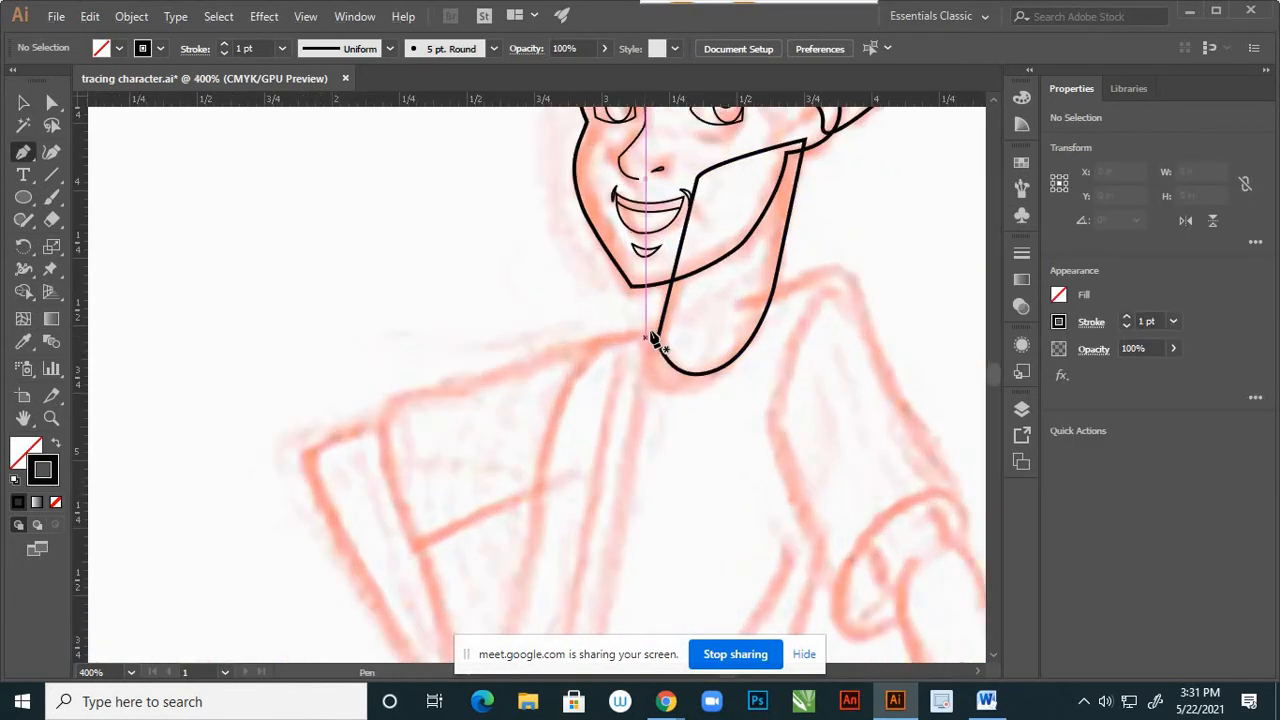
left_click(659, 326)
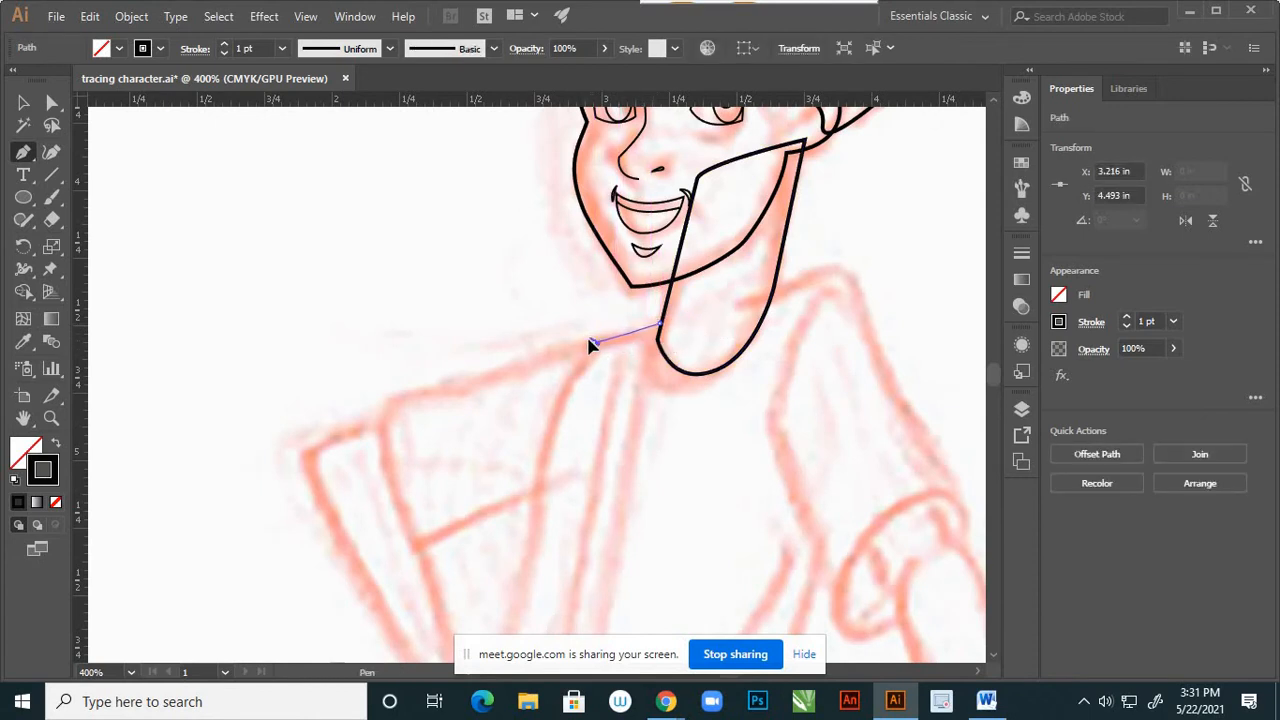
left_click(590, 341)
left_click_drag(482, 380, 478, 387)
left_click_drag(391, 396, 383, 437)
left_click(381, 432)
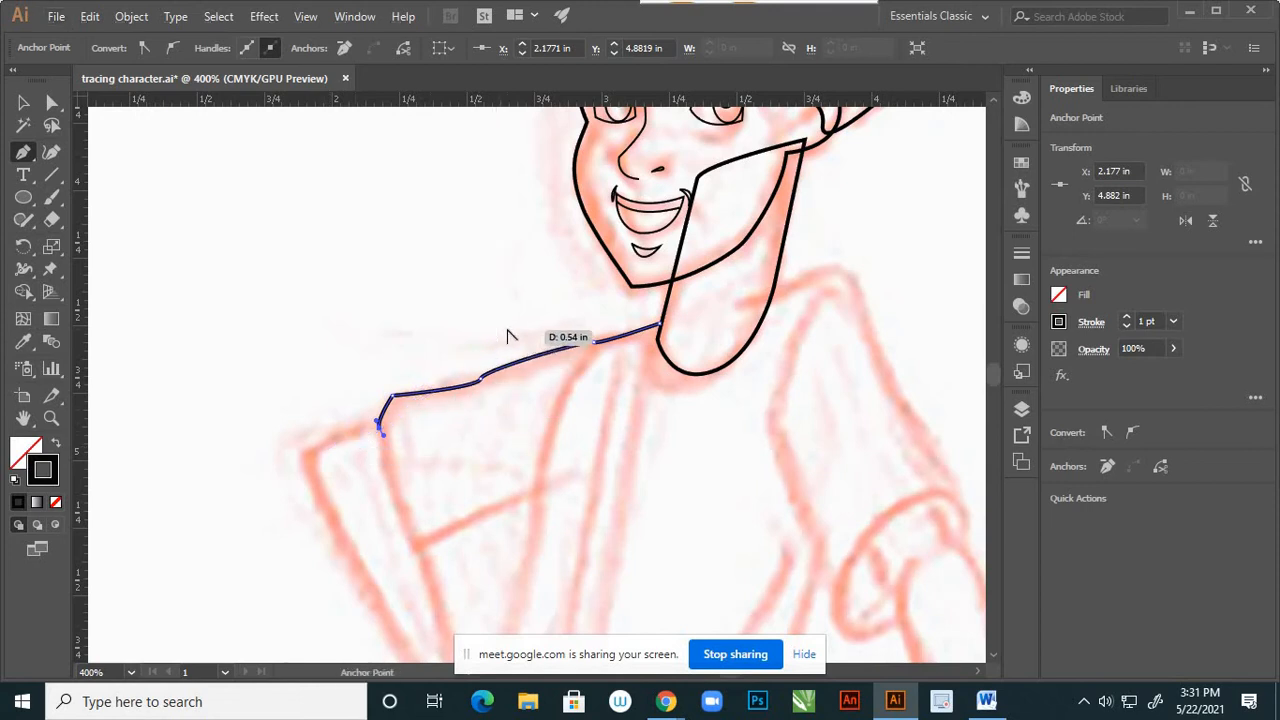
scroll(509, 330, "down", 2)
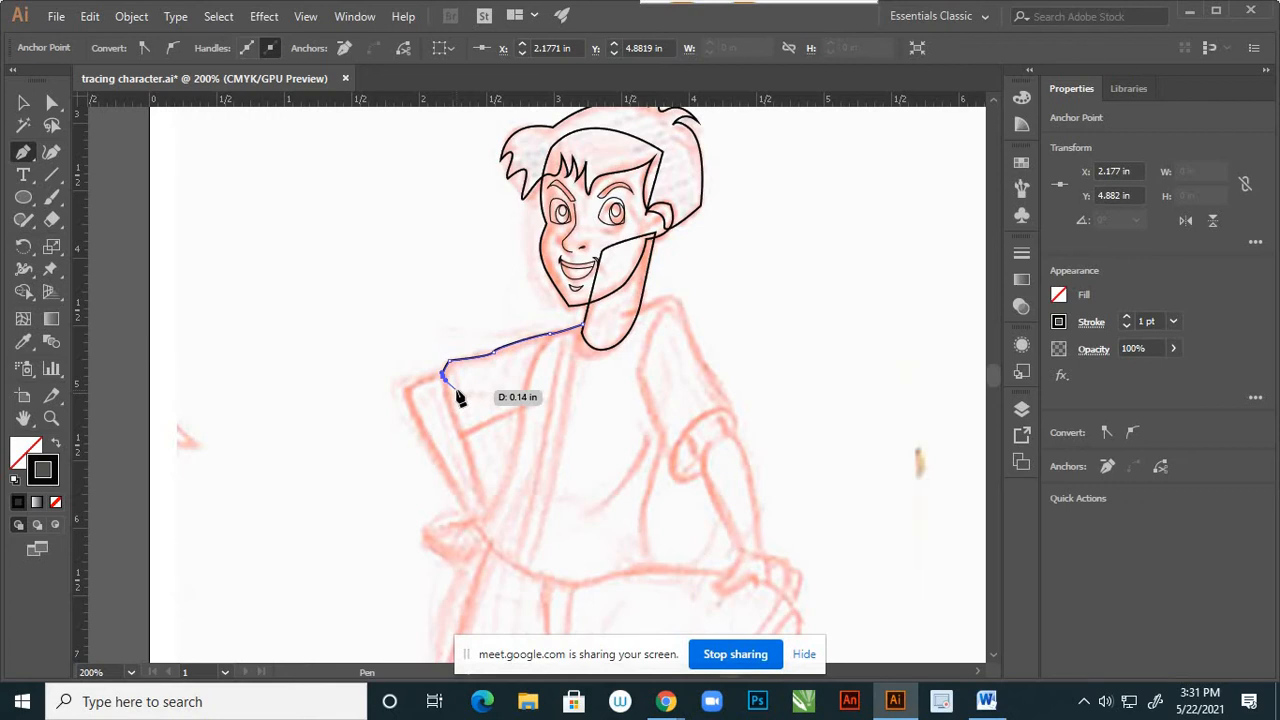
left_click_drag(400, 390, 405, 390)
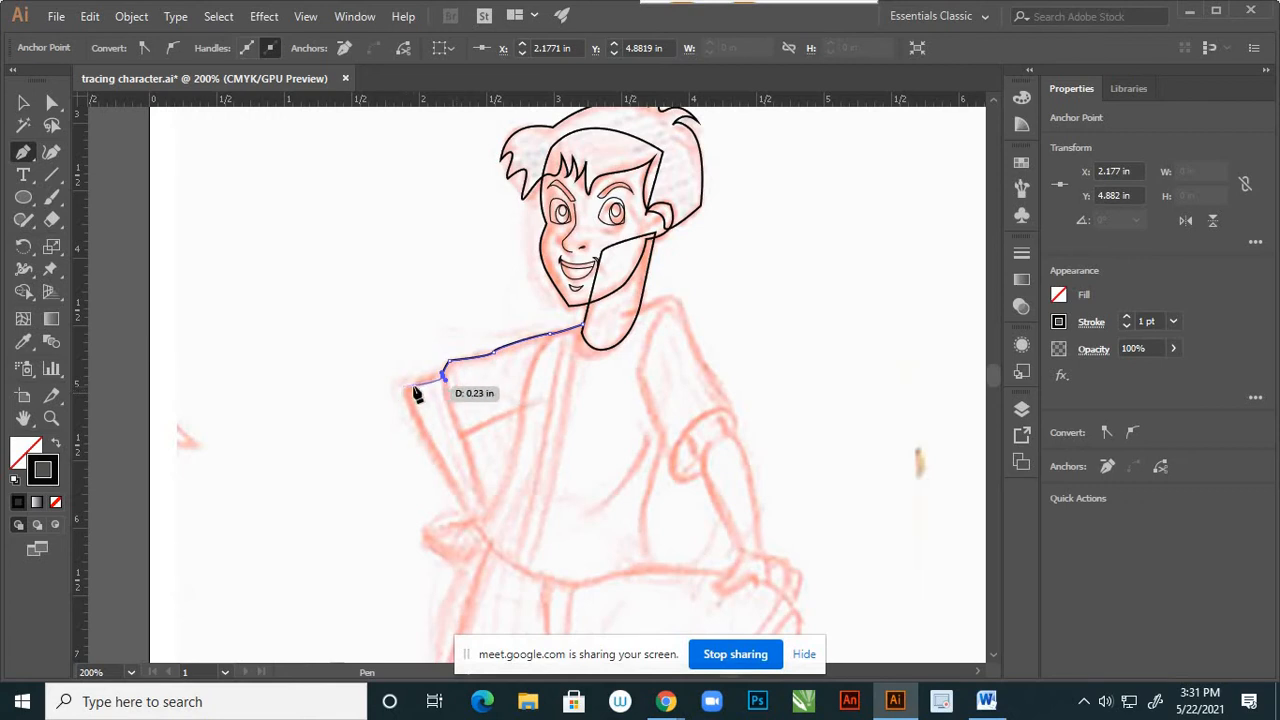
scroll(438, 379, "up", 3)
scroll(438, 388, "up", 2)
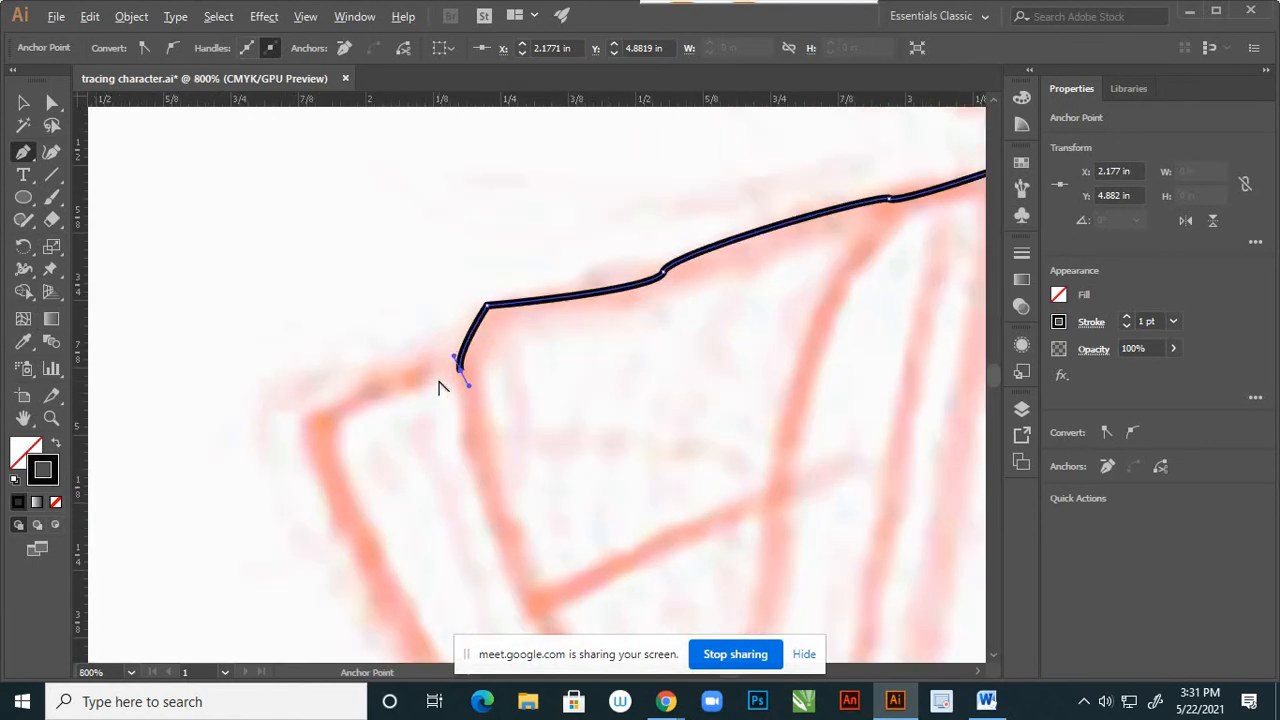
key("ctrl+z")
key("ctrl+z")
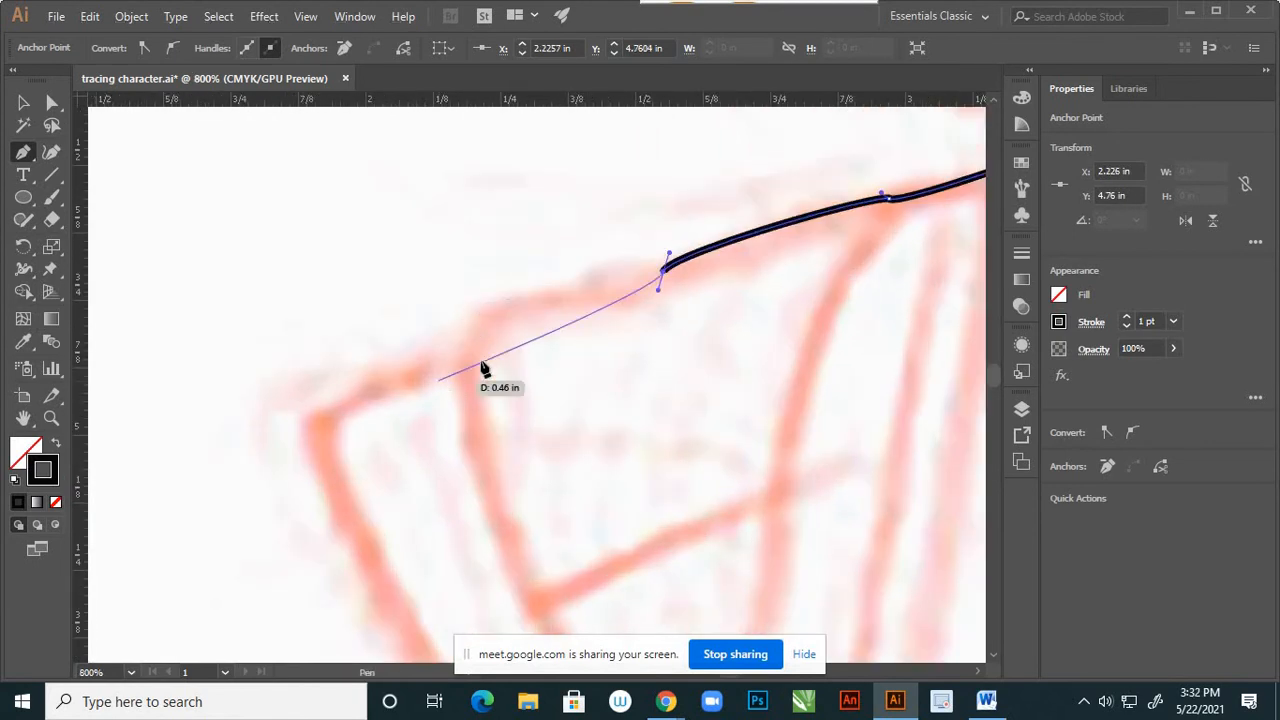
Continue the shoulder path to the sleeve's outer corner, down the sleeve's outer edge and along its hem toward the vest.
left_click(476, 309)
scroll(480, 318, "down", 1)
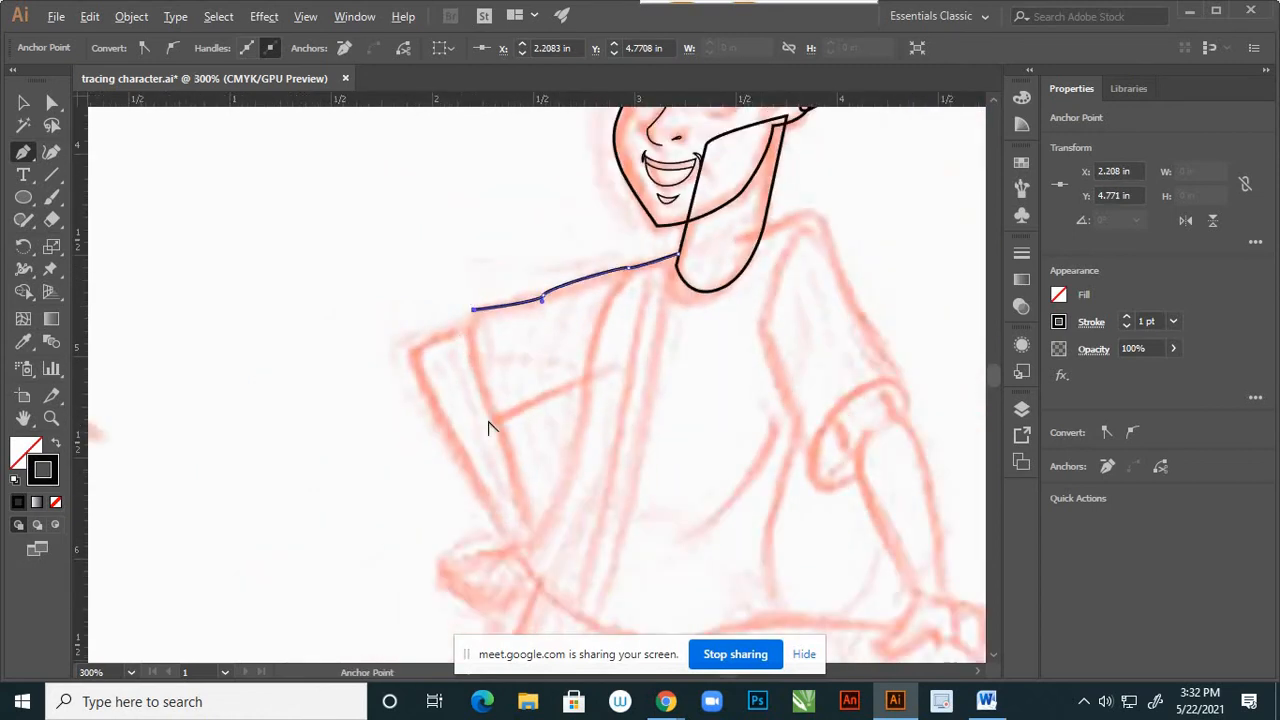
left_click_drag(491, 419, 518, 430)
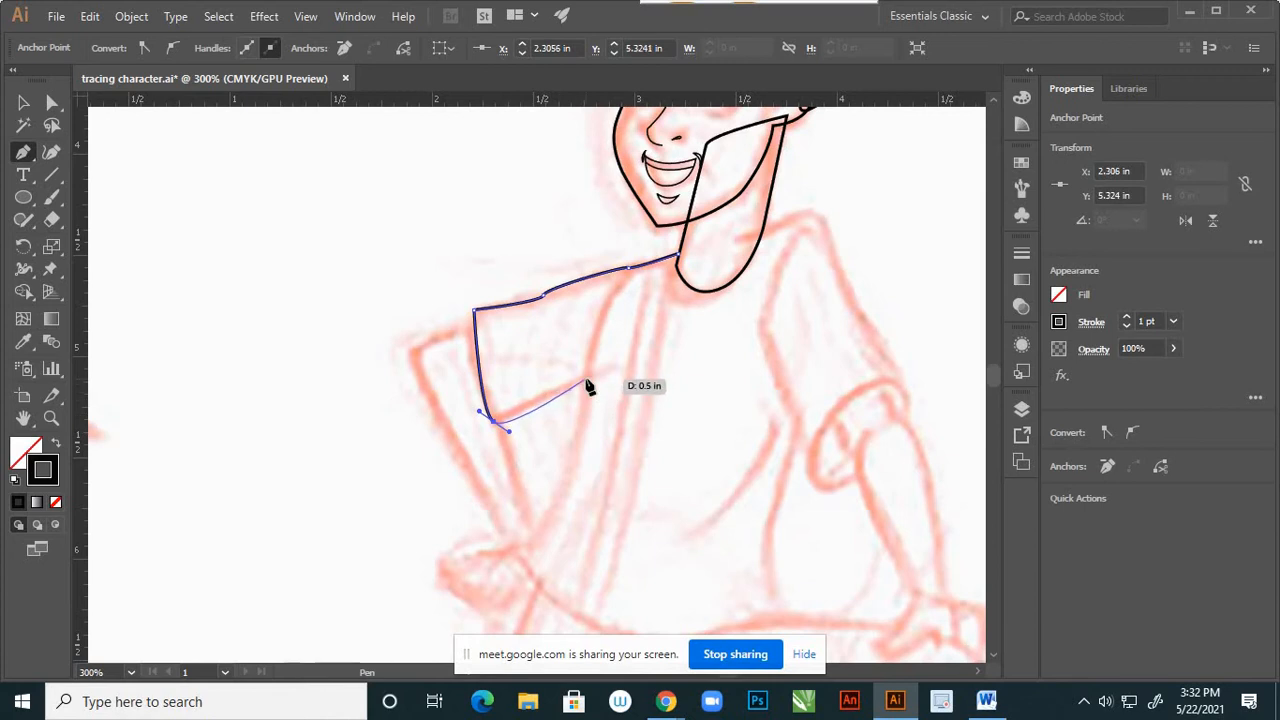
left_click(586, 381)
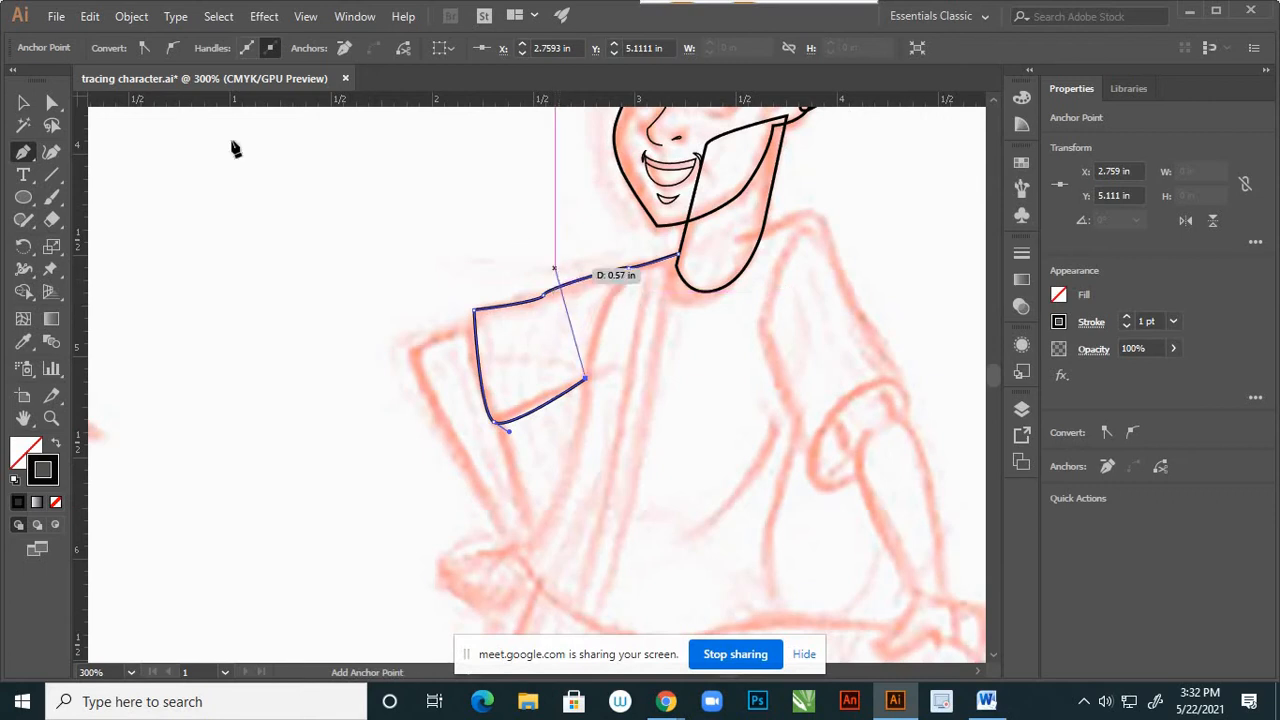
Adjust the direction handles of the shoulder line's middle anchor so its kink becomes a smooth transition.
left_click(56, 106)
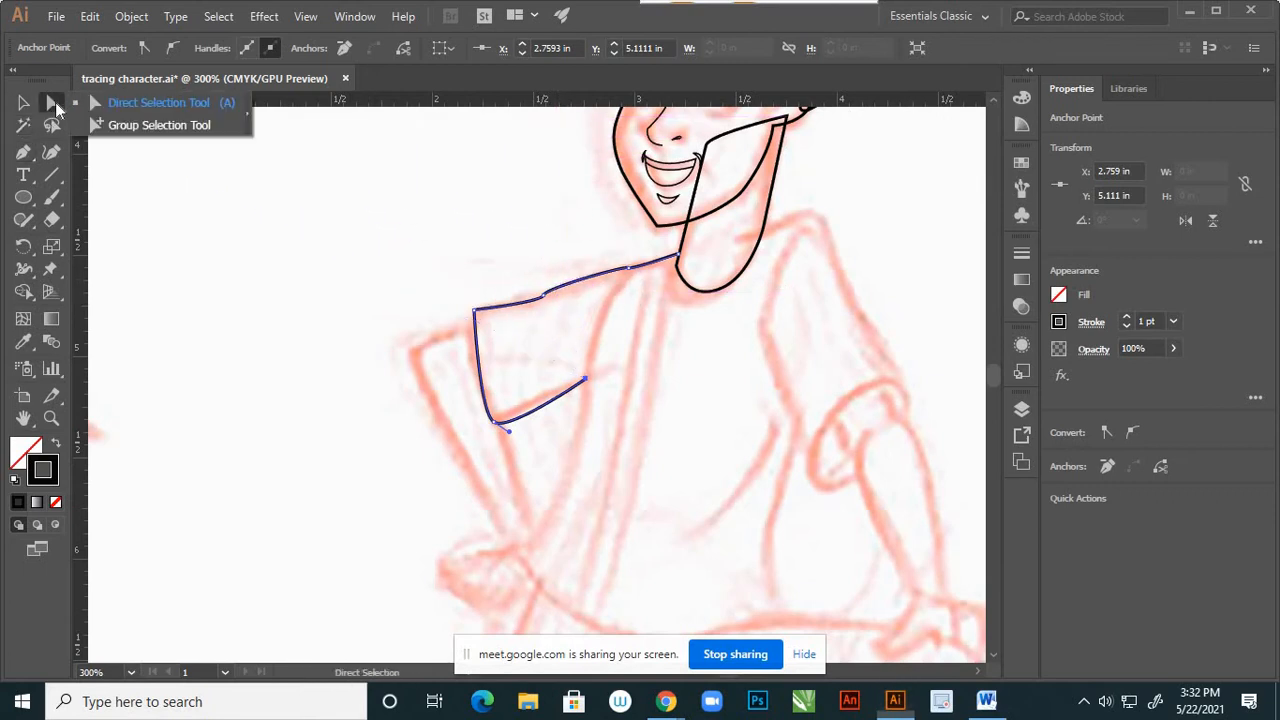
left_click(126, 106)
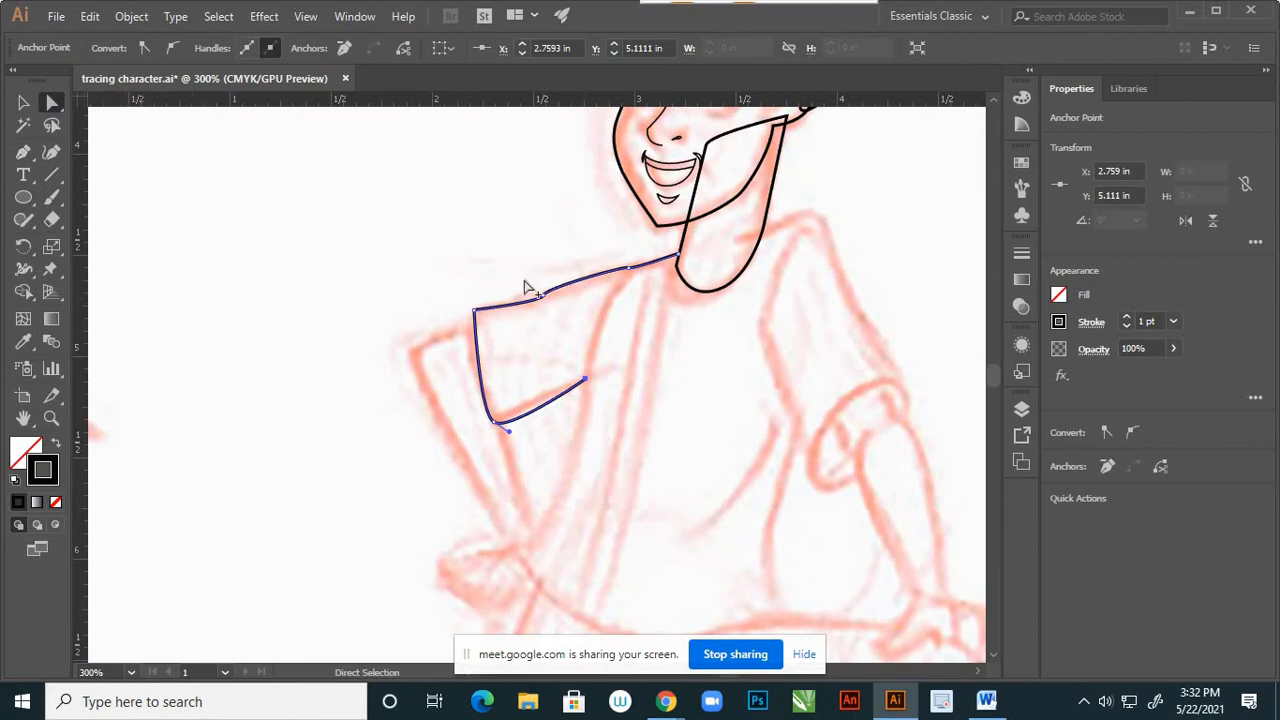
scroll(527, 283, "up", 4)
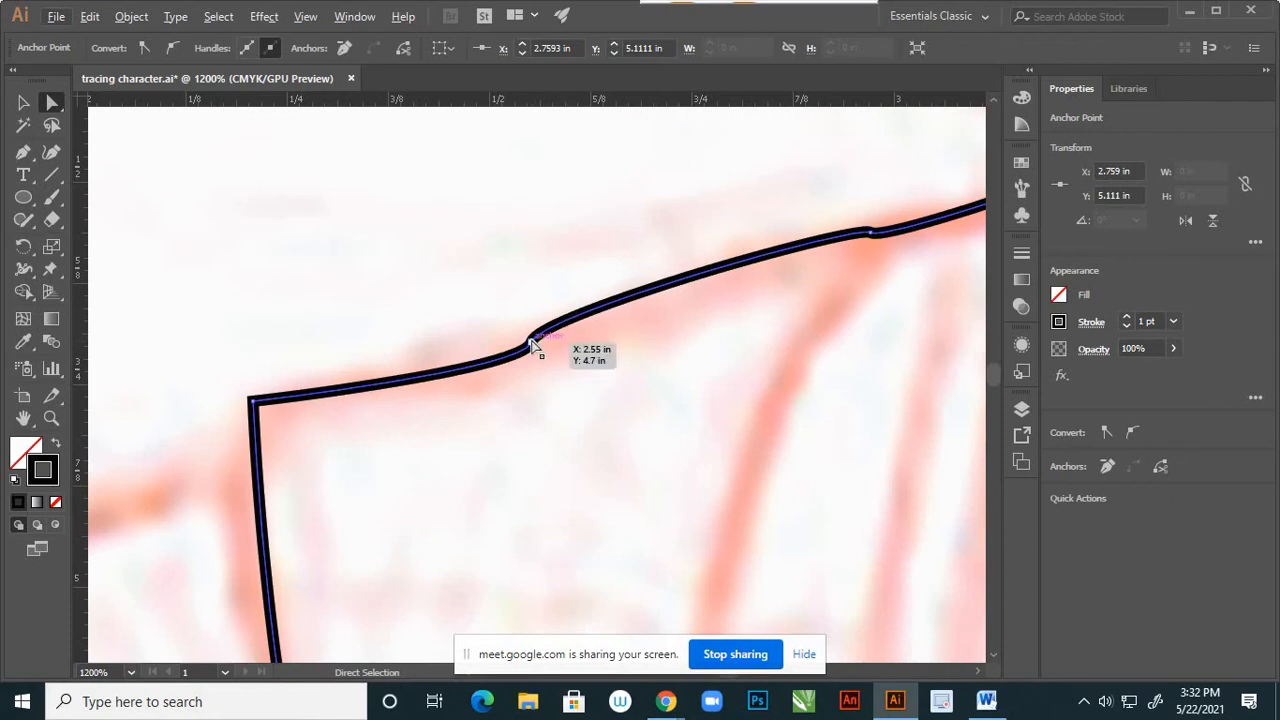
left_click(531, 343)
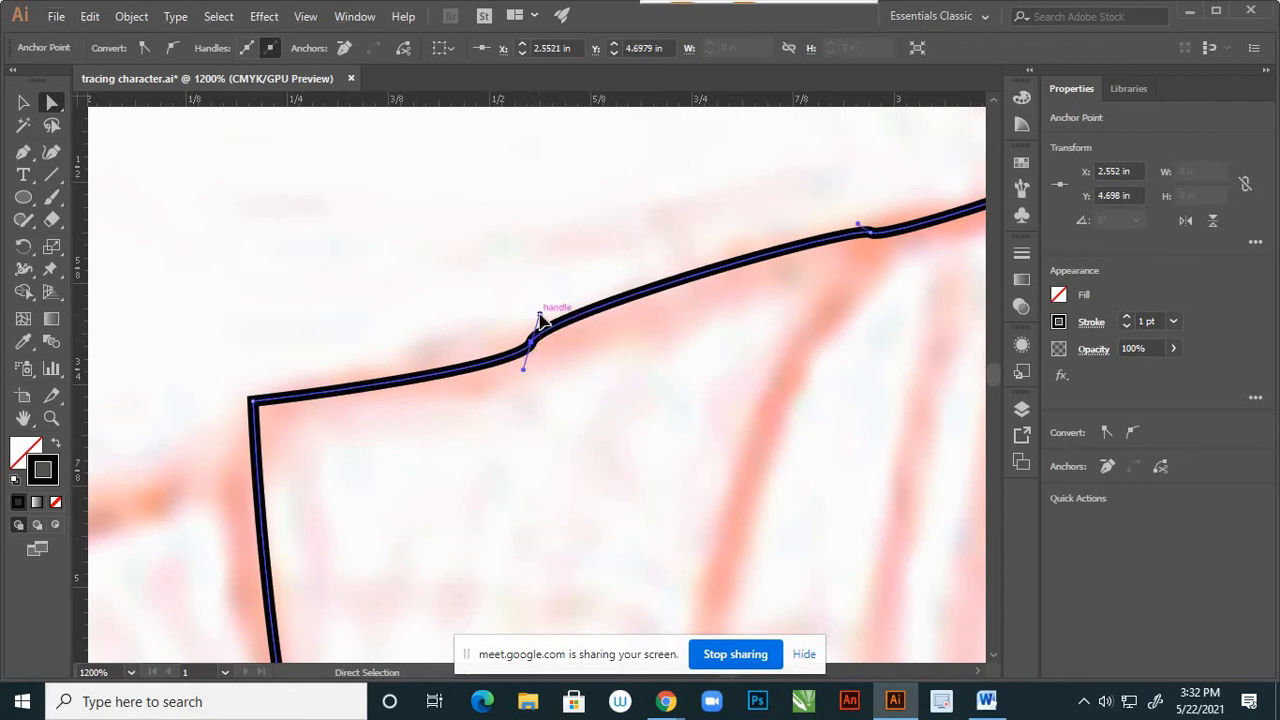
left_click_drag(540, 318, 486, 377)
scroll(518, 376, "down", 2)
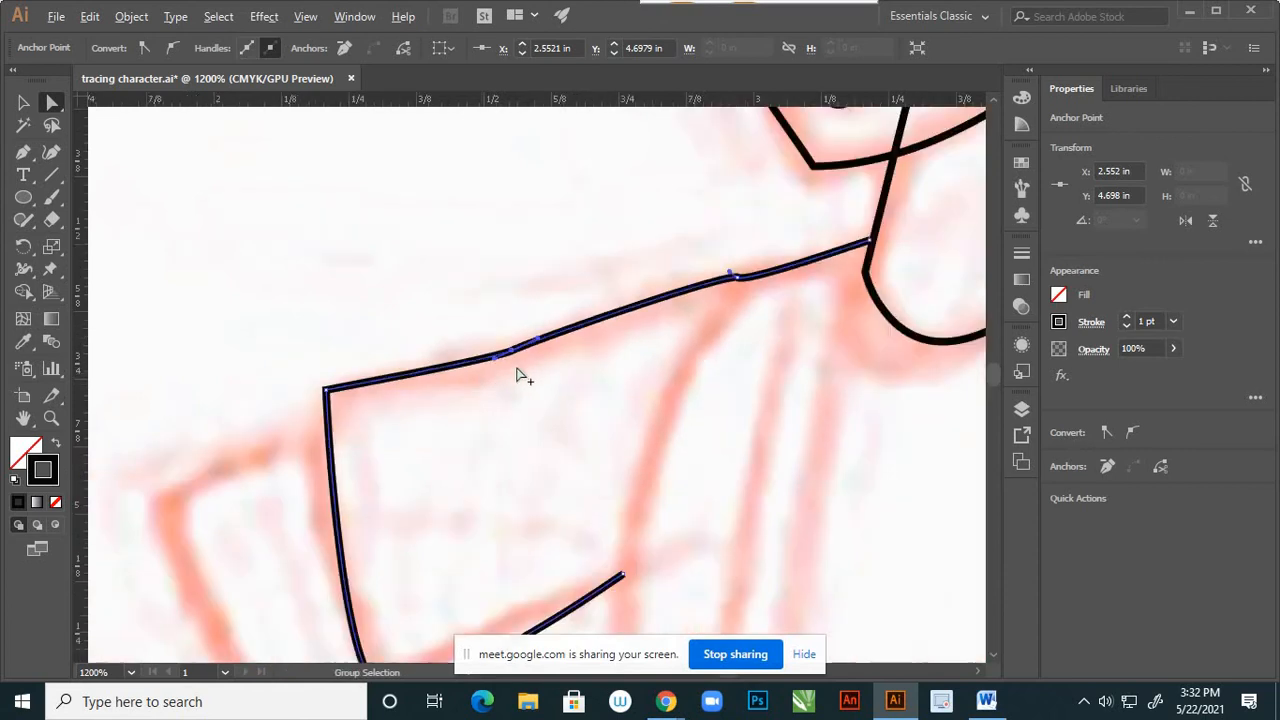
scroll(518, 376, "down", 2)
scroll(550, 338, "up", 2)
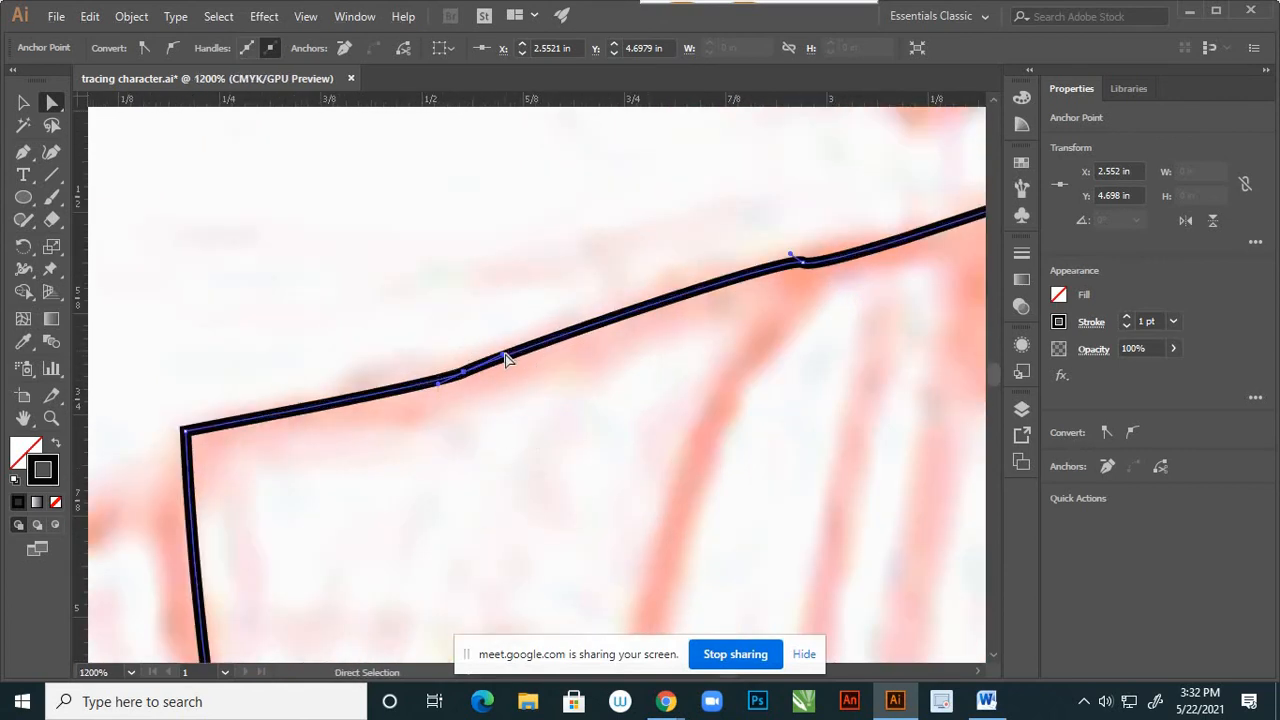
scroll(486, 346, "down", 5)
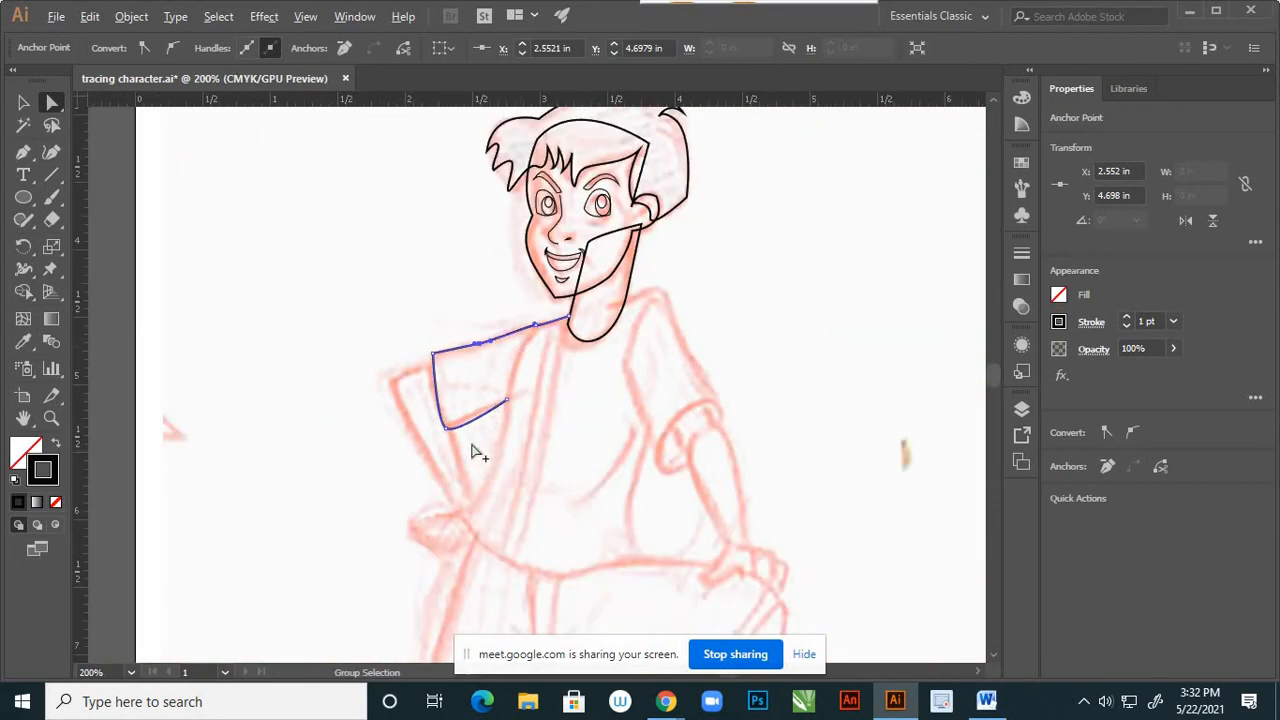
Reshape the sleeve's lower outer corner by turning its anchor's direction handles nearly horizontal.
scroll(479, 452, "up", 3)
left_click_drag(397, 402, 447, 395)
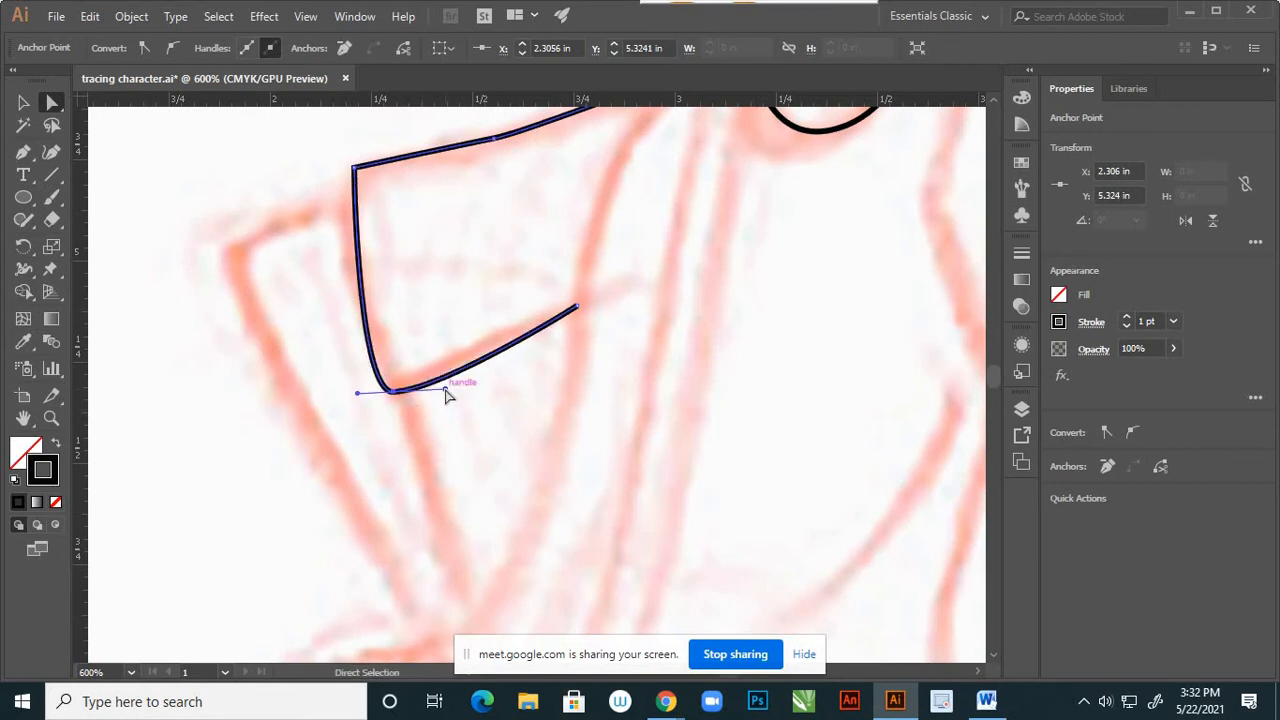
scroll(513, 368, "down", 3)
scroll(471, 349, "up", 1)
scroll(467, 350, "up", 2)
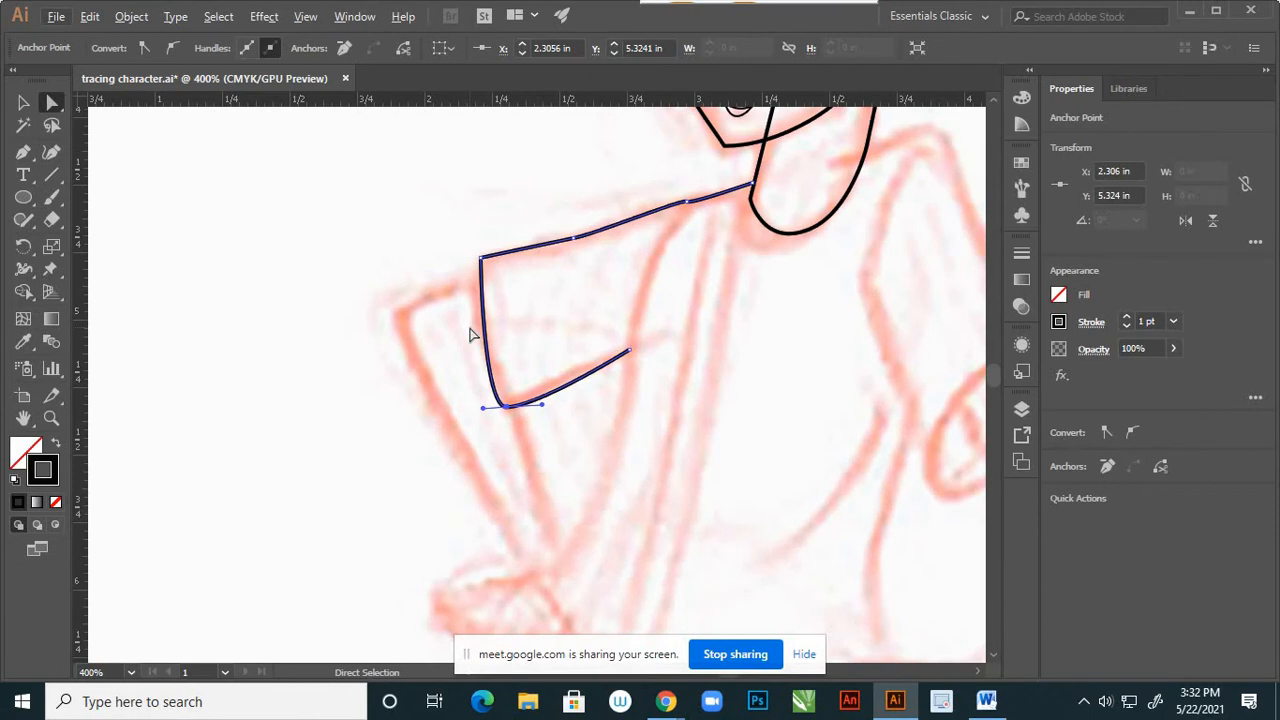
Start a Pen path just inside the sleeve's outer corner with a straight segment out to the elbow.
key("p")
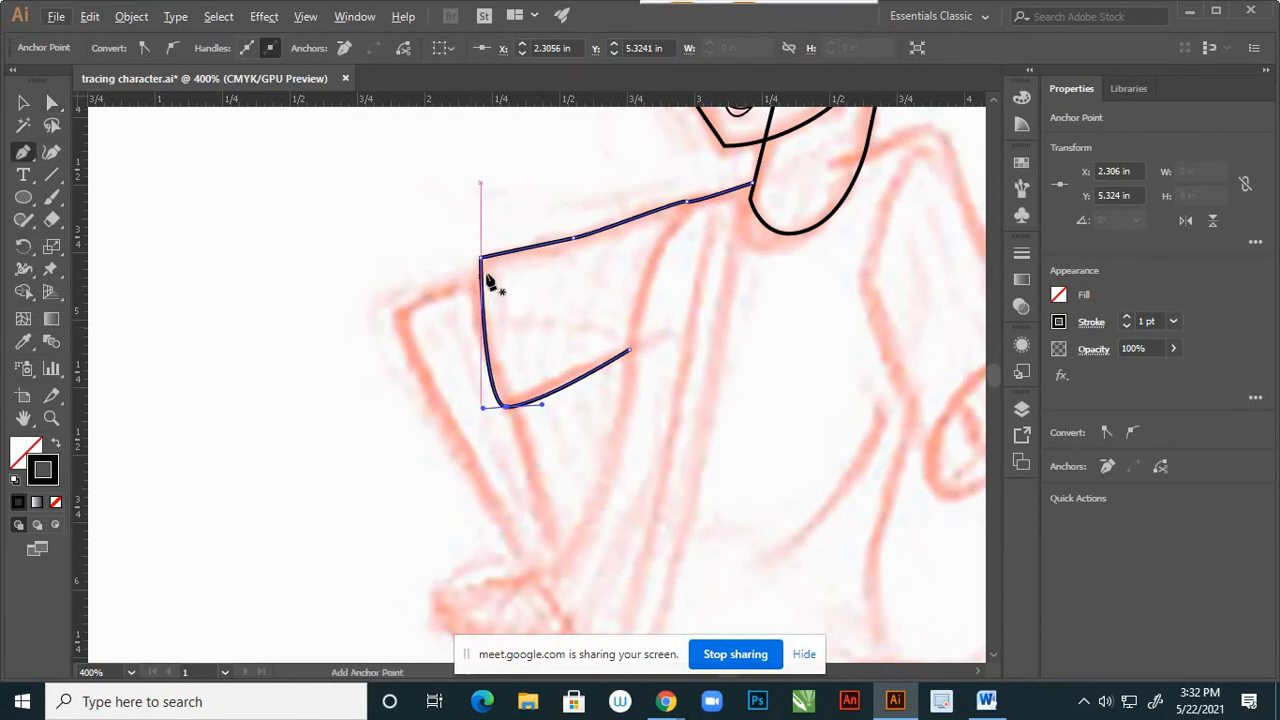
left_click(491, 268)
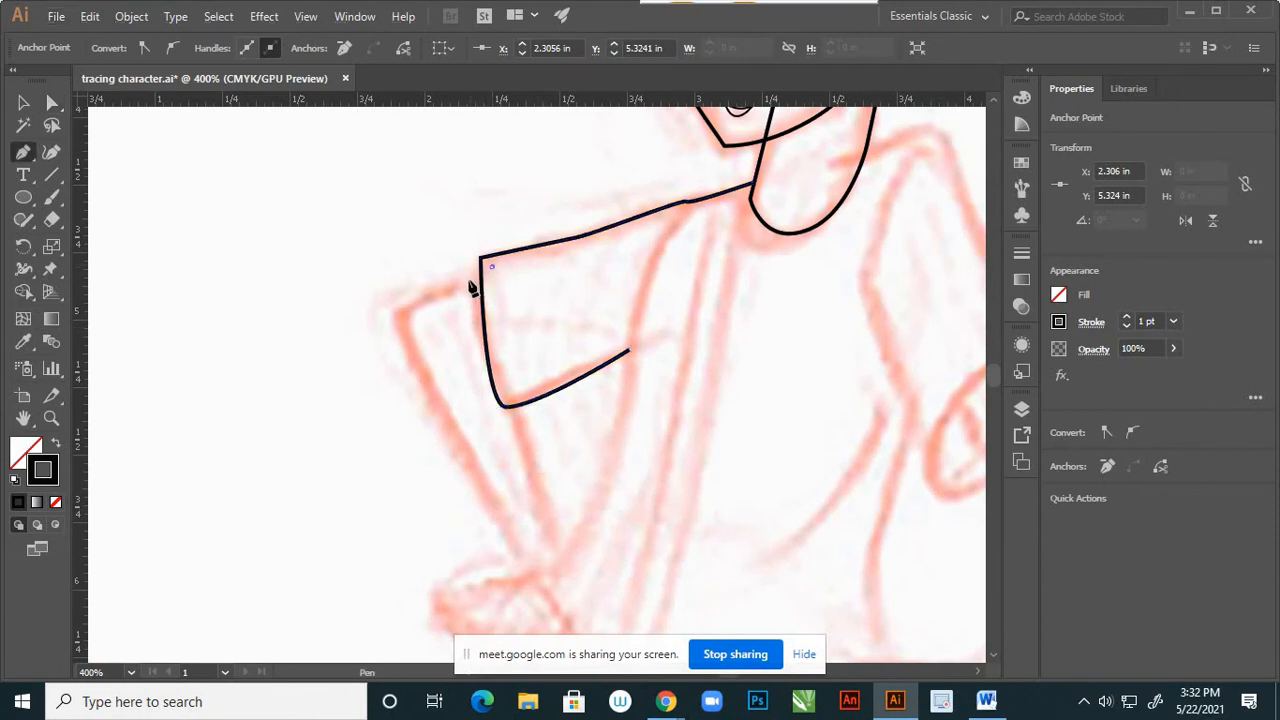
left_click(398, 314)
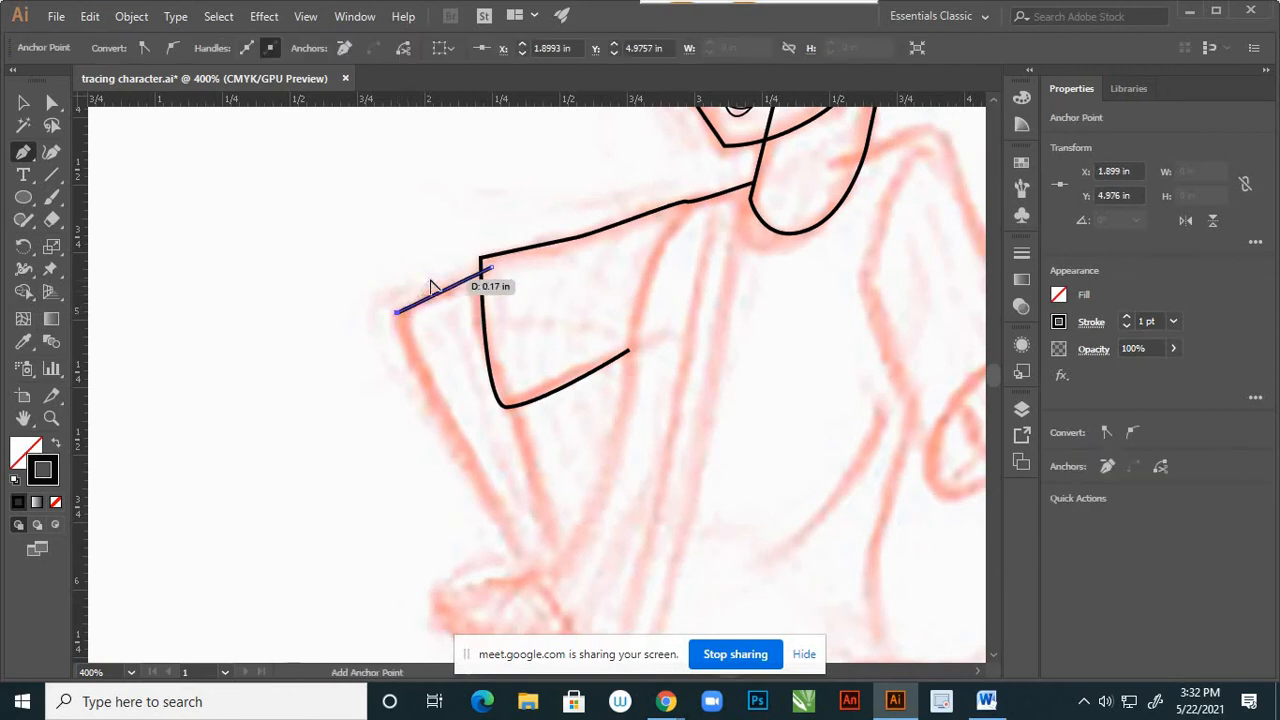
scroll(466, 420, "down", 3)
scroll(473, 437, "up", 2)
scroll(473, 437, "up", 1)
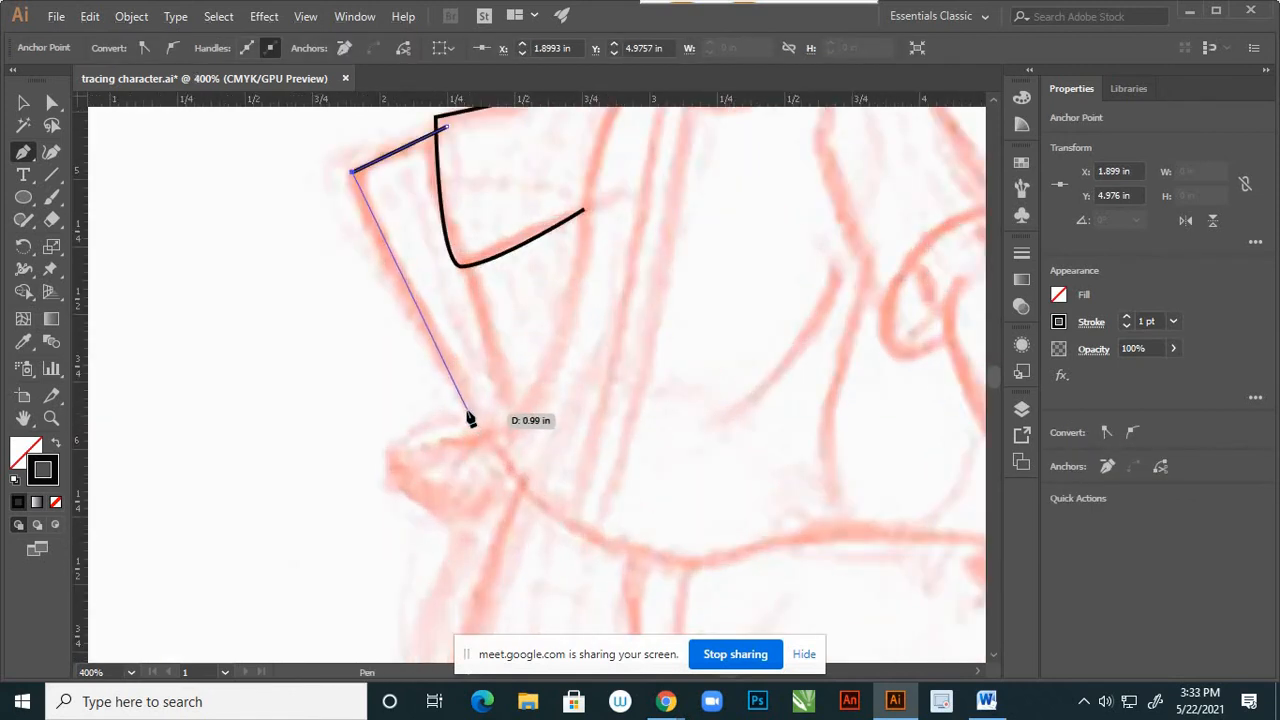
left_click_drag(466, 406, 514, 452)
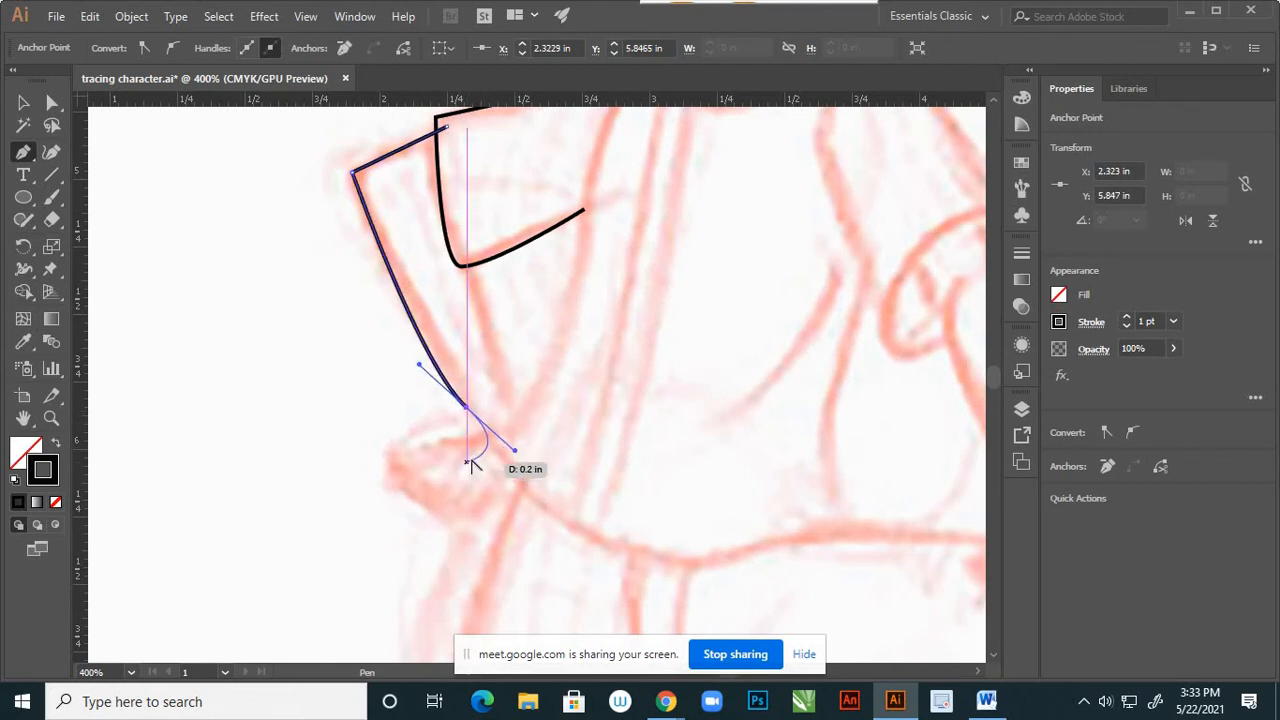
scroll(470, 462, "down", 3)
scroll(470, 460, "up", 3)
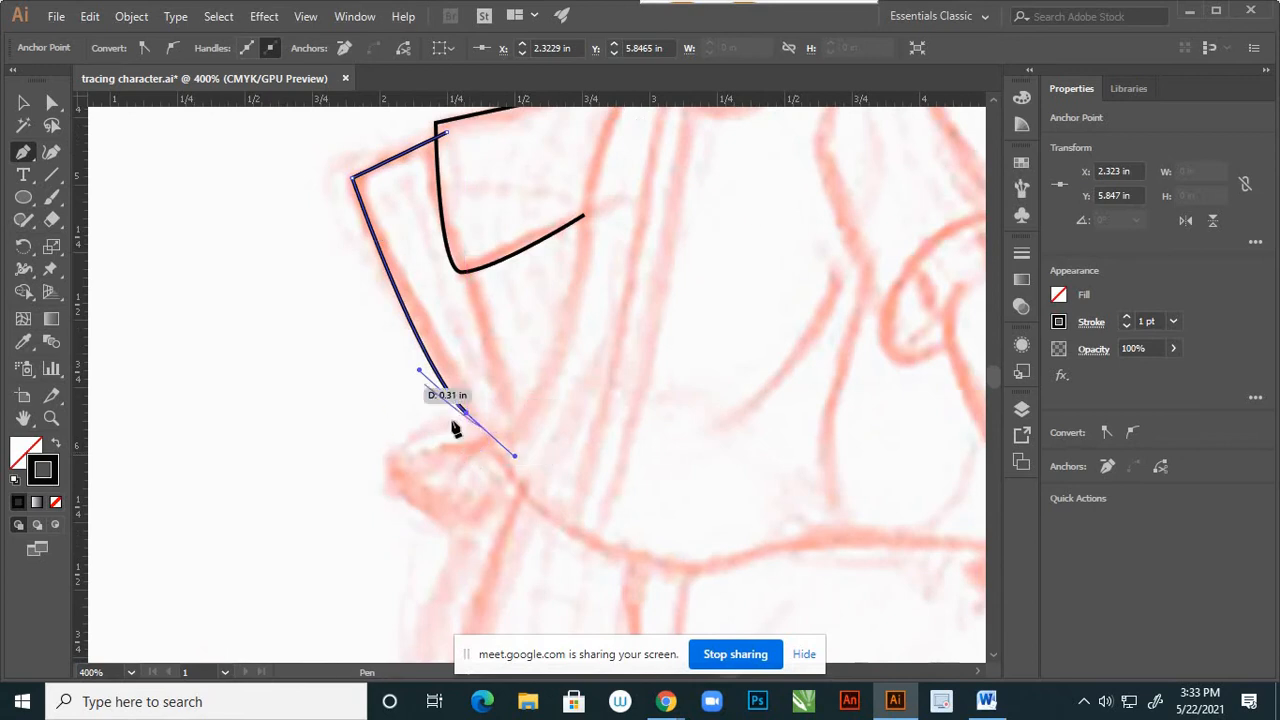
scroll(455, 435, "down", 4)
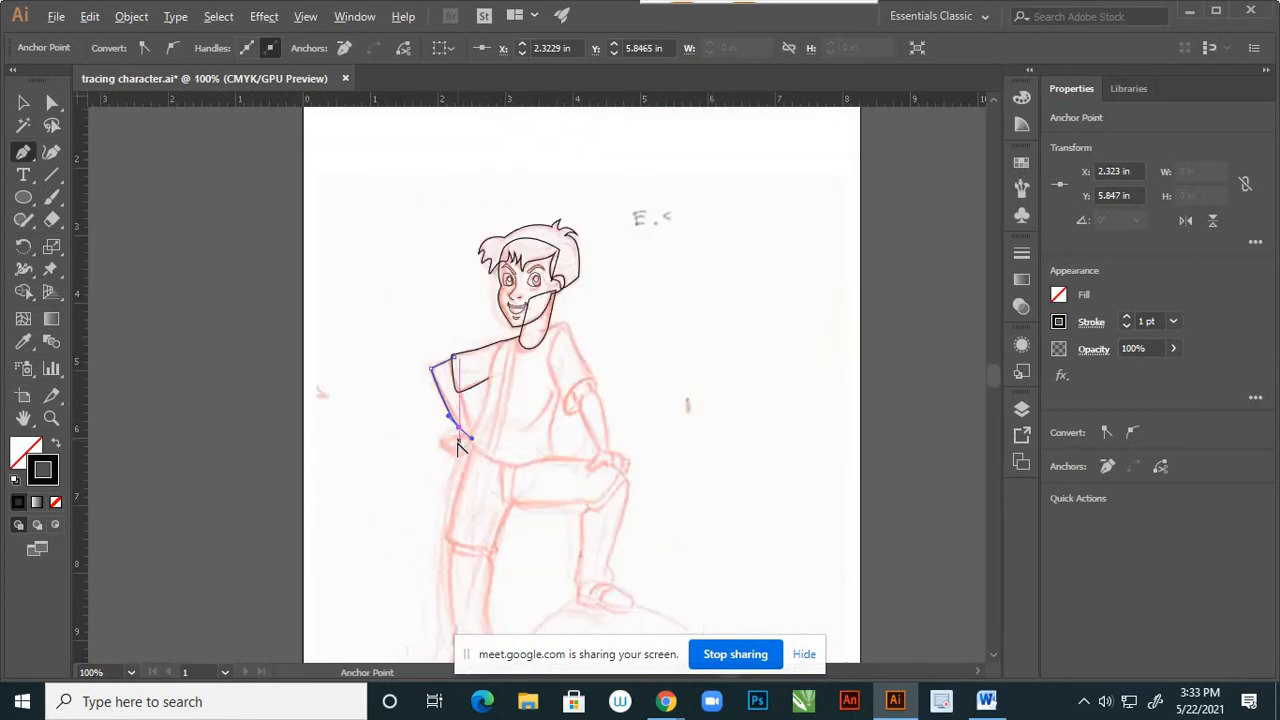
scroll(457, 443, "up", 4)
scroll(486, 406, "down", 1)
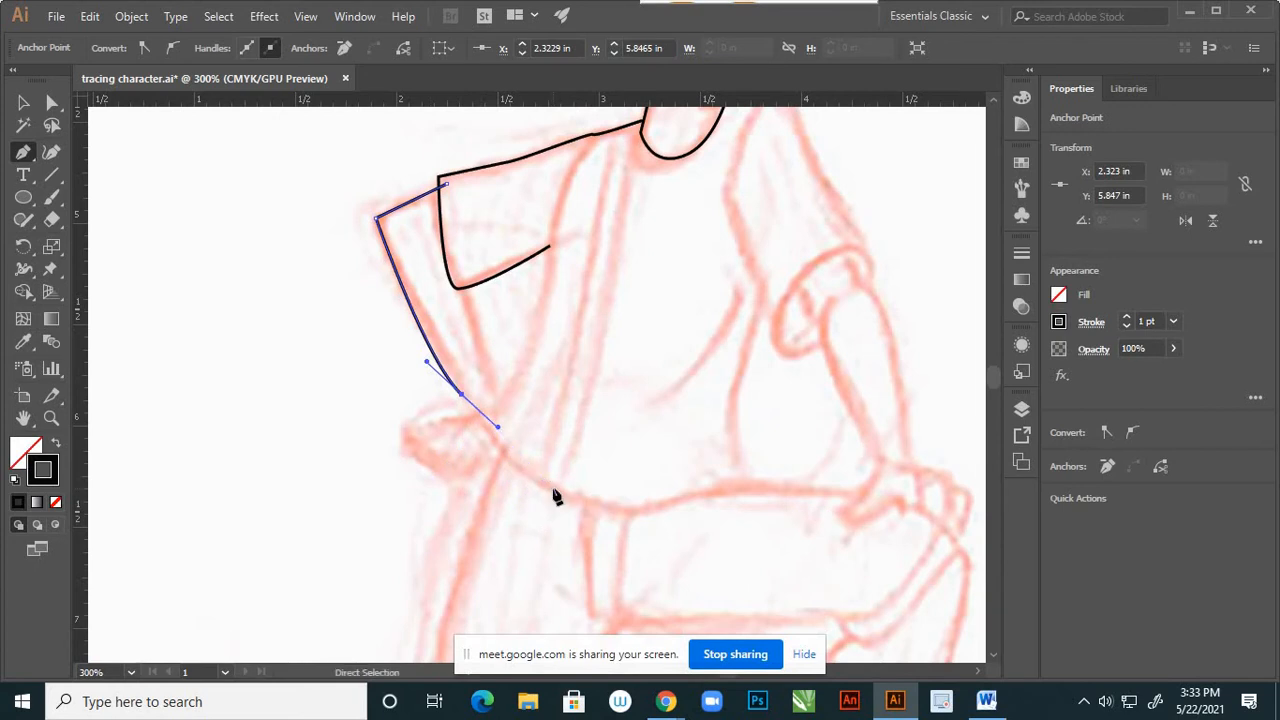
key("ctrl+z")
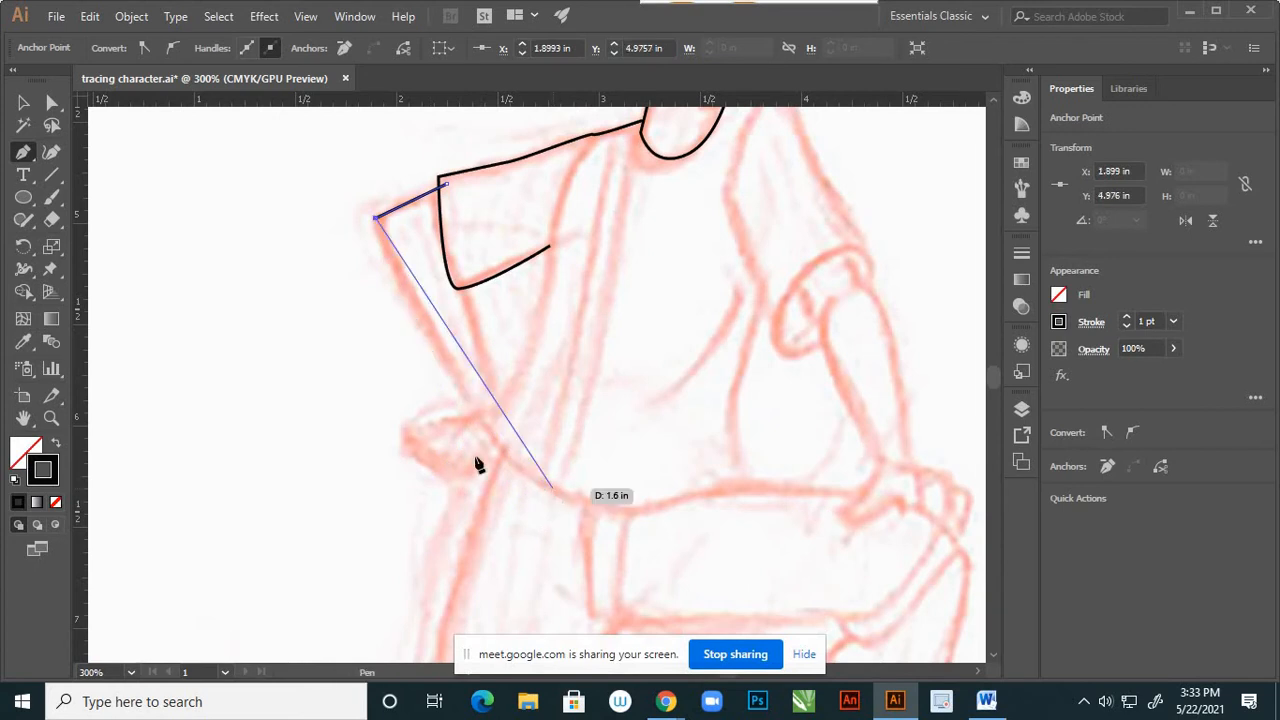
Trace the forearm's outer edge as a curve from the elbow to just above the wrist and end the path.
left_click(458, 383)
left_click_drag(478, 414, 513, 452)
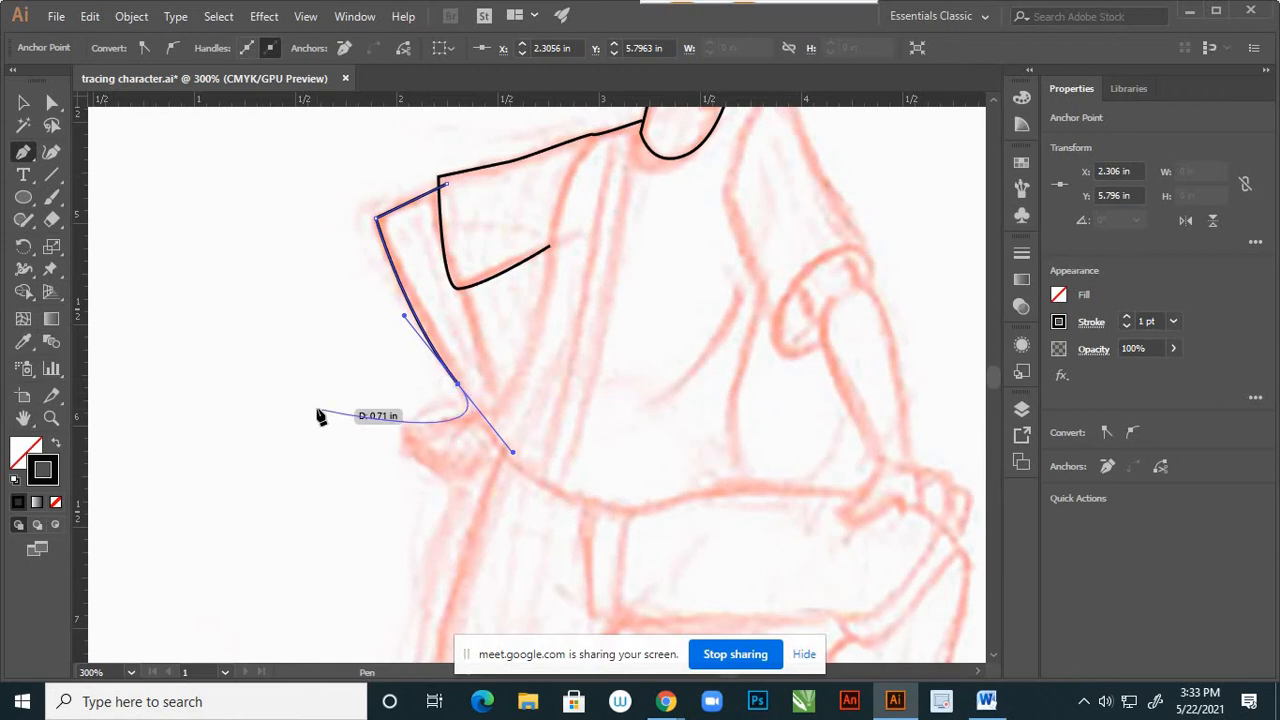
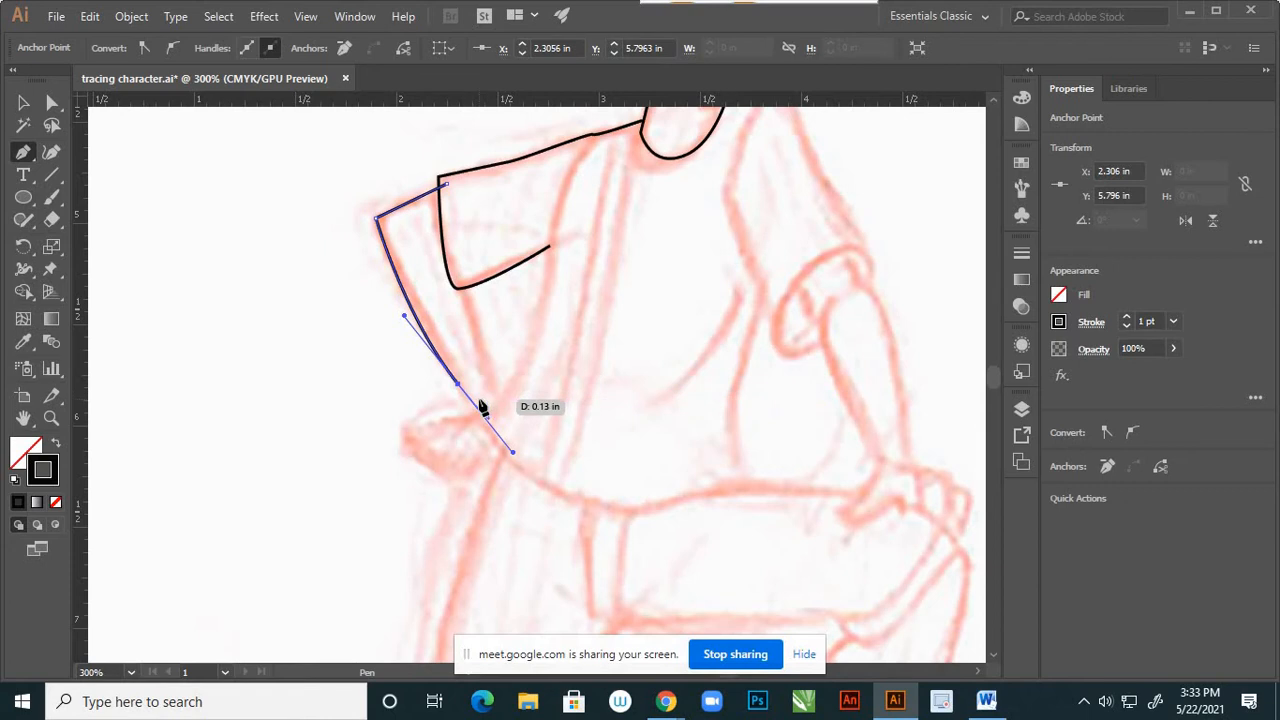
key("v")
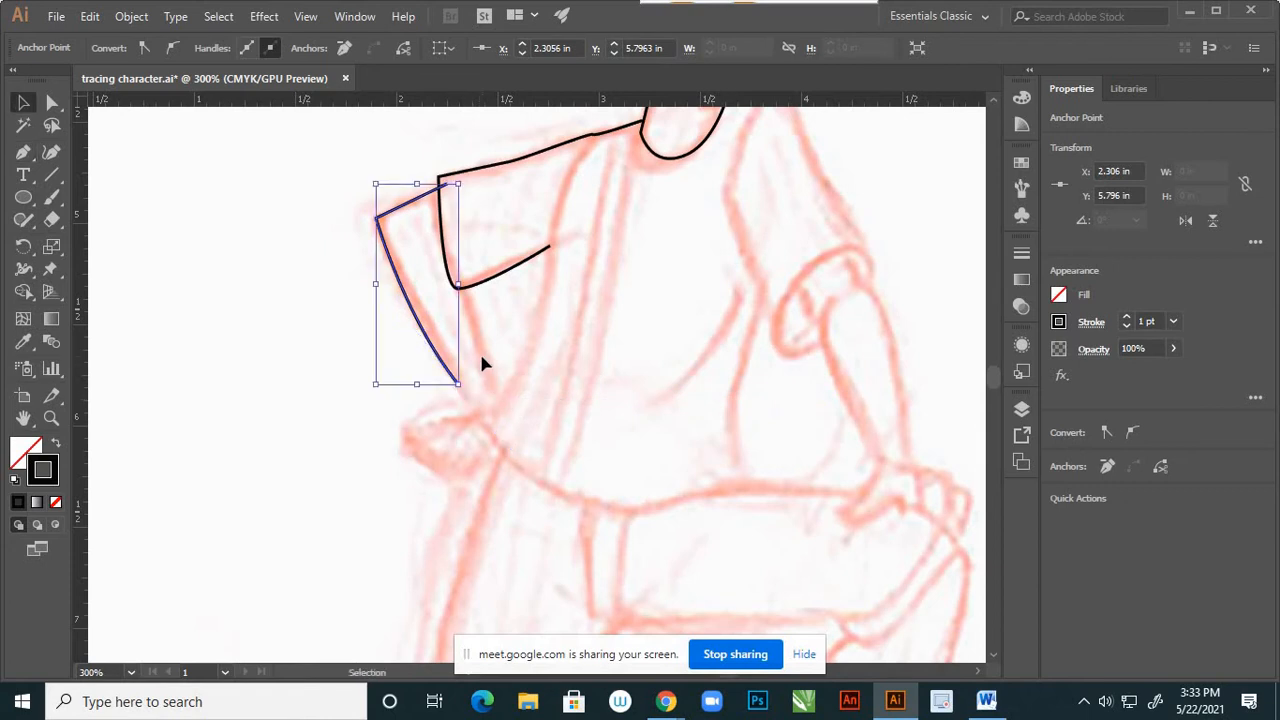
Trace the arm's inner edge from the sleeve's lower corner past the wrist, along the hand's back and out along the lower finger.
key("p")
left_click(460, 289)
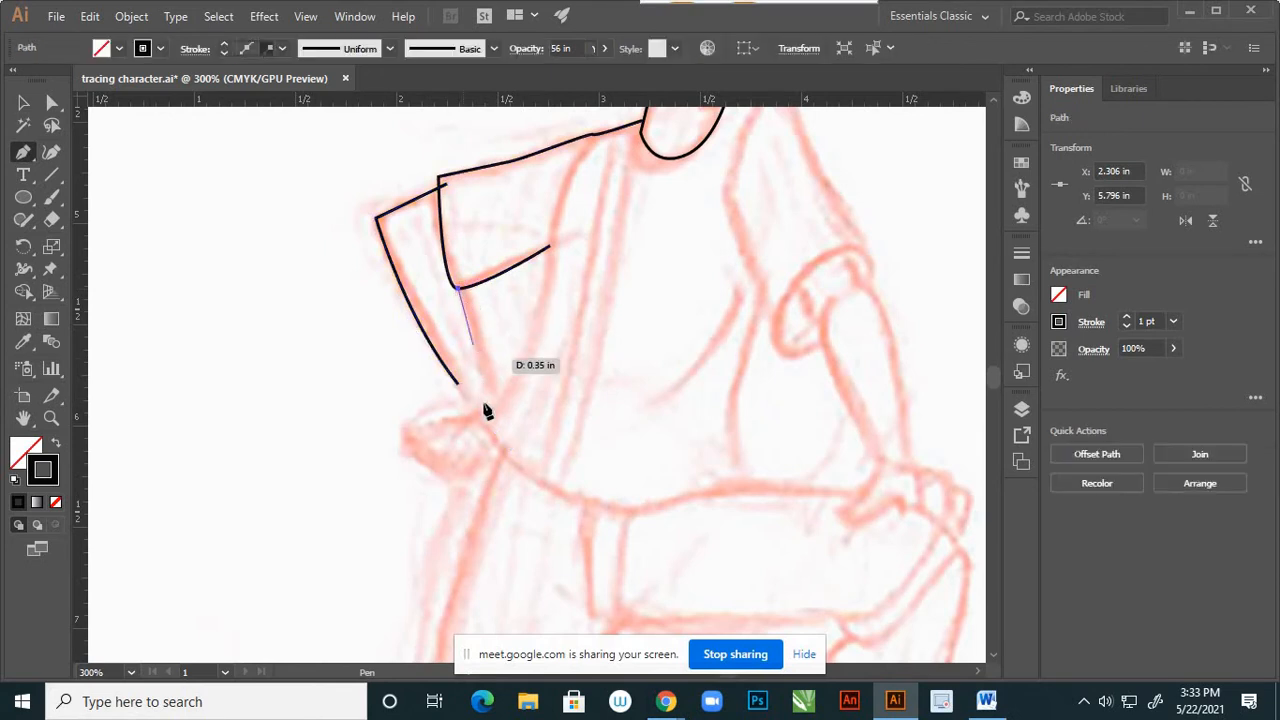
left_click(500, 411)
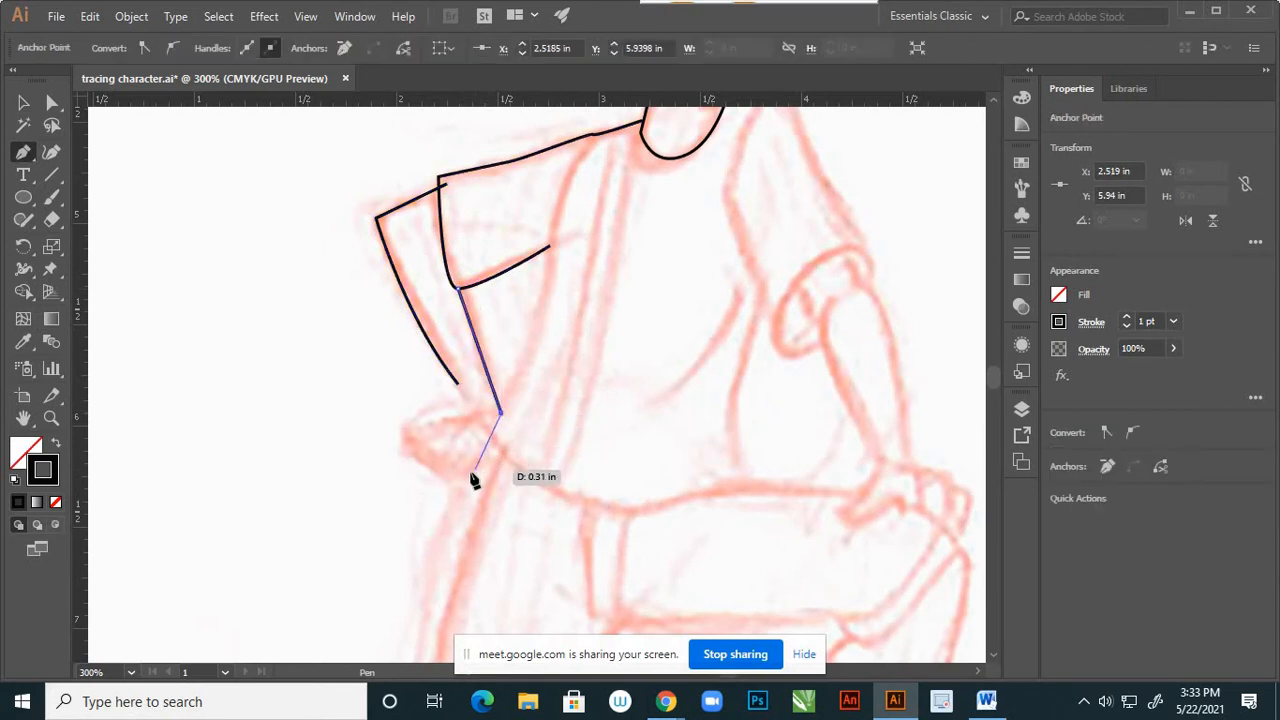
left_click(468, 472)
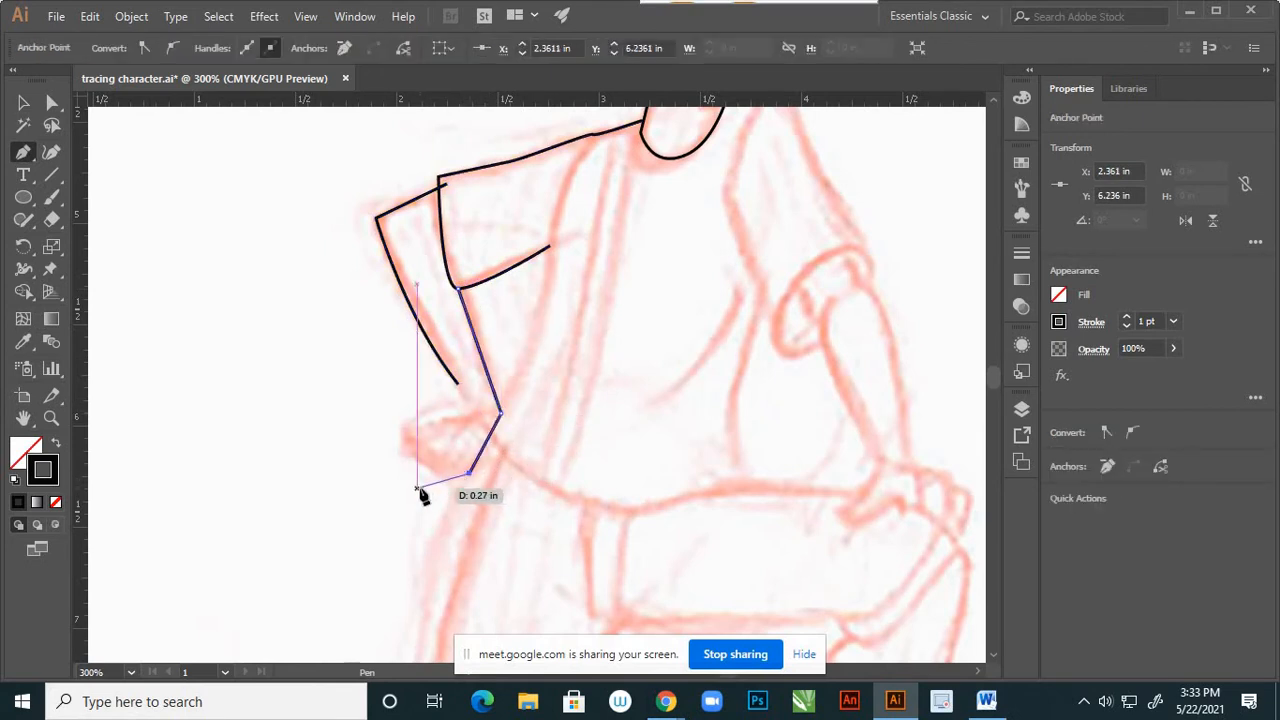
left_click(417, 490)
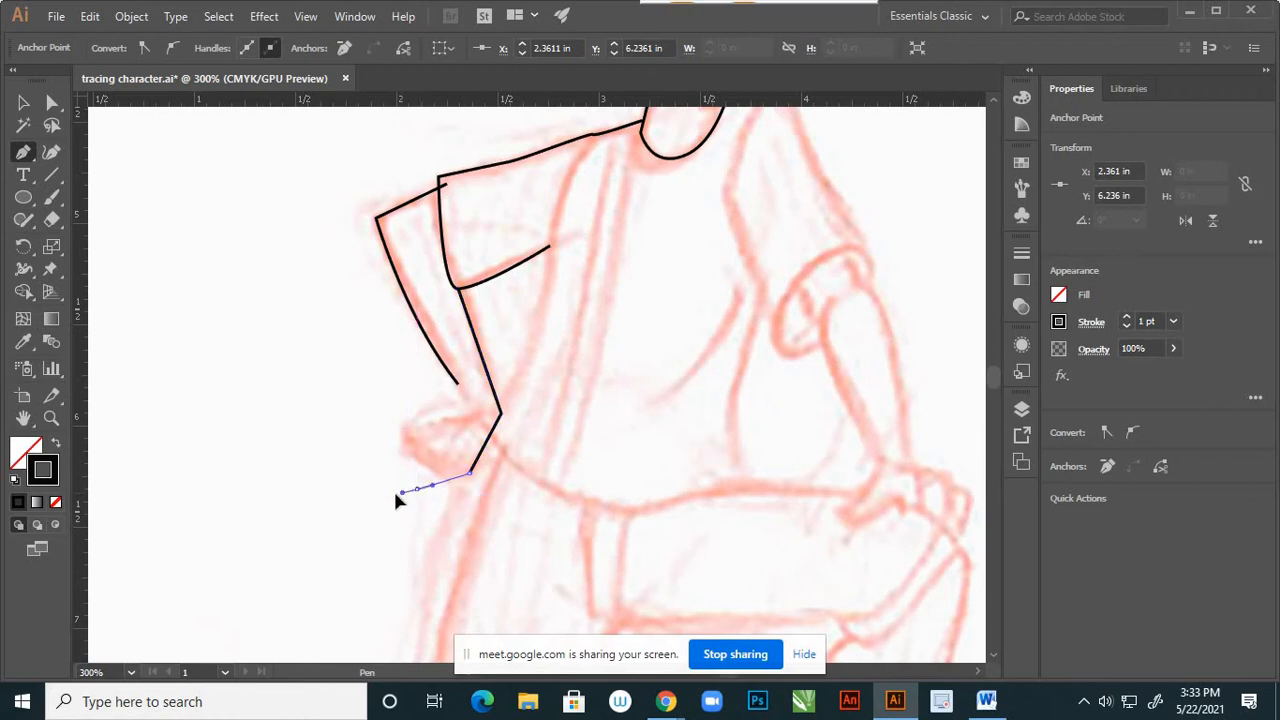
left_click(396, 495)
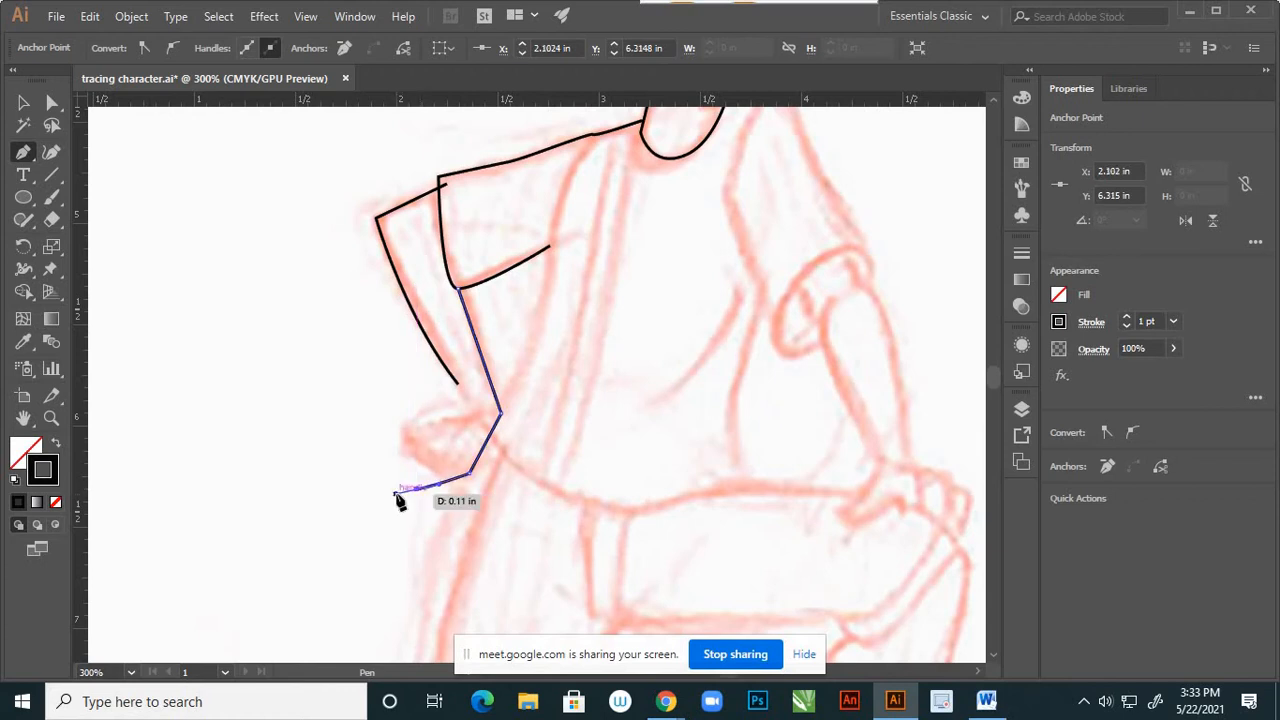
key("v")
Trace the lower finger's upper edge from inside the palm to the fingertip, joining it to the open end of the hand path.
key("p")
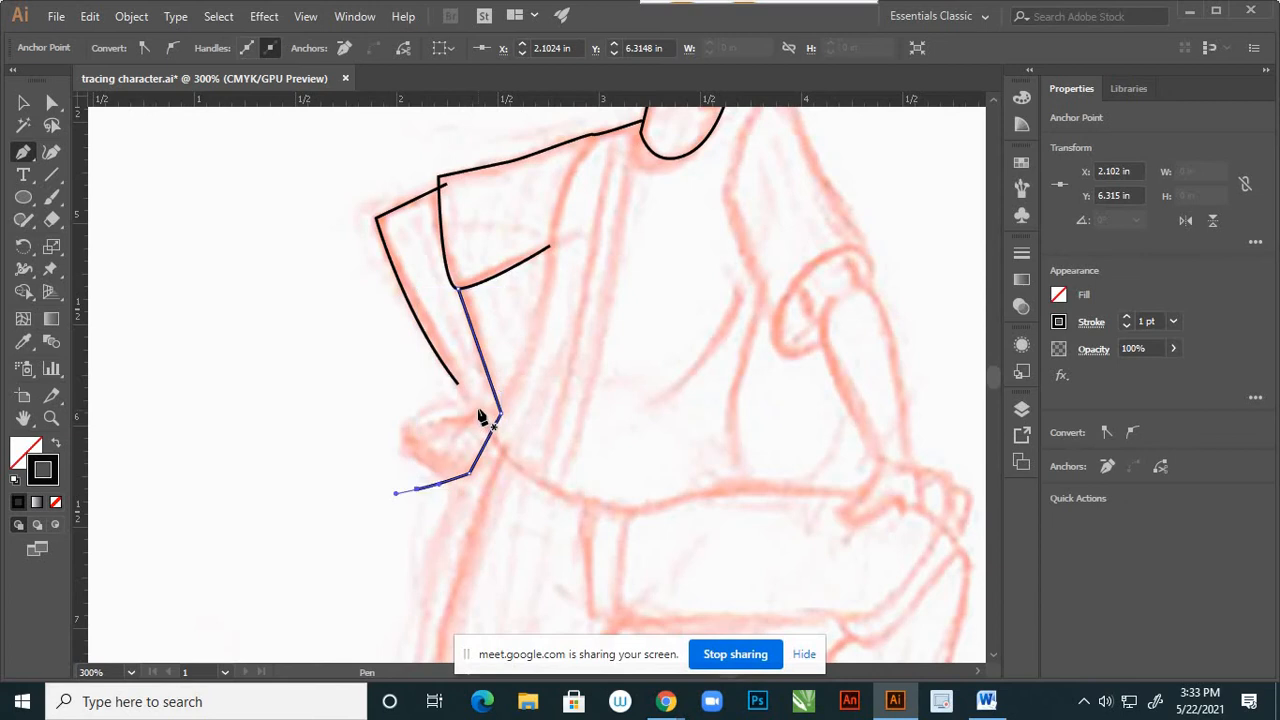
left_click(476, 408)
left_click(457, 458)
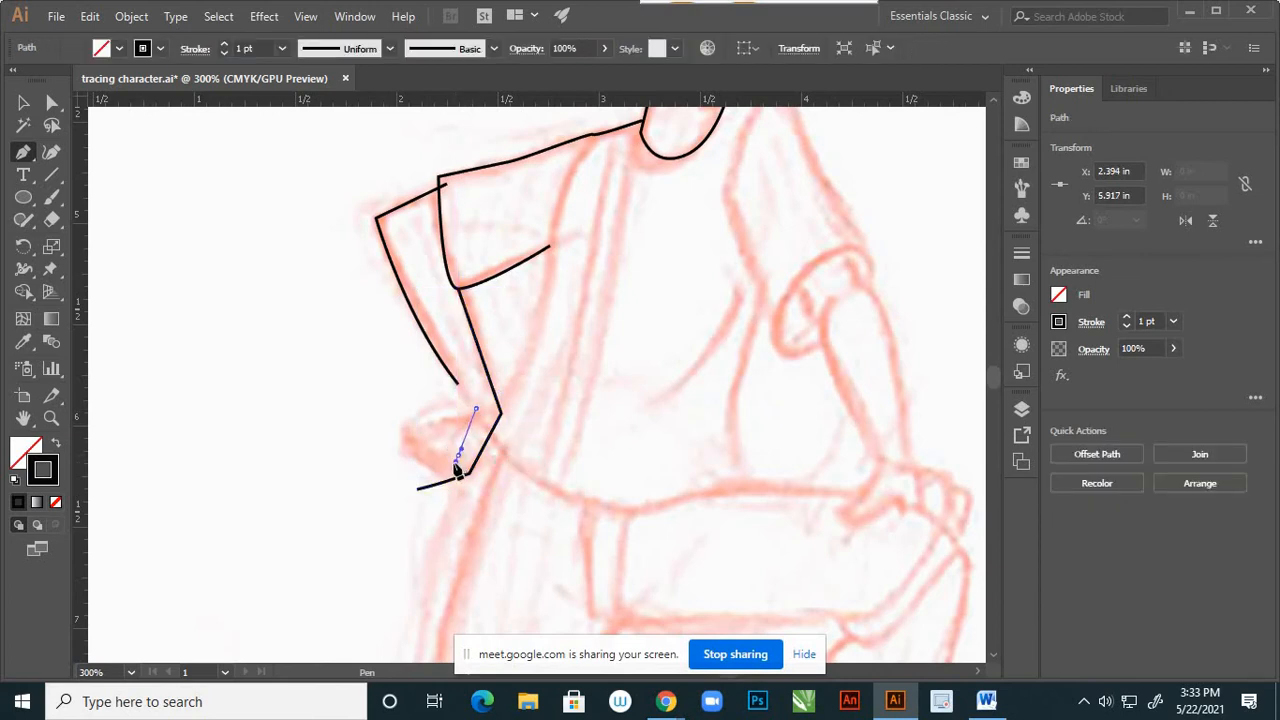
left_click_drag(456, 463, 467, 489)
left_click(376, 485)
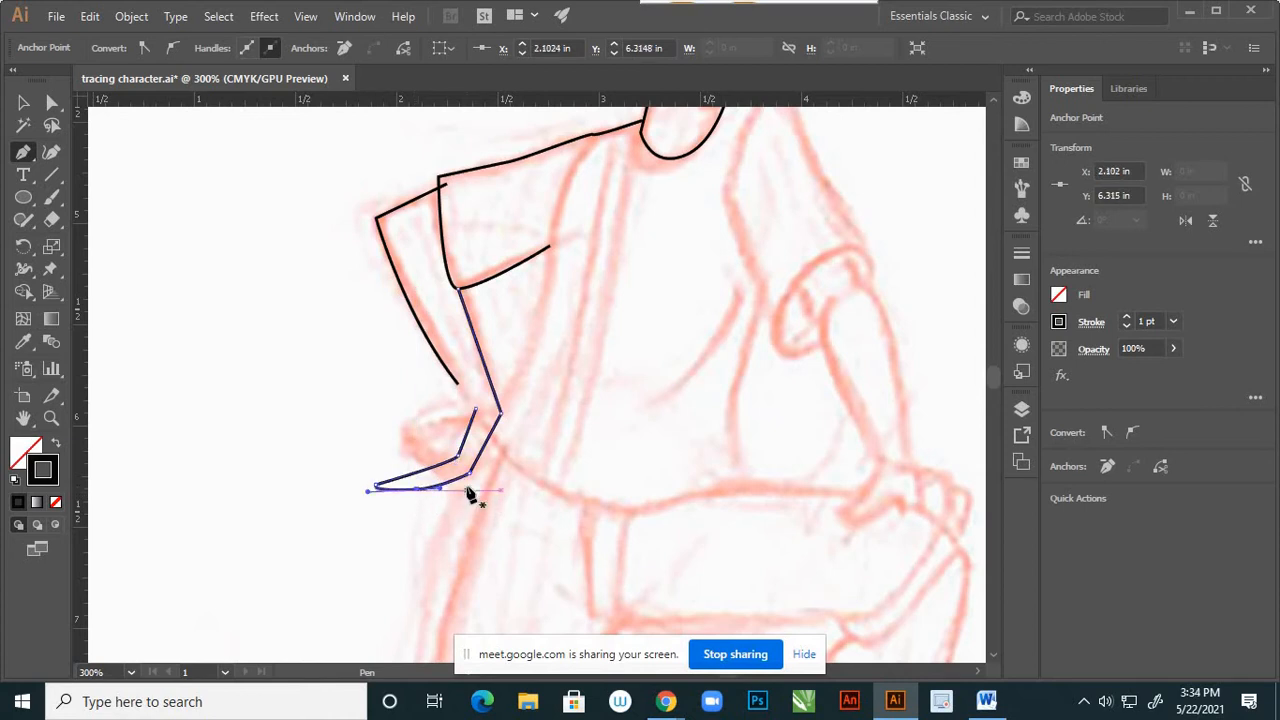
key("v")
Continue the forearm's outer path from the wrist around the pointed thumb and back to a corner point at the thumb's base.
key("p")
left_click(448, 402, "ctrl")
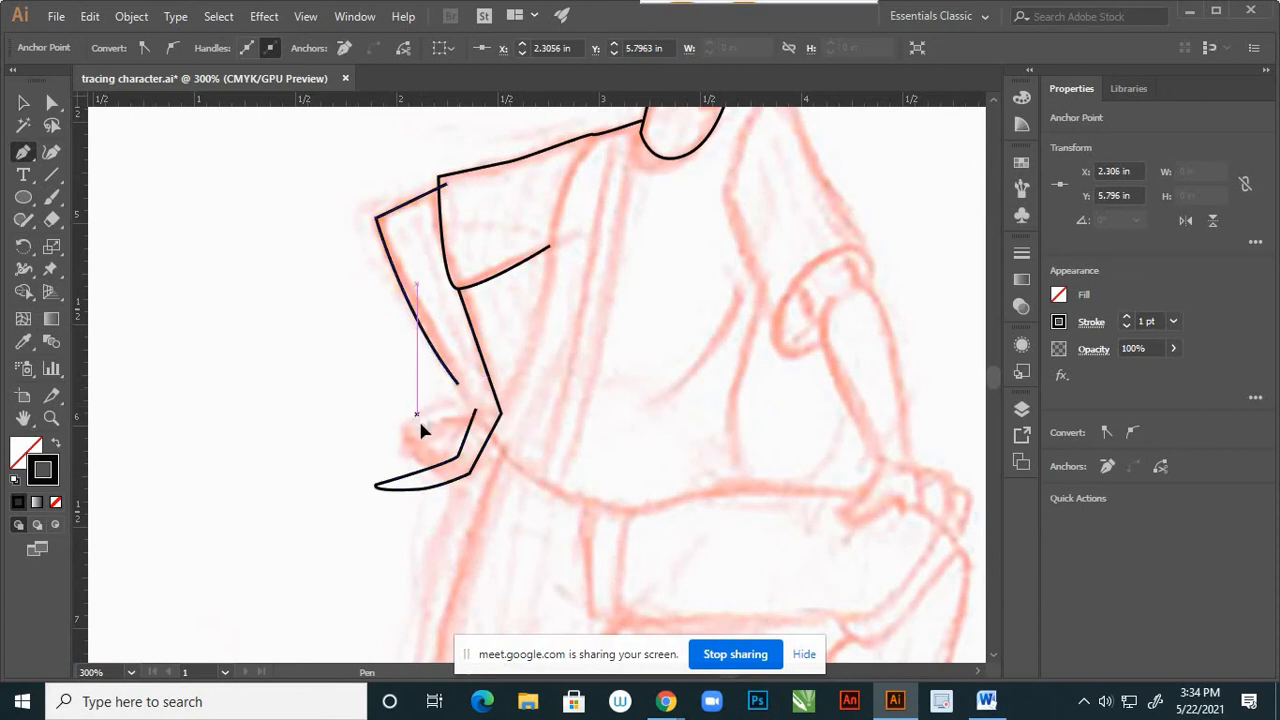
left_click_drag(413, 430, 452, 413)
scroll(445, 458, "up", 2)
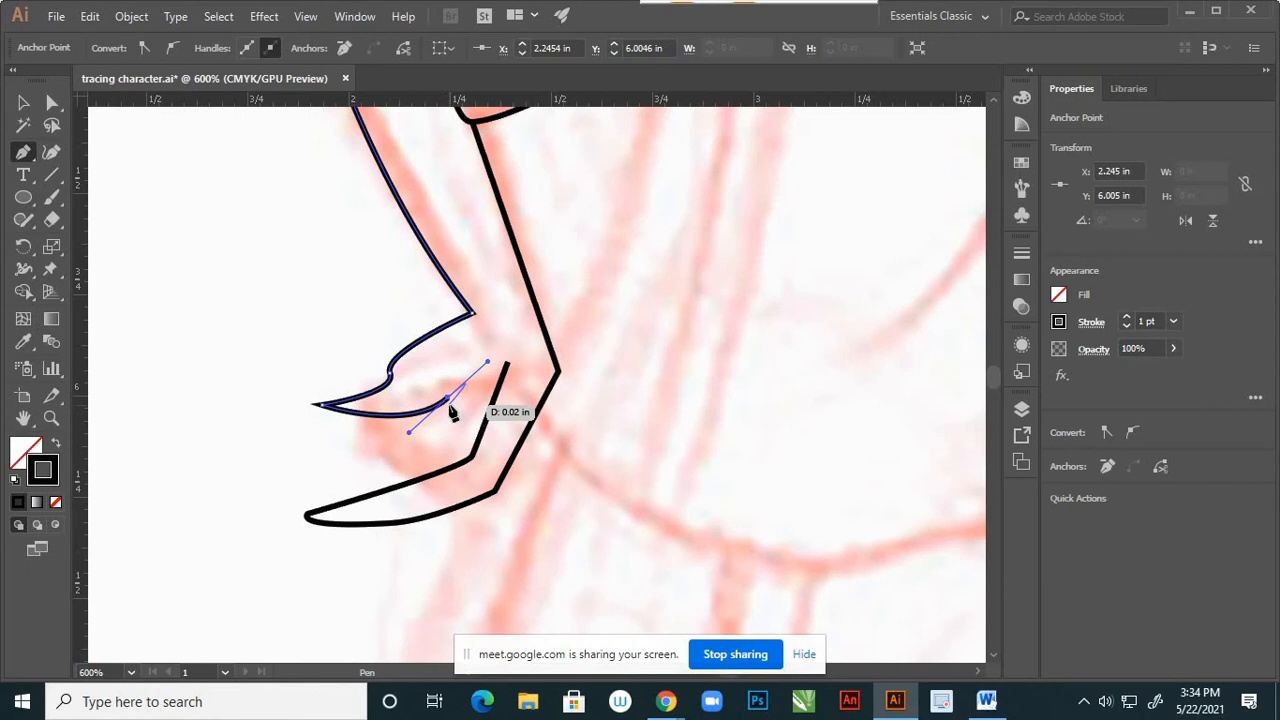
left_click_drag(452, 413, 451, 411)
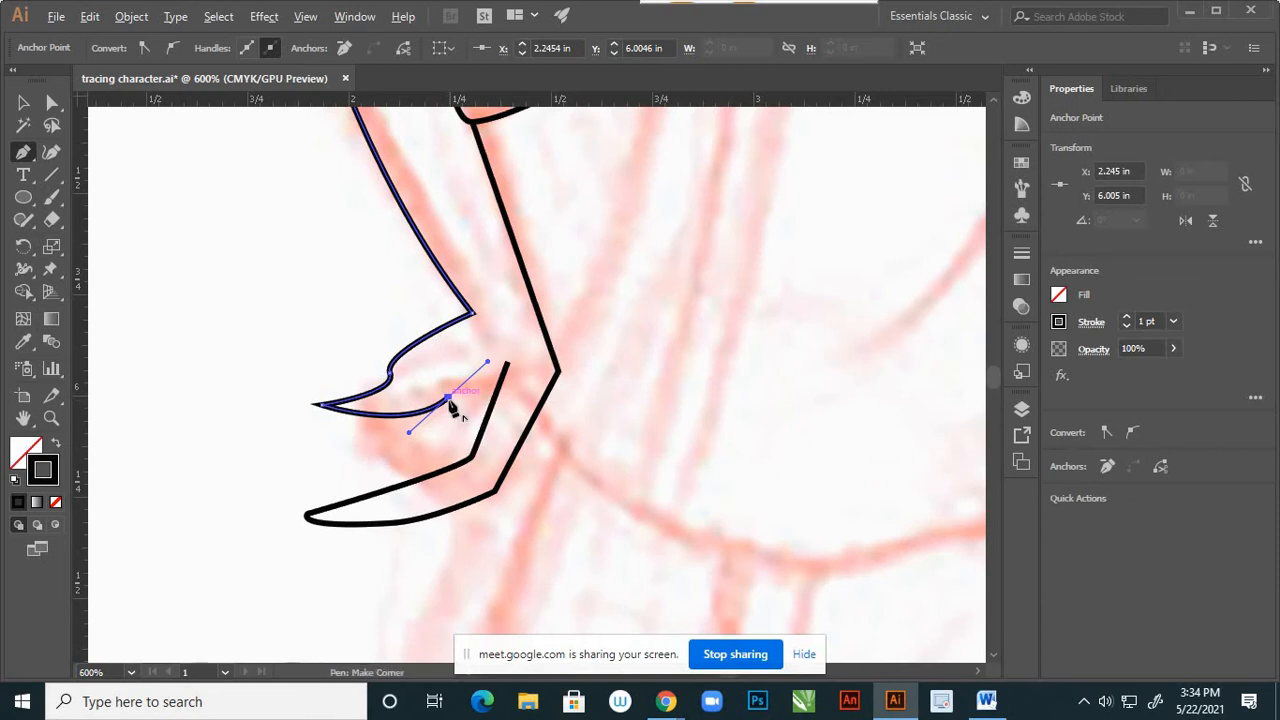
Trace the upper finger from the thumb's base to its rounded tip, end it on the lower finger's tip, and deselect the path.
left_click_drag(452, 410, 406, 449)
left_click(403, 448)
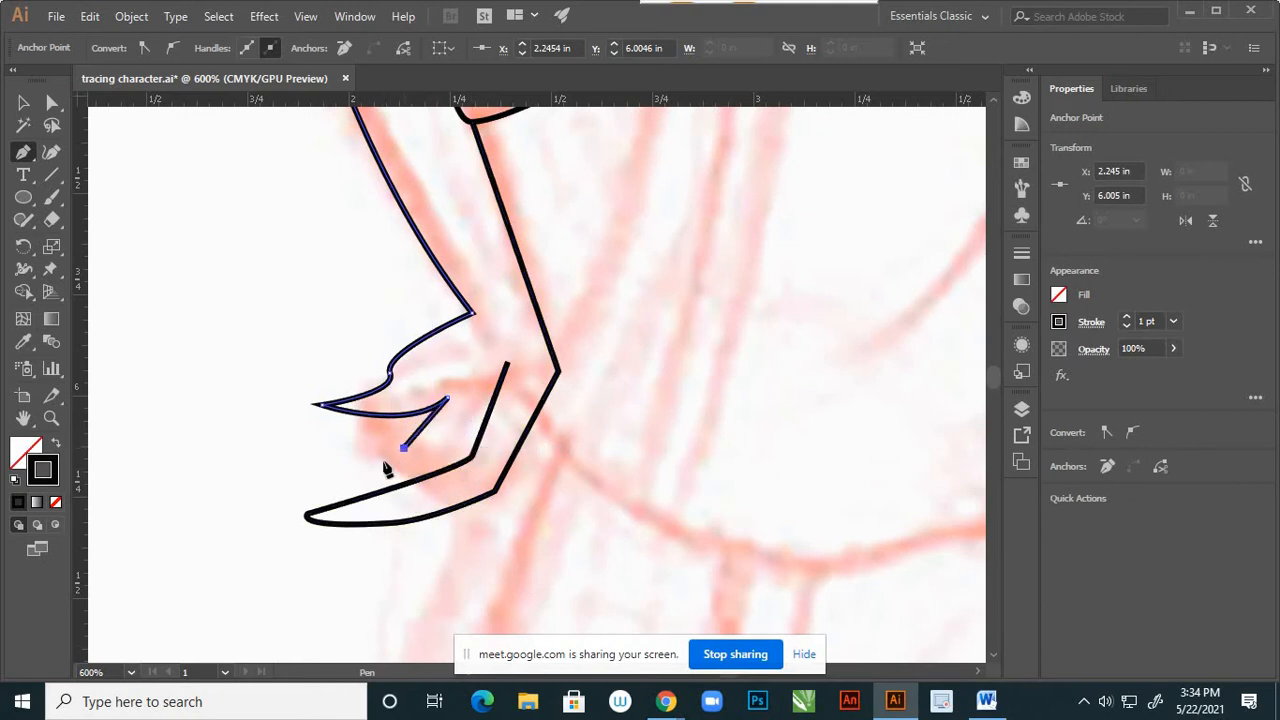
left_click(257, 498)
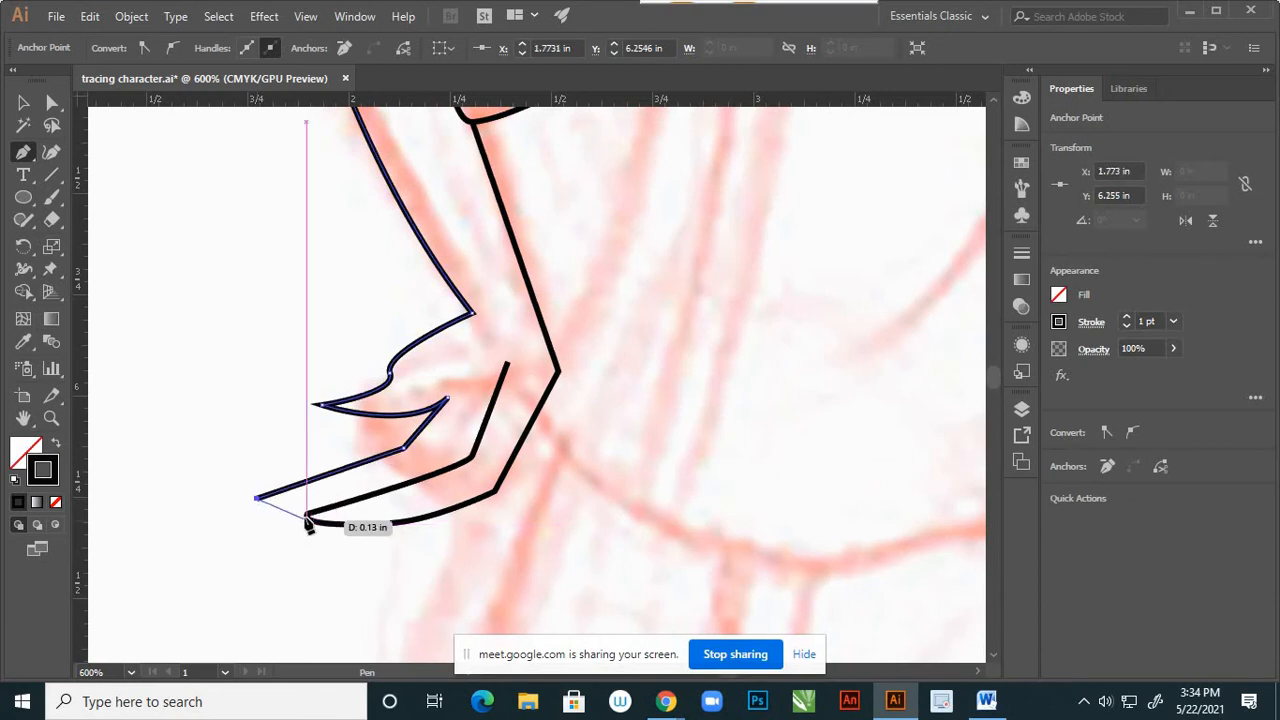
left_click(307, 514)
left_click_drag(336, 528, 371, 503)
key("v")
left_click(512, 545)
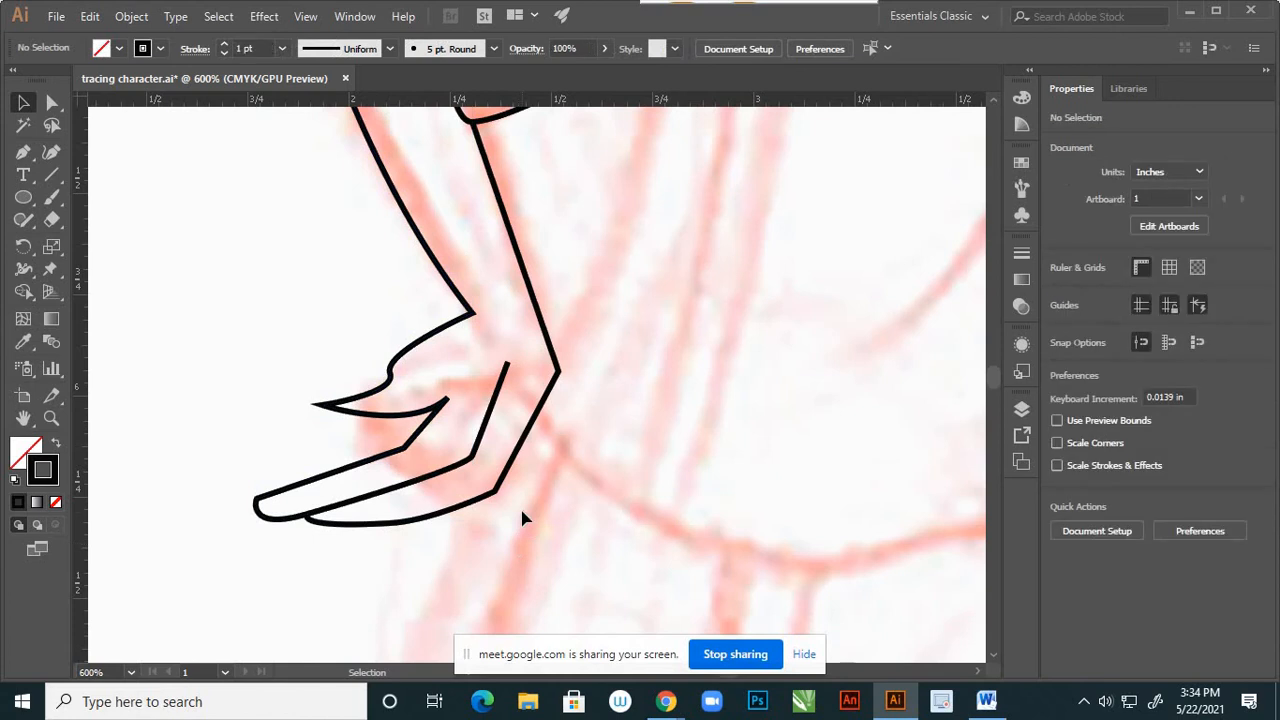
Round the thumb's pointed tip by extending its underside curve, pull the tip inward, and reshape the bend on the thumb's upper edge.
scroll(521, 517, "down", 5)
scroll(520, 510, "up", 5)
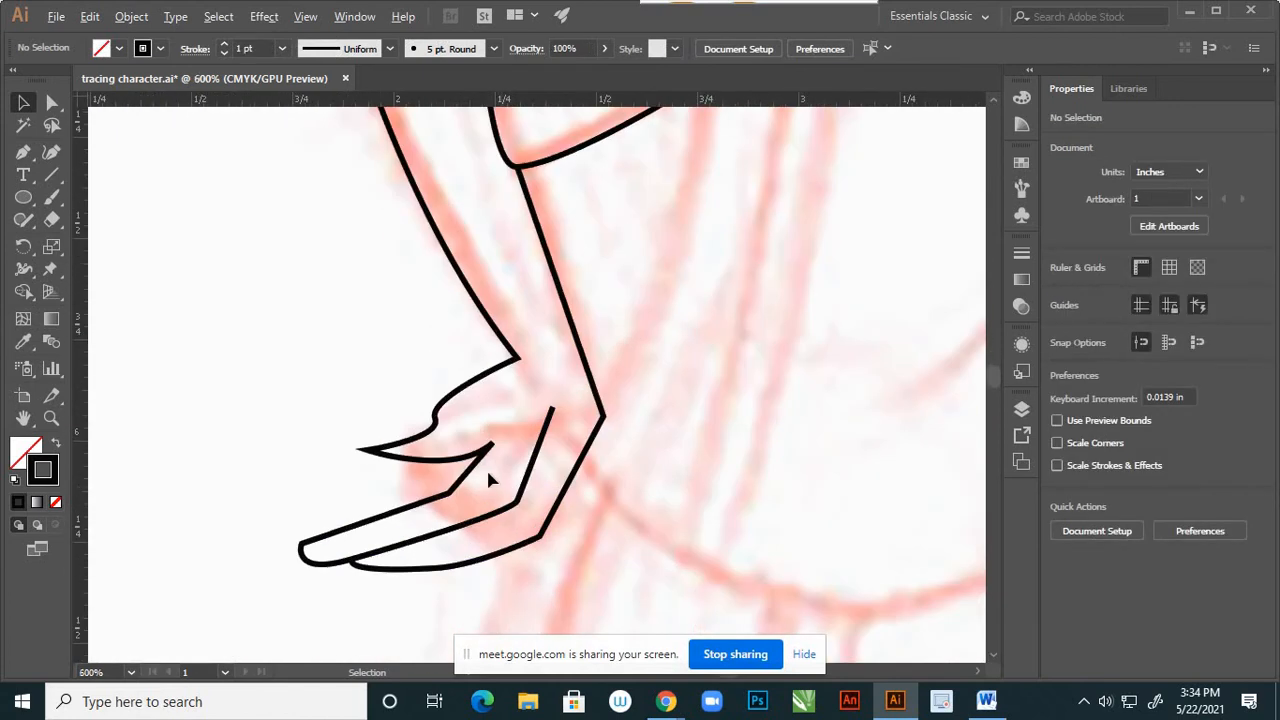
left_click(53, 104)
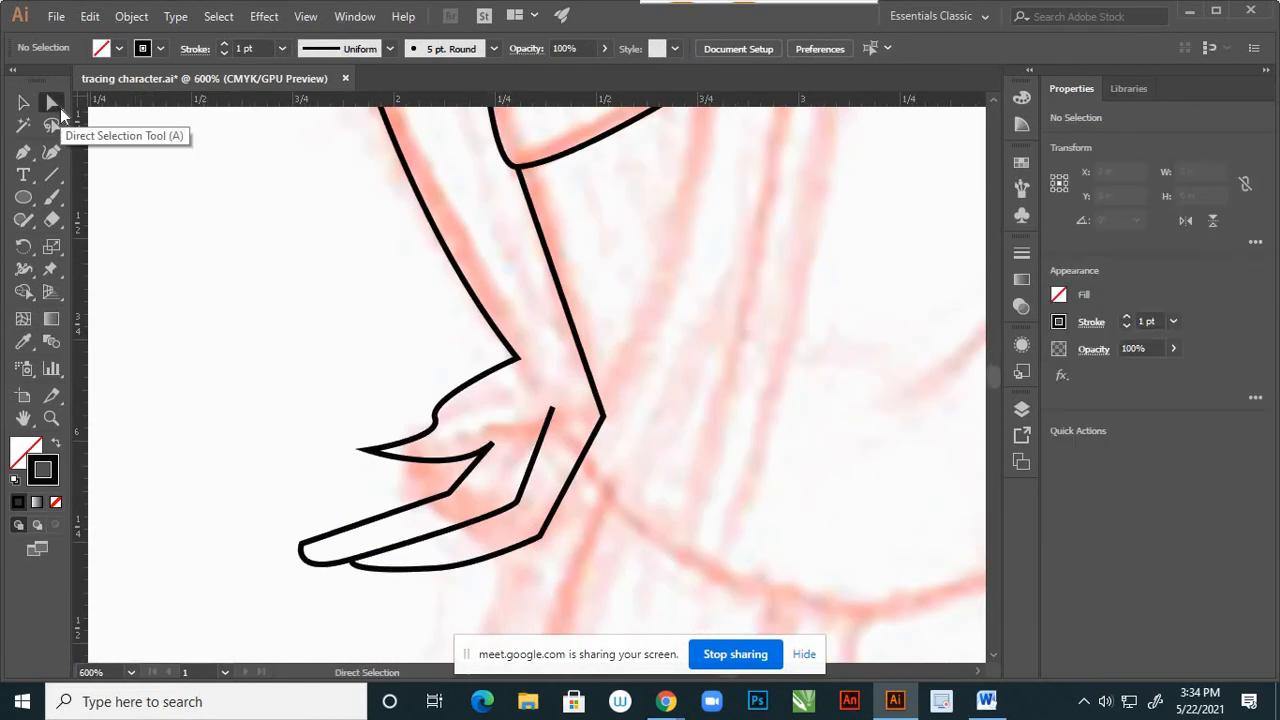
scroll(434, 468, "up", 2)
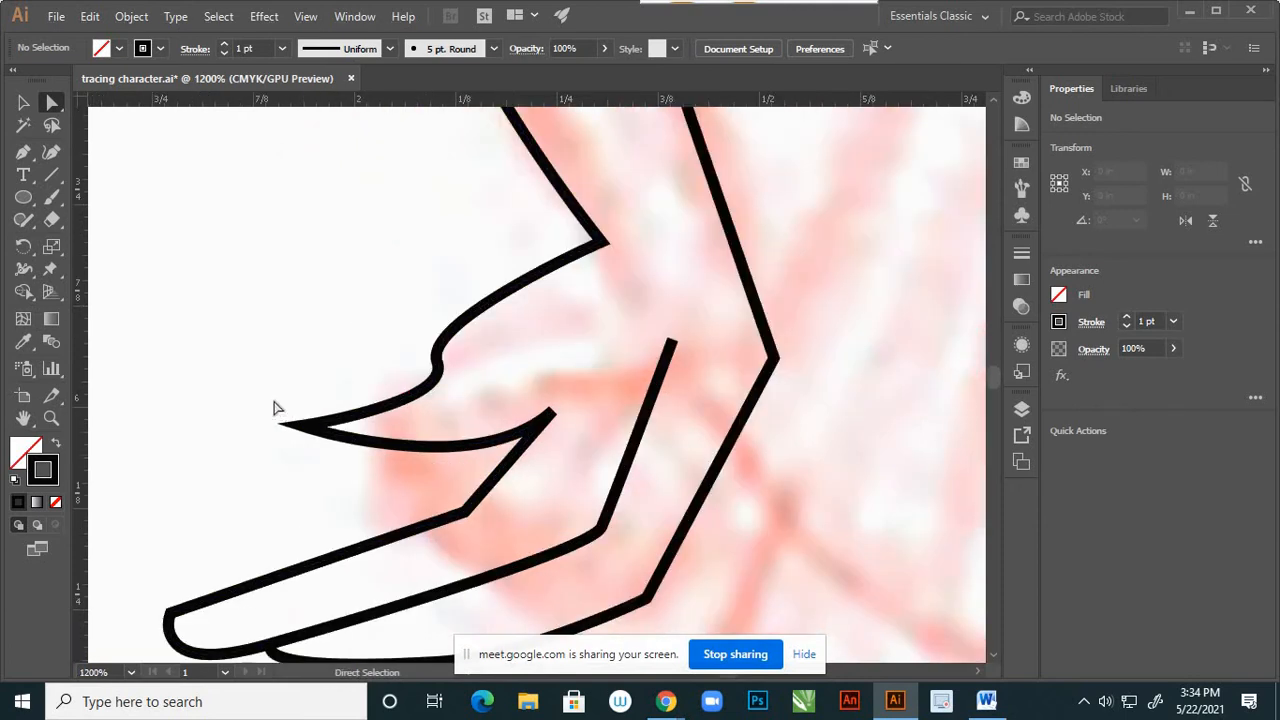
left_click_drag(275, 394, 320, 434)
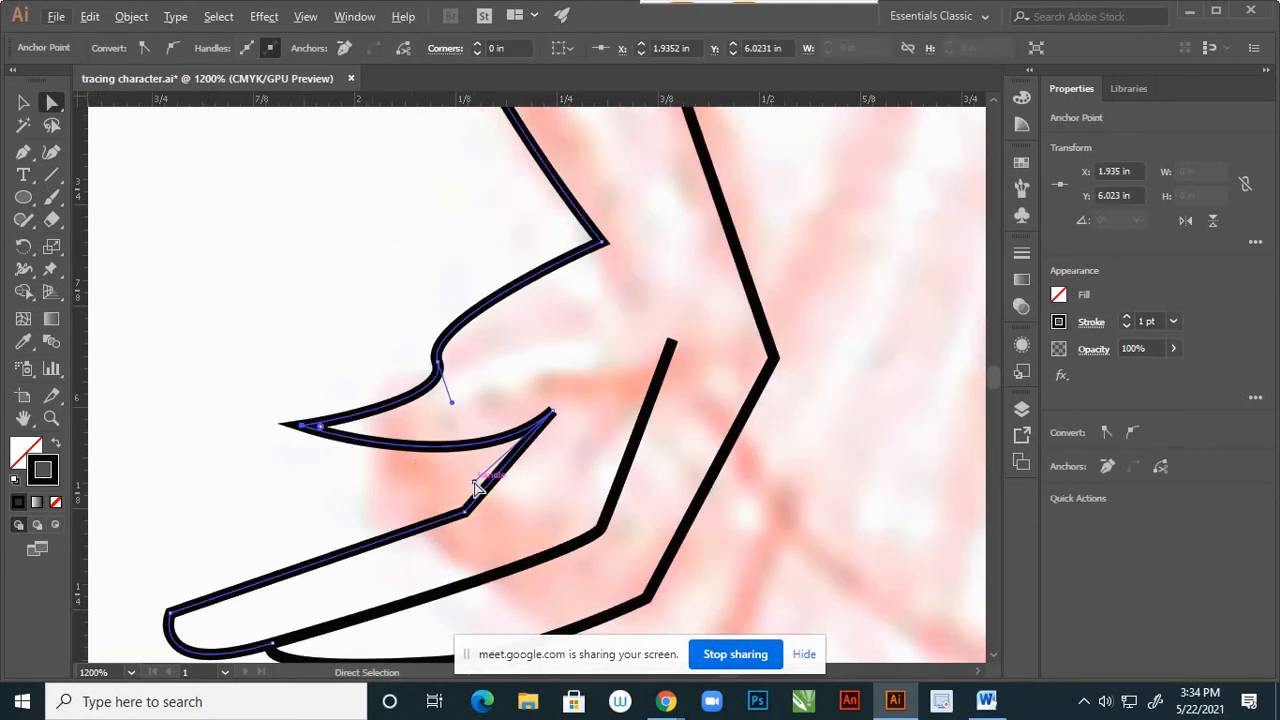
left_click_drag(474, 480, 281, 532)
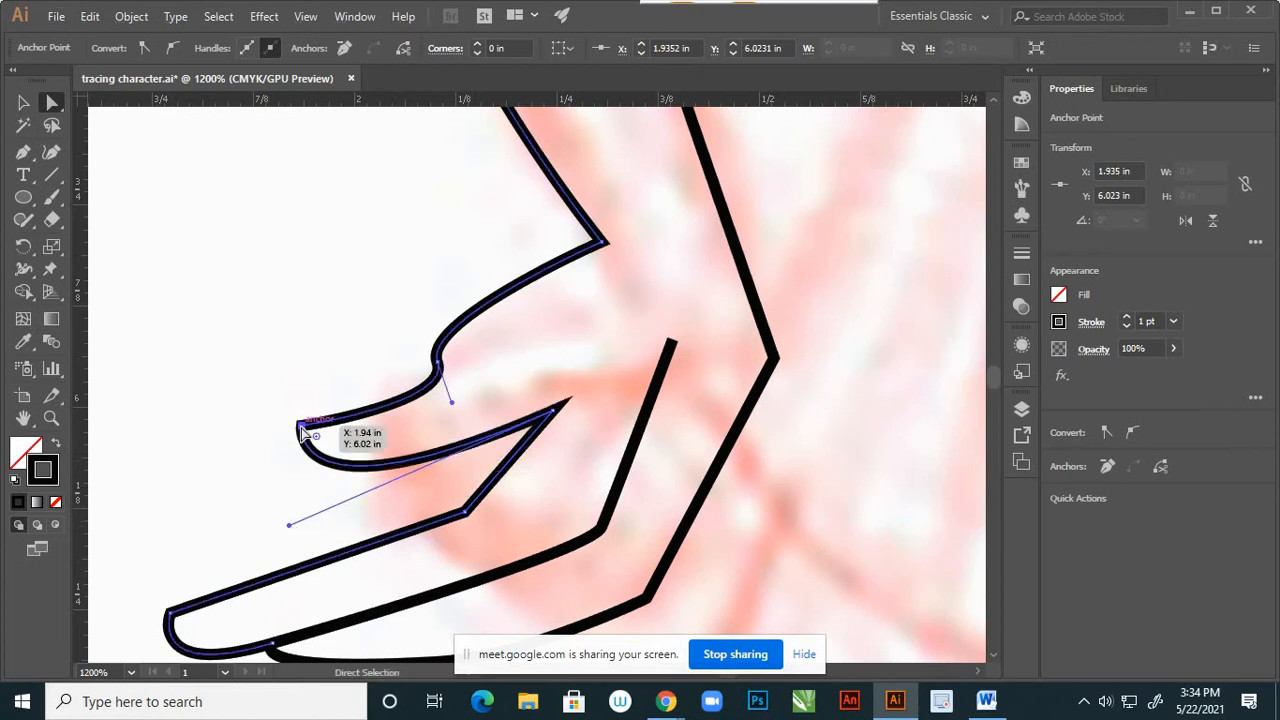
left_click_drag(300, 430, 327, 428)
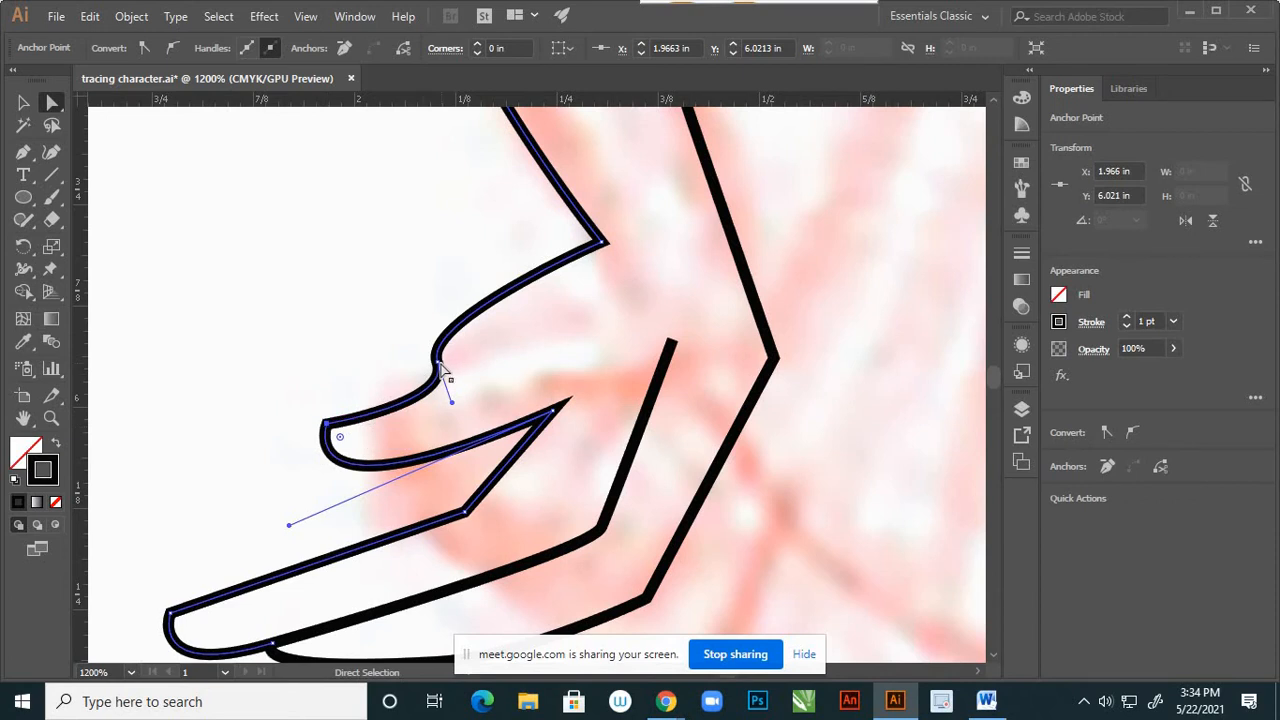
left_click_drag(440, 366, 458, 275)
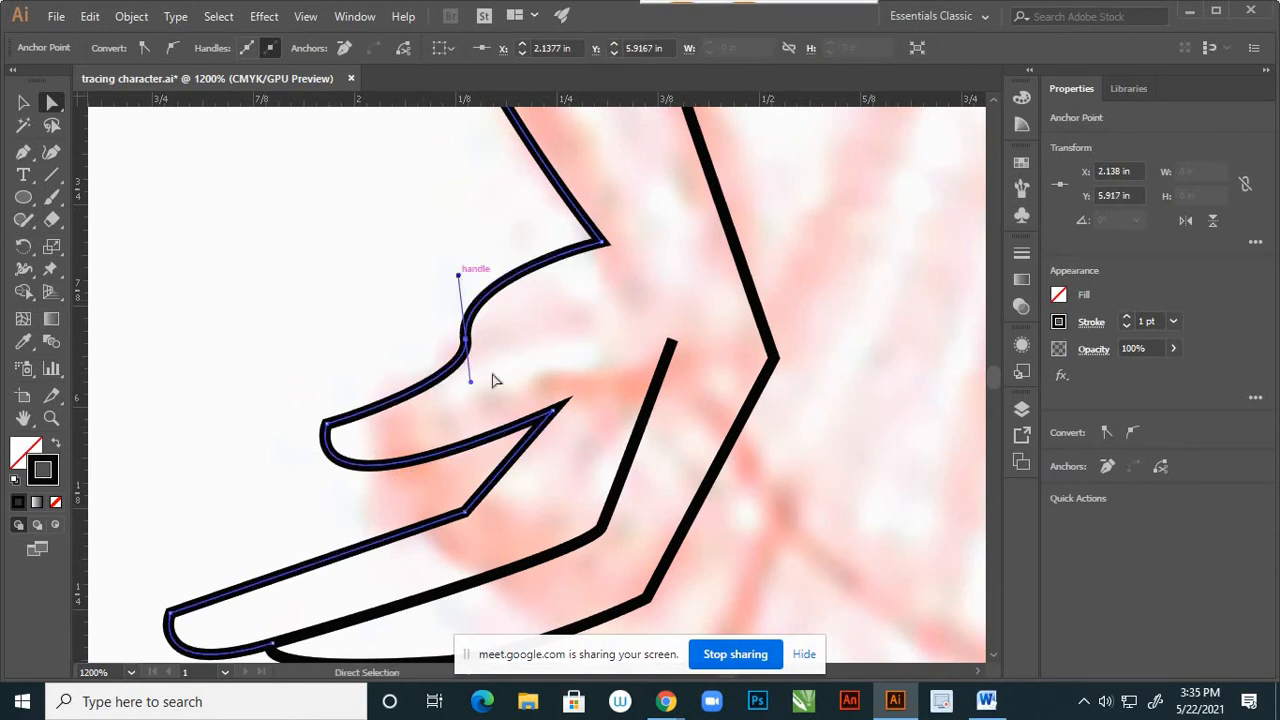
Move the upper finger's open end slightly off the lower finger, reshape the lower finger's underside into a rounder fingertip, and deselect.
scroll(578, 420, "down", 3)
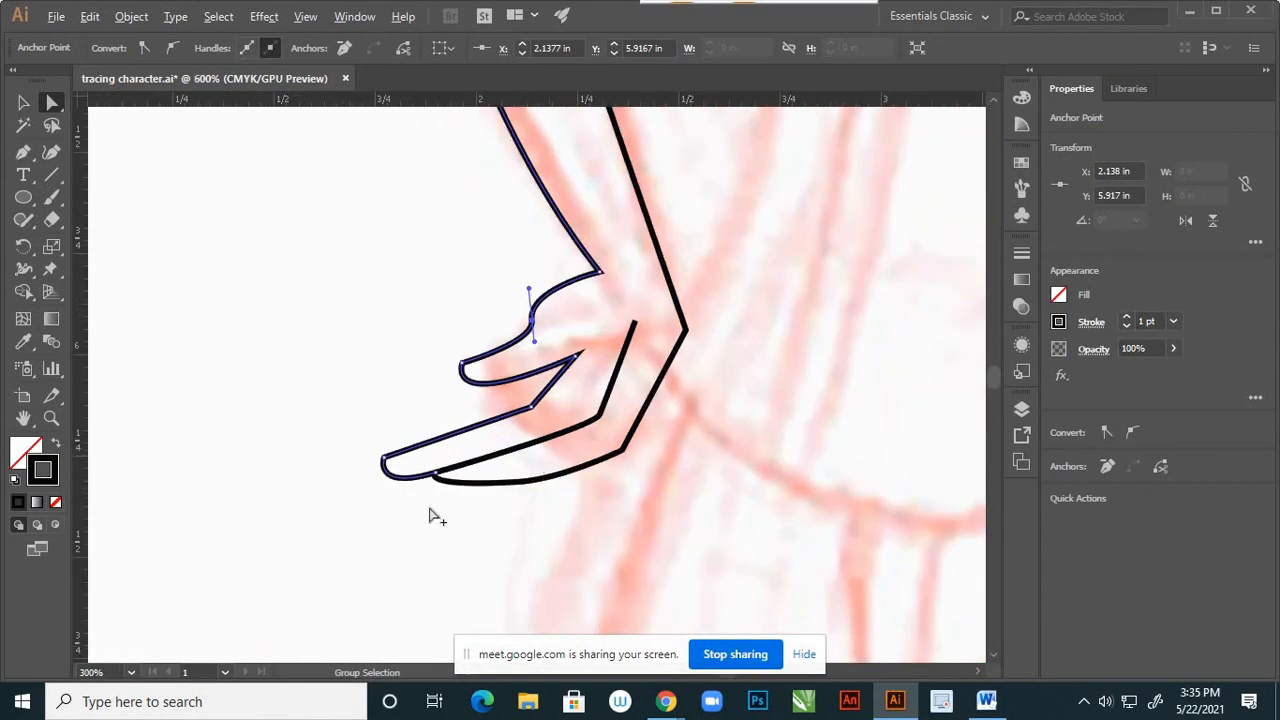
scroll(437, 497, "up", 3)
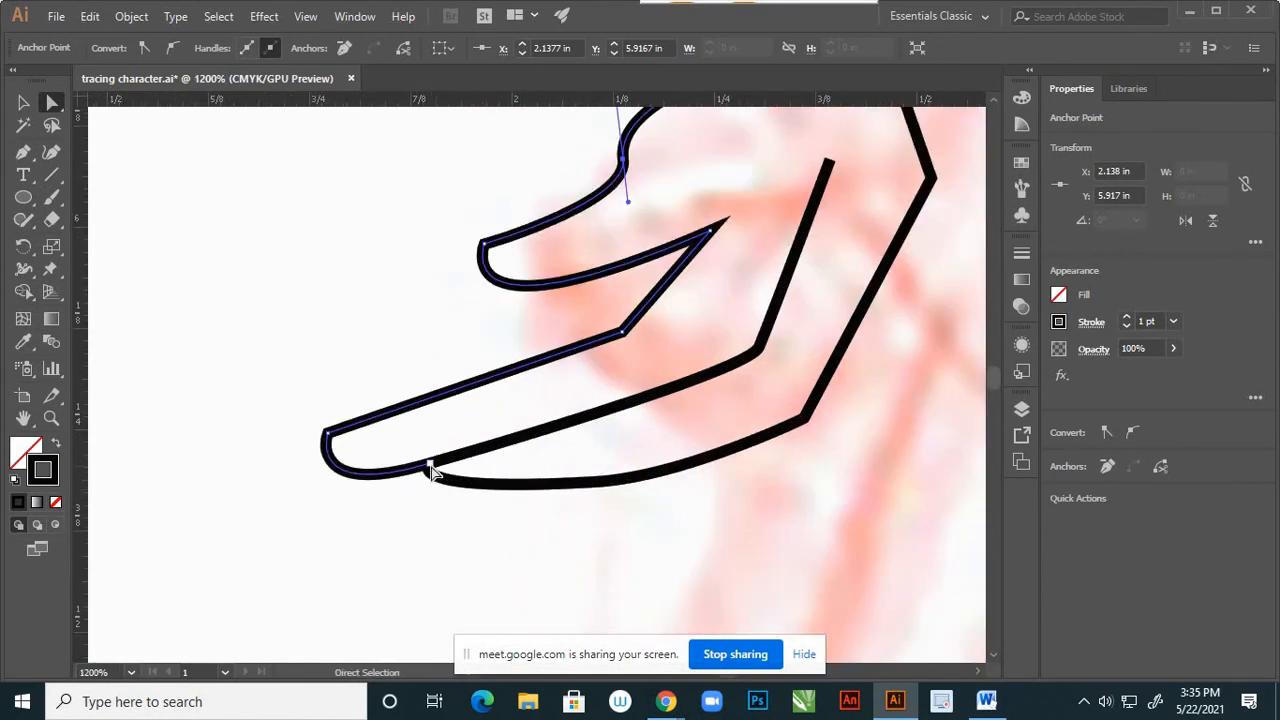
left_click_drag(432, 473, 422, 476)
left_click(684, 468)
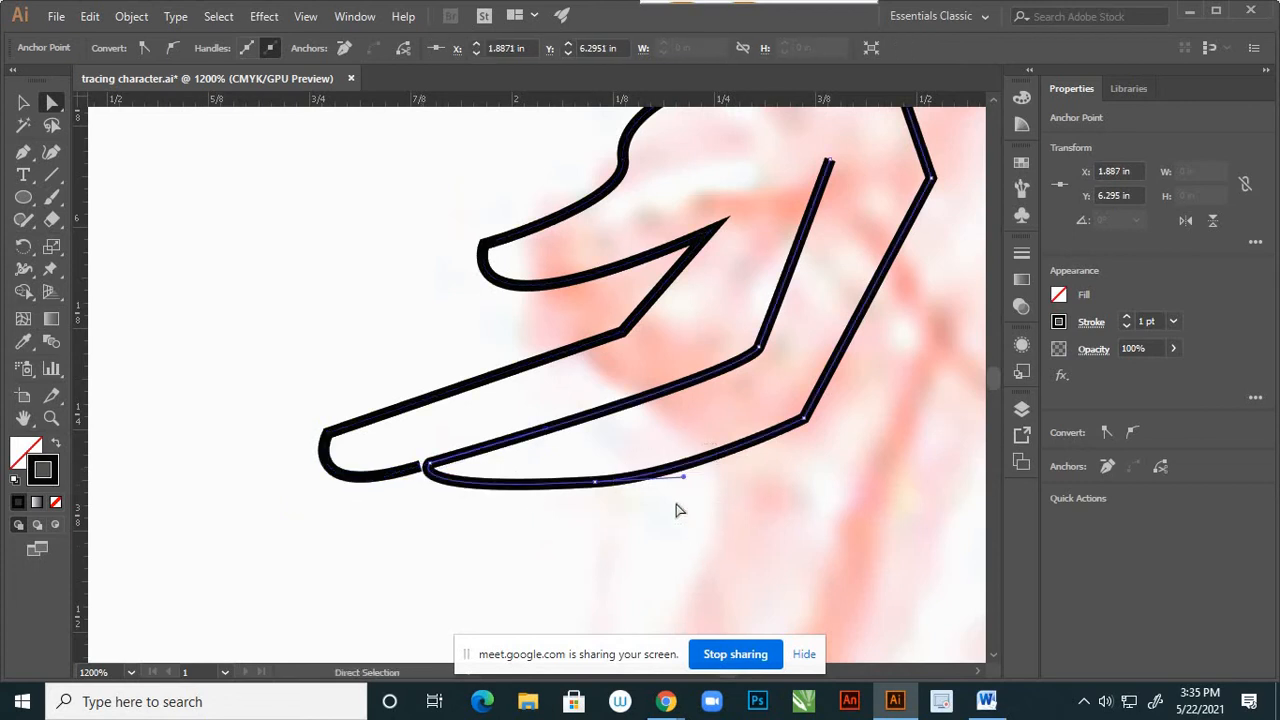
left_click(685, 482)
left_click_drag(685, 482, 680, 466)
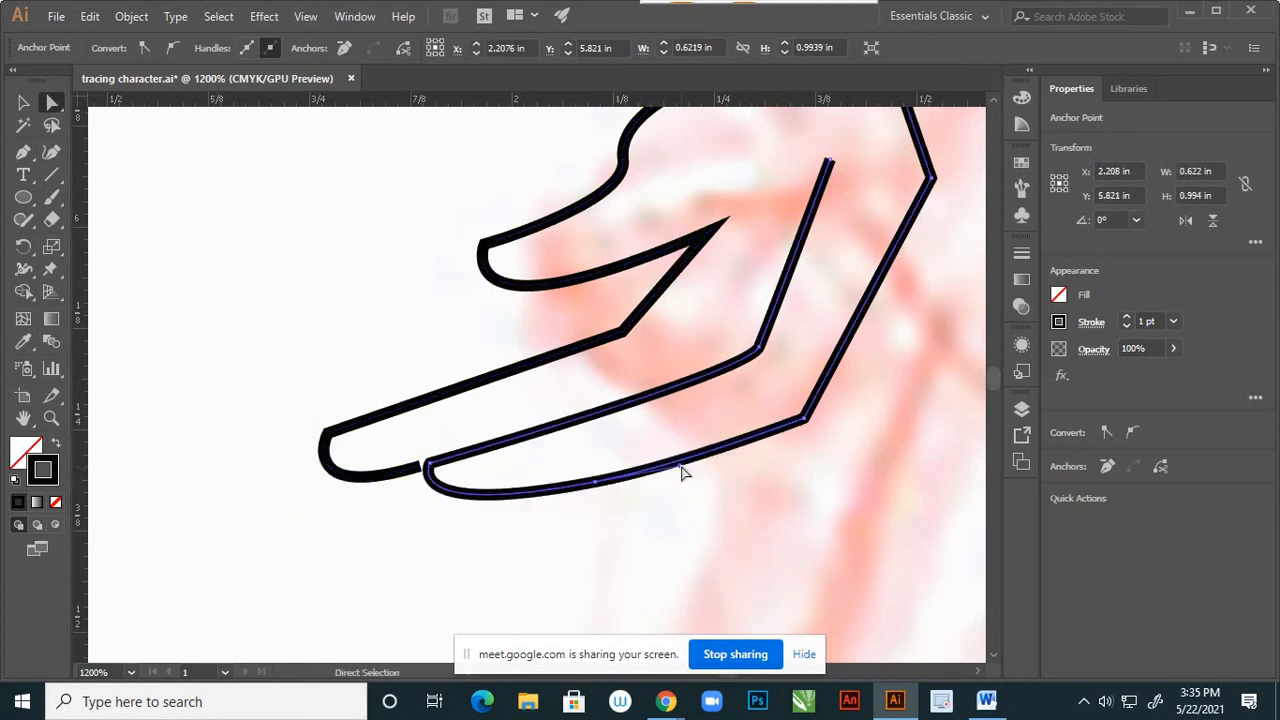
left_click(631, 457)
Convert the palm line's open end point to smooth, bend the line into a gentle curve with its handle, and deselect.
scroll(614, 487, "down", 3)
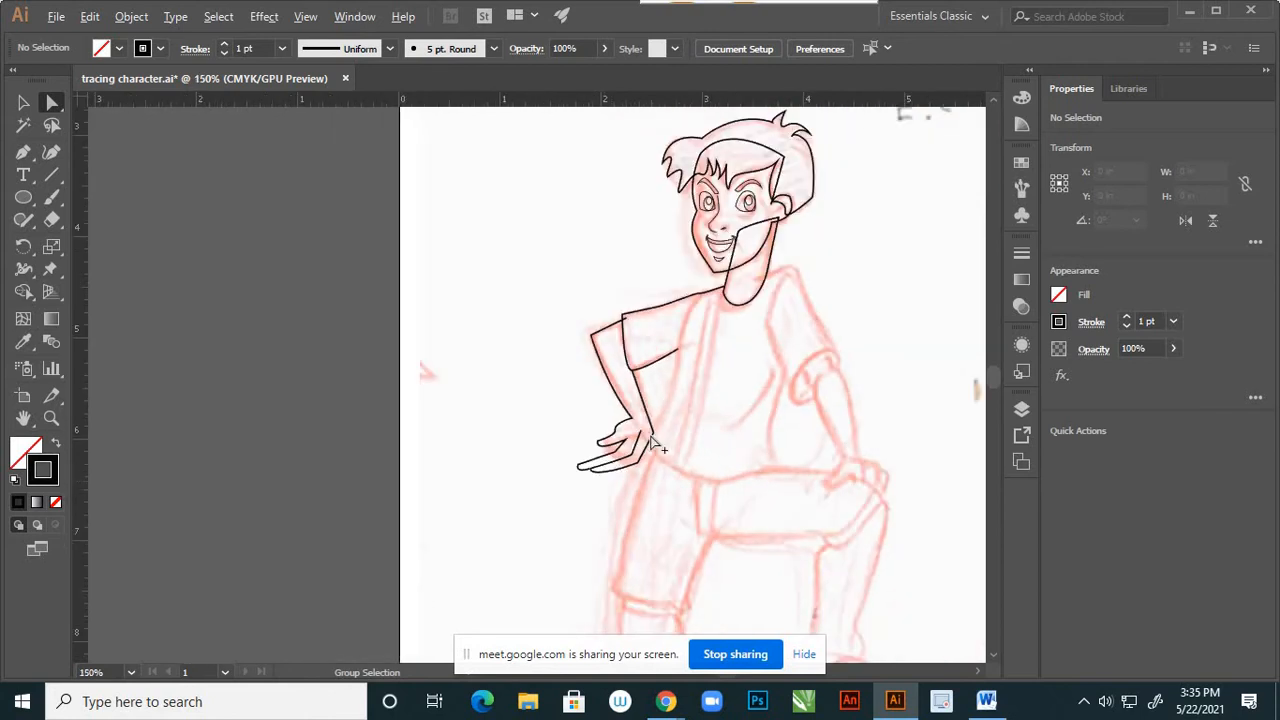
scroll(612, 470, "up", 6)
key("a")
left_click(593, 481)
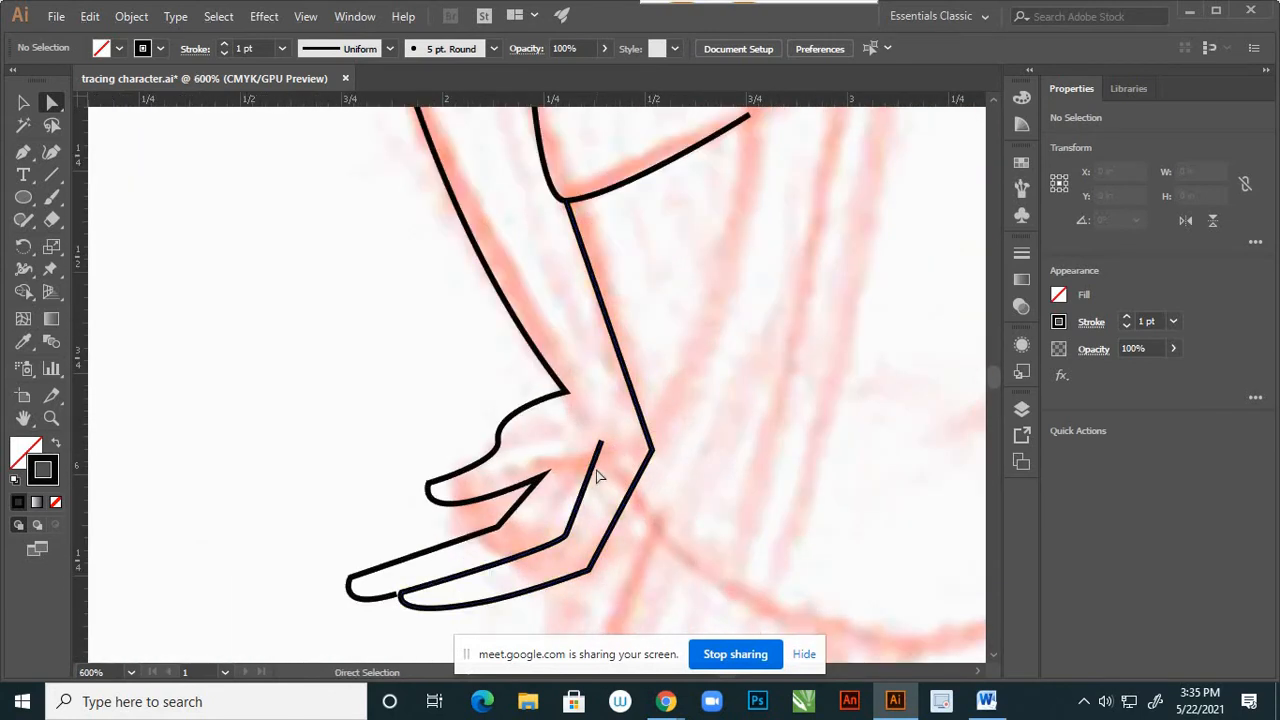
left_click(599, 446)
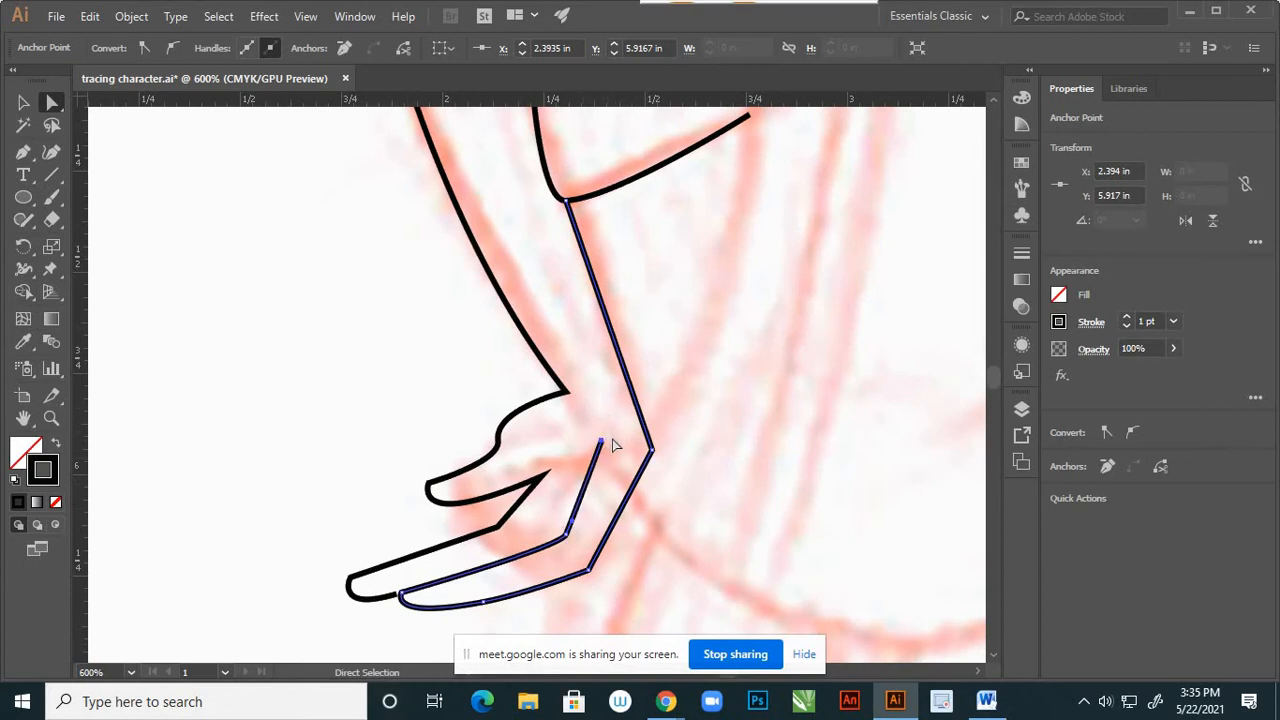
scroll(618, 476, "up", 2)
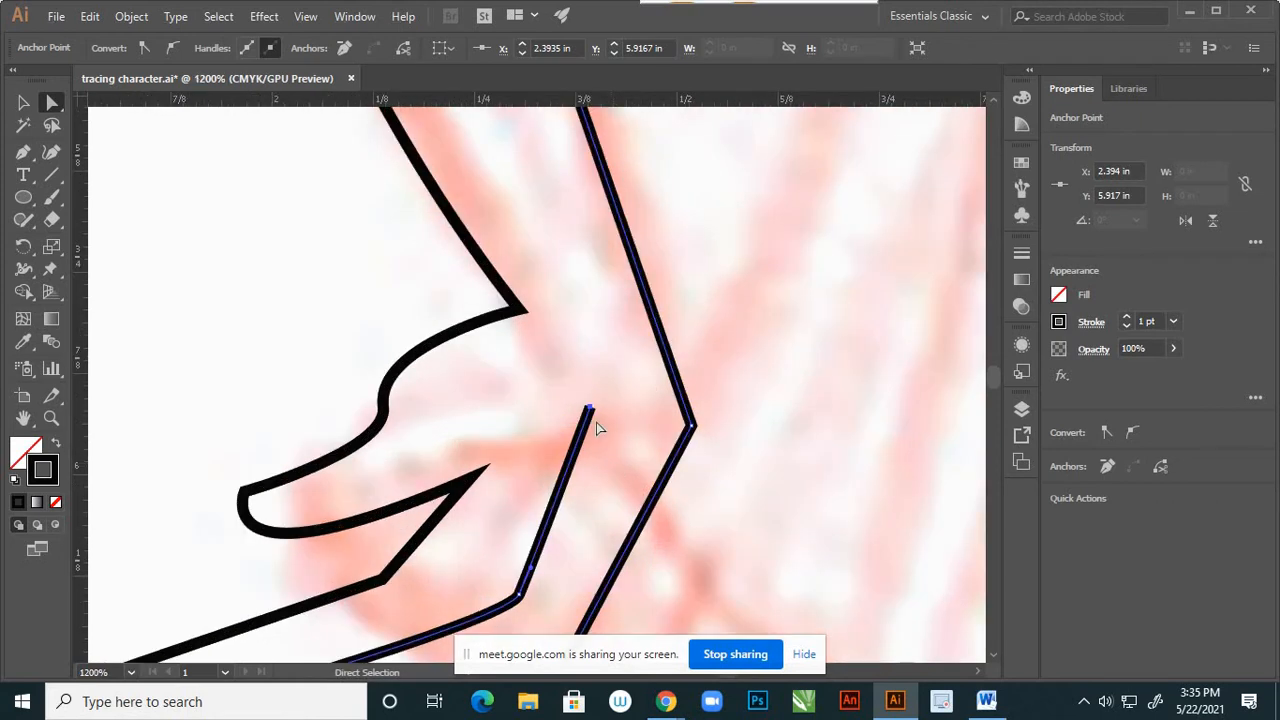
scroll(594, 425, "down", 2)
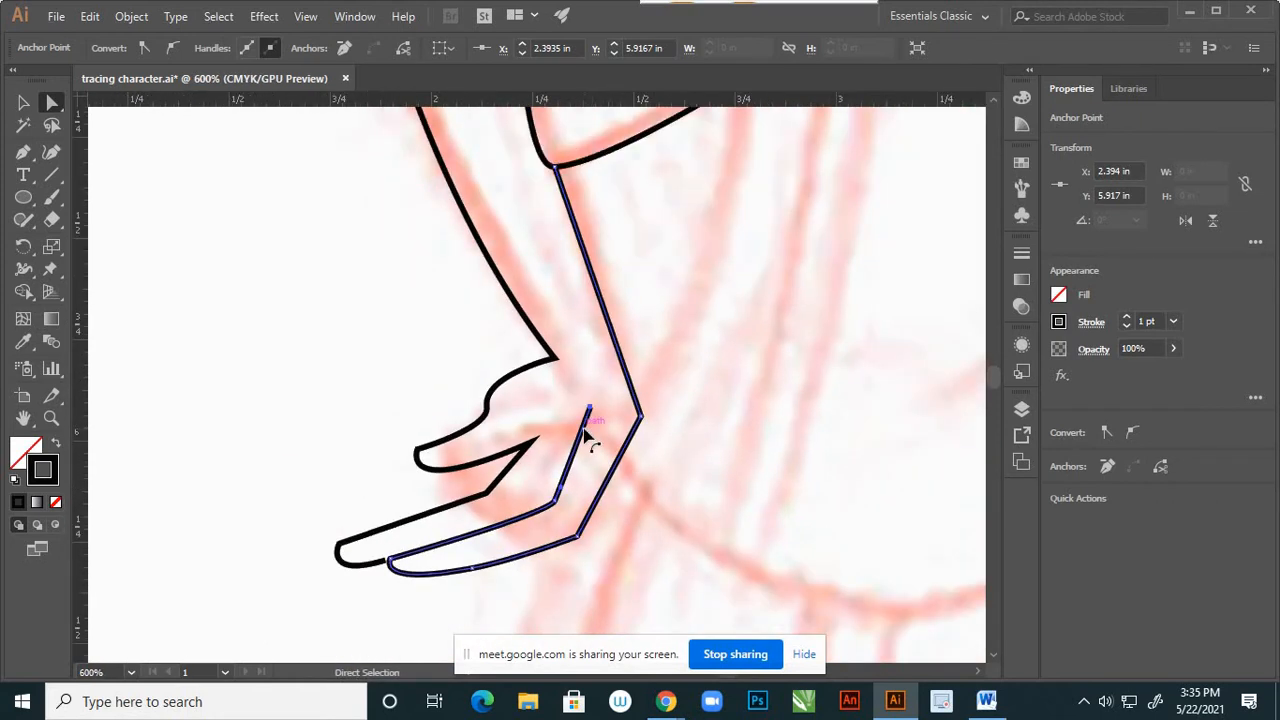
scroll(588, 455, "up", 2)
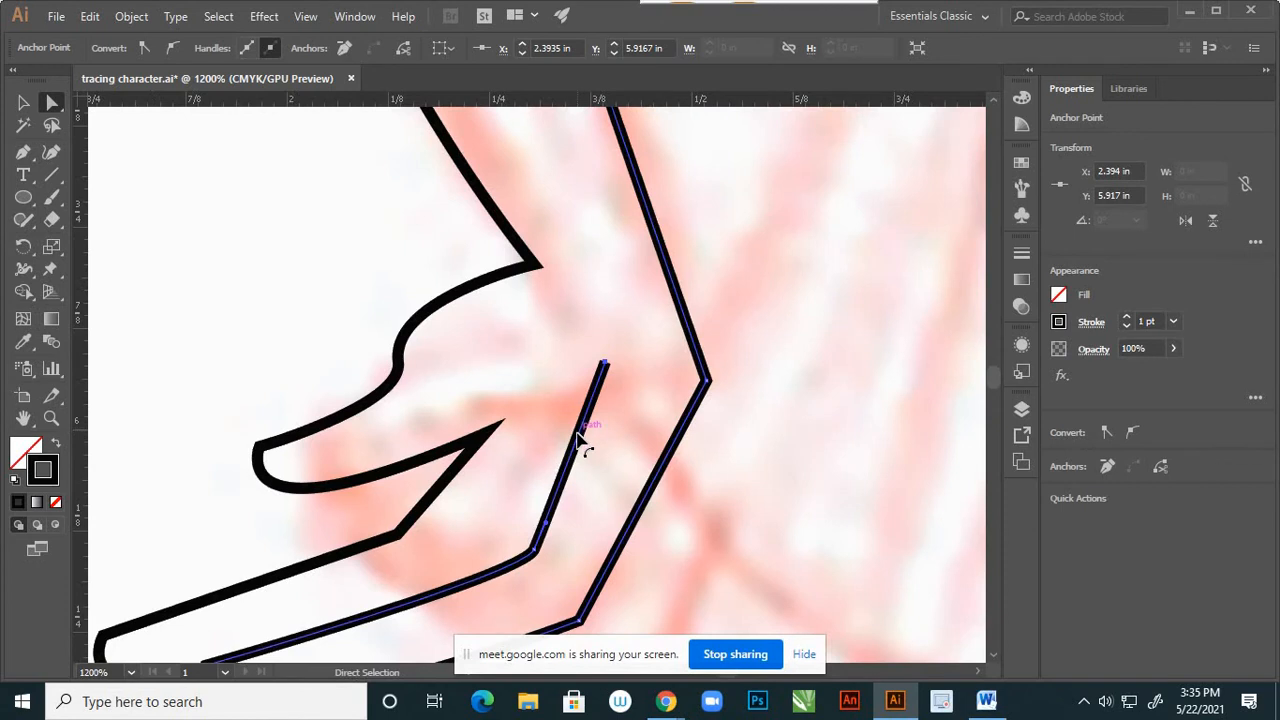
left_click(172, 52)
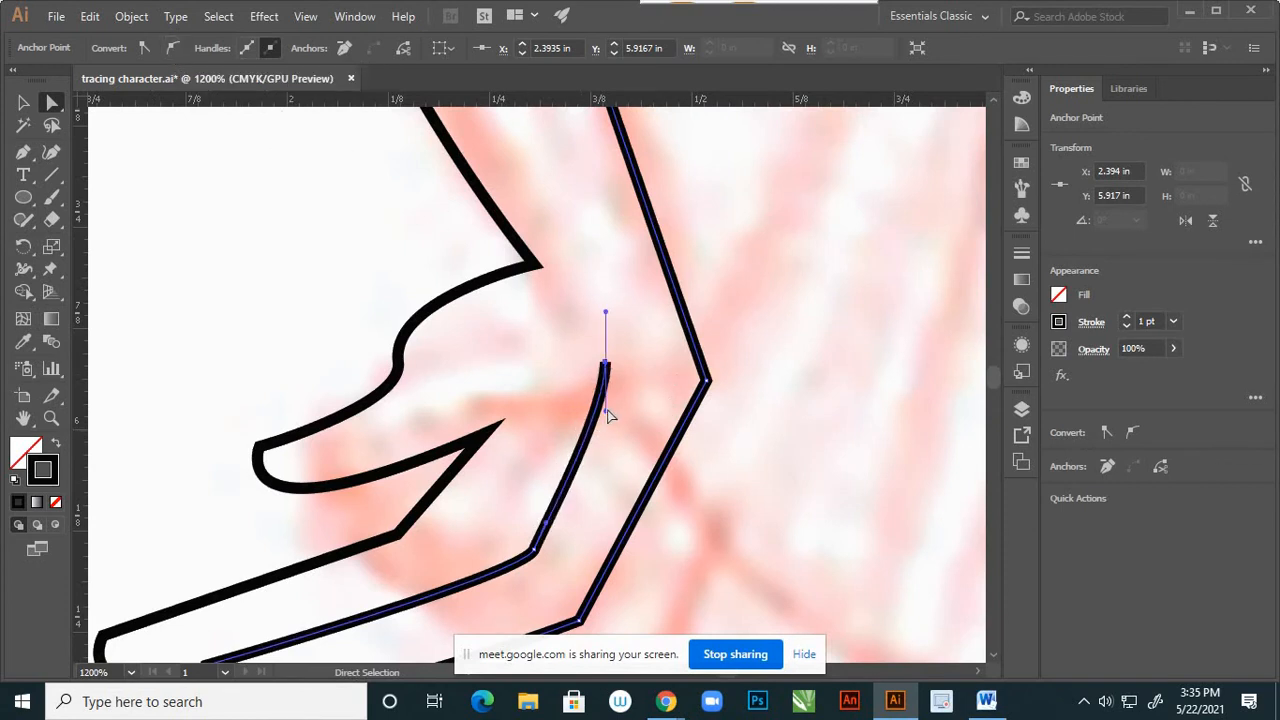
left_click_drag(608, 412, 555, 444)
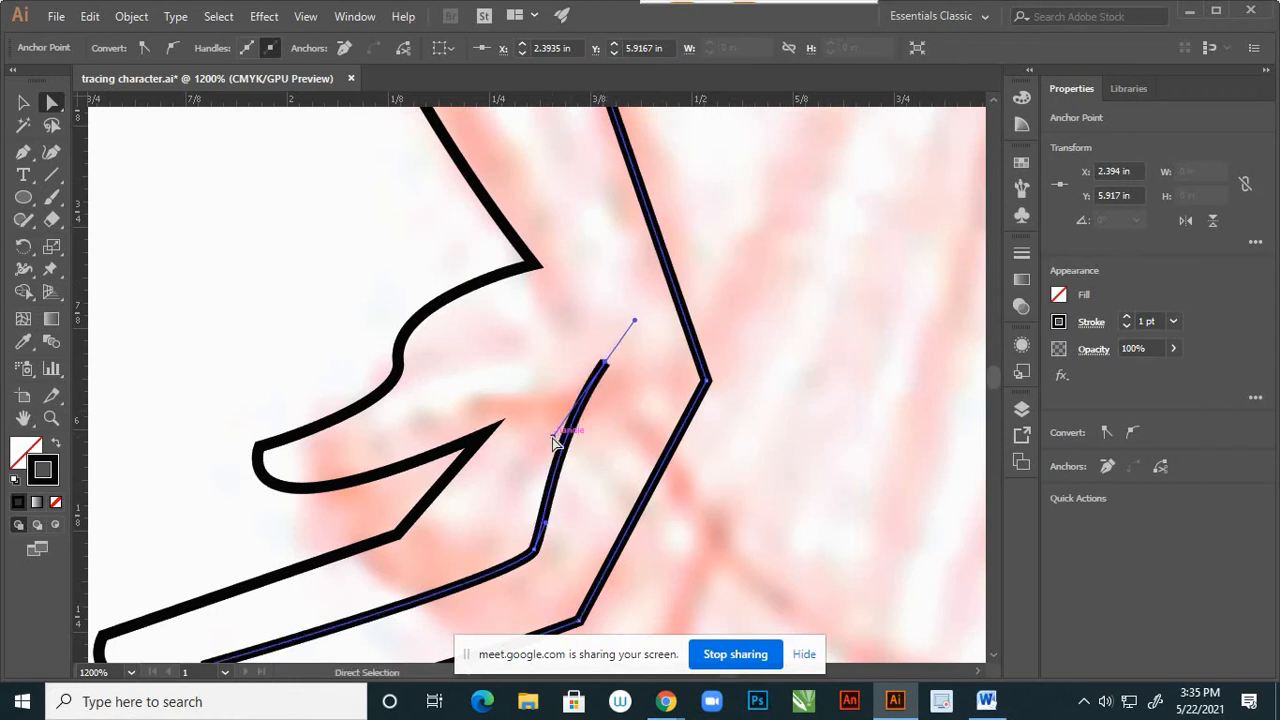
left_click(530, 370)
Convert the corner point on the hand's outer edge to smooth, move it slightly inward, round the edge towards the wrist, and deselect.
scroll(605, 362, "down", 5)
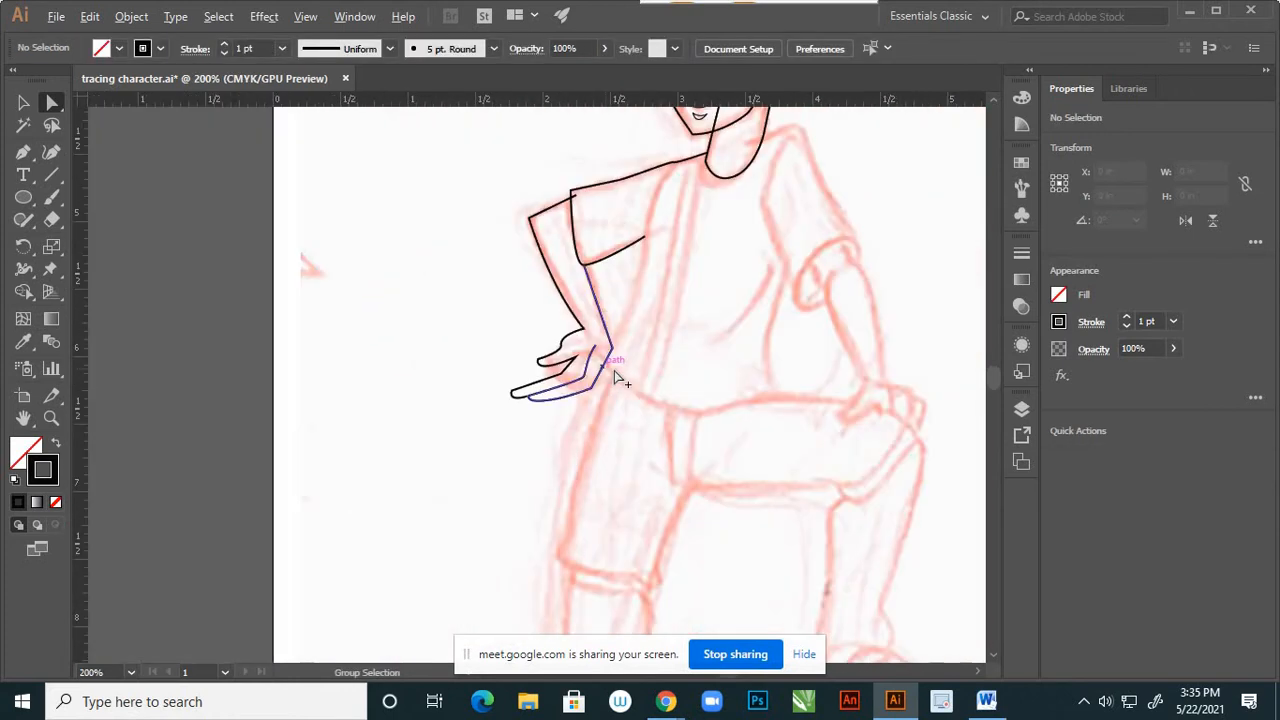
scroll(610, 370, "up", 4)
left_click(553, 365)
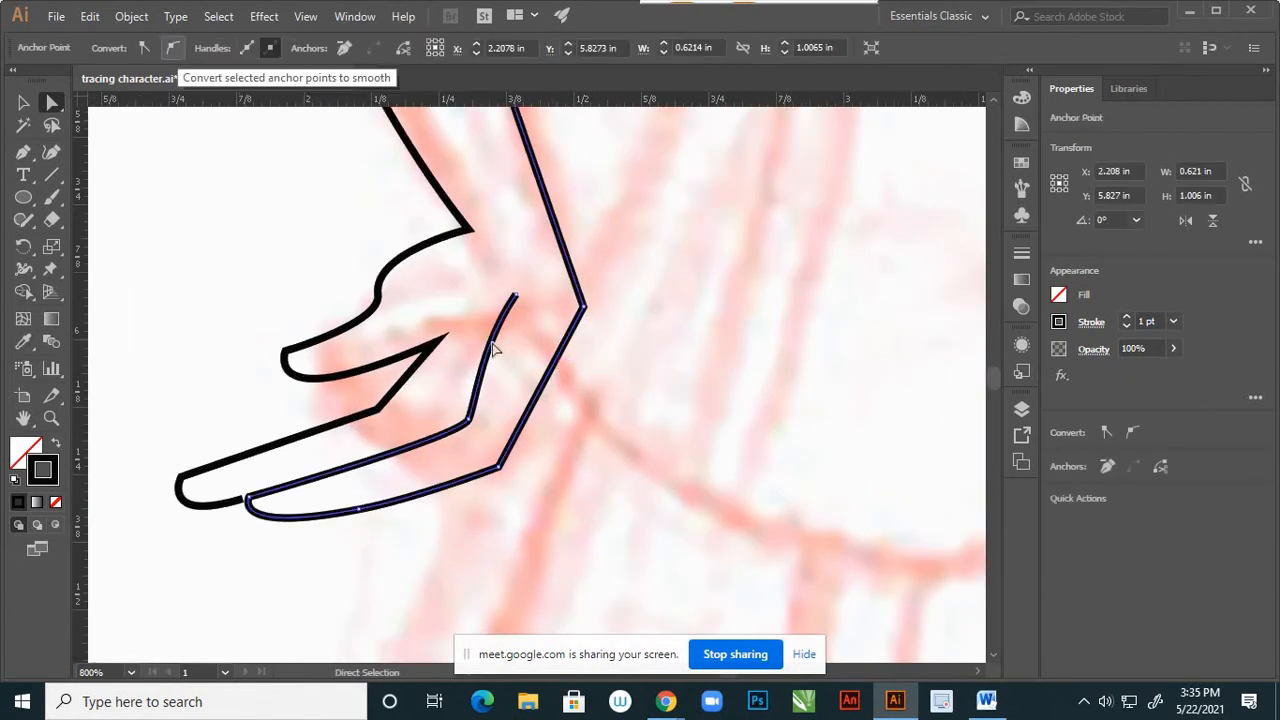
left_click(500, 468)
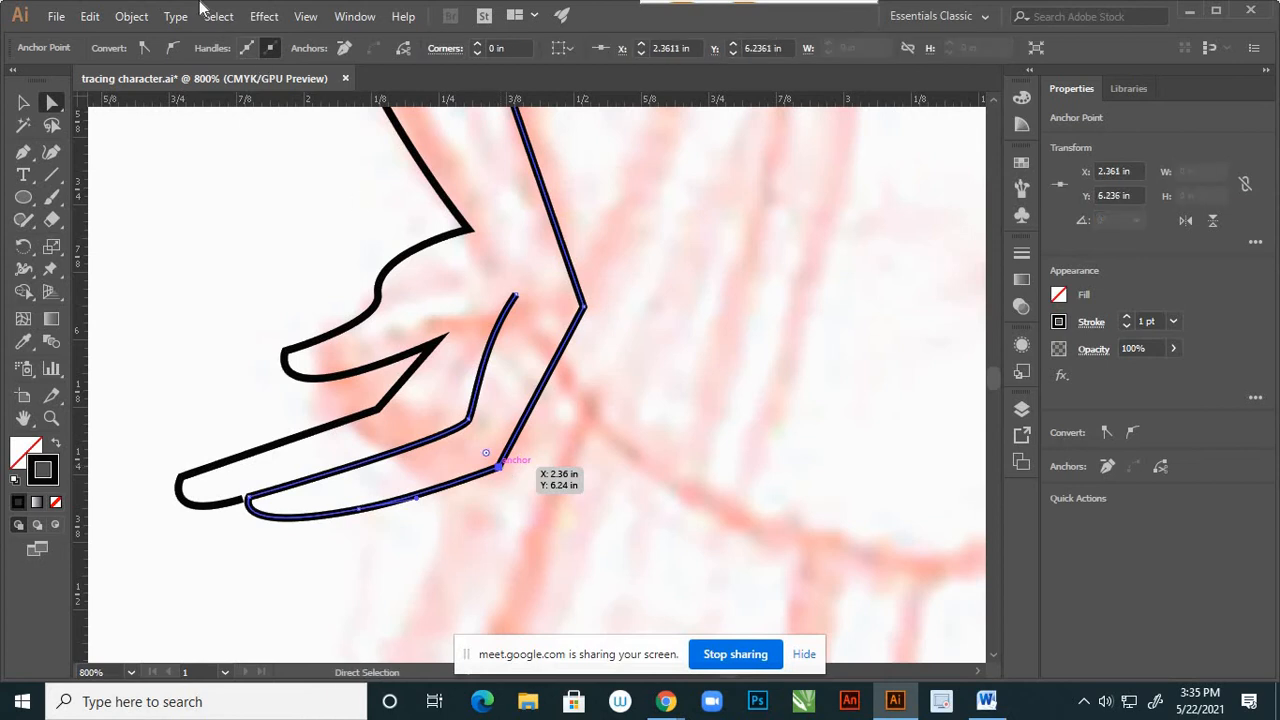
left_click(172, 50)
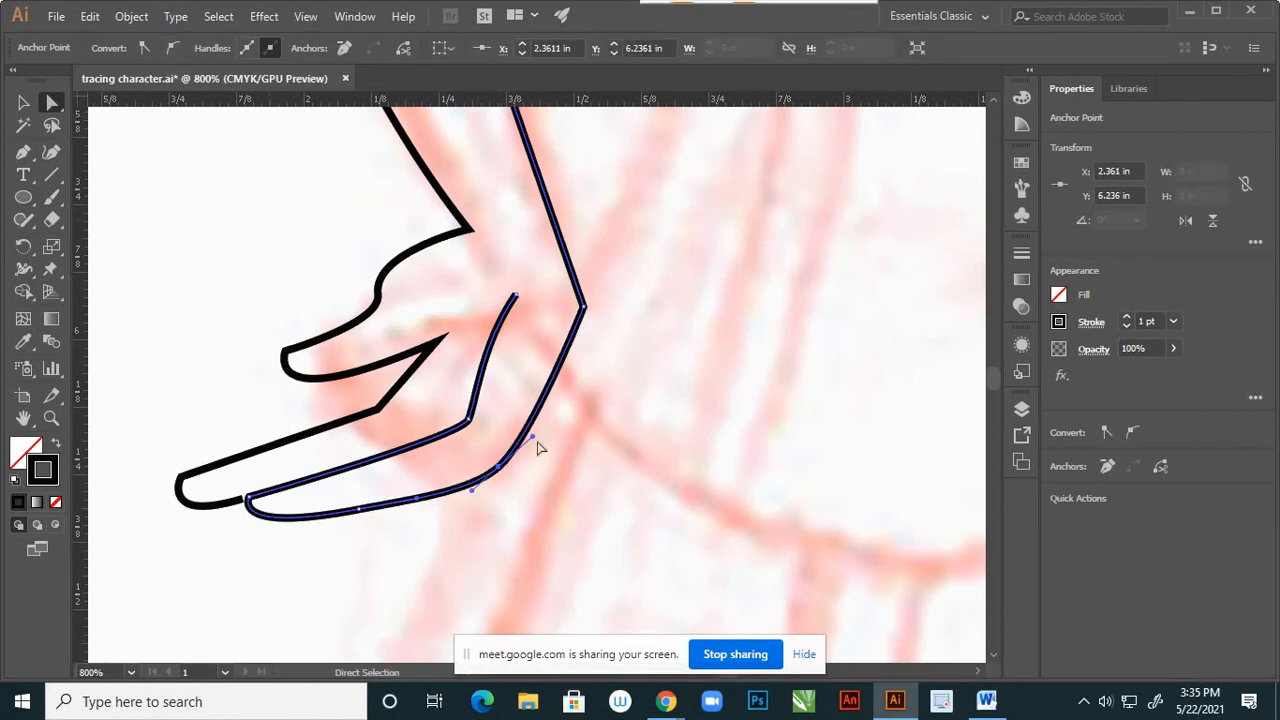
left_click_drag(502, 478, 500, 457)
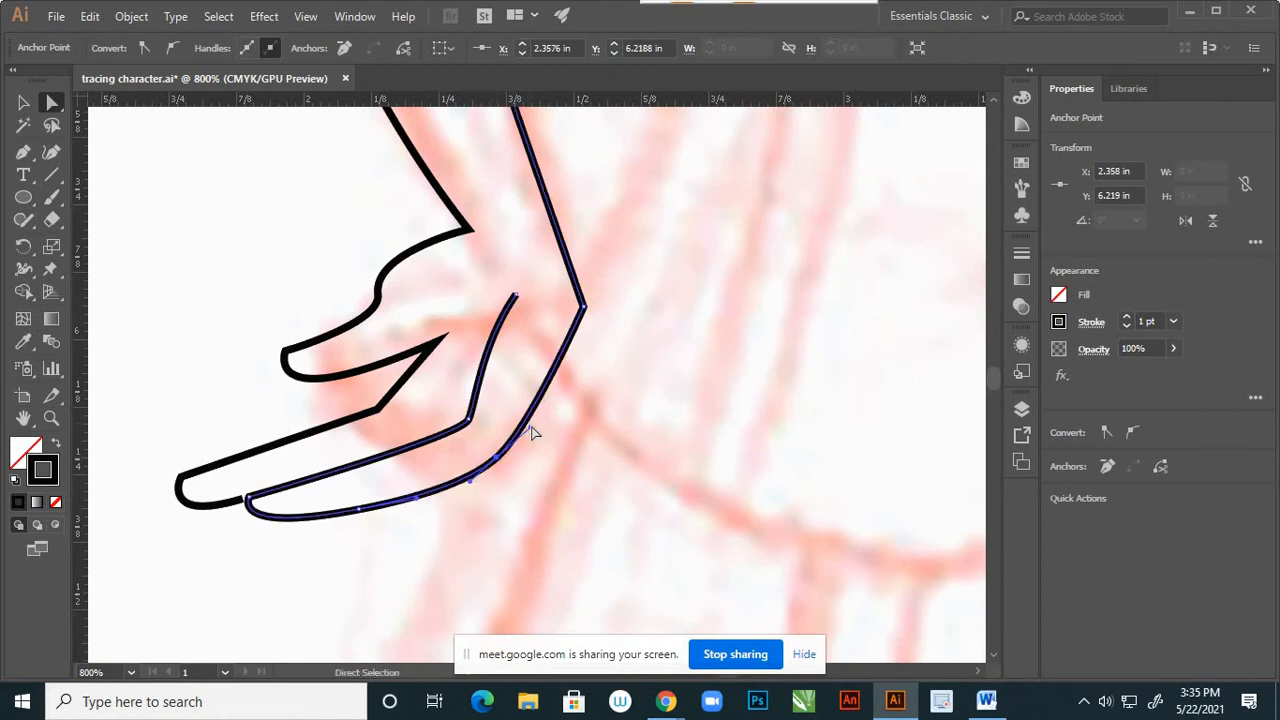
left_click(612, 428)
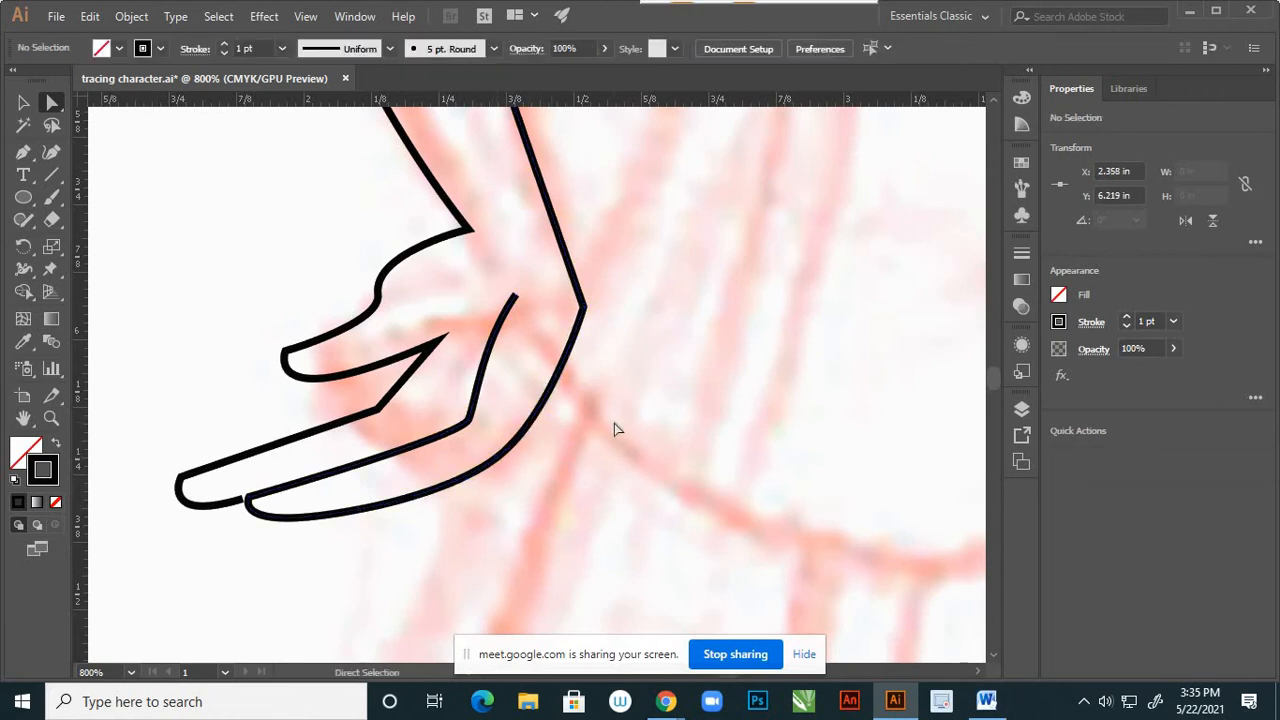
Zoom out to the whole character and save the document.
scroll(612, 430, "down", 1)
scroll(605, 448, "down", 5)
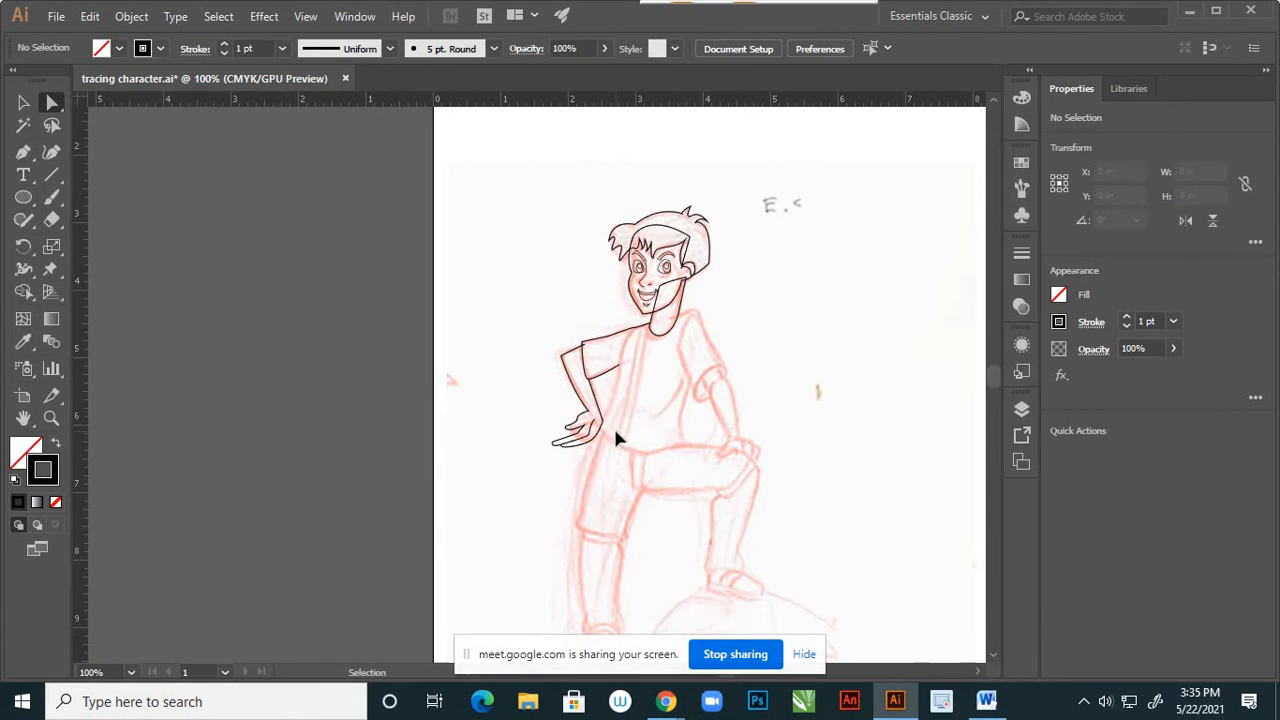
key("ctrl+s")
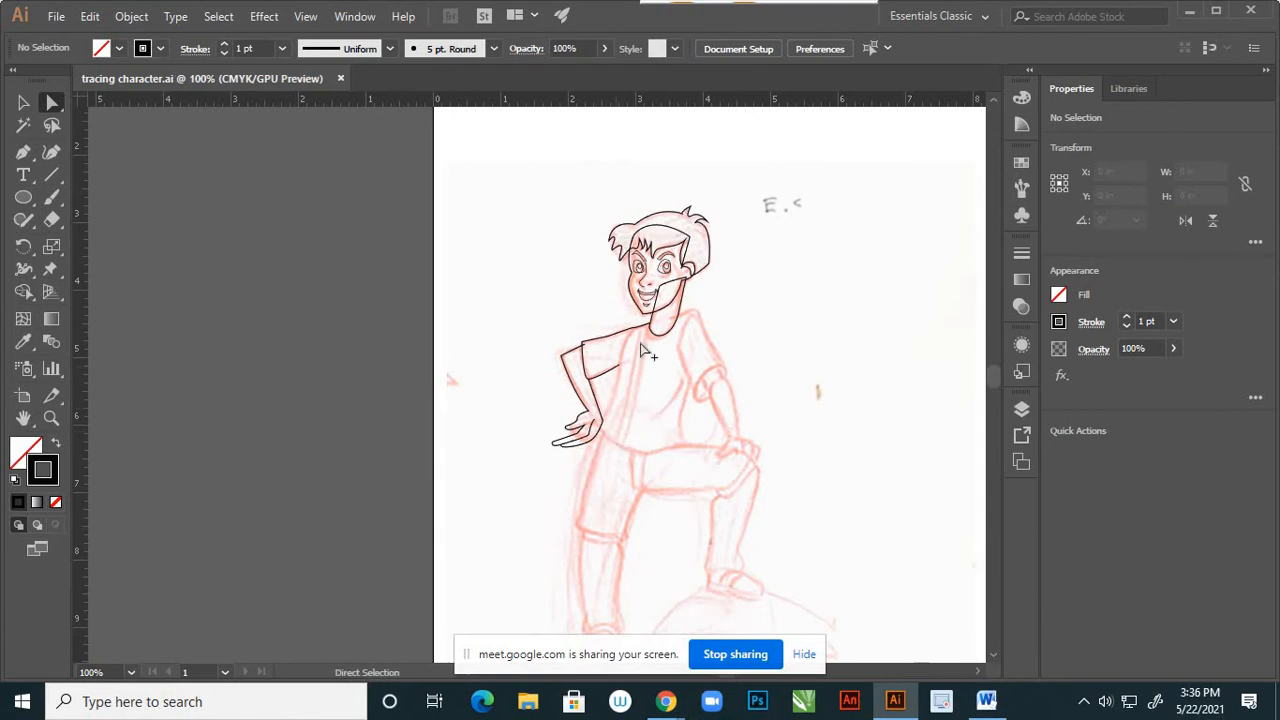
With the Pen tool, trace the shirt's side from the shoulder line past the sleeve's open end down to the hand's outer edge.
scroll(642, 368, "up", 2)
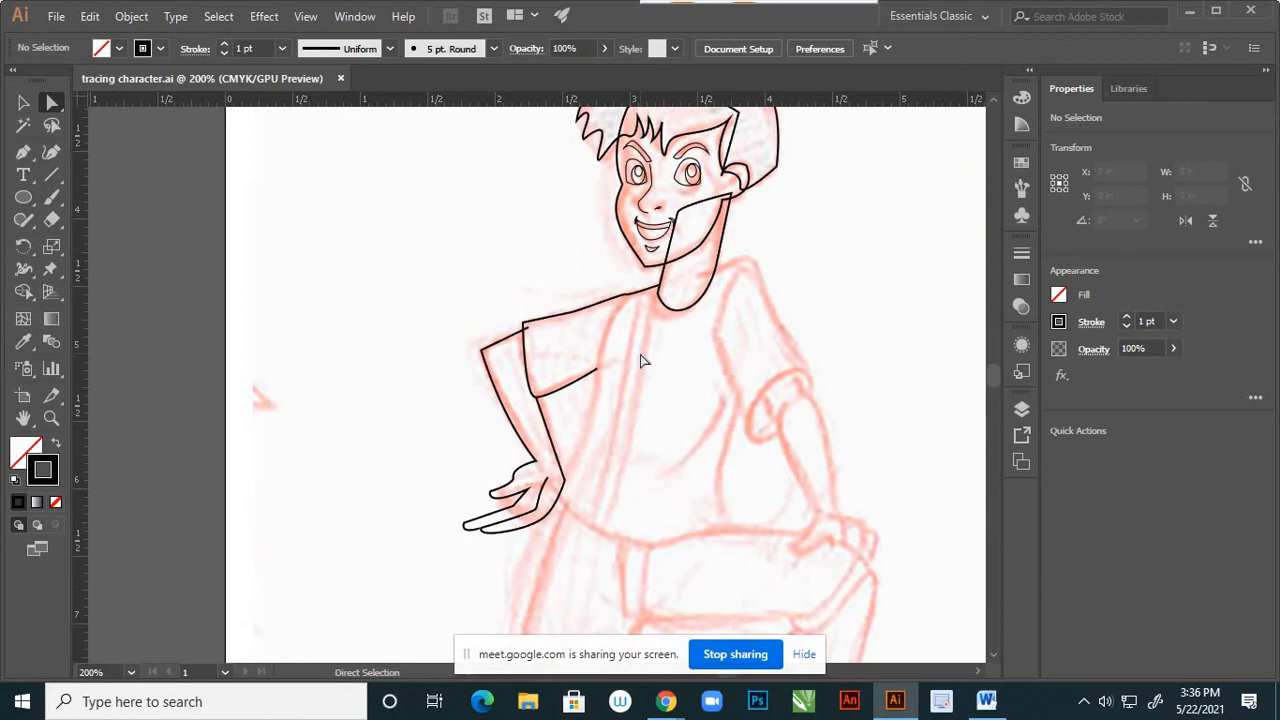
key("p")
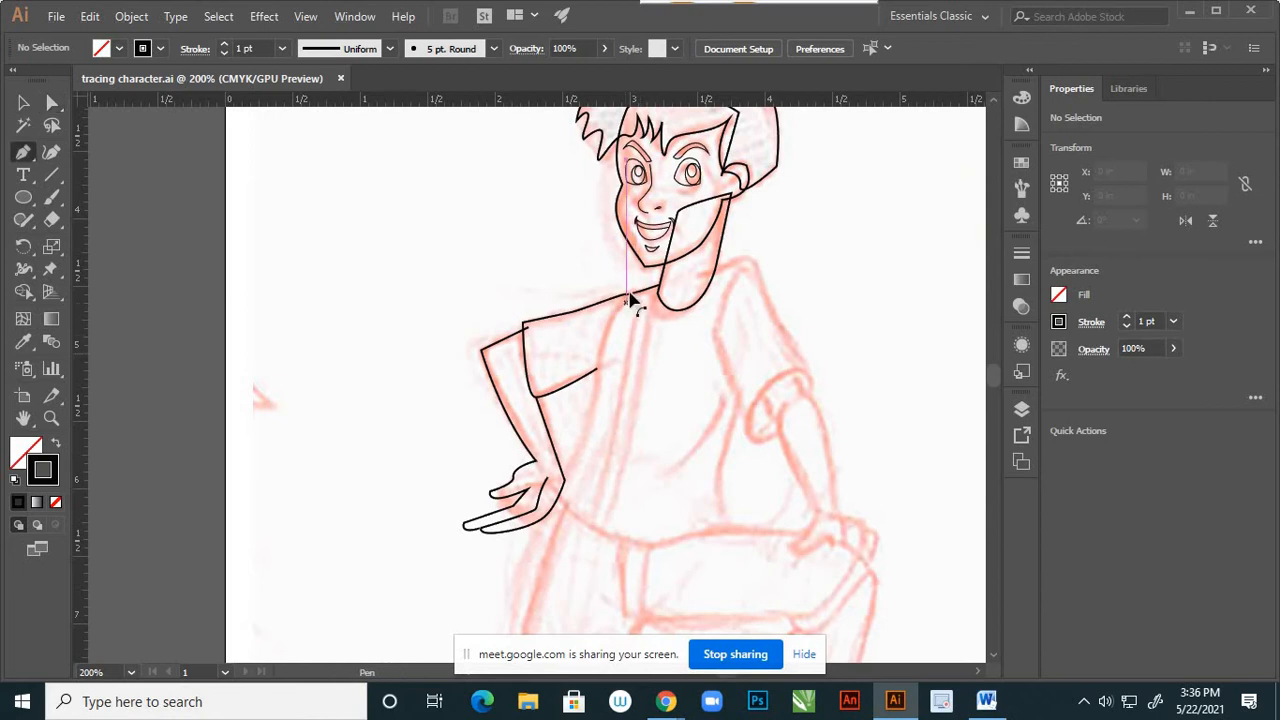
scroll(631, 300, "down", 3)
scroll(623, 320, "up", 3)
left_click(637, 232)
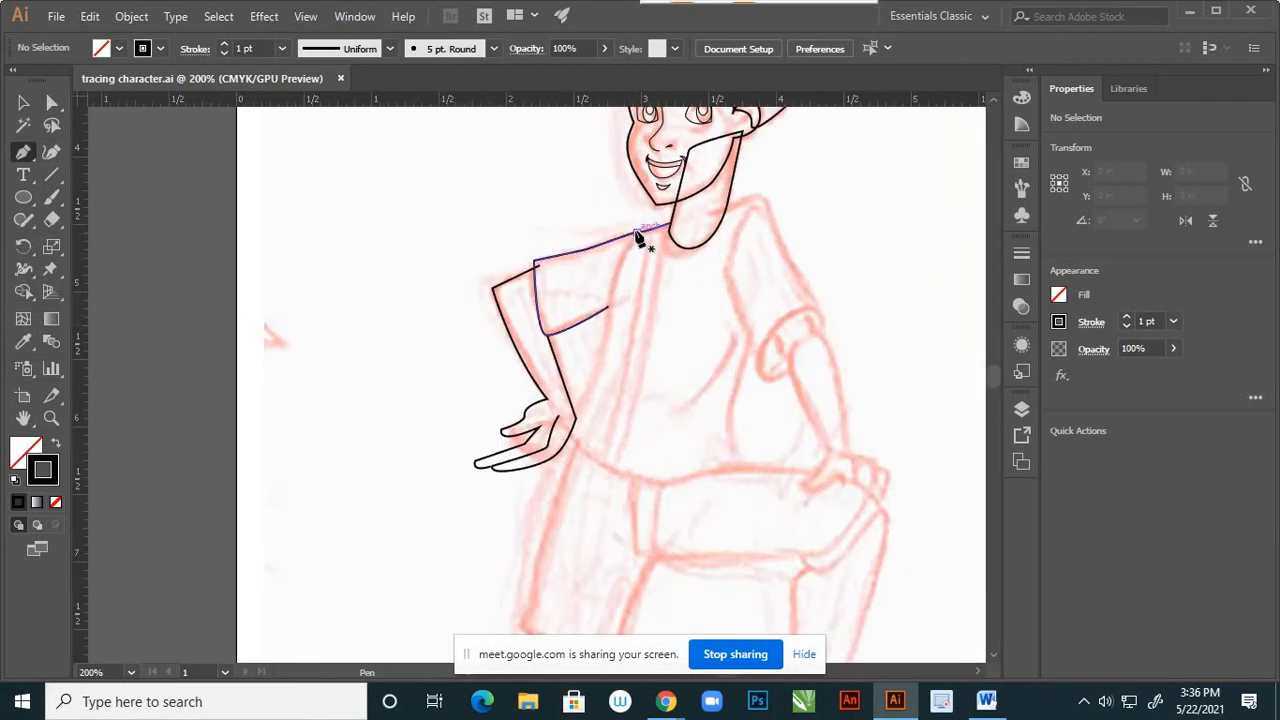
left_click_drag(637, 234, 610, 338)
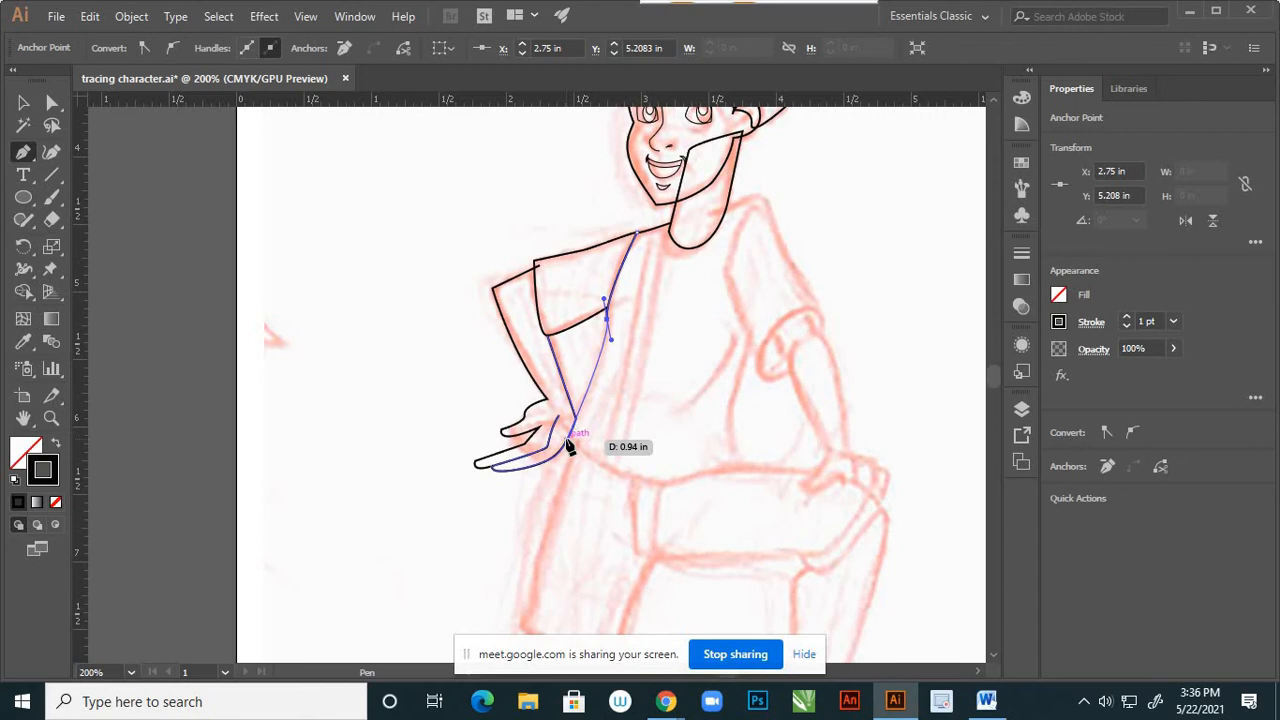
left_click(568, 447)
Continue the shirt path along the curved hem to the base of the sketched side fold, ending on a corner point.
left_click_drag(664, 480, 737, 472)
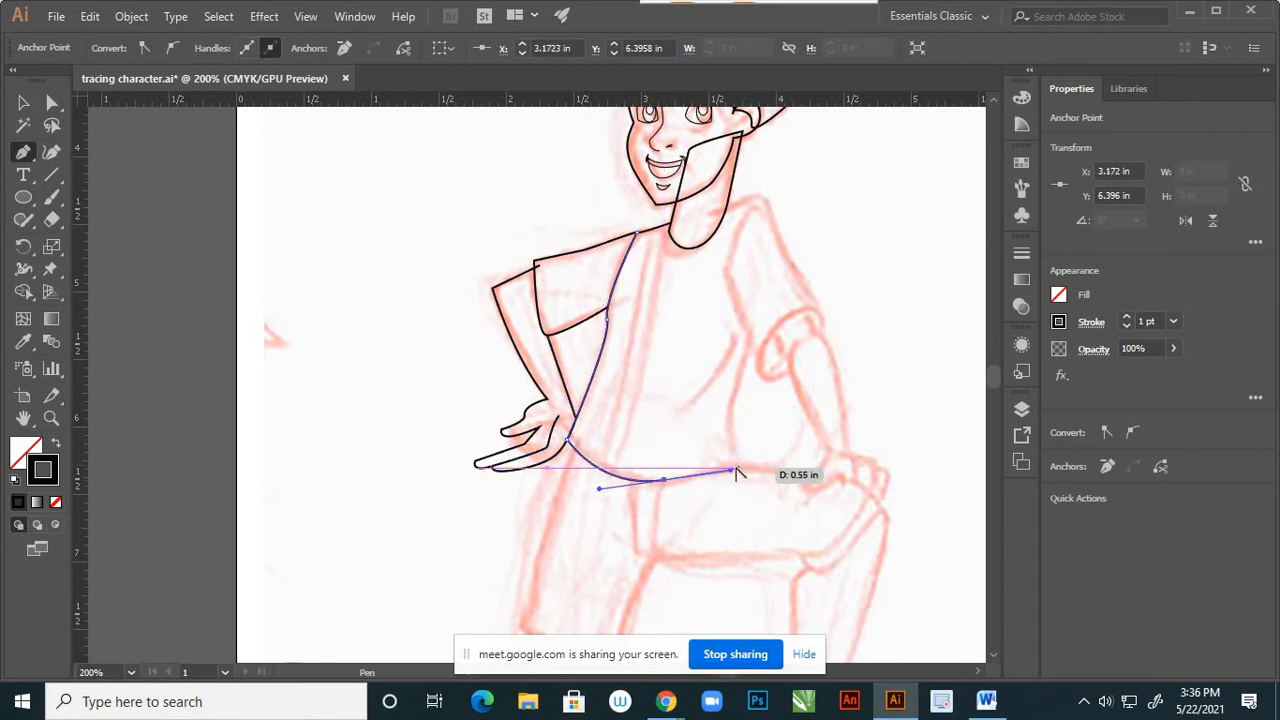
scroll(737, 472, "up", 3)
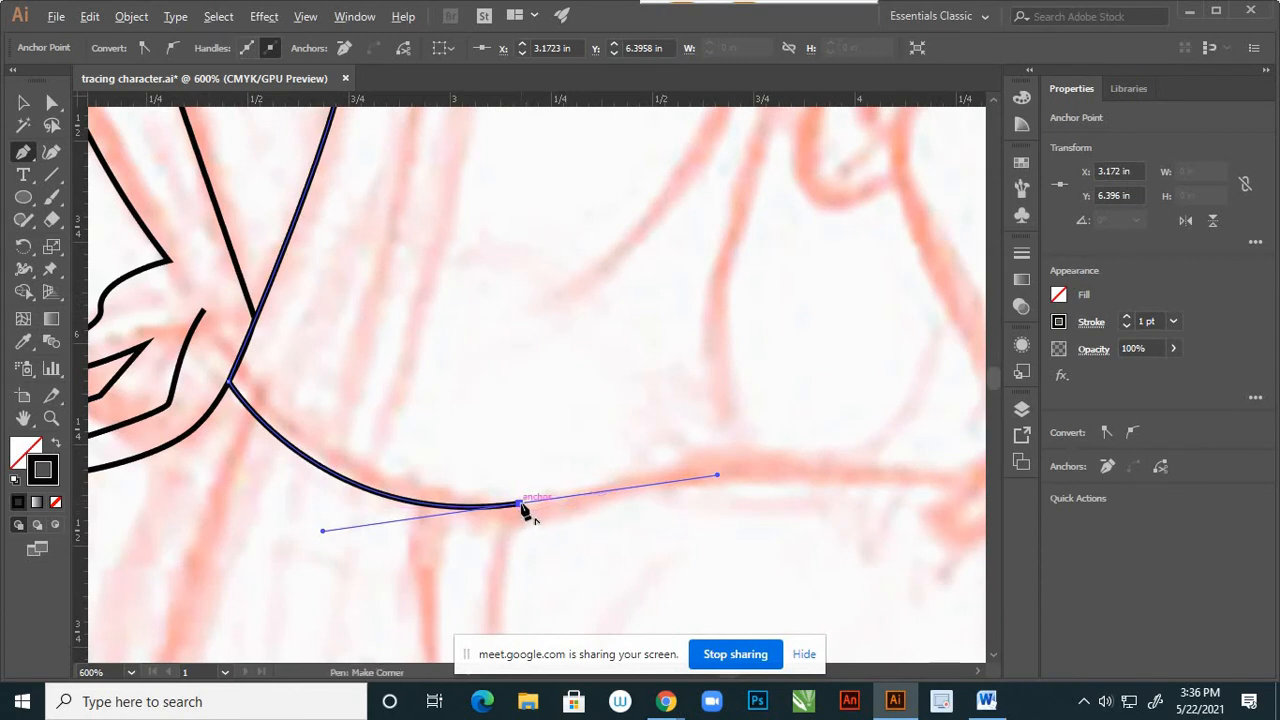
left_click_drag(521, 506, 744, 459)
mouse_move(743, 458)
left_mouse_down()
mouse_move(772, 474)
mouse_move(752, 462)
left_mouse_up()
scroll(766, 469, "down", 4)
scroll(766, 469, "up", 3)
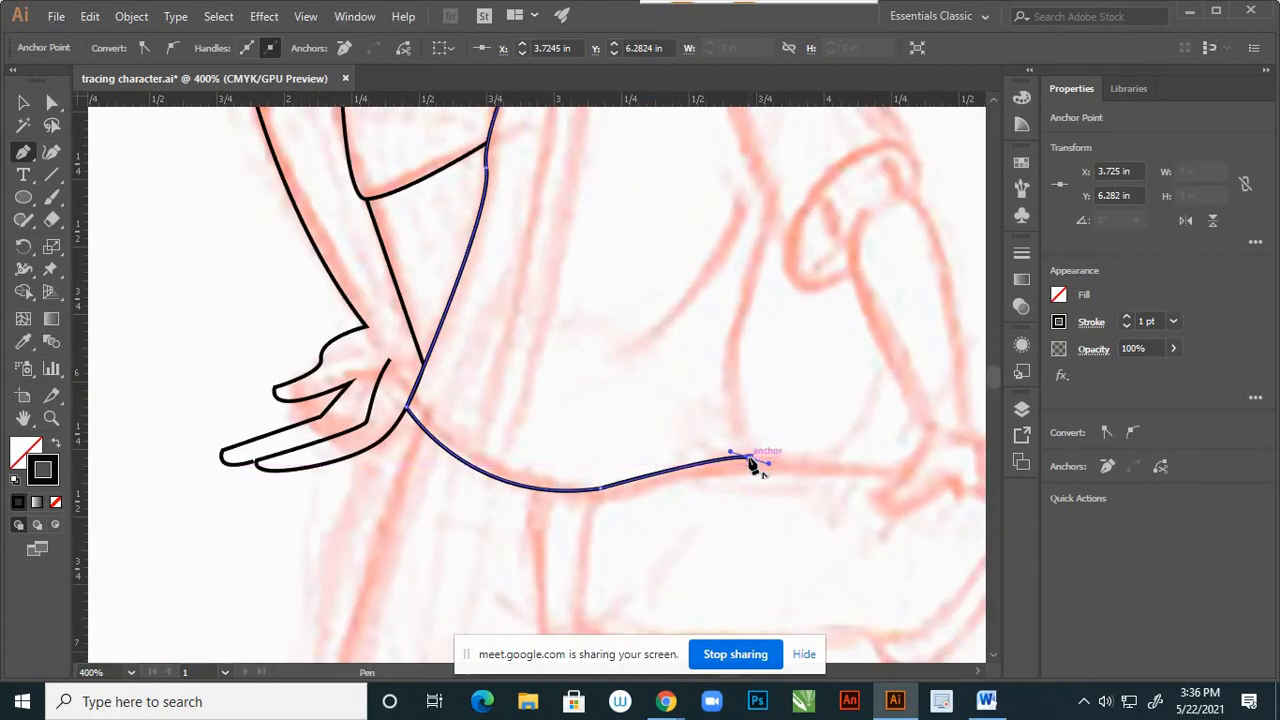
left_click(749, 460)
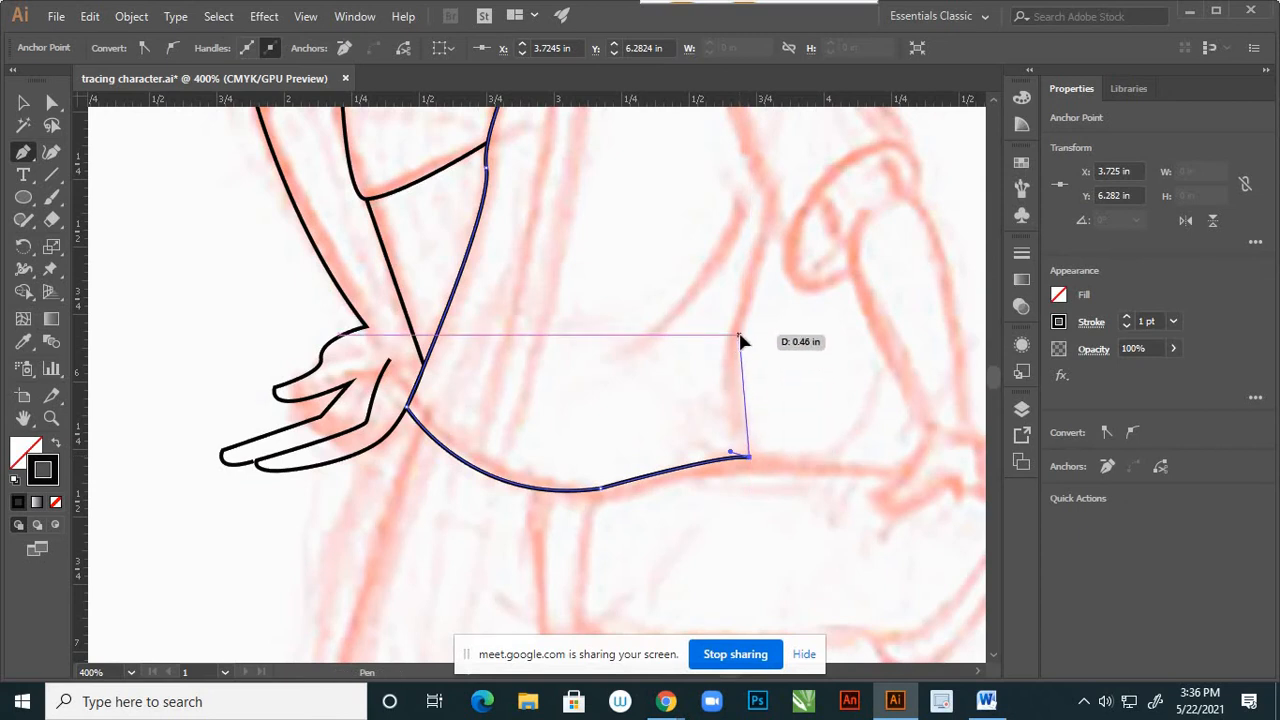
Continue the shirt path from the hem corner up the sketched side to just below the armpit, finish the path and deselect it.
left_click_drag(741, 334, 755, 285)
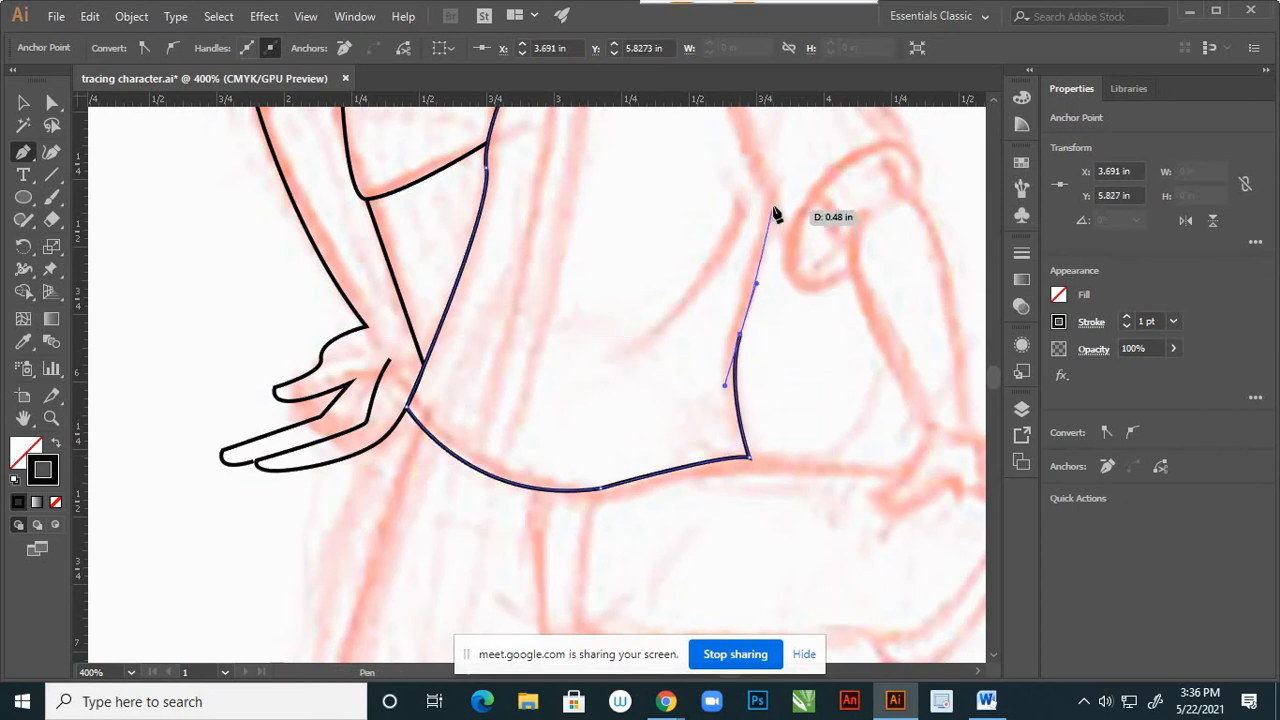
left_click(772, 207)
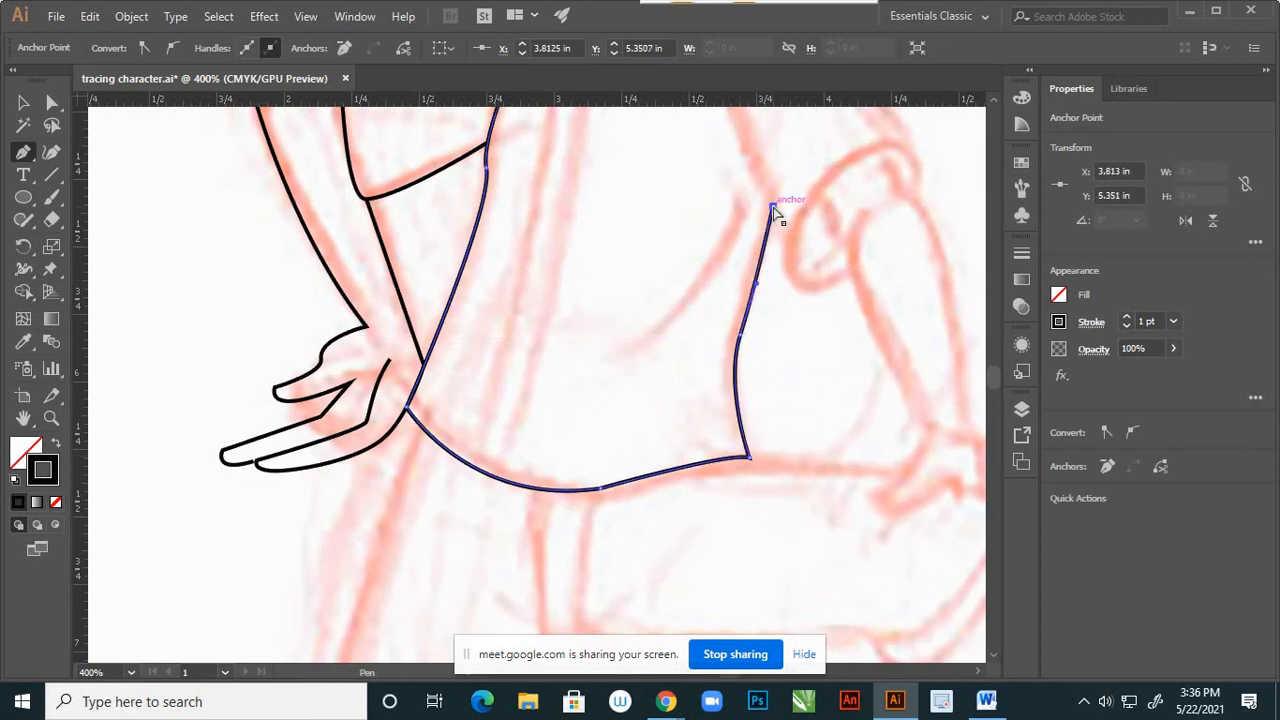
key("ctrl+z")
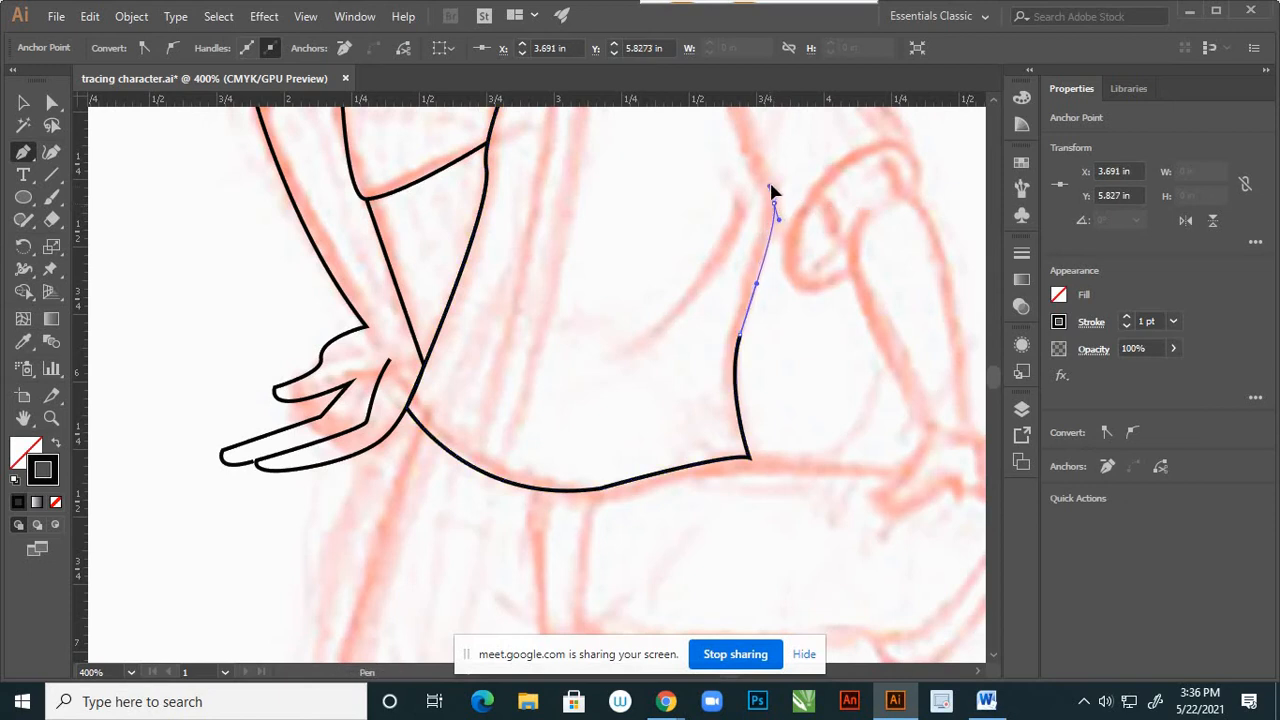
left_click(774, 203)
key("v")
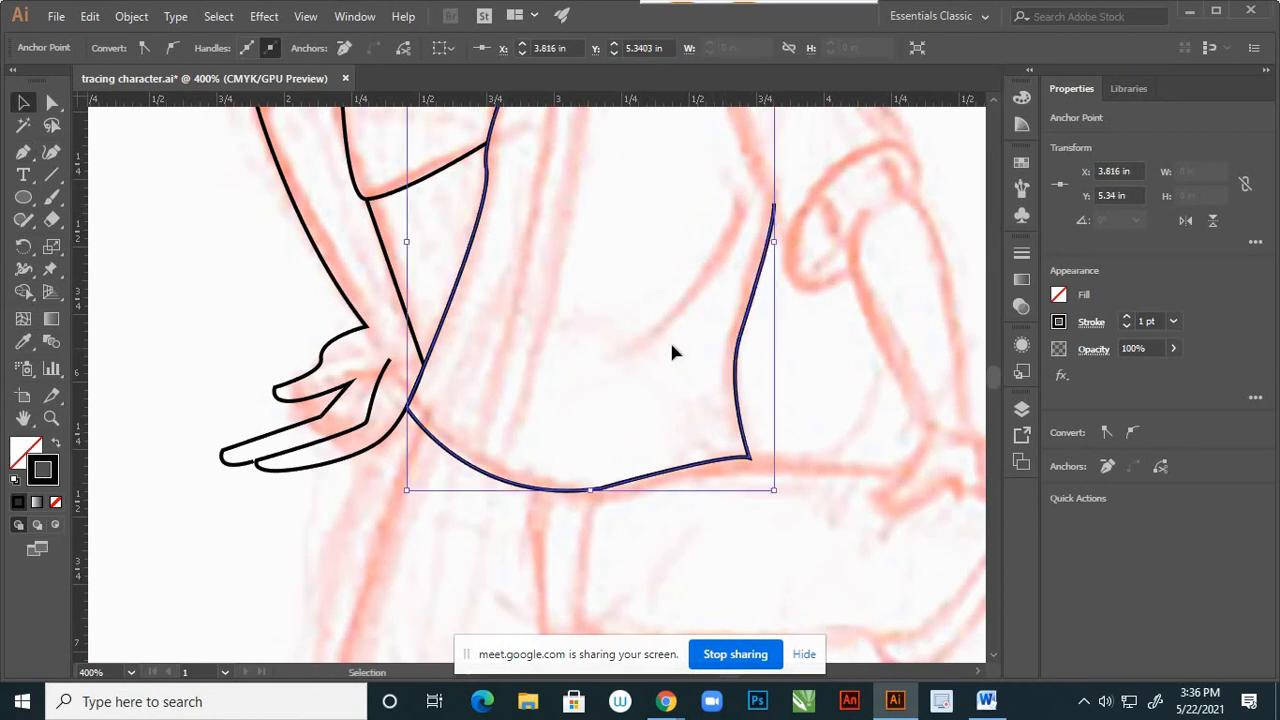
left_click(668, 358)
With the Pen tool, trace the shoulder from the neck's edge over its rounded top and down the sleeve's outer edge to the cuff corner.
scroll(668, 408, "down", 4)
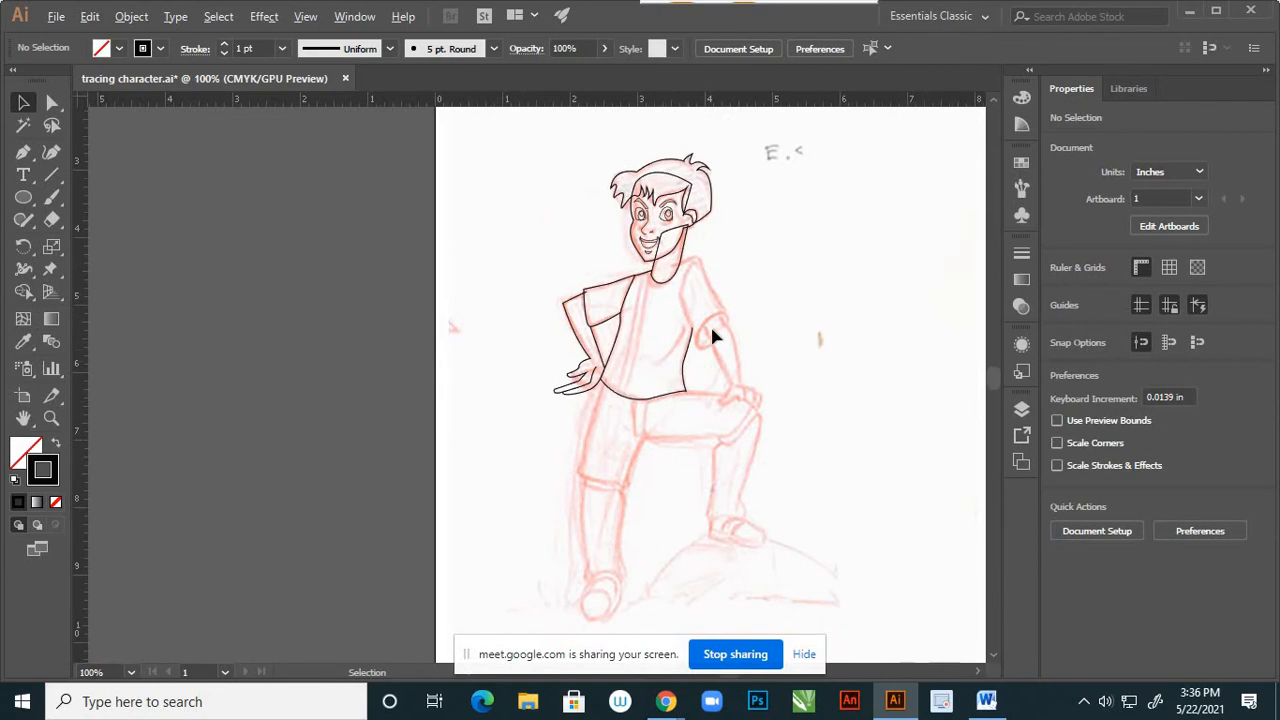
scroll(714, 306, "up", 2)
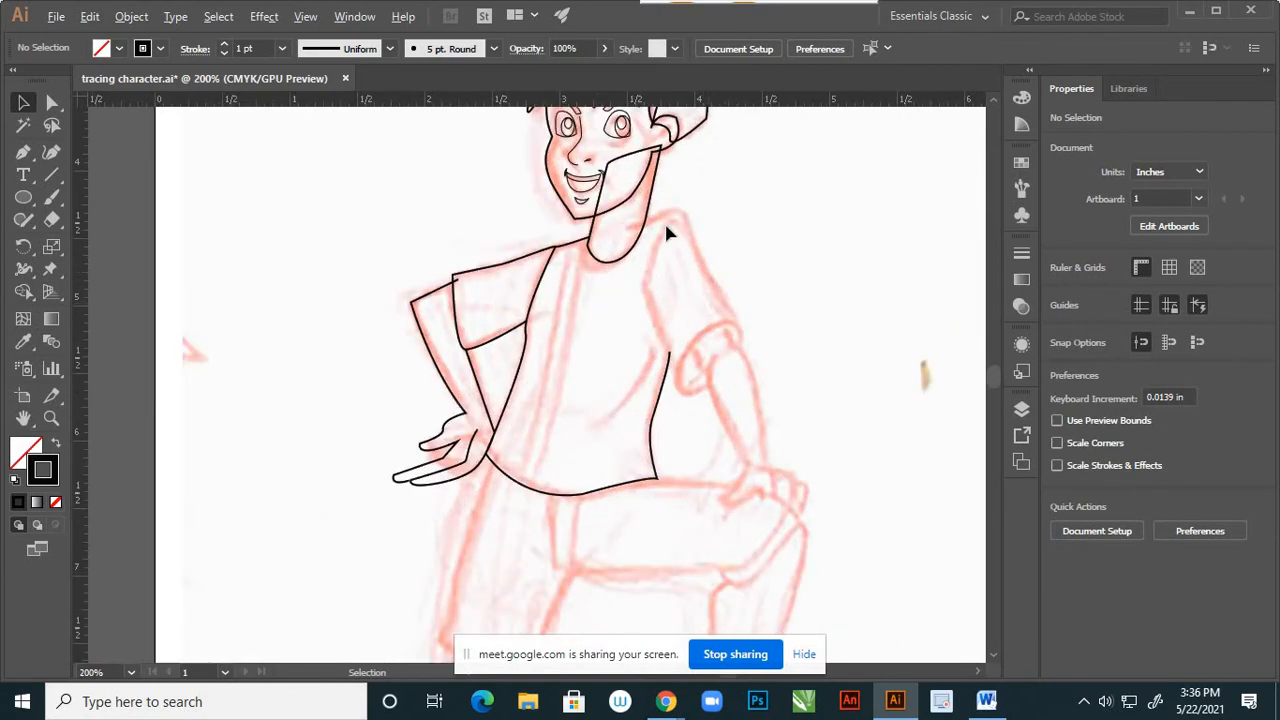
scroll(668, 230, "up", 1)
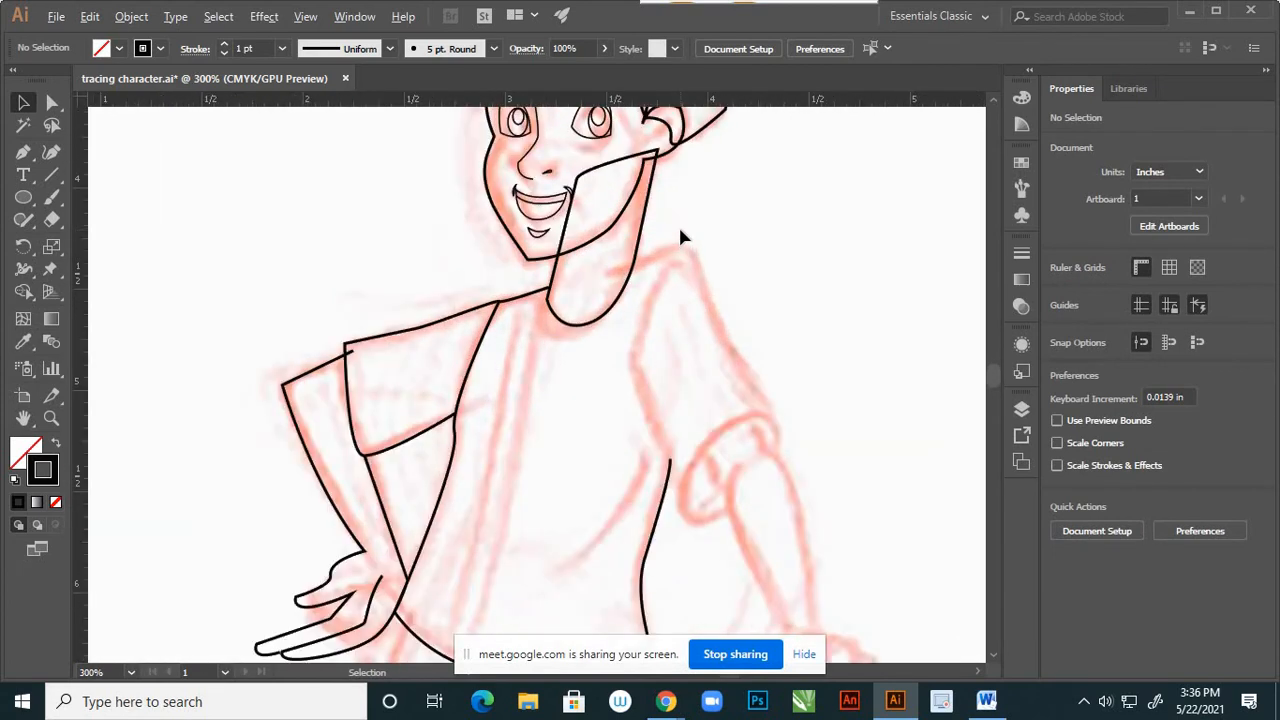
key("p")
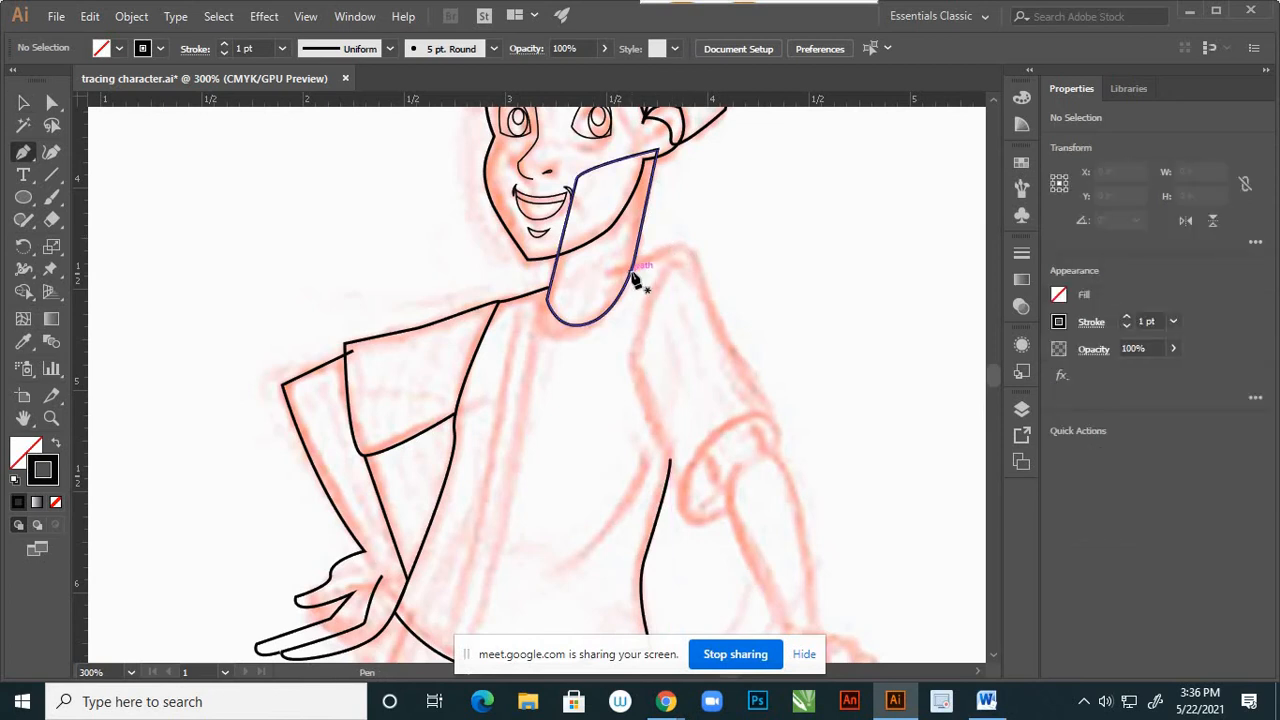
scroll(700, 260, "up", 2)
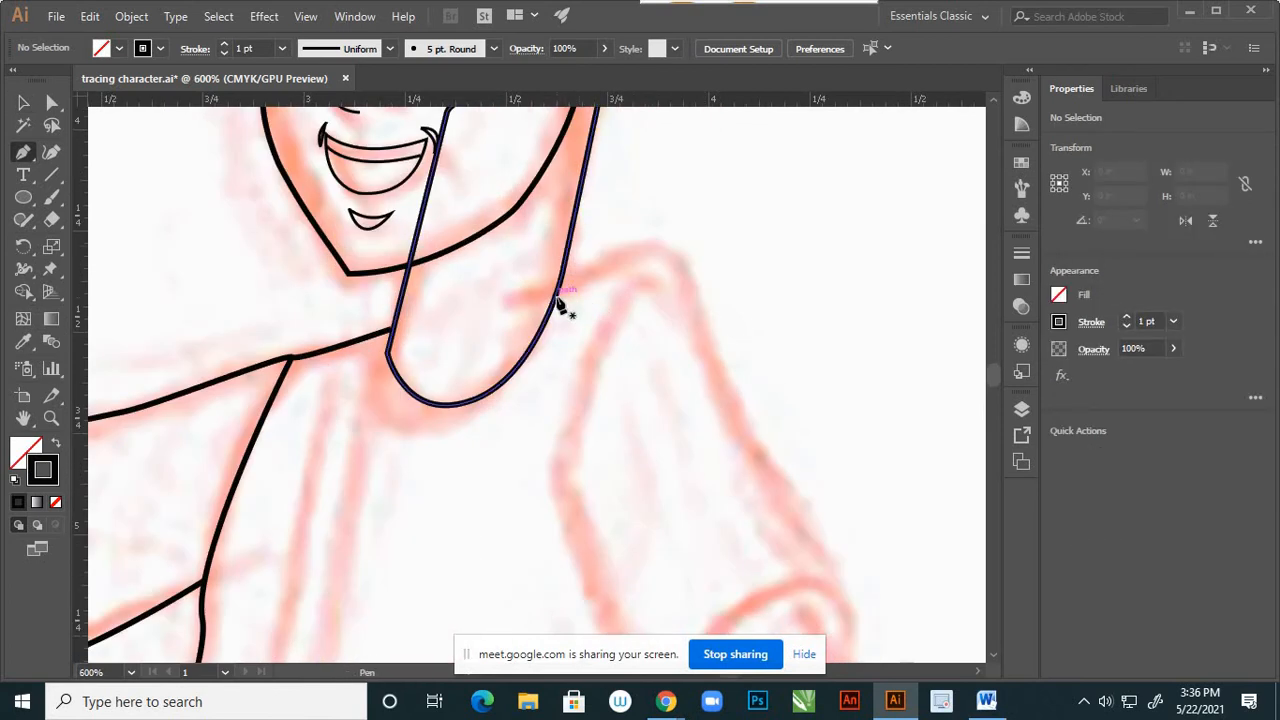
left_click(557, 296)
left_click_drag(663, 262, 688, 279)
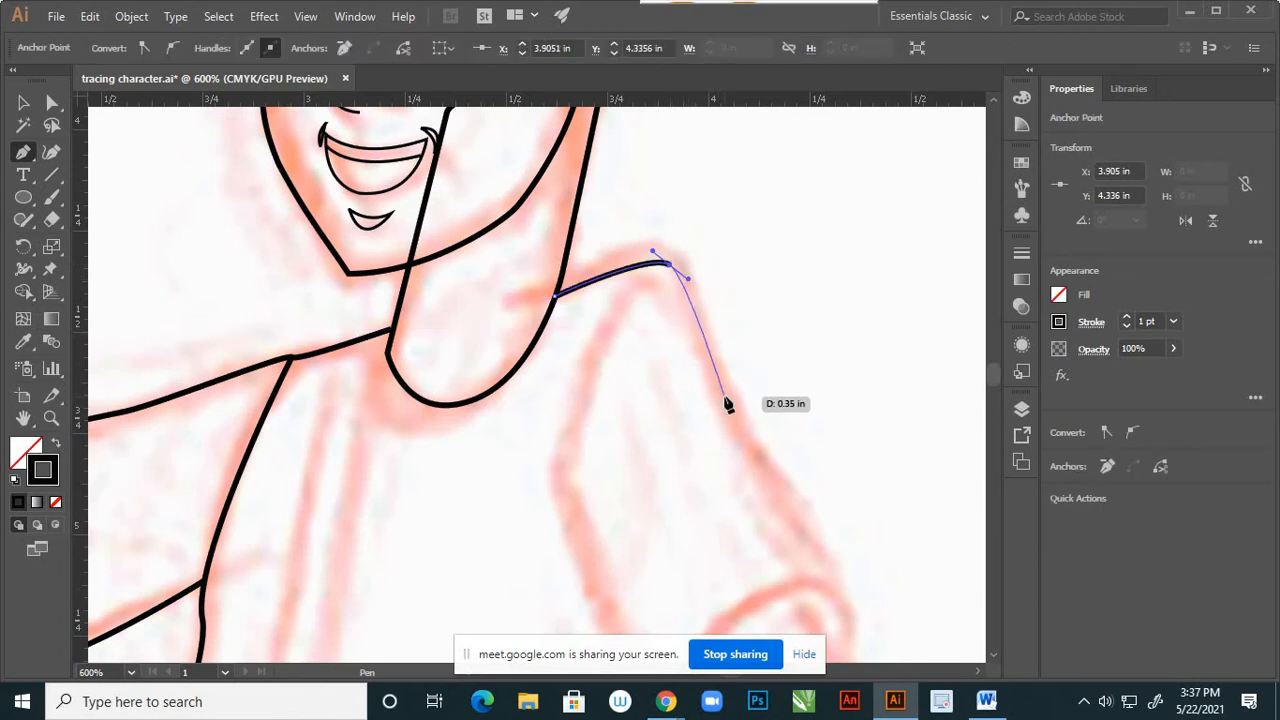
scroll(740, 430, "down", 2)
scroll(757, 457, "up", 1)
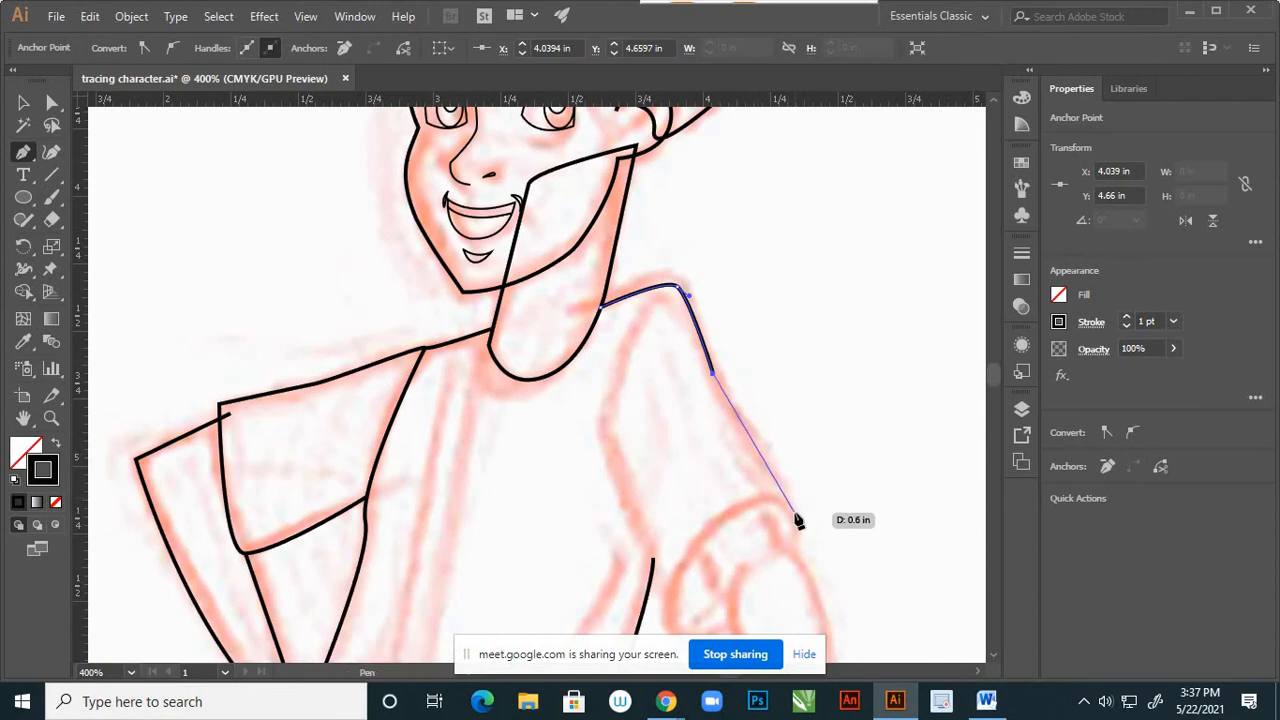
left_click_drag(793, 515, 716, 622)
left_click_drag(708, 714, 770, 621)
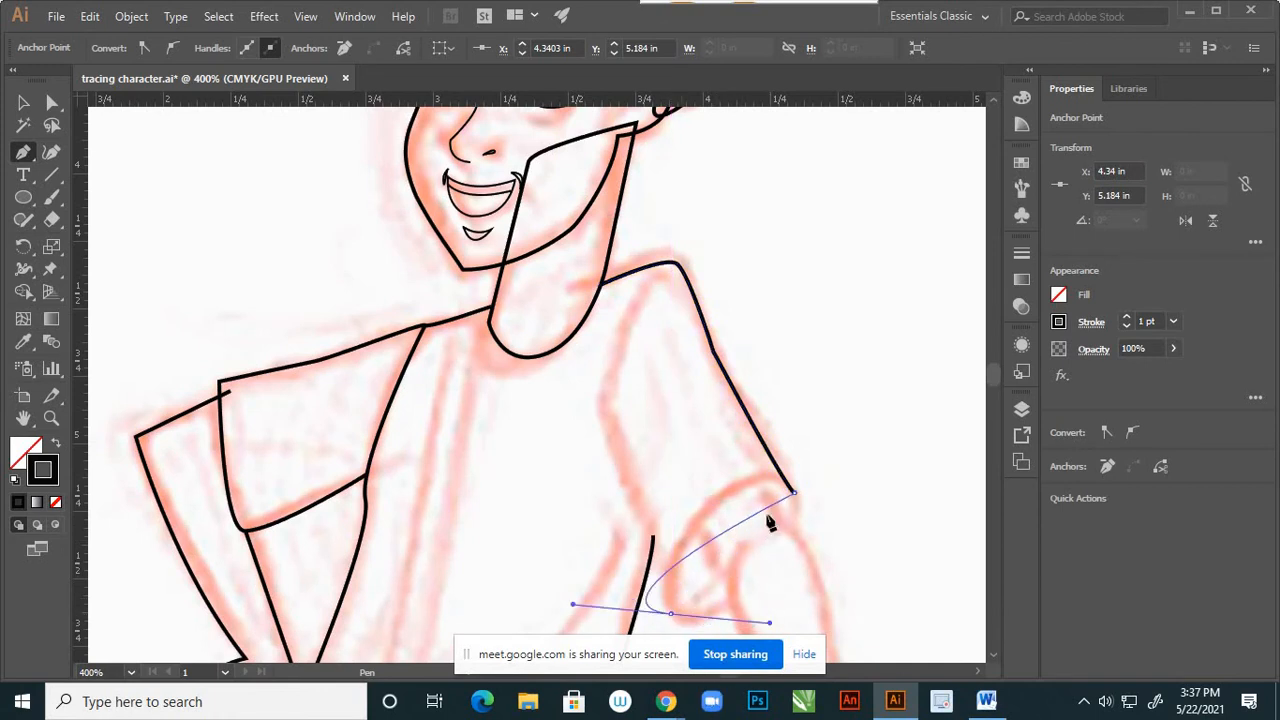
scroll(768, 522, "down", 1)
key("ctrl+z")
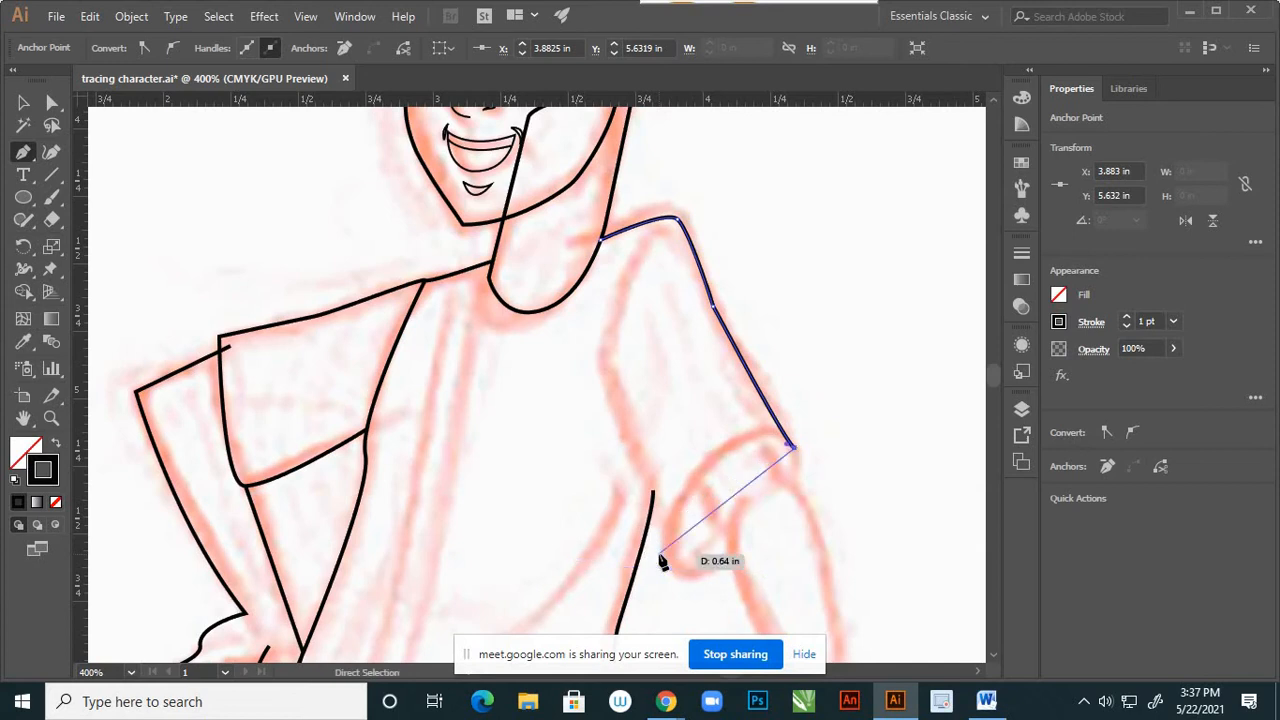
Draw the sleeve's oval opening with two curves running from the cuff corner around its inner end and back, and deselect the path.
left_click_drag(671, 546, 667, 632)
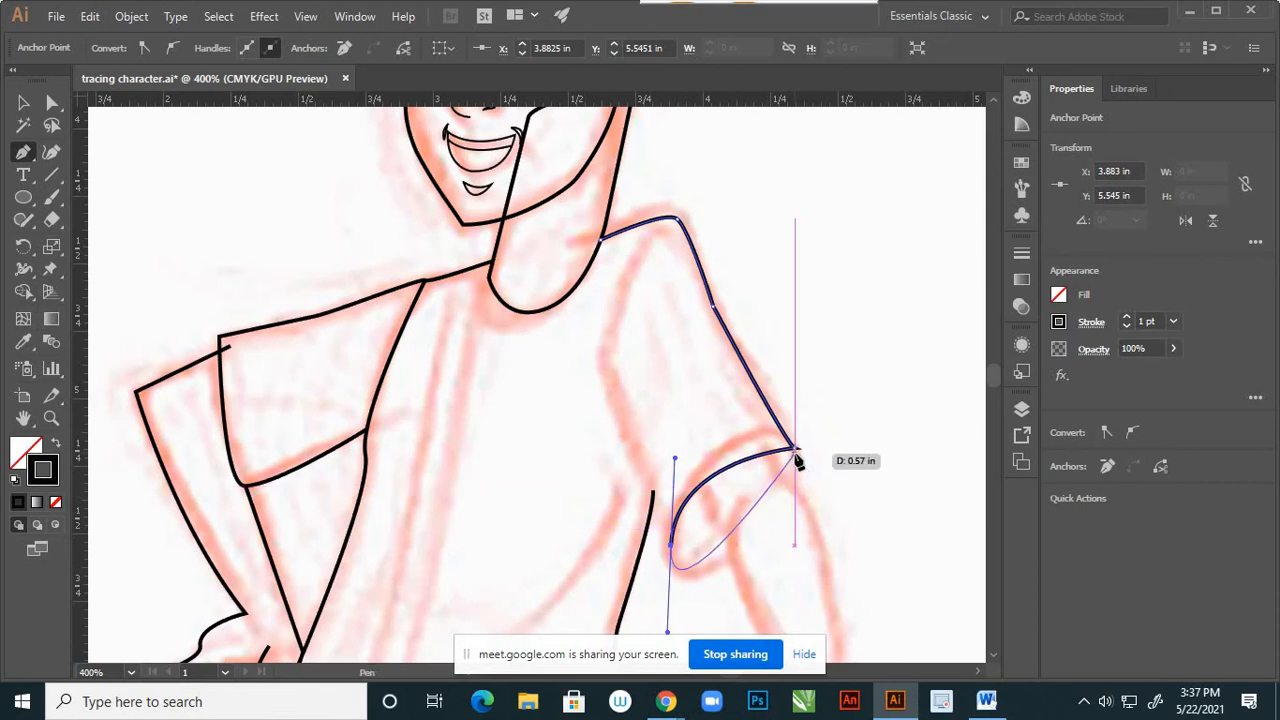
left_click_drag(796, 455, 756, 492)
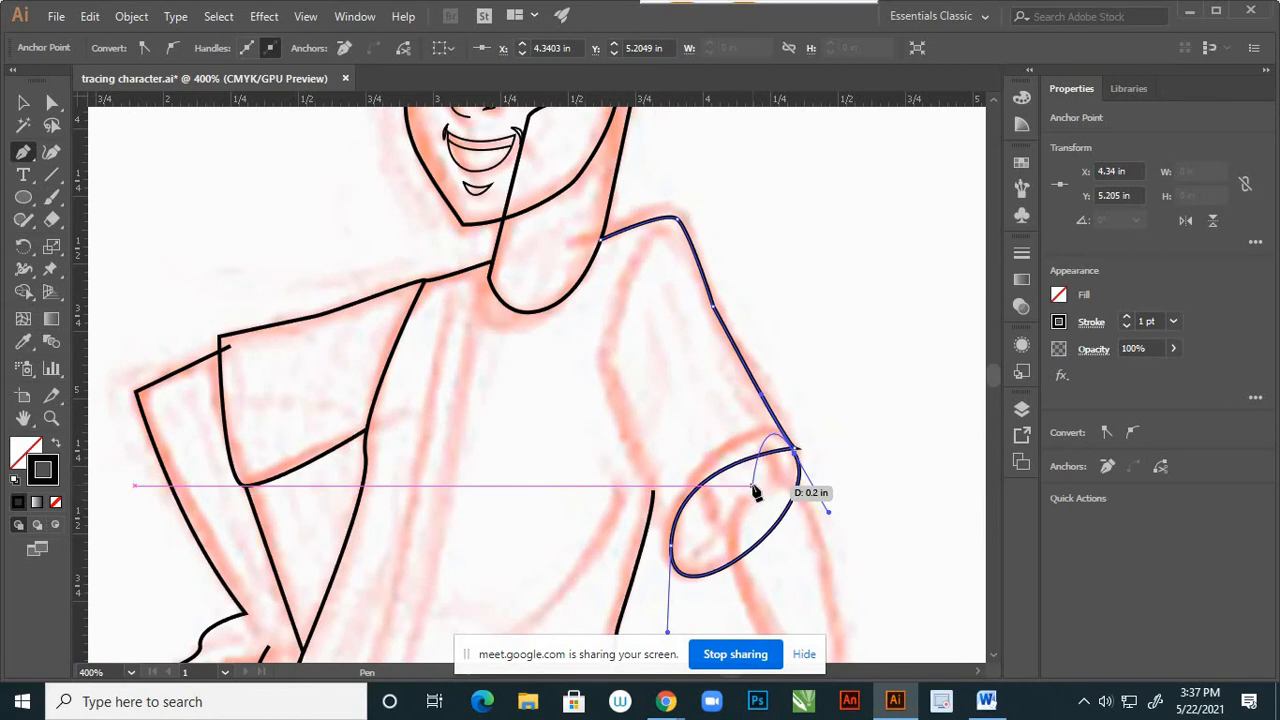
left_click_drag(756, 492, 756, 492)
key("v")
left_click(790, 468)
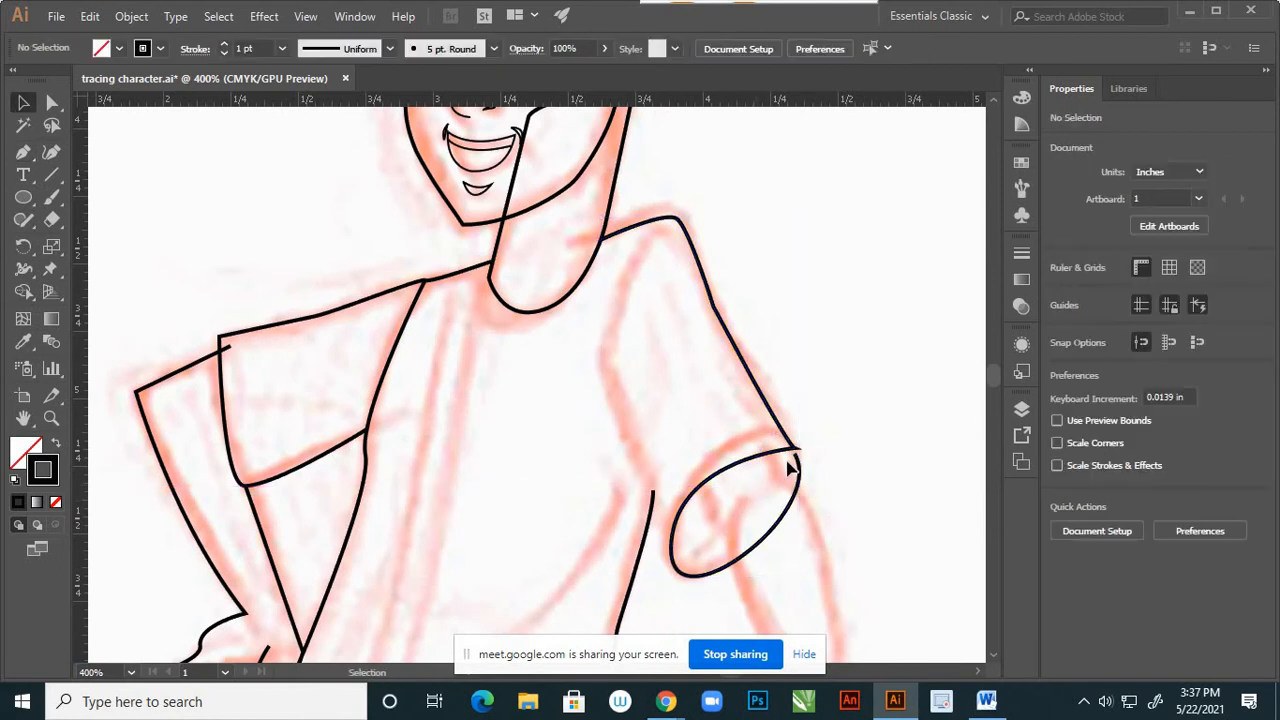
Move the cuff's corner point and the oval's loose end together to close the small gap at the sleeve's outer corner.
scroll(805, 475, "up", 1)
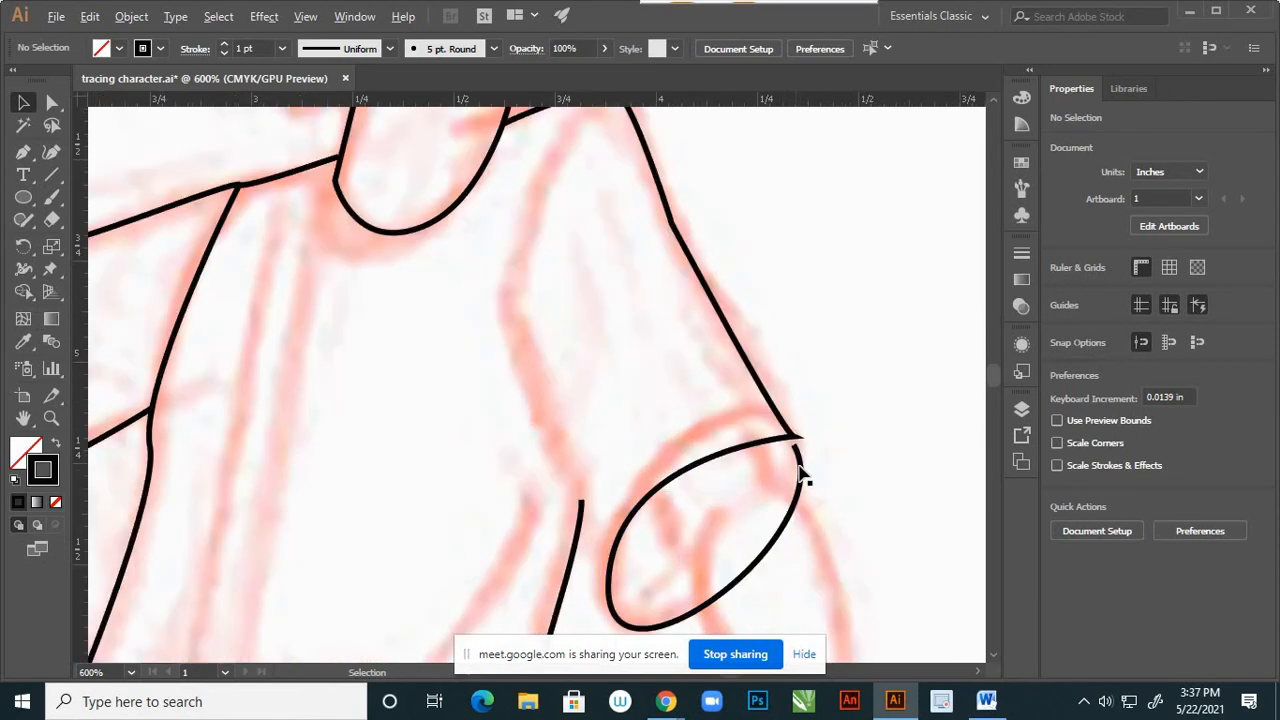
key("a")
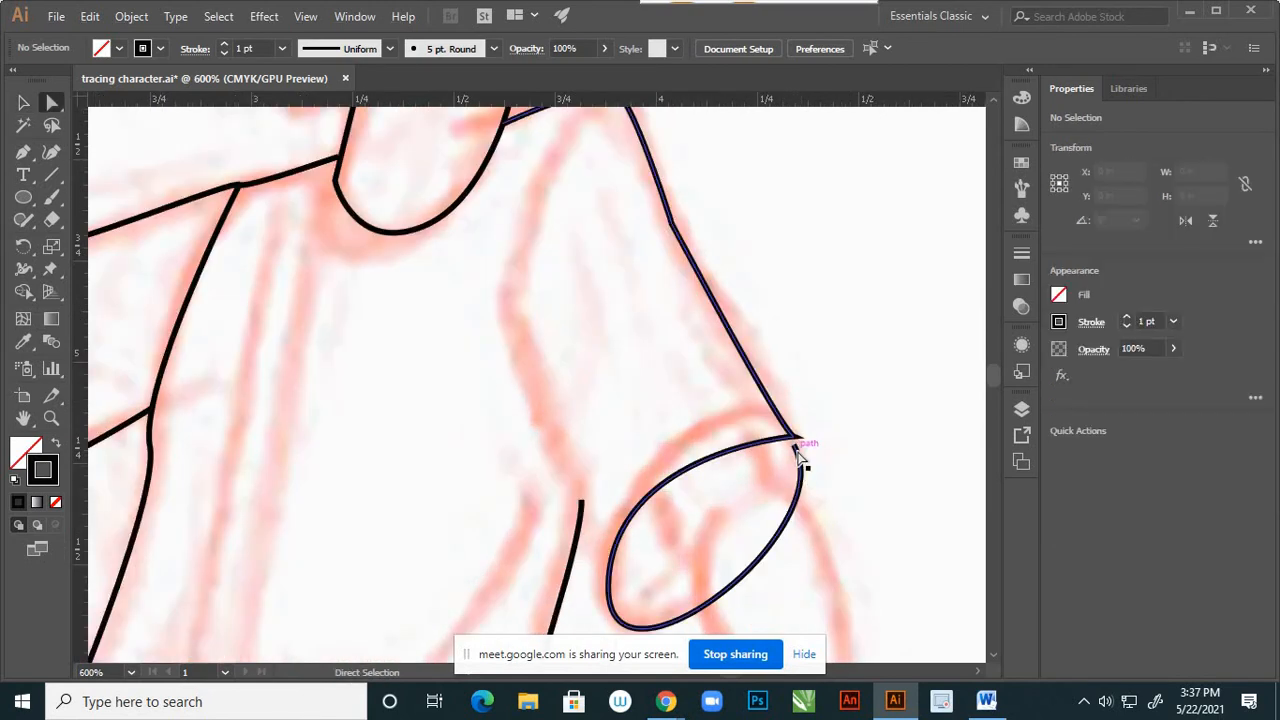
scroll(797, 455, "up", 2)
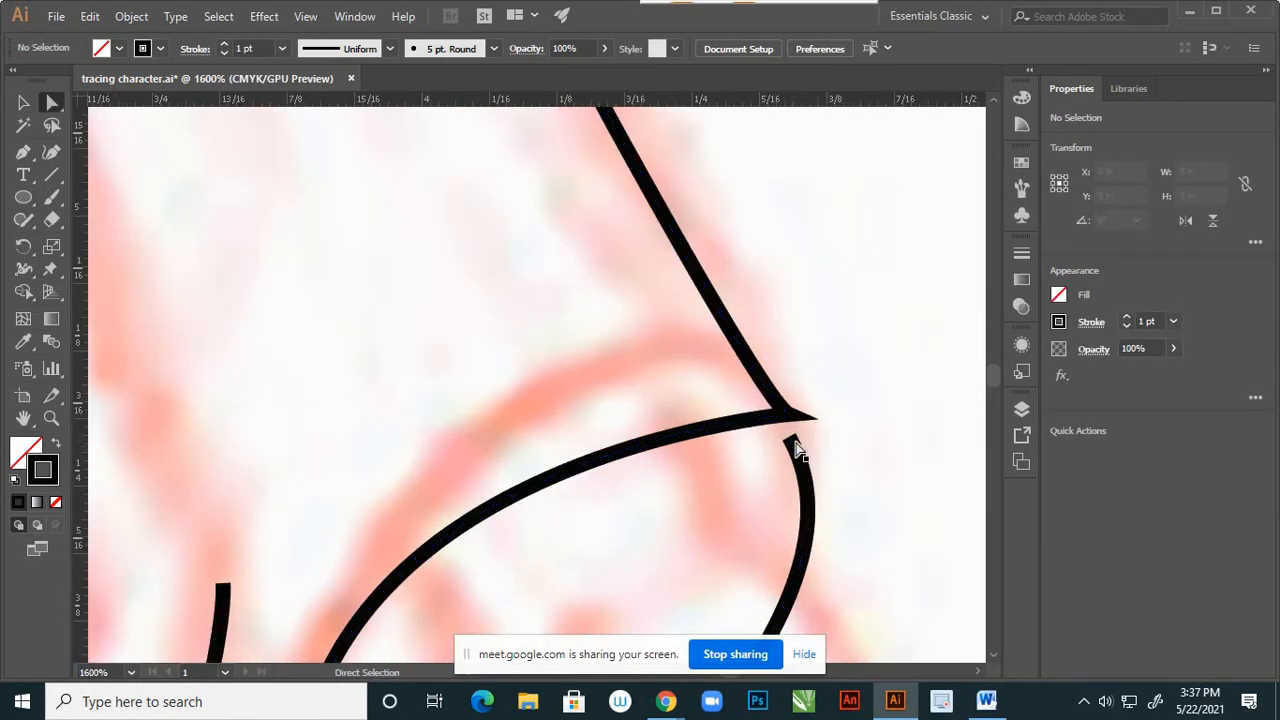
left_click(789, 448)
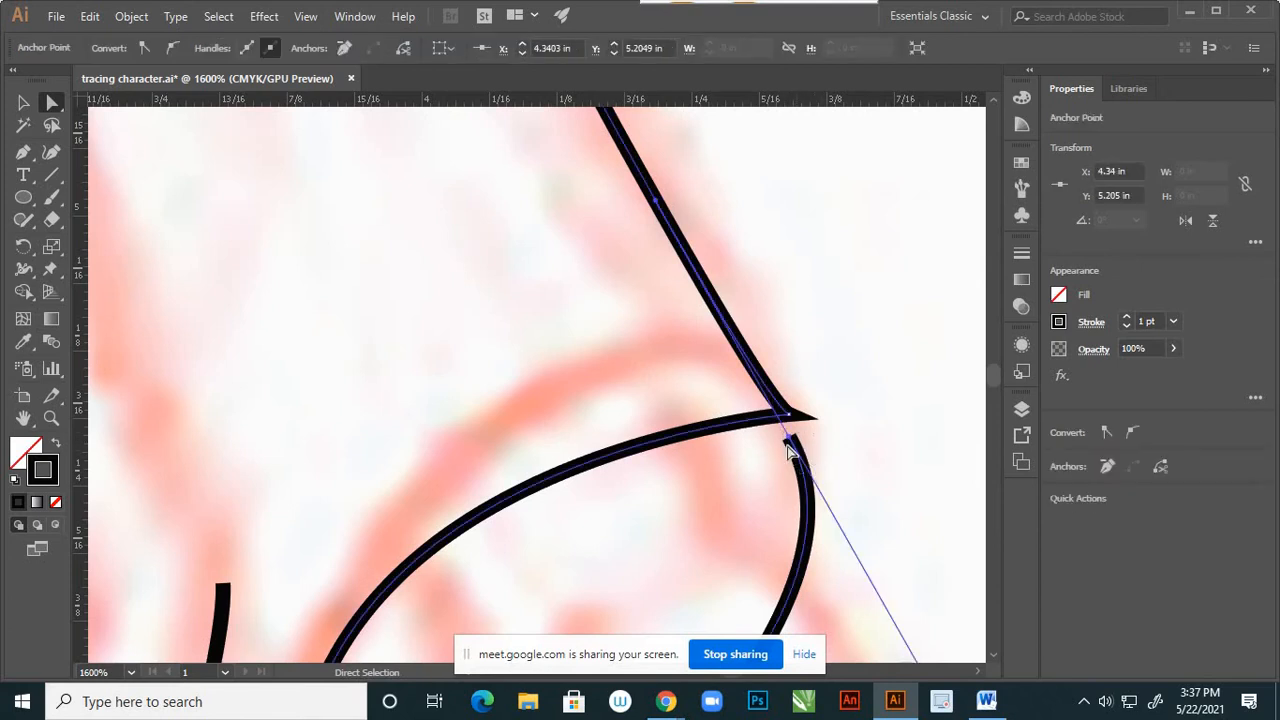
mouse_move(789, 448)
left_mouse_down()
mouse_move(777, 400)
mouse_move(722, 390)
mouse_move(720, 363)
mouse_move(748, 348)
left_mouse_up()
scroll(810, 420, "up", 1)
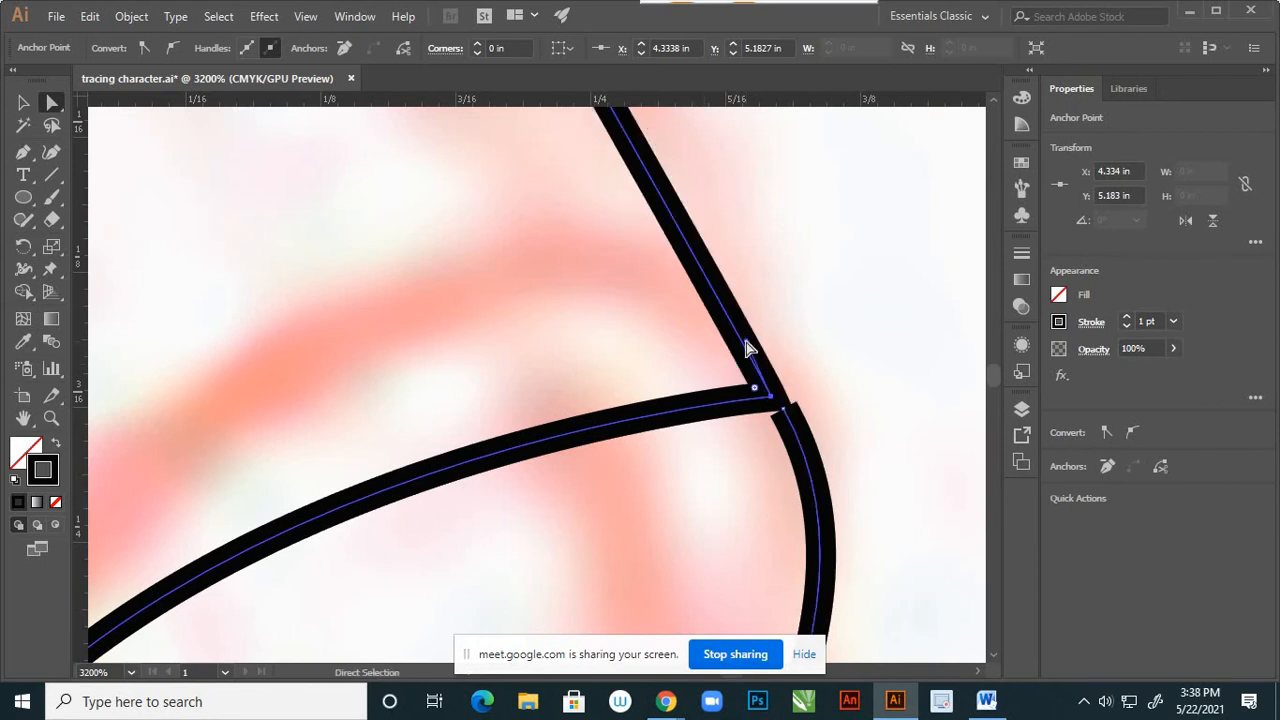
left_click_drag(785, 418, 766, 394)
left_click(809, 388)
Reshape the sleeve opening by shifting its inner anchor point slightly outward and tilting its handles to match the sketched oval, and deselect.
scroll(777, 388, "down", 8)
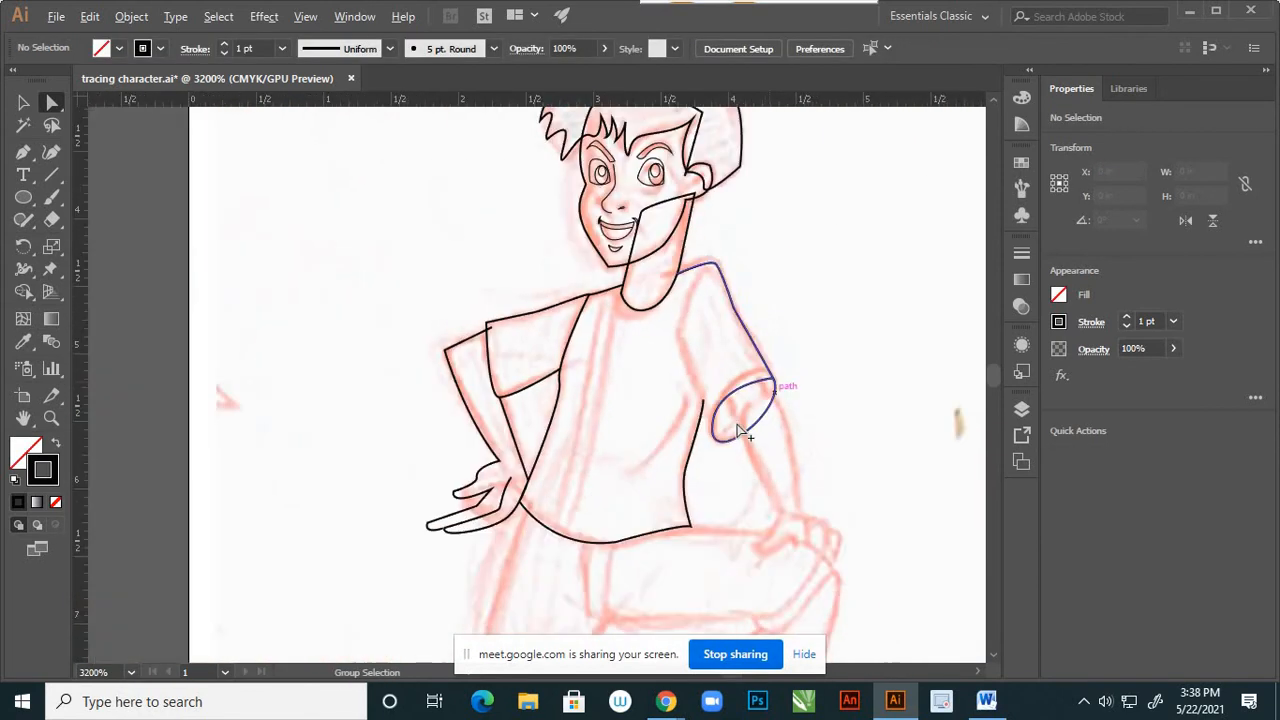
scroll(735, 433, "up", 1)
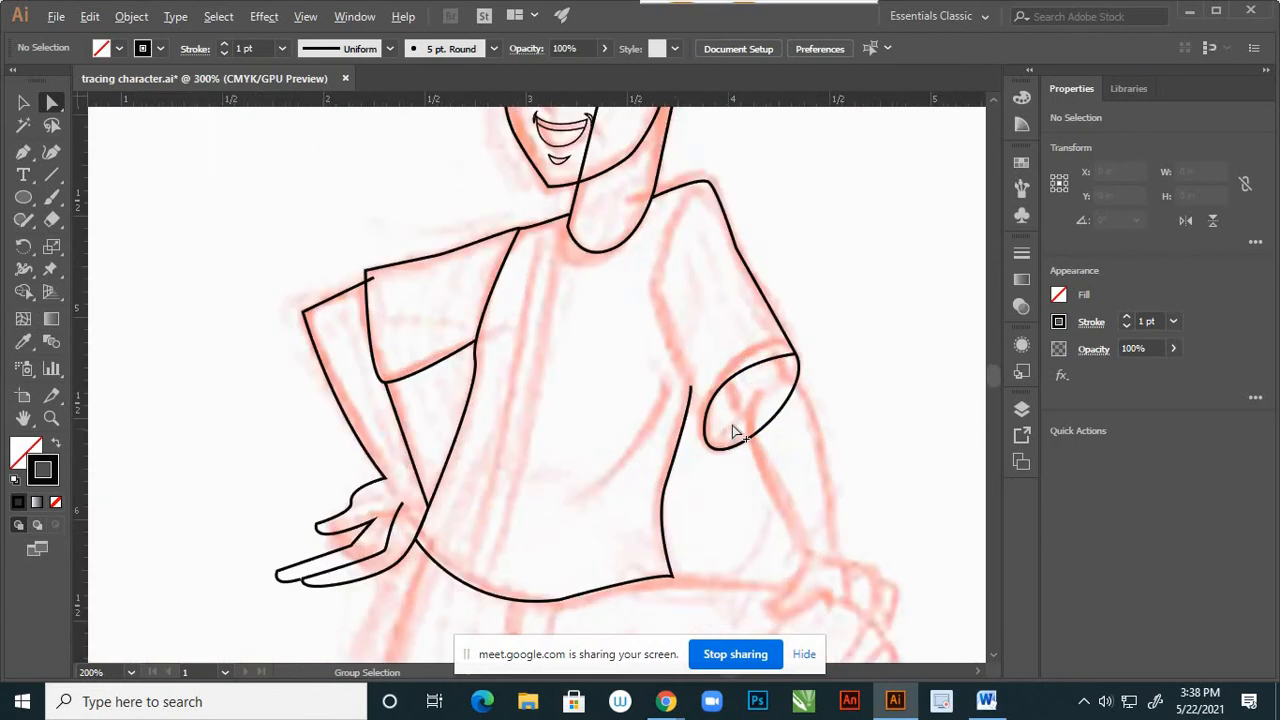
left_click(709, 363)
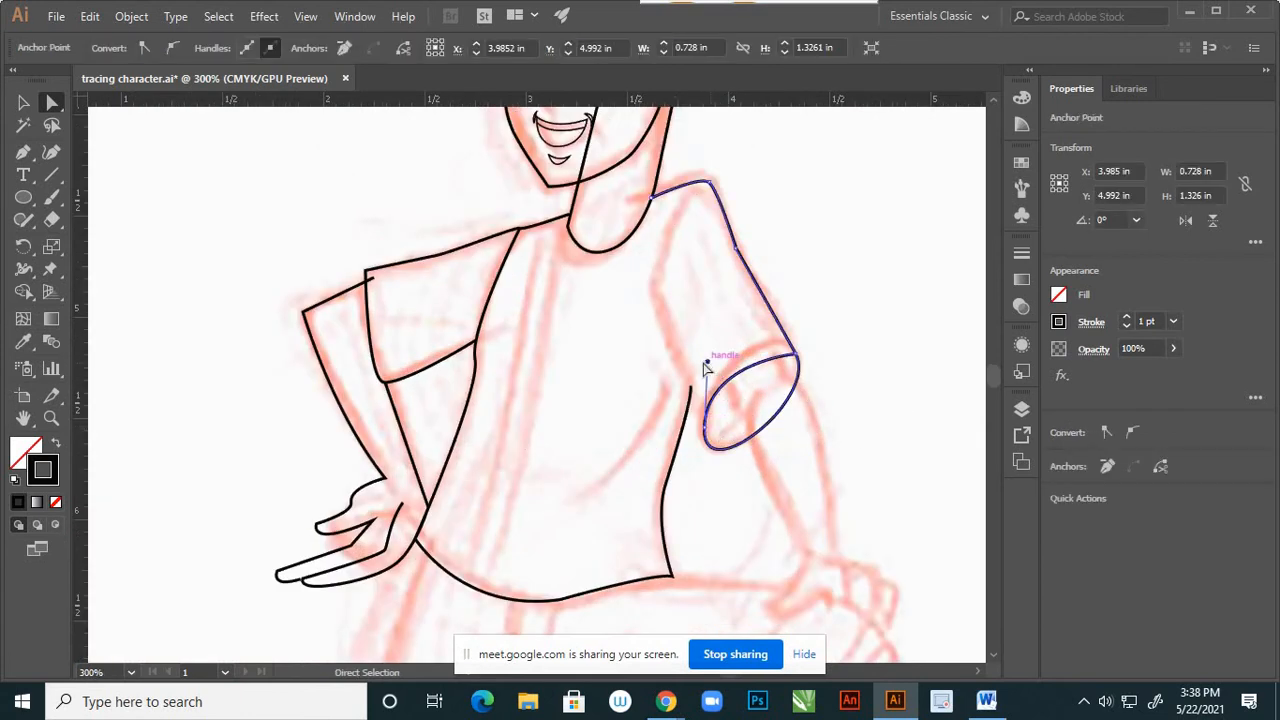
left_click_drag(707, 368, 730, 328)
left_click_drag(706, 434, 700, 430)
left_click_drag(728, 322, 741, 313)
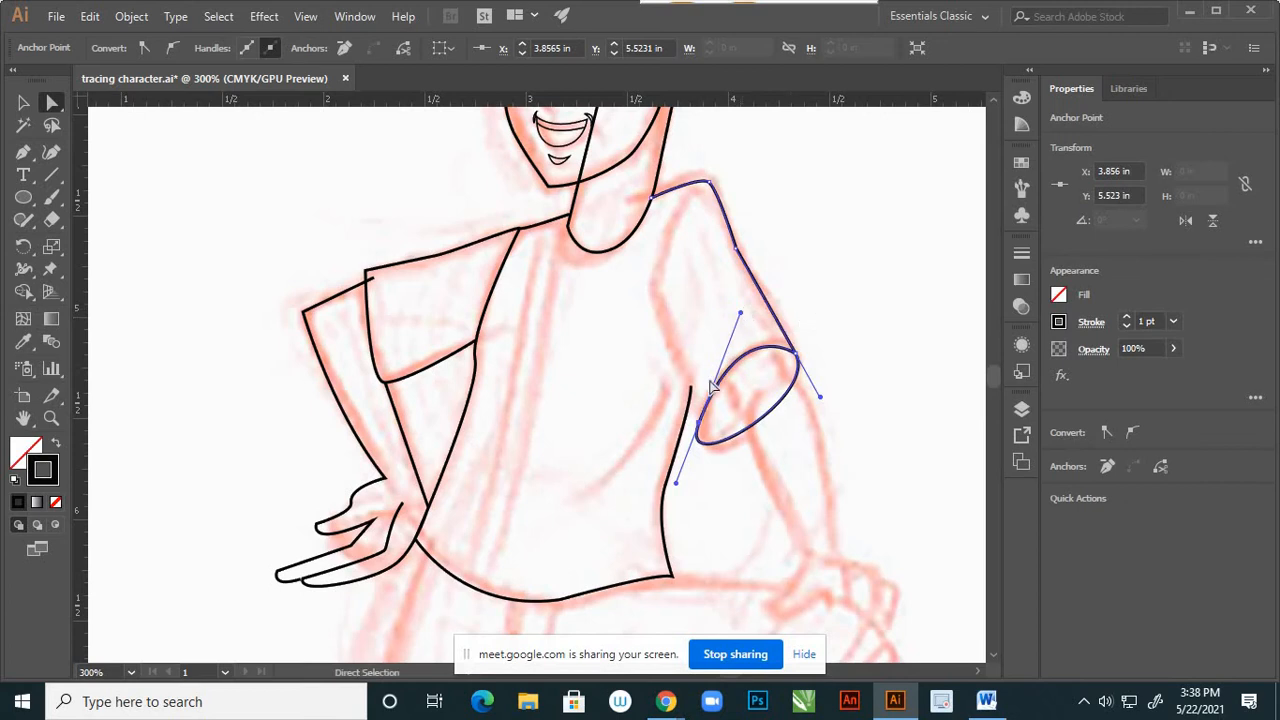
left_click_drag(743, 315, 725, 331)
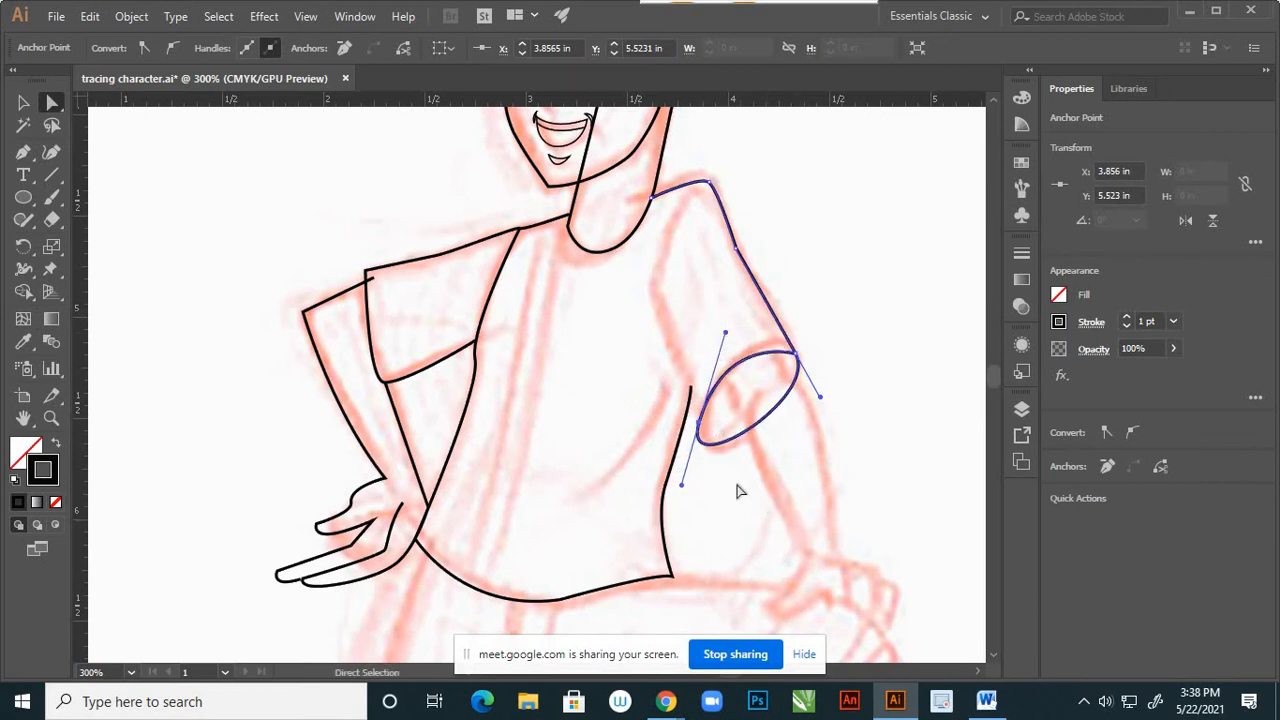
left_click(737, 491)
With the Pen tool, trace the fold inside the sleeve opening and continue down the inner edge of the knee-resting arm to the wrist.
scroll(757, 429, "down", 1)
scroll(757, 429, "up", 1)
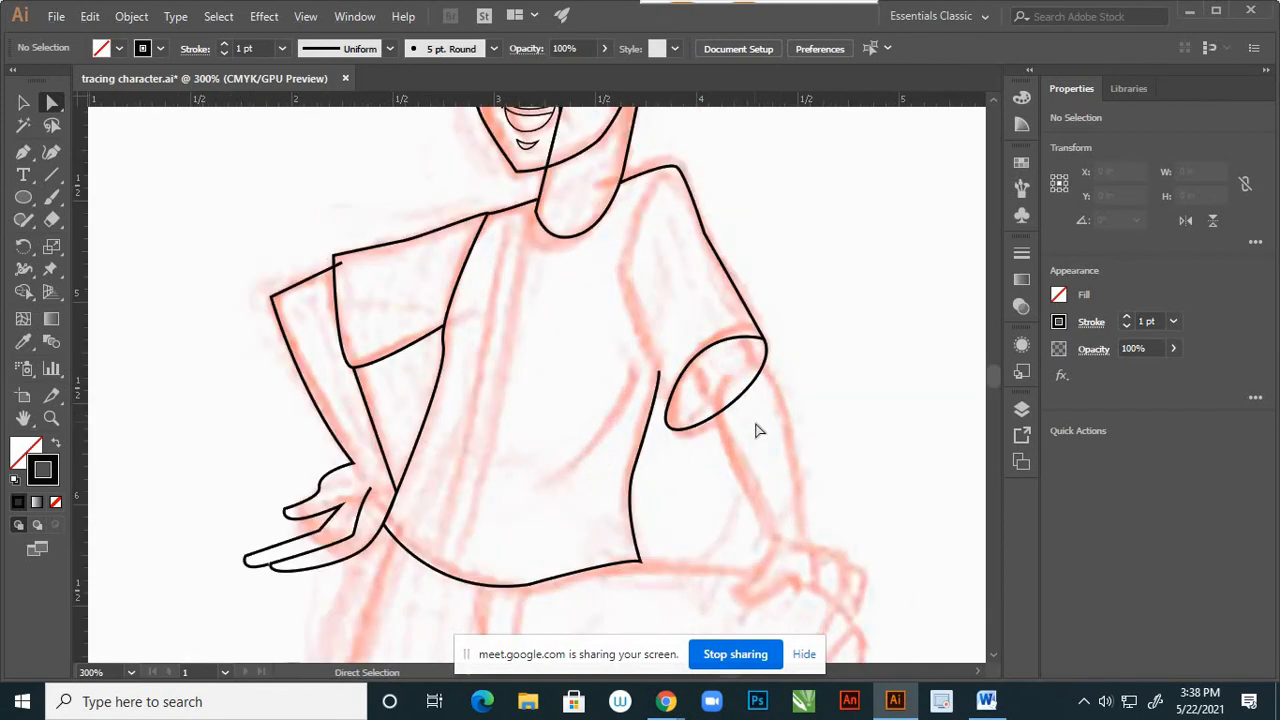
key("p")
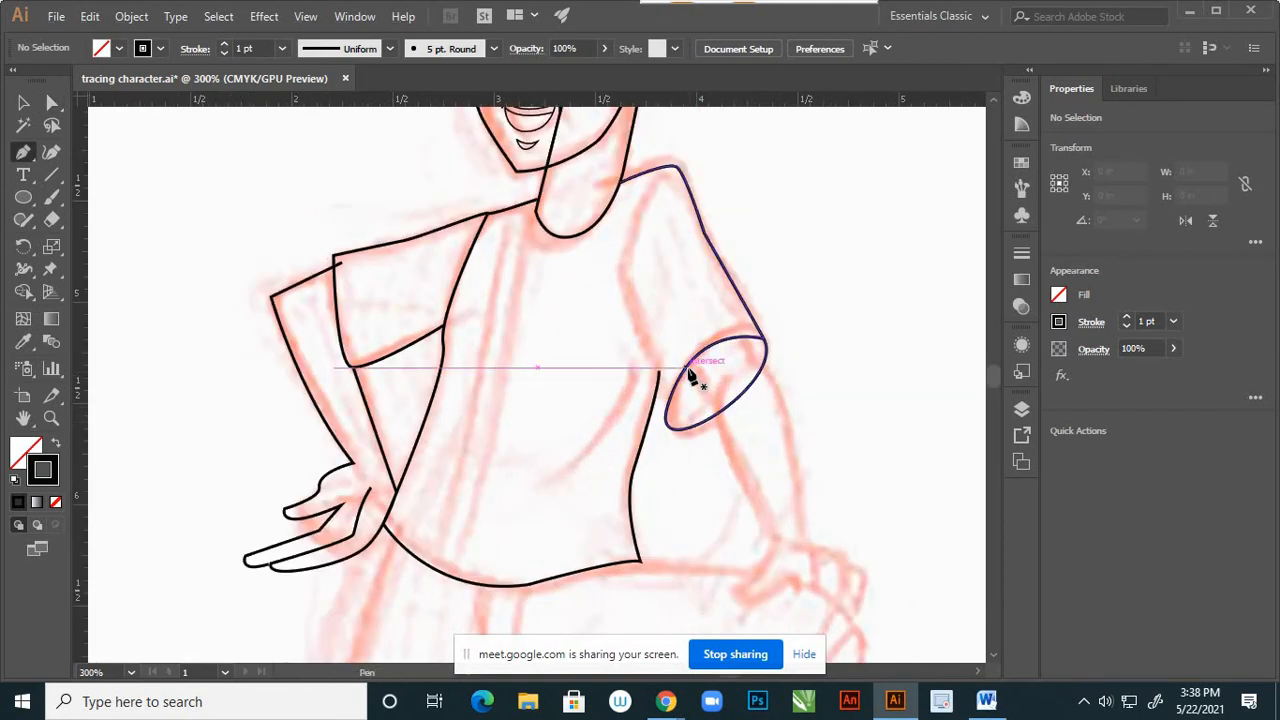
left_click(685, 369)
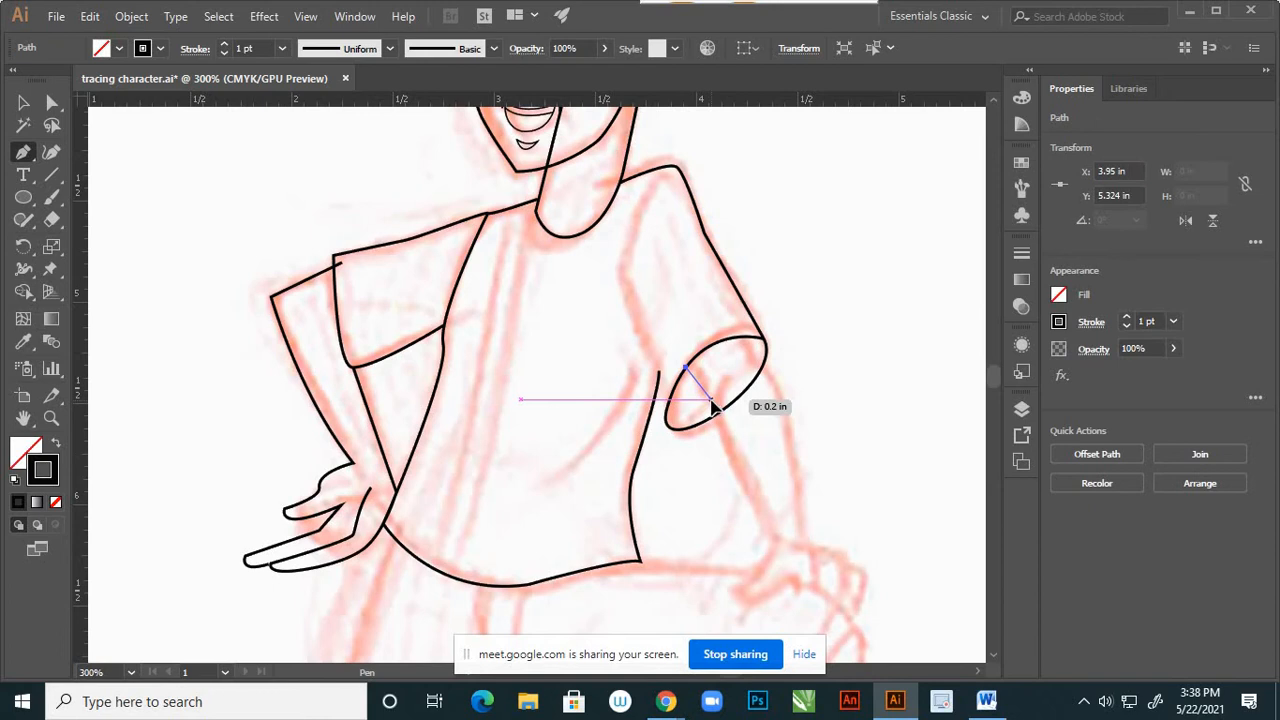
left_click(712, 403)
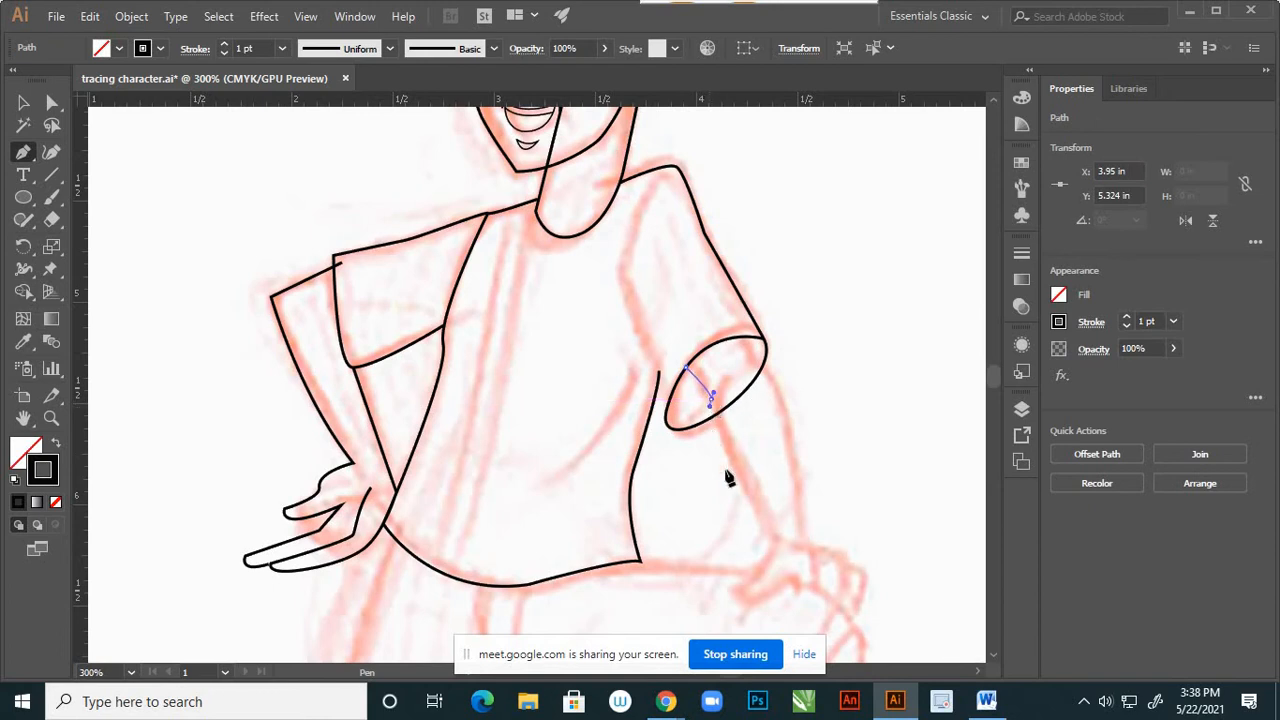
scroll(772, 452, "down", 1)
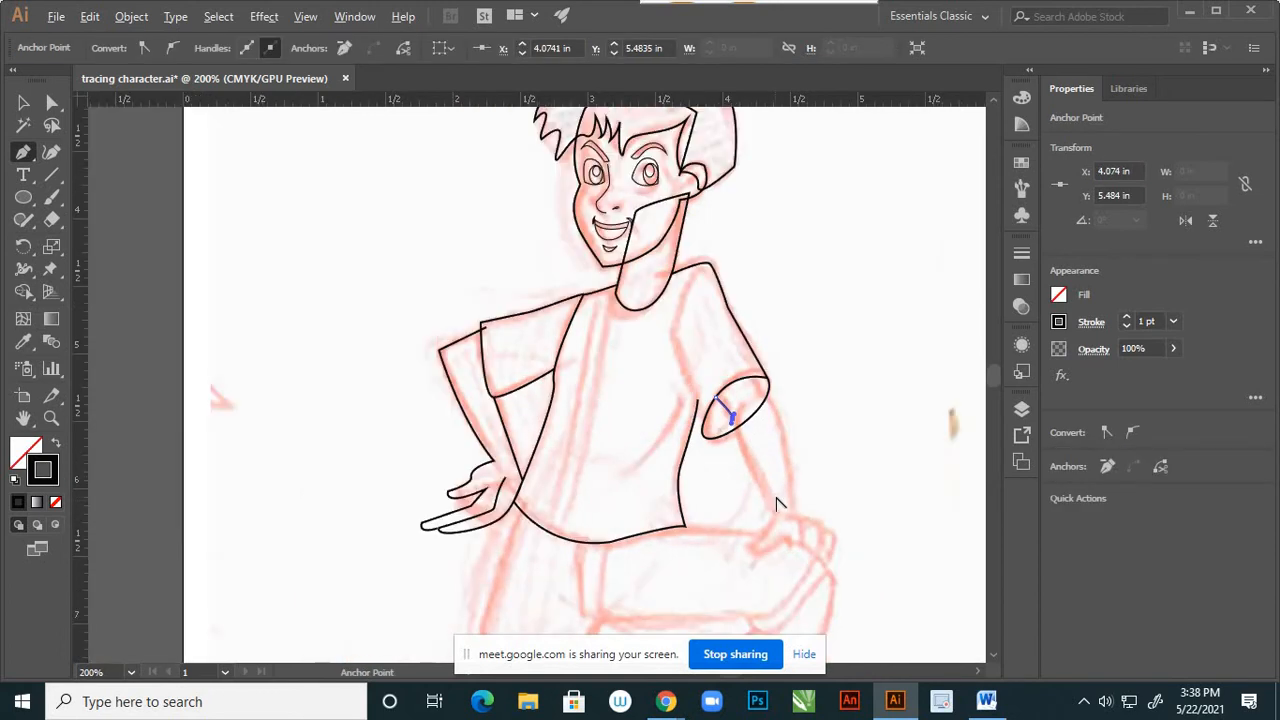
scroll(780, 503, "up", 1)
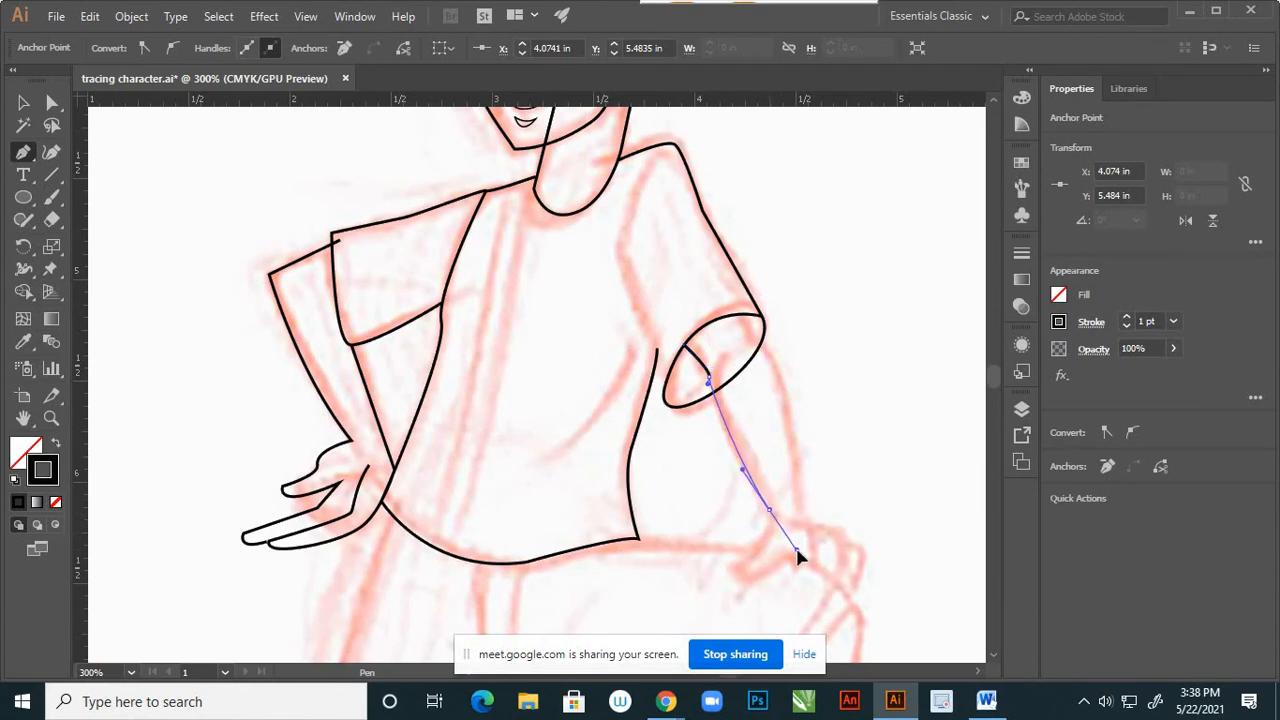
left_click_drag(800, 558, 784, 483)
Extend the arm path from the wrist out to the thumb's tip and curve it back along the thumb's underside.
scroll(760, 543, "up", 2)
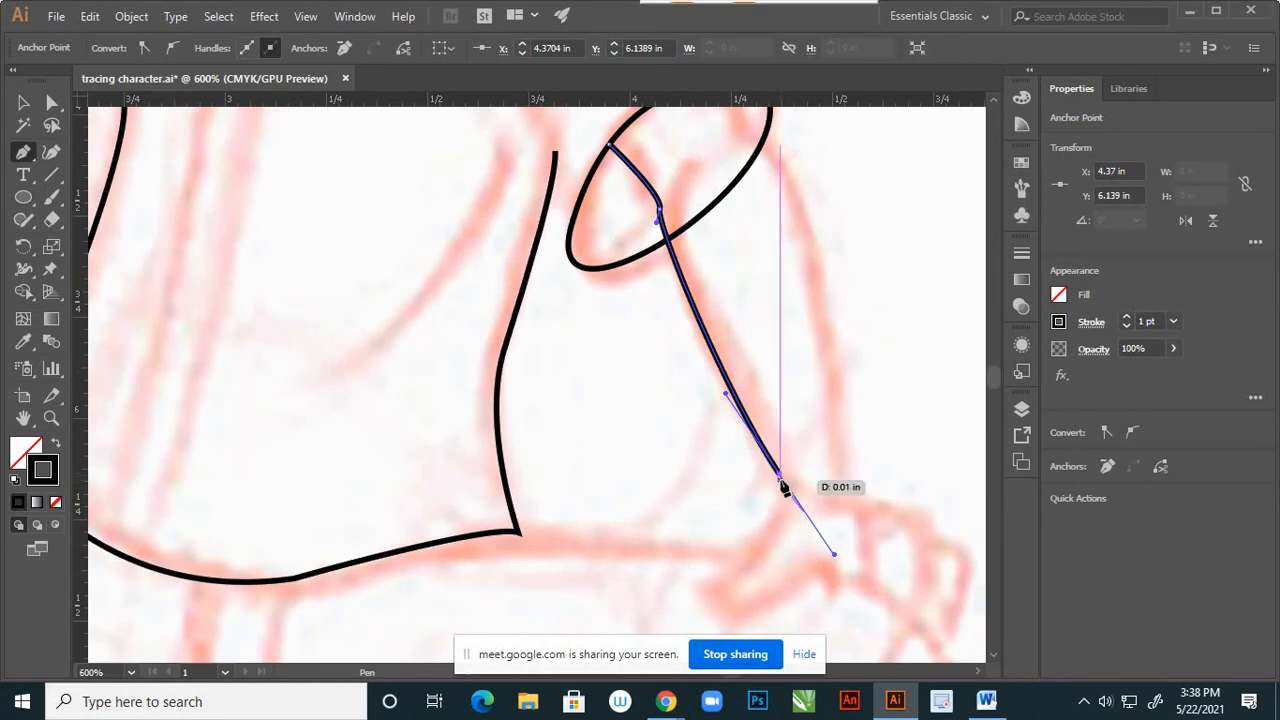
left_click_drag(785, 484, 714, 590)
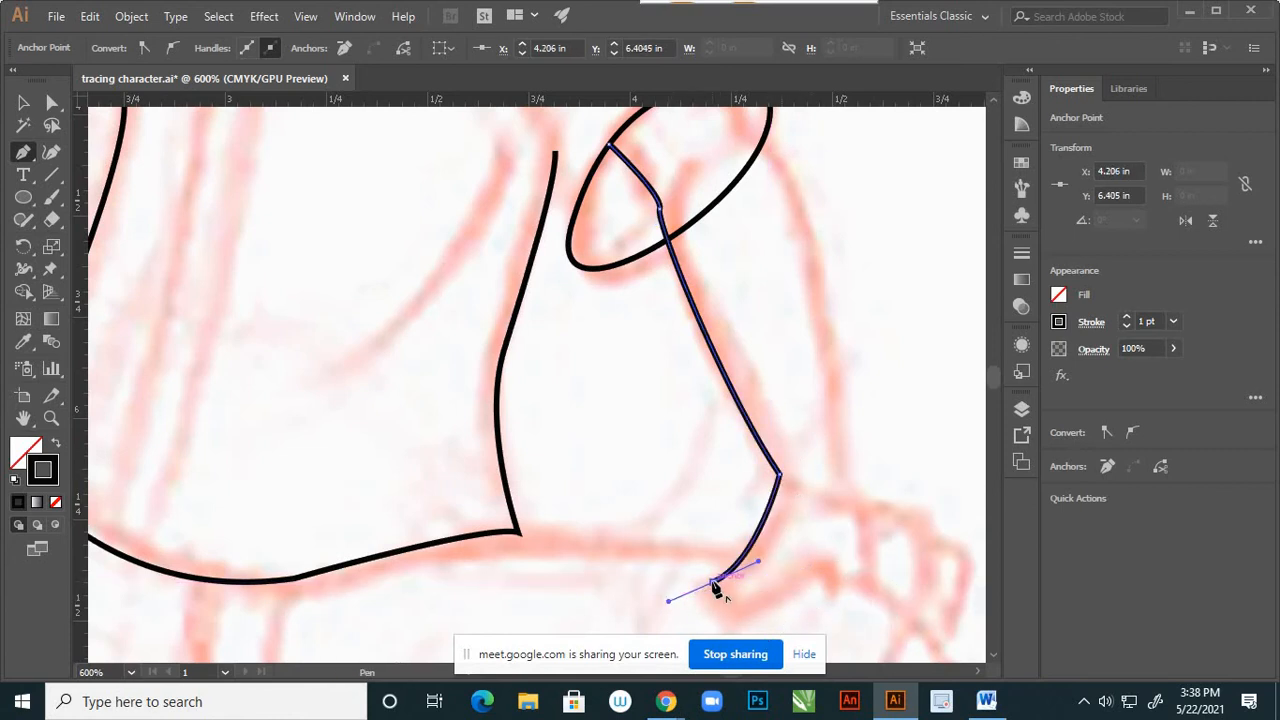
left_click_drag(818, 568, 903, 491)
scroll(717, 509, "down", 2)
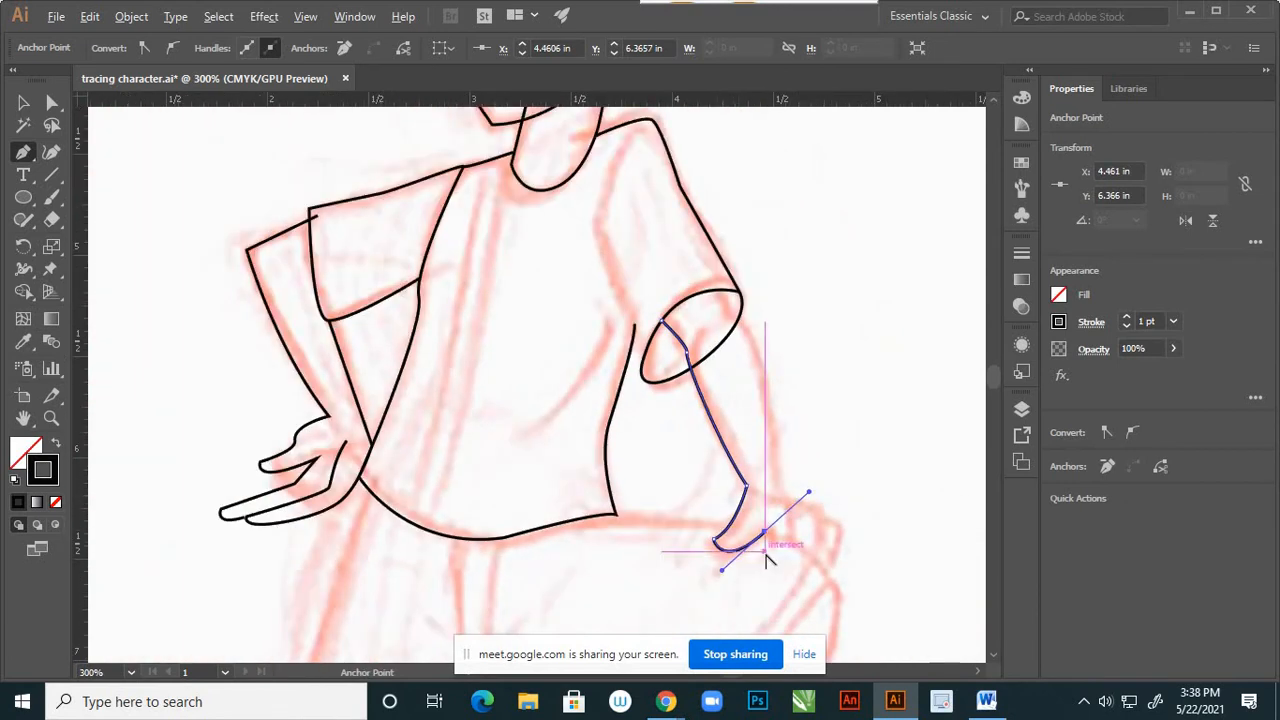
Continue the knee-resting hand's path from the thumb's base around the first finger, ending at its knuckle, and deselect.
scroll(768, 560, "up", 2)
scroll(780, 523, "up", 1)
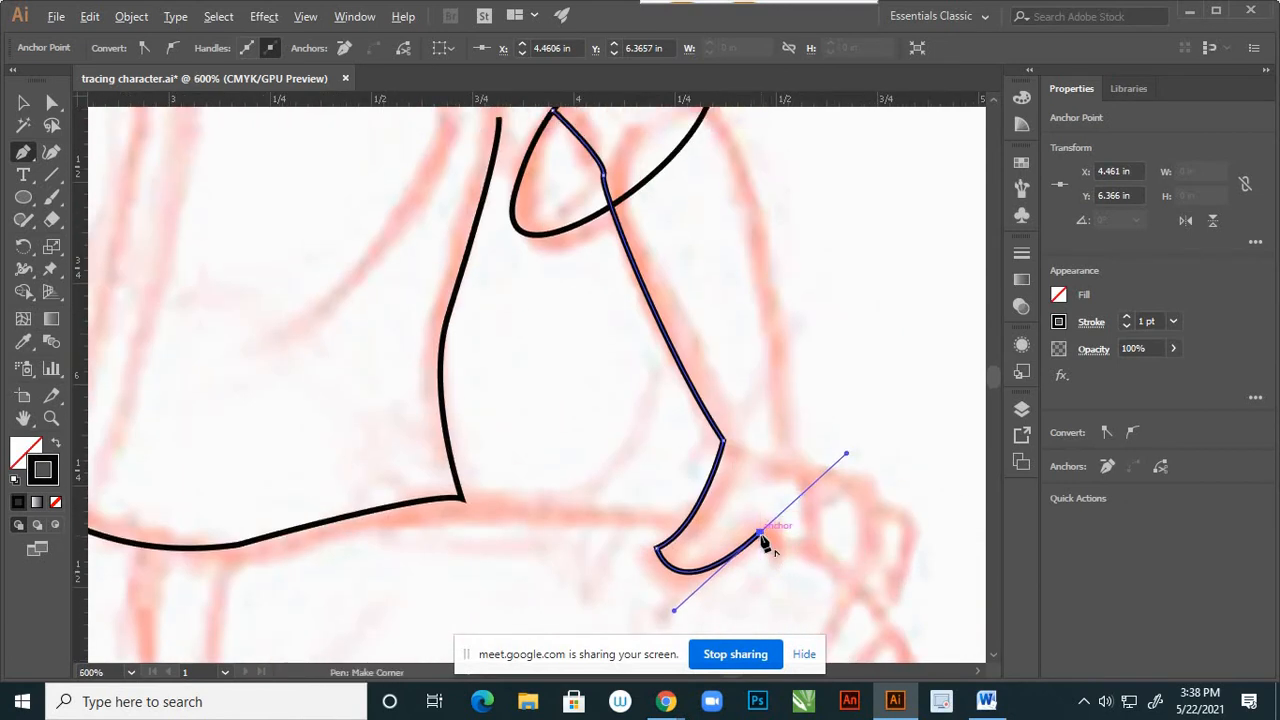
left_click(761, 533)
left_click_drag(781, 551, 771, 480)
left_click(818, 549)
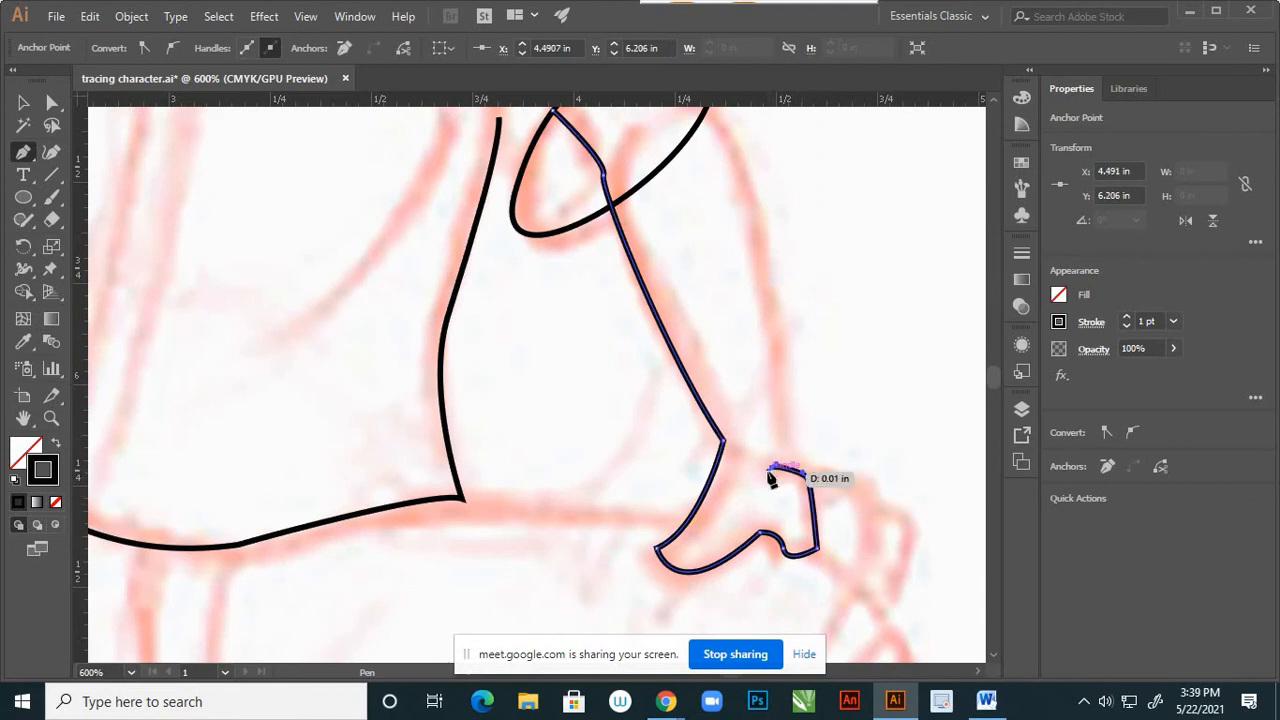
left_click_drag(686, 553, 607, 438)
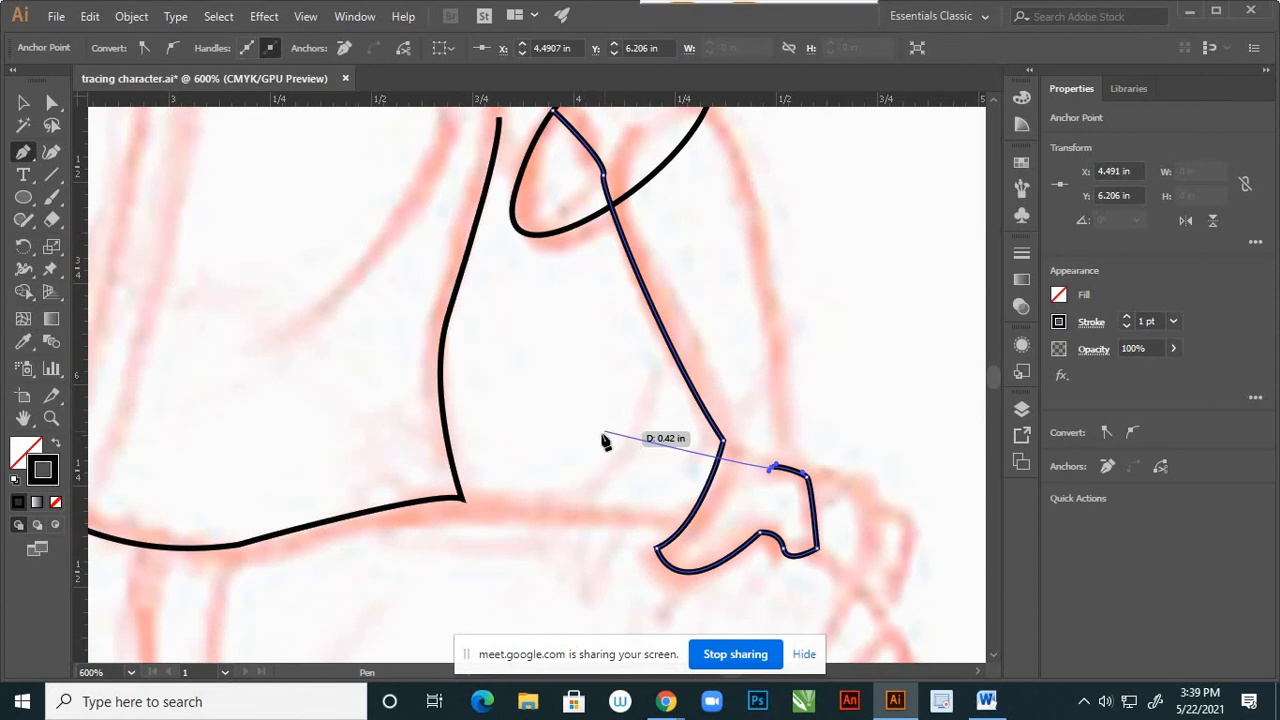
left_click_drag(604, 440, 601, 442)
key("v")
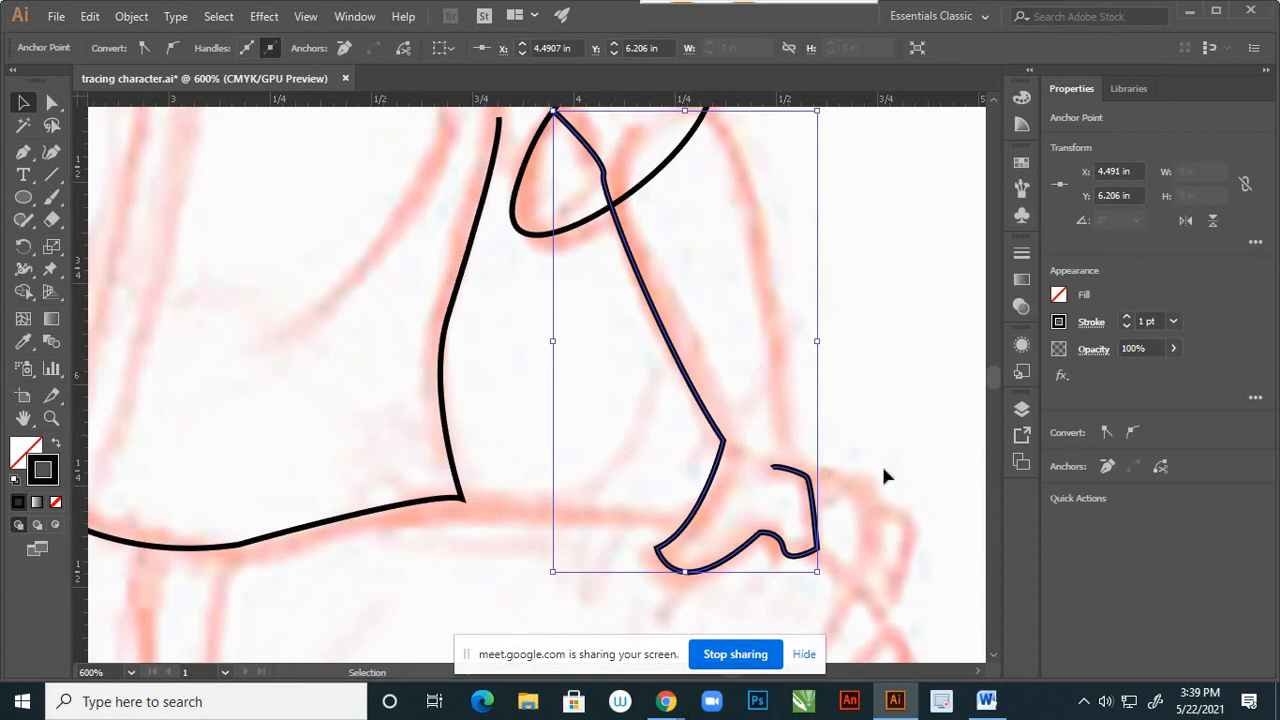
left_click(884, 436)
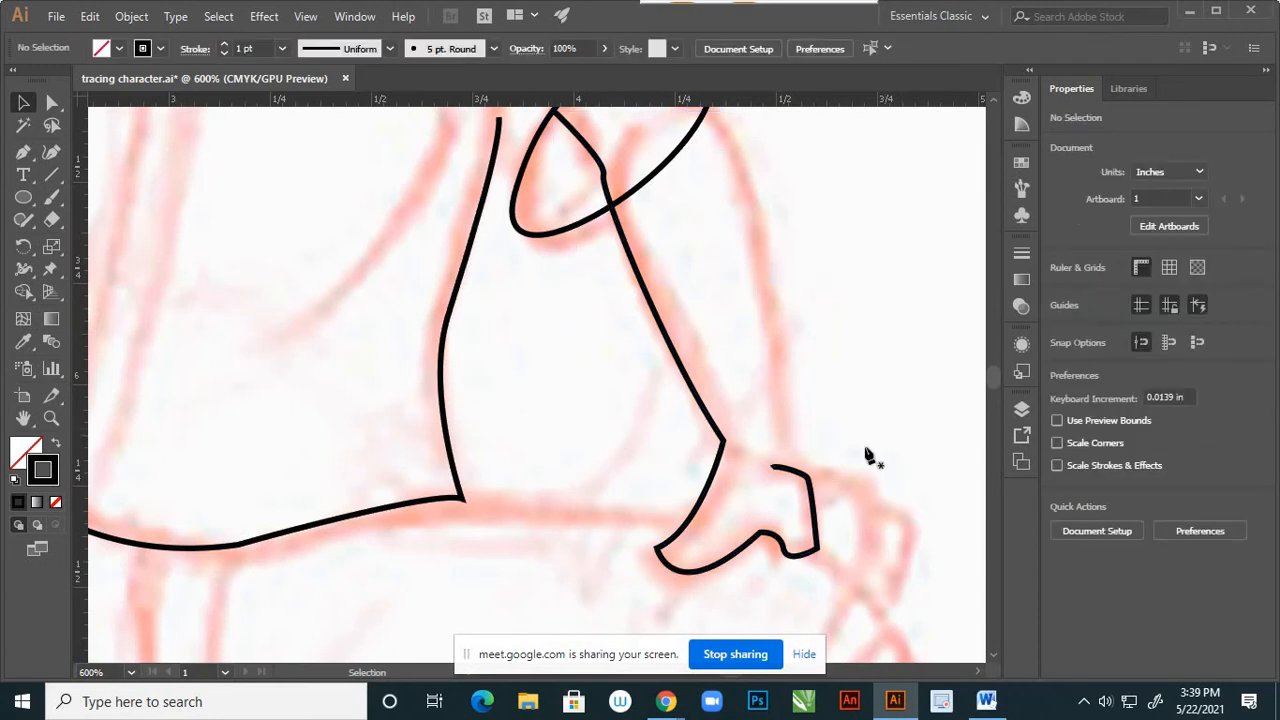
Trace the second finger as a separate path from the first finger's knuckle, over its own knuckle and down to the fingertip, and deselect.
key("p")
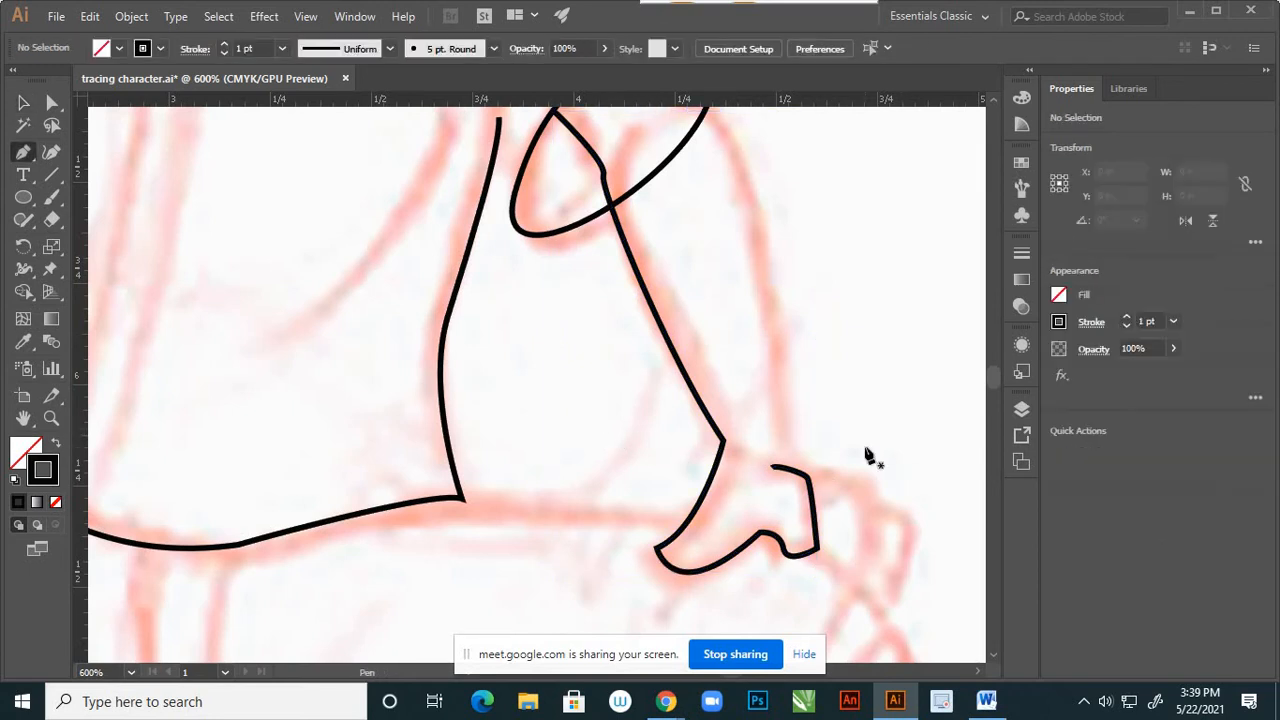
left_click(810, 472)
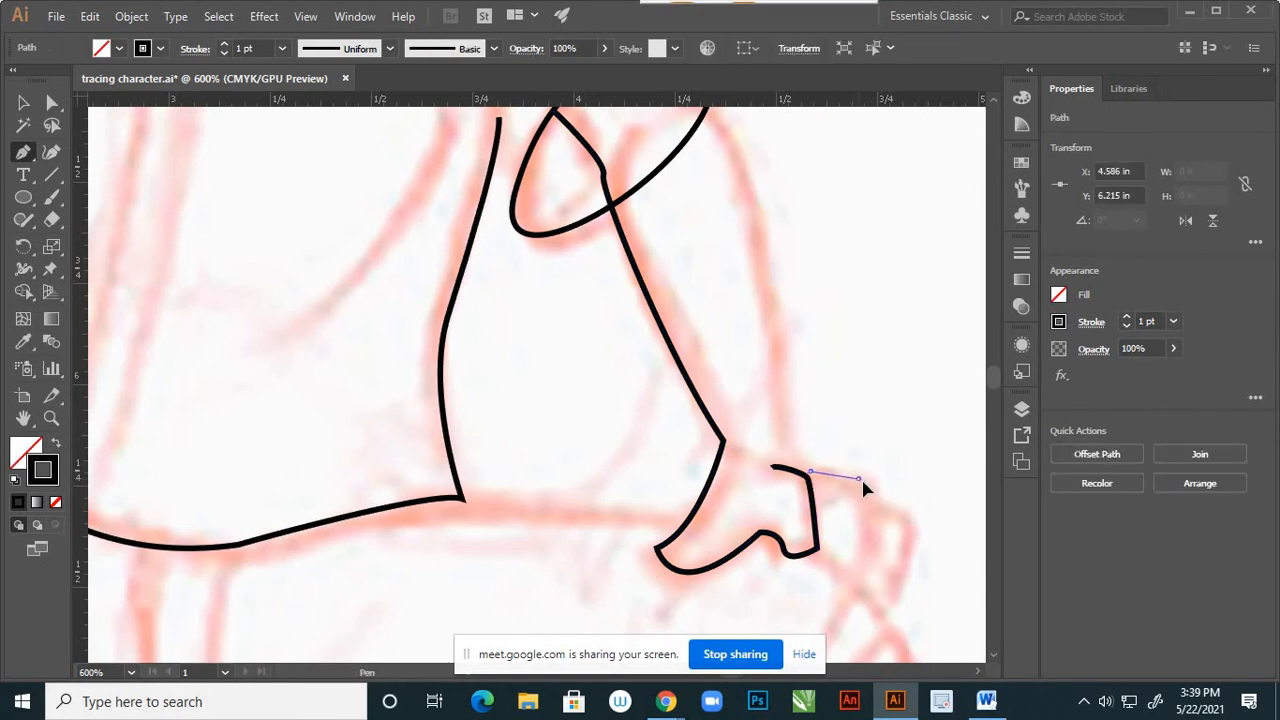
left_click(861, 477)
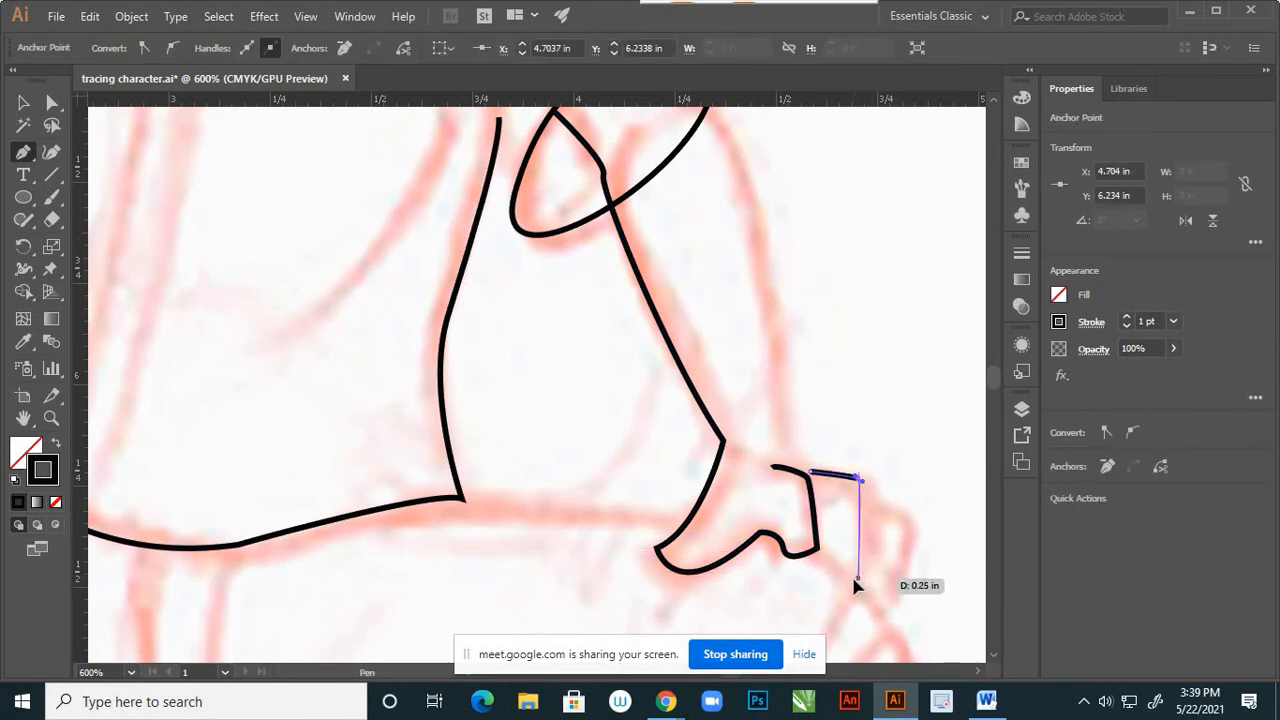
left_click_drag(858, 578, 843, 610)
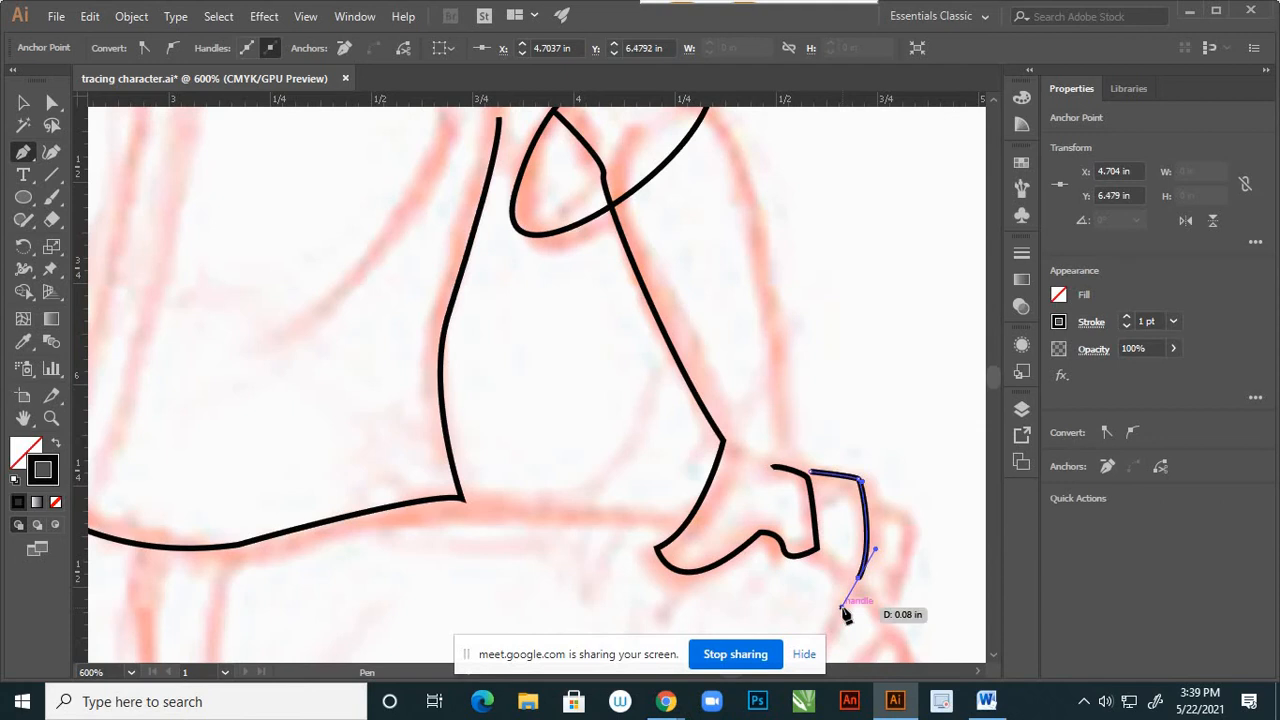
key("v")
left_click(936, 473)
Trace the last finger as a separate path from the second finger's outer edge around the knuckle and down to its tip, and deselect.
key("p")
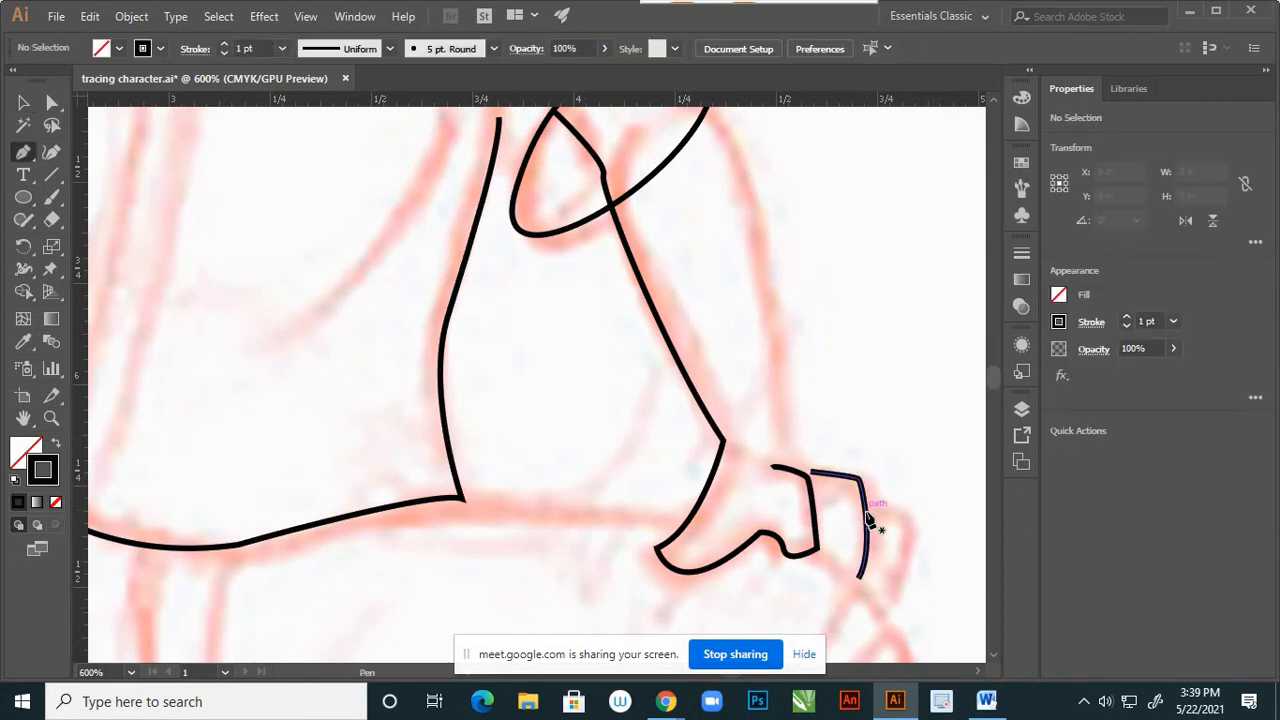
left_click(867, 513)
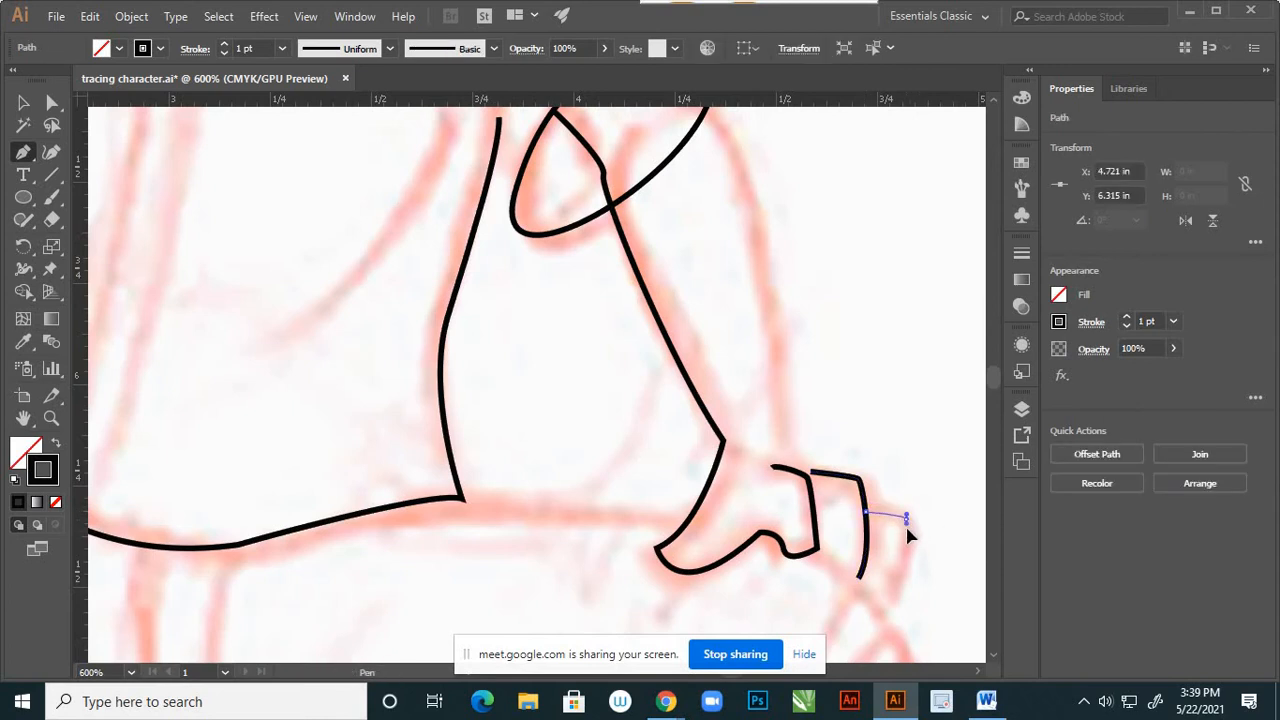
left_click(888, 608)
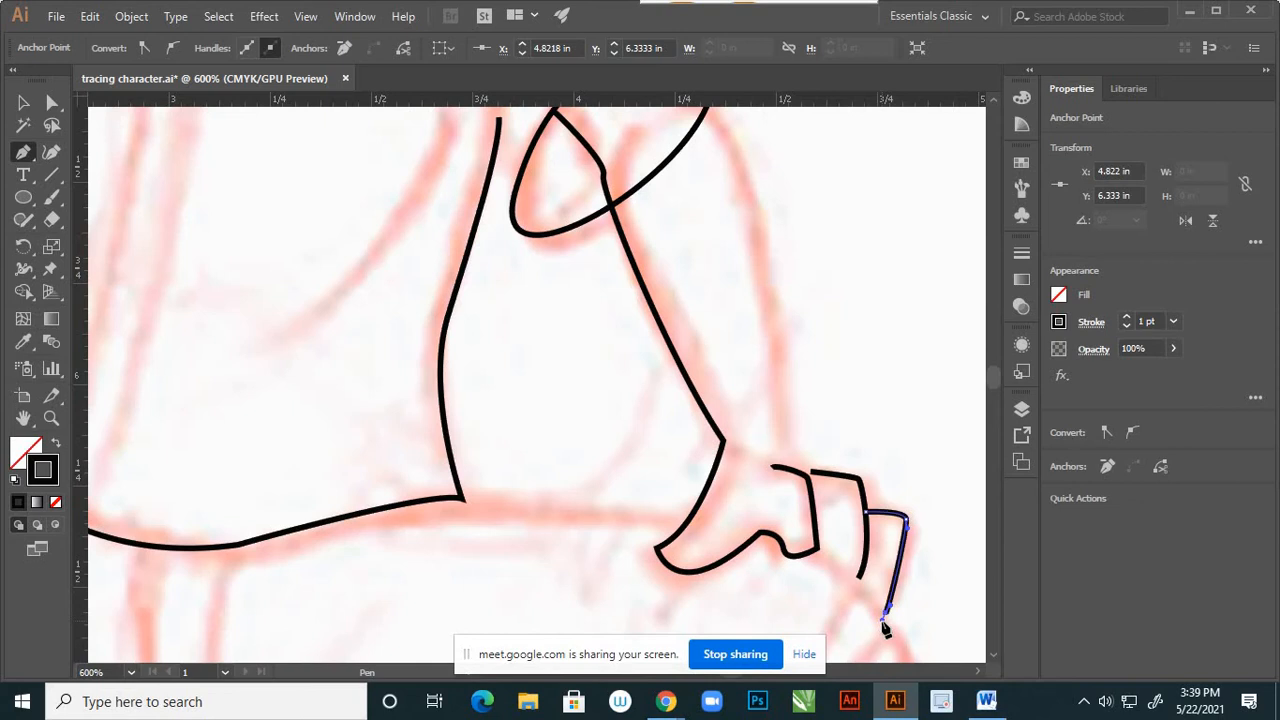
left_click_drag(884, 626, 885, 628)
key("v")
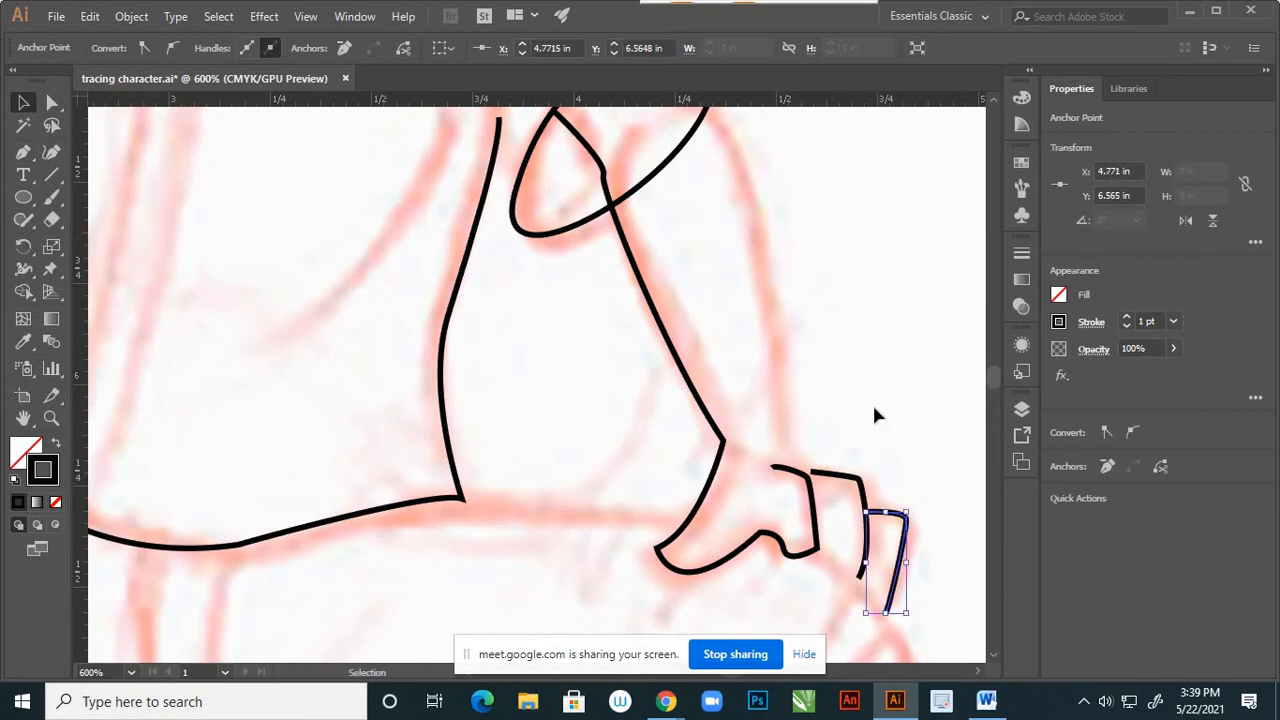
left_click(845, 390)
With the Pen tool, trace the raised thigh's upper edge from the shirt's hem corner to the knee and remove the end point's outgoing handle.
scroll(838, 388, "down", 3)
scroll(842, 478, "up", 2)
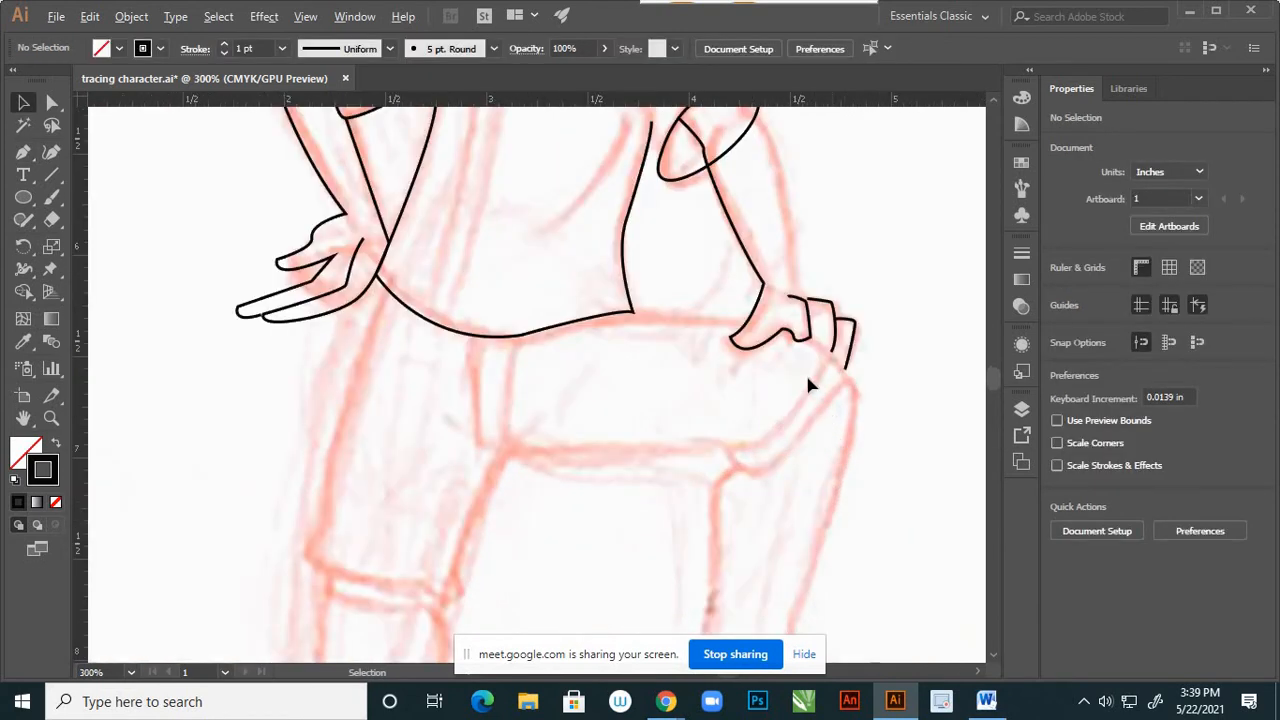
scroll(836, 328, "up", 2)
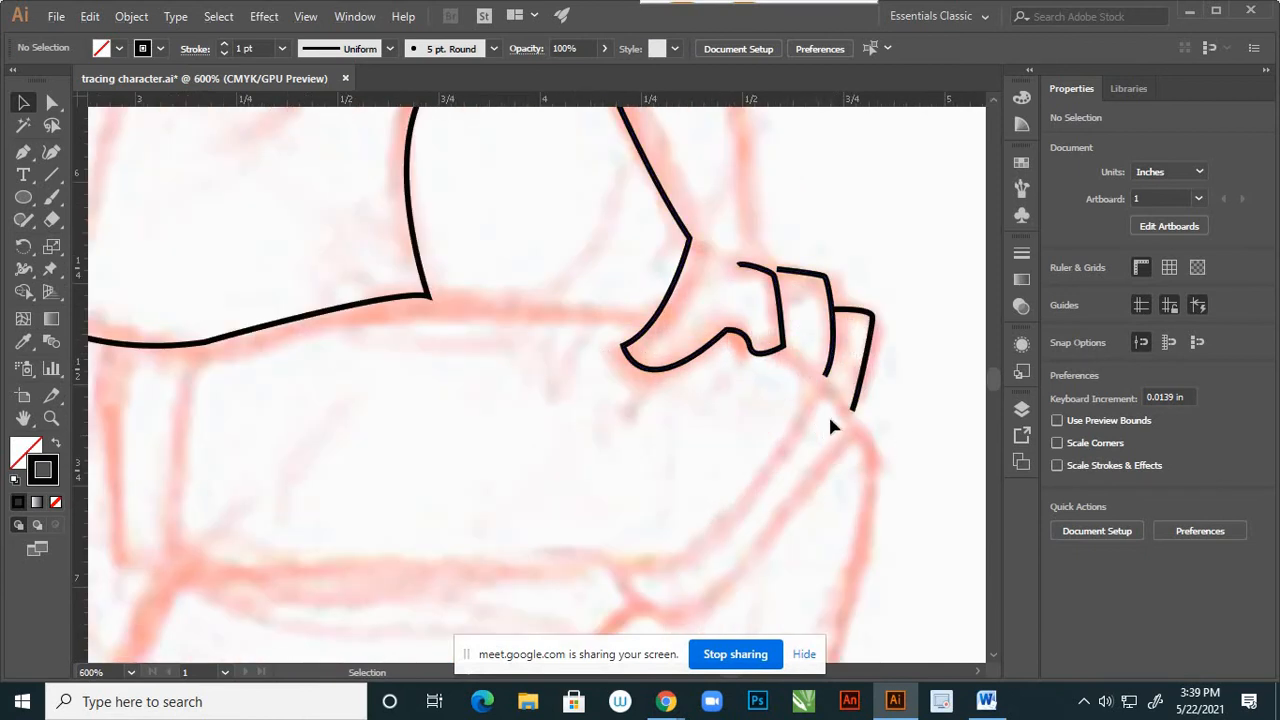
scroll(740, 462, "down", 4)
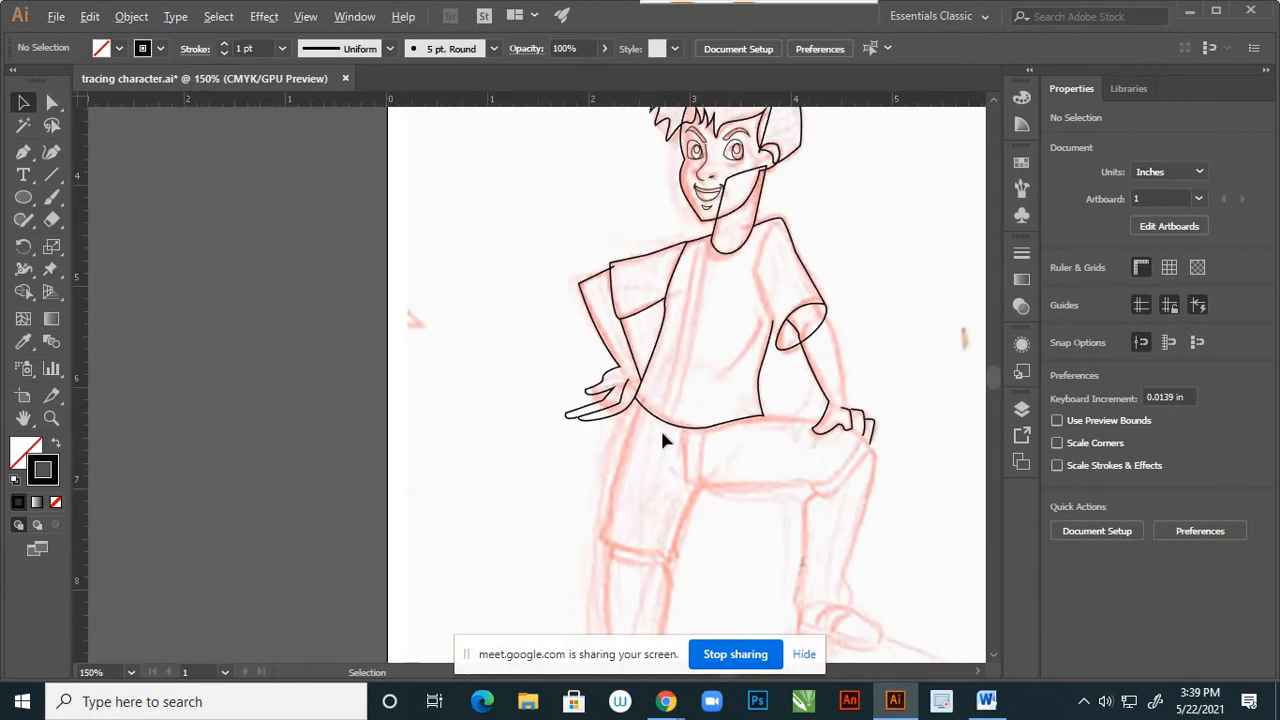
scroll(670, 420, "down", 2)
scroll(766, 371, "up", 3)
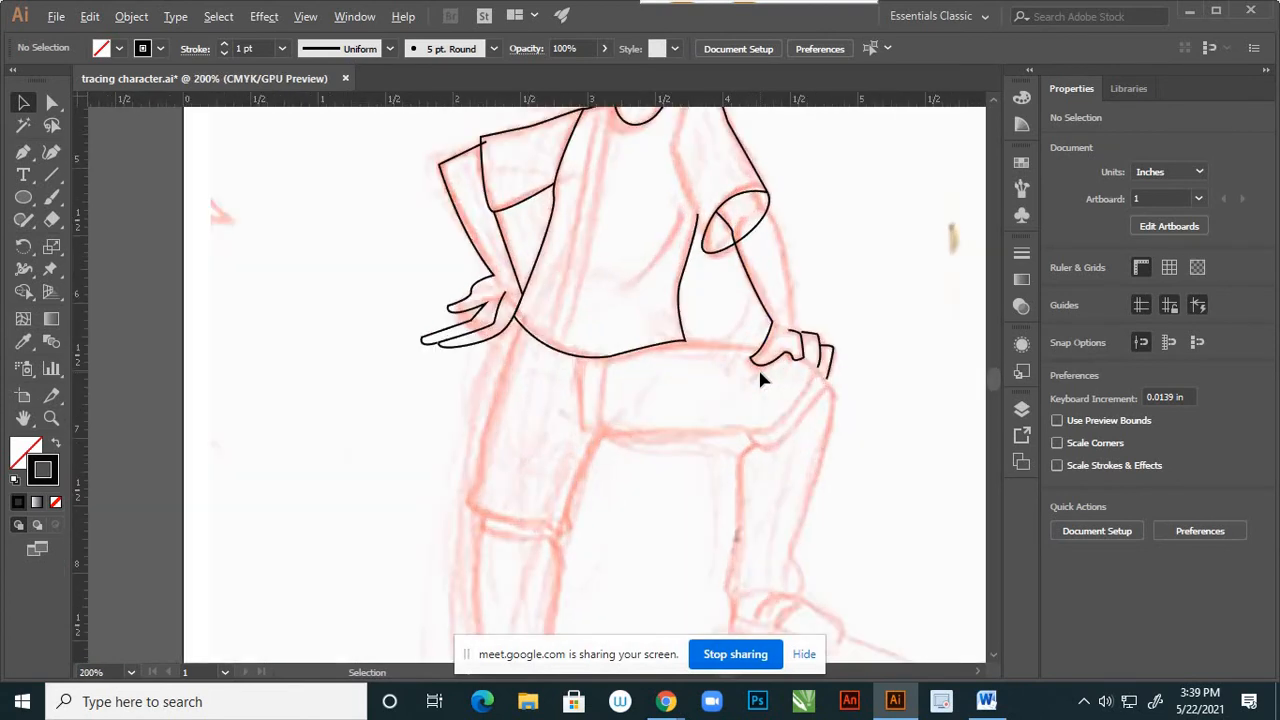
key("p")
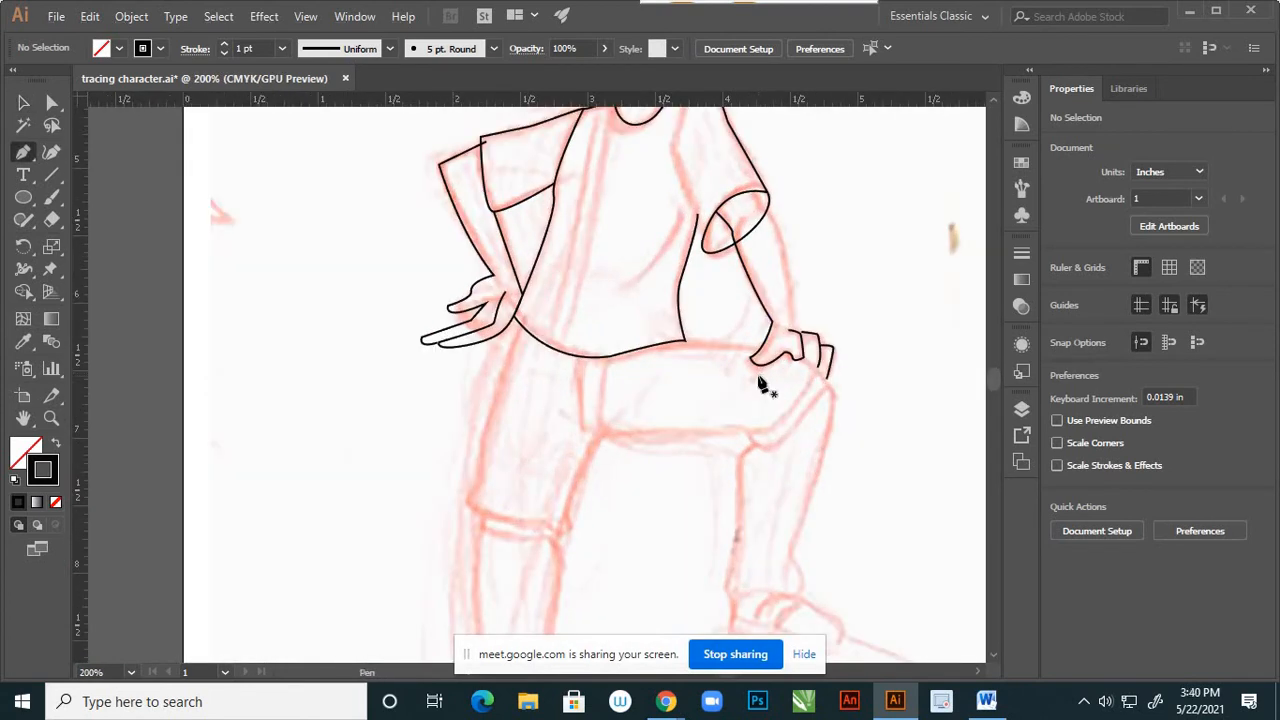
left_click(687, 344)
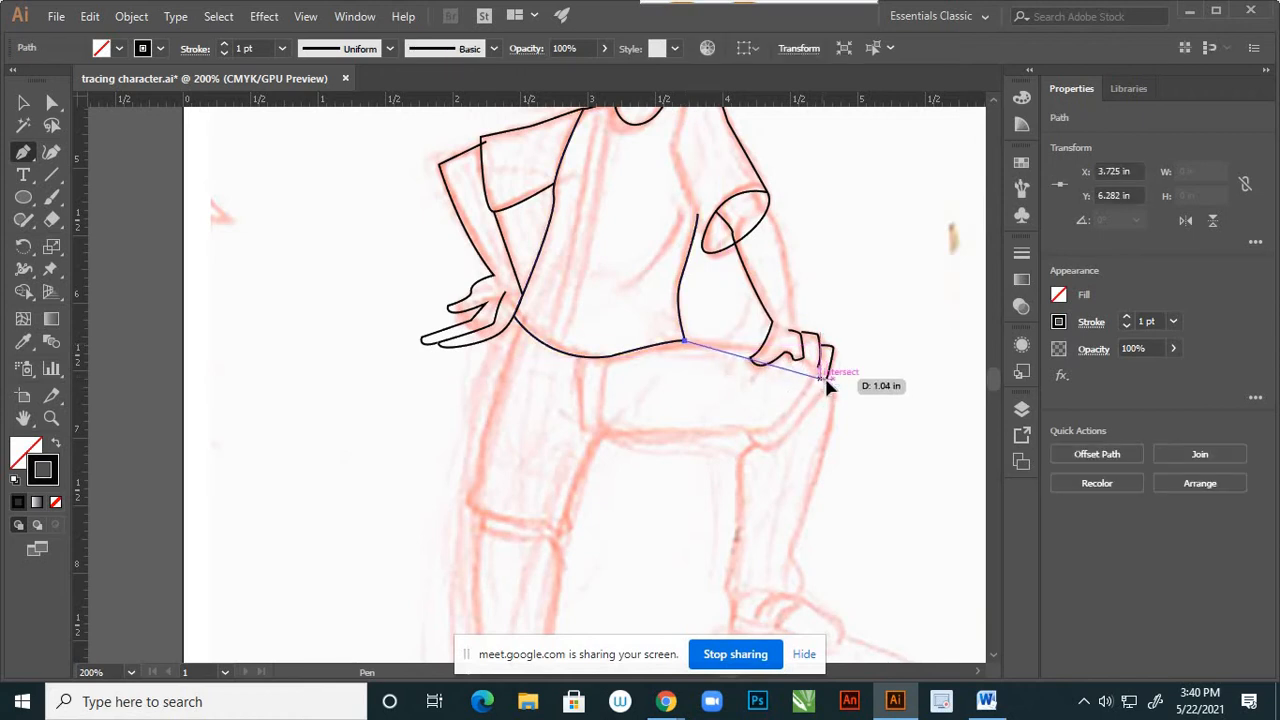
left_click_drag(856, 427, 843, 428)
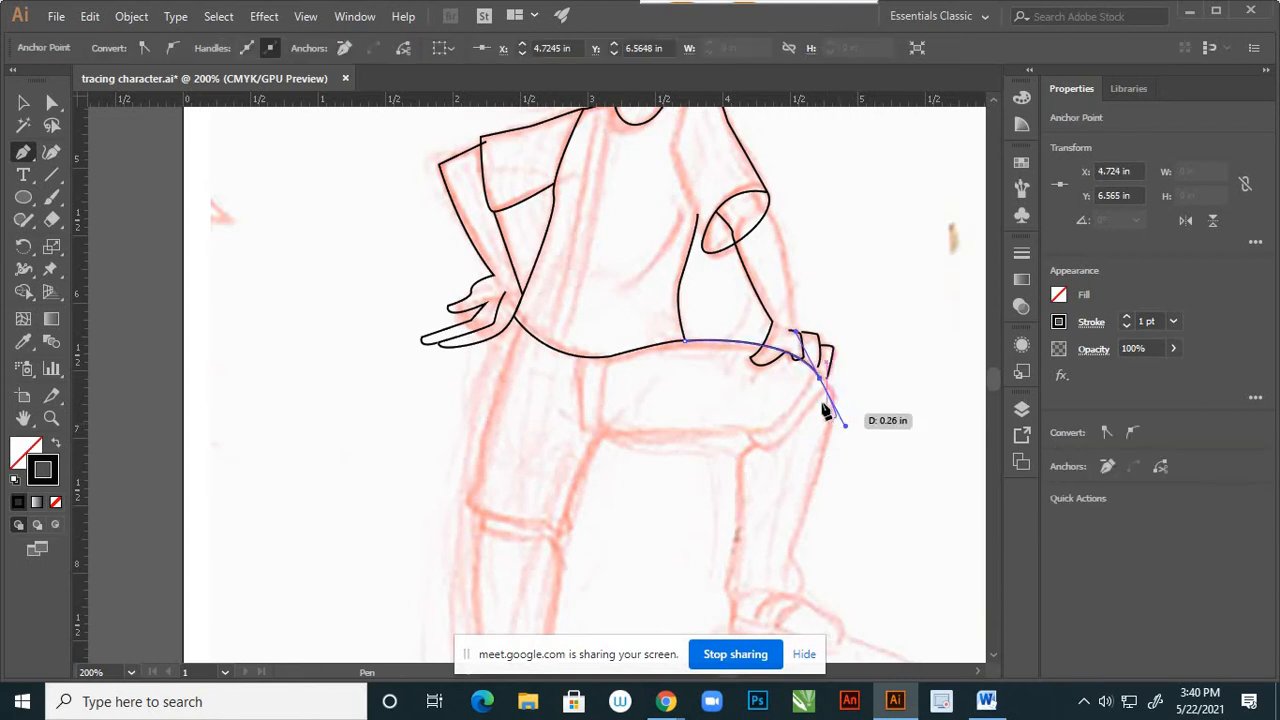
scroll(828, 418, "up", 3)
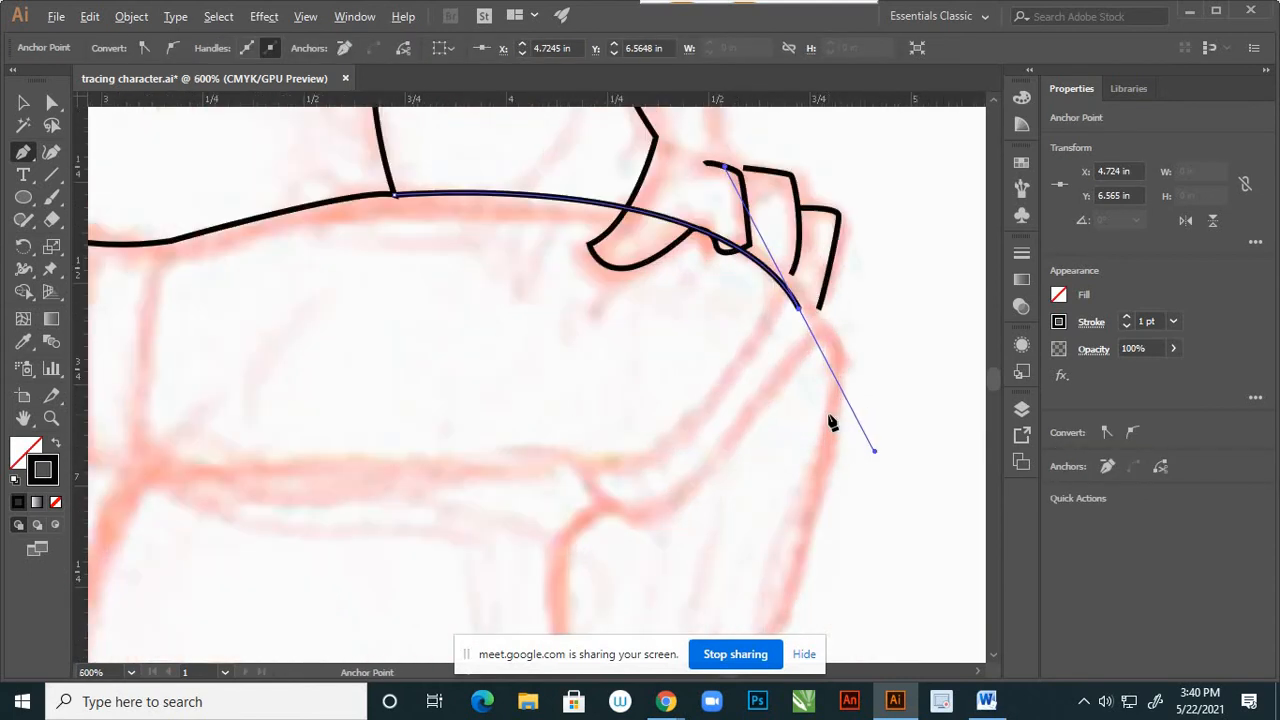
left_click(805, 318)
Continue the path around the knee, down the shin, around the trouser cuff at the ankle, and up the calf to behind the knee.
scroll(823, 345, "down", 2)
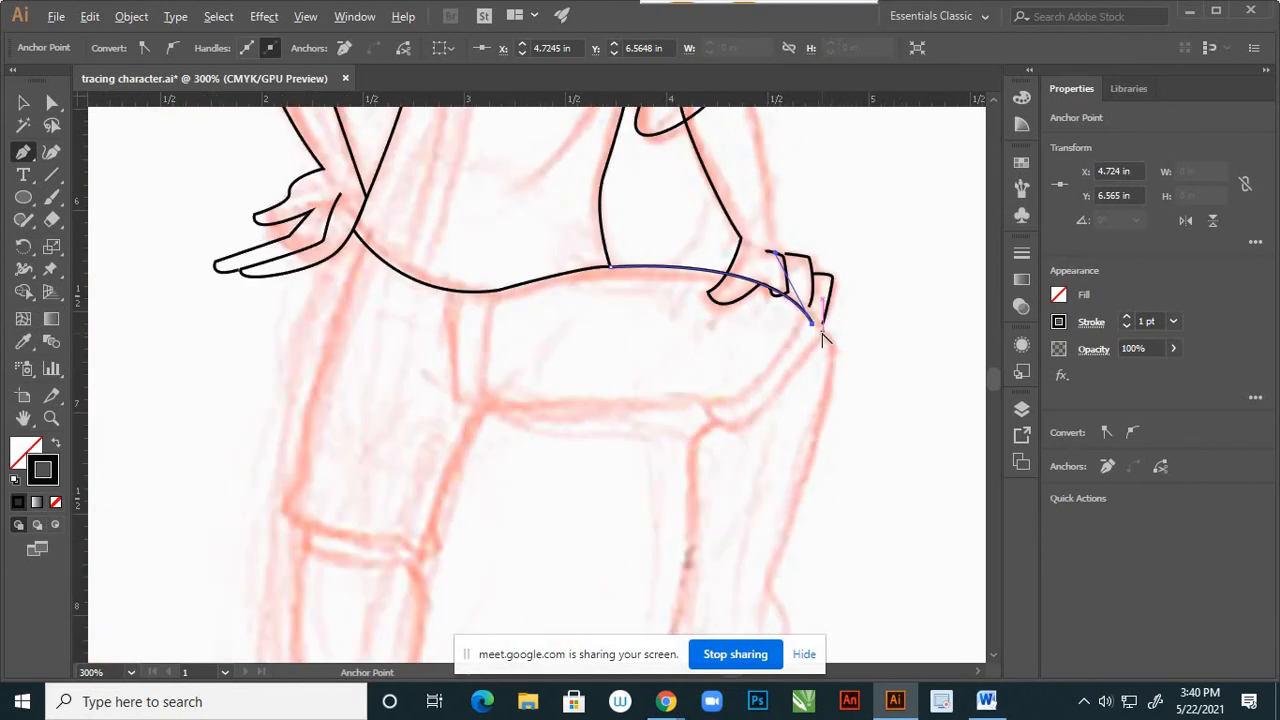
scroll(823, 340, "down", 1)
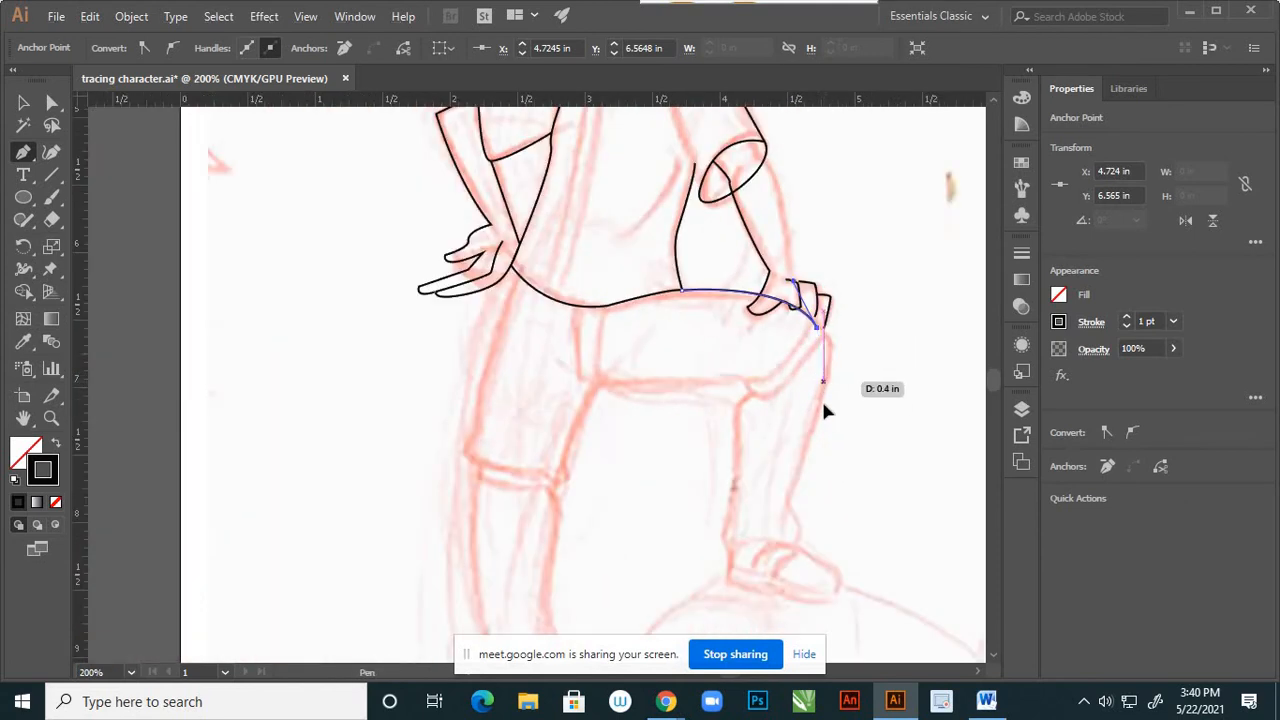
left_click_drag(824, 406, 810, 422)
left_click_drag(789, 502, 771, 393)
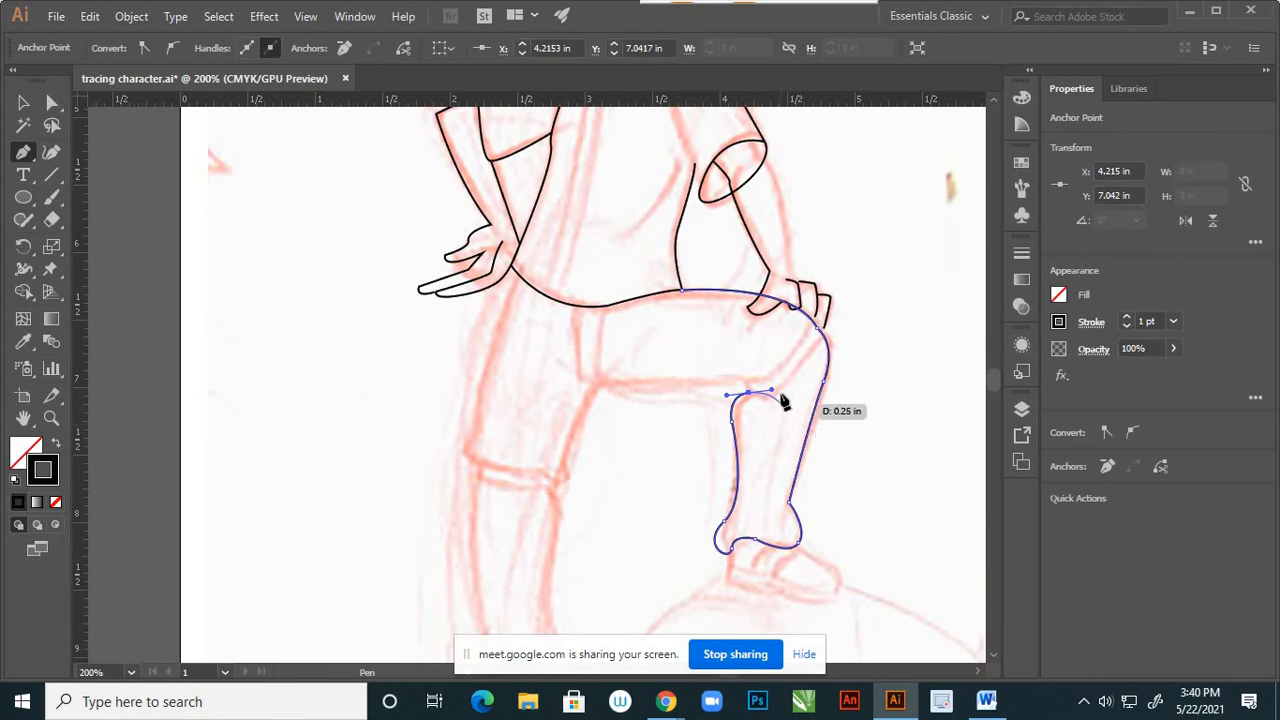
Add the small crease behind the knee and trace the raised thigh's underside to the crotch, angling the end handles toward the standing leg.
scroll(766, 396, "up", 1)
scroll(758, 400, "up", 3)
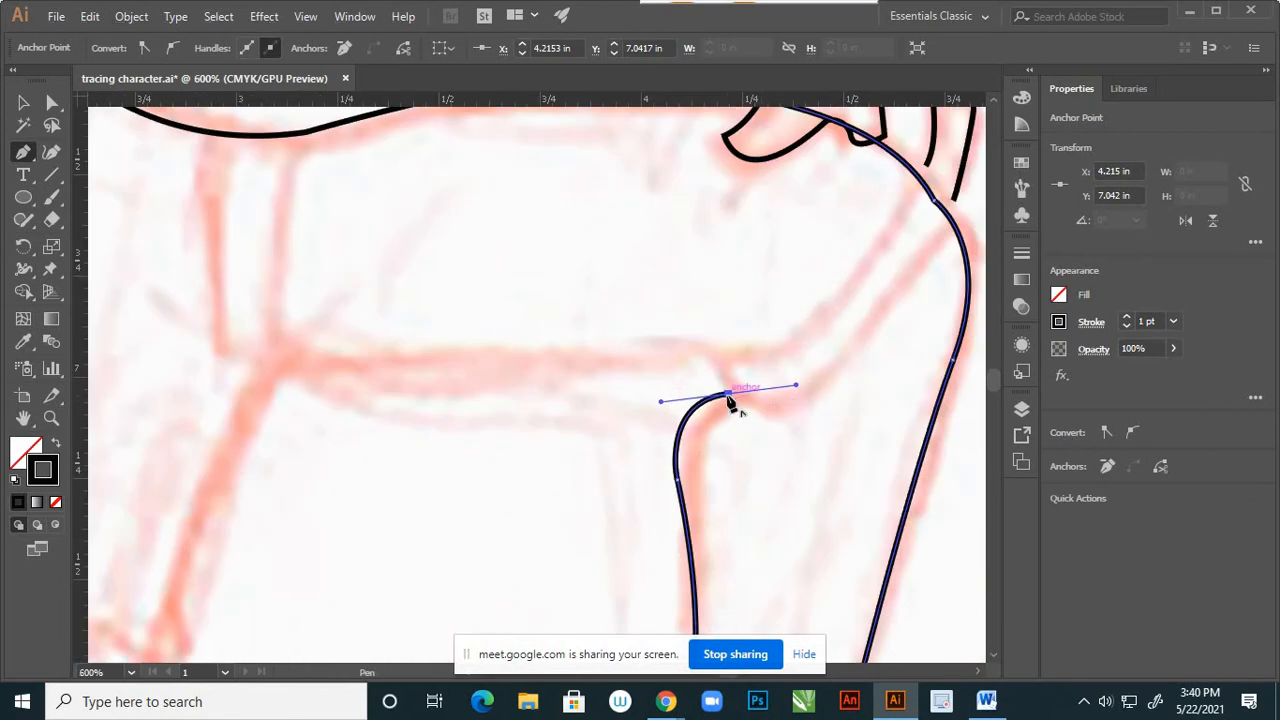
left_click_drag(718, 373, 728, 360)
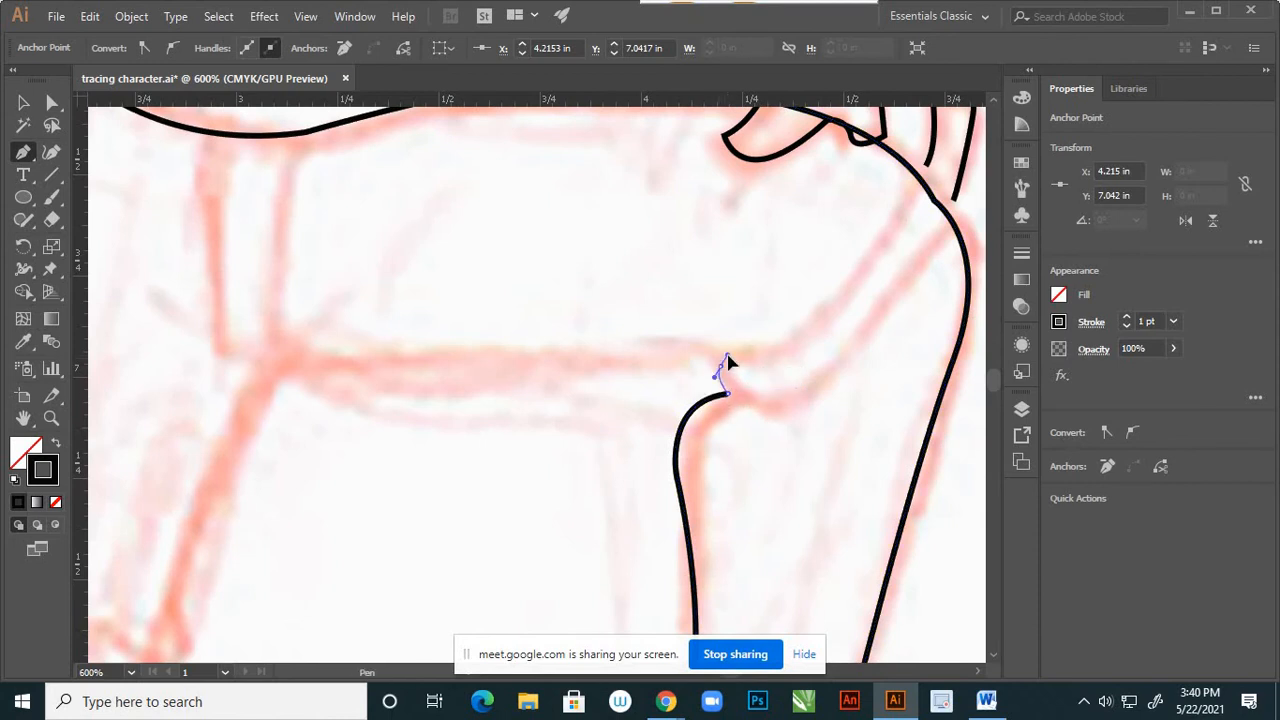
scroll(725, 362, "down", 1)
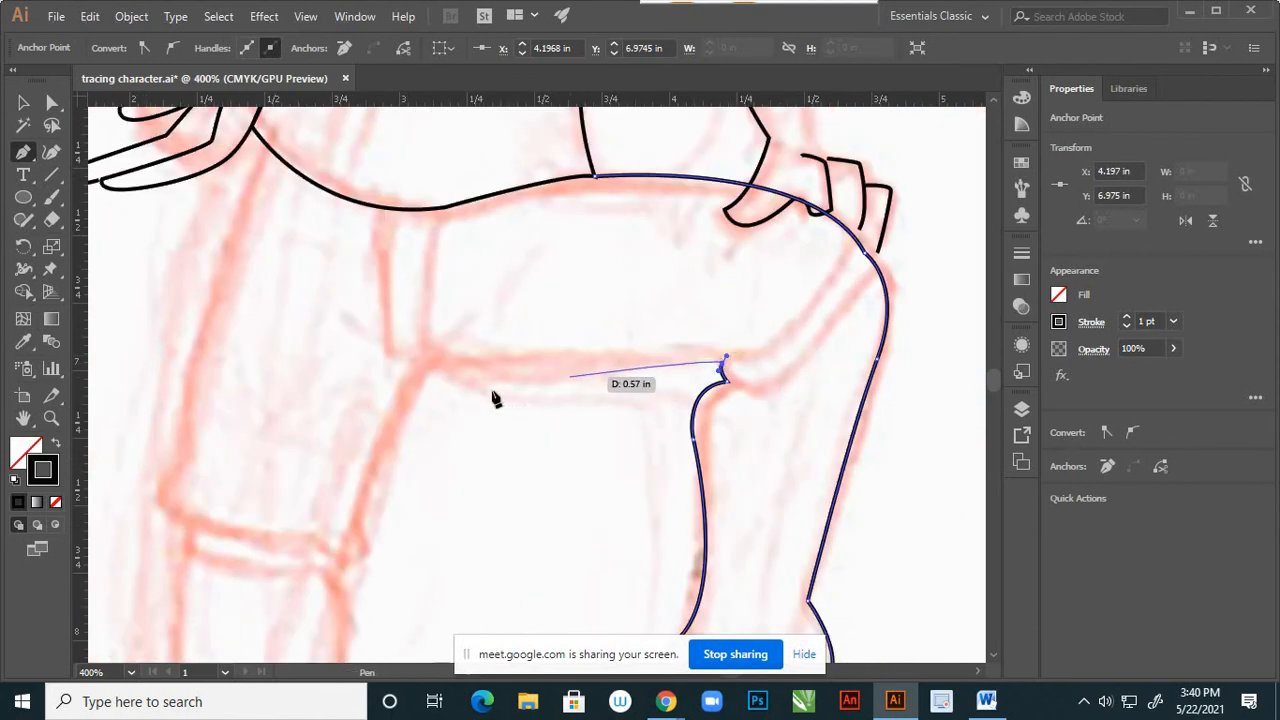
scroll(582, 380, "down", 1)
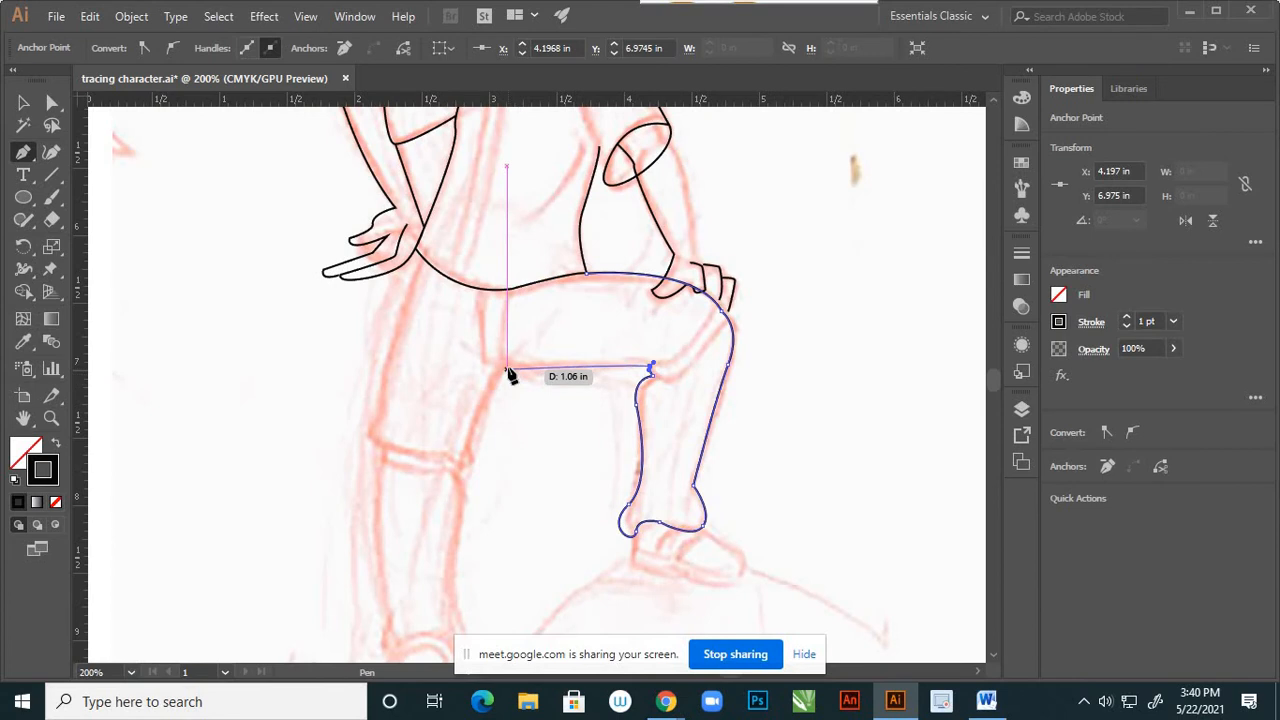
mouse_move(448, 368)
left_mouse_down()
mouse_move(449, 349)
mouse_move(450, 373)
left_mouse_up()
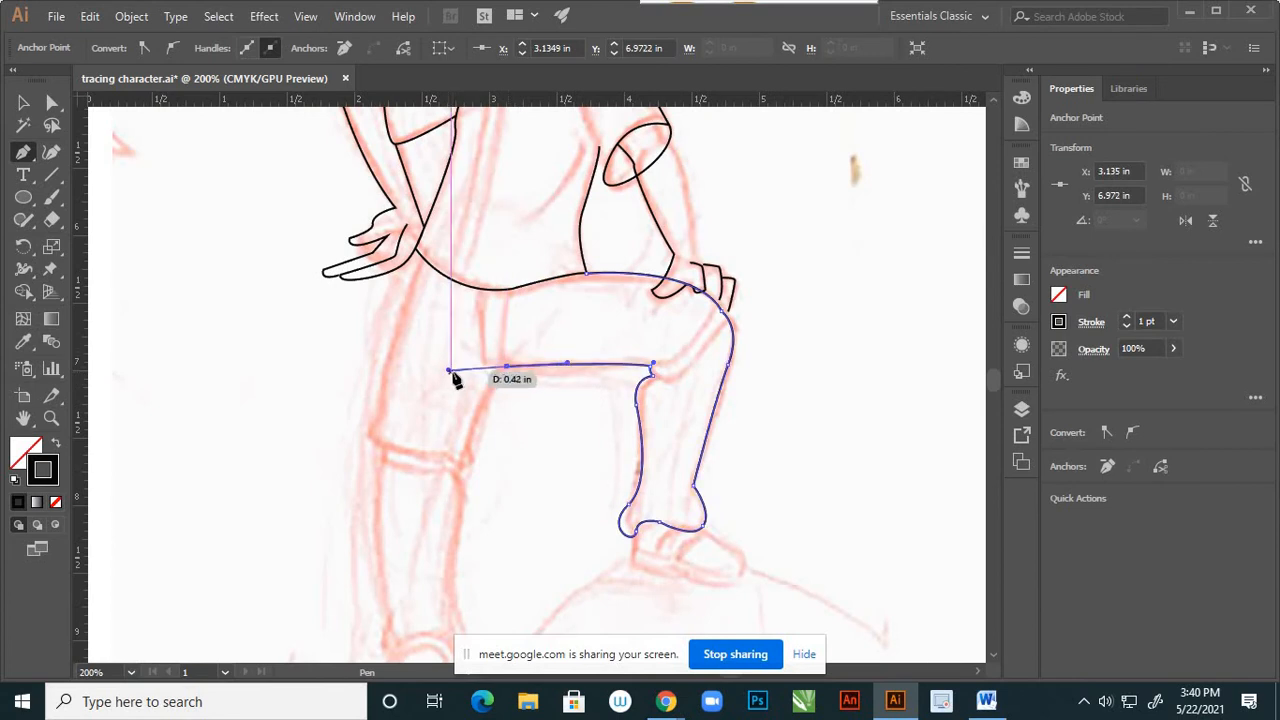
key("ctrl+z")
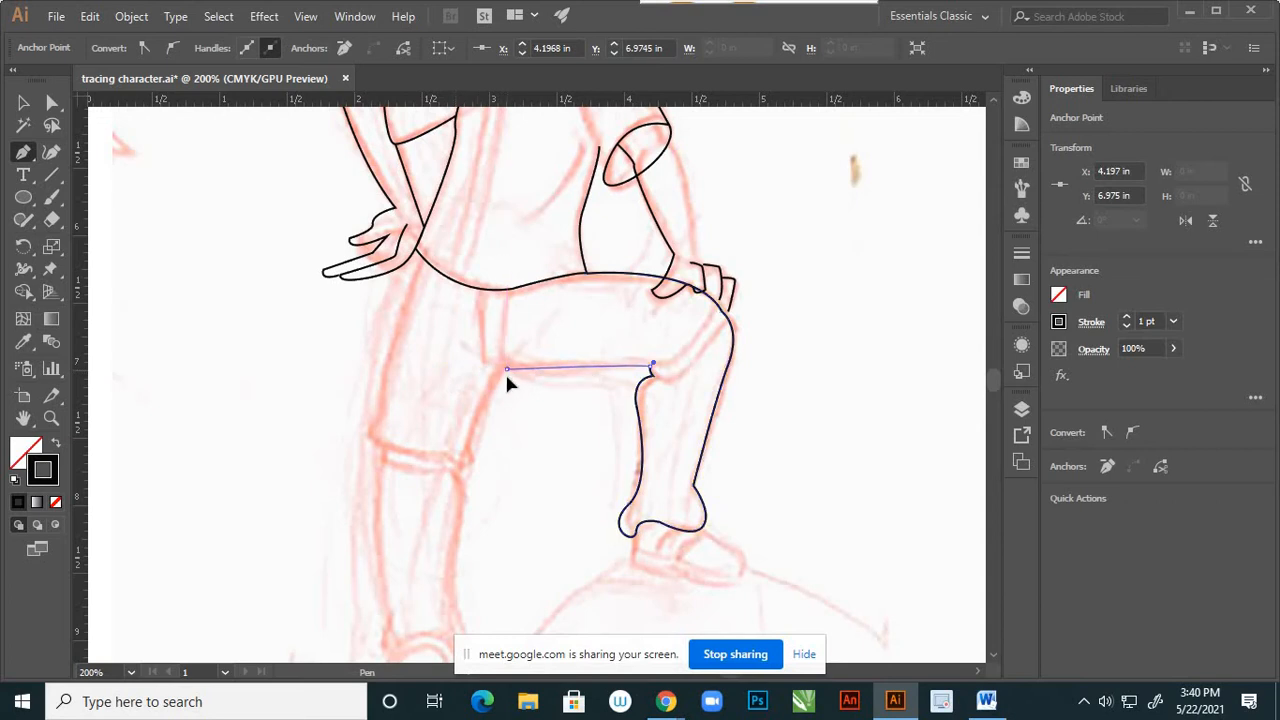
left_click_drag(500, 385, 502, 385)
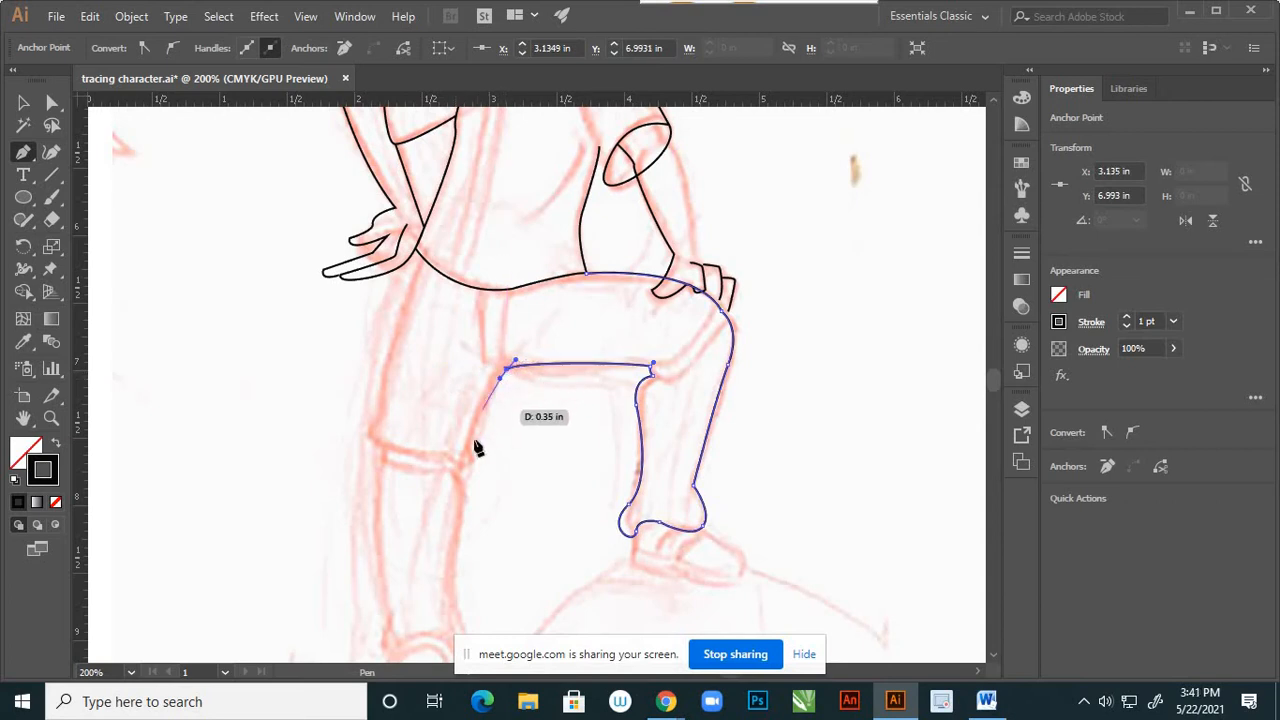
Continue the leg path from the crotch down the standing leg's inner thigh and around the small crease at the knee.
scroll(557, 387, "down", 4)
scroll(535, 412, "up", 6)
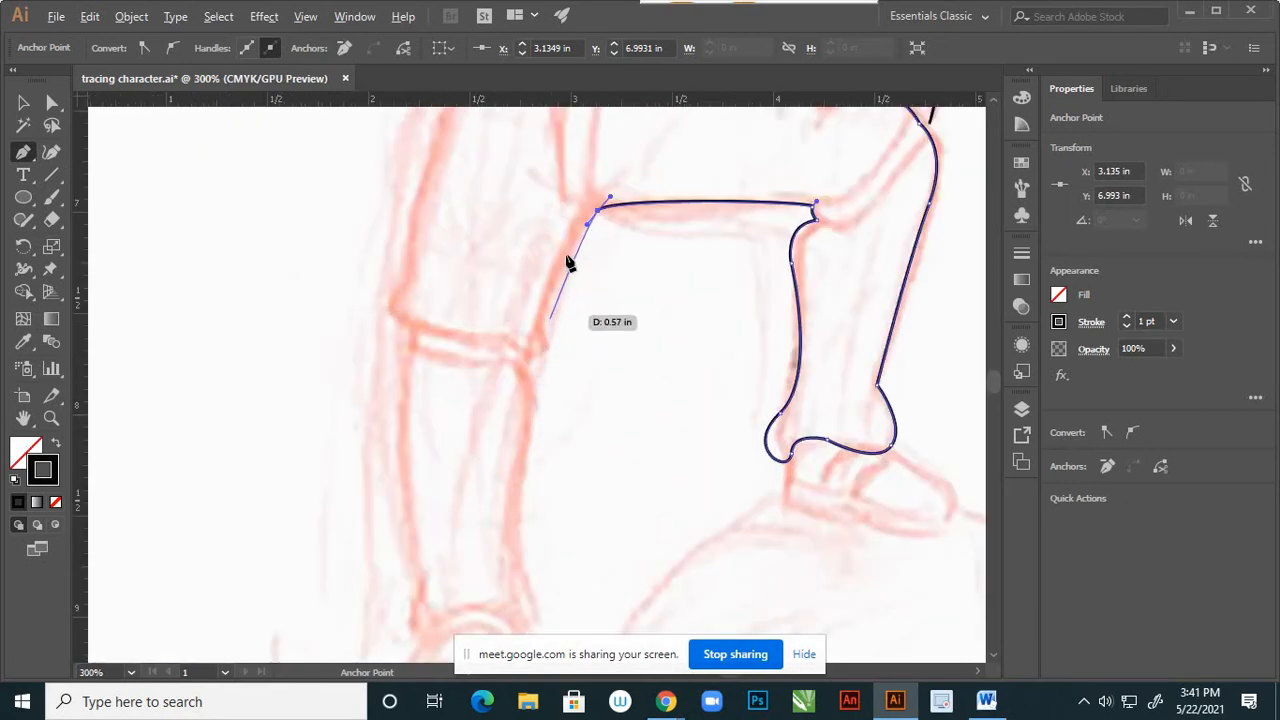
left_click(537, 342)
left_click_drag(540, 360, 530, 368)
left_click(521, 365)
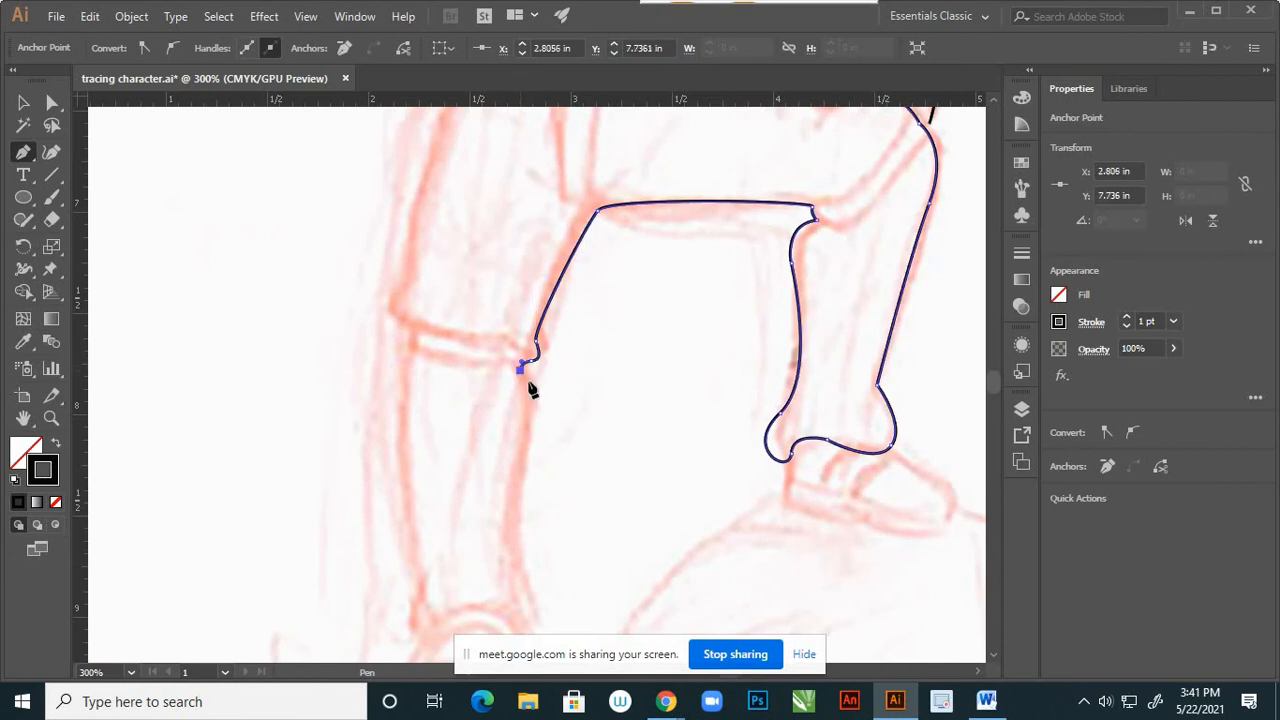
Trace the standing leg's inner calf down to the ankle and around the trouser cuff's flared inner corner.
left_click_drag(527, 442, 527, 447)
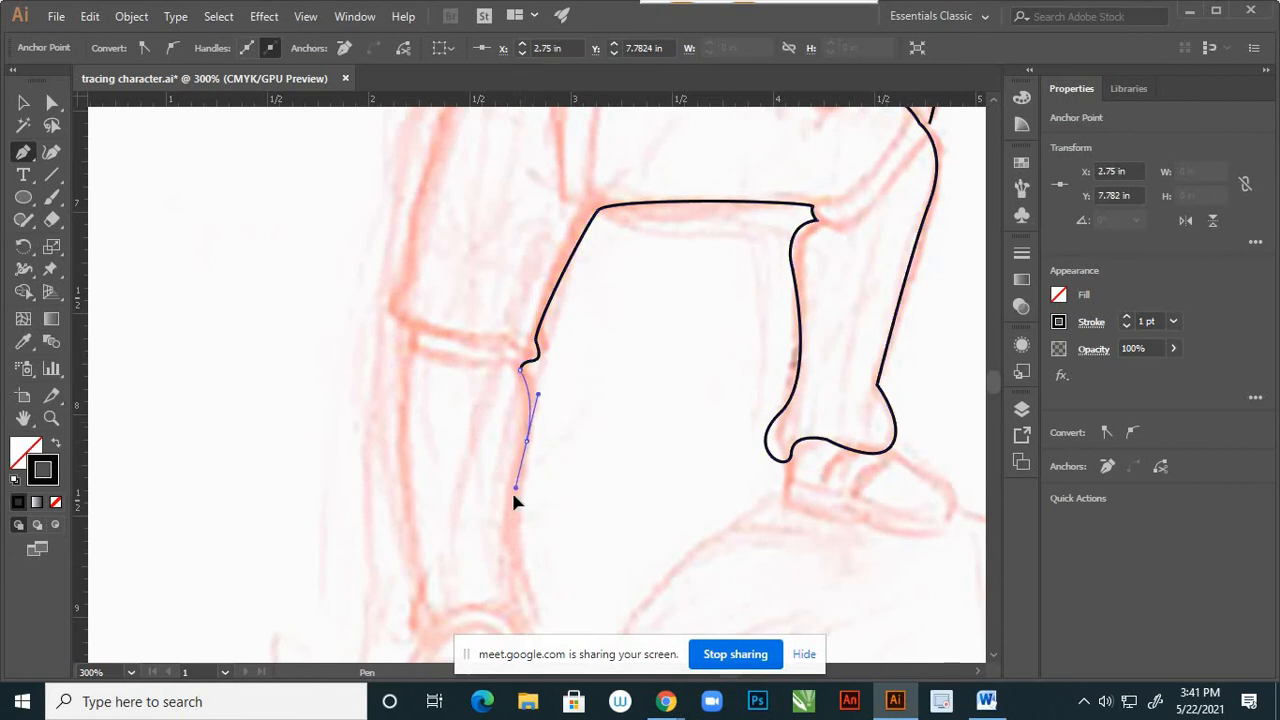
left_click_drag(516, 500, 517, 501)
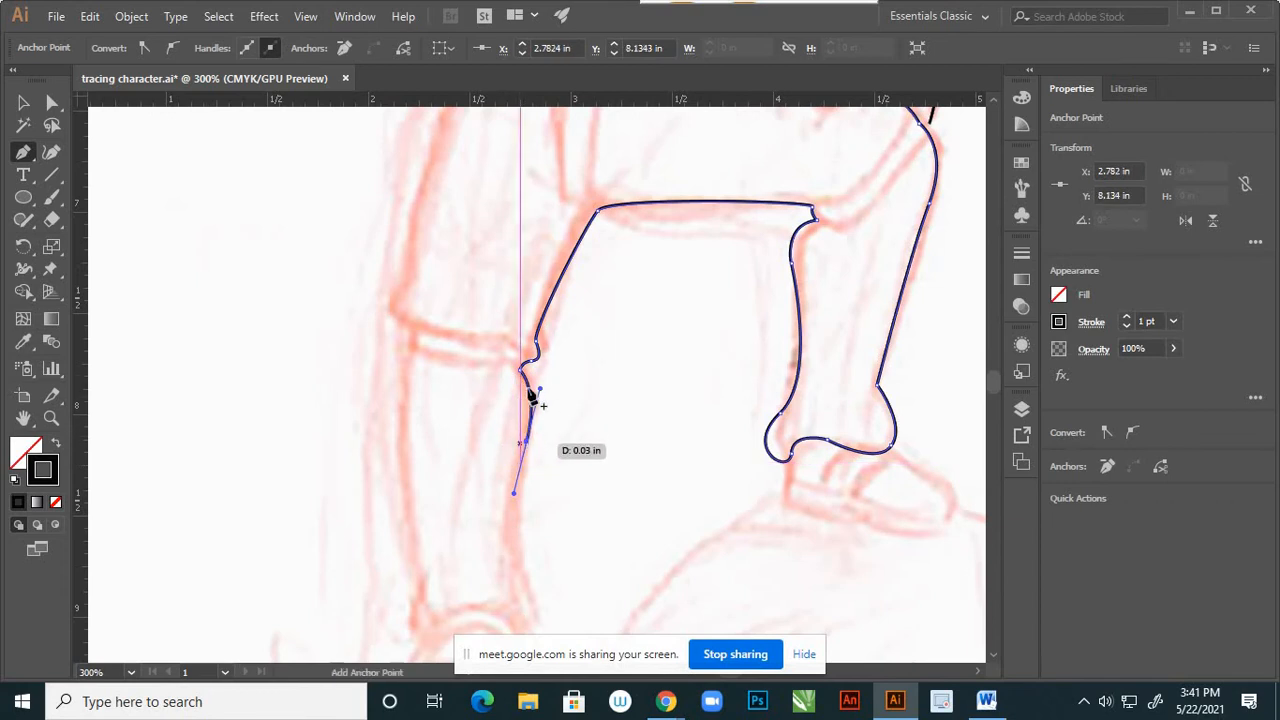
left_click(514, 551)
scroll(540, 545, "down", 1)
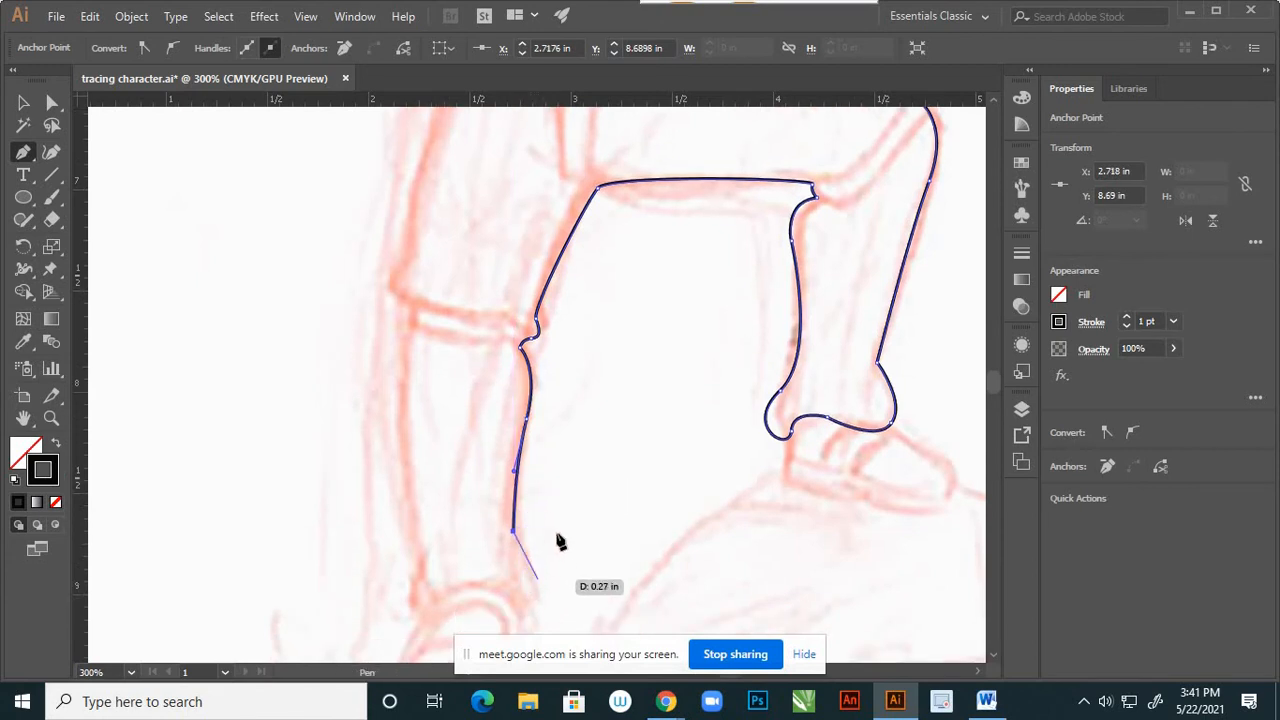
scroll(545, 545, "down", 2)
left_click_drag(530, 540, 523, 552)
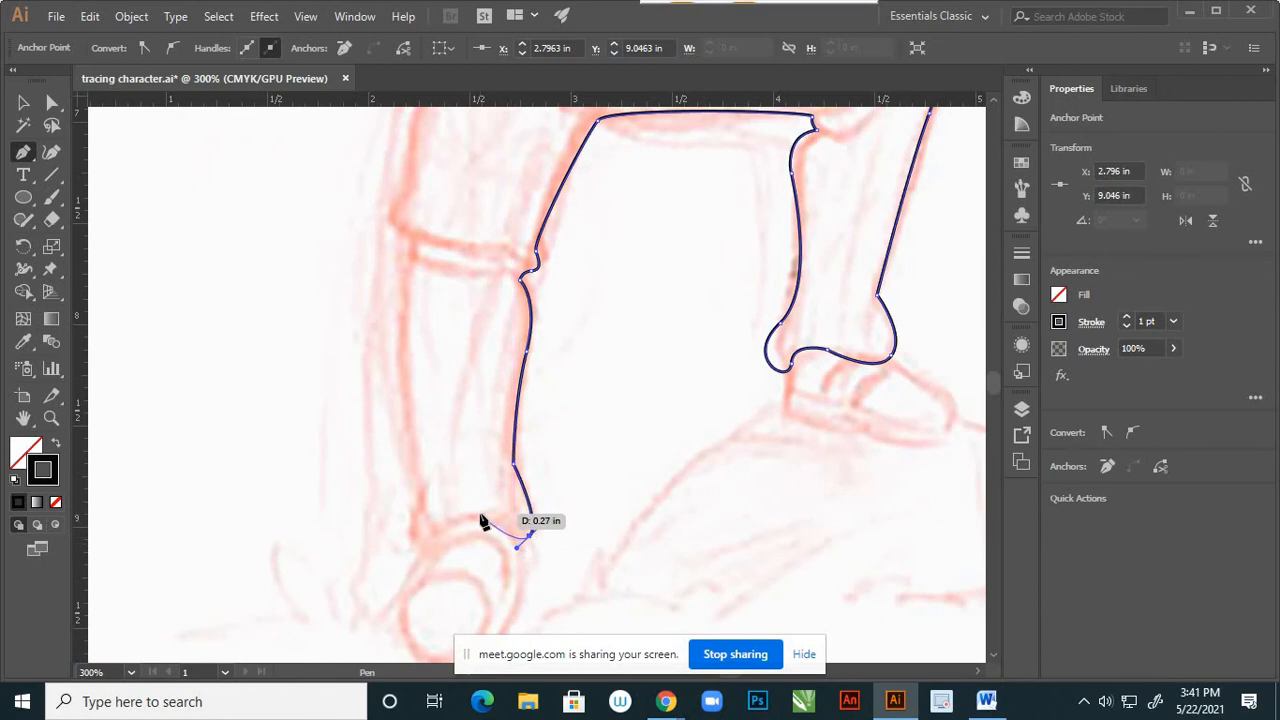
Trace the cuff's hem across the ankle and around its outer corner, removing the end point's outgoing handle.
left_click(487, 519)
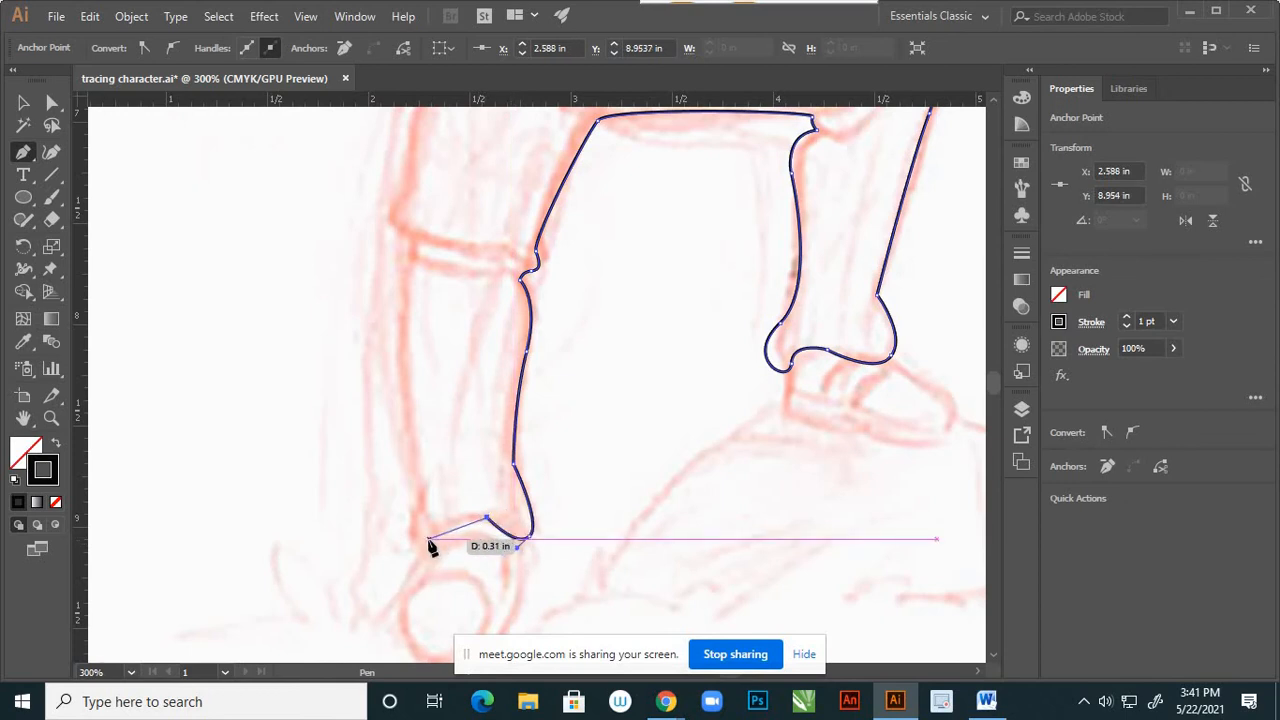
left_click_drag(428, 538, 425, 485)
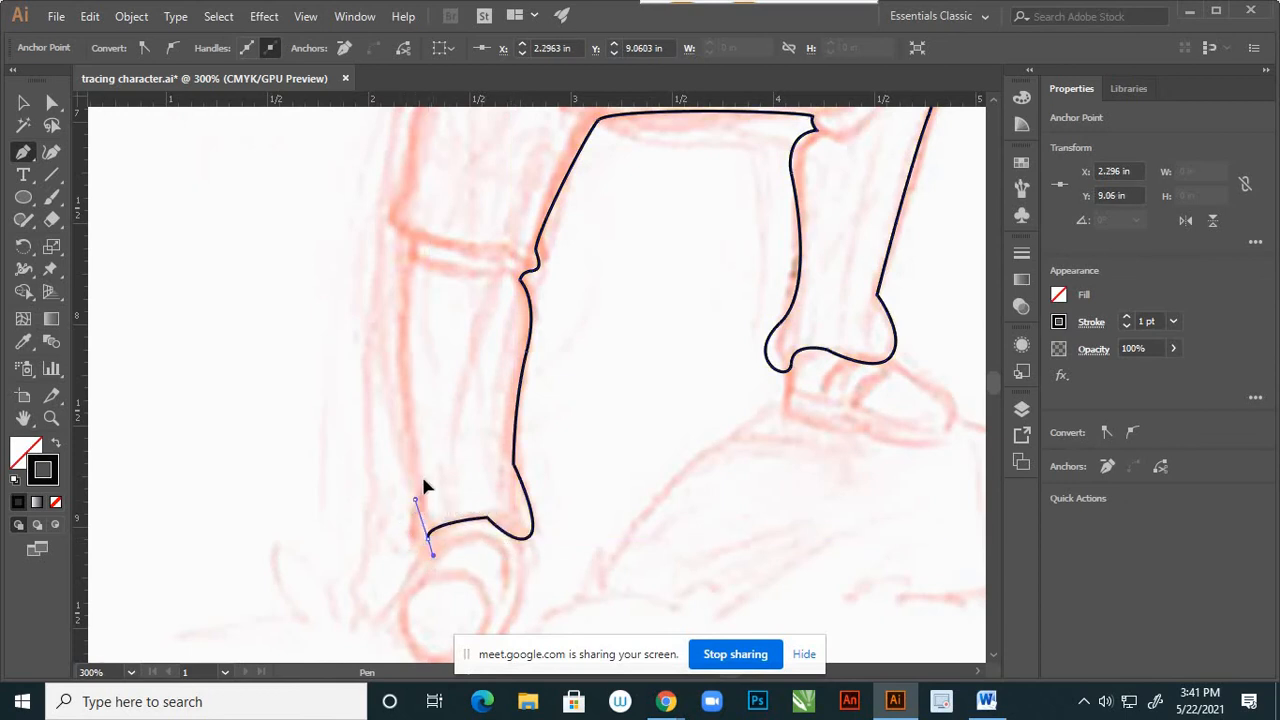
left_click(439, 449)
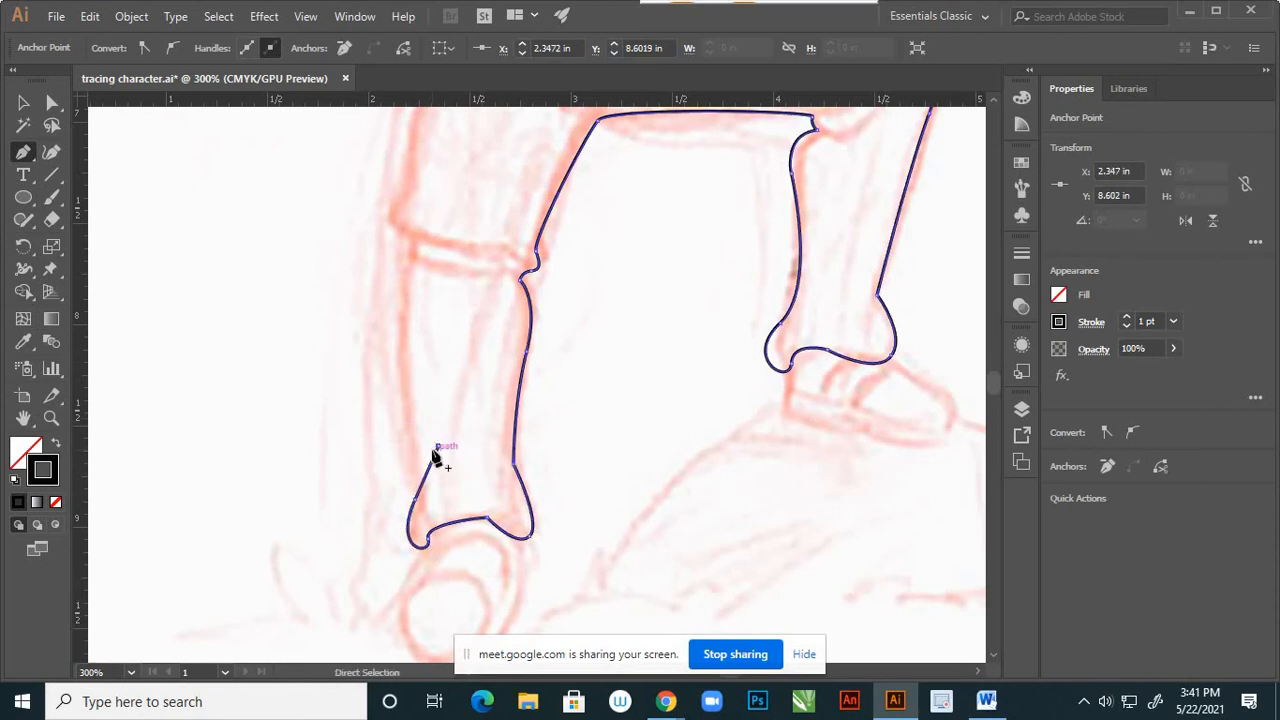
key("ctrl+z")
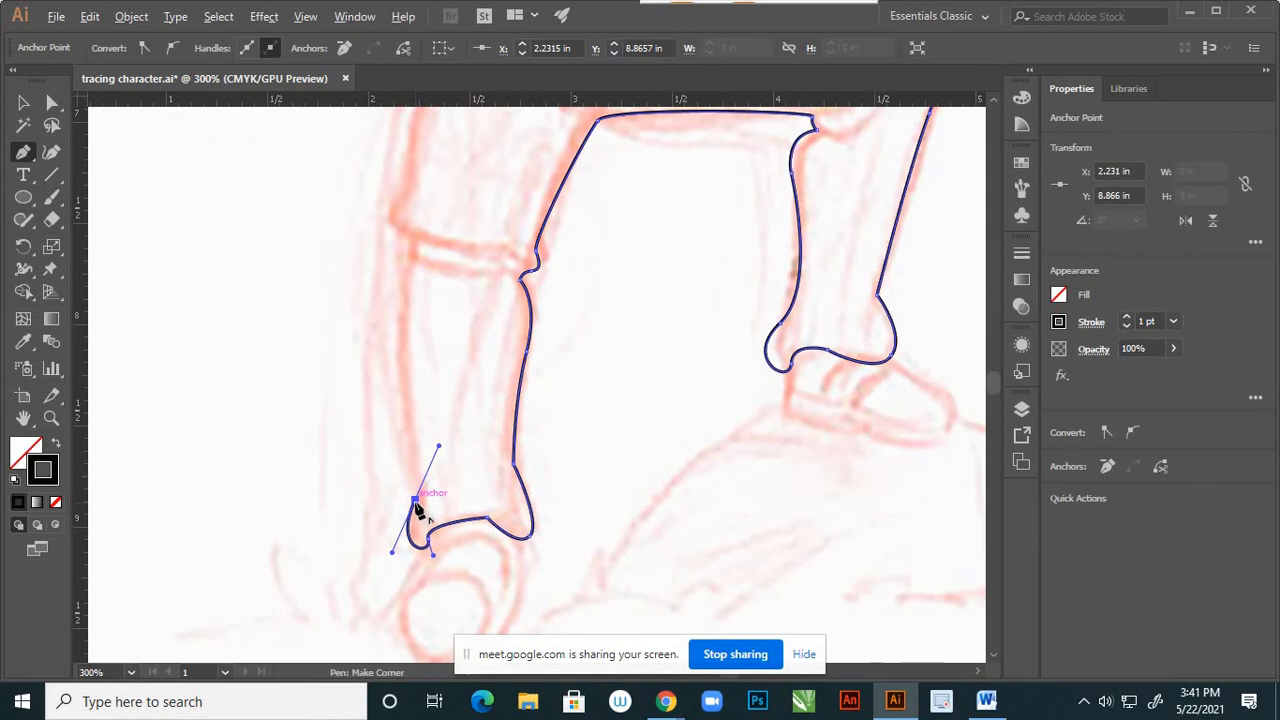
left_click(415, 499)
Continue the path up the standing leg's outer shin to the knee crease and curve it around the knee fold.
left_click(408, 260)
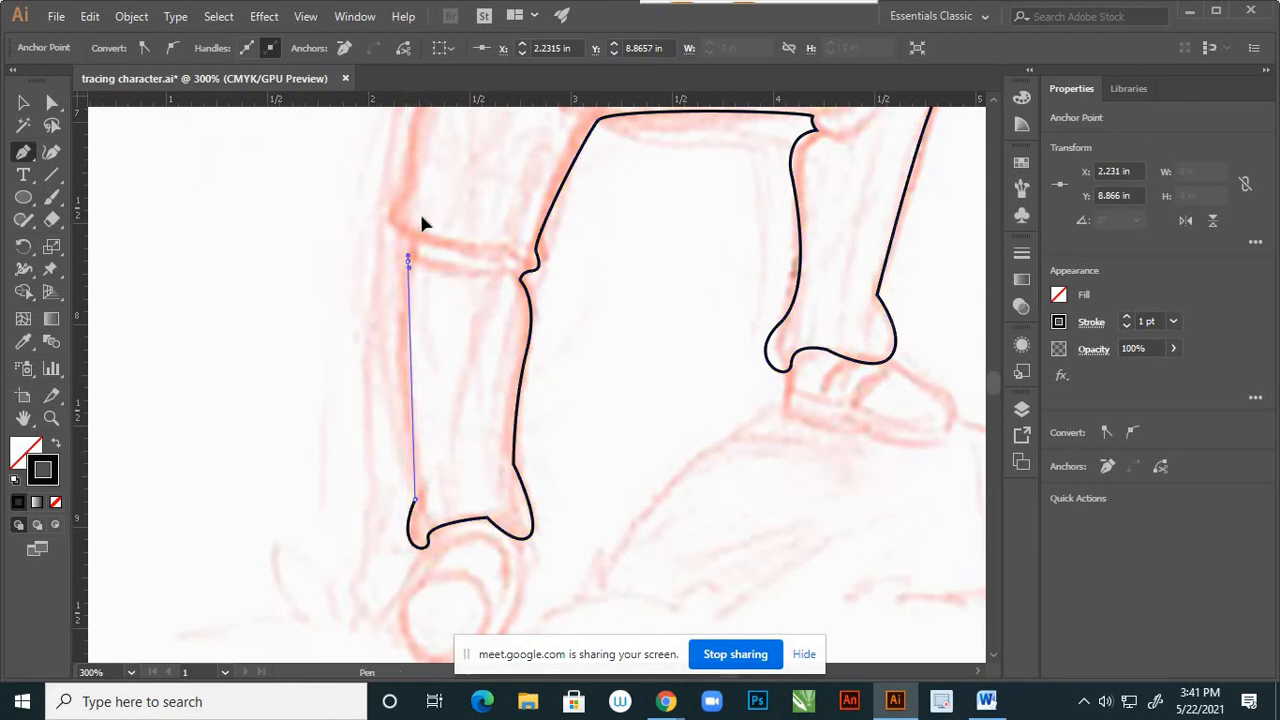
left_click_drag(422, 216, 439, 166)
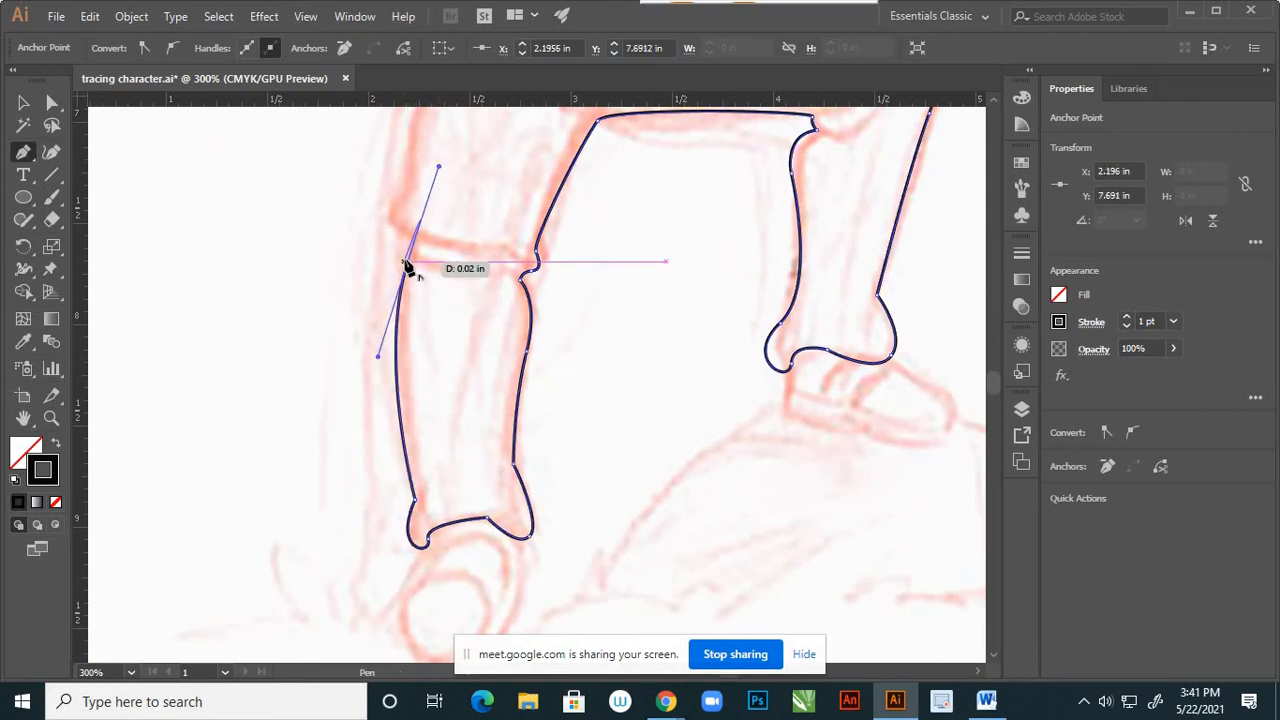
left_click_drag(408, 260, 423, 171)
Remove the knee fold point's outgoing handle and trace the standing leg's outer thigh up past the shirt's hem at the hip.
scroll(446, 257, "down", 5)
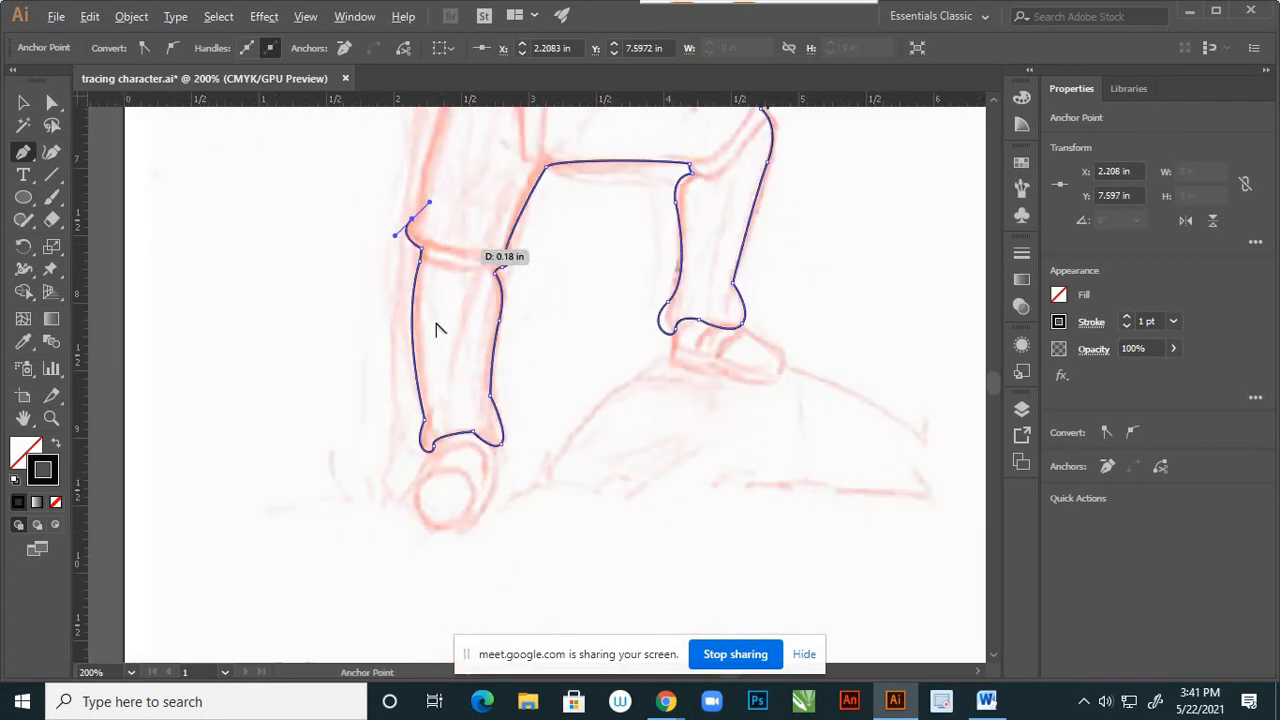
scroll(446, 257, "up", 3)
scroll(446, 257, "up", 1)
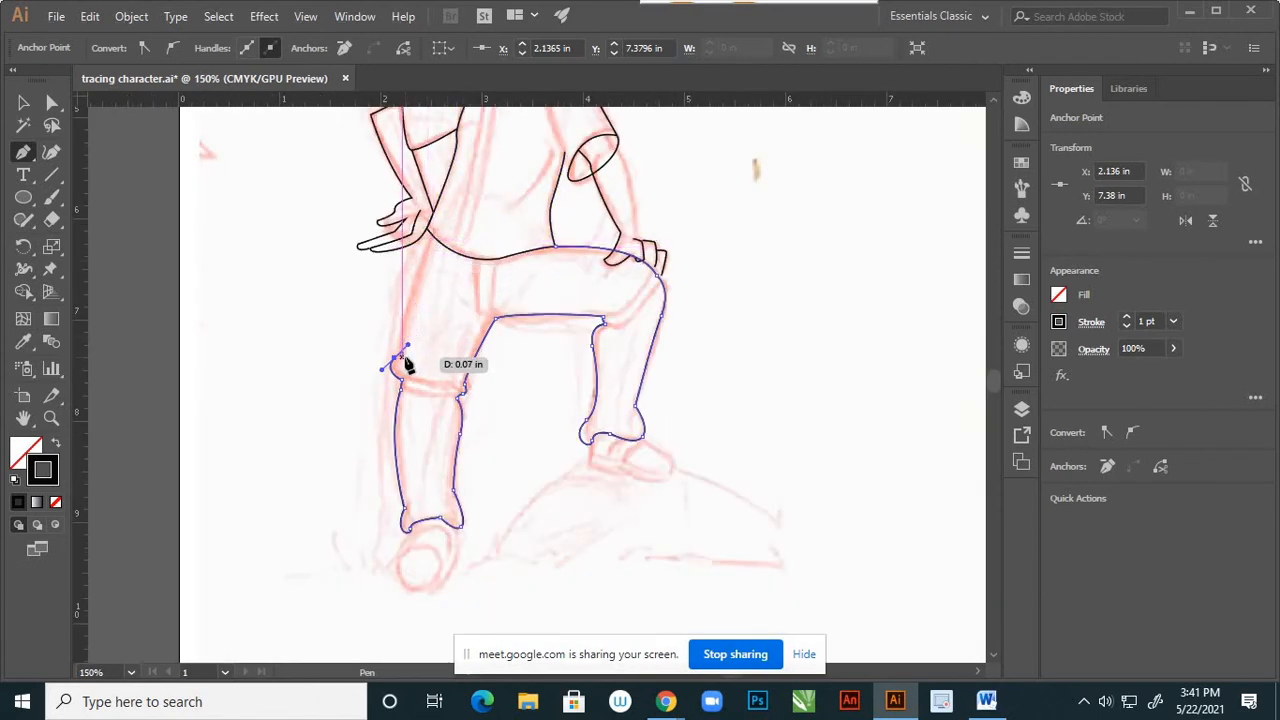
scroll(397, 363, "up", 1)
scroll(389, 380, "up", 1)
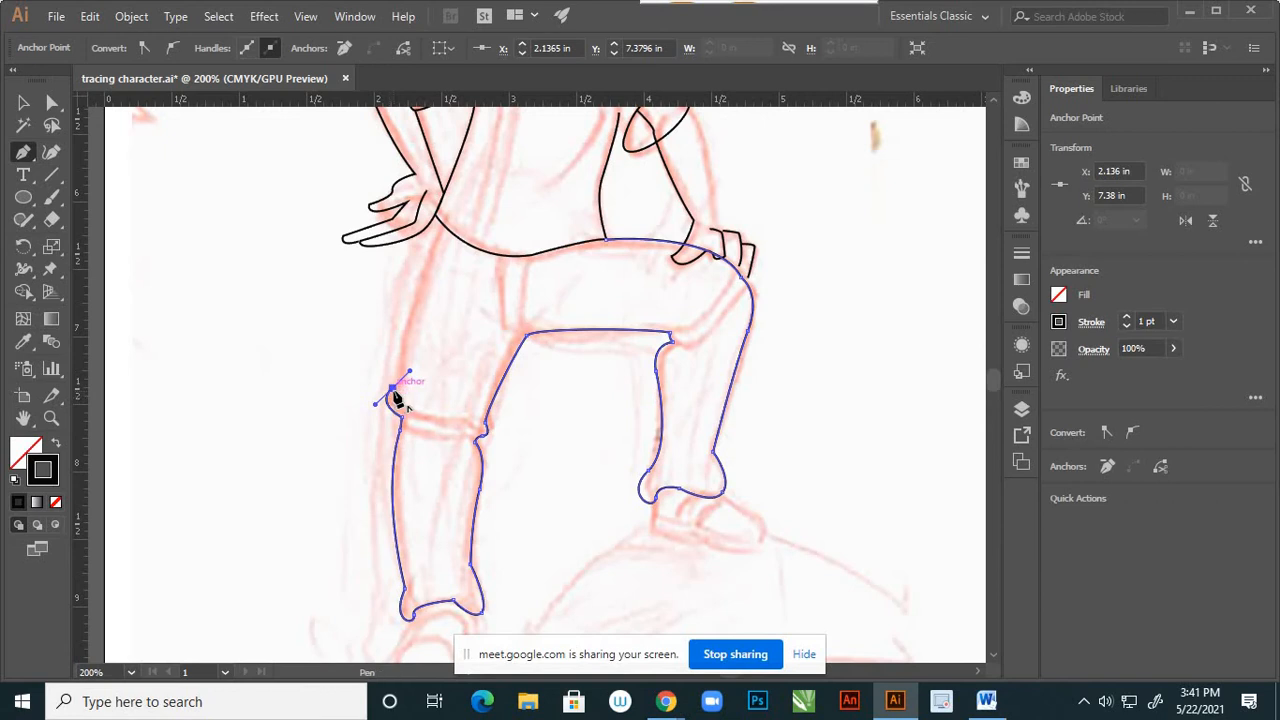
left_click(392, 388)
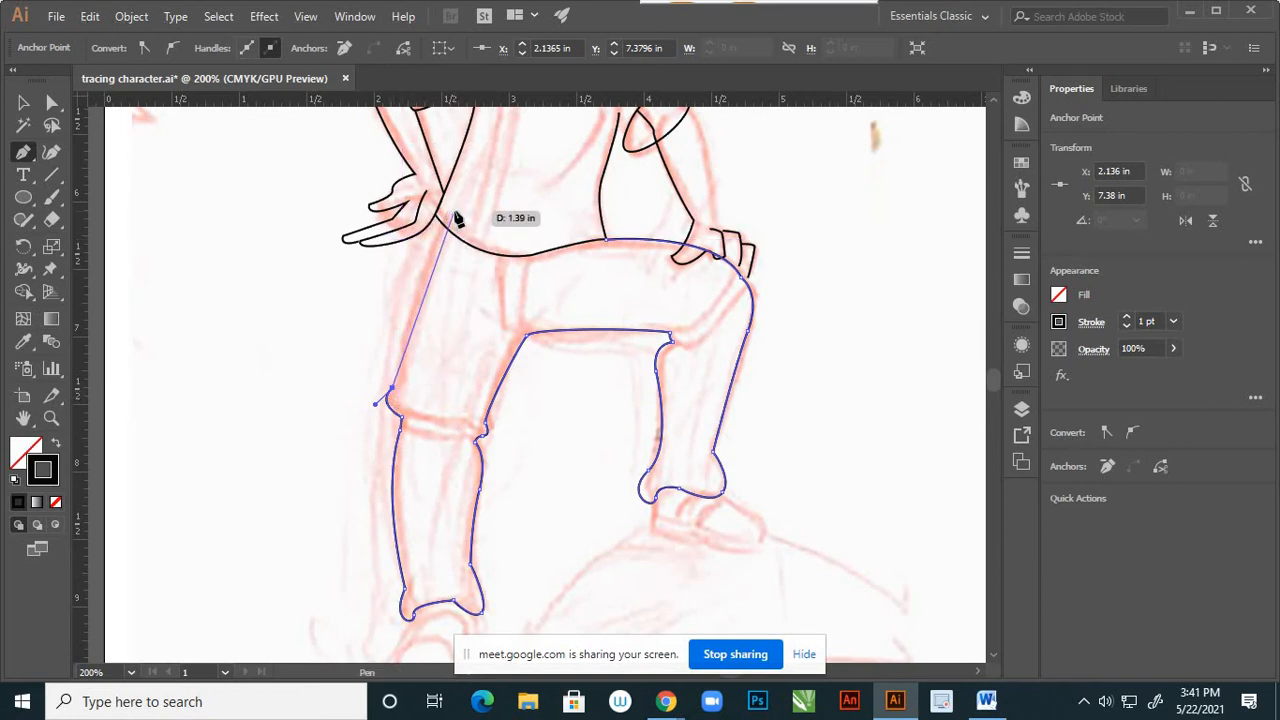
left_click_drag(453, 213, 495, 163)
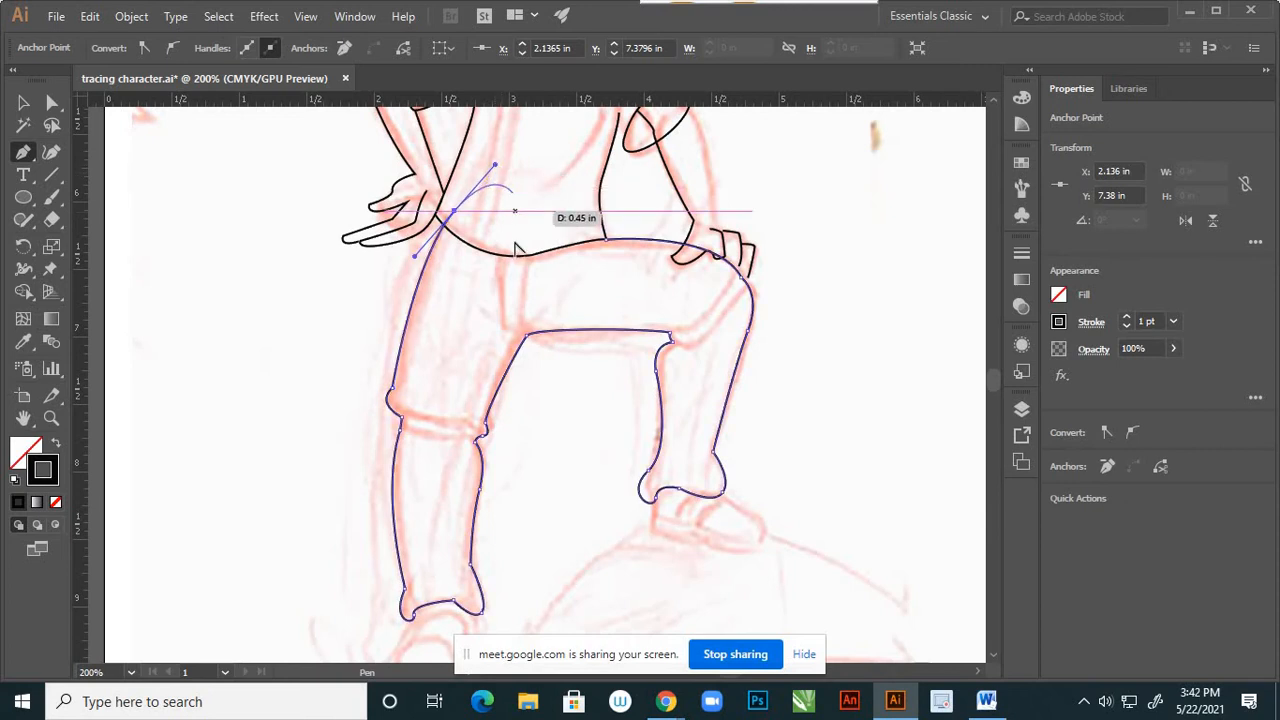
Close the trousers path with a curve across the lower shirt to its starting point at the hem corner, and deselect.
scroll(515, 248, "down", 2)
scroll(523, 229, "up", 3)
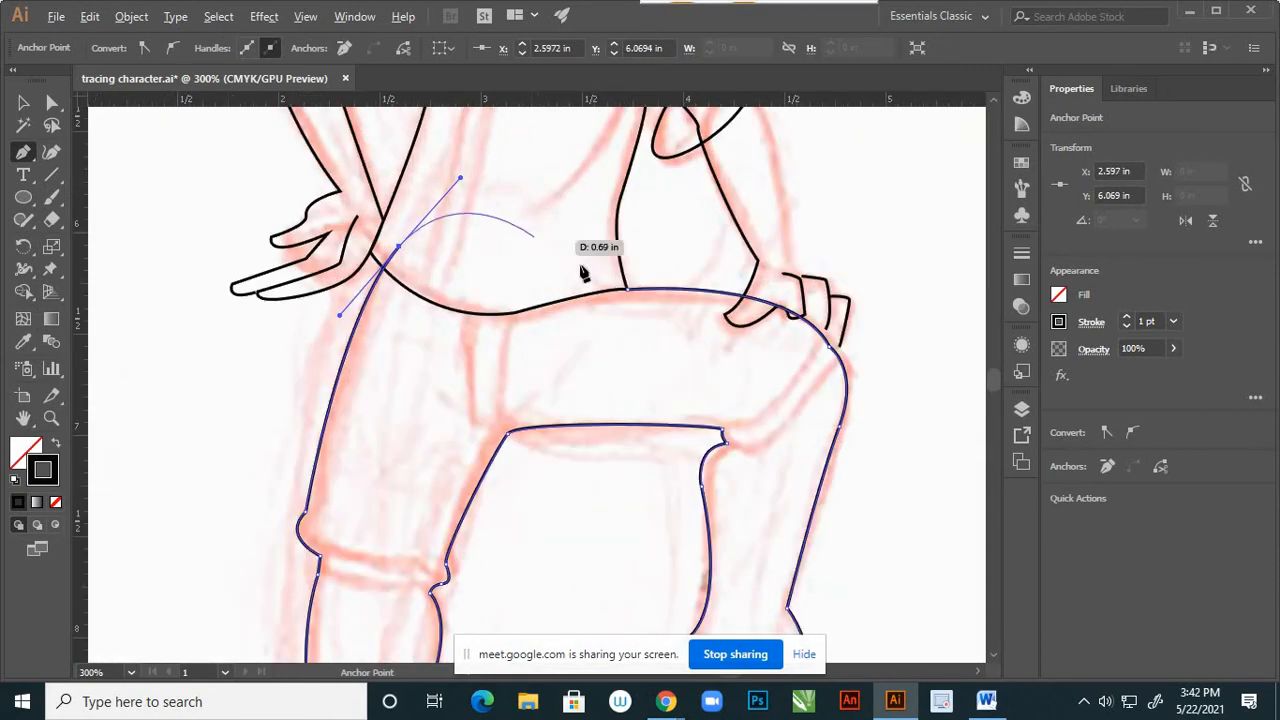
left_click(626, 291)
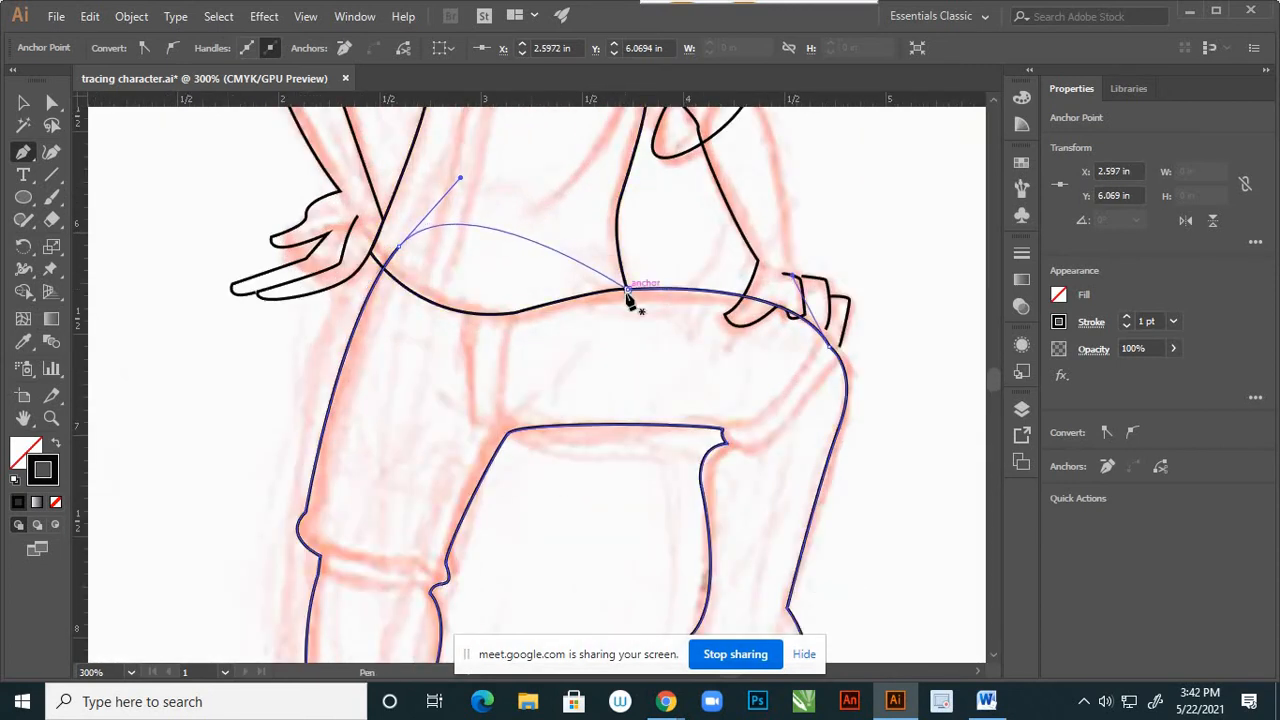
left_click(627, 291)
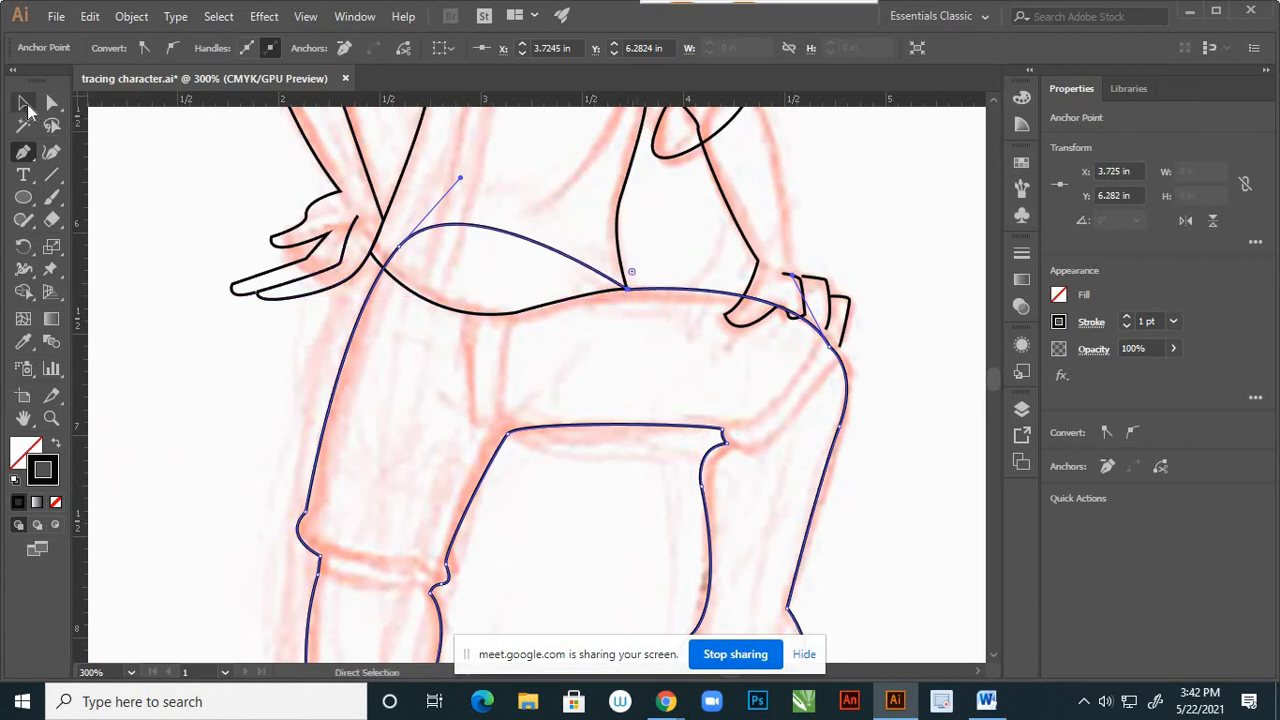
left_click(24, 103)
left_click(628, 330)
With the Pen tool, trace the shirt stripe's outer edge as a curved path from the shoulder line down to the hem.
scroll(628, 330, "down", 3)
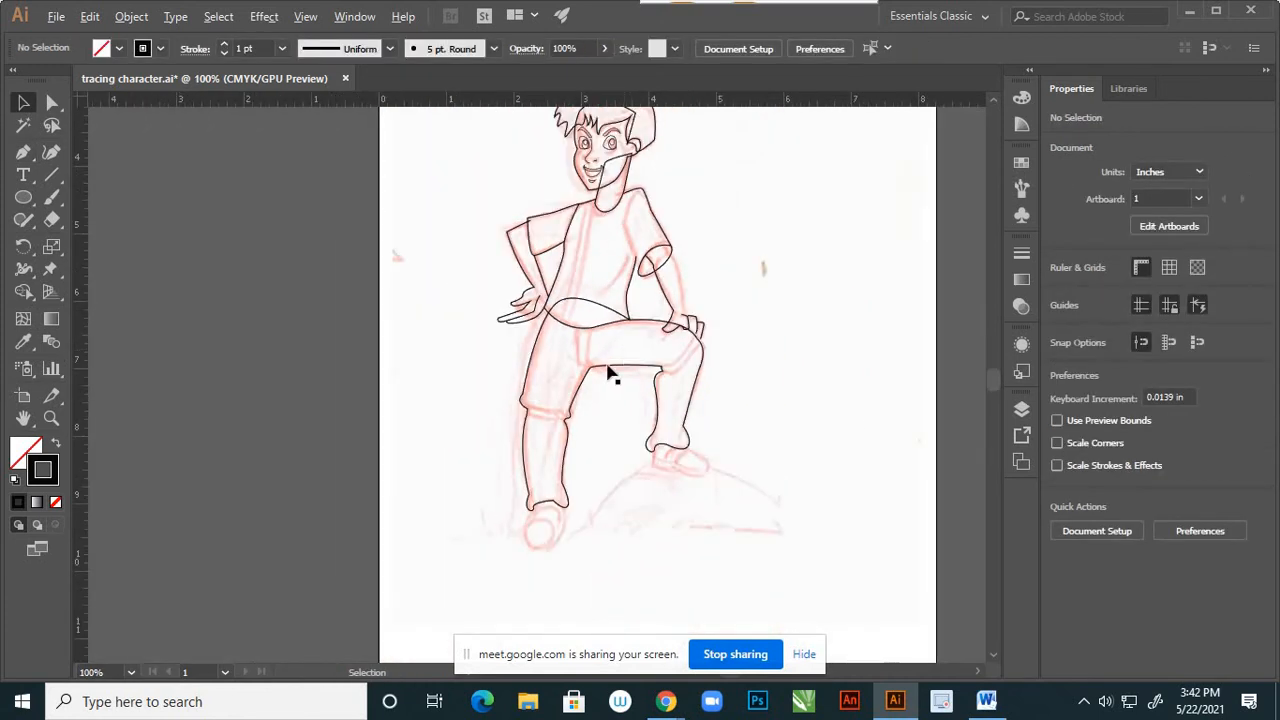
scroll(598, 312, "up", 1)
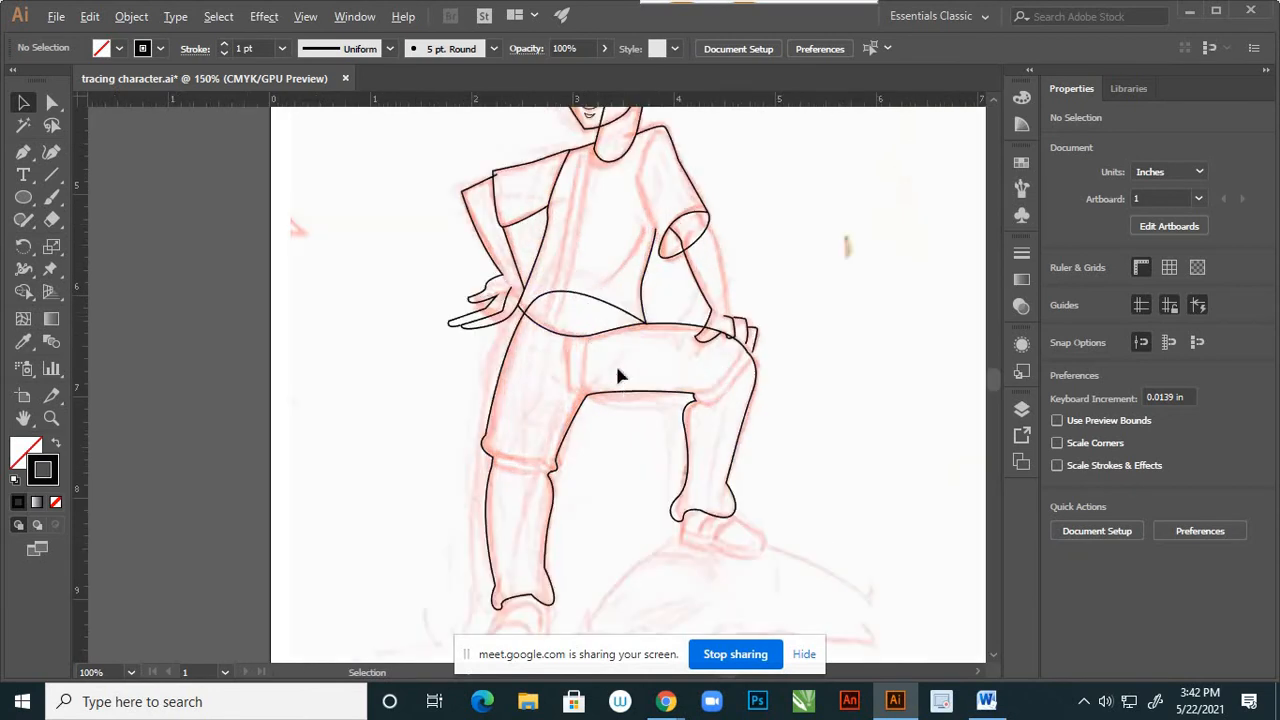
scroll(625, 310, "down", 2)
scroll(634, 320, "up", 3)
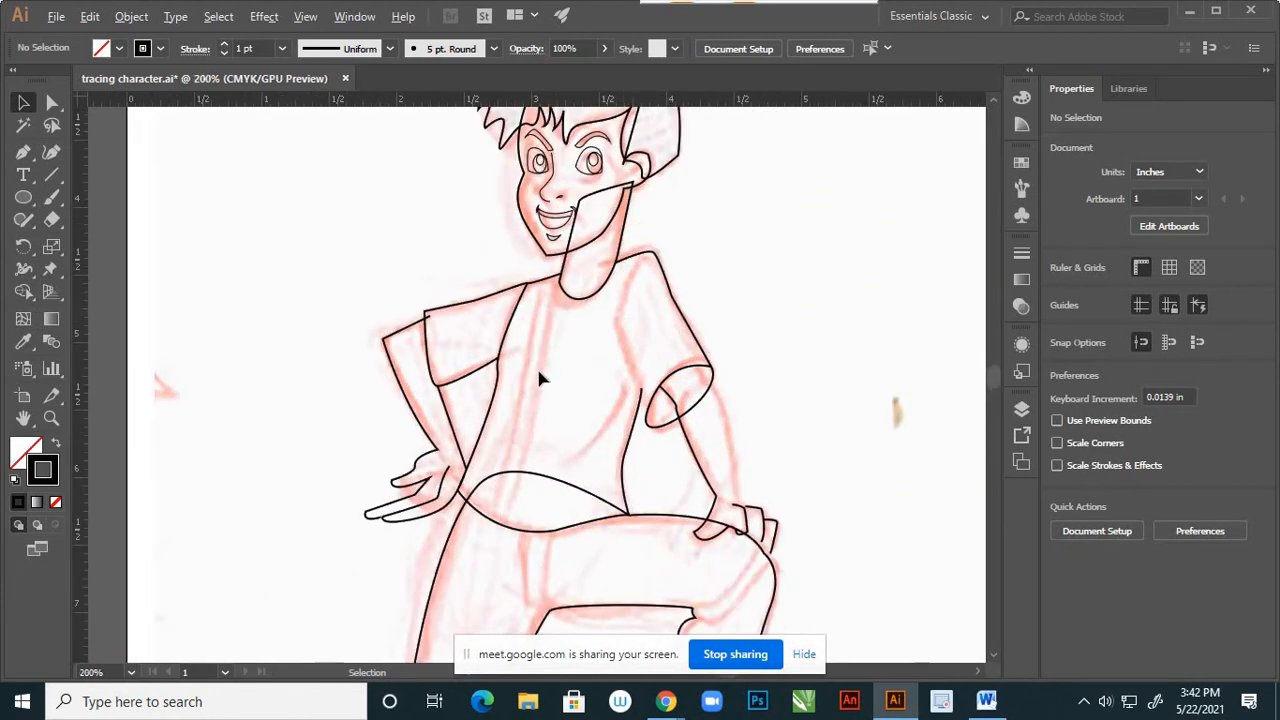
scroll(543, 333, "up", 1)
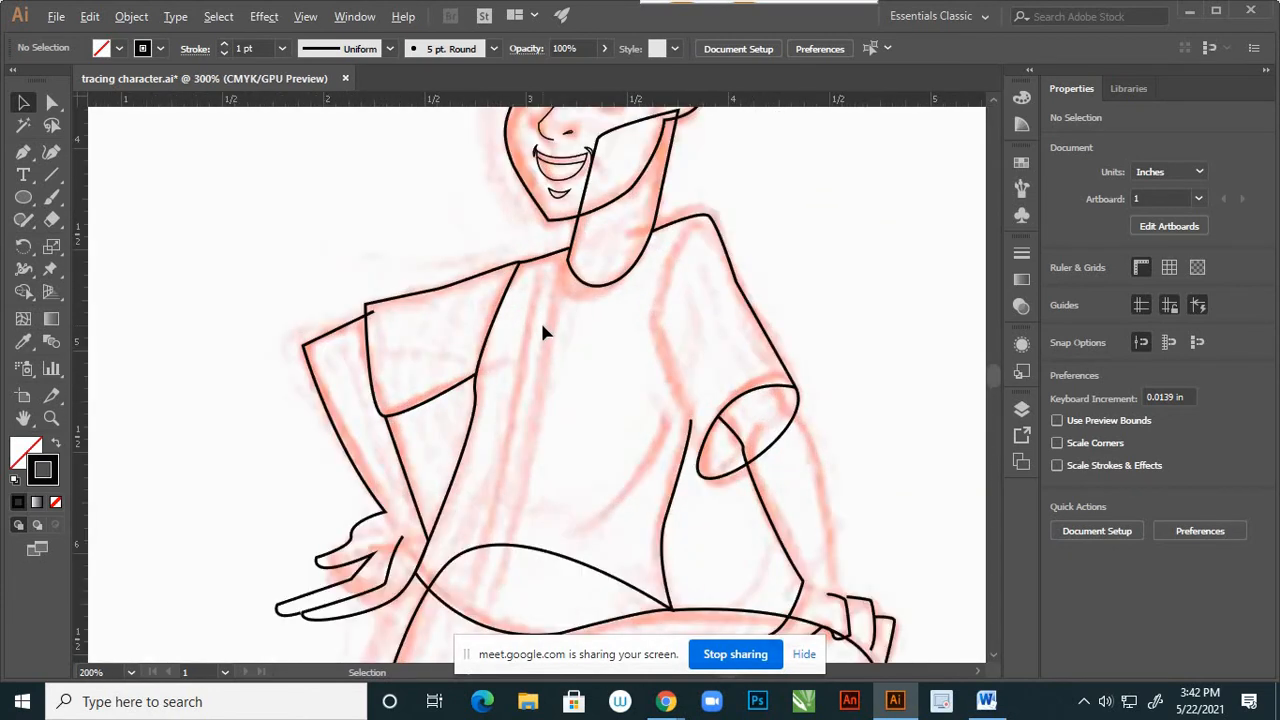
key("p")
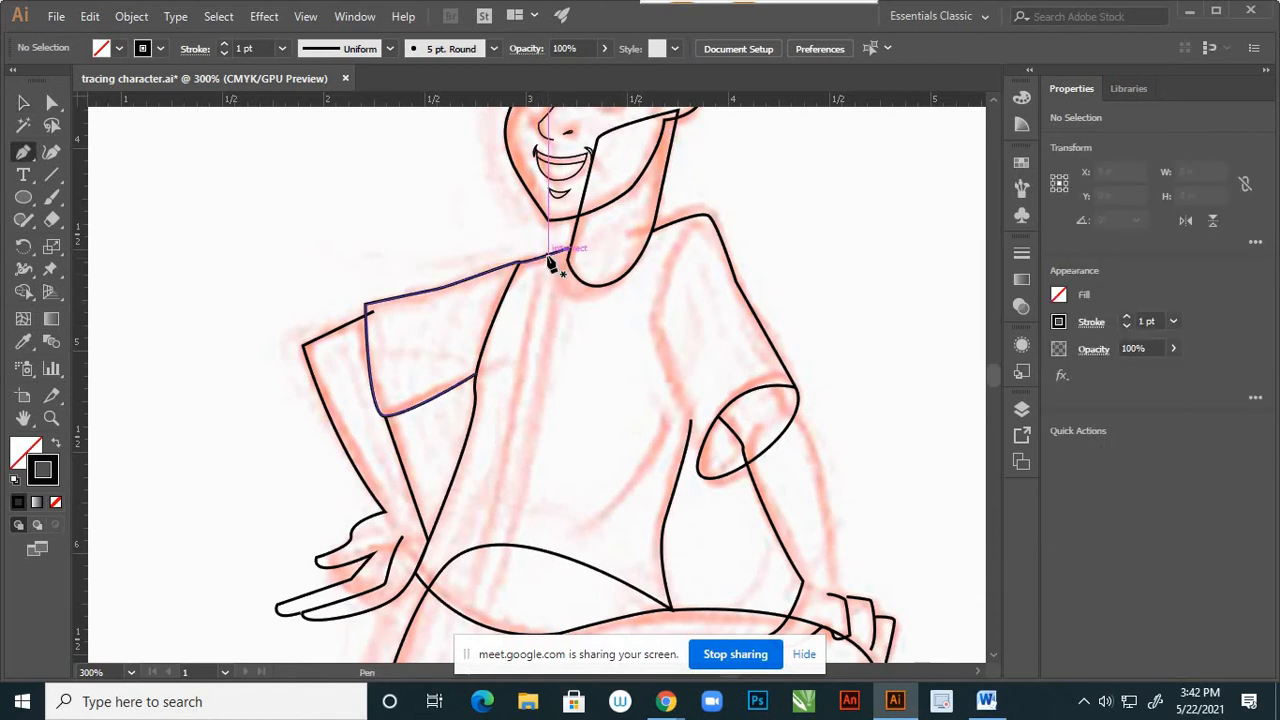
left_click(548, 259)
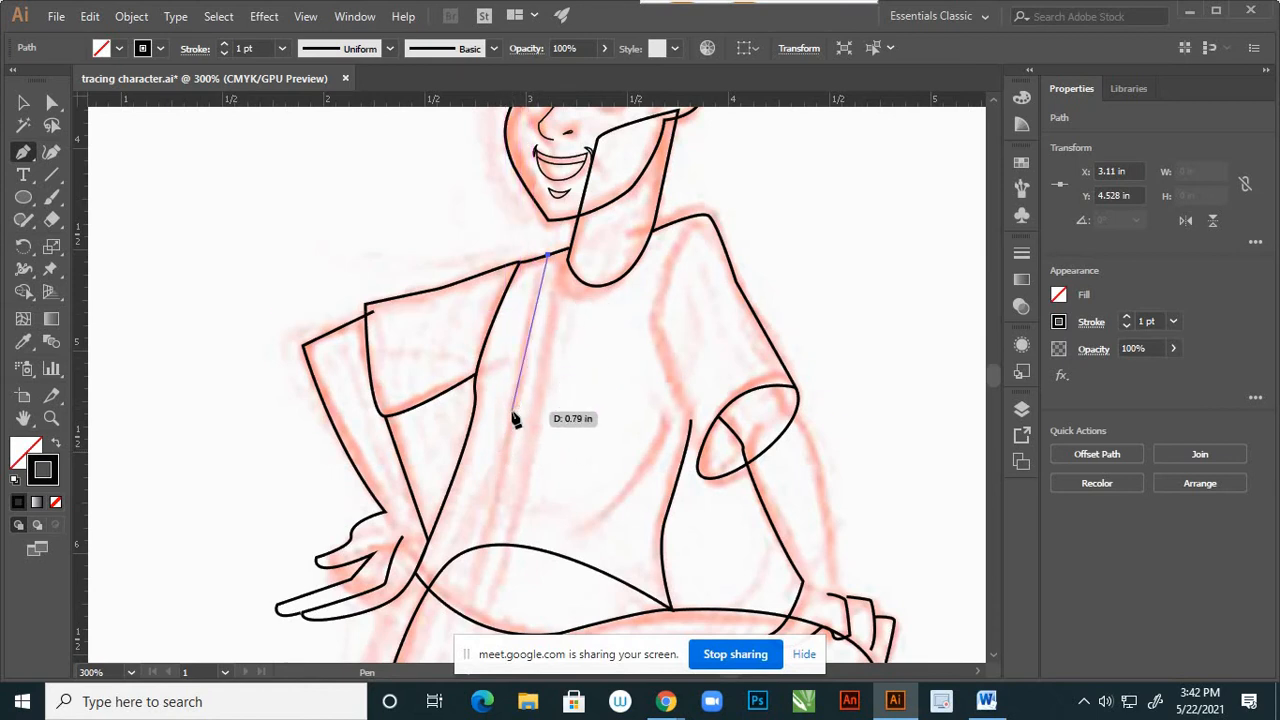
left_click_drag(512, 412, 517, 475)
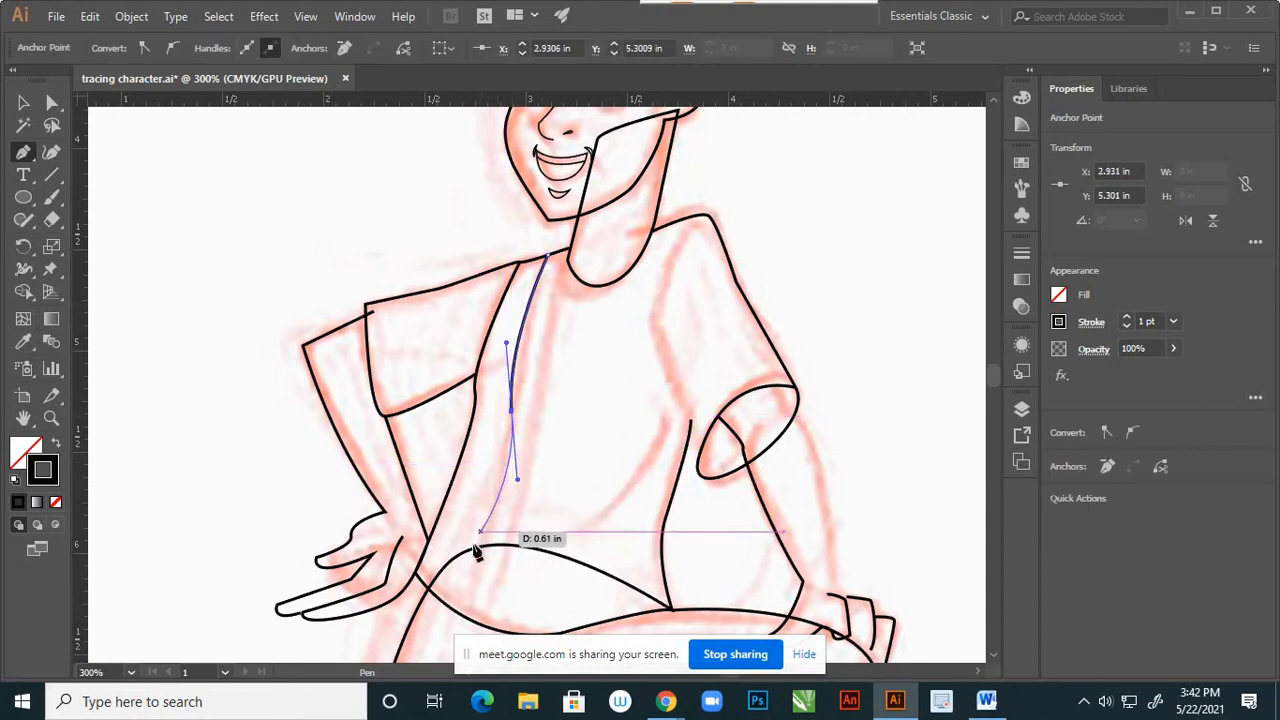
left_click(458, 615)
key("v")
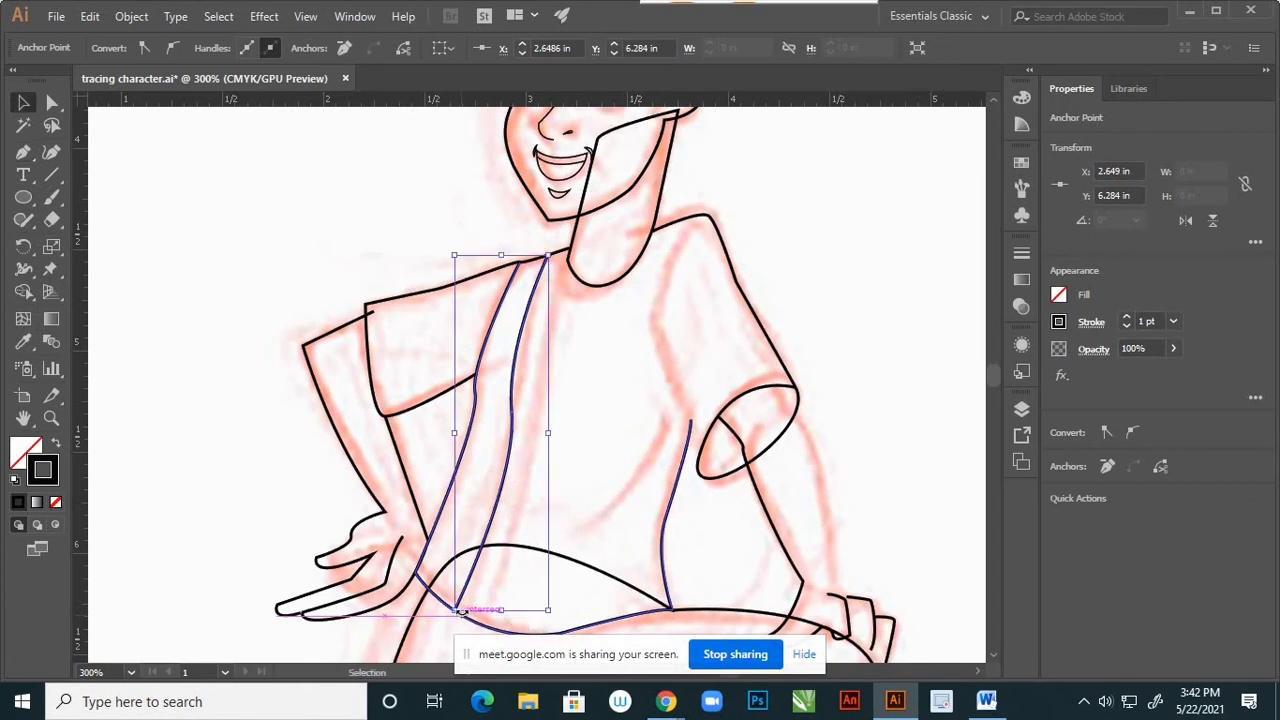
Trace the shirt stripe's inner edge as a separate curved path from the neckline to the hem, redo its end point, and deselect.
key("p")
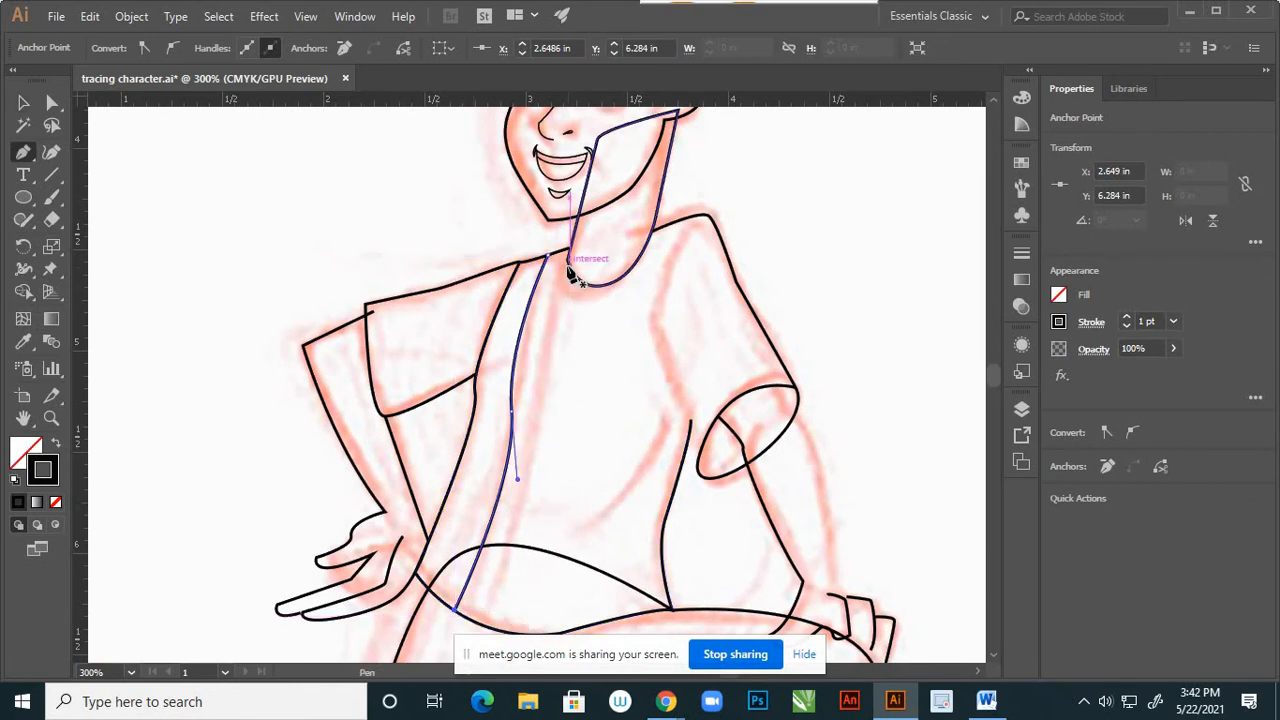
left_click(567, 258, "ctrl")
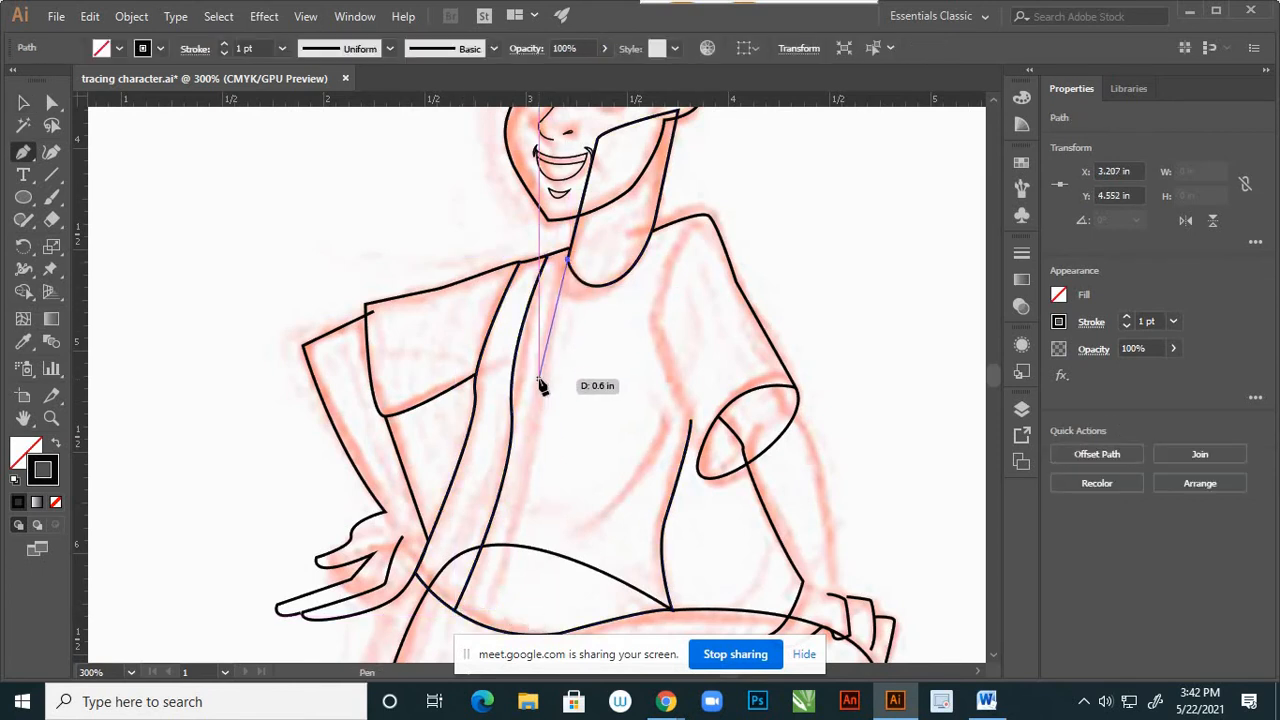
left_click_drag(539, 375, 539, 394)
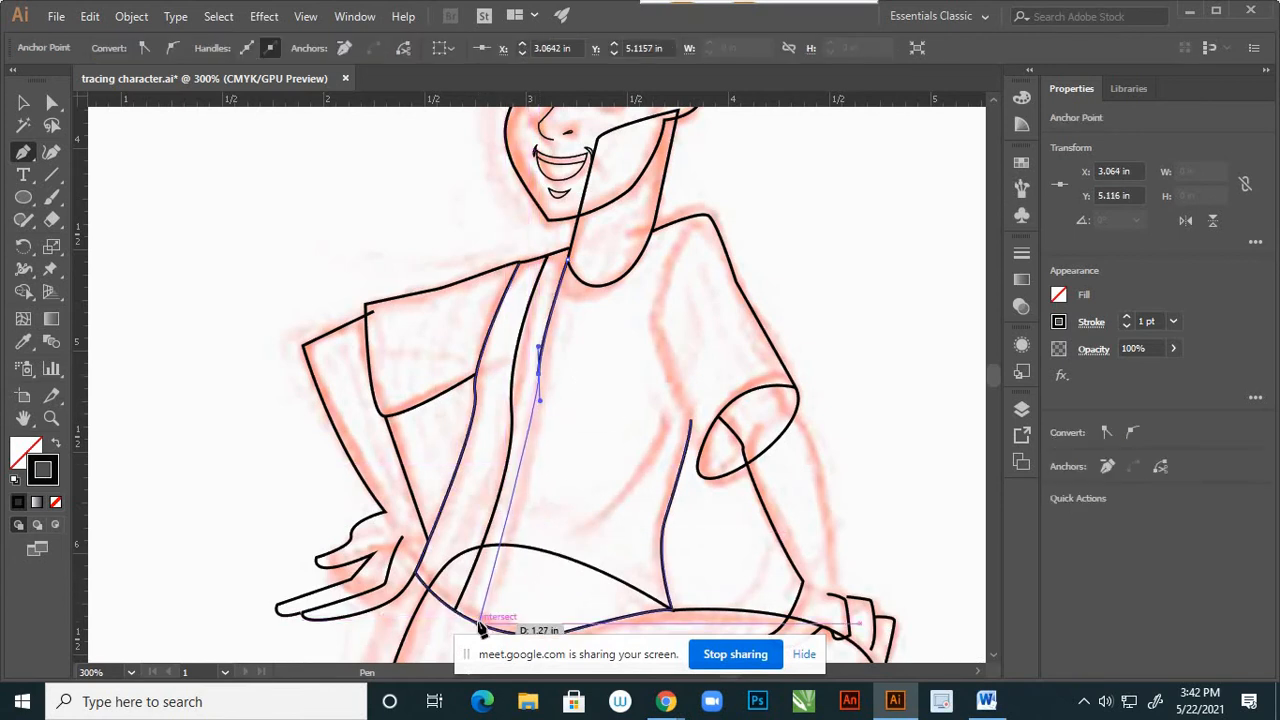
left_click_drag(479, 624, 471, 631)
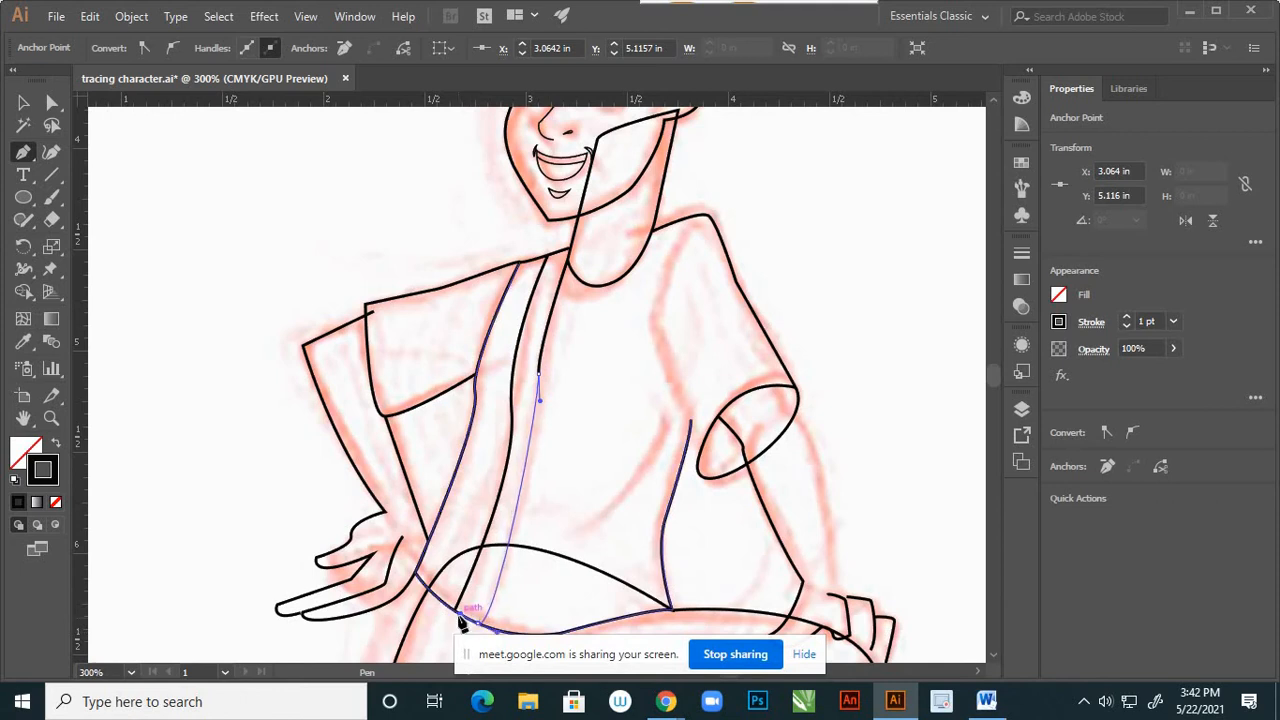
key("ctrl+z")
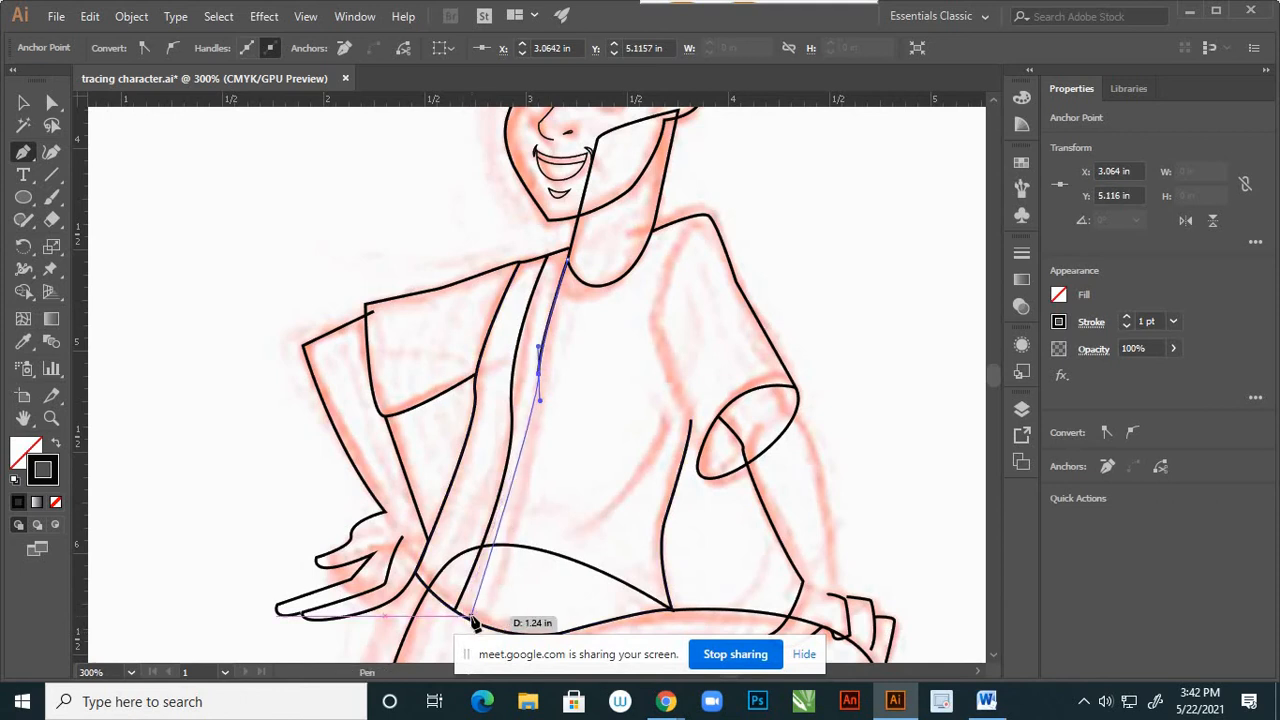
left_click_drag(470, 615, 432, 653)
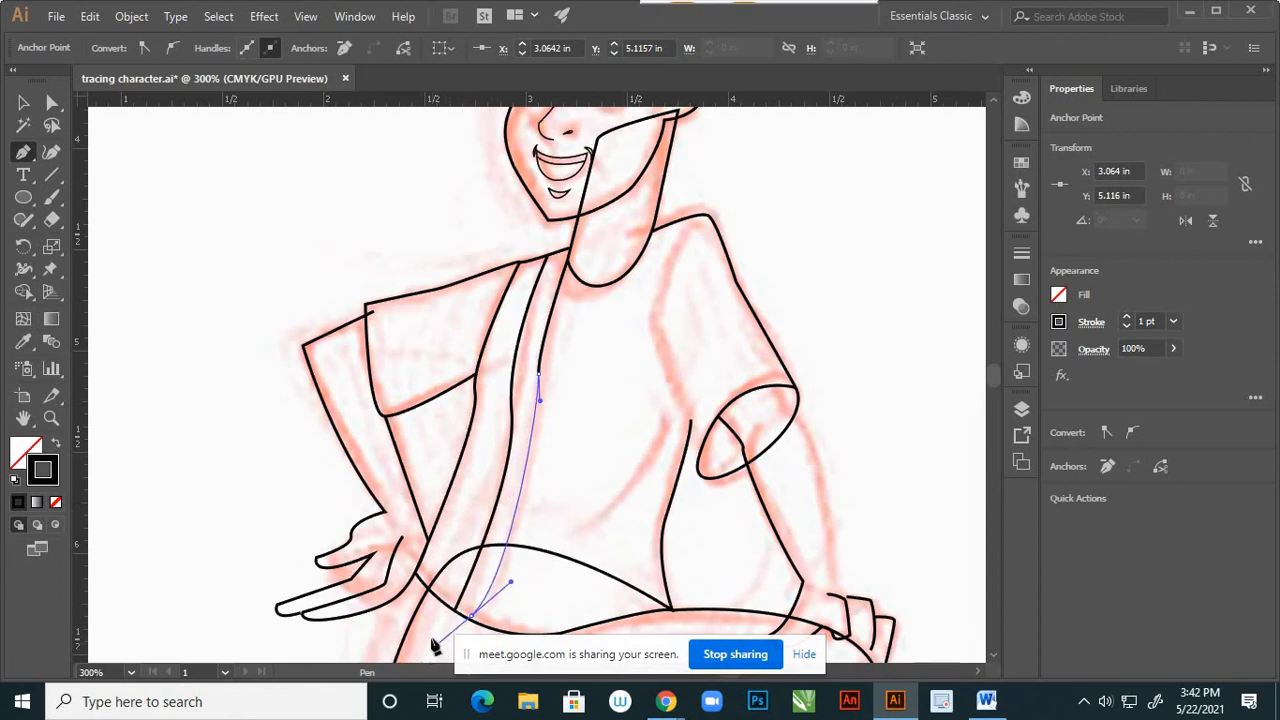
key("v")
left_click(654, 457)
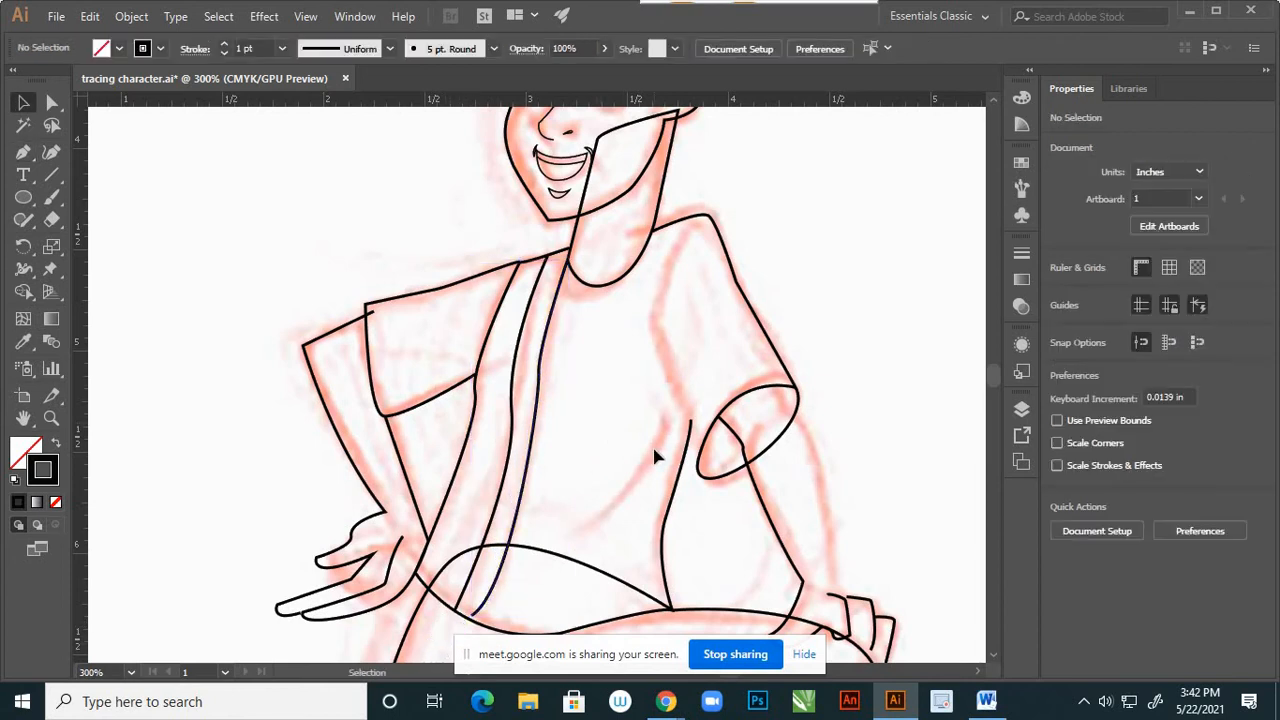
With the Pen tool, trace the crescent-shaped shirt fold below the chest as a closed shape, and deselect.
key("p")
left_click(663, 424)
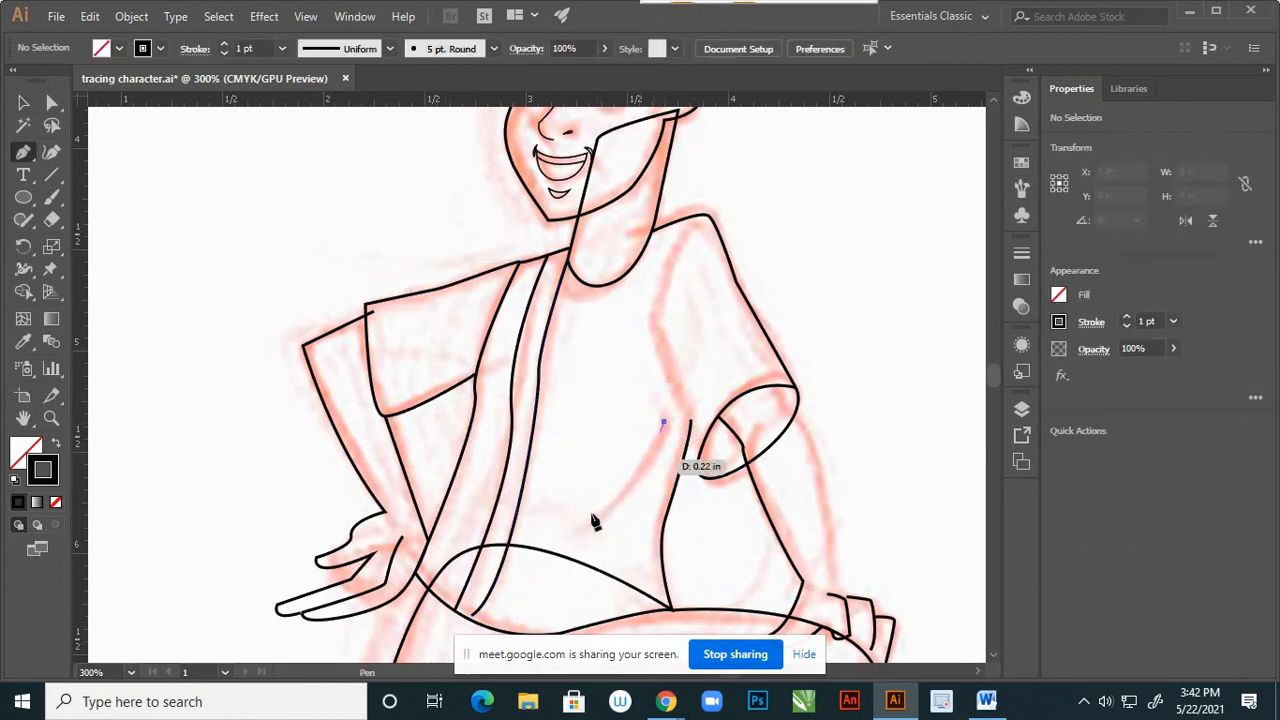
left_click_drag(587, 532, 560, 540)
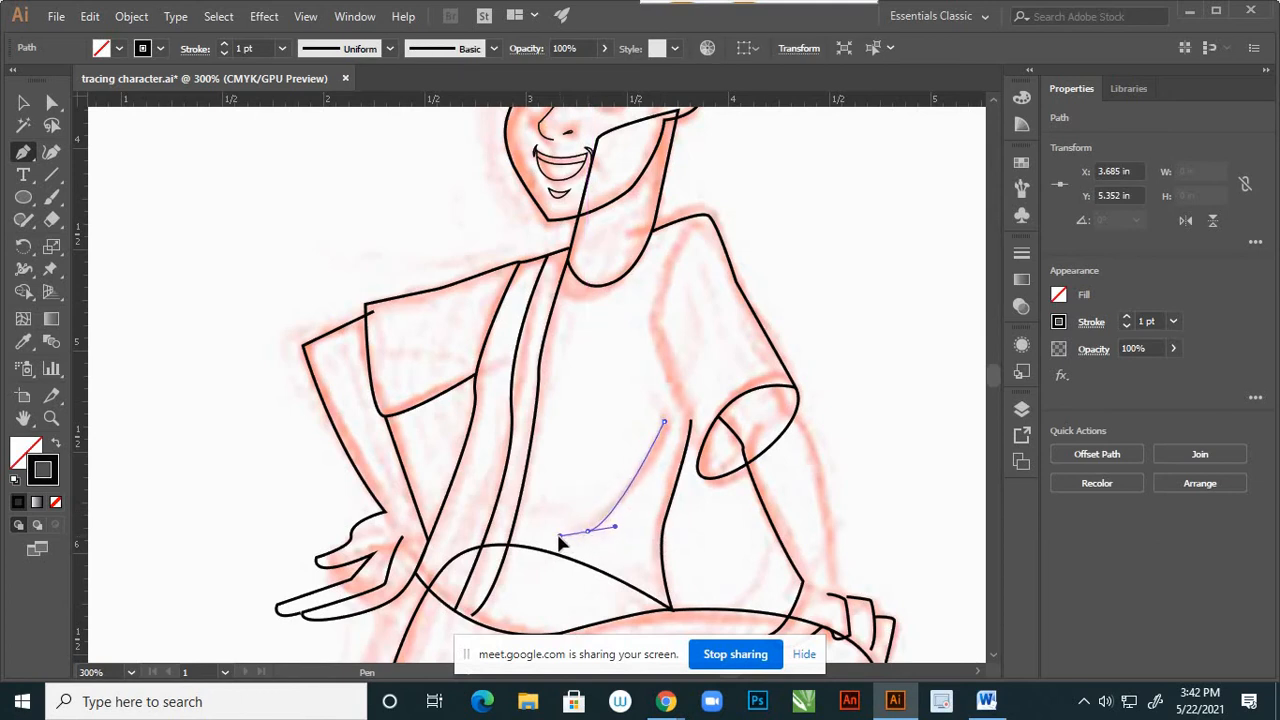
left_click(589, 532)
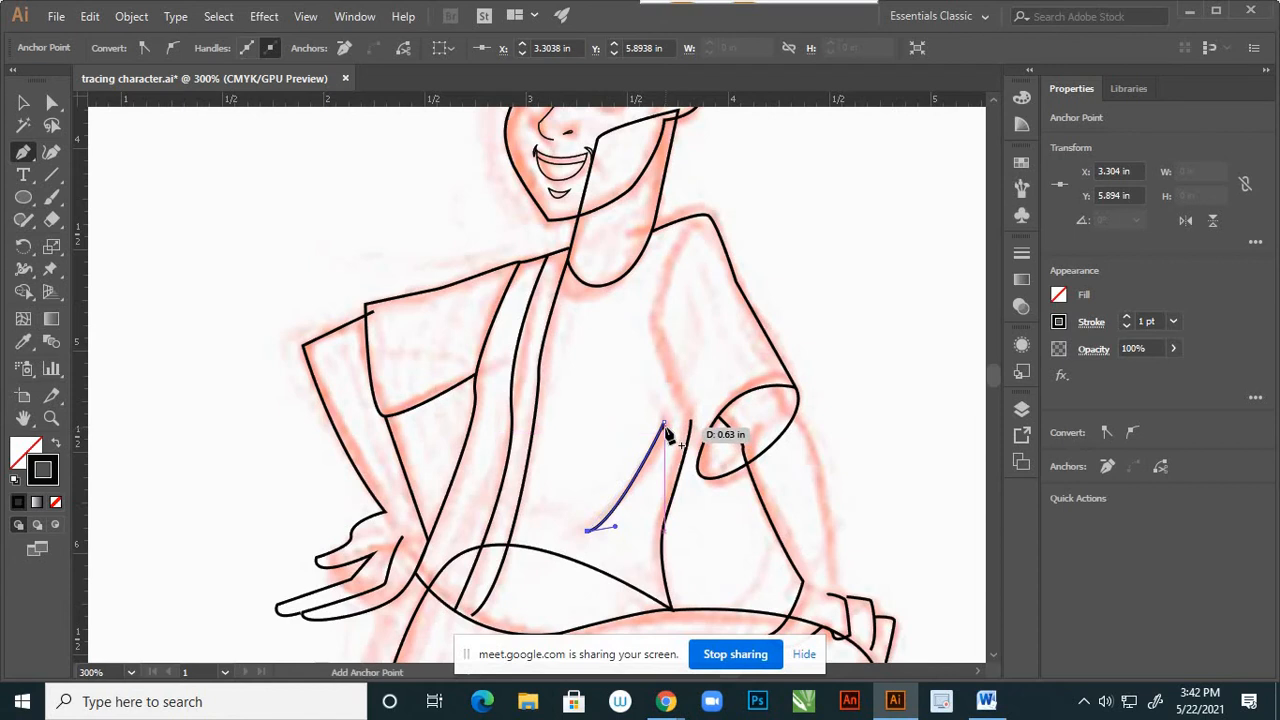
left_click_drag(664, 426, 652, 362)
key("v")
left_click(680, 368)
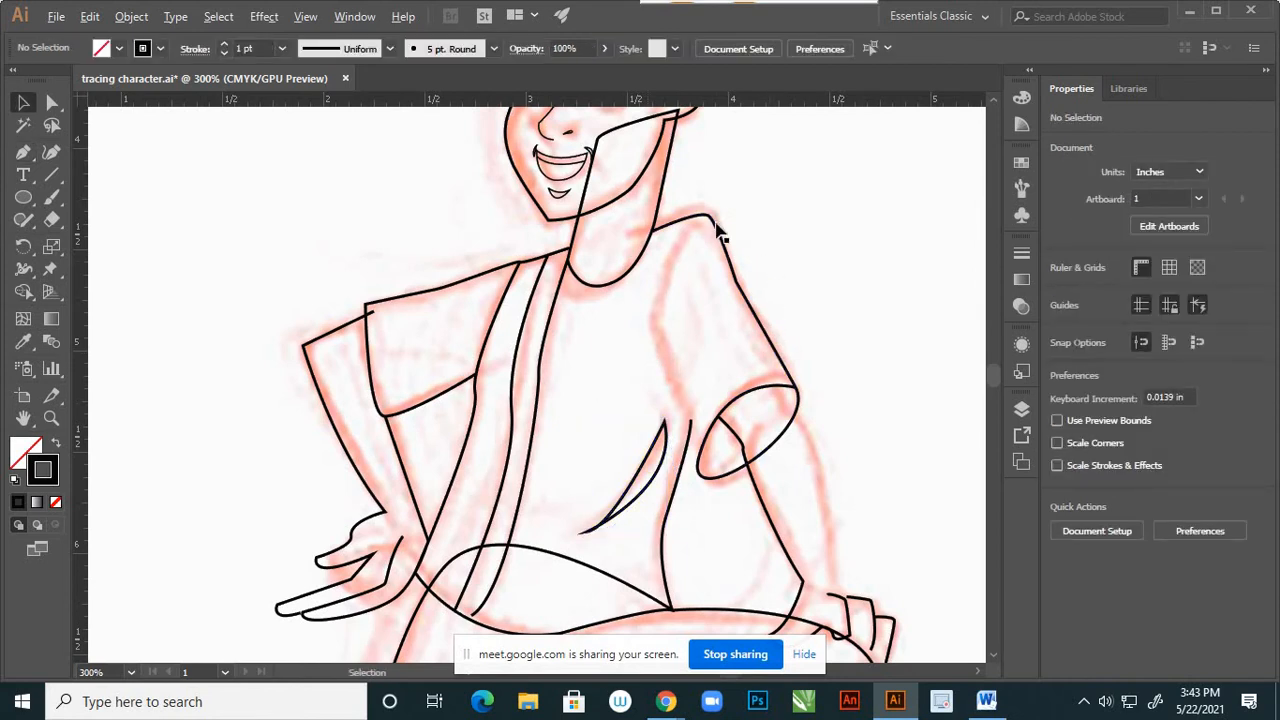
Trace the inner edge of the sleeve beside the chest from below the shoulder down to the sleeve opening, and deselect.
scroll(717, 230, "up", 2)
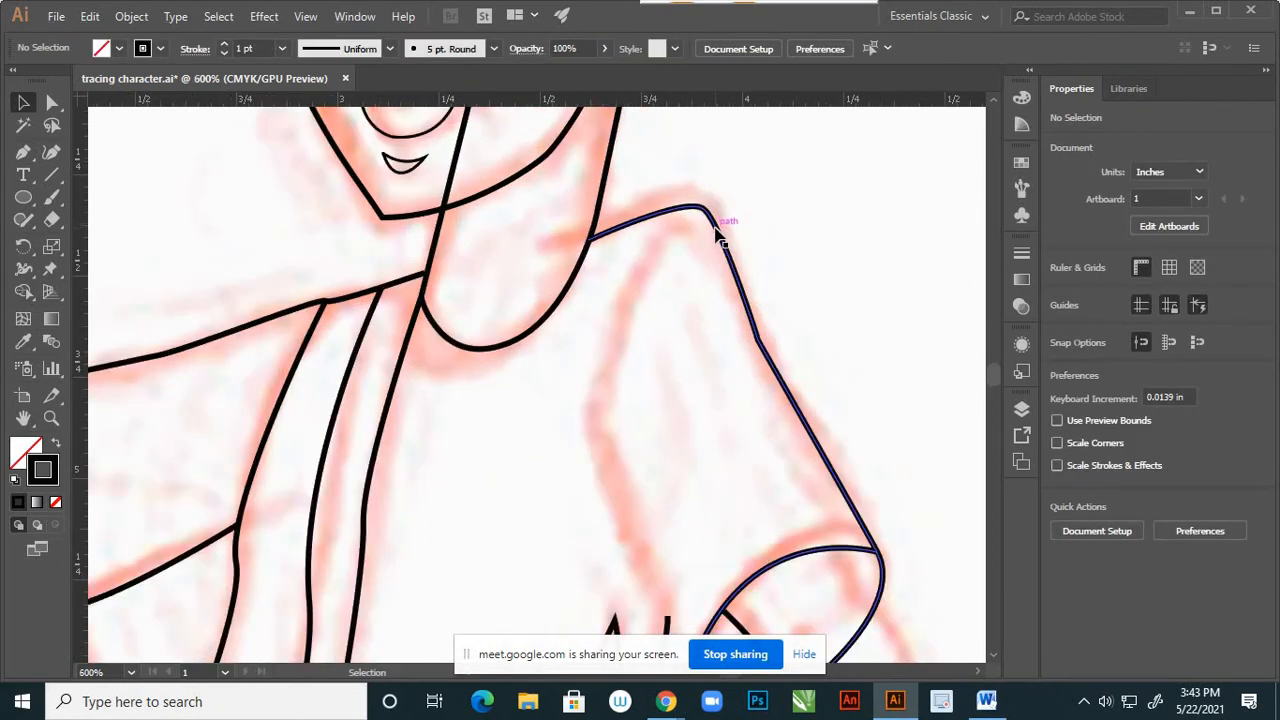
key("p")
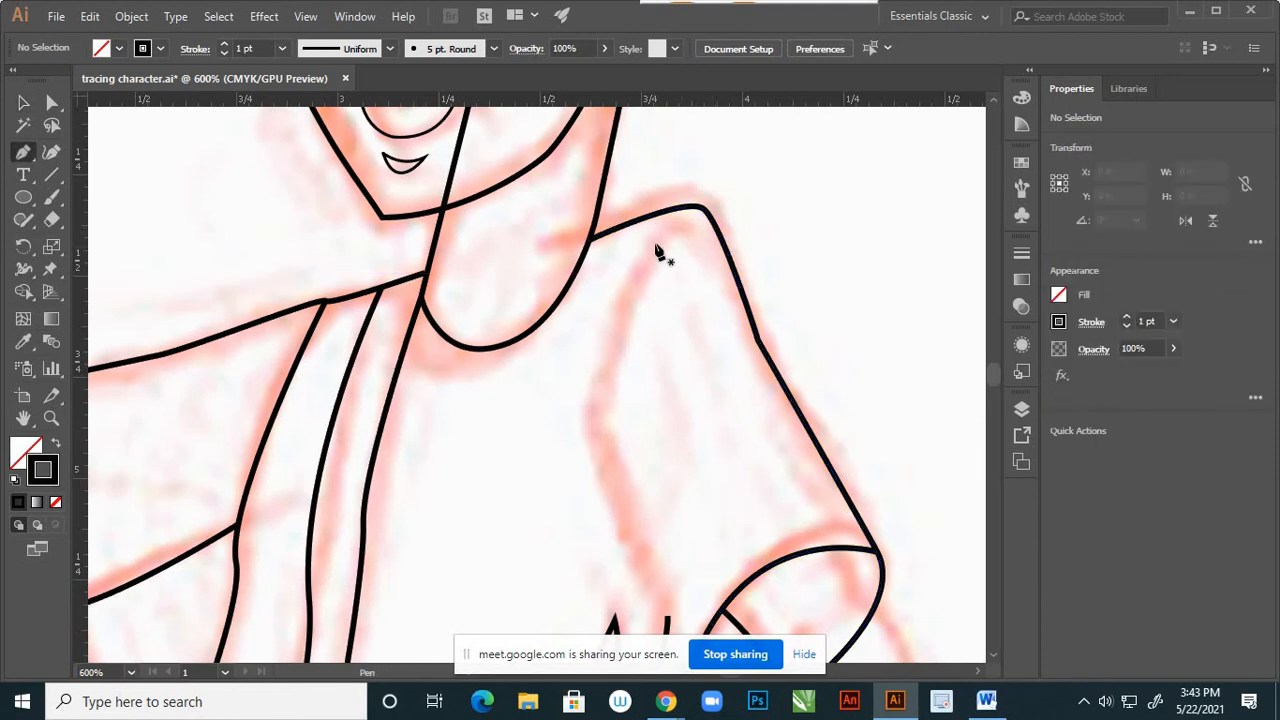
left_click(656, 248)
left_click_drag(591, 408, 628, 354)
scroll(628, 354, "down", 2)
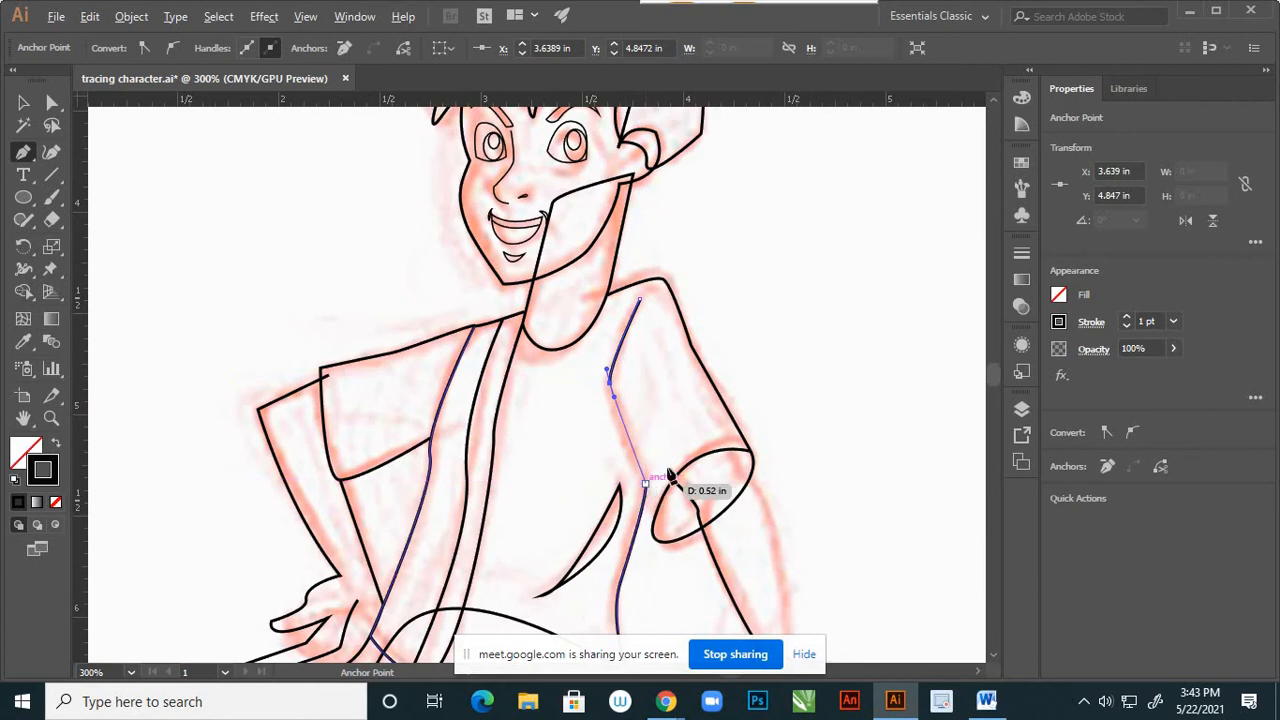
left_click_drag(627, 488, 650, 567)
key("v")
left_click(702, 564)
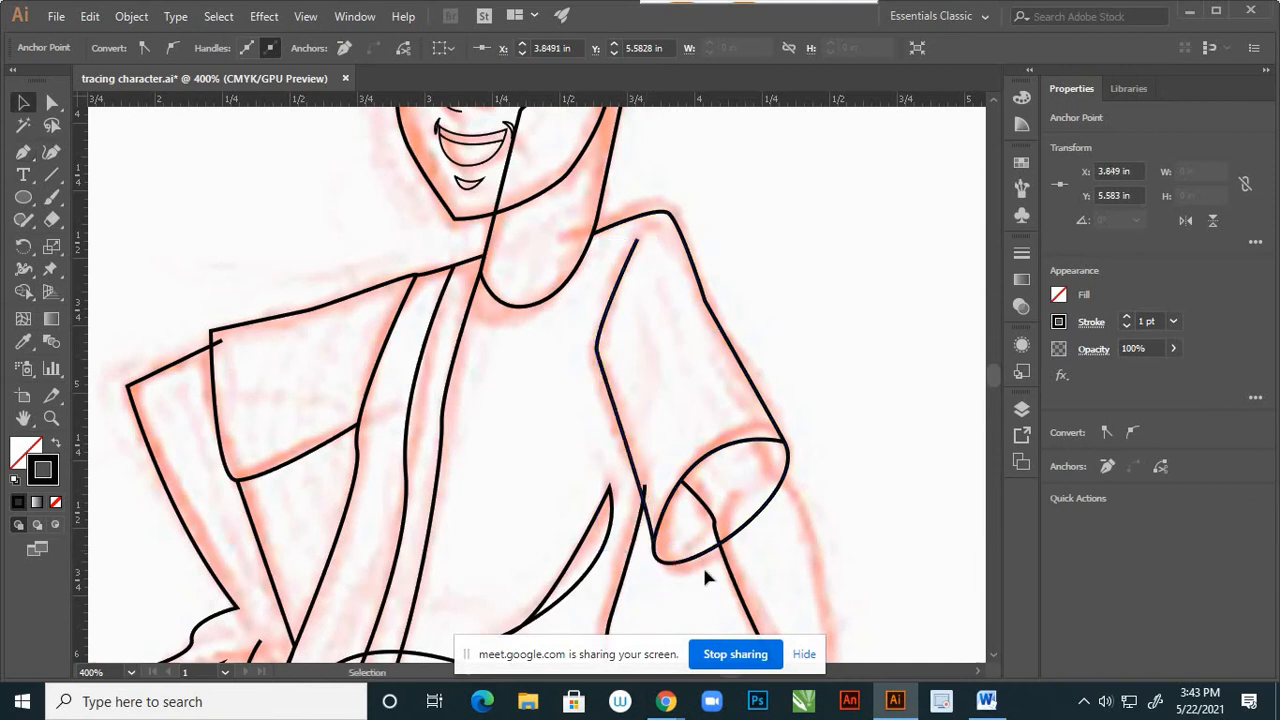
Start a Pen path for the outer edge of the arm resting on the knee, from the sleeve opening's upper rim down along the forearm.
scroll(700, 385, "down", 5)
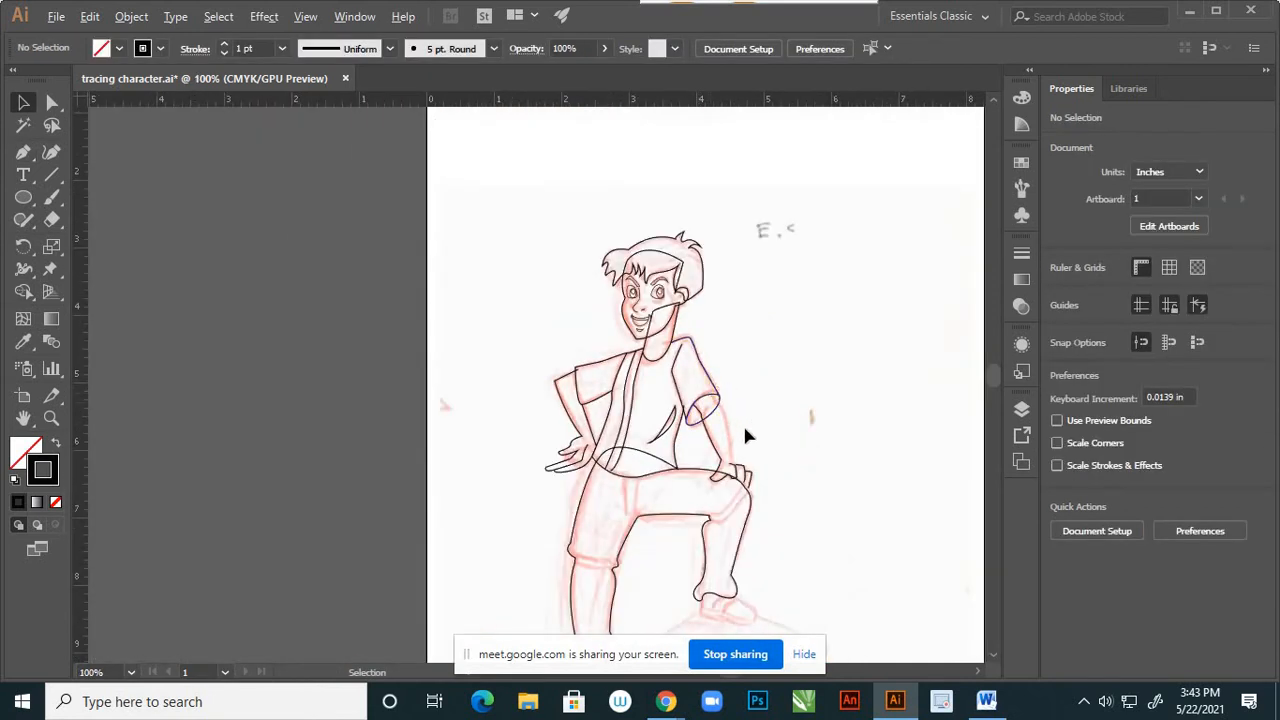
scroll(743, 430, "up", 3)
scroll(668, 350, "up", 2)
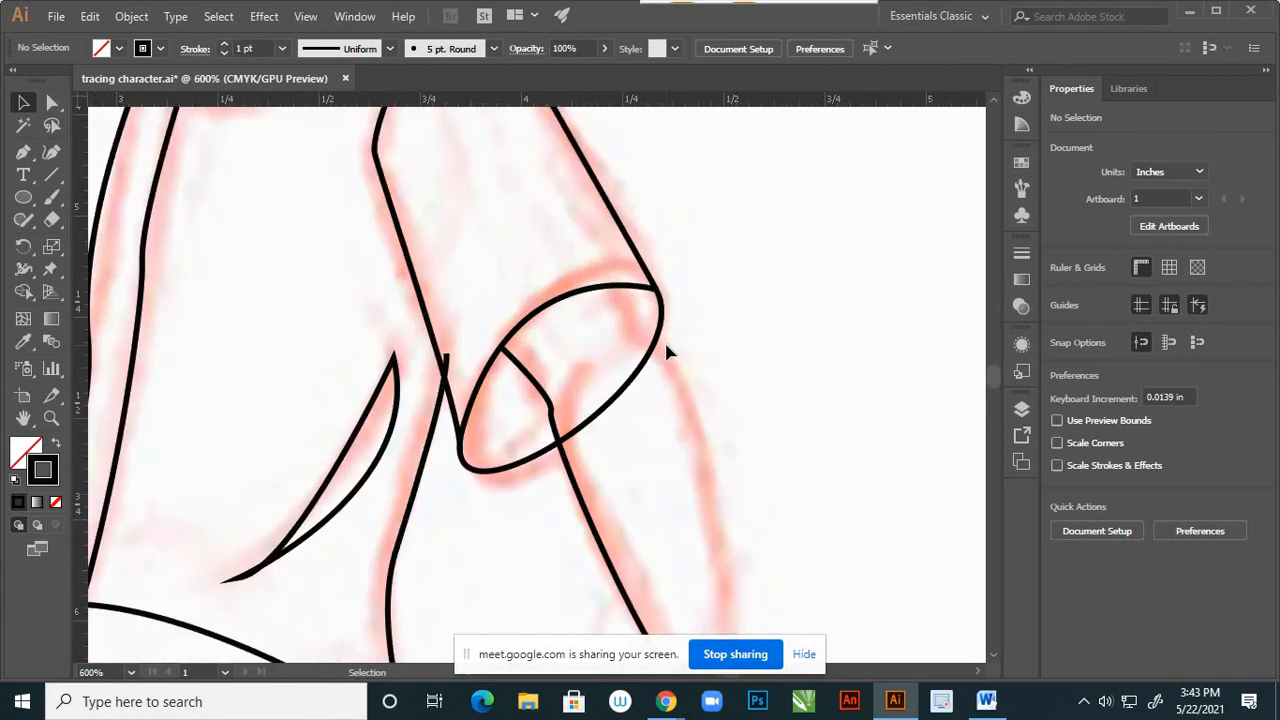
key("p")
left_click(613, 291, "ctrl")
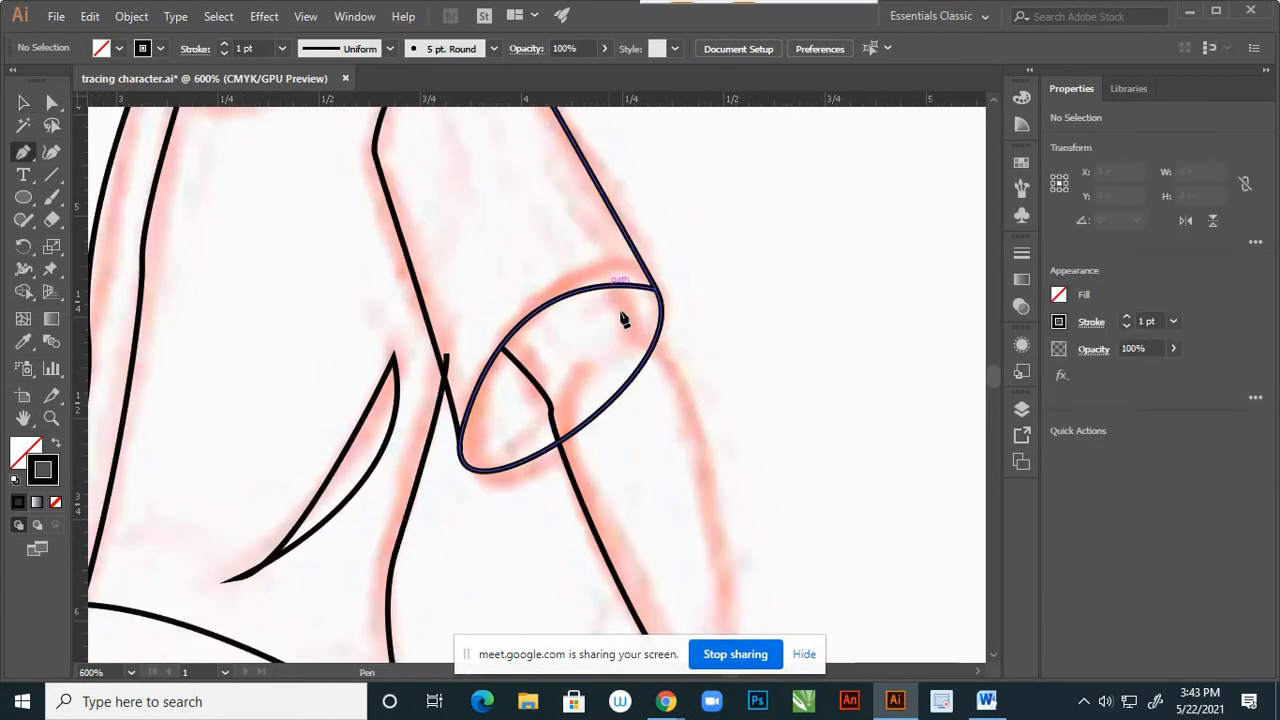
left_click(607, 287)
left_click(632, 337)
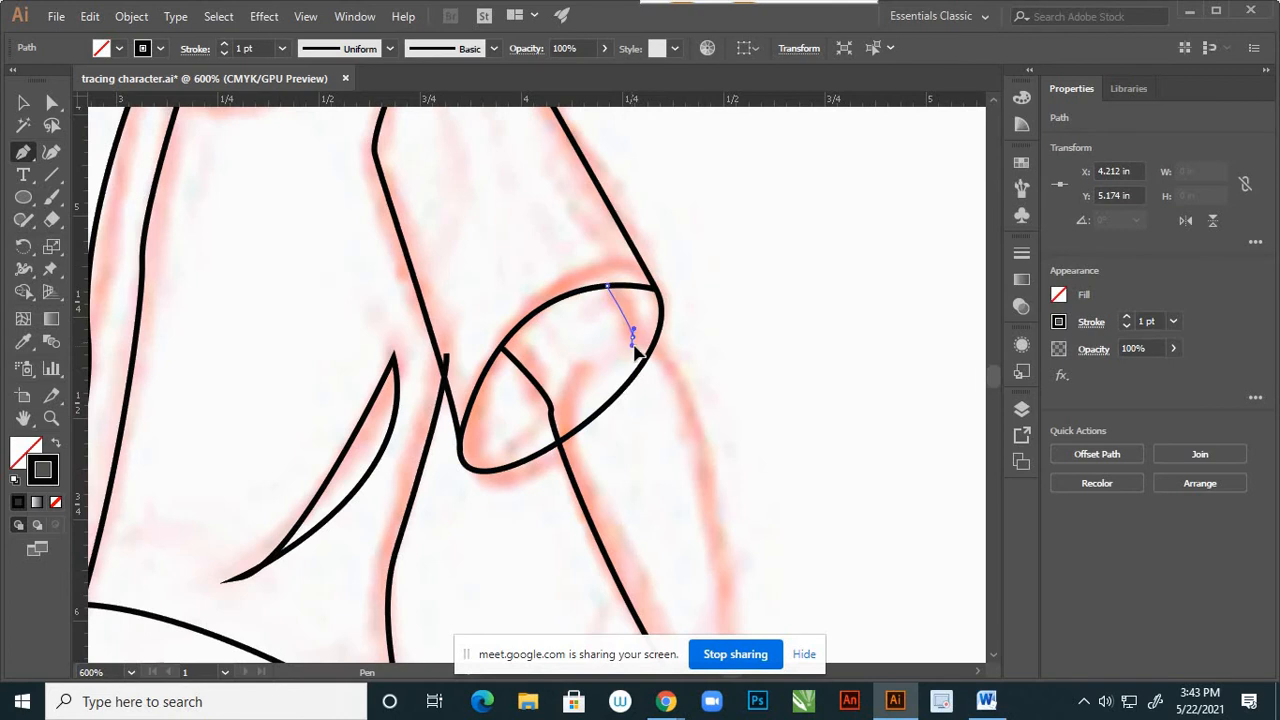
left_click_drag(640, 350, 700, 430)
Extend the forearm's outer edge down to join the finger outline at the hand on the knee, and deselect.
scroll(700, 430, "down", 4)
scroll(700, 430, "up", 2)
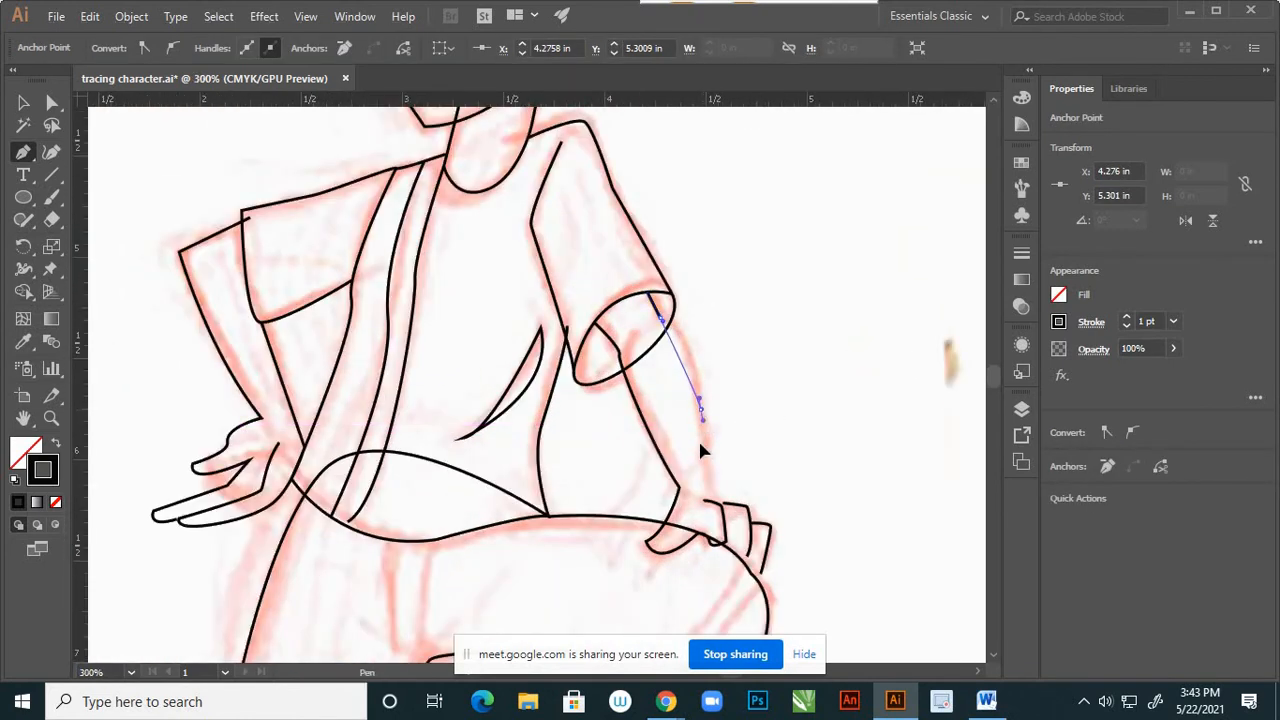
left_click_drag(712, 496, 728, 502)
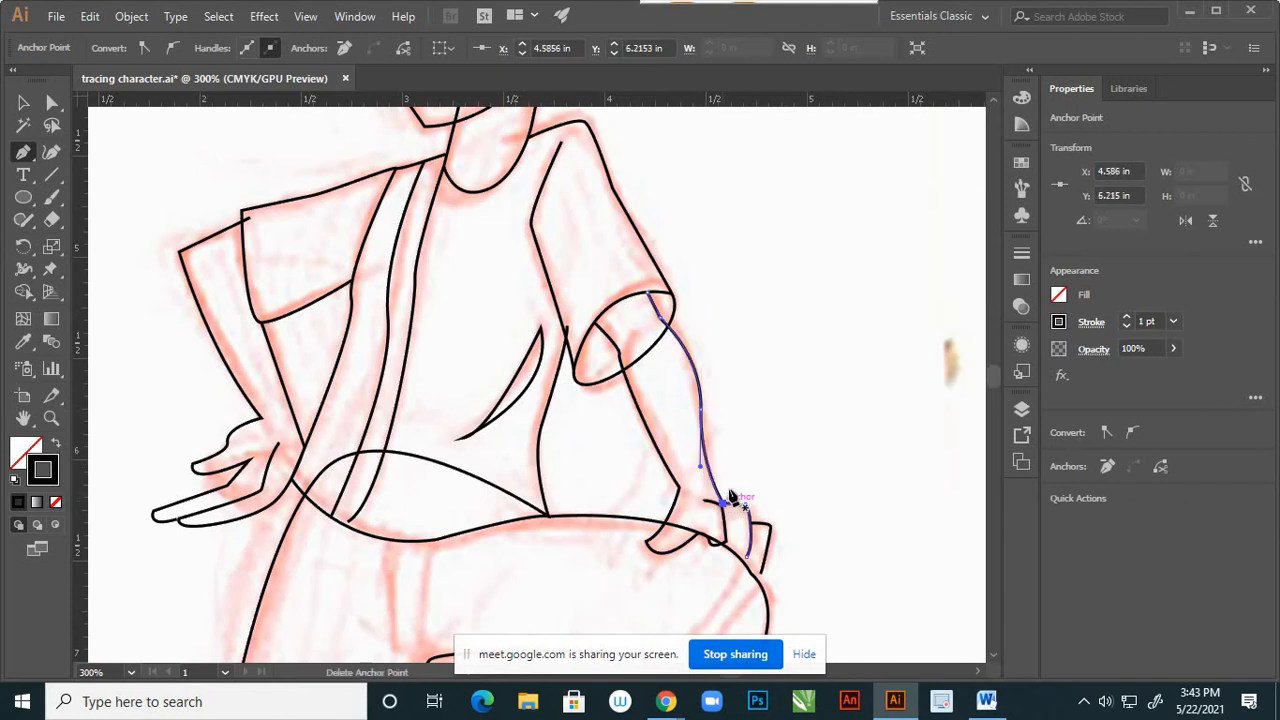
key("v")
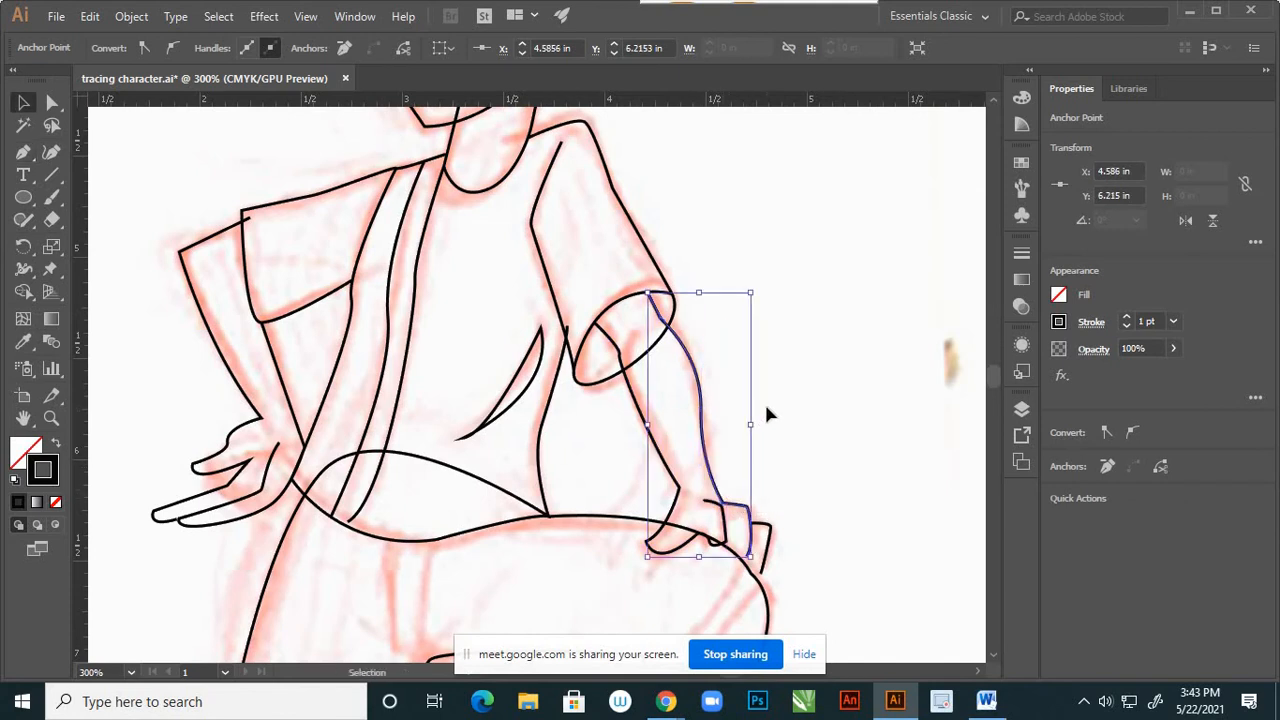
left_click(764, 401)
Reshape the forearm's outer curve by pulling the middle anchor point's upper handle inward, and deselect.
scroll(700, 396, "up", 3)
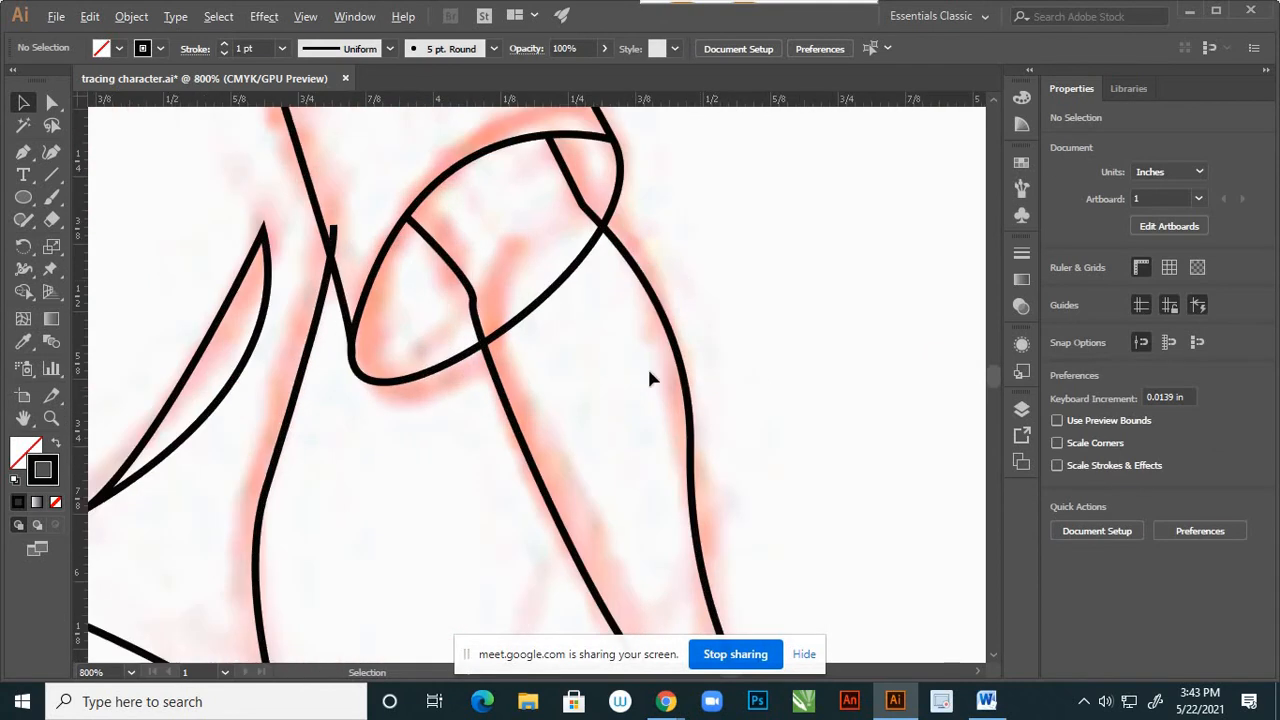
scroll(716, 388, "down", 2)
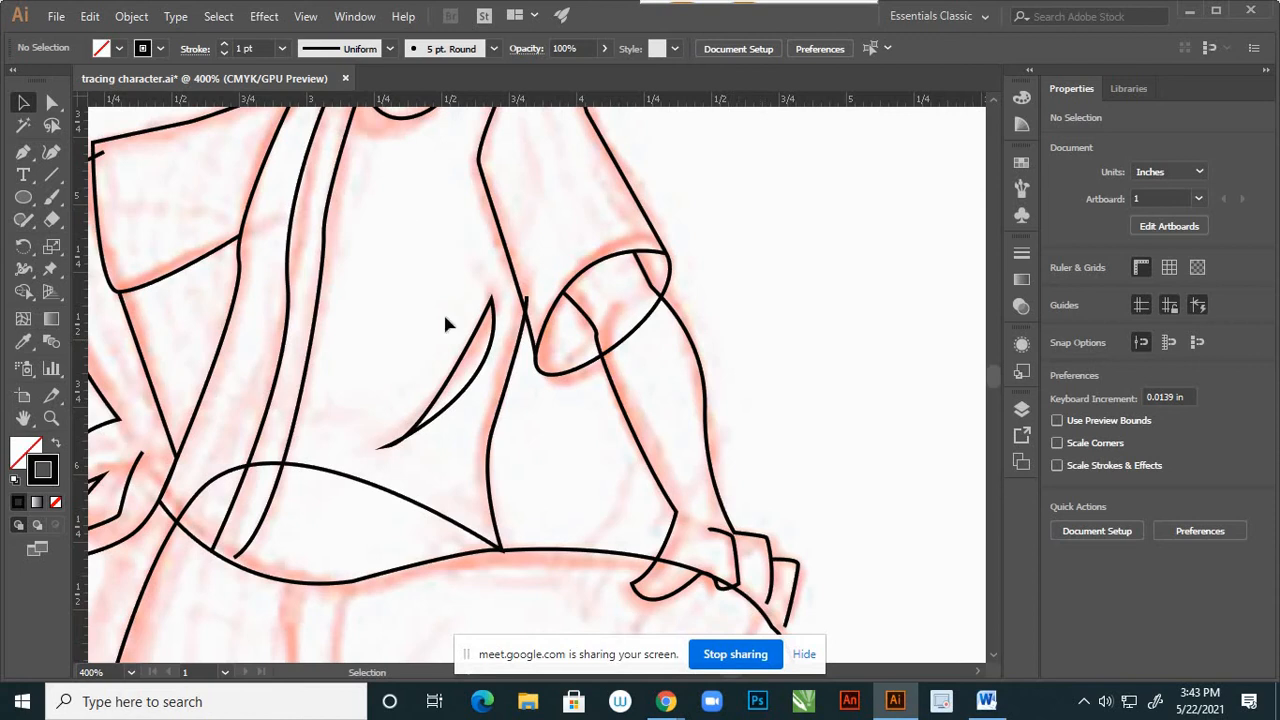
left_click_drag(52, 102, 96, 106)
left_click(704, 440)
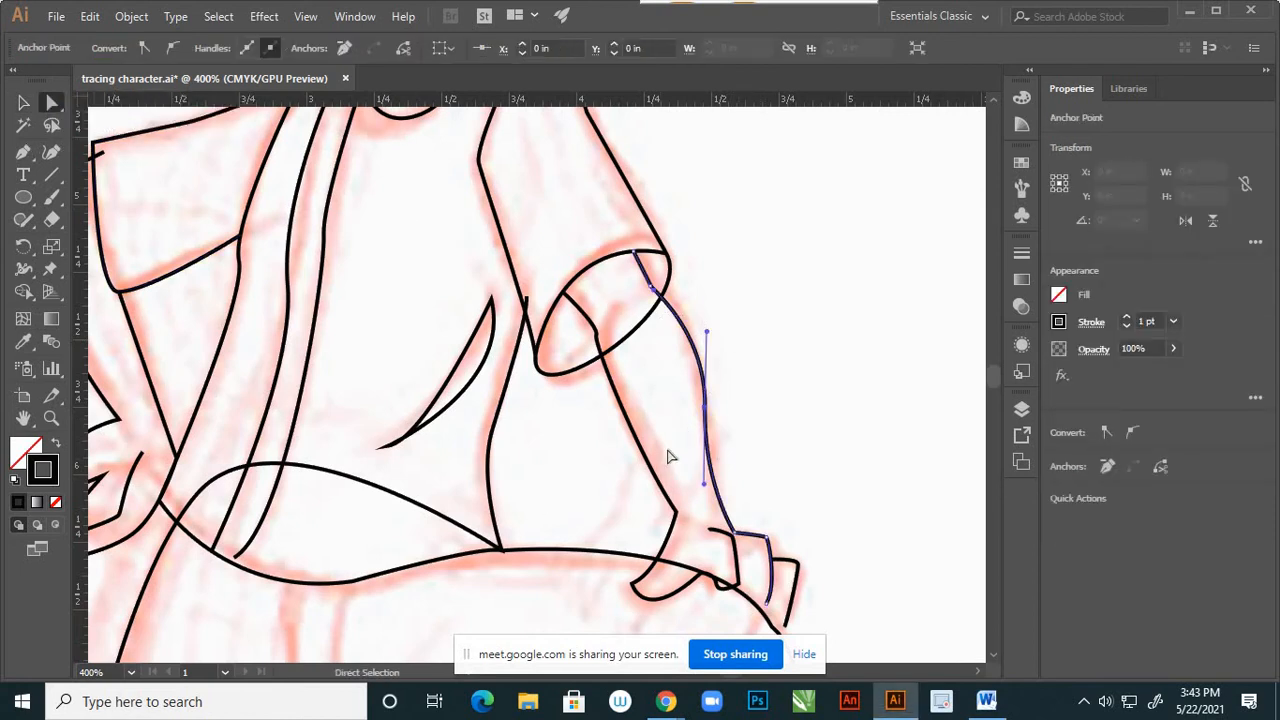
left_click(652, 285)
scroll(730, 392, "up", 2)
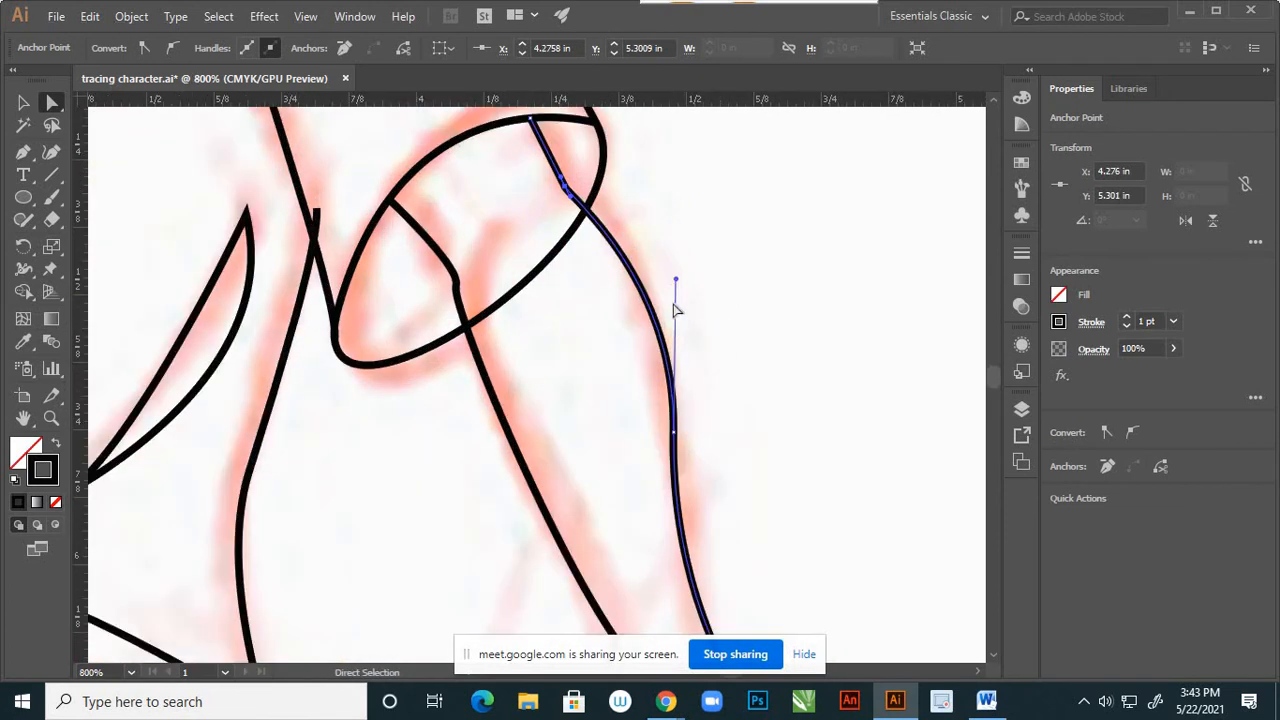
left_click_drag(676, 283, 656, 302)
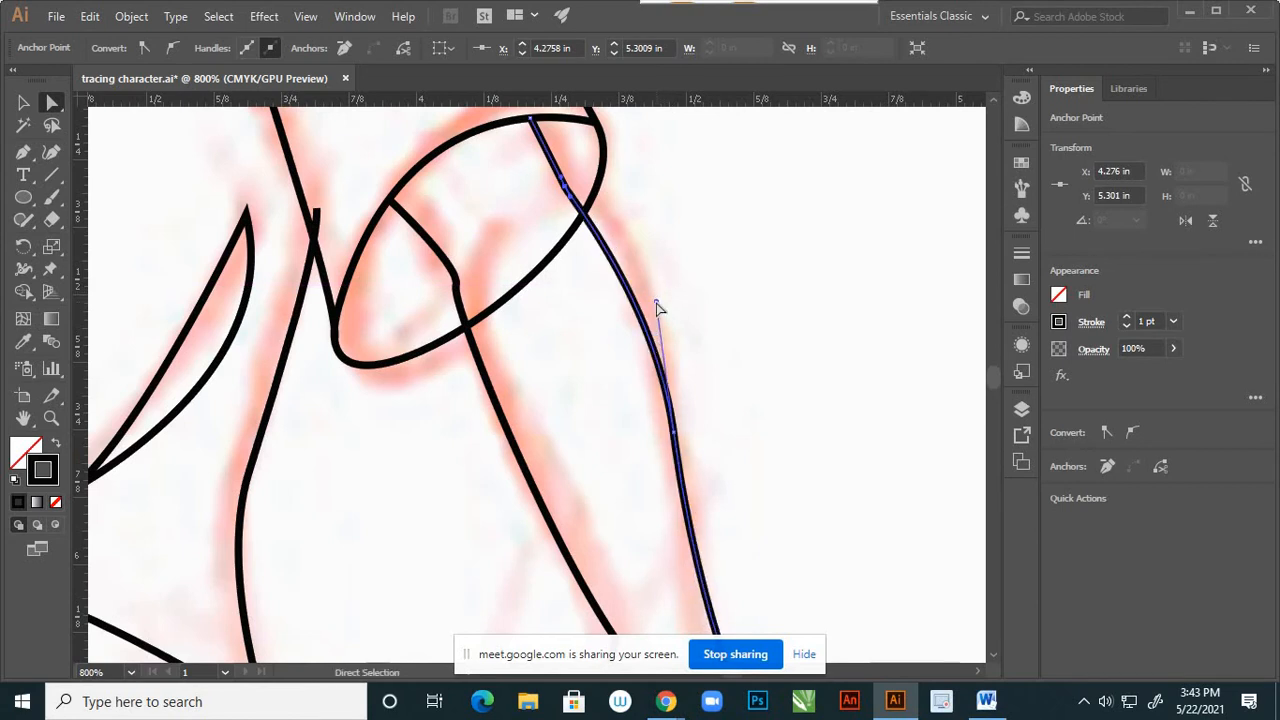
scroll(661, 320, "down", 3)
left_click(706, 490)
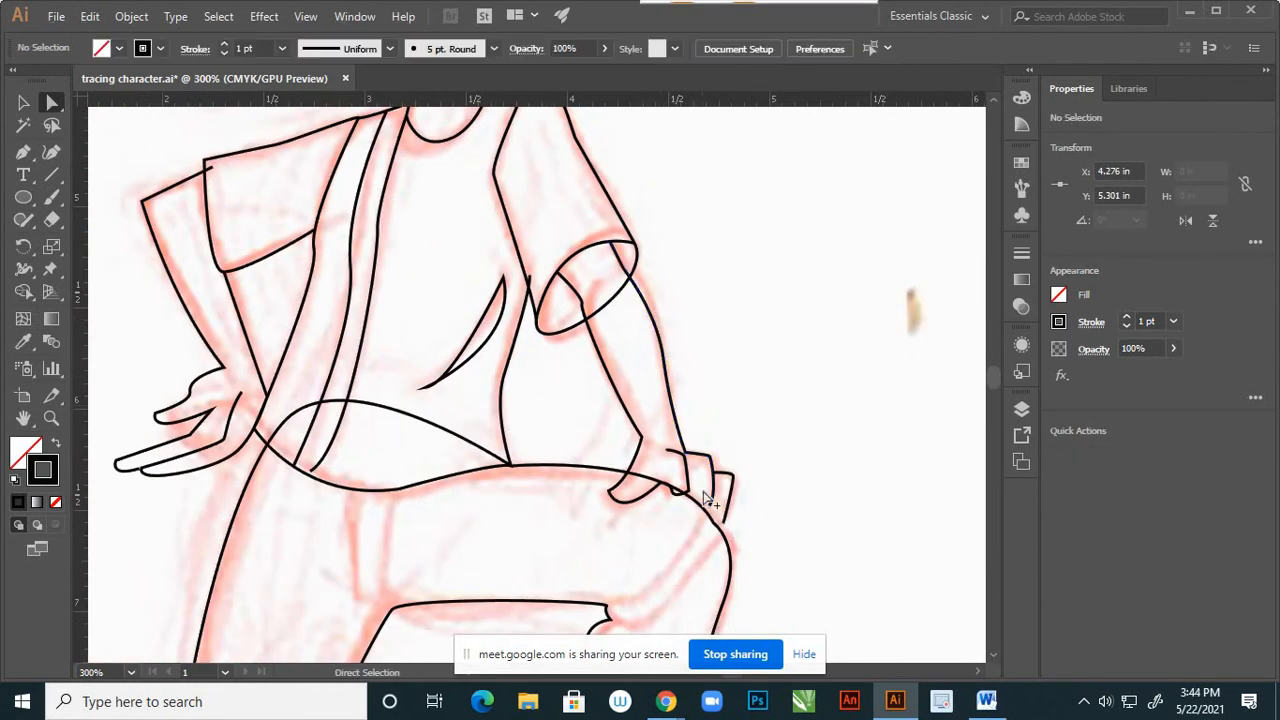
Move the open lower ends of the two outer finger paths onto the knee outline.
scroll(710, 488, "up", 3)
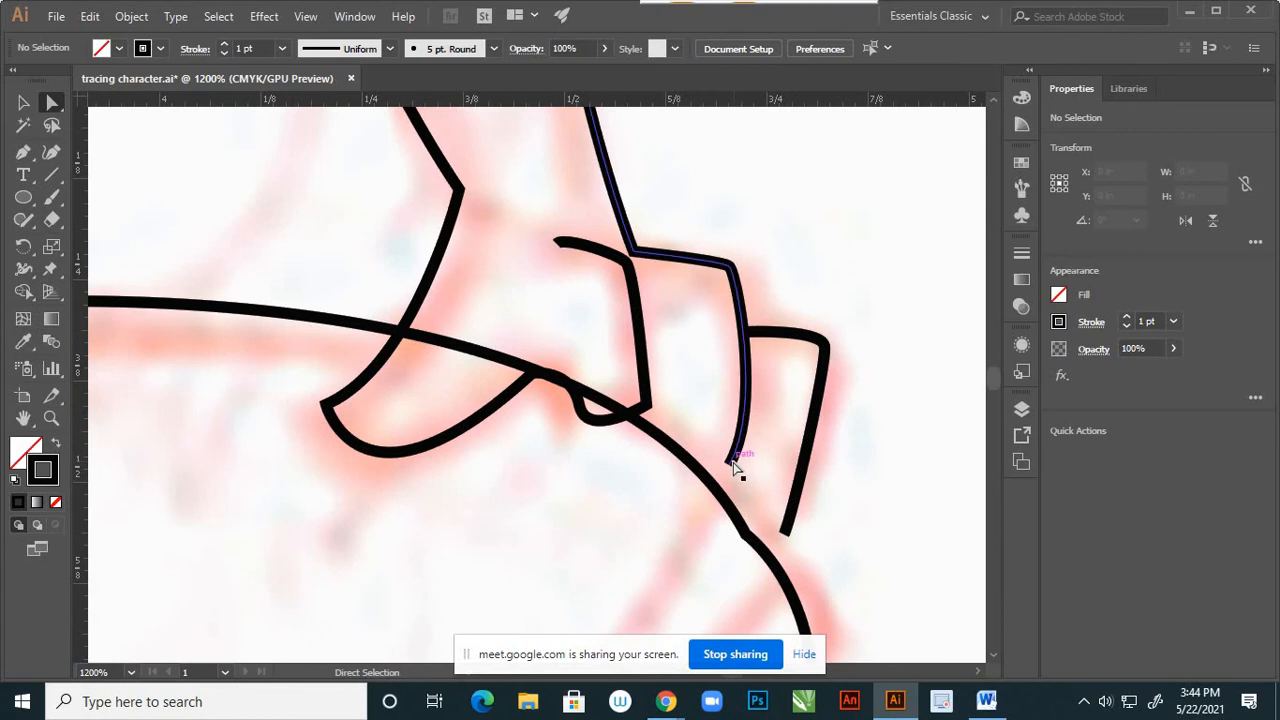
left_click_drag(737, 468, 700, 497)
left_click_drag(784, 532, 758, 540)
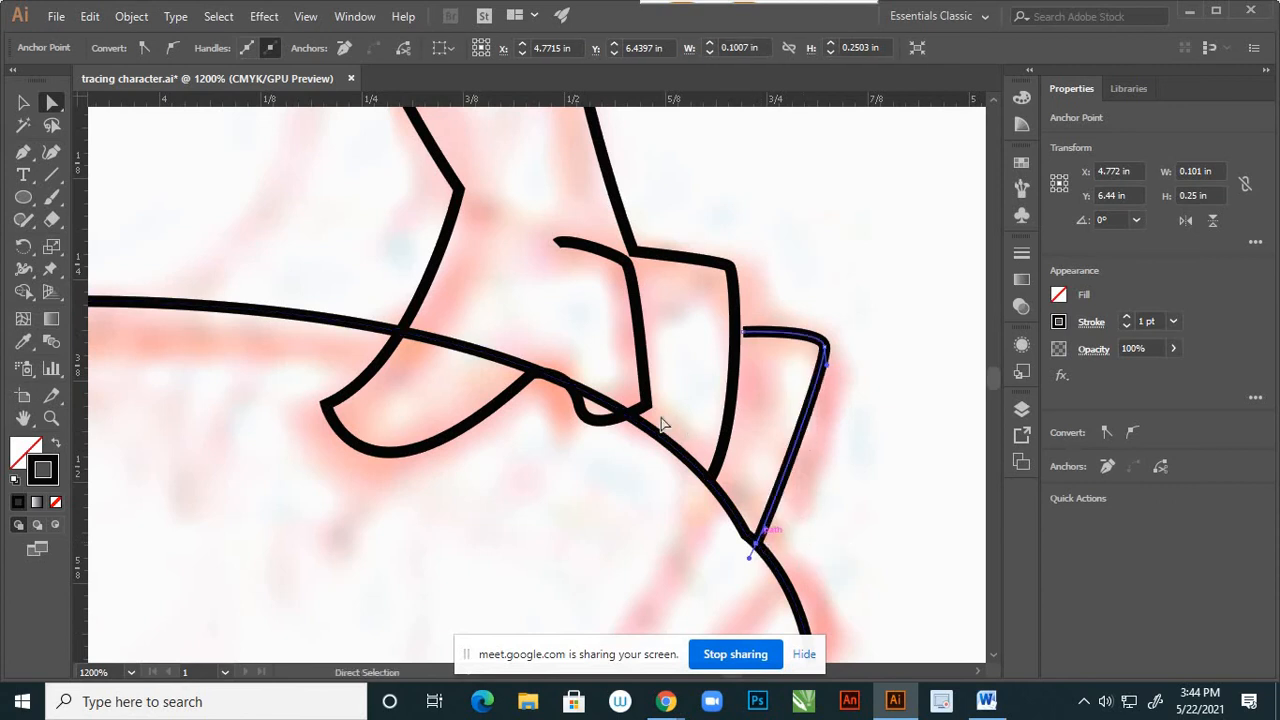
Reposition the inner finger's tip and lower anchor points so its underside follows the knee outline, undoing a misplaced adjustment.
left_click_drag(649, 409, 586, 380)
left_click(559, 488)
key("ctrl+z")
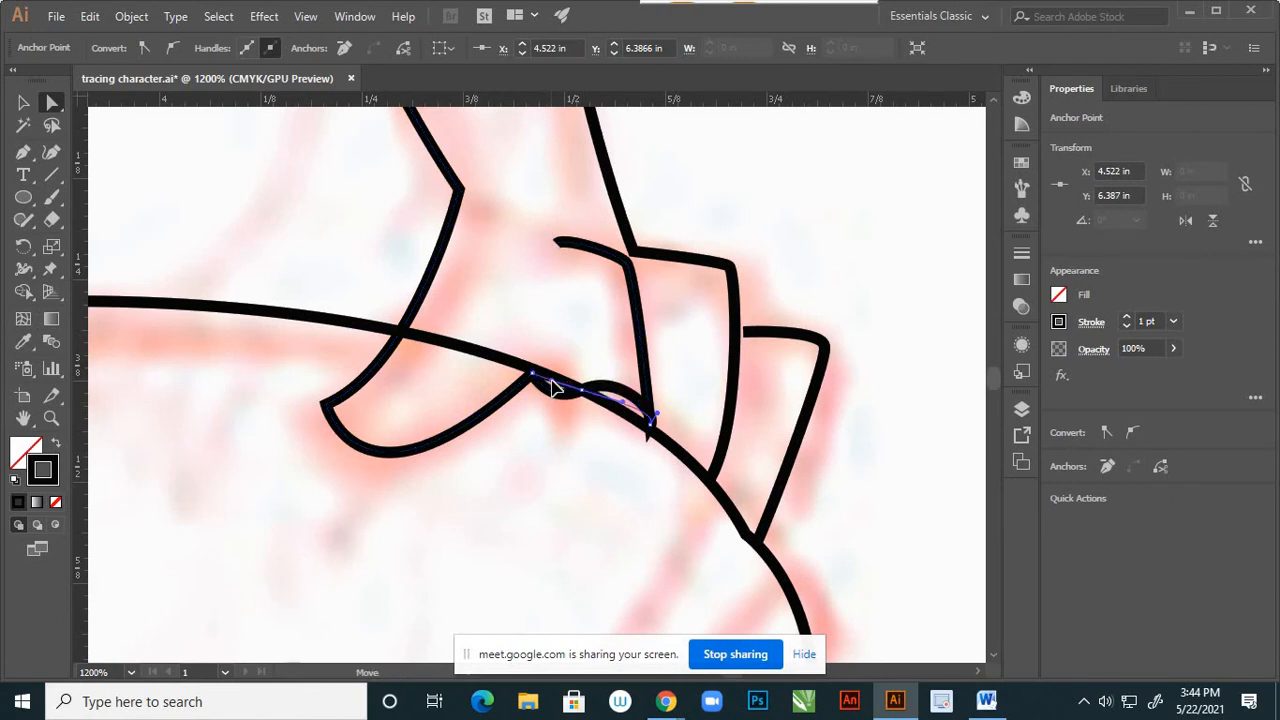
left_click_drag(533, 375, 585, 394)
left_click(648, 436)
left_click(648, 436)
left_click_drag(651, 429, 655, 432)
Refine the inner fingertip's handle and anchor point so the finger ends on the knee outline, and deselect.
scroll(651, 427, "up", 3)
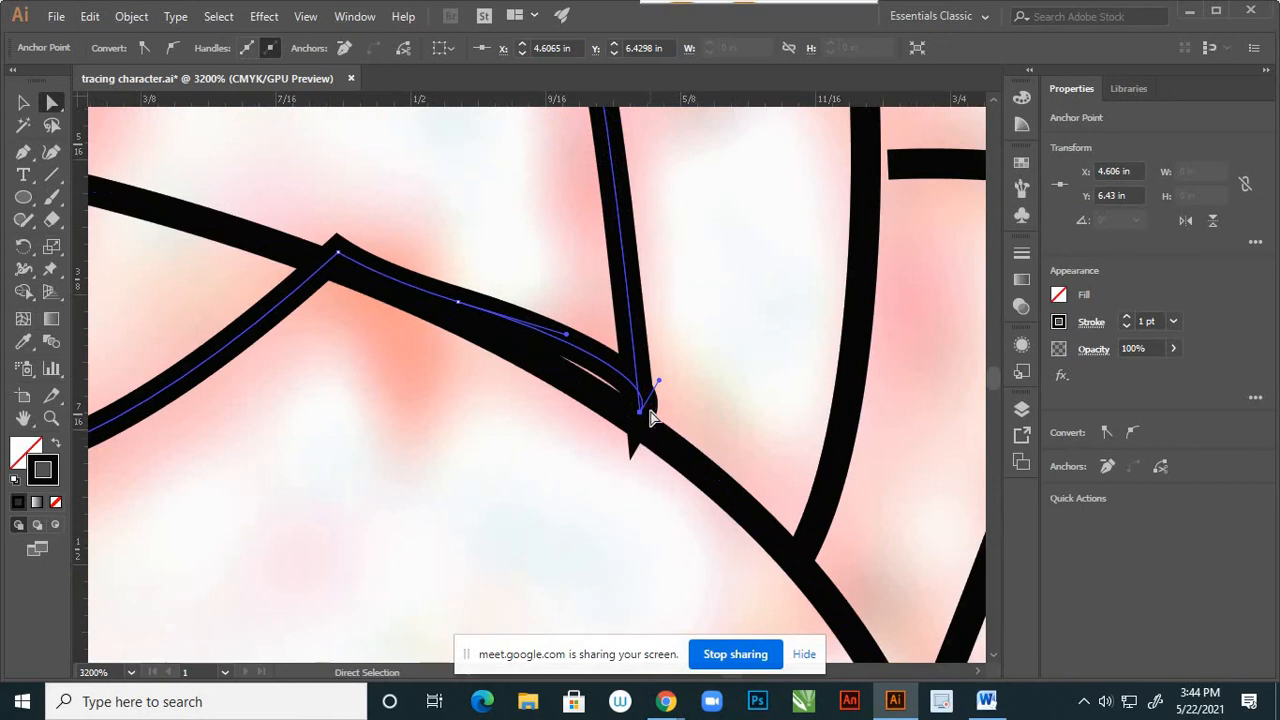
mouse_move(658, 385)
left_mouse_down()
mouse_move(631, 391)
mouse_move(638, 410)
mouse_move(630, 365)
left_mouse_up()
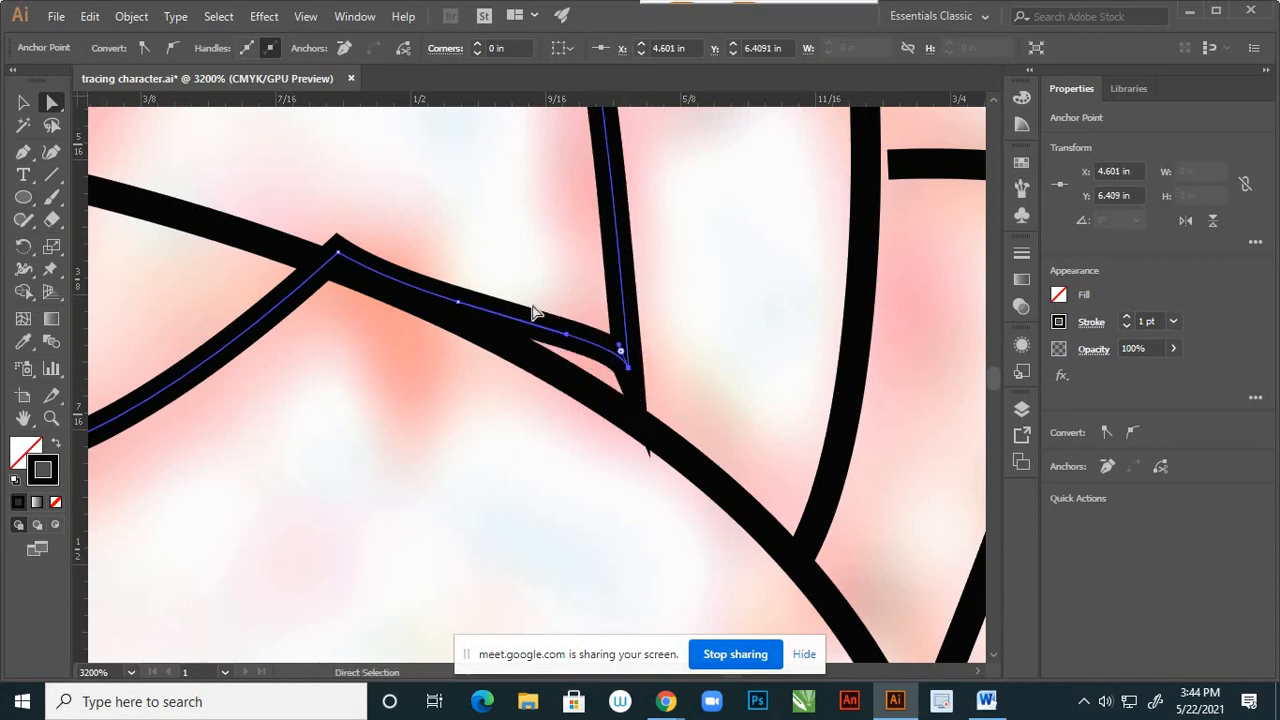
mouse_move(617, 357)
left_mouse_down()
mouse_move(630, 378)
mouse_move(627, 367)
mouse_move(589, 389)
mouse_move(576, 372)
mouse_move(626, 368)
mouse_move(634, 396)
left_mouse_up()
left_click(721, 341)
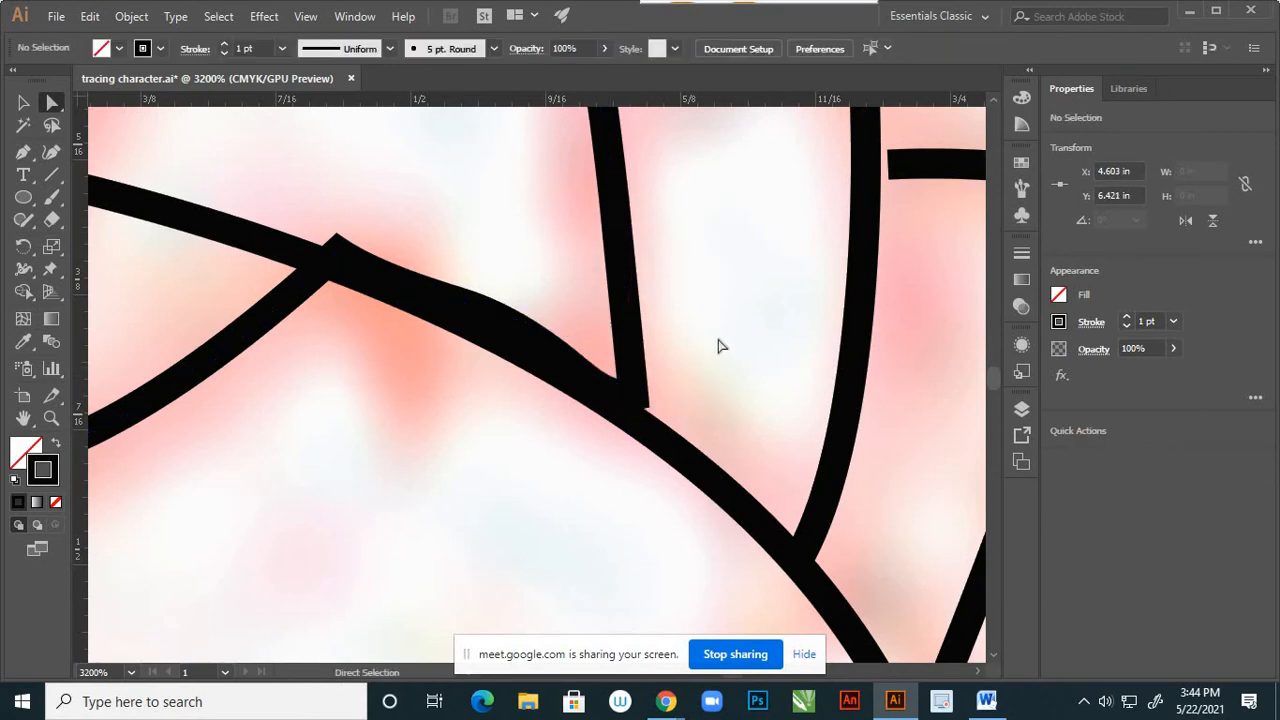
With the Pen tool, trace the outer edge of the trouser fly from below the shirt hem towards the crotch.
scroll(646, 382, "down", 6)
scroll(646, 389, "down", 9)
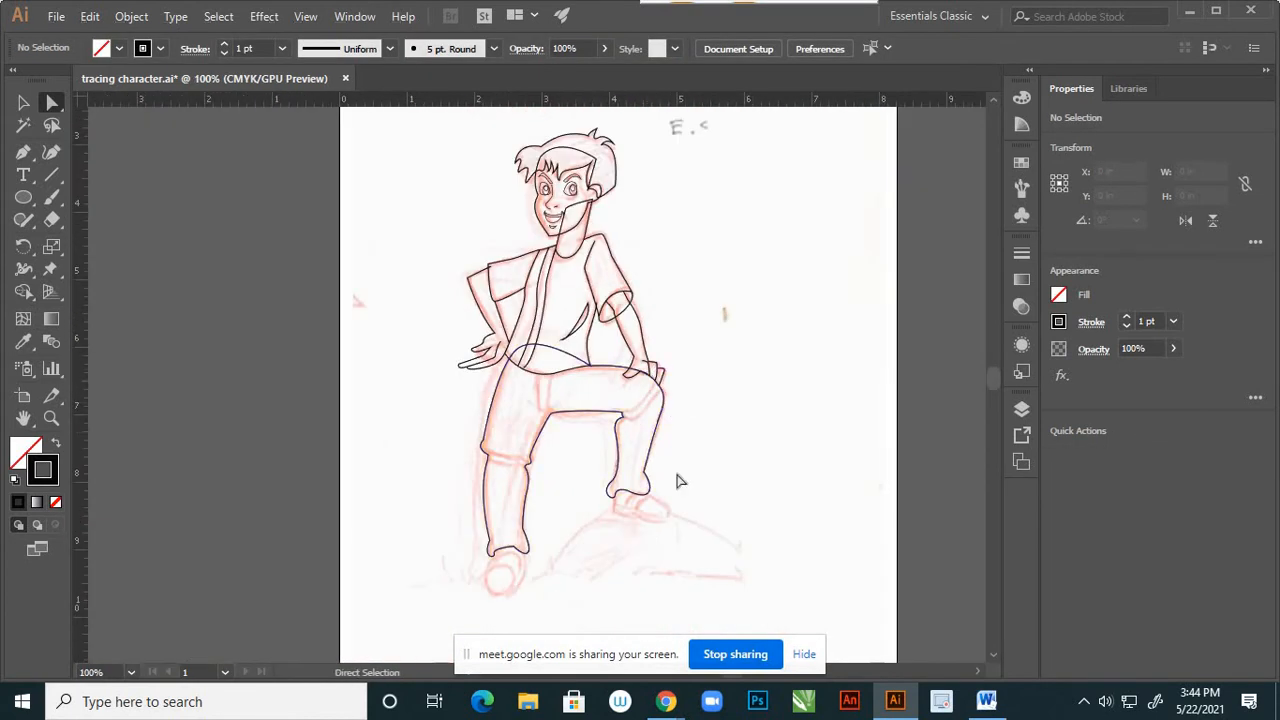
scroll(546, 398, "up", 3)
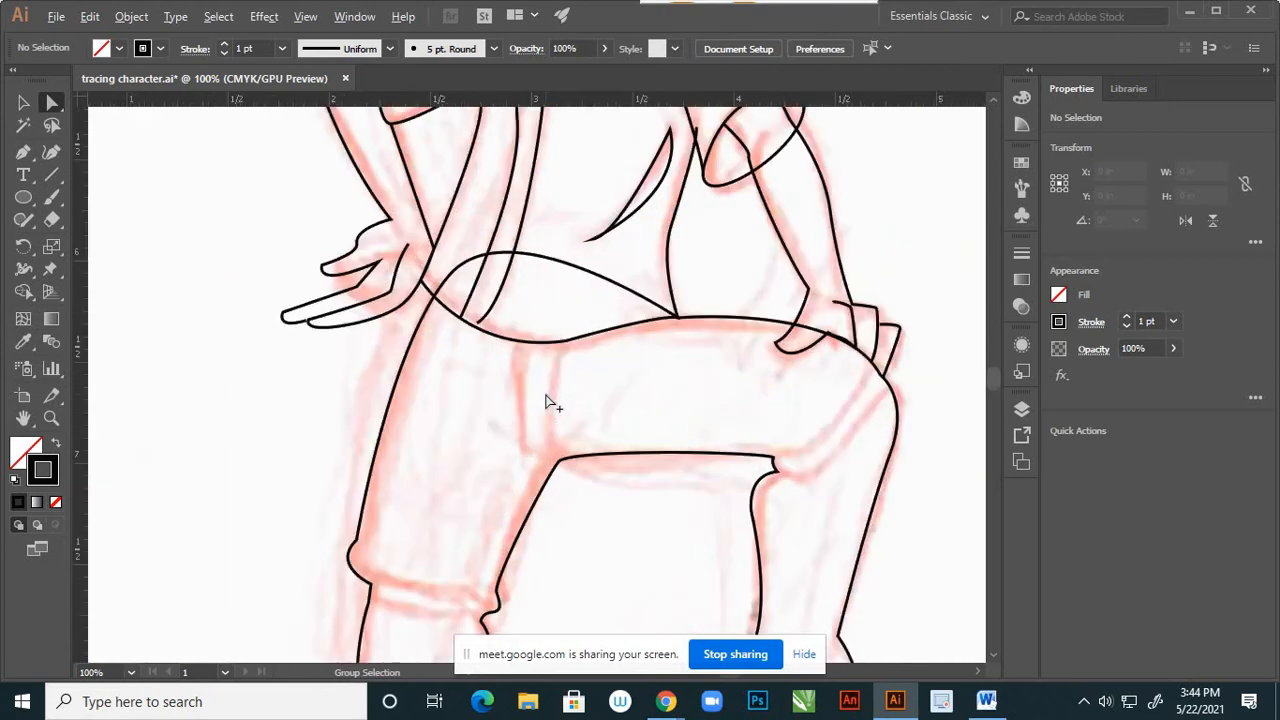
key("p")
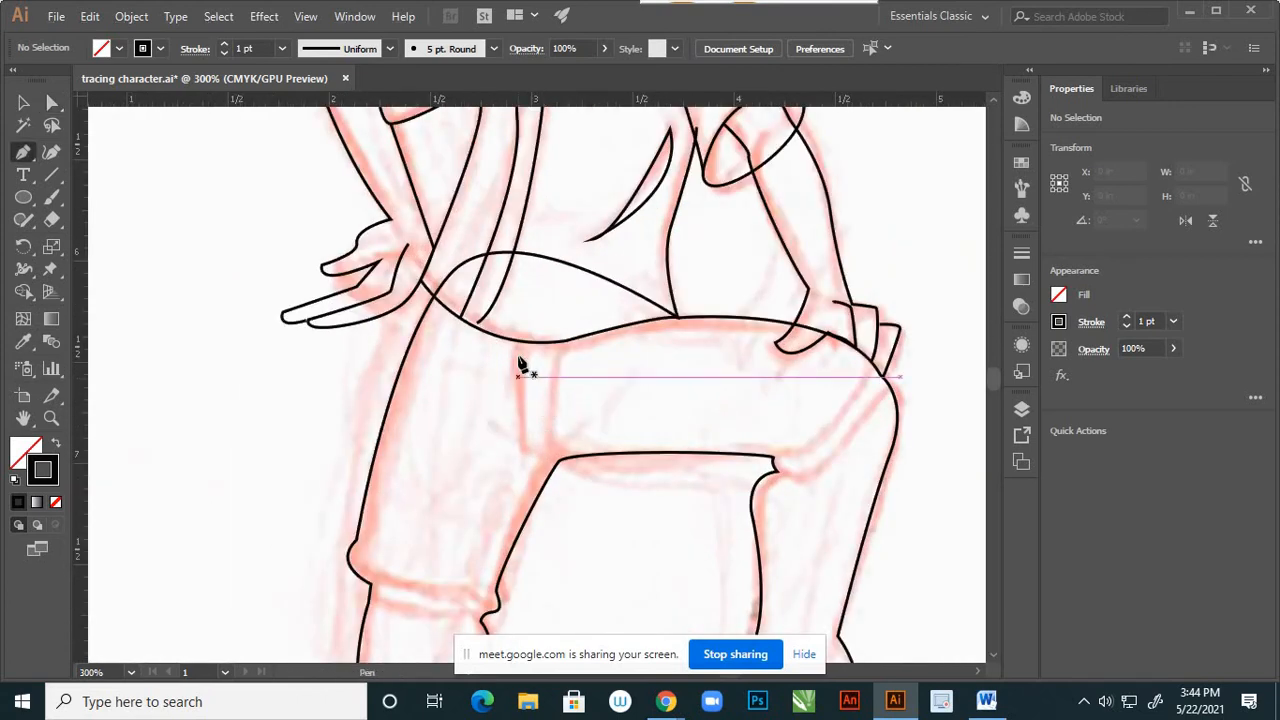
left_click(517, 353)
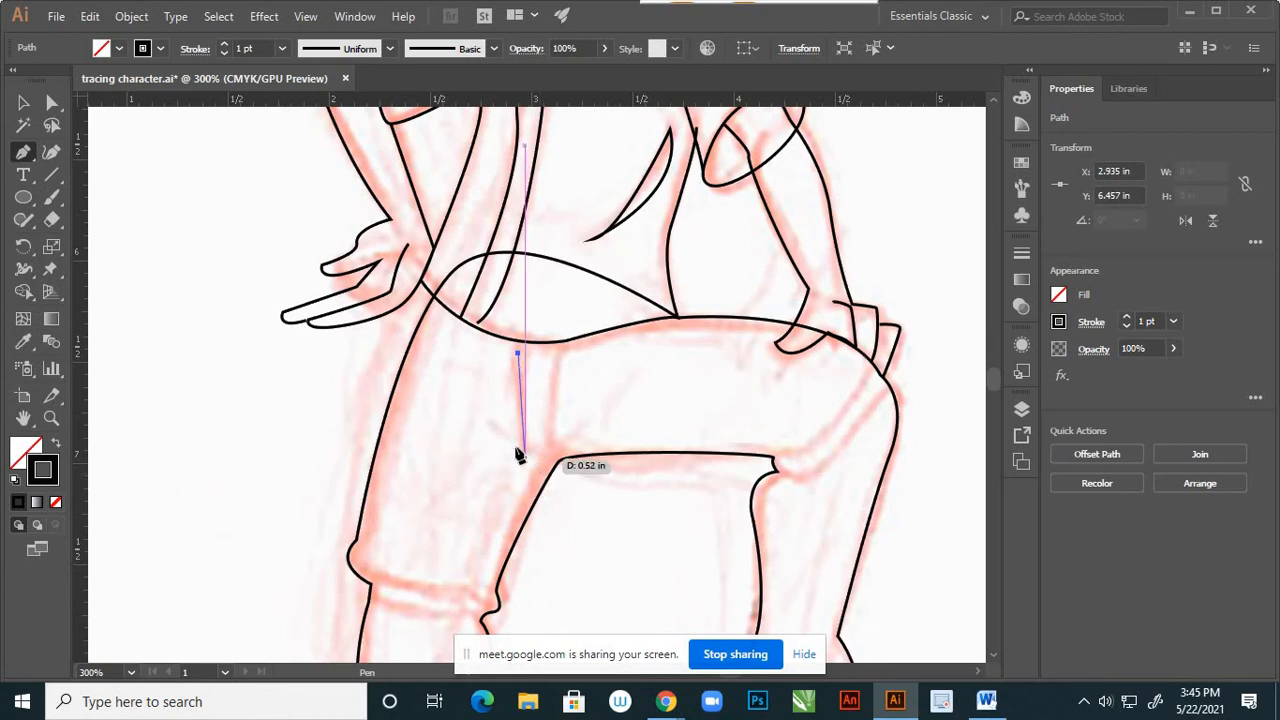
left_click_drag(525, 459, 530, 468)
key("v")
Trace the fly's other edge down from the shirt hem, curve its base to join the first edge's end, and deselect.
key("p")
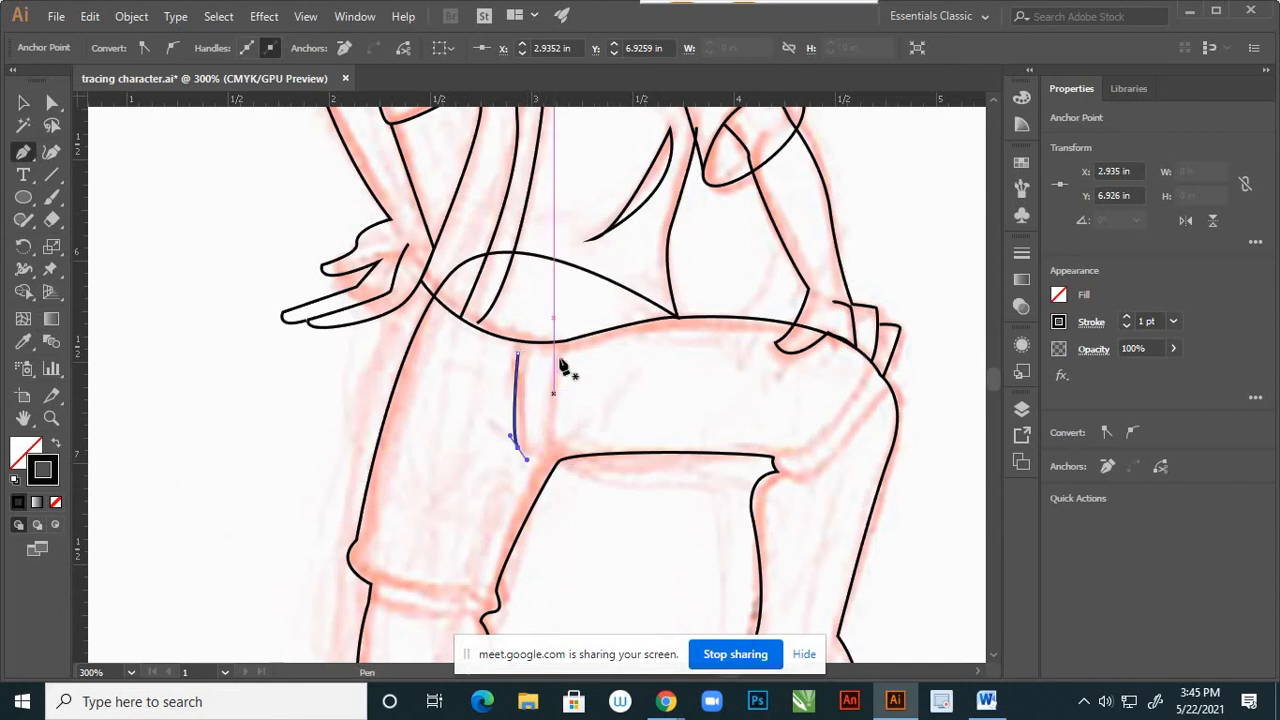
left_click(558, 343)
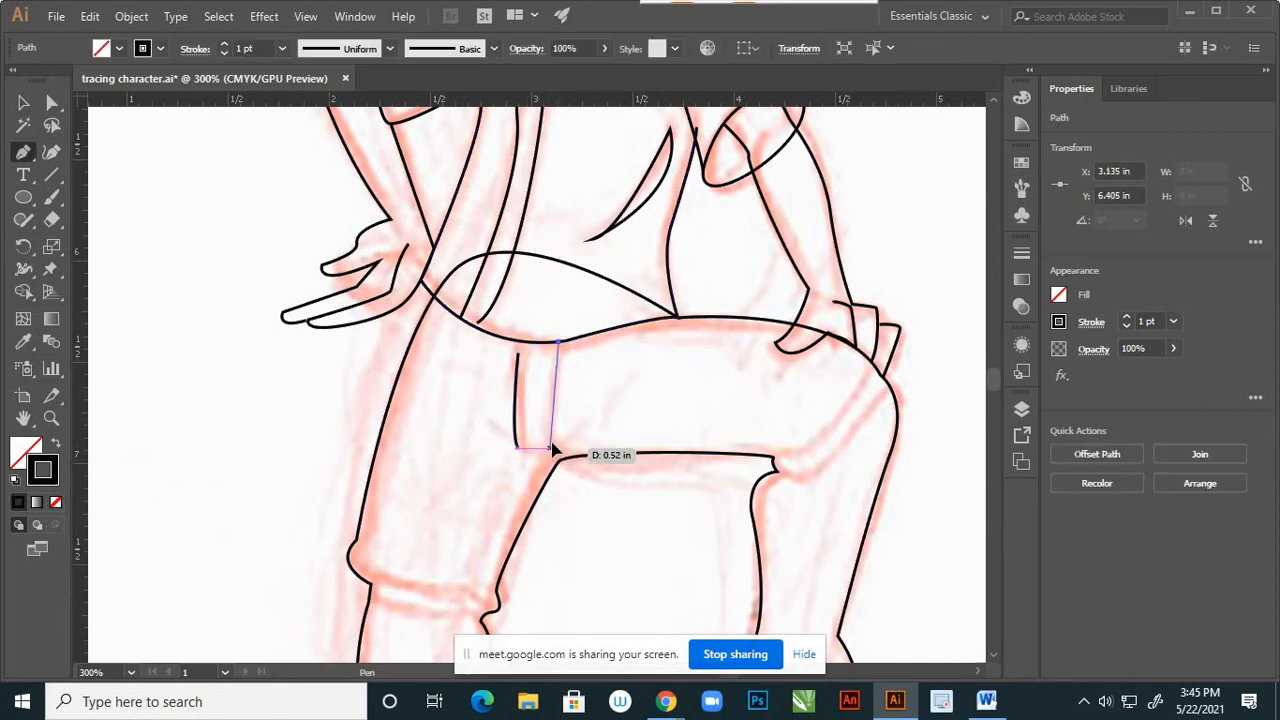
left_click(558, 460)
left_click_drag(559, 461, 559, 462)
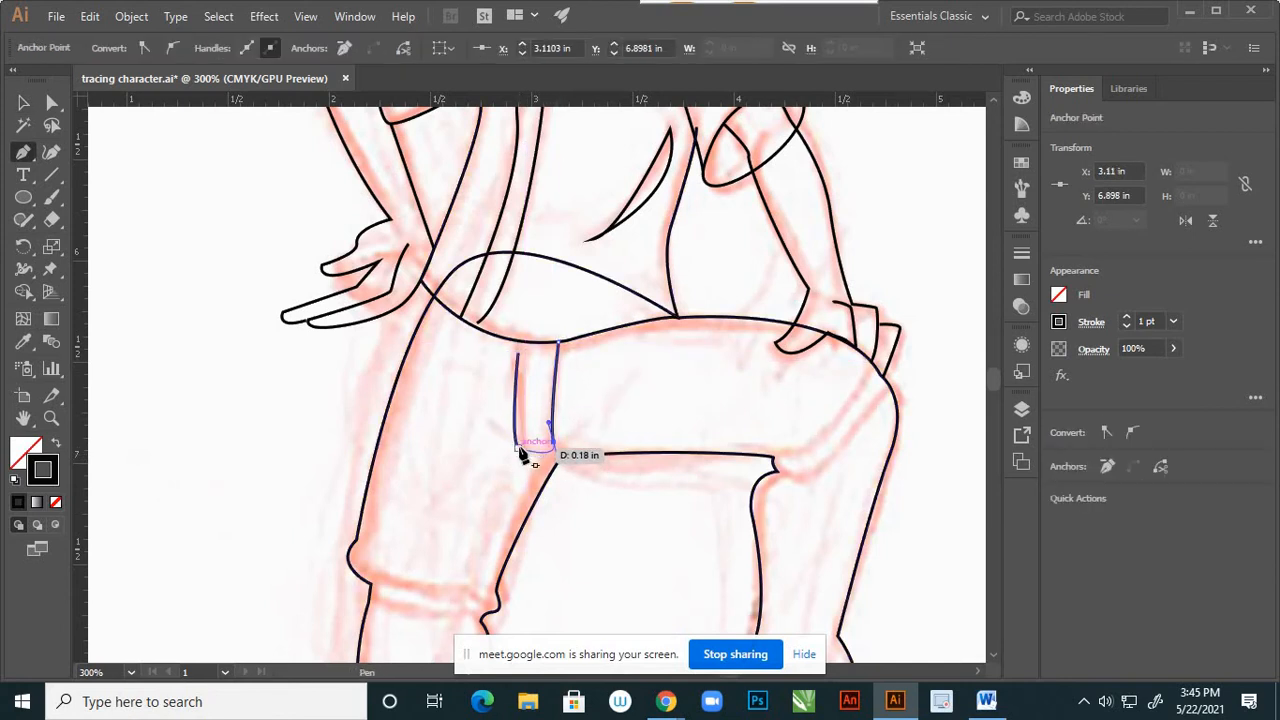
left_click(518, 447)
key("v")
left_click(634, 446)
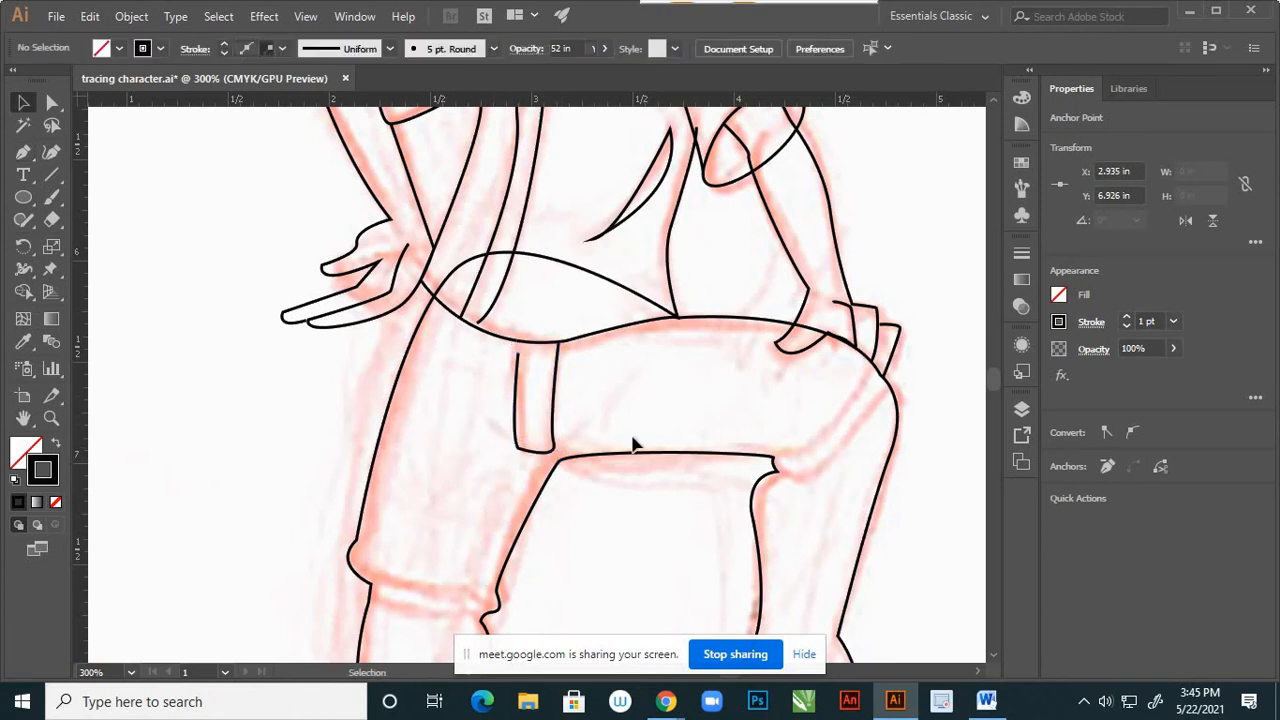
With the Pen tool, trace the upper line of the straight leg's knee band as a shallow downward curve between the leg outlines, and deselect.
scroll(658, 461, "up", 3)
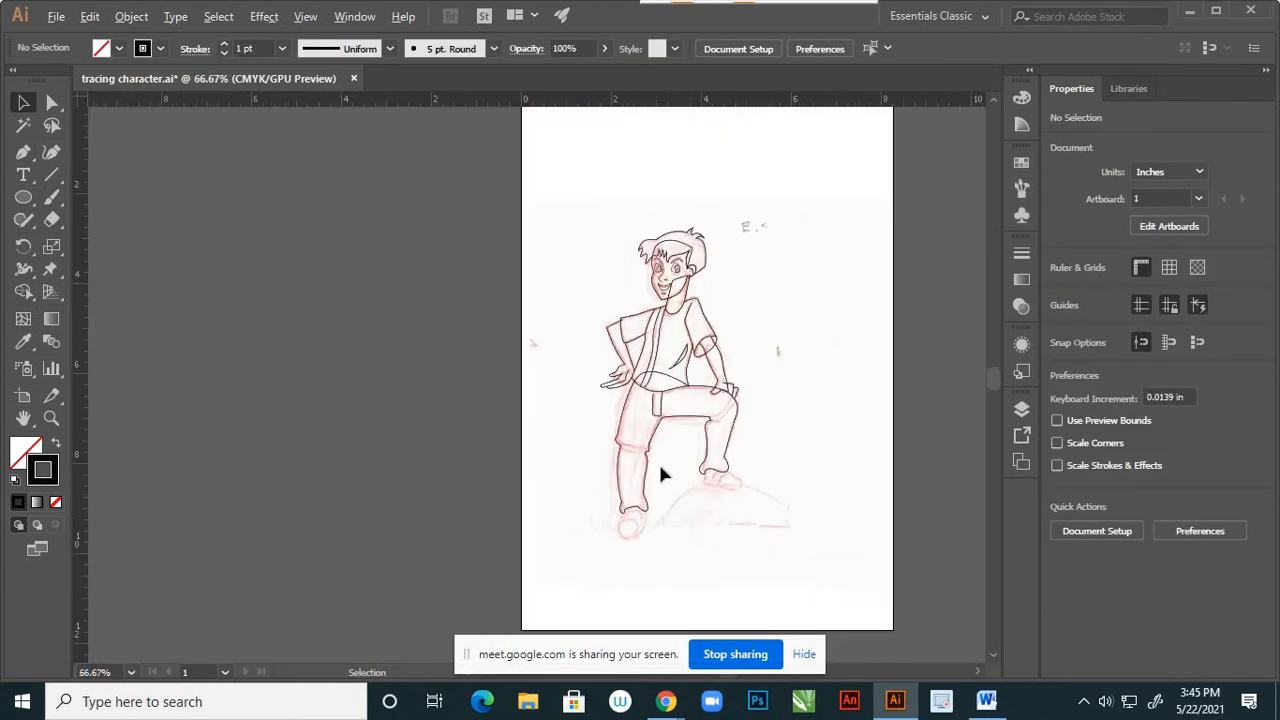
scroll(606, 406, "up", 2)
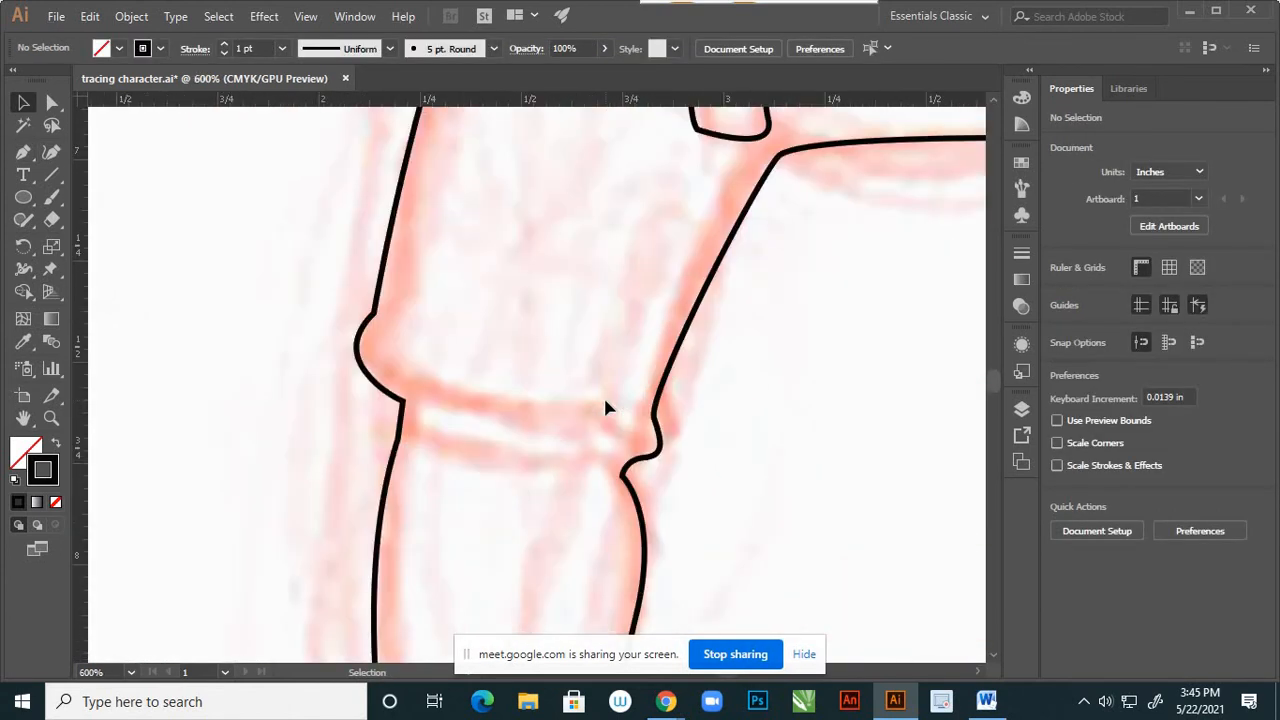
key("p")
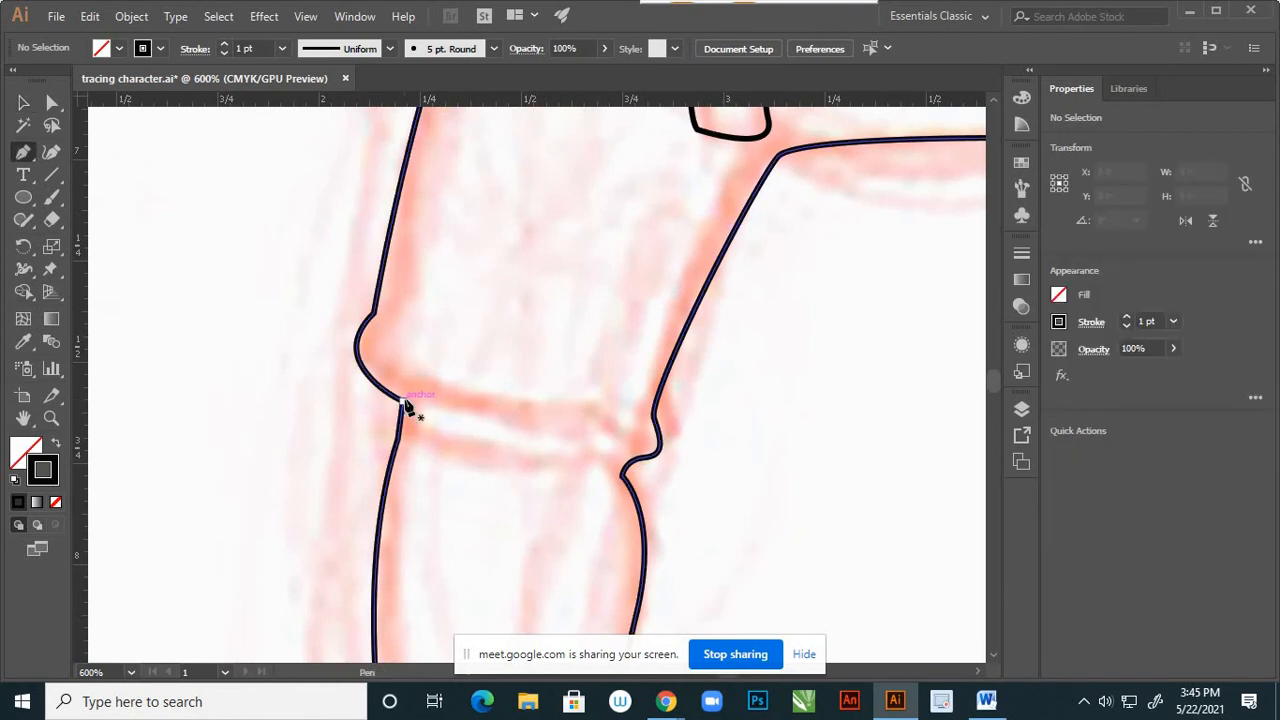
left_click(405, 404)
left_click_drag(654, 422, 732, 381)
key("v")
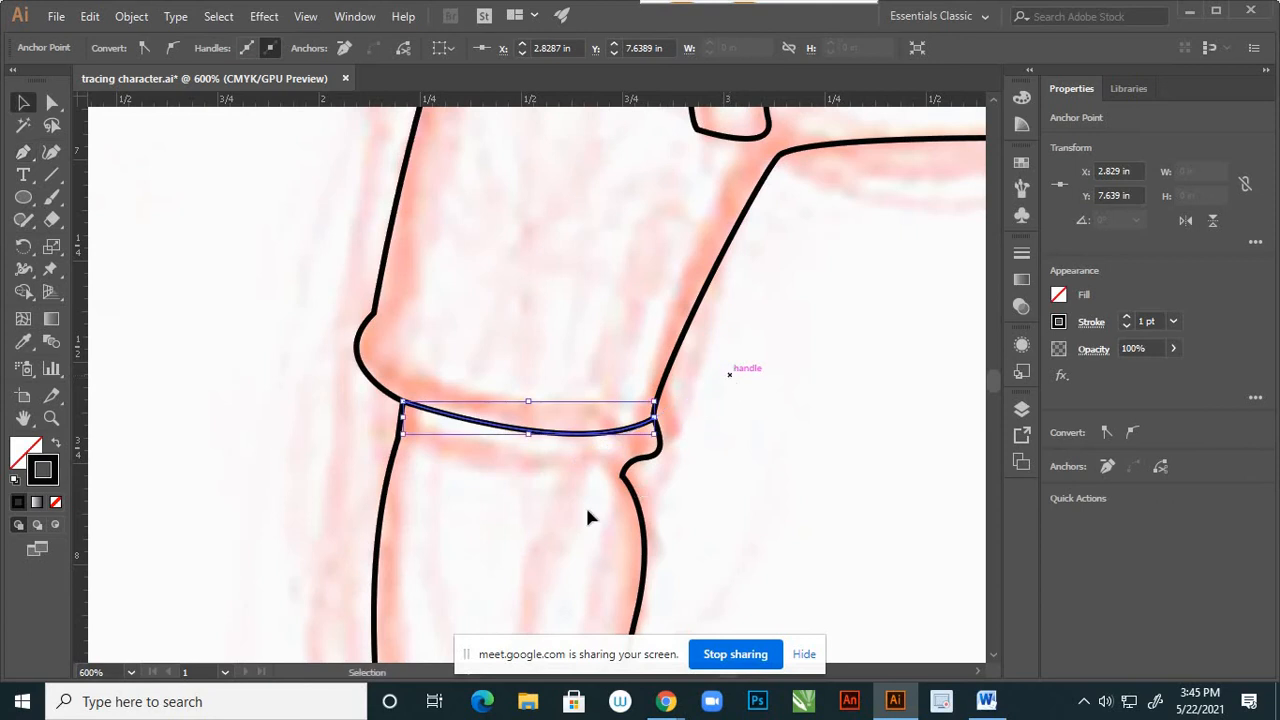
left_click(461, 488)
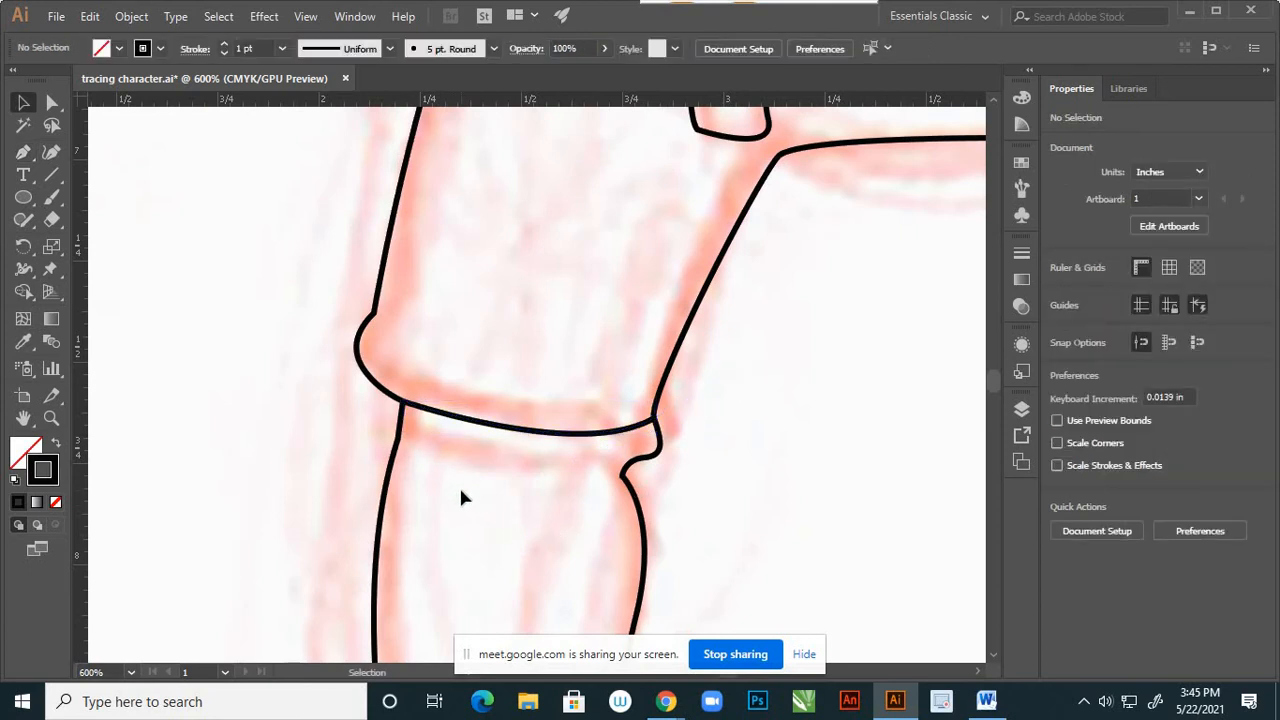
Trace the lower line of the straight leg's knee band with a matching curve ending at the inner leg's notch, and deselect.
key("p")
key("ctrl+a")
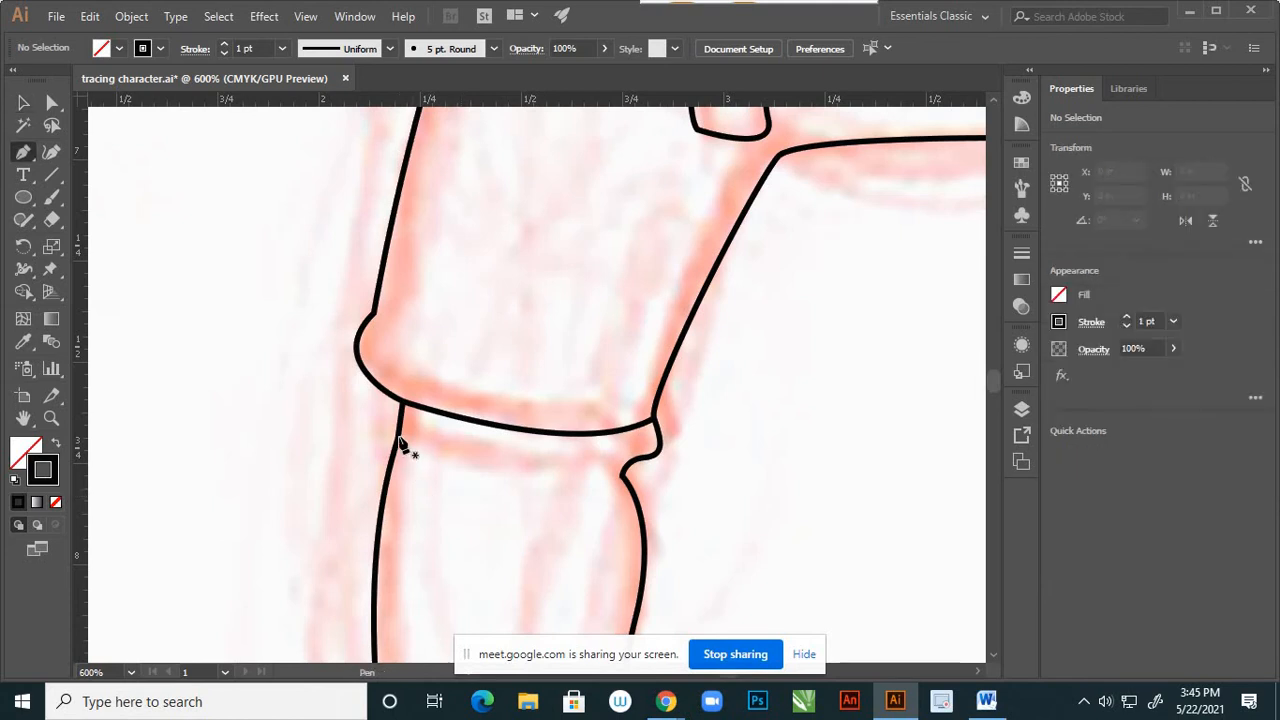
left_click(398, 438)
mouse_move(622, 478)
left_mouse_down()
mouse_move(698, 438)
mouse_move(779, 458)
left_mouse_up()
key("space")
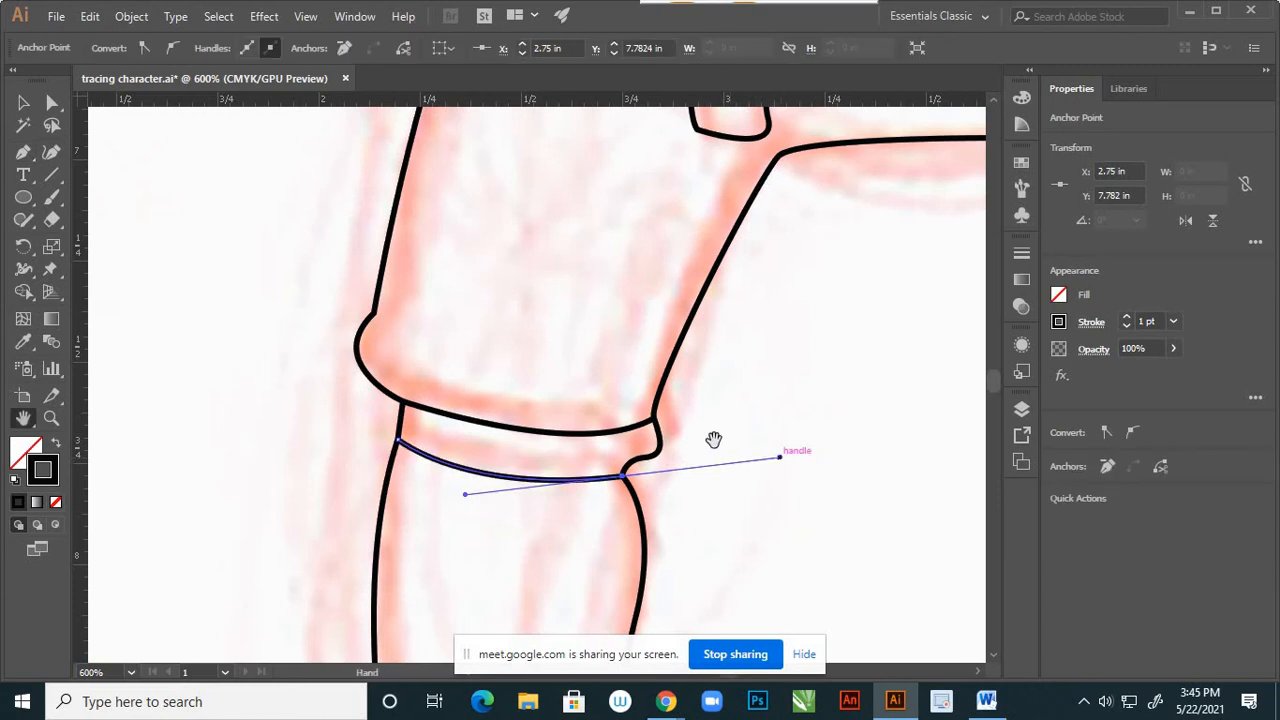
scroll(680, 464, "down", 3)
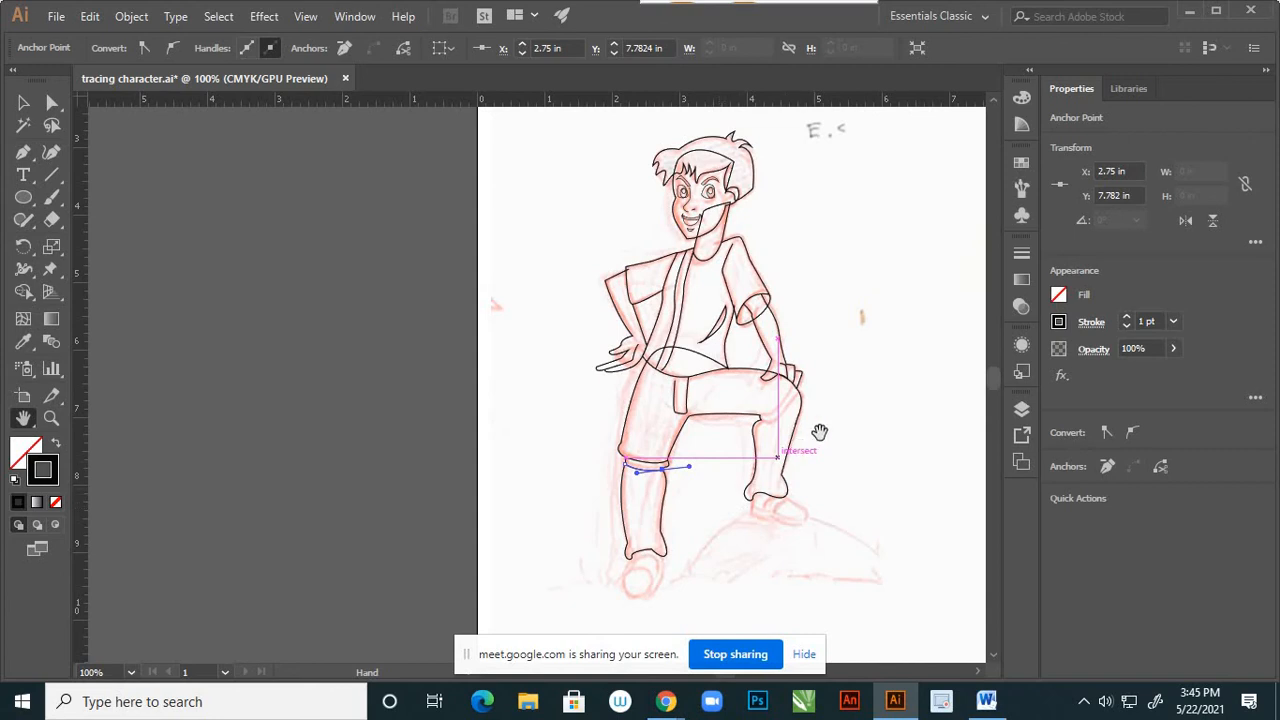
key("v")
left_click(869, 428)
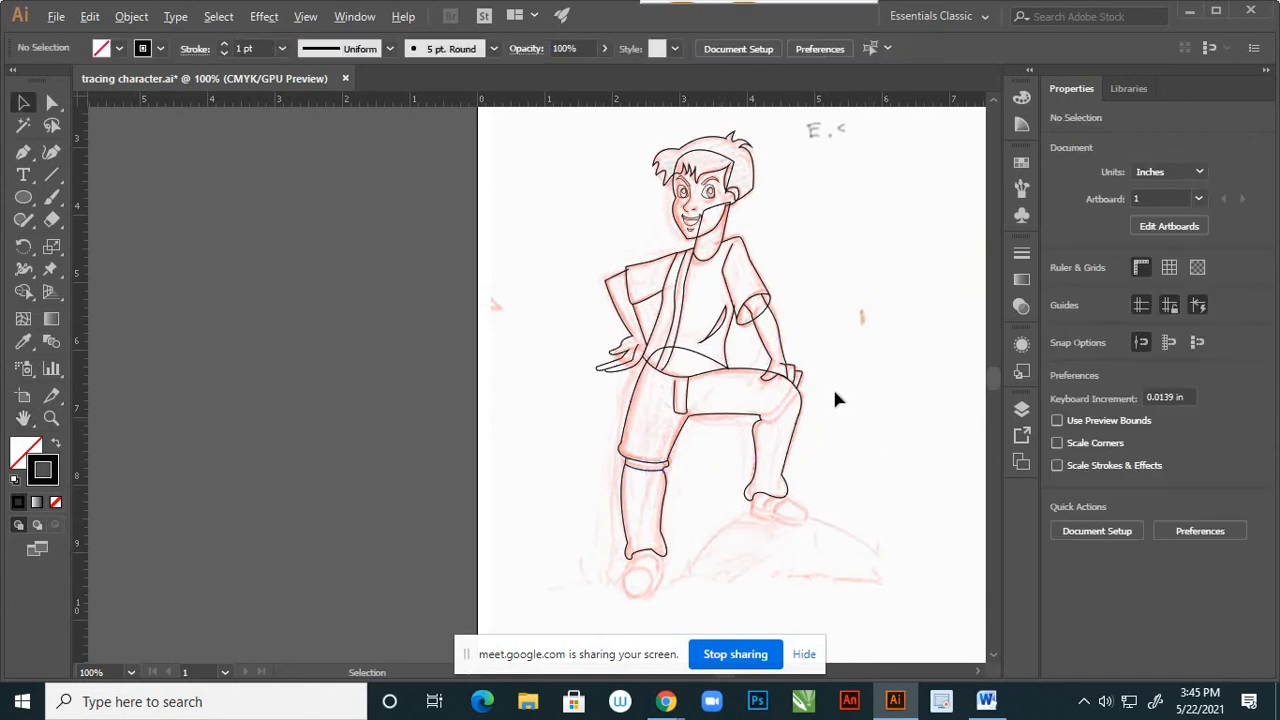
Trace the upper line of the bent leg's knee band, curving from below the fingers to the notch behind the knee.
scroll(832, 386, "up", 3)
key("p")
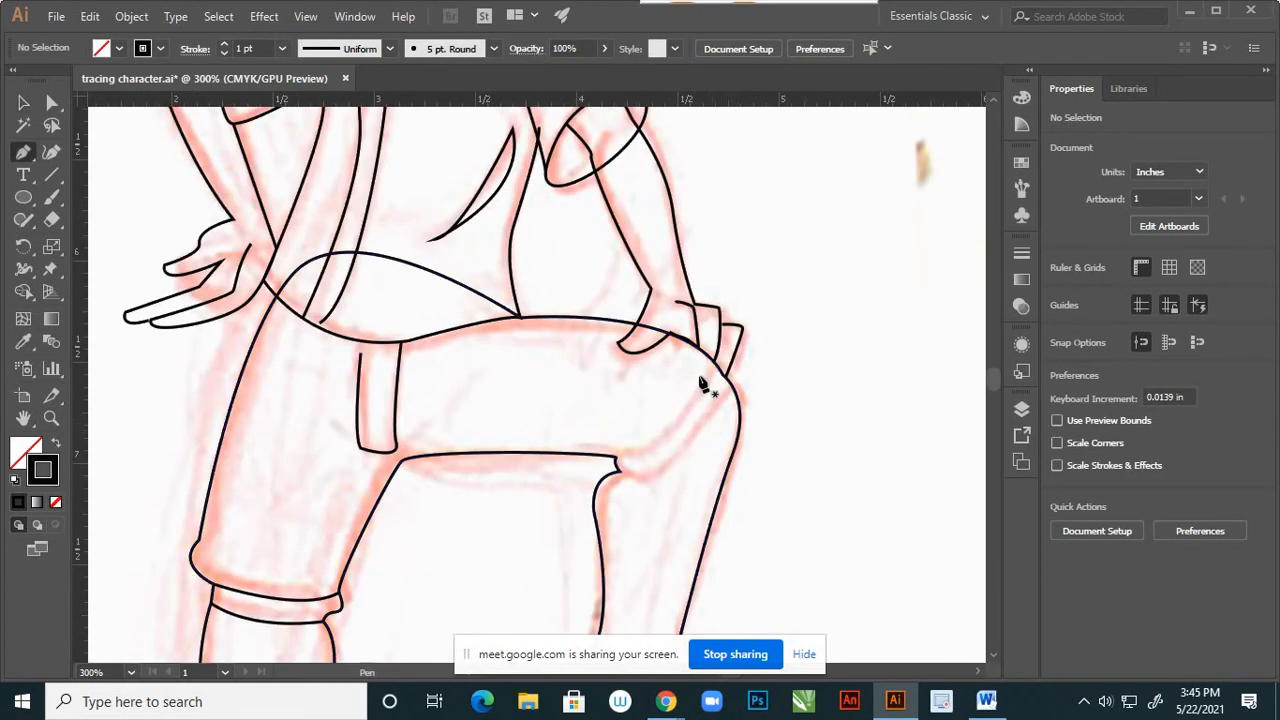
left_click(716, 372)
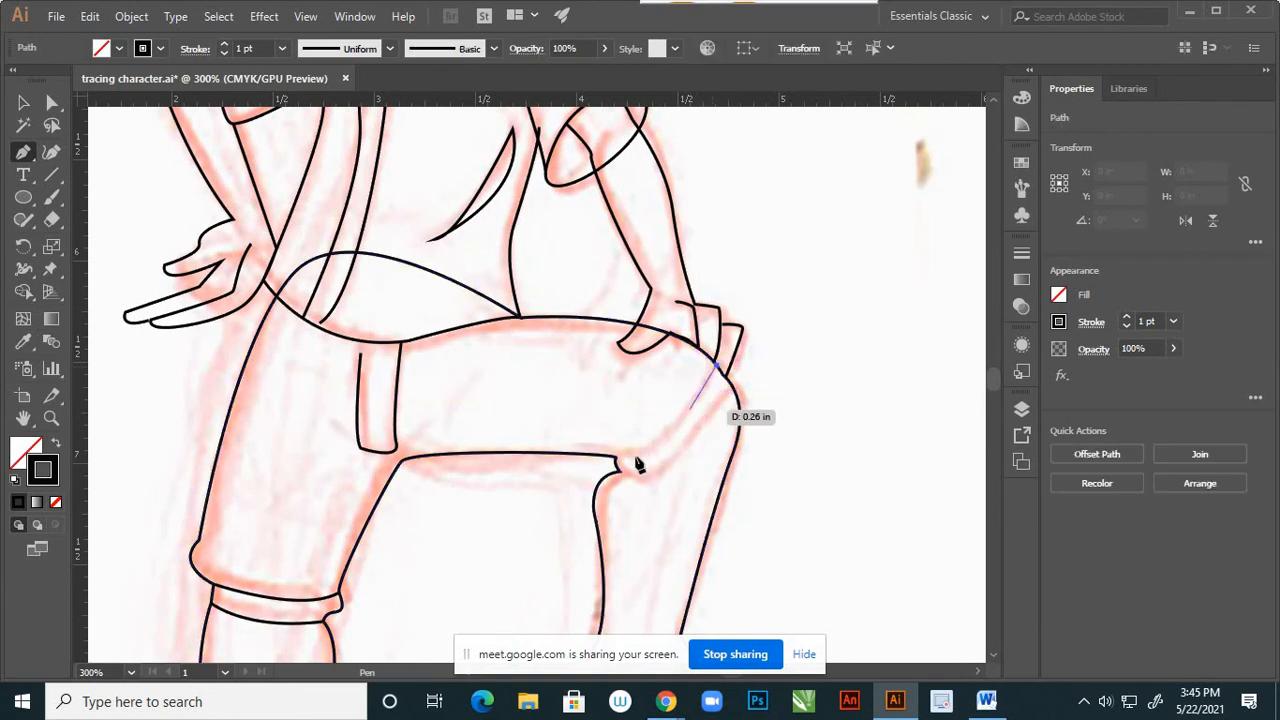
left_click_drag(617, 458, 561, 472)
key("v")
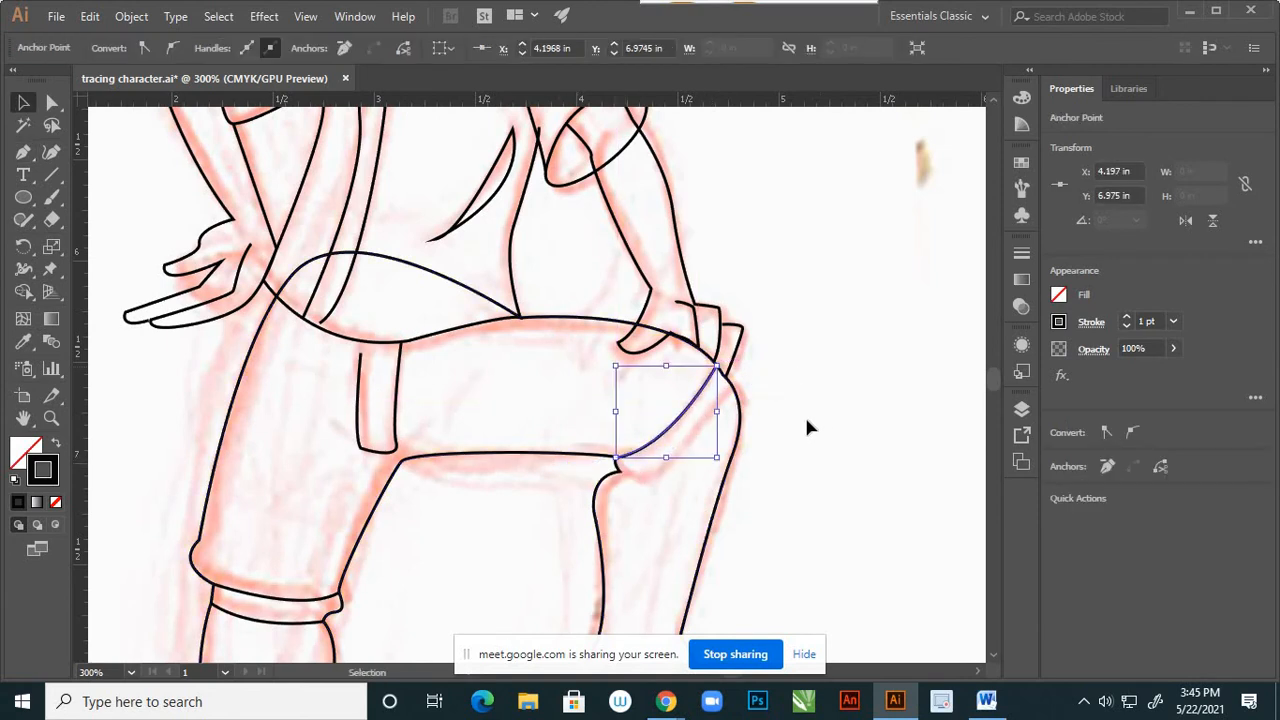
Trace the lower line of the bent leg's knee band from the front of the knee to the underside notch, and deselect.
key("p")
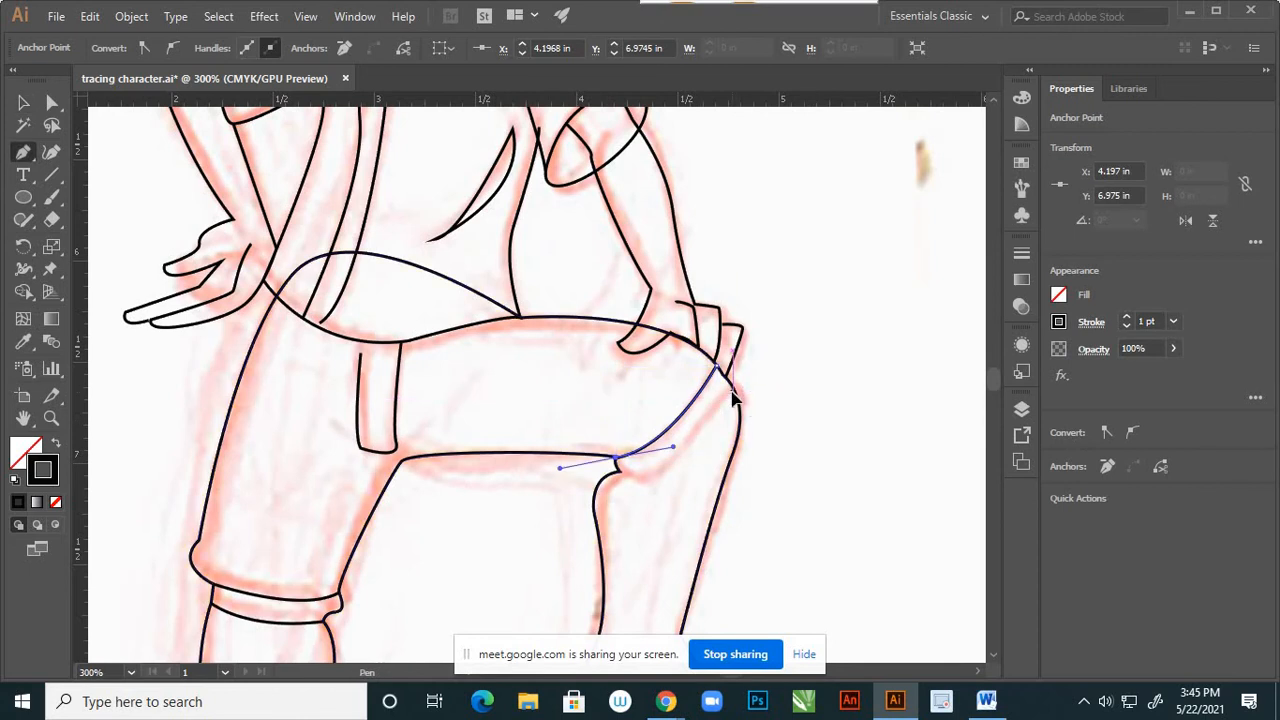
left_click(733, 395)
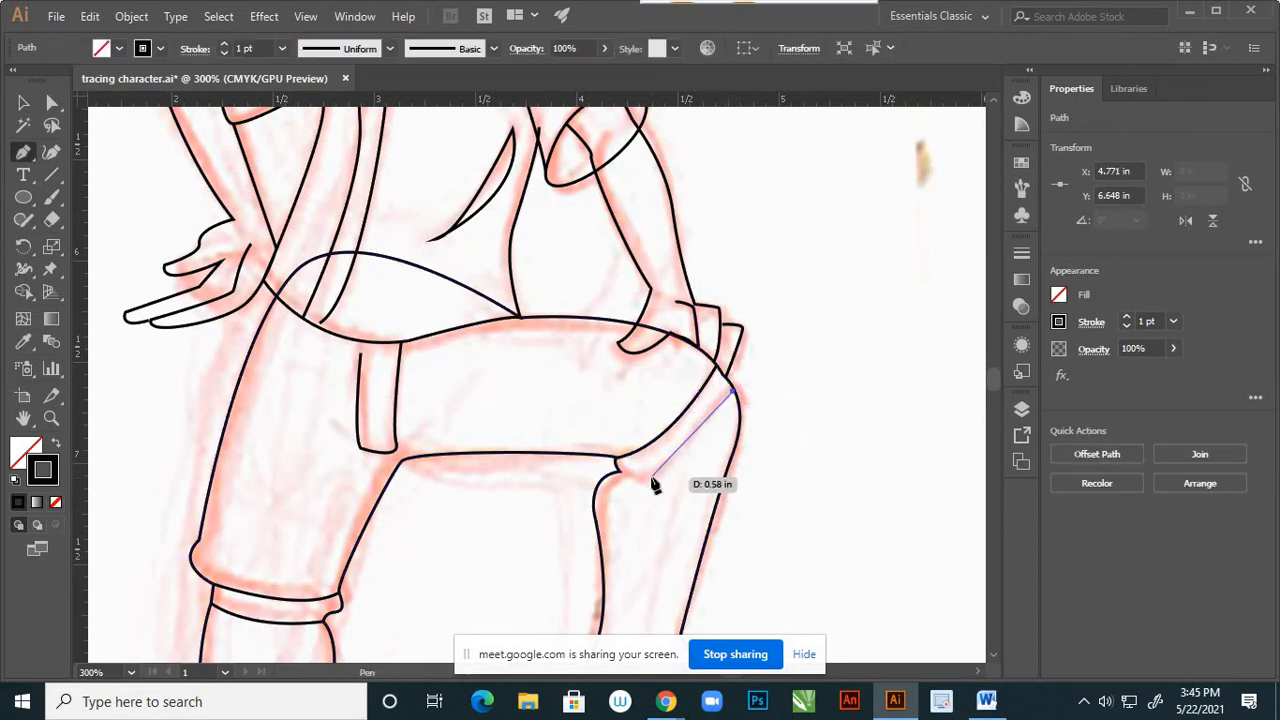
left_click_drag(620, 468, 625, 484)
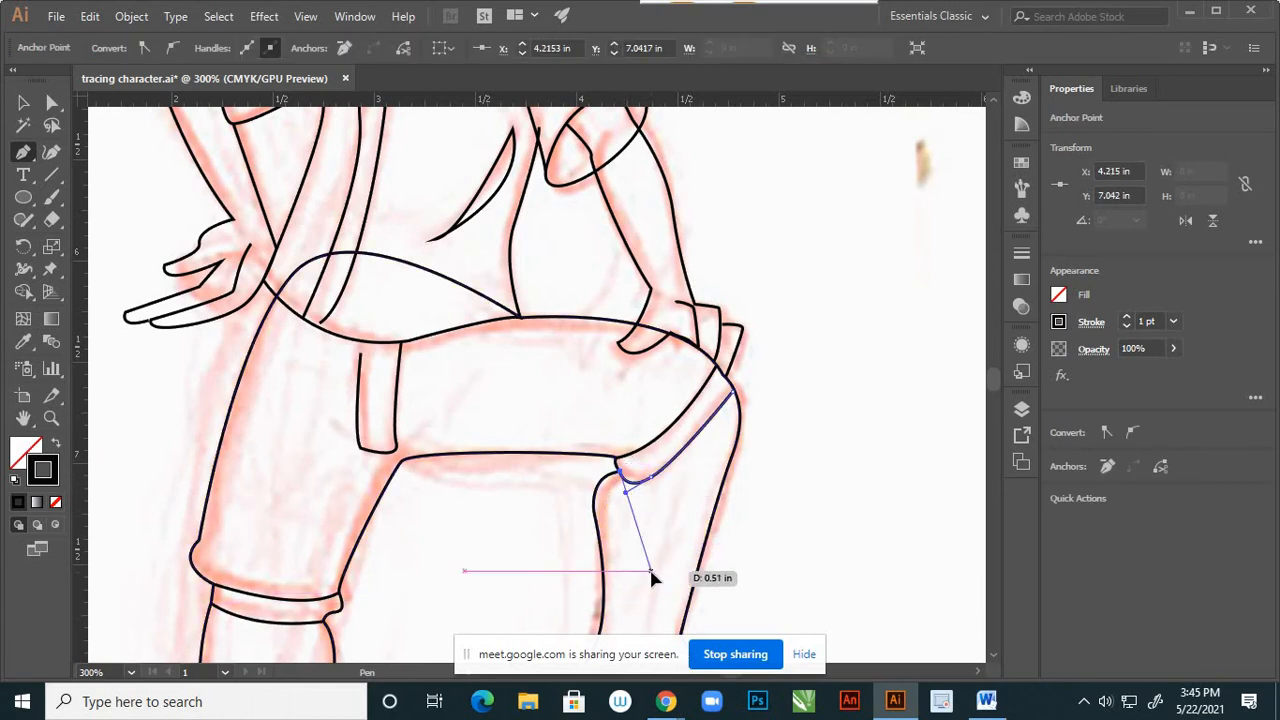
key("v")
left_click(646, 531)
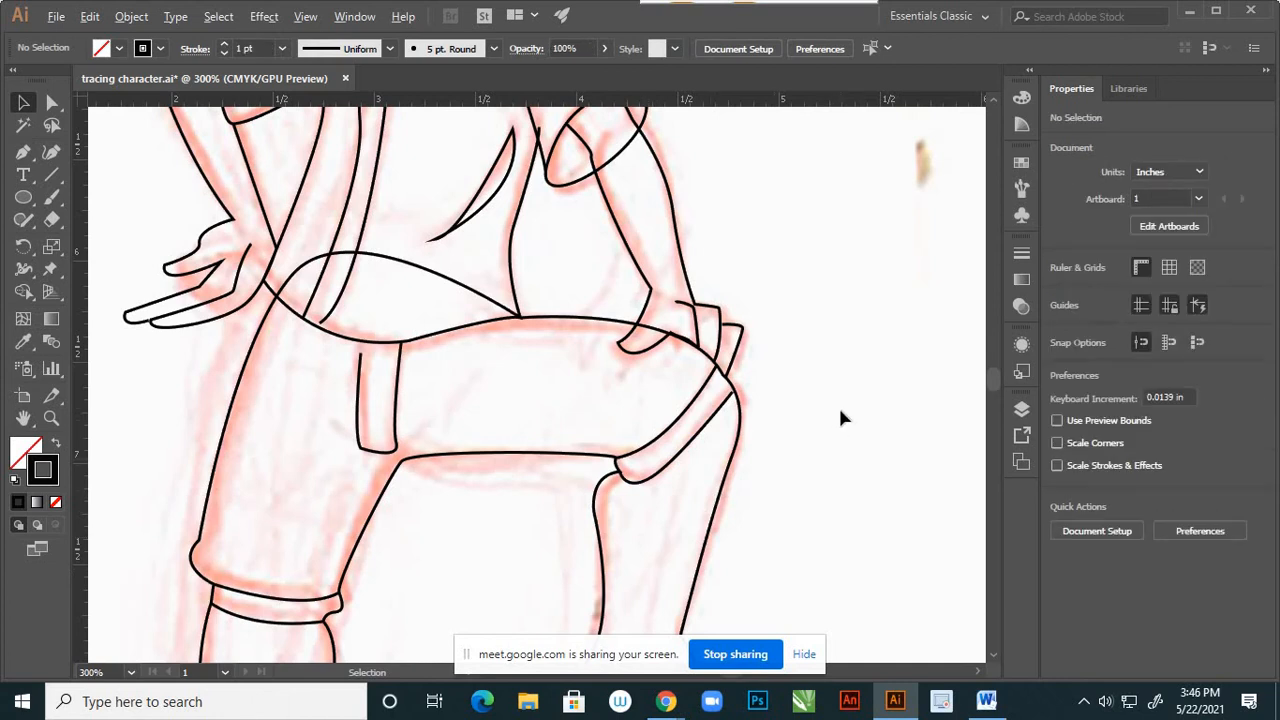
Start the shoe outline at the straight leg's cuff with the Pen tool, tracing down its outer side and around the sole.
scroll(841, 413, "down", 4)
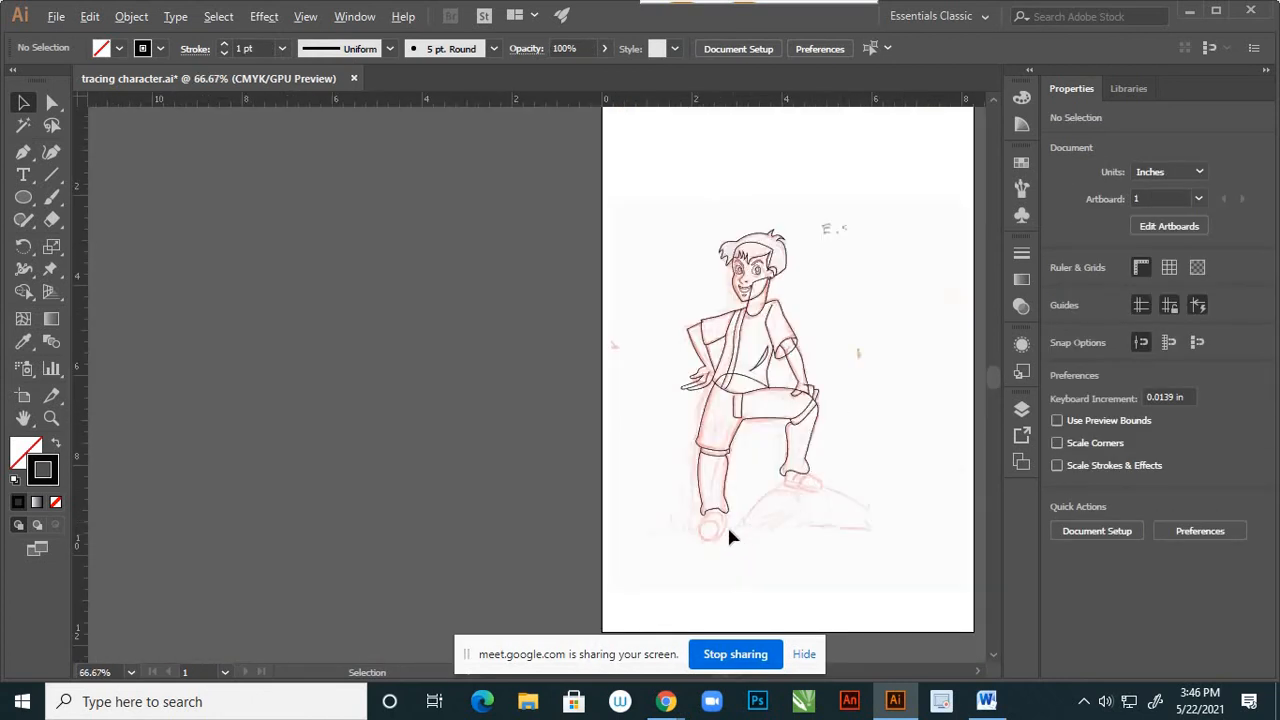
scroll(728, 530, "up", 2)
scroll(683, 510, "up", 2)
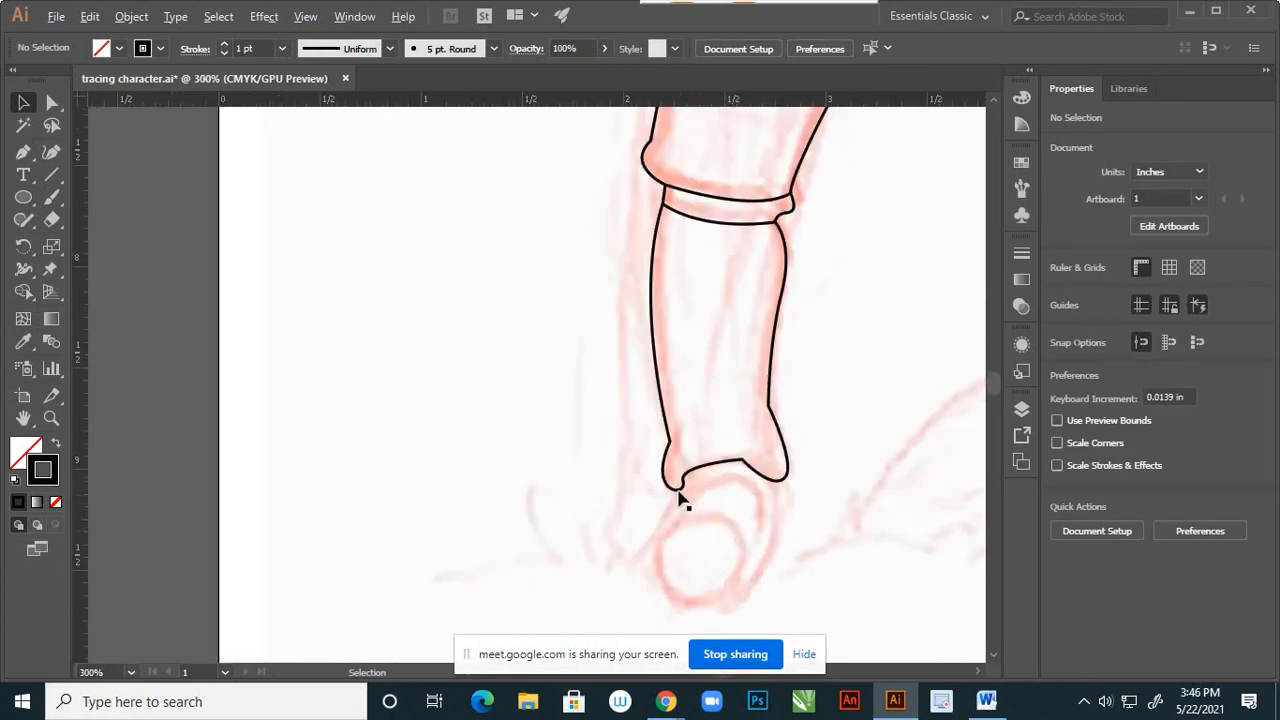
scroll(690, 506, "down", 2)
scroll(700, 515, "up", 2)
key("p")
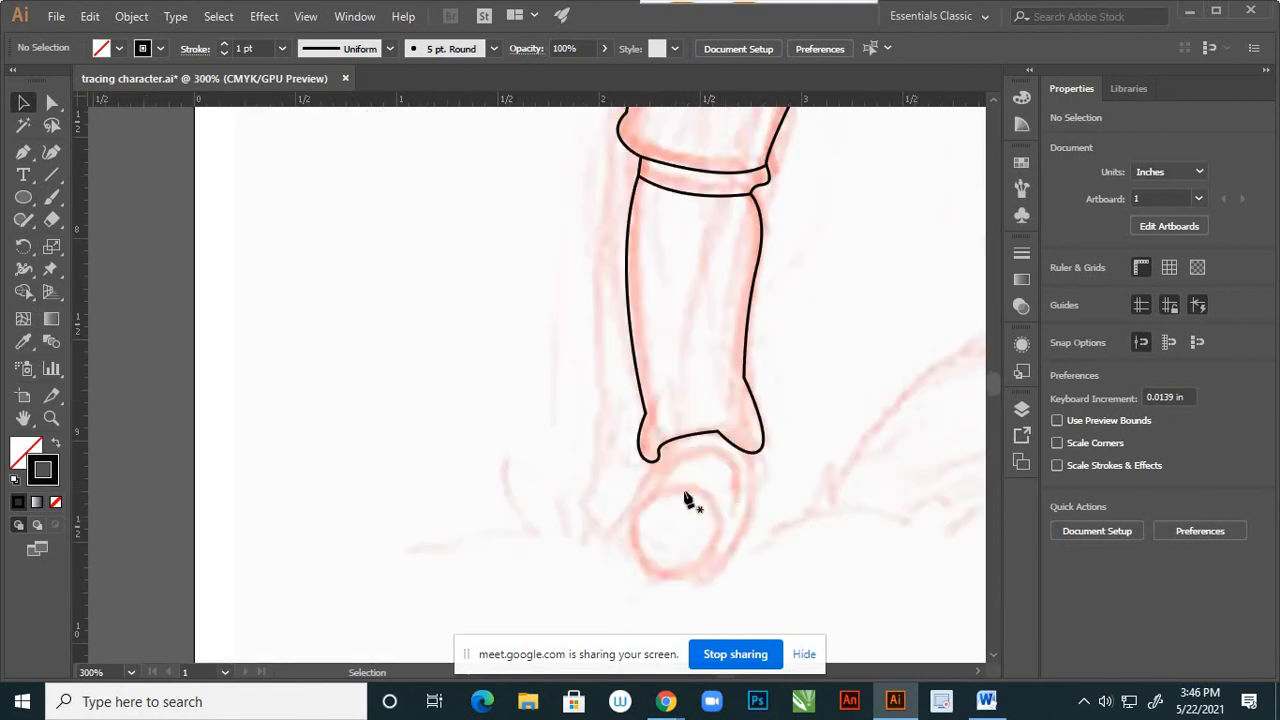
left_click_drag(657, 457, 646, 508)
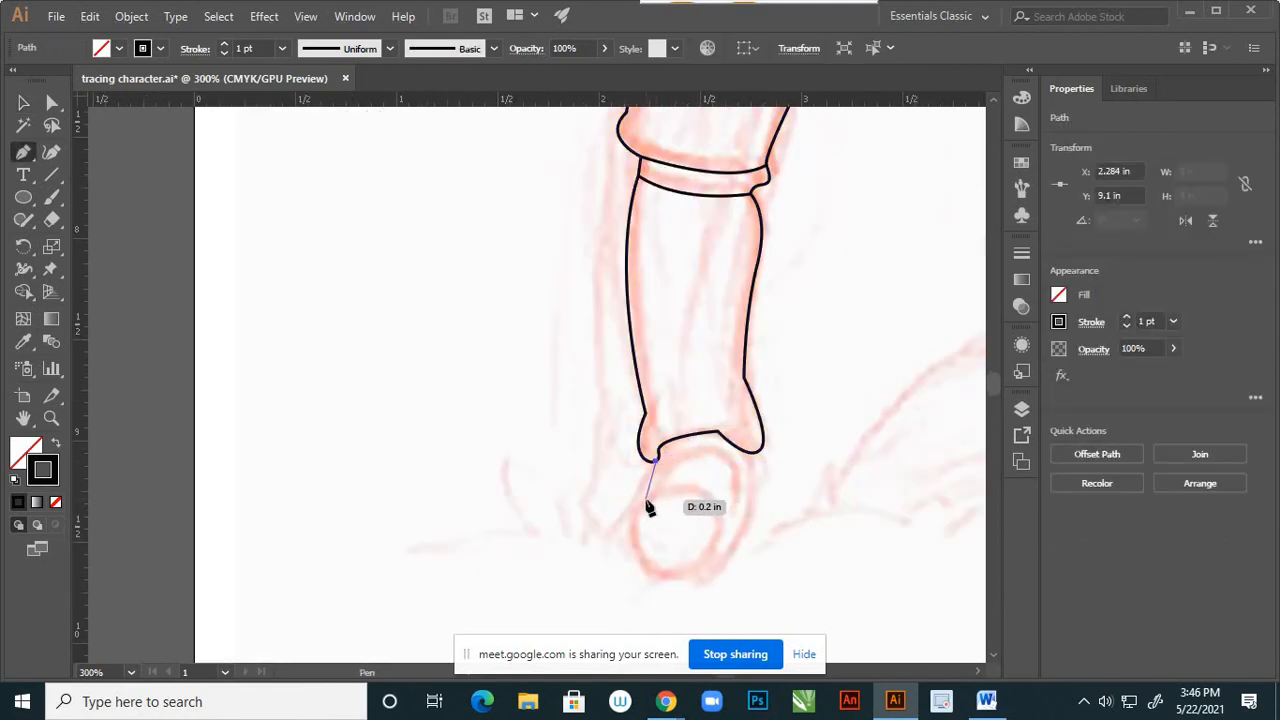
left_click(646, 500)
left_click_drag(681, 580, 778, 569)
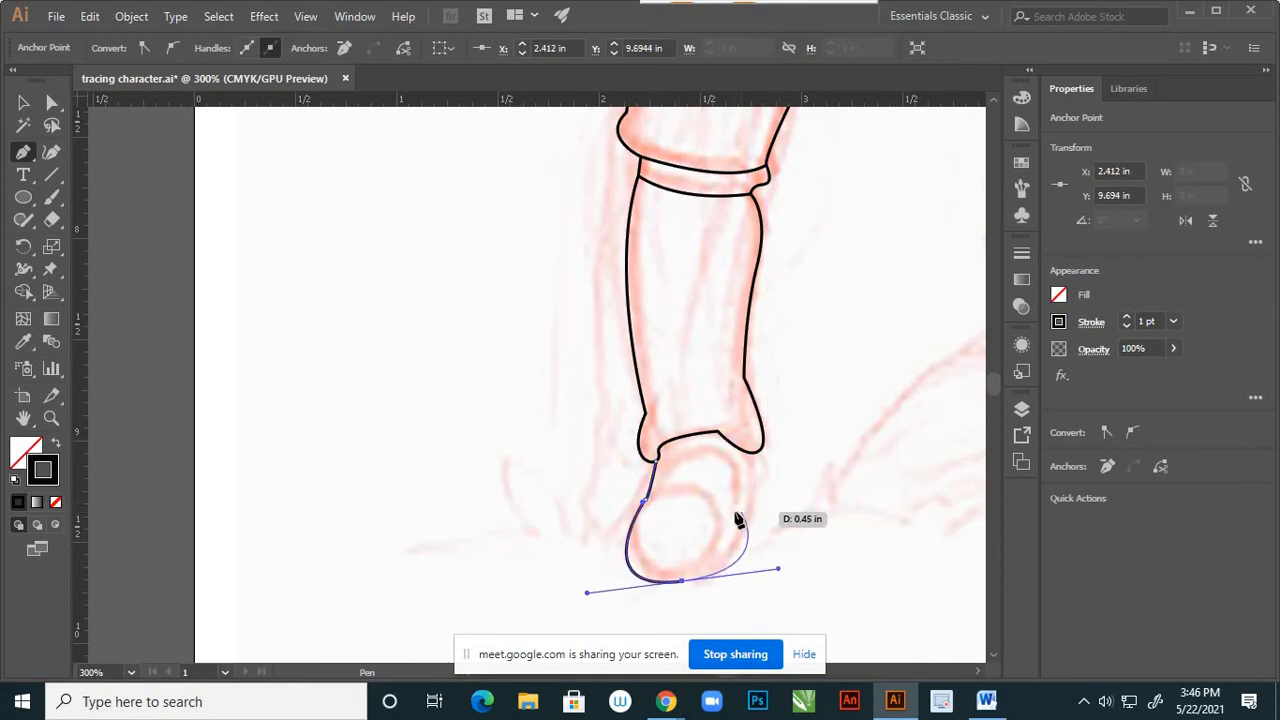
Continue the shoe outline up its inner side, arch it across inside the cuff to close the path, and deselect.
left_click_drag(737, 511, 755, 440)
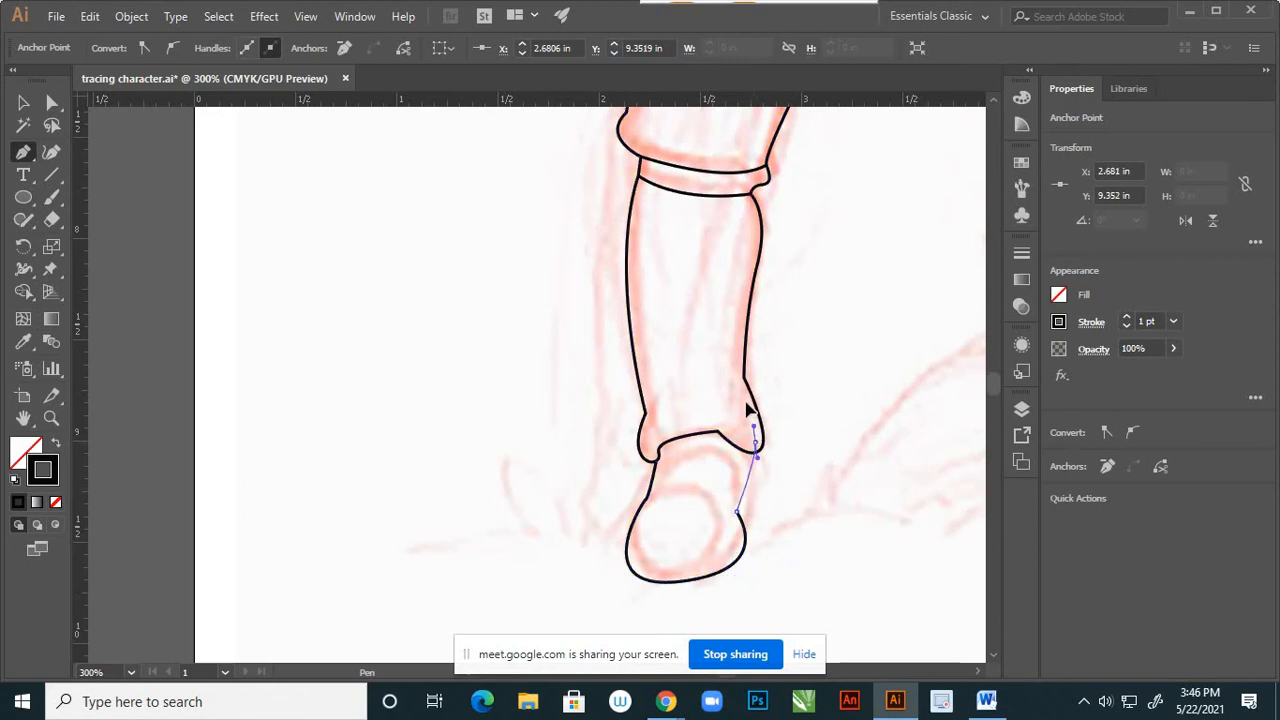
left_click(744, 382)
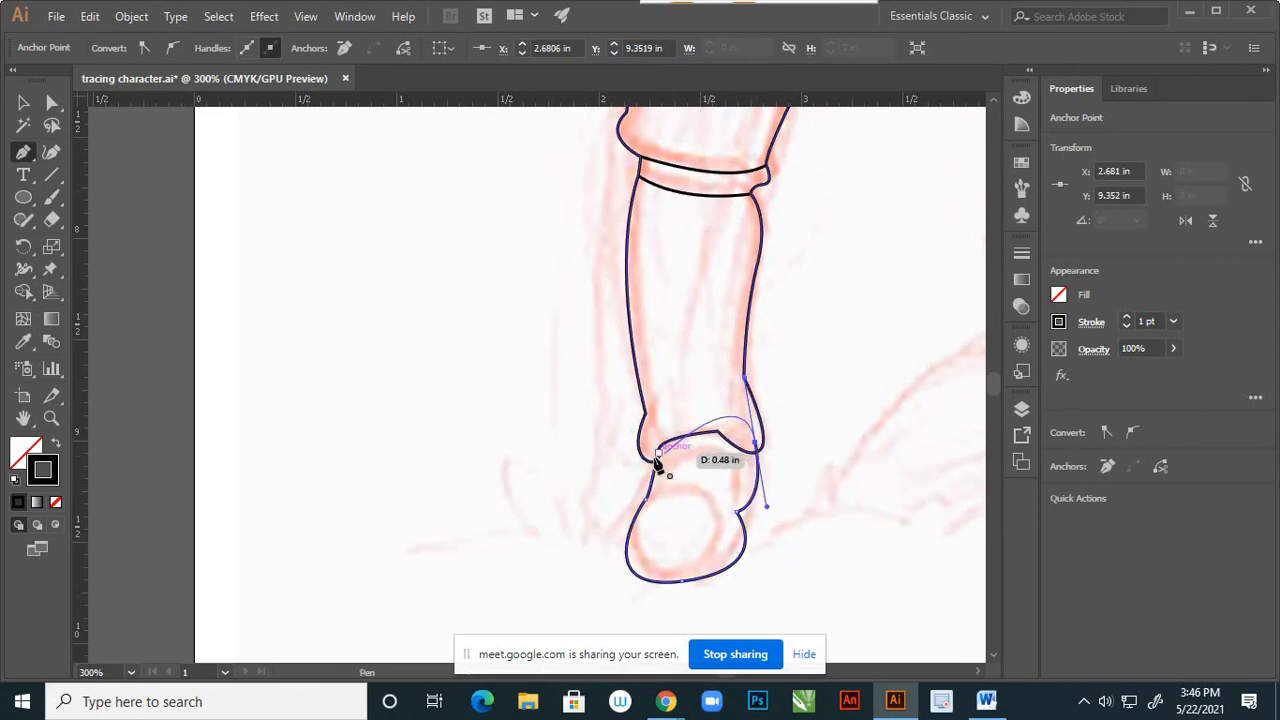
left_click_drag(654, 472, 677, 515)
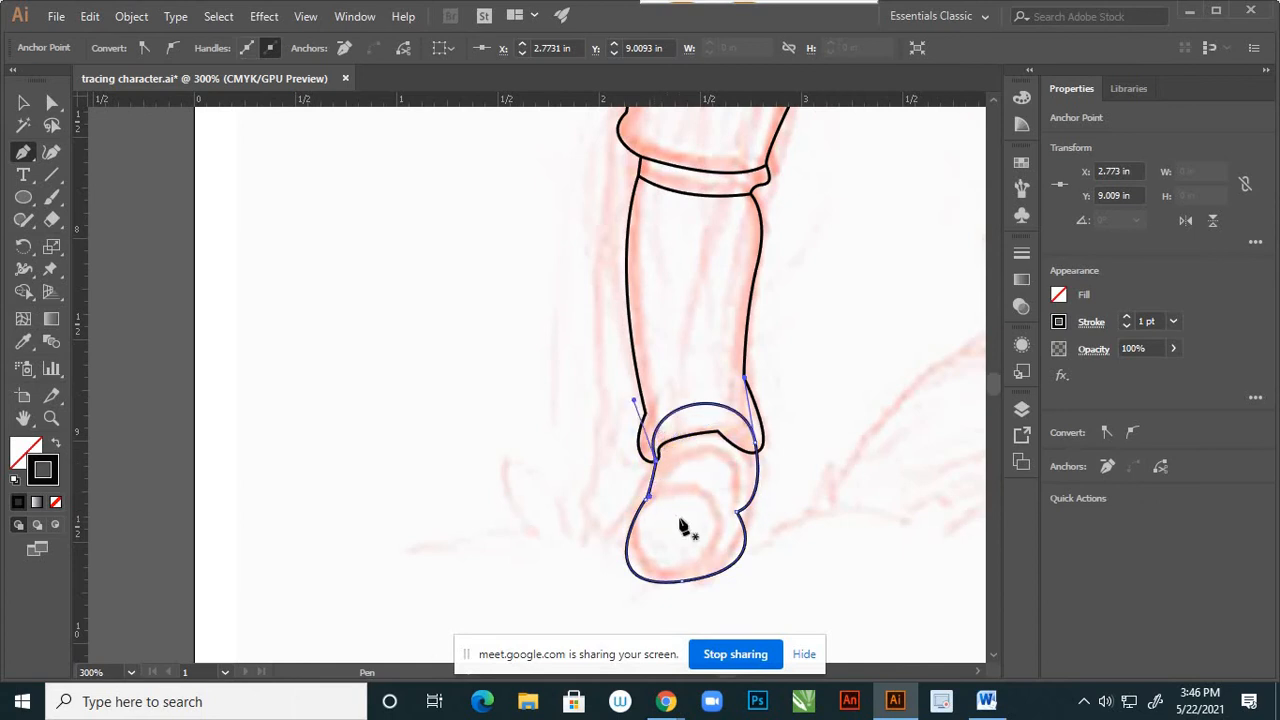
key("v")
left_click(837, 493)
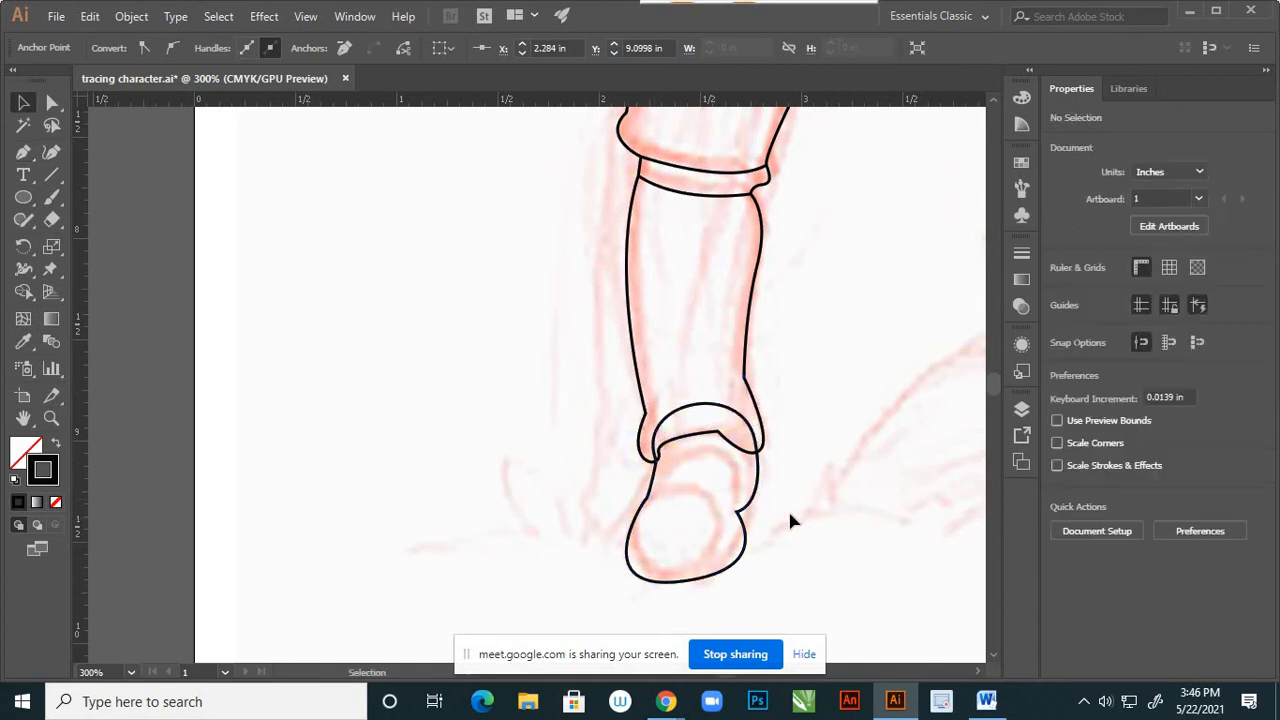
Reshape the front of the shoe by directly adjusting the bottom anchor's handle so the curve below the inner notch narrows.
scroll(748, 520, "up", 2, "alt")
scroll(763, 500, "down", 3, "alt")
scroll(766, 505, "up", 1, "alt")
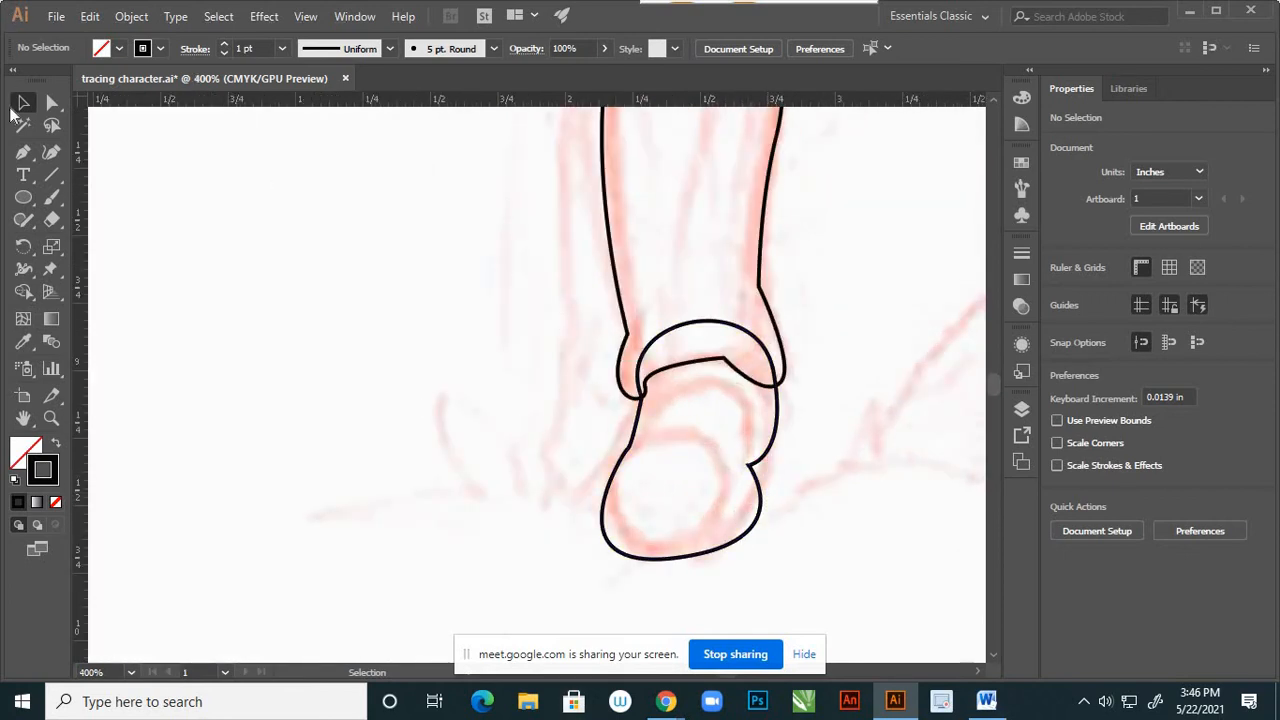
key("a")
left_click(751, 468)
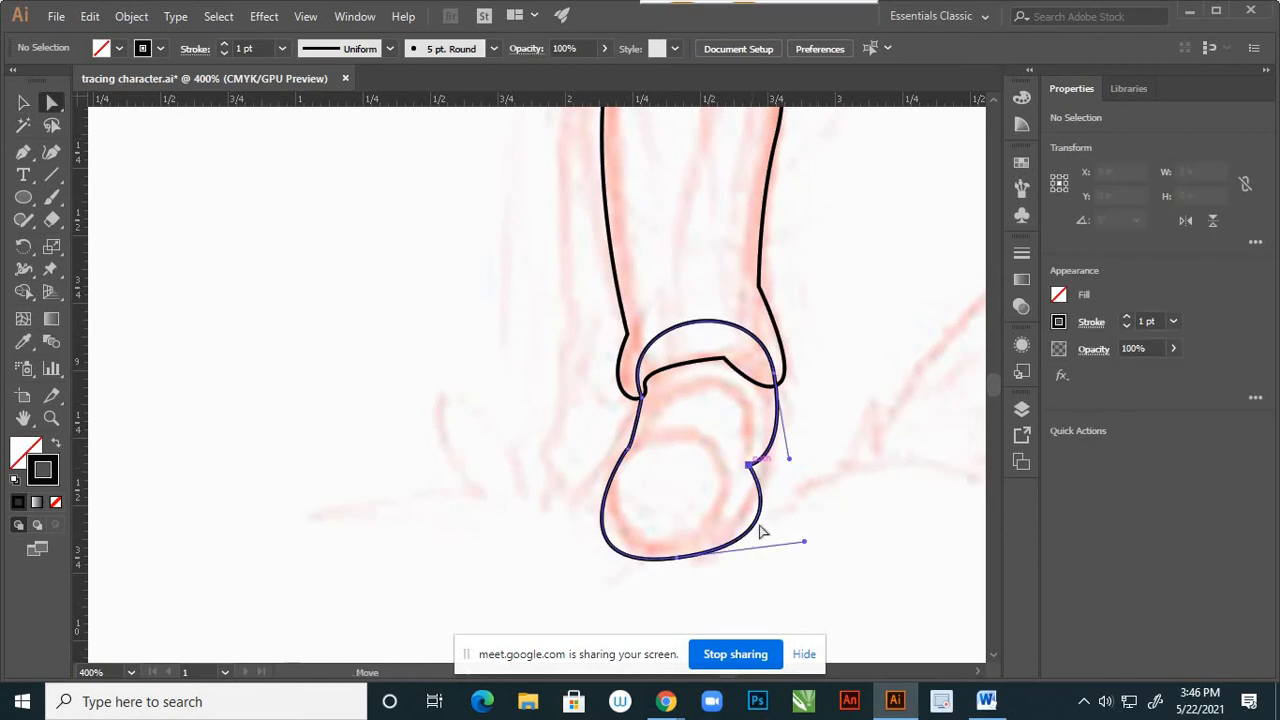
left_click_drag(806, 542, 778, 565)
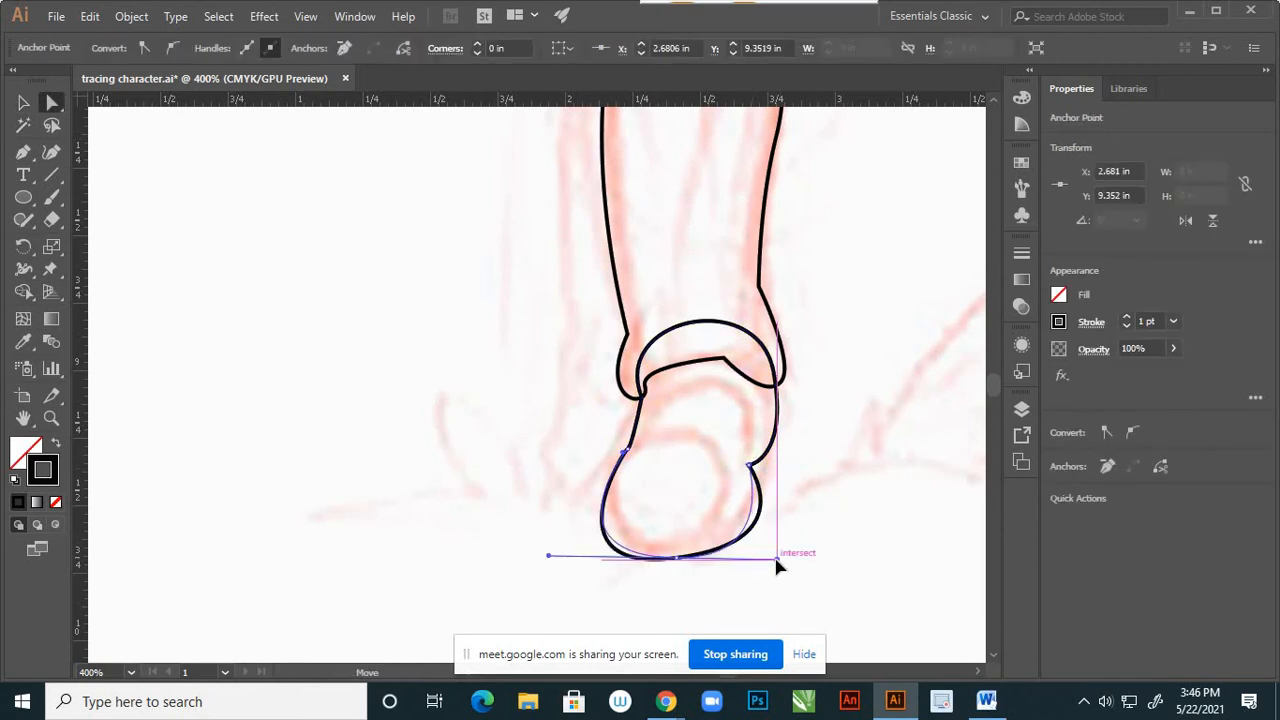
Move the shoe's bottom anchor down to about X 2.39 in, Y 9.75 in and level its two handles.
left_click_drag(678, 558, 666, 581)
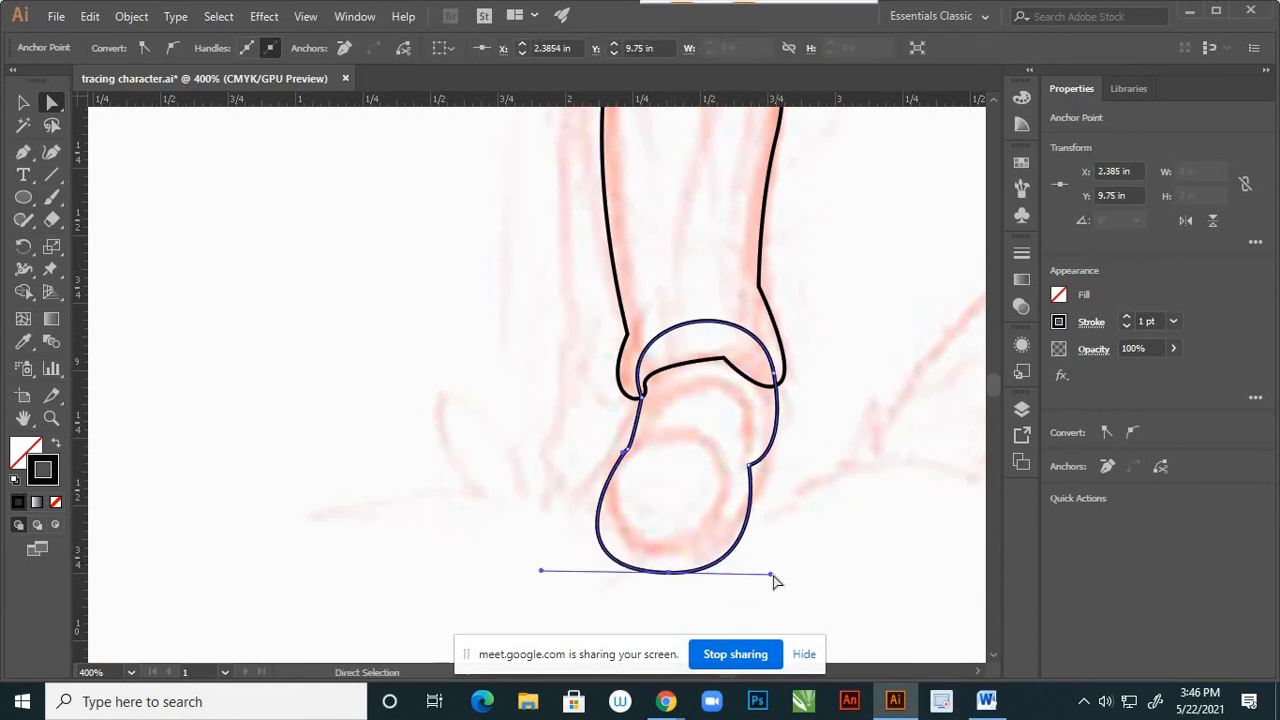
left_click_drag(771, 578, 766, 571)
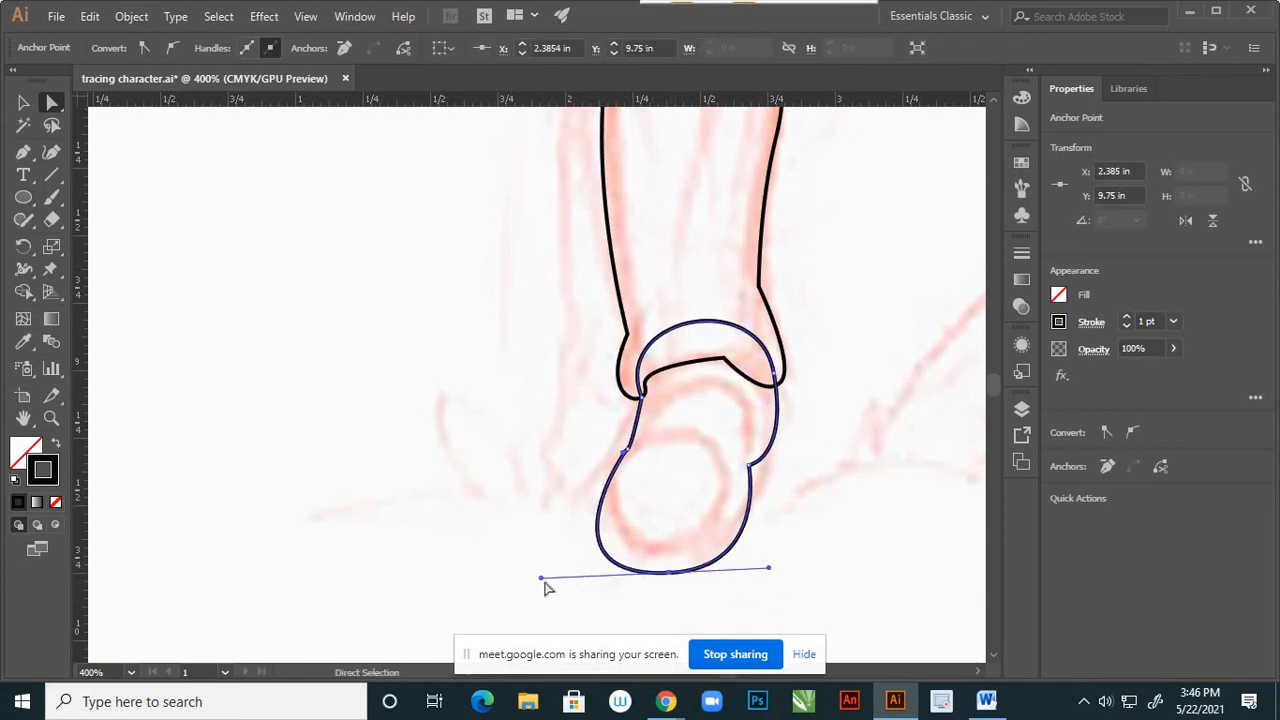
left_click_drag(542, 579, 551, 572)
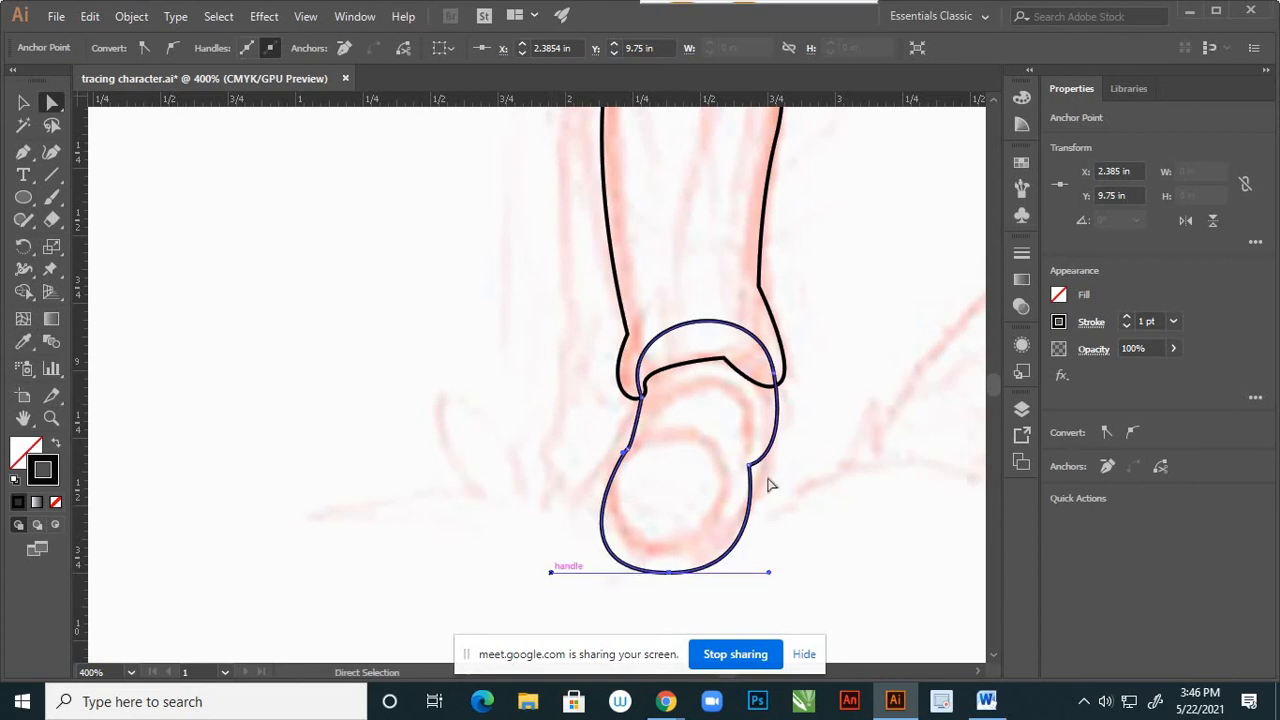
Raise the shoe's bottom anchor to about Y 9.71 in and tilt its handles slightly to fit the sketched sole.
scroll(790, 455, "down", 4)
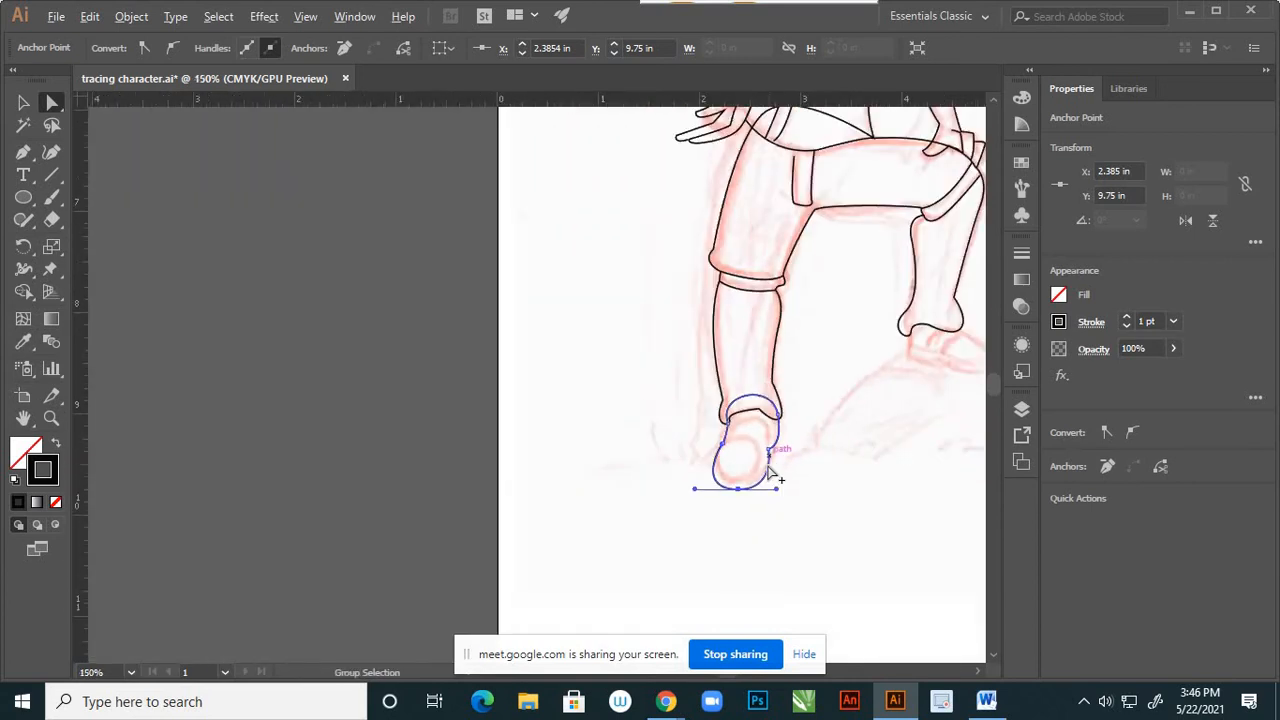
scroll(697, 527, "up", 4)
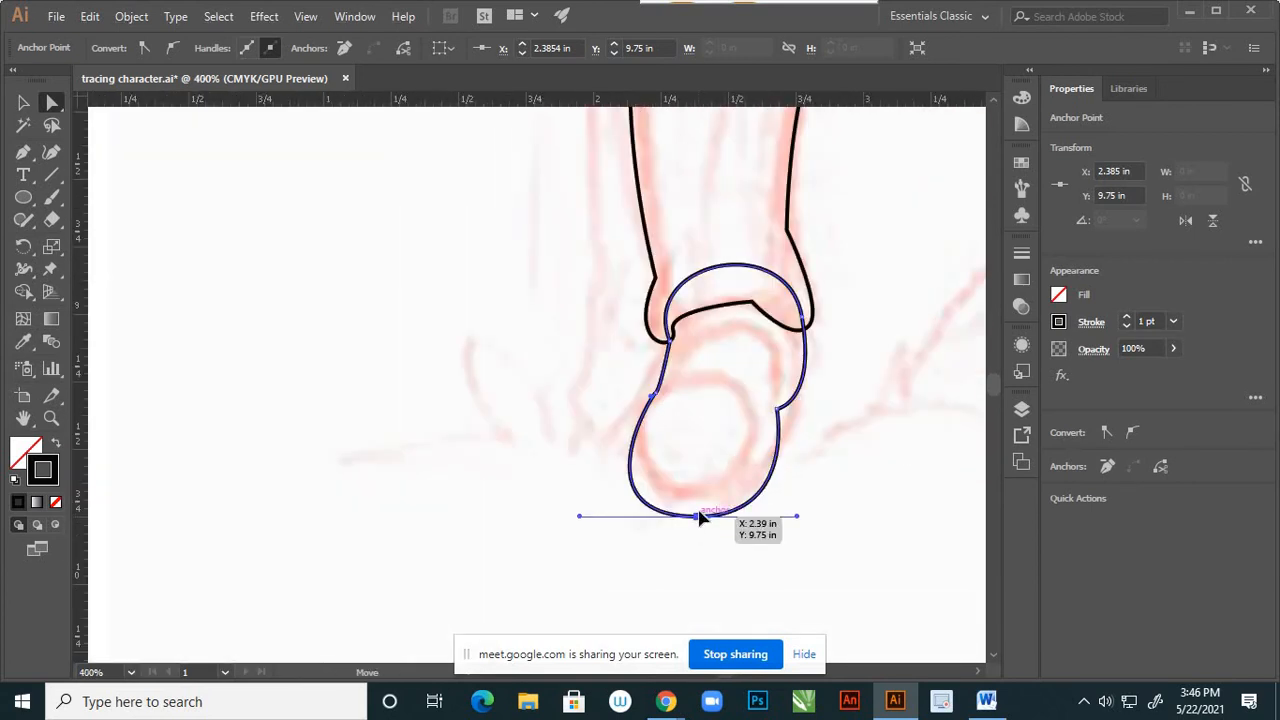
left_click_drag(699, 522, 701, 510)
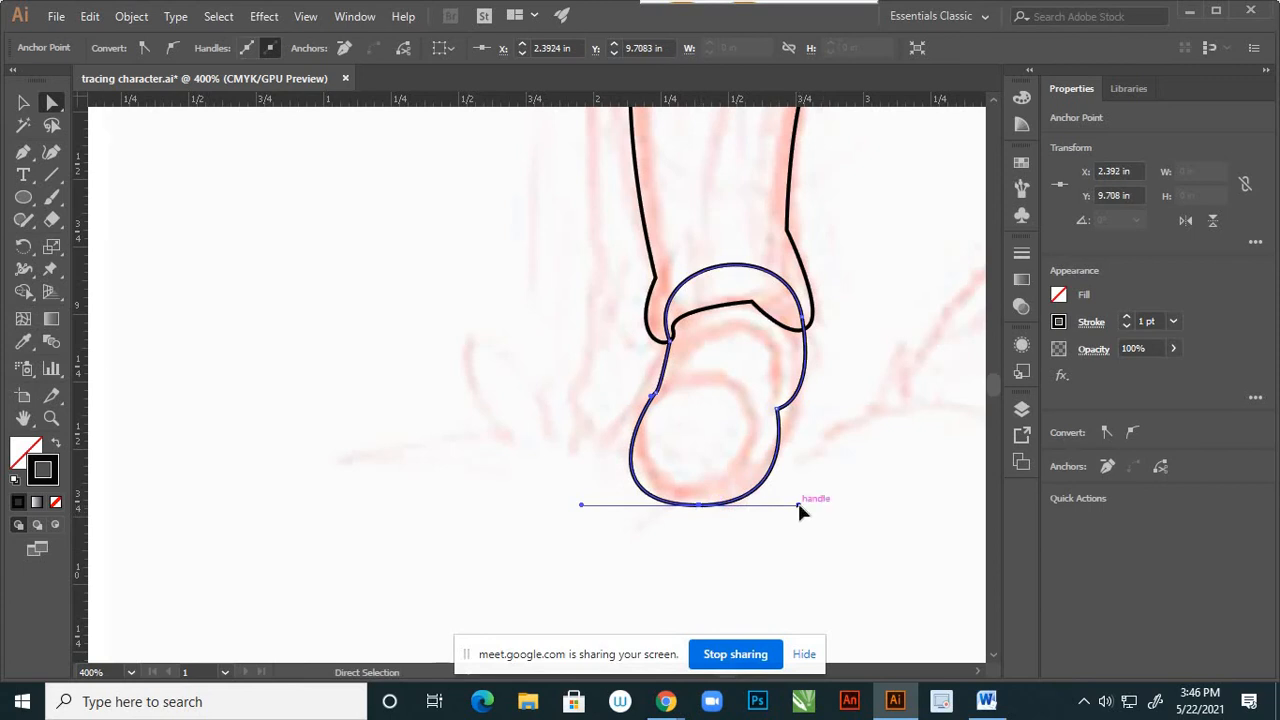
left_click_drag(794, 501, 794, 493)
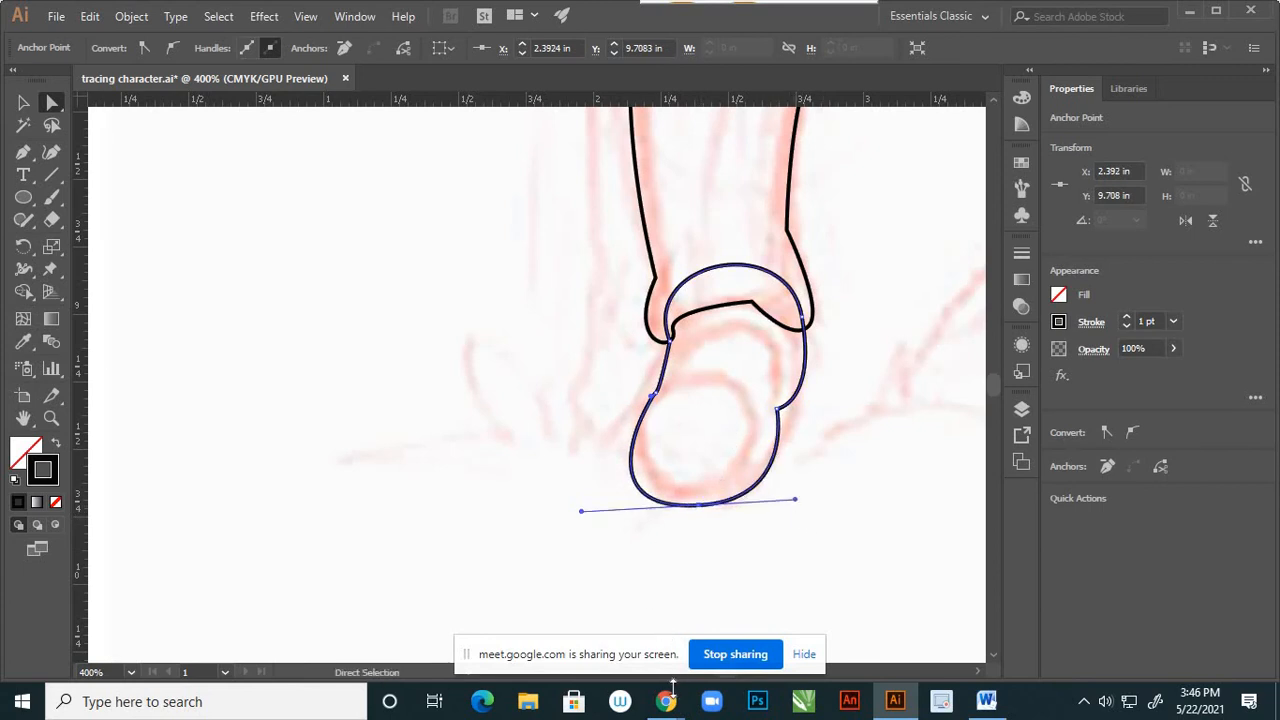
Draw an open Pen curve arching over the toe of the shoe, from near the inner notch to near the outer notch.
scroll(760, 430, "up", 2)
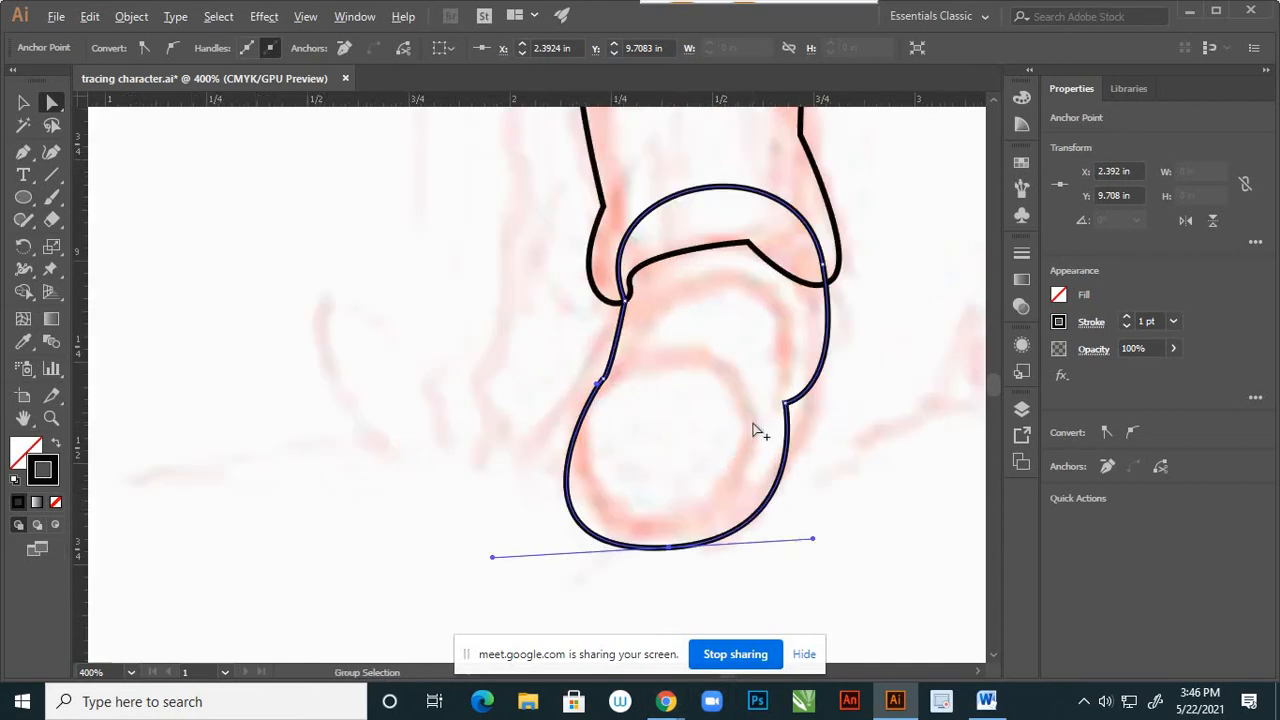
key("p")
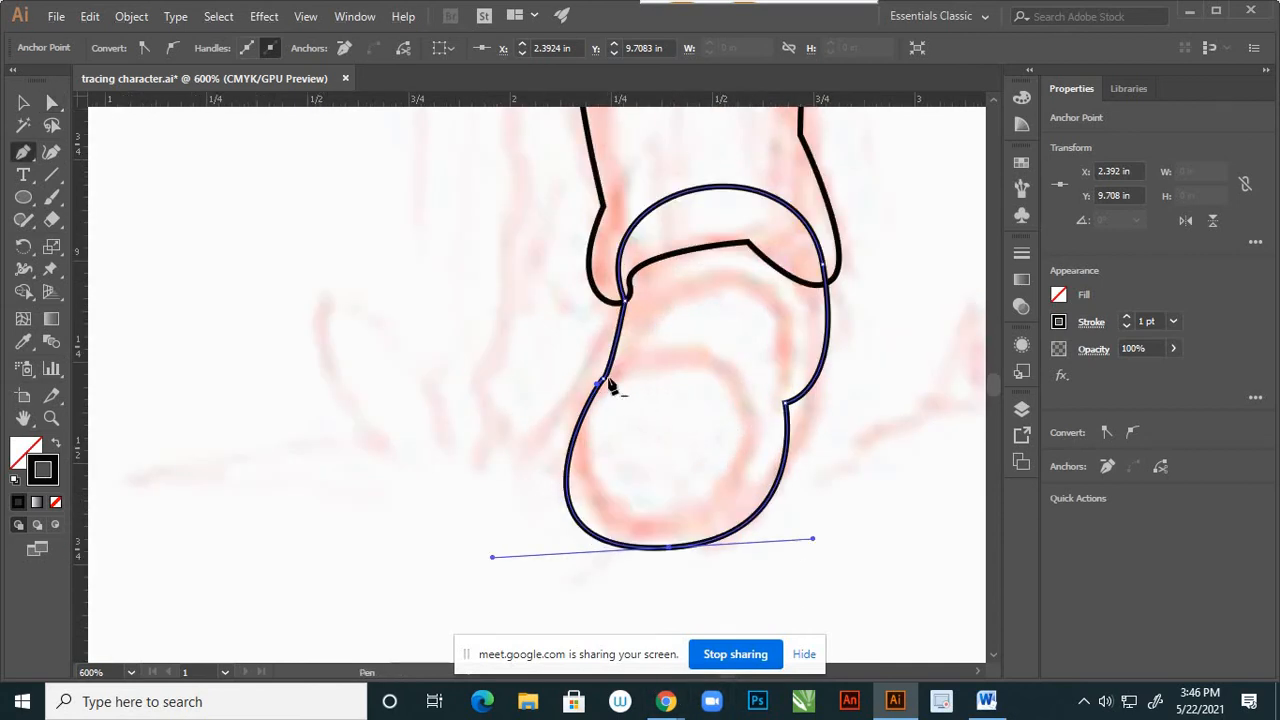
left_click(608, 381)
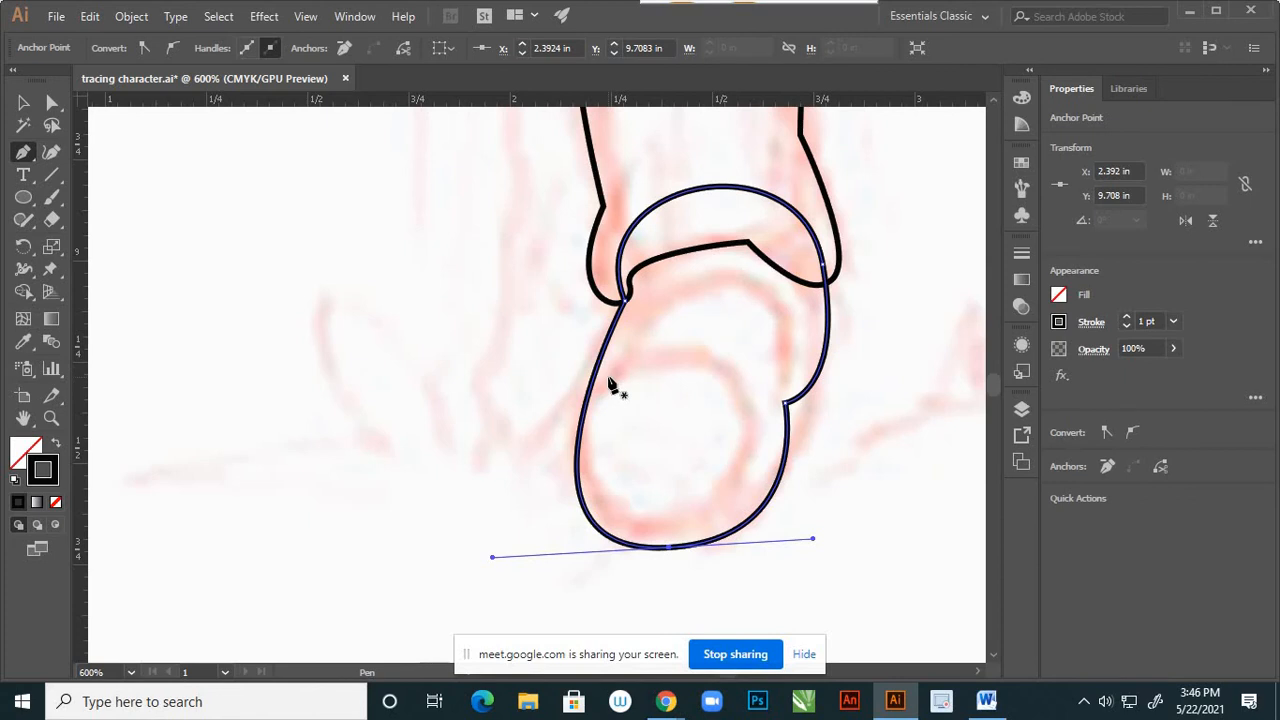
key("ctrl+z")
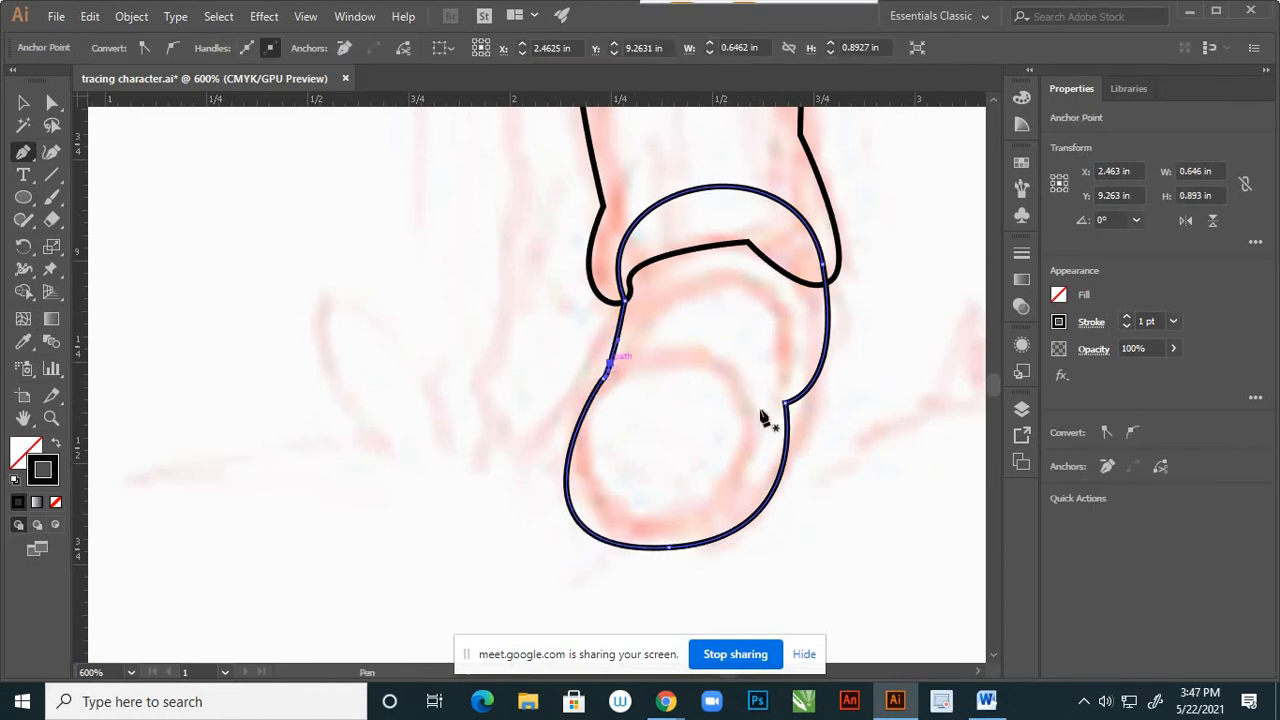
left_click(623, 363)
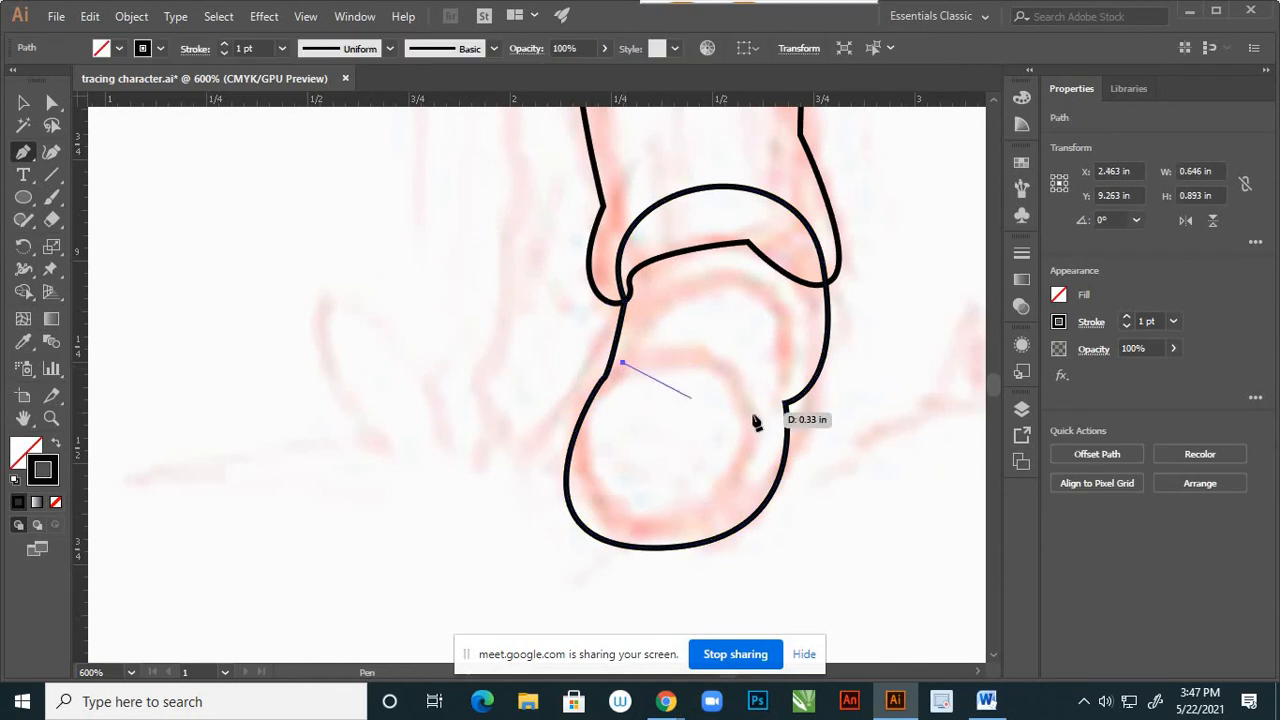
left_click_drag(767, 406, 823, 502)
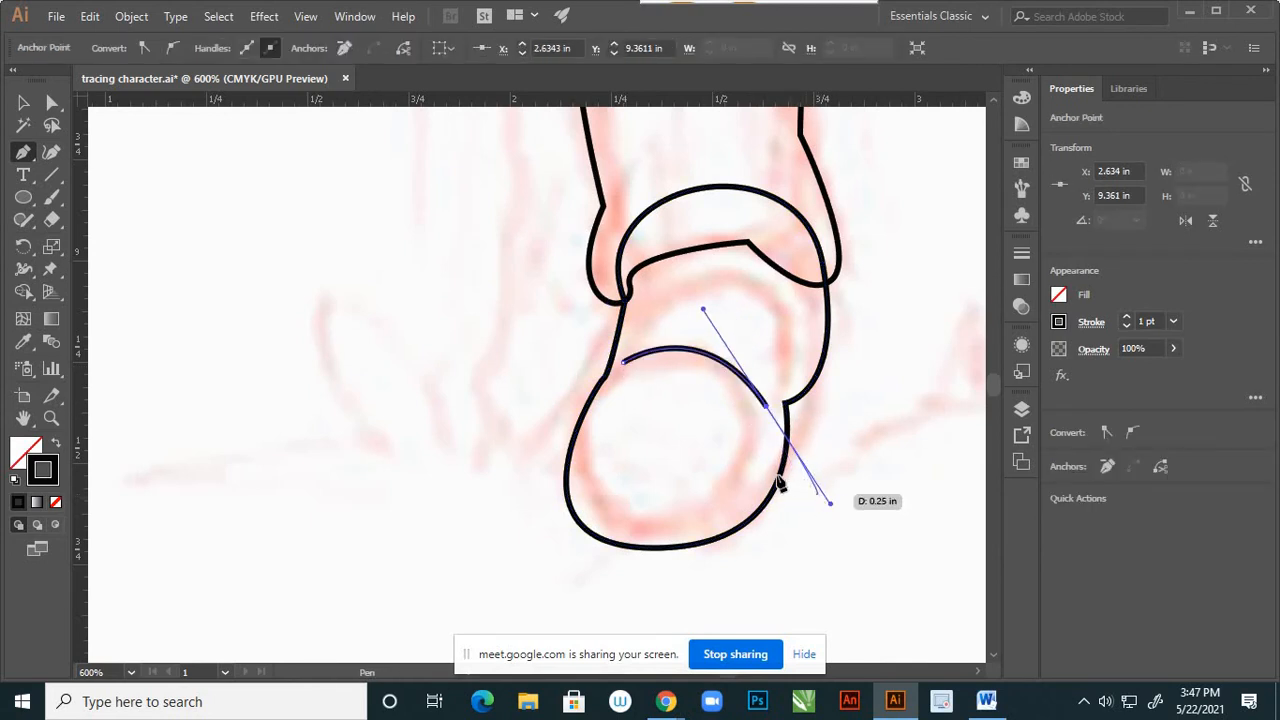
Move the toe curve's end anchors onto the shoe outline's two notches, at X 2.681, Y 9.352 in and X 2.231, Y 9.292 in.
left_click(752, 418, "ctrl")
left_click(767, 410)
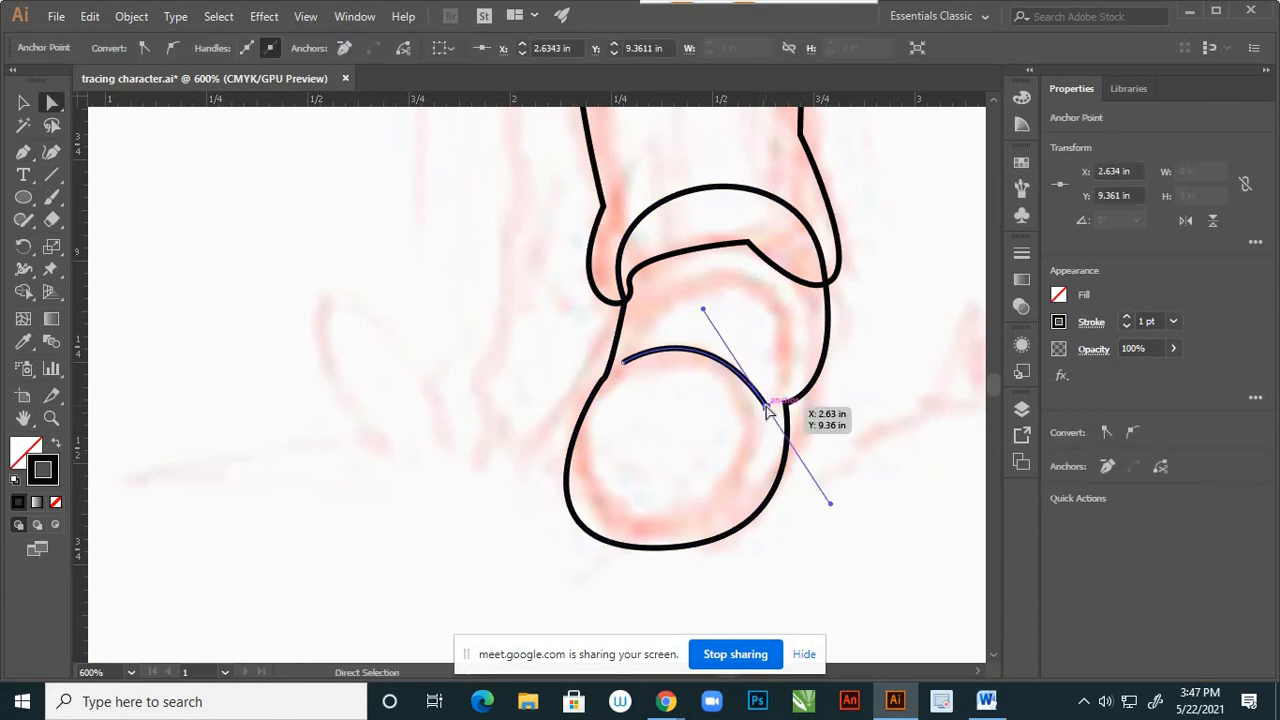
left_click_drag(771, 408, 785, 403)
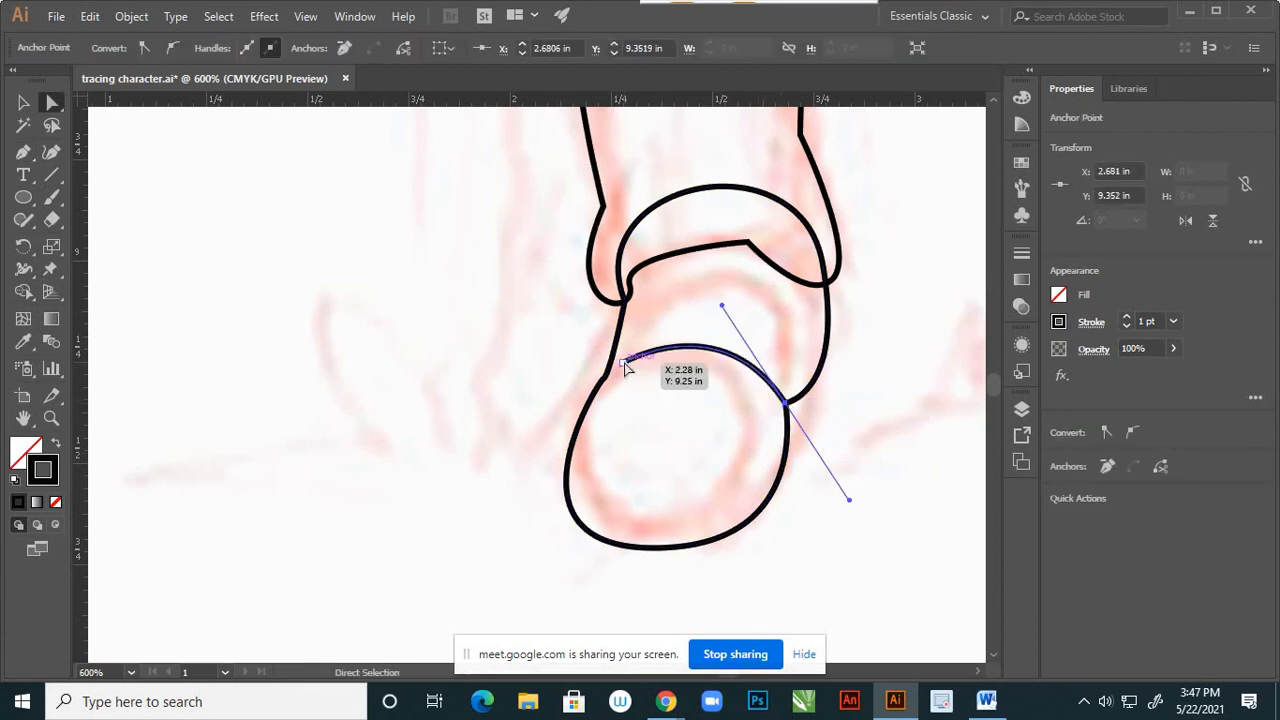
left_click_drag(625, 368, 605, 378)
left_click(713, 457)
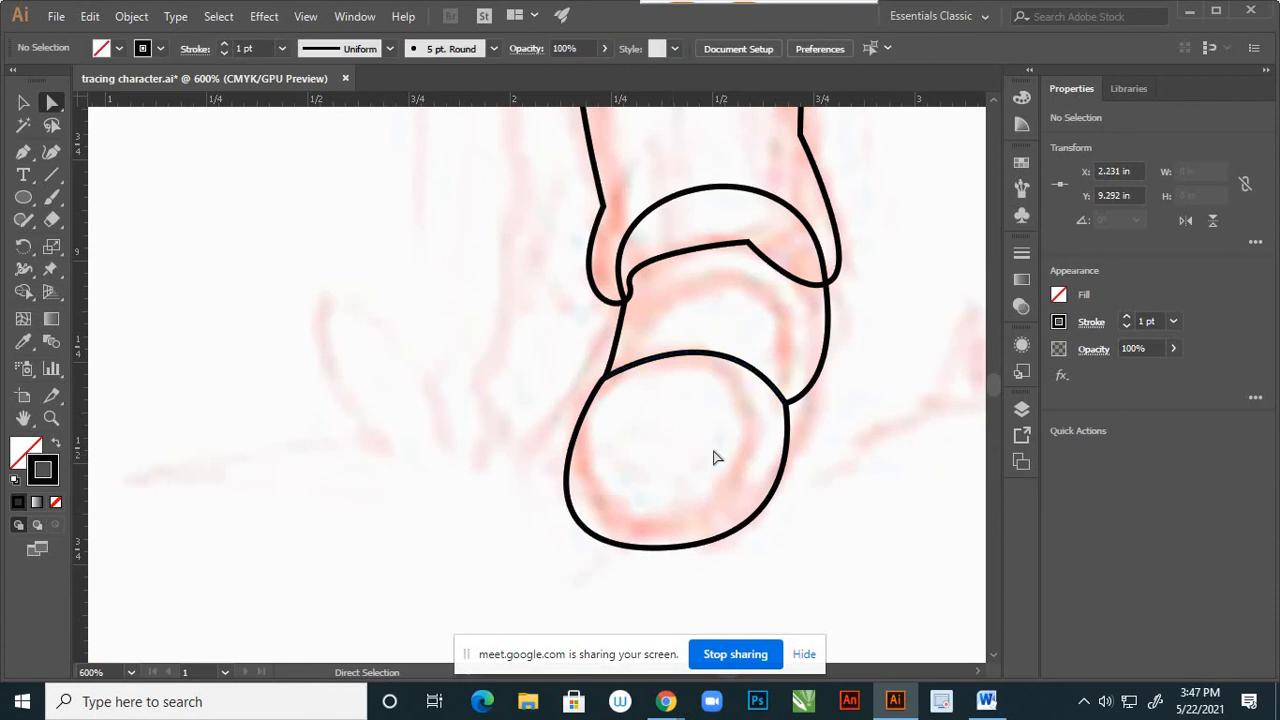
Draw an open sole line with the Pen tool from the cuff's outer corner around the heel to the shoe's bottom edge, and deselect it.
scroll(720, 440, "down", 7)
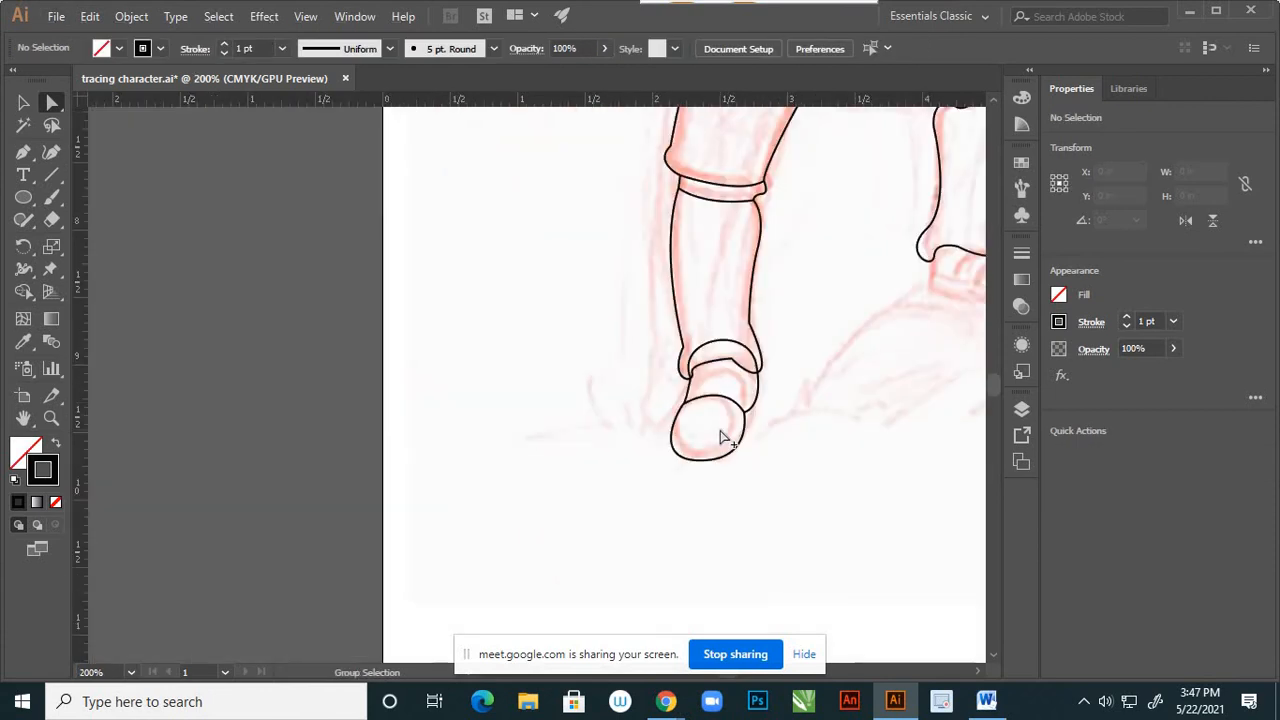
scroll(741, 427, "up", 5)
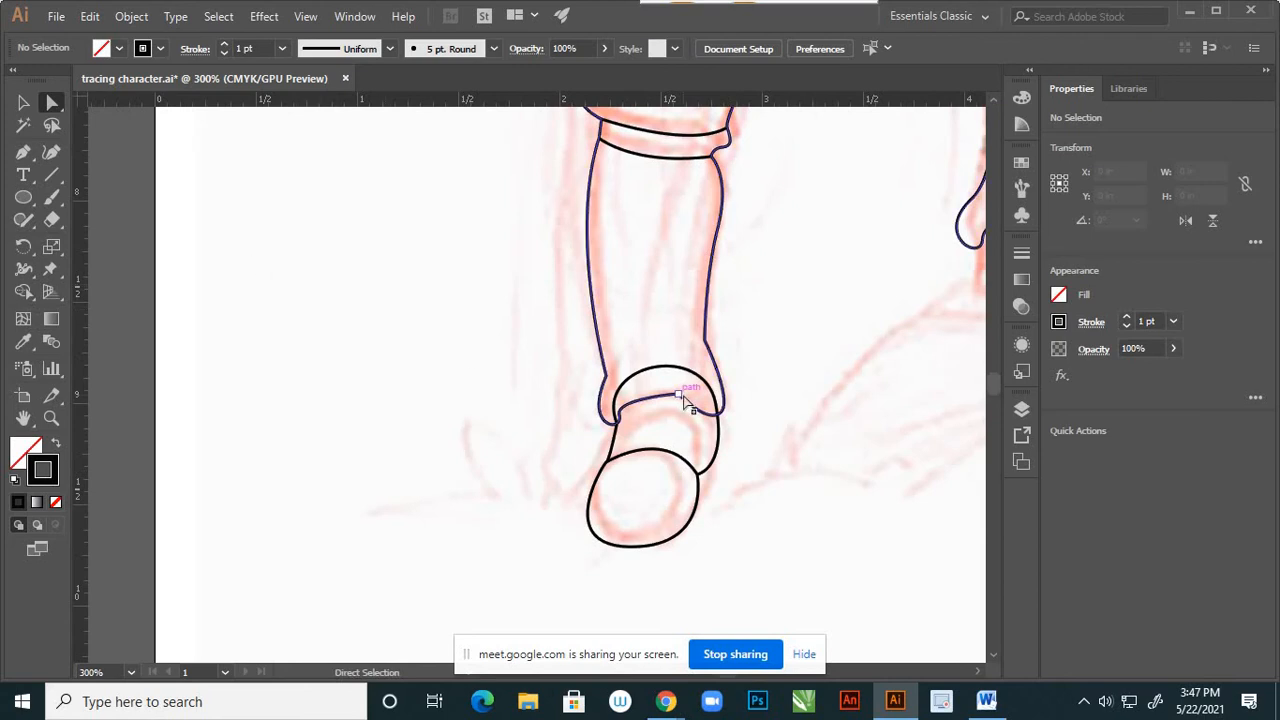
key("p")
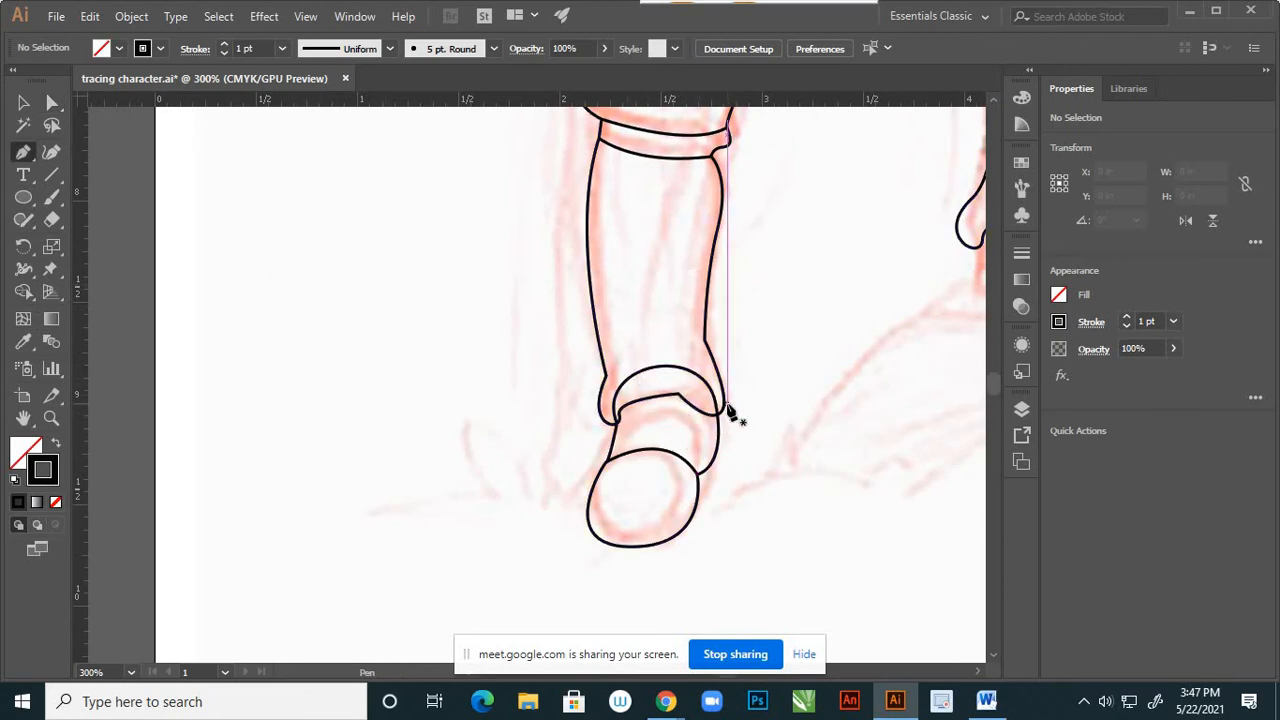
left_click(728, 406)
left_click(729, 450)
left_click(725, 470)
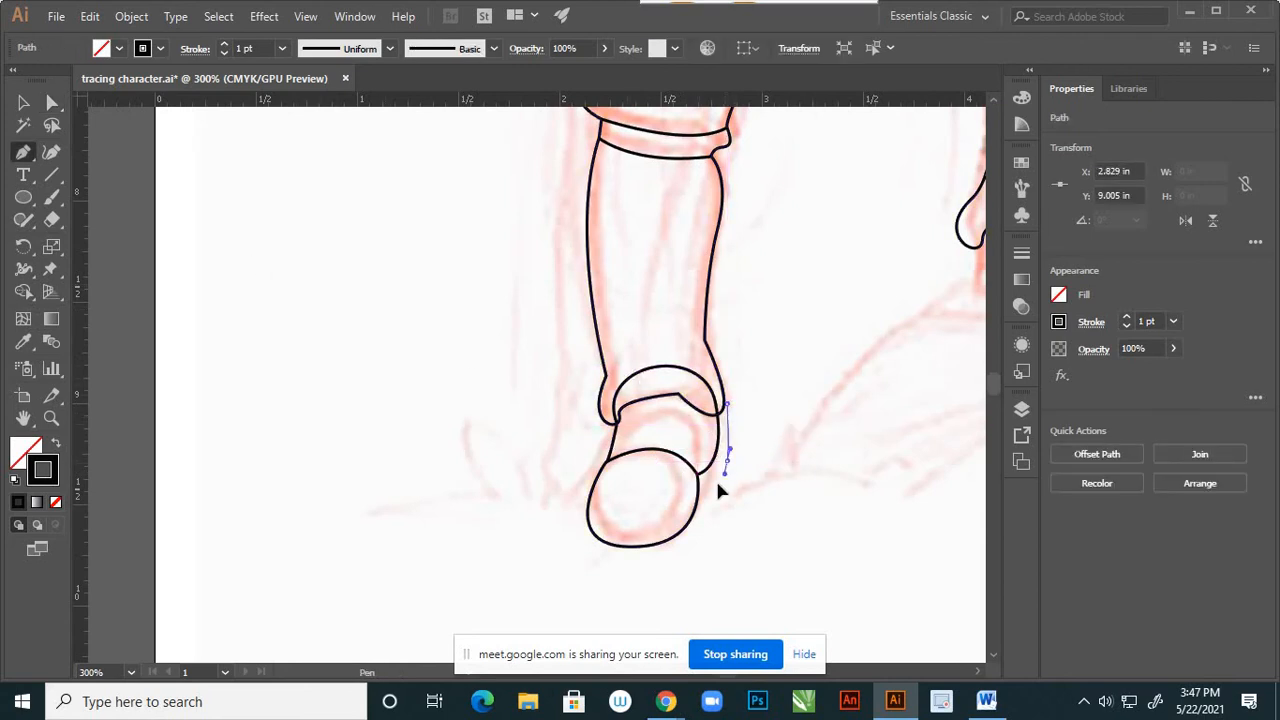
left_click(713, 489)
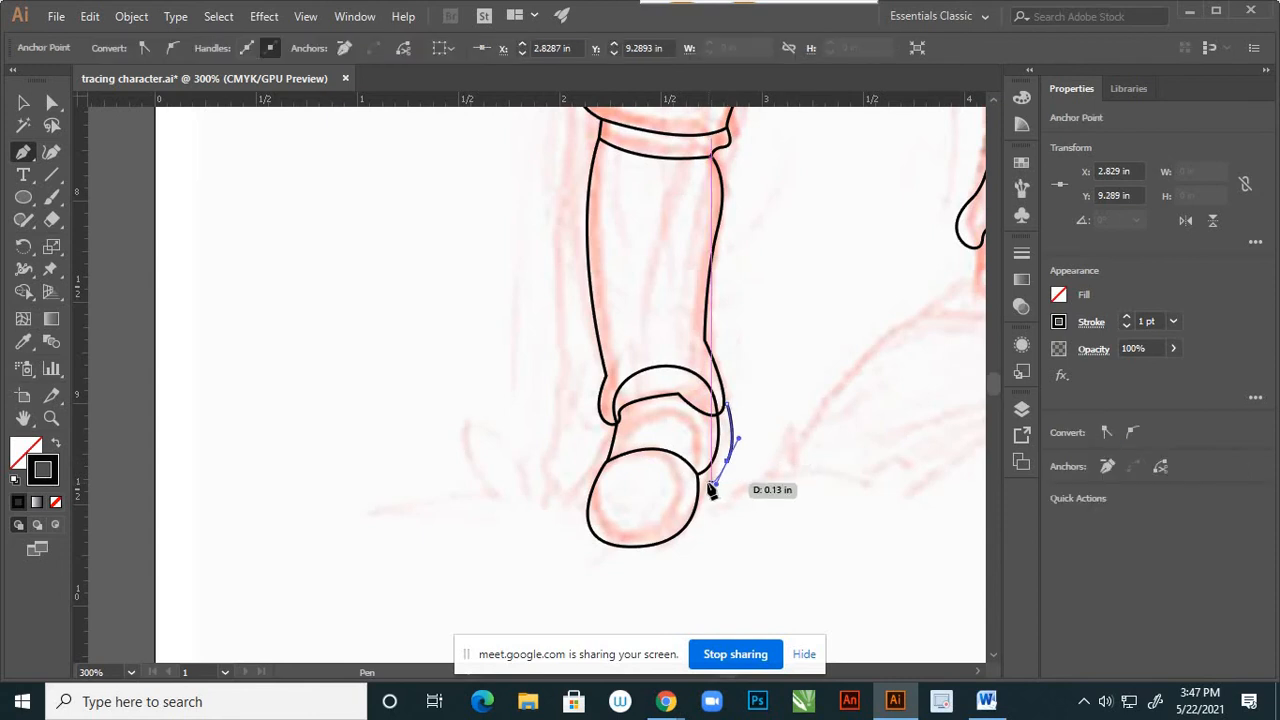
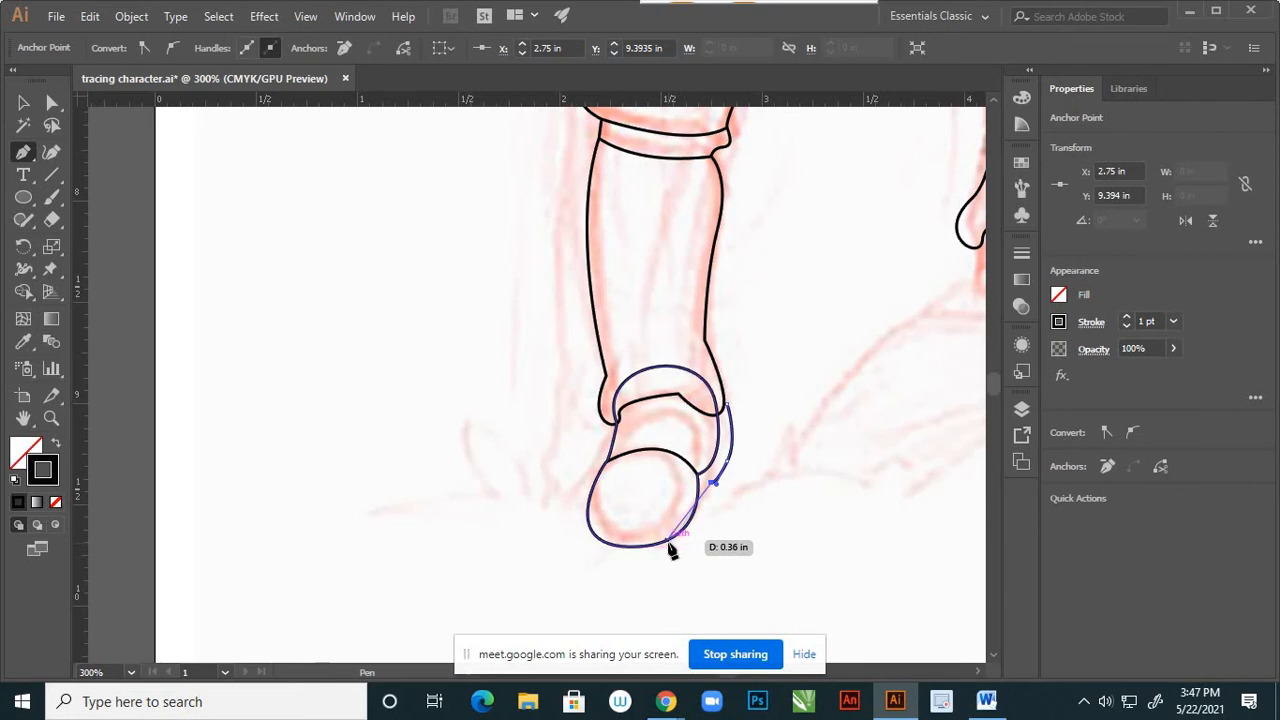
left_click_drag(669, 542, 638, 528)
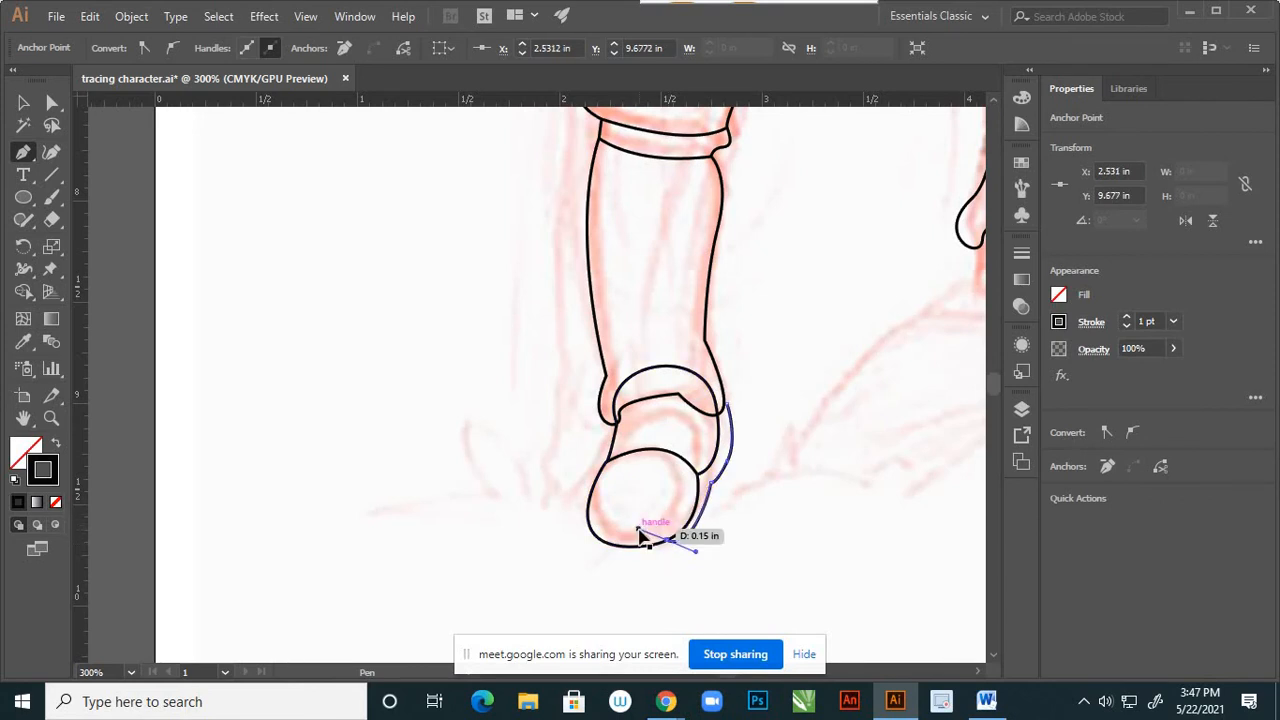
key("v")
left_click(796, 556)
Move the sole line's end anchor along the shoe's bottom to about X 2.398, Y 9.708 in and lengthen its handle to round the curve.
scroll(697, 556, "up", 5)
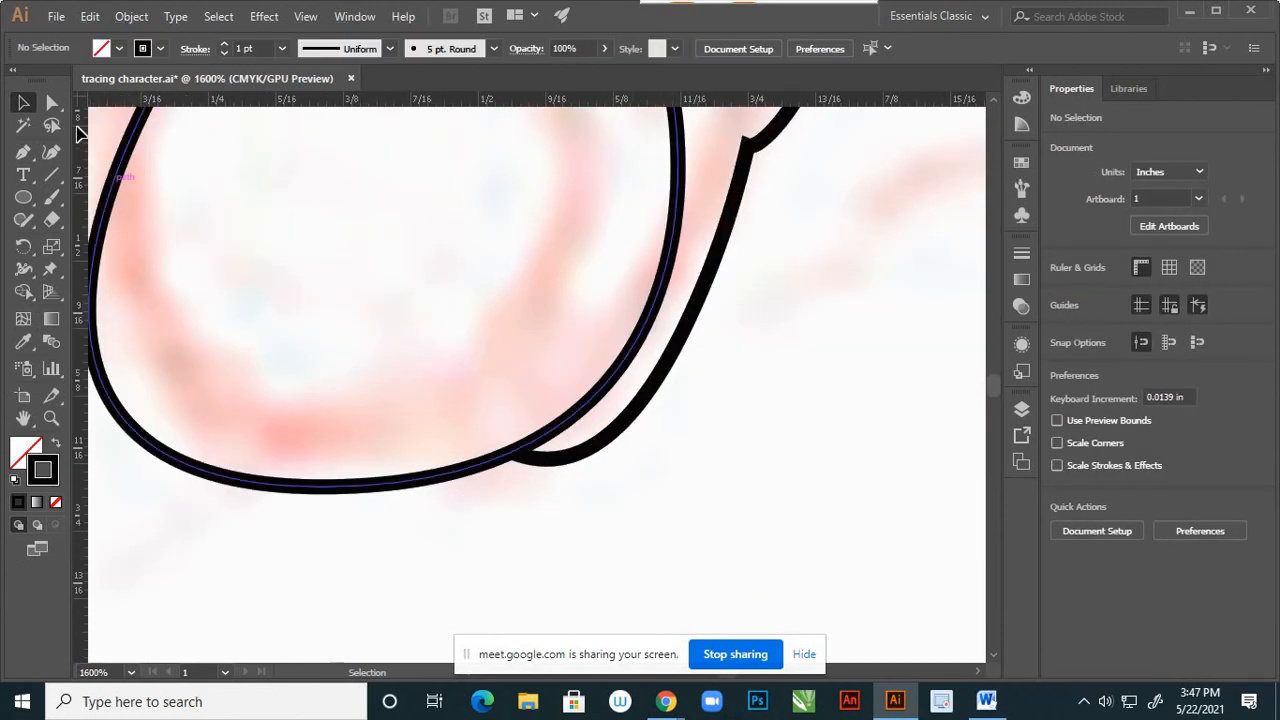
key("a")
left_click(512, 456)
left_click_drag(512, 458, 368, 487)
left_click_drag(521, 546, 699, 537)
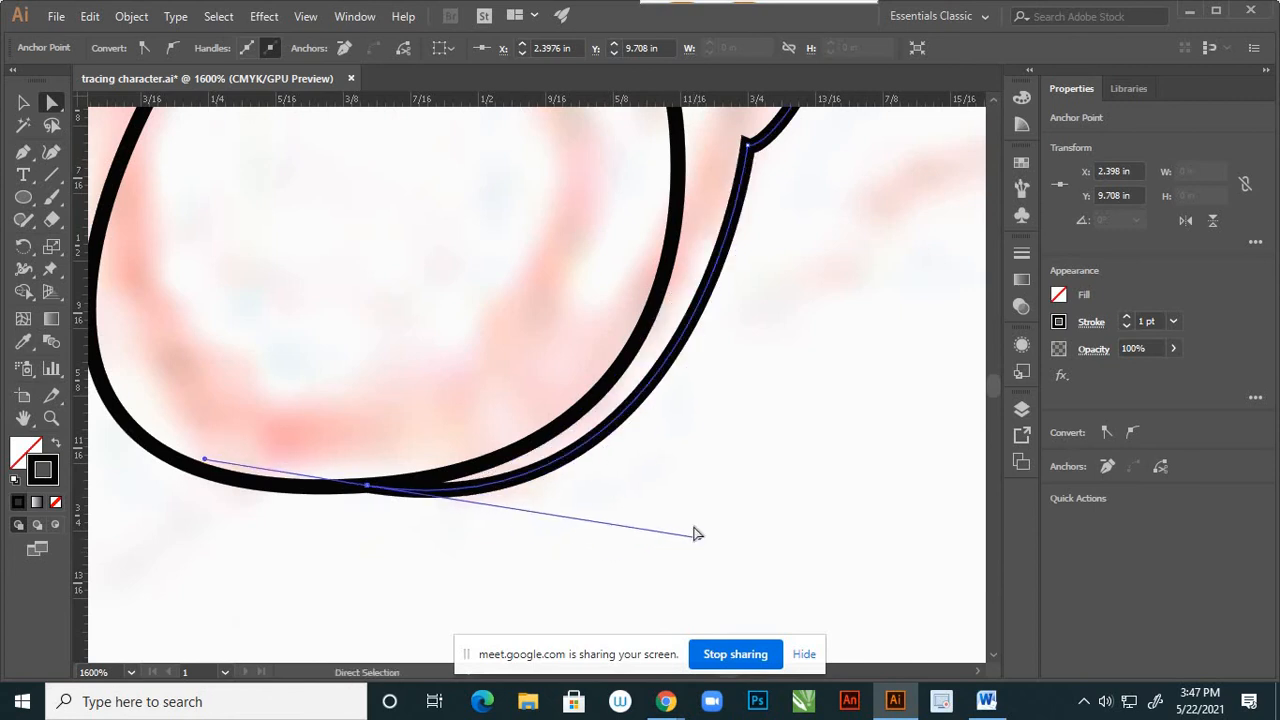
left_click(762, 462)
Shift the sole line's end anchor to about X 2.348, Y 9.709 in and level its handle so the curve merges with the shoe outline.
scroll(731, 432, "down", 4, "alt")
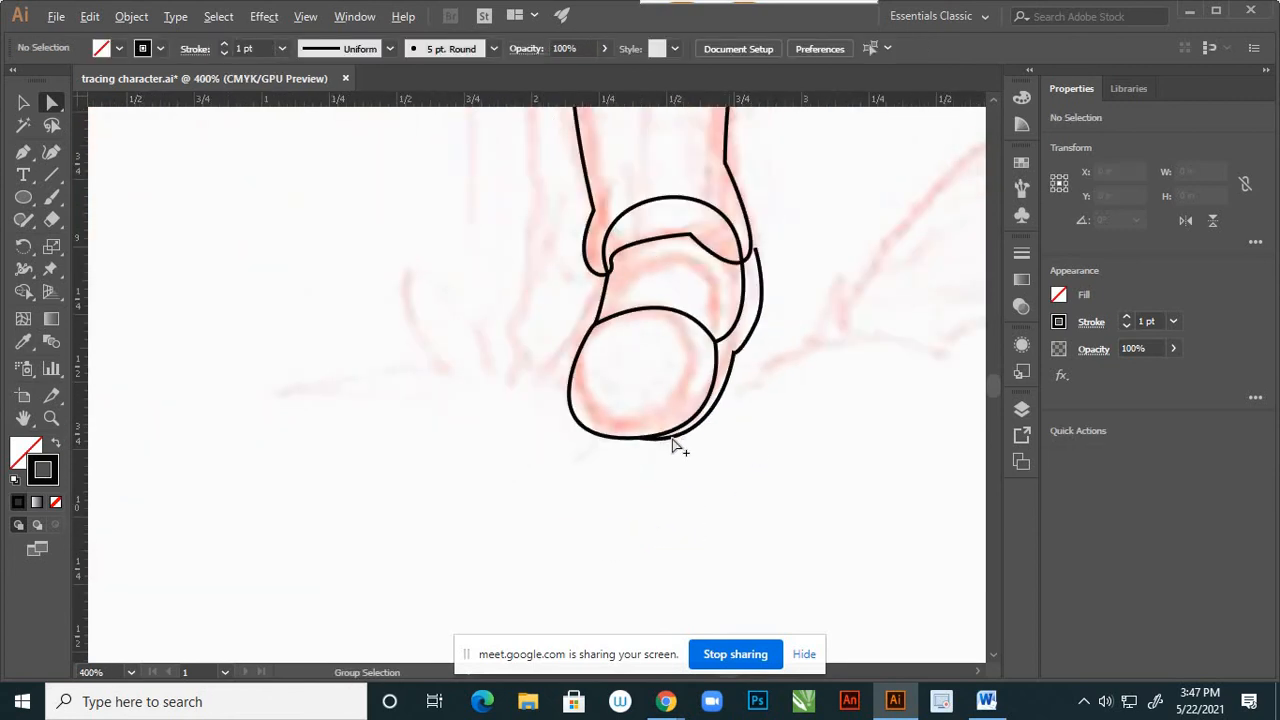
scroll(675, 447, "up", 4, "alt")
left_click(638, 437)
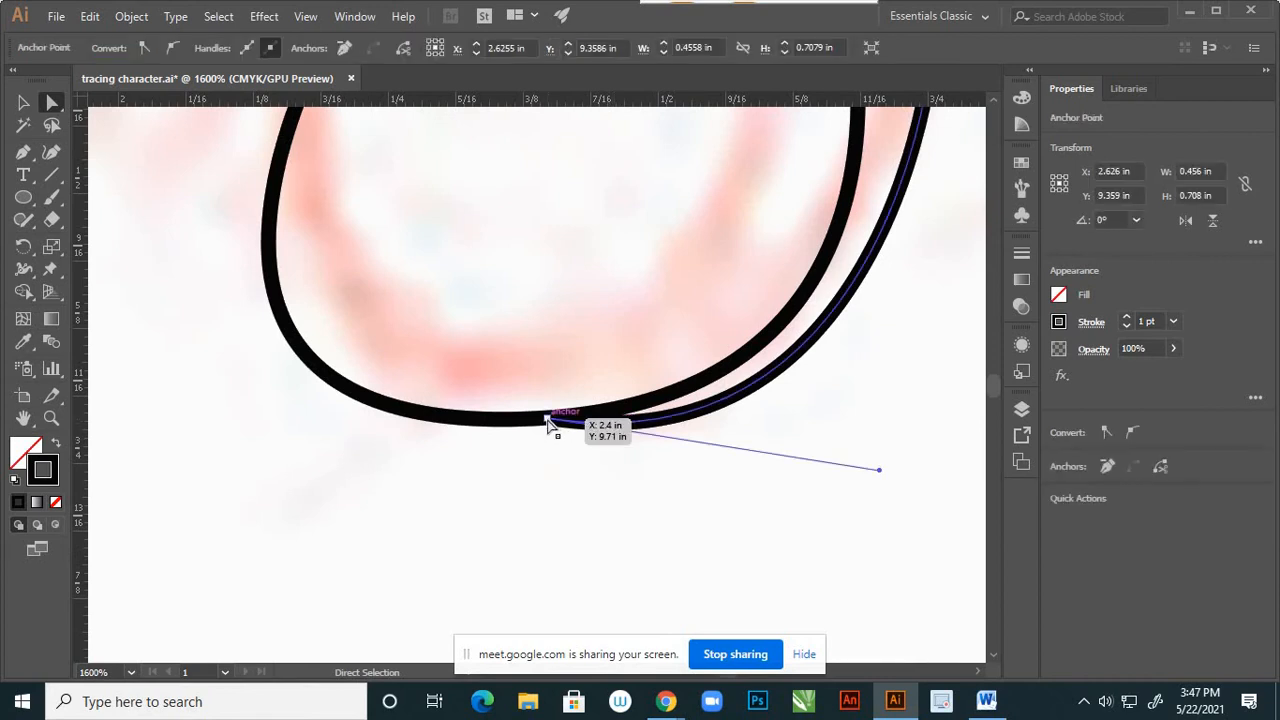
left_click_drag(548, 422, 493, 421)
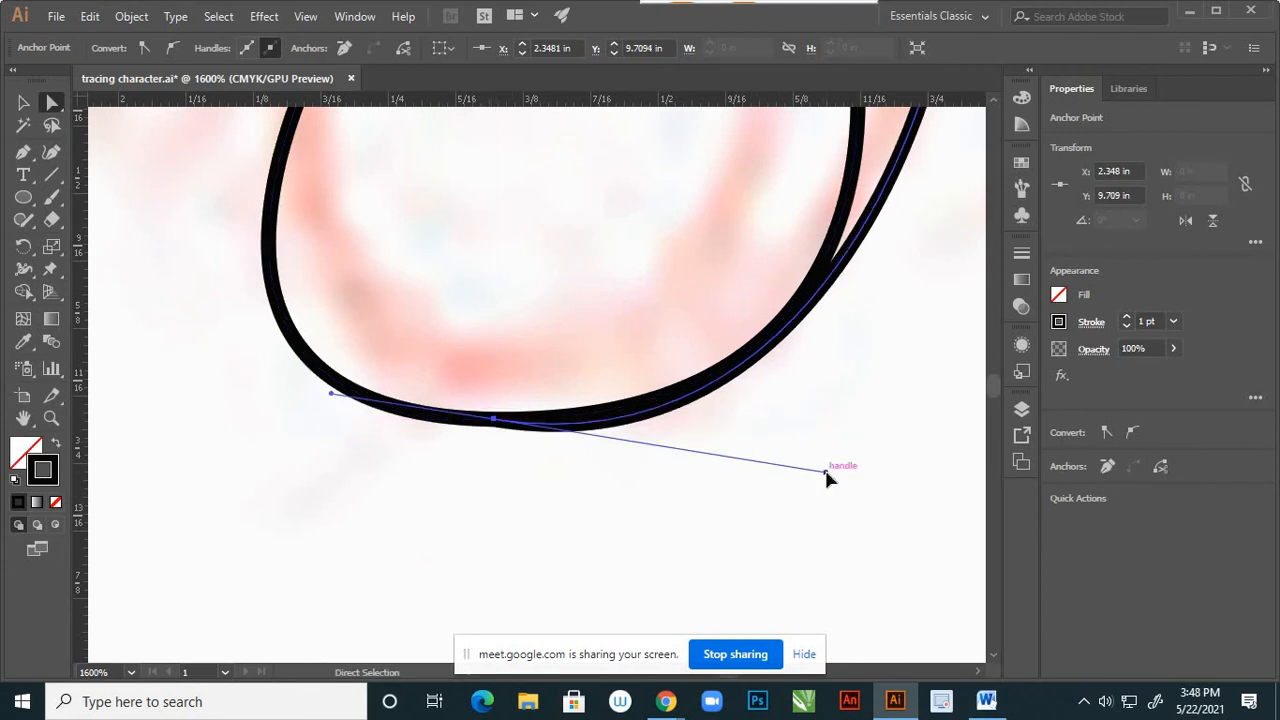
left_click_drag(826, 472, 867, 418)
left_click(628, 476)
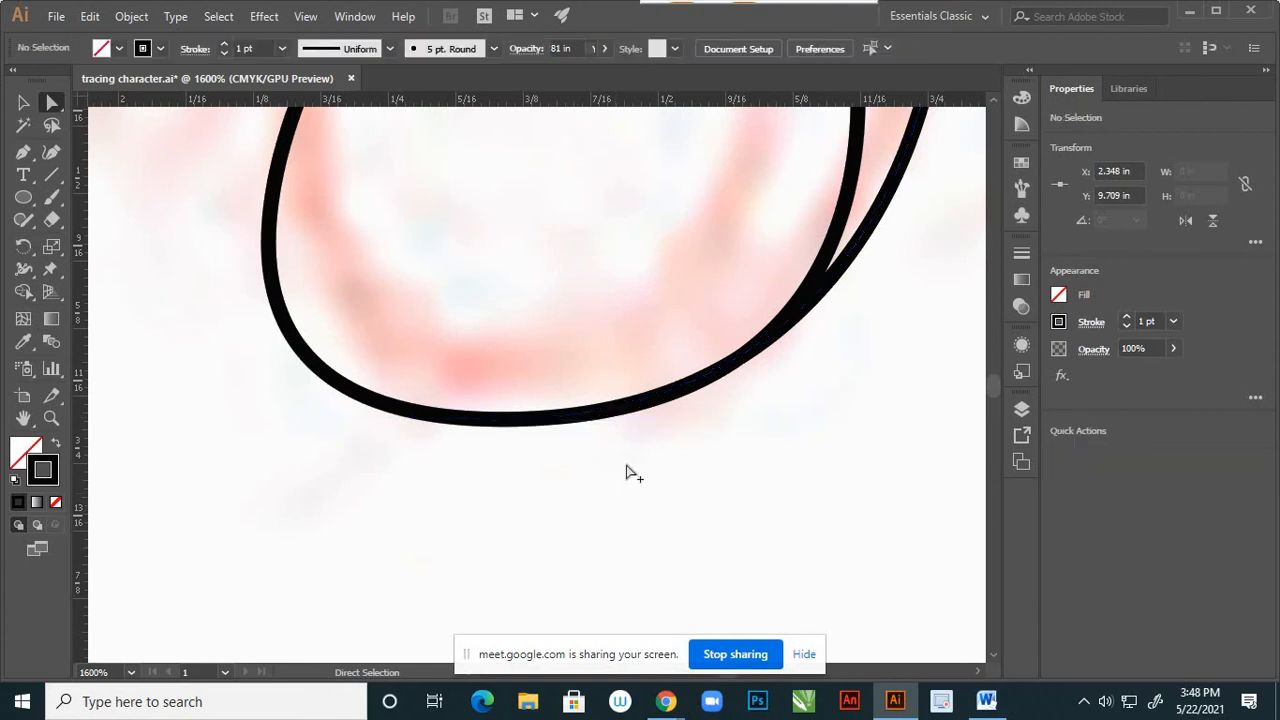
Reshape the standing foot's outer heel line by raising its lower anchor point slightly and bulging the curve outward.
scroll(628, 476, "down", 4)
scroll(636, 488, "down", 2)
scroll(678, 405, "up", 3)
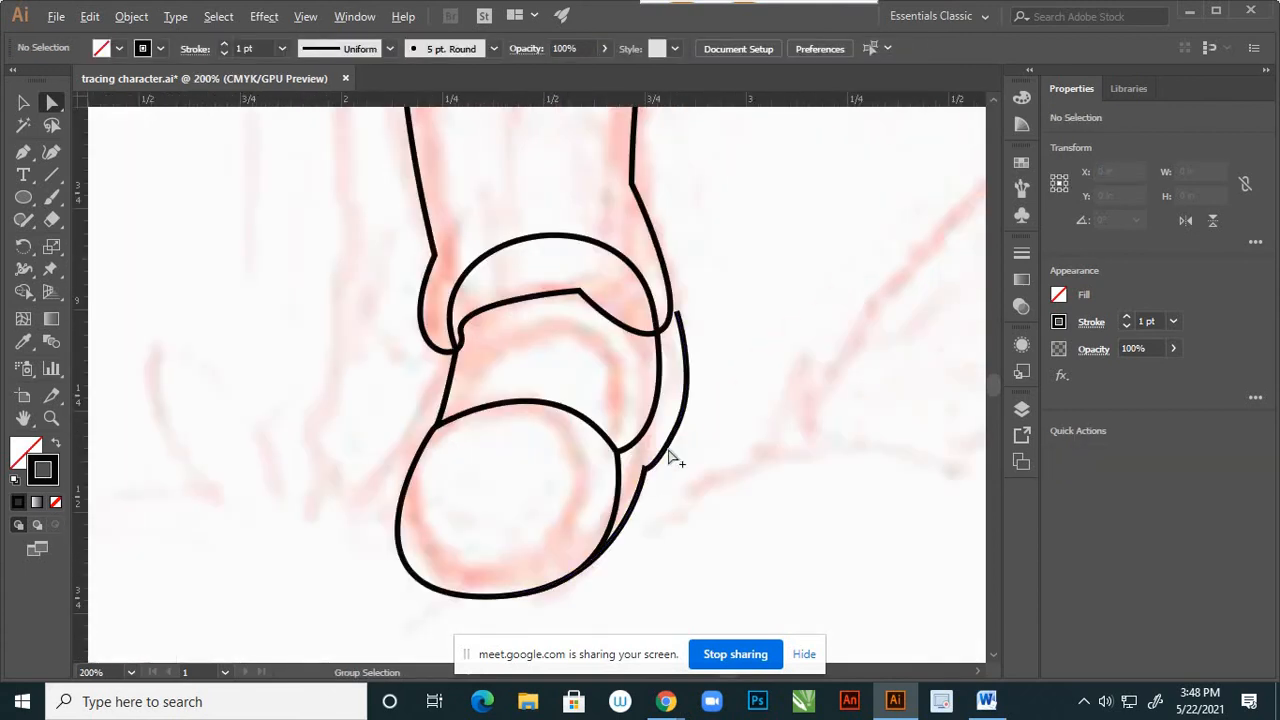
left_click(647, 469)
left_click_drag(647, 469, 645, 461)
left_click_drag(689, 400, 700, 409)
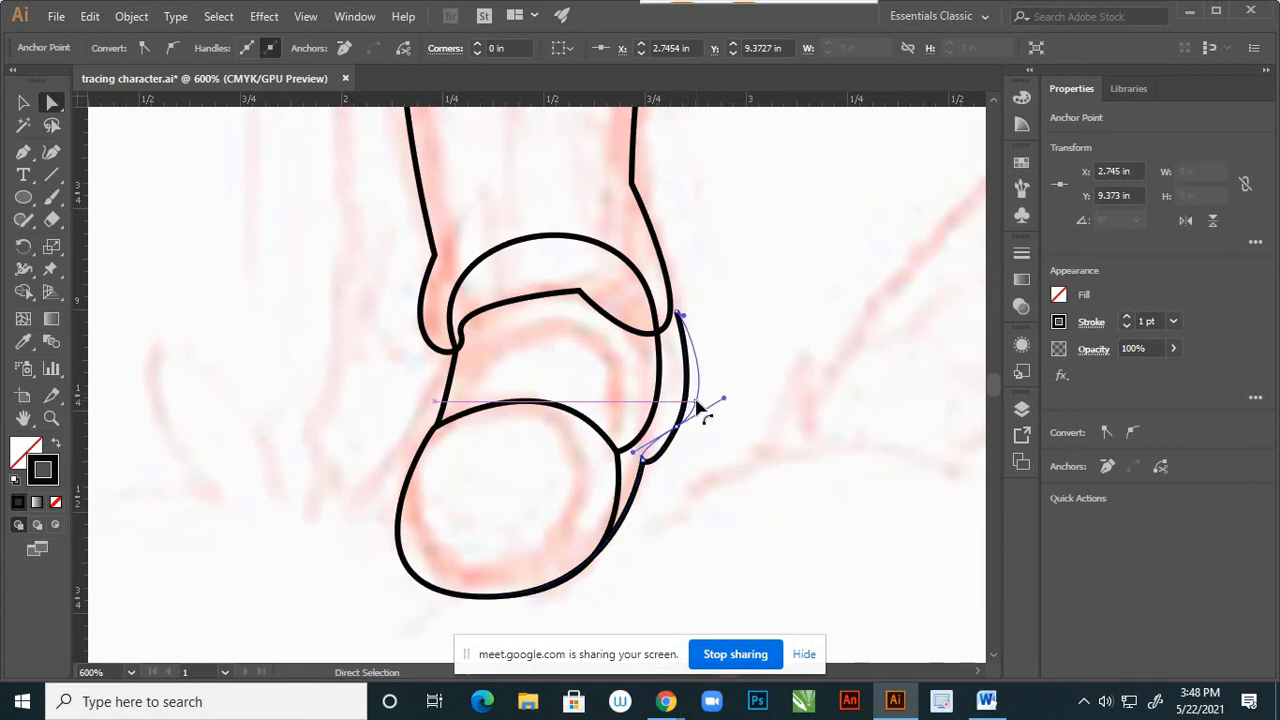
left_click(710, 440)
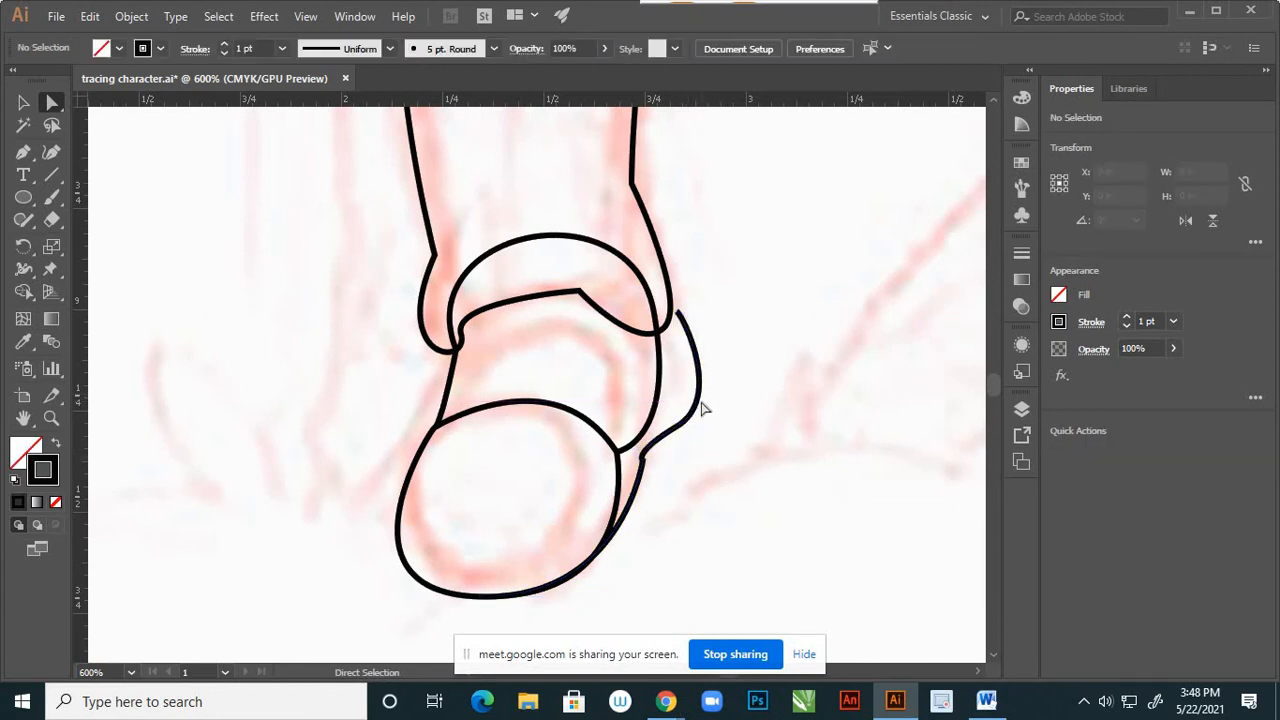
Trace the underside of the raised foot's shoe with the Pen tool, from the trouser hem around the notched heel to the curved toe.
scroll(672, 506, "down", 5)
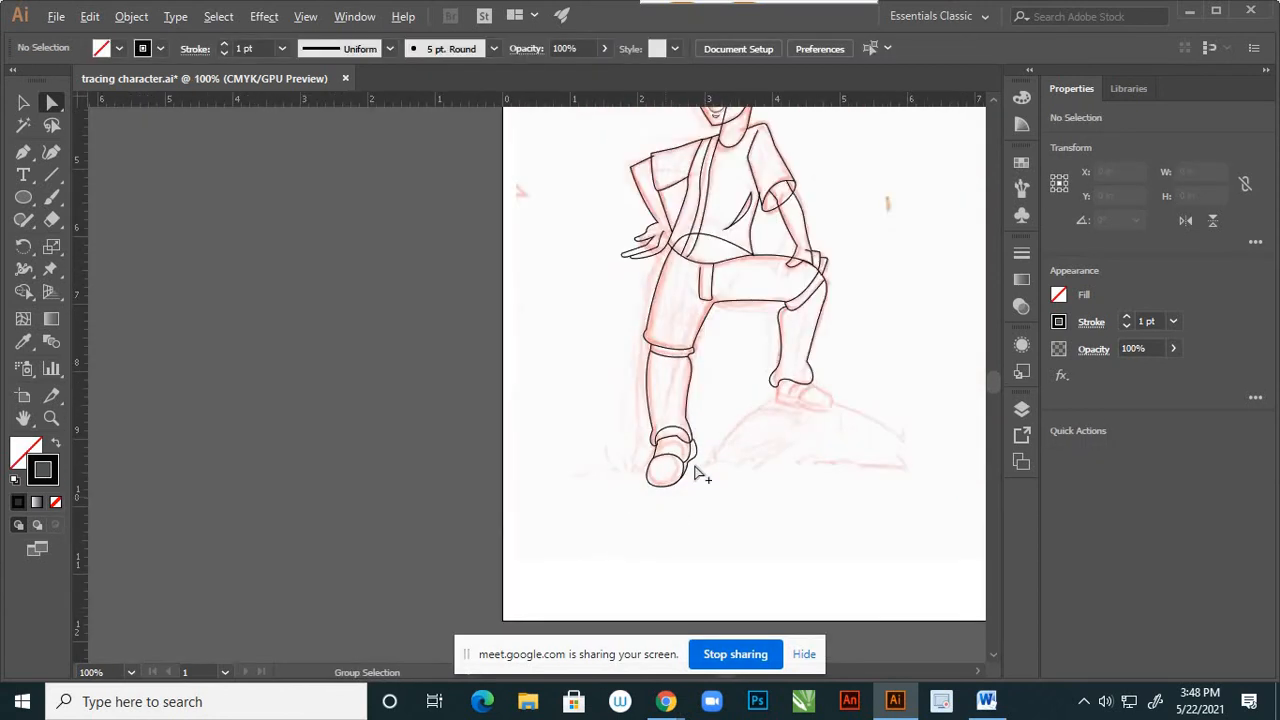
scroll(665, 465, "down", 1)
scroll(714, 443, "up", 5)
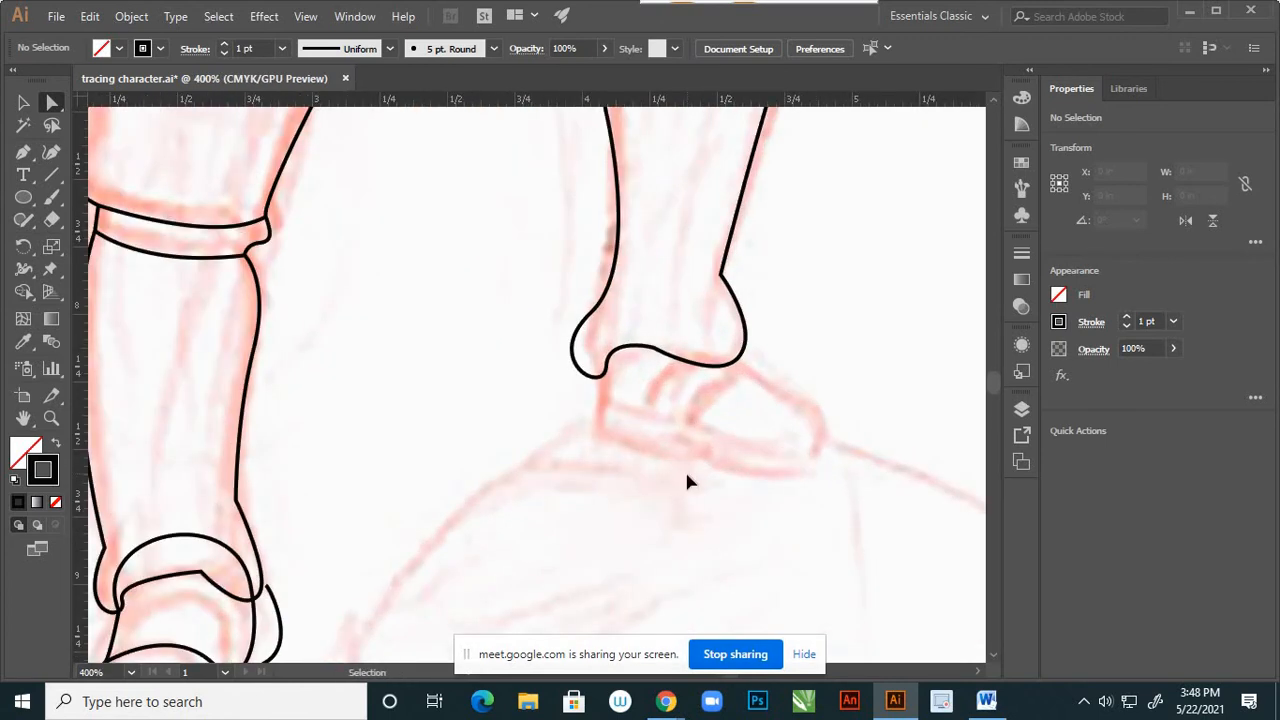
key("p")
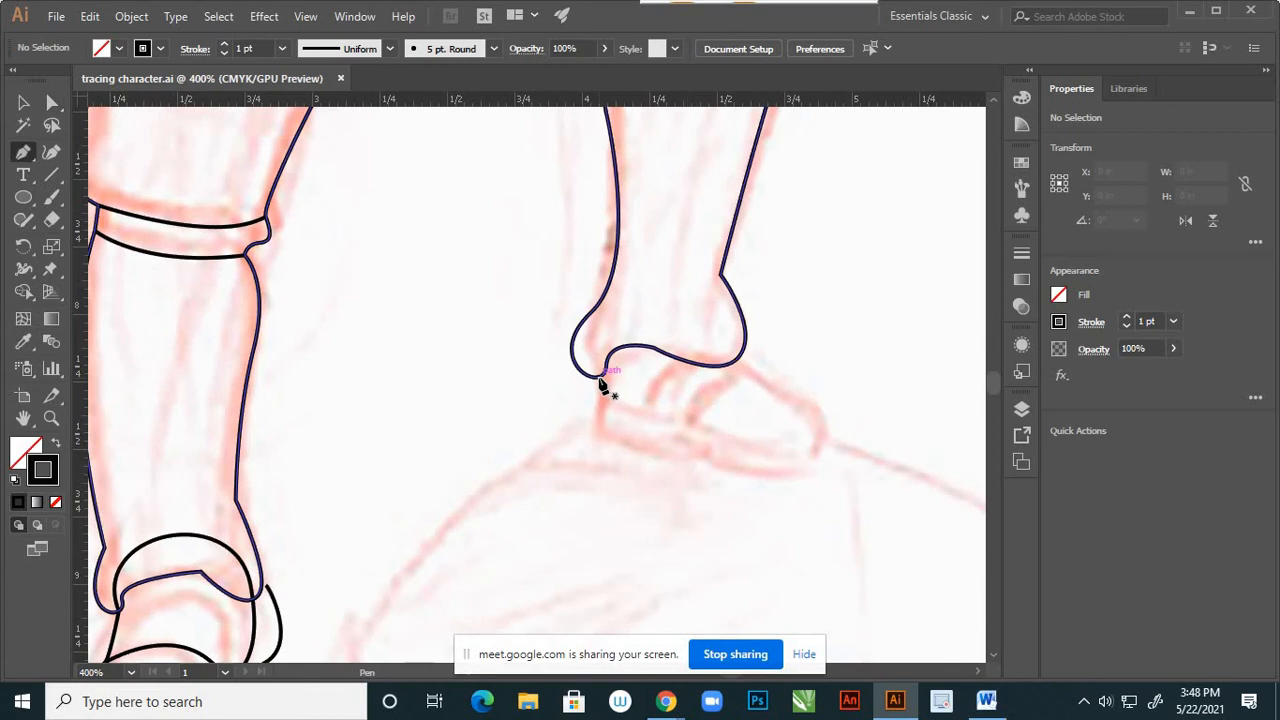
left_click(598, 378)
left_click(598, 405)
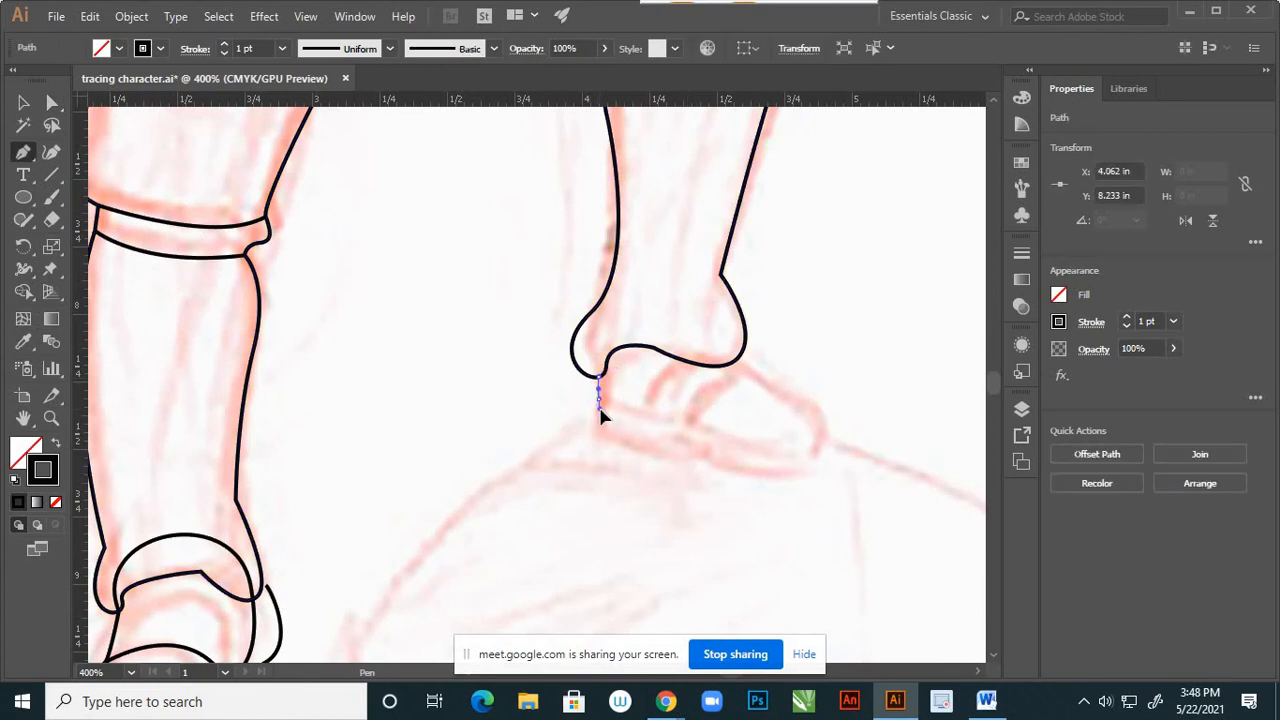
left_click(591, 432)
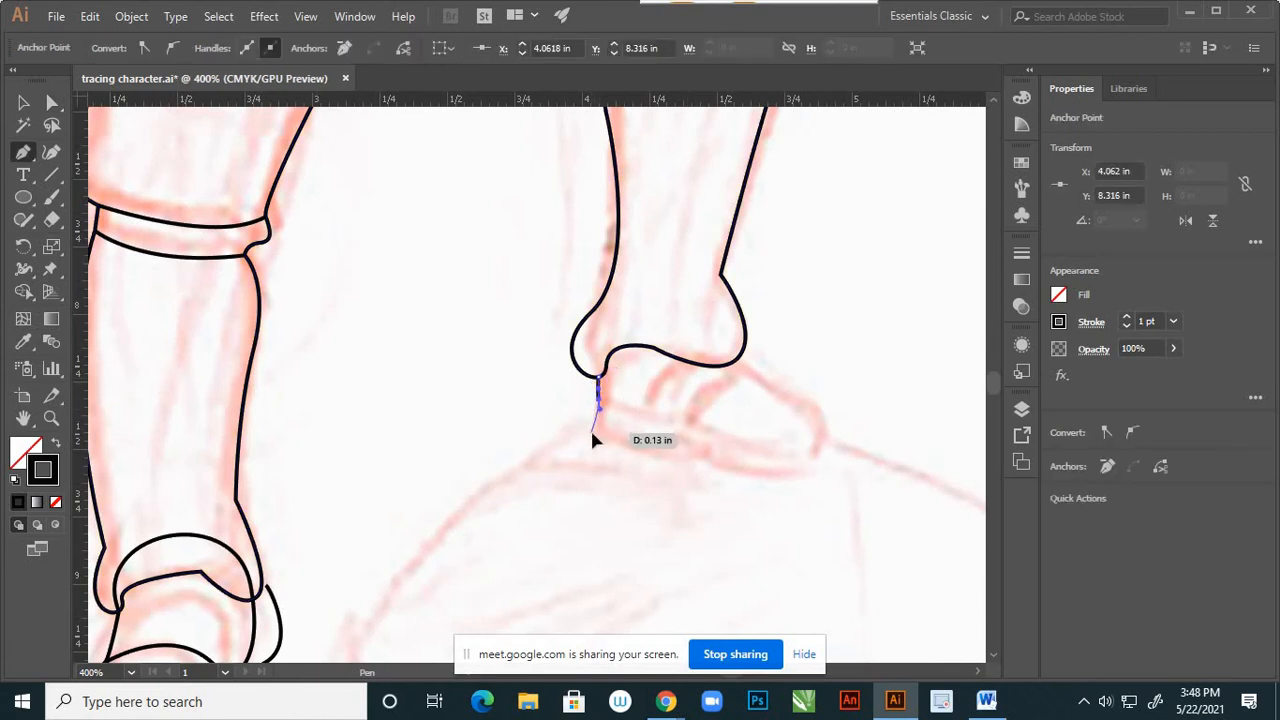
left_click(659, 453)
left_click(680, 440)
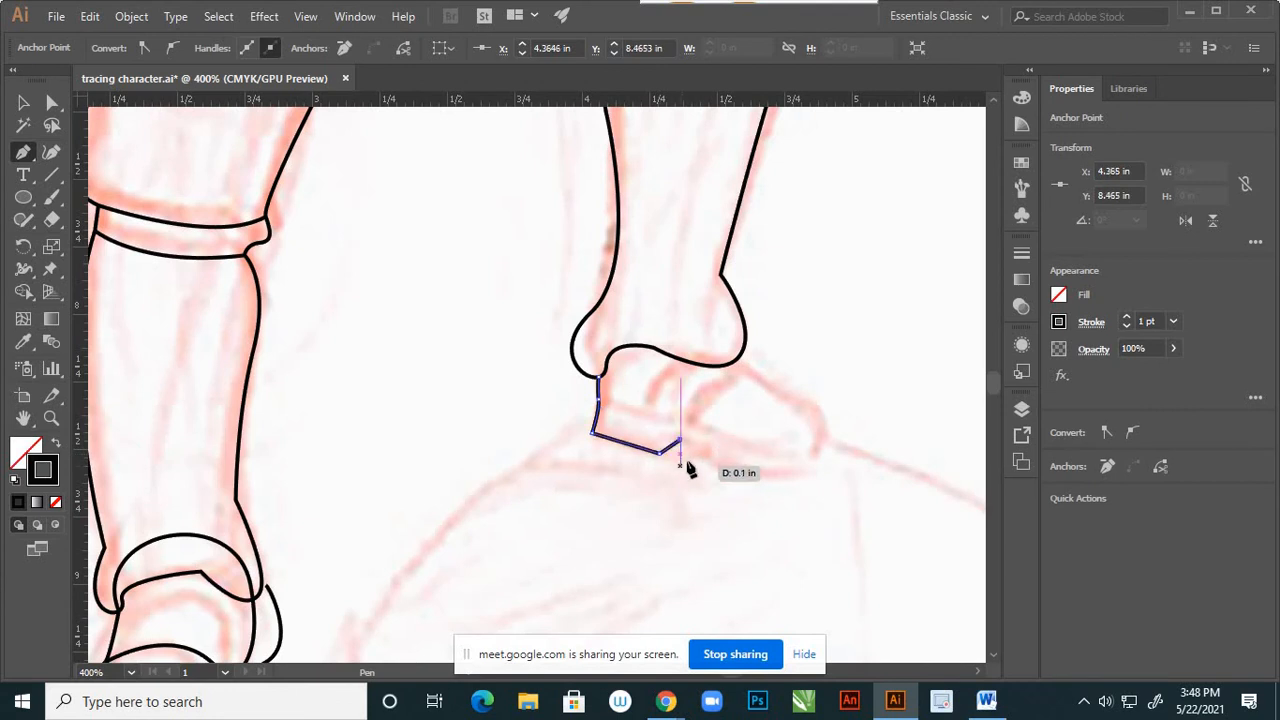
left_click(686, 460)
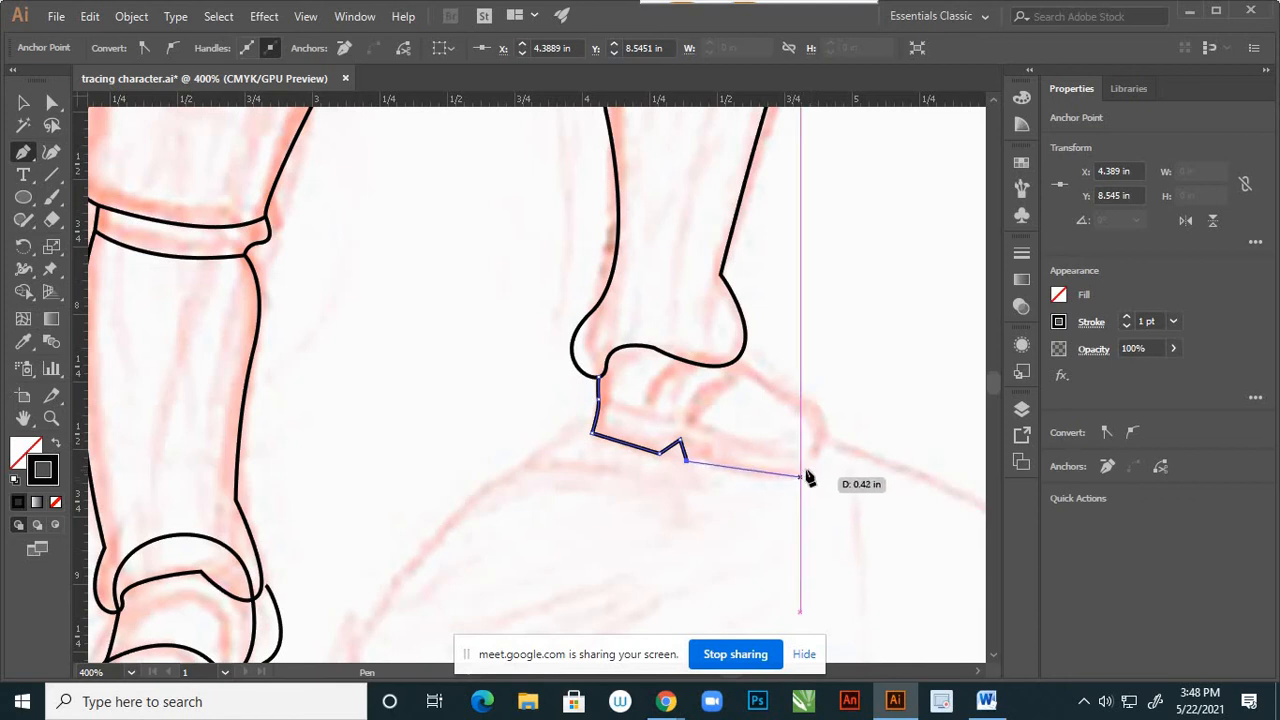
left_click_drag(813, 461, 831, 412)
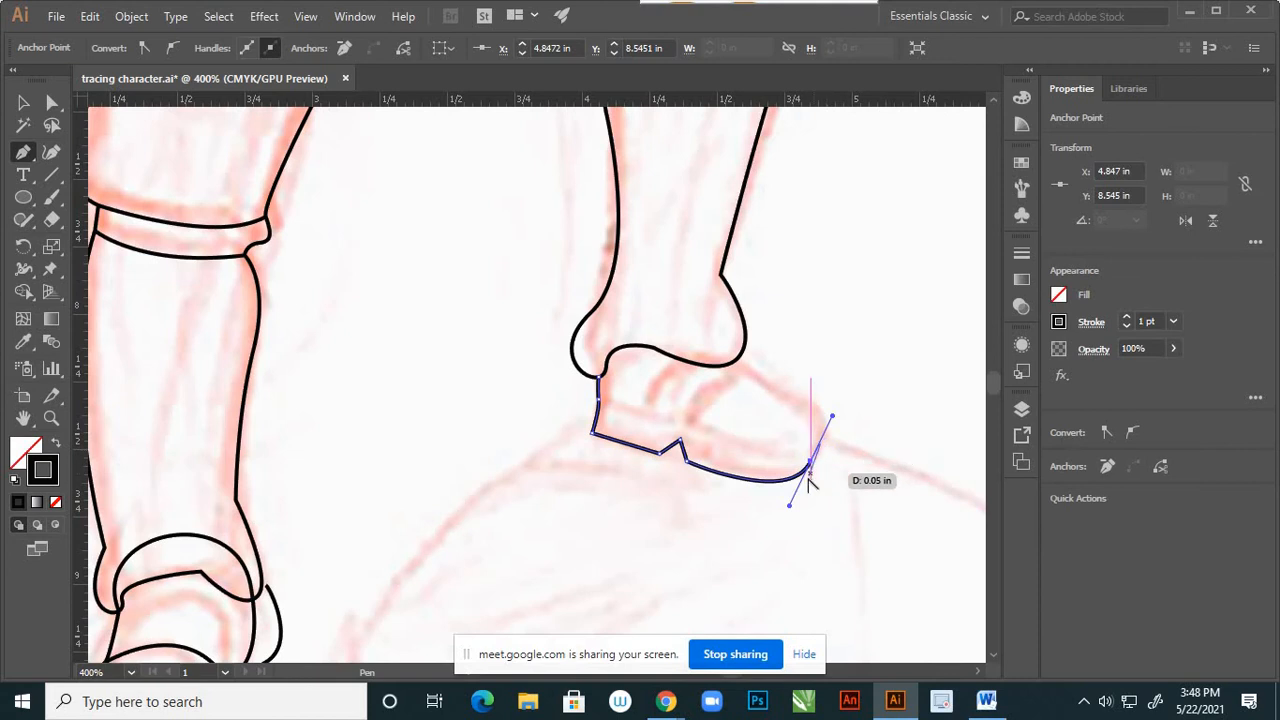
Continue the path along the sole's upper edge back to the heel and align its last anchor with the heel line.
scroll(822, 465, "up", 1)
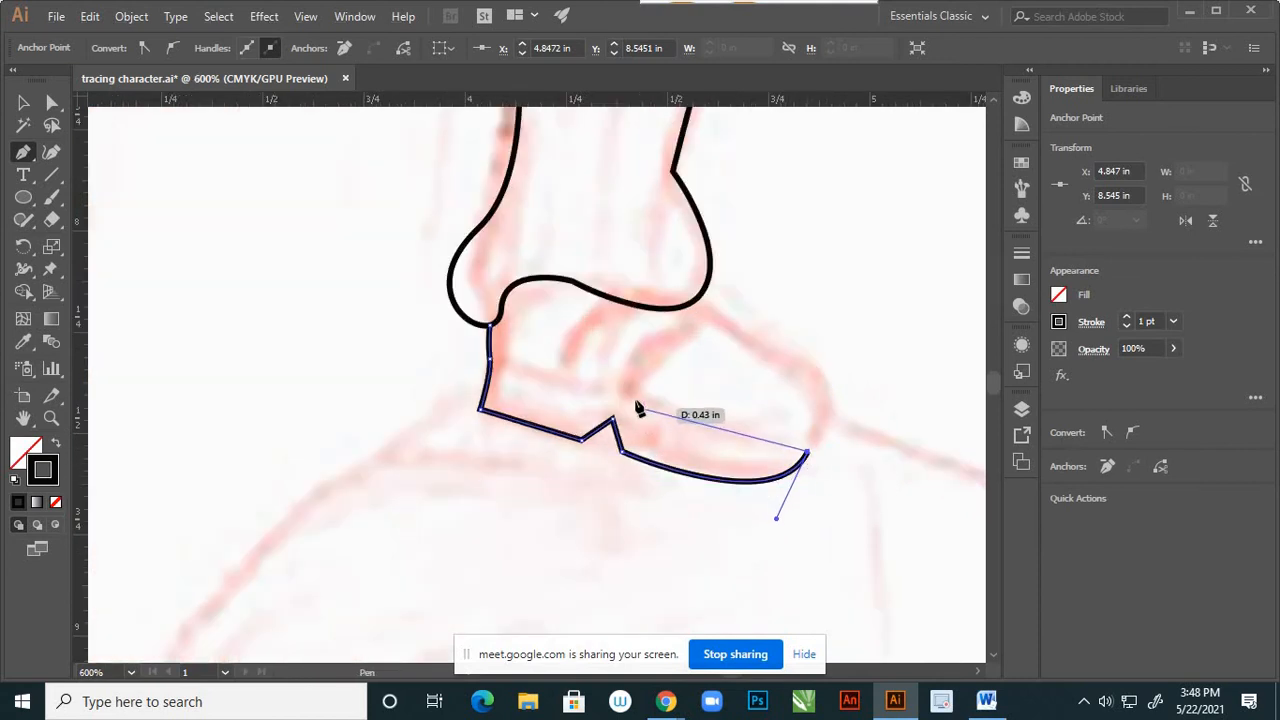
left_click_drag(635, 396, 585, 350)
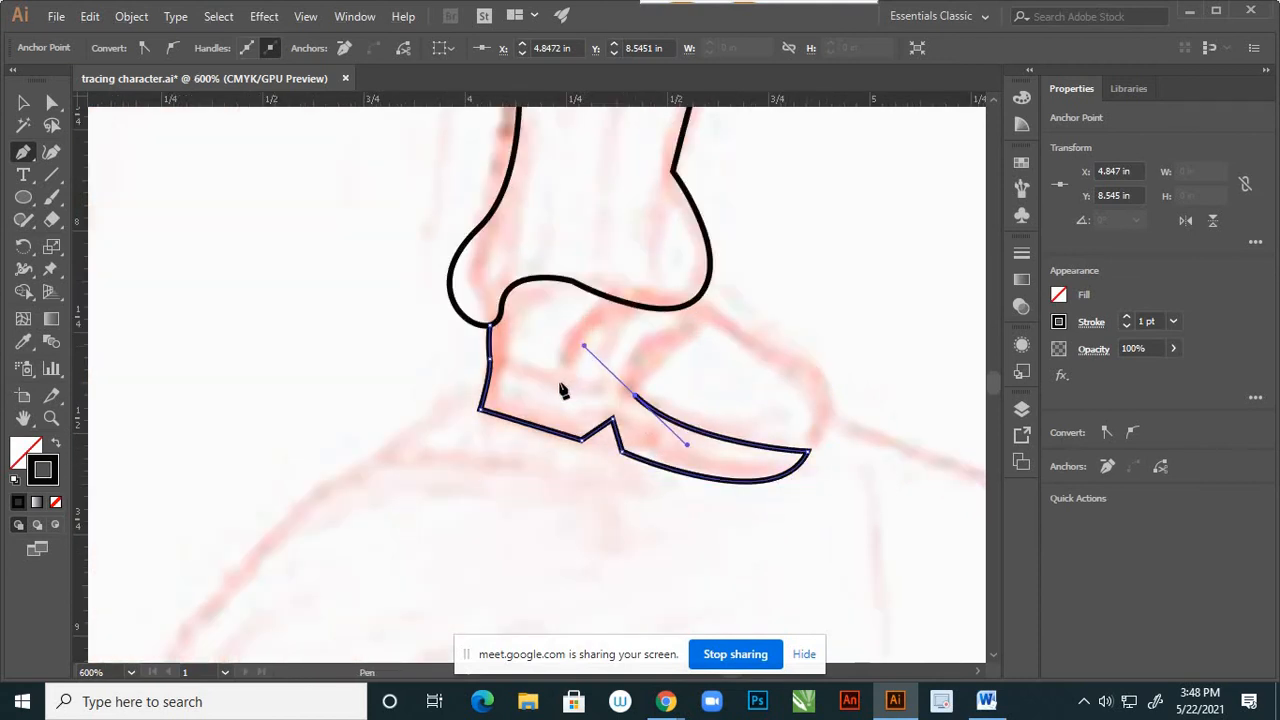
mouse_move(635, 396)
left_mouse_down()
mouse_move(541, 403)
mouse_move(638, 405)
left_mouse_up()
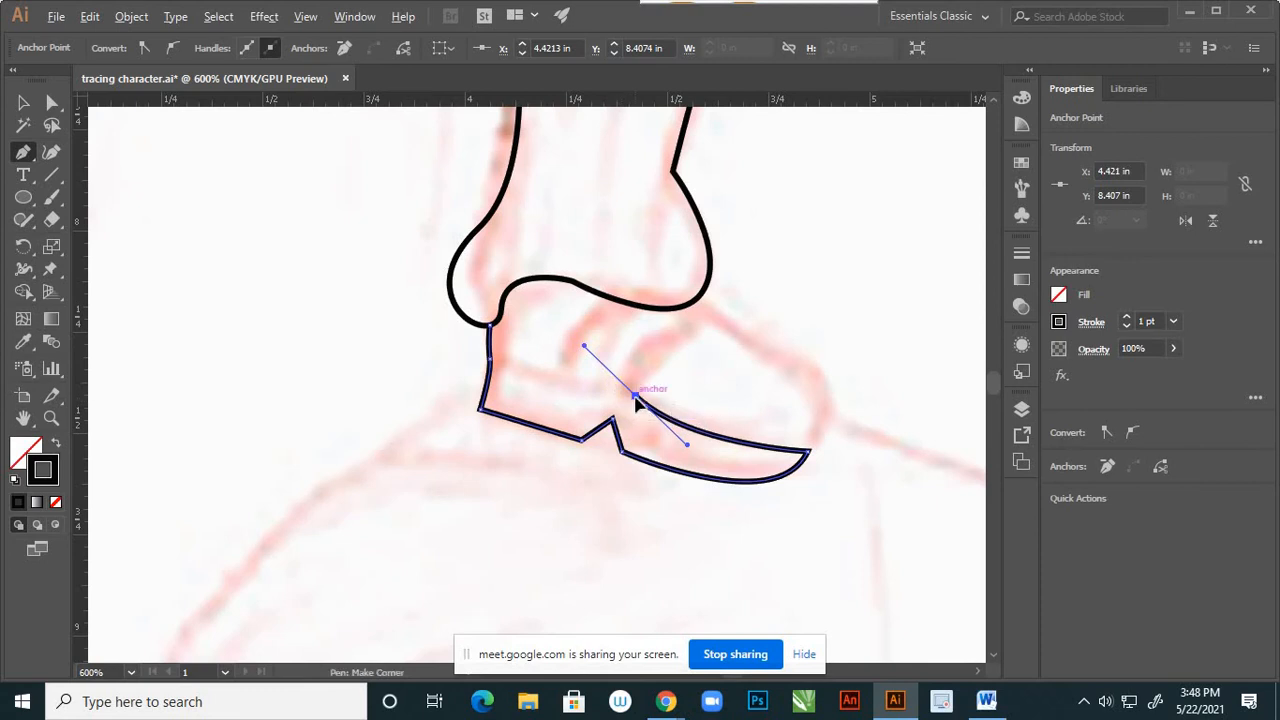
left_click(636, 398)
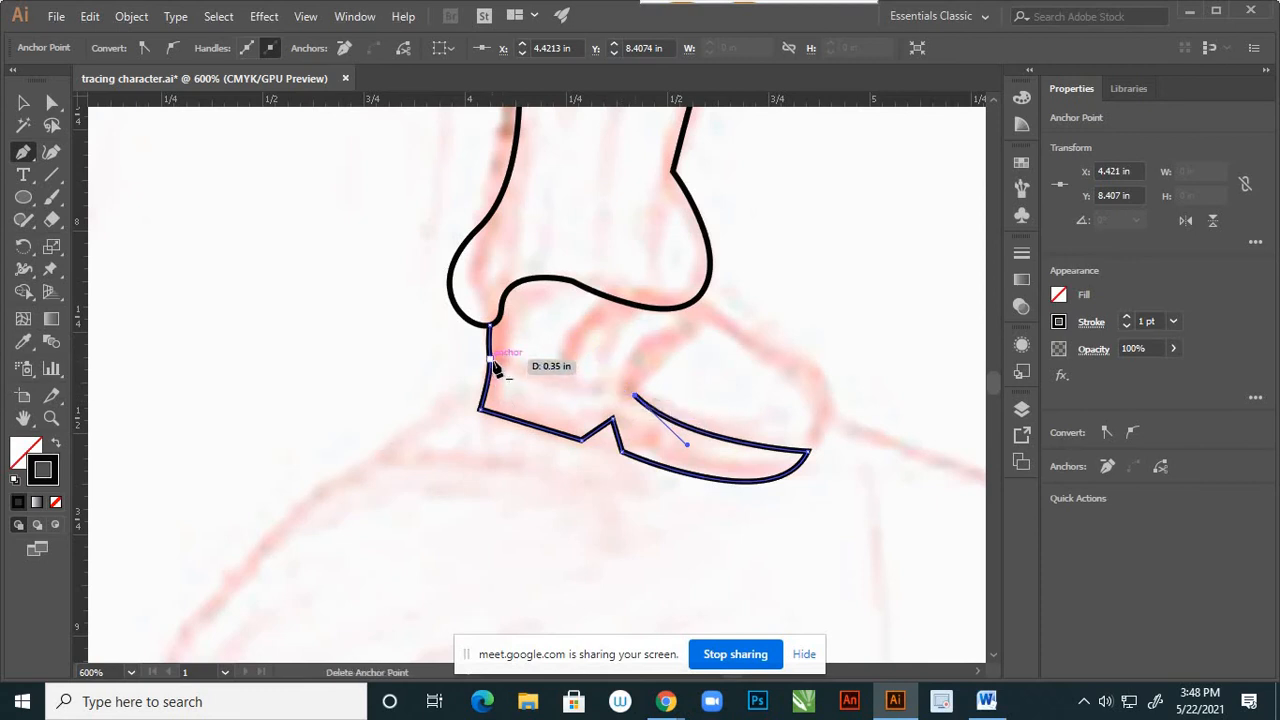
left_click(492, 362)
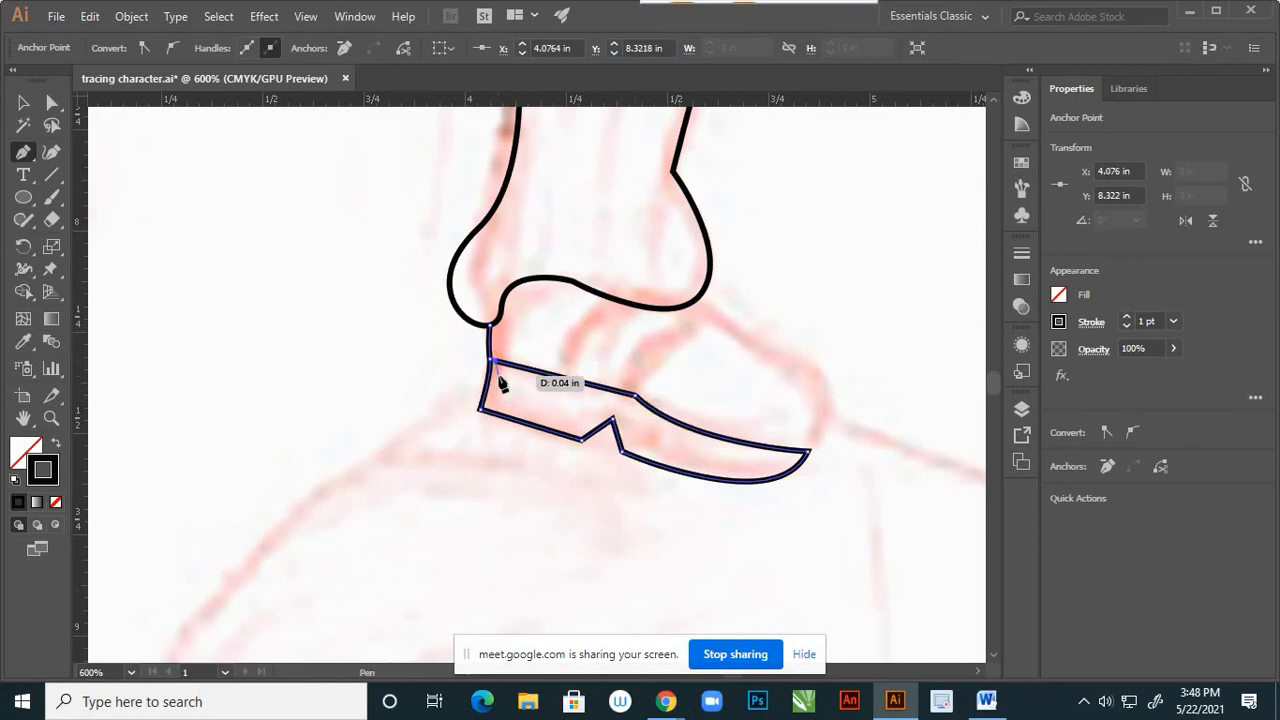
key("a")
left_click(499, 369)
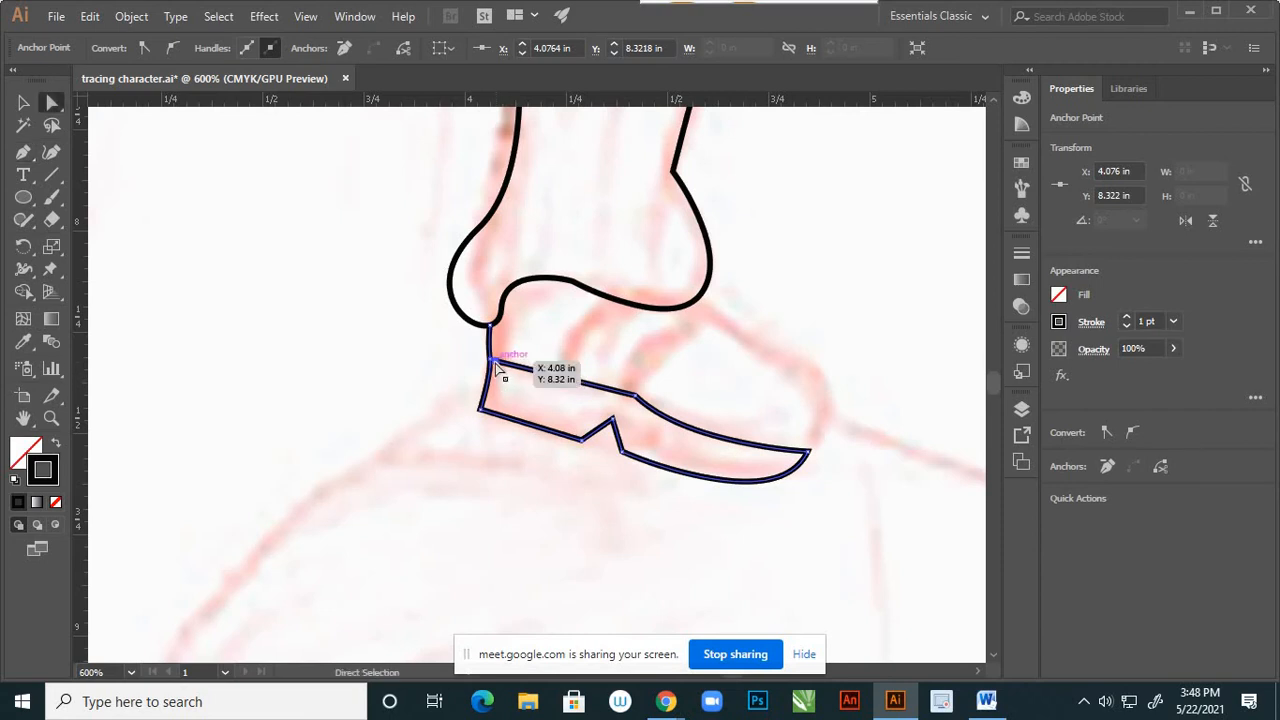
left_click_drag(494, 362, 488, 360)
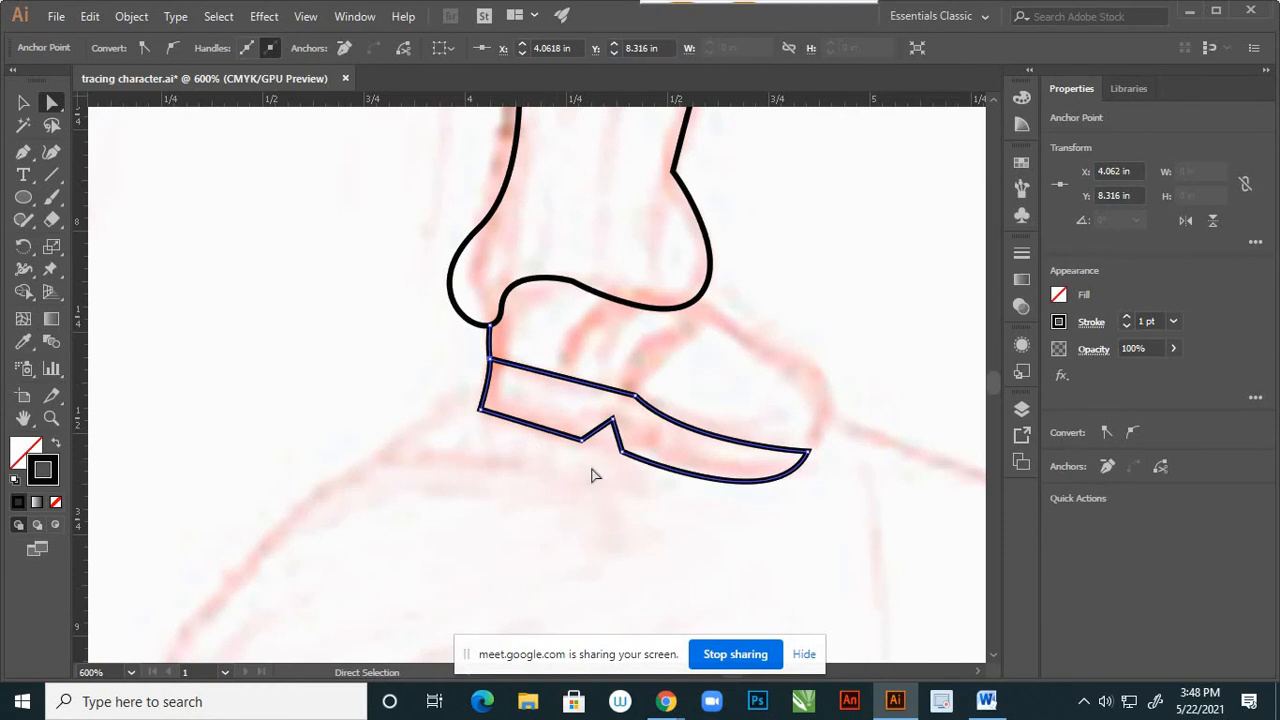
Trace the top of the raised foot's shoe with the Pen tool, from inside the trouser hem around the toe to the sole tip.
scroll(605, 430, "down", 4)
scroll(651, 460, "up", 3)
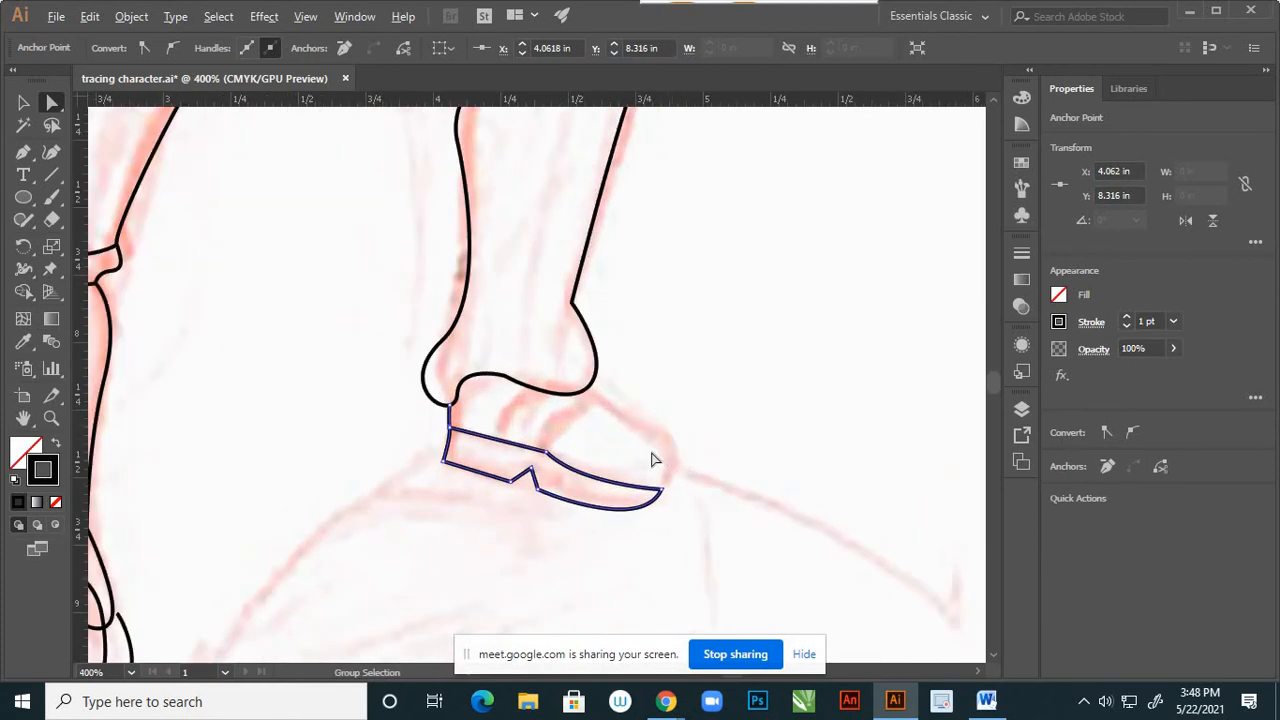
key("p")
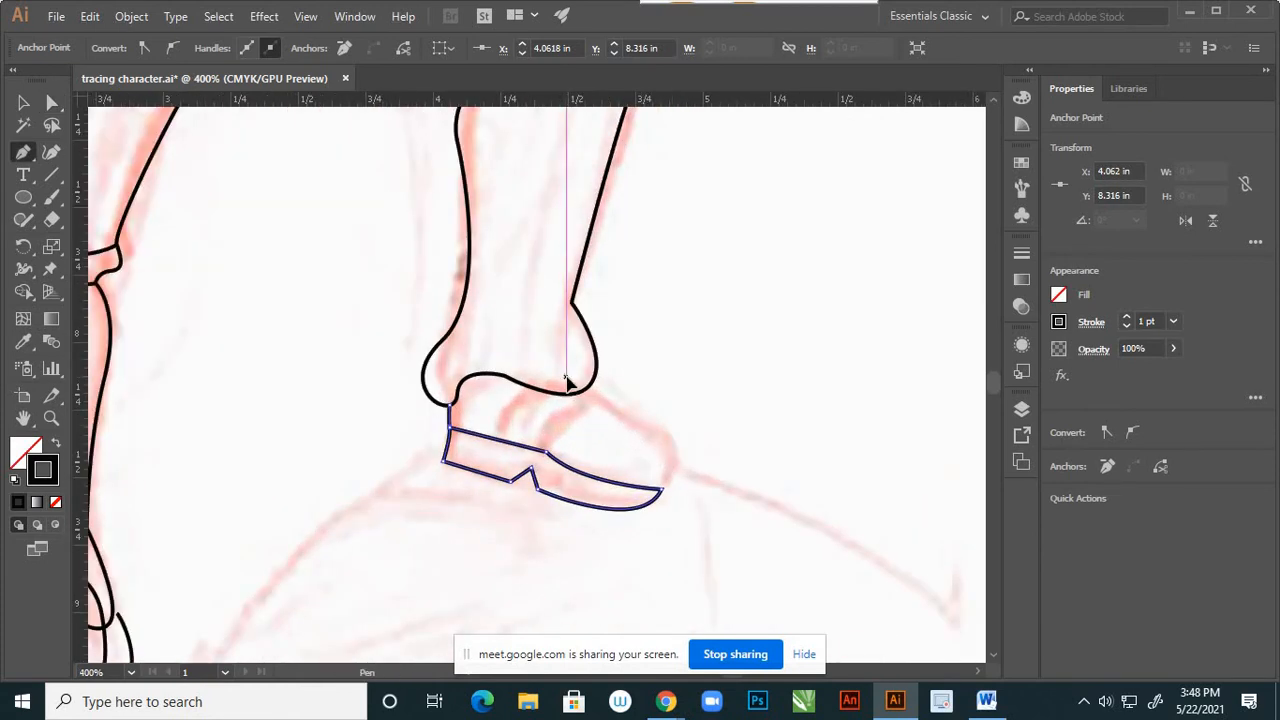
left_click_drag(566, 379, 617, 414)
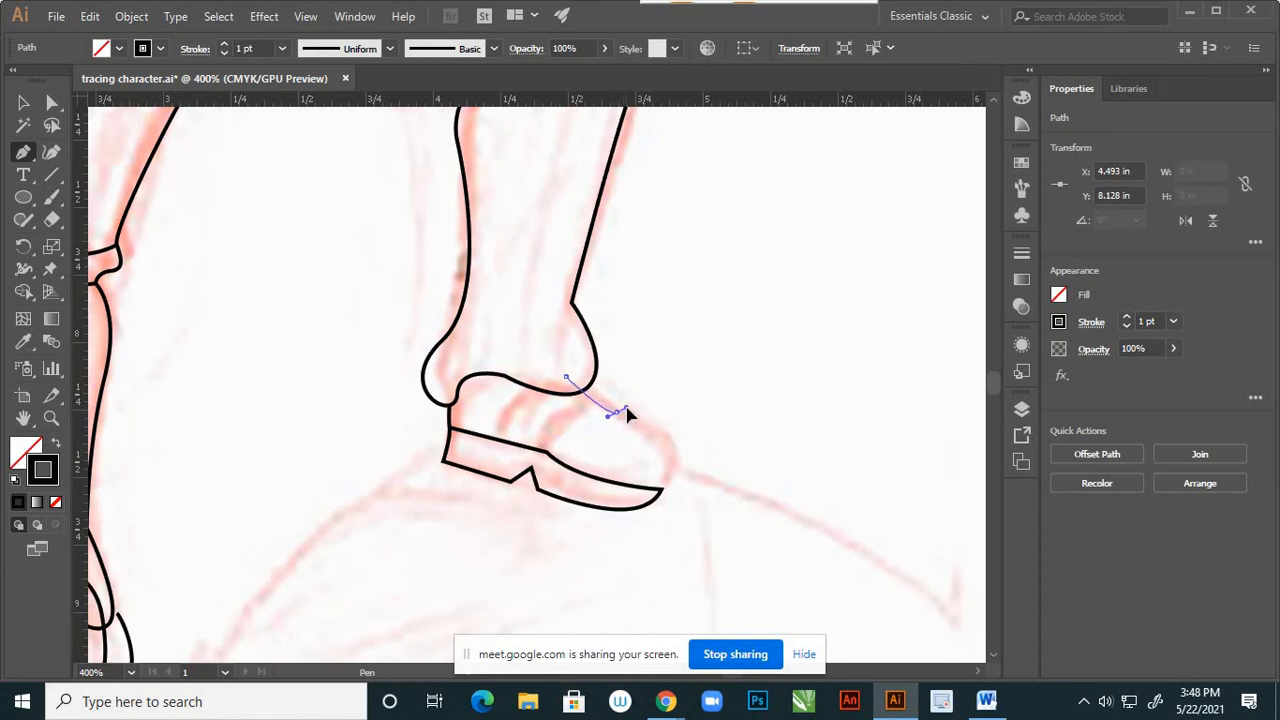
left_click(660, 490)
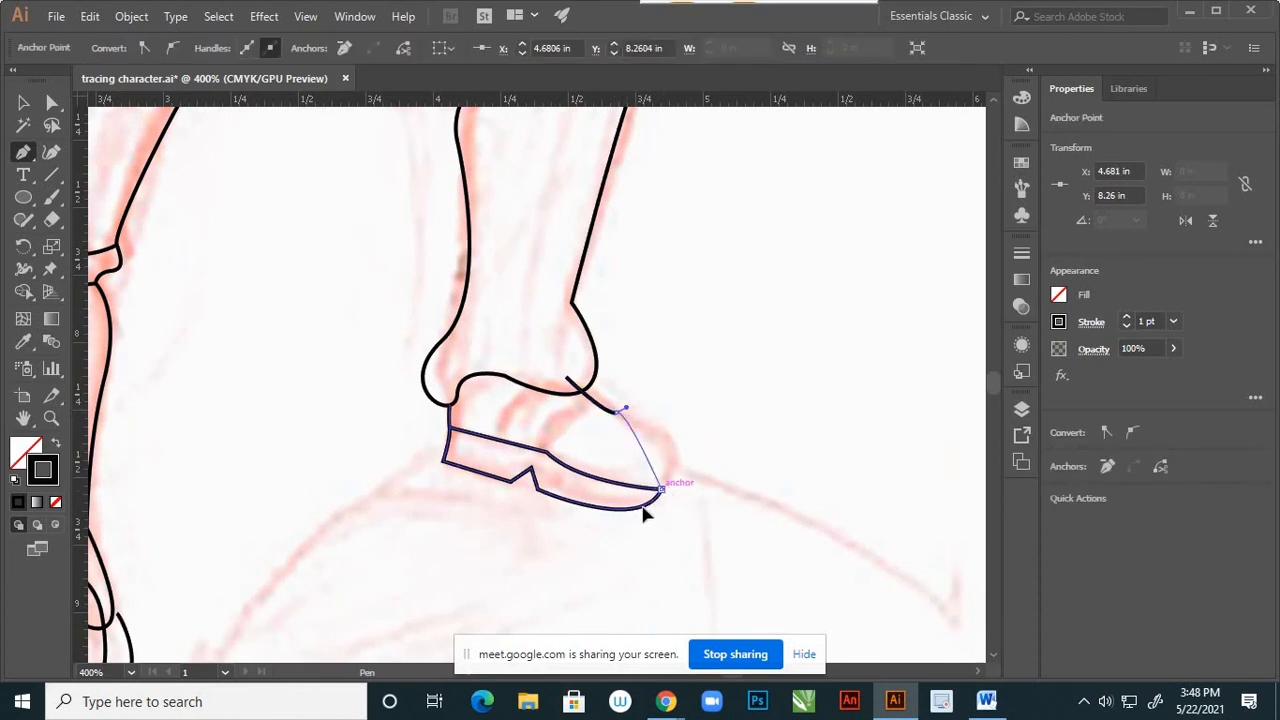
left_click_drag(644, 513, 611, 553)
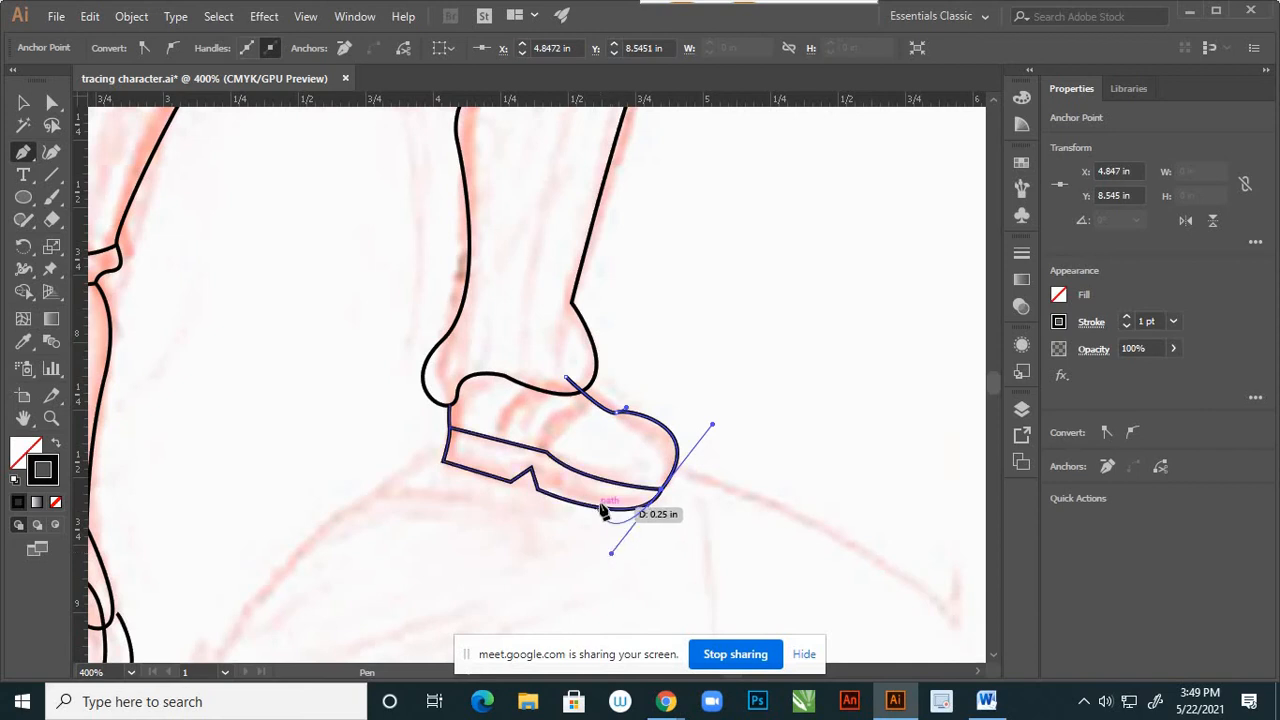
key("v")
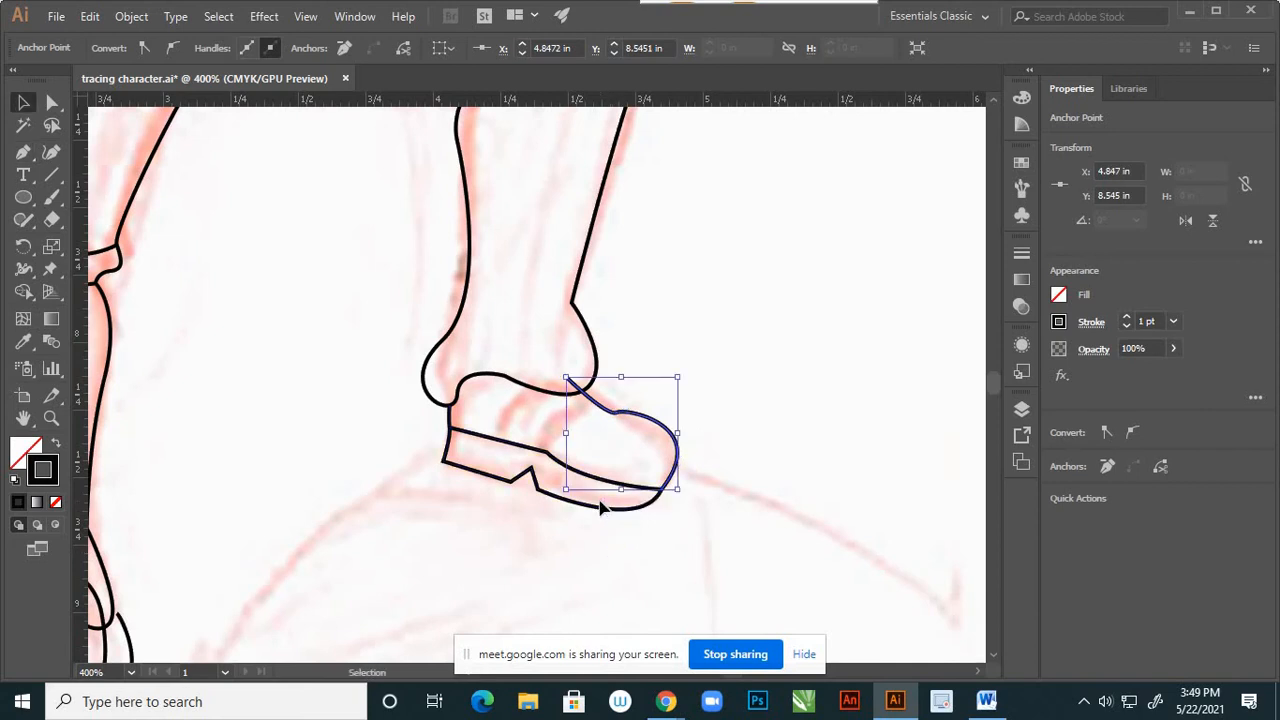
Draw the two curved strap lines across the upper of the raised foot's shoe, each running between its top edge and the sole.
key("p")
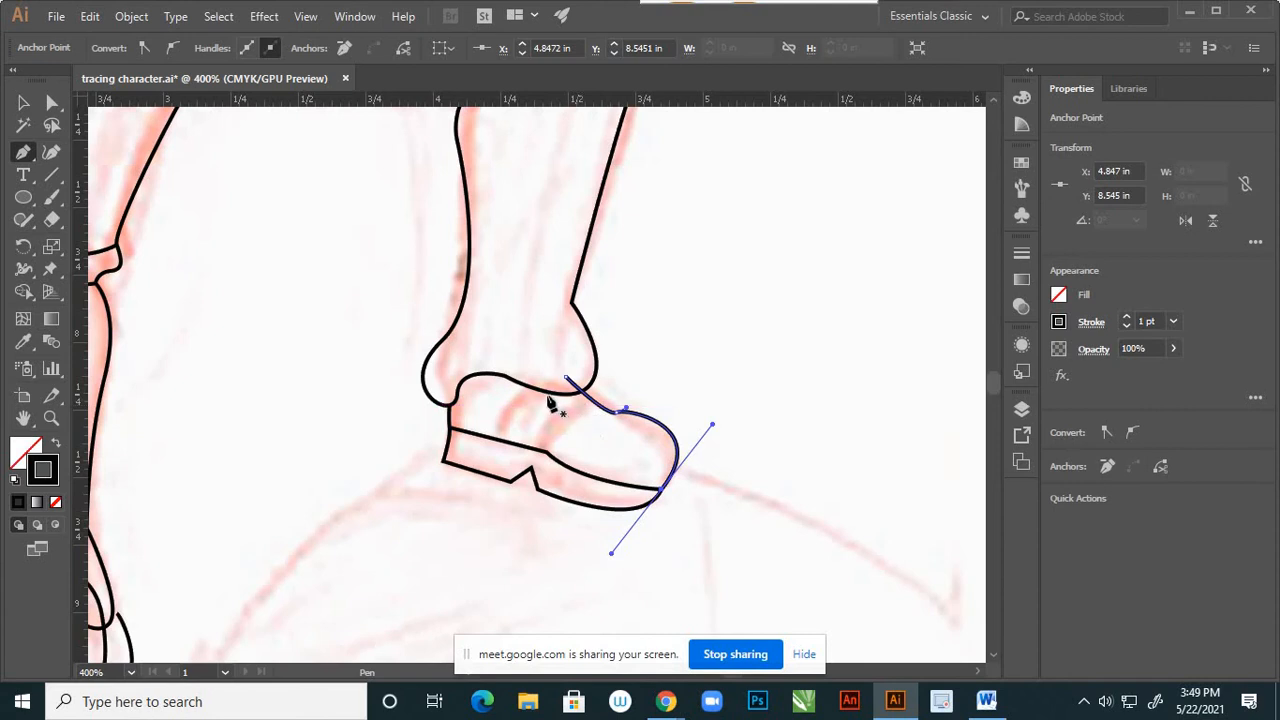
left_click(543, 392)
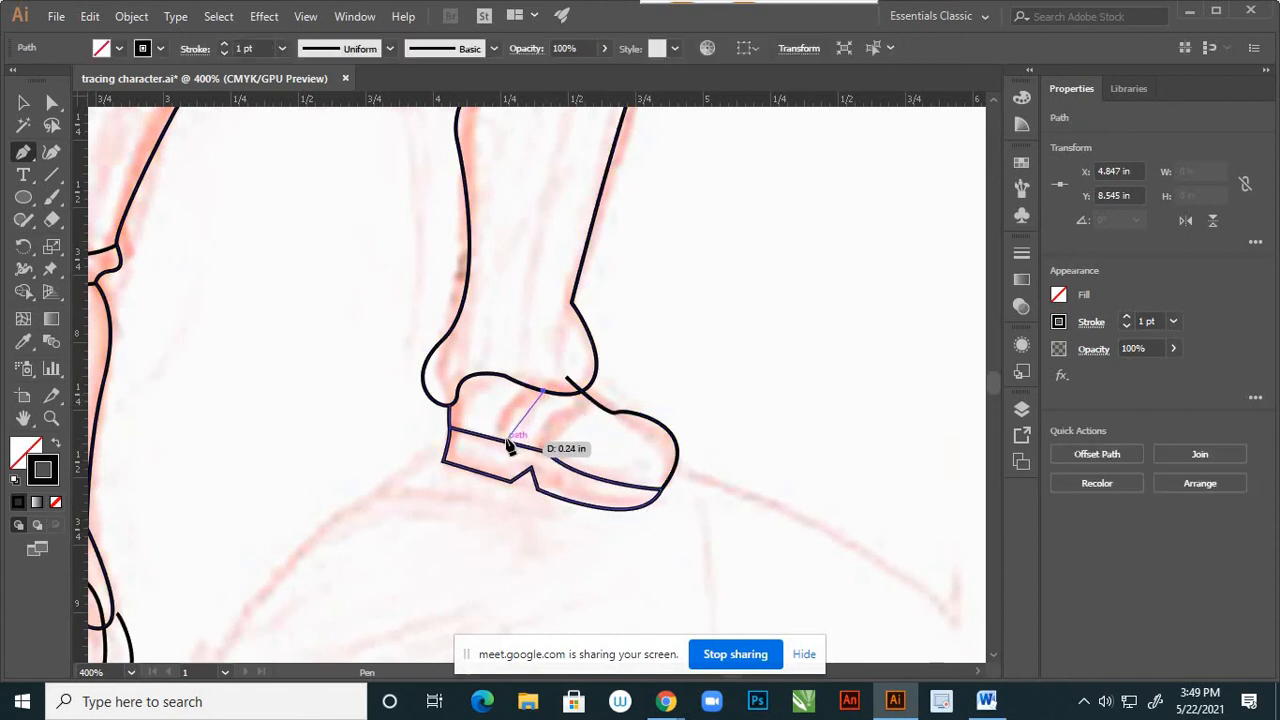
left_click_drag(505, 440, 521, 472)
key("v")
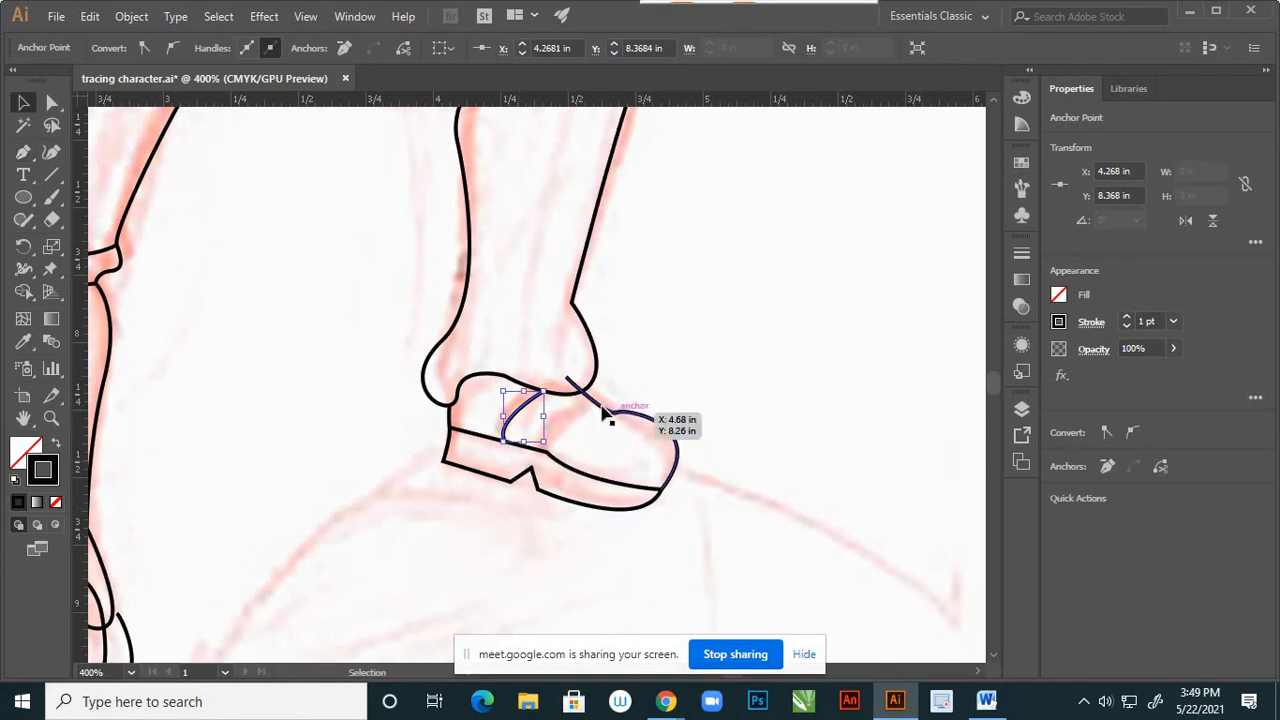
left_click(581, 423)
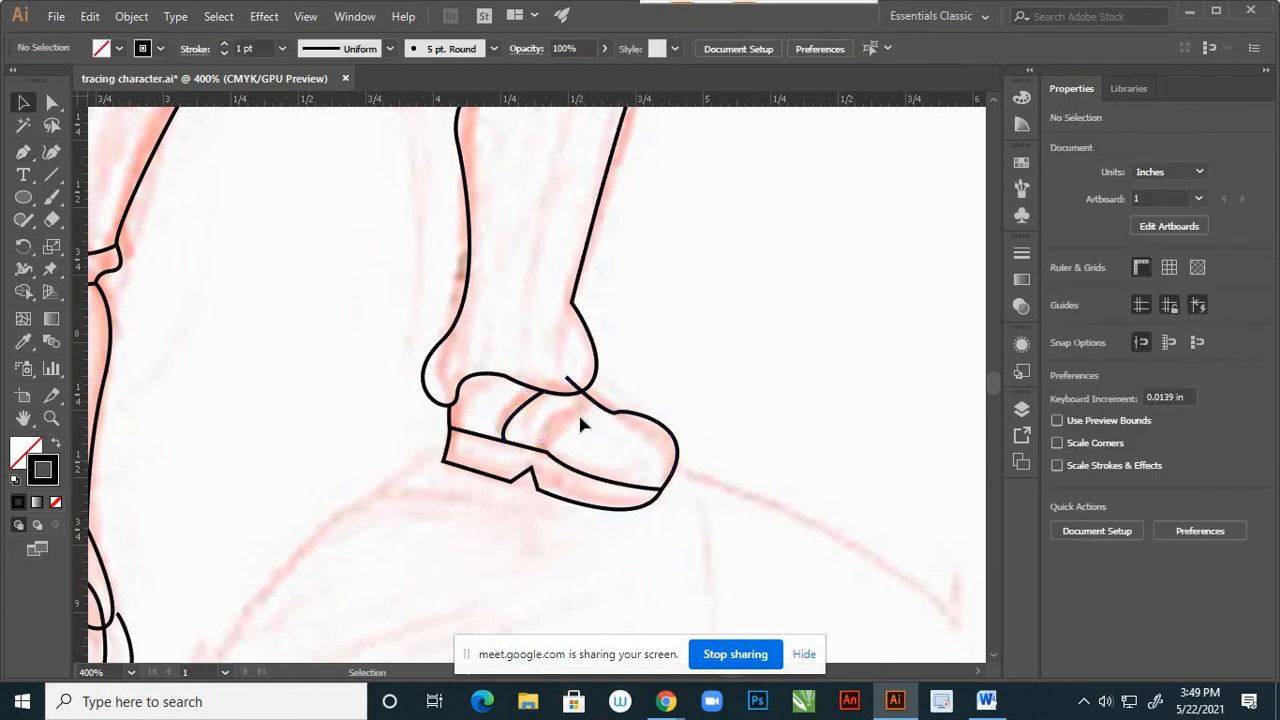
key("p")
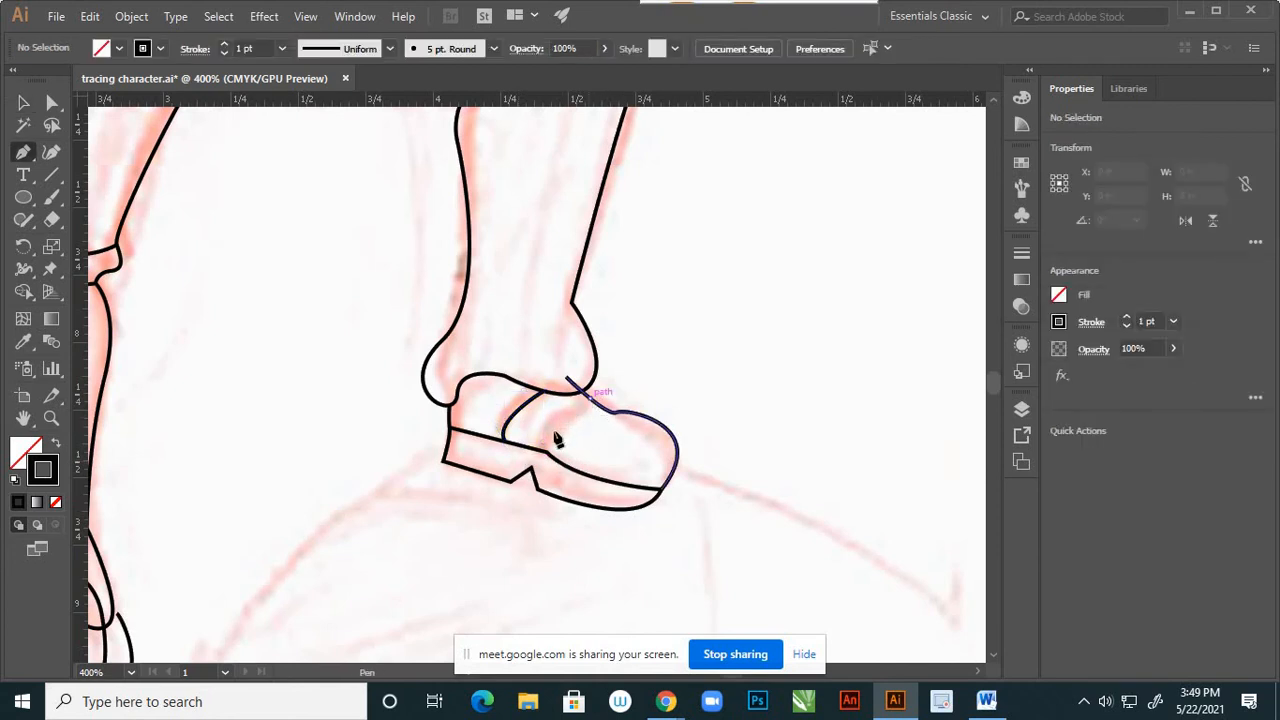
left_click_drag(540, 447, 611, 441)
key("v")
left_click(614, 440)
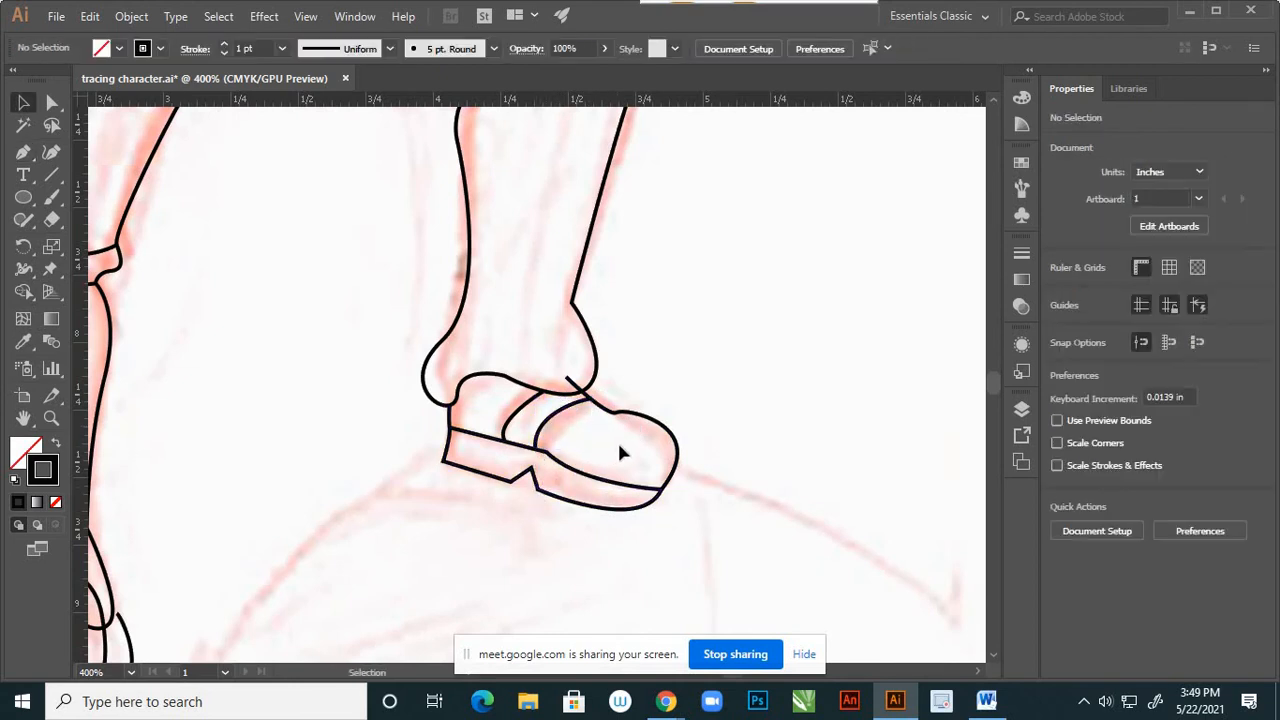
Raise the dip anchor on the raised shoe's top edge slightly and adjust its handles to smooth the curve toward the toe.
key("ctrl+minus")
key("ctrl+minus")
key("ctrl+minus")
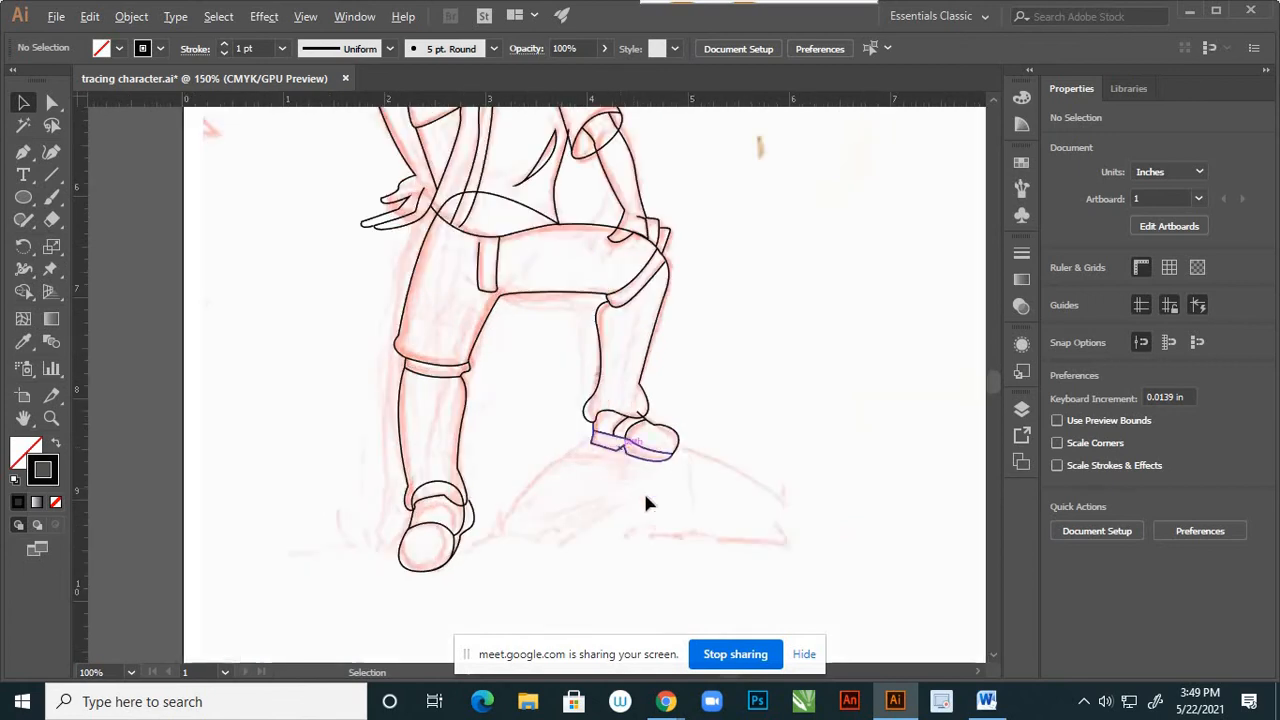
scroll(659, 383, "up", 2)
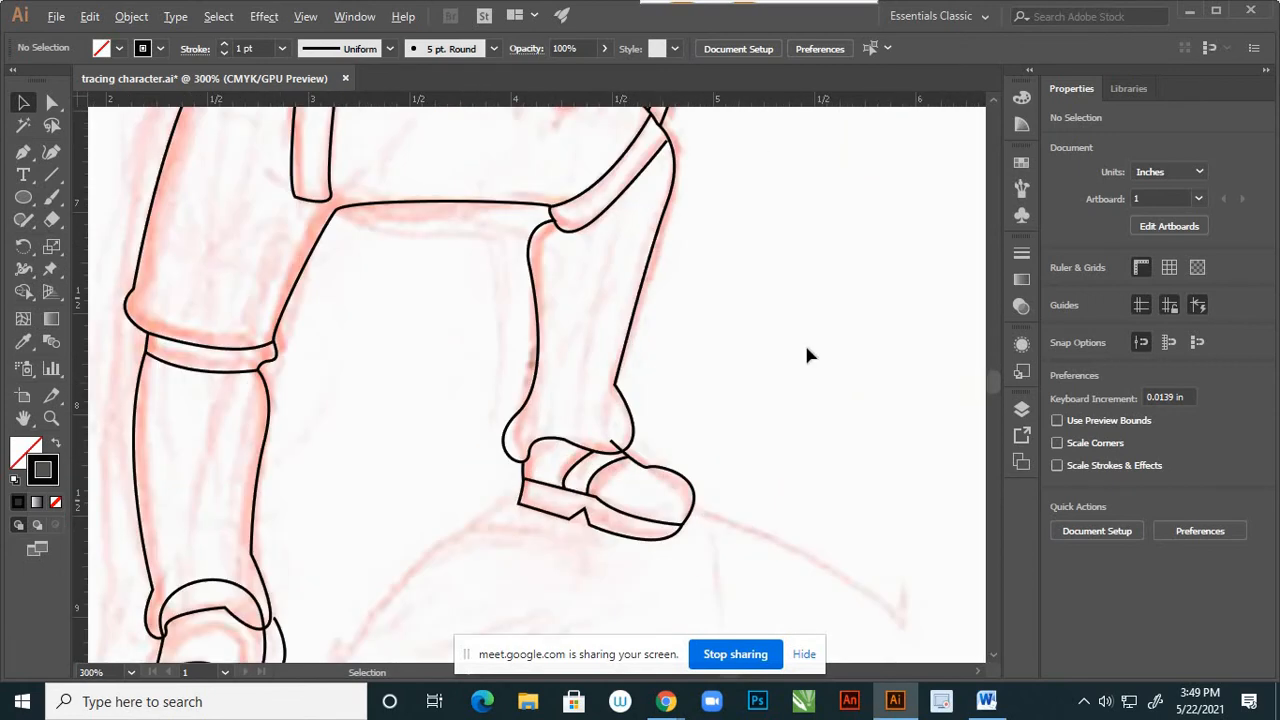
left_click(52, 102)
scroll(686, 486, "up", 3)
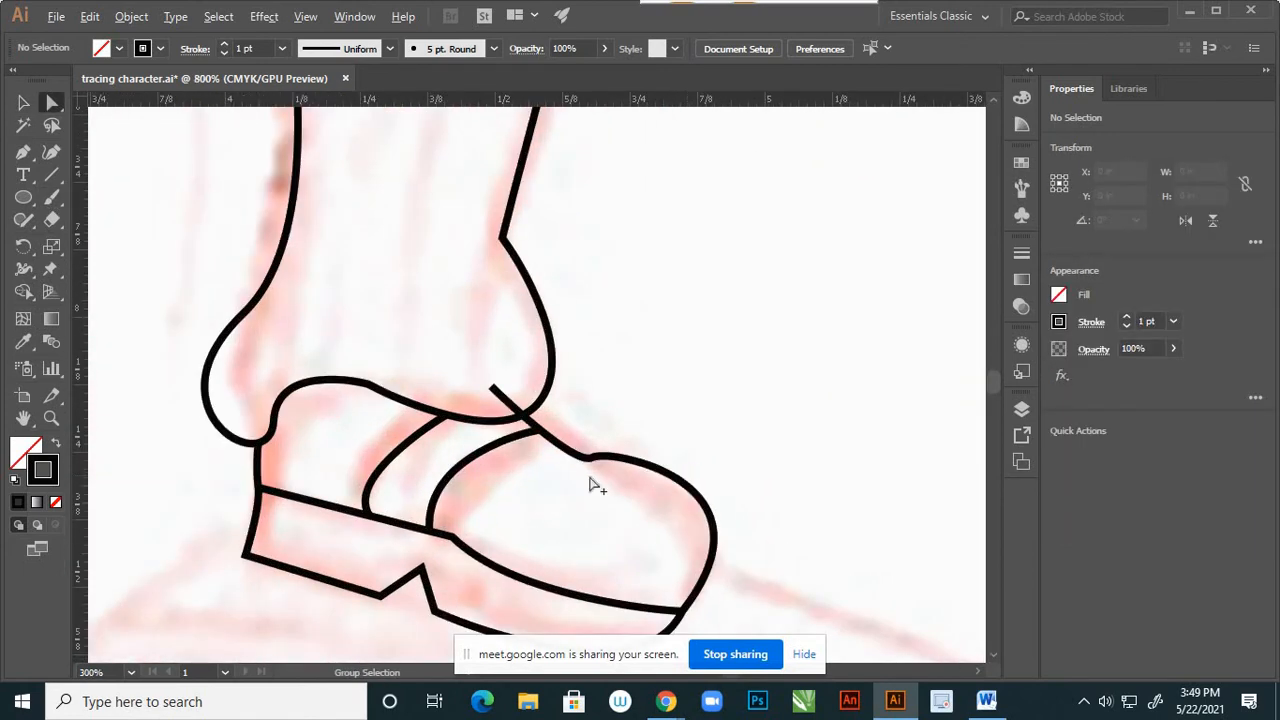
left_click(590, 459)
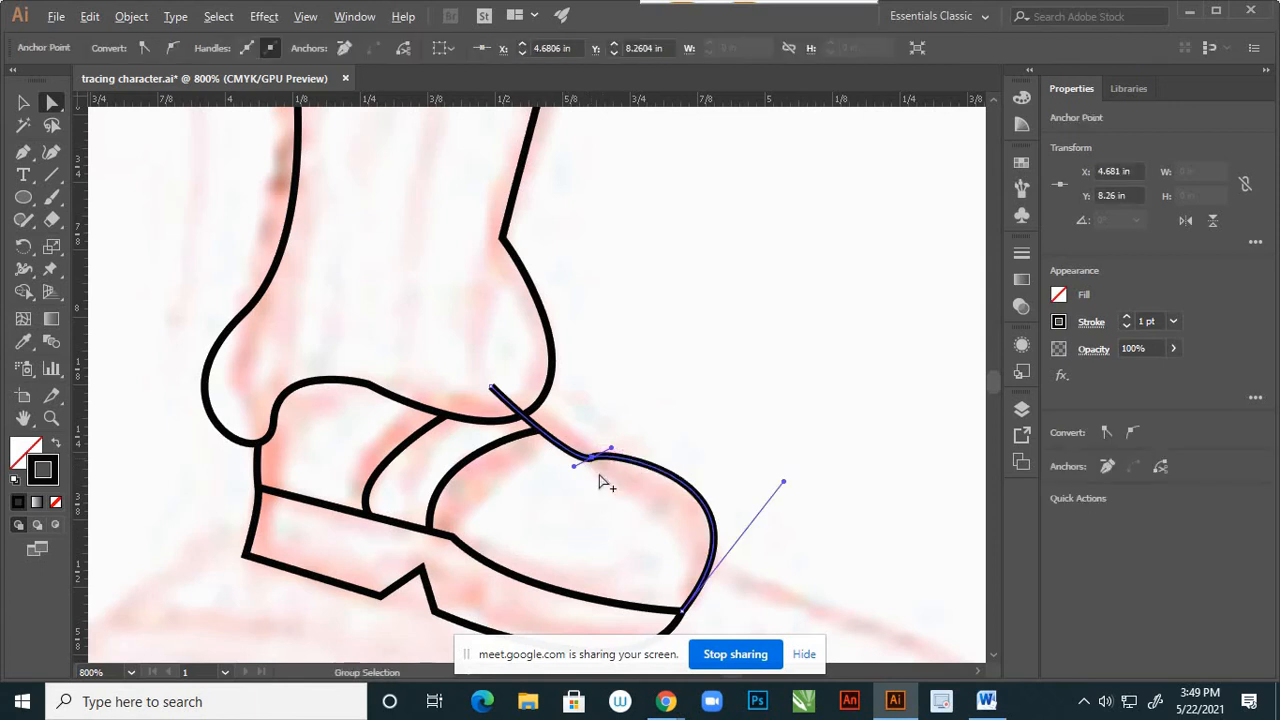
scroll(600, 482, "up", 2)
left_click_drag(585, 435, 651, 396)
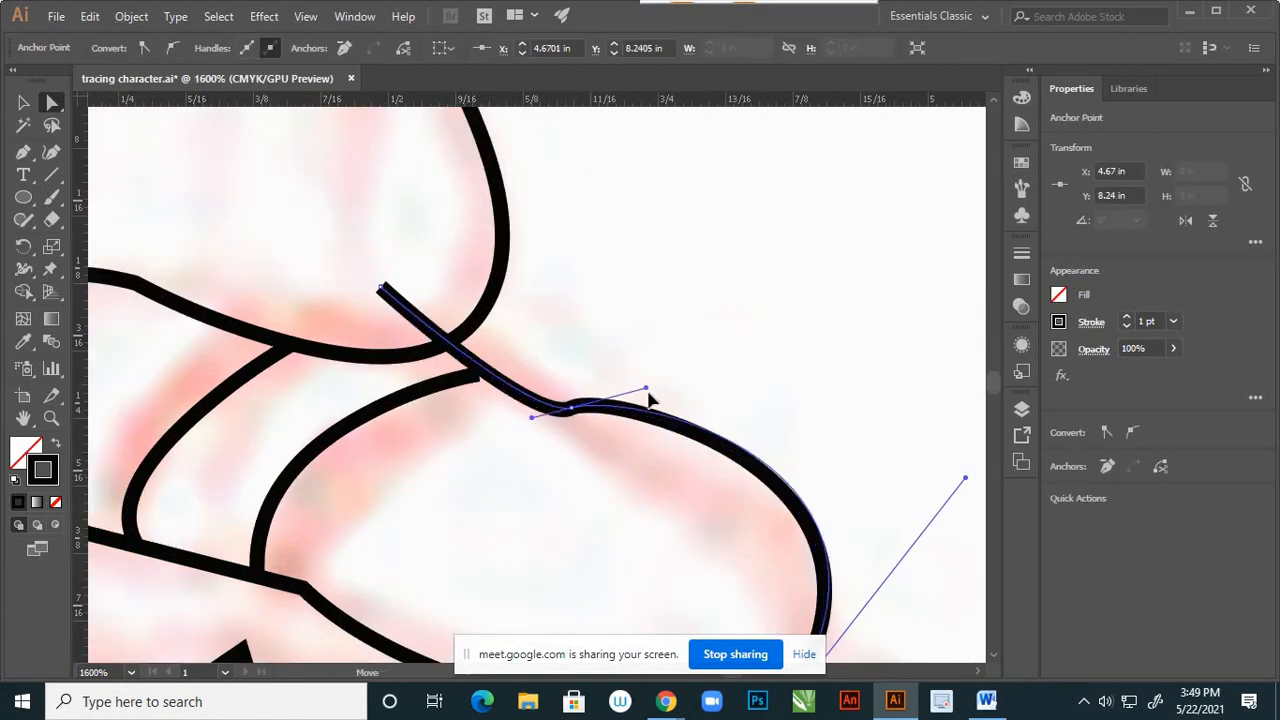
left_click_drag(530, 420, 520, 486)
left_click(717, 449)
scroll(705, 465, "down", 2)
scroll(685, 450, "down", 1)
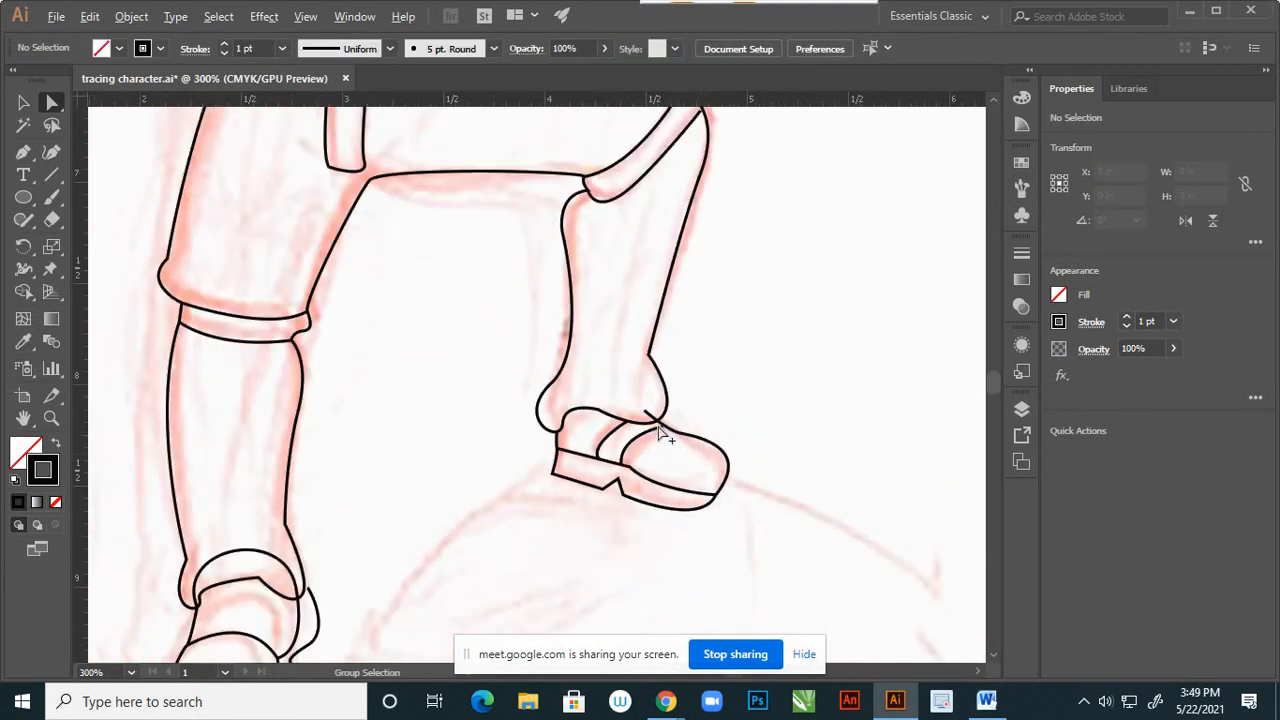
Move the end anchor of the raised shoe's top line out of the trouser leg onto the hem's lower edge.
scroll(665, 436, "up", 3)
left_click(676, 430)
left_click_drag(677, 421, 677, 409)
left_click_drag(608, 357, 655, 400)
left_click(657, 429)
scroll(645, 385, "down", 1)
scroll(620, 477, "down", 4)
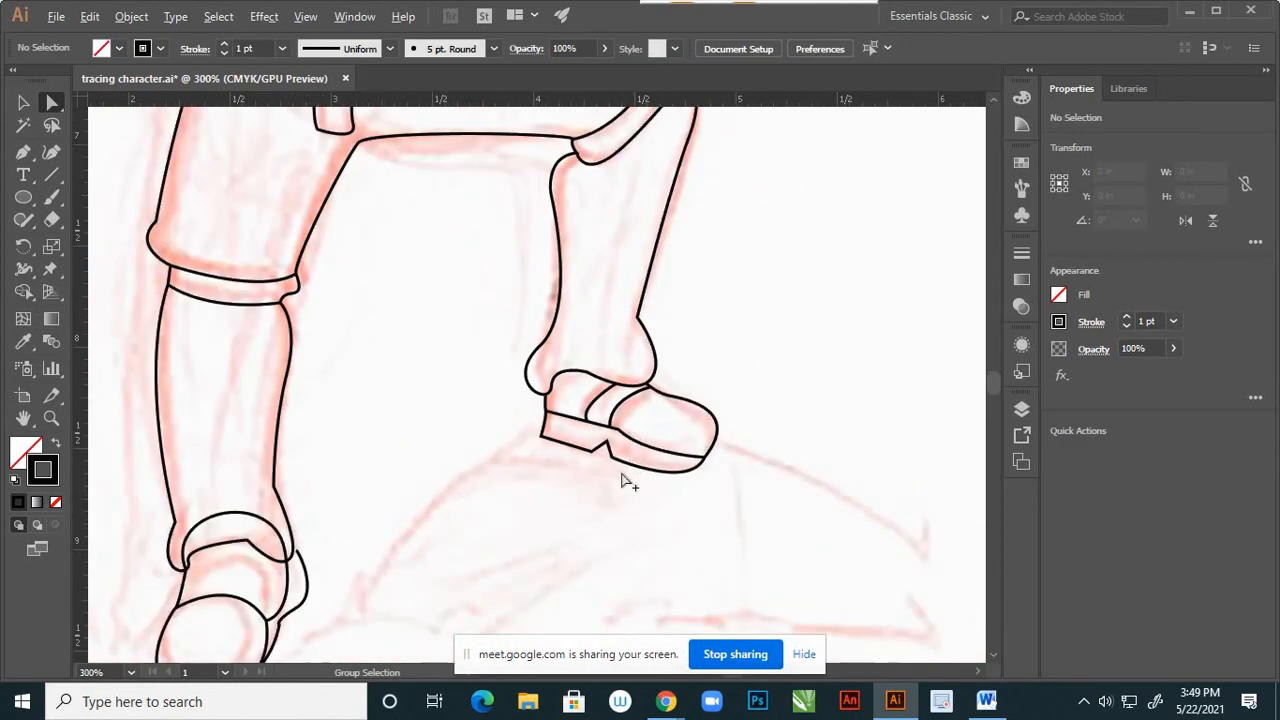
scroll(612, 462, "up", 3)
scroll(669, 486, "down", 3)
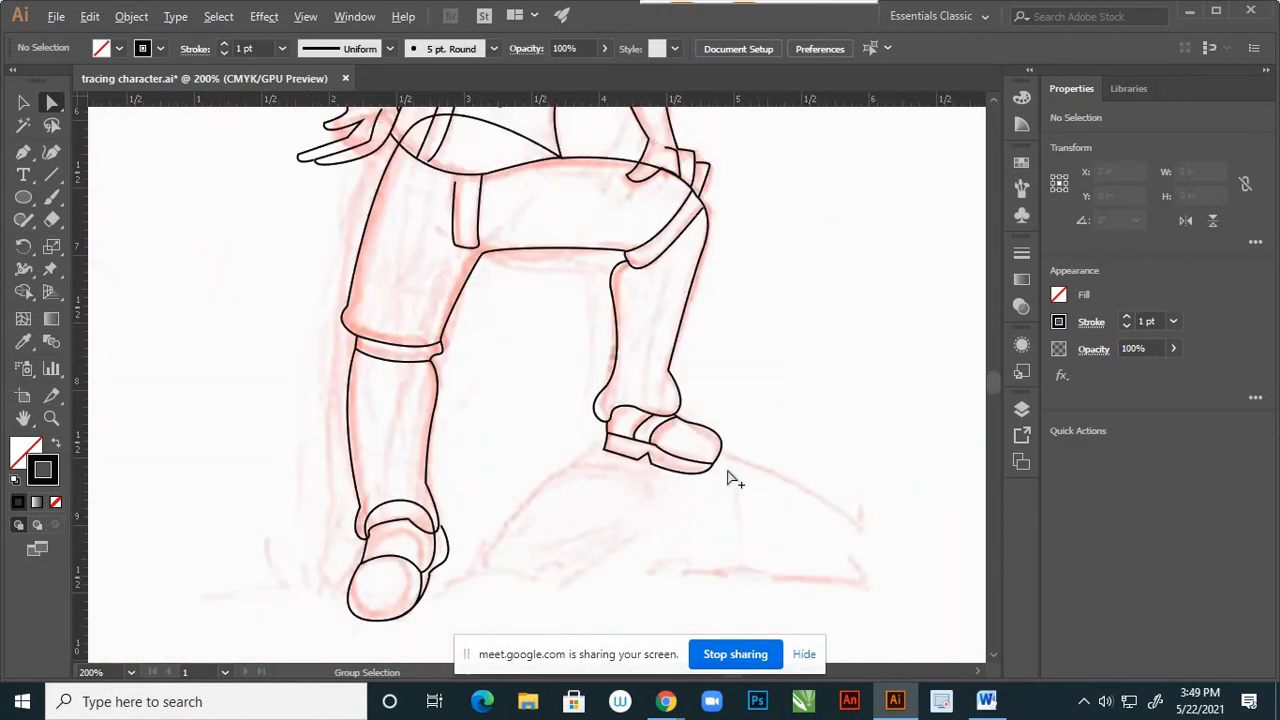
Adjust the toe anchor's handle on the raised shoe's upper to give the front of the toe a fuller curve.
scroll(731, 480, "up", 3)
left_click(676, 428)
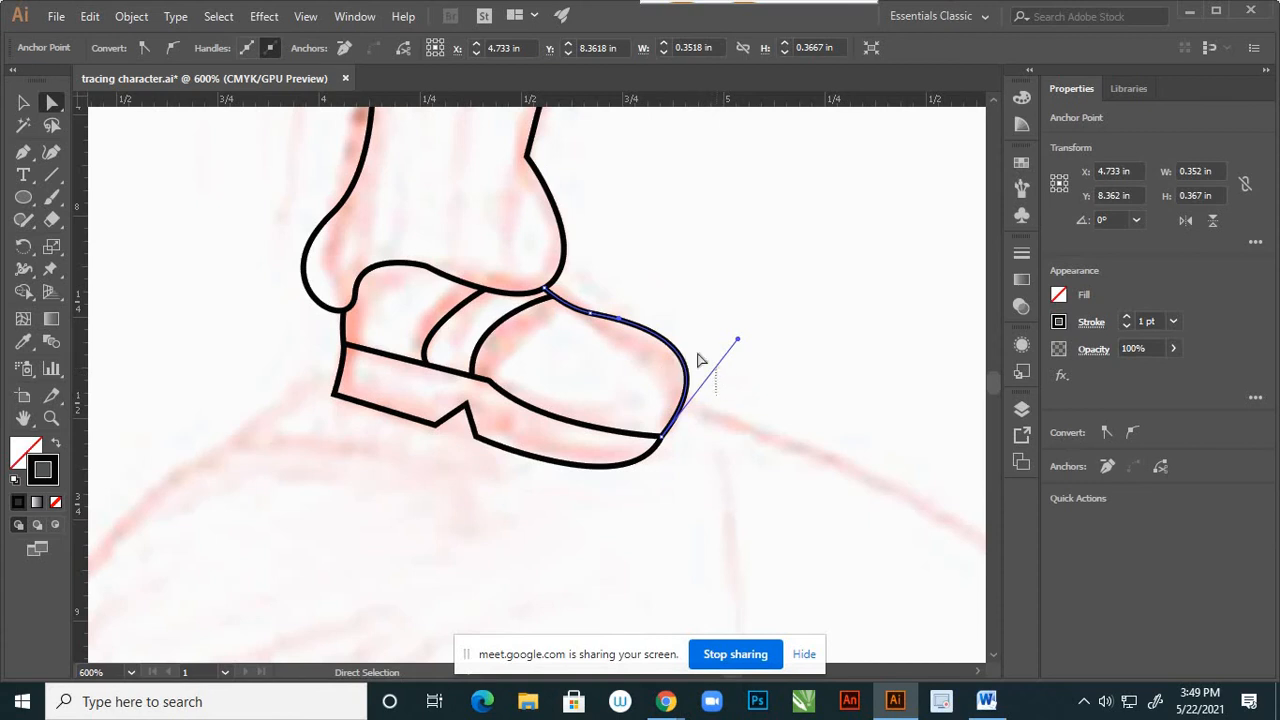
left_click(644, 393)
left_click_drag(713, 430, 714, 431)
left_click_drag(740, 340, 742, 378)
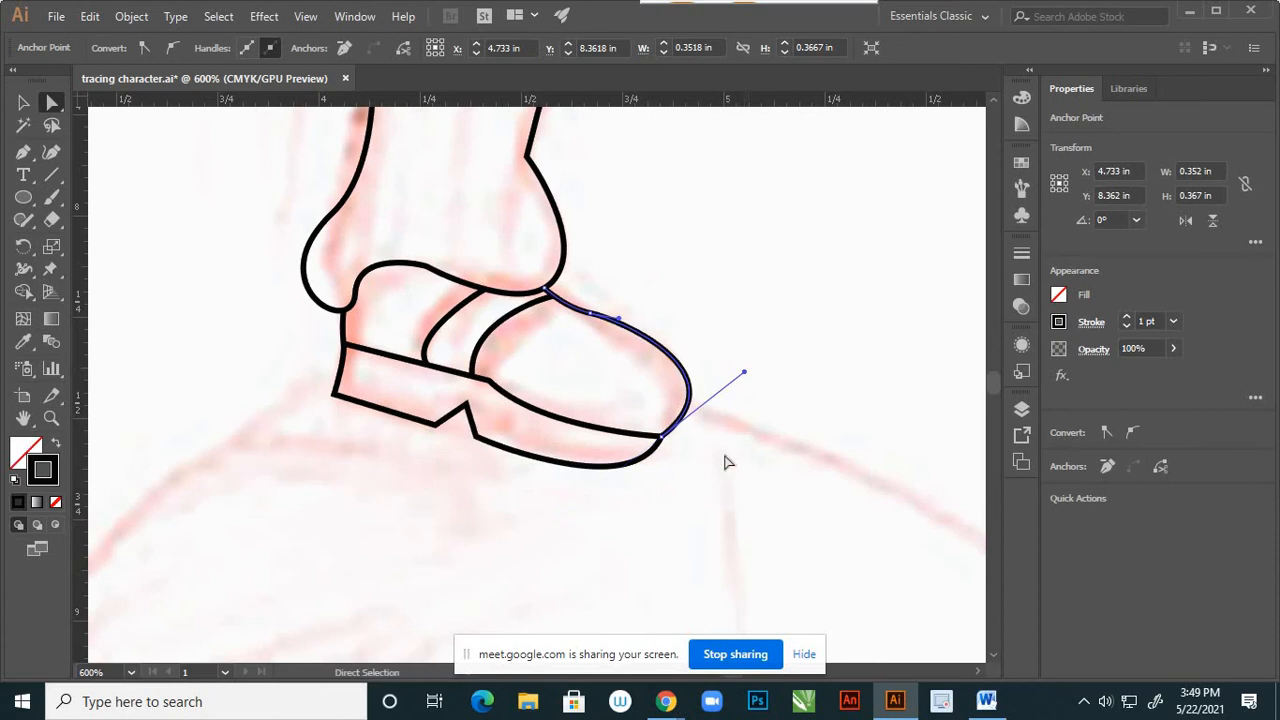
Reshape the sole's curve beneath the toe of the raised shoe by pulling its handle outward.
left_click(677, 477)
left_click(638, 464)
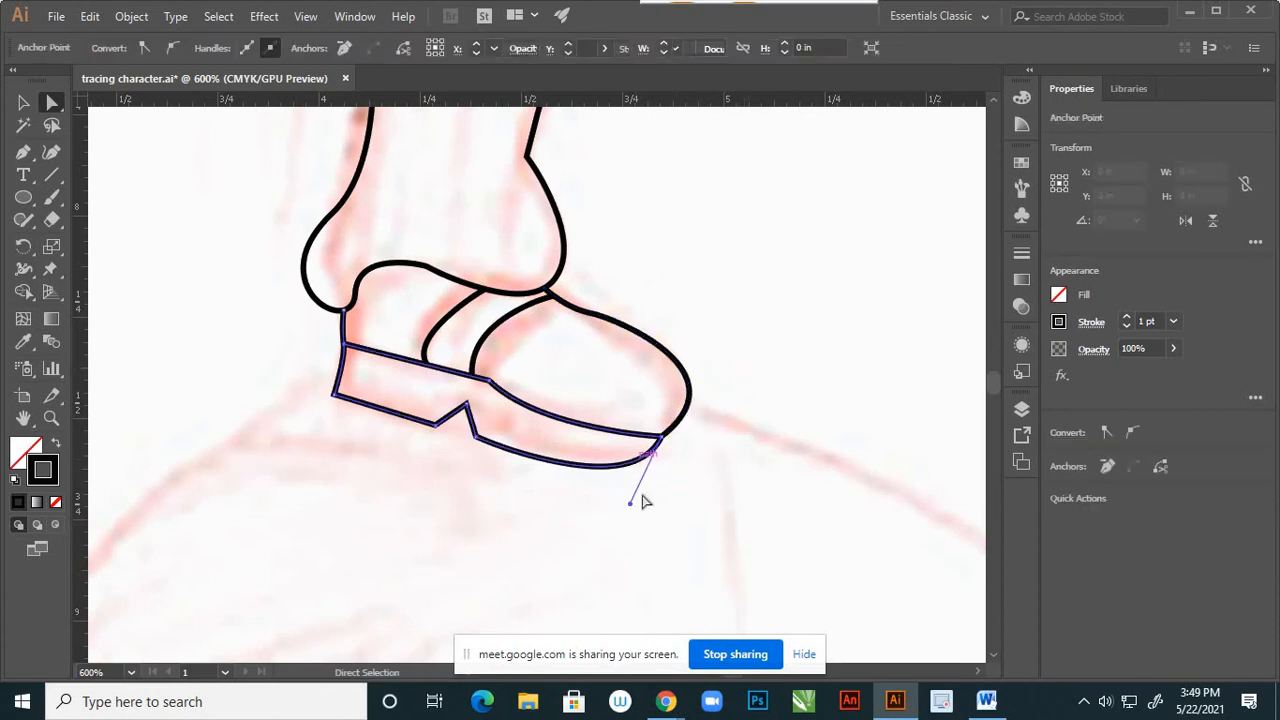
left_click_drag(630, 503, 668, 513)
left_click(646, 503)
scroll(650, 495, "down", 8)
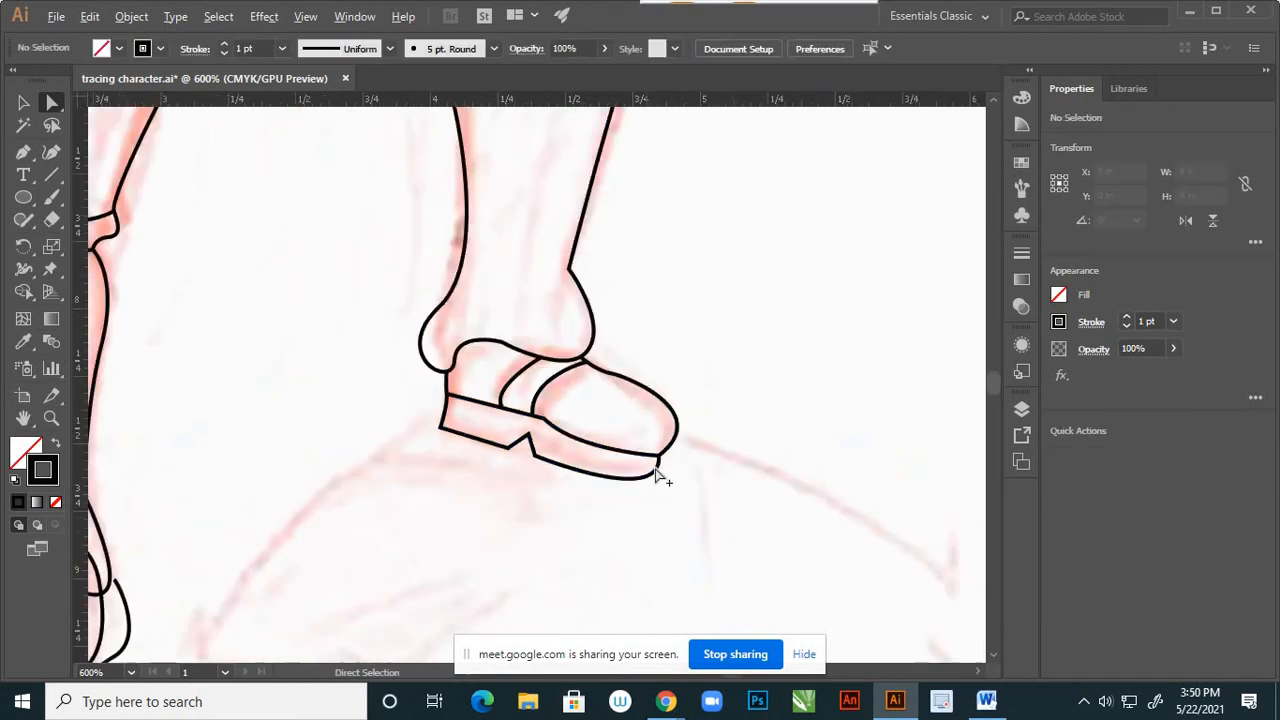
scroll(570, 518, "up", 3)
scroll(551, 508, "down", 3)
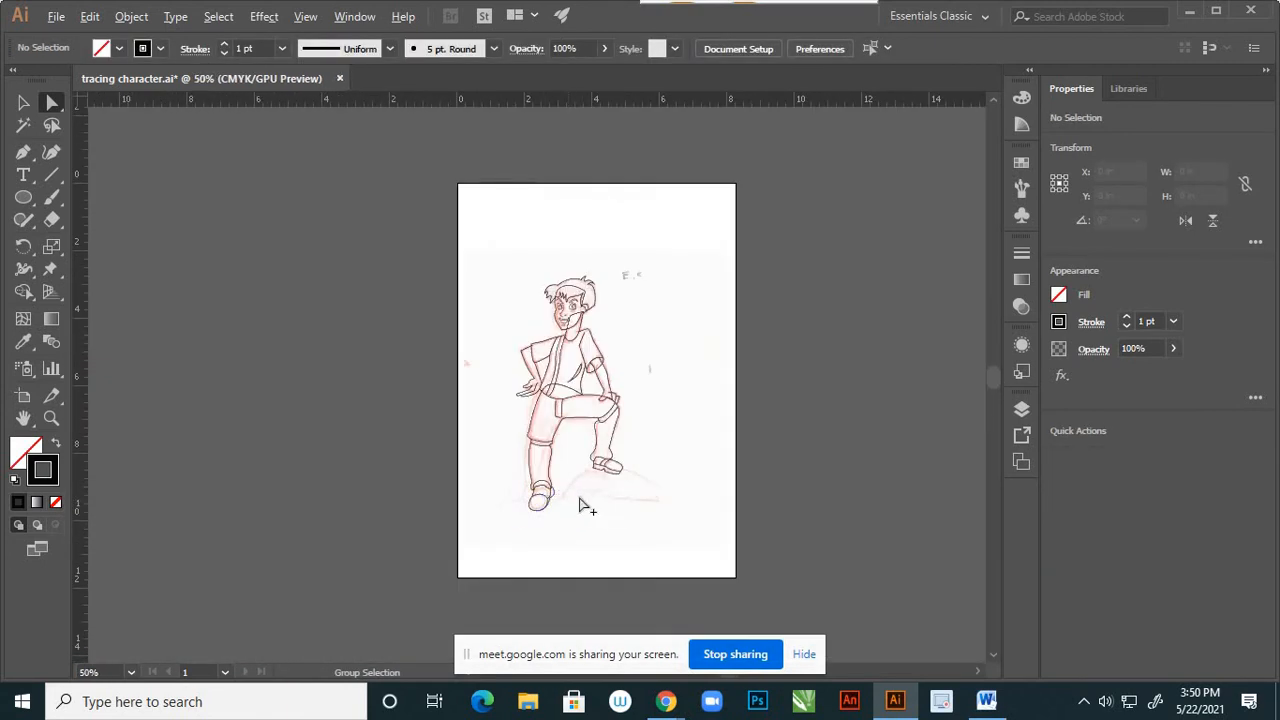
Trace the rock under the raised foot as a closed curved shape with the Pen tool, with a nearly flat base.
scroll(586, 508, "up", 3)
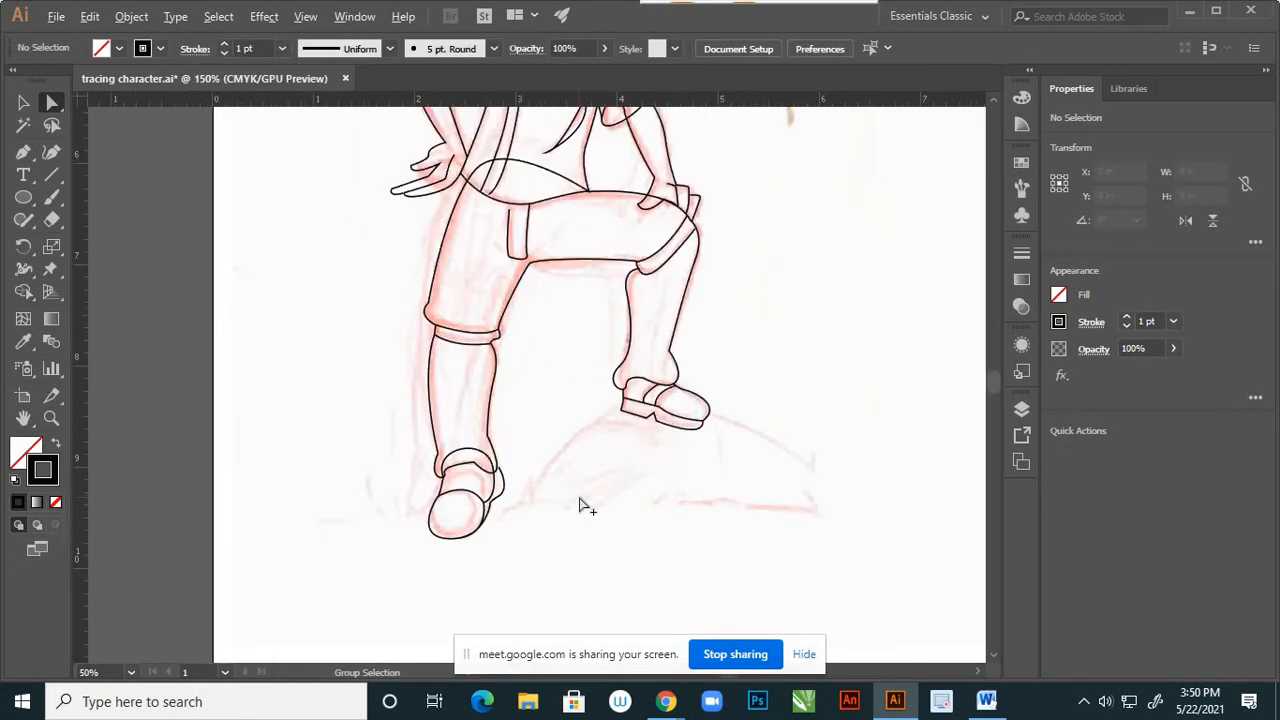
key("p")
left_click(526, 492)
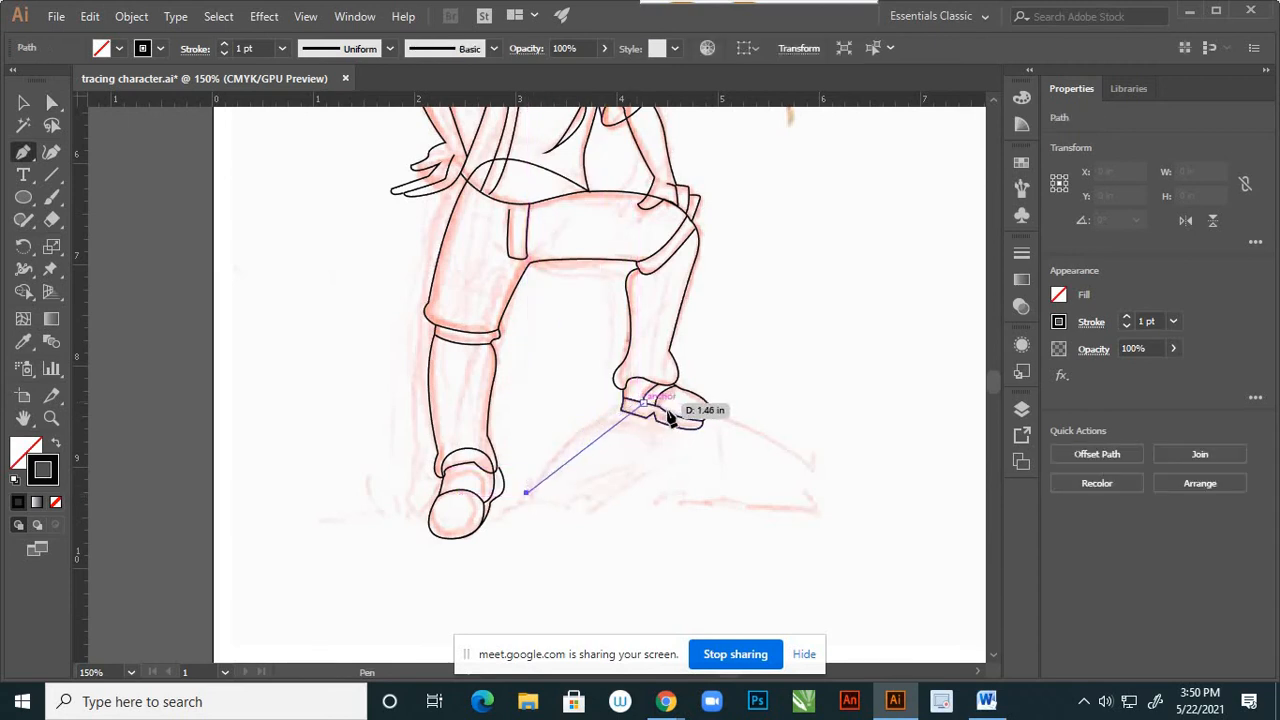
left_click_drag(716, 414, 806, 455)
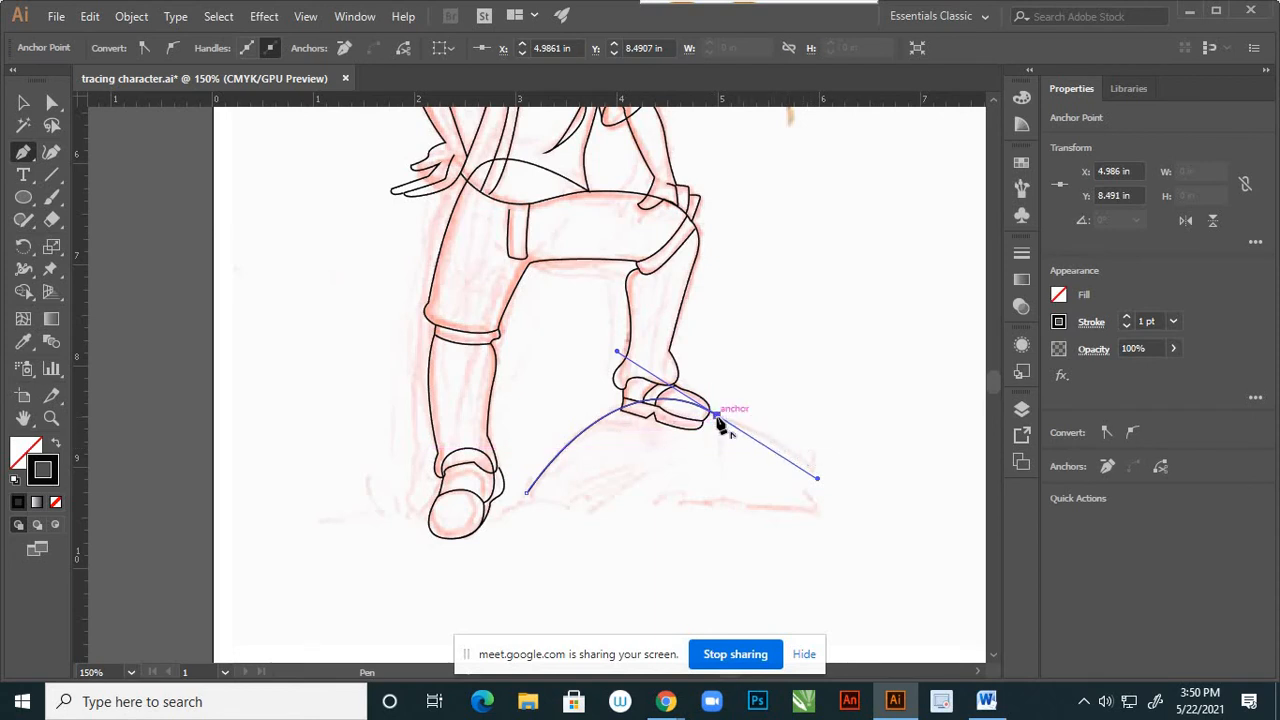
left_click_drag(716, 414, 812, 508)
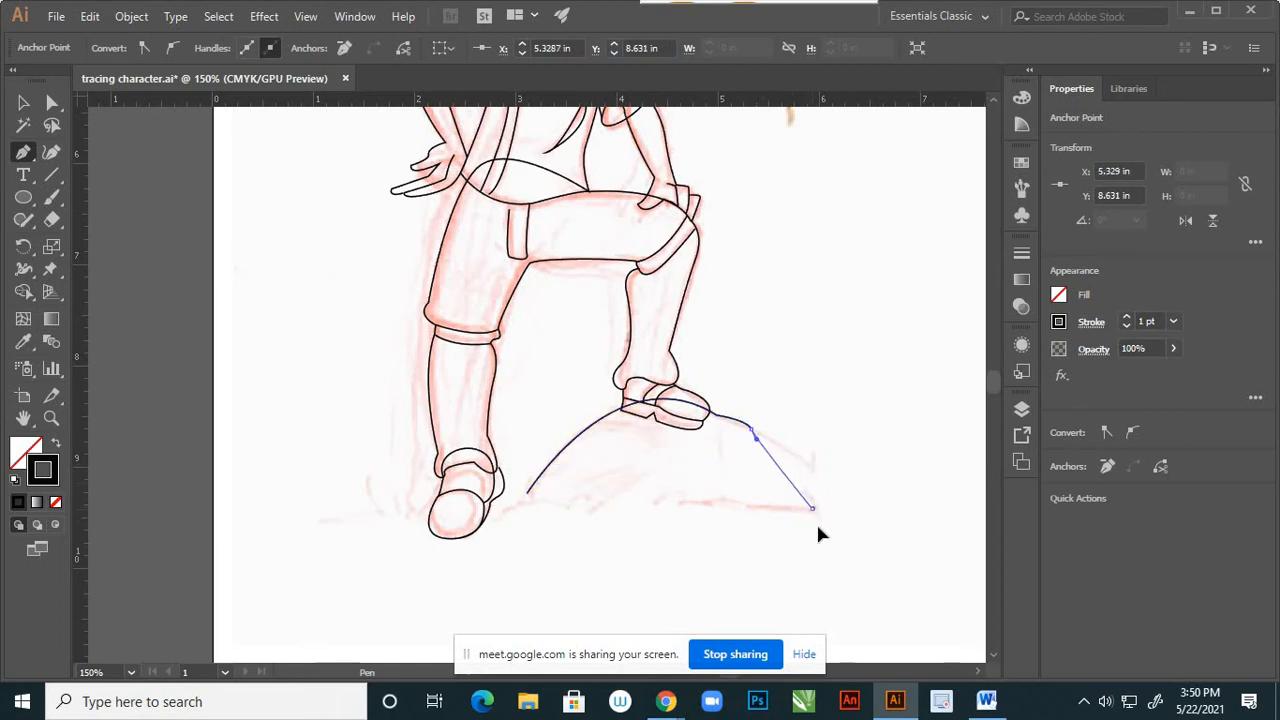
left_click(666, 511)
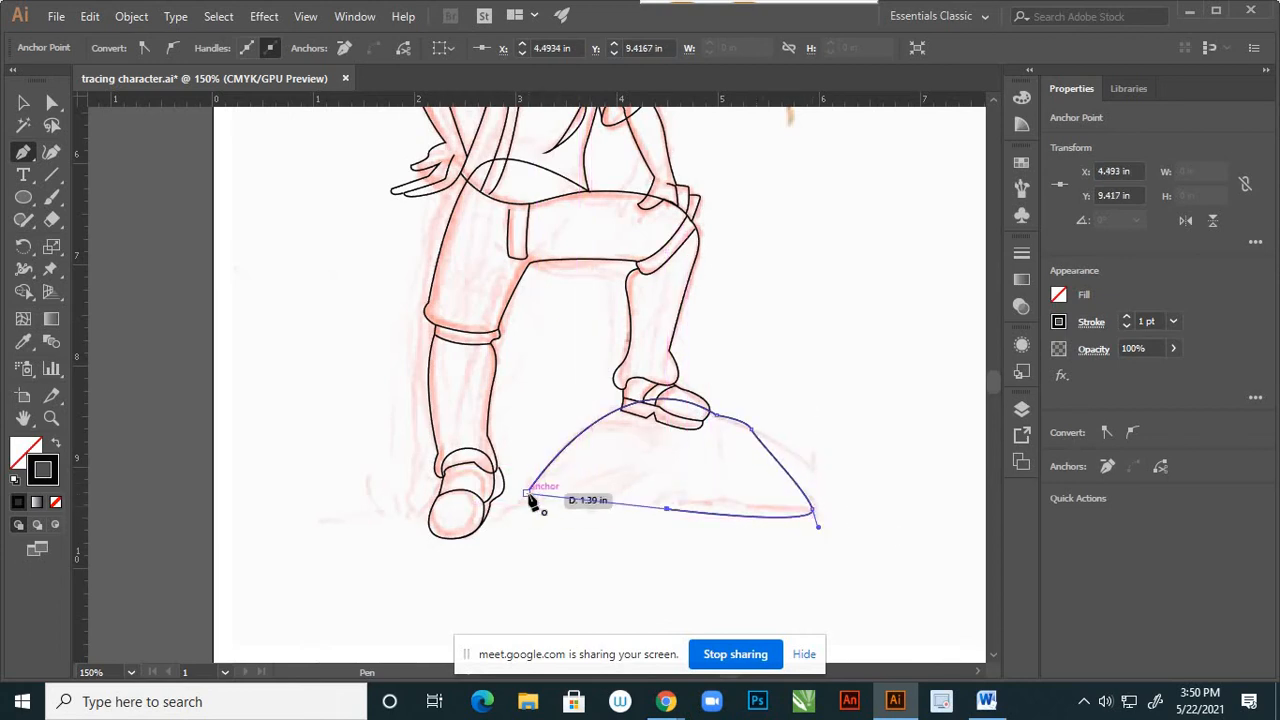
left_click_drag(528, 494, 538, 540)
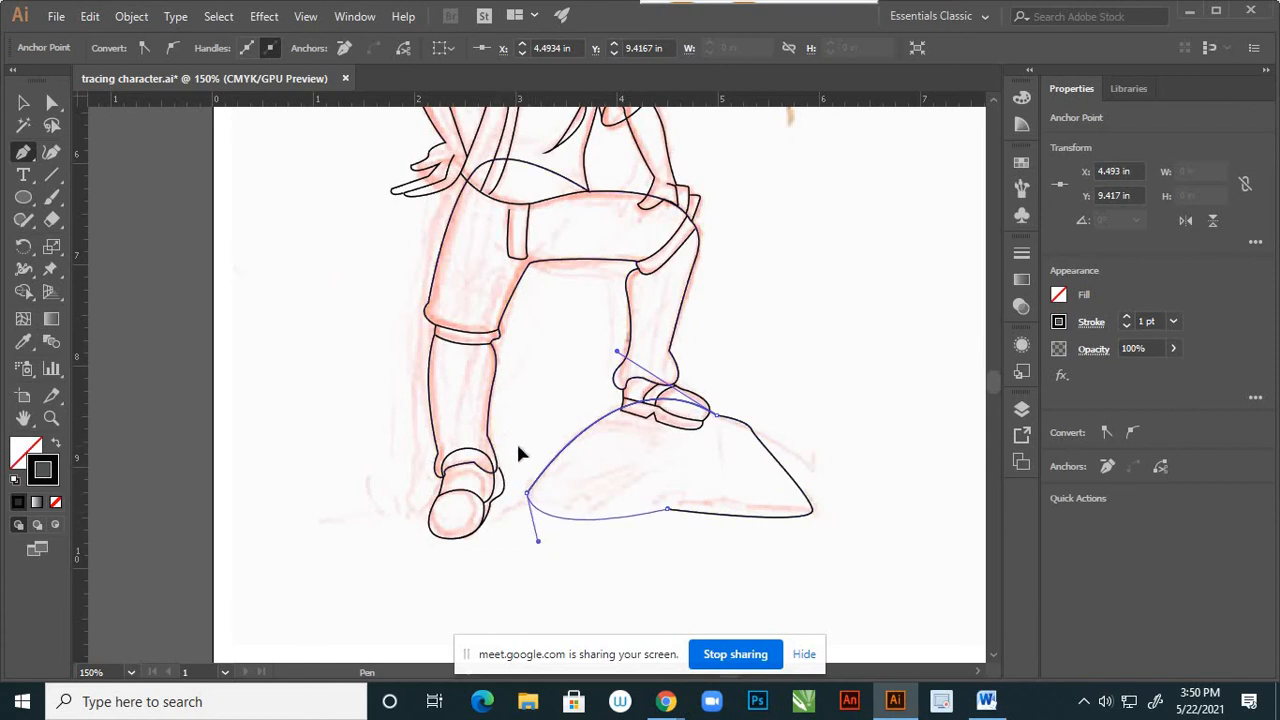
left_click_drag(518, 453, 521, 447)
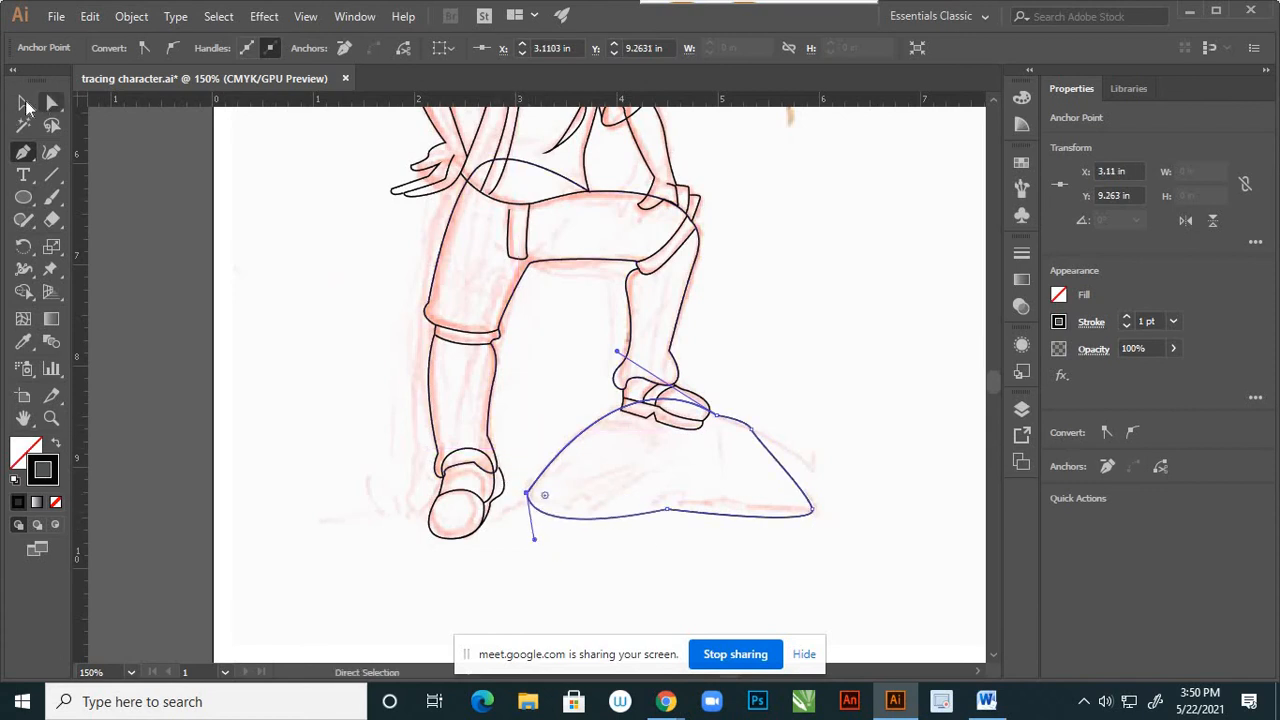
left_click(24, 103)
left_click(534, 503)
Examine the traced figure's outlines, especially the shirt, arms and waist, for stray or overlapping line ends.
scroll(544, 506, "down", 5)
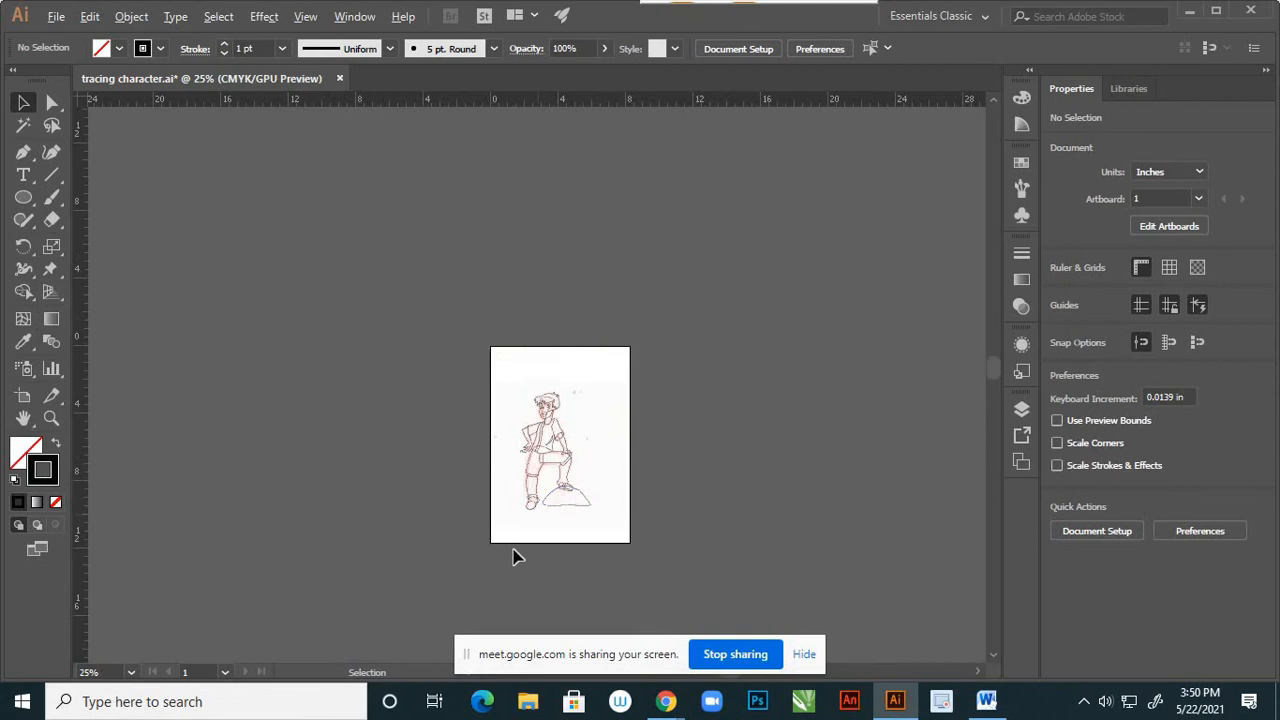
scroll(547, 503, "up", 3)
scroll(523, 377, "down", 1)
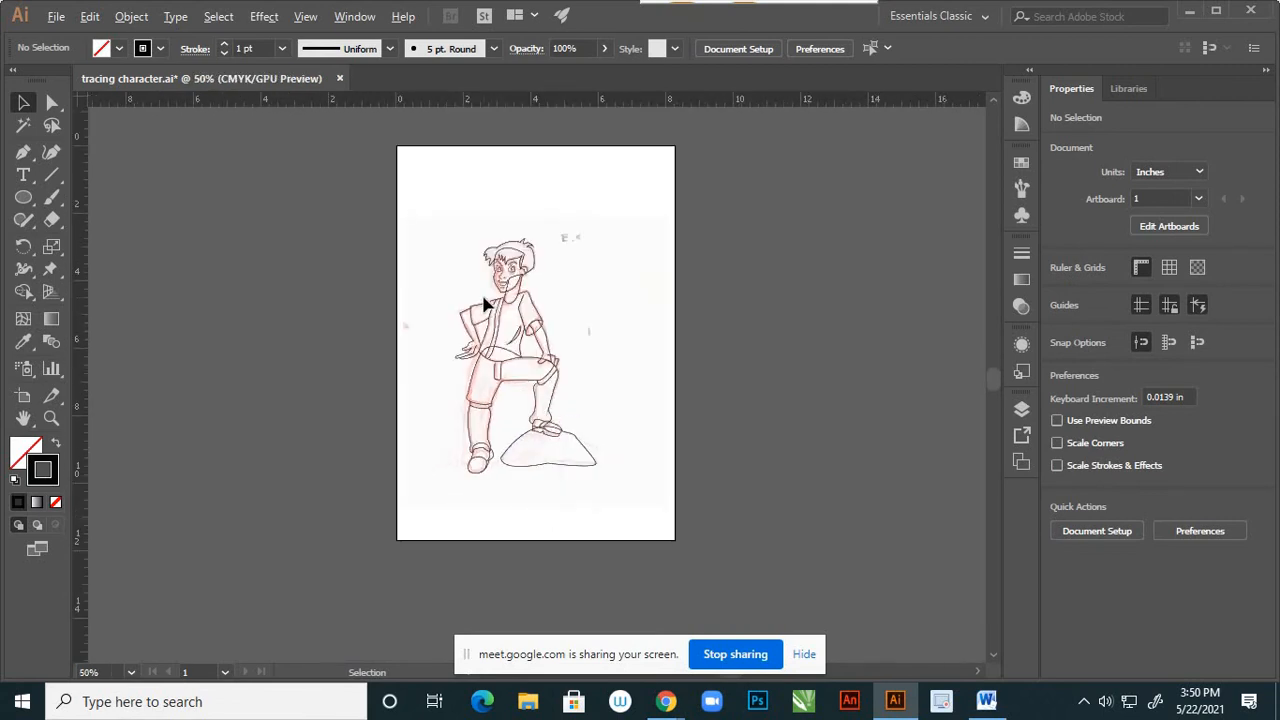
scroll(486, 300, "up", 2)
scroll(476, 396, "up", 2)
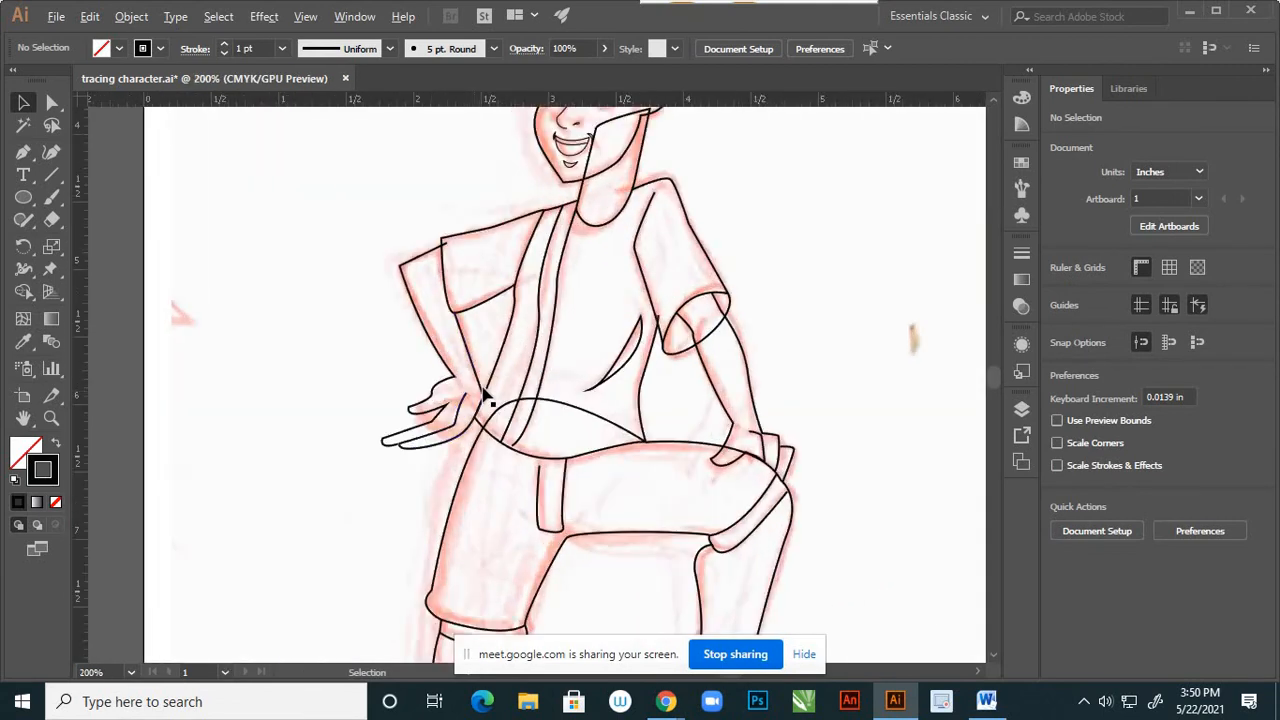
scroll(432, 452, "down", 2)
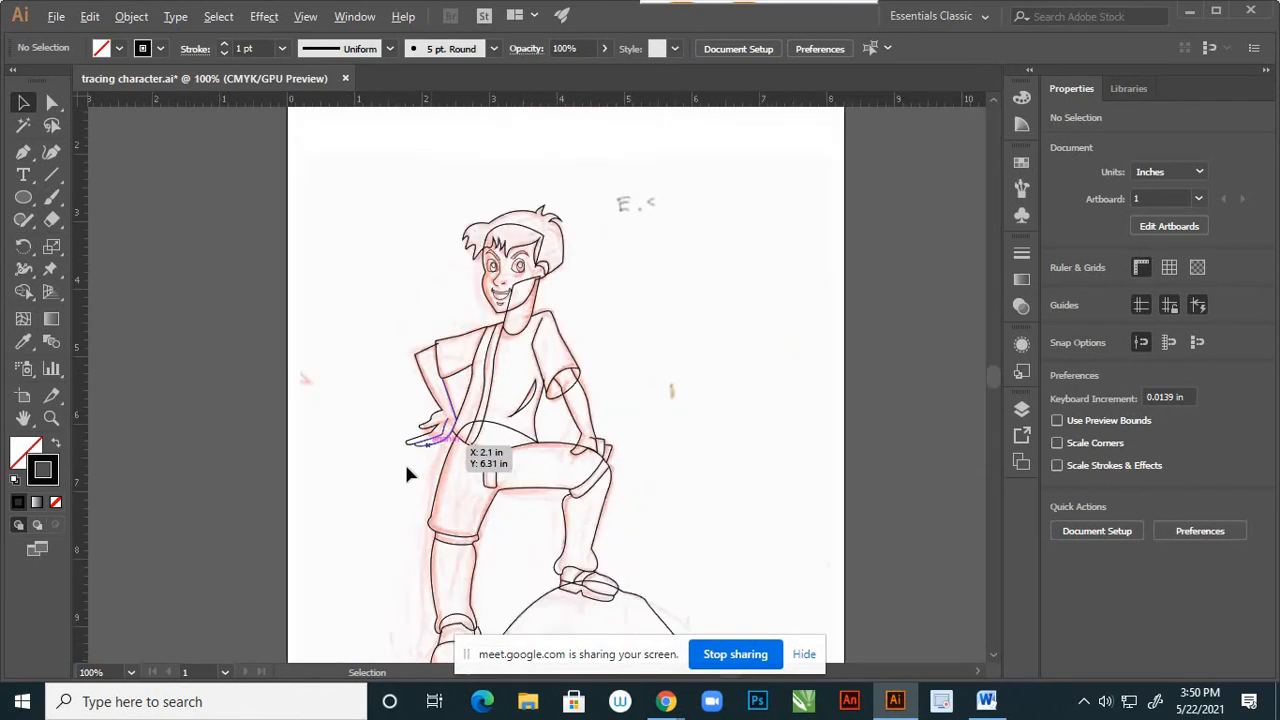
scroll(564, 417, "down", 1)
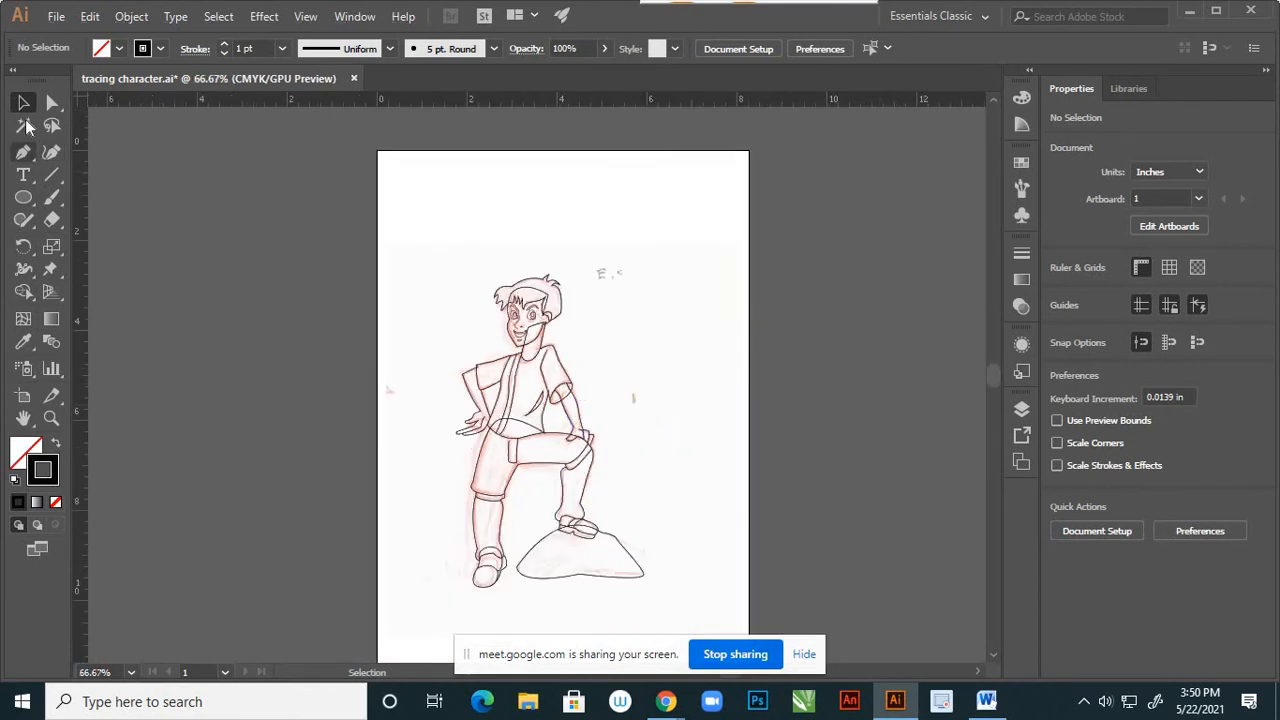
left_click(23, 102)
scroll(656, 376, "down", 1)
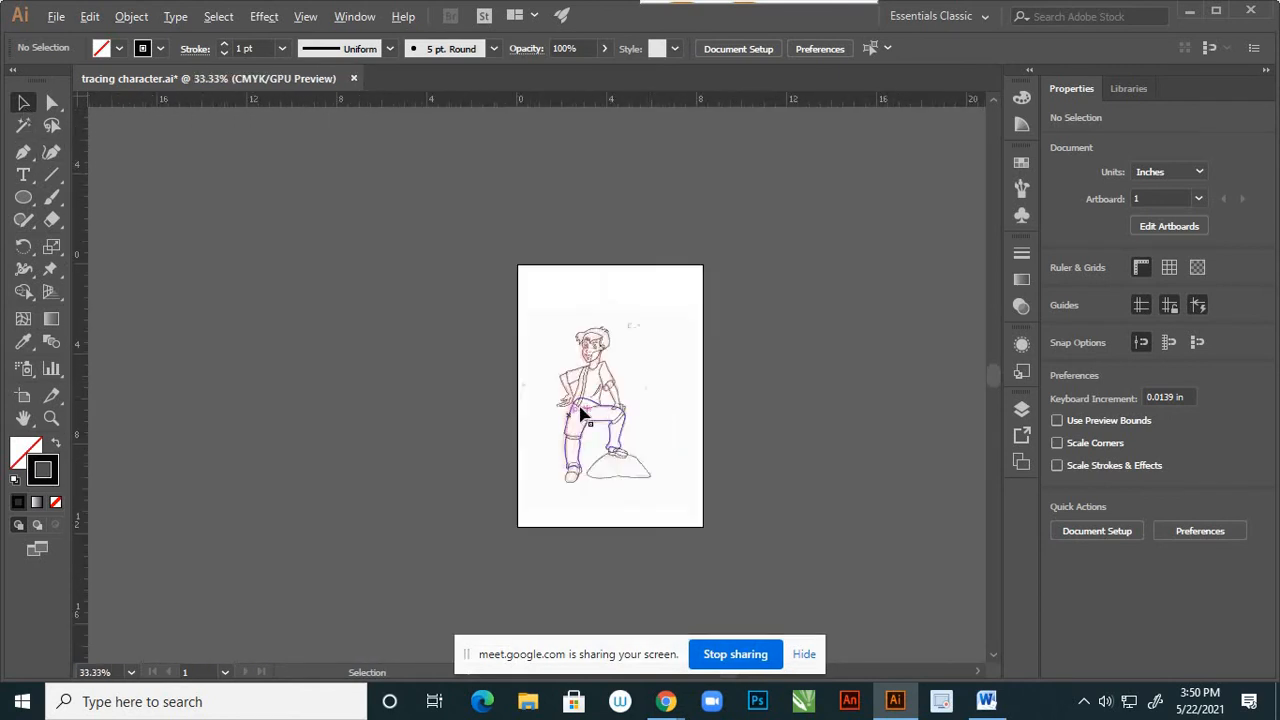
scroll(578, 412, "up", 1)
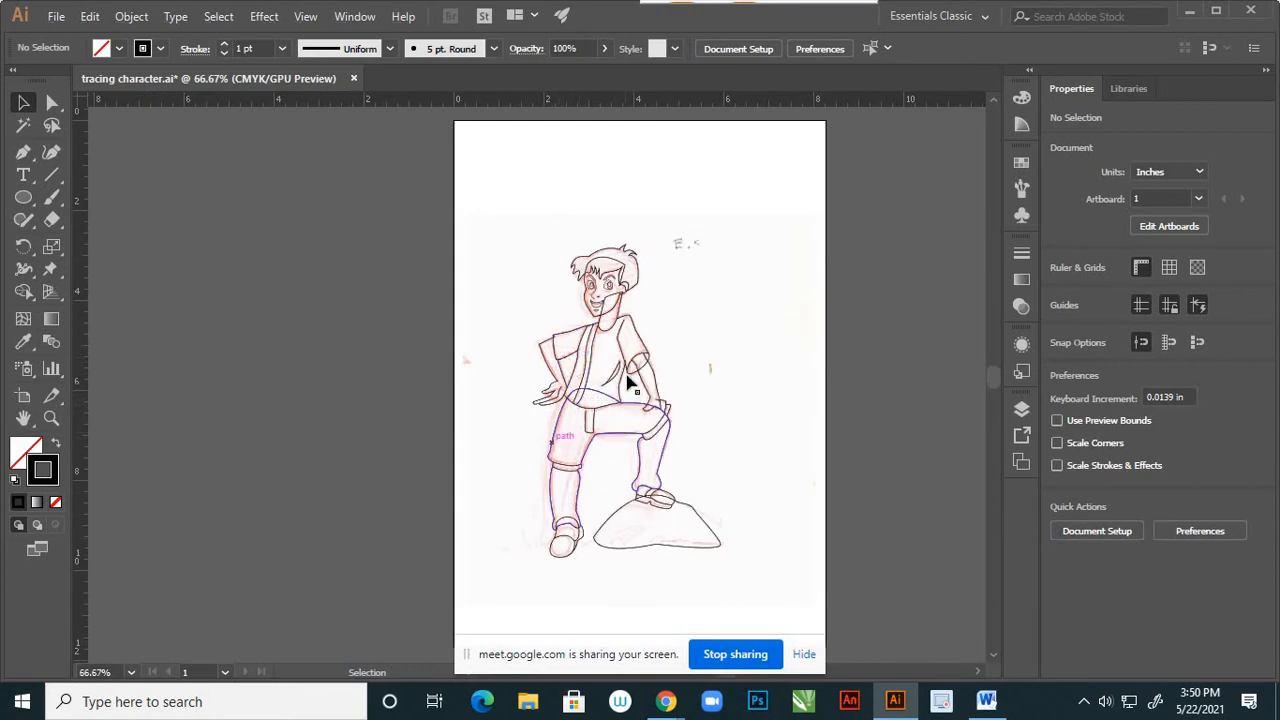
scroll(628, 378, "up", 2)
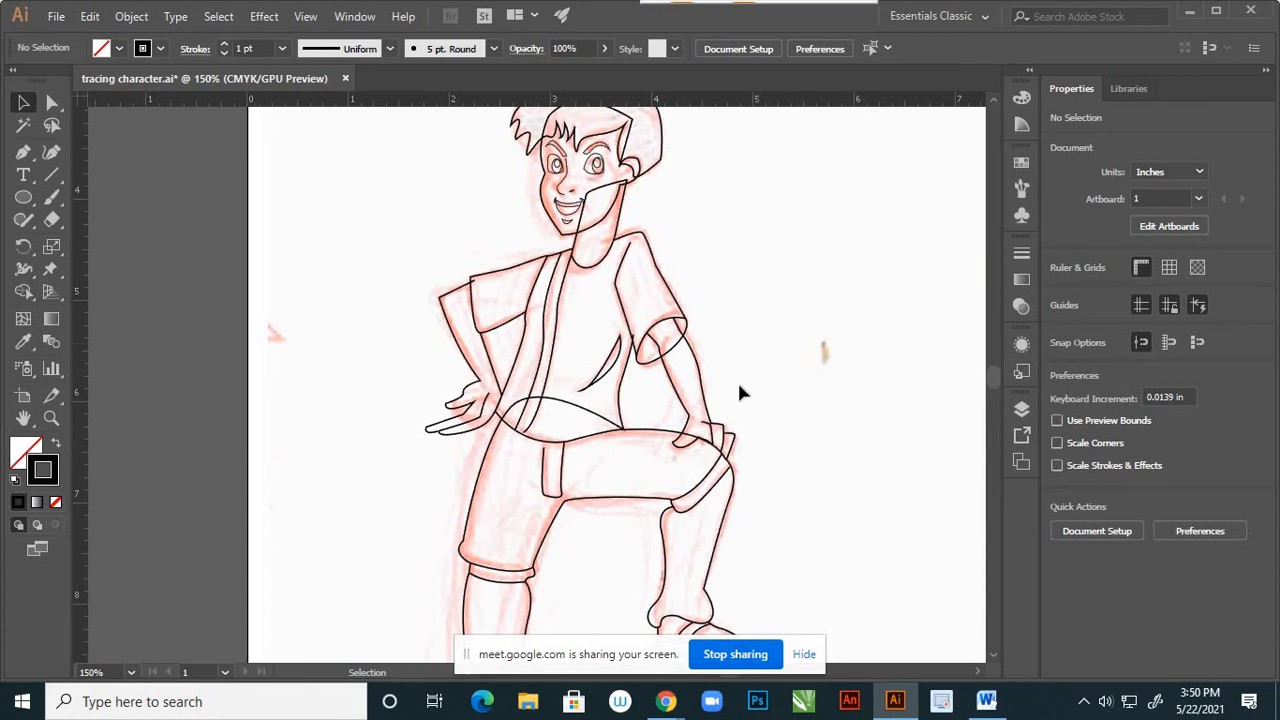
scroll(730, 398, "down", 1)
scroll(640, 400, "up", 2)
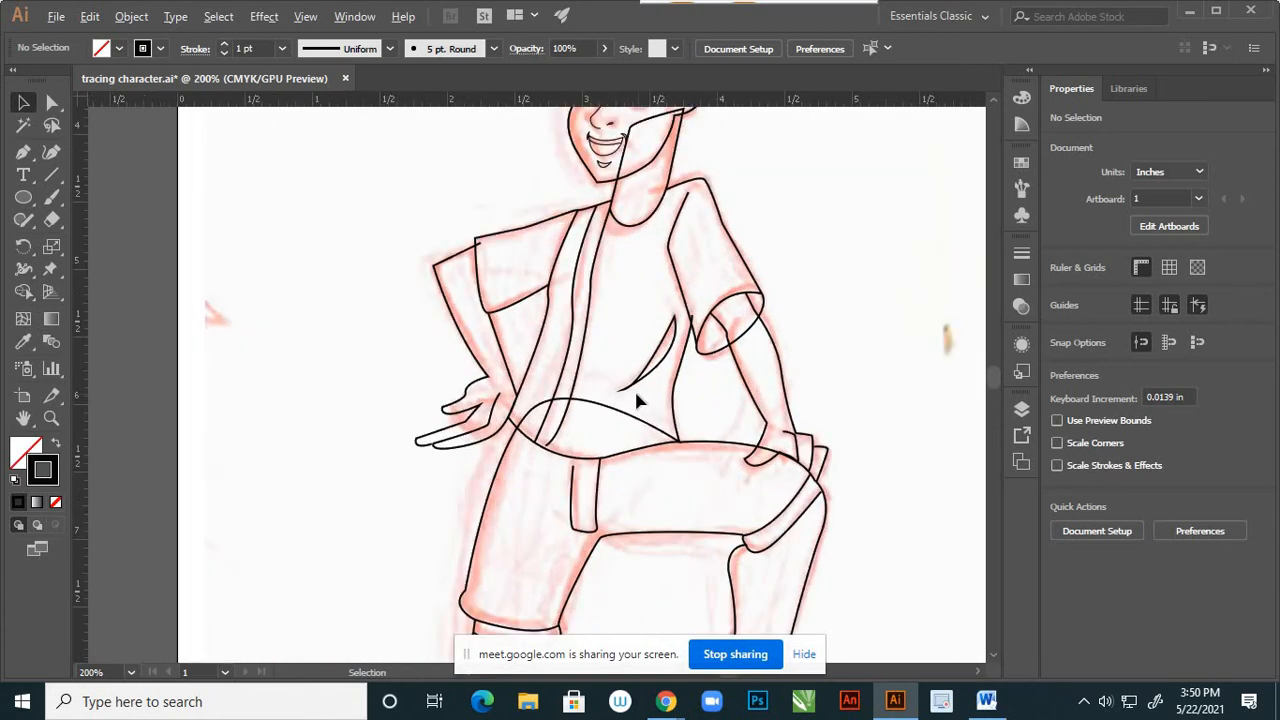
scroll(592, 408, "up", 1)
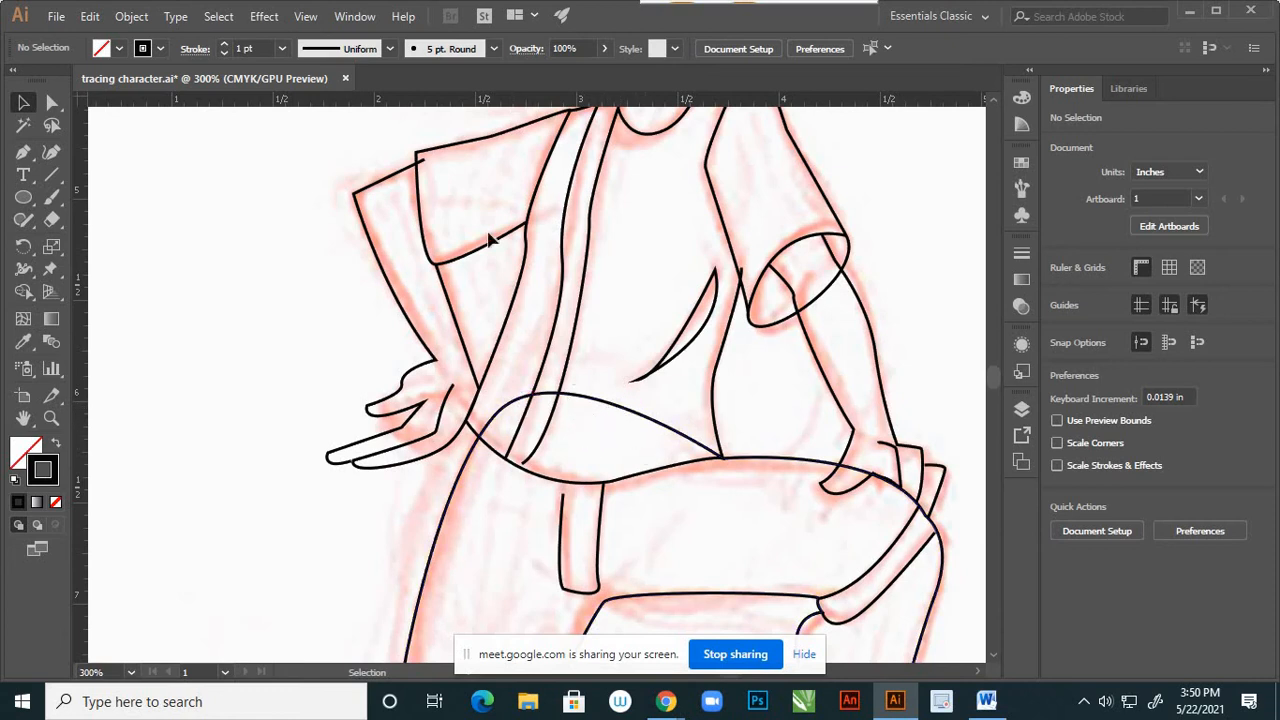
Move the end anchor of the bent arm's upper line back onto the sleeve's edge so it stops overlapping the sleeve.
scroll(418, 155, "up", 3)
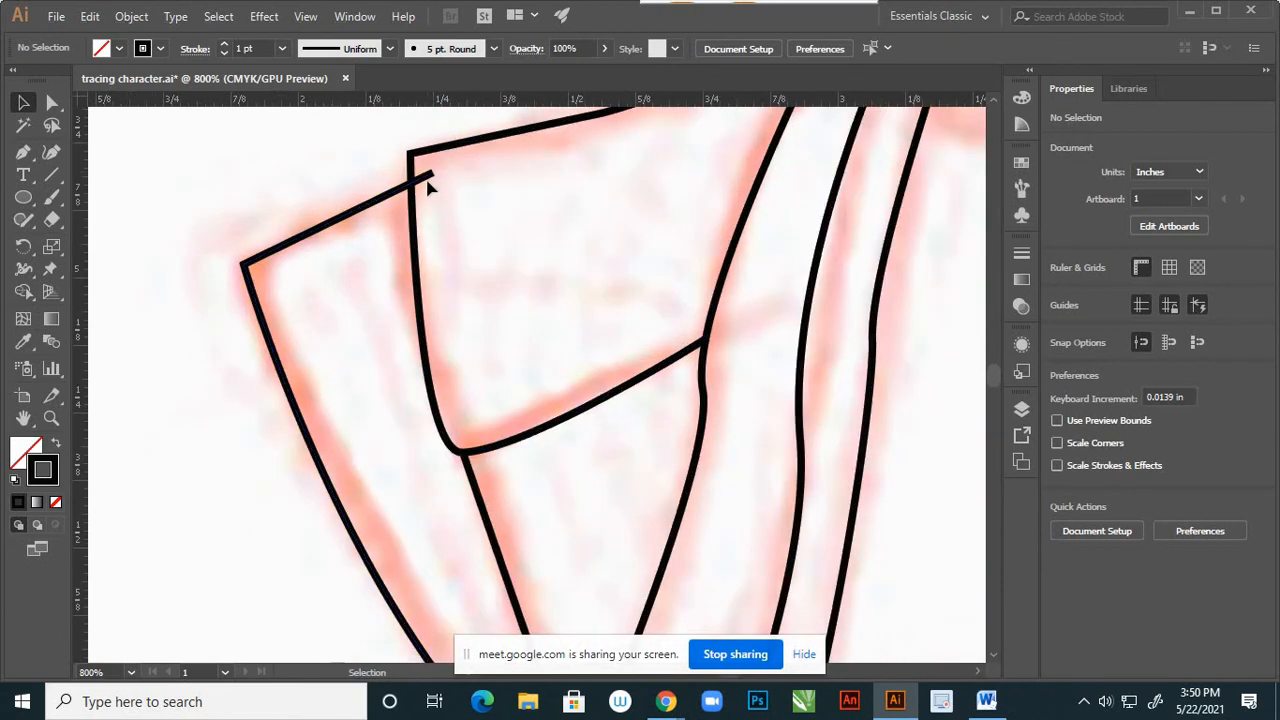
left_click(53, 104)
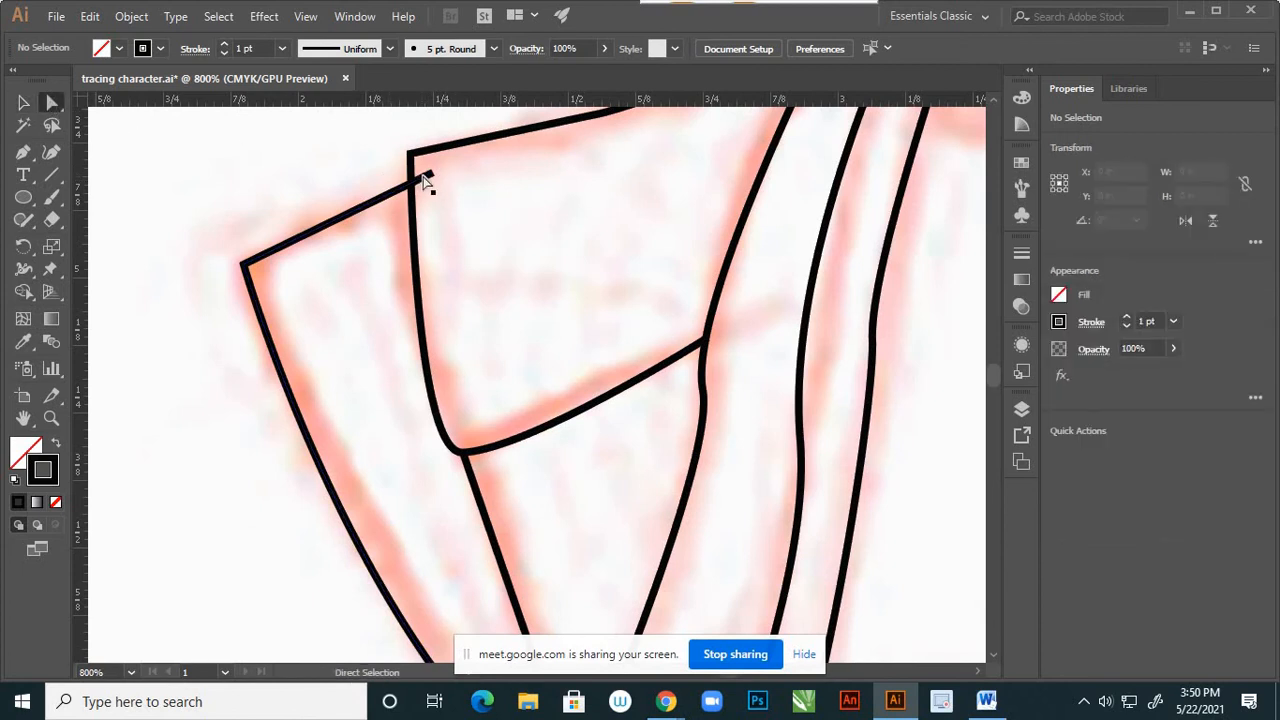
left_click(428, 176)
scroll(433, 179, "up", 2)
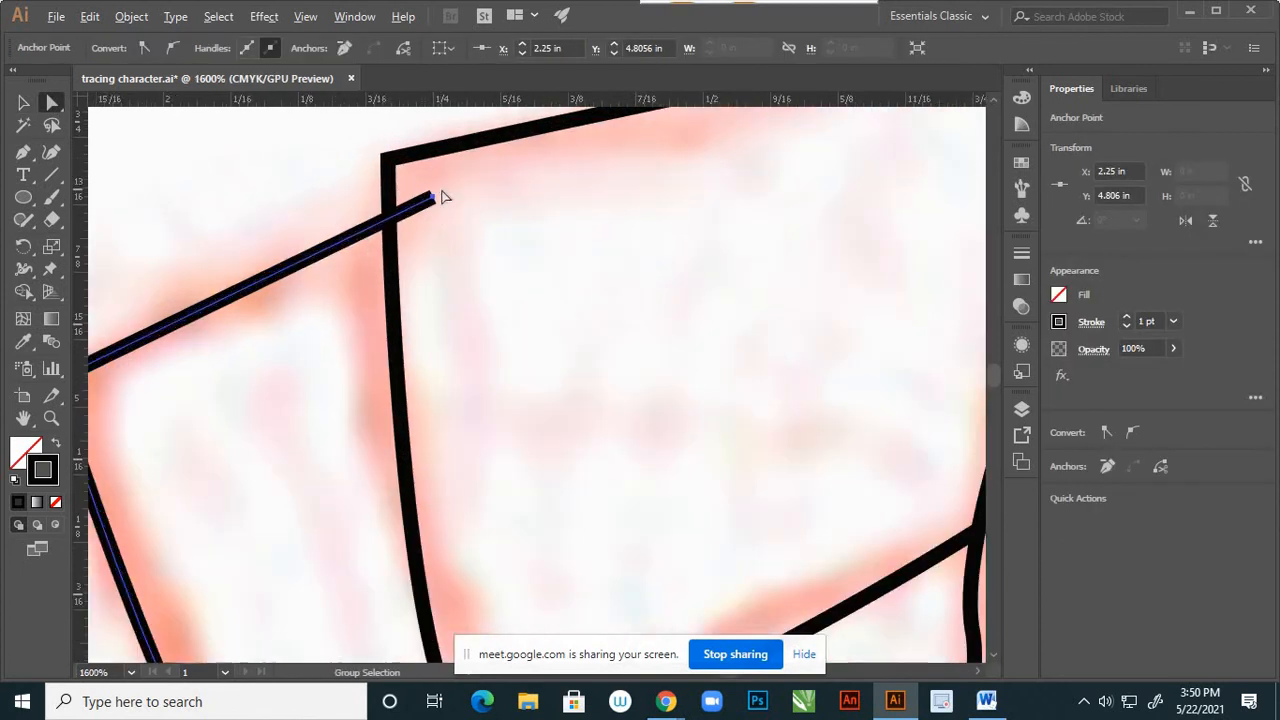
left_click(434, 203)
left_click_drag(422, 206, 391, 222)
left_click(537, 206)
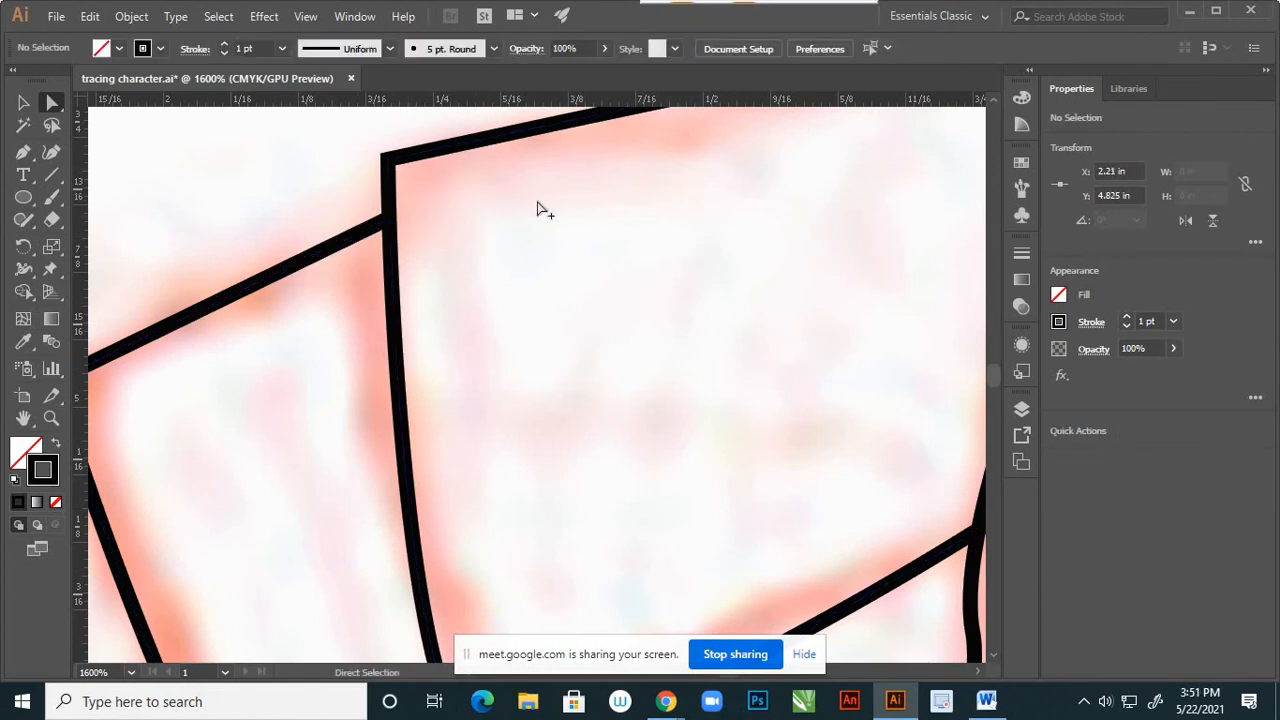
scroll(537, 208, "down", 4)
scroll(490, 302, "down", 2)
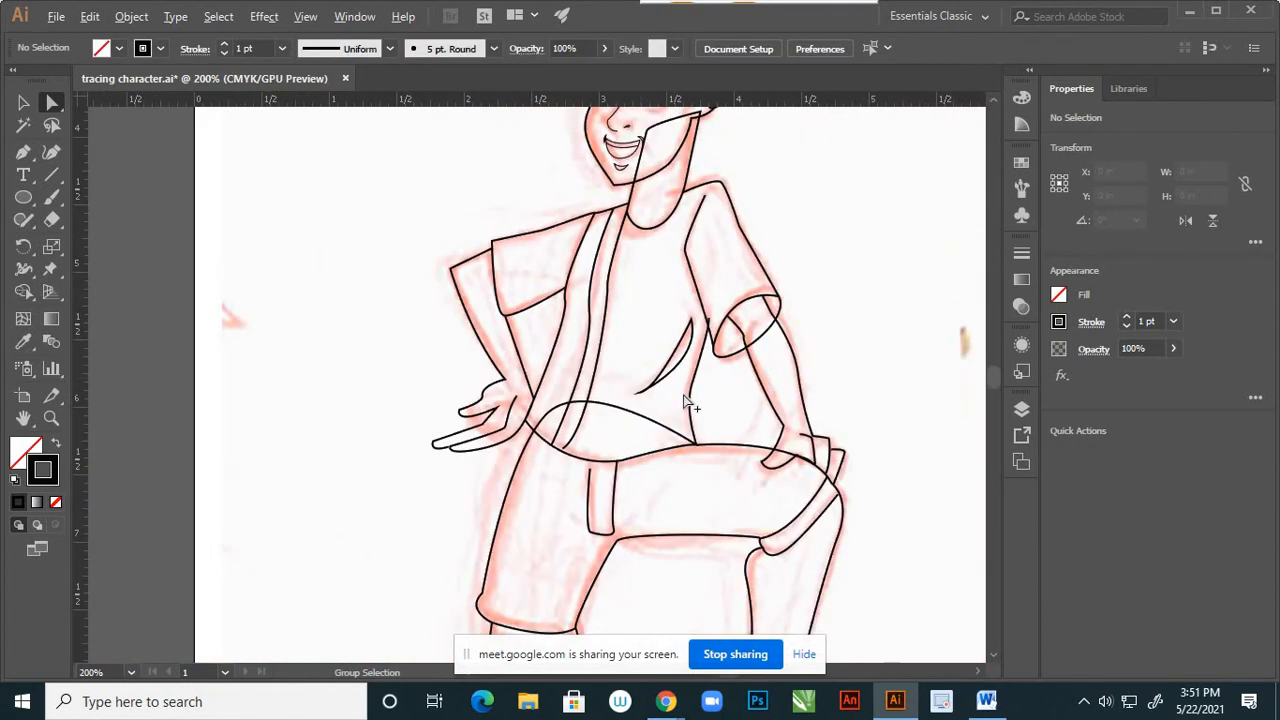
Smooth the shirt's armhole line below the shoulder into a curve by pulling the handle of its middle anchor.
scroll(702, 394, "down", 2)
scroll(706, 312, "up", 5)
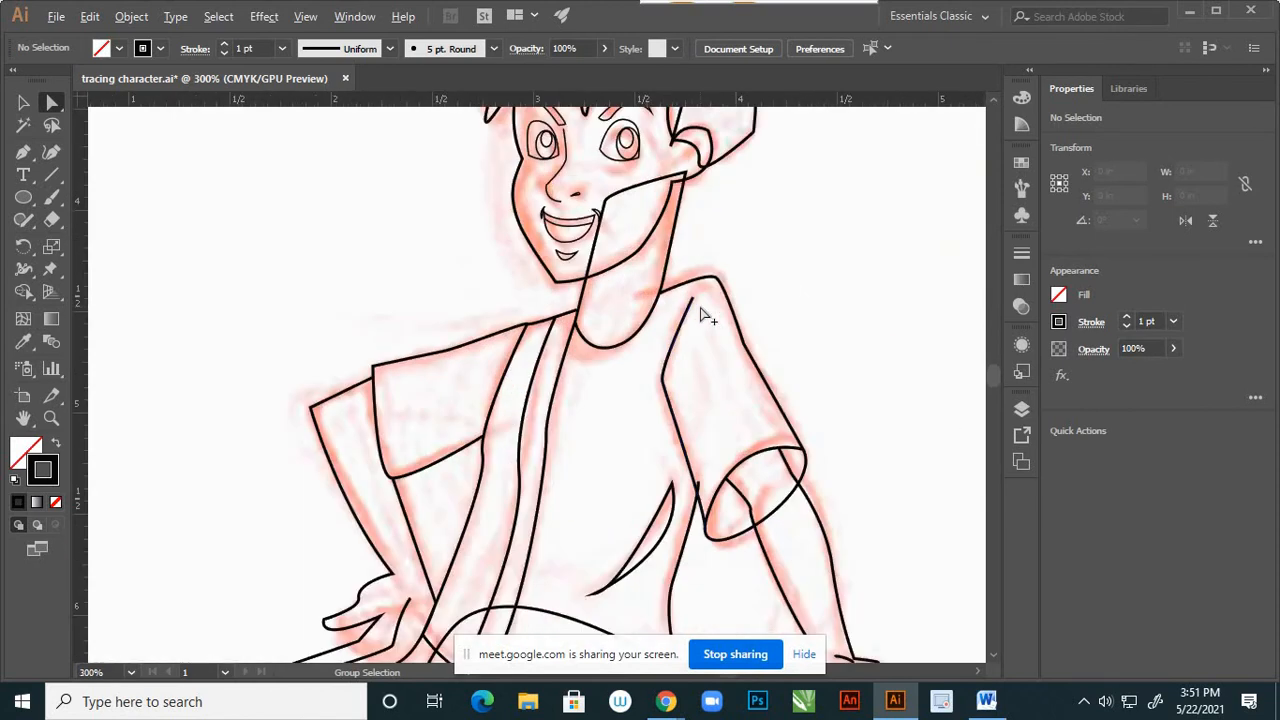
left_click(664, 351)
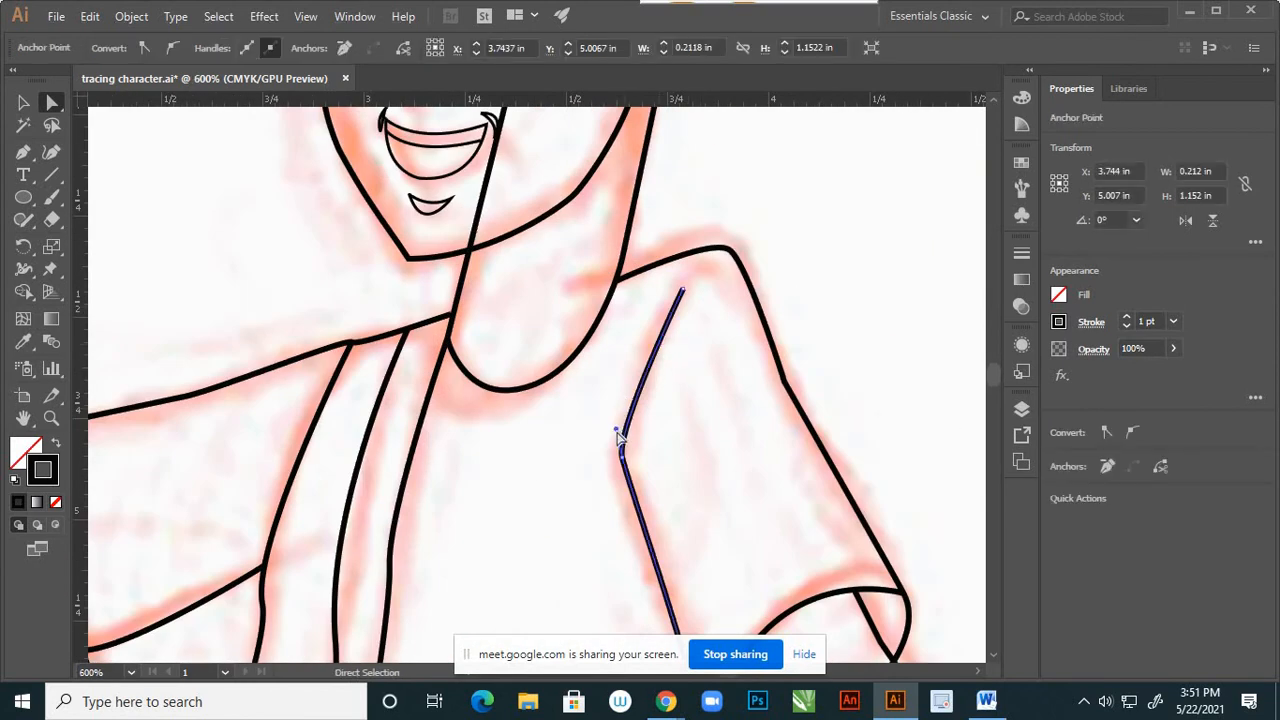
left_click(605, 370)
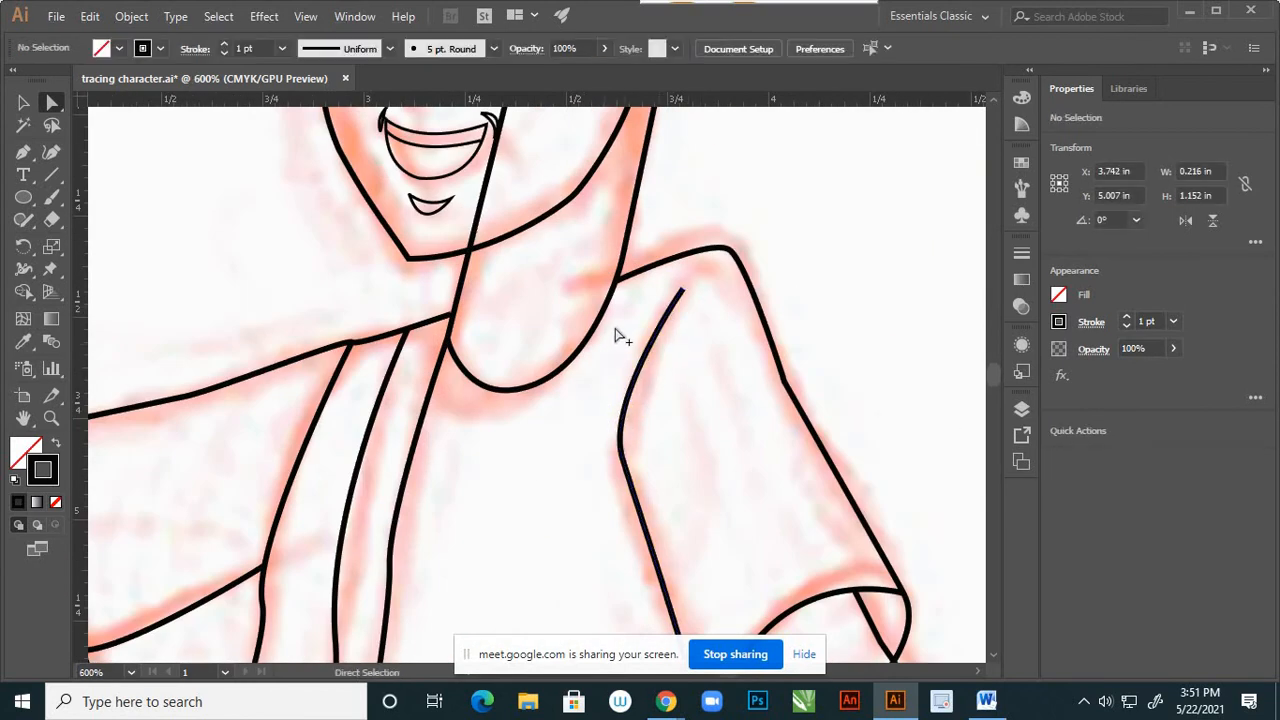
Move the upper end anchors of both knee band lines onto the outline of the raised knee.
scroll(617, 334, "down", 5)
scroll(666, 452, "up", 3)
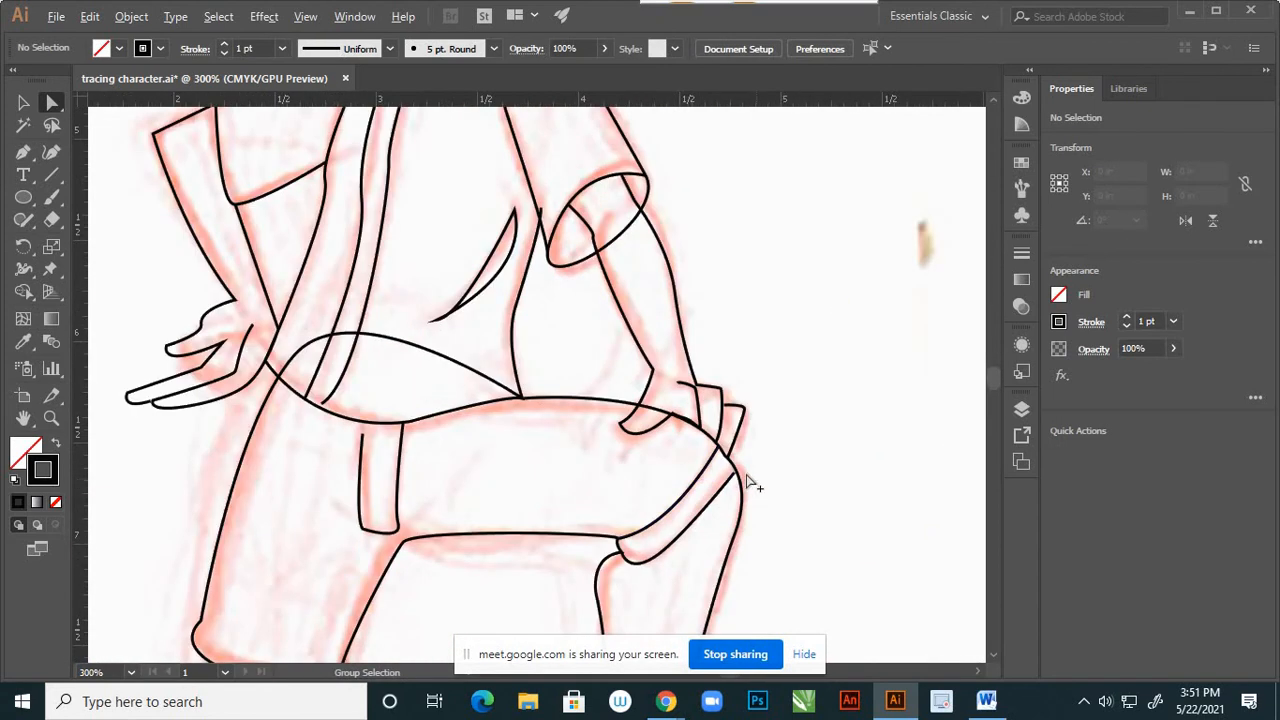
left_click(716, 478)
scroll(716, 480, "up", 3)
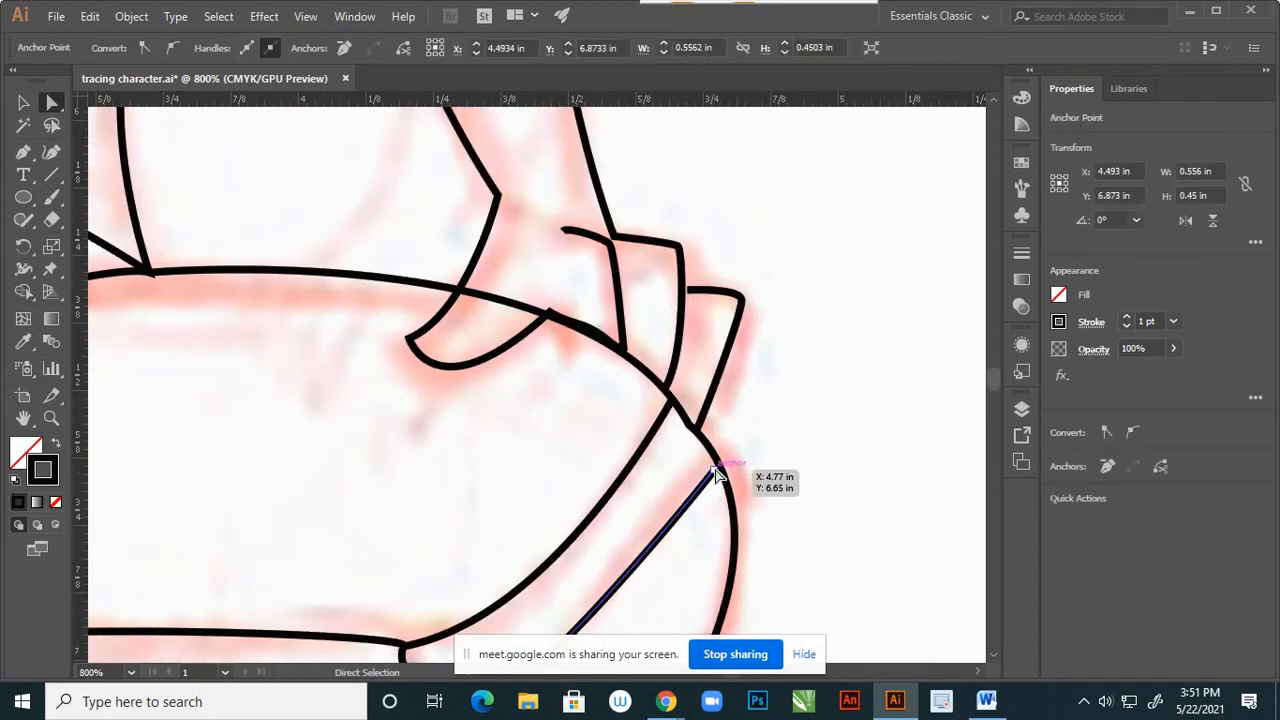
left_click(766, 414)
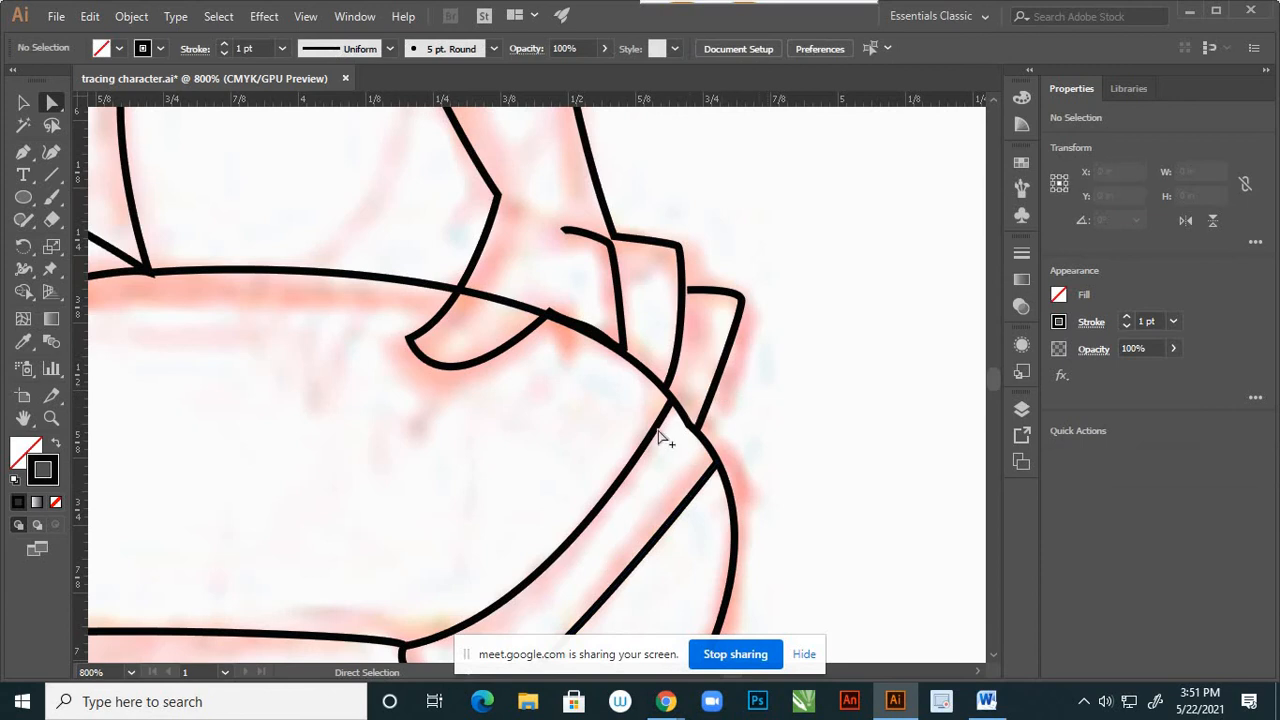
scroll(660, 437, "up", 1)
left_click(660, 425)
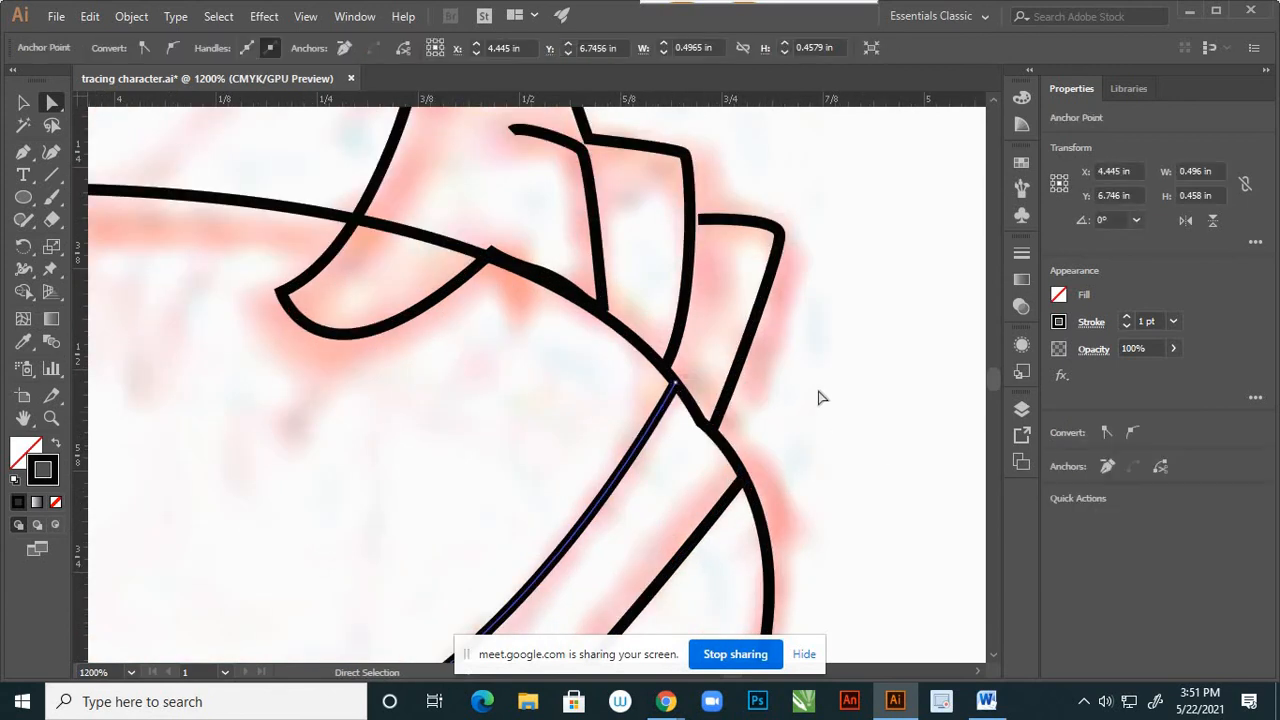
left_click(818, 398)
Extend the open end of the hanging strip up to the shirt hem, and reshape its lower corner with the anchor and handle.
scroll(795, 390, "down", 6)
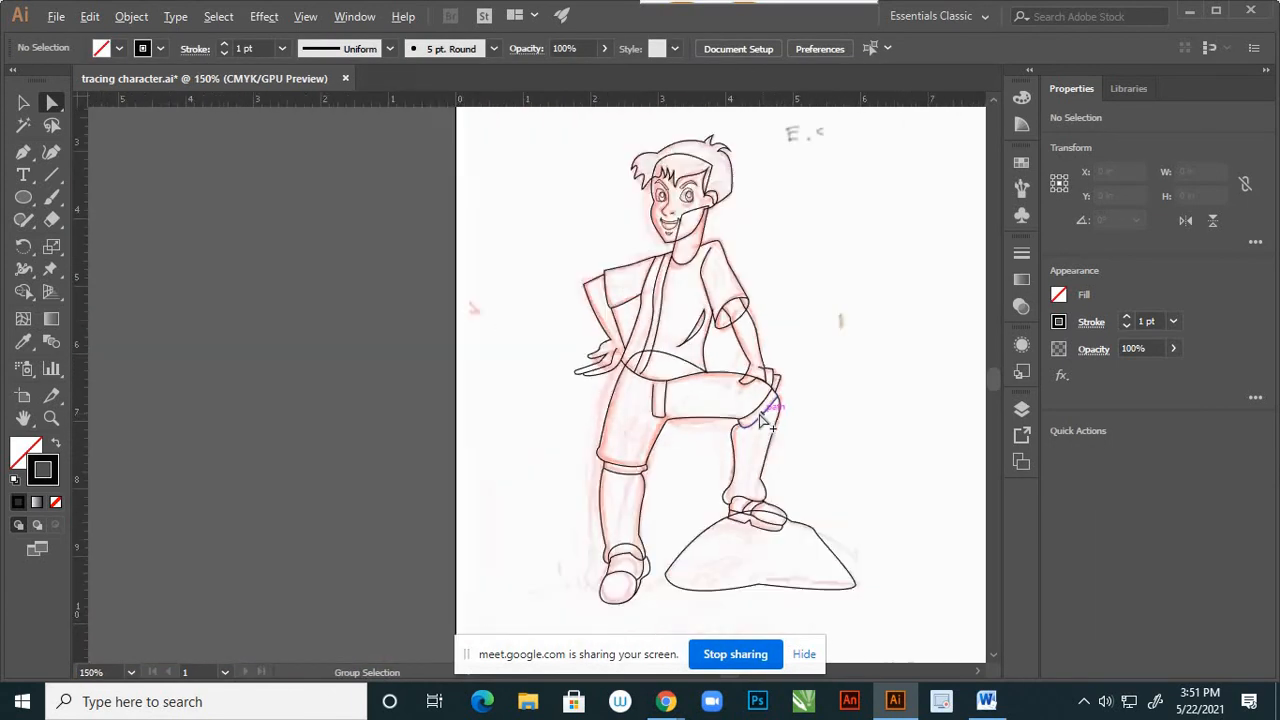
scroll(764, 421, "down", 2)
scroll(663, 434, "up", 5)
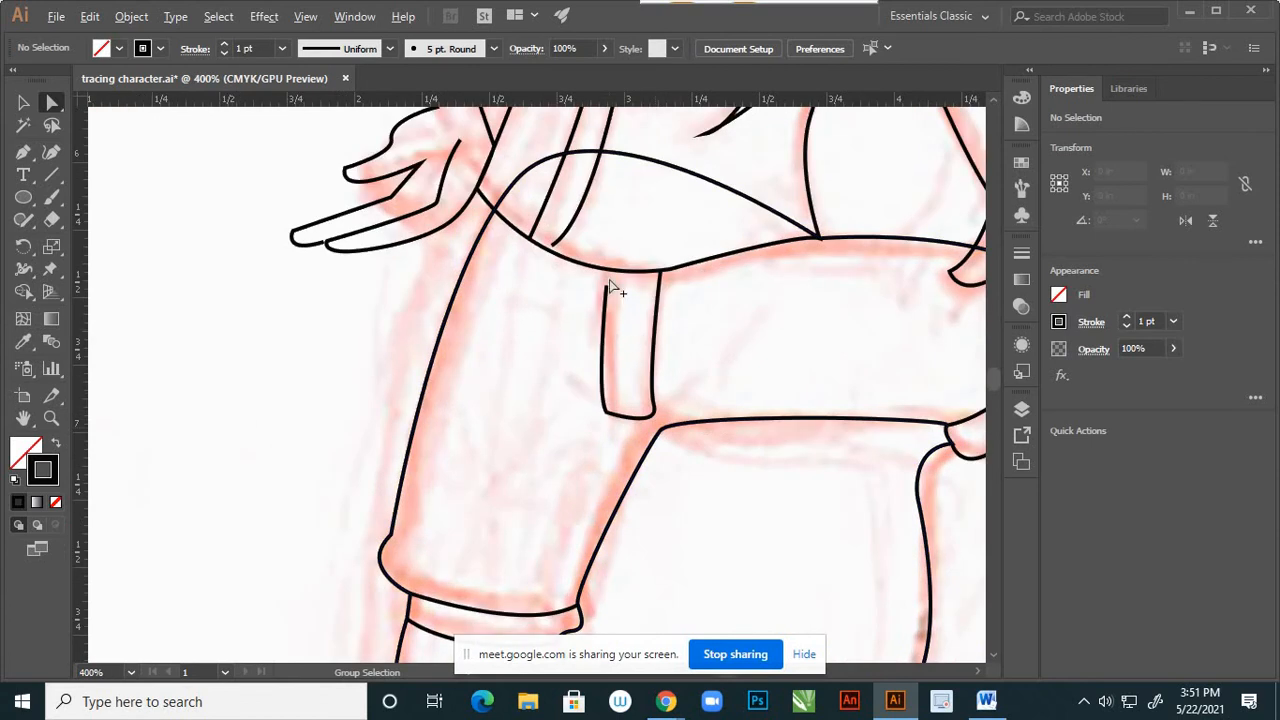
scroll(612, 290, "up", 2)
left_click_drag(600, 298, 604, 265)
mouse_move(600, 550)
left_mouse_down()
mouse_move(591, 543)
mouse_move(615, 566)
left_mouse_up()
left_click(658, 546)
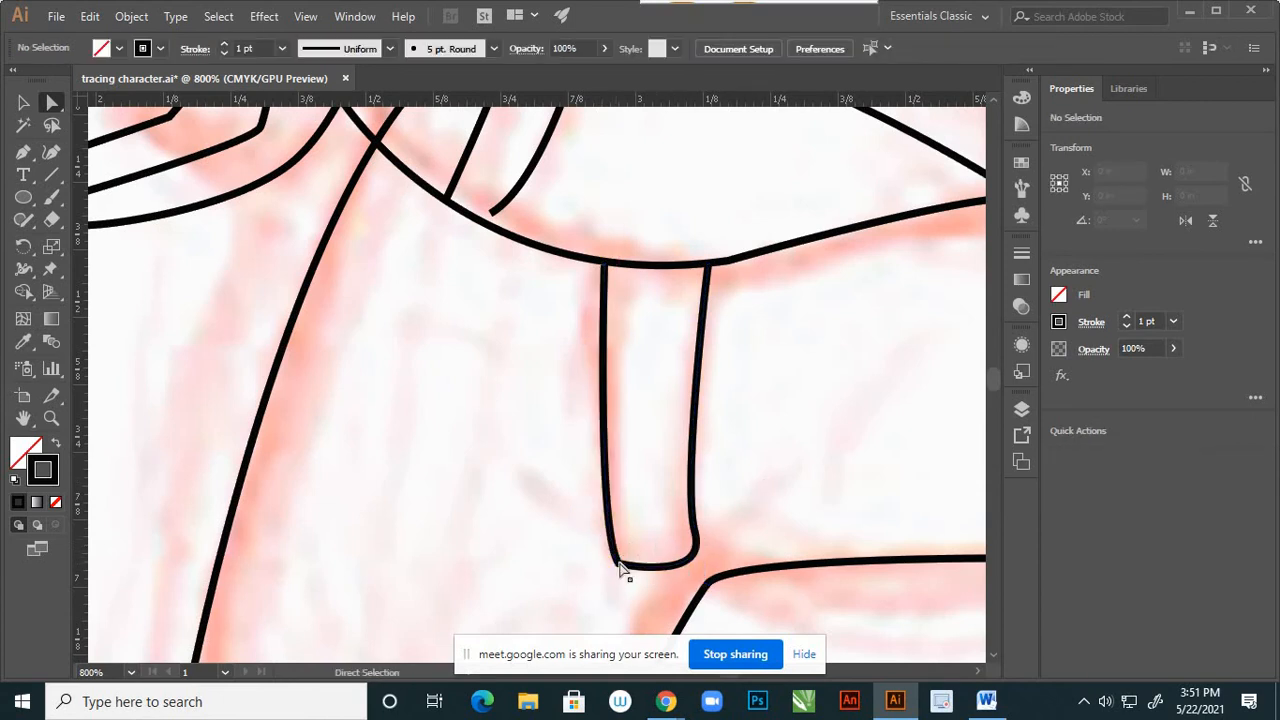
left_click(600, 532)
left_click_drag(596, 529, 581, 478)
scroll(744, 444, "down", 3)
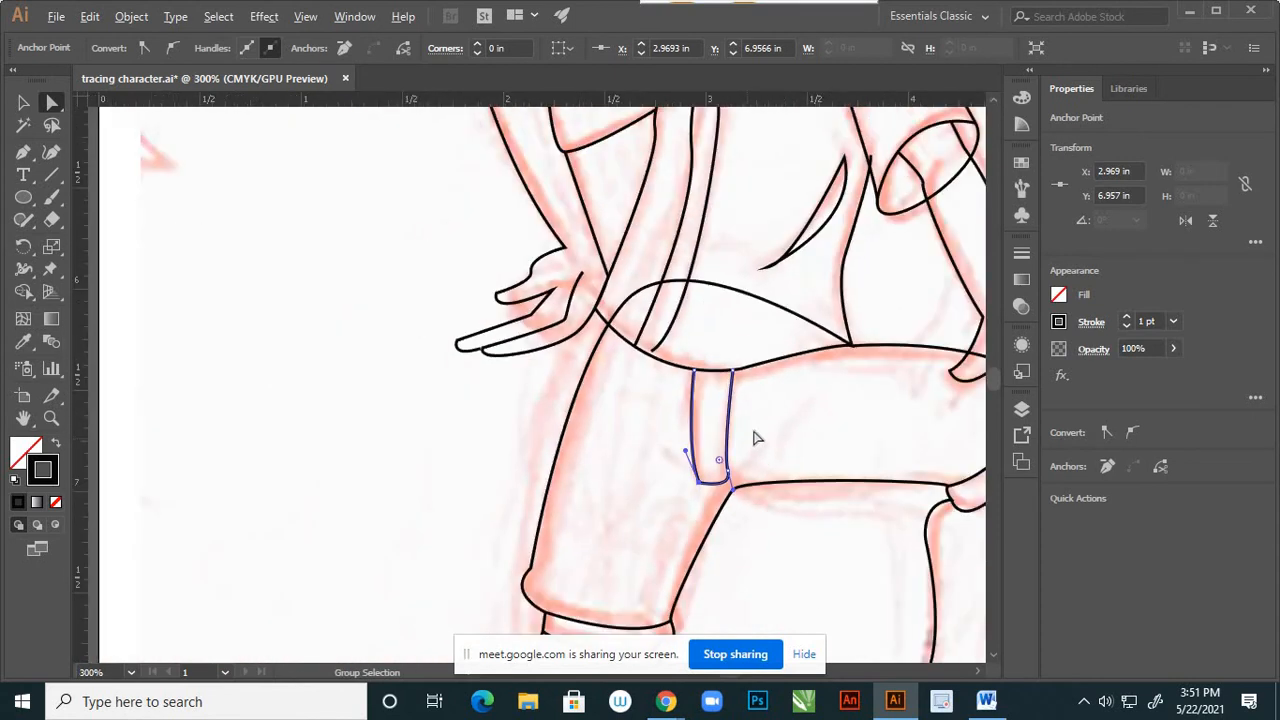
left_click(757, 438)
Move the lower end anchor of the shirt's inner front line down onto the hem to close the gap.
scroll(695, 455, "down", 4)
scroll(688, 453, "up", 2)
scroll(690, 455, "up", 5)
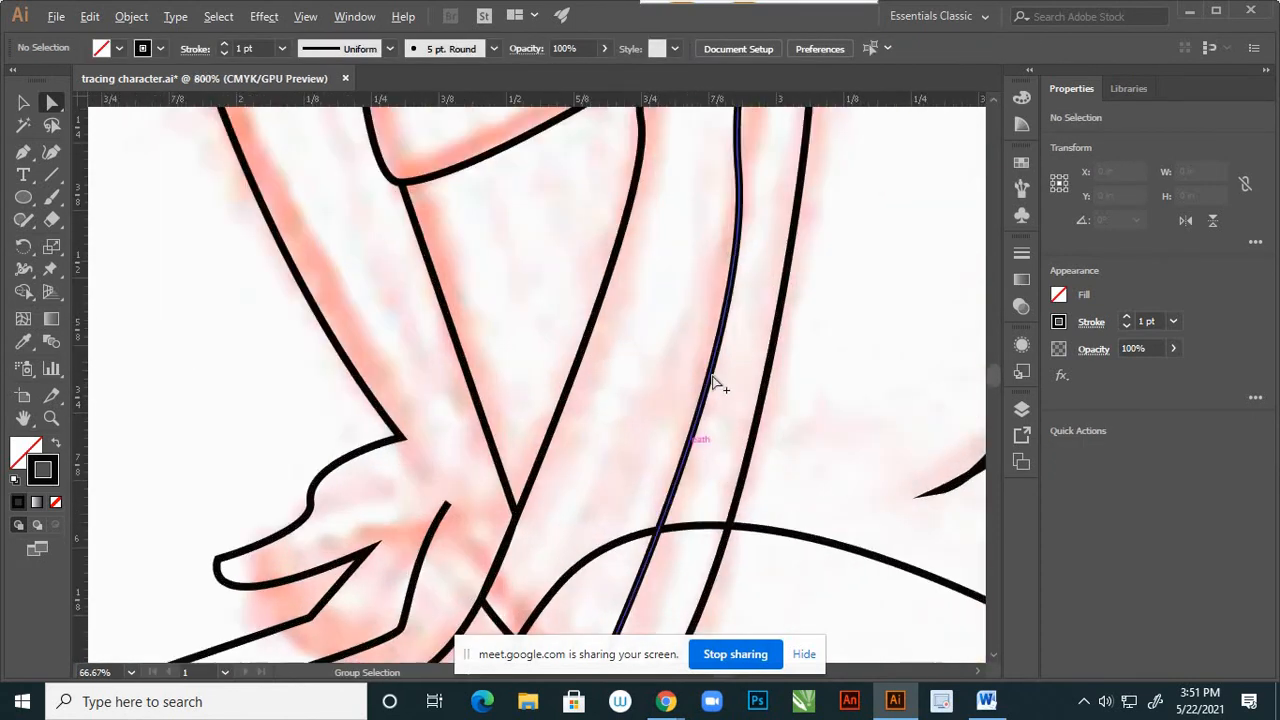
scroll(714, 378, "down", 3)
scroll(718, 478, "up", 1)
left_click(644, 484)
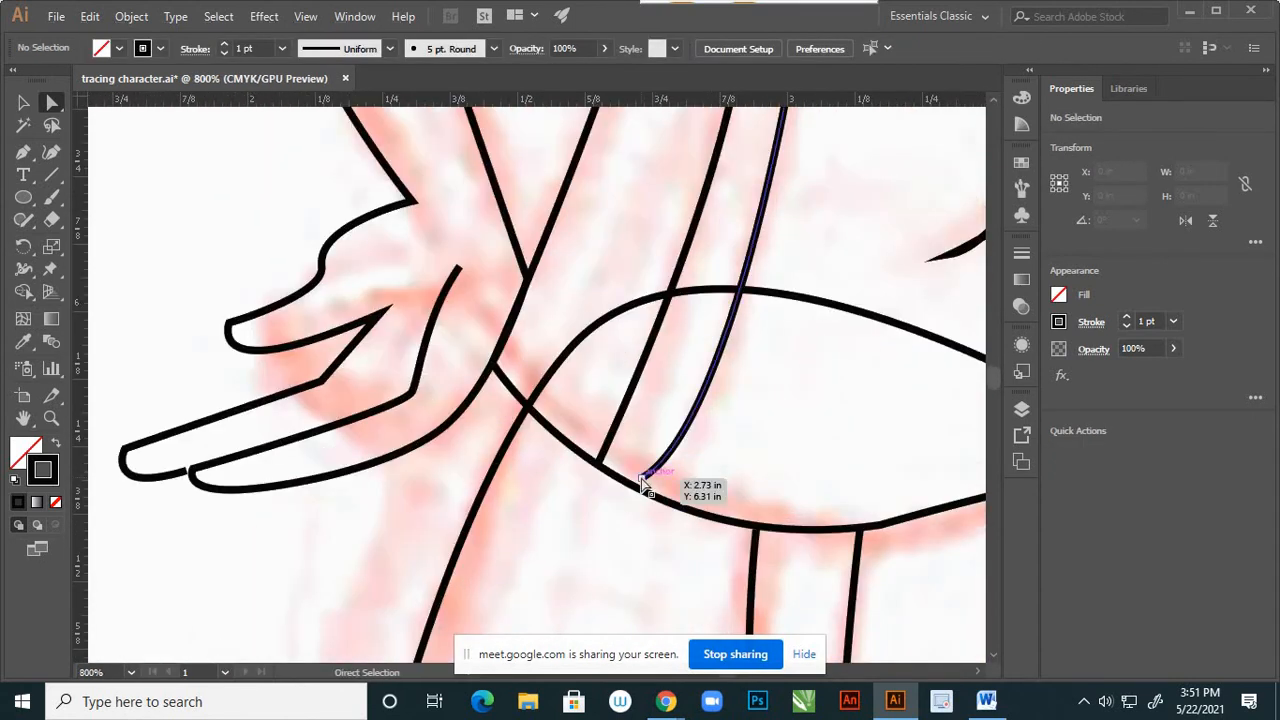
left_click_drag(641, 480, 637, 490)
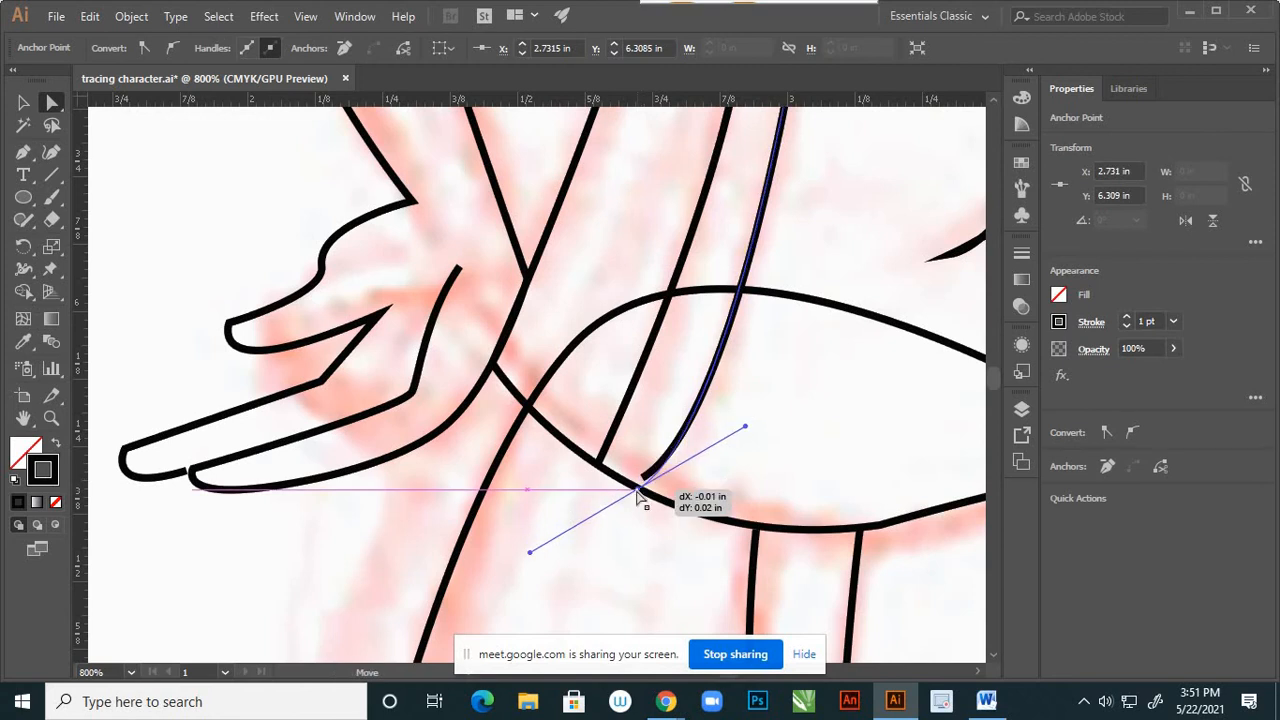
left_click(562, 505)
Save the traced character document.
scroll(600, 473, "down", 2)
scroll(600, 478, "down", 6)
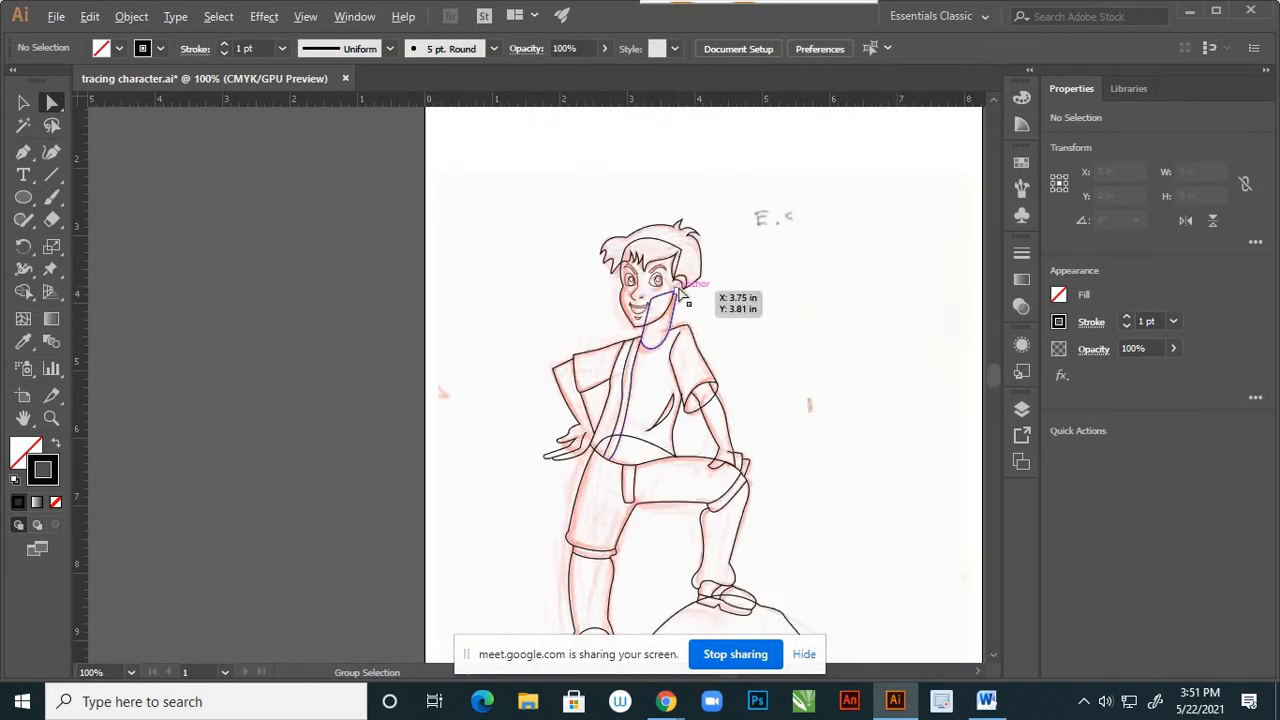
key("ctrl")
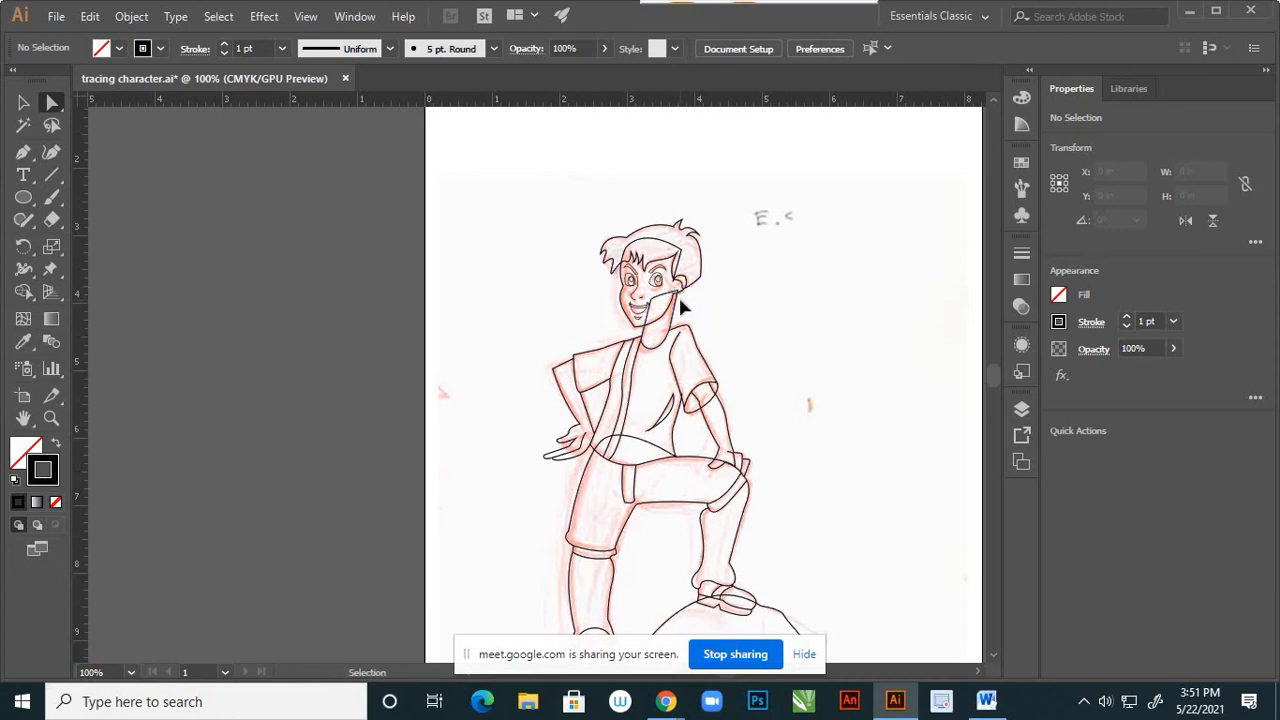
Erase the part of the neck outline that crosses the face, from the jawline up to the ear, with the Path Eraser tool.
scroll(678, 294, "up", 2)
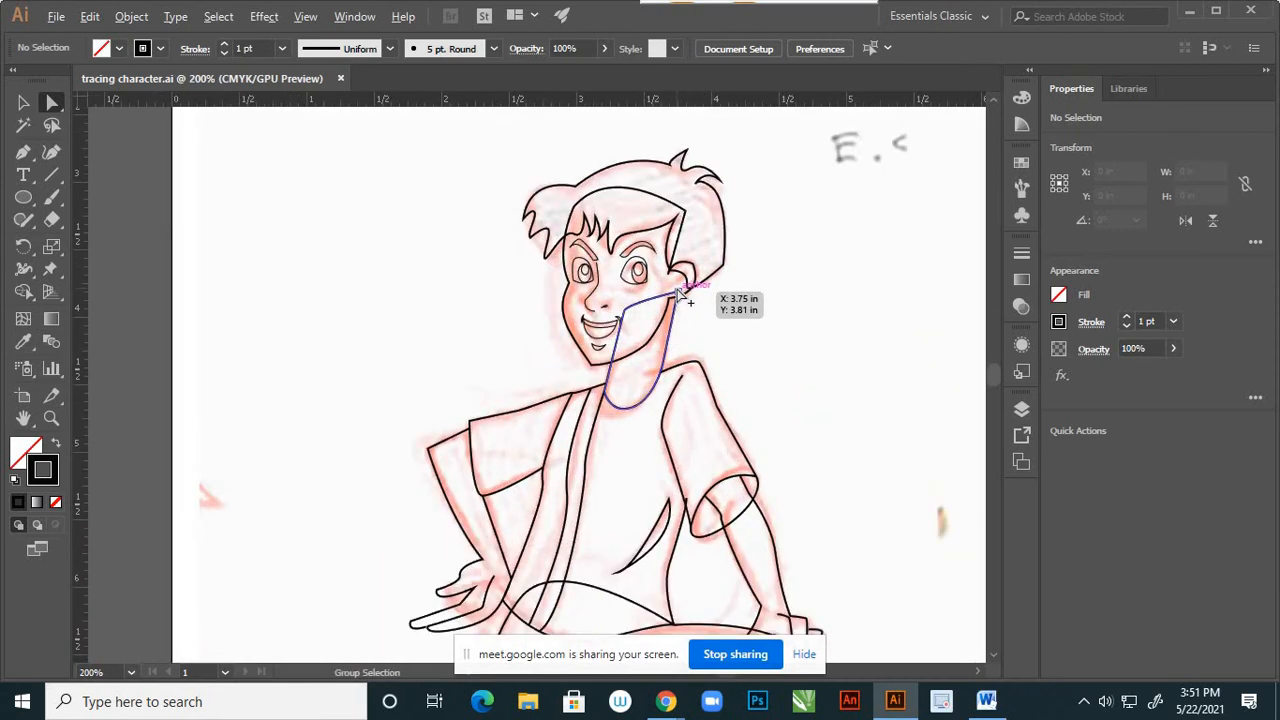
scroll(678, 294, "down", 2)
scroll(640, 300, "up", 2)
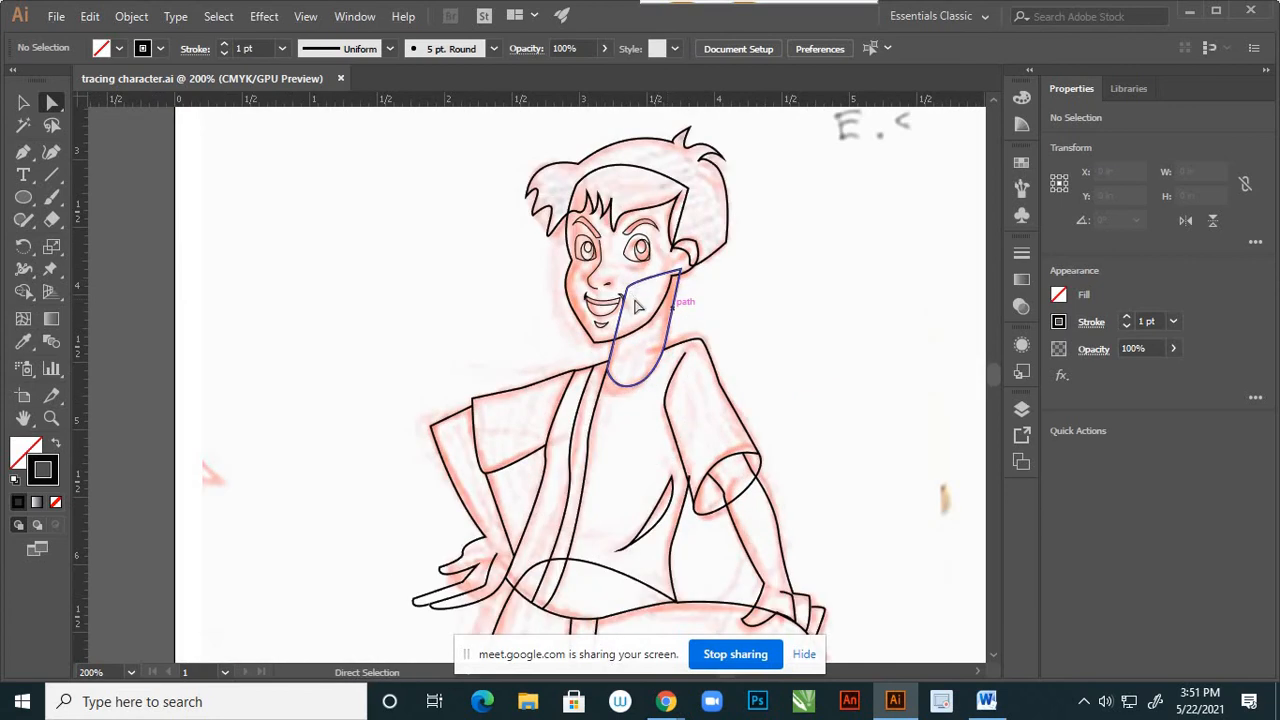
scroll(740, 308, "up", 1)
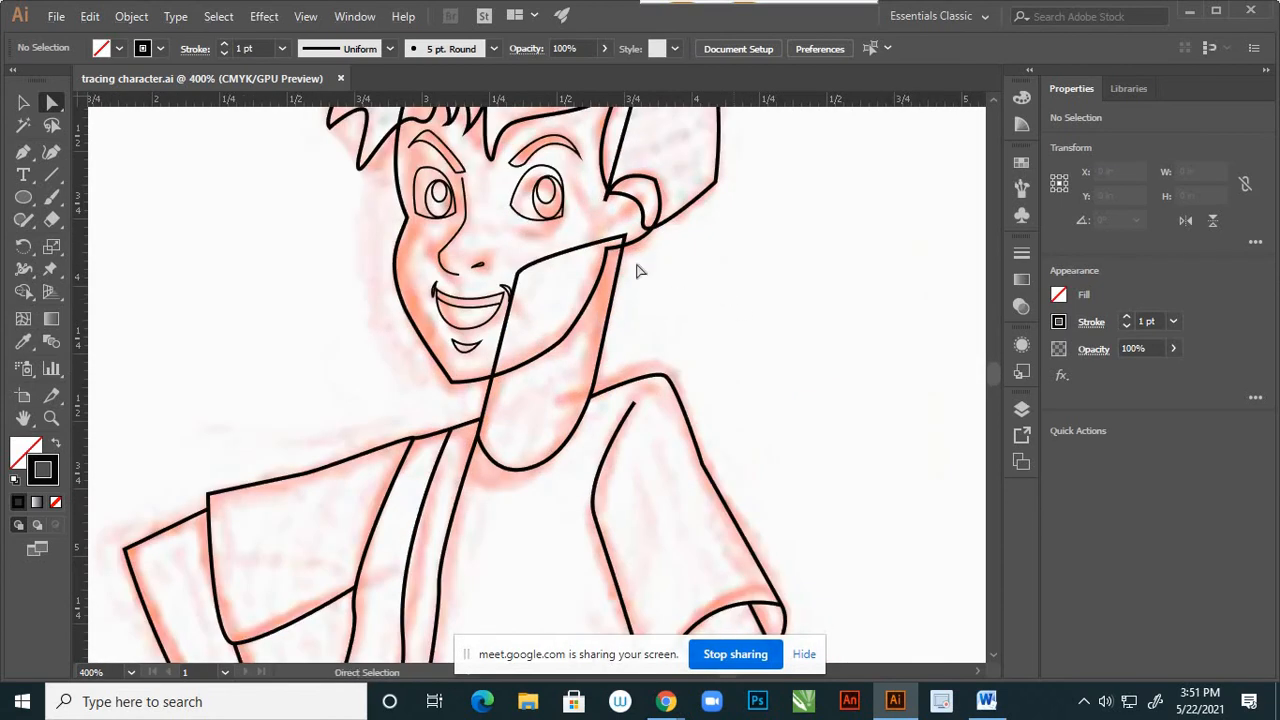
scroll(560, 258, "up", 1)
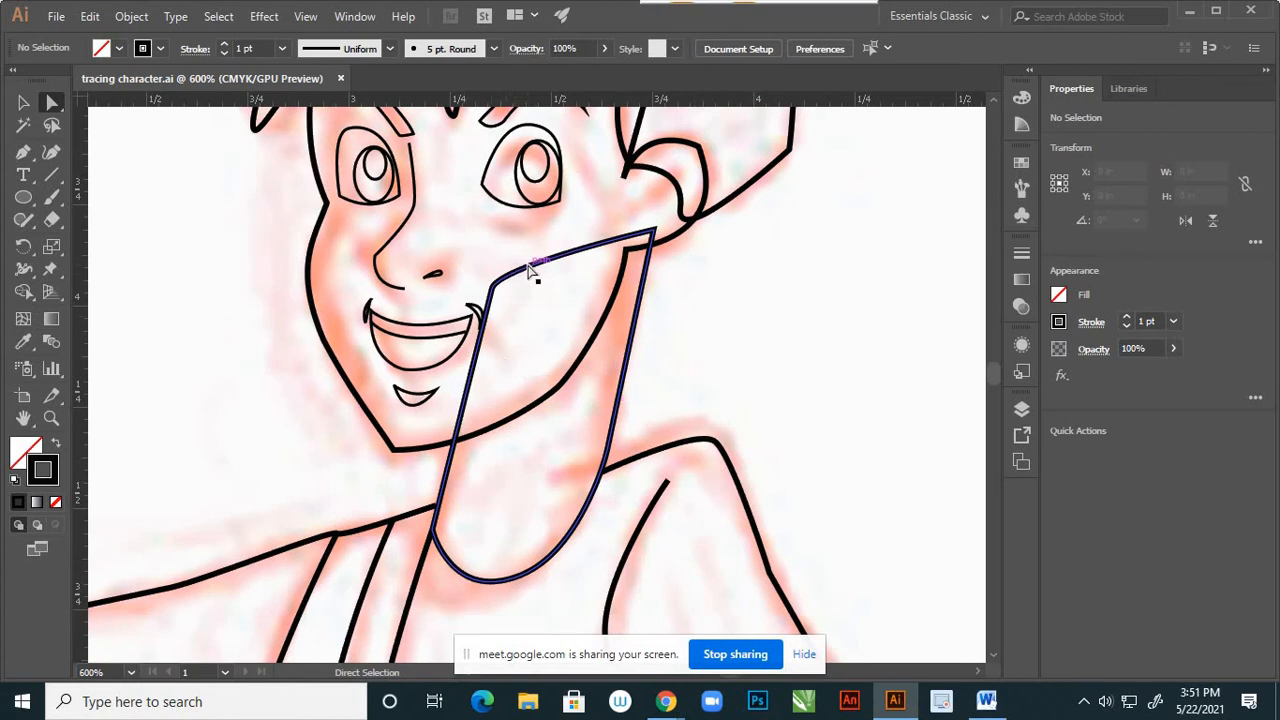
left_click(23, 102)
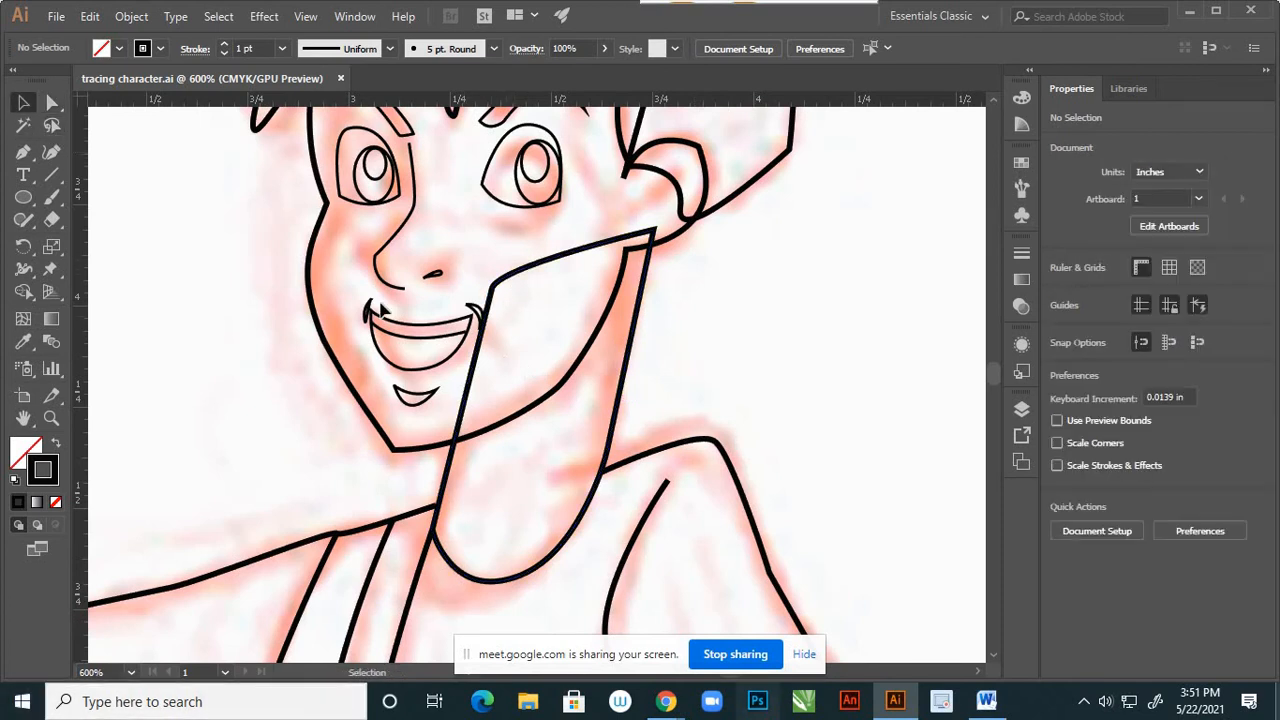
left_click(524, 272)
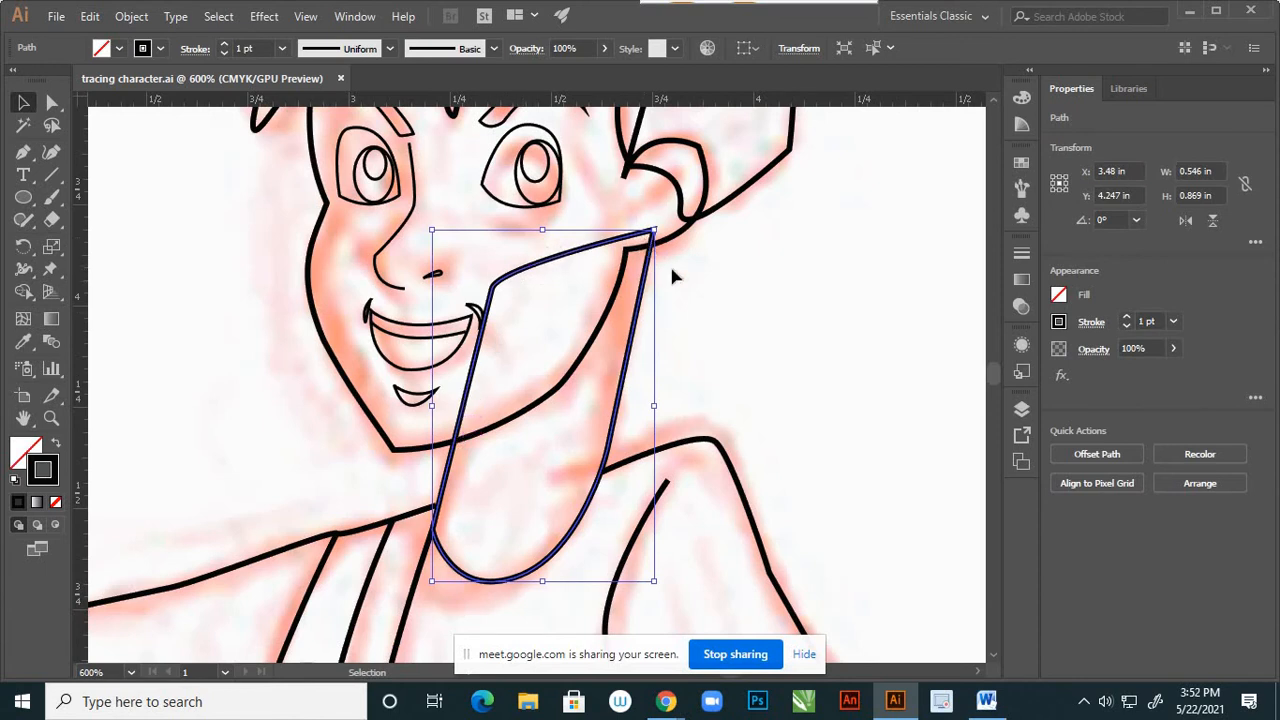
scroll(465, 385, "up", 1)
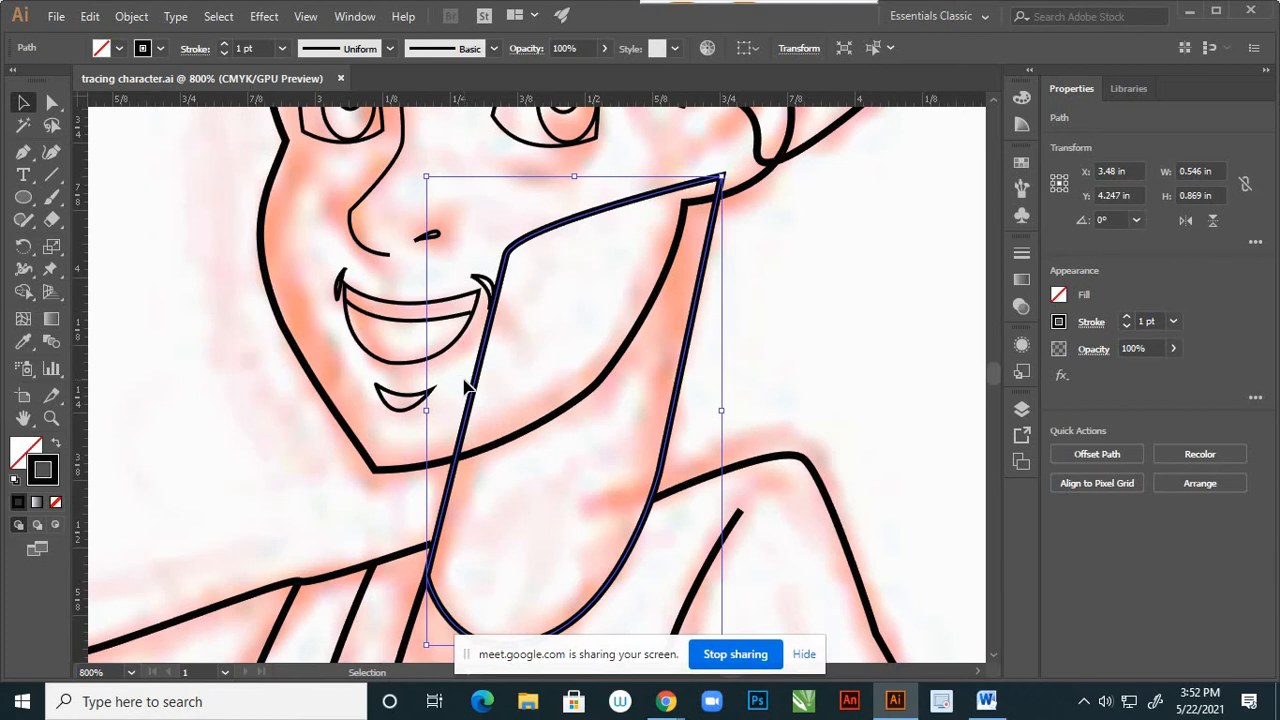
left_click(27, 225)
left_click(27, 225)
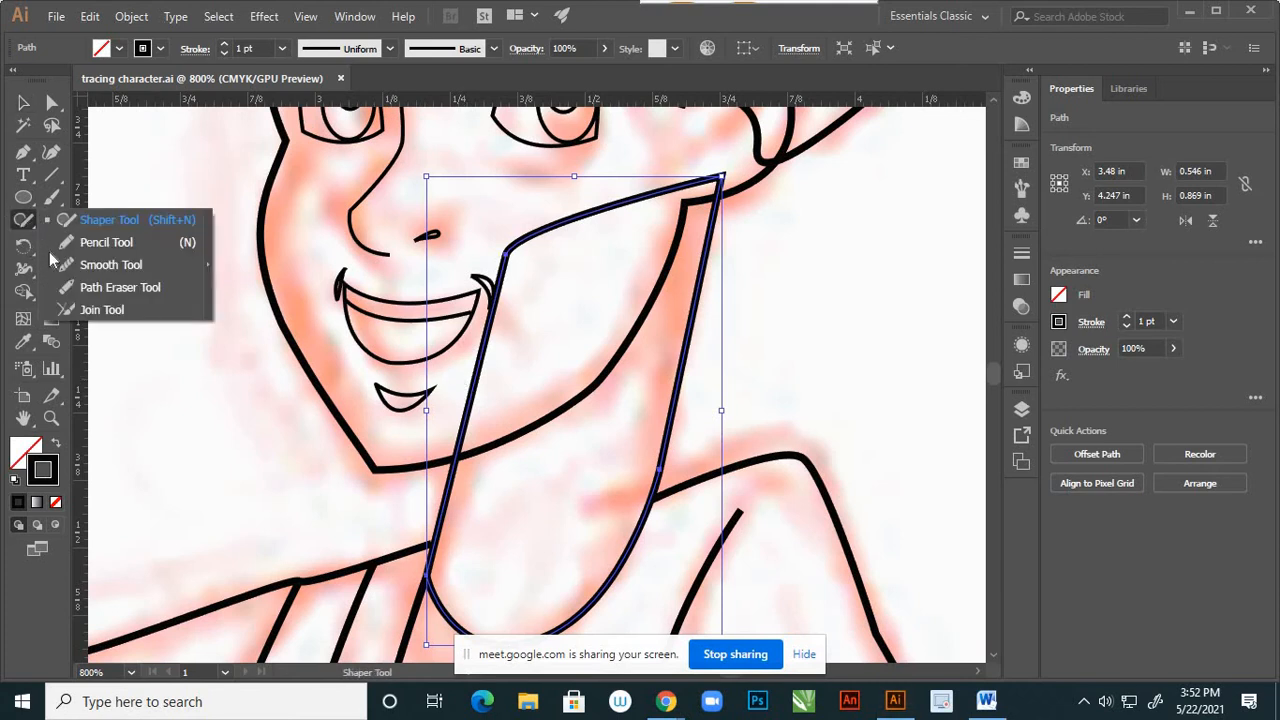
left_click(120, 288)
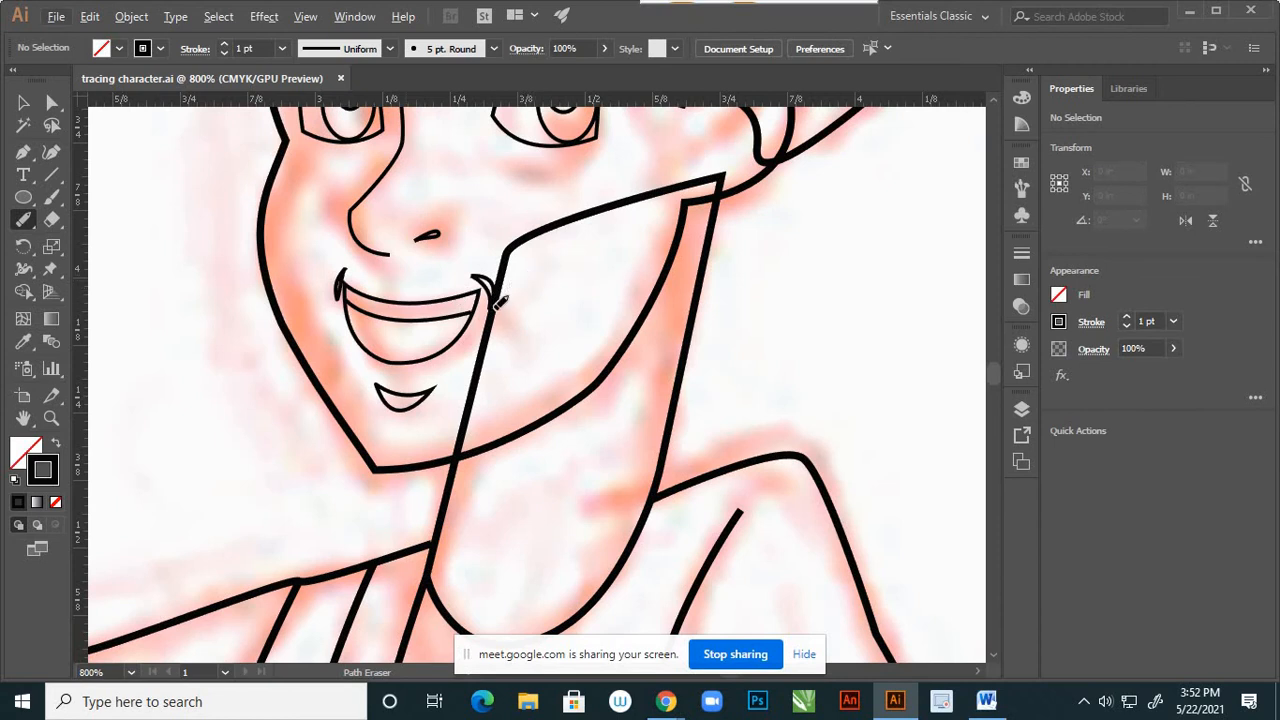
left_click(23, 102)
scroll(459, 376, "up", 1)
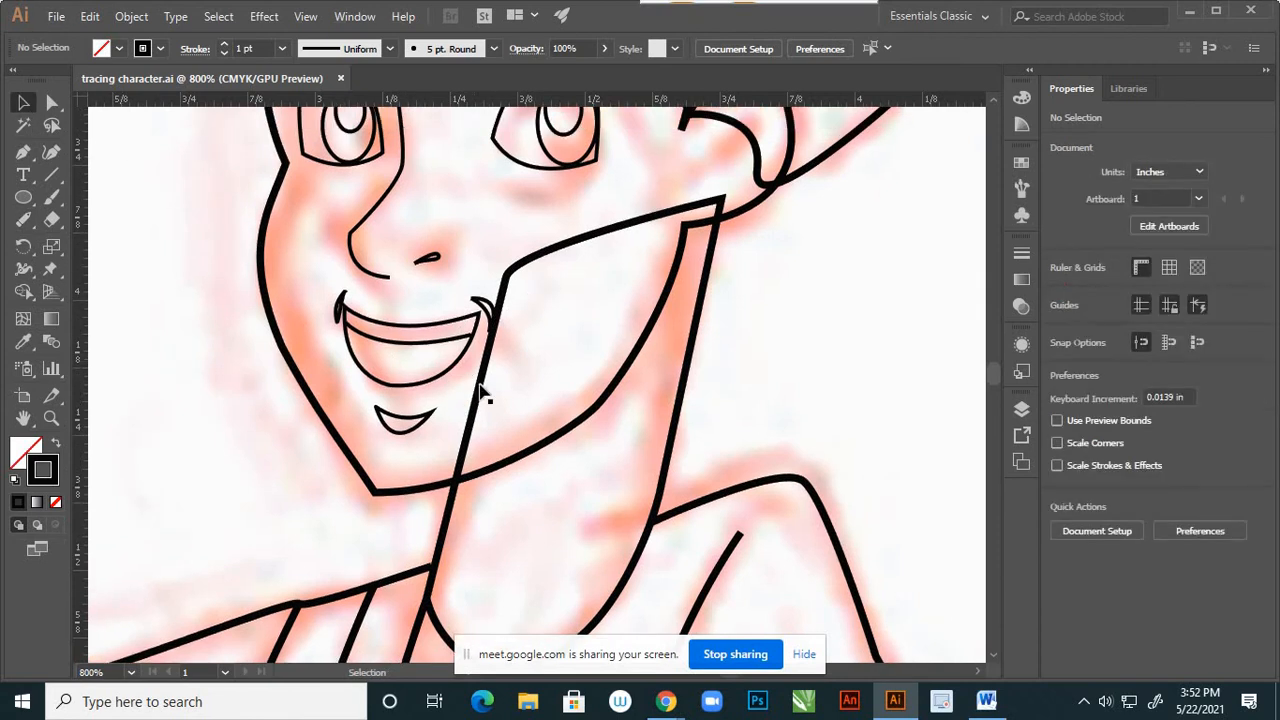
left_click(456, 377)
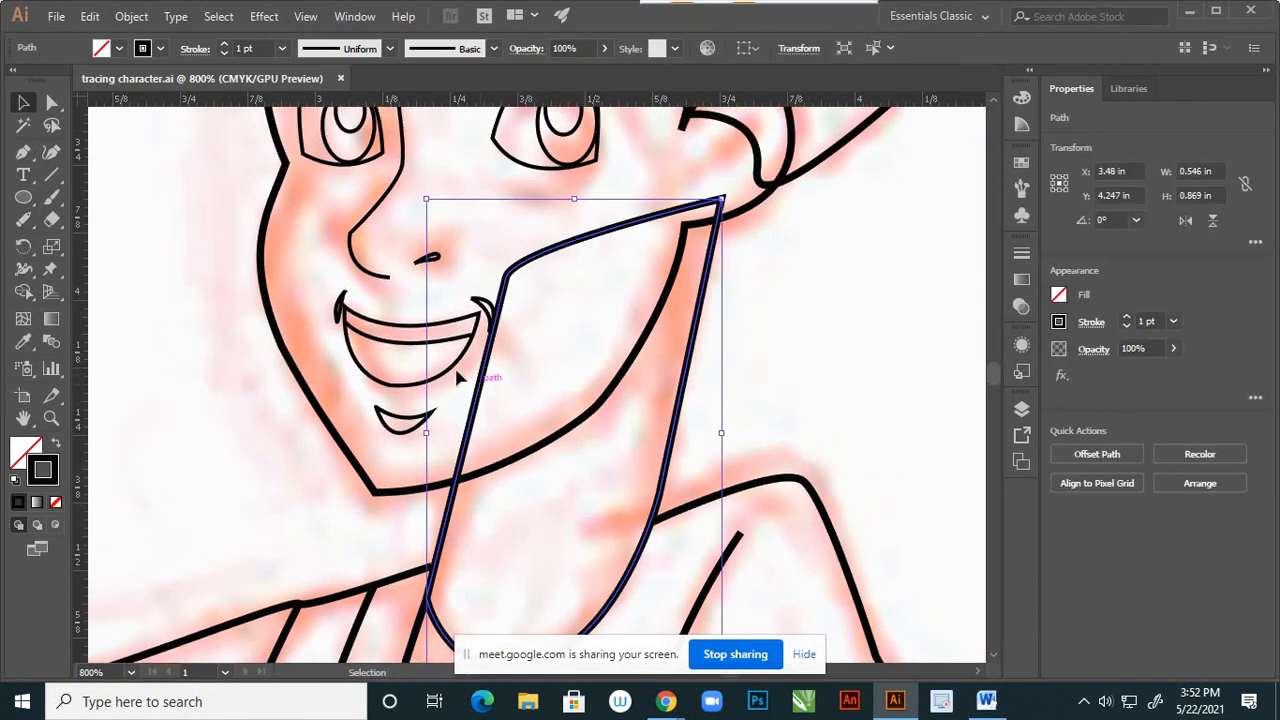
left_click(26, 227)
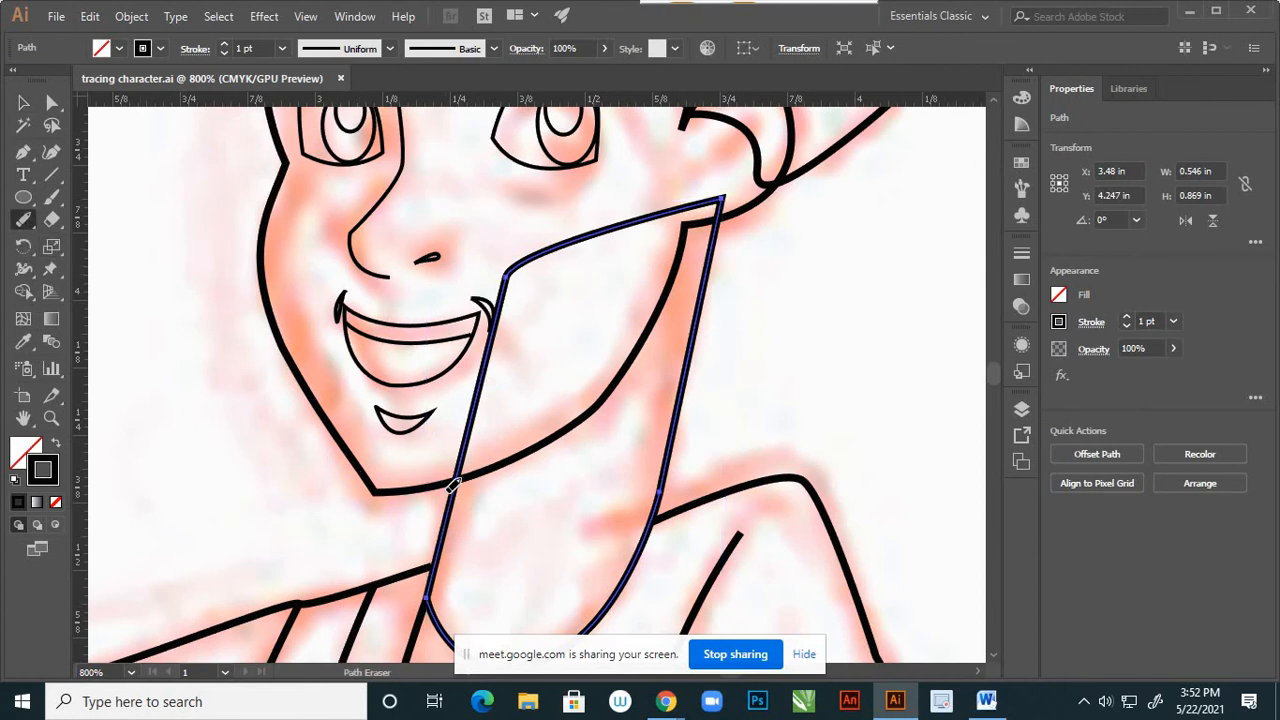
mouse_move(481, 434)
left_mouse_down()
mouse_move(571, 279)
mouse_move(665, 216)
mouse_move(718, 207)
left_mouse_up()
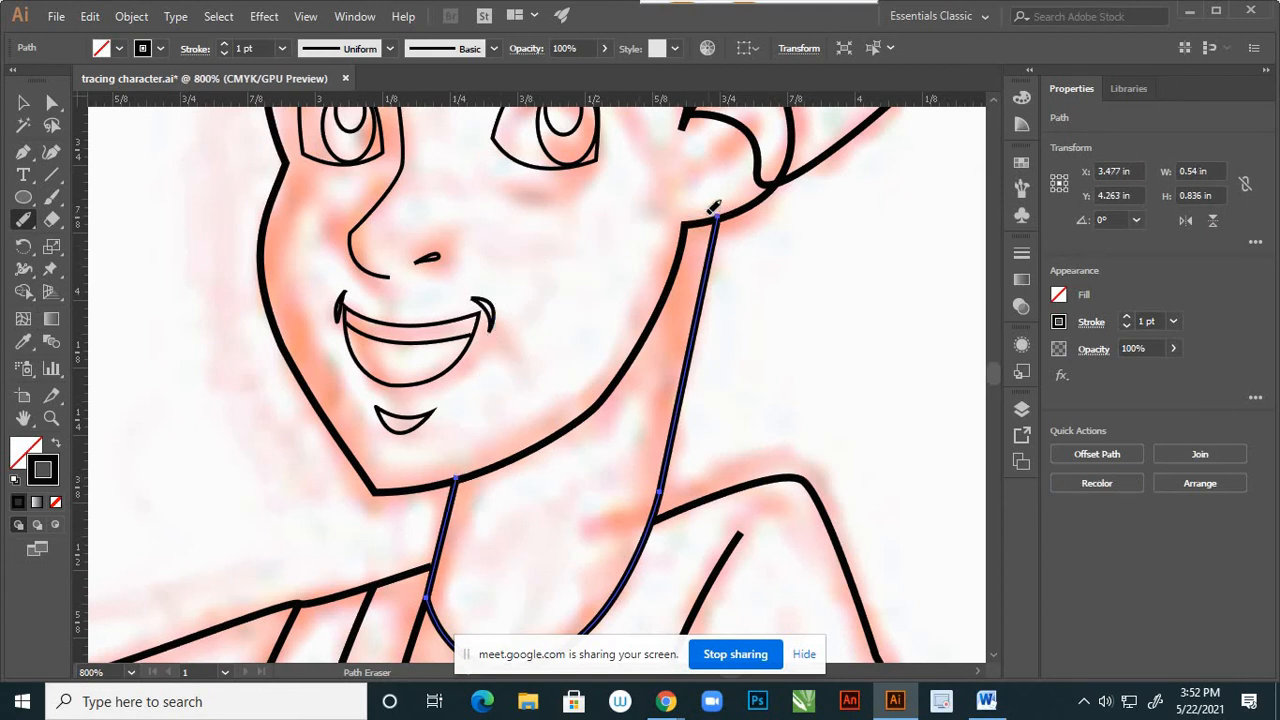
left_click(20, 104)
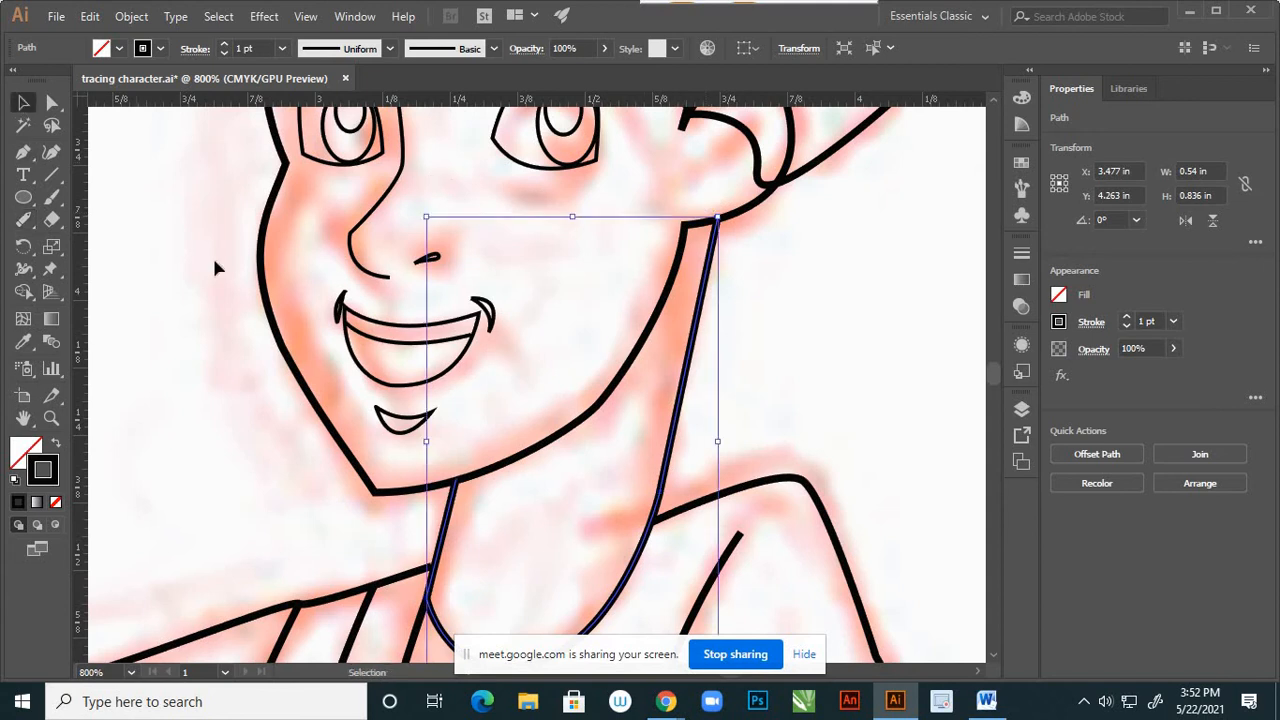
left_click(542, 376)
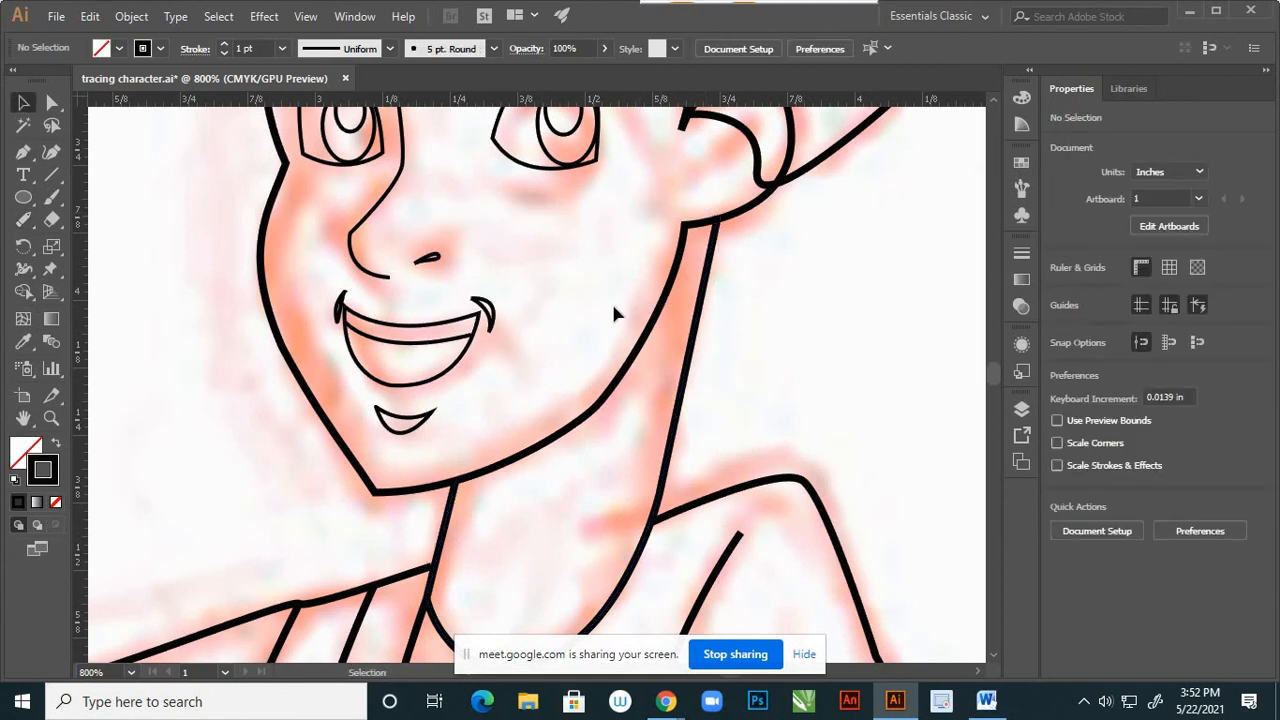
Erase the arc of the trouser outline that crosses the shirt above the hem, using the Path Eraser tool.
scroll(614, 314, "down", 7)
scroll(668, 340, "up", 3)
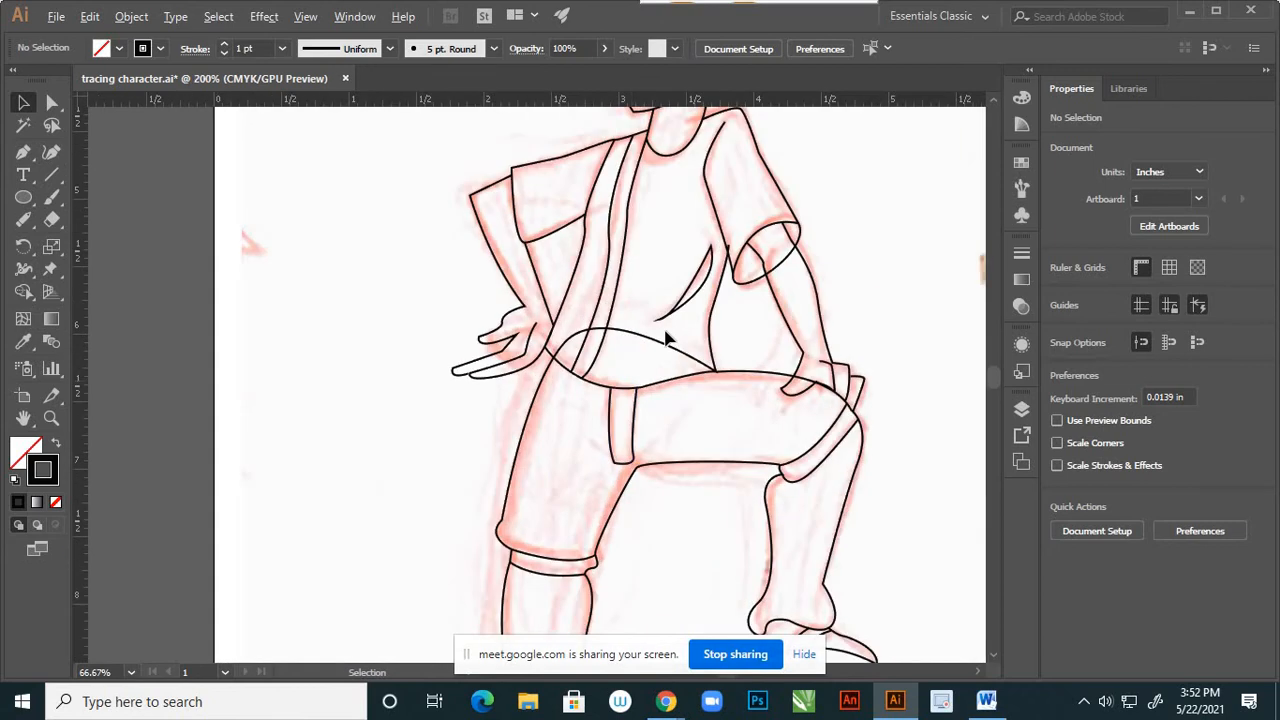
scroll(668, 340, "up", 1)
left_click(666, 356)
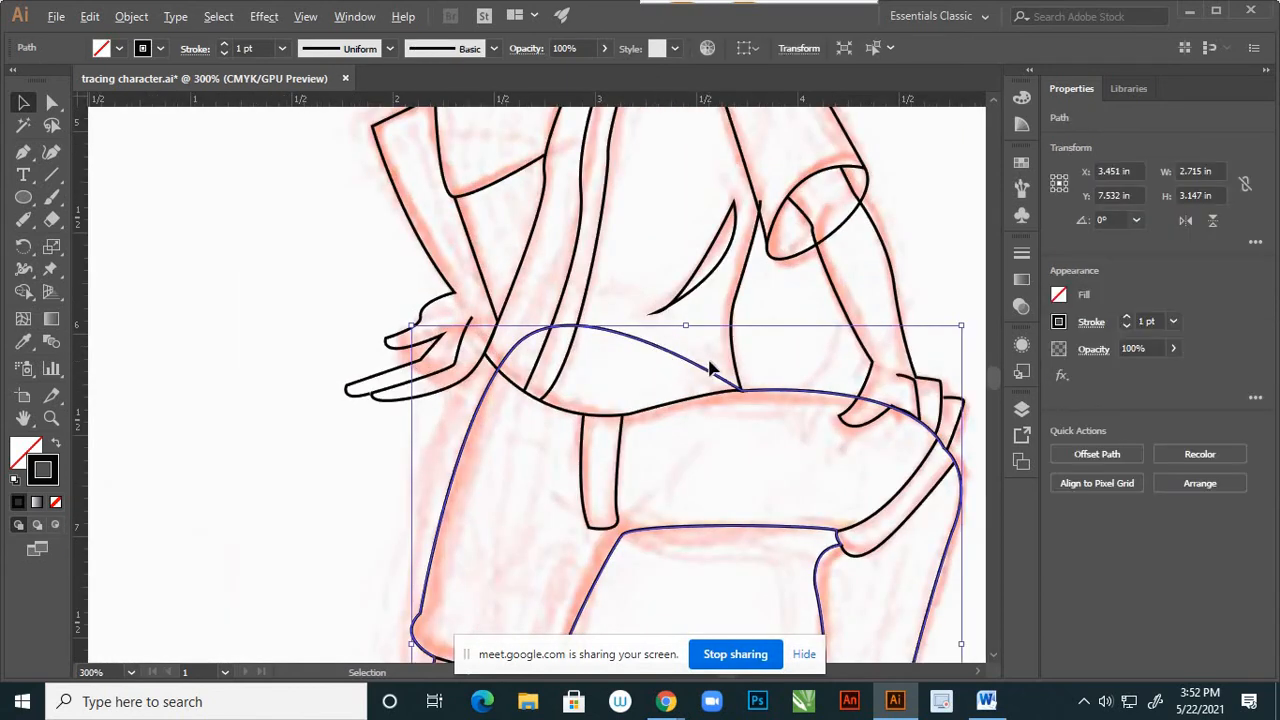
scroll(709, 368, "up", 1)
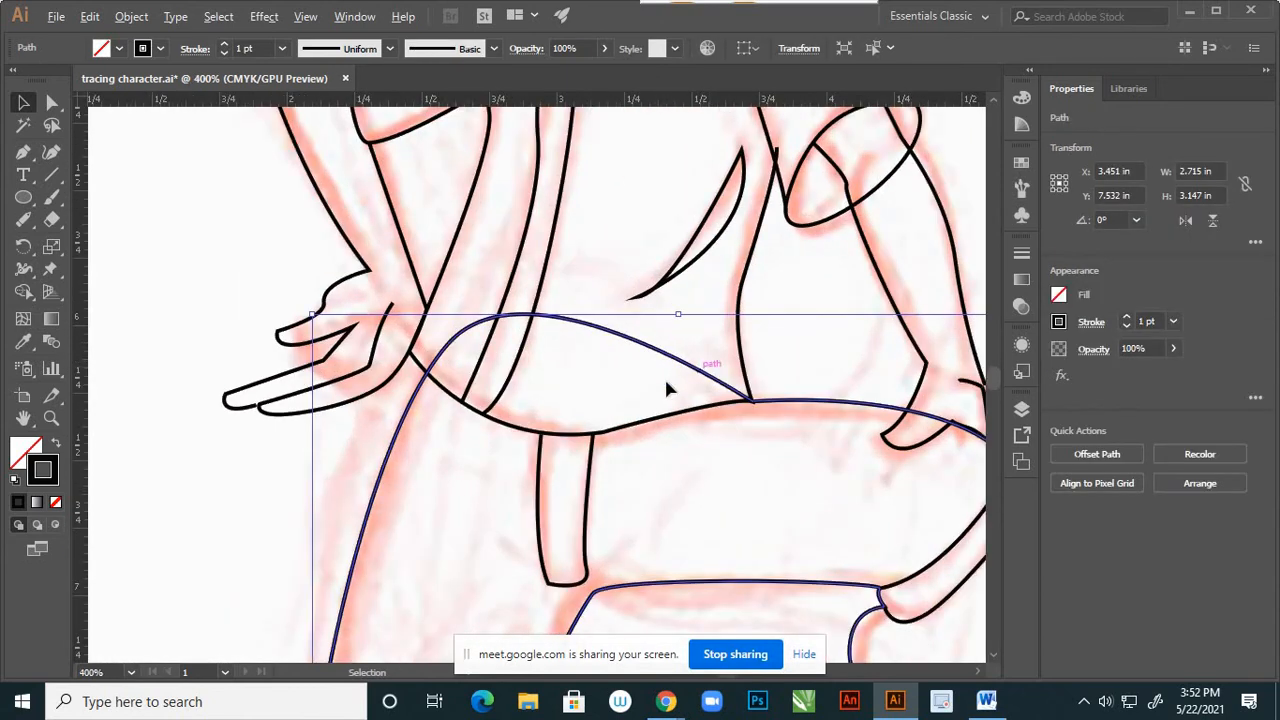
left_click(27, 228)
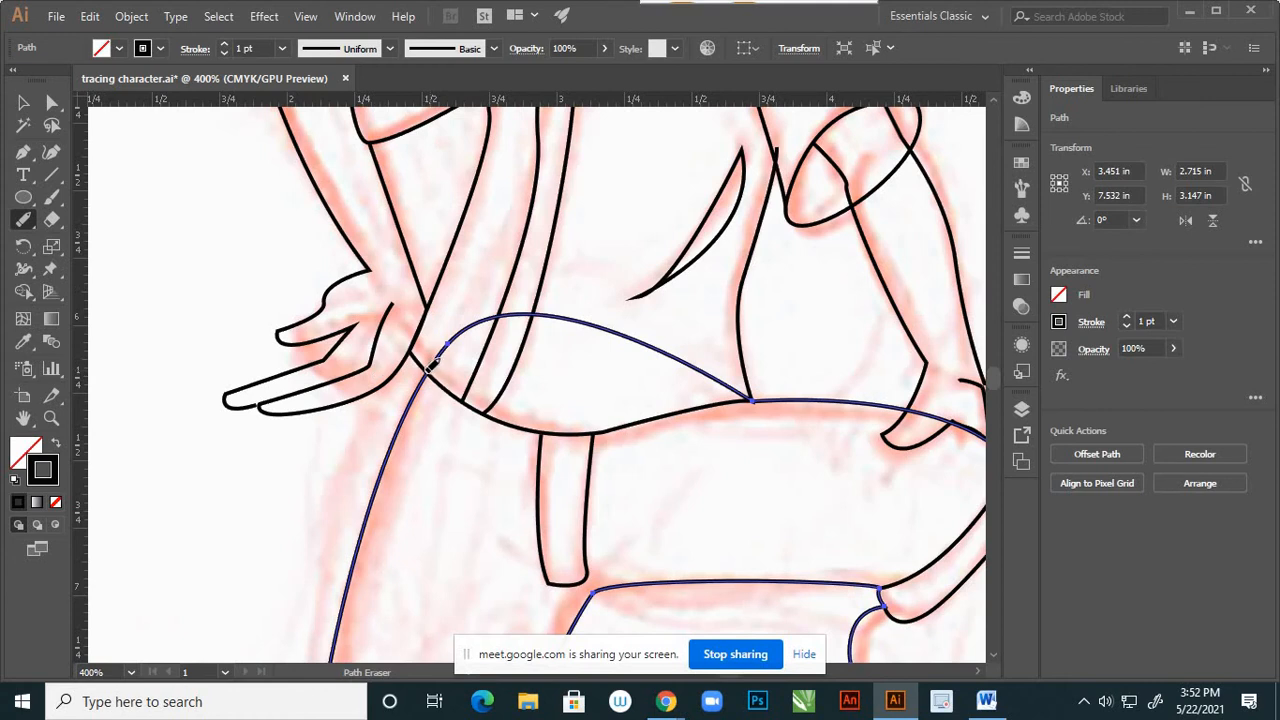
left_click_drag(430, 368, 750, 392)
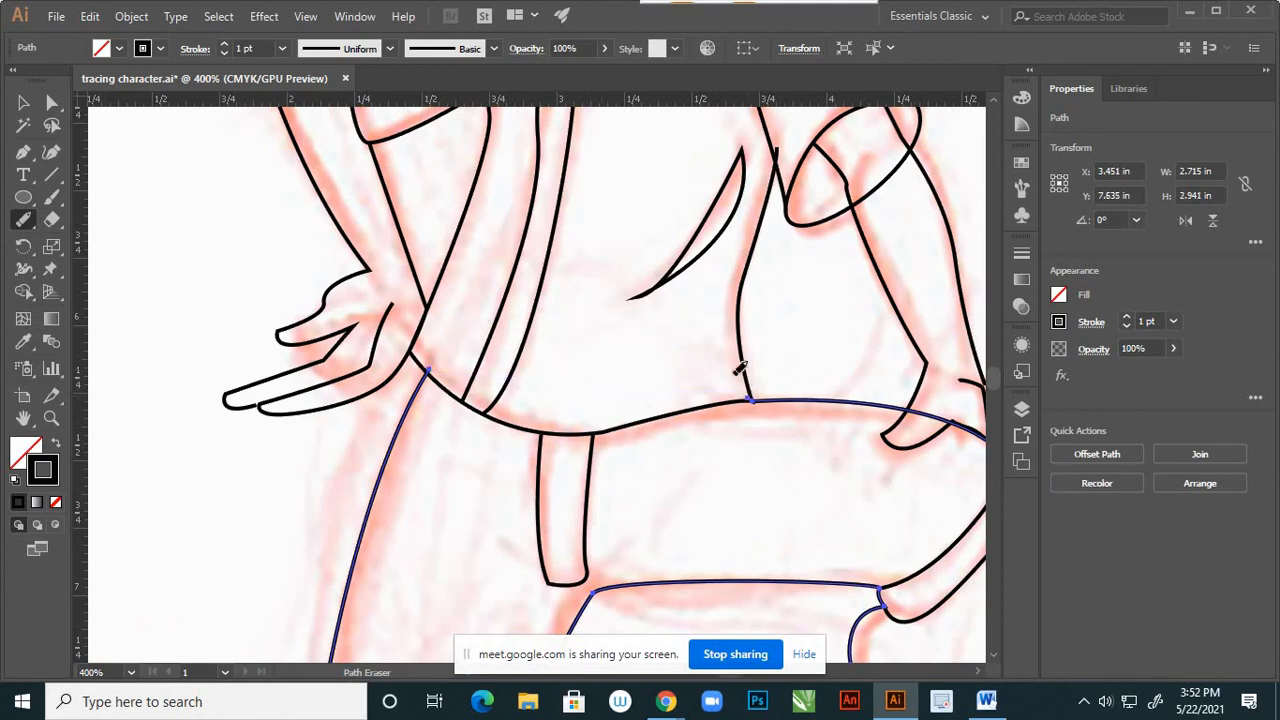
Pull the cut end anchor of the trouser's outer leg line back onto the shirt hem so it no longer overshoots.
left_click(52, 102)
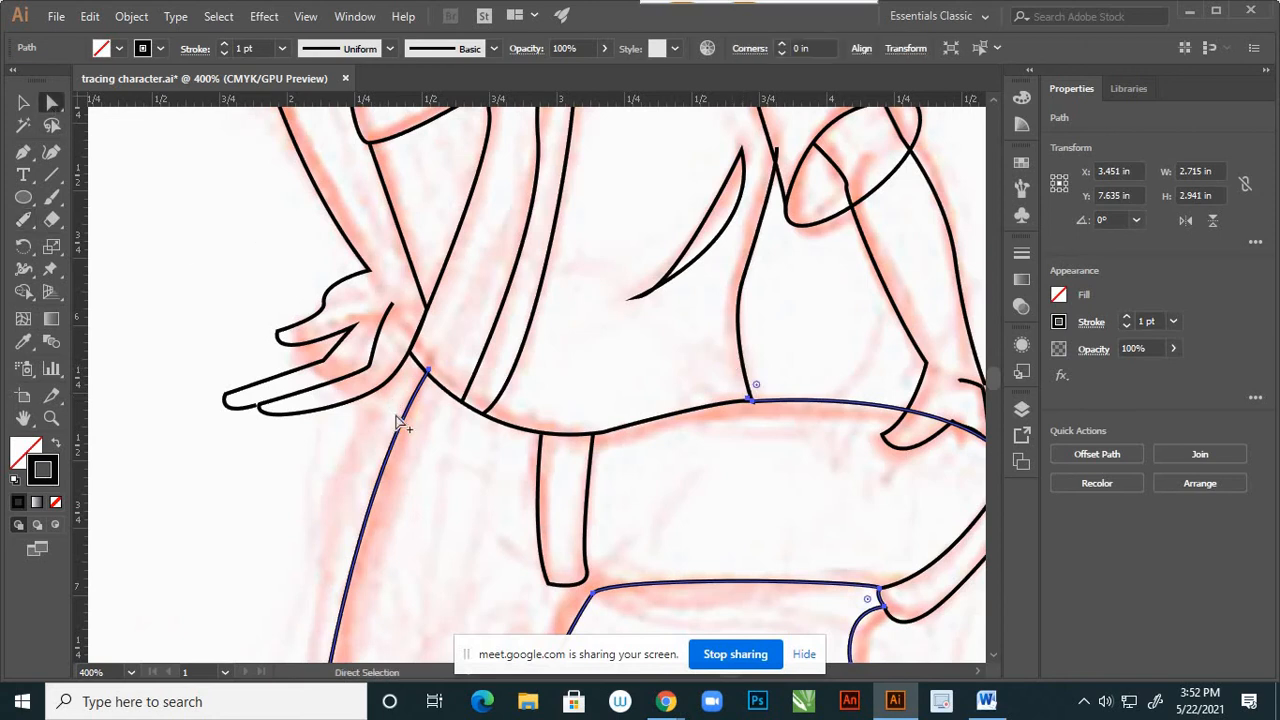
scroll(409, 420, "up", 3)
scroll(475, 258, "up", 5)
key("a")
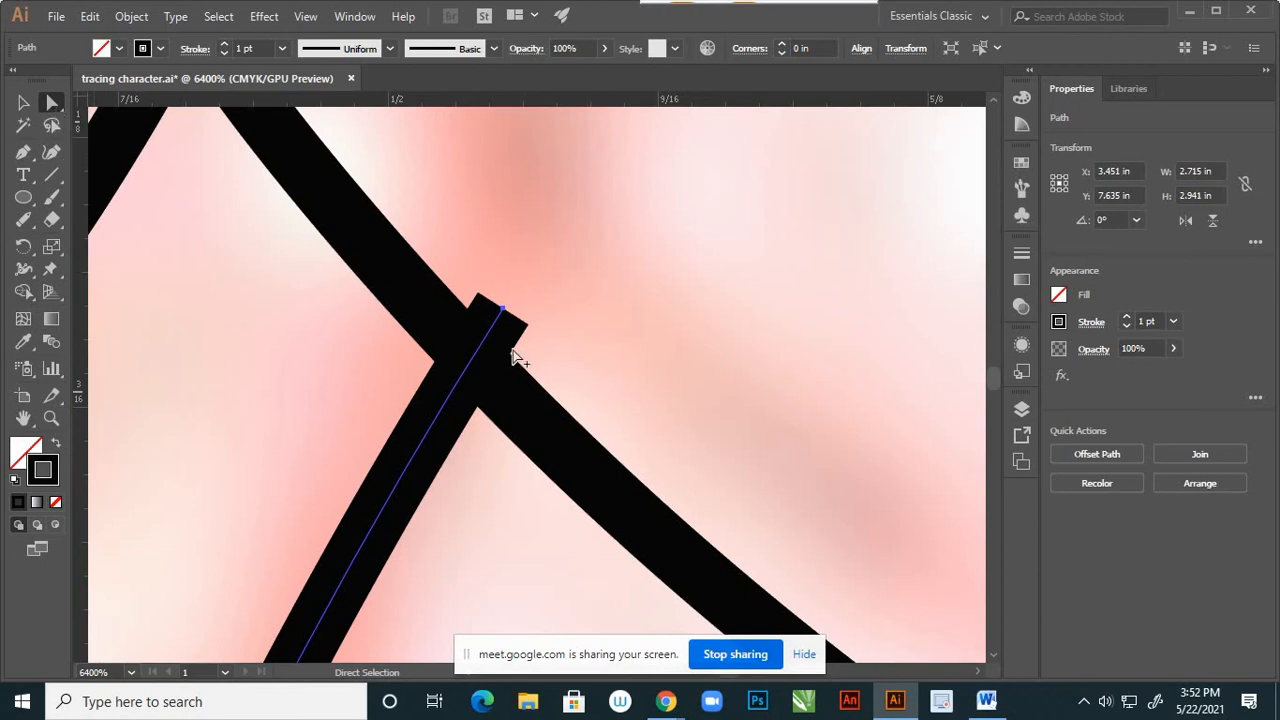
left_click_drag(504, 312, 466, 366)
left_click(332, 387)
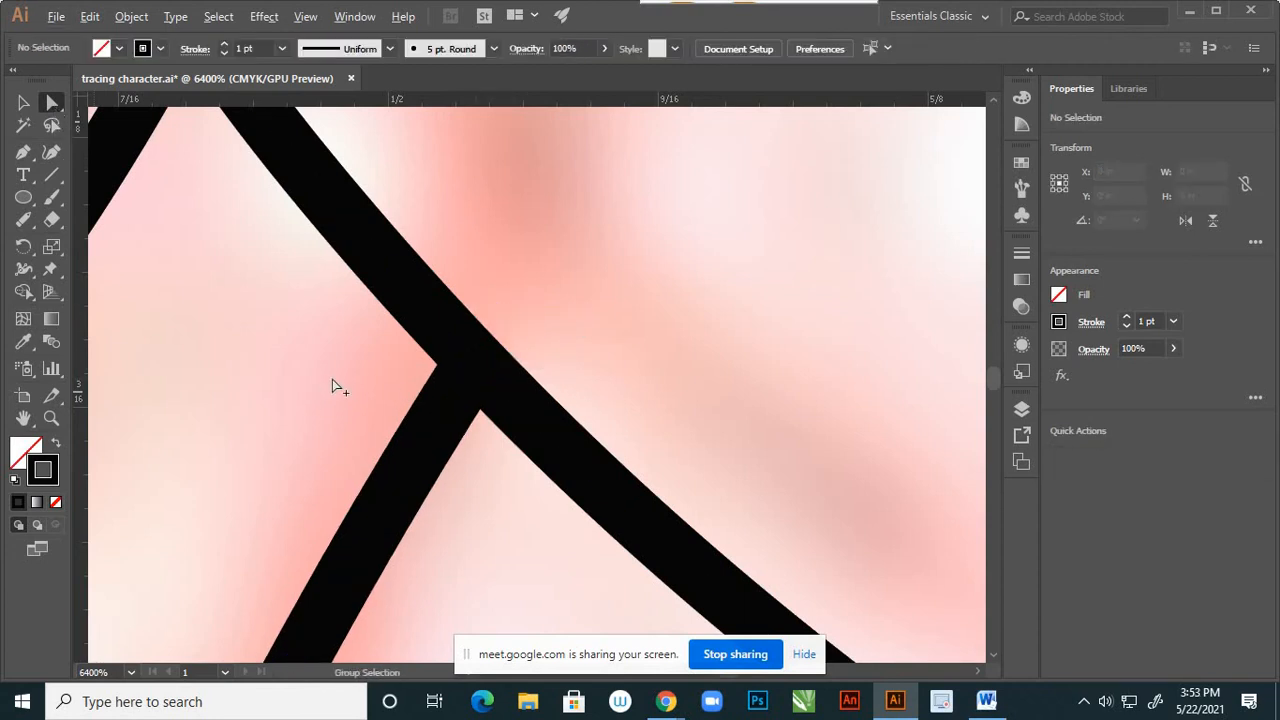
scroll(577, 486, "down", 8)
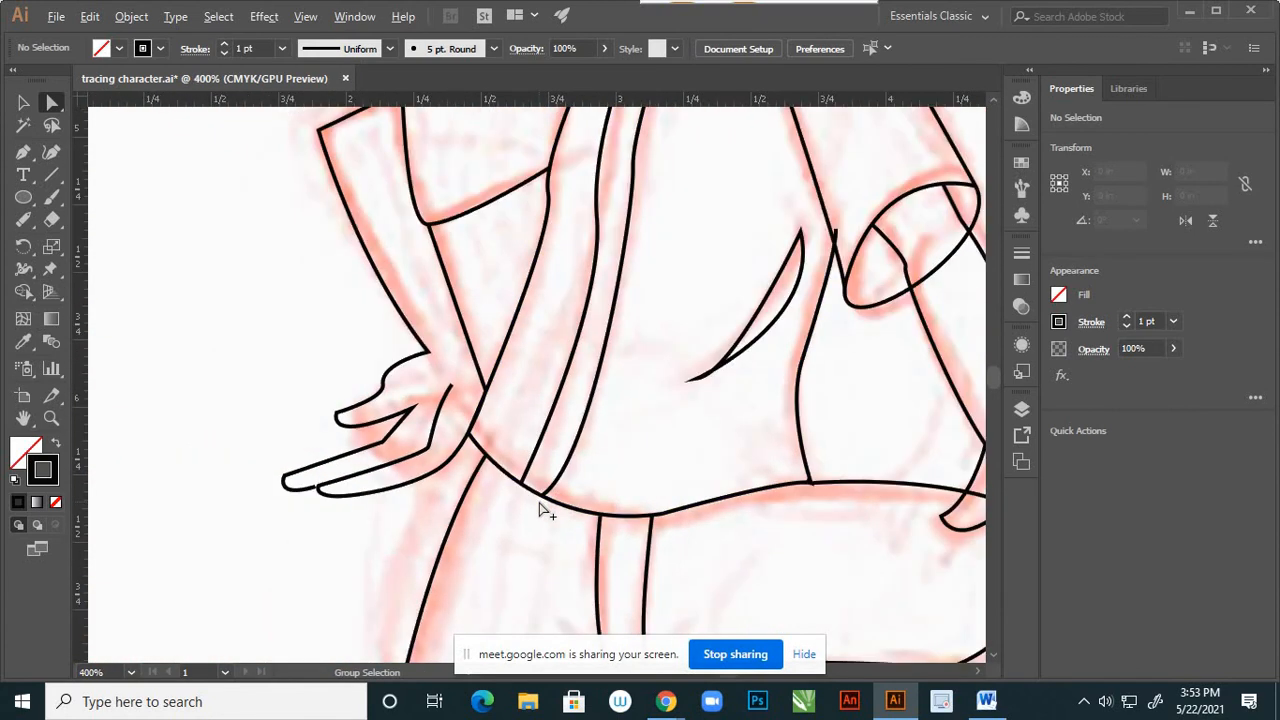
Move the end anchor of the raised thigh's upper line onto the lower corner where the shirt's side meets the hem.
scroll(808, 491, "up", 5)
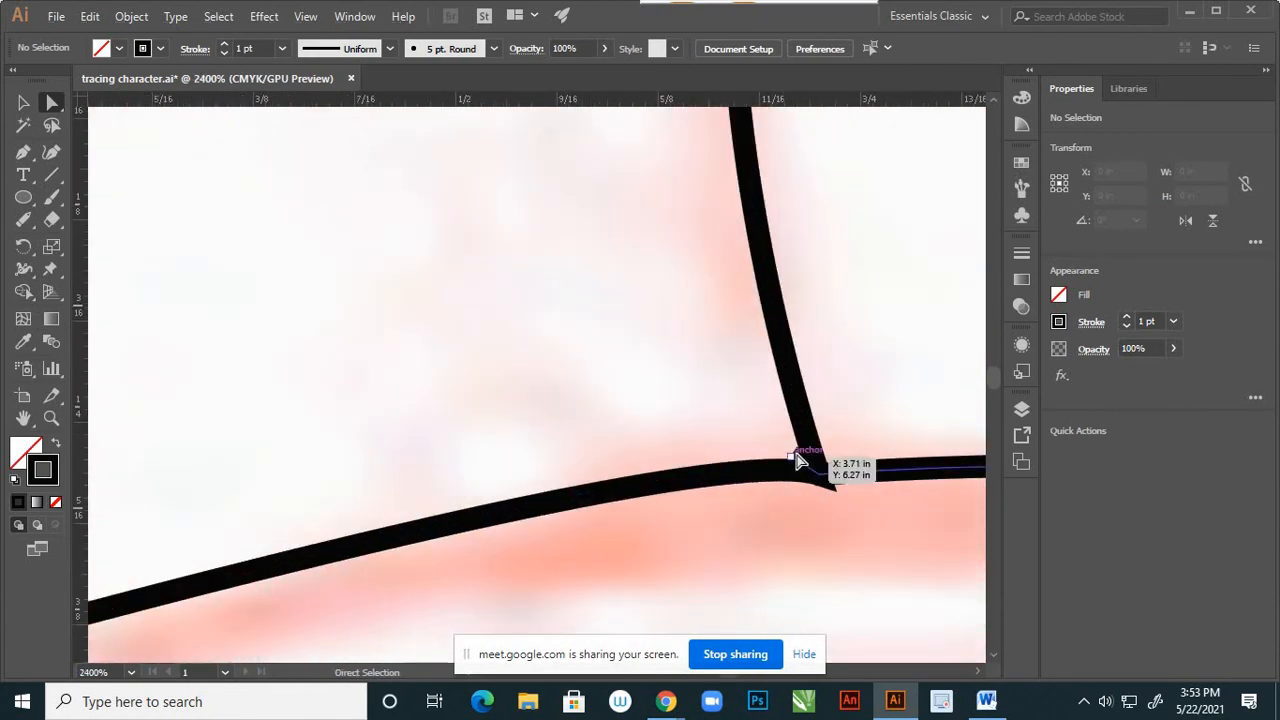
left_click_drag(798, 460, 822, 485)
scroll(722, 408, "down", 3)
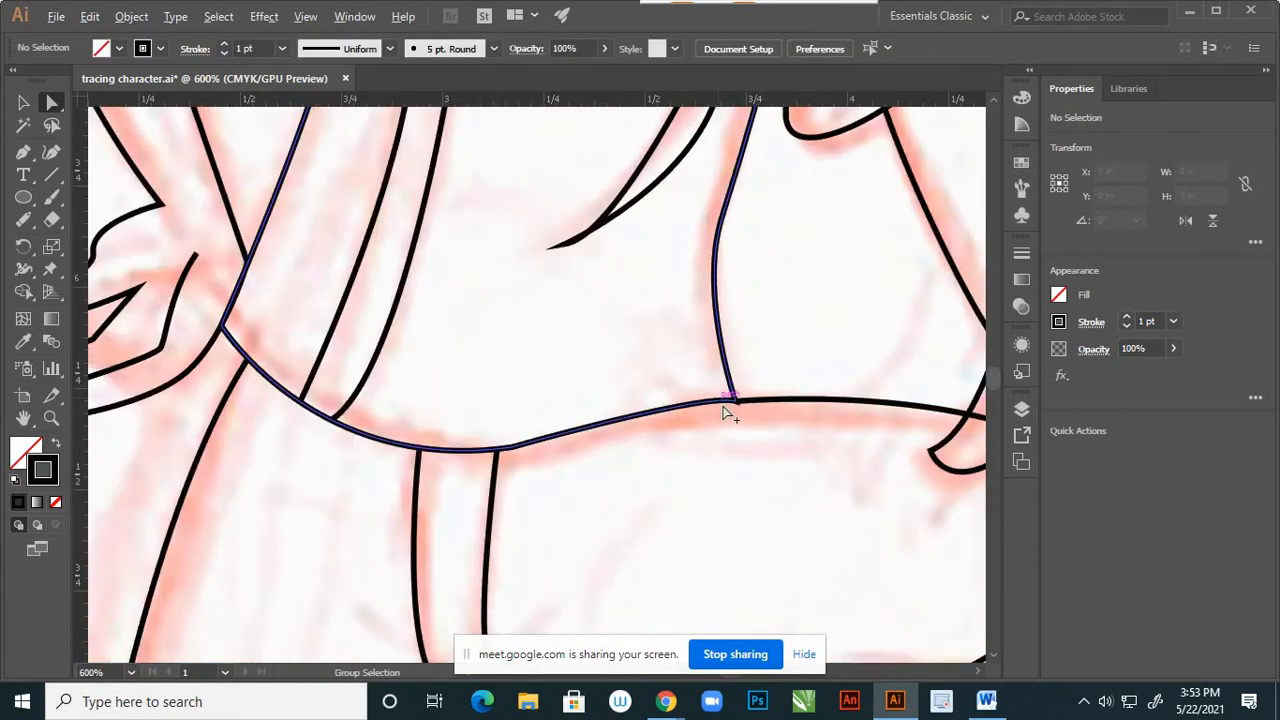
scroll(722, 408, "down", 4)
Move the upper end anchor of the shirt's side line onto the inner sleeve line beside the sleeve opening.
scroll(829, 323, "up", 4)
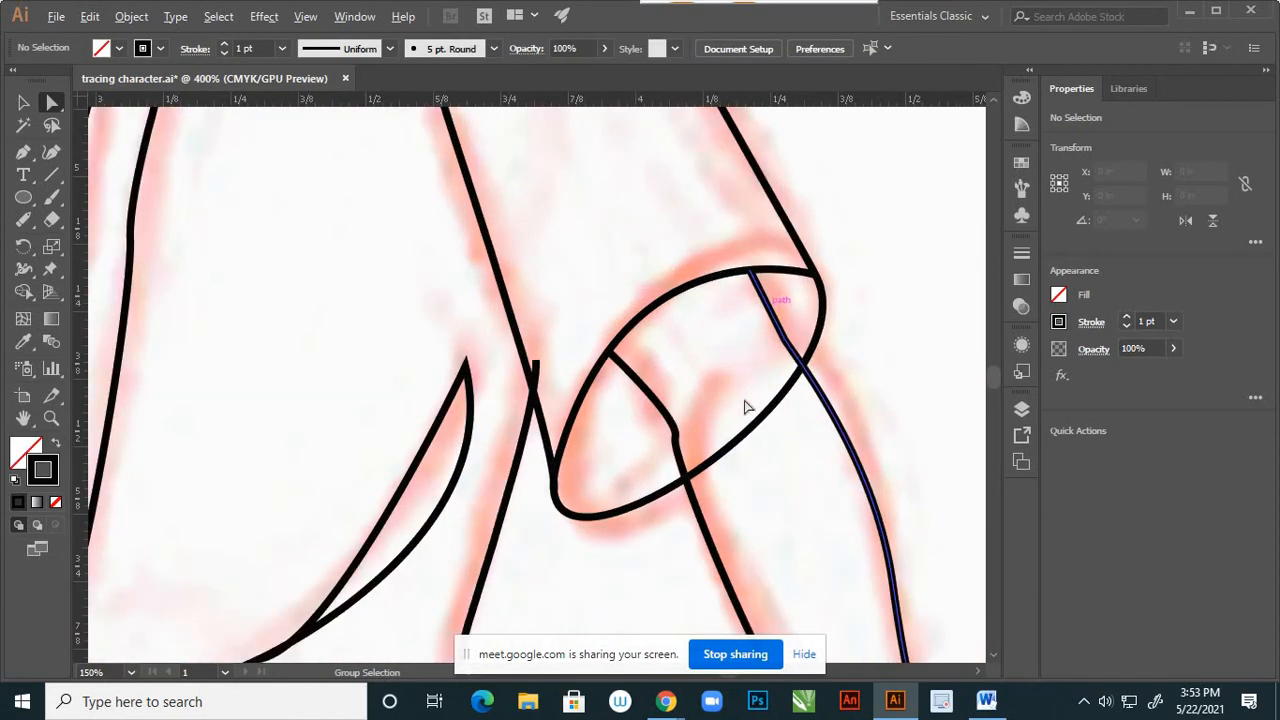
scroll(745, 407, "up", 2)
left_click(416, 398)
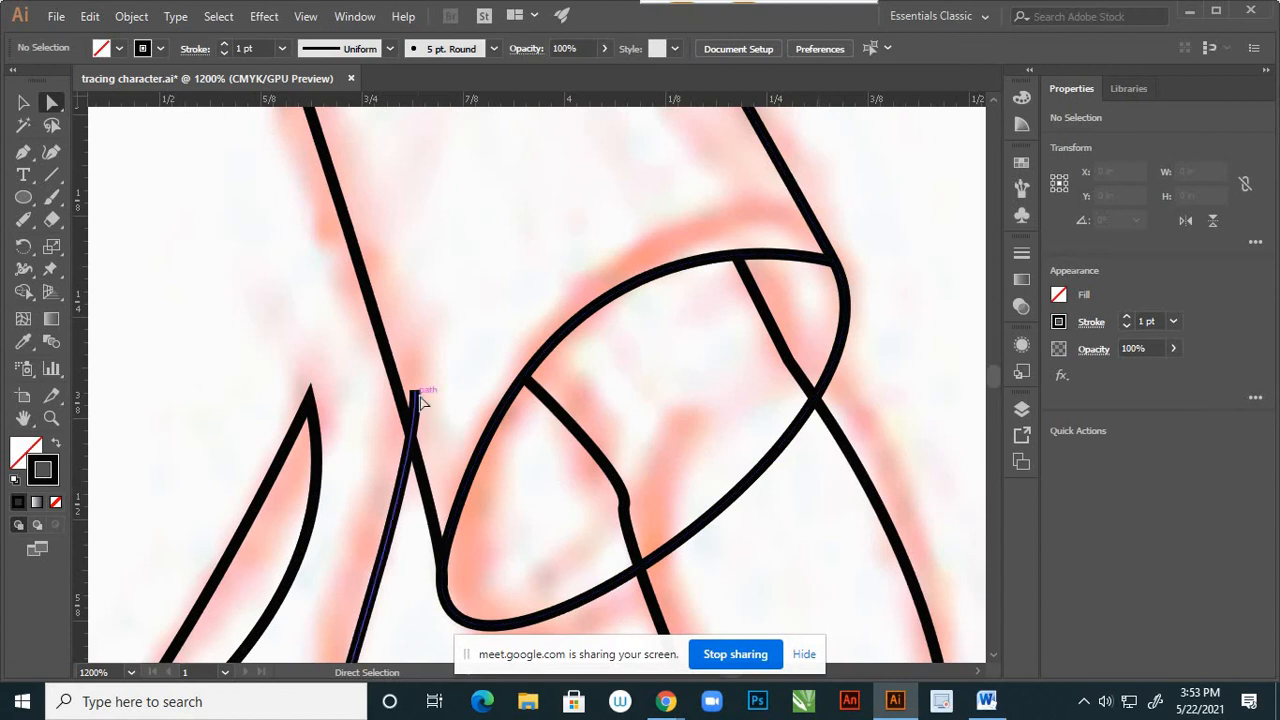
mouse_move(416, 398)
left_mouse_down()
mouse_move(417, 352)
mouse_move(414, 425)
mouse_move(467, 428)
left_mouse_up()
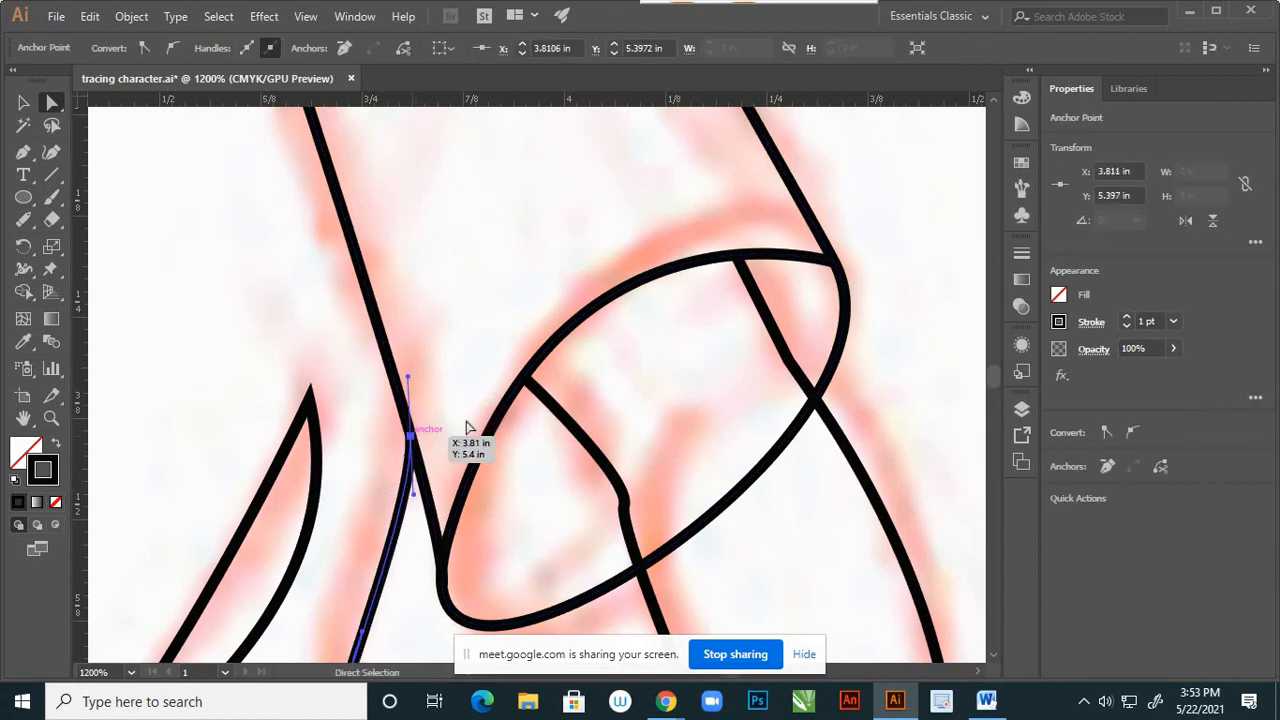
left_click(640, 450)
Erase the part of the outer arm line inside the sleeve opening with the Path Eraser tool.
left_click(791, 371)
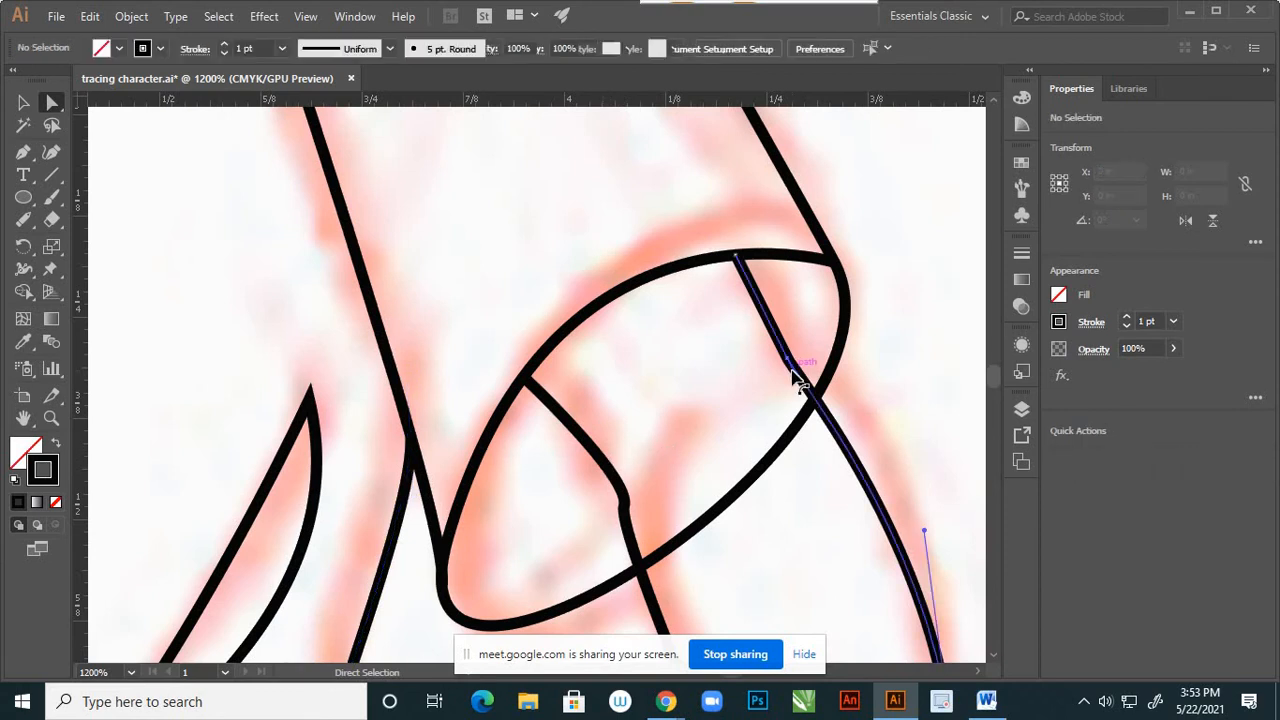
left_click(23, 220)
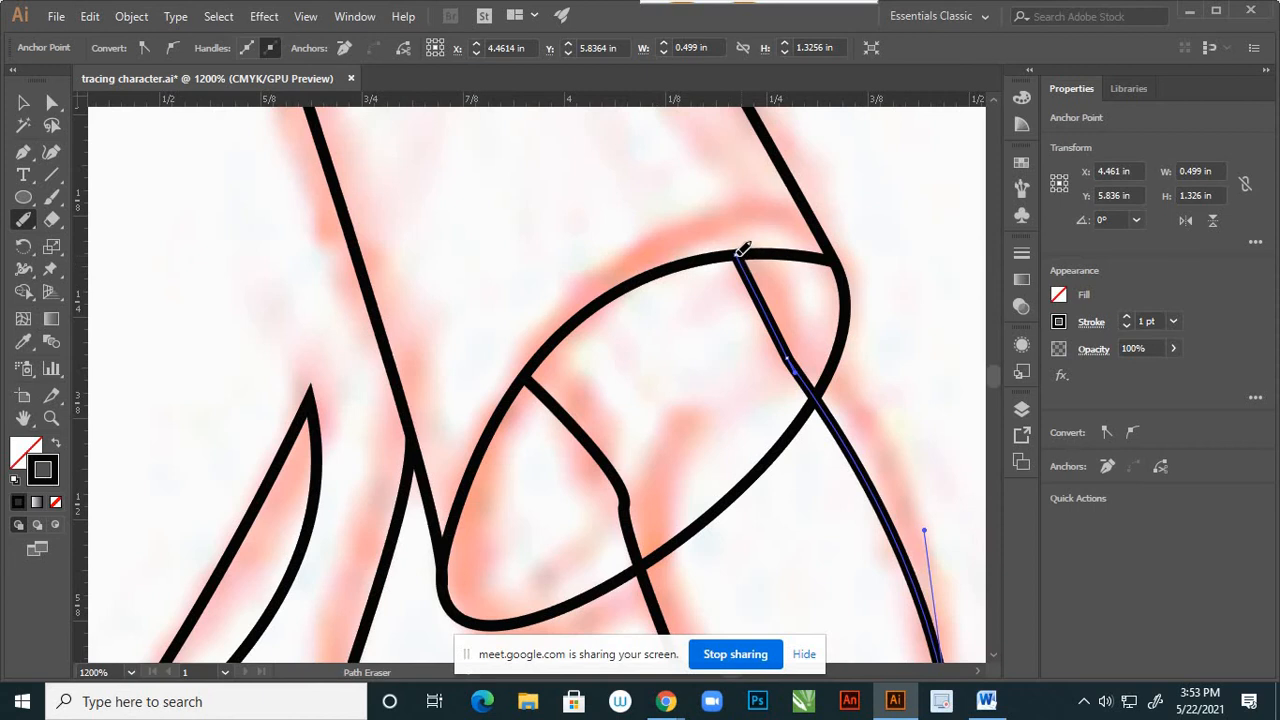
mouse_move(739, 249)
left_mouse_down()
mouse_move(773, 331)
mouse_move(816, 386)
left_mouse_up()
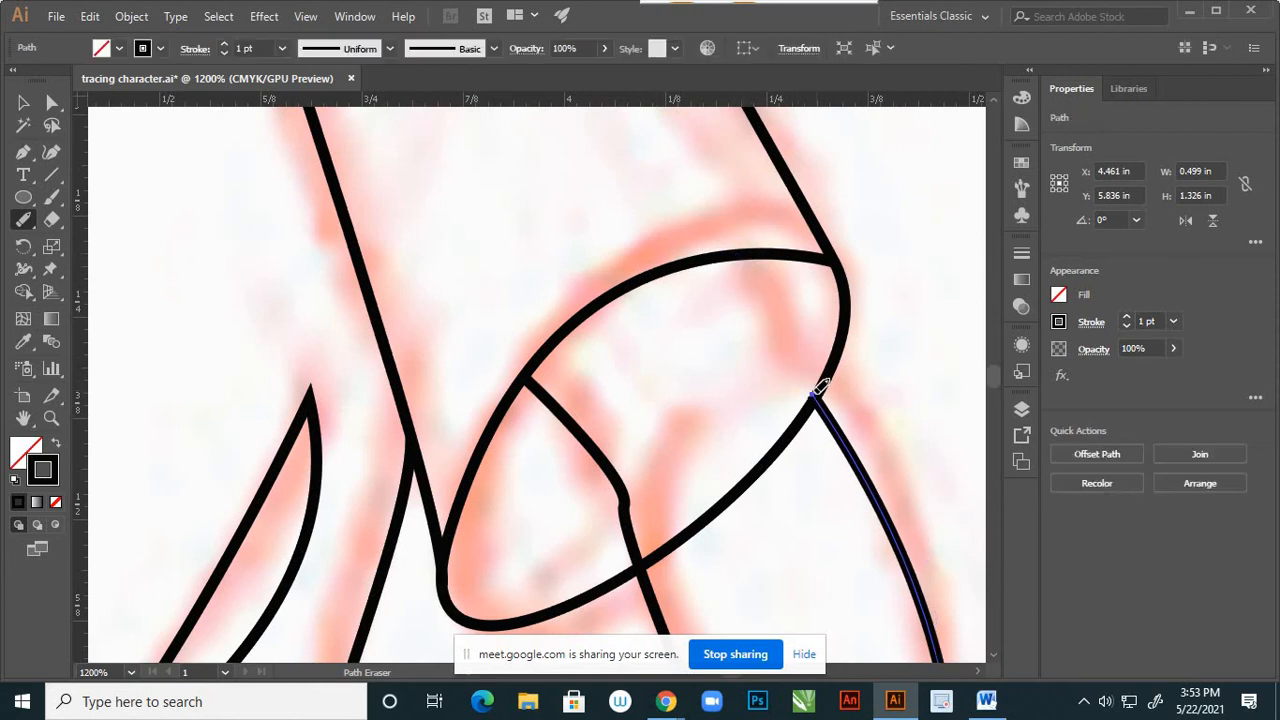
key("v")
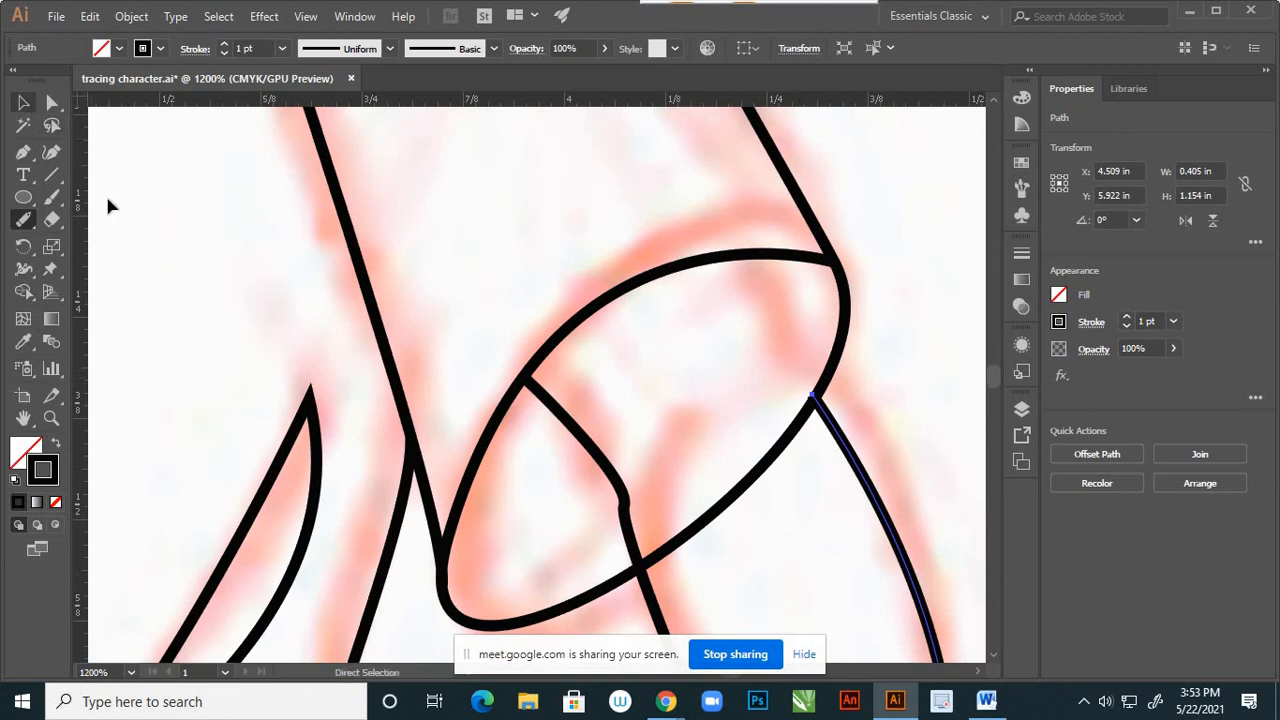
Erase the part of the inner arm line inside the sleeve opening with the Path Eraser tool.
left_click(630, 490)
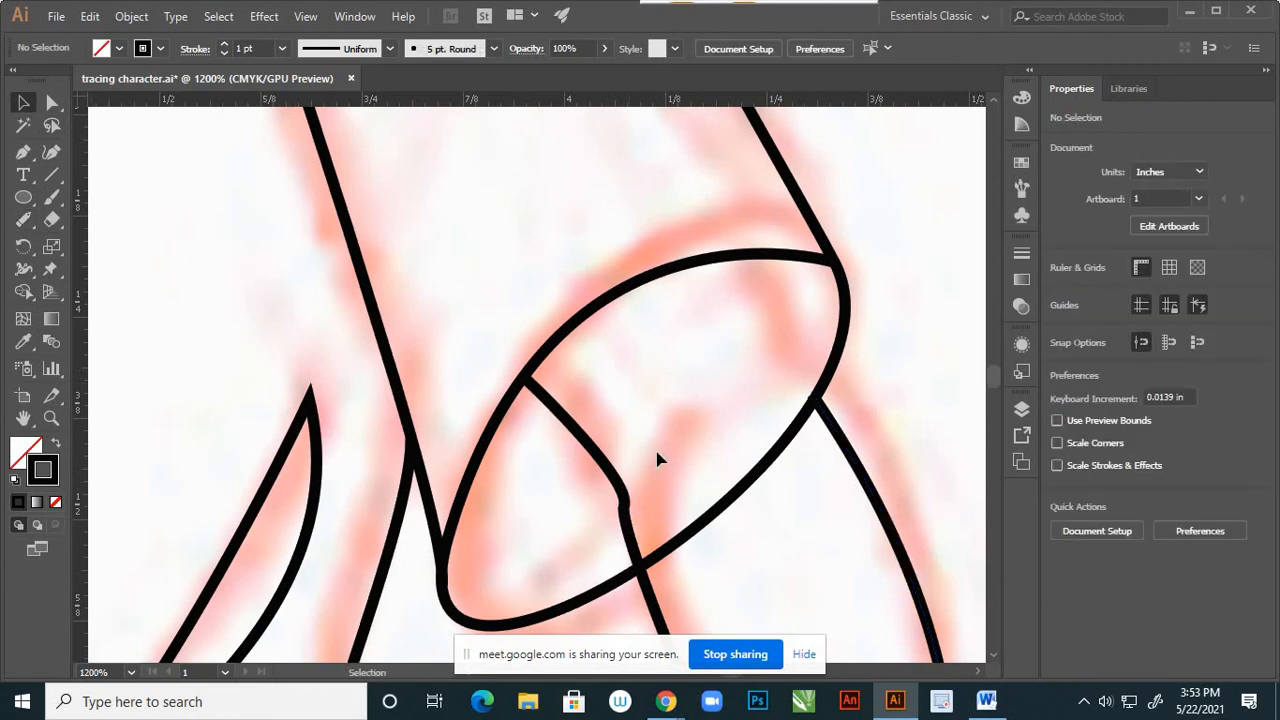
left_click(617, 480)
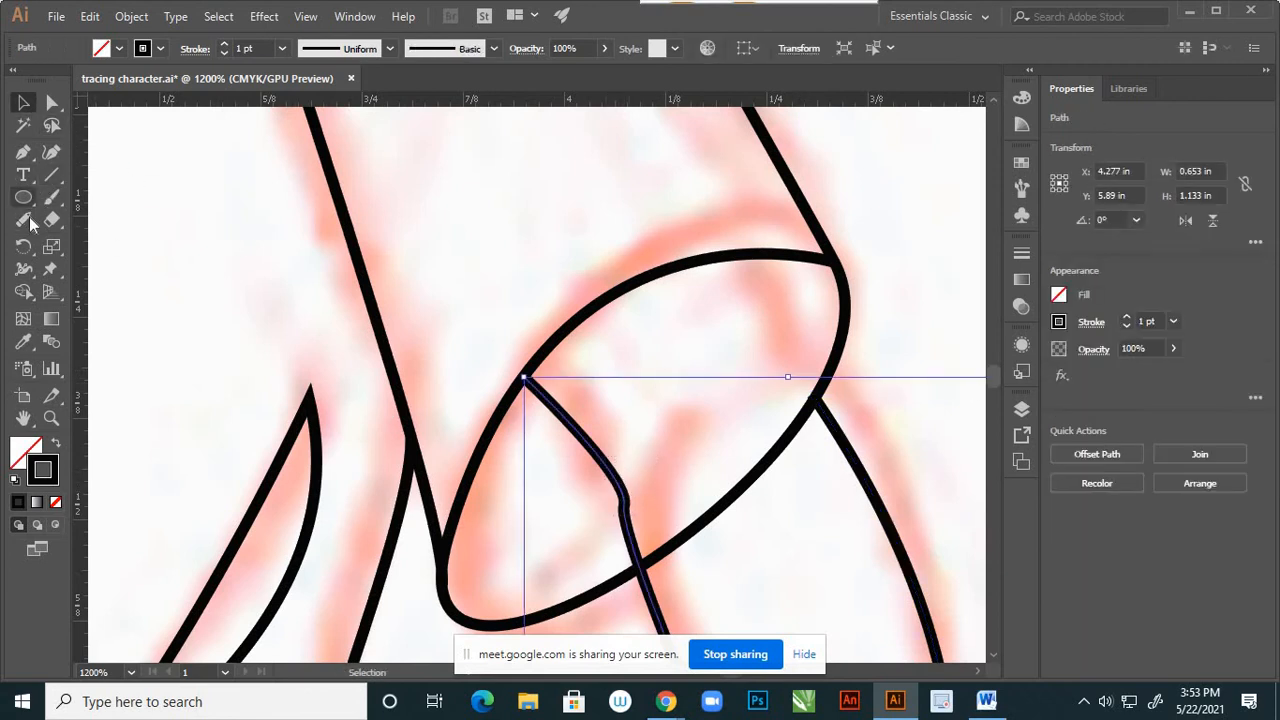
left_click(23, 220)
mouse_move(527, 371)
left_mouse_down()
mouse_move(604, 457)
mouse_move(642, 562)
left_mouse_up()
left_click(23, 102)
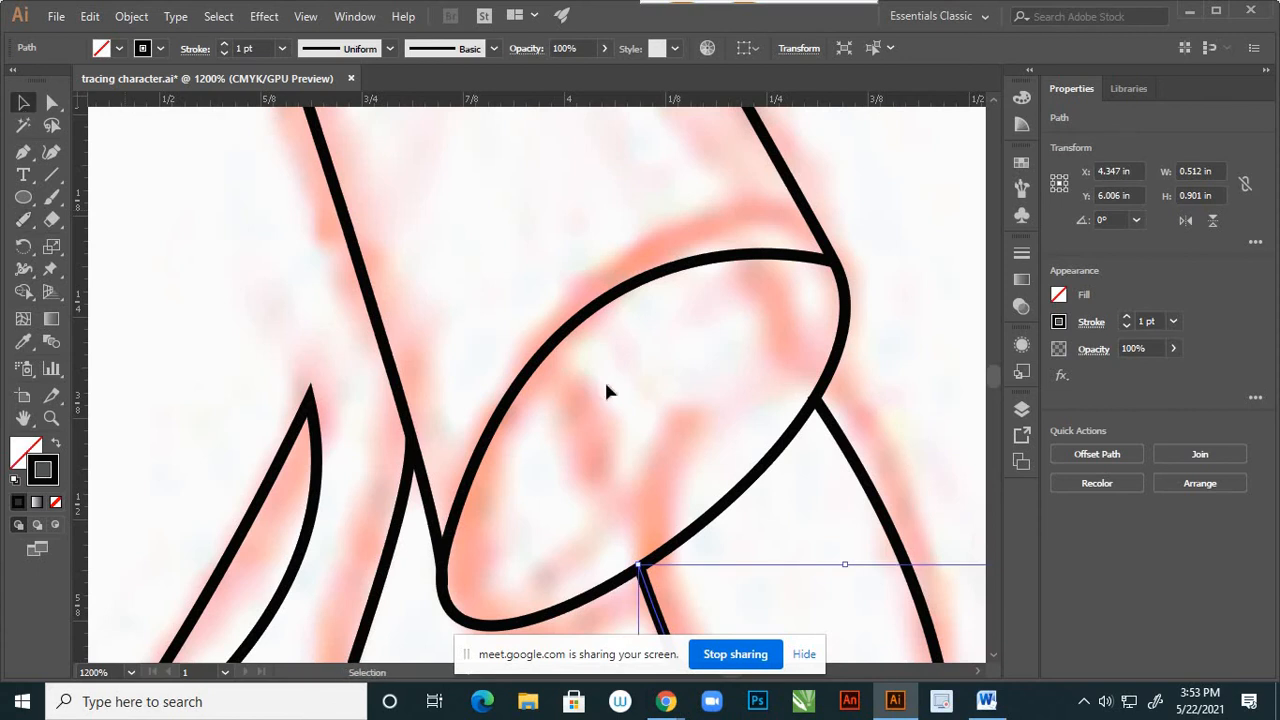
left_click(700, 355)
scroll(751, 325, "down", 3)
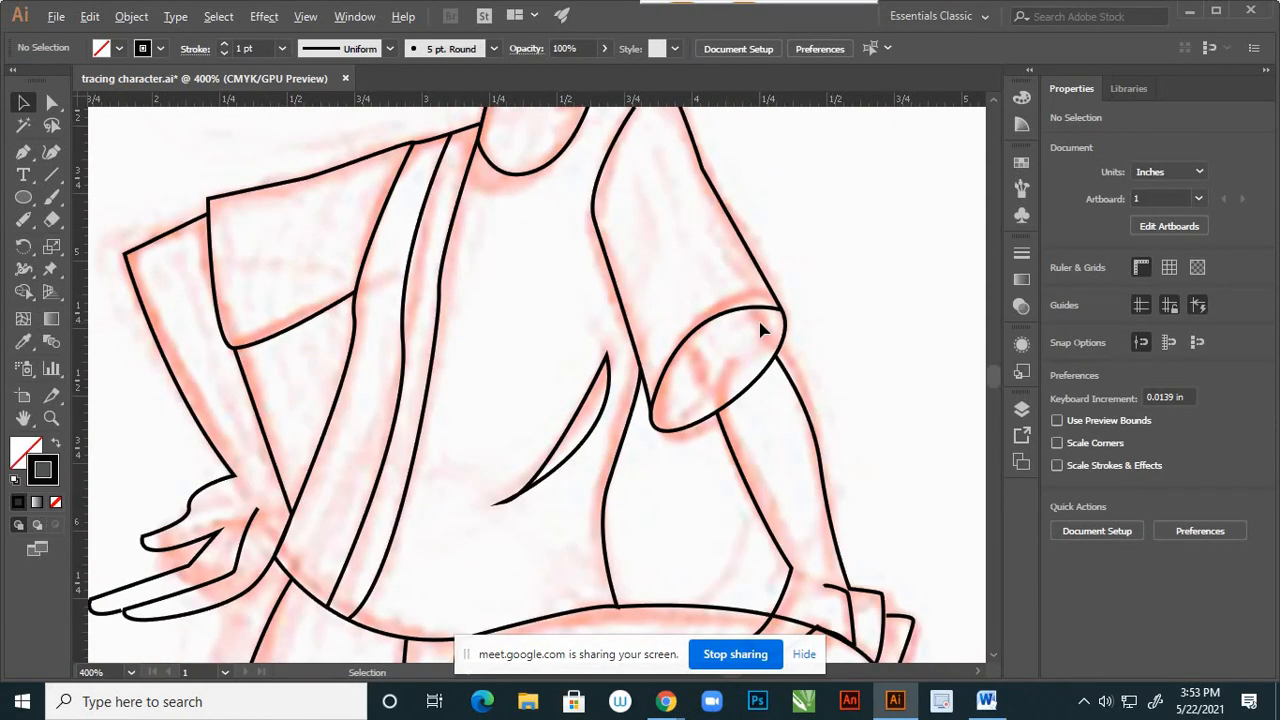
scroll(766, 377, "up", 2)
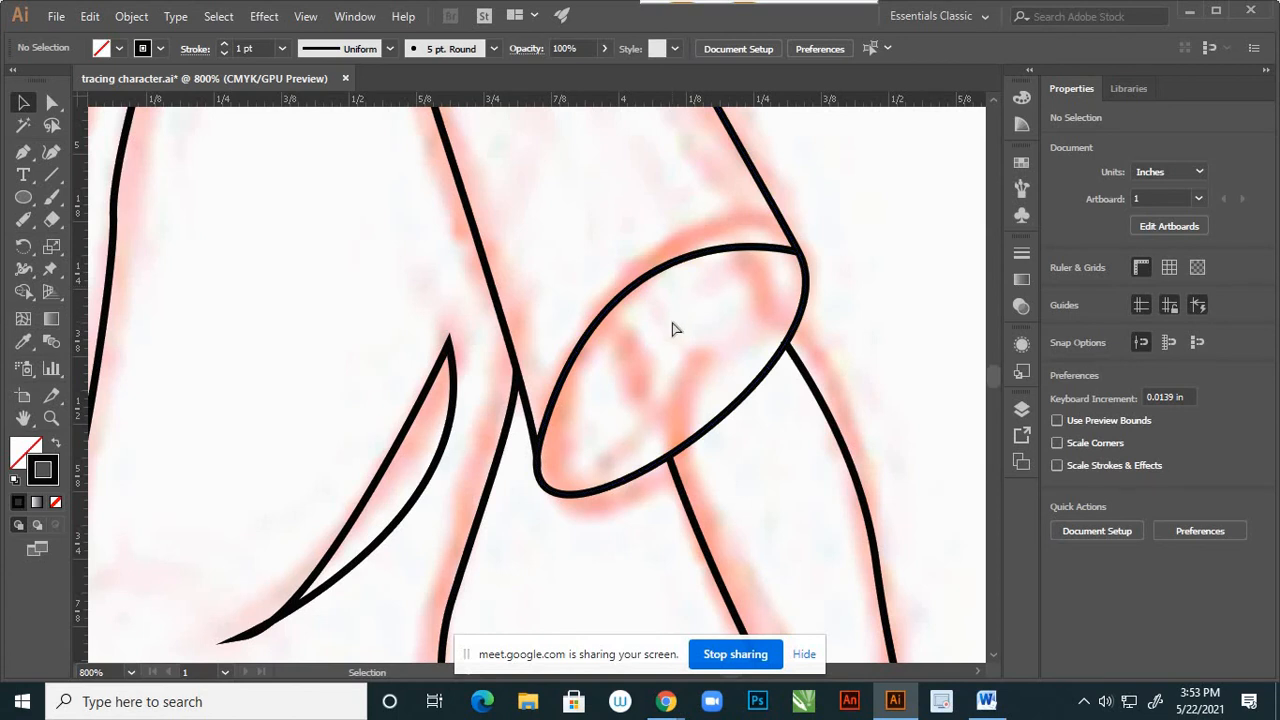
Undo both arm line erasures inside the sleeve opening and clear the selection.
key("a")
key("ctrl+z")
key("ctrl+z")
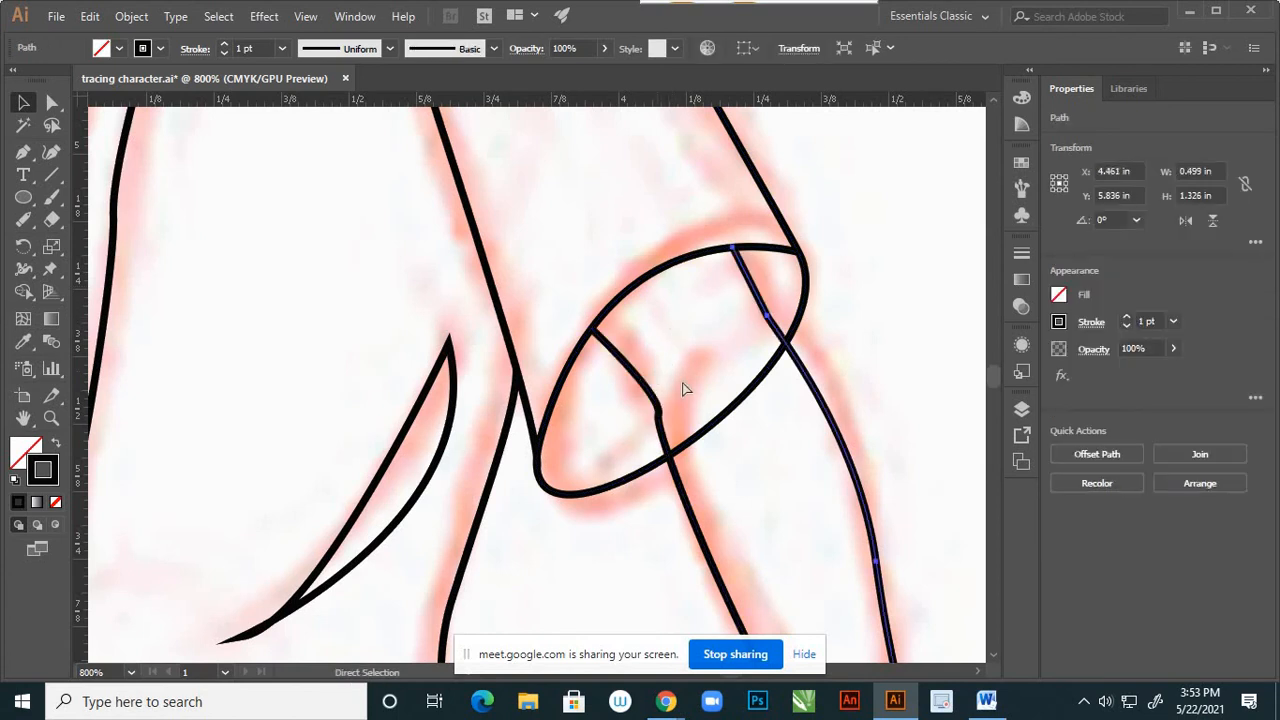
left_click(757, 420)
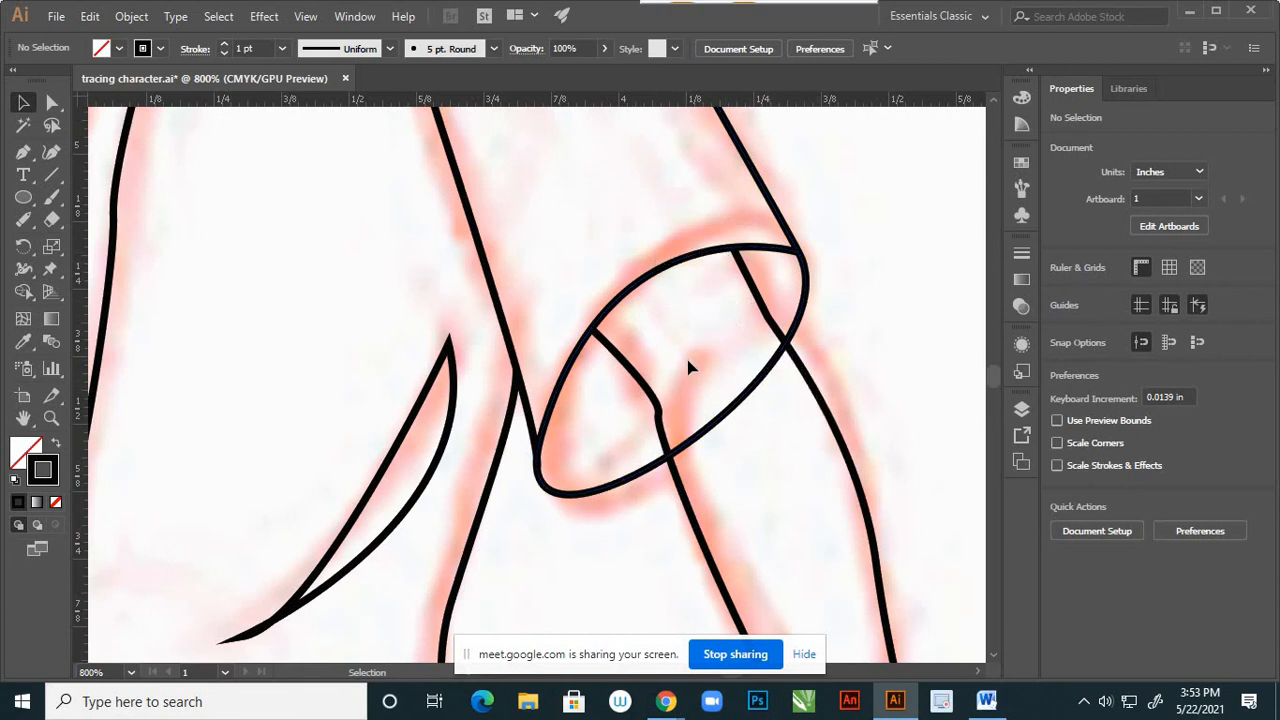
Erase the lower edge of the sleeve opening between the two arm lines with the Path Eraser tool.
left_click(740, 413)
scroll(838, 383, "up", 2)
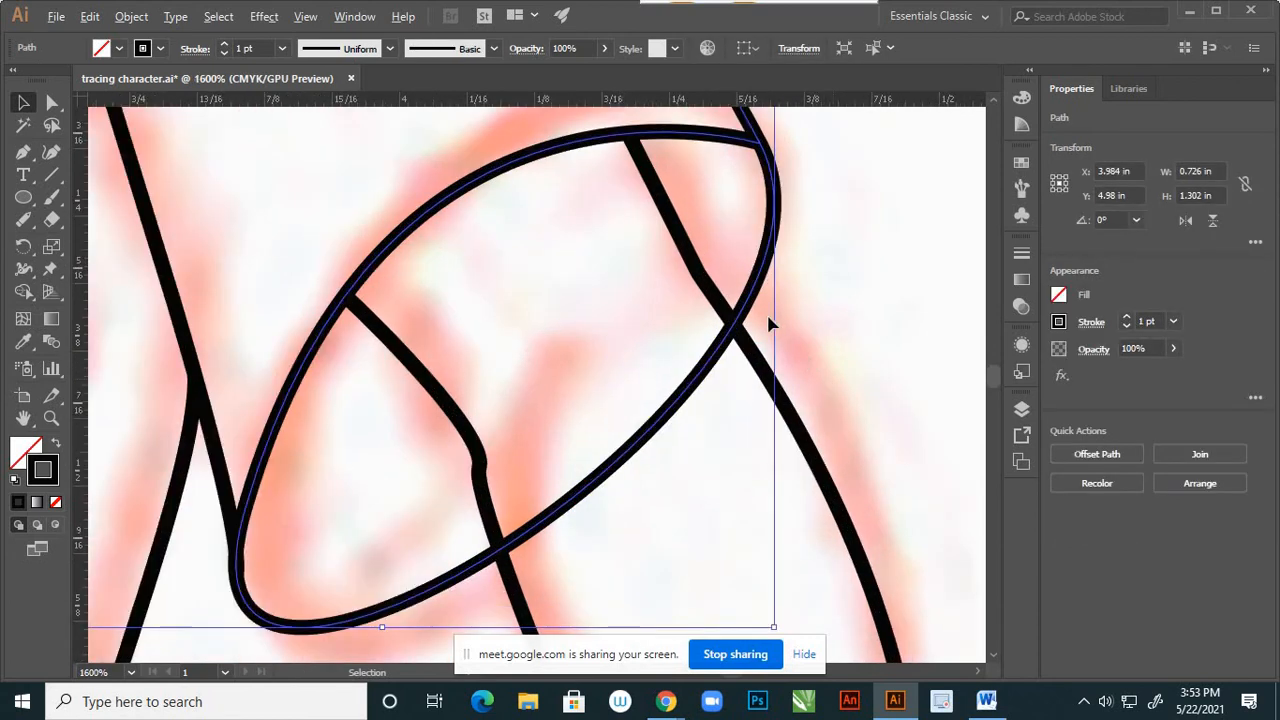
left_click(33, 219)
mouse_move(505, 547)
left_mouse_down()
mouse_move(549, 557)
mouse_move(654, 512)
mouse_move(699, 445)
mouse_move(737, 308)
left_mouse_up()
left_click(25, 104)
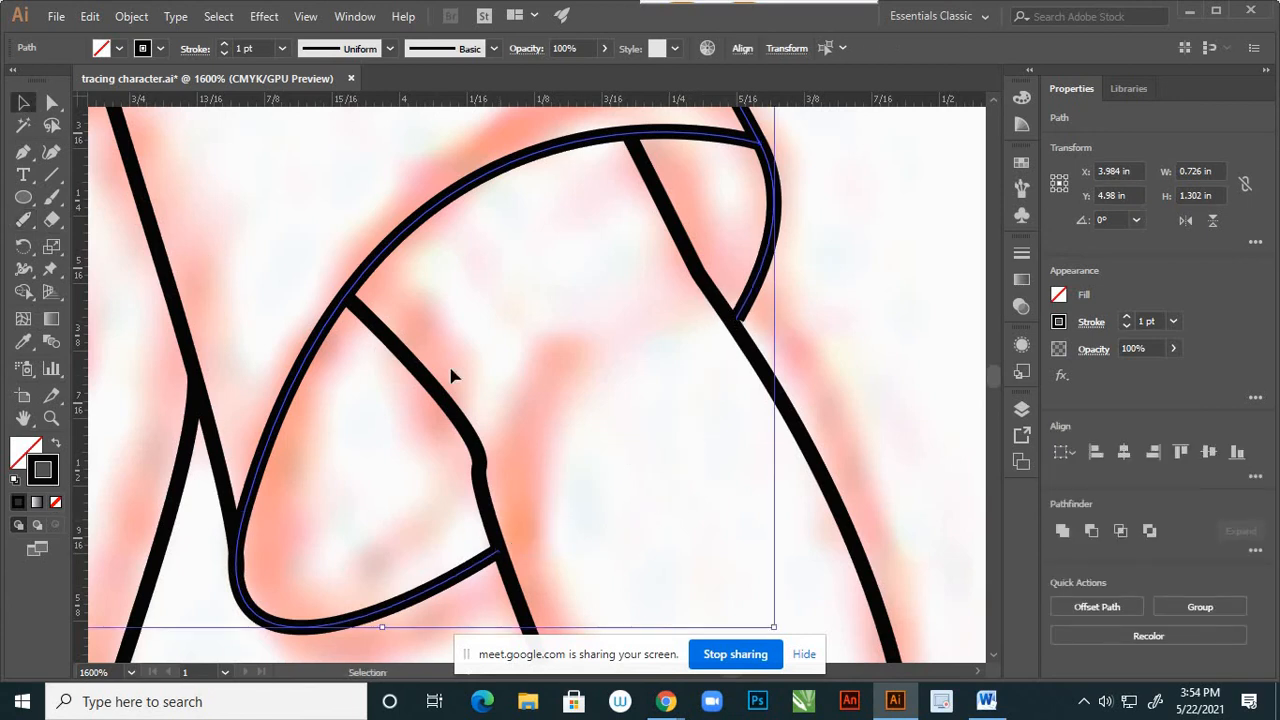
left_click(588, 384)
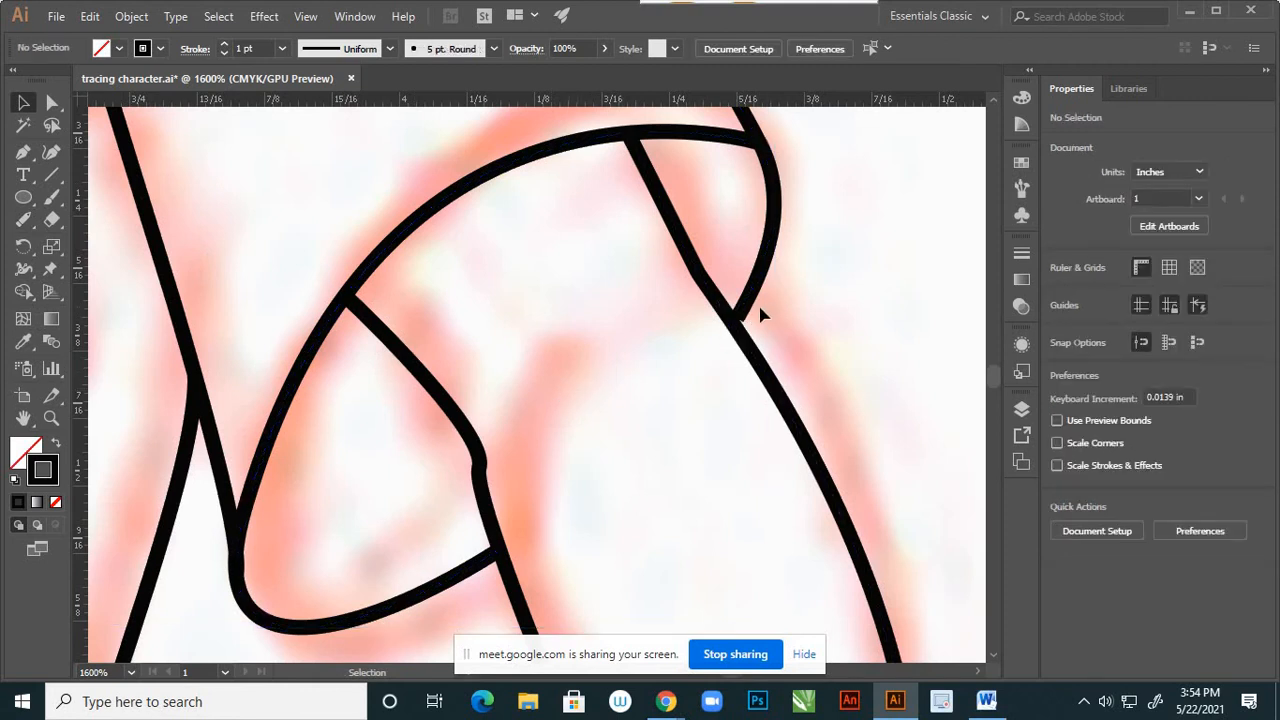
Move the cut end anchor of the sleeve opening's edge onto the outer arm line for a clean joint.
scroll(737, 316, "up", 2)
left_click(53, 106)
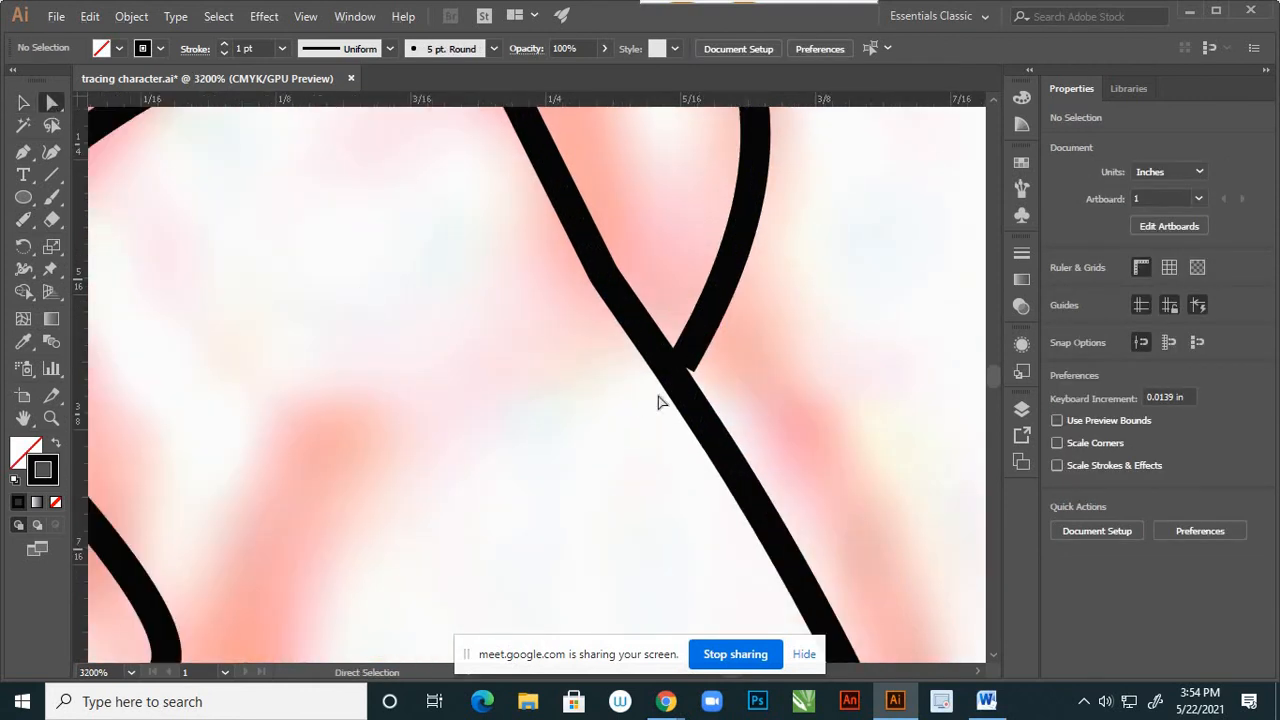
left_click_drag(687, 366, 654, 412)
left_click(634, 409)
scroll(663, 389, "down", 8)
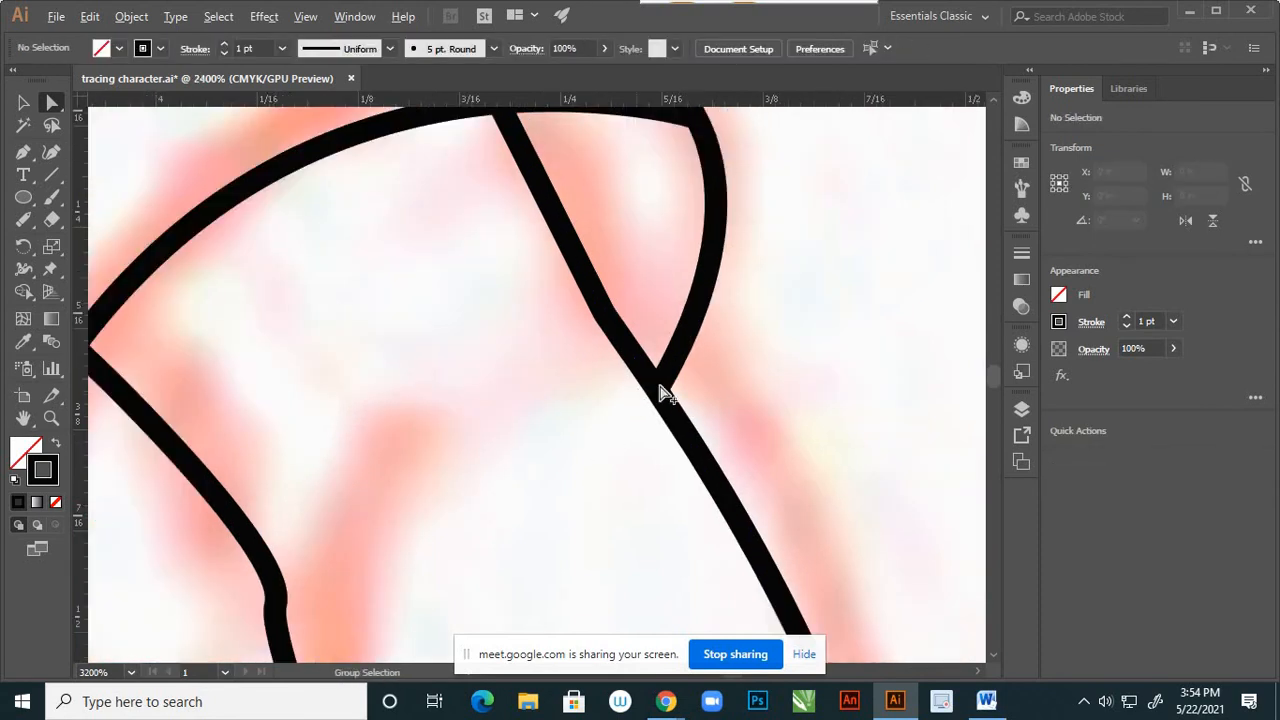
Erase the part of the rock outline that crosses the raised foot's shoe with the Path Eraser tool.
scroll(765, 396, "down", 1)
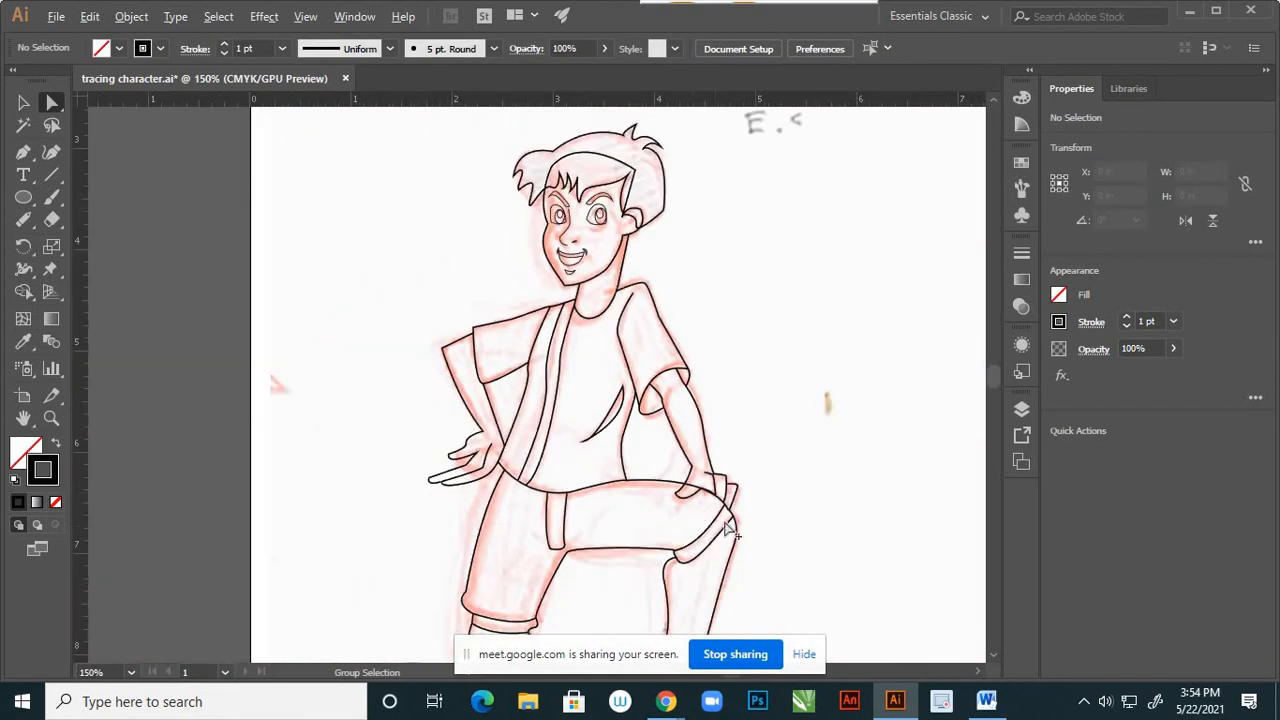
scroll(750, 515, "up", 2)
scroll(815, 462, "down", 4)
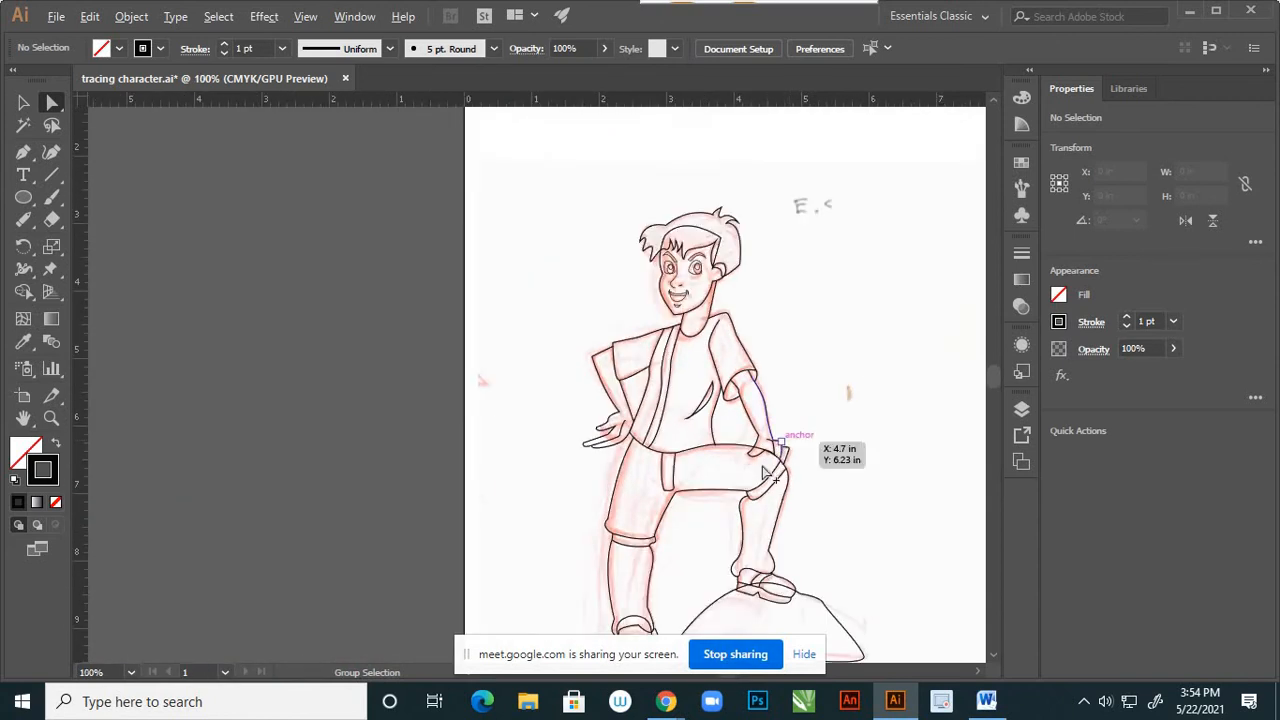
scroll(765, 573, "up", 5)
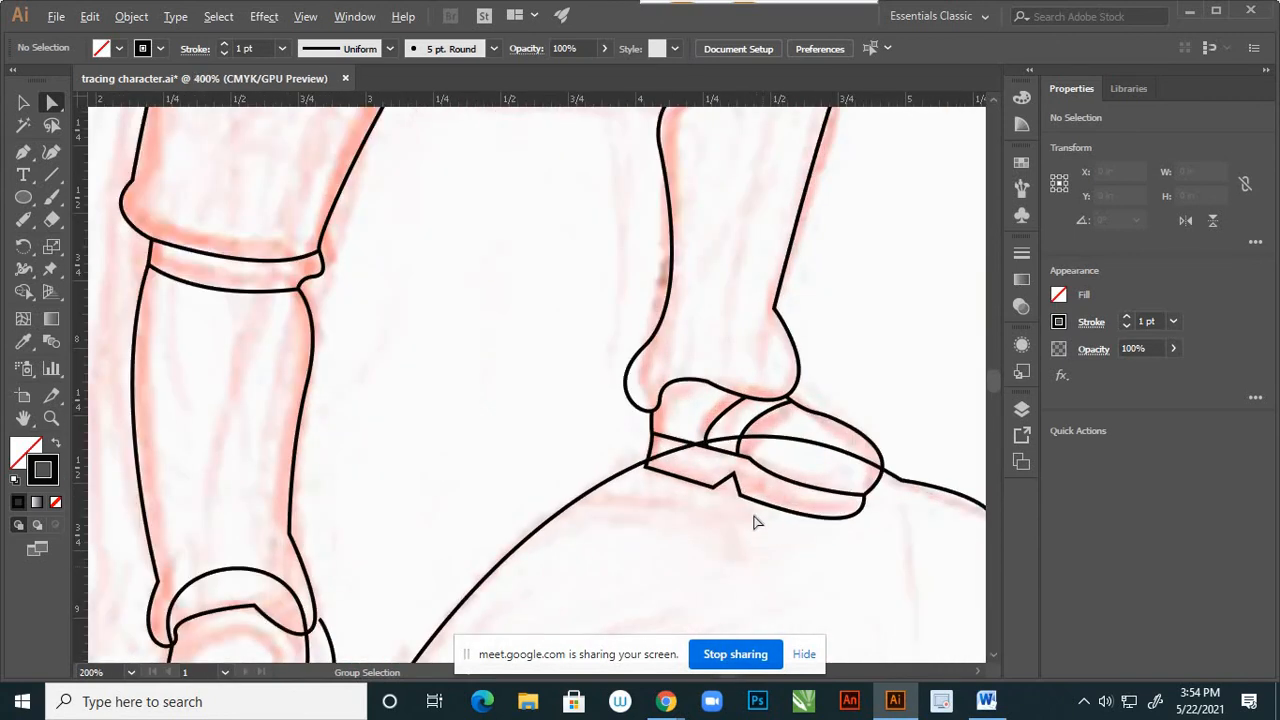
left_click(782, 447)
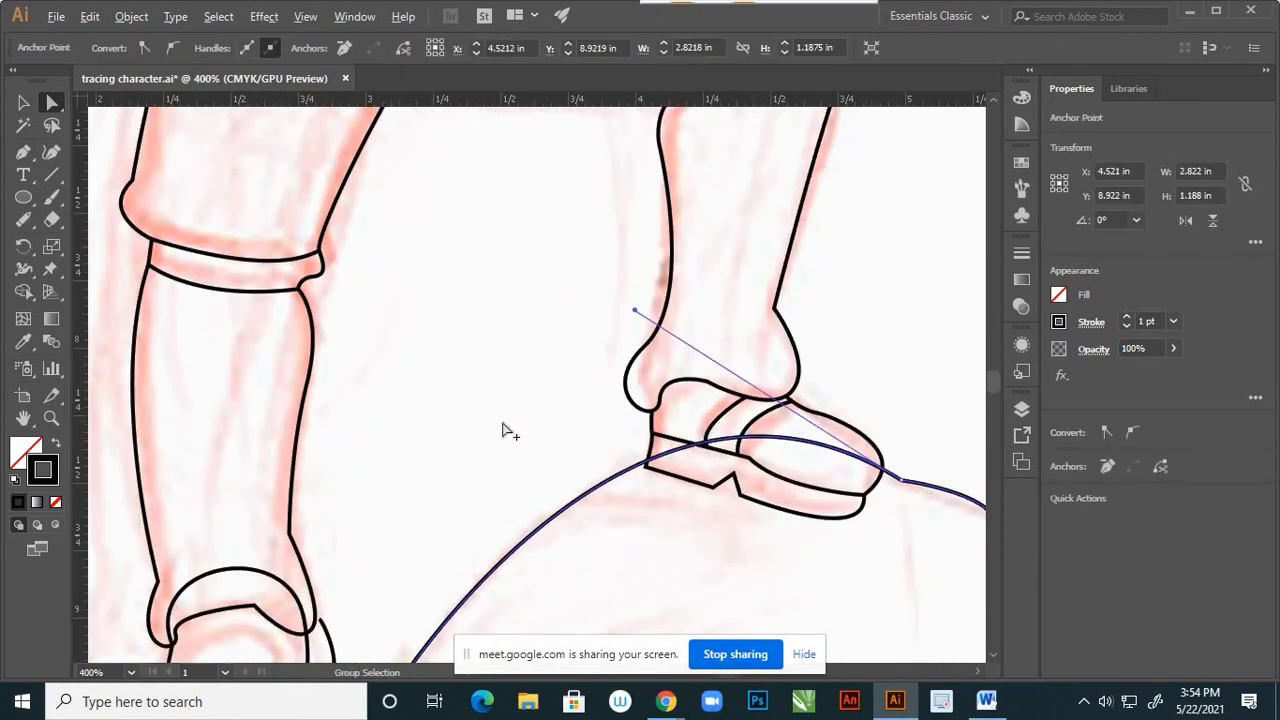
scroll(500, 430, "down", 2)
scroll(671, 506, "up", 2)
left_click(23, 102)
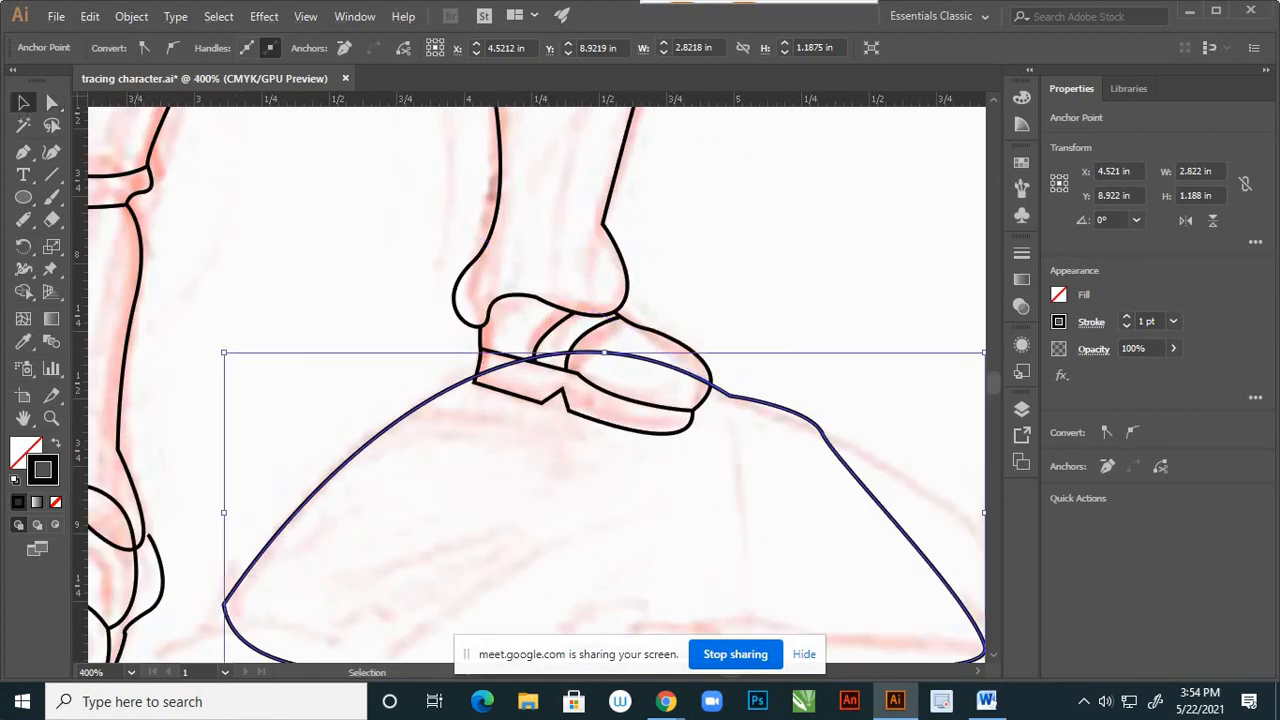
left_click(667, 381)
left_click(671, 371)
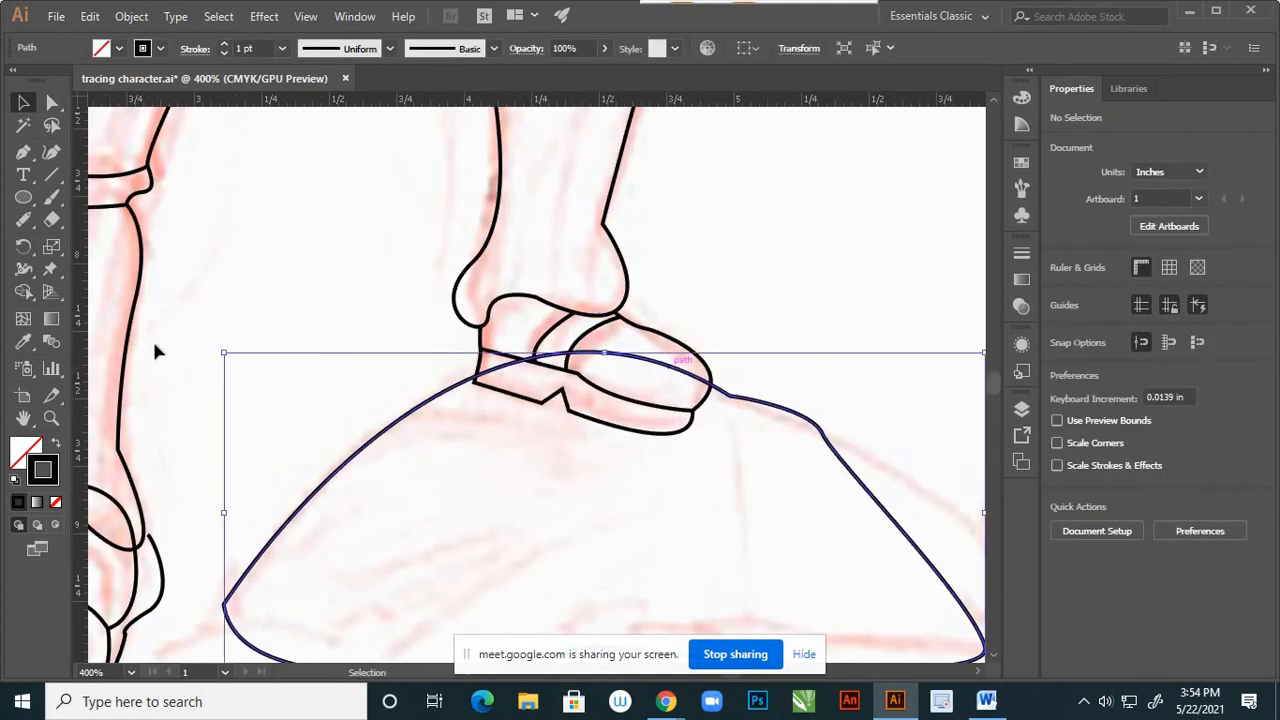
left_click(23, 219)
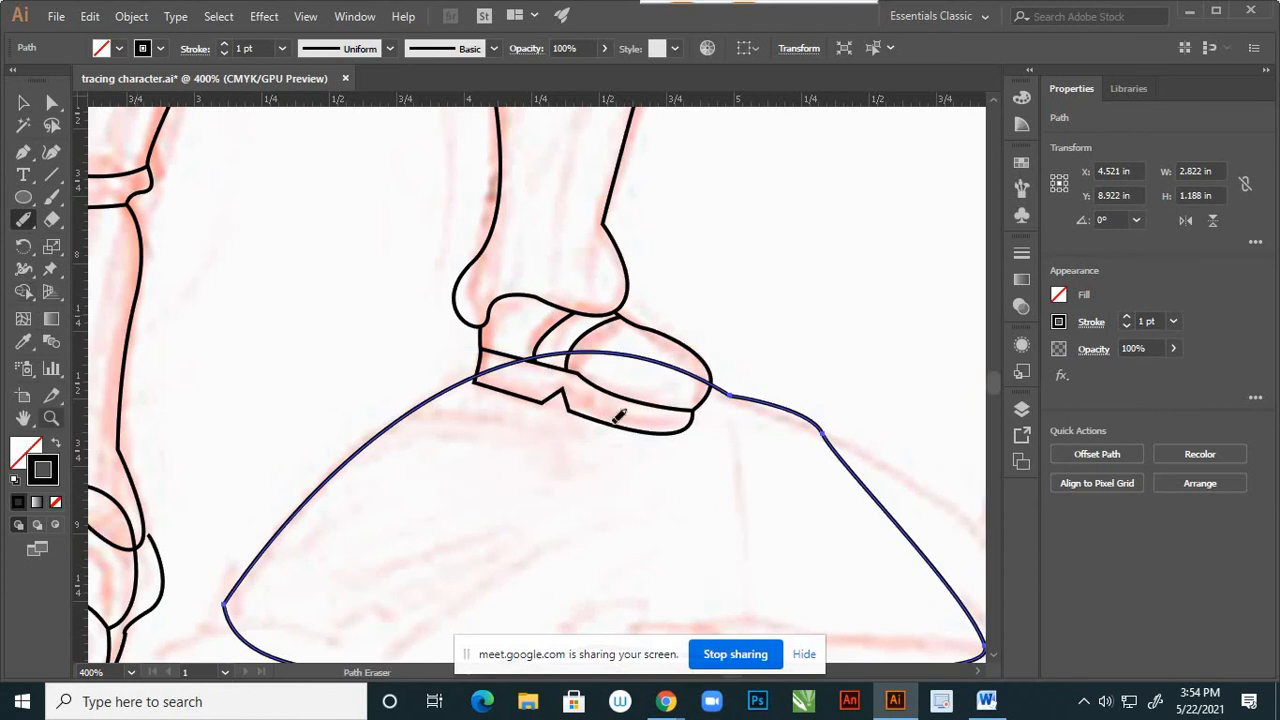
left_click_drag(481, 371, 714, 380)
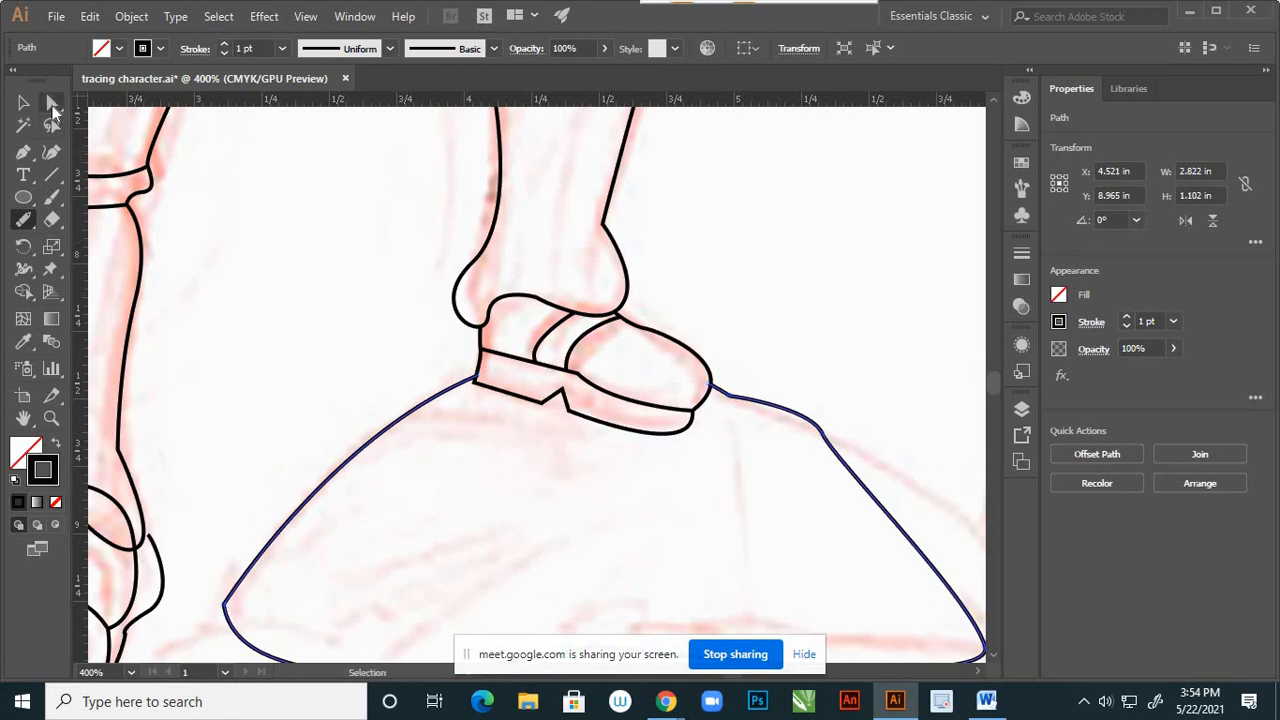
Move the cut end anchor of the rock outline onto the shoe's toe outline for a clean joint.
left_click(52, 104)
scroll(743, 371, "up", 5)
left_click(565, 480)
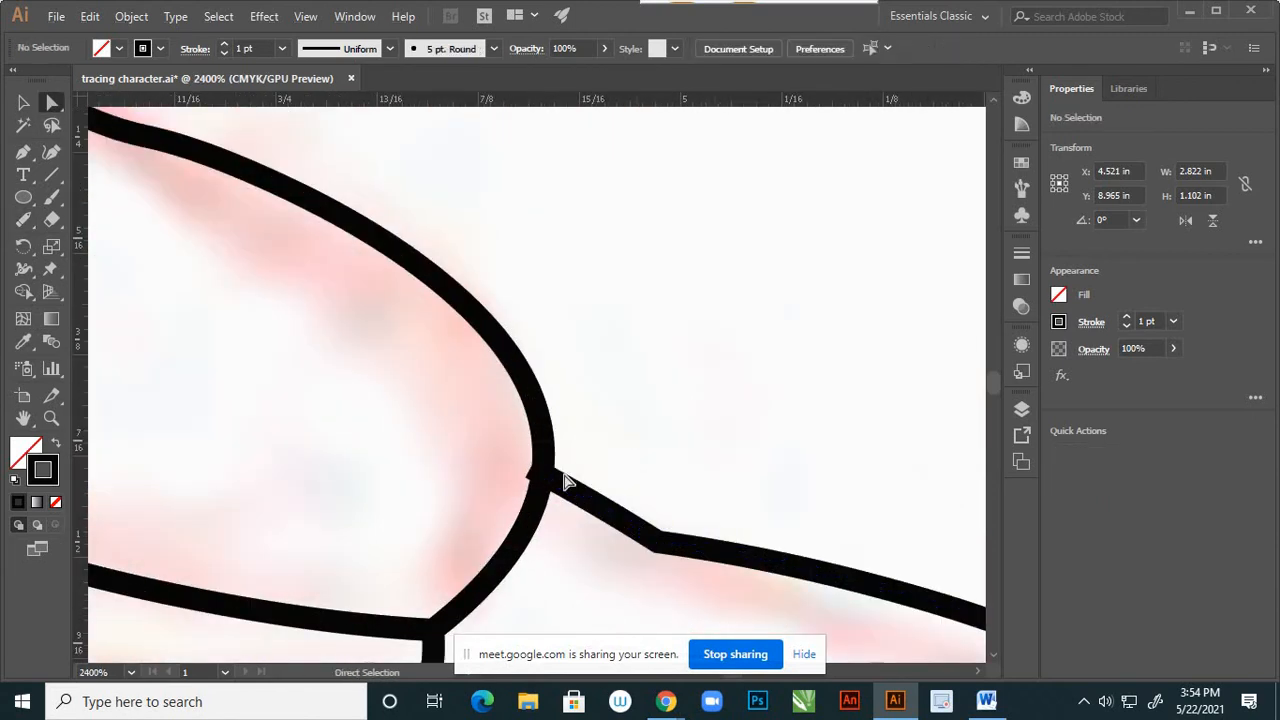
left_click(532, 471)
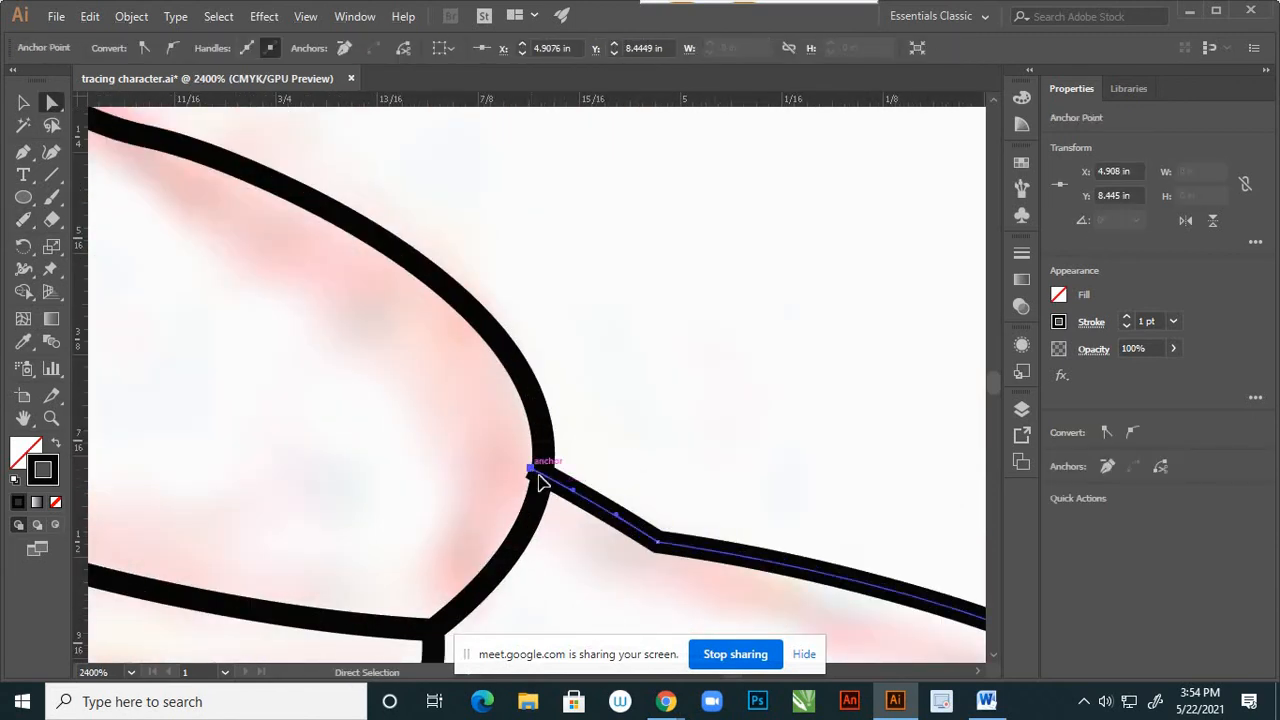
left_click_drag(538, 474, 552, 475)
left_click(677, 416)
scroll(702, 386, "down", 6)
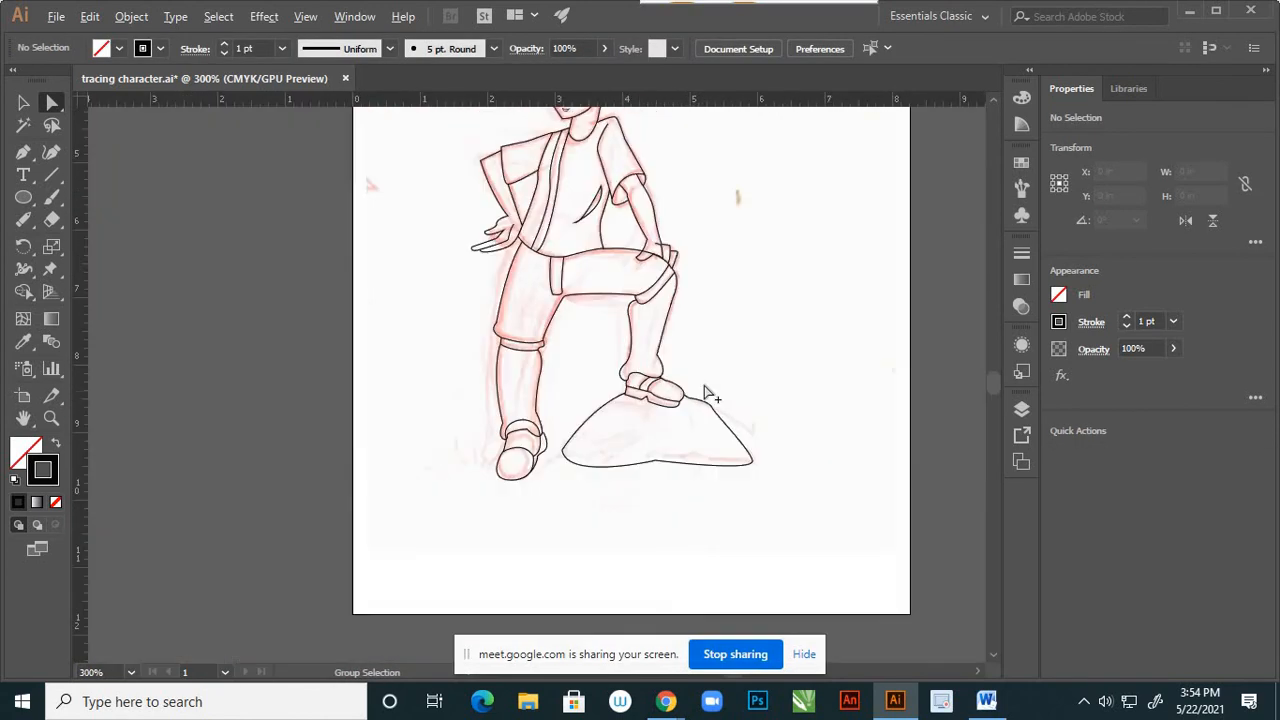
Erase the part of the upper thigh line that crosses the hand at the thumb with the Path Eraser tool, and clear the selection.
scroll(730, 389, "down", 3)
key("alt")
scroll(665, 255, "up", 5)
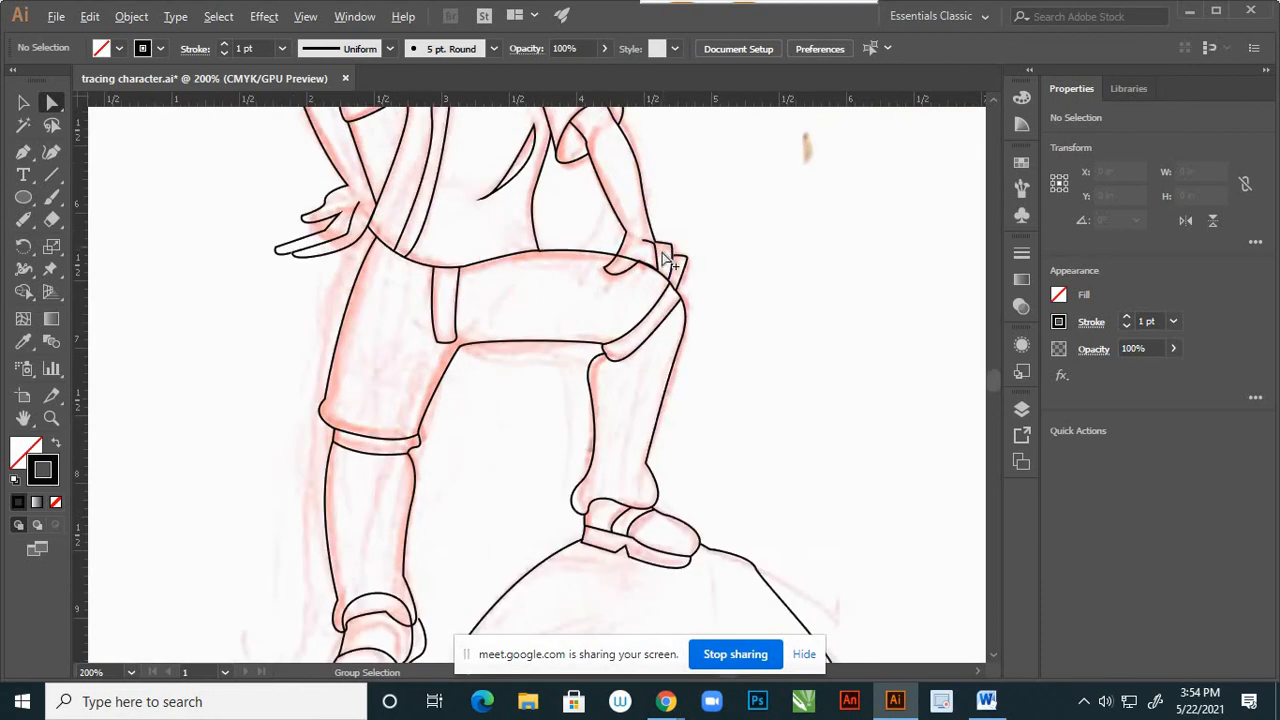
left_click(551, 277)
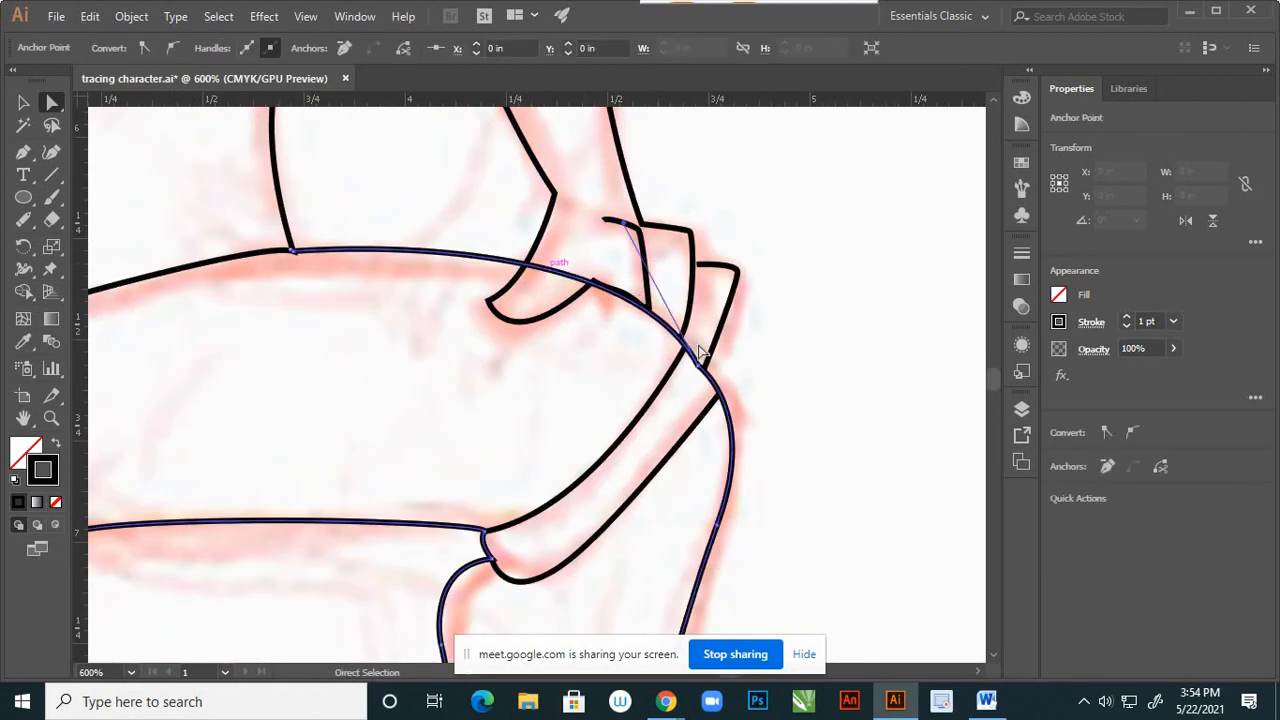
scroll(715, 340, "down", 2)
scroll(705, 328, "up", 3)
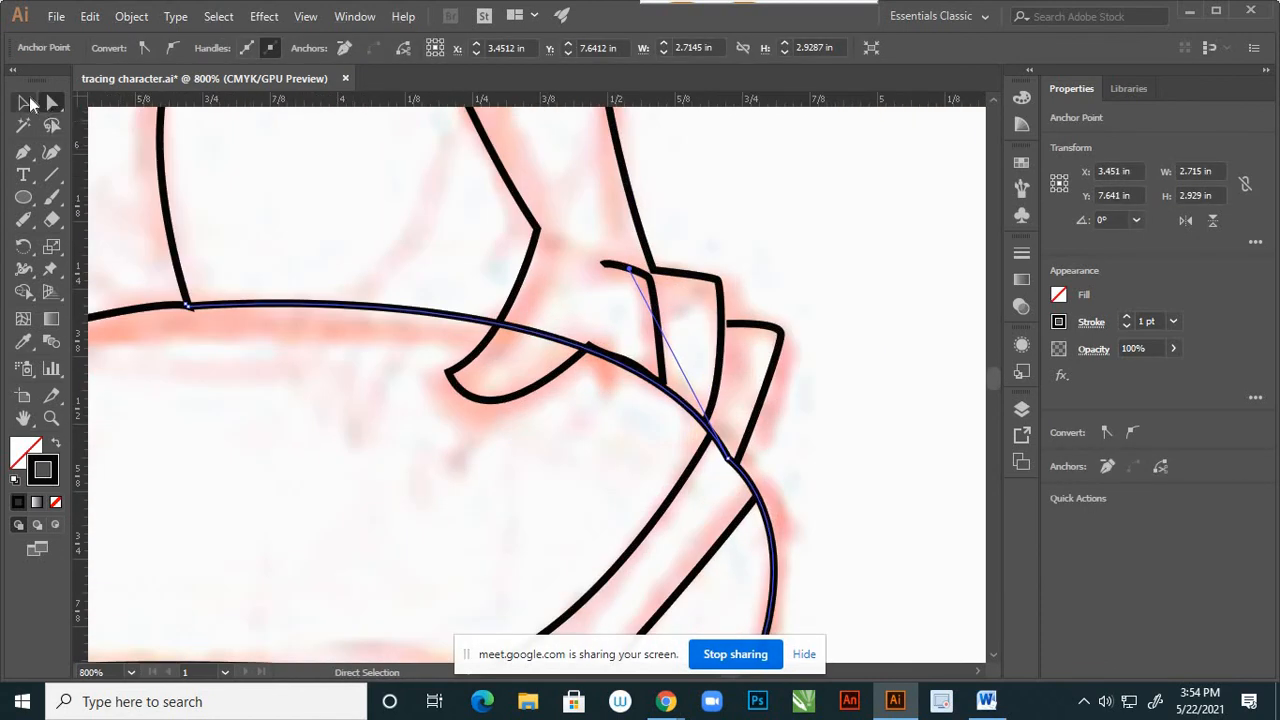
left_click(24, 103)
left_click(314, 472)
left_click(547, 343)
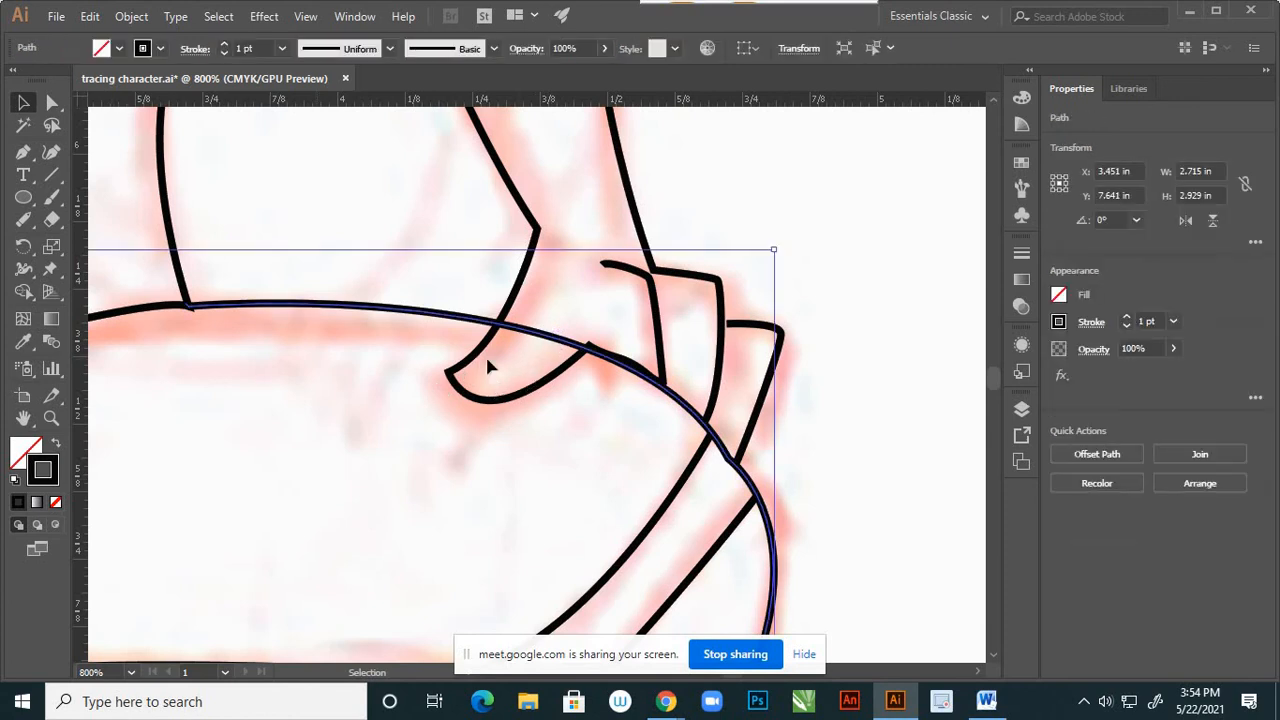
left_click(23, 220)
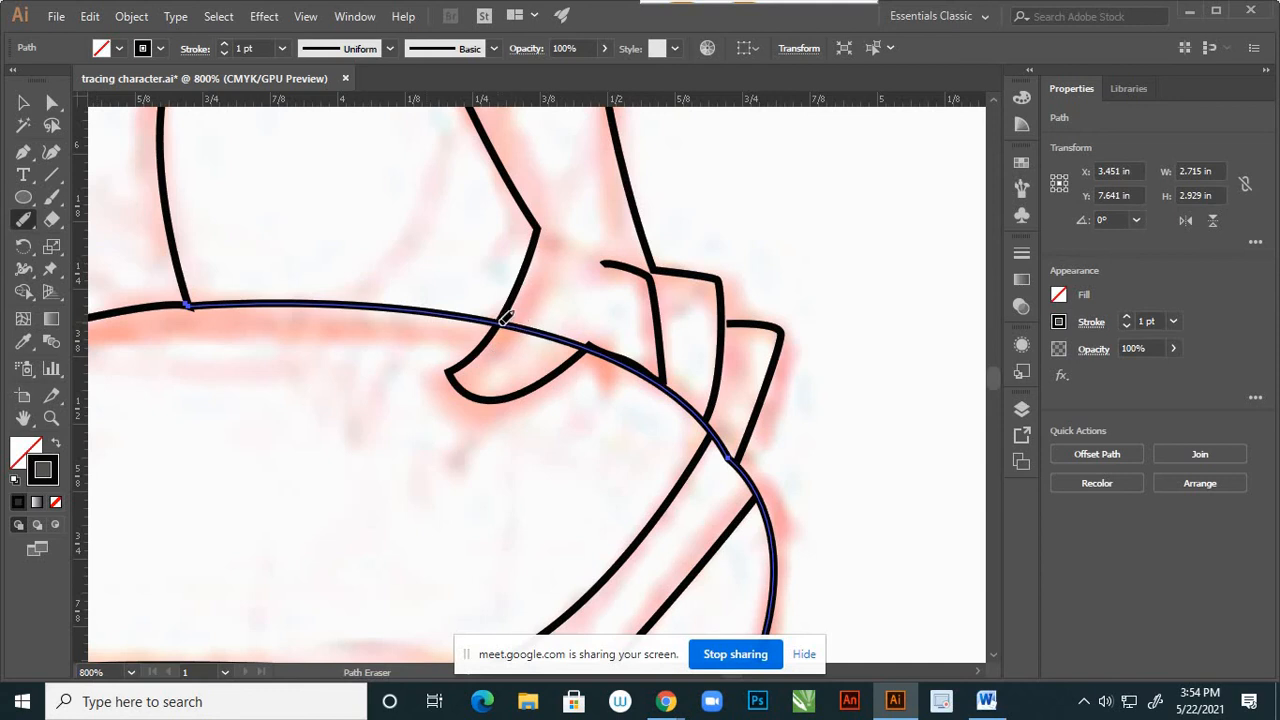
left_click_drag(505, 318, 589, 345)
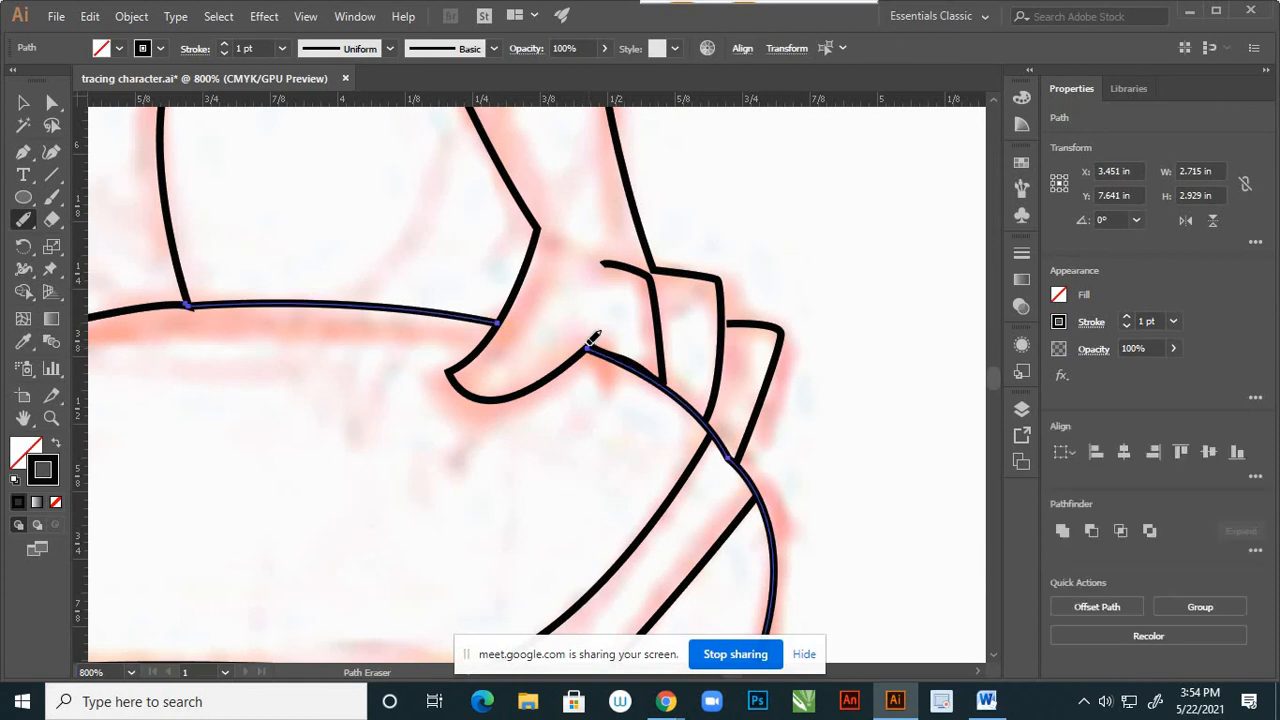
left_click(23, 102)
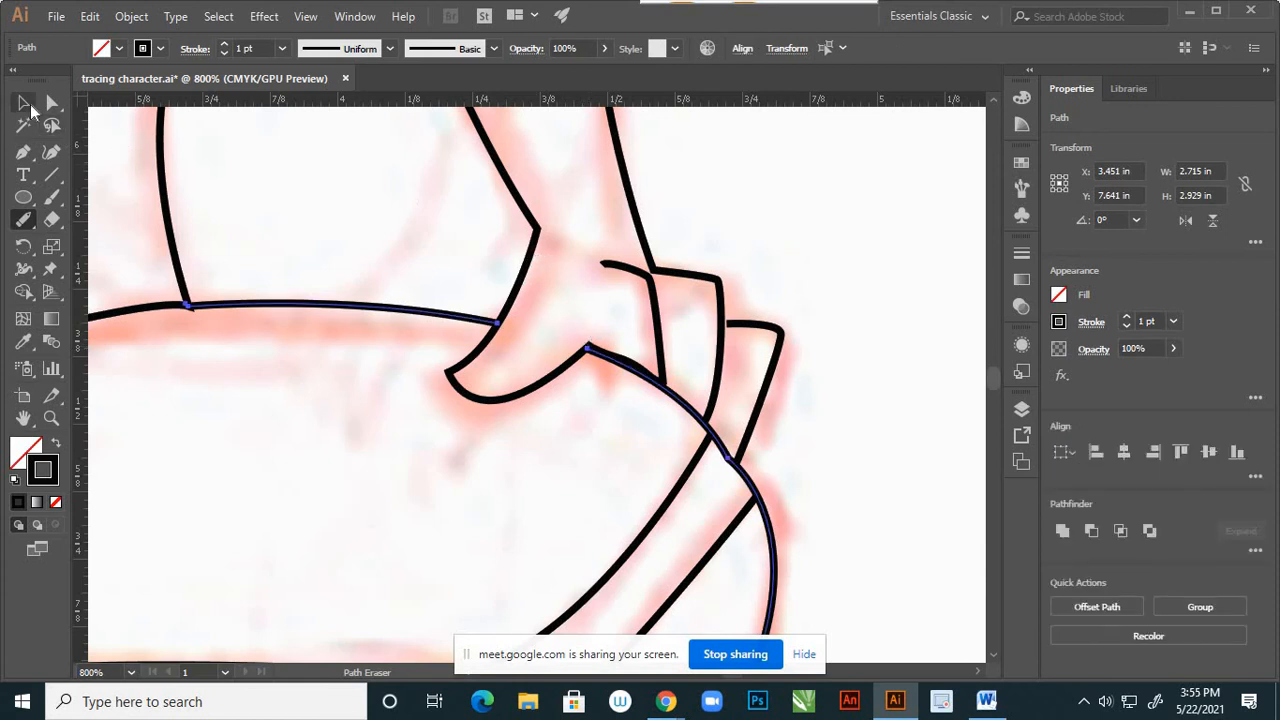
left_click(251, 437)
Toggle the visibility of Layer 3 to identify its face outlines, and unlock the layer.
scroll(730, 322, "down", 3, "alt")
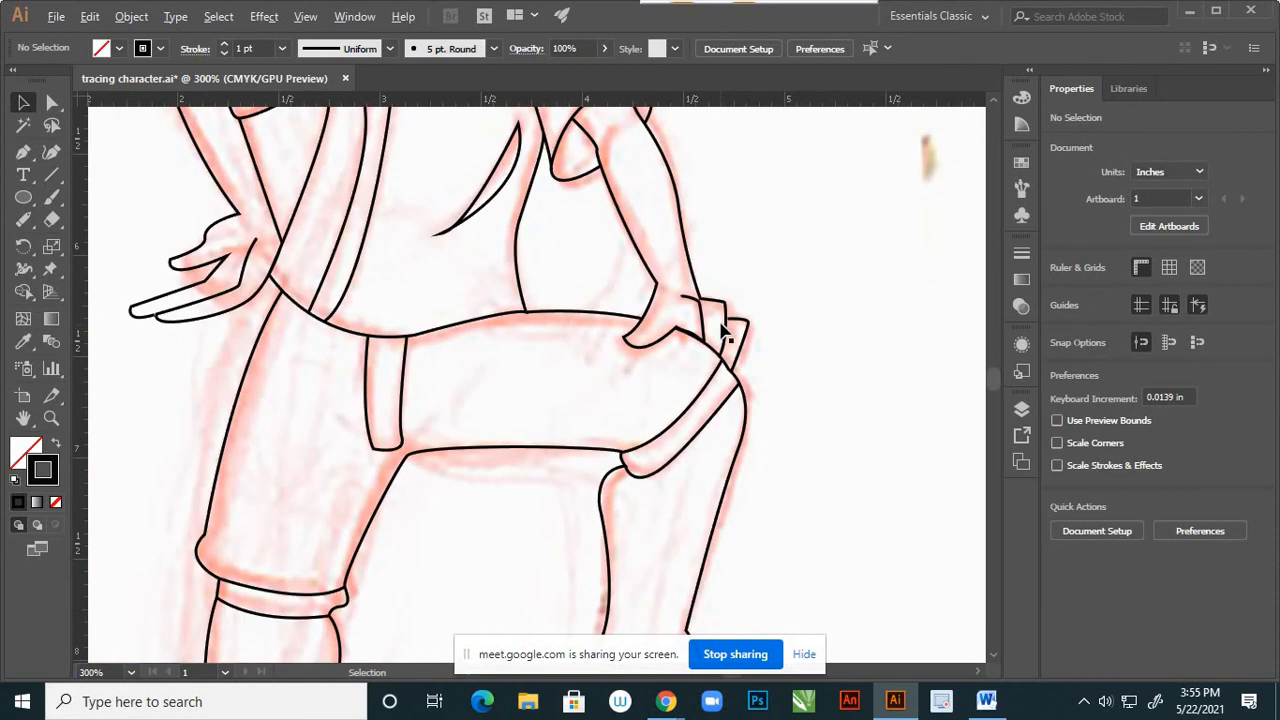
scroll(725, 335, "down", 3, "alt")
scroll(715, 380, "down", 1, "alt")
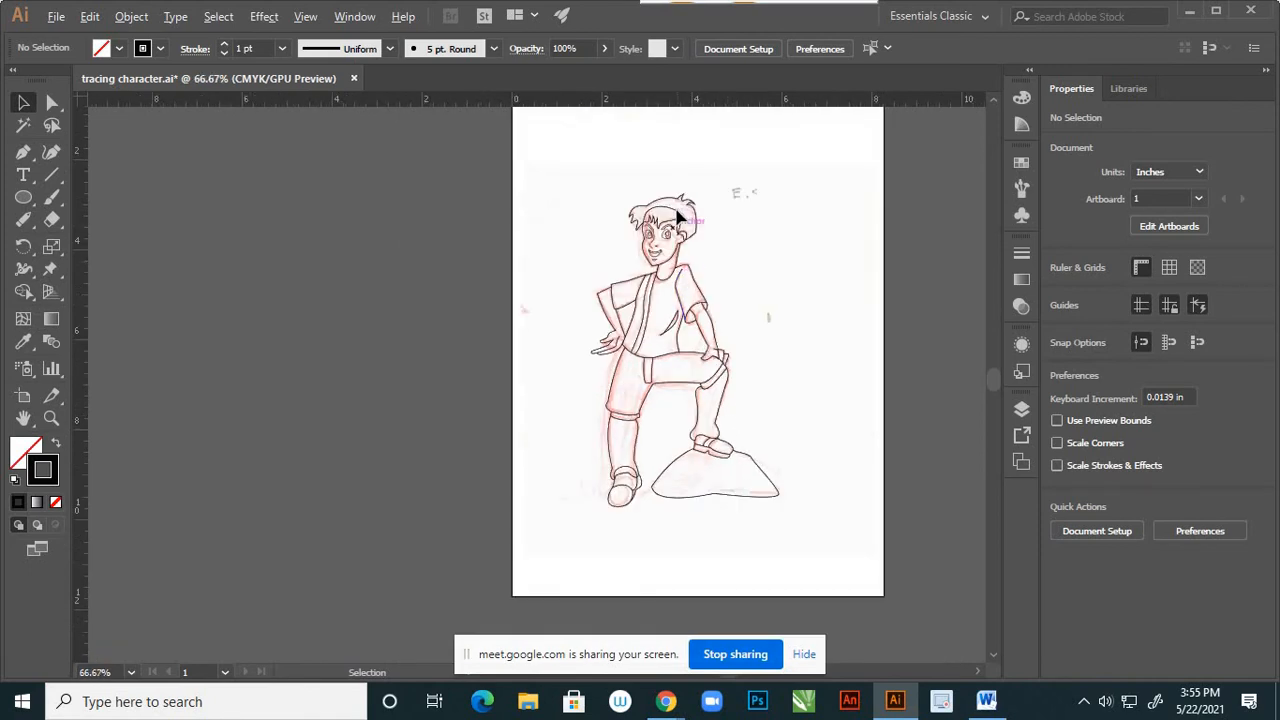
scroll(665, 228, "up", 3, "alt")
scroll(679, 207, "up", 2, "alt")
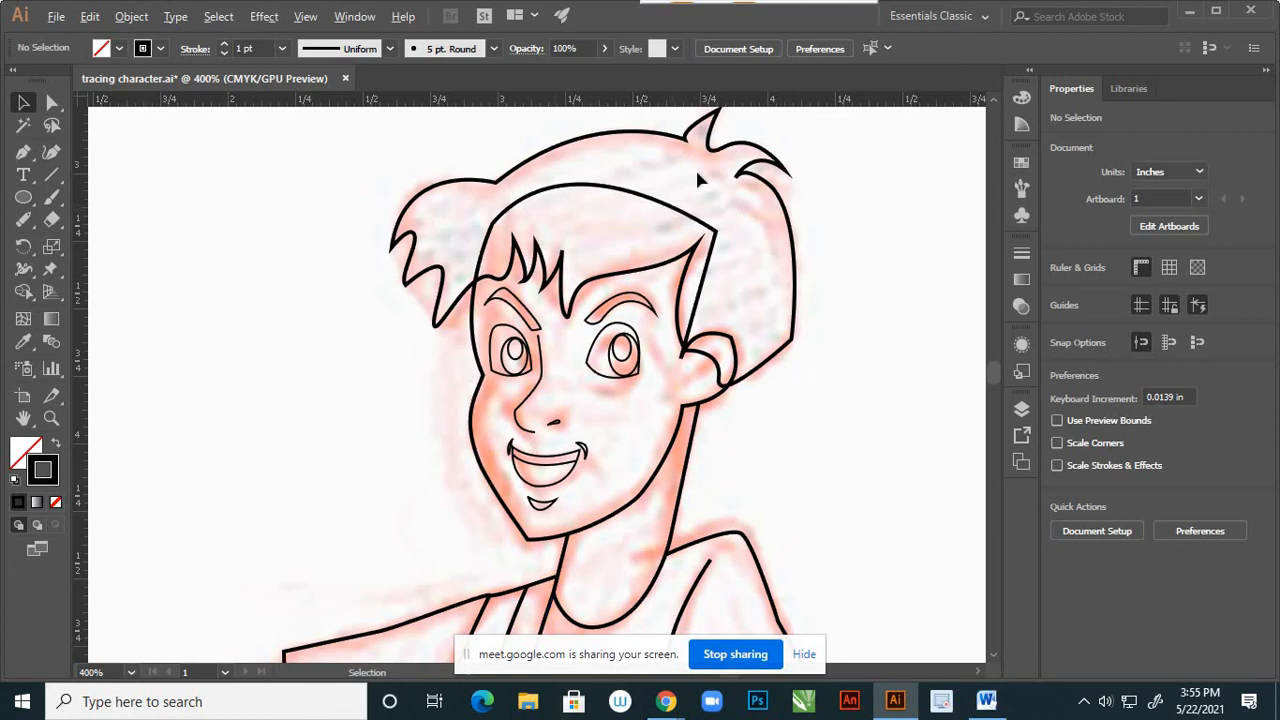
scroll(684, 216, "up", 2, "alt")
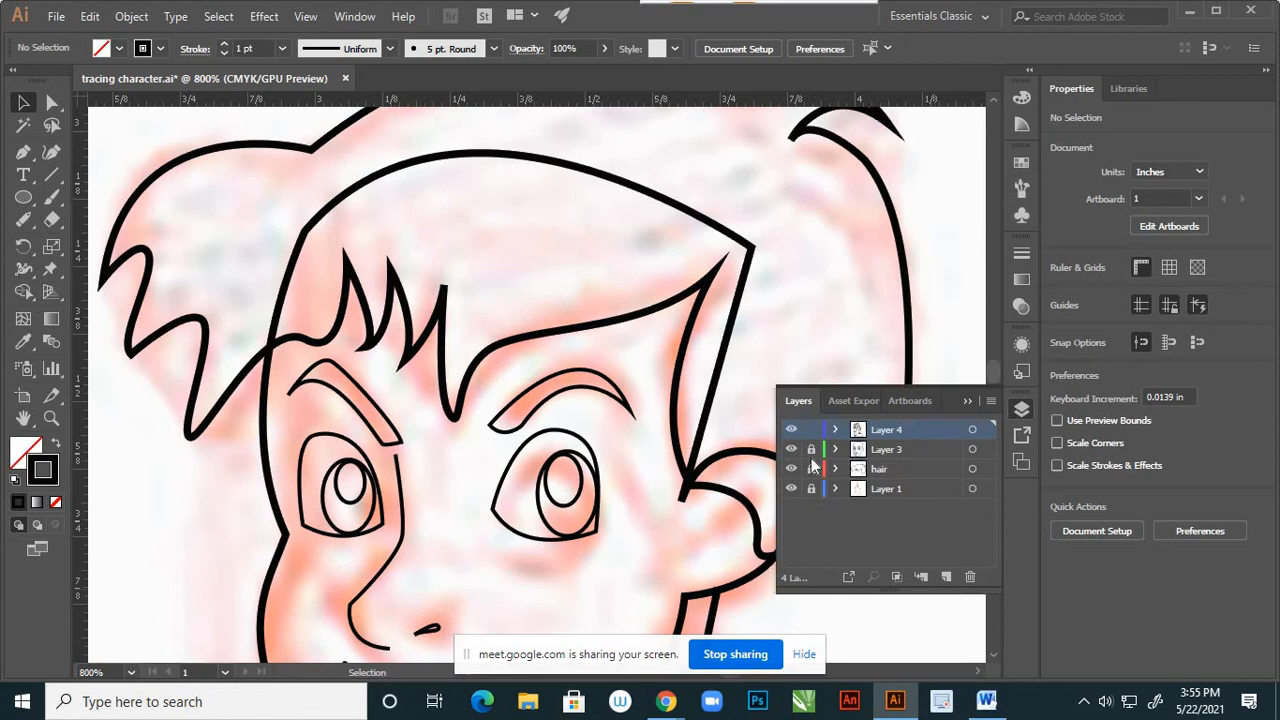
left_click(791, 450)
left_click(791, 450)
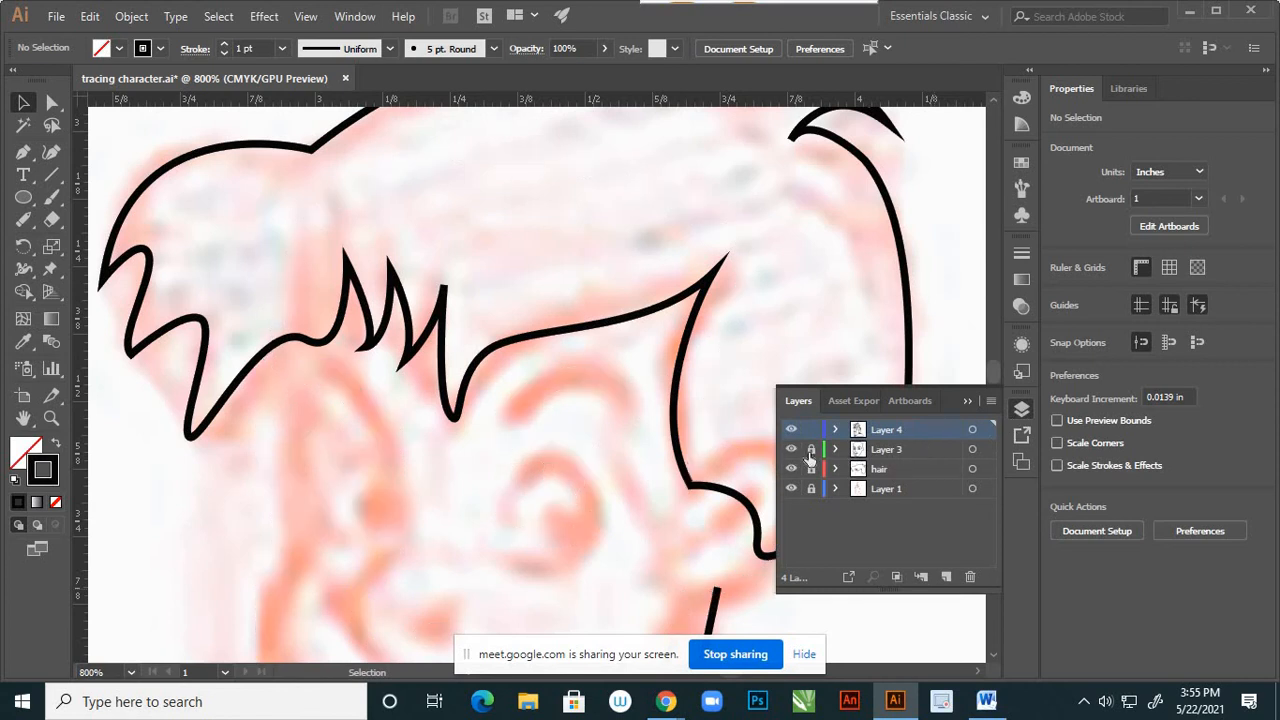
left_click(811, 450)
left_click(967, 400)
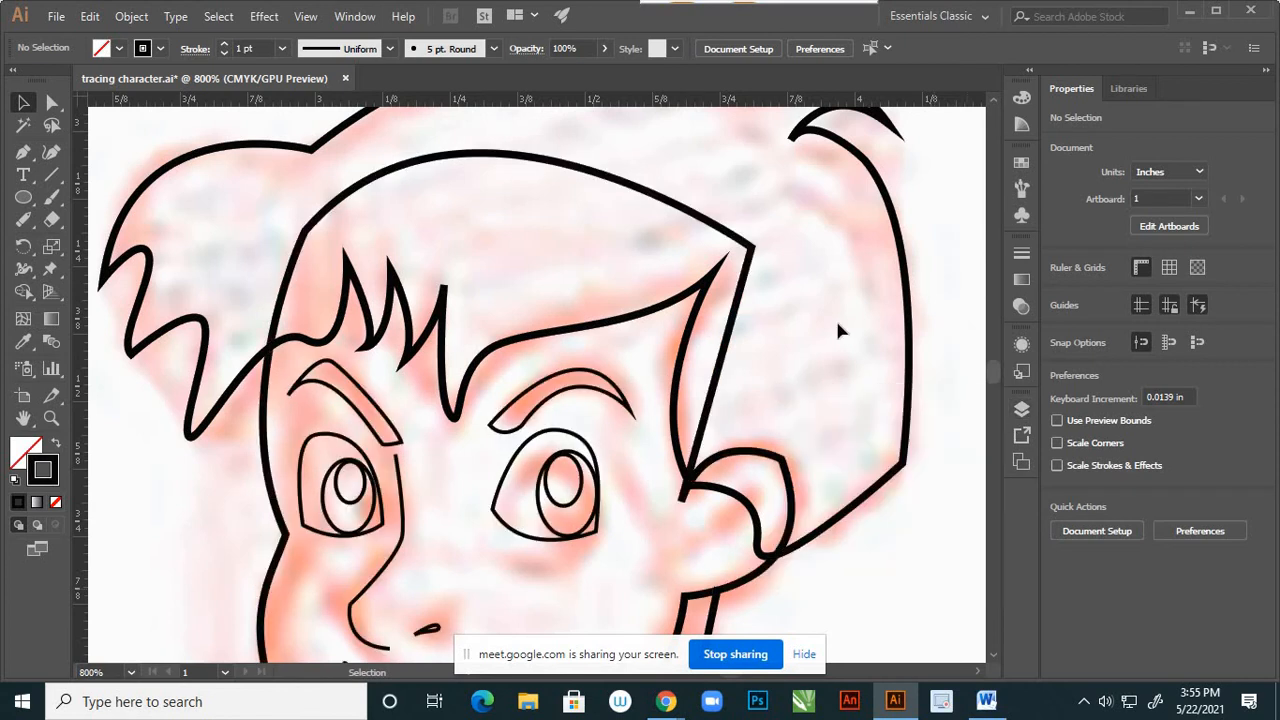
Erase the part of the head outline inside the hair, from the fringe to the ear, with the Path Eraser tool.
left_click(677, 209)
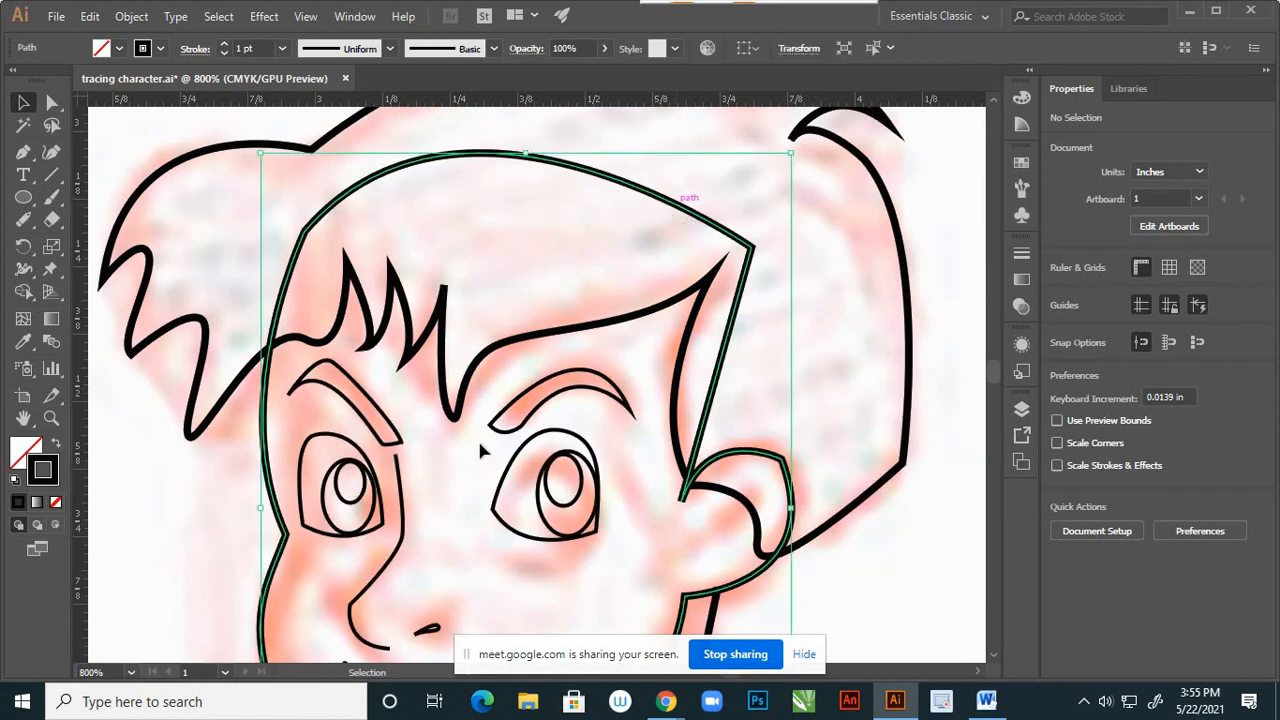
left_click(25, 222)
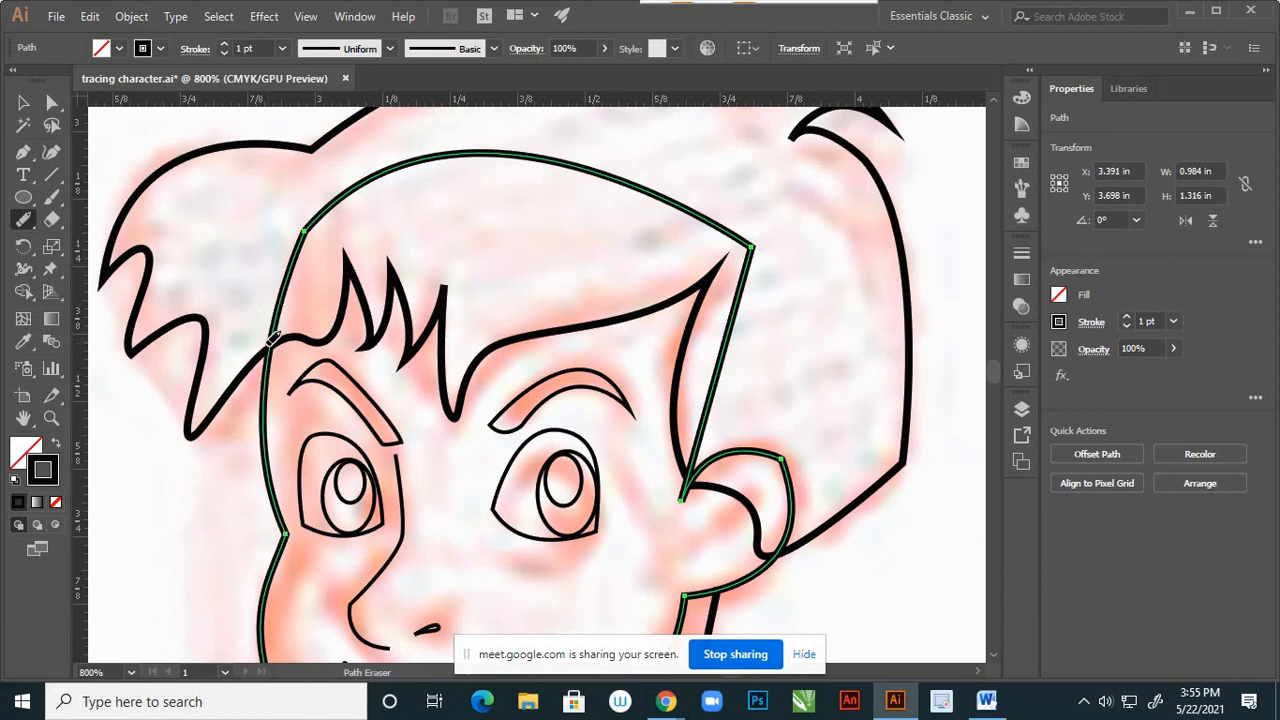
mouse_move(272, 340)
left_mouse_down()
mouse_move(554, 229)
mouse_move(654, 217)
mouse_move(712, 314)
mouse_move(702, 450)
mouse_move(688, 472)
left_mouse_up()
key("v")
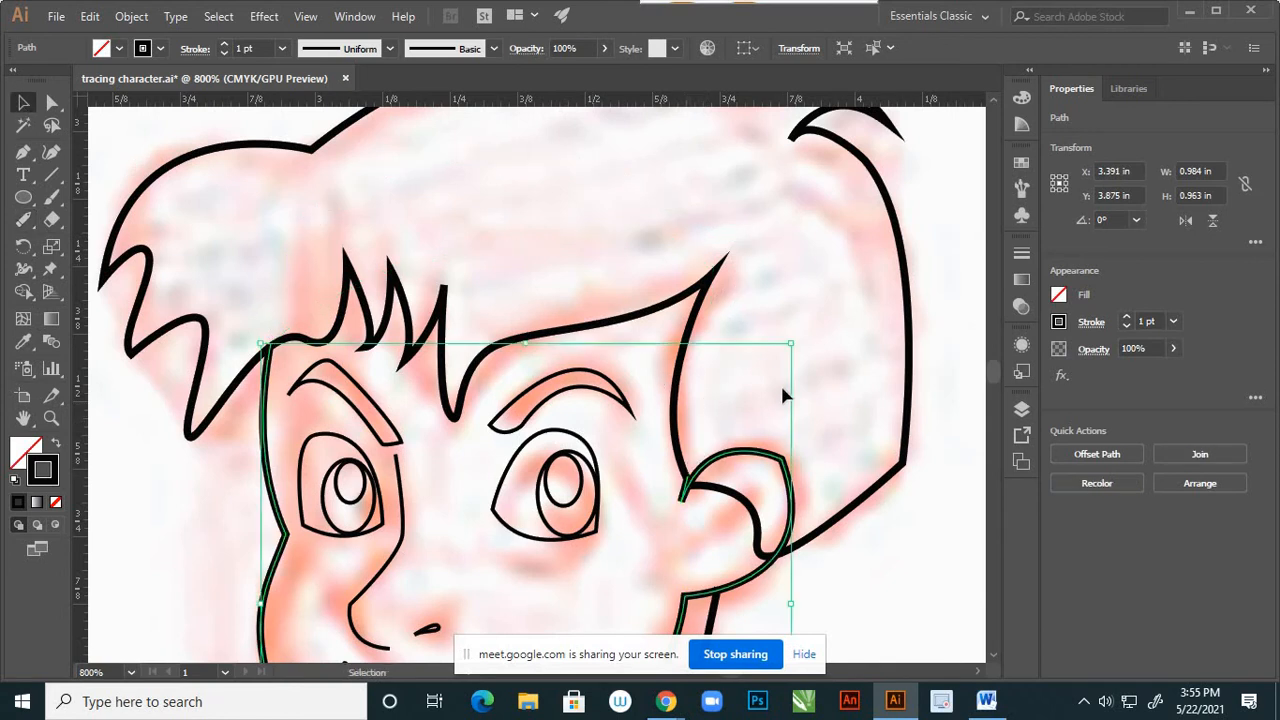
scroll(778, 385, "down", 1)
left_click(767, 365)
Toggle the visibility of the hair layer to identify its outlines, and unlock the layer.
scroll(771, 306, "down", 1)
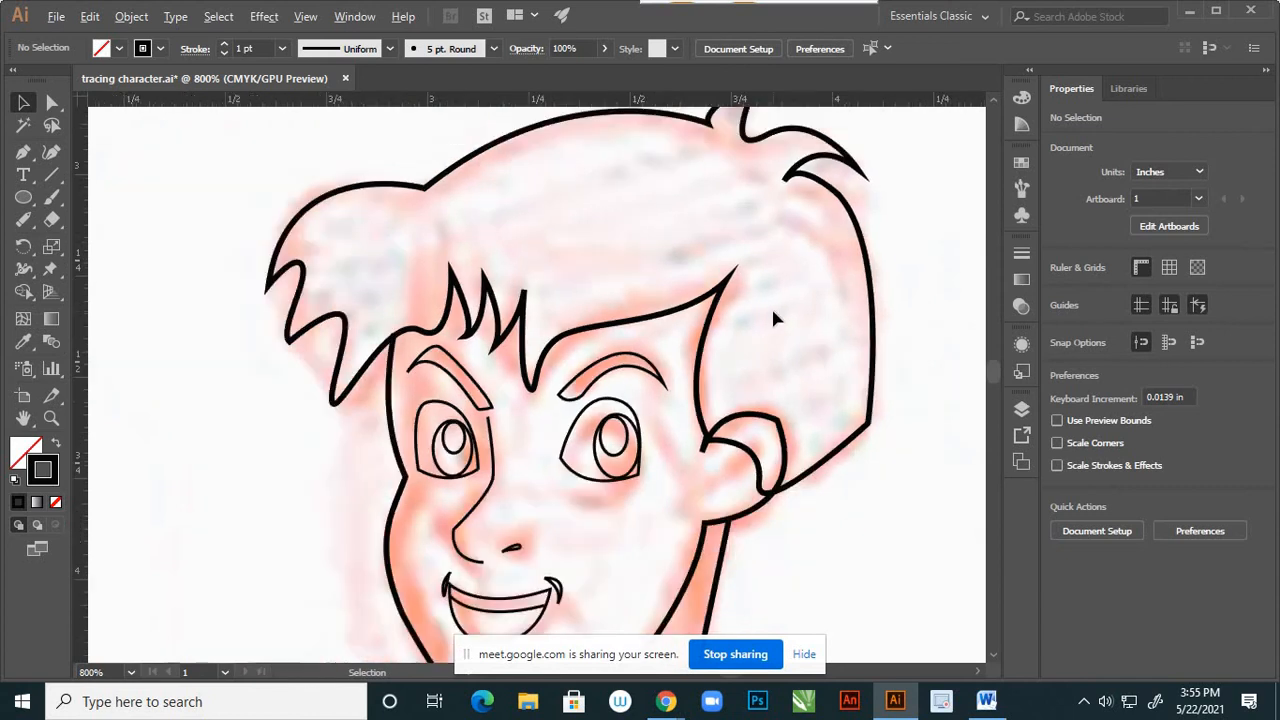
scroll(771, 305, "down", 1)
scroll(771, 430, "up", 1)
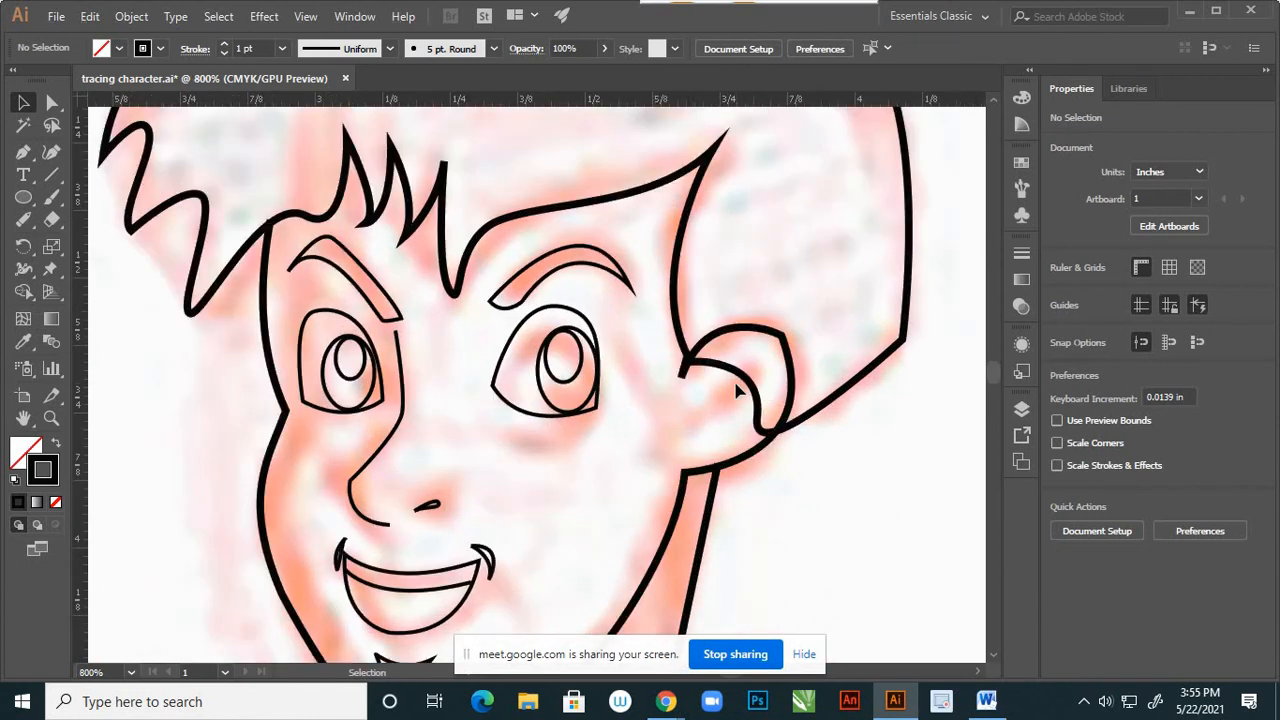
left_click(1019, 411)
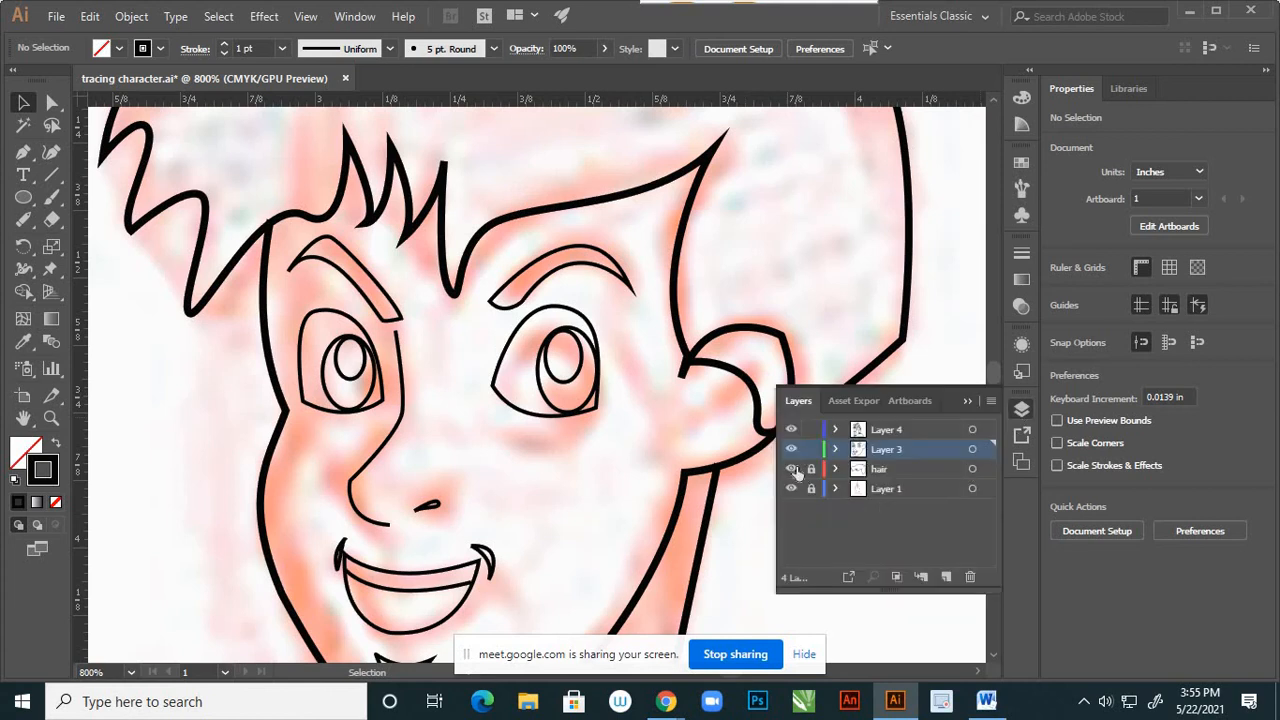
left_click(791, 469)
left_click(791, 469)
left_click(811, 469)
left_click(969, 402)
Erase the part of the hair outline inside the ear with the Path Eraser tool, and clear the selection.
left_click(758, 384)
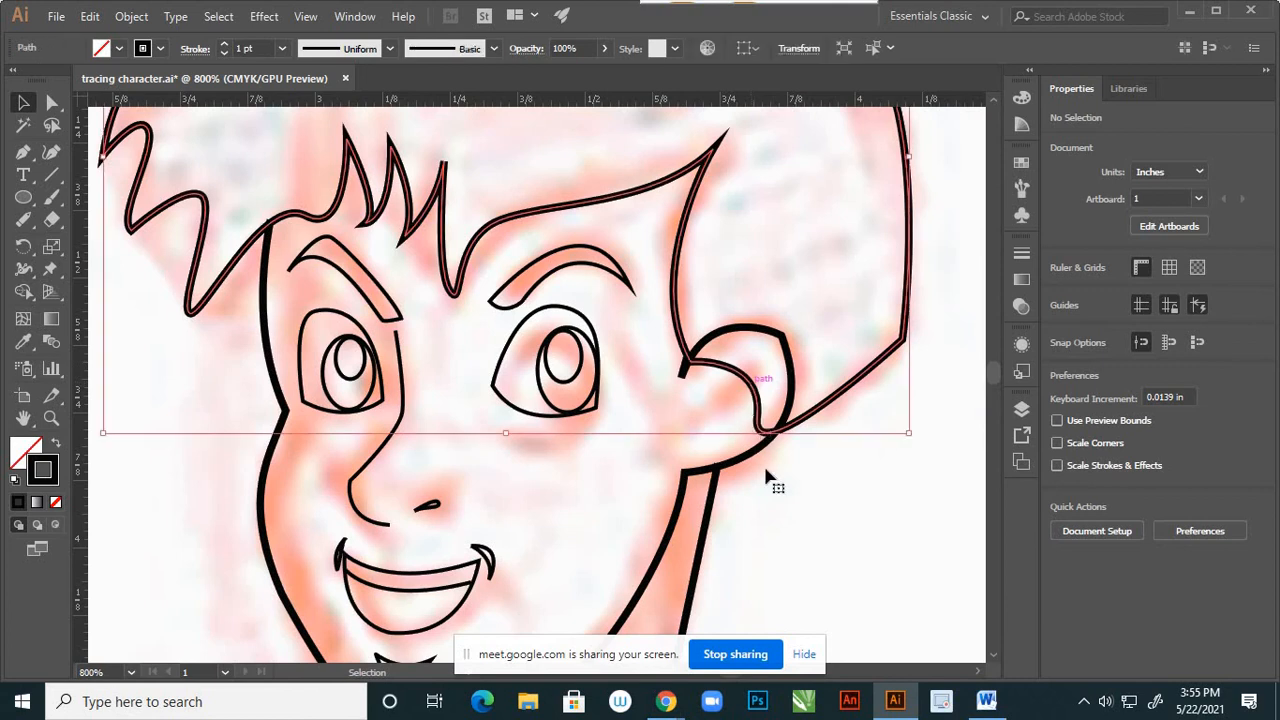
scroll(797, 379, "up", 1)
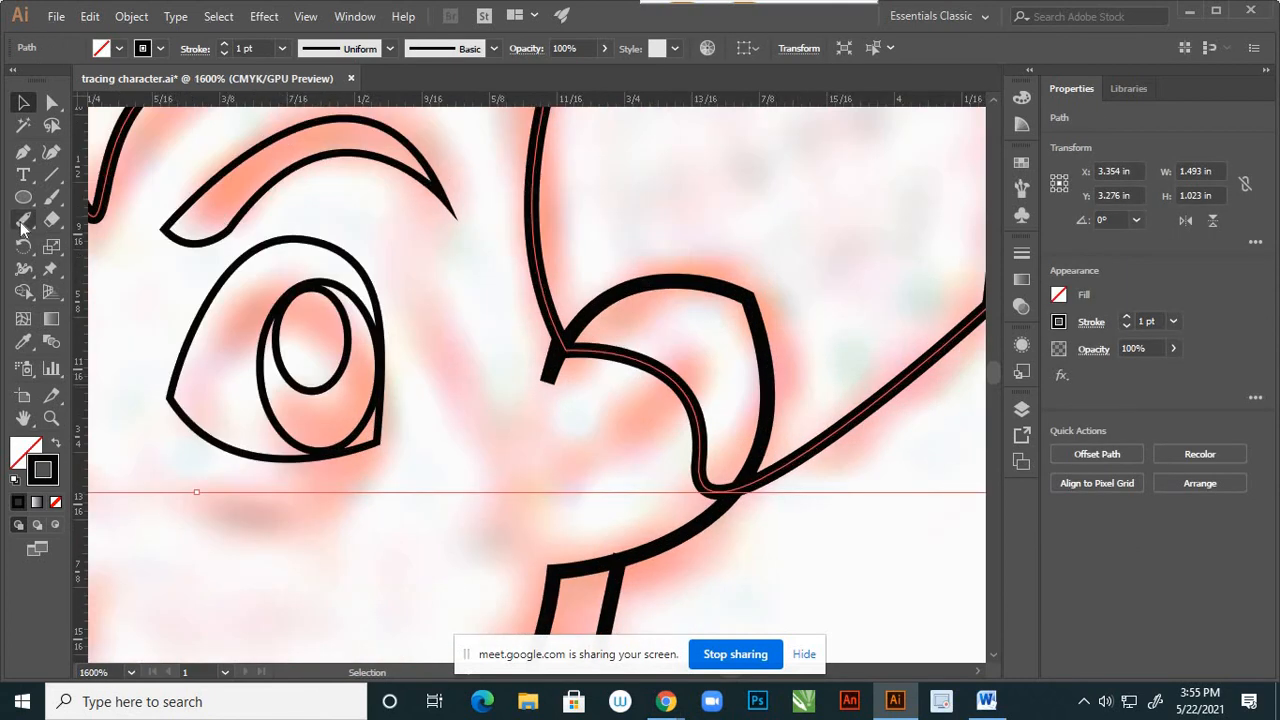
left_click(22, 222)
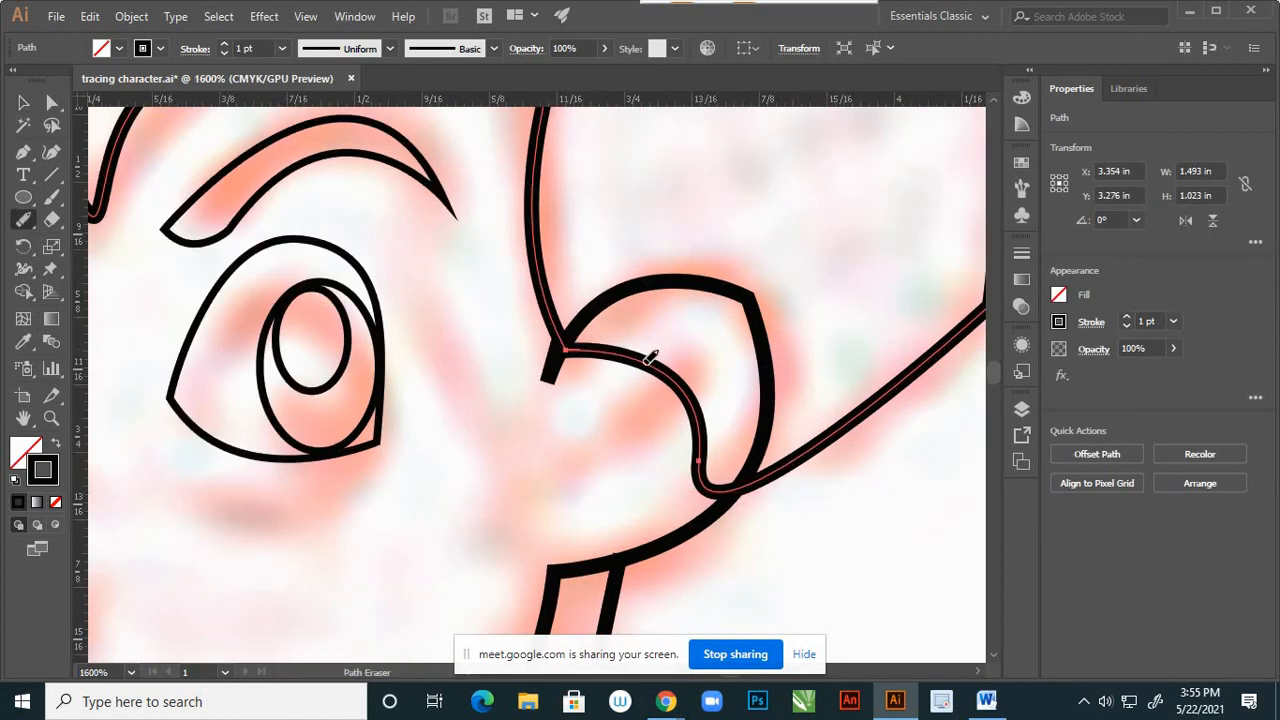
left_click_drag(649, 360, 741, 492)
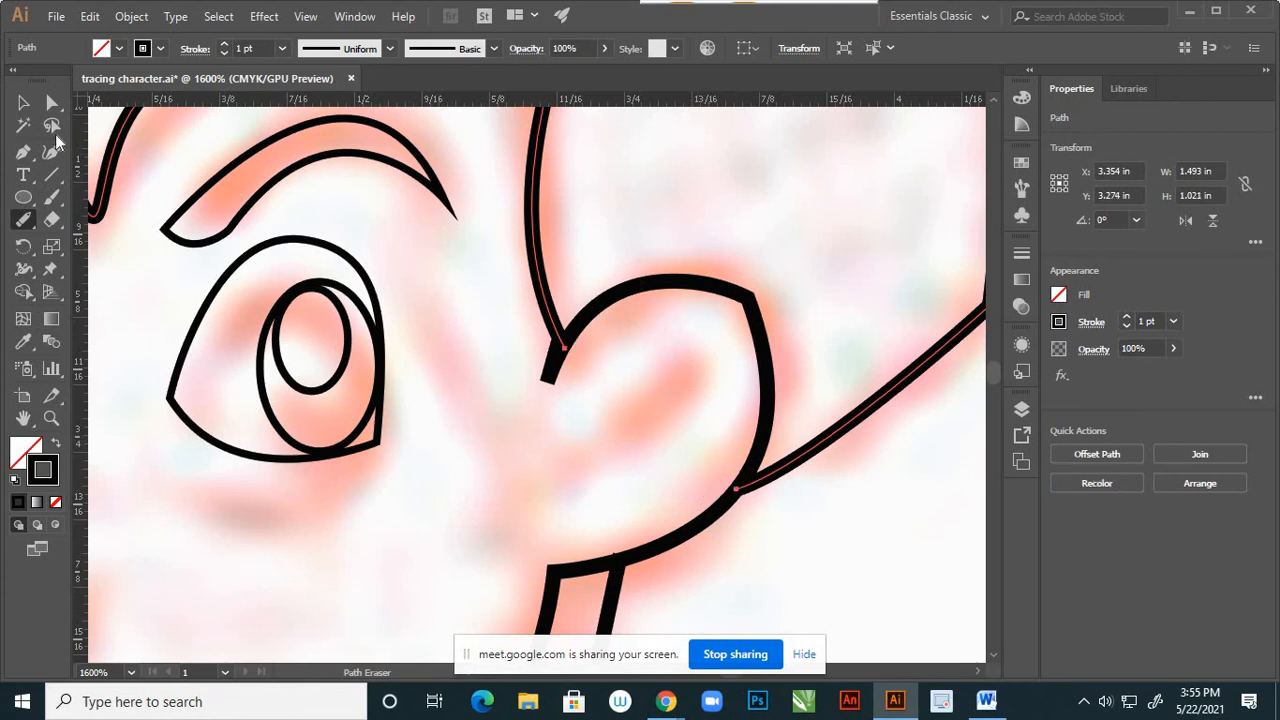
left_click(23, 102)
left_click(438, 508)
scroll(692, 345, "down", 4)
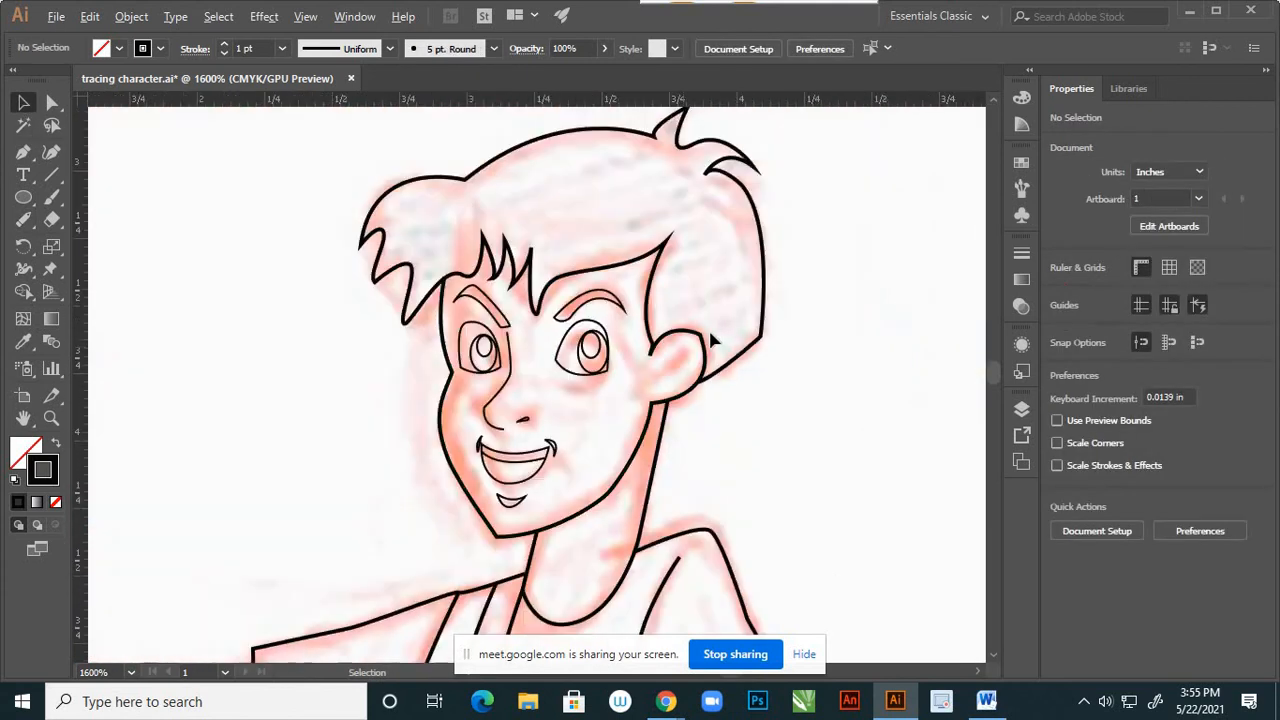
Save the traced character document.
scroll(714, 325, "down", 4)
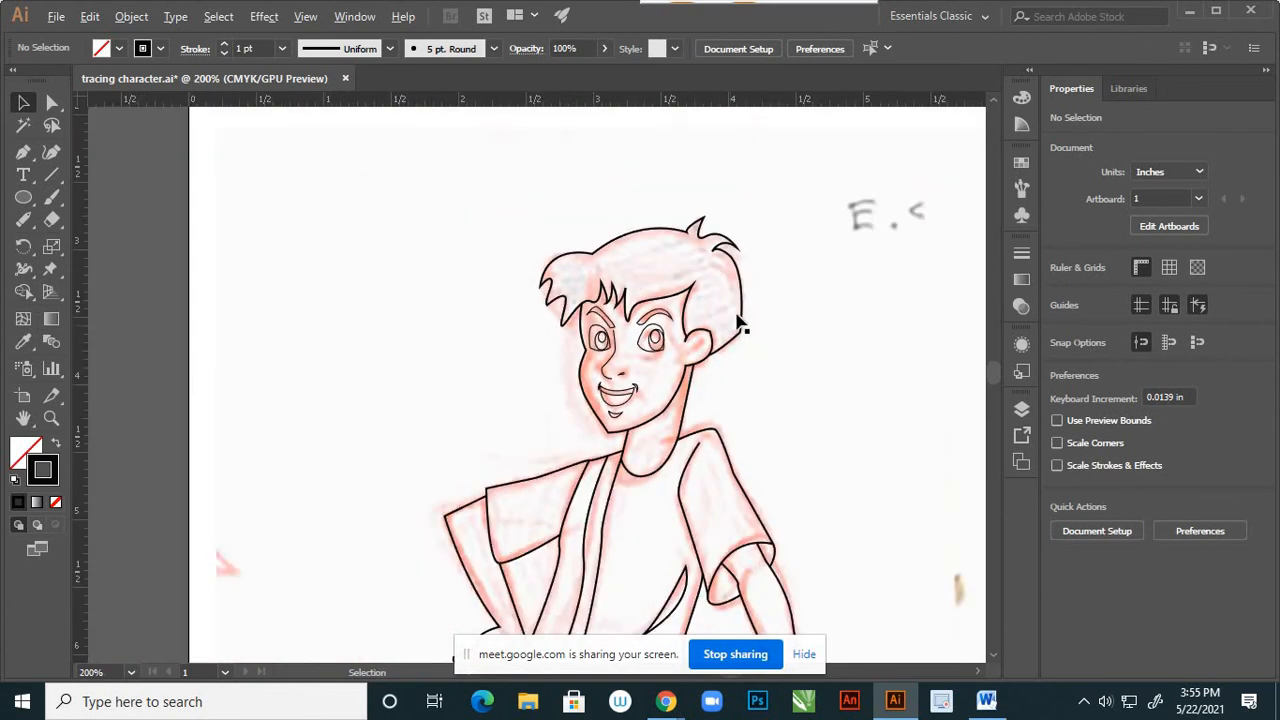
scroll(735, 330, "down", 1)
scroll(729, 372, "down", 1)
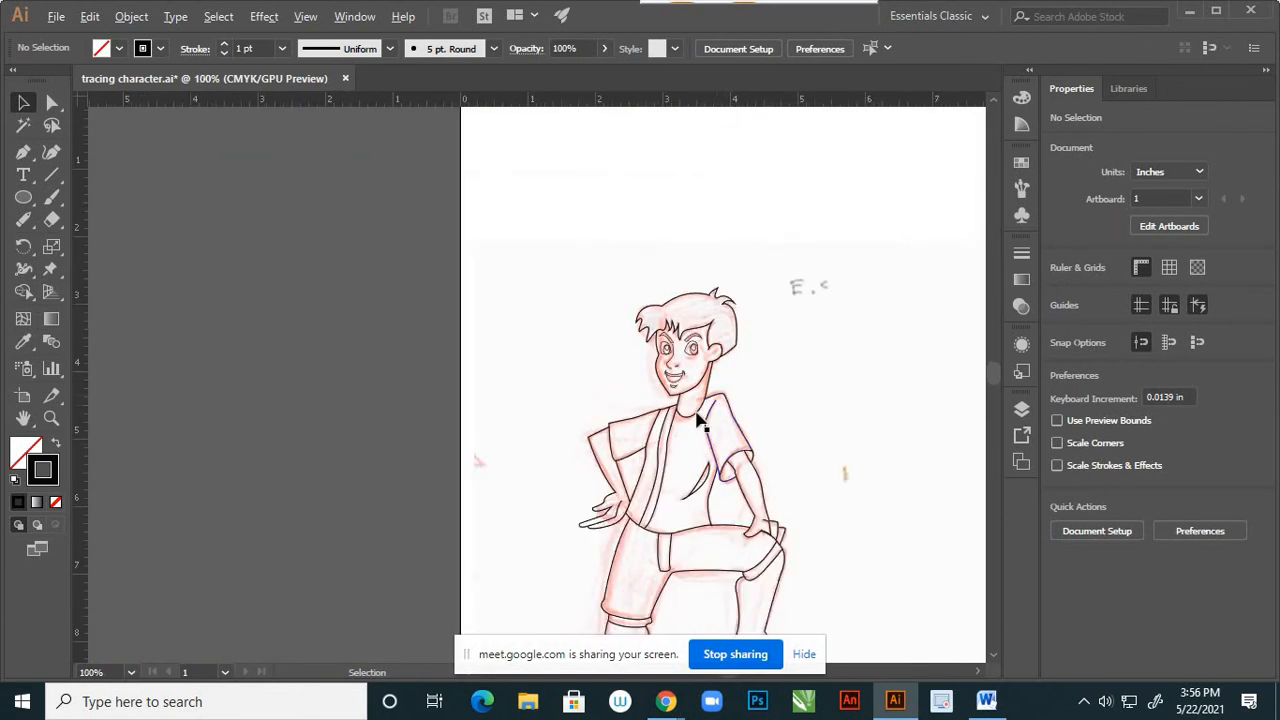
scroll(699, 420, "up", 1)
scroll(686, 371, "down", 1)
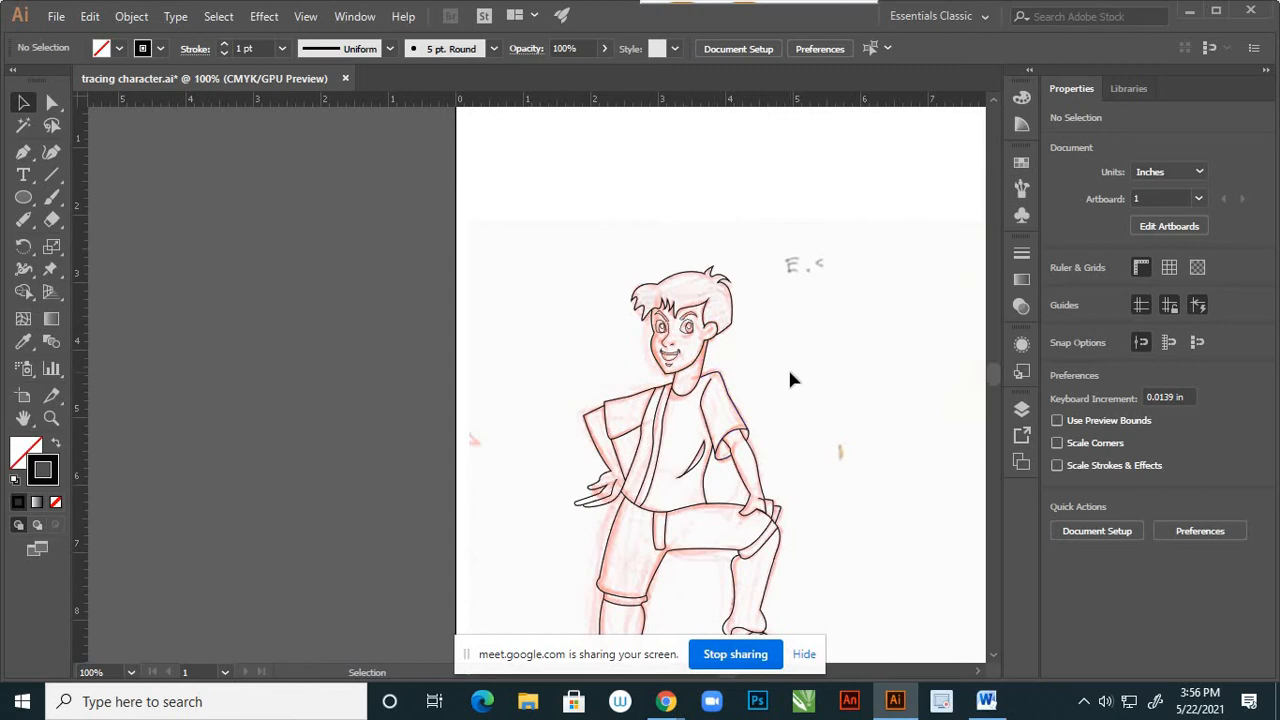
key("a")
left_click(33, 109)
key("ctrl+s")
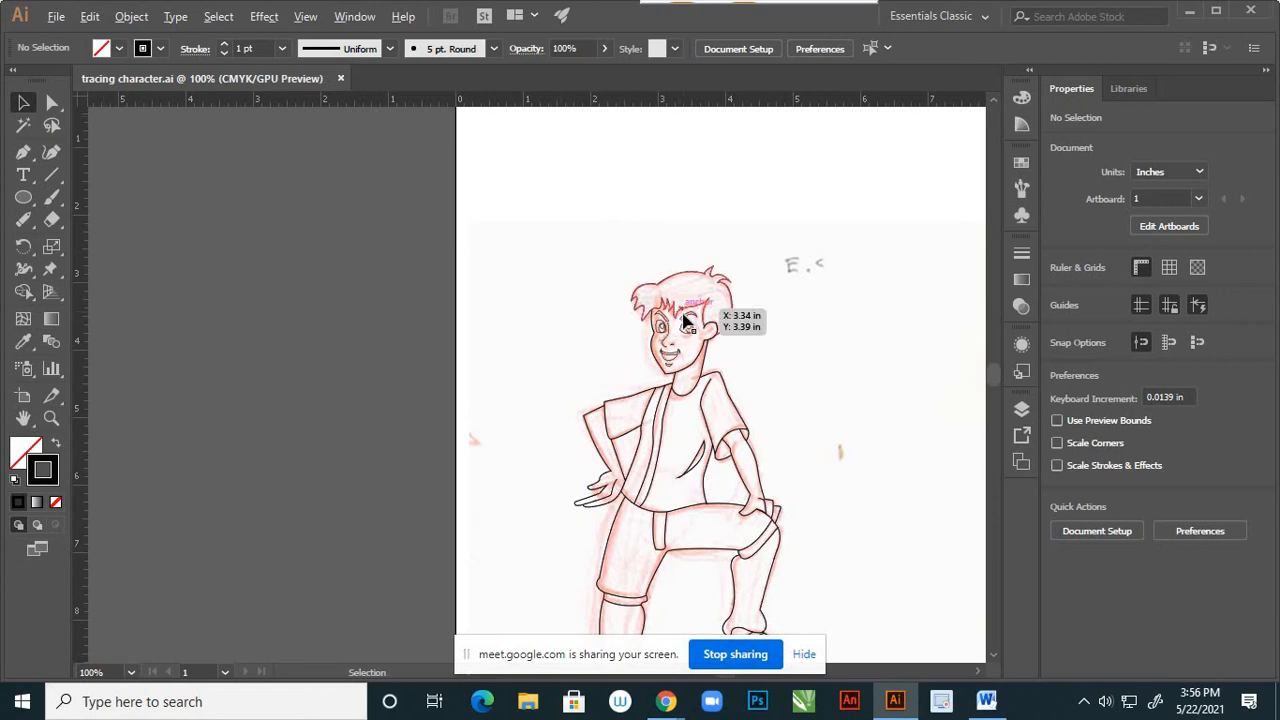
Hide Layer 1 with the sketch so that only the traced character outlines show.
scroll(637, 357, "down", 2)
scroll(637, 357, "up", 1)
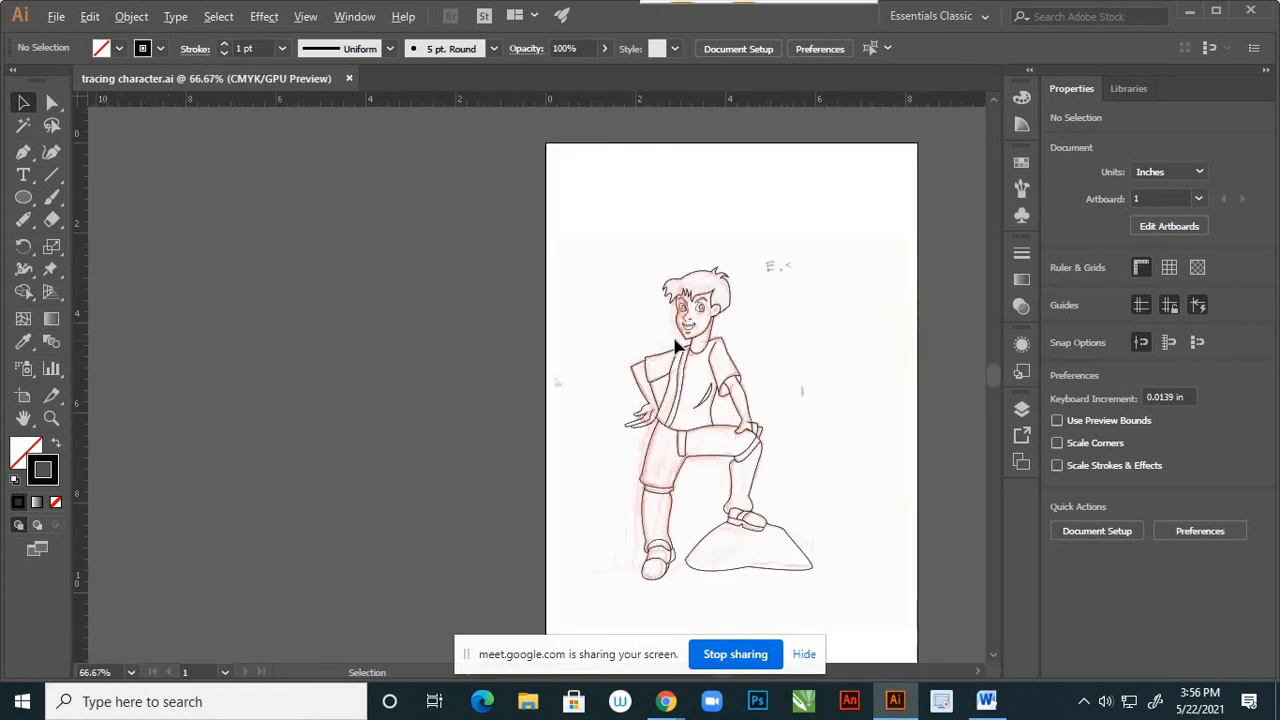
scroll(658, 322, "down", 1)
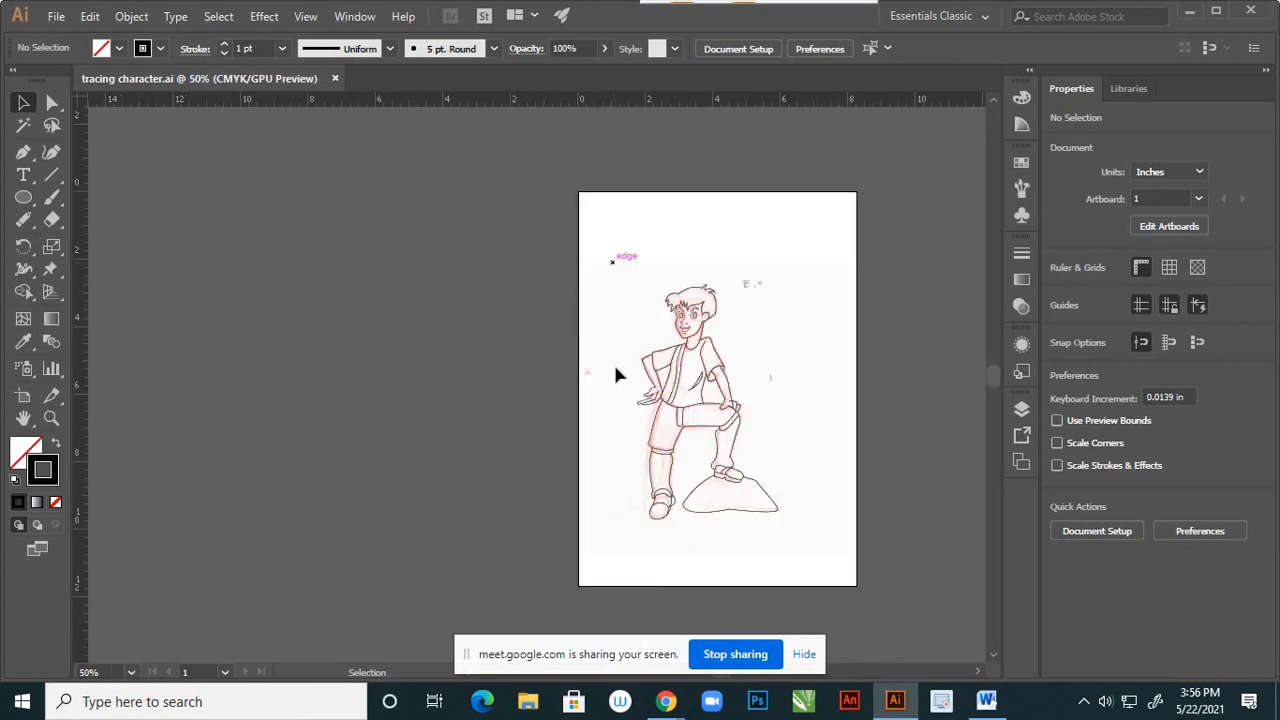
left_click(1021, 410)
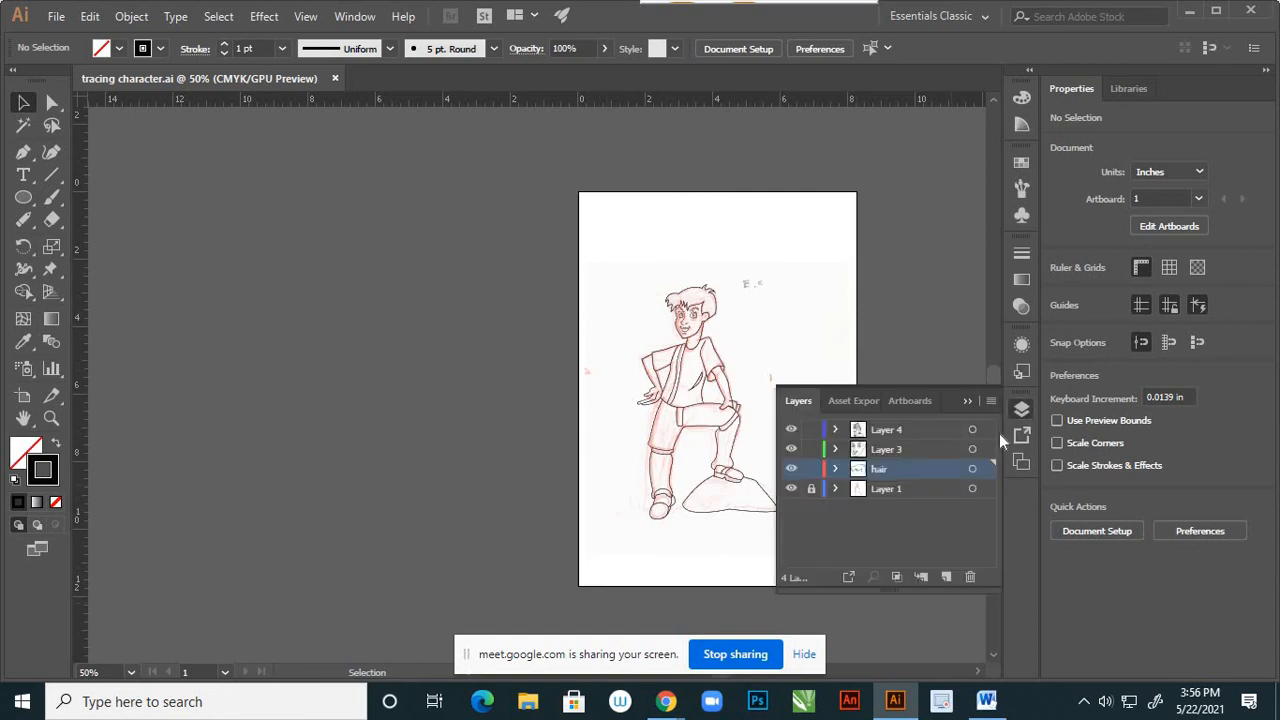
left_click(791, 489)
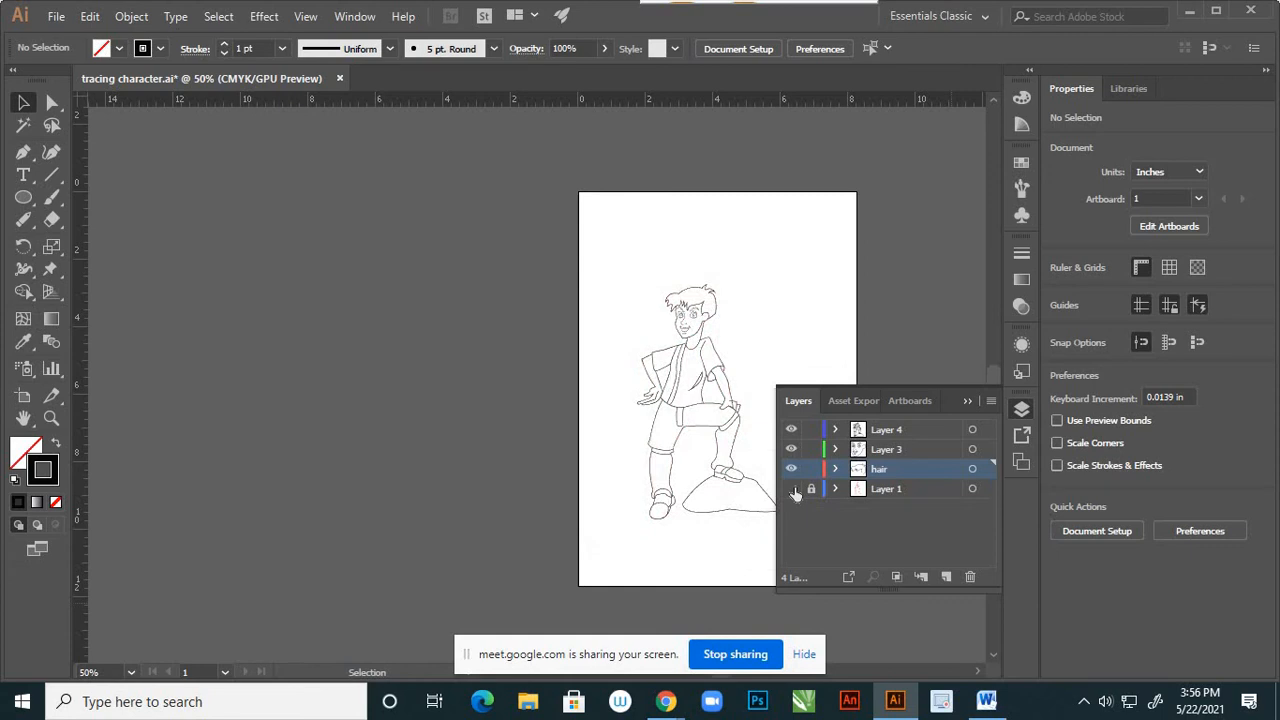
left_click(791, 489)
left_click(792, 489)
left_click(965, 401)
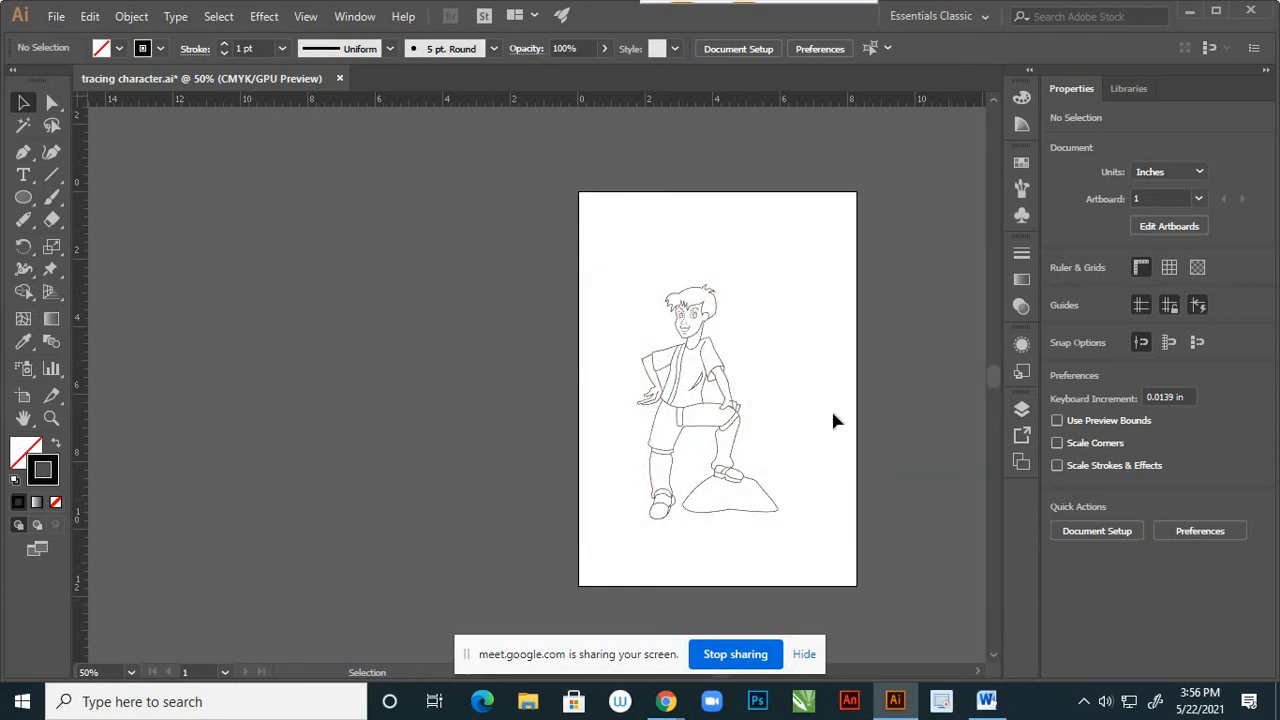
Copy all the character and rock outlines, place the duplicate outside the artboard beside the original, and clear the selection.
left_click_drag(606, 263, 798, 547)
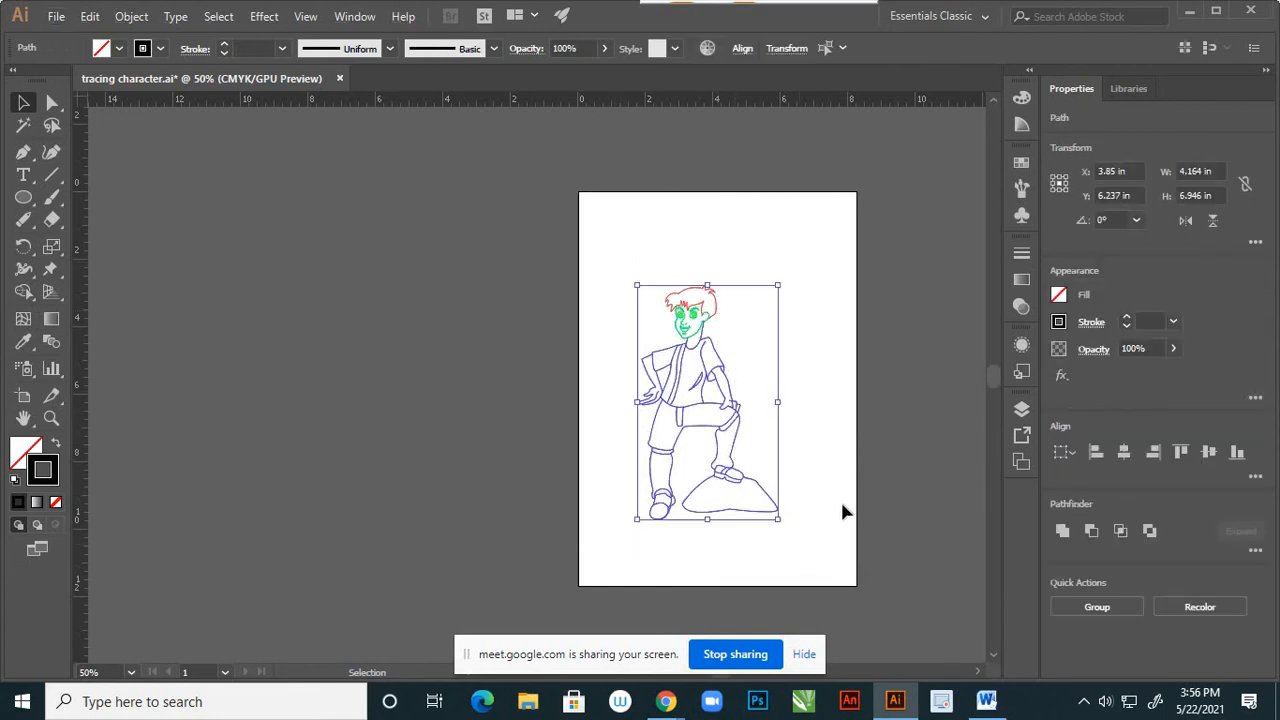
left_click(1020, 410)
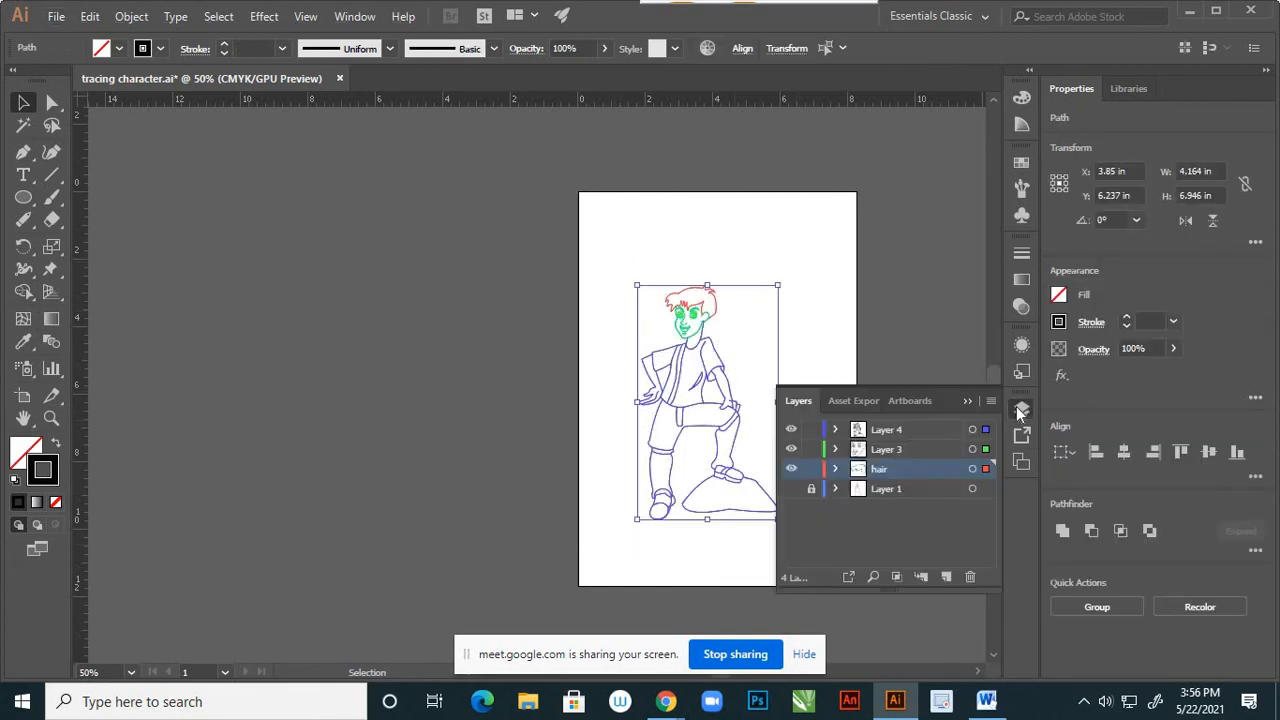
left_click(1020, 410)
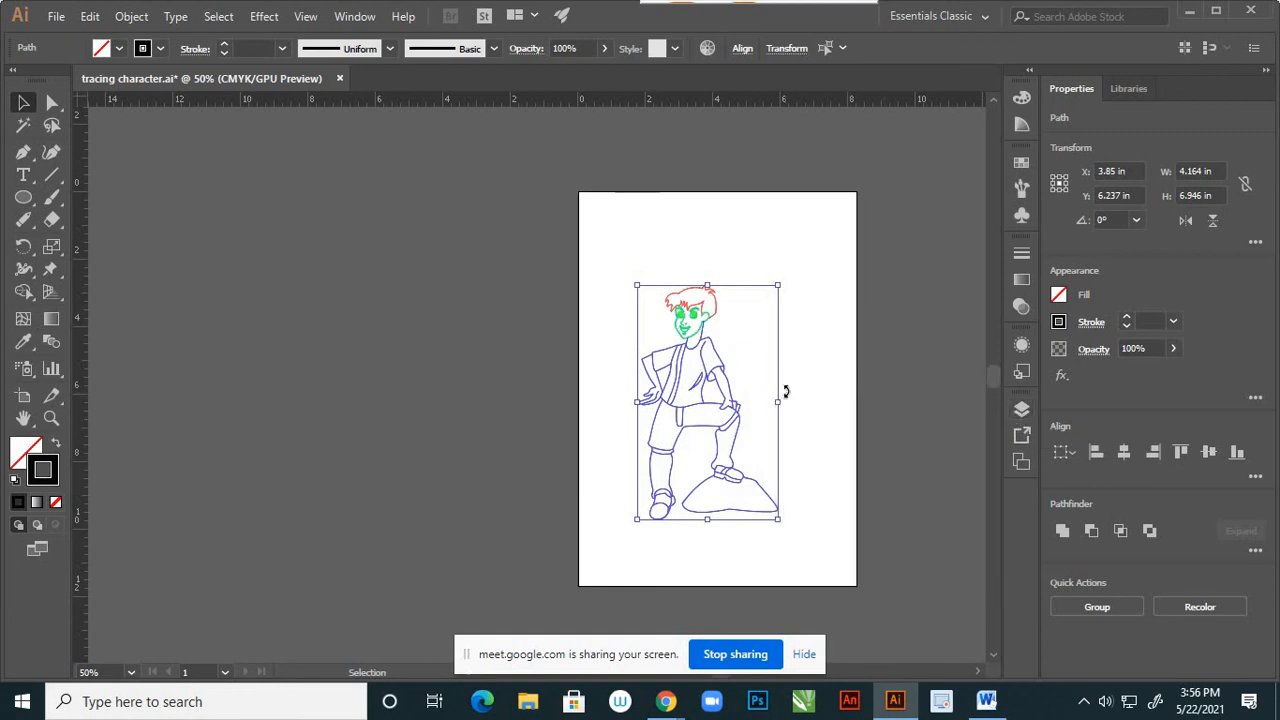
left_click_drag(613, 268, 829, 580)
key("ctrl")
key("ctrl")
key("ctrl+v")
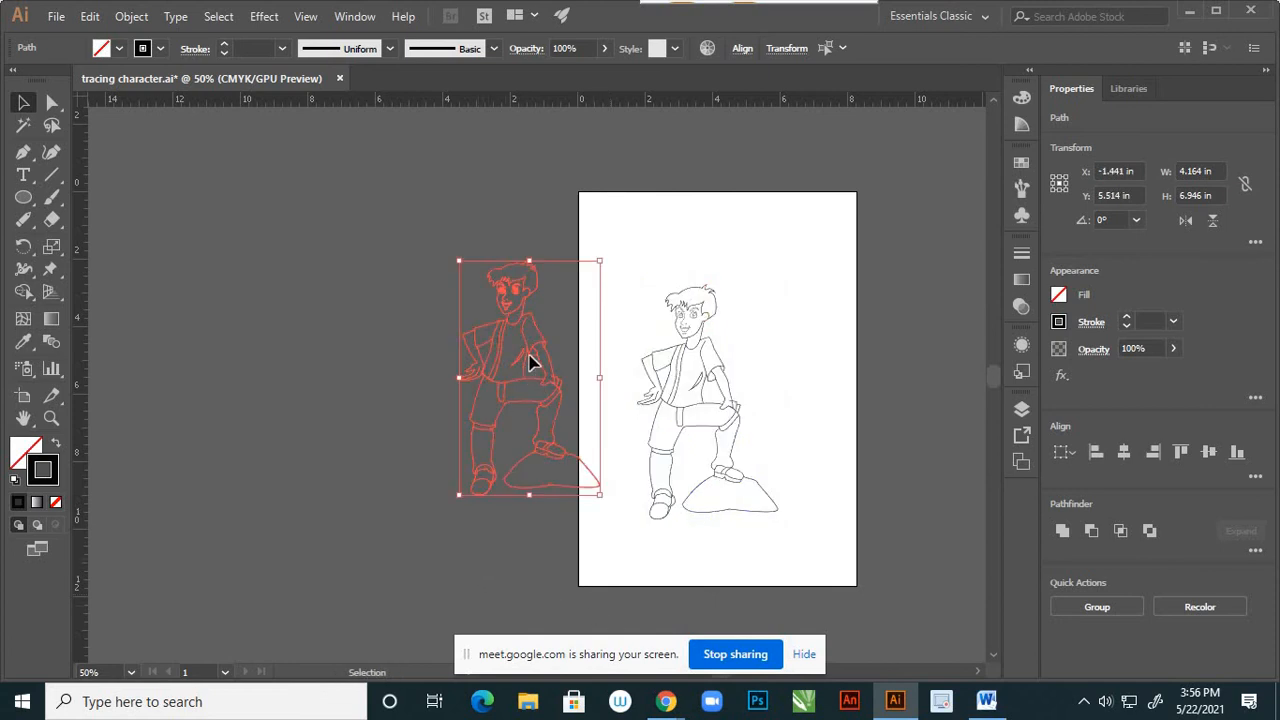
left_click_drag(547, 390, 457, 400)
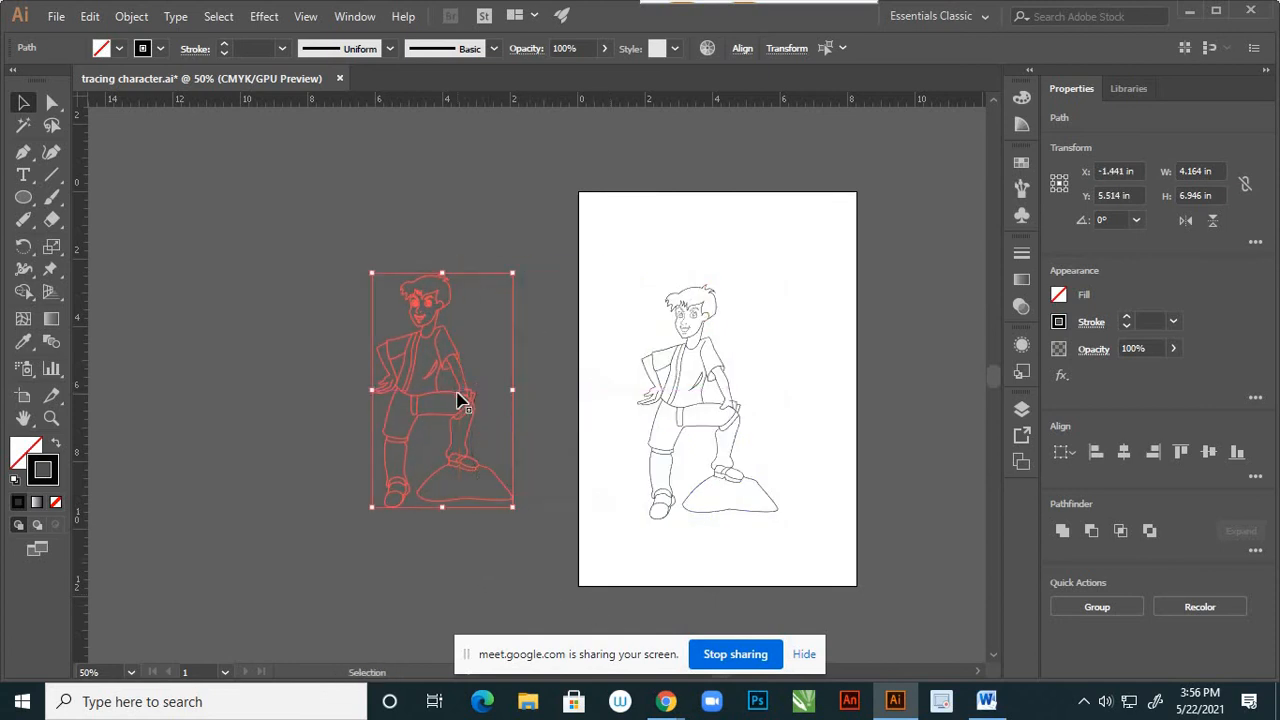
left_click(543, 325)
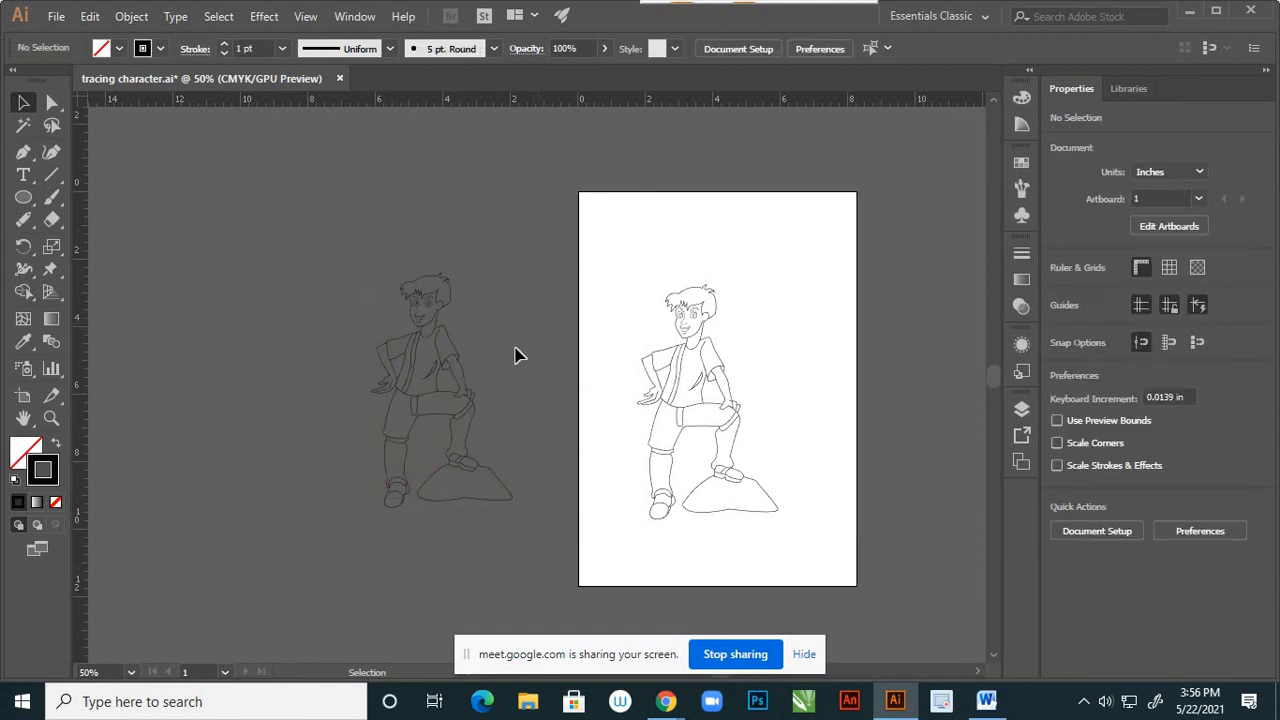
scroll(729, 389, "up", 1)
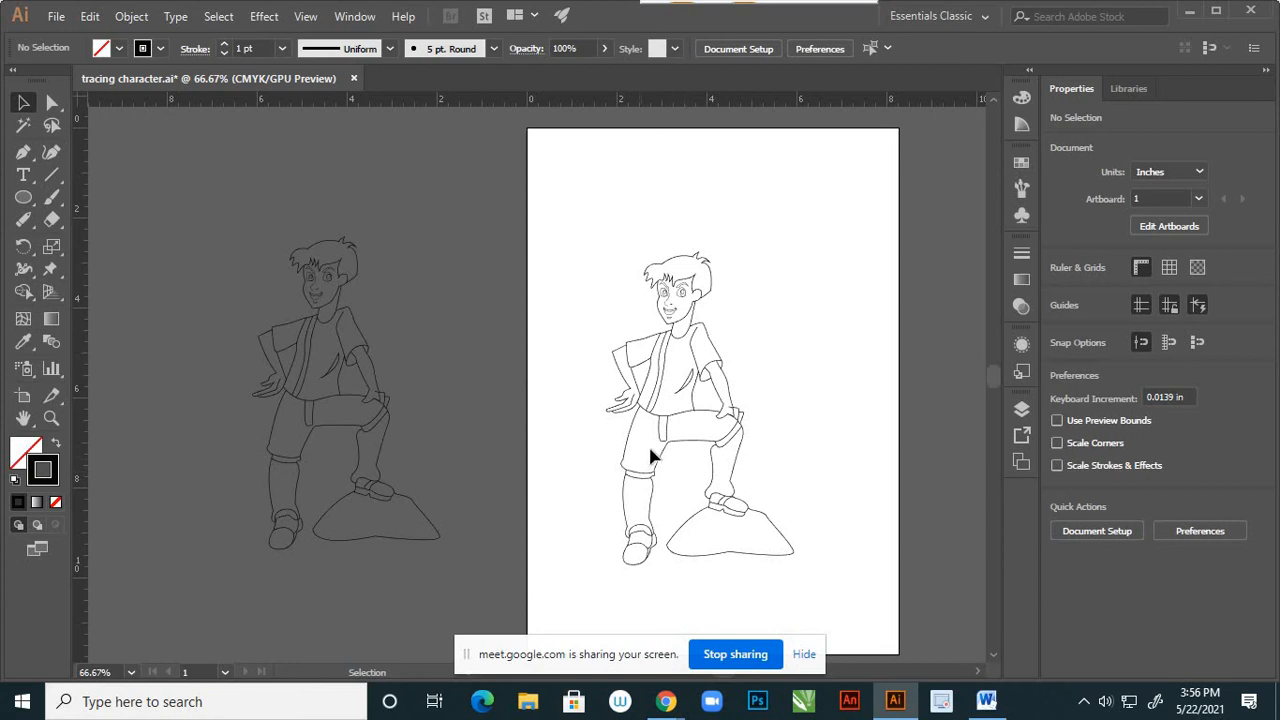
scroll(660, 430, "up", 2)
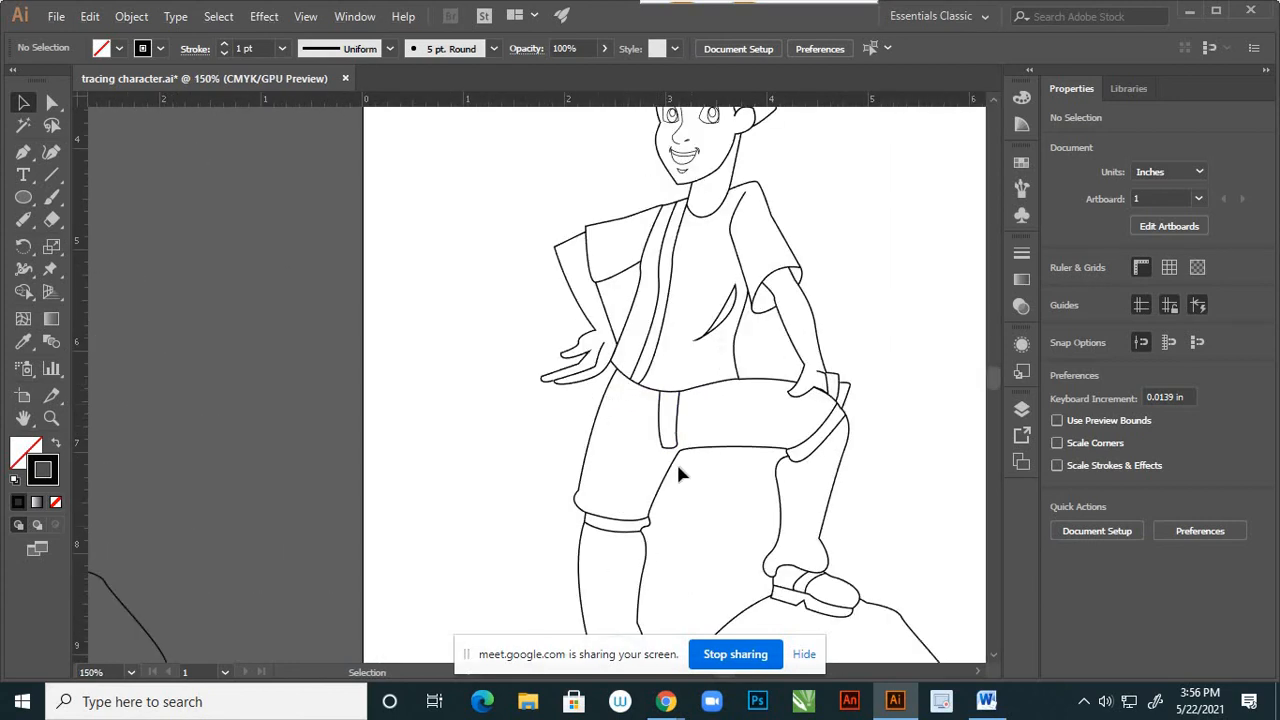
left_click(603, 424)
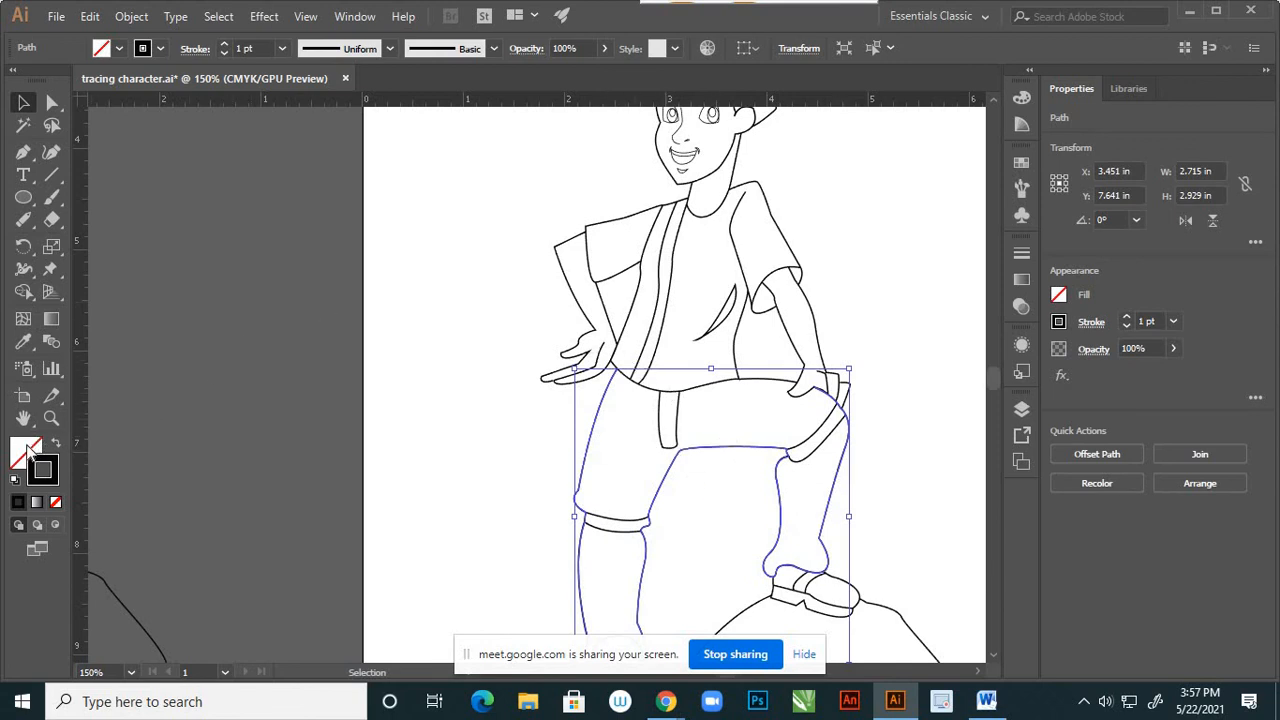
left_click(440, 424)
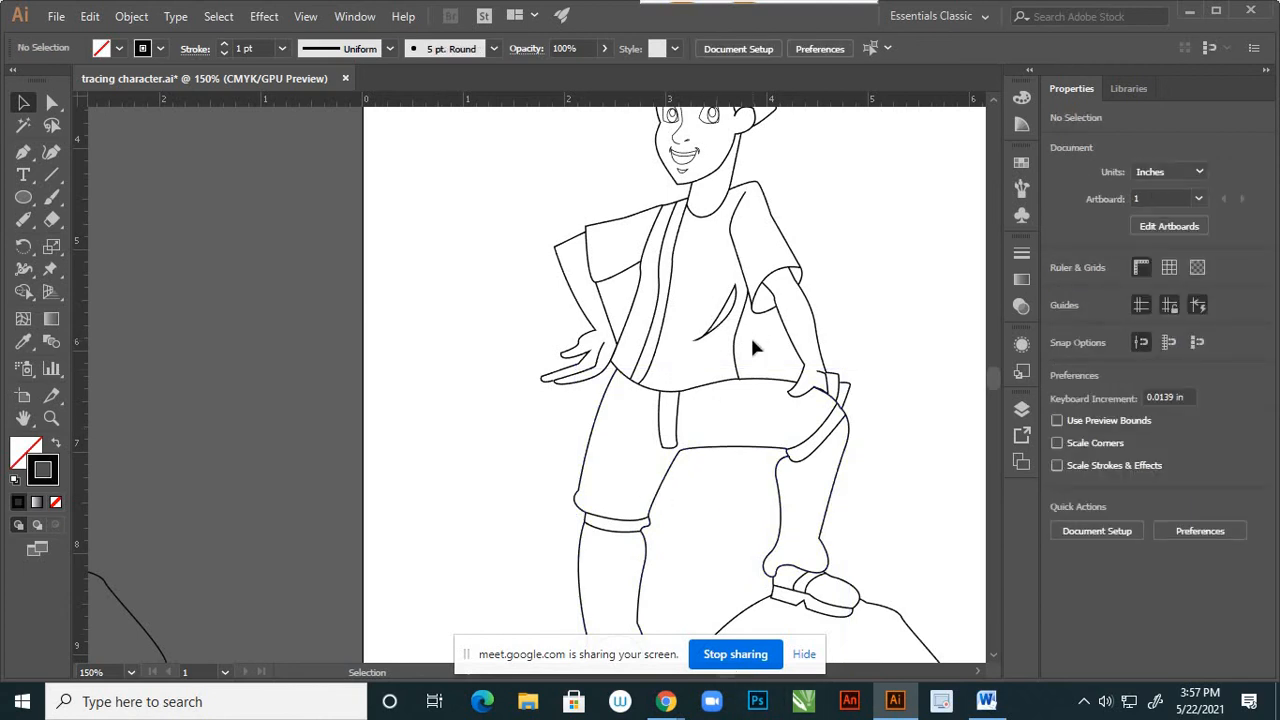
Expand all the outlines of the character on the artboard with Fill on and Stroke off.
key("ctrl+0")
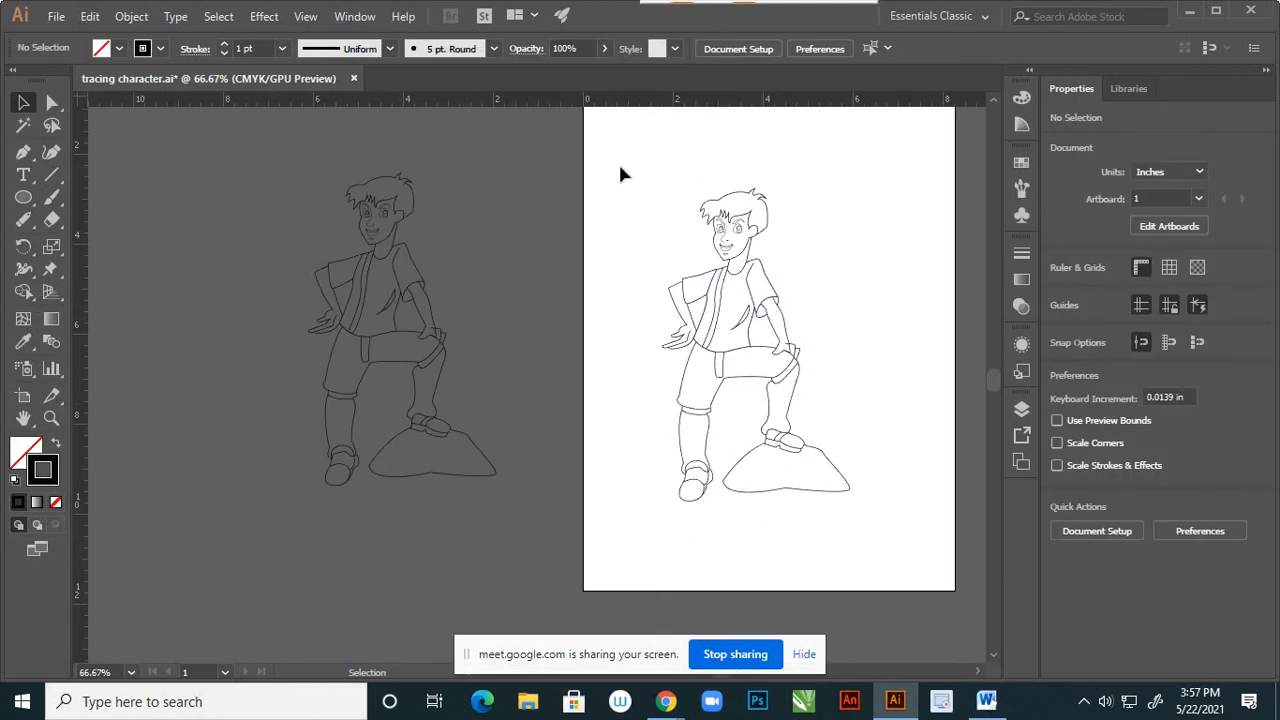
left_click_drag(624, 167, 886, 537)
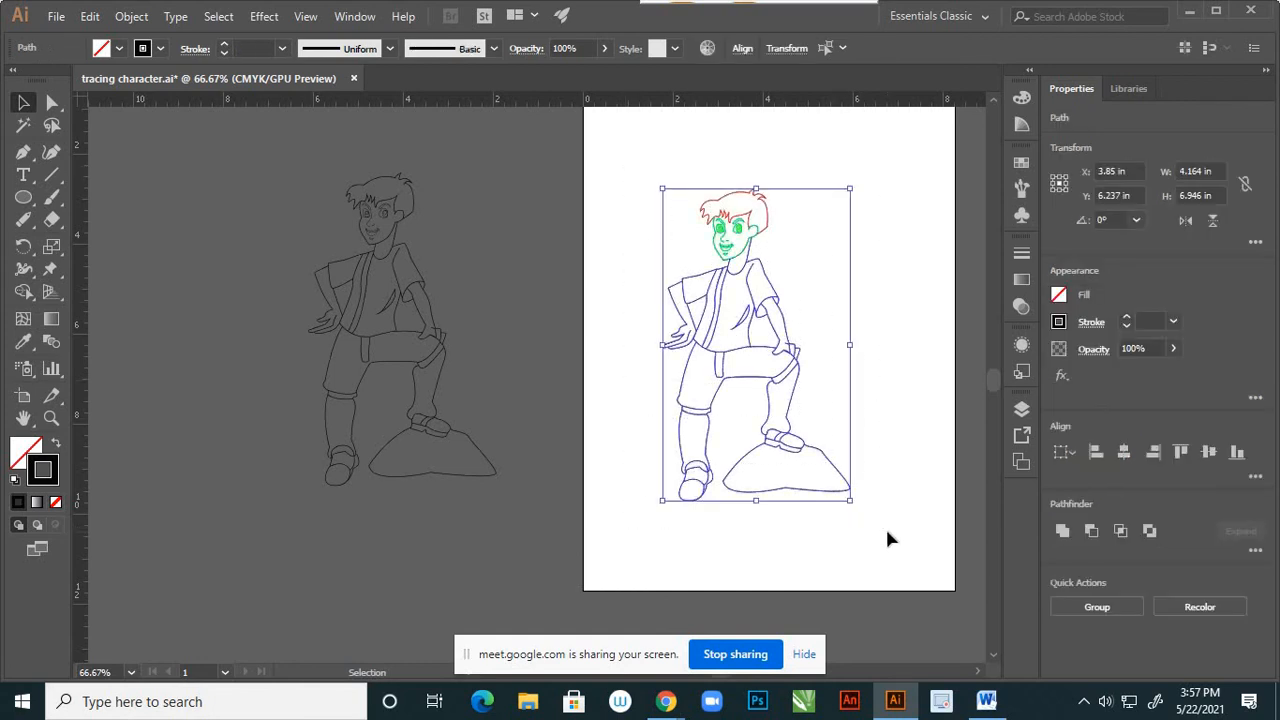
left_click(131, 17)
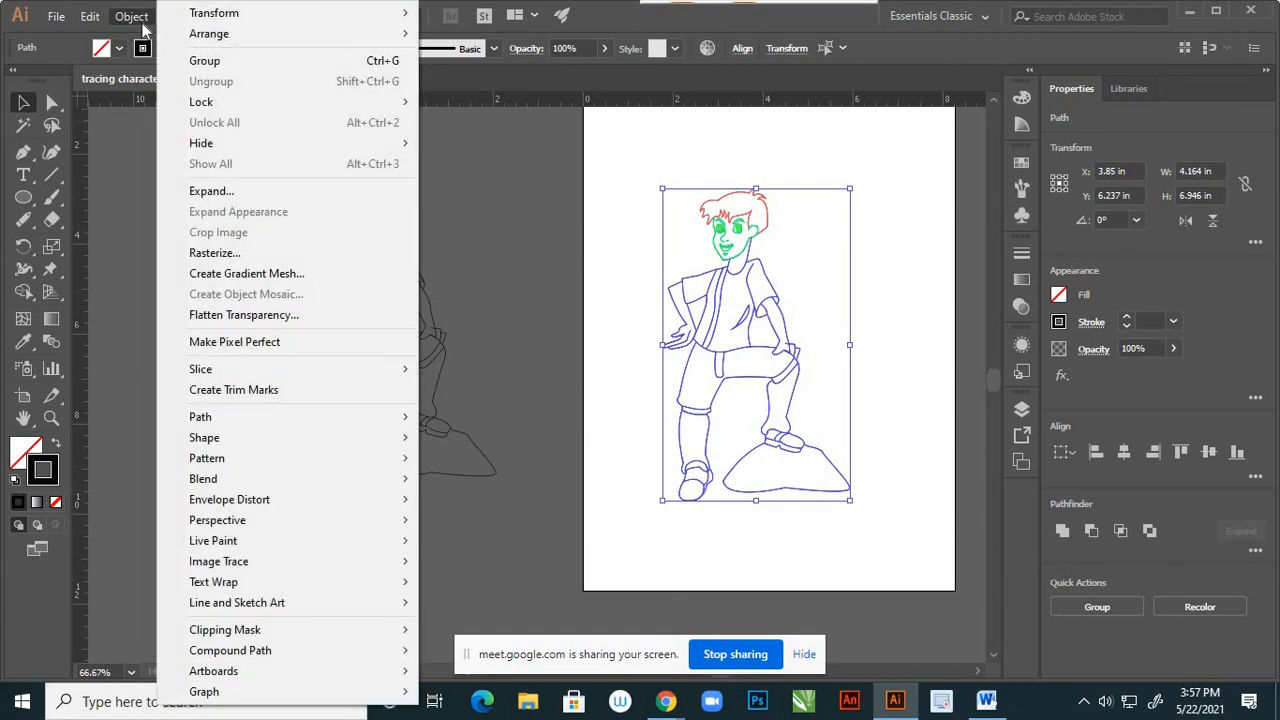
left_click(229, 194)
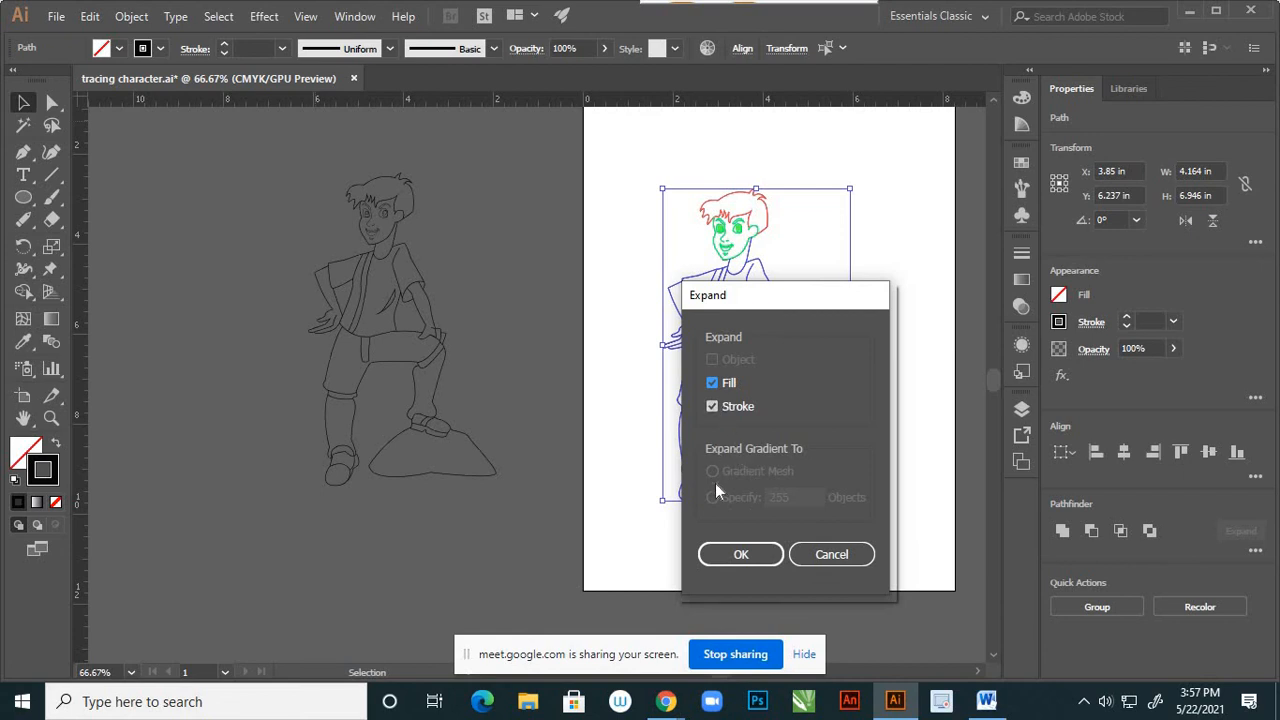
left_click(712, 407)
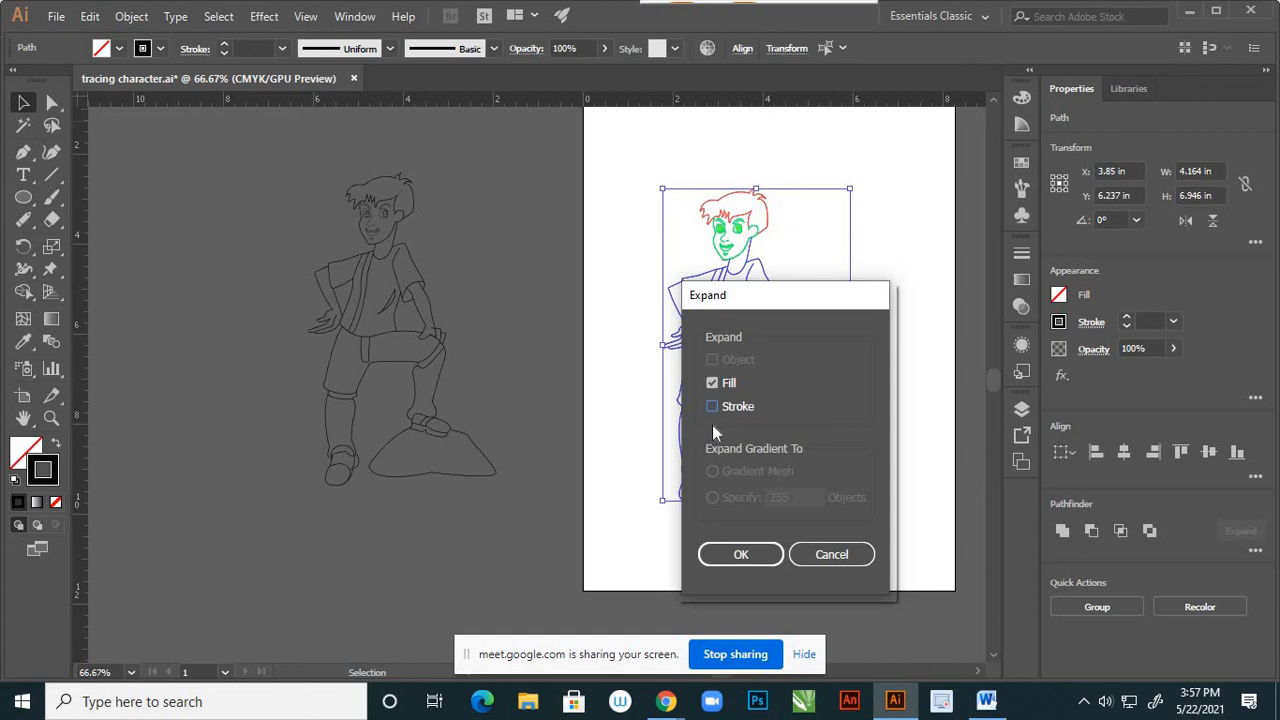
left_click(728, 553)
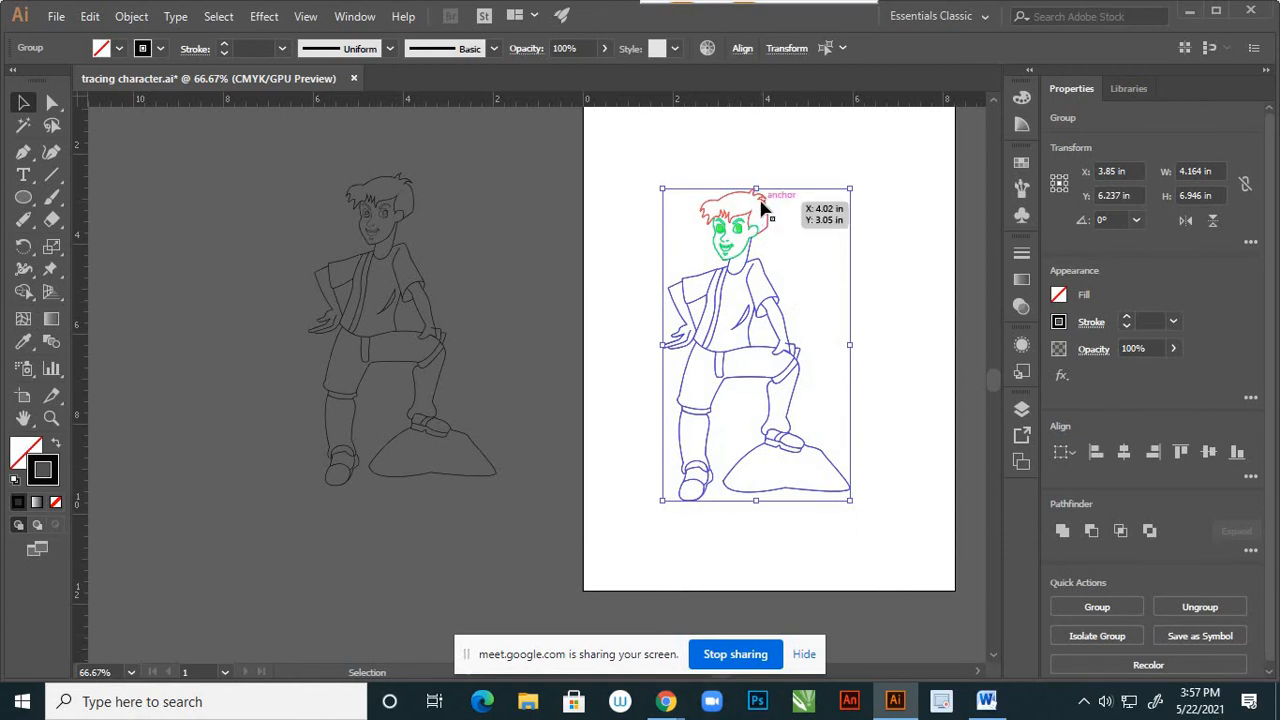
left_click(830, 231)
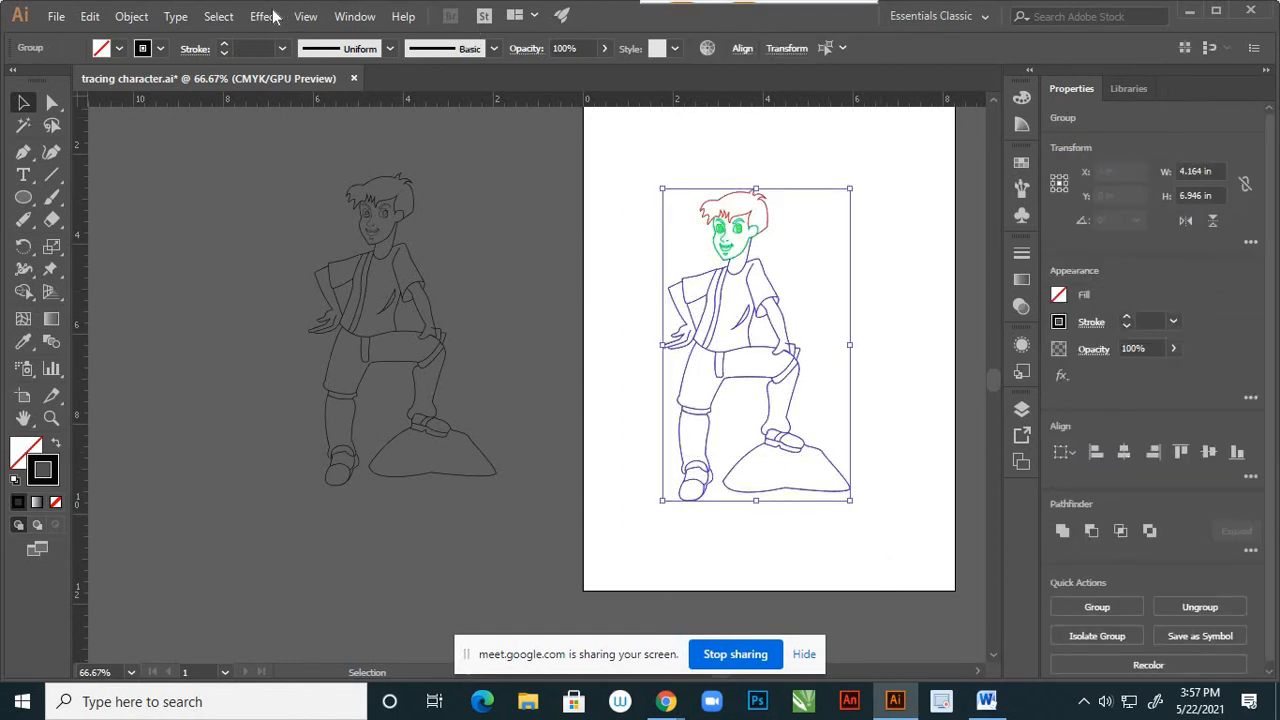
Turn the expanded character outlines on the artboard into a Live Paint group and clear the selection.
left_click(140, 20)
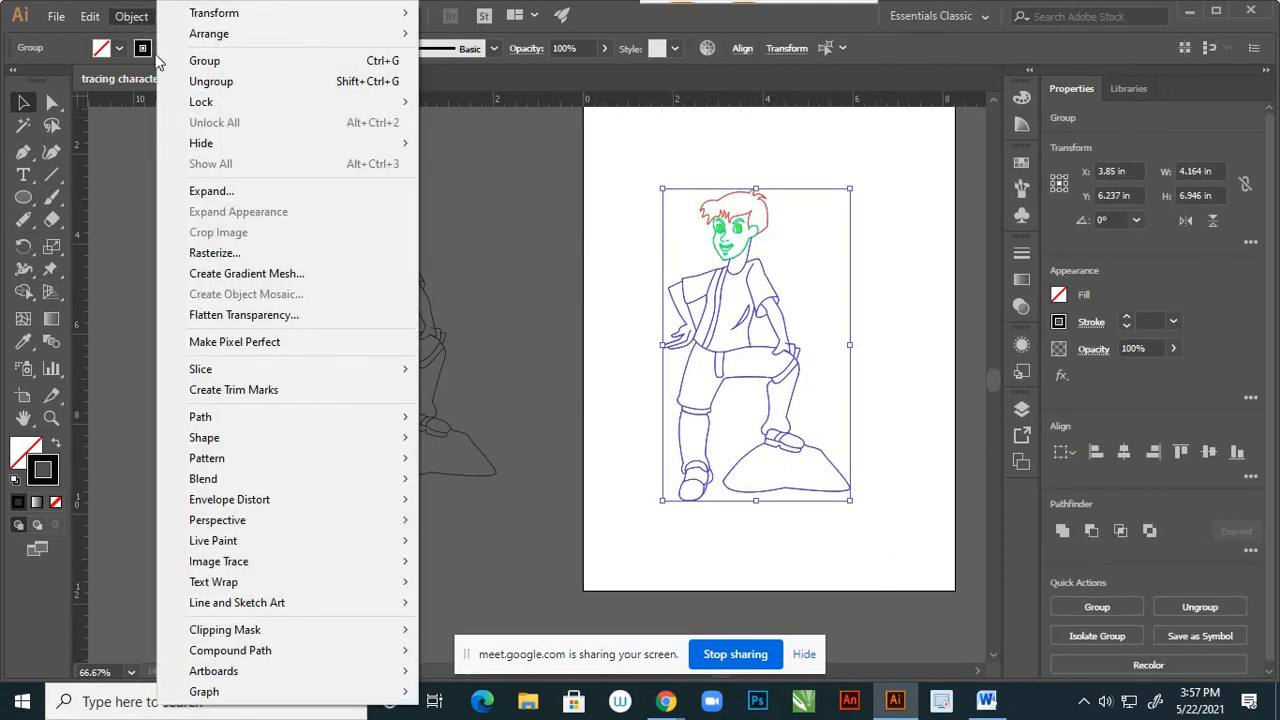
mouse_move(313, 545)
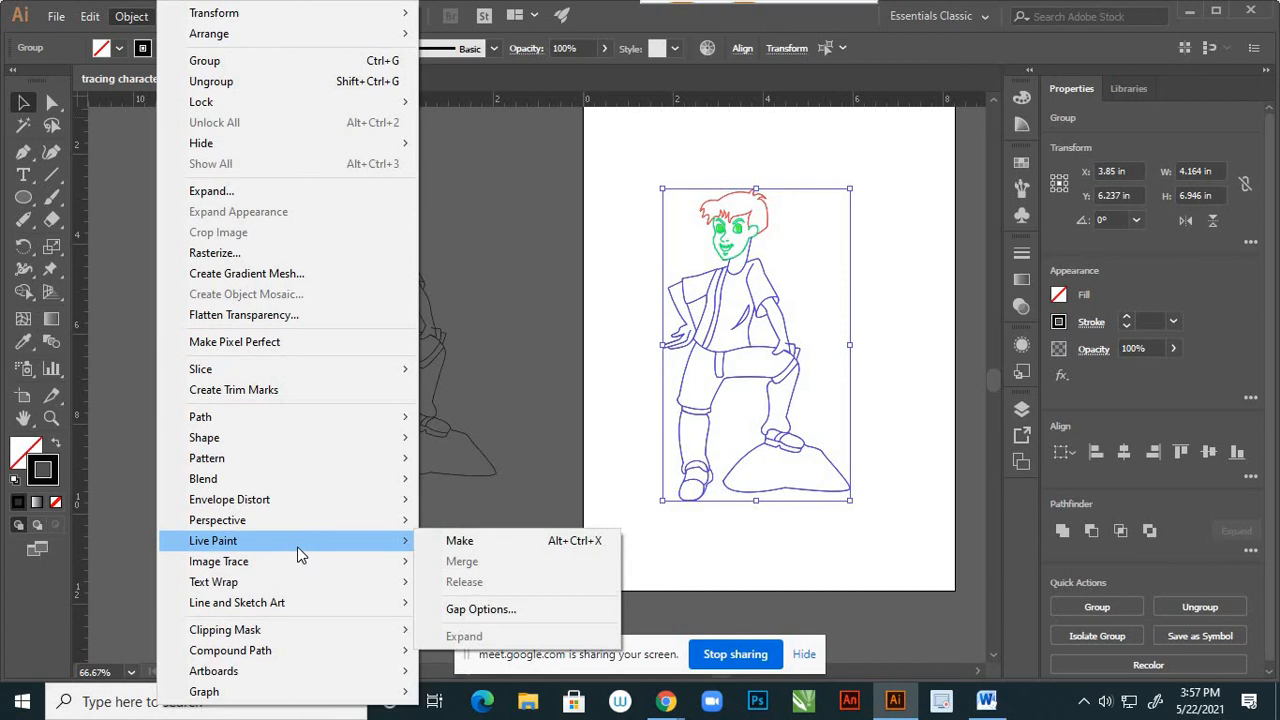
left_click(459, 541)
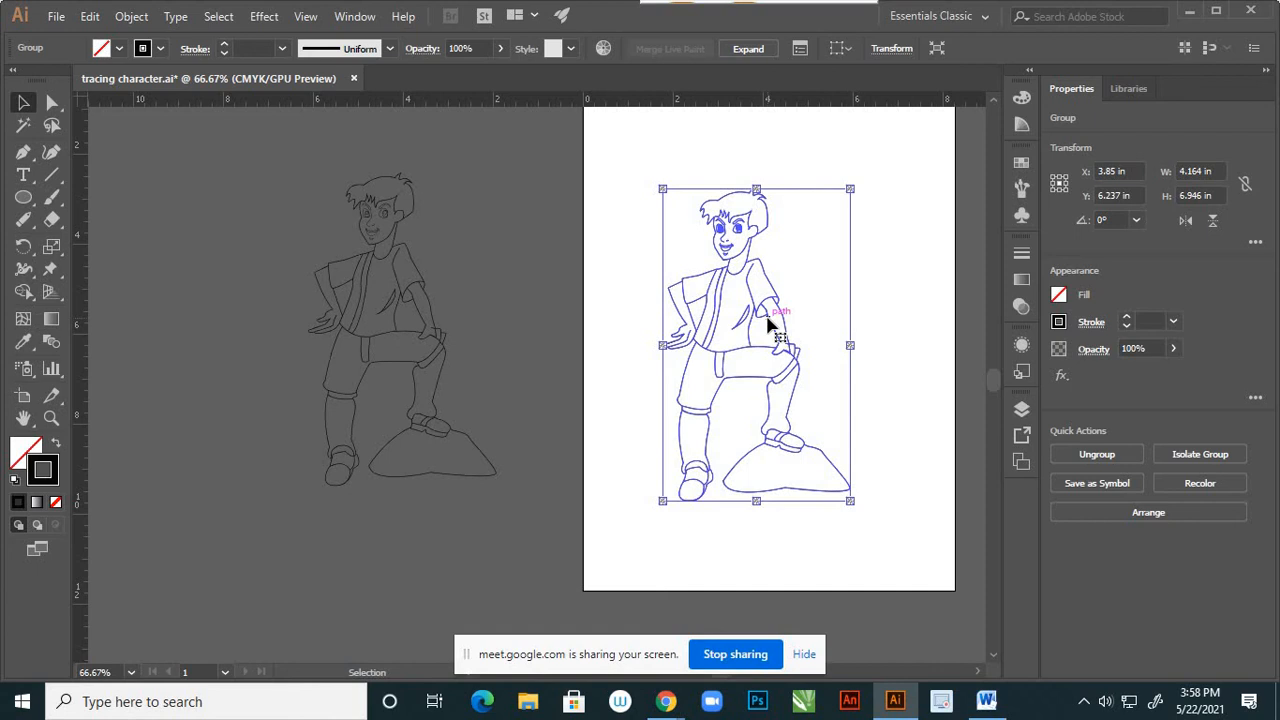
left_click(605, 190)
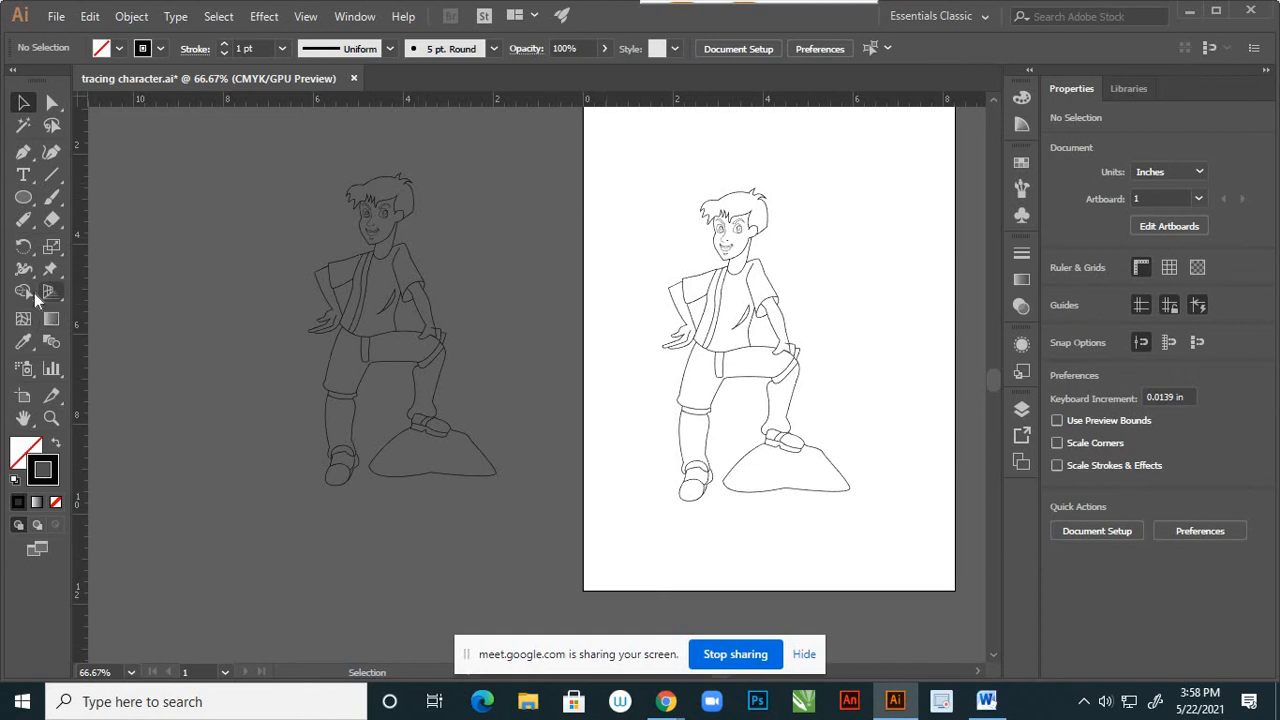
left_click(25, 250)
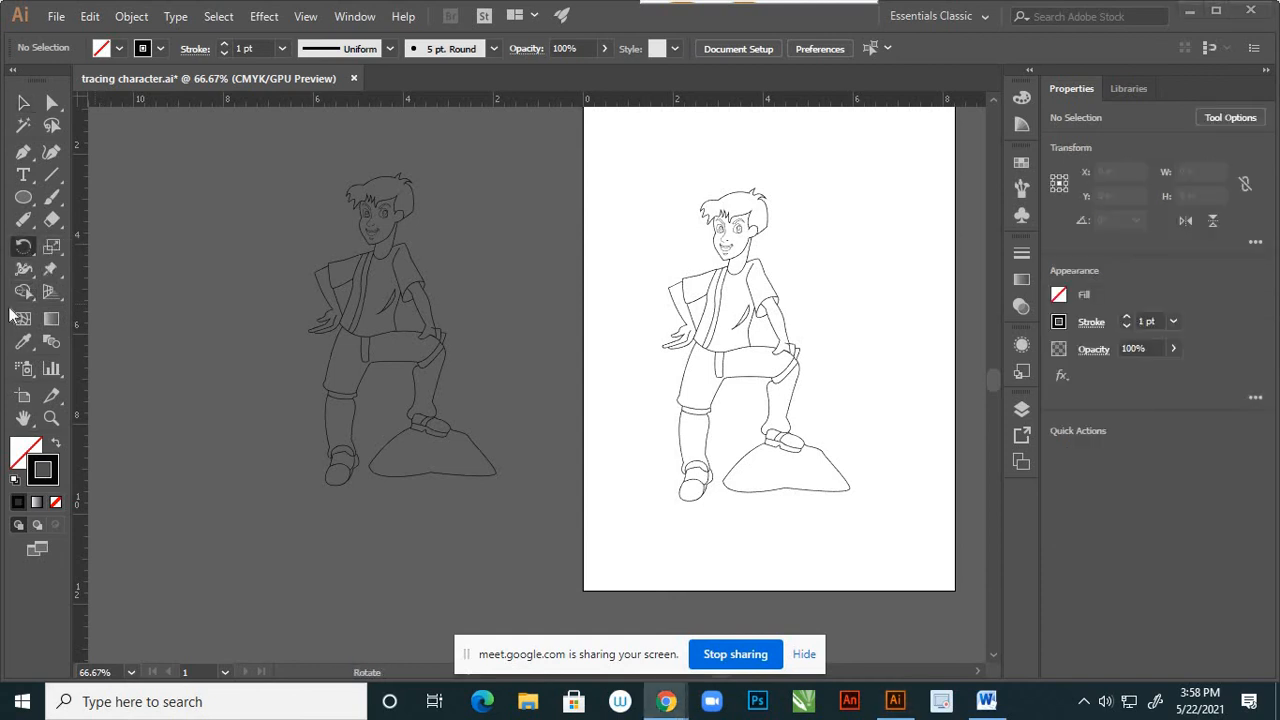
left_click(31, 300)
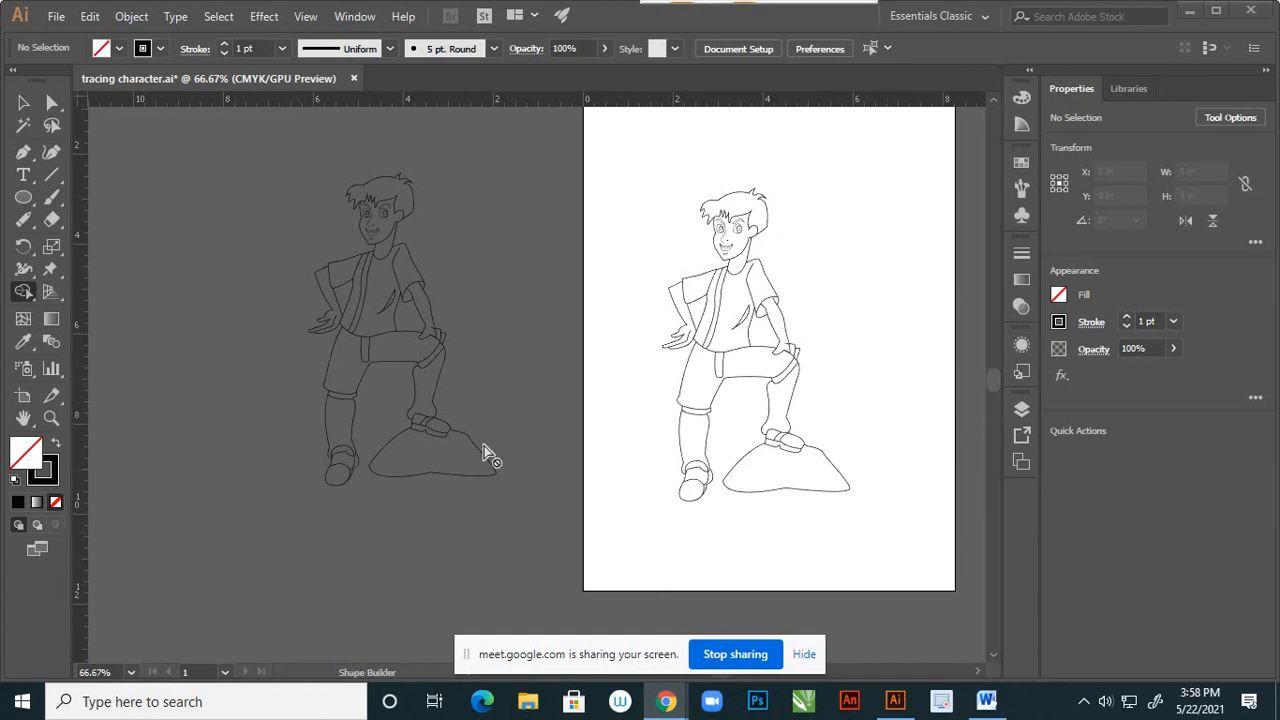
left_click(690, 392)
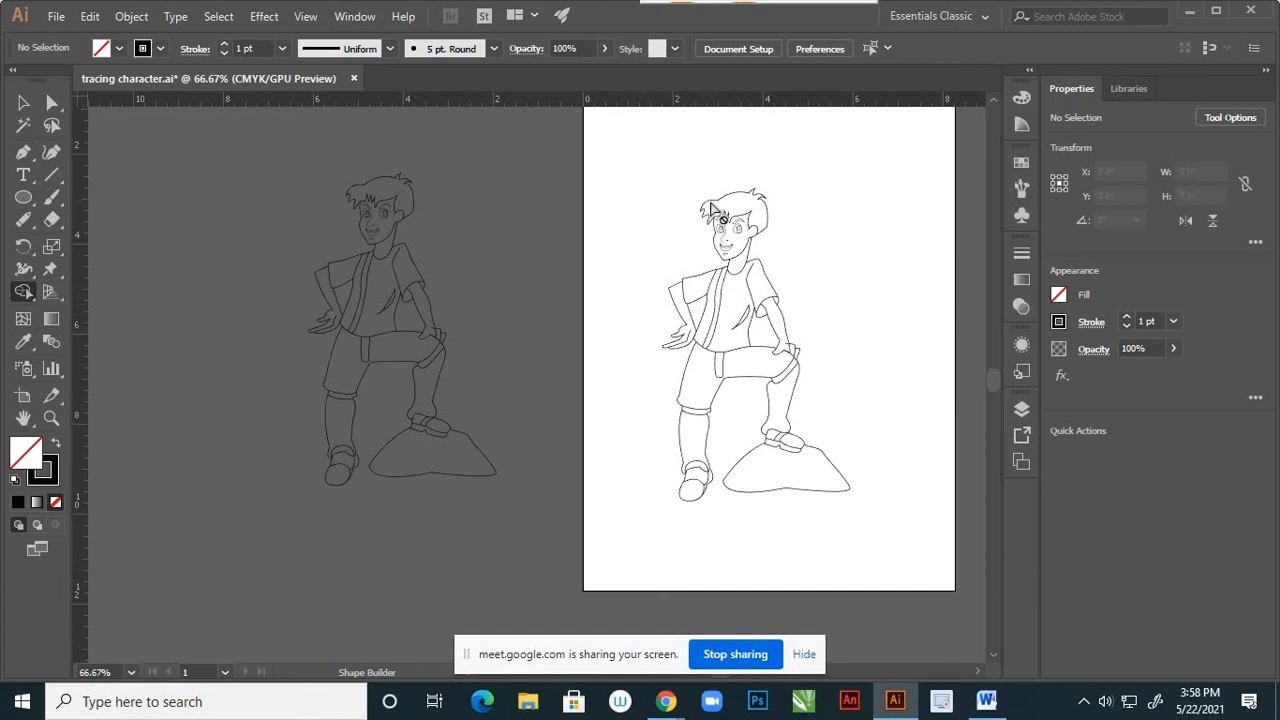
left_click(24, 104)
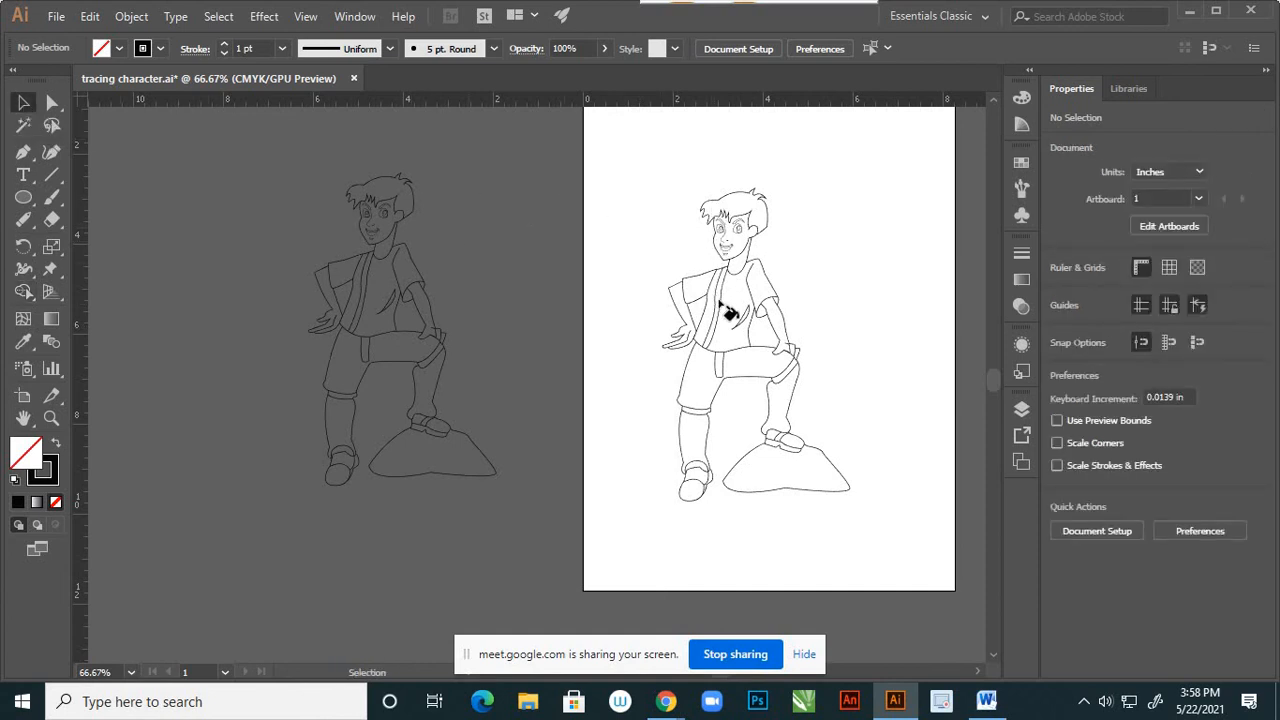
Fill the character's hair with dark reddish brown 4C0303 using Live Paint Bucket.
key("k")
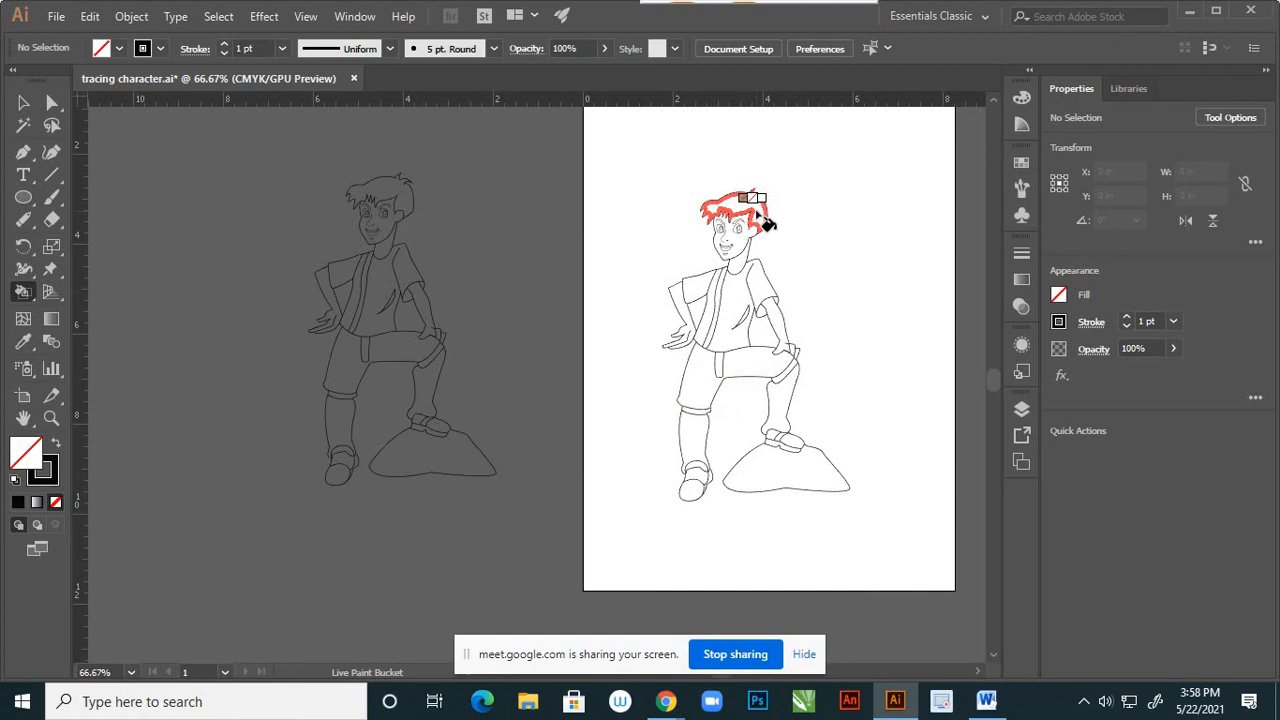
scroll(760, 200, "up", 1)
scroll(766, 194, "up", 1)
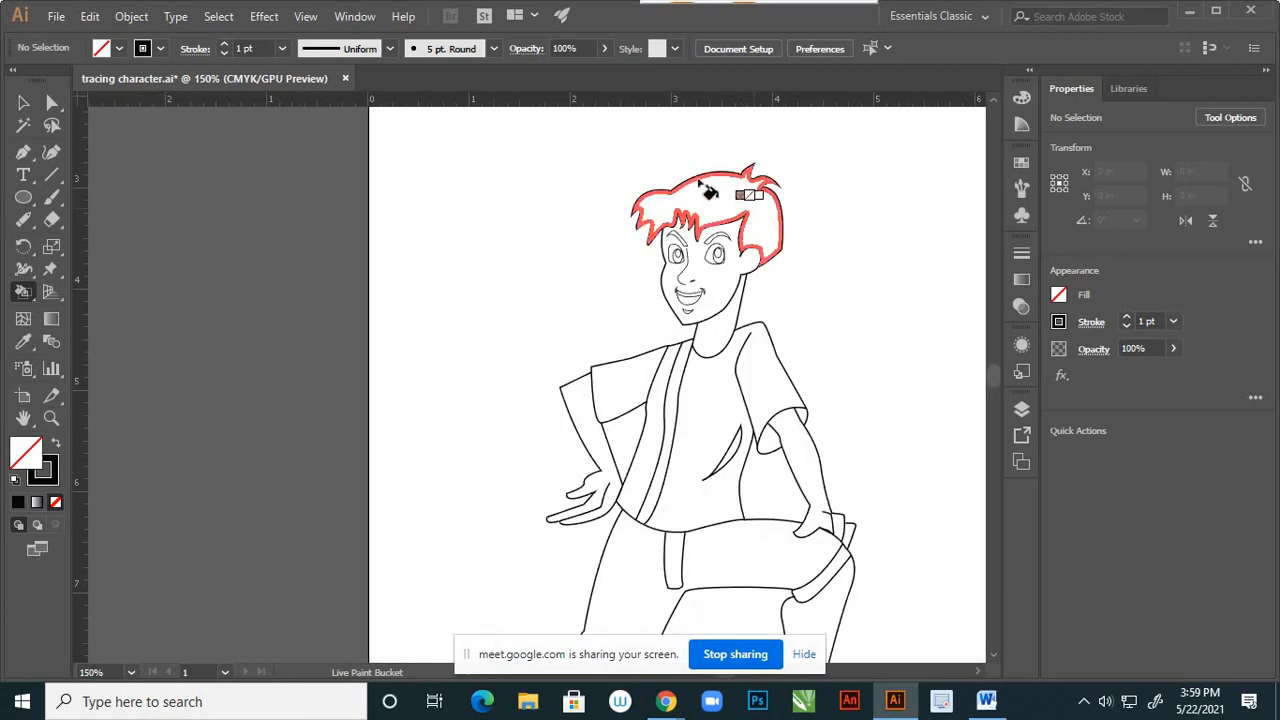
double_click(38, 476)
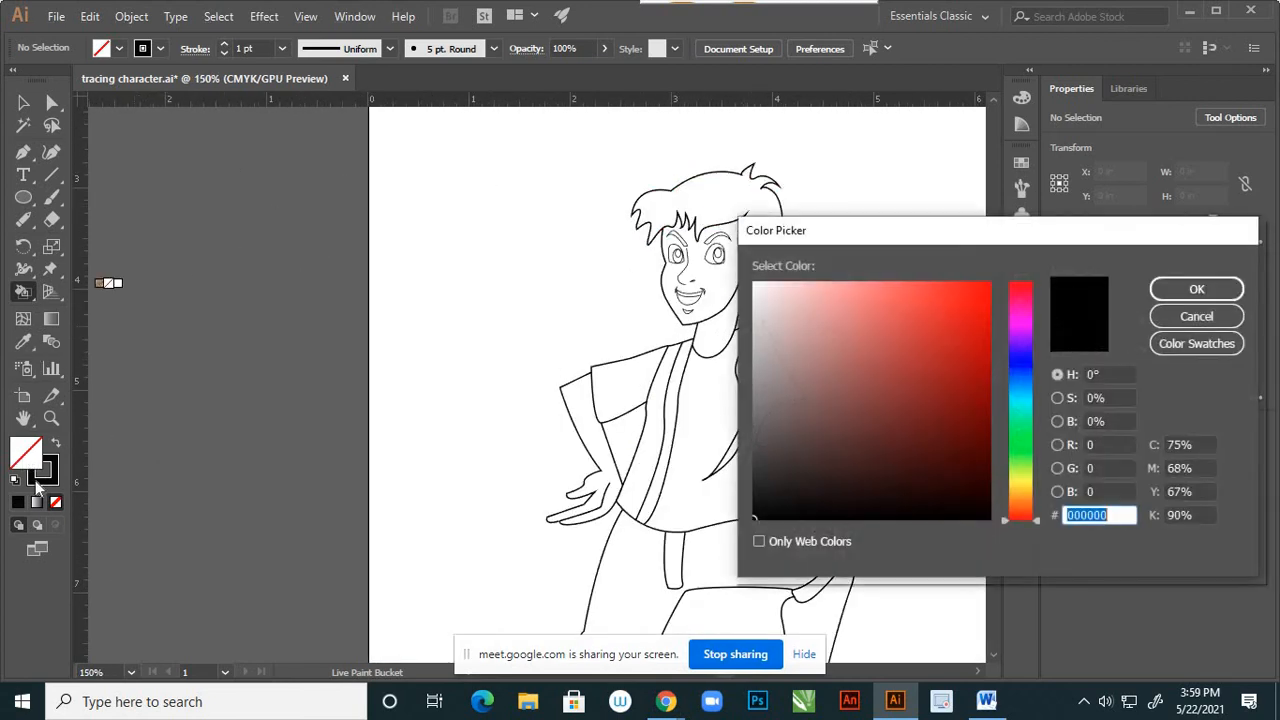
left_click(983, 455)
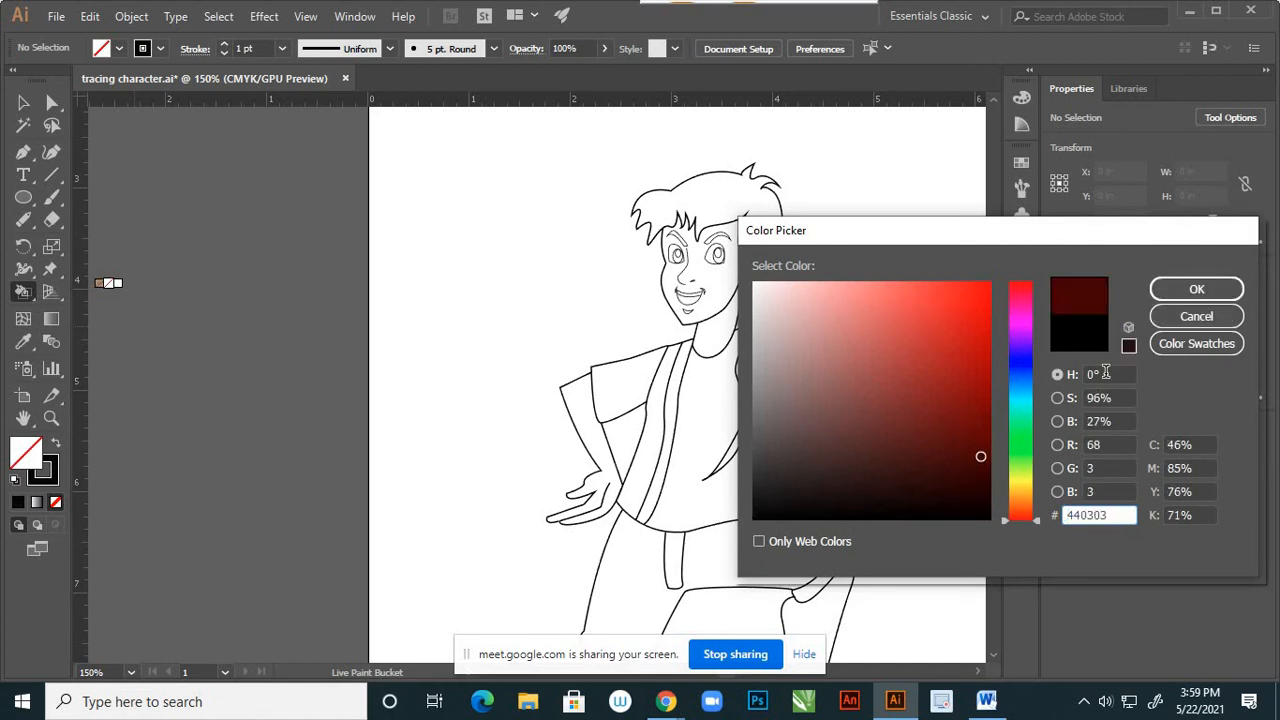
left_click(980, 449)
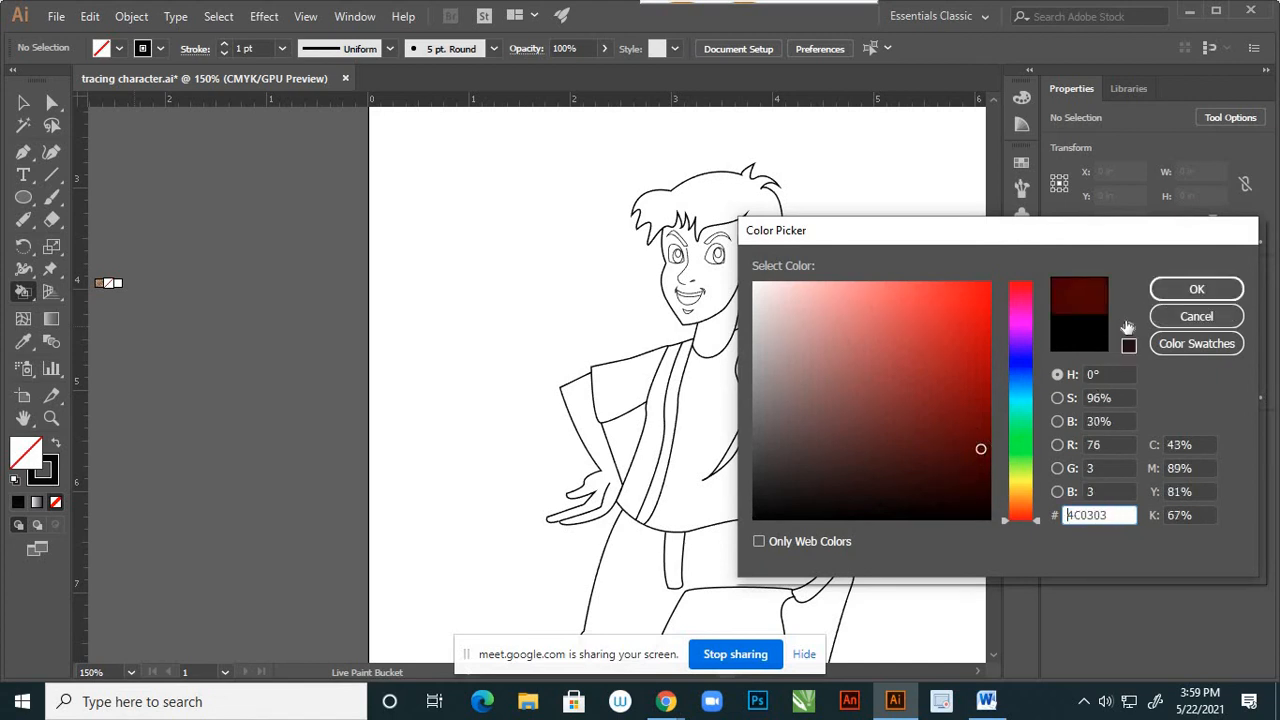
left_click(1190, 290)
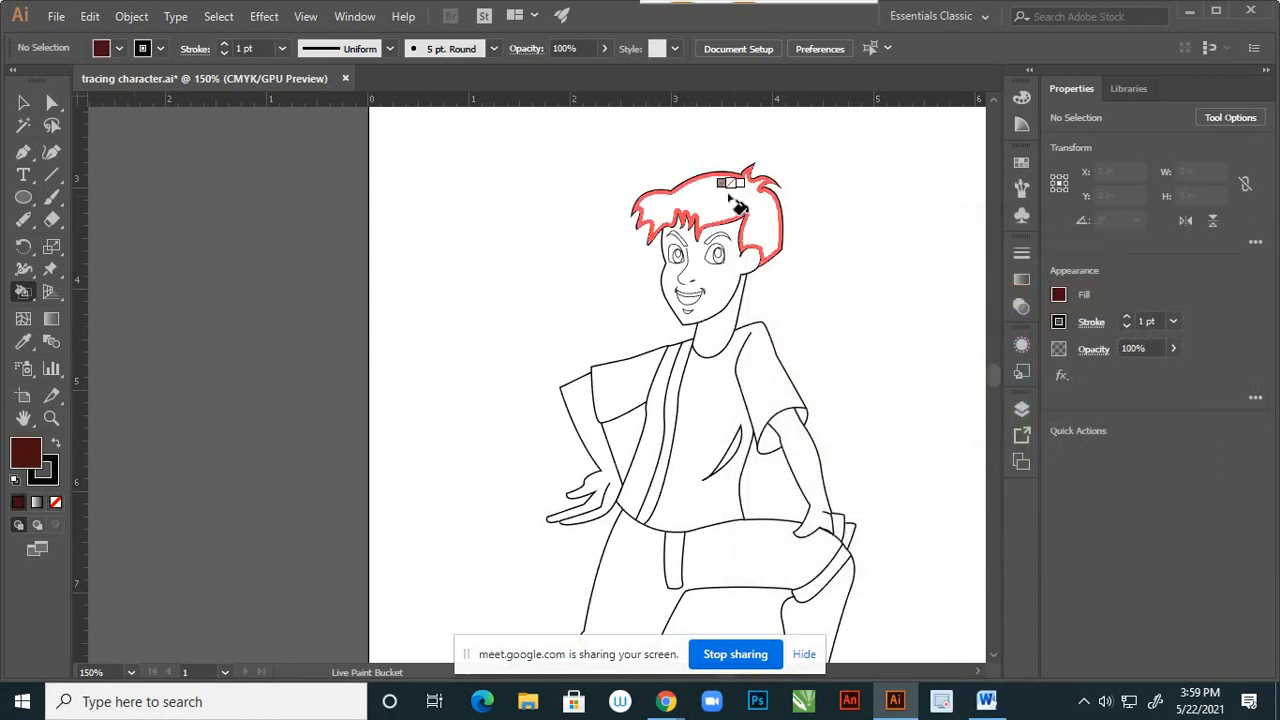
left_click(738, 205)
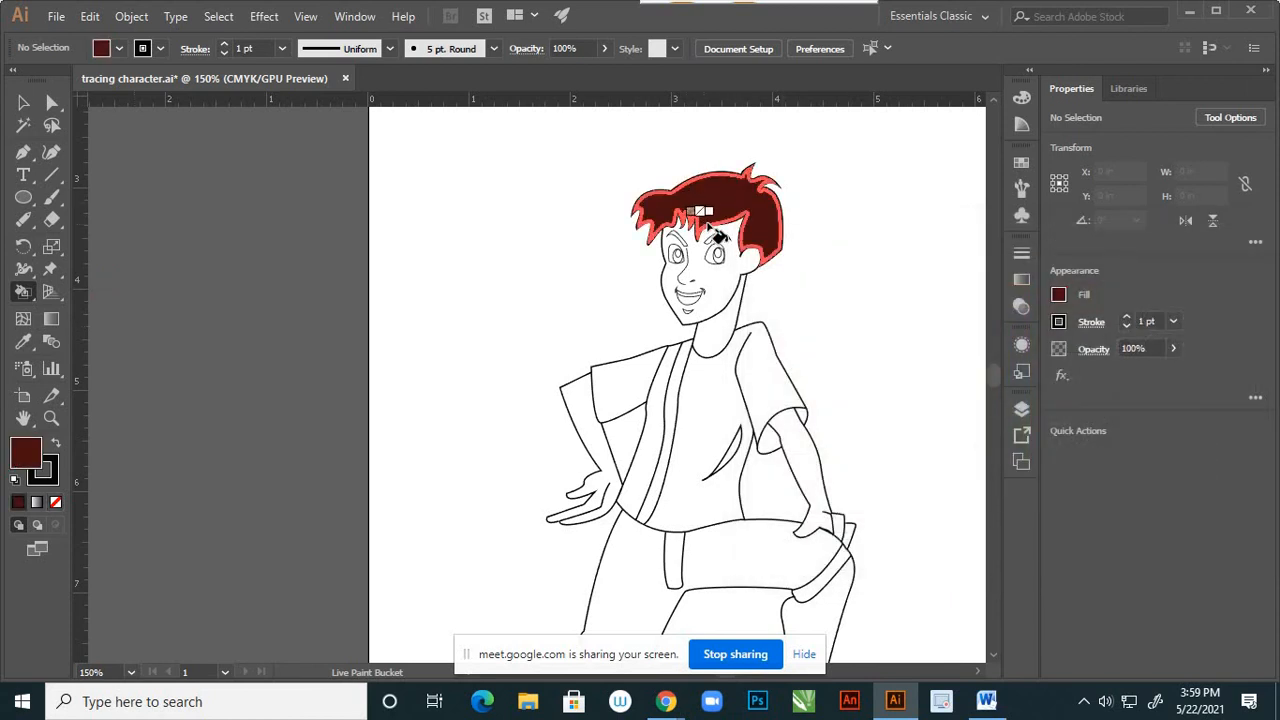
Fill both eyebrows with the same dark reddish brown as the hair.
scroll(758, 226, "up", 5)
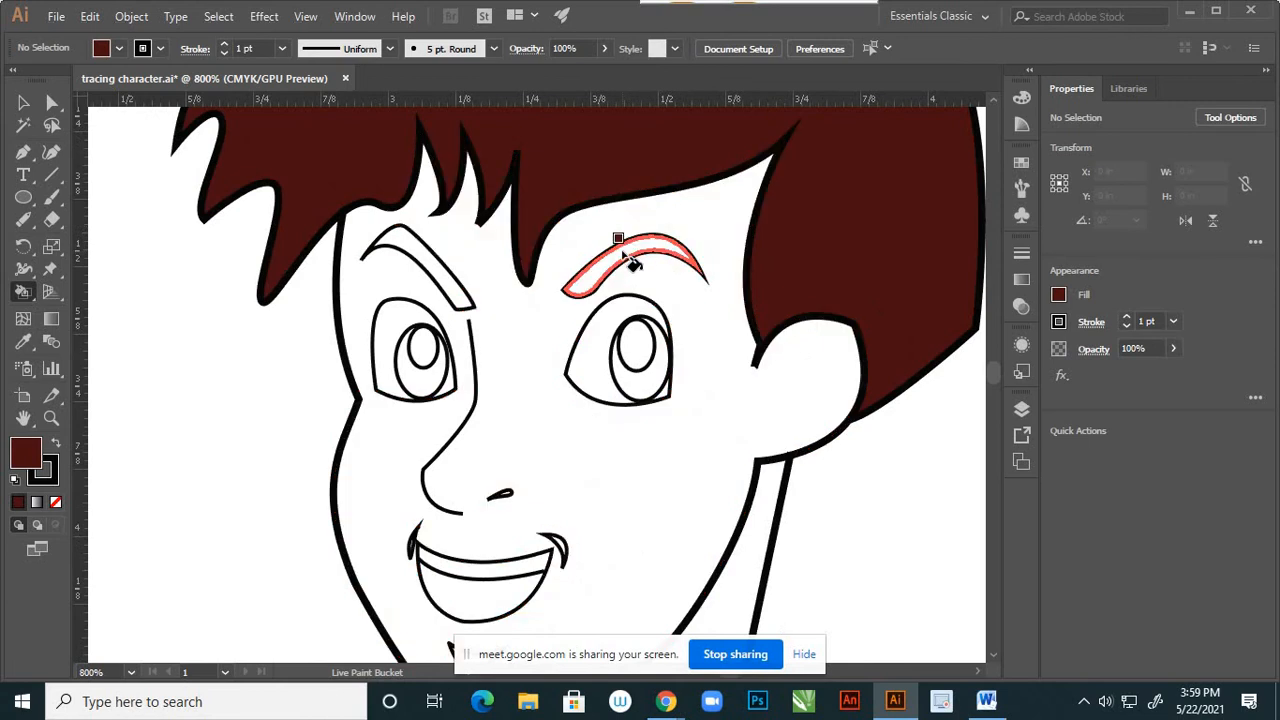
left_click(627, 255)
left_click(436, 270)
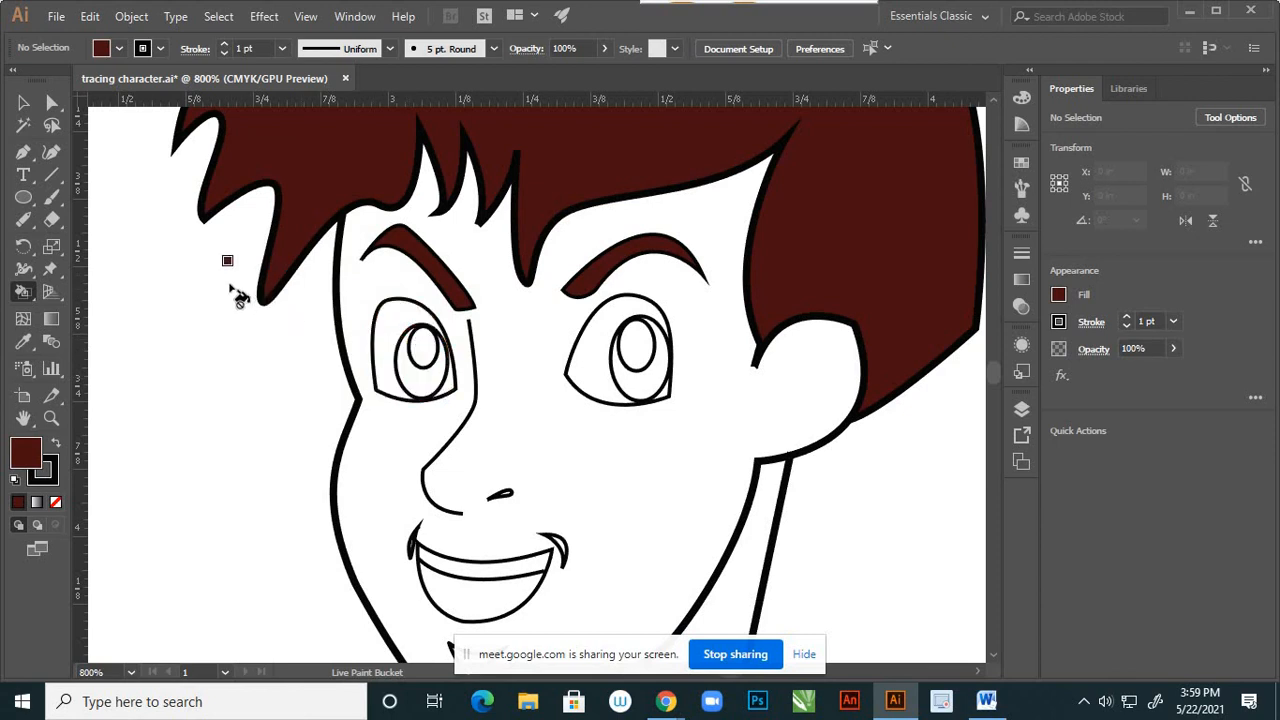
key("v")
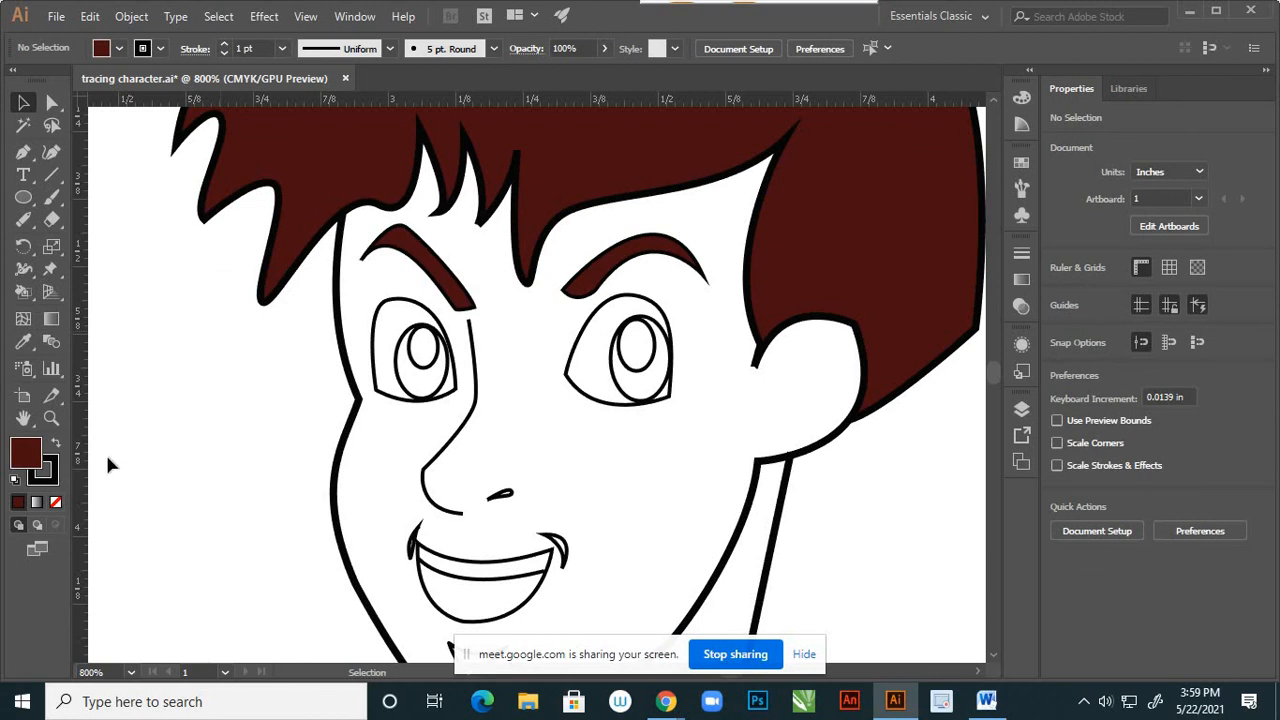
Fill the irises of both eyes with dark blue 055A7C using Live Paint Bucket.
double_click(26, 452)
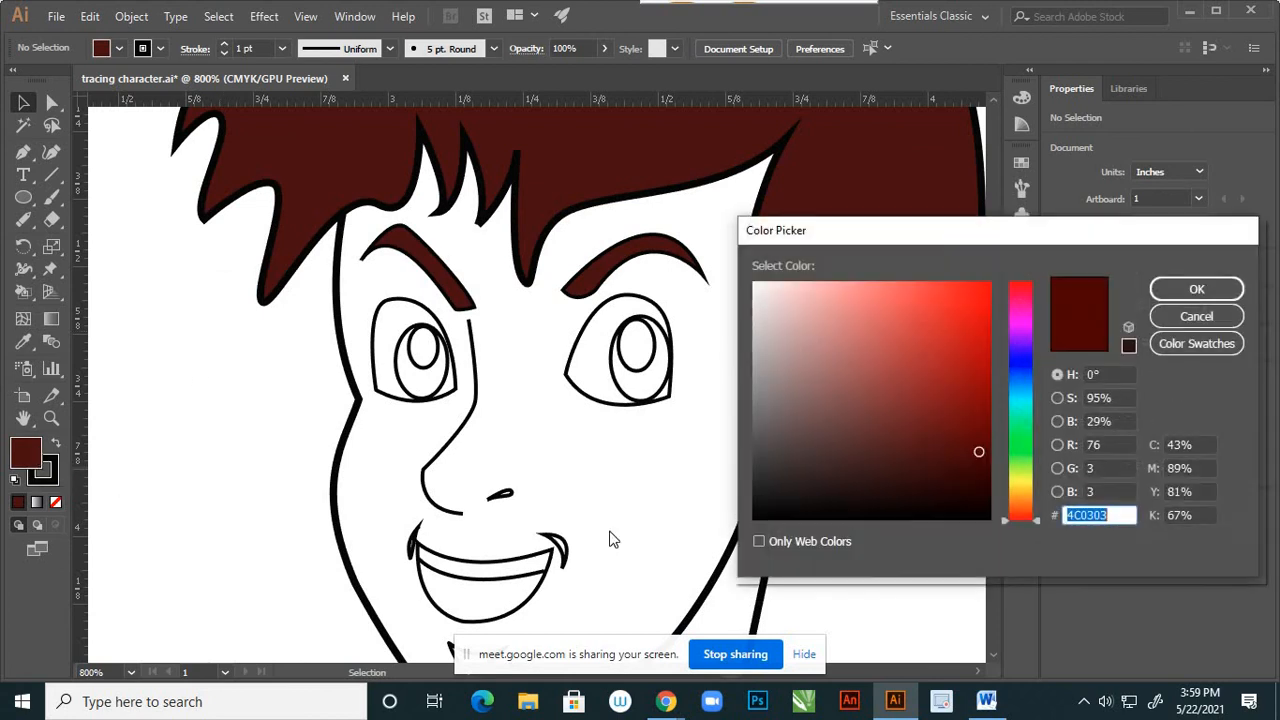
left_click(1023, 389)
left_click(972, 372)
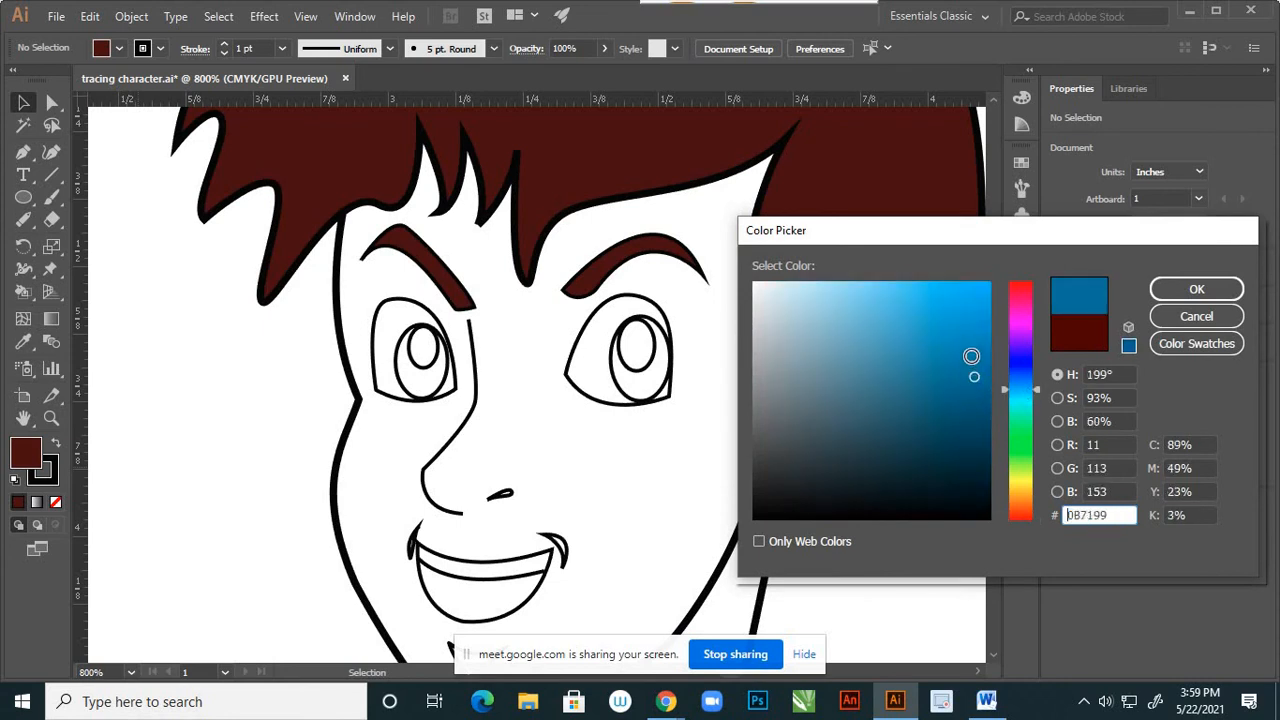
mouse_move(971, 356)
left_mouse_down()
mouse_move(979, 348)
mouse_move(980, 403)
left_mouse_up()
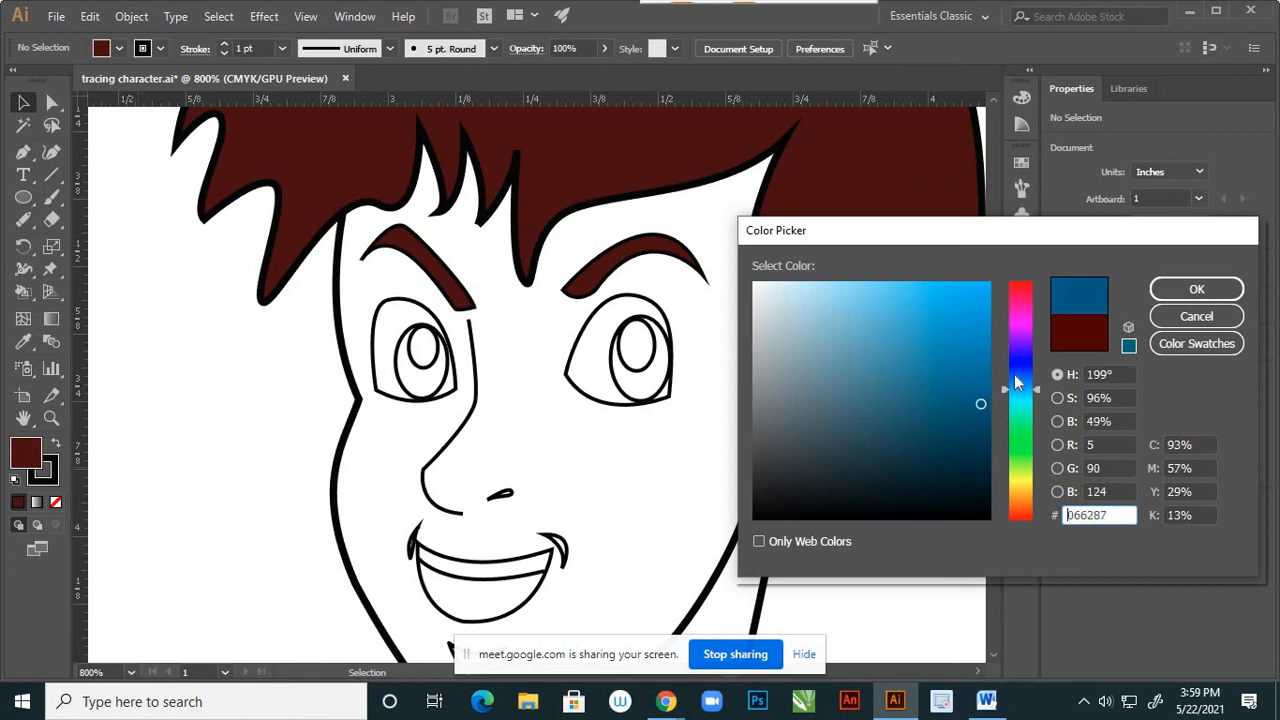
left_click(1190, 290)
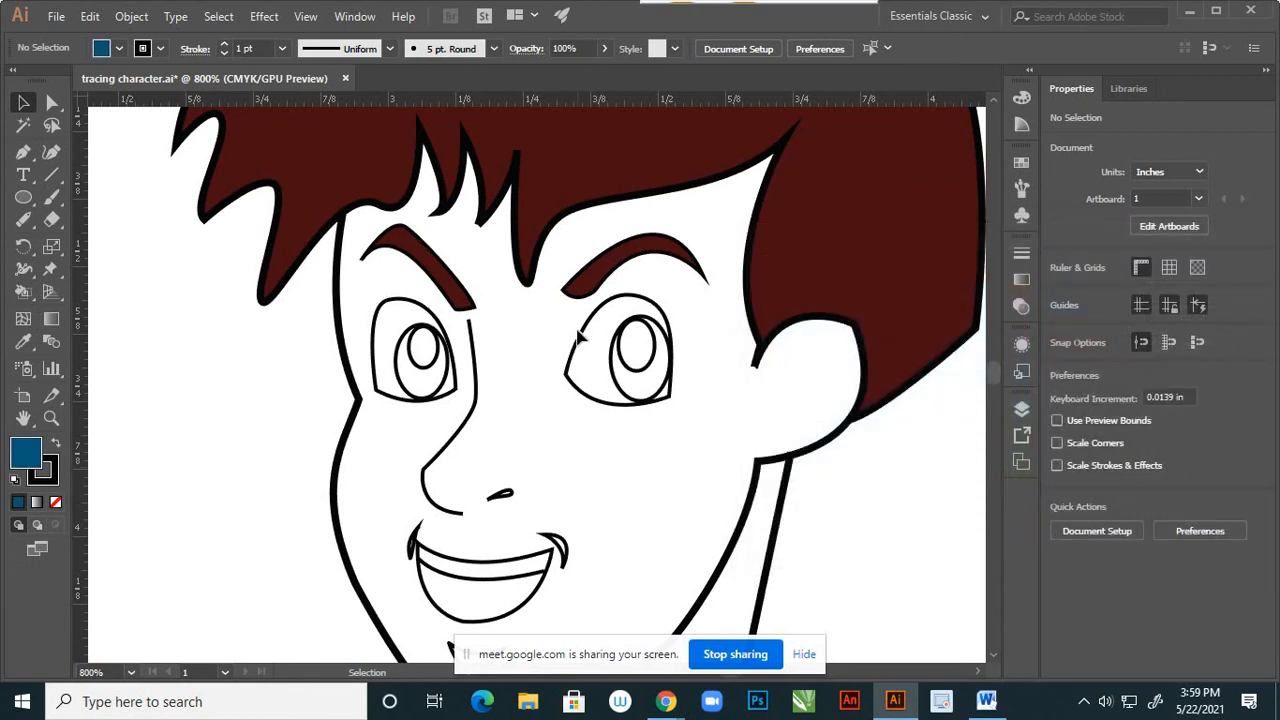
key("k")
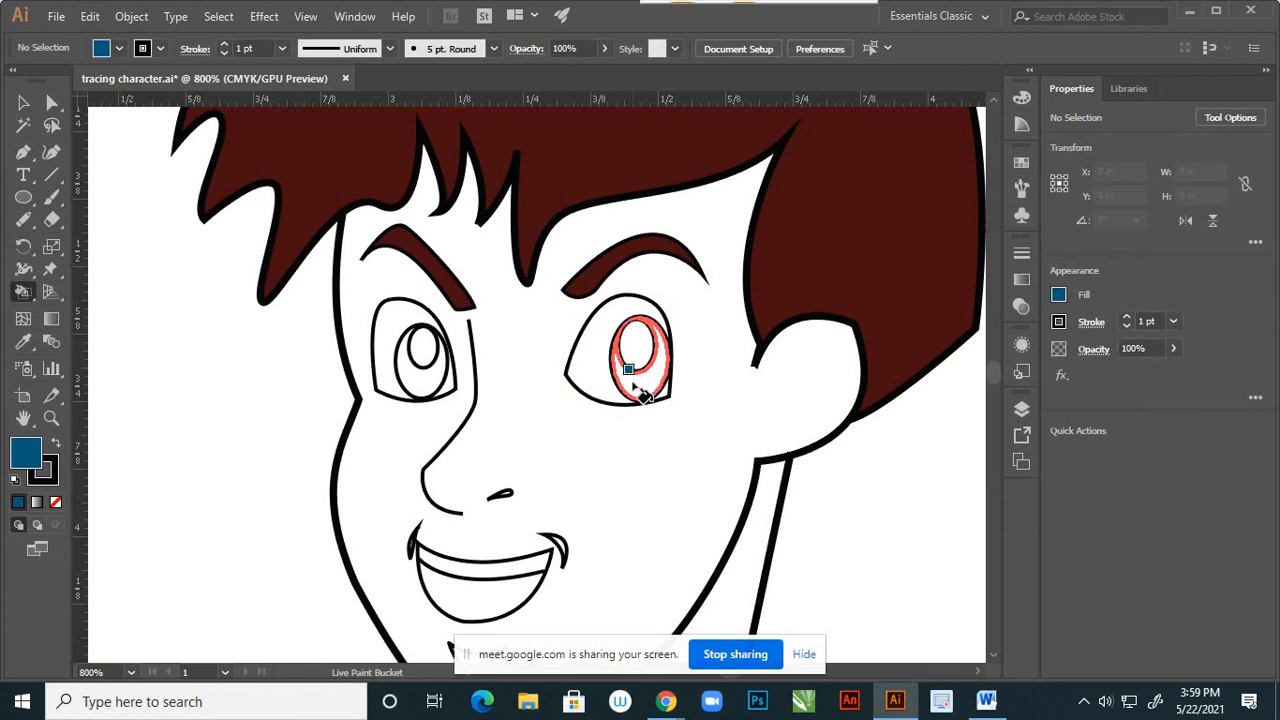
left_click(634, 389)
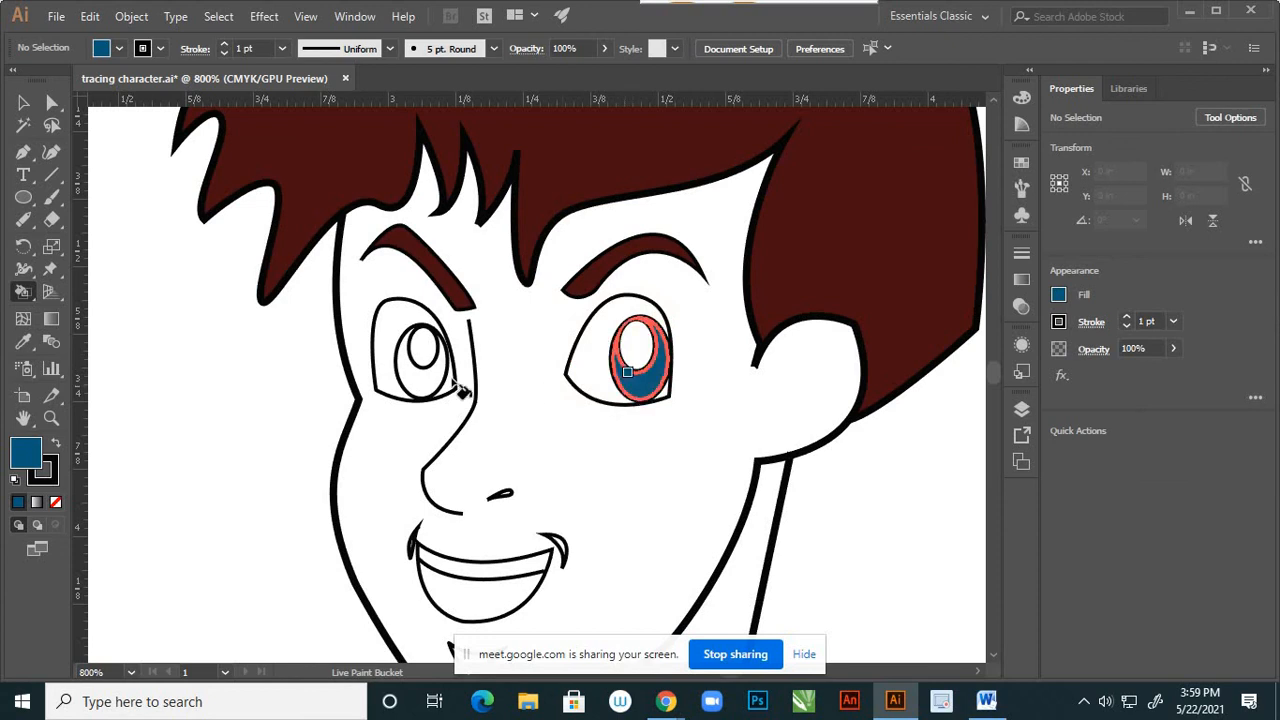
left_click(427, 375)
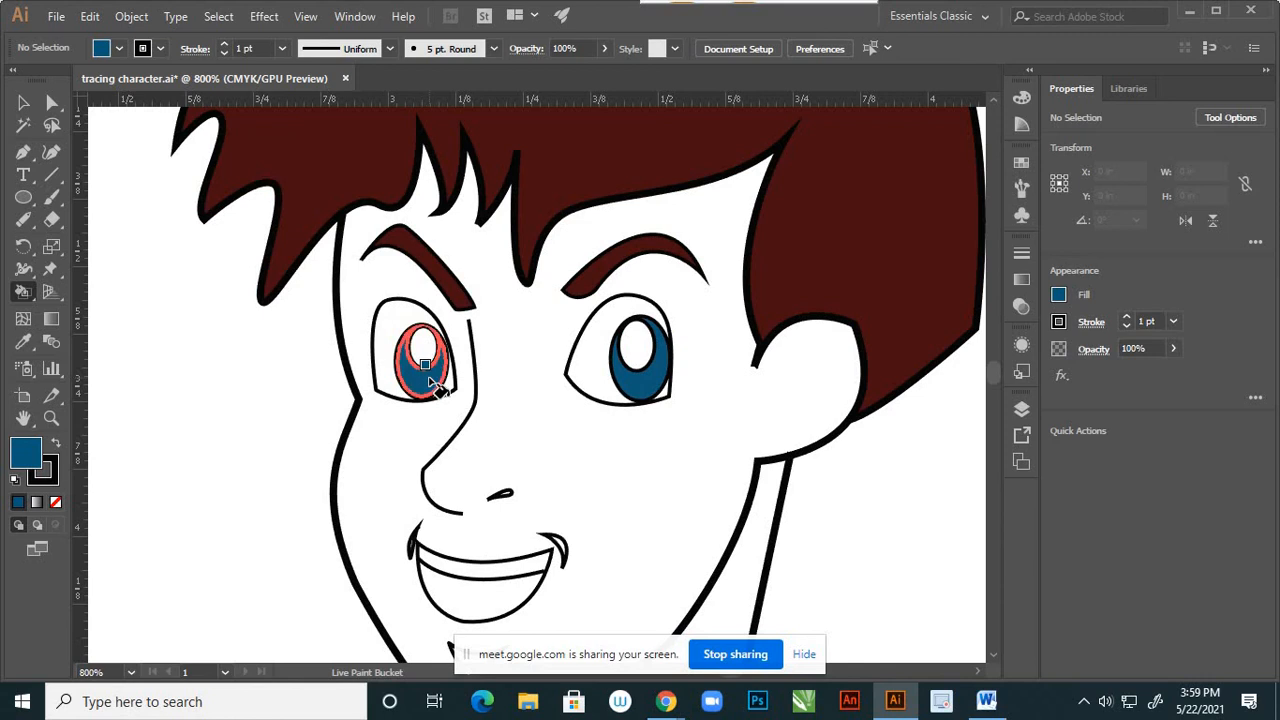
key("v")
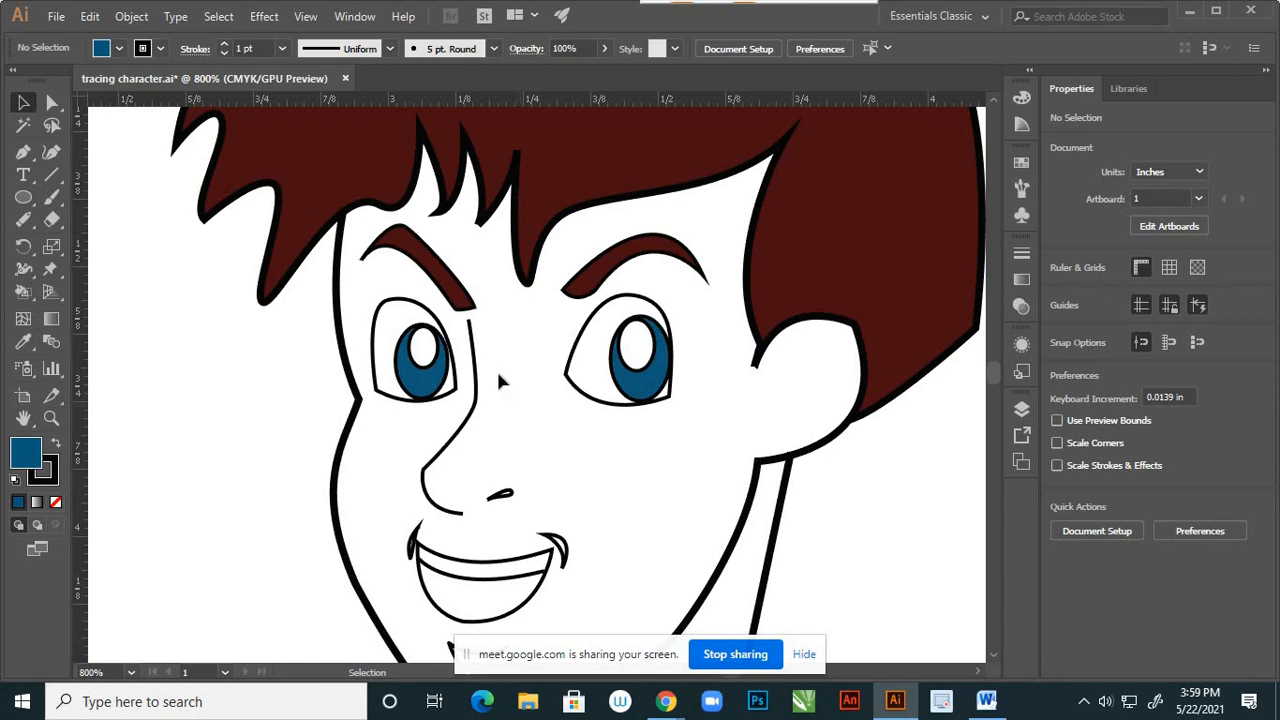
Fill the whites of both eyes, the eye highlight and the upper teeth with near-white F7FBFC using Live Paint Bucket.
double_click(37, 458)
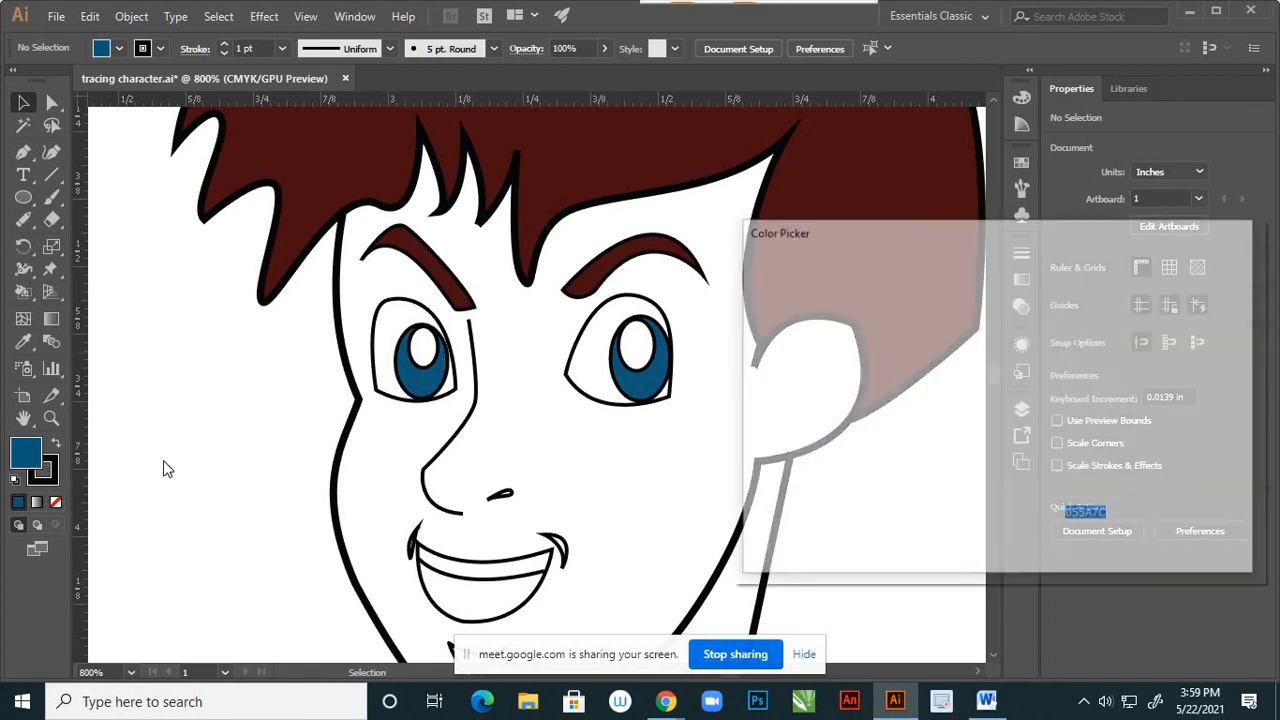
left_click_drag(797, 306, 758, 283)
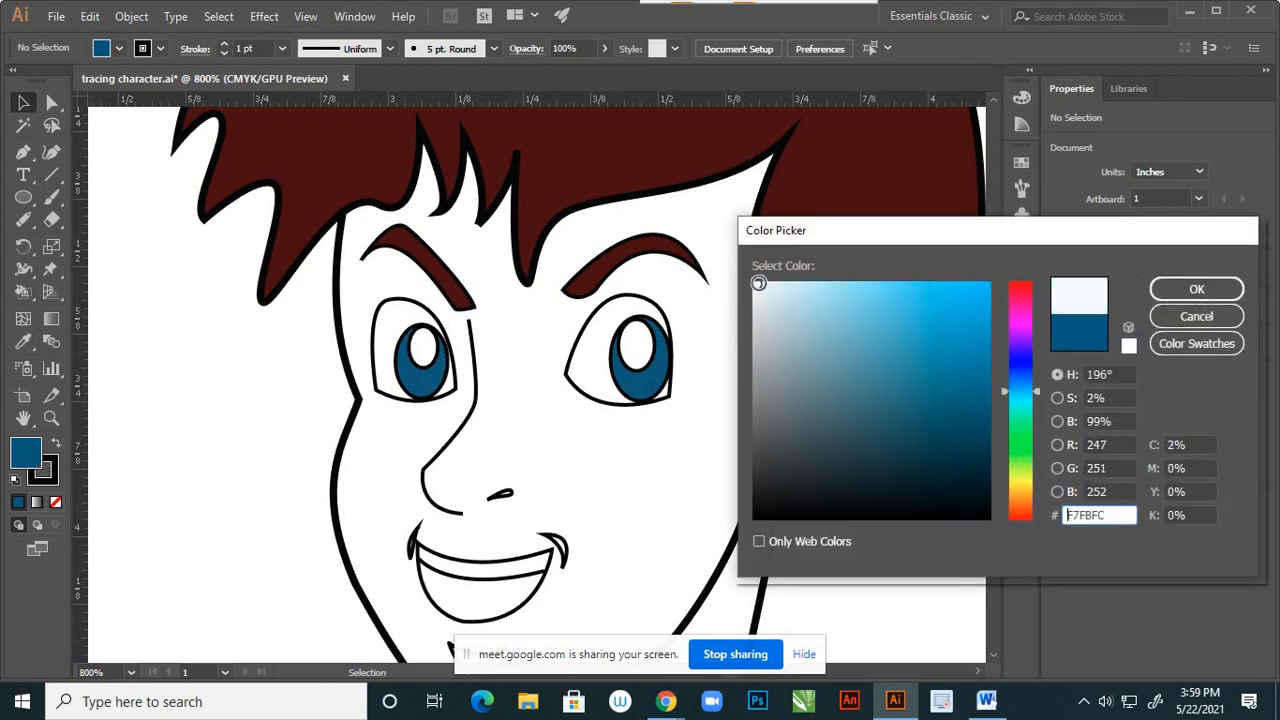
left_click(1172, 290)
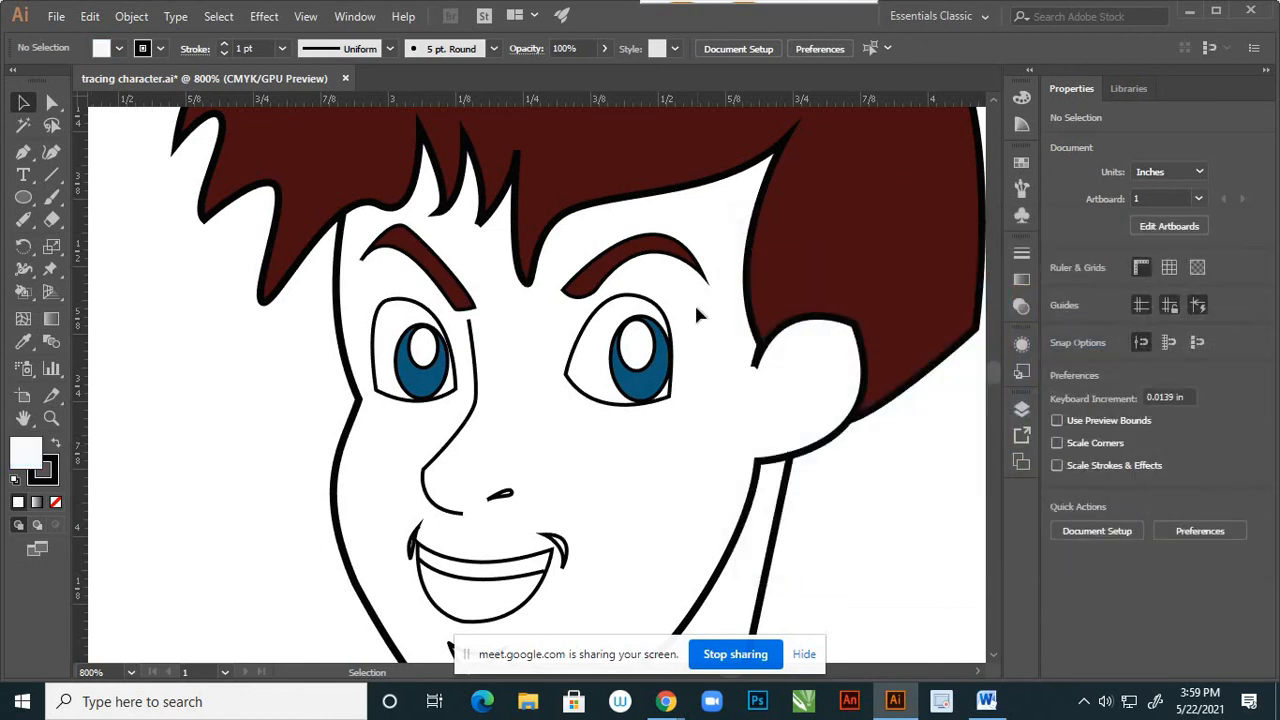
key("k")
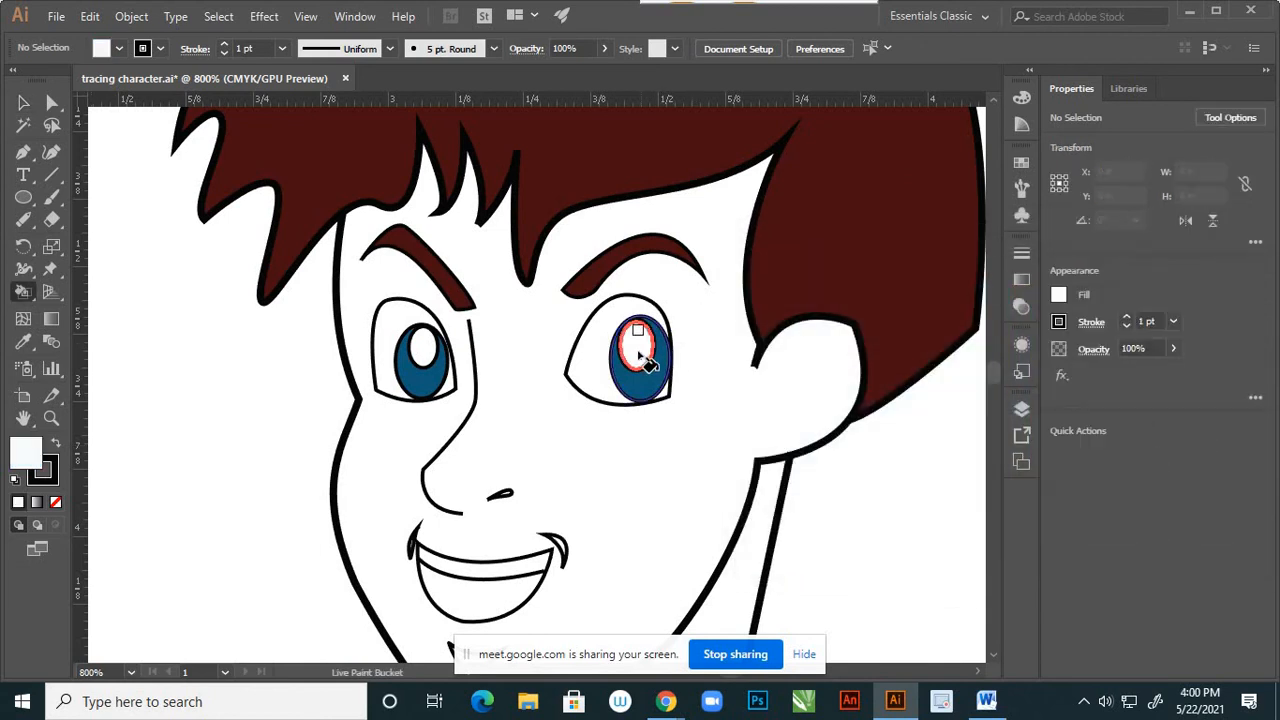
left_click(637, 340)
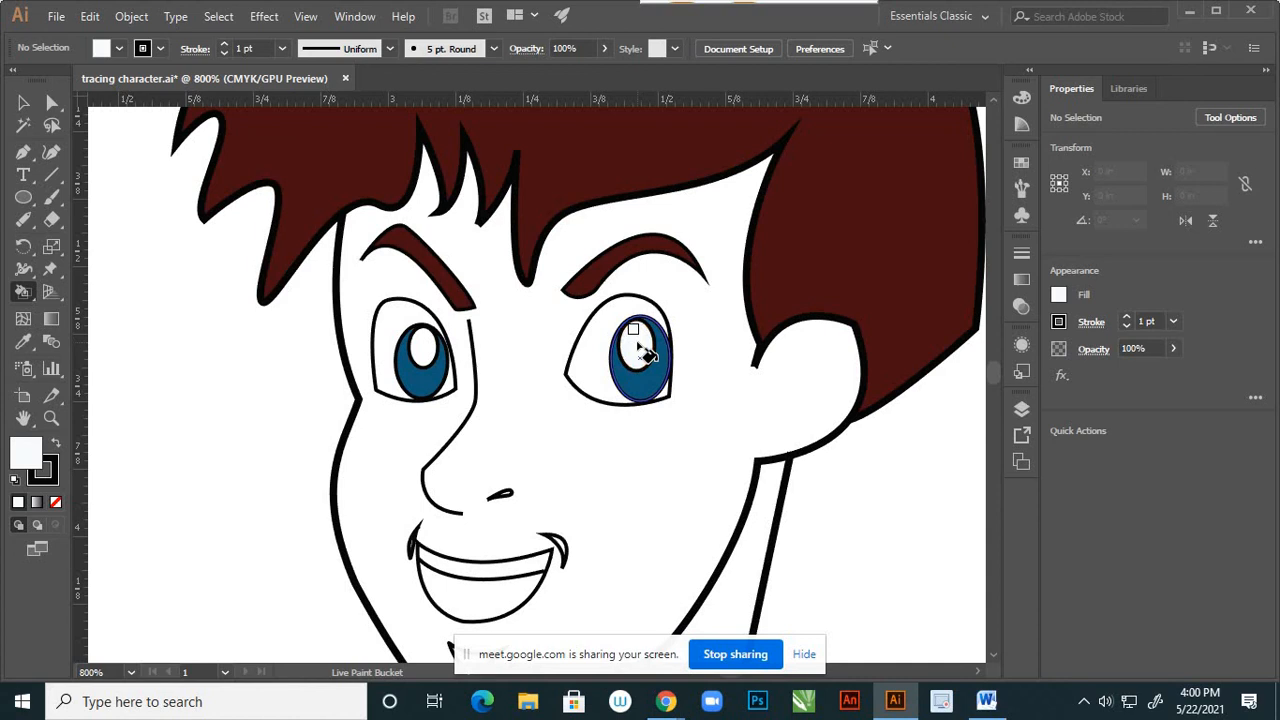
left_click(586, 366)
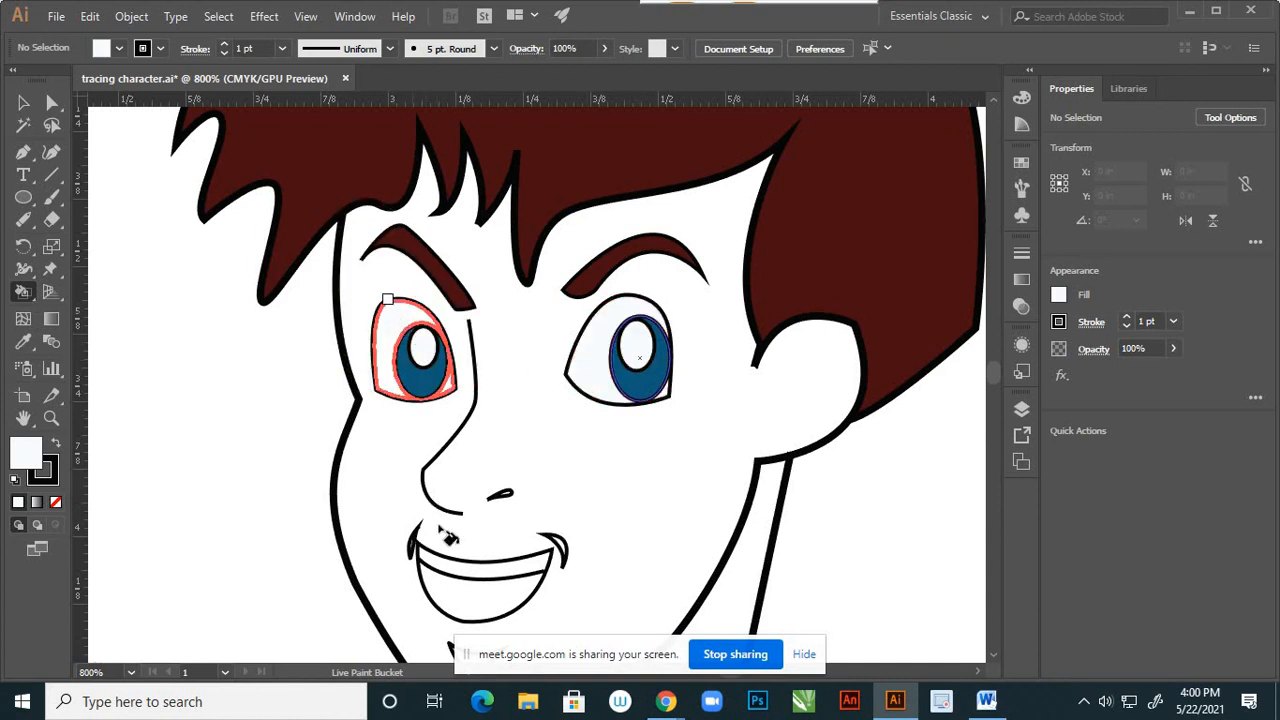
left_click(507, 570)
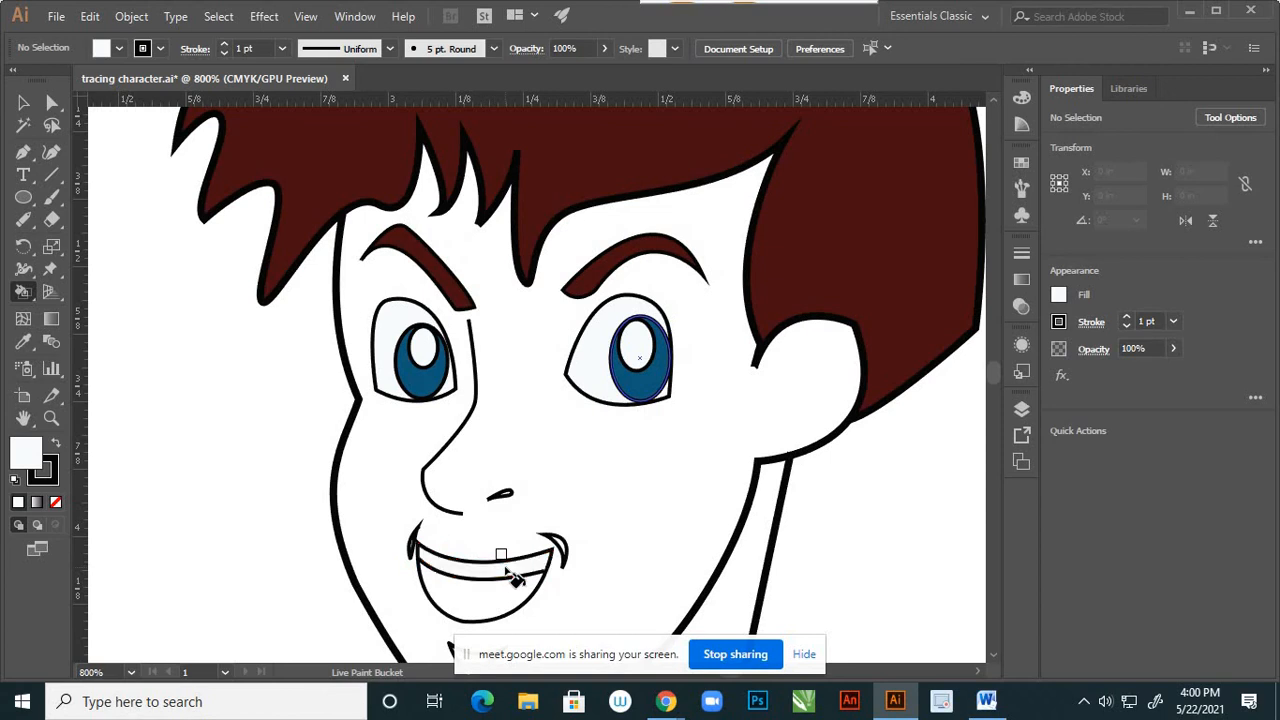
key("v")
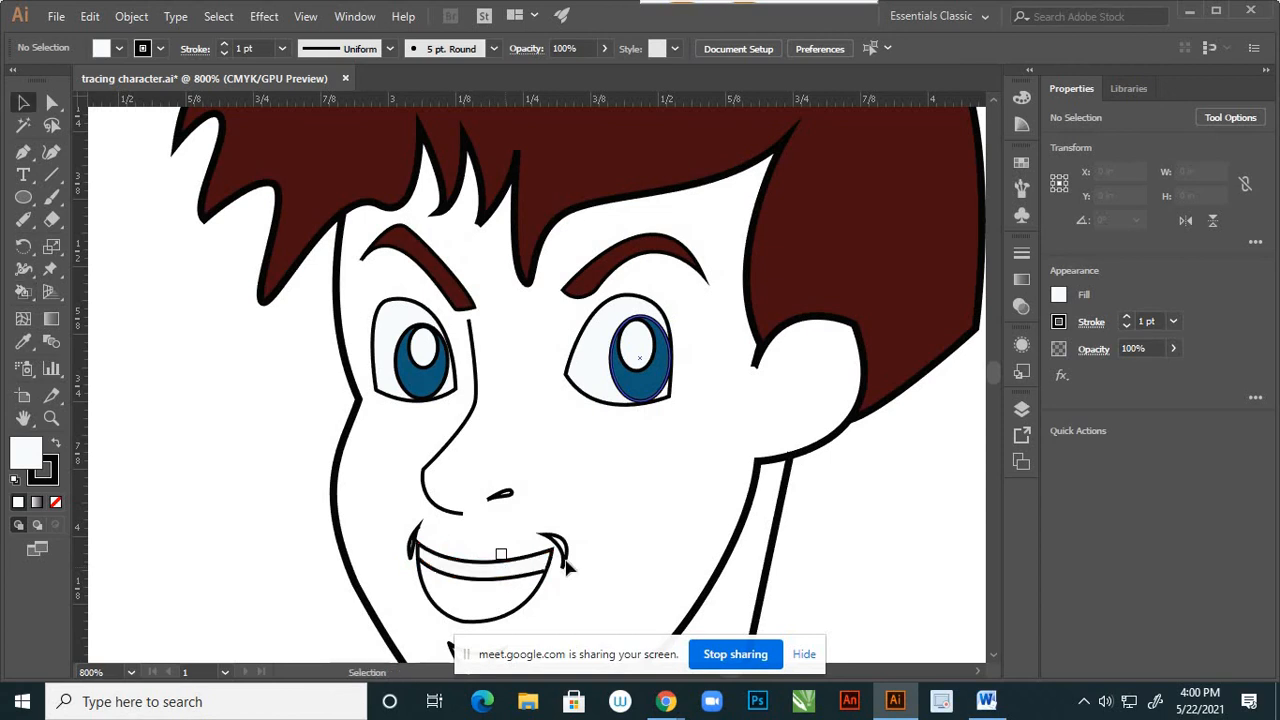
Fill the open mouth area below the teeth with dark red 590412 using Live Paint Bucket.
scroll(681, 416, "down", 3)
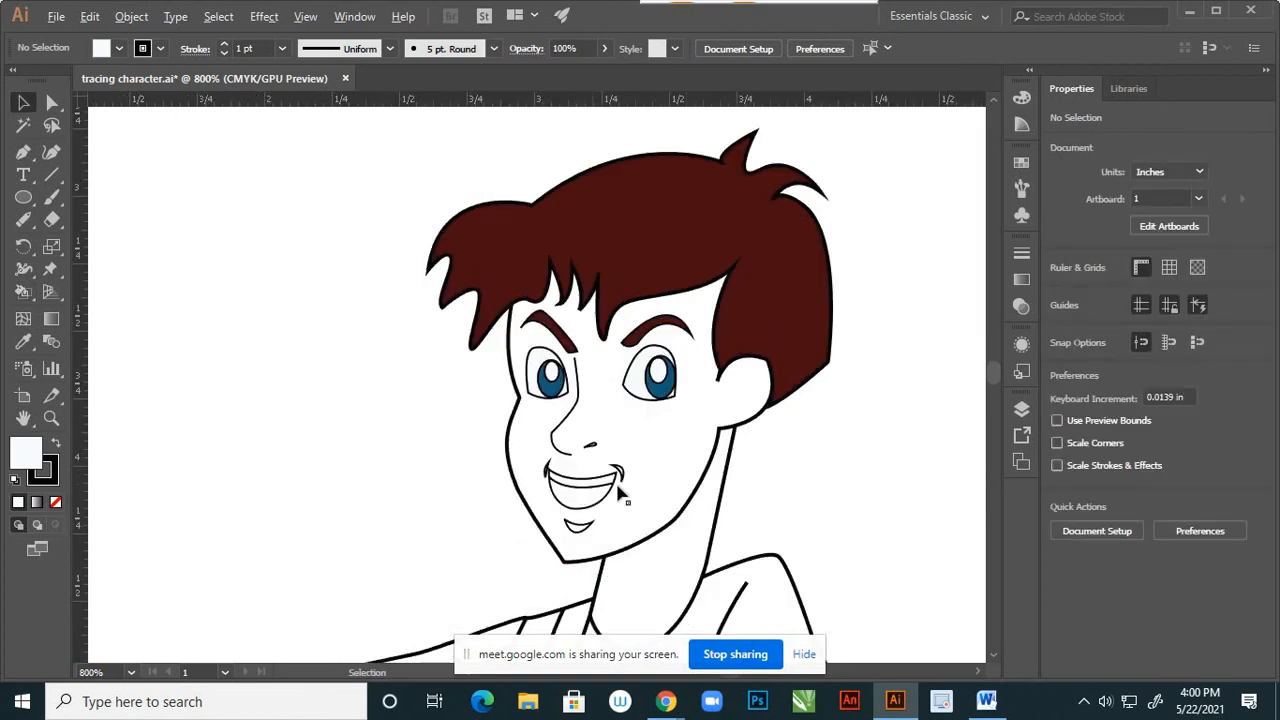
scroll(591, 507, "up", 3)
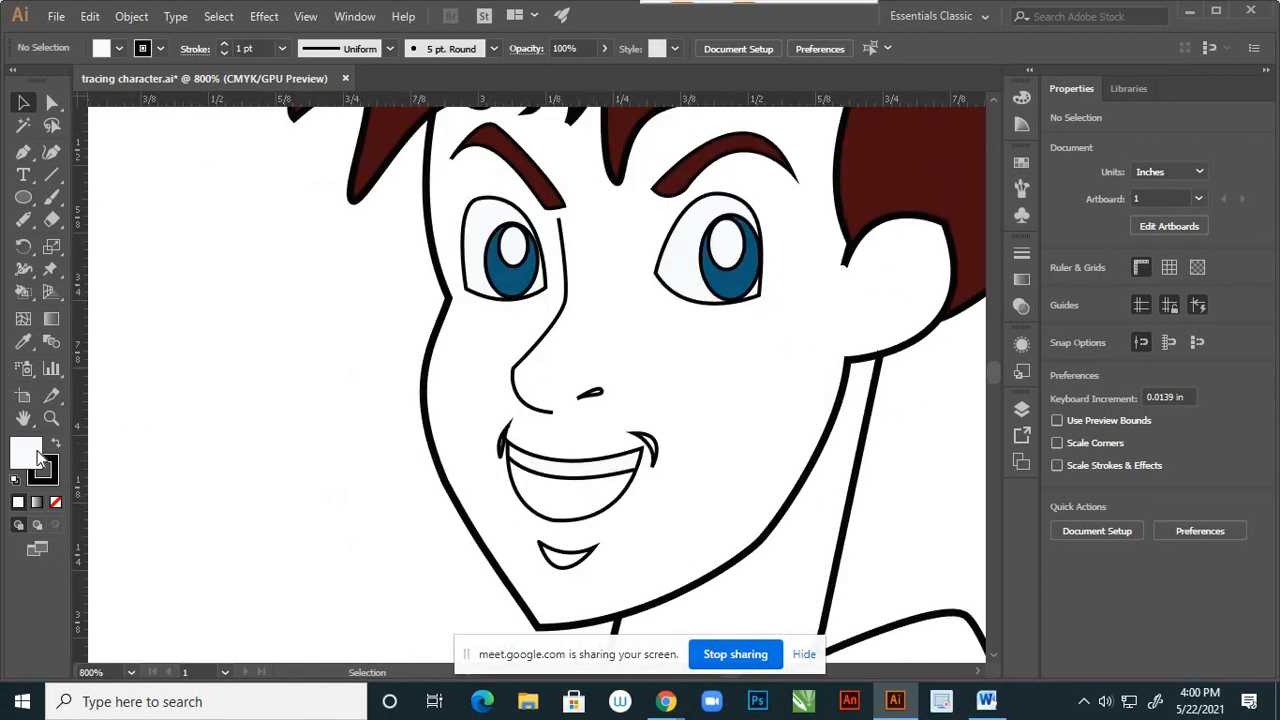
double_click(38, 456)
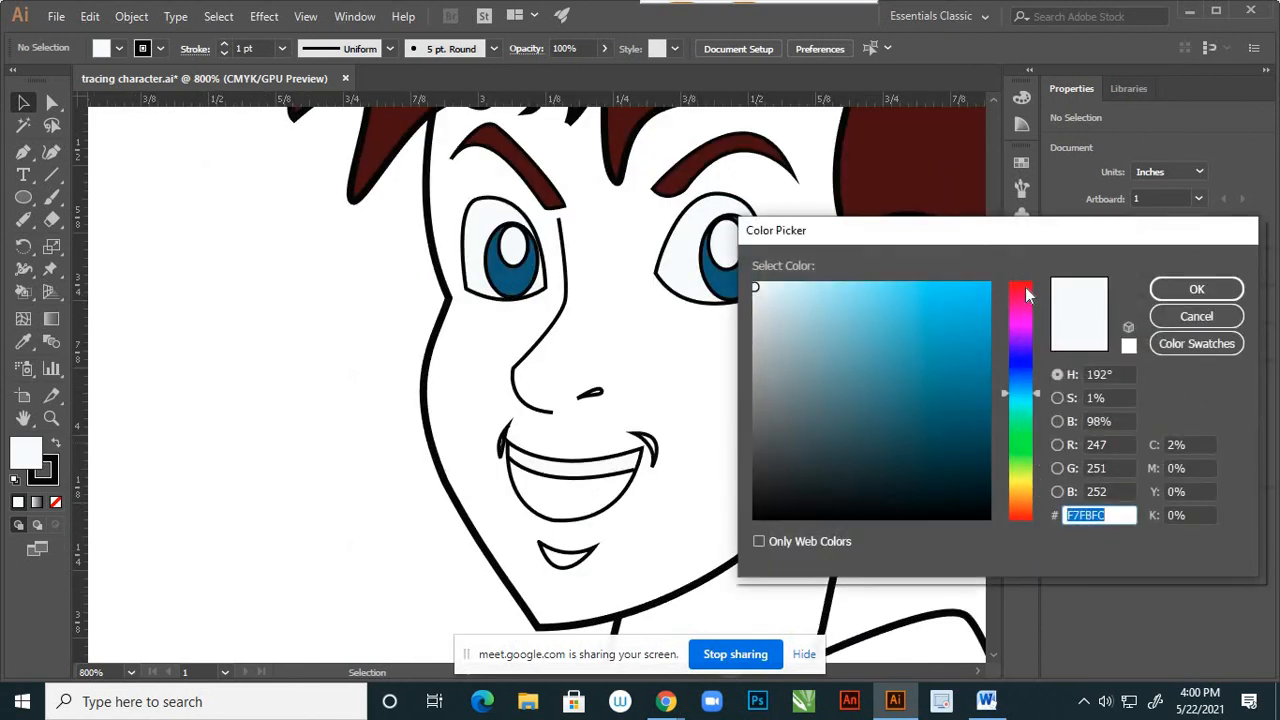
left_click(1025, 290)
left_click_drag(970, 421, 983, 439)
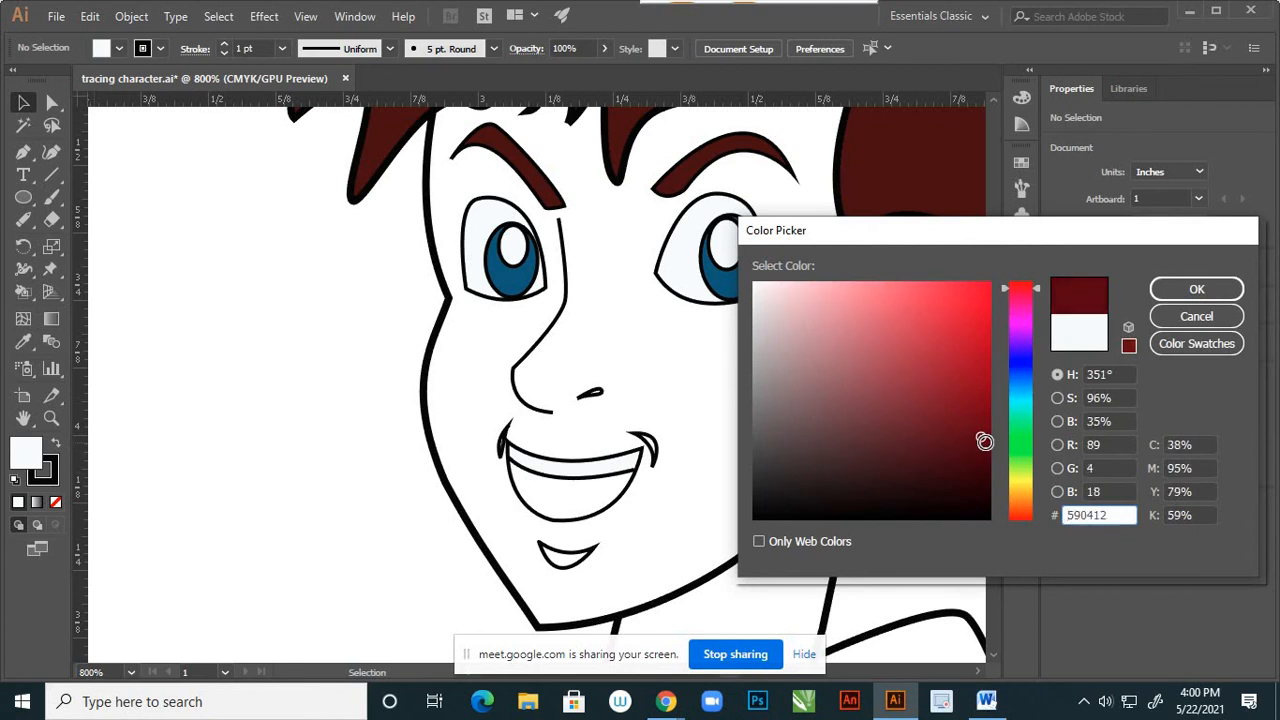
left_click(1196, 289)
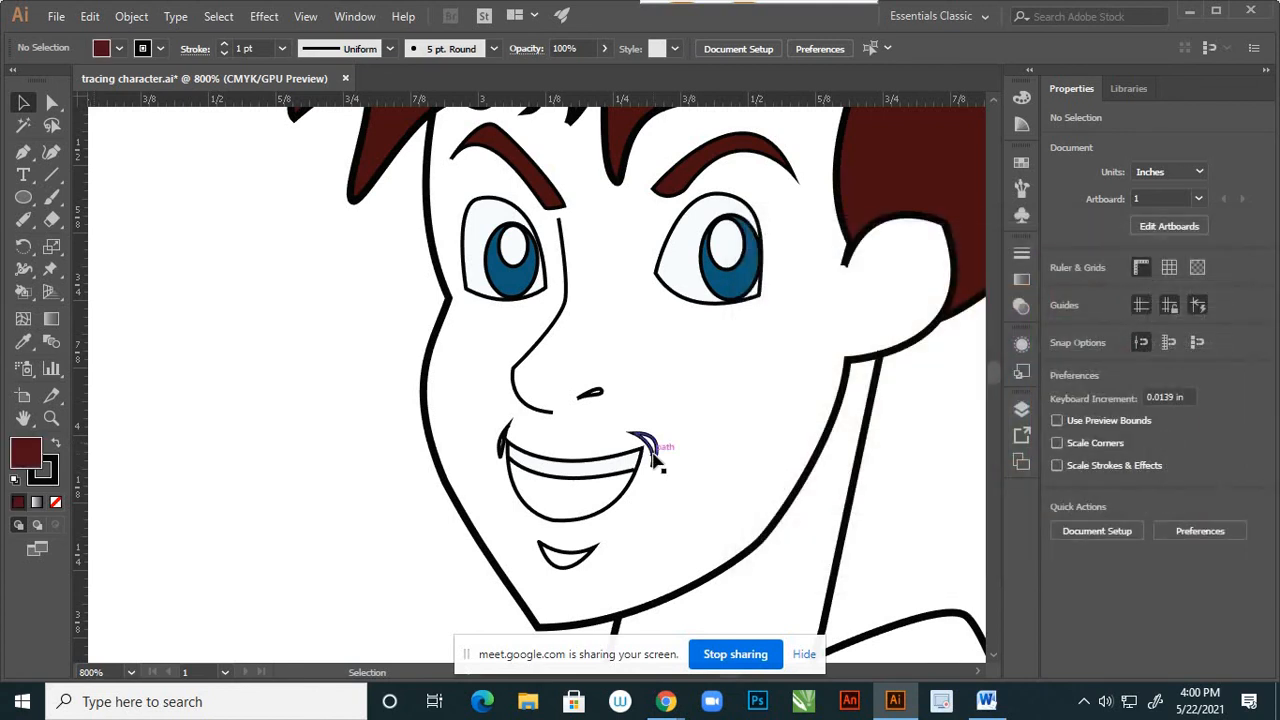
key("k")
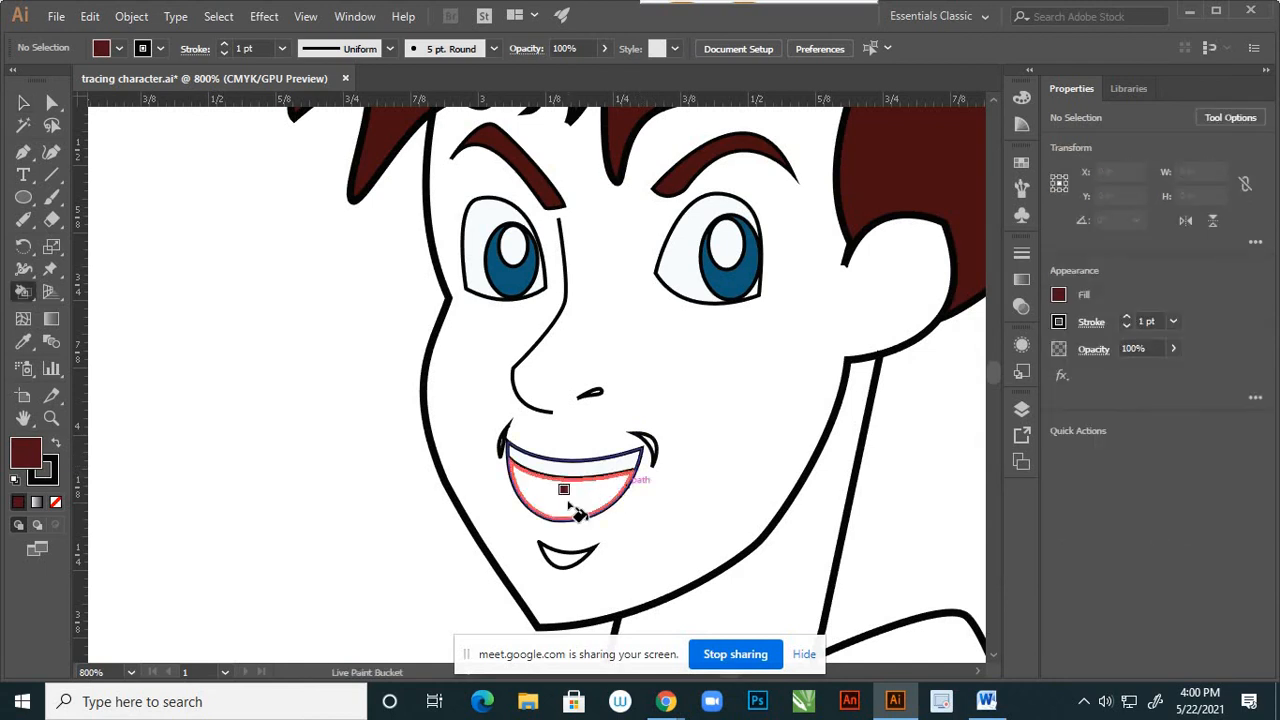
left_click(569, 504)
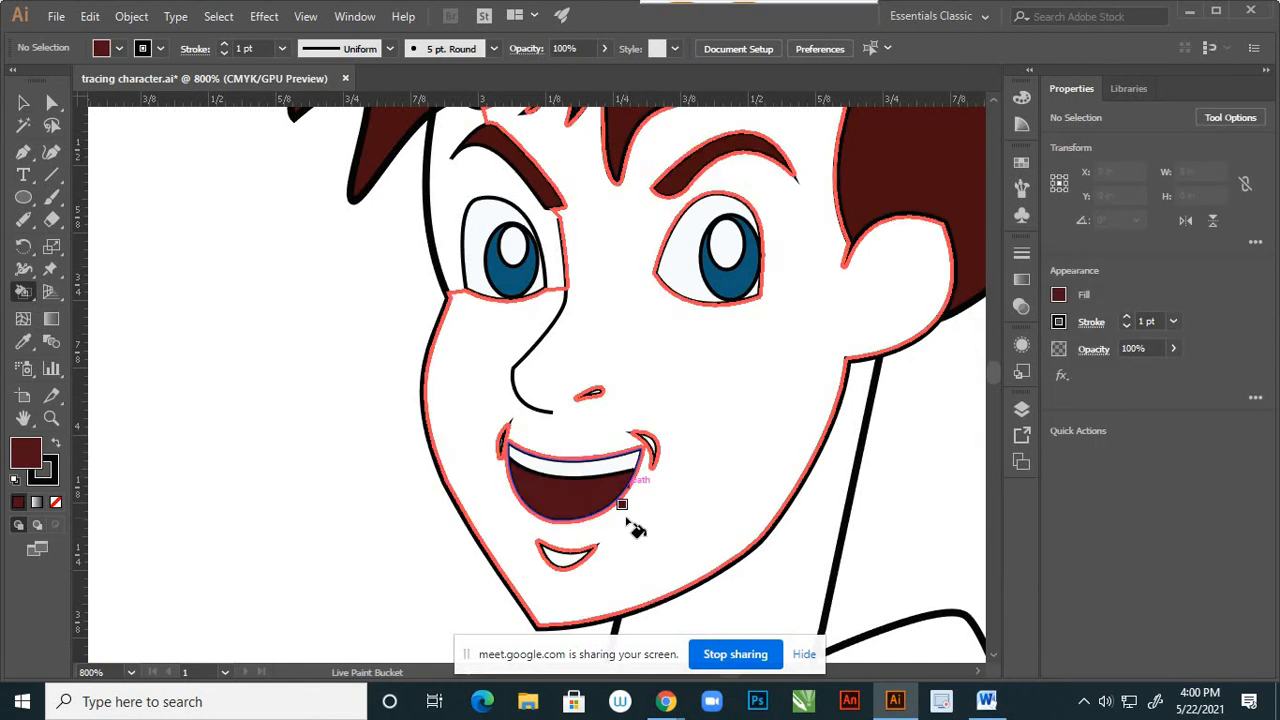
key("v")
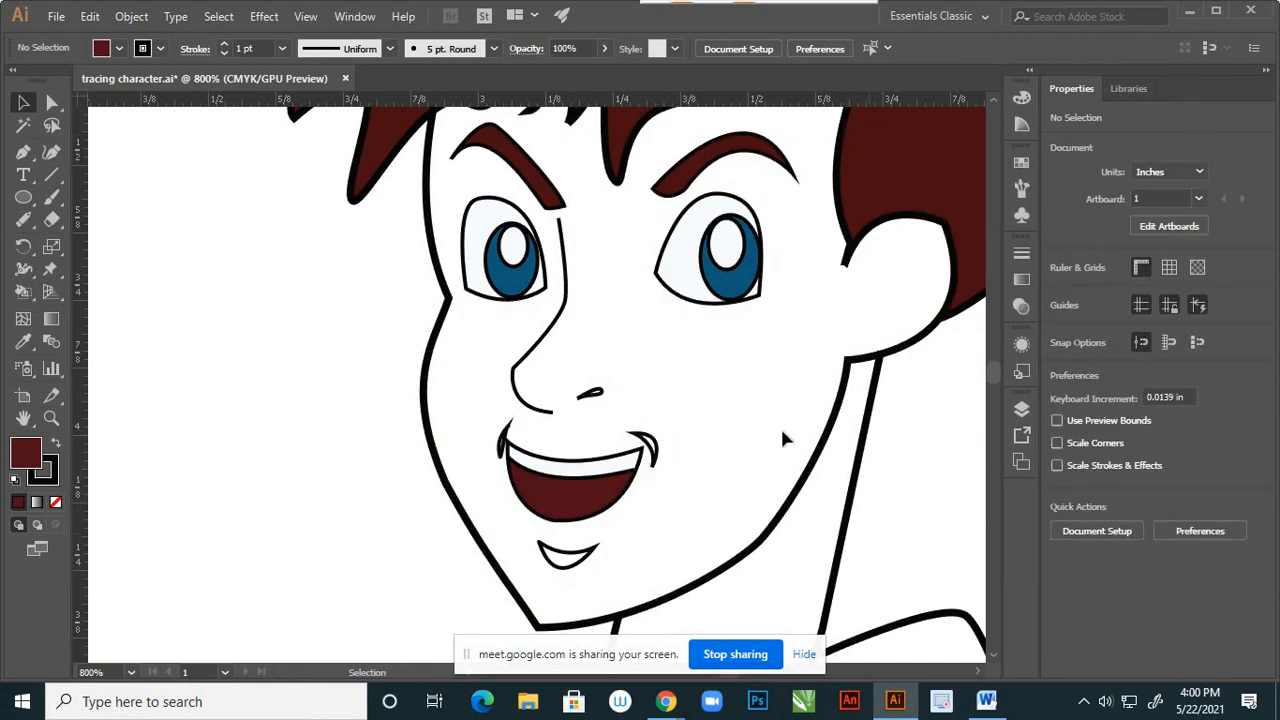
scroll(780, 425, "down", 2)
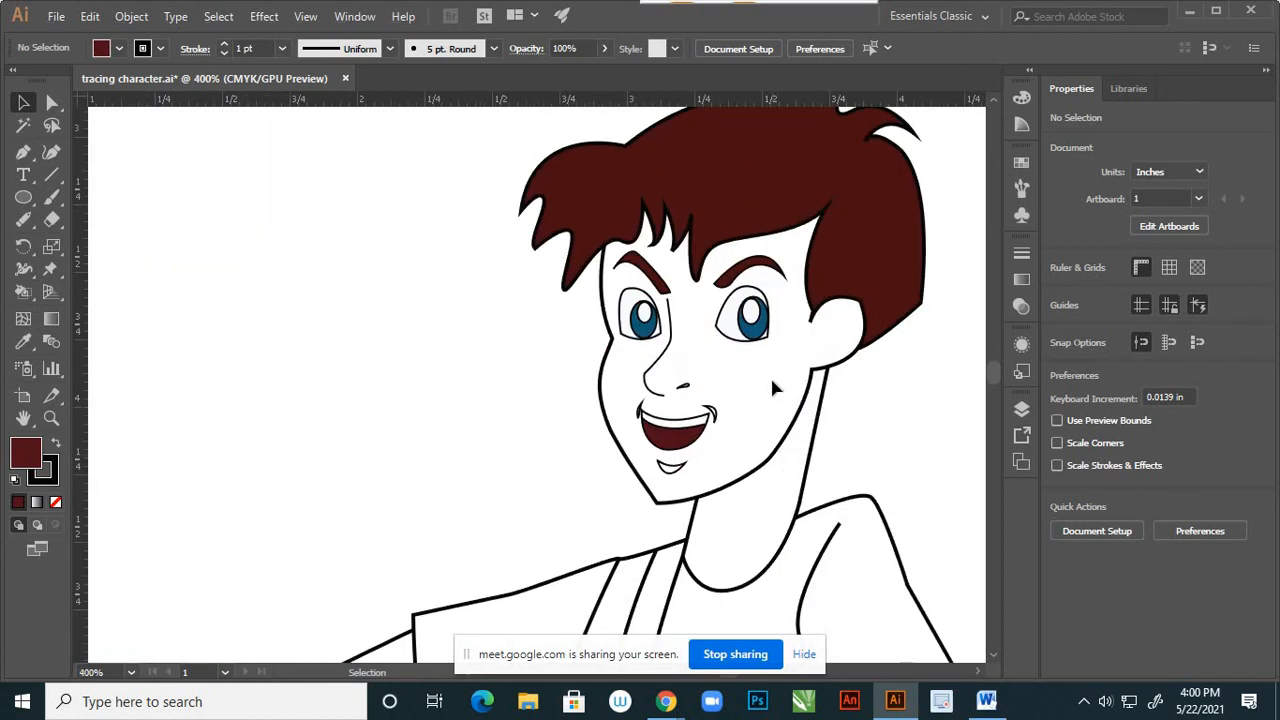
Fill the face, ear and neck with light skin tone F9D1C5 using Live Paint Bucket.
double_click(27, 453)
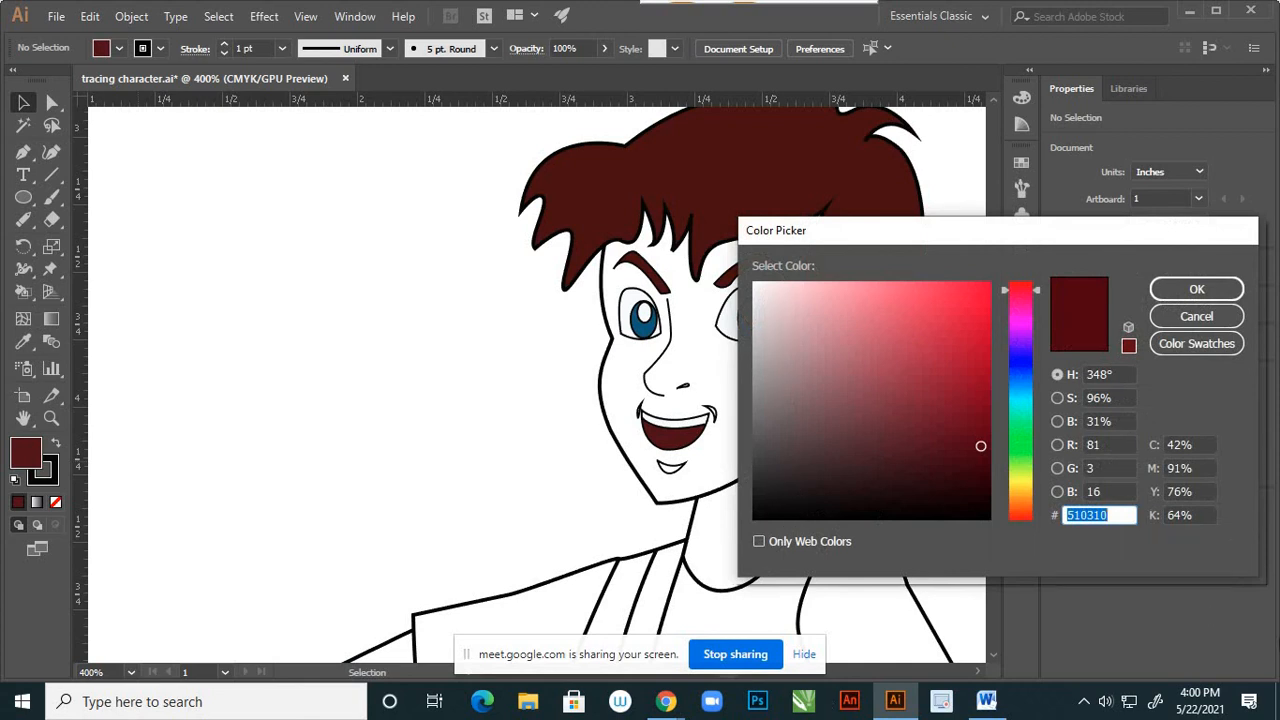
left_click(1025, 497)
left_click(1023, 504)
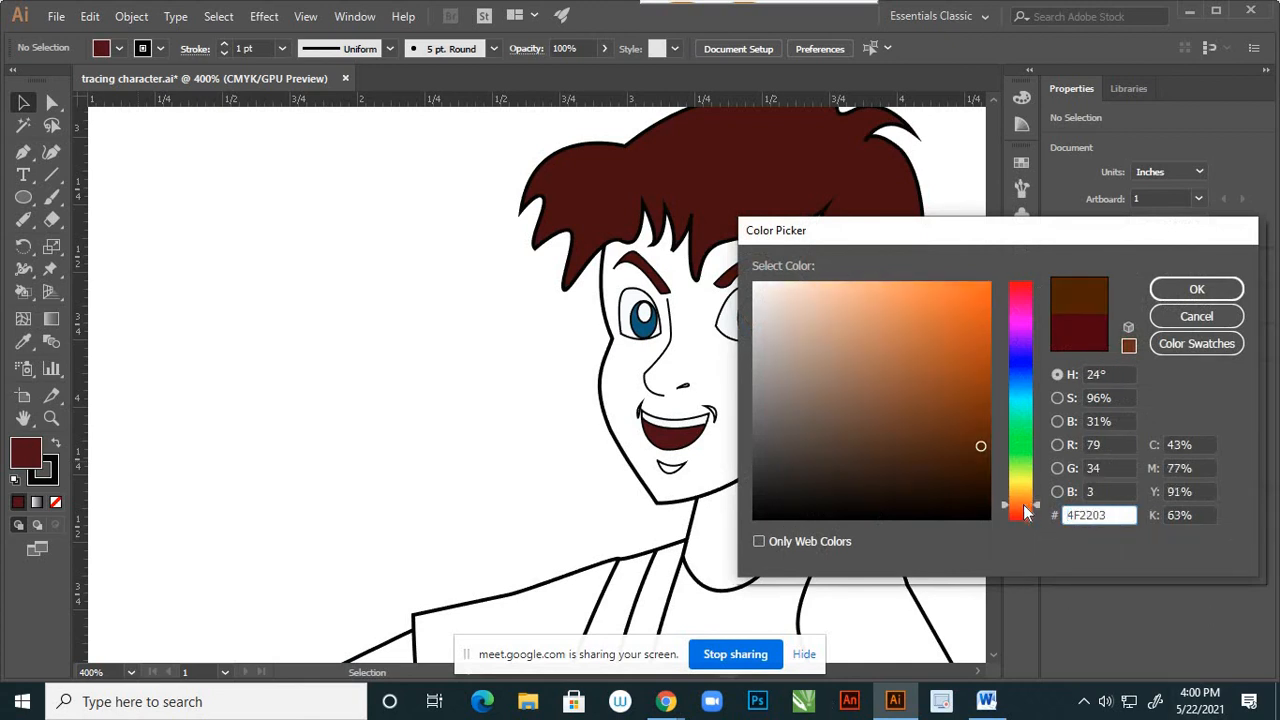
left_click(1022, 510)
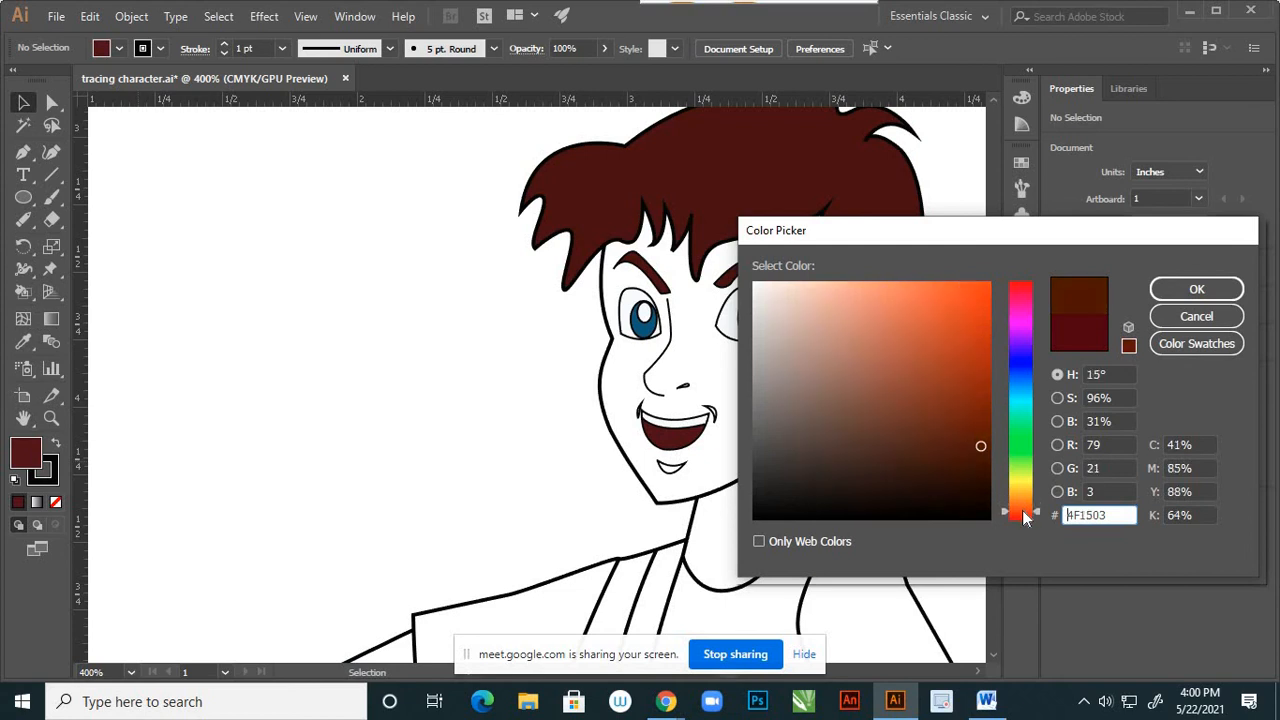
left_click(806, 285)
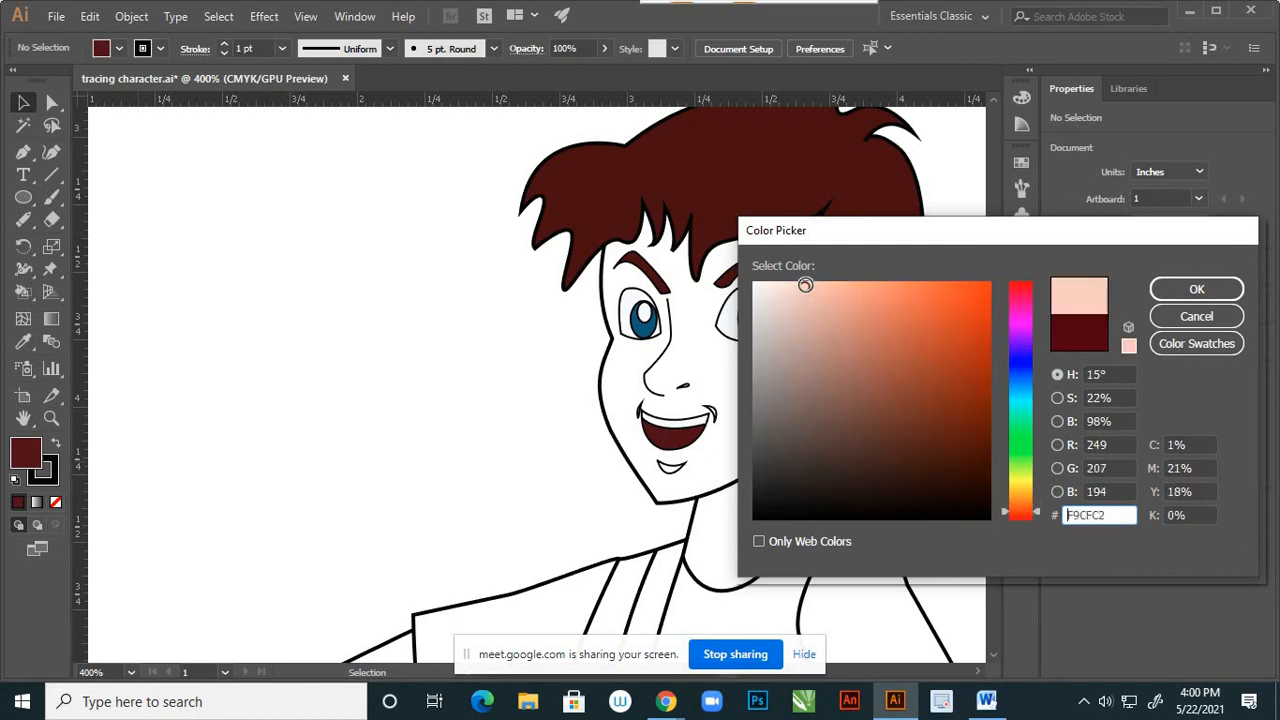
left_click_drag(806, 285, 804, 285)
left_click(1160, 289)
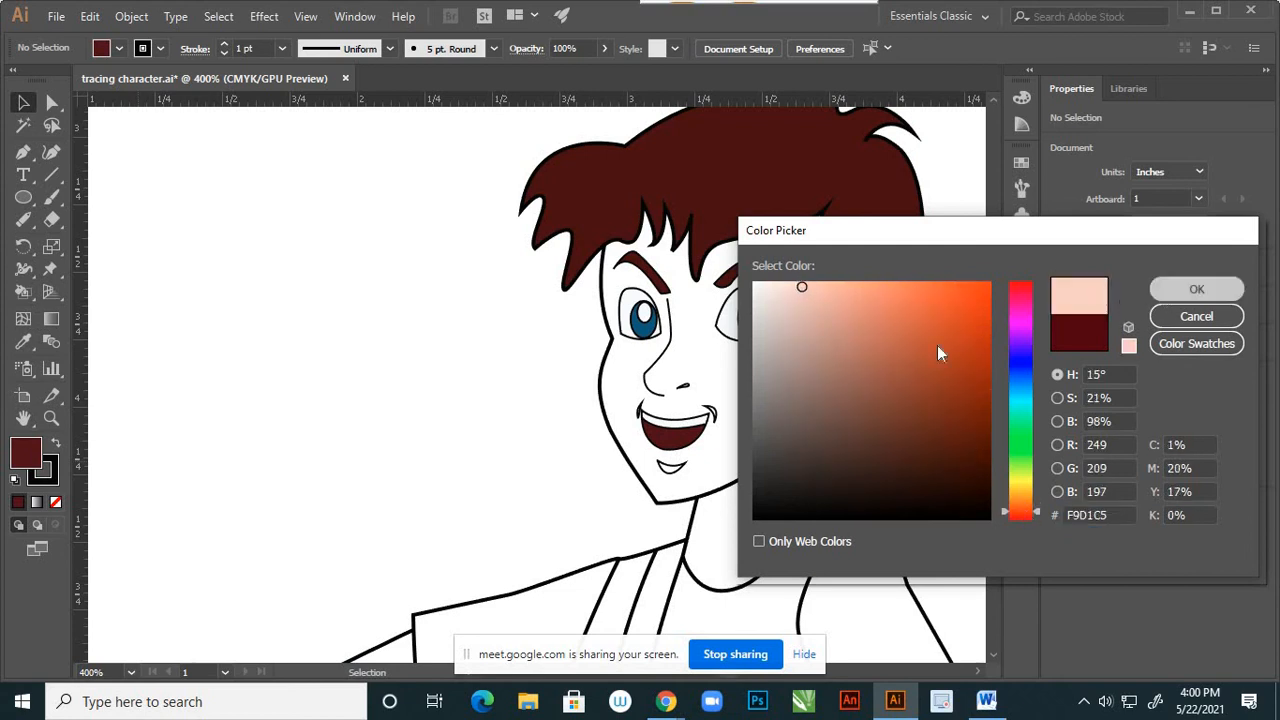
key("k")
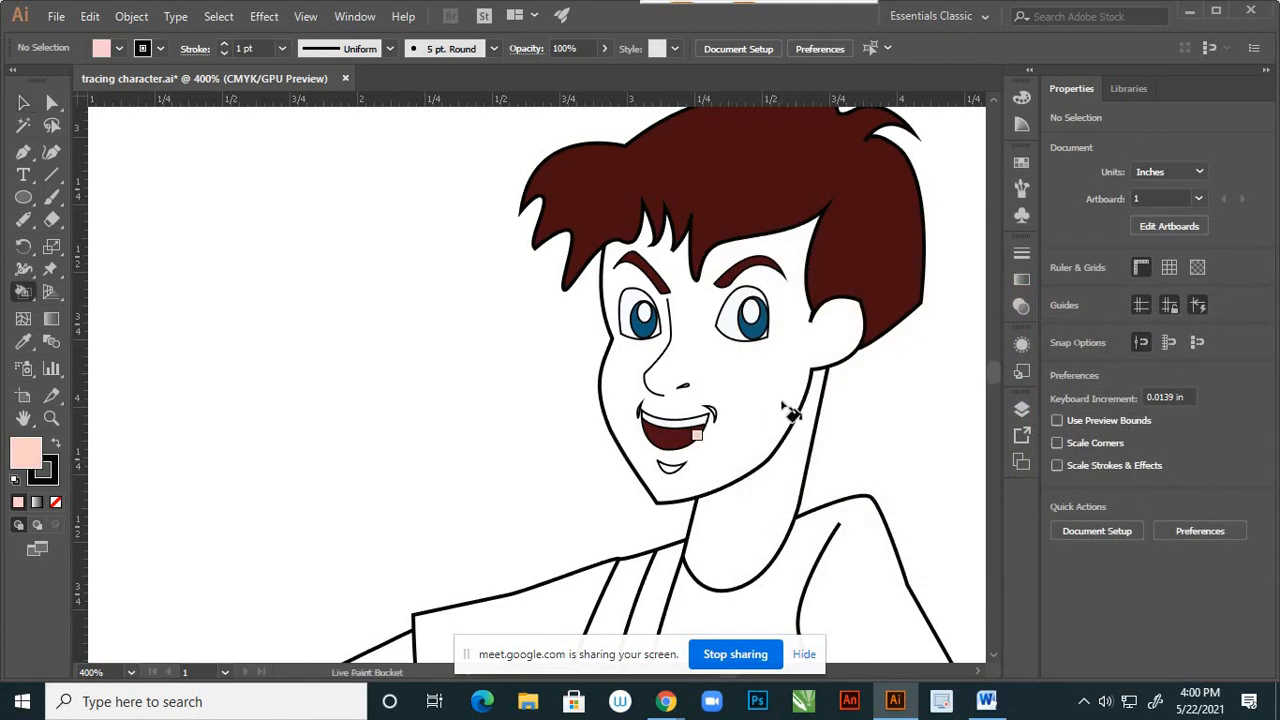
left_click(745, 393)
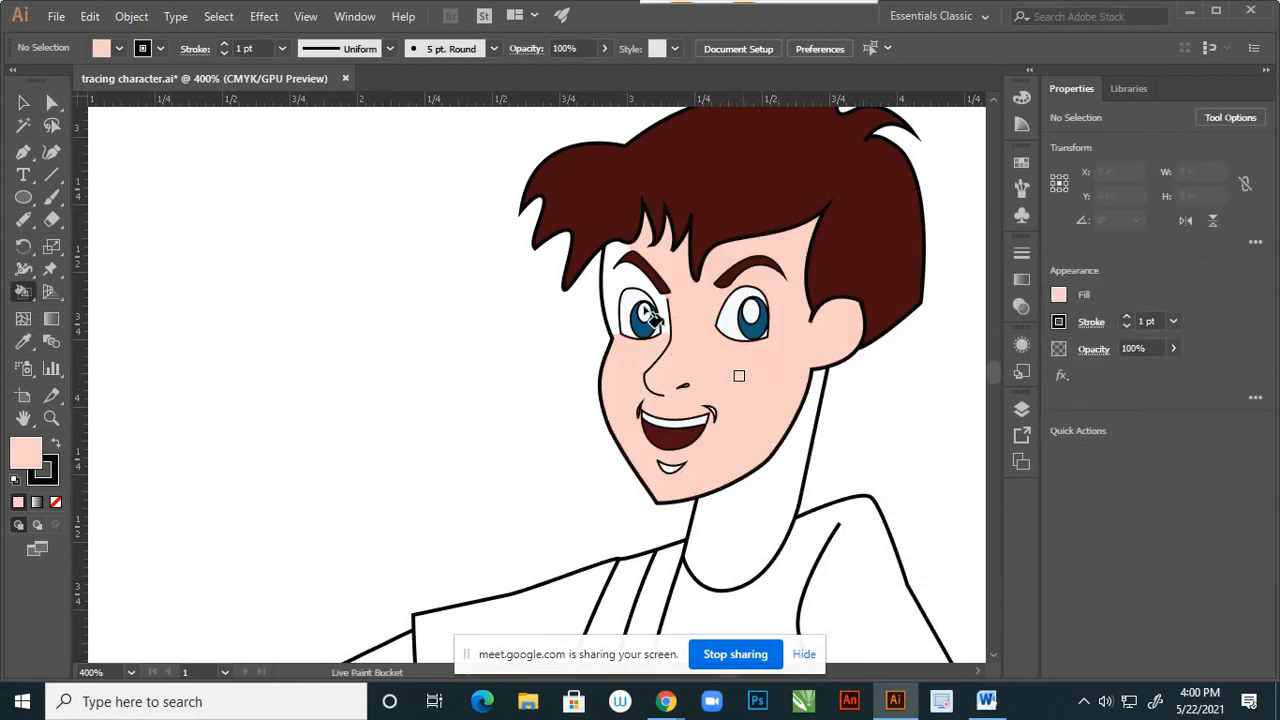
left_click(735, 505)
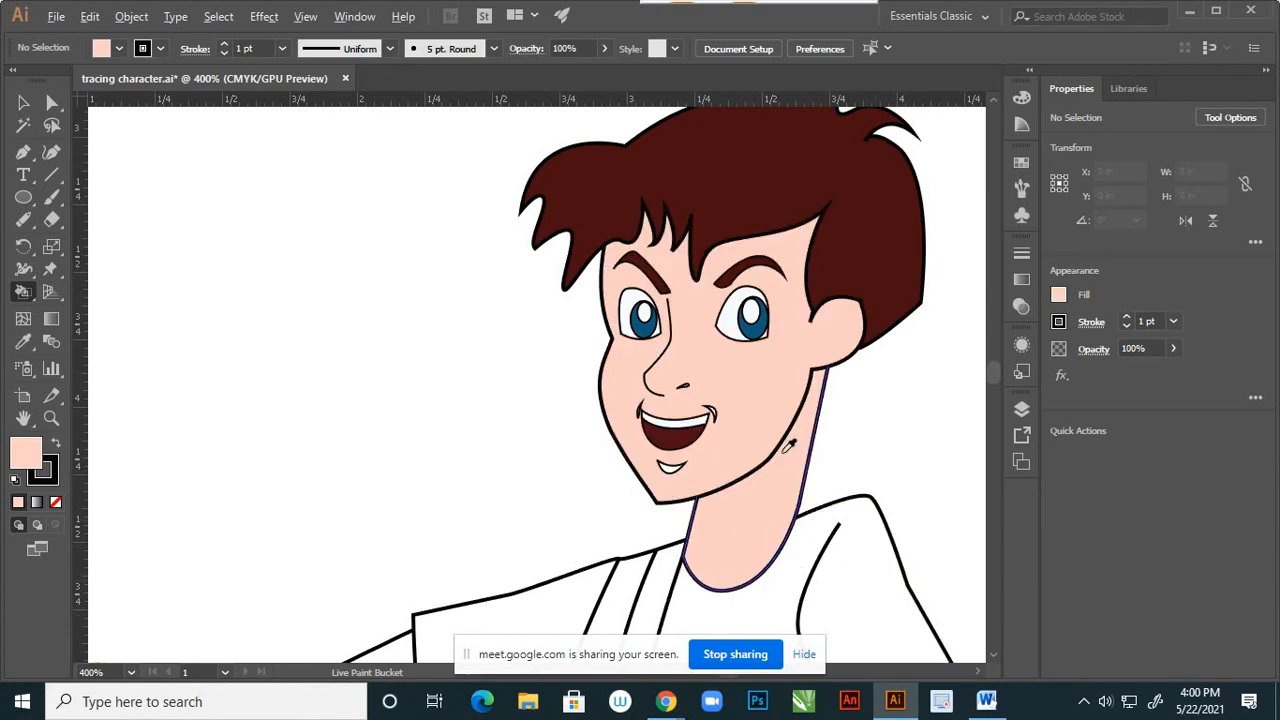
Fill both arms and hands with the same light skin tone as the face.
scroll(785, 445, "down", 3)
scroll(789, 440, "down", 3)
scroll(789, 440, "up", 3)
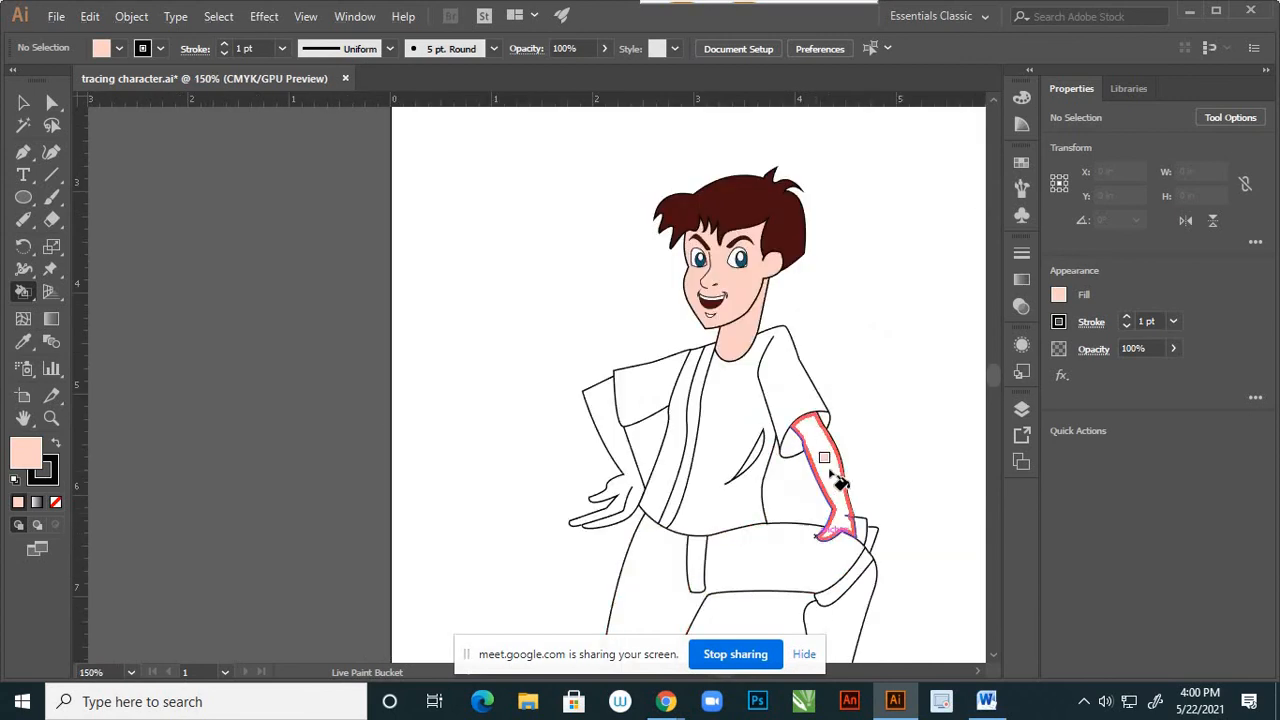
left_click(825, 457)
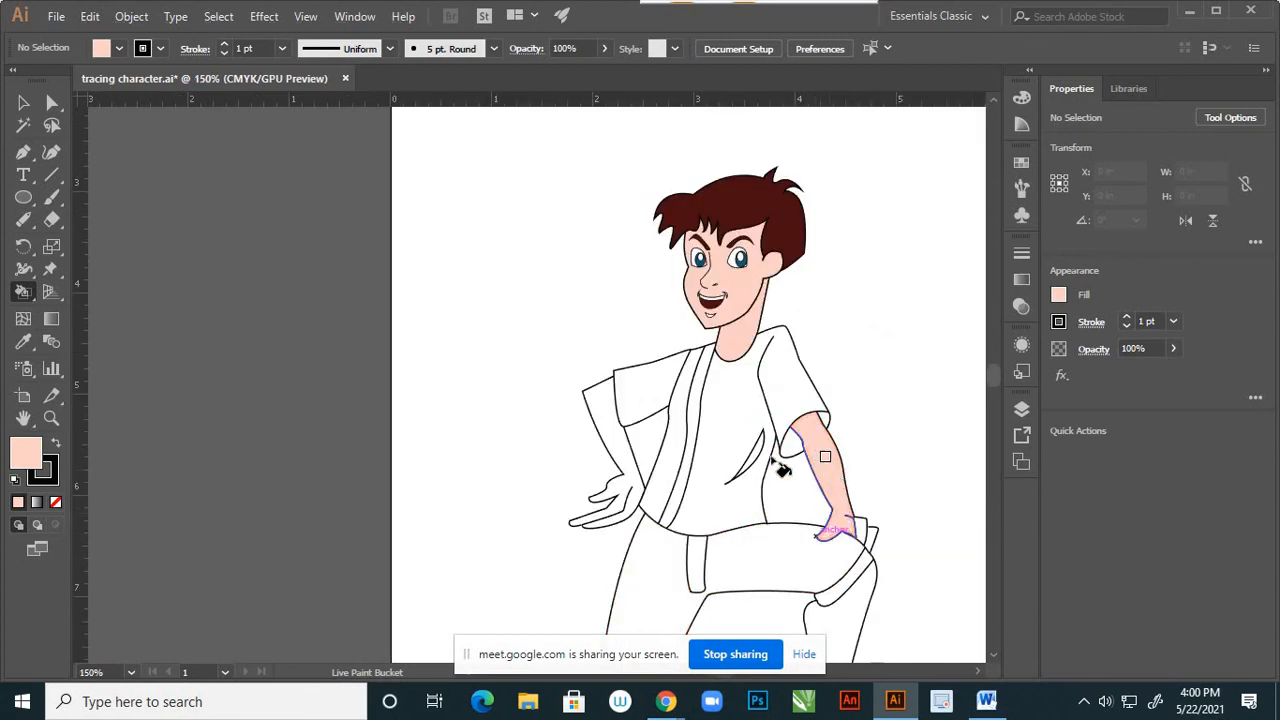
left_click(610, 413)
scroll(810, 400, "down", 1)
scroll(823, 448, "down", 2)
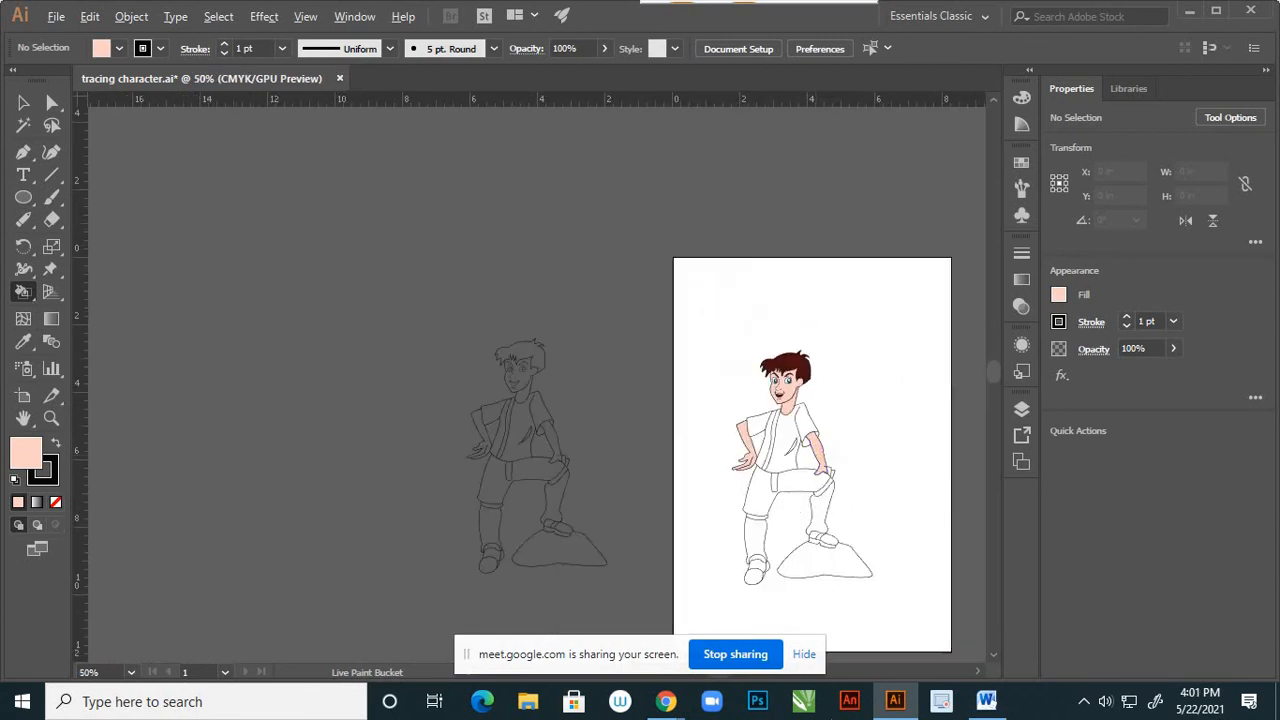
scroll(843, 451, "up", 2)
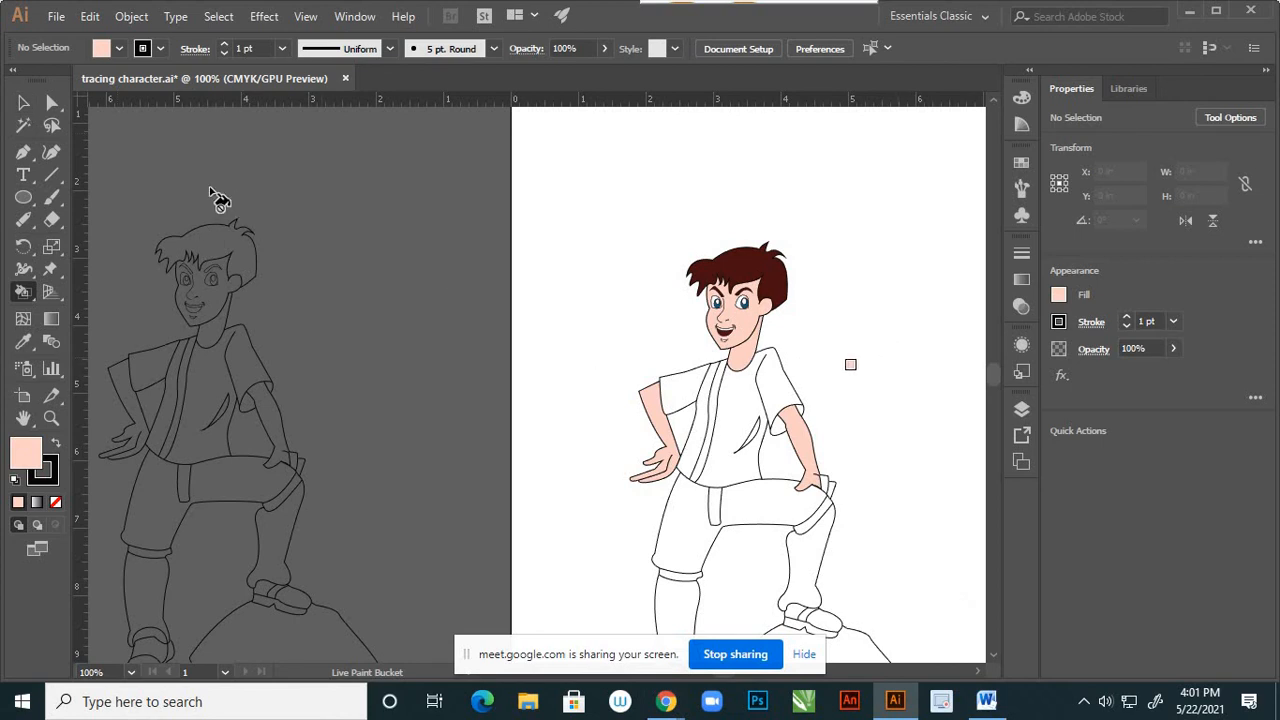
key("v")
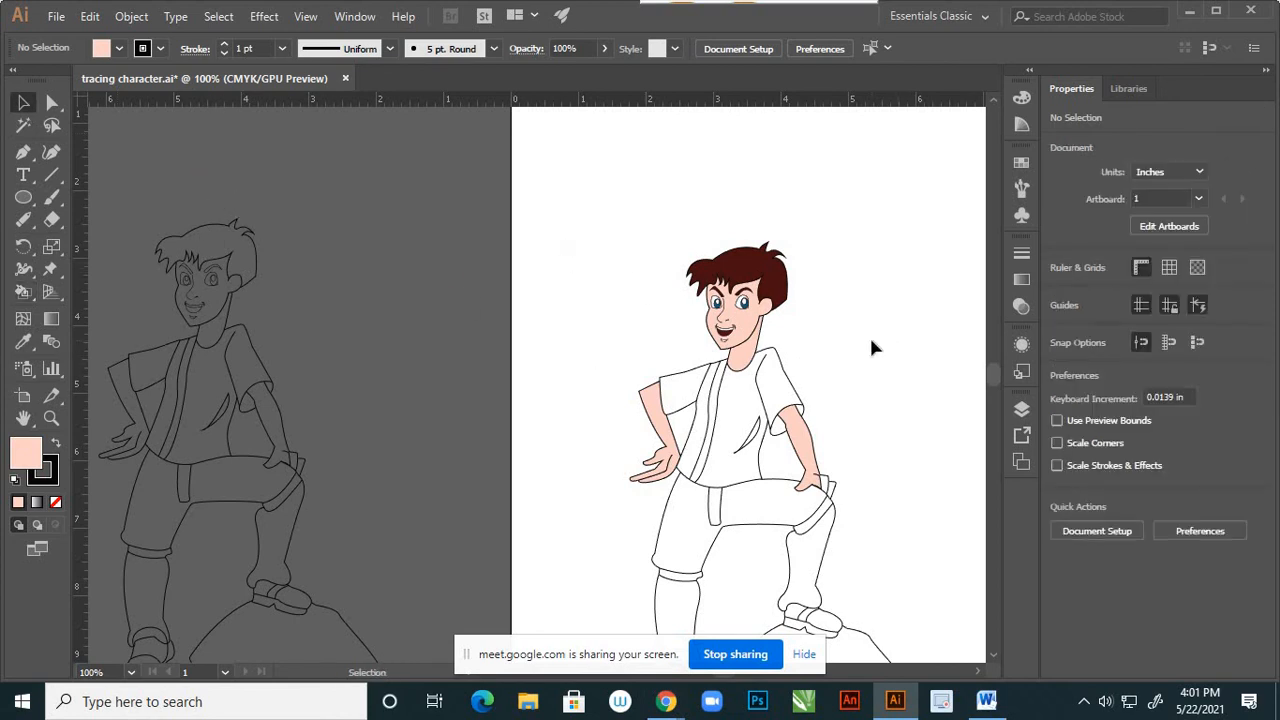
Fill the shirt body and both sleeves with red BC1529 using Live Paint Bucket, leaving the vertical stripe unfilled.
scroll(768, 250, "down", 2)
scroll(762, 318, "up", 2)
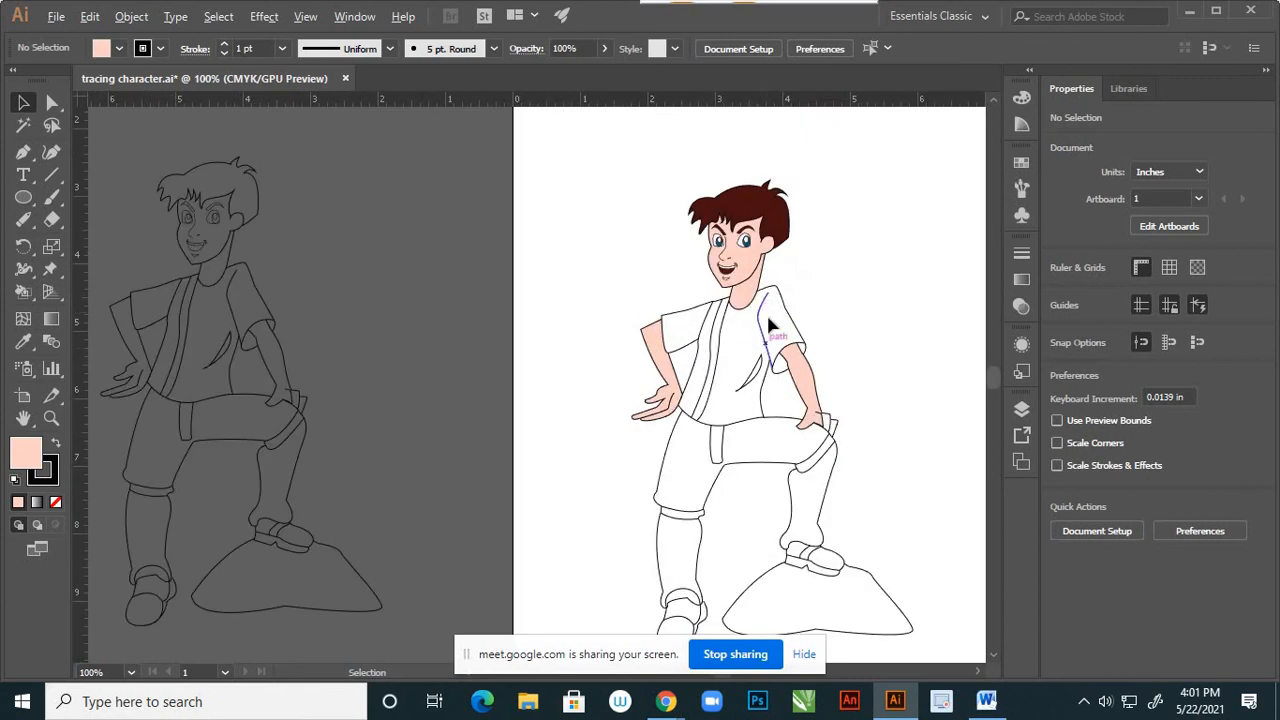
double_click(26, 453)
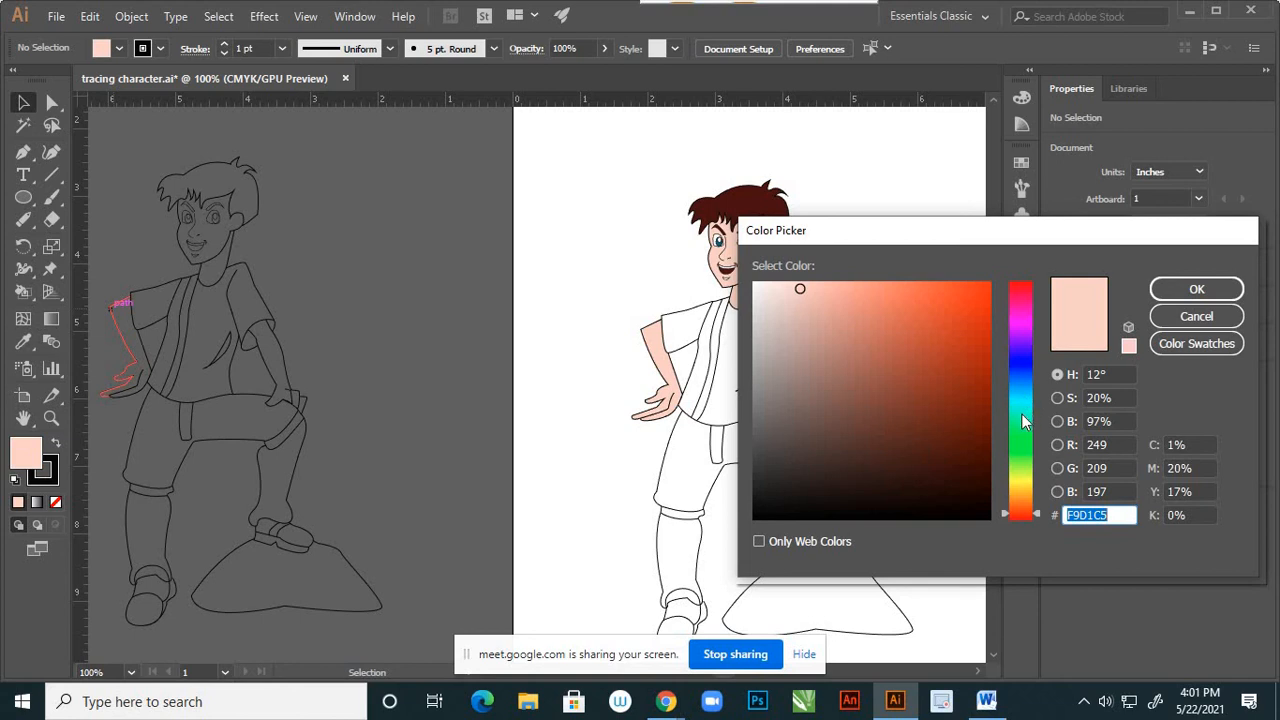
left_click(1022, 292)
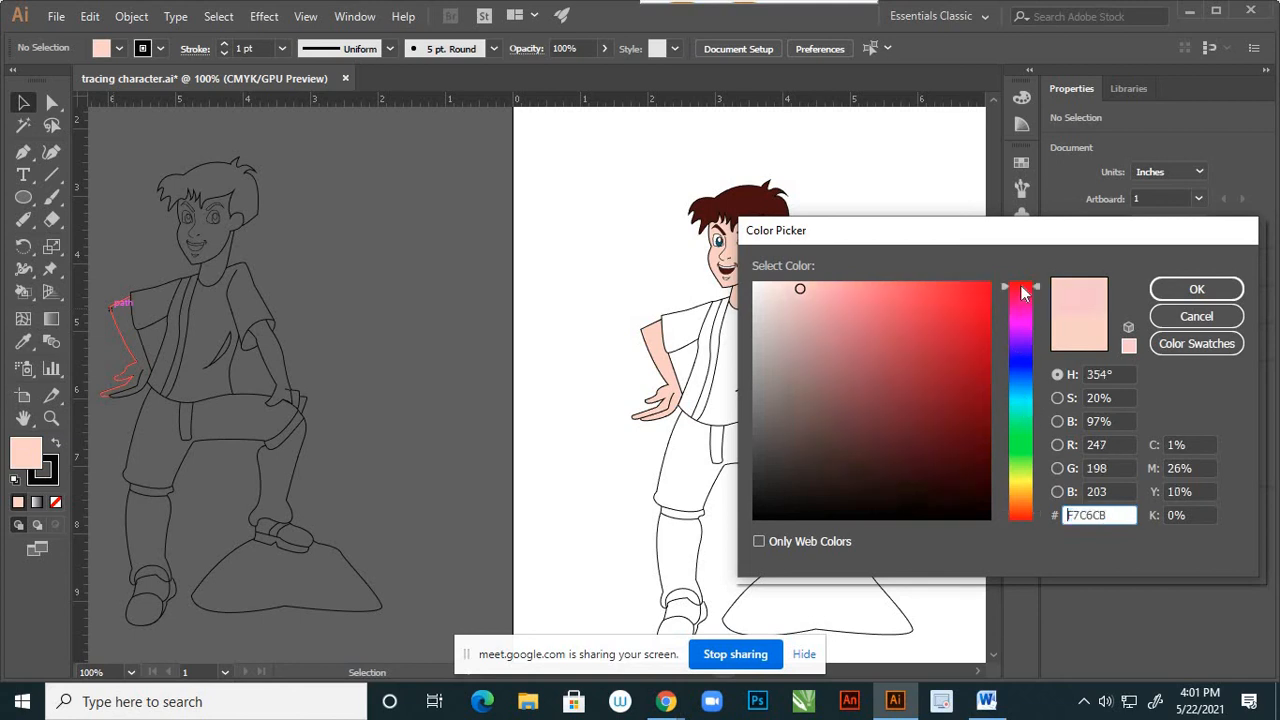
left_click_drag(977, 347, 964, 344)
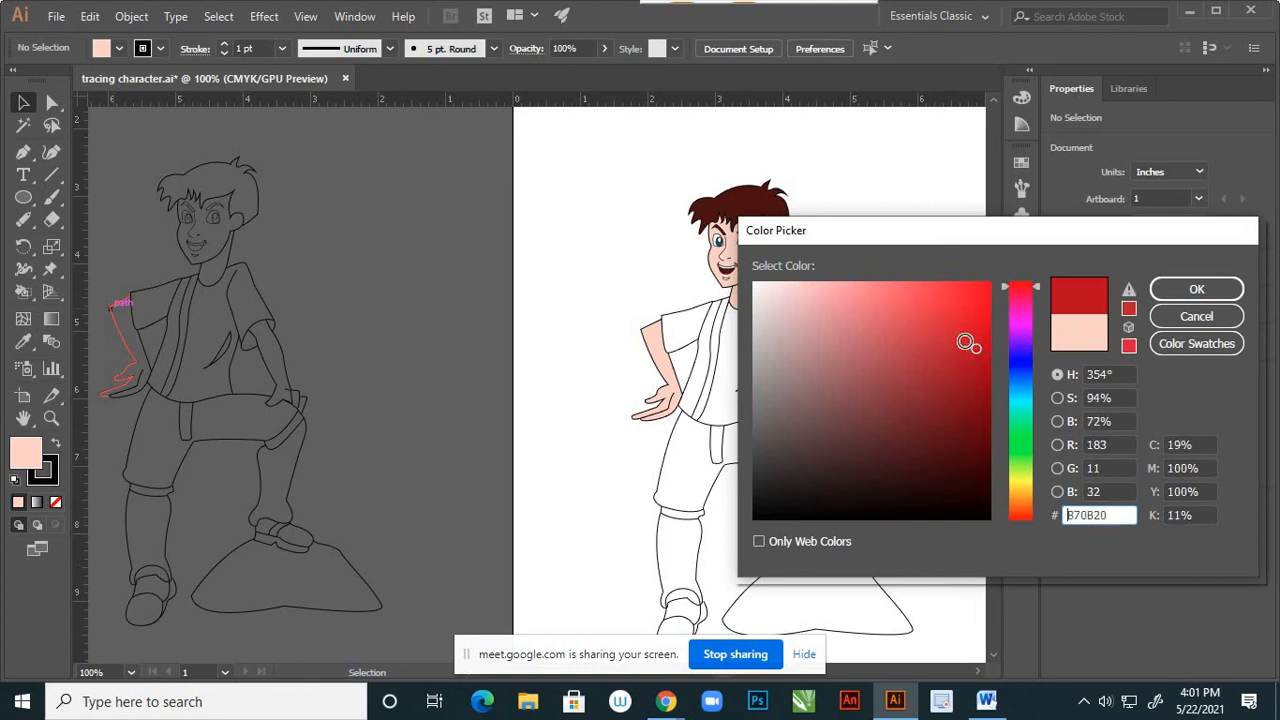
key("Return")
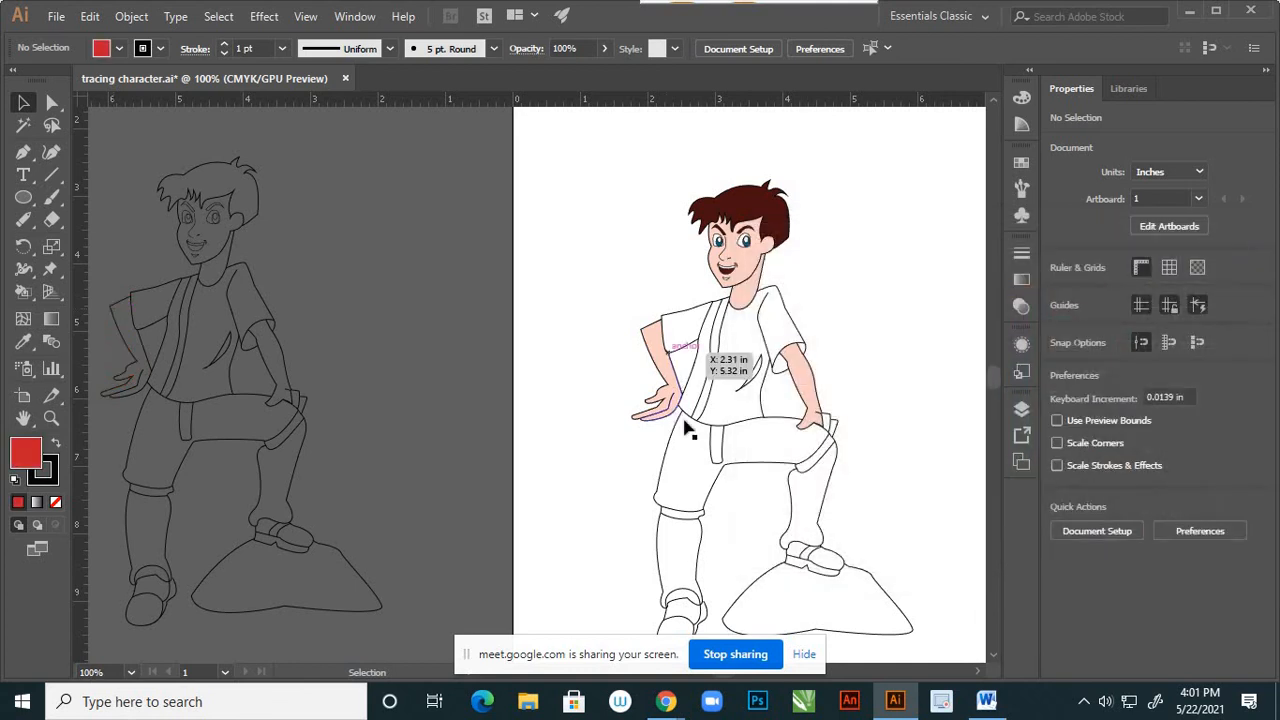
key("k")
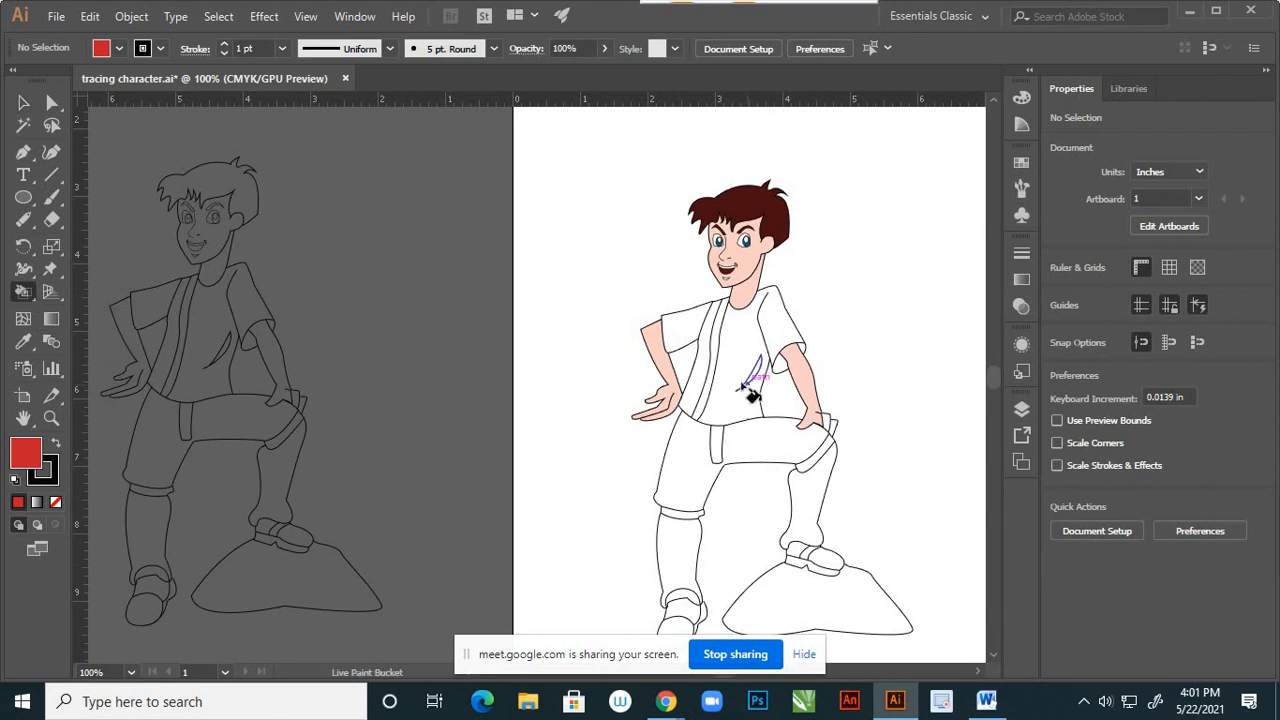
left_click(745, 355)
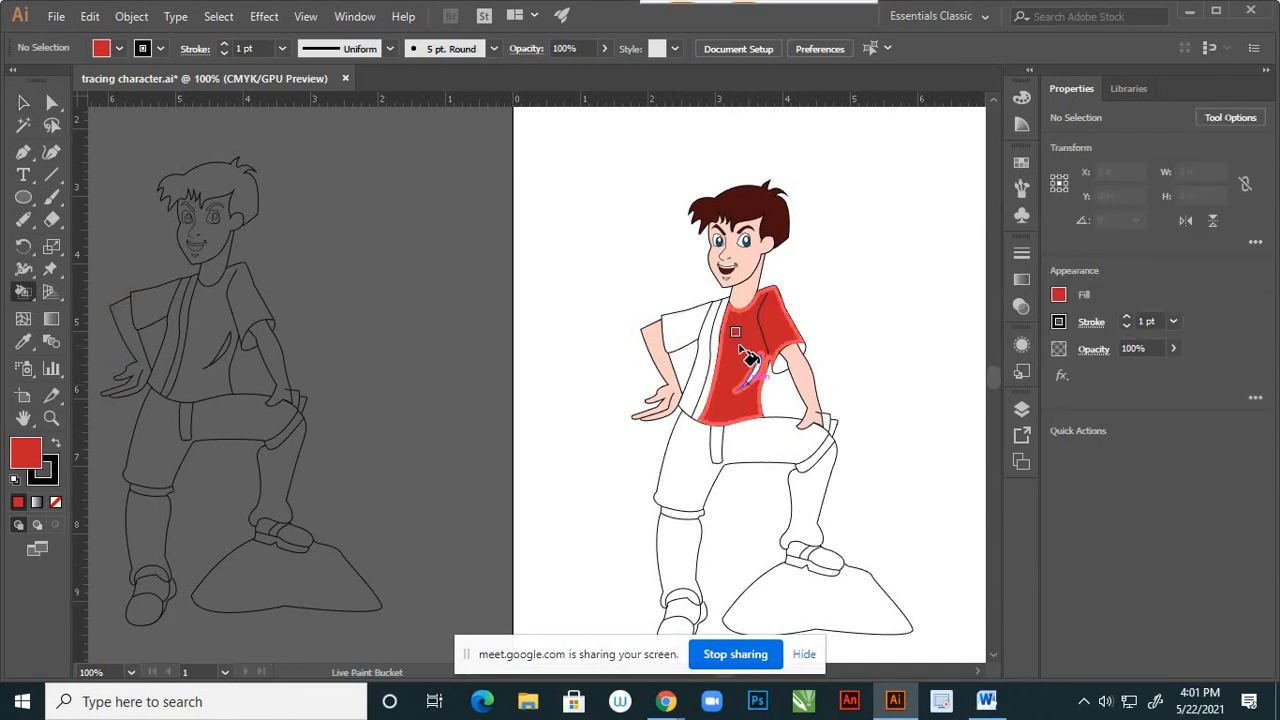
left_click(678, 332)
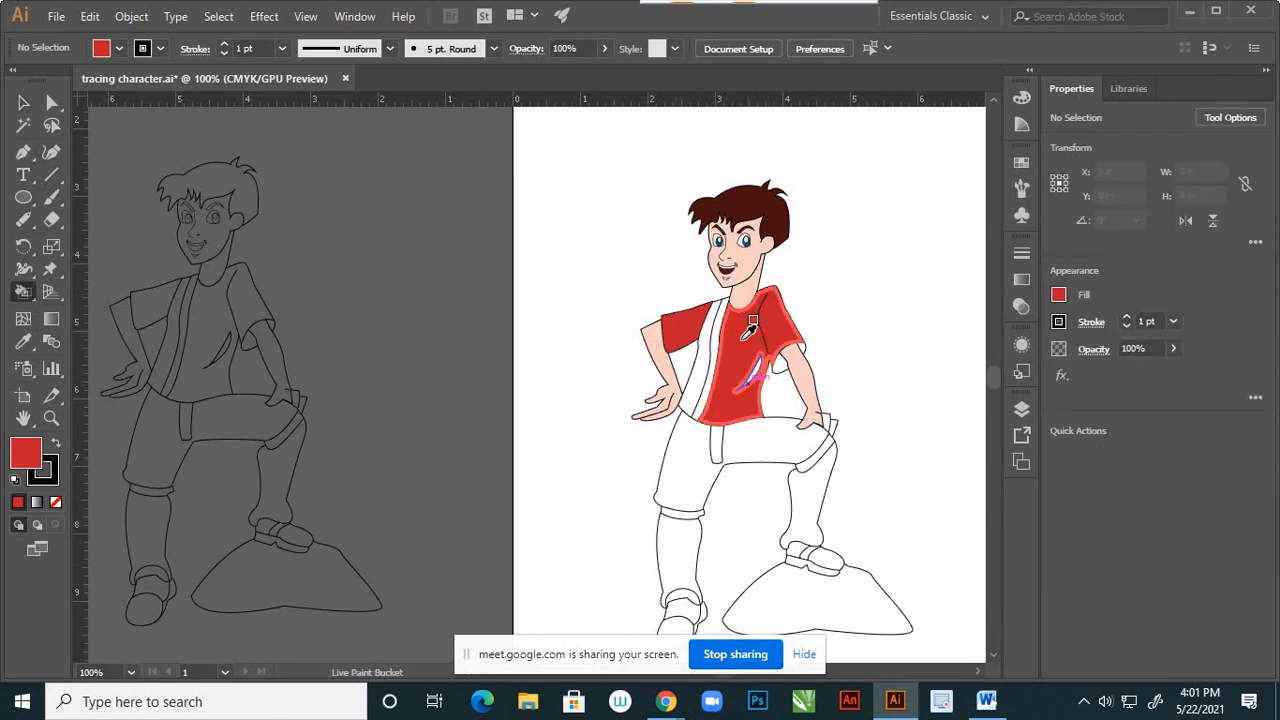
Fill the two inner sleeve openings around the arm resting on the knee with dark red 77071A.
scroll(745, 340, "up", 3)
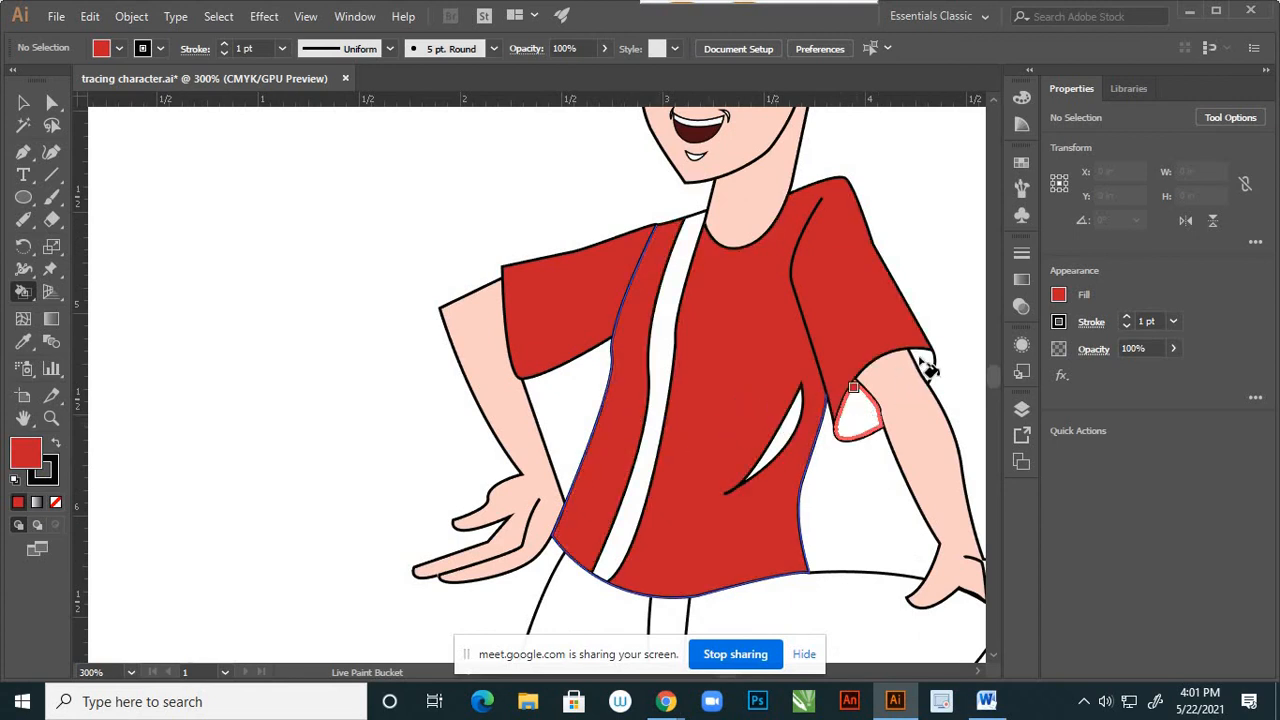
double_click(30, 460)
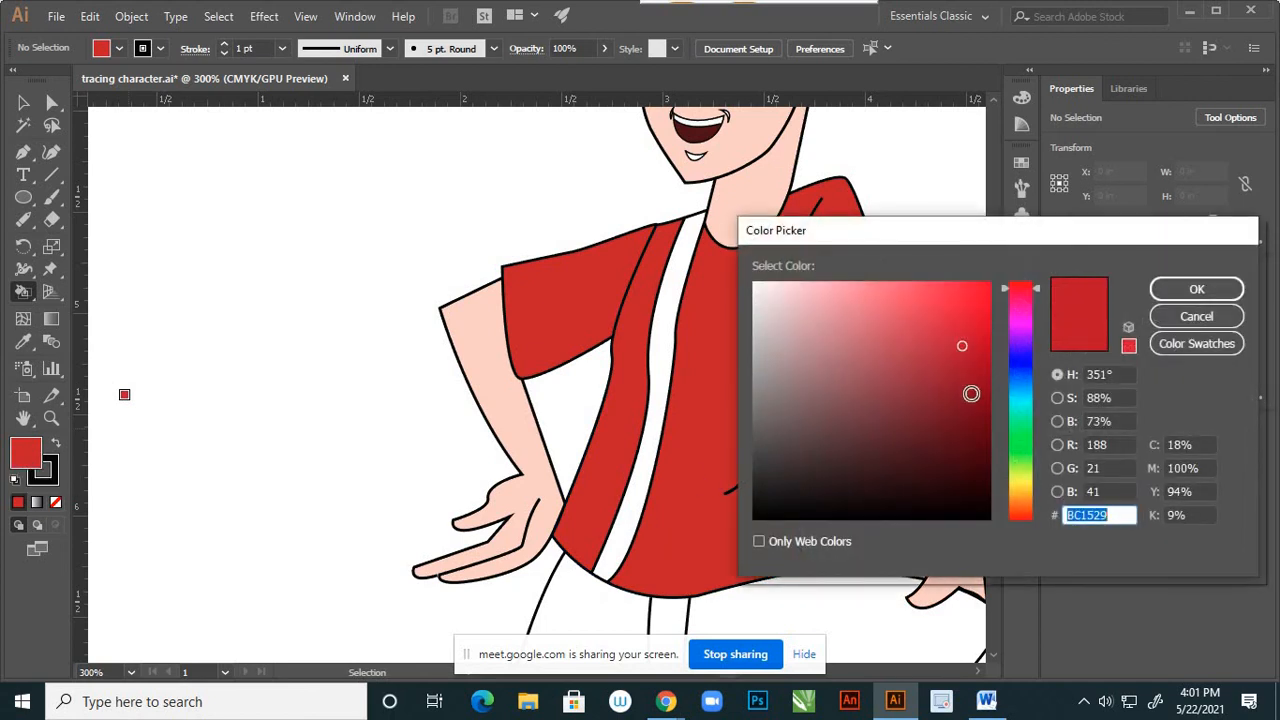
left_click(969, 397)
left_click(975, 408)
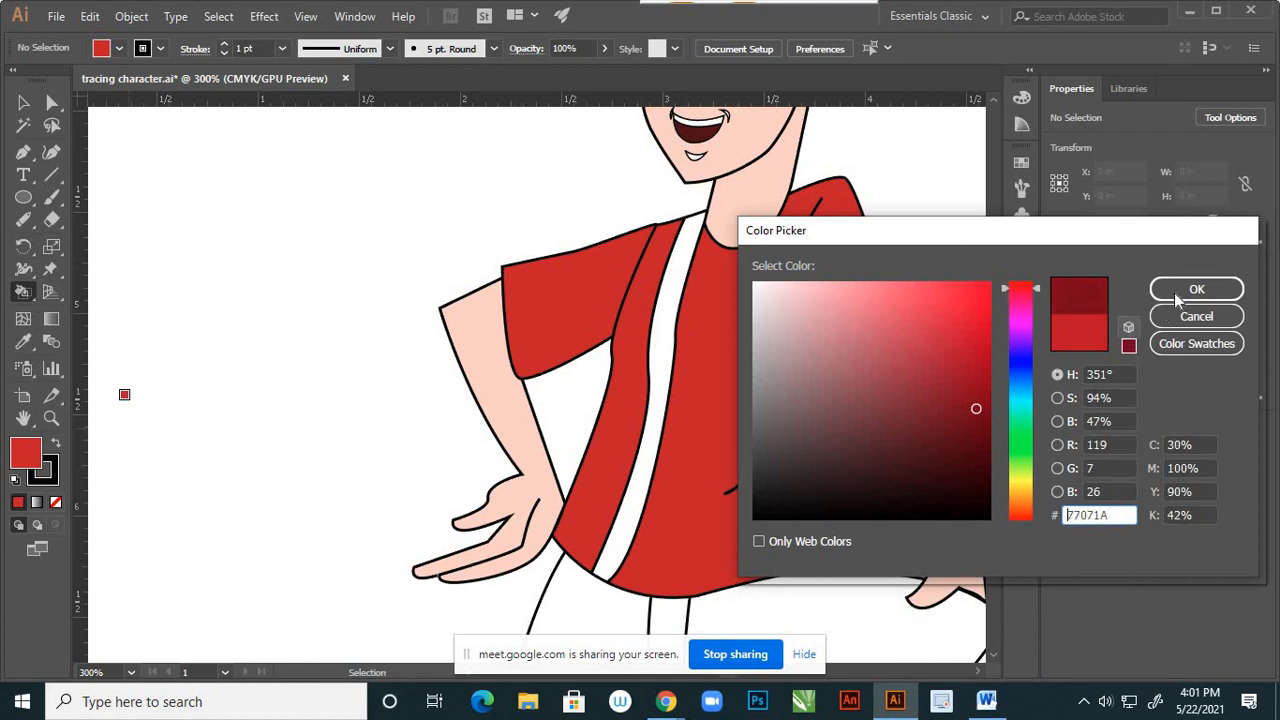
left_click(1196, 289)
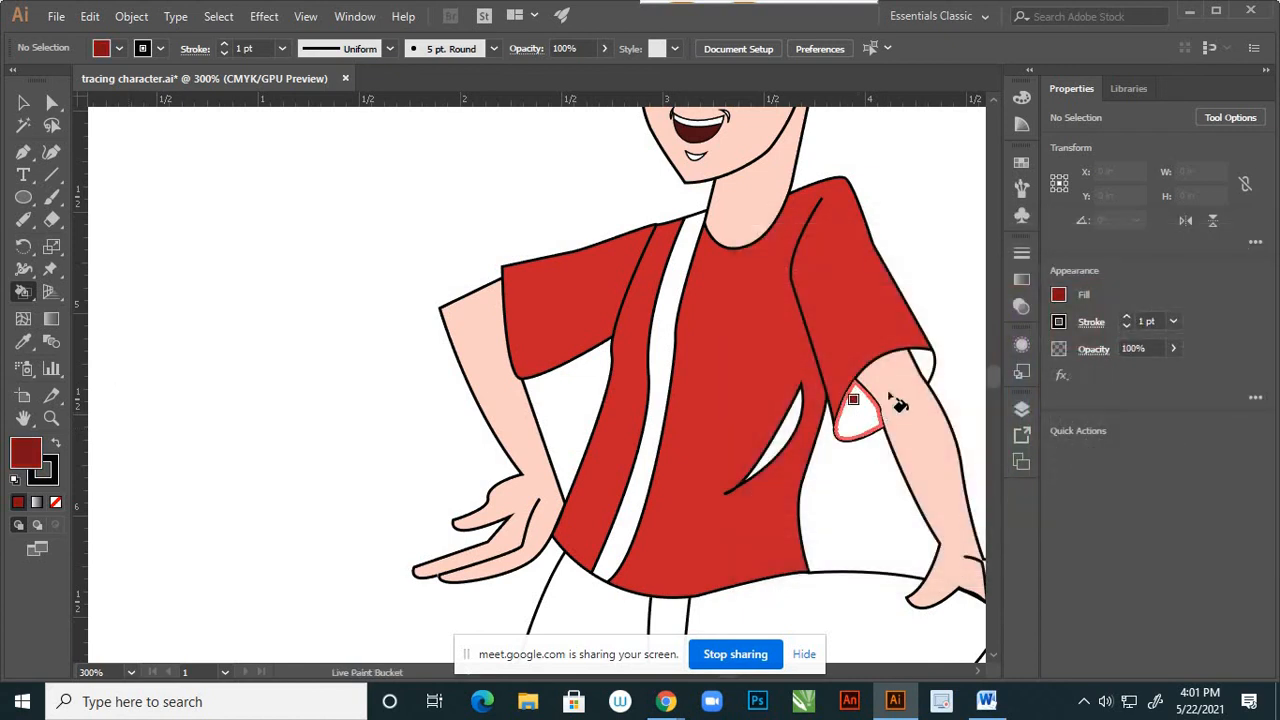
left_click(868, 412)
left_click(924, 368)
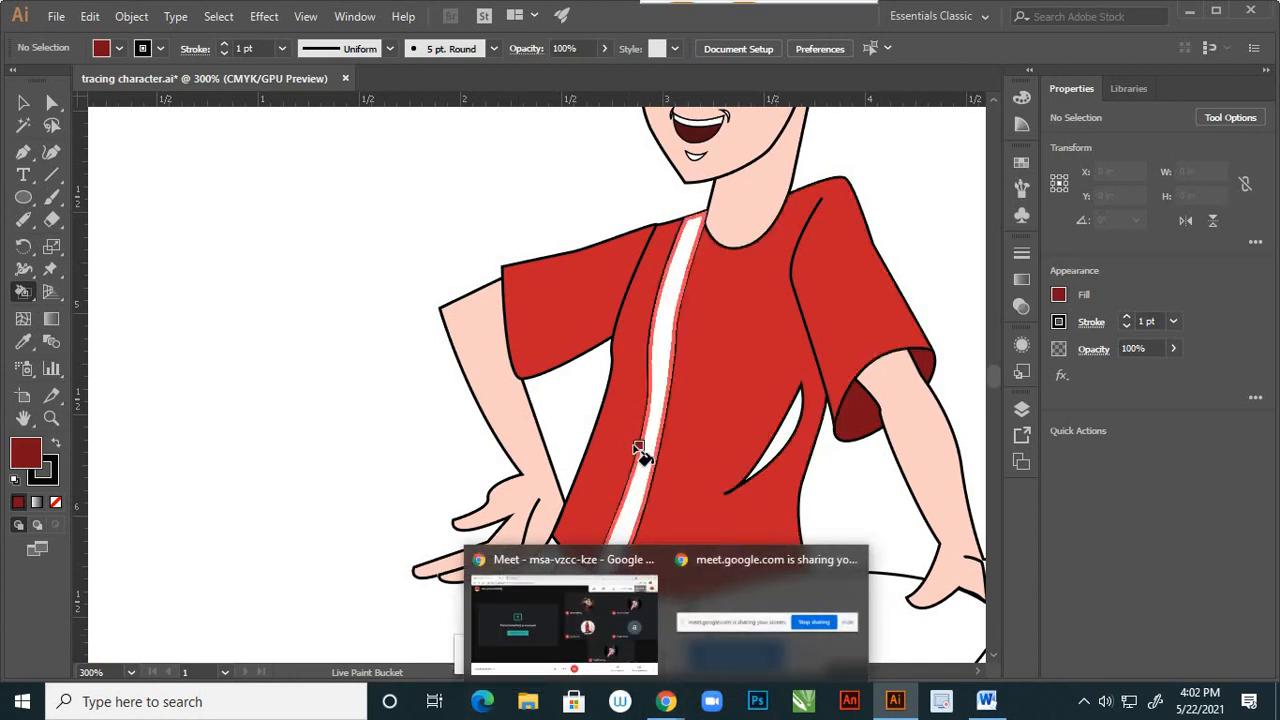
Fill the vertical stripe on the shirt with bright blue 15A6CC using Live Paint Bucket.
key("v")
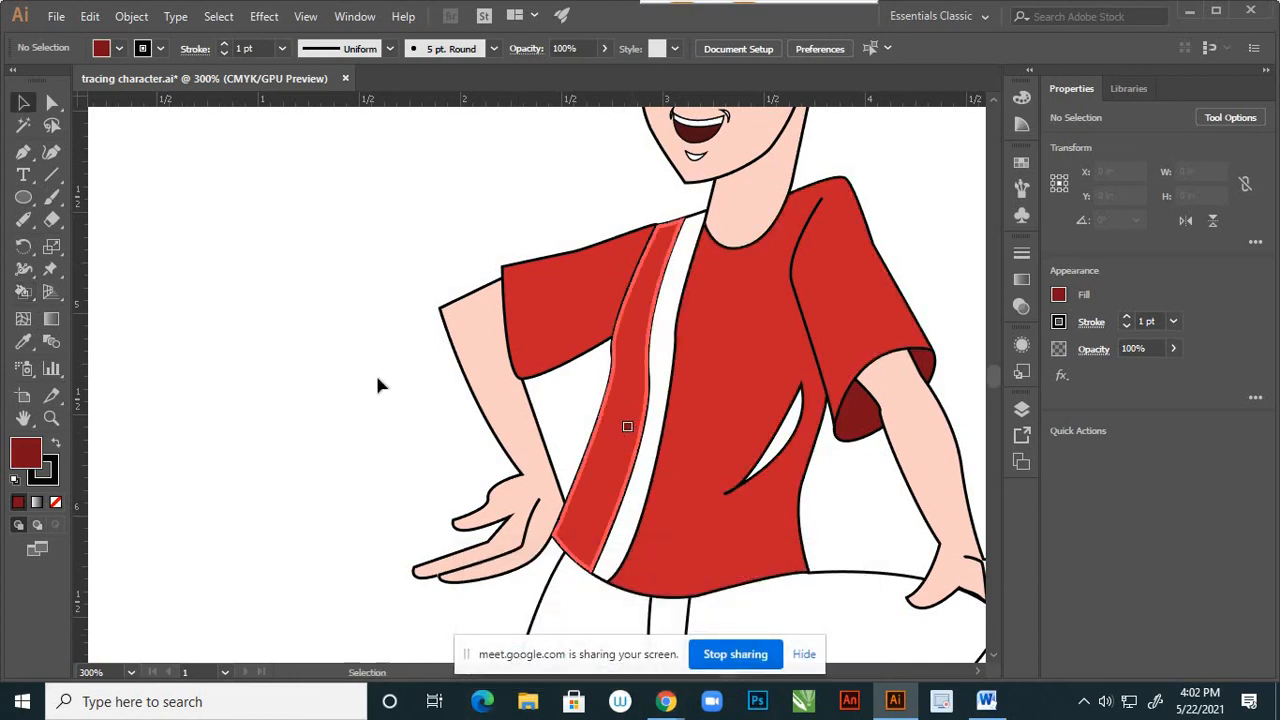
double_click(27, 453)
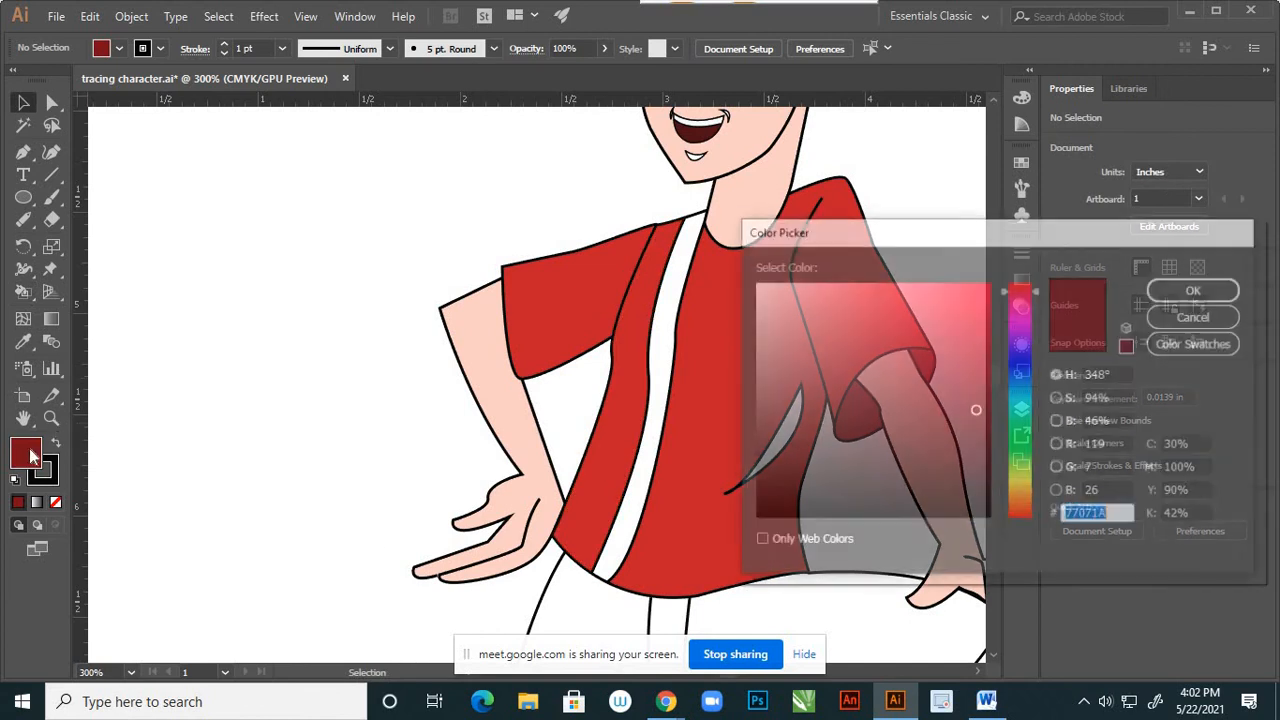
left_click(1021, 391)
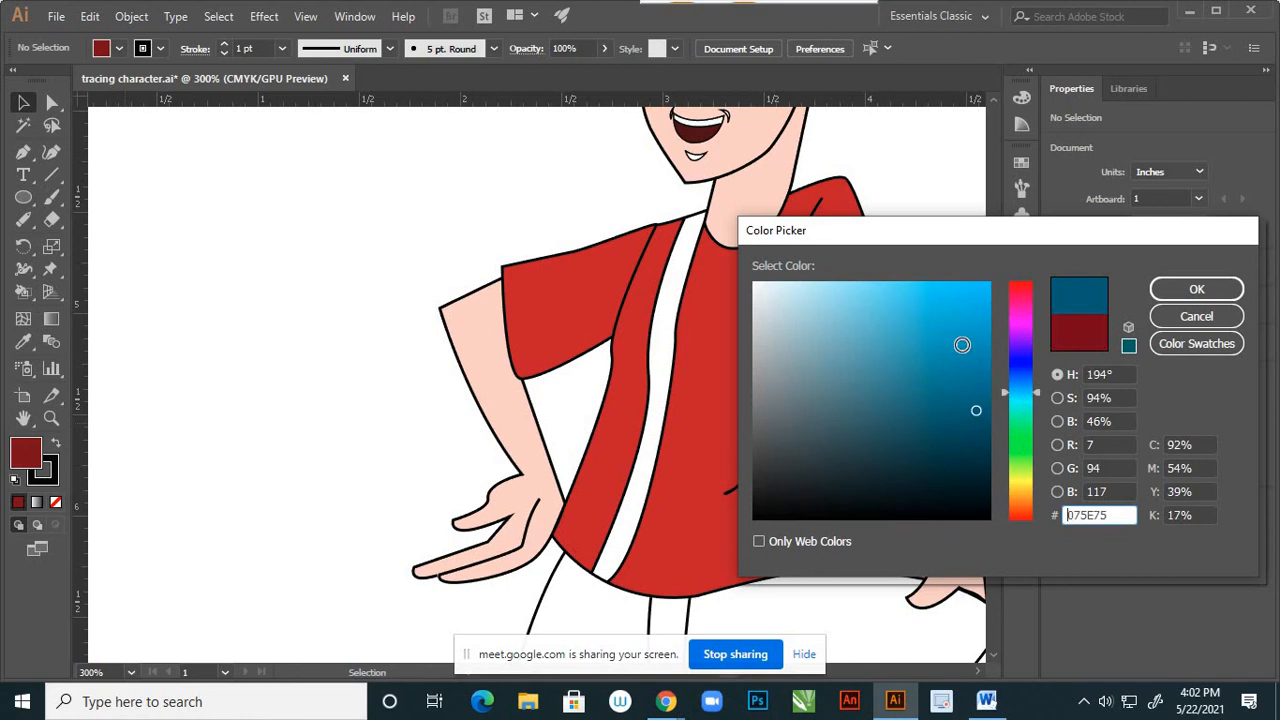
left_click(973, 342)
left_click_drag(966, 340, 969, 327)
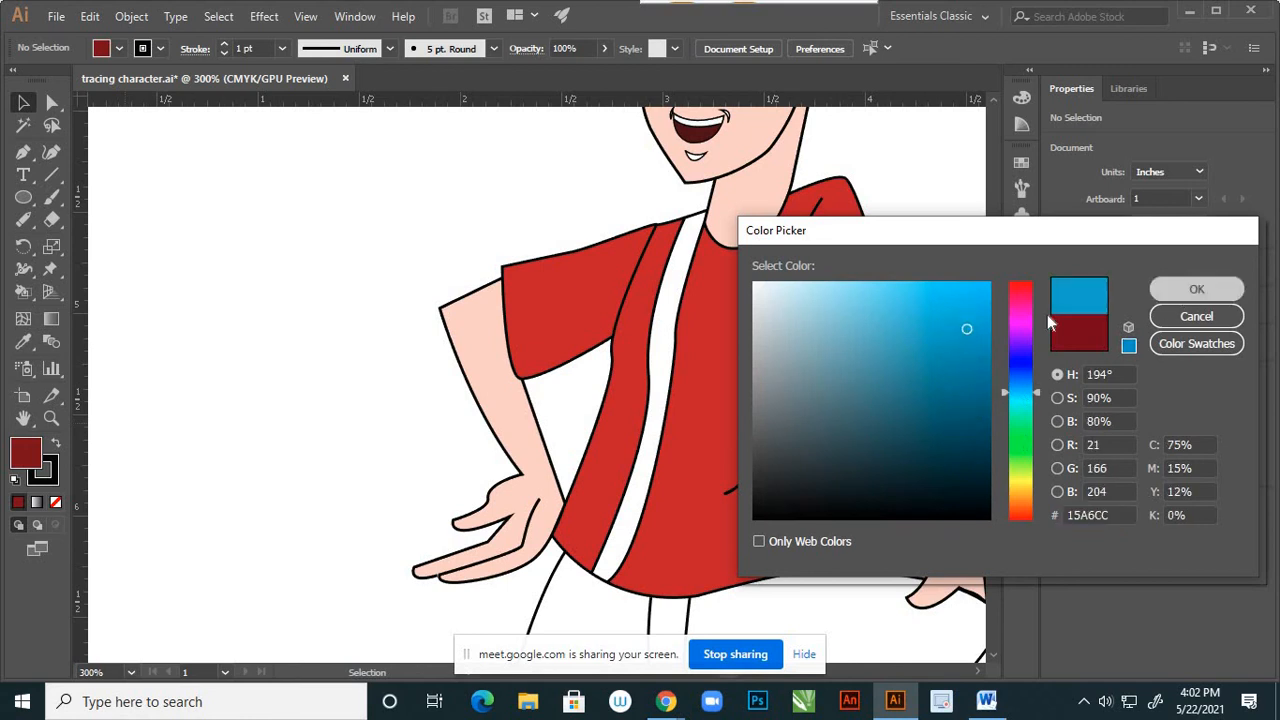
left_click(1170, 292)
key("k")
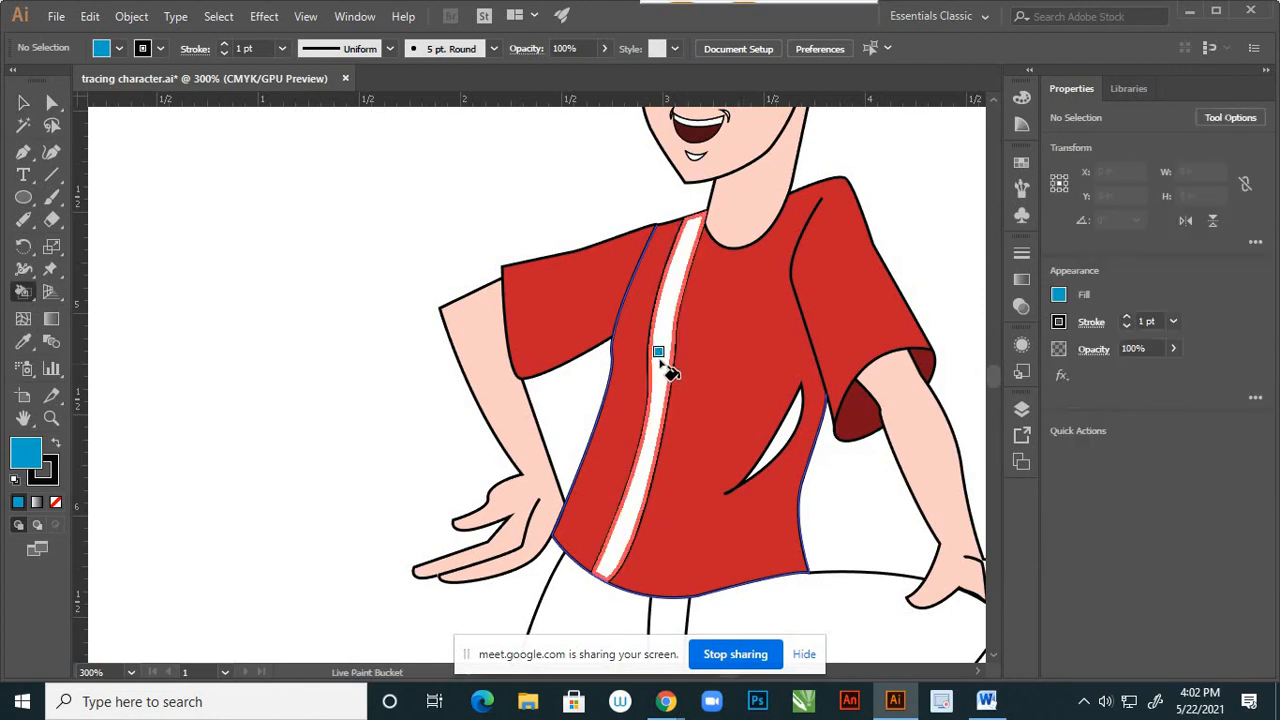
left_click(662, 370)
key("v")
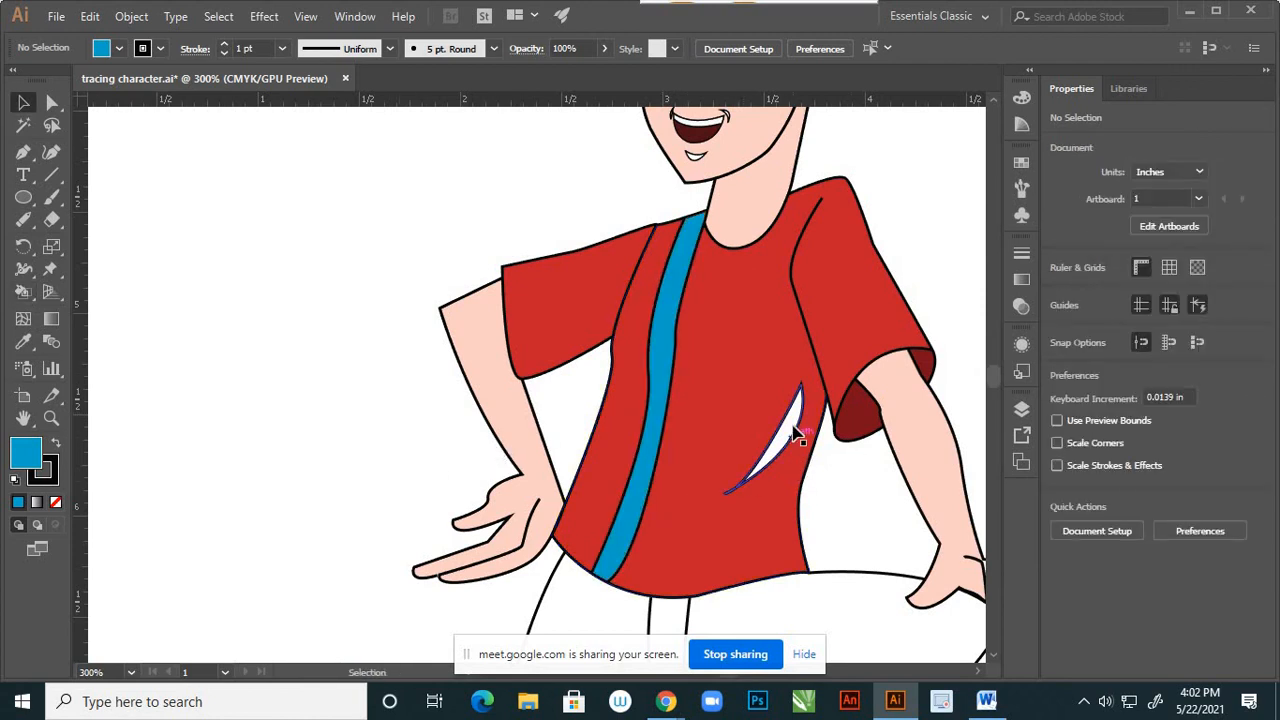
Fill the trouser thighs and the raised lower leg with dark teal 045466 using Live Paint Bucket, leaving the narrow bands unfilled.
key("ctrl+1")
scroll(808, 533, "up", 1)
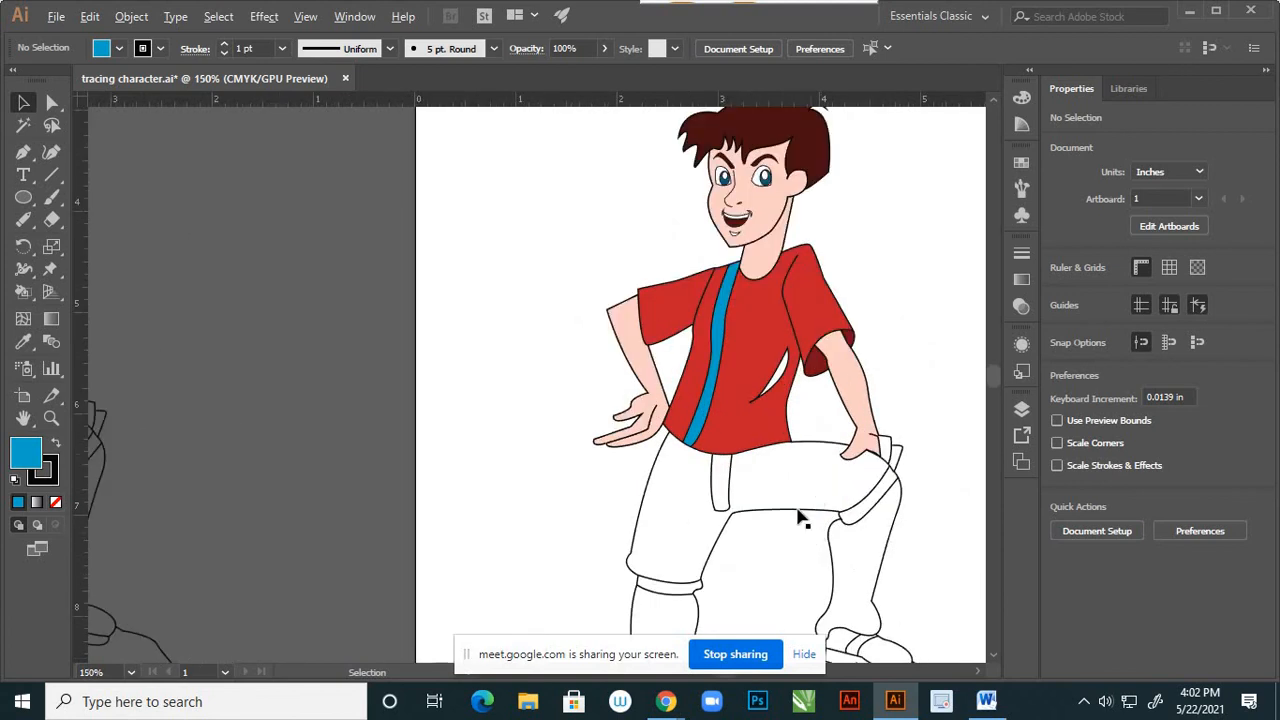
scroll(807, 511, "down", 1)
scroll(807, 511, "up", 1)
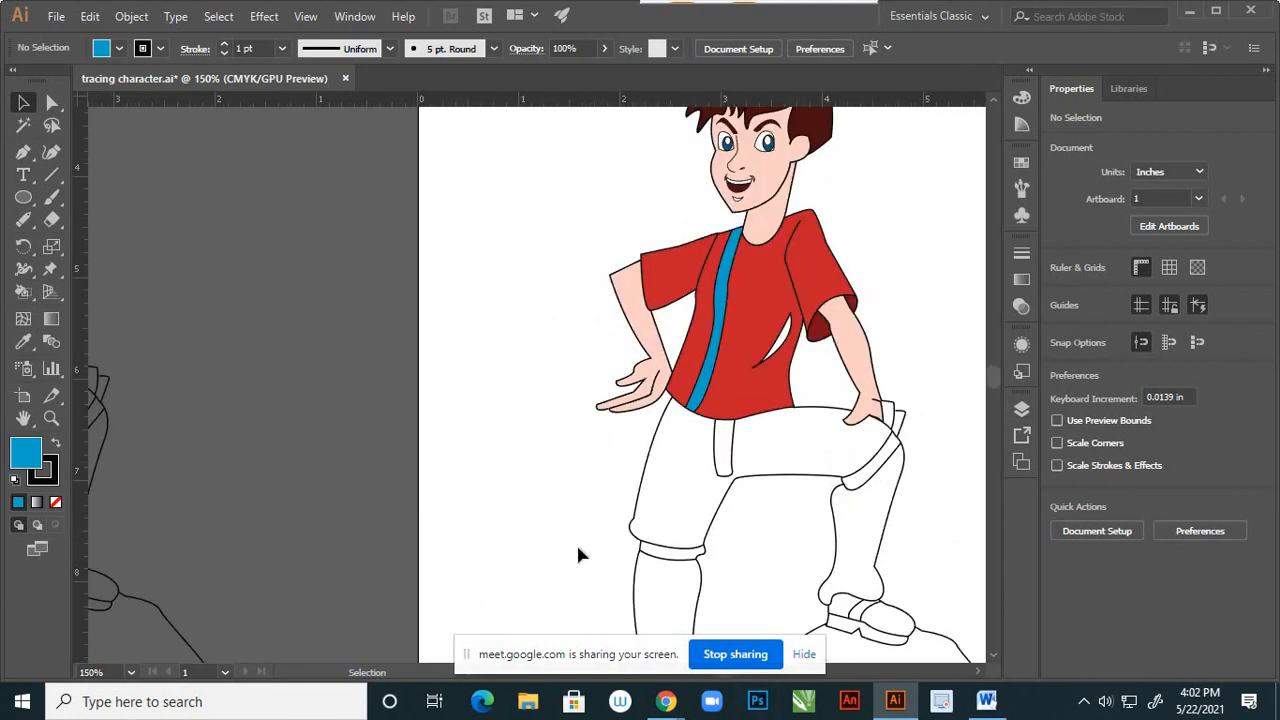
double_click(30, 454)
left_click(968, 411)
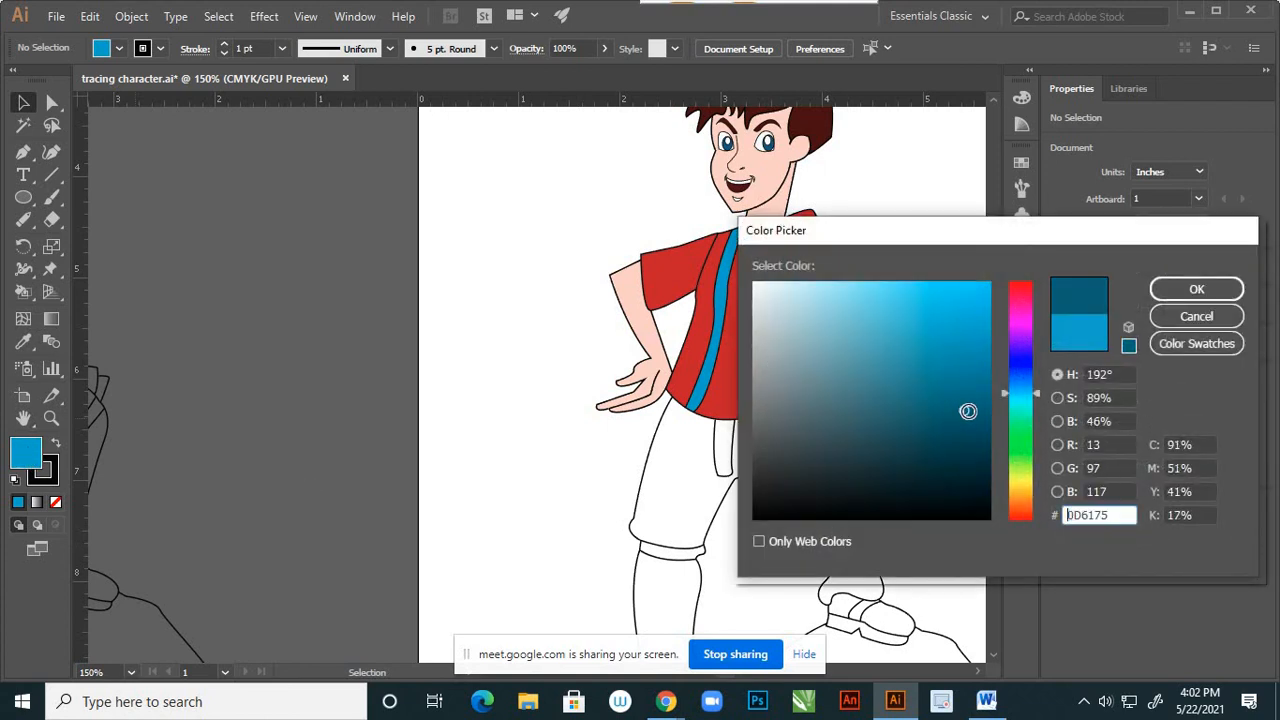
left_click(980, 424)
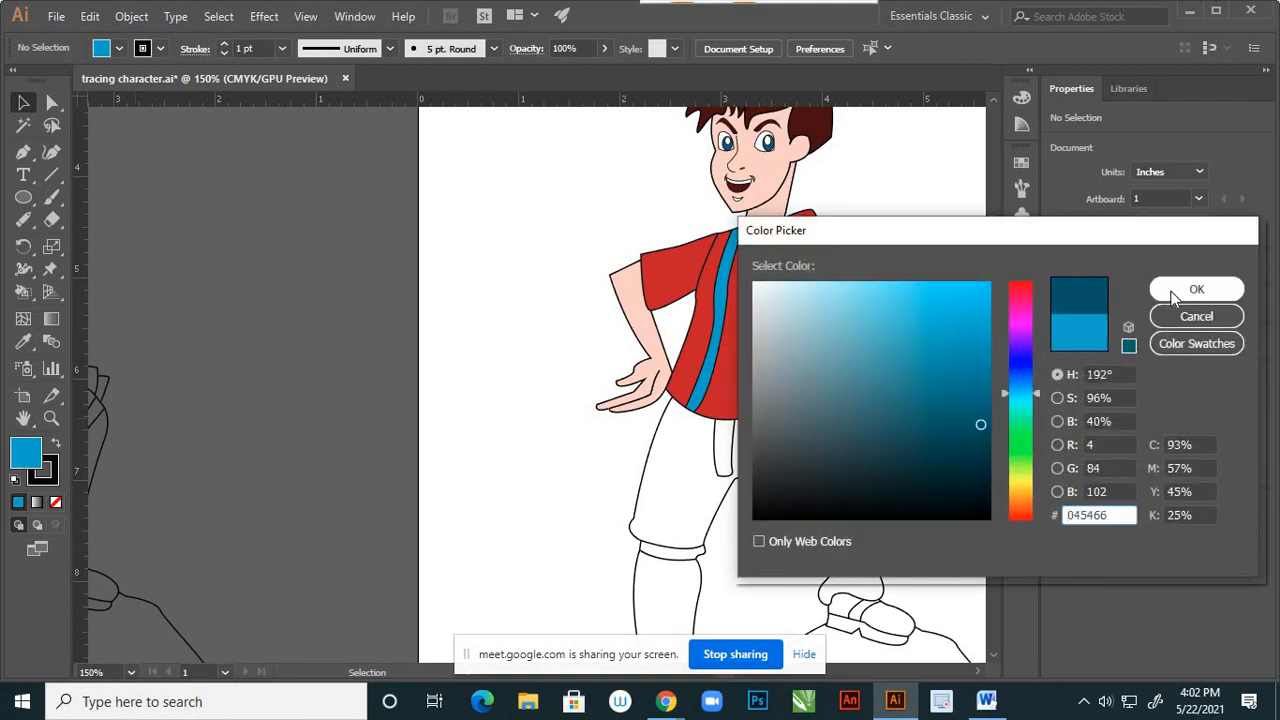
key("Return")
key("k")
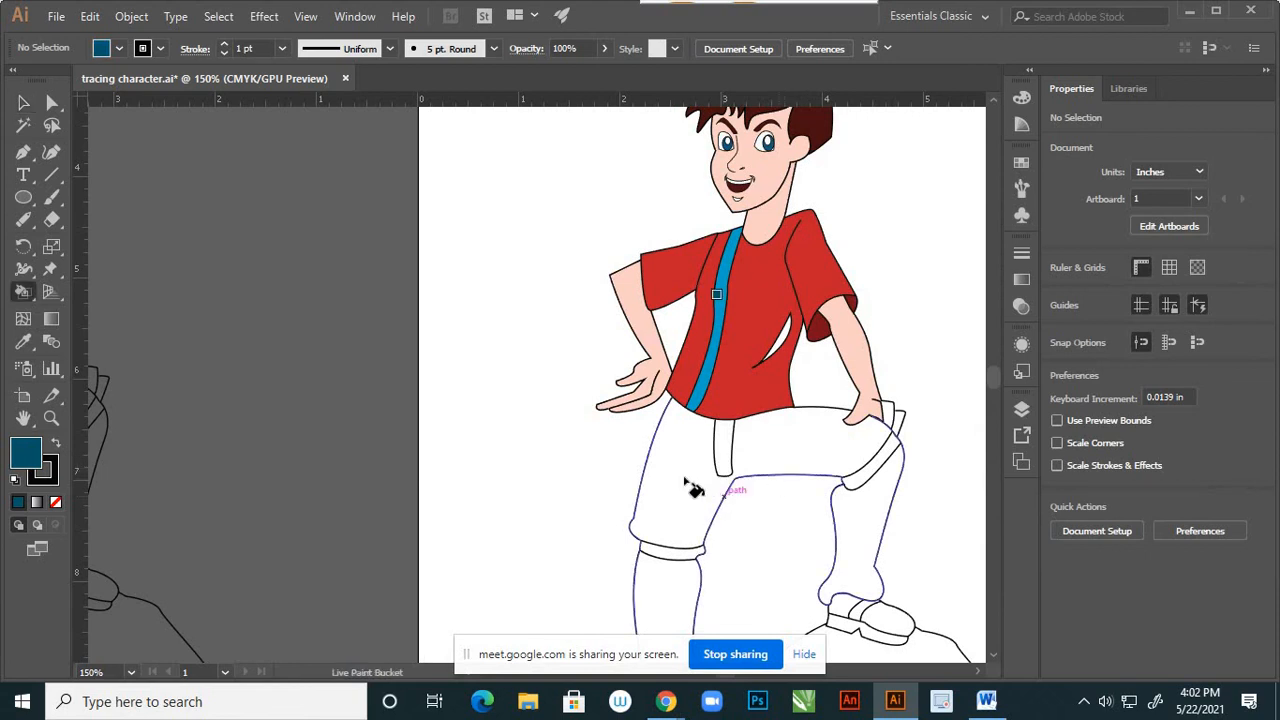
left_click(688, 485)
left_click(872, 530)
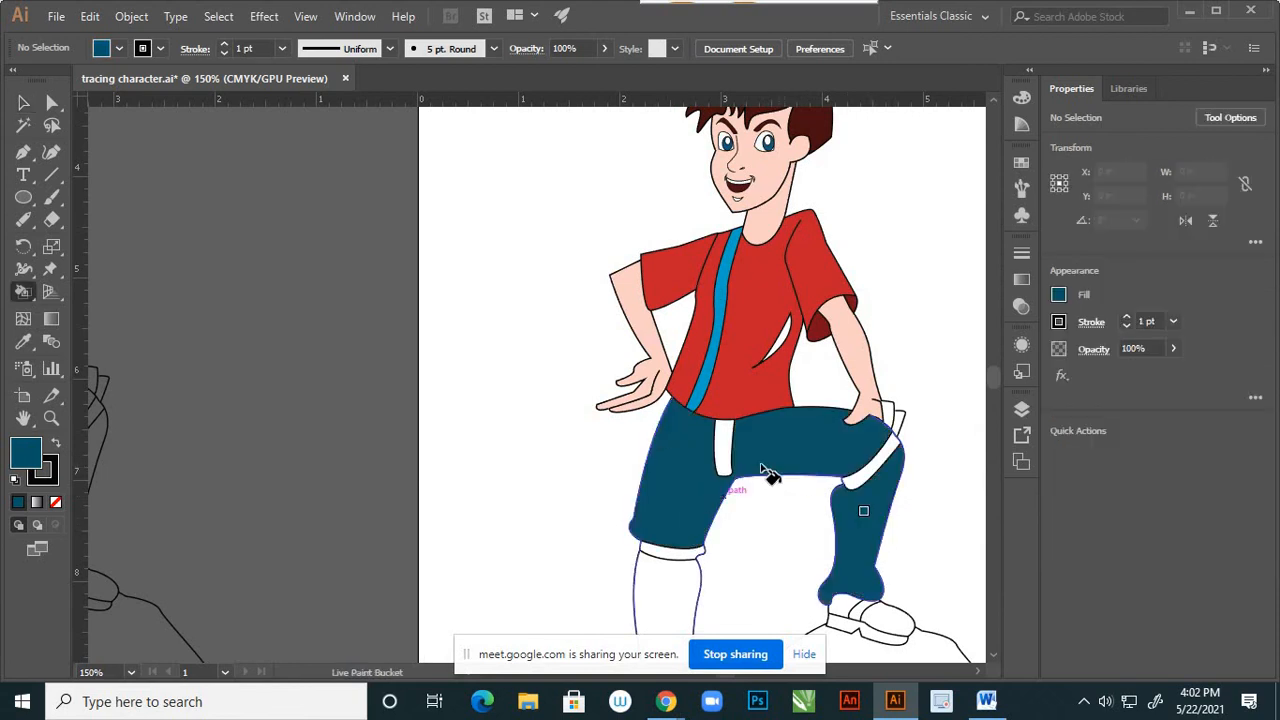
Fill the lower part of the standing leg and the curved cuff opening at its ankle with the same dark teal.
scroll(686, 591, "down", 1)
left_click(668, 575)
scroll(690, 520, "down", 2)
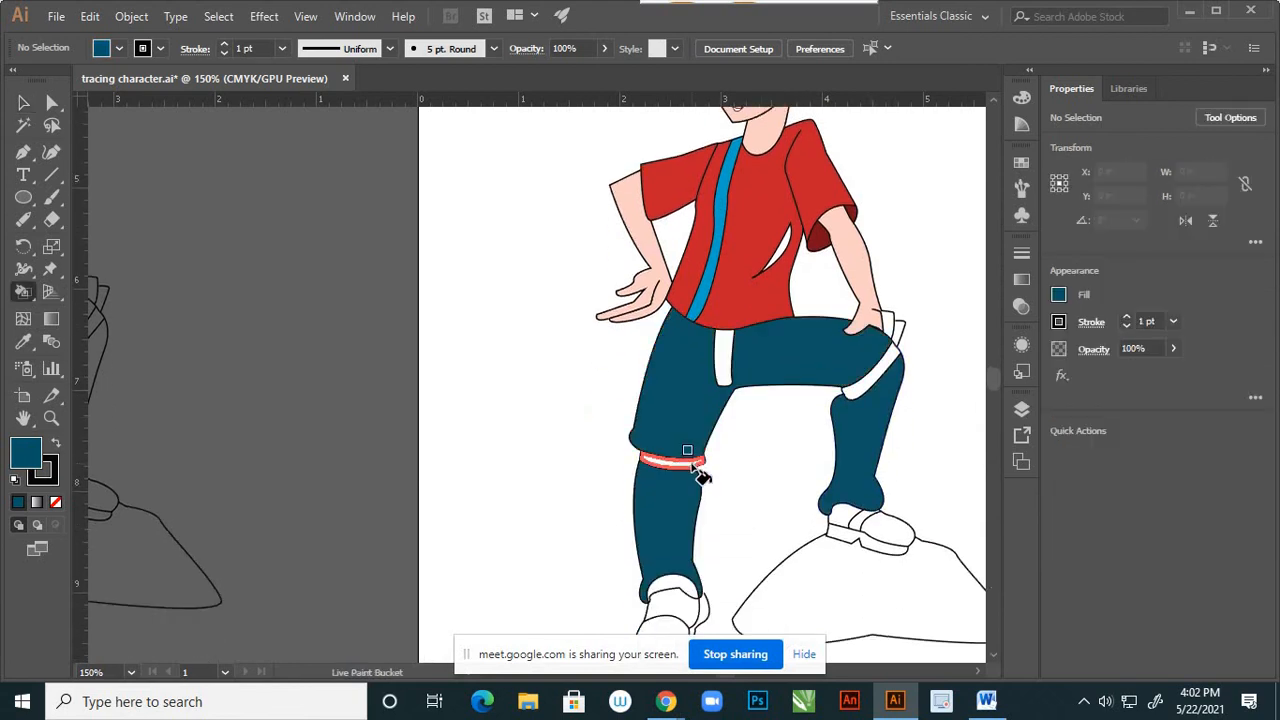
scroll(664, 530, "down", 1)
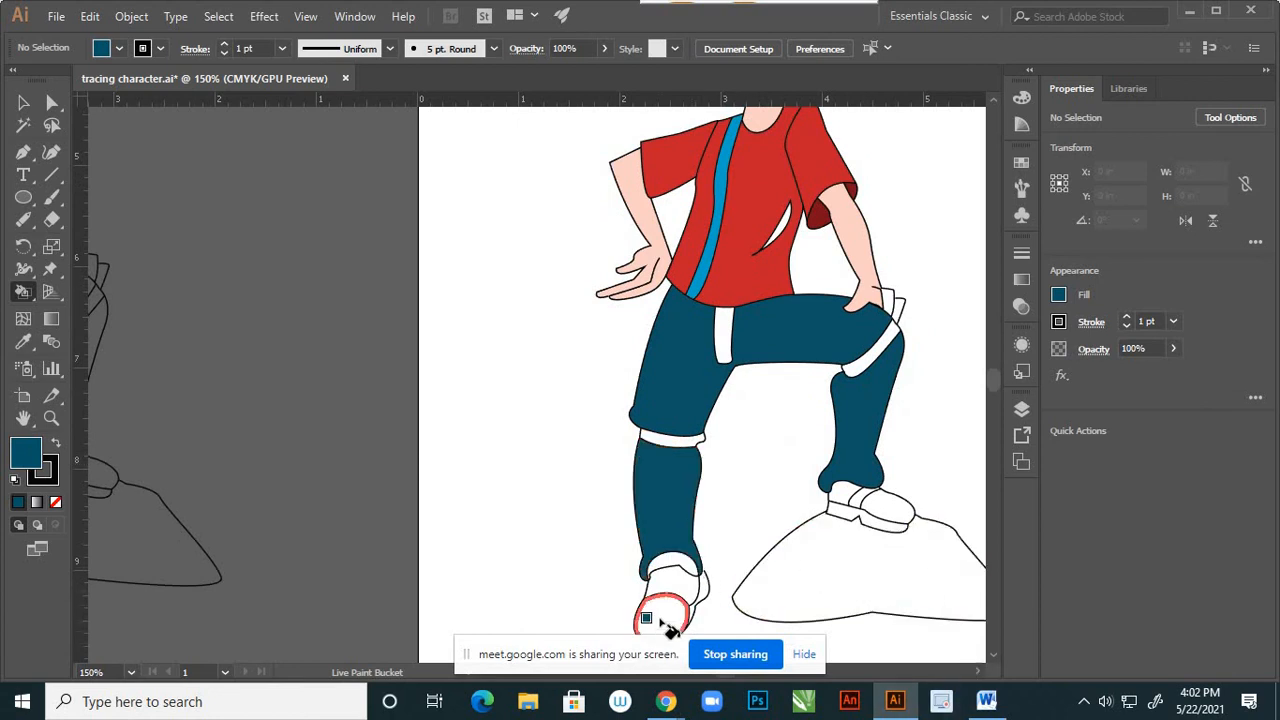
scroll(665, 625, "up", 2)
scroll(705, 565, "down", 3)
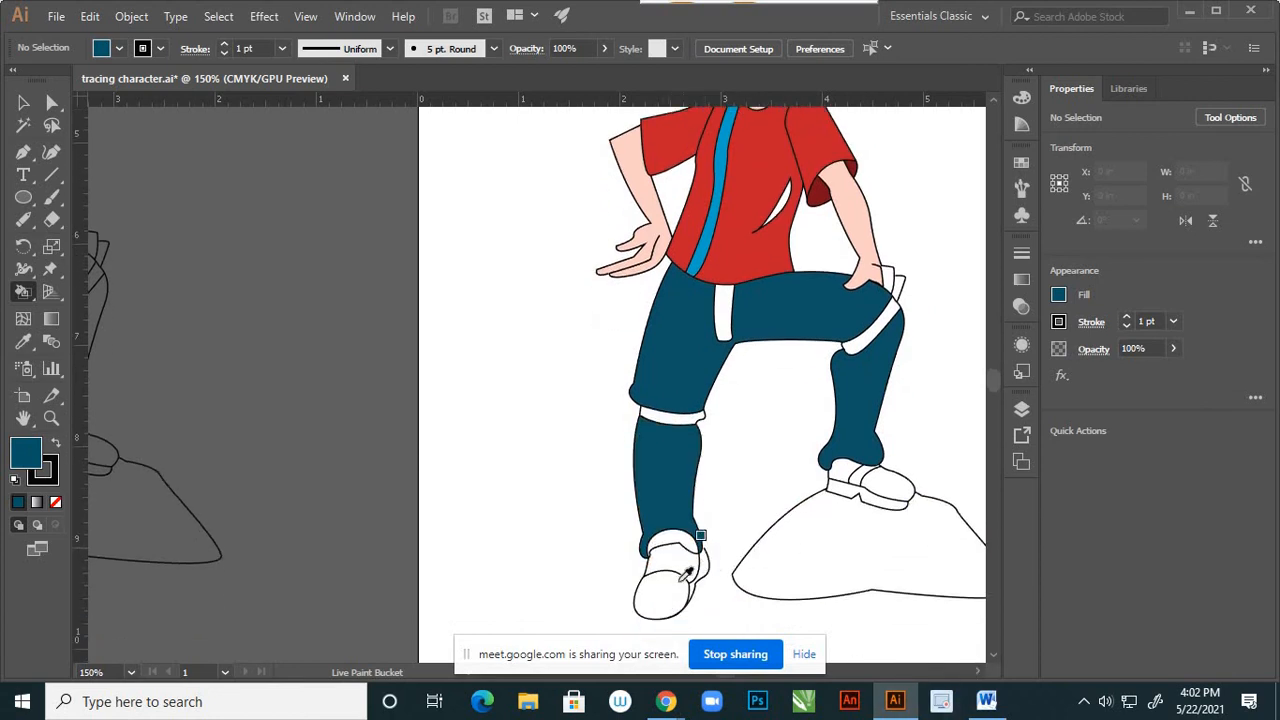
scroll(705, 558, "up", 2)
left_click(678, 503)
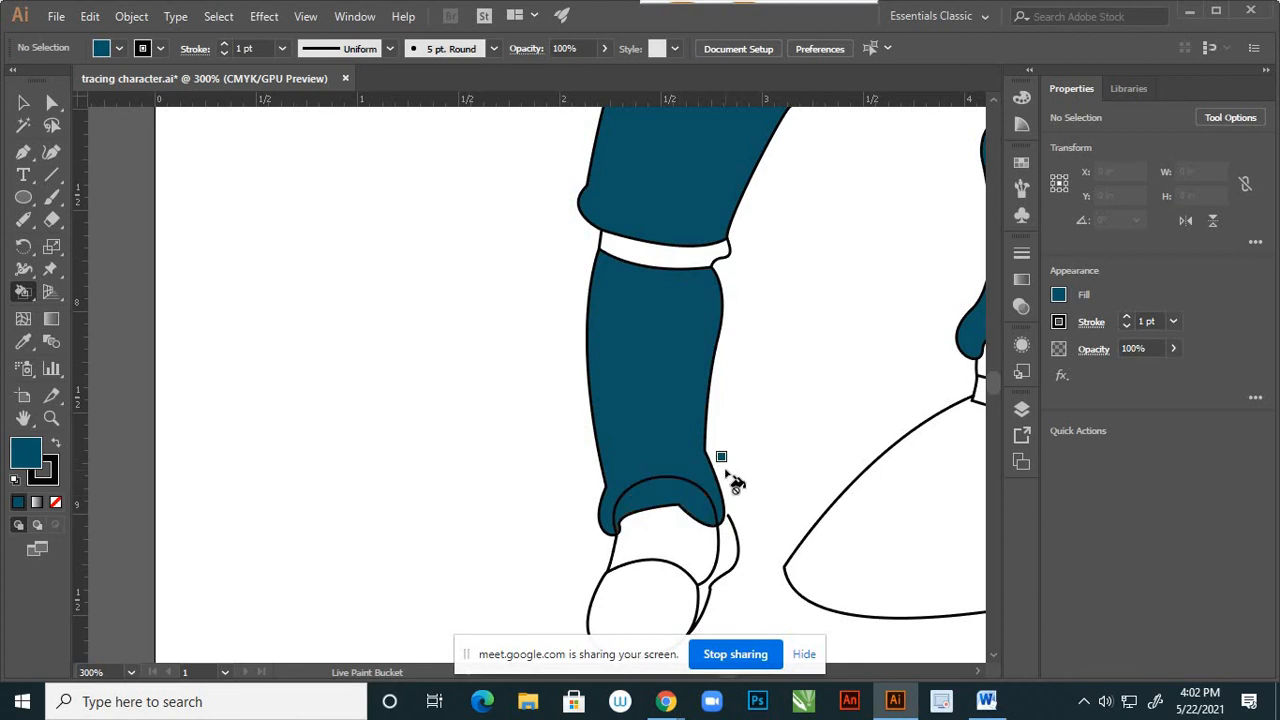
Fill the narrow vertical strip hanging below the shirt hem with the lighter teal 0B6F7F using Live Paint Bucket.
key("ctrl+1")
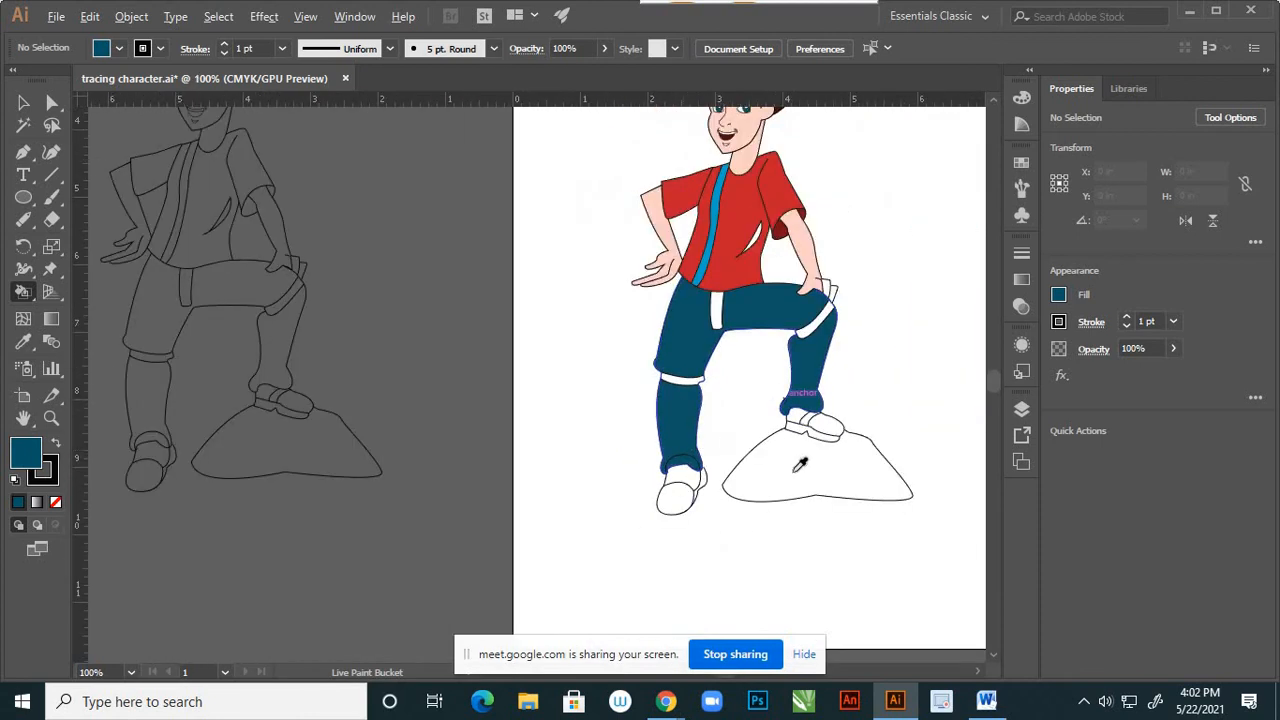
key("ctrl+minus")
key("ctrl+plus")
key("ctrl+plus")
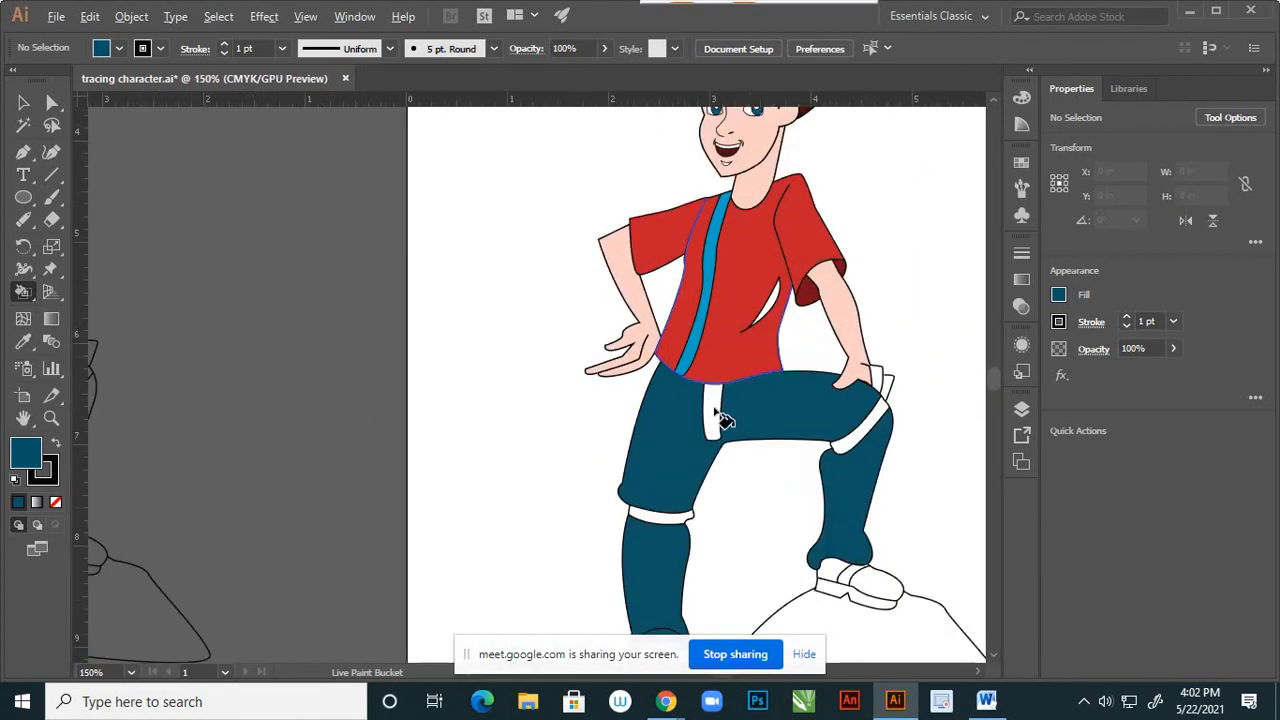
key("ctrl+plus")
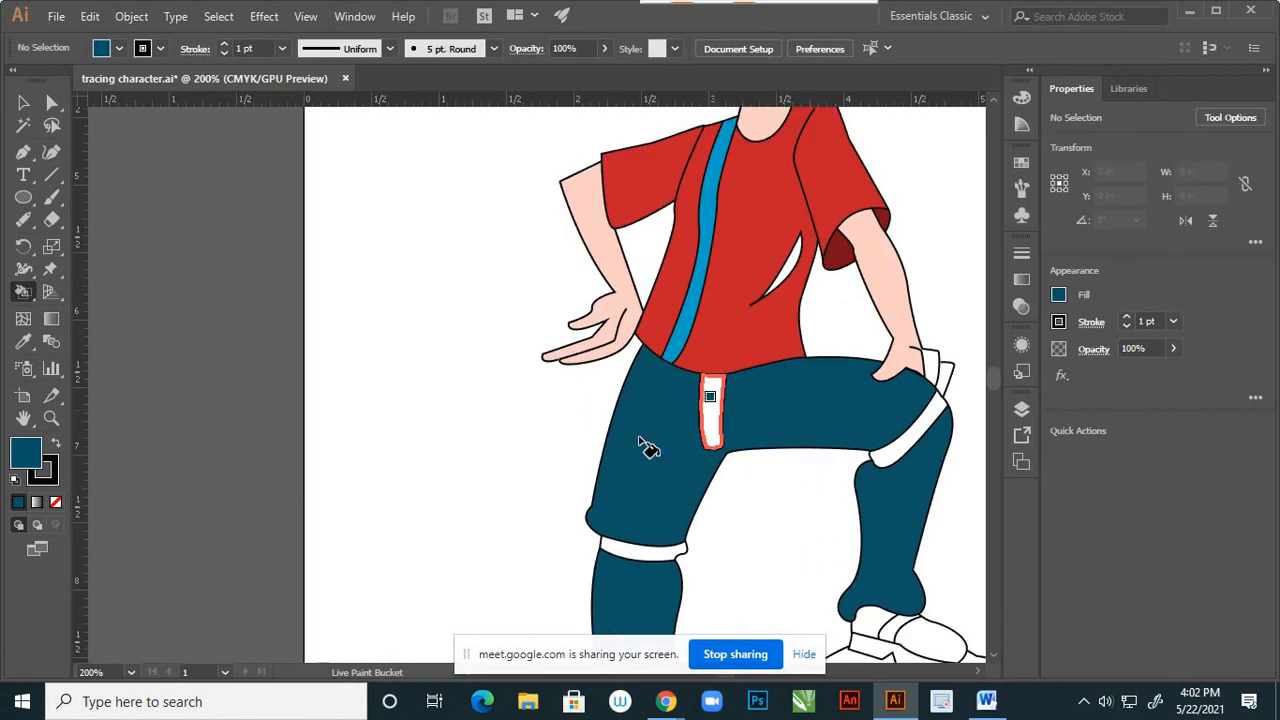
double_click(33, 460)
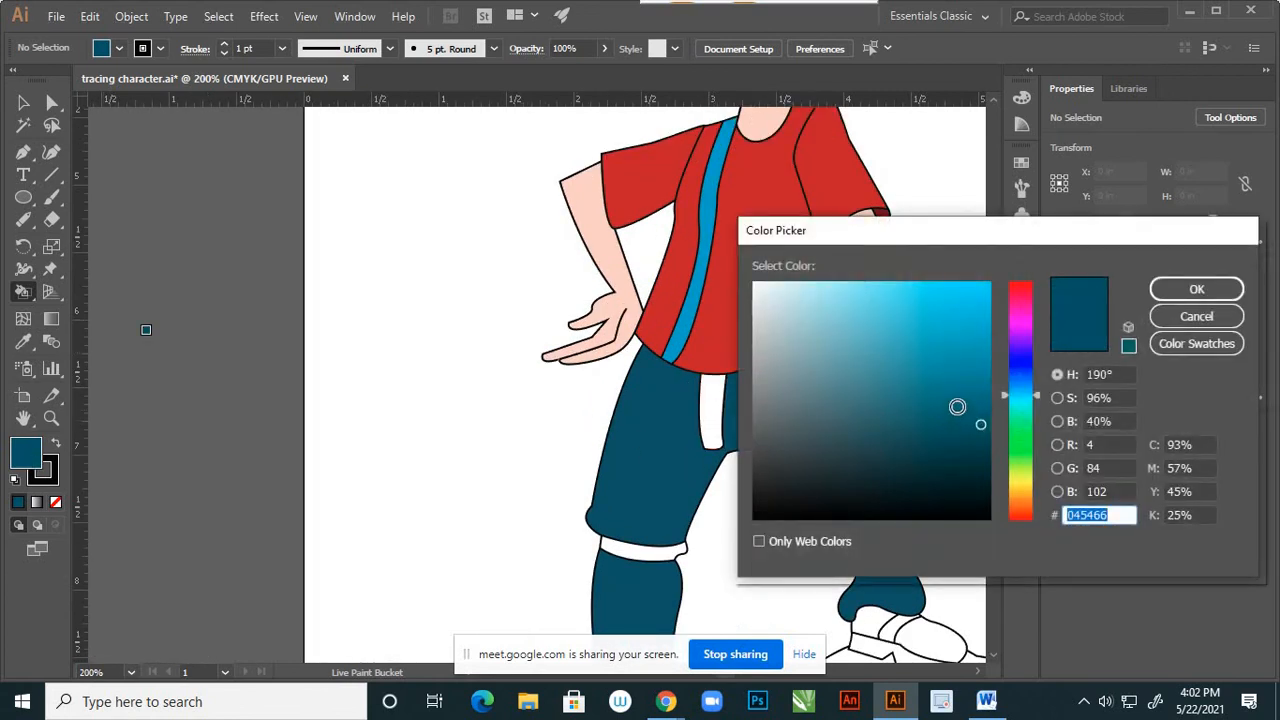
left_click(1196, 289)
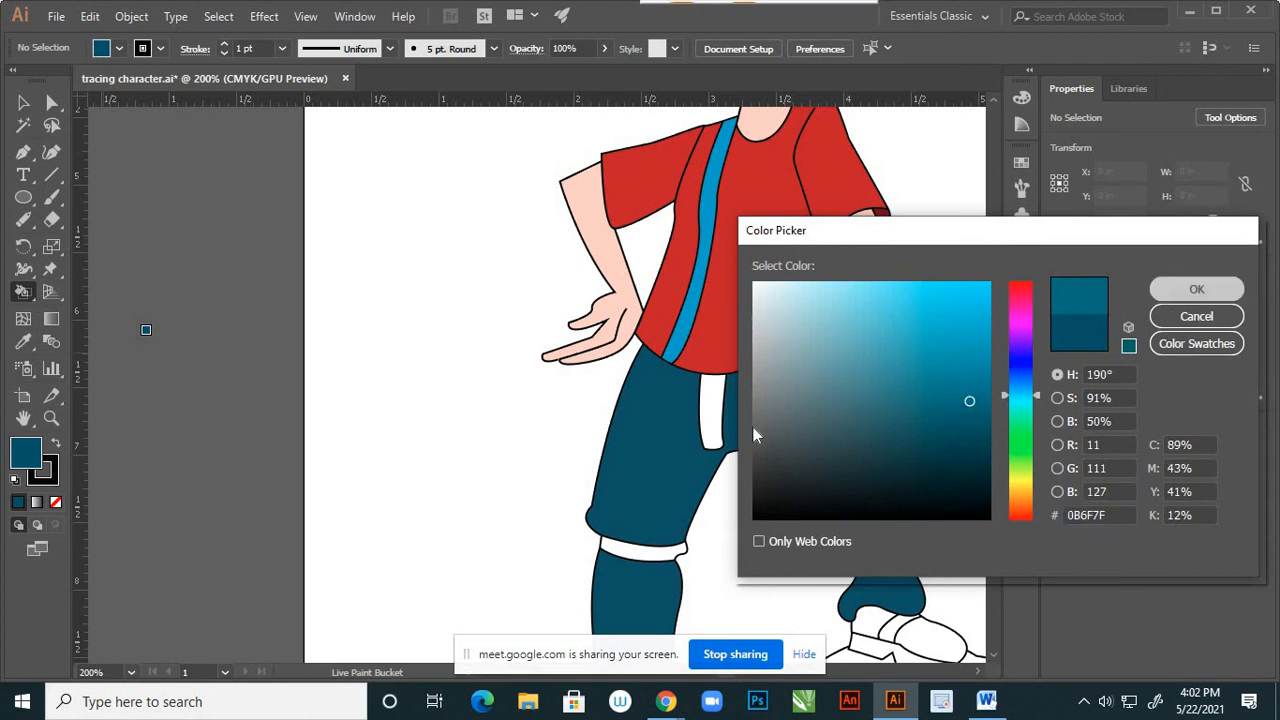
left_click(716, 415)
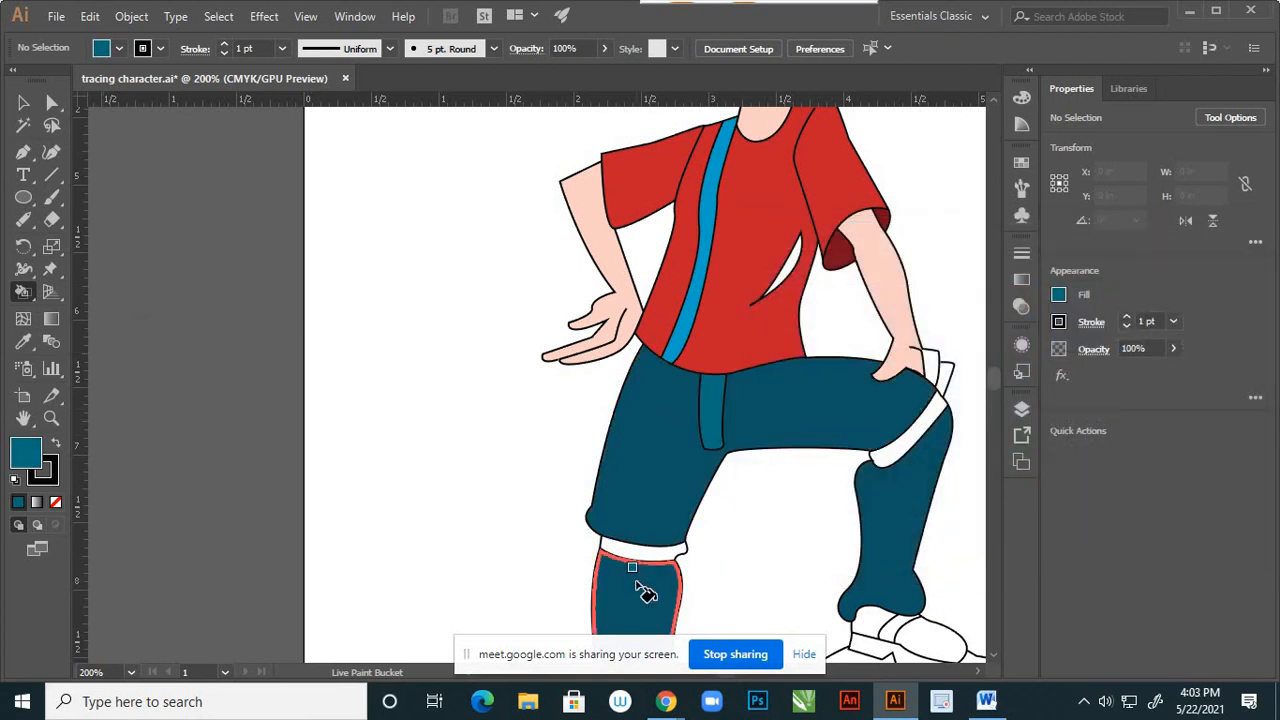
Fill the knee bands on both trouser legs with the same lighter teal as the hanging strip.
key("v")
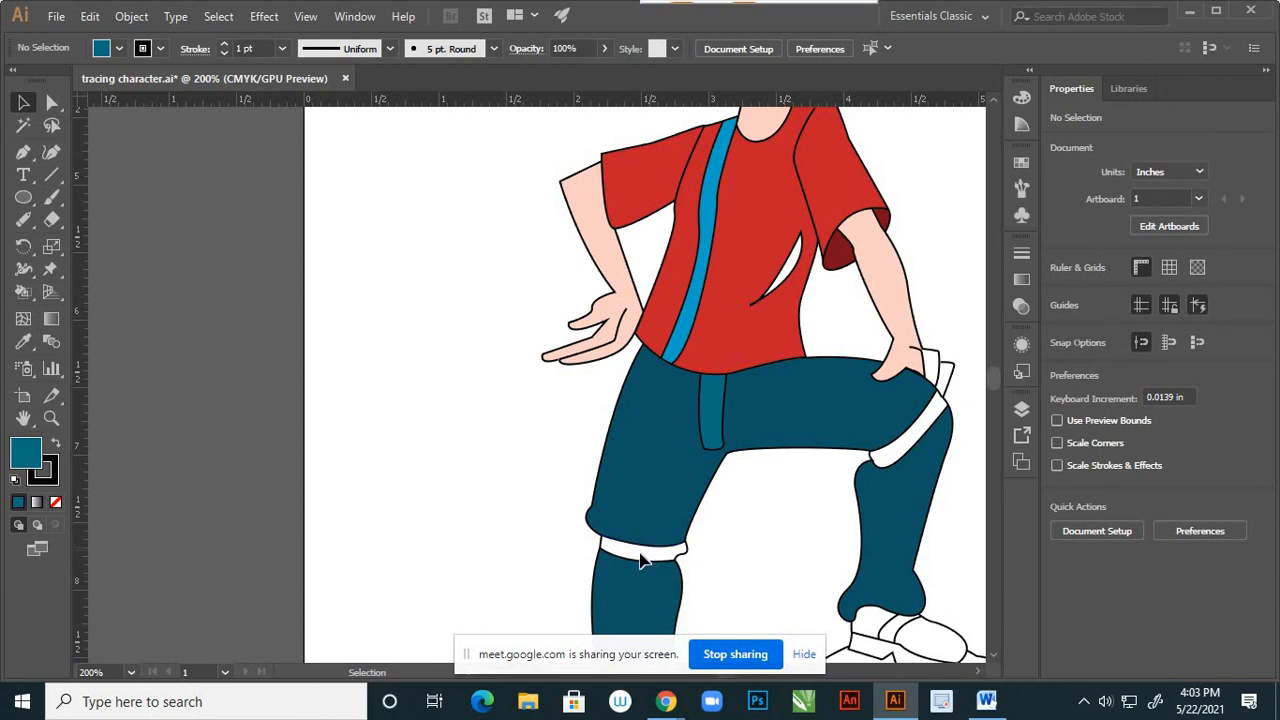
key("k")
left_click(690, 552)
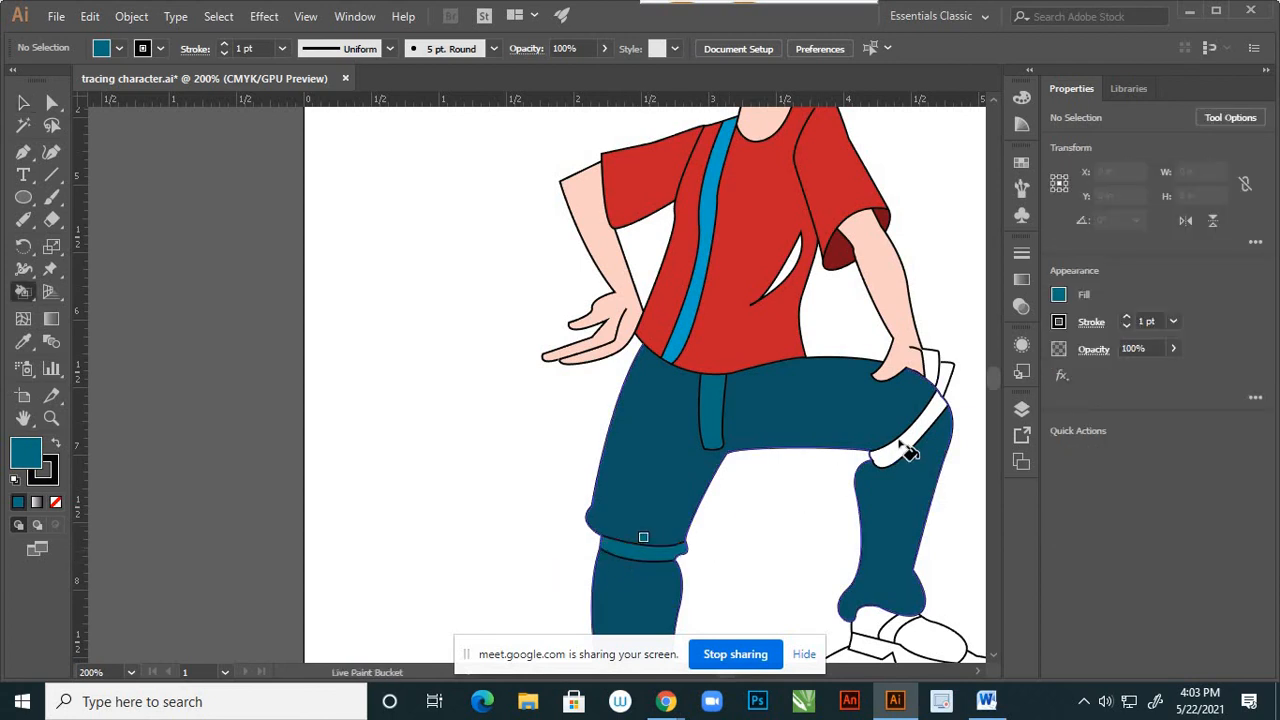
left_click(910, 433)
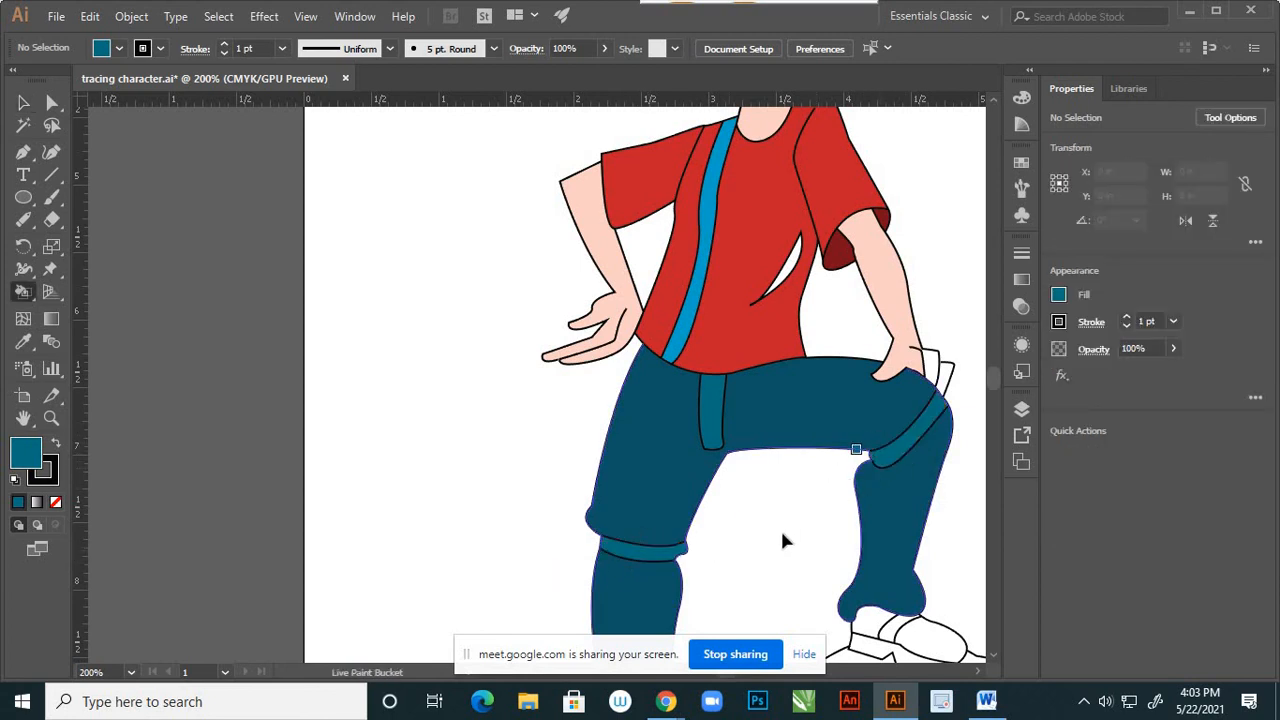
key("v")
Fill the toe and heel parts of the shoe on the rock with olive 646804, leaving its strap and sole unfilled.
scroll(742, 511, "down", 5)
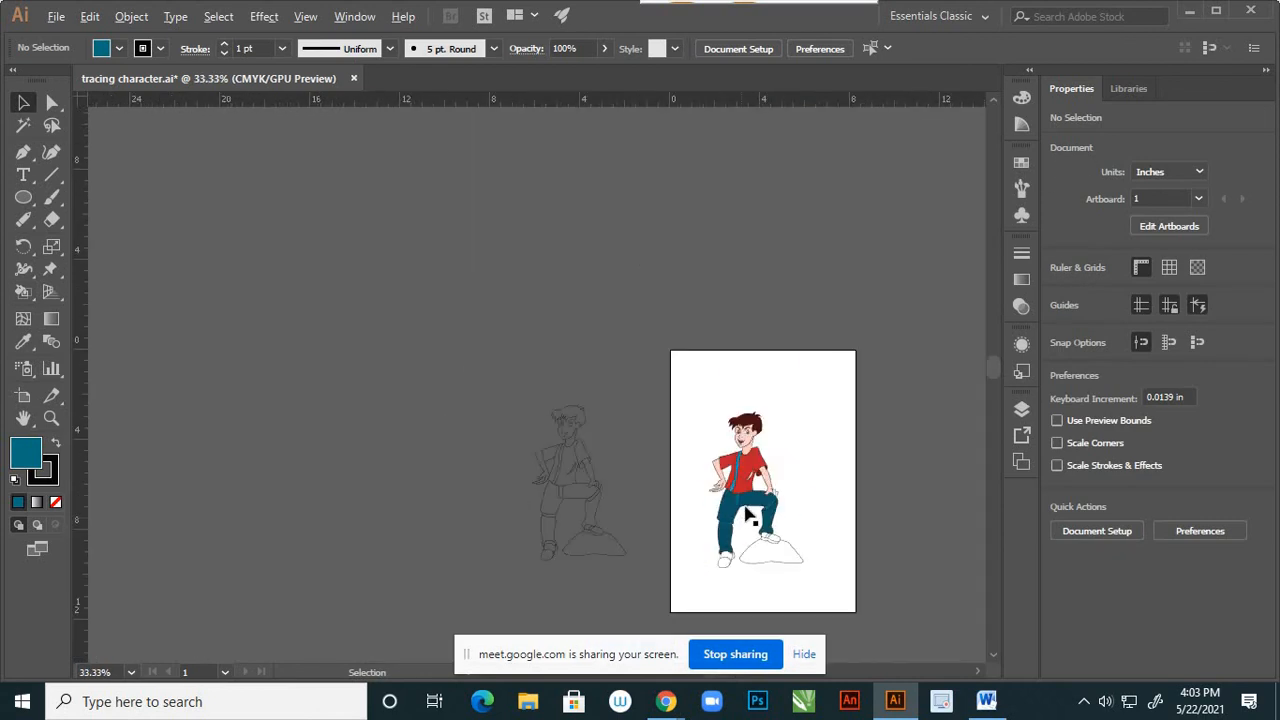
scroll(771, 572, "up", 3)
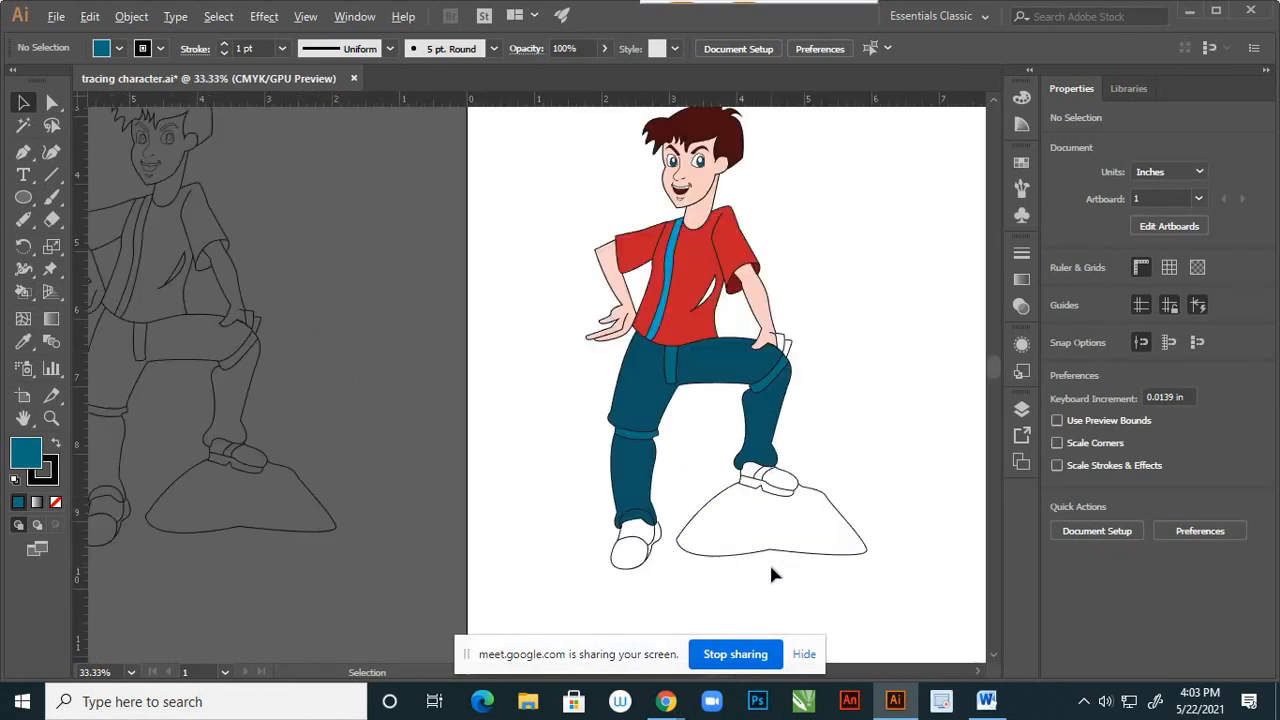
scroll(773, 486, "up", 2)
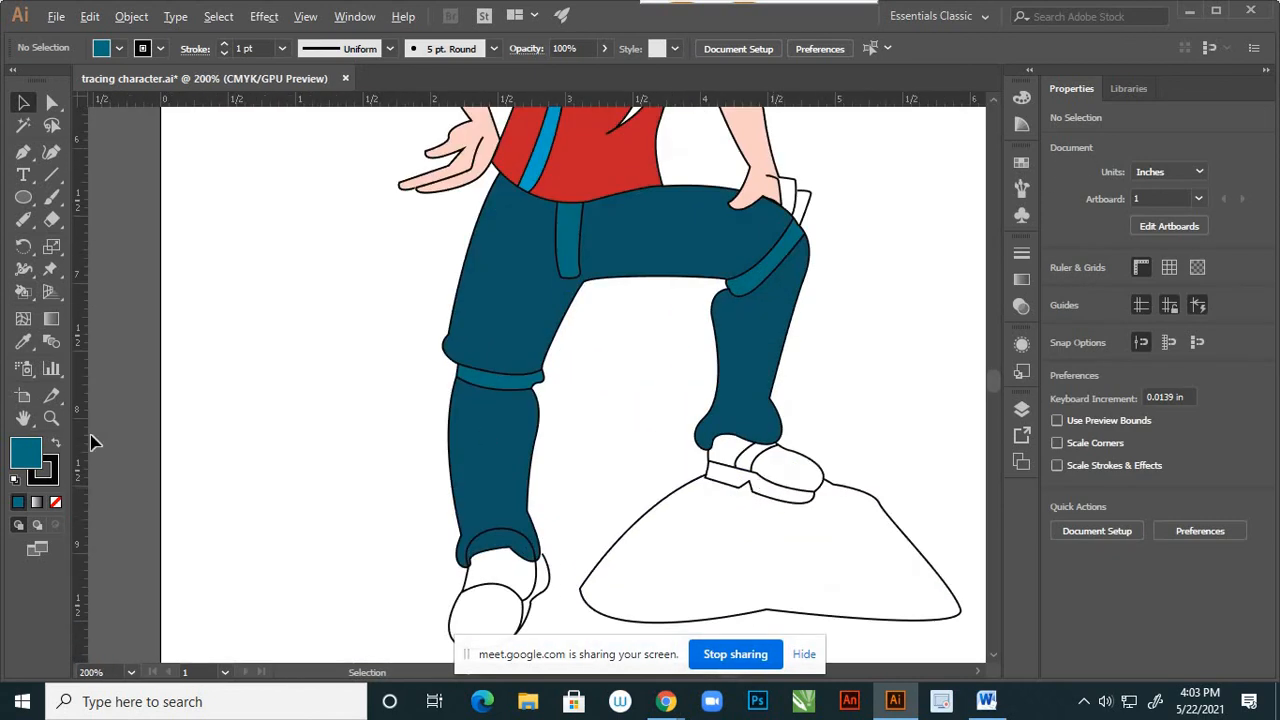
double_click(27, 462)
left_click(1021, 483)
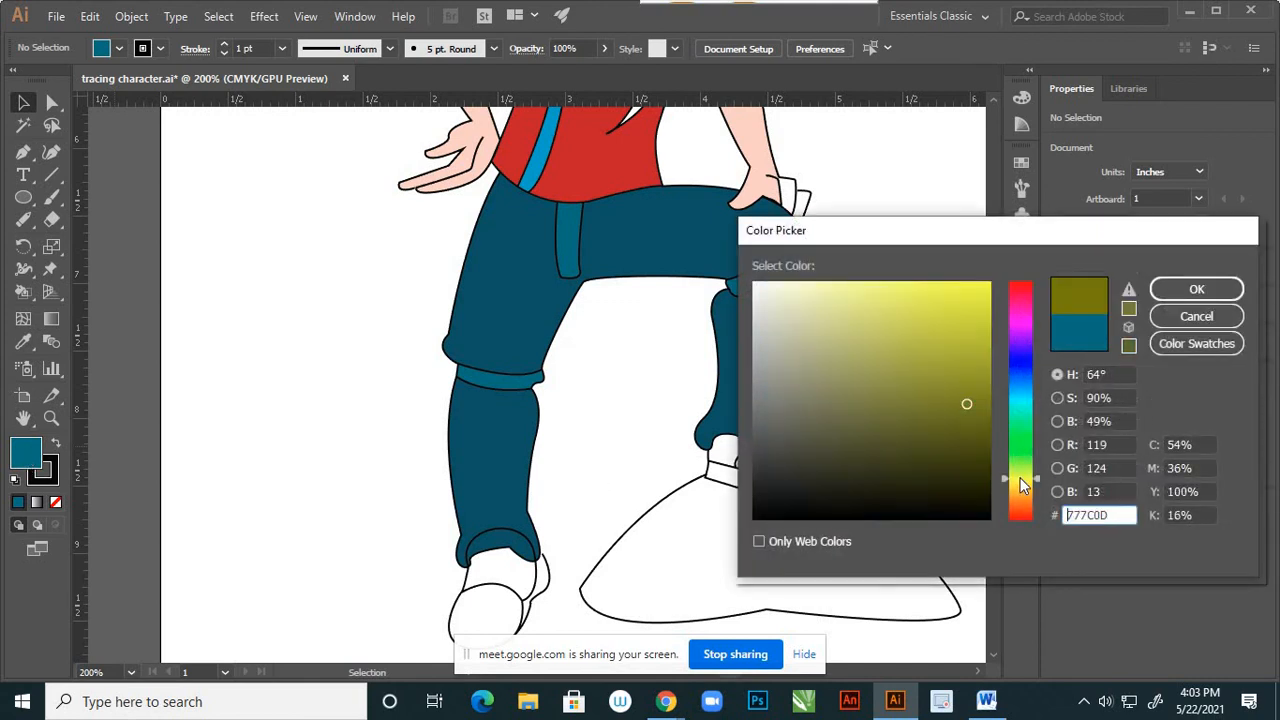
left_click(980, 434)
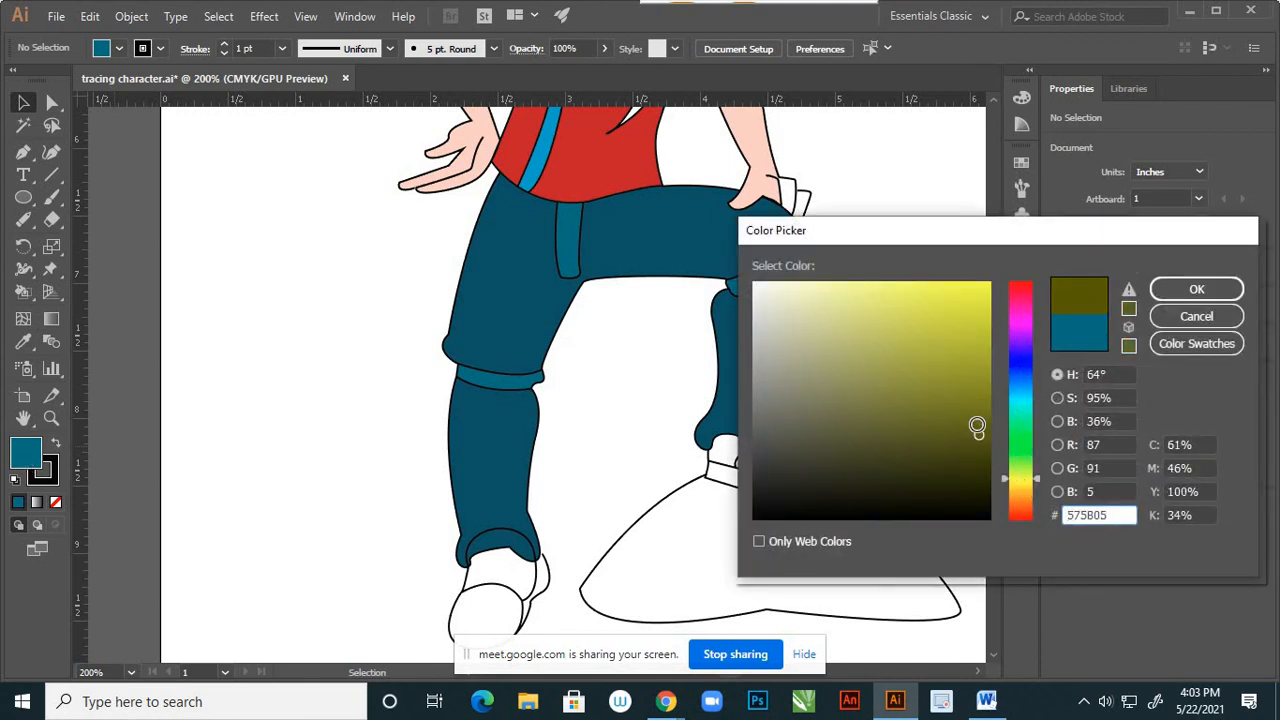
left_click(981, 422)
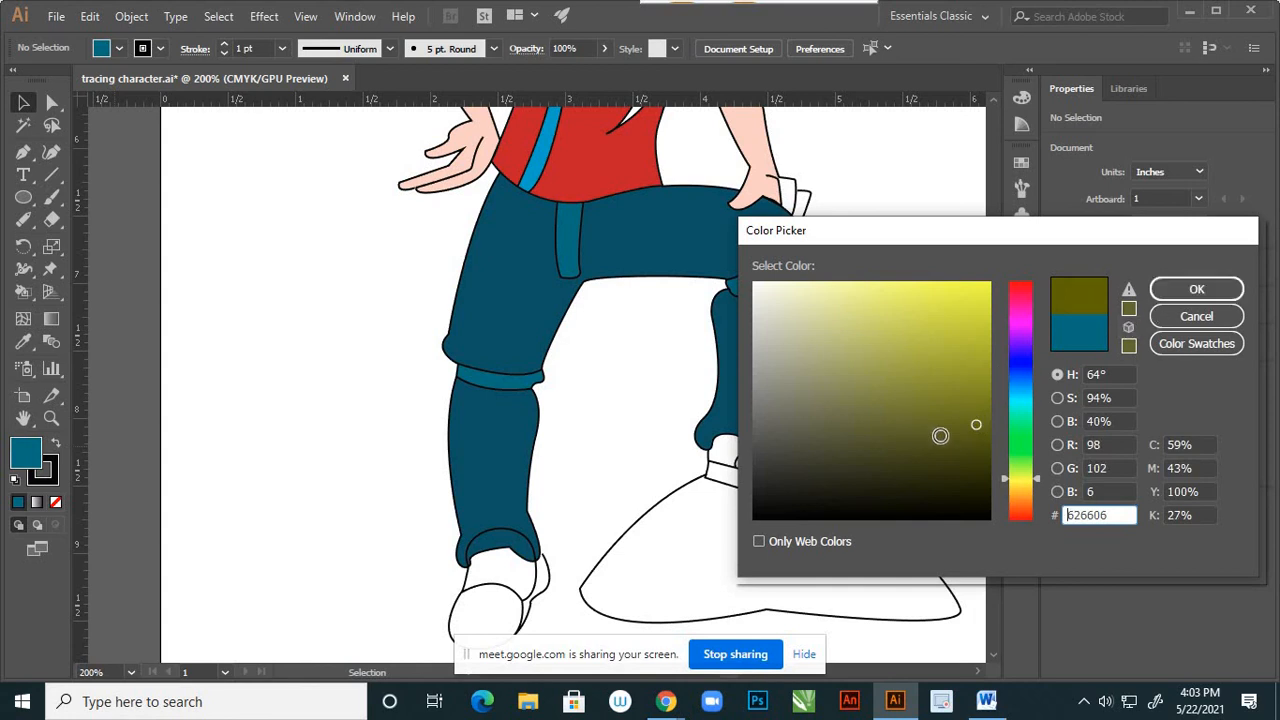
left_click(981, 422)
left_click(1186, 296)
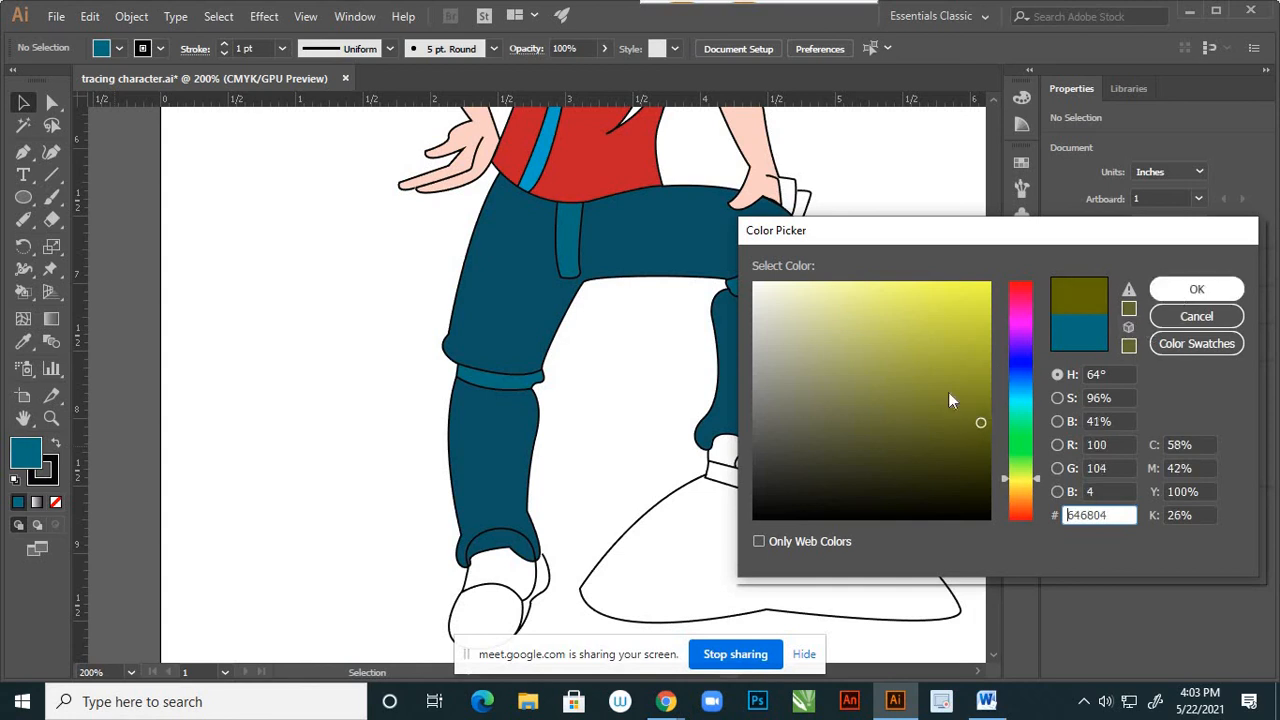
key("k")
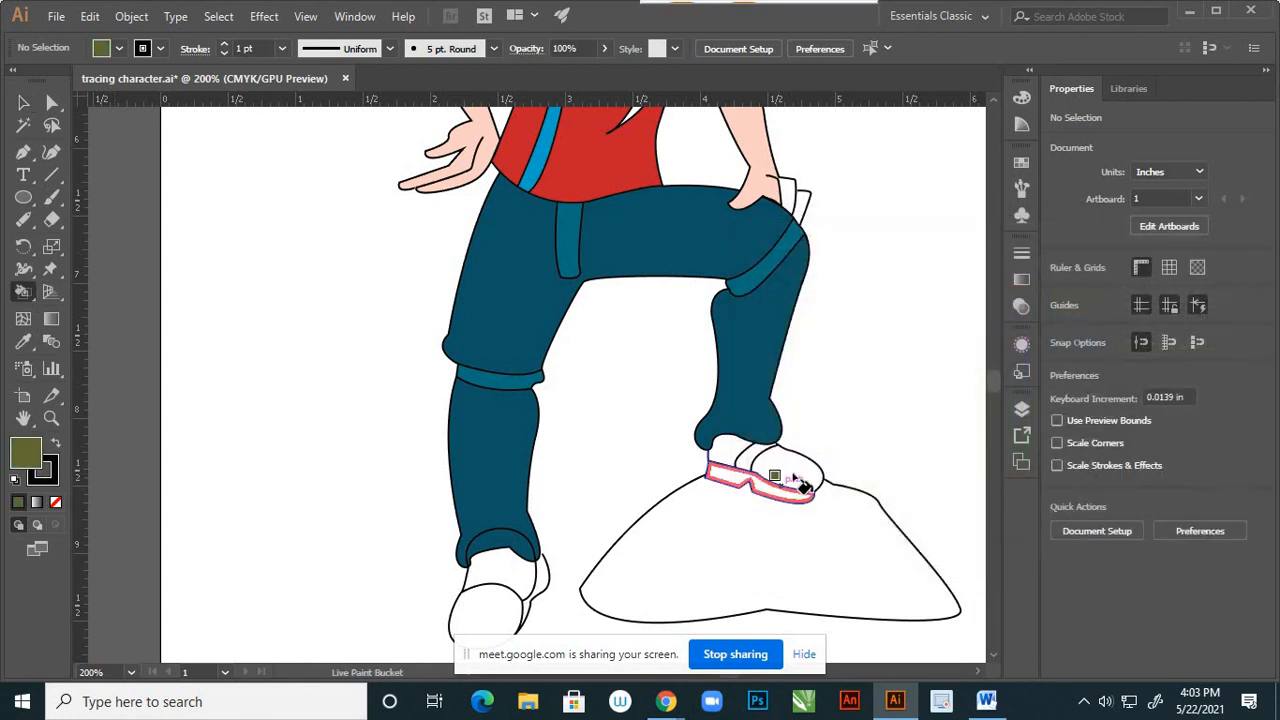
left_click(765, 466)
left_click(720, 482)
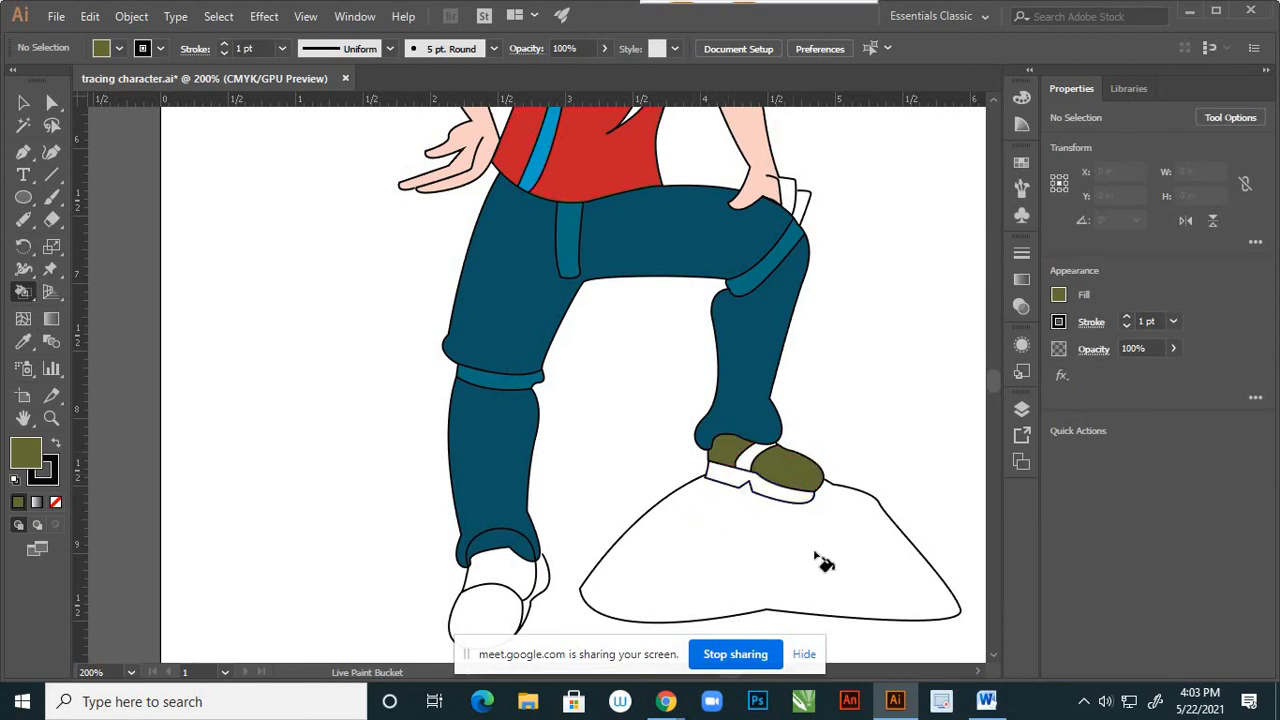
Fill the sole and strap of the shoe on the rock with dark olive 444404.
double_click(27, 455)
left_click(979, 447)
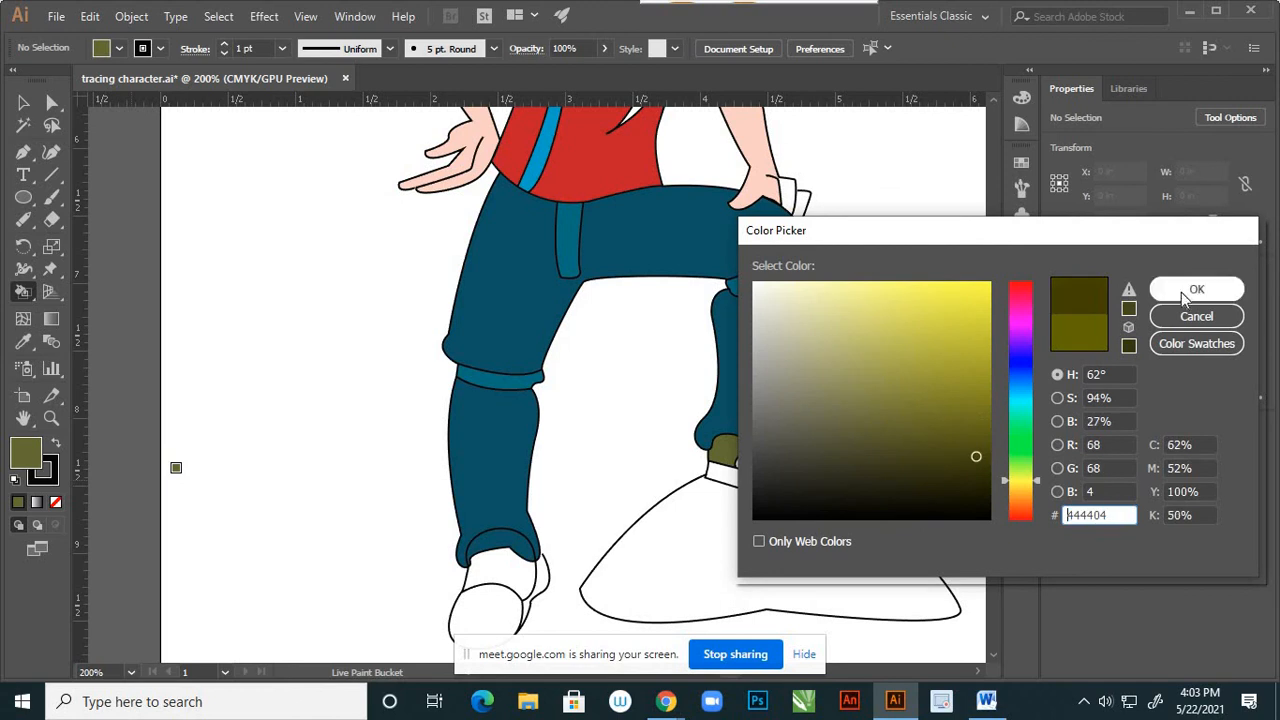
key("Return")
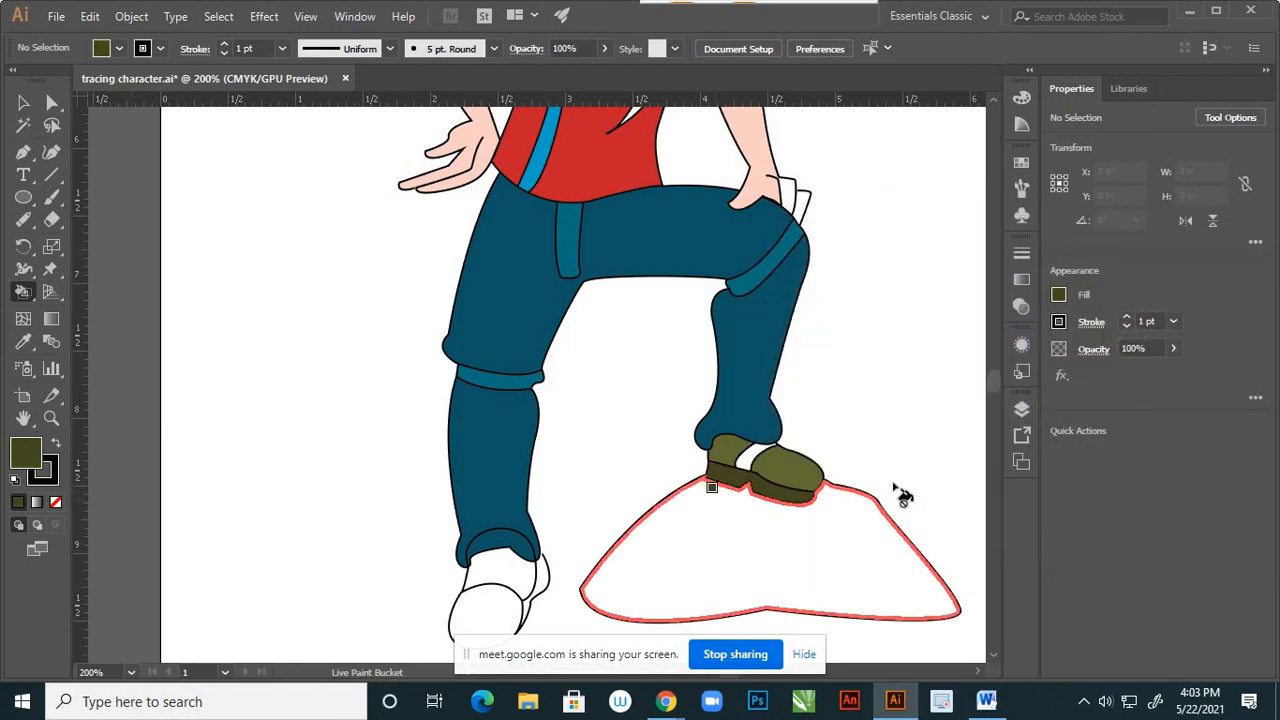
left_click(790, 488)
left_click(760, 466)
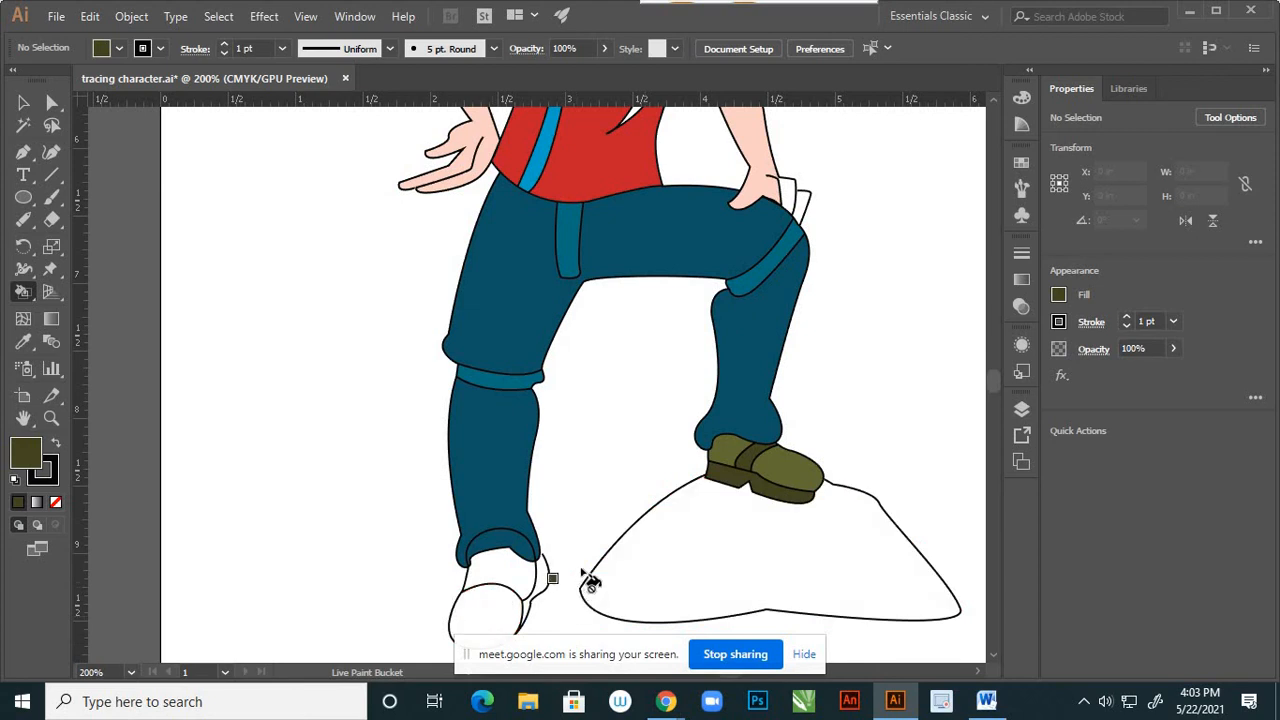
Fill the sole sections along the side of the standing foot's shoe with the same dark olive.
scroll(604, 432, "down", 3)
scroll(577, 491, "up", 3)
scroll(583, 485, "up", 5)
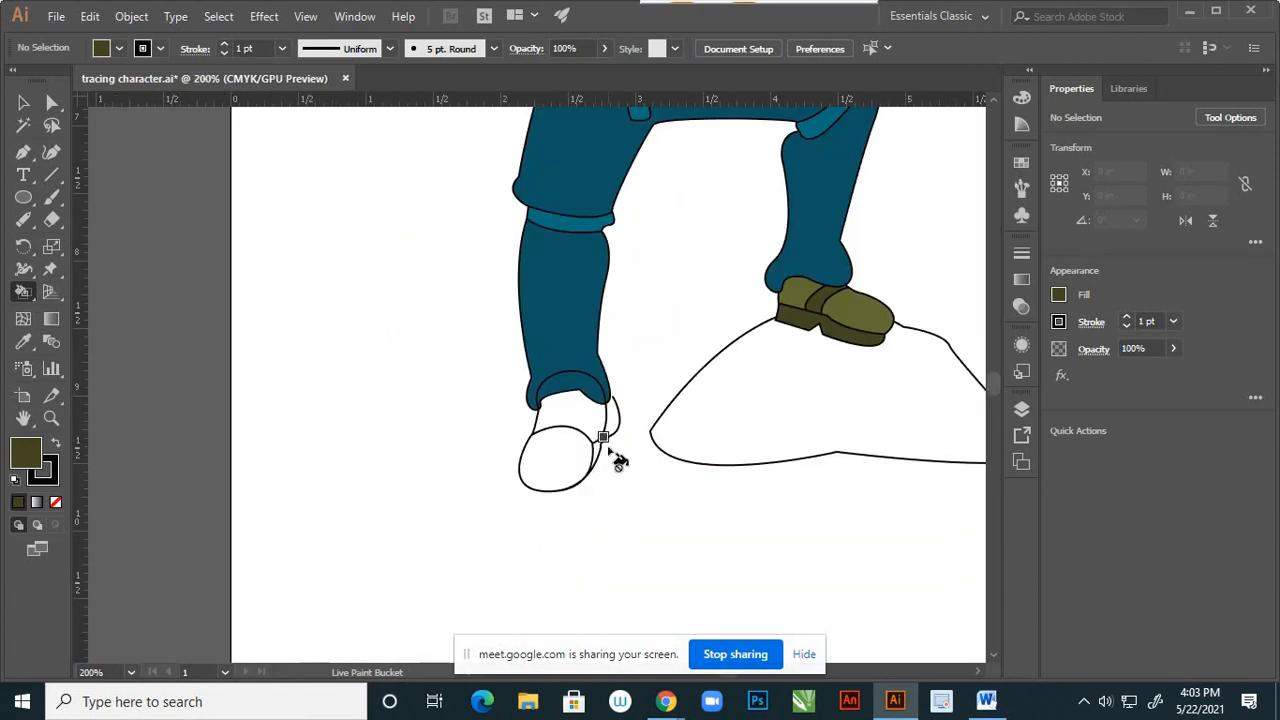
left_click(617, 405)
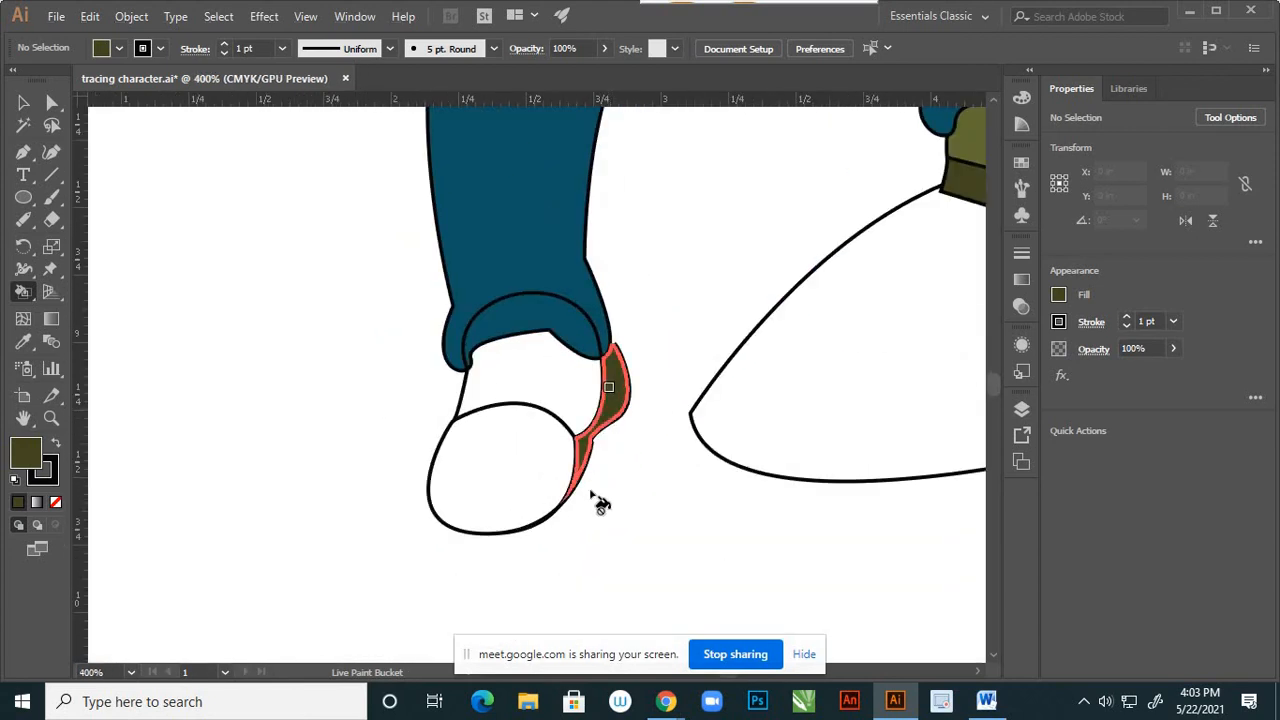
scroll(592, 508, "down", 4)
scroll(580, 480, "up", 2)
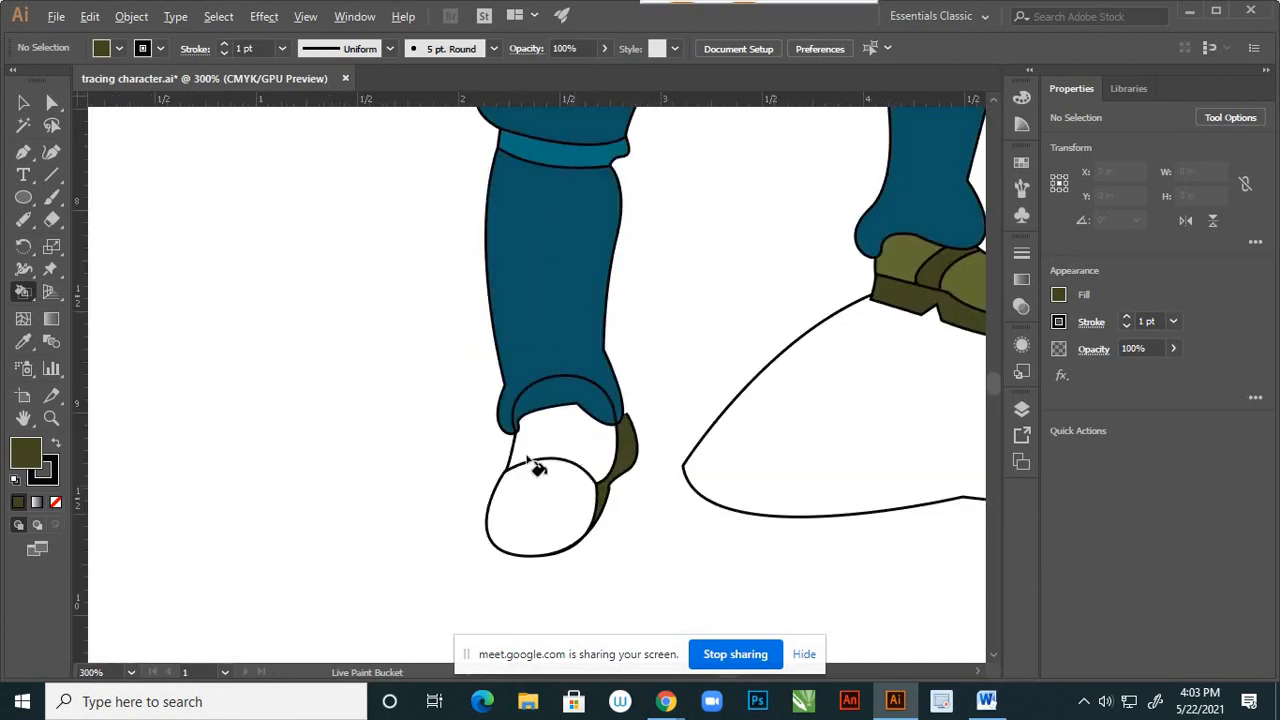
scroll(540, 475, "down", 2)
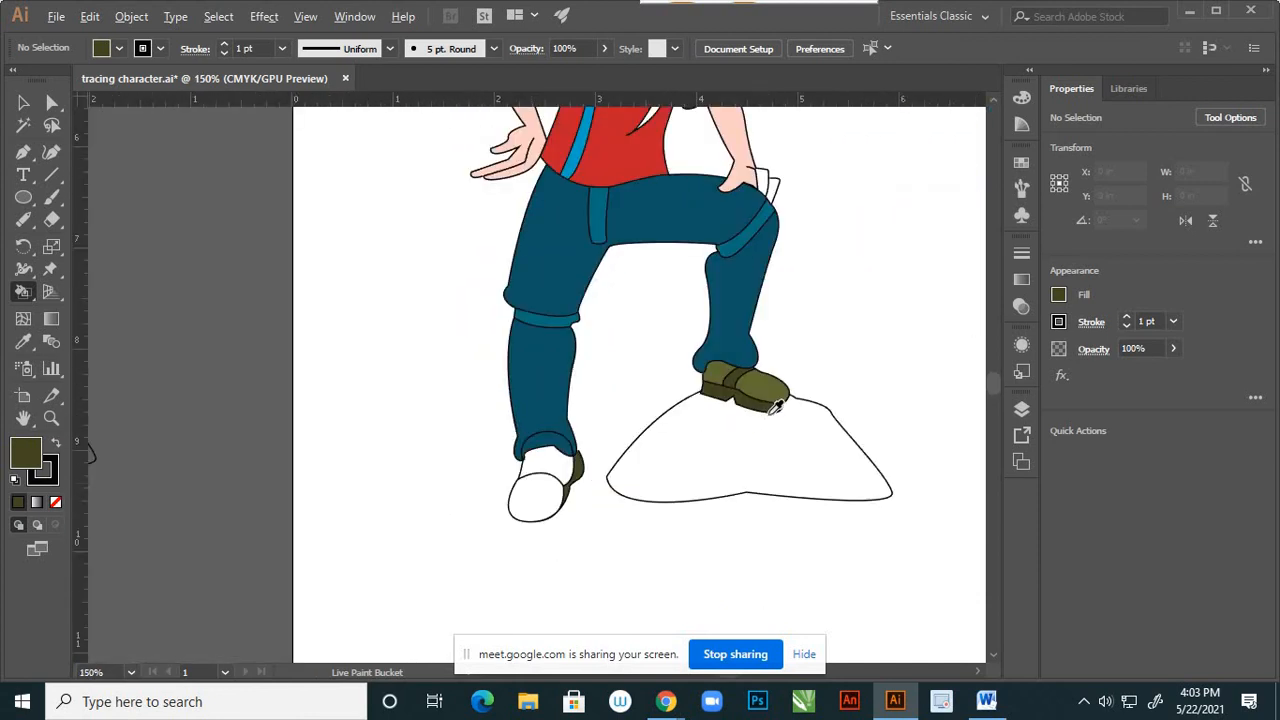
Fill the upper and toe of the standing foot's shoe with the olive sampled from the shoe on the rock.
key("i")
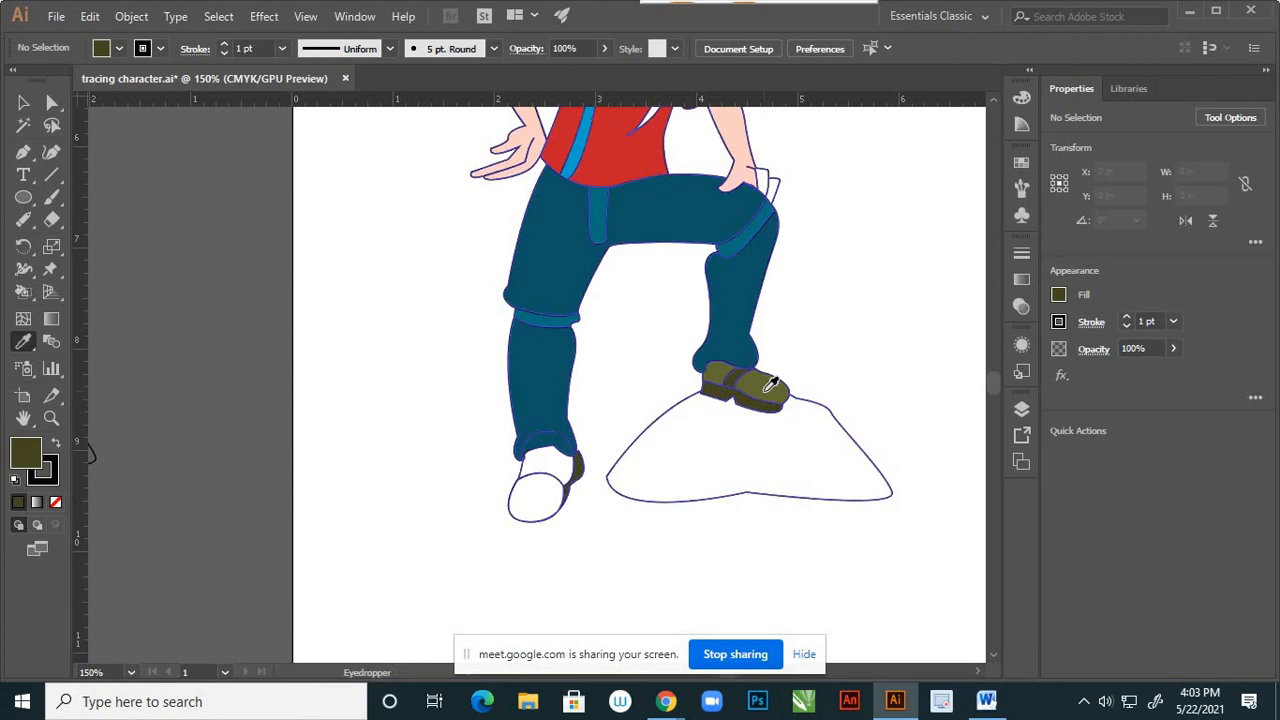
left_click(735, 383)
key("k")
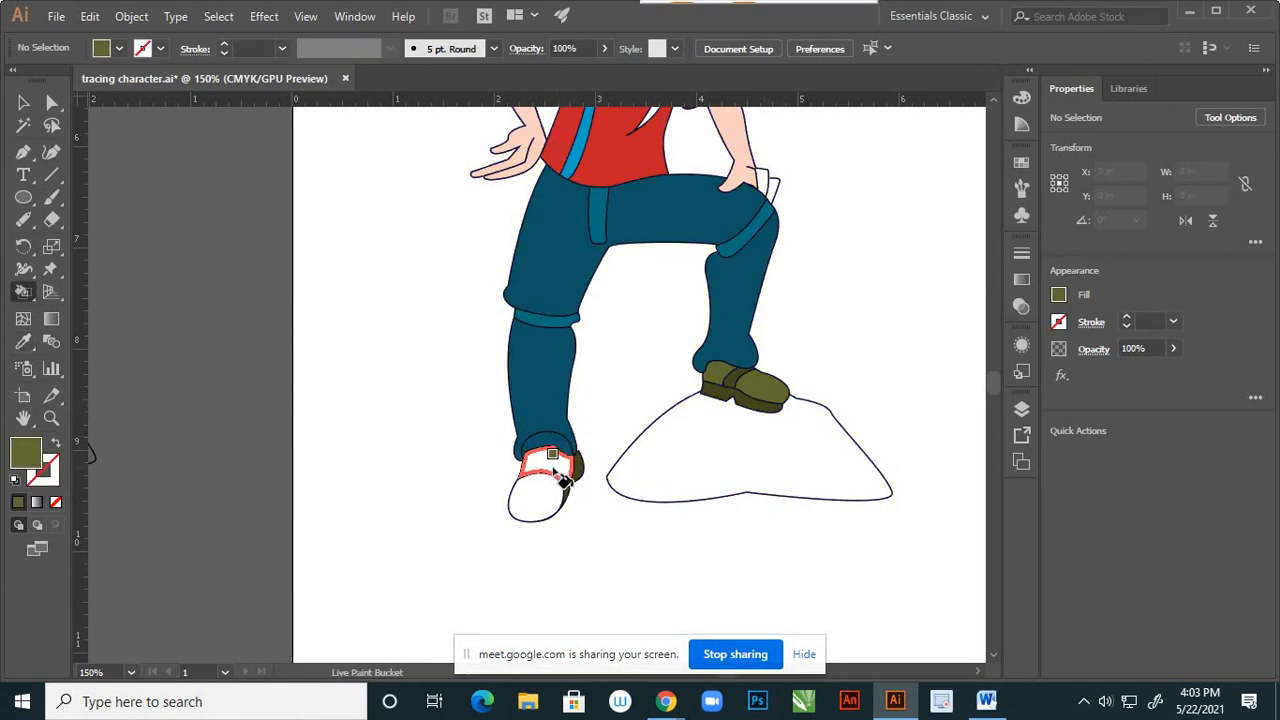
left_click(552, 462)
left_click(537, 505)
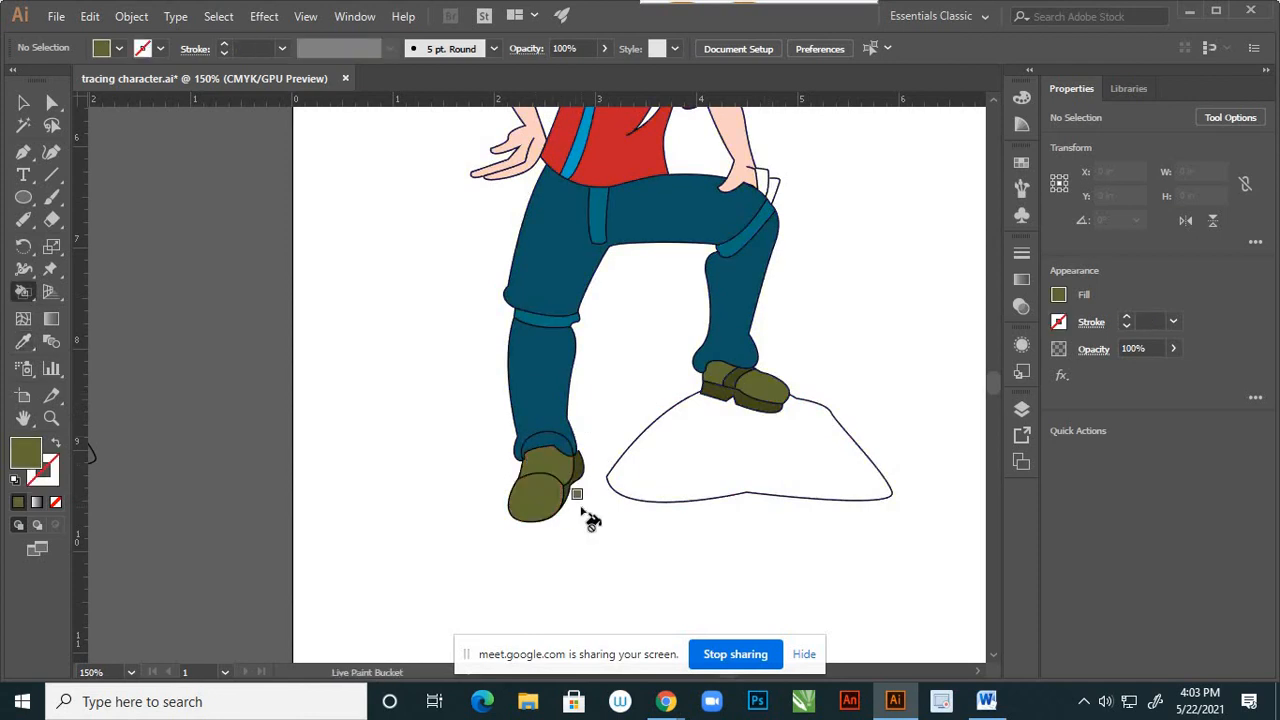
key("v")
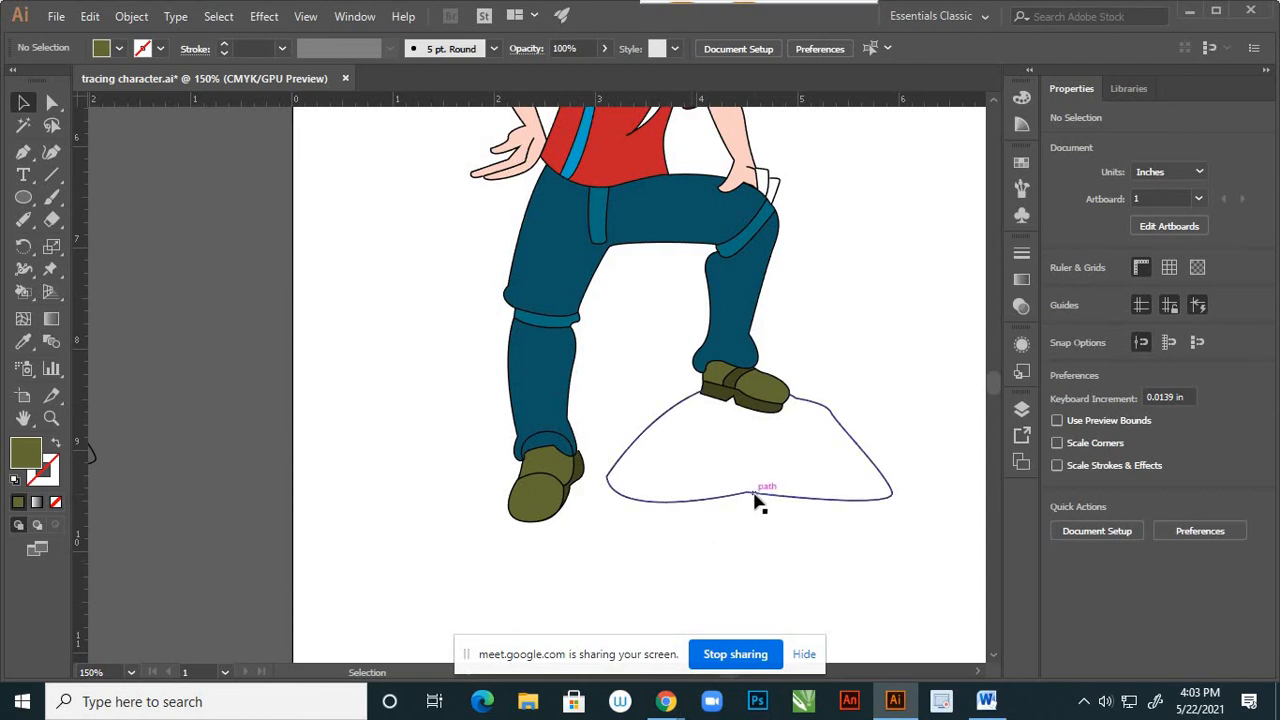
Fill the rock under the raised foot with brown 8E4C03.
double_click(24, 456)
left_click(1020, 499)
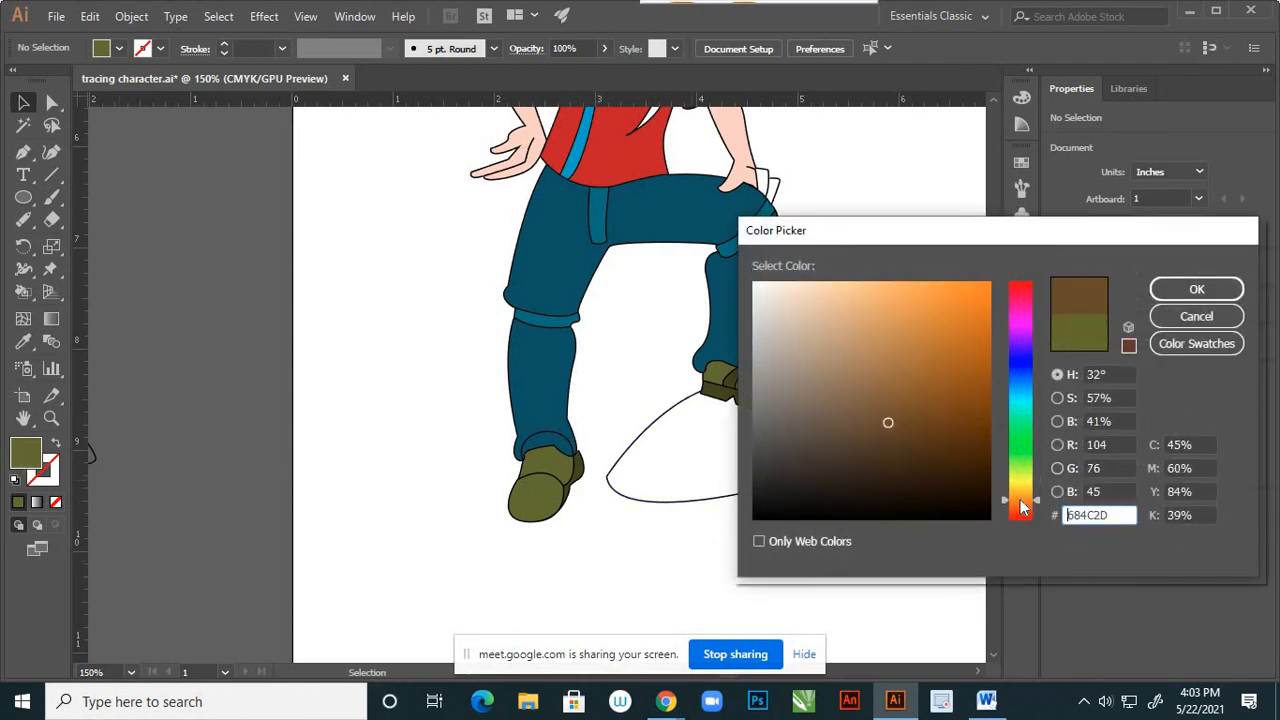
left_click(926, 421)
left_click_drag(926, 421, 975, 393)
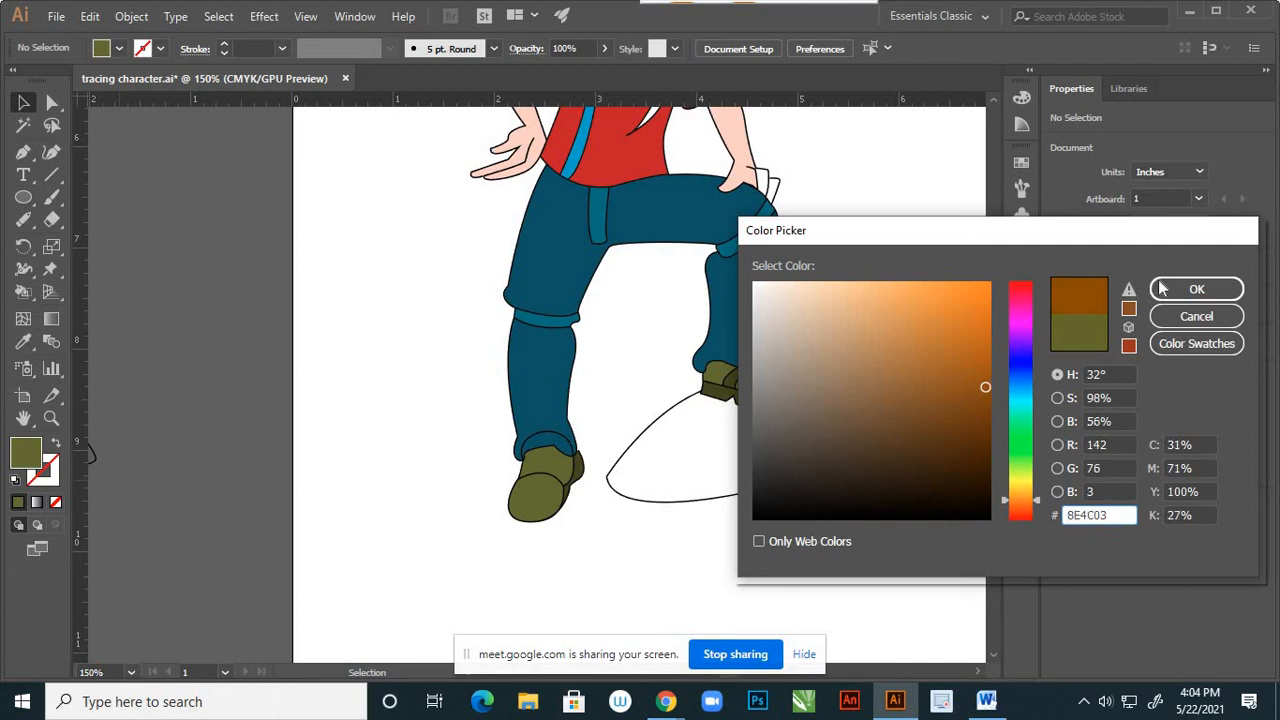
left_click(1196, 289)
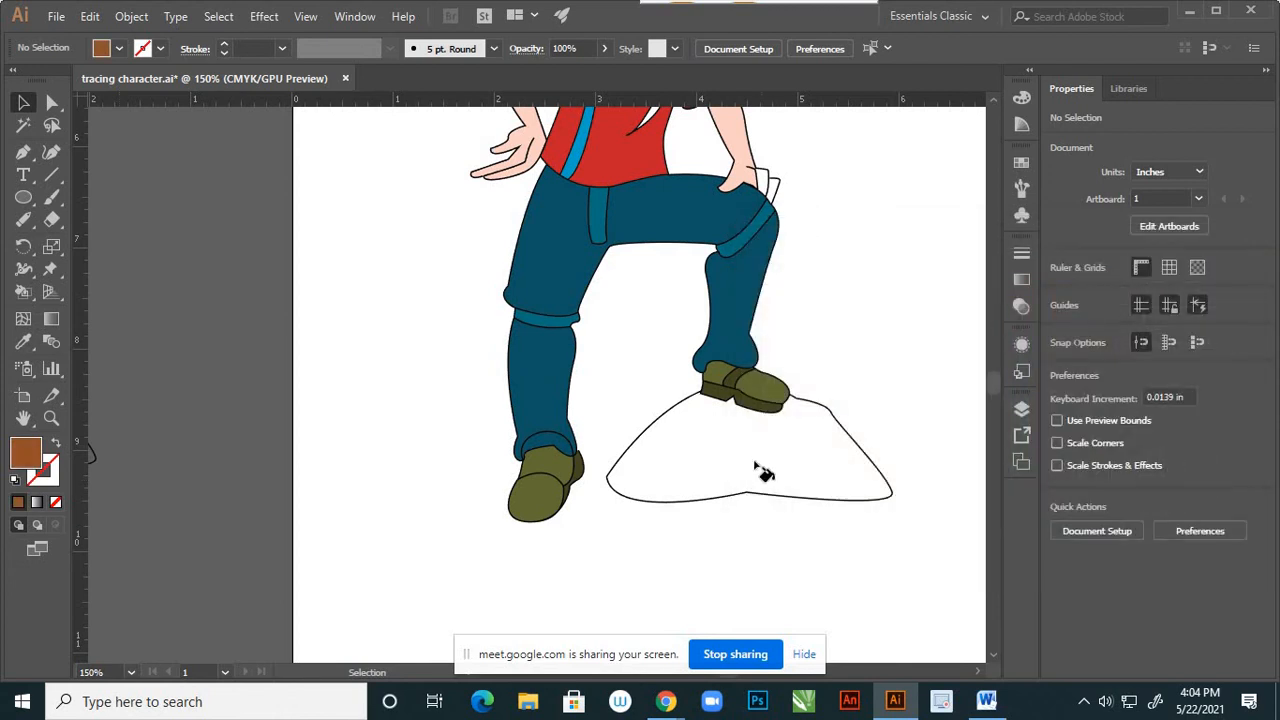
key("k")
left_click(745, 456)
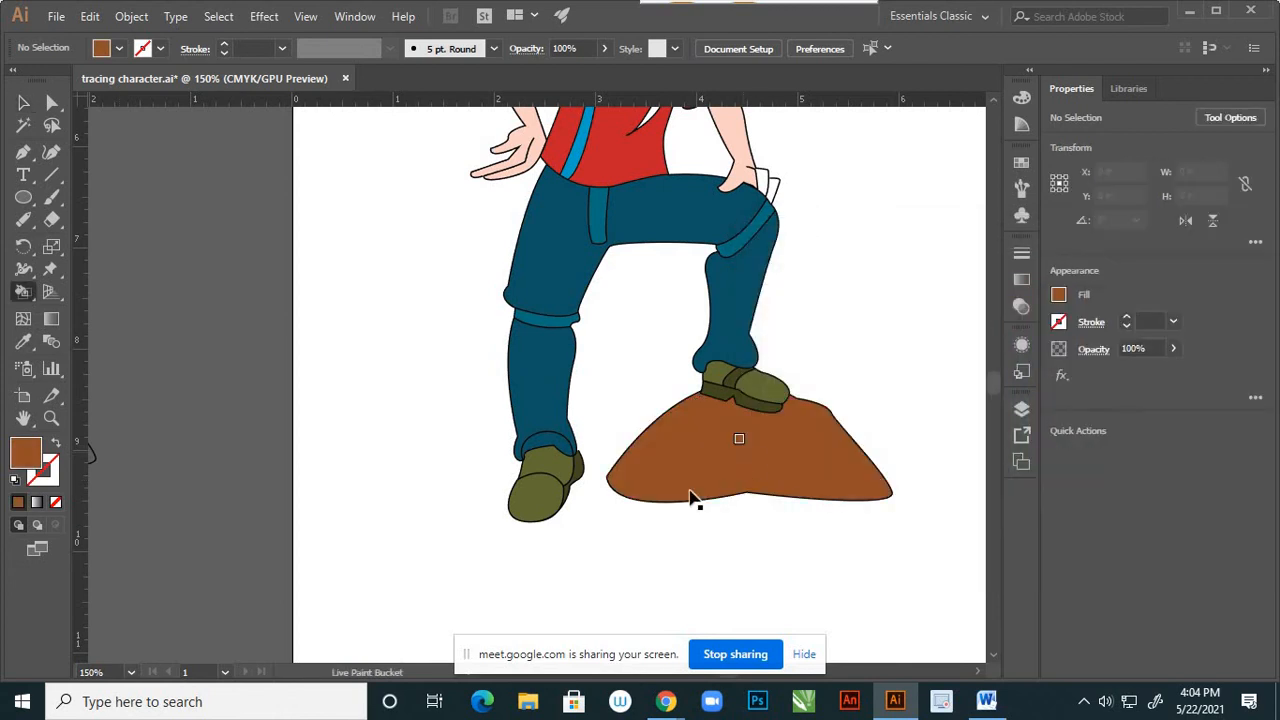
key("v")
Fill the white fold on the shirt with dark red 961723, derived from the sampled shirt red.
key("ctrl+1")
scroll(759, 513, "down", 1)
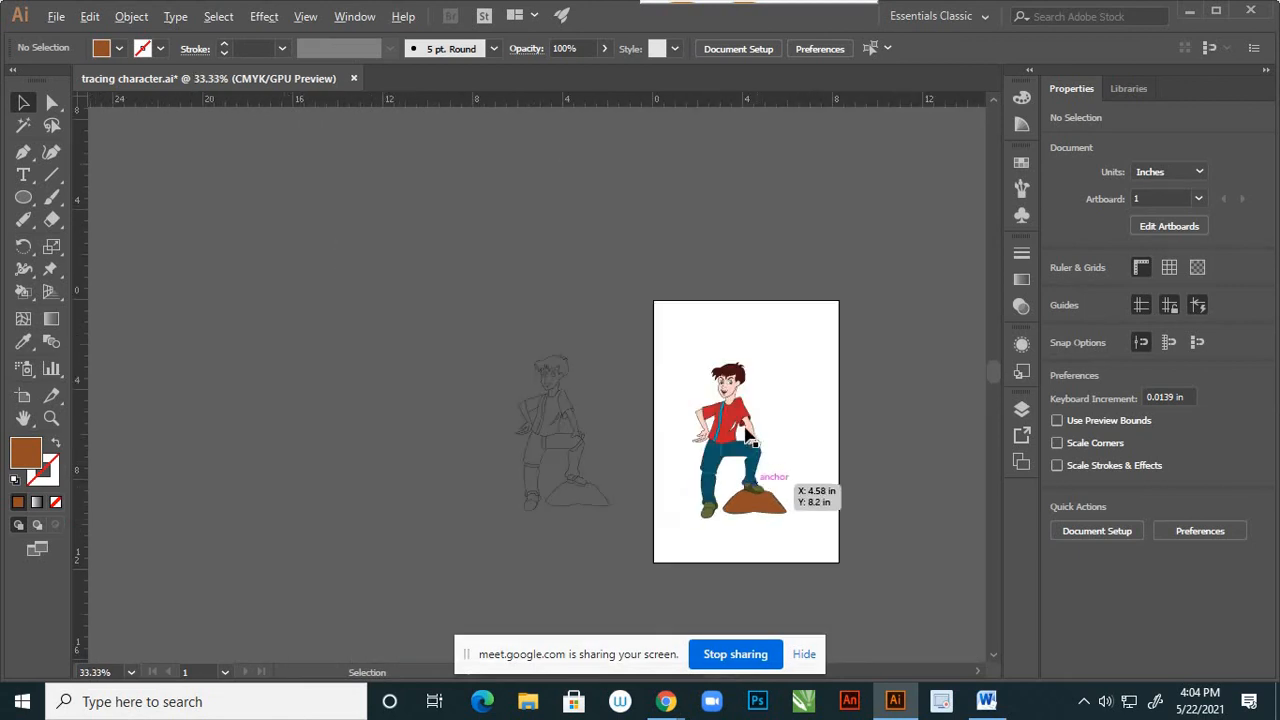
scroll(749, 445, "up", 3)
scroll(727, 455, "up", 1)
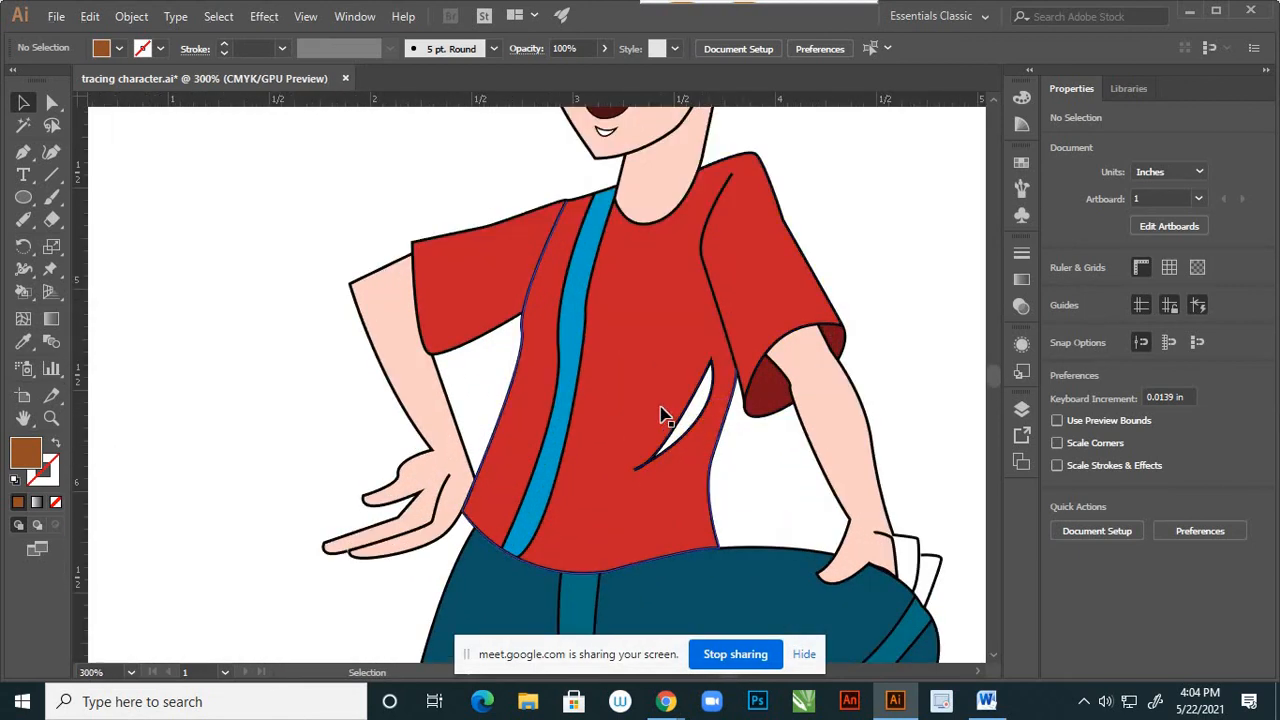
key("i")
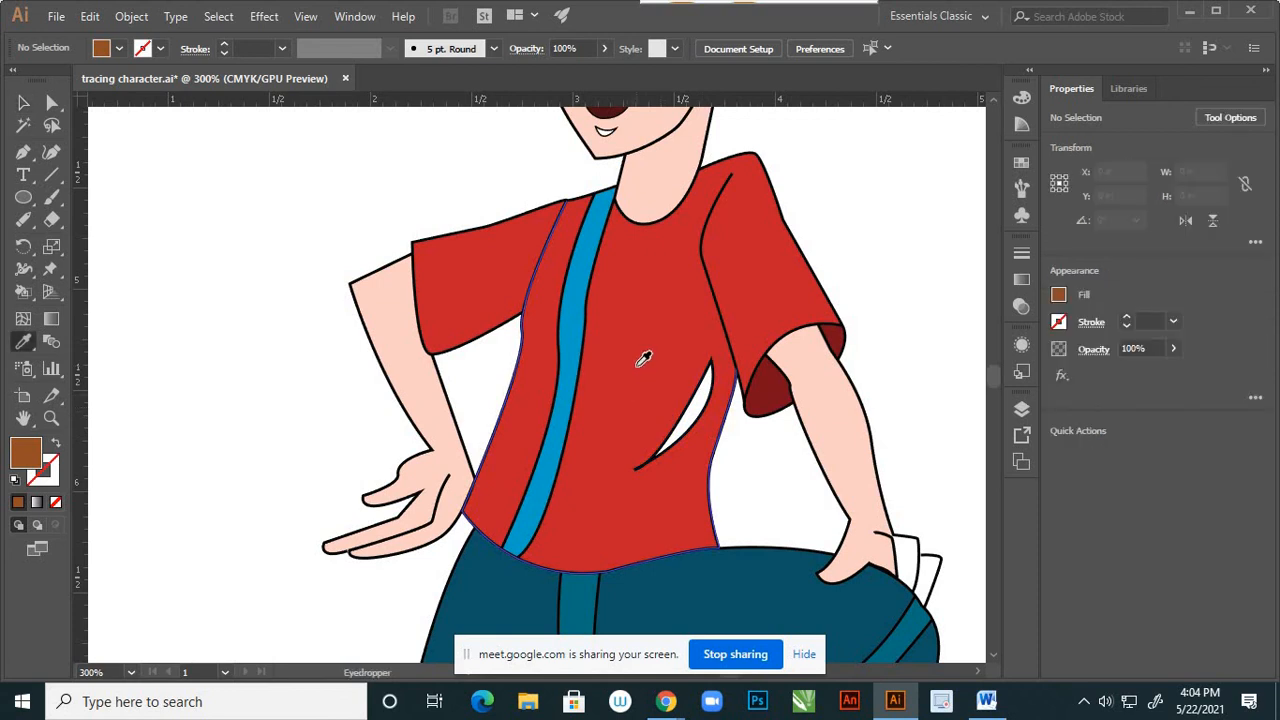
left_click(643, 360)
double_click(31, 455)
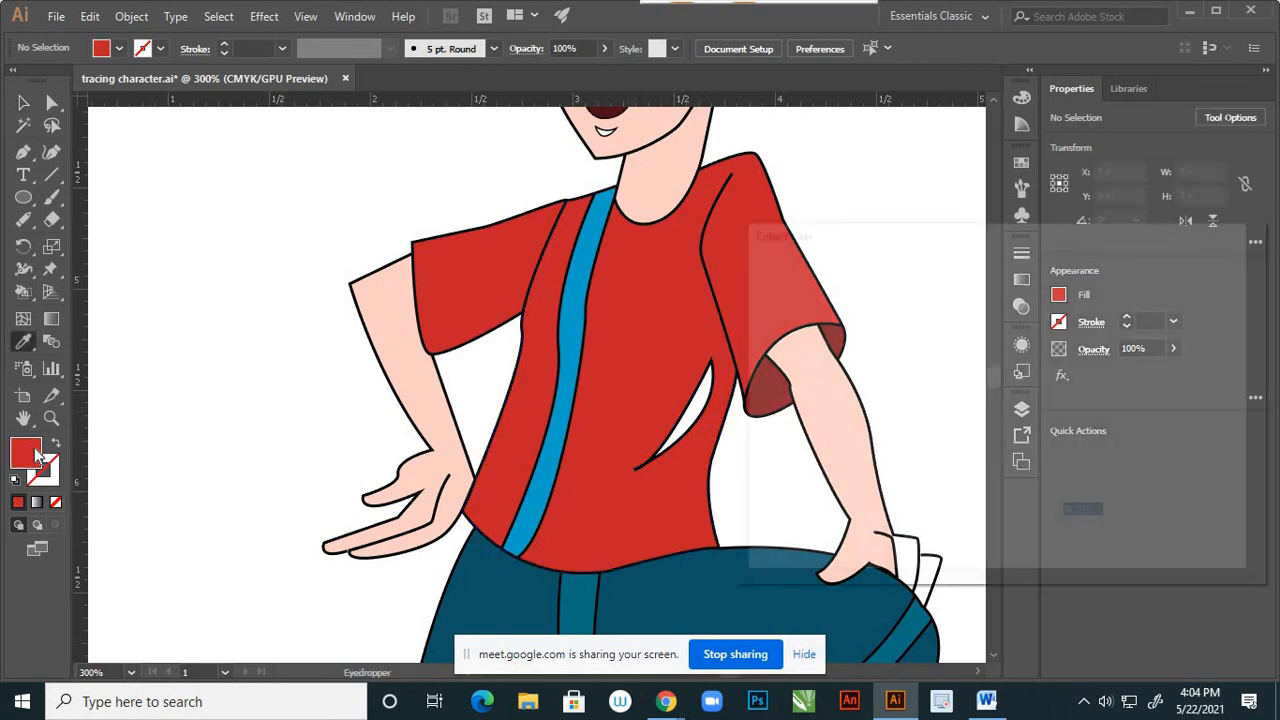
left_click(960, 367)
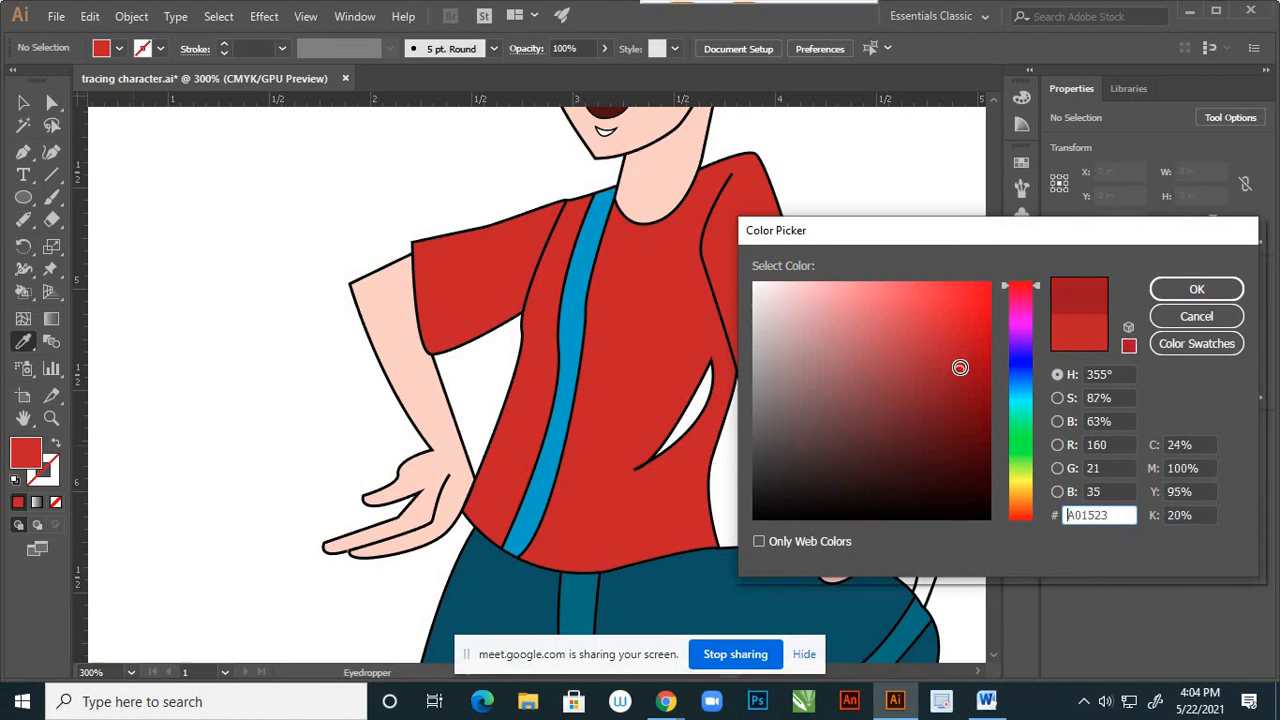
left_click(955, 380)
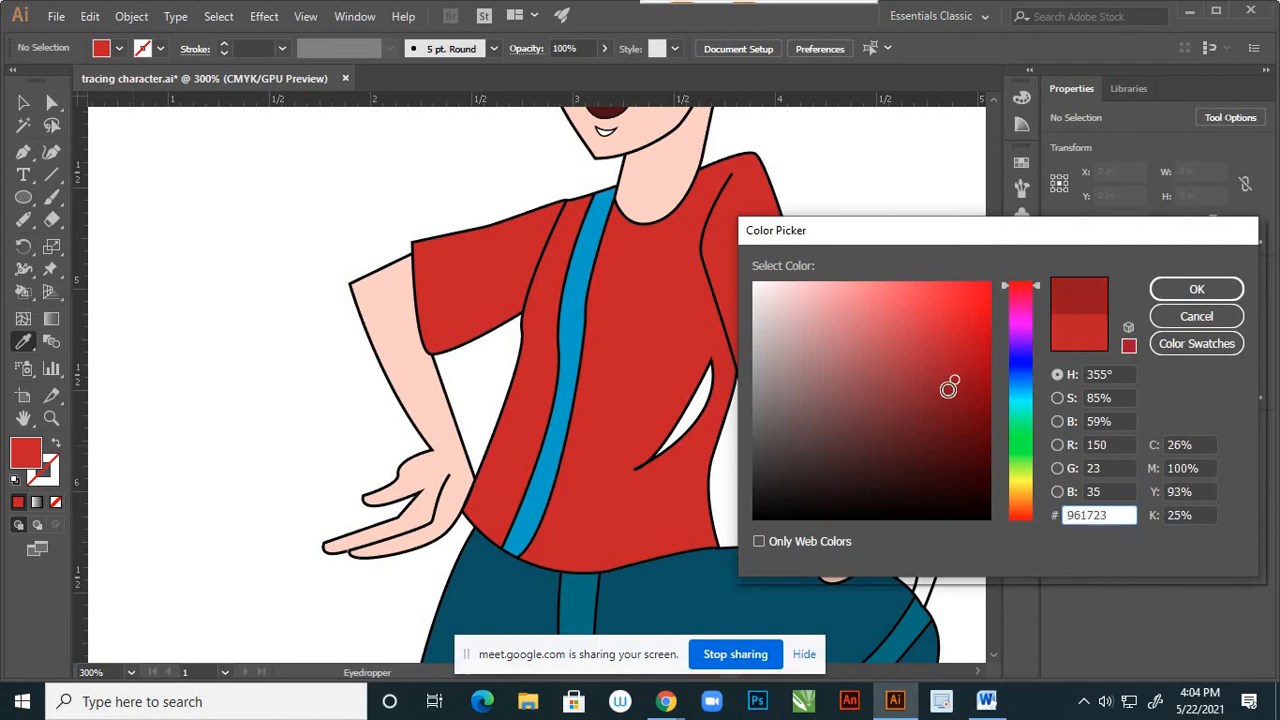
left_click(1197, 289)
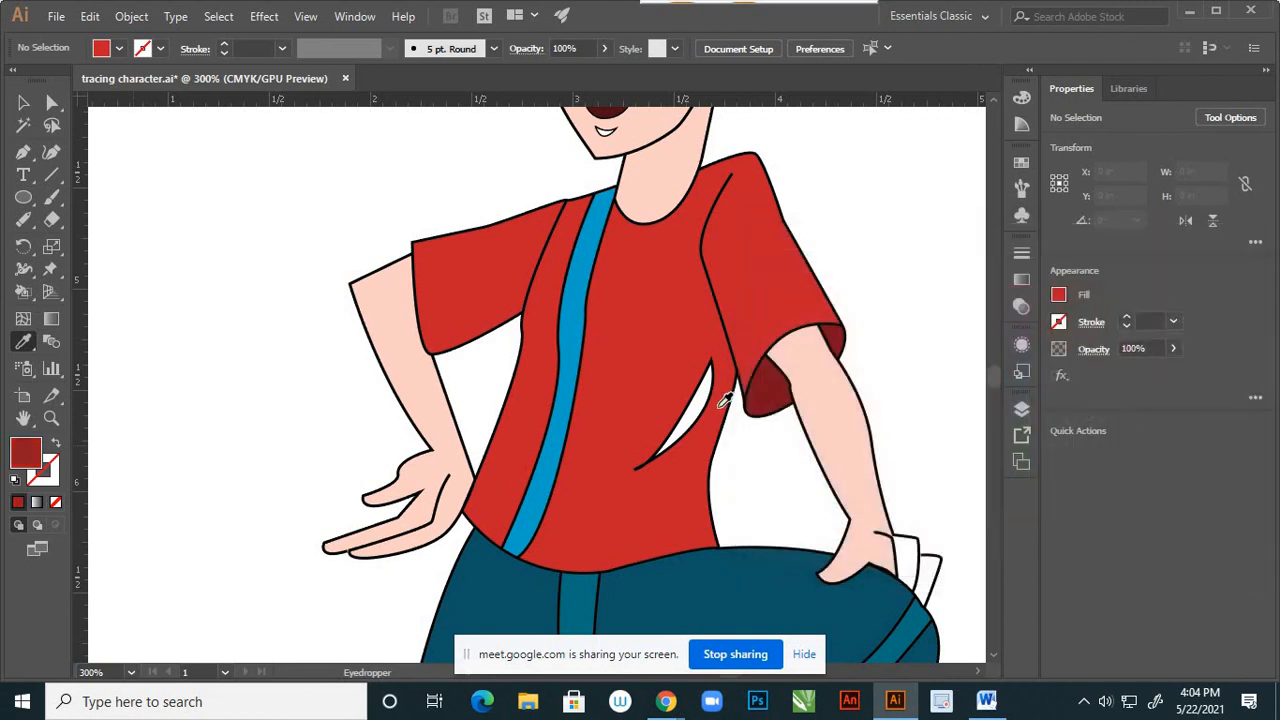
key("k")
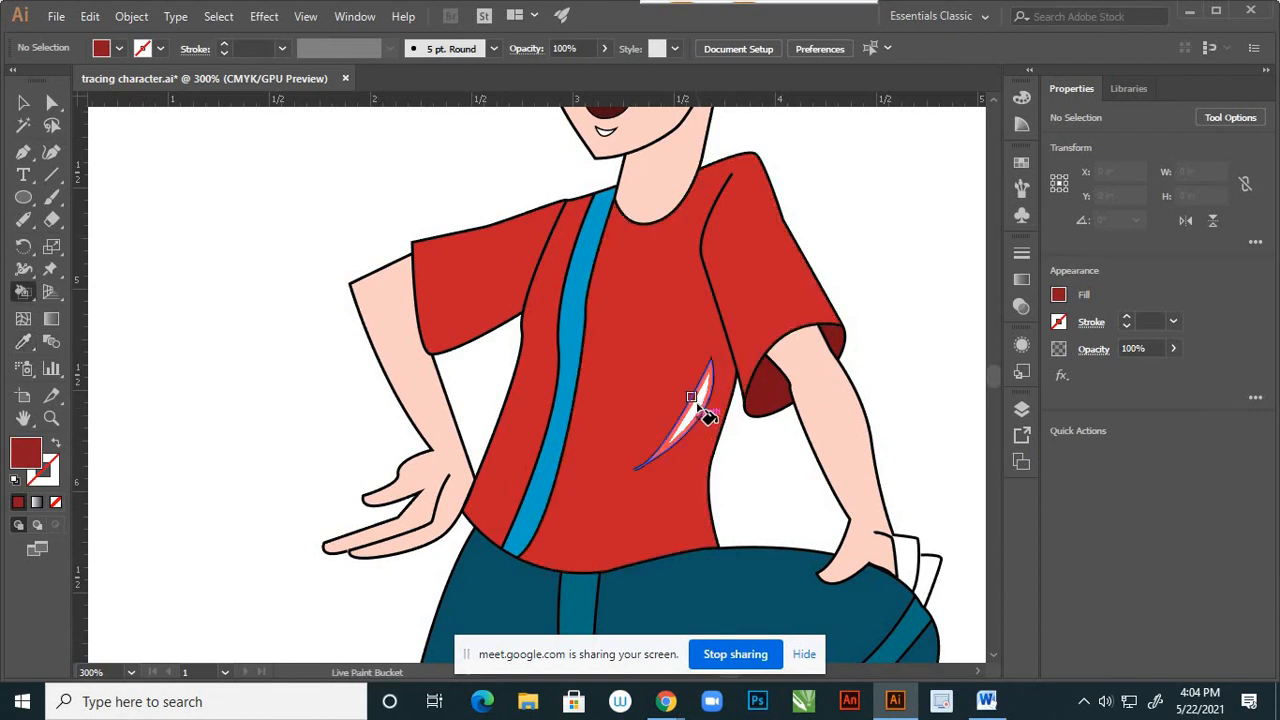
left_click(699, 406)
key("v")
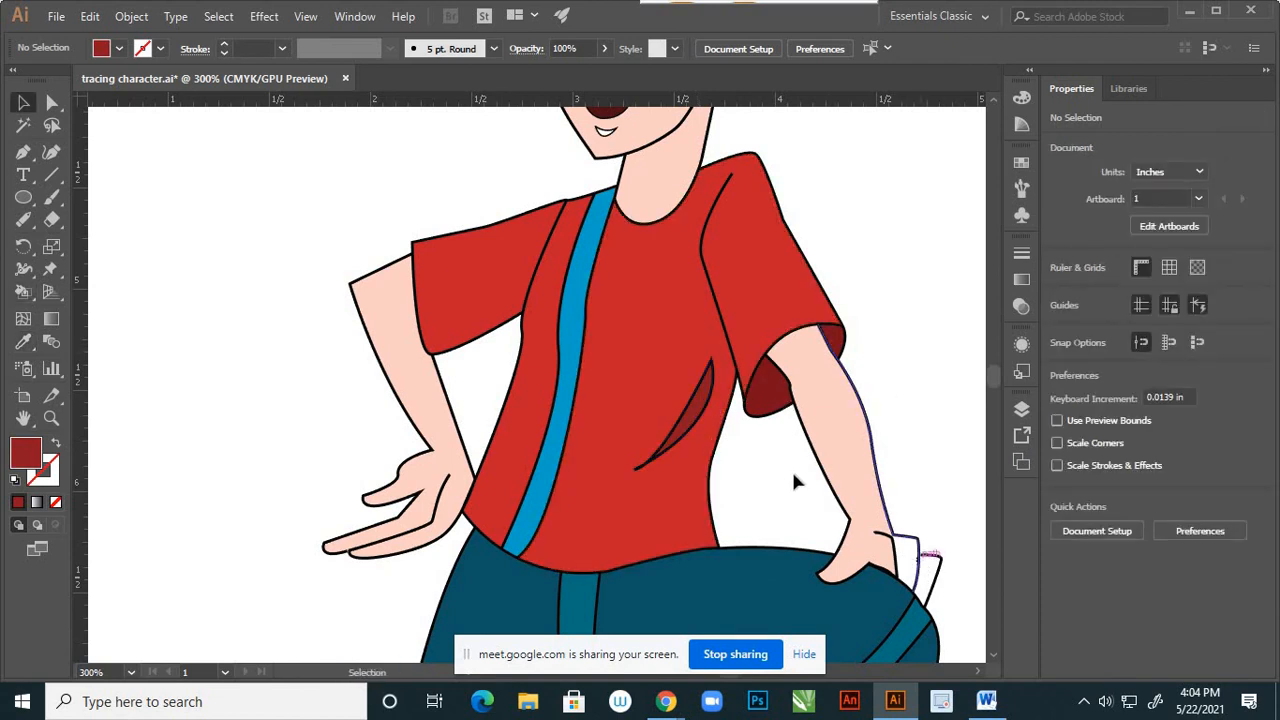
Fill the two white finger shapes behind the hand on the knee with the skin tone sampled from the forearm.
scroll(791, 483, "down", 3)
scroll(868, 524, "up", 5)
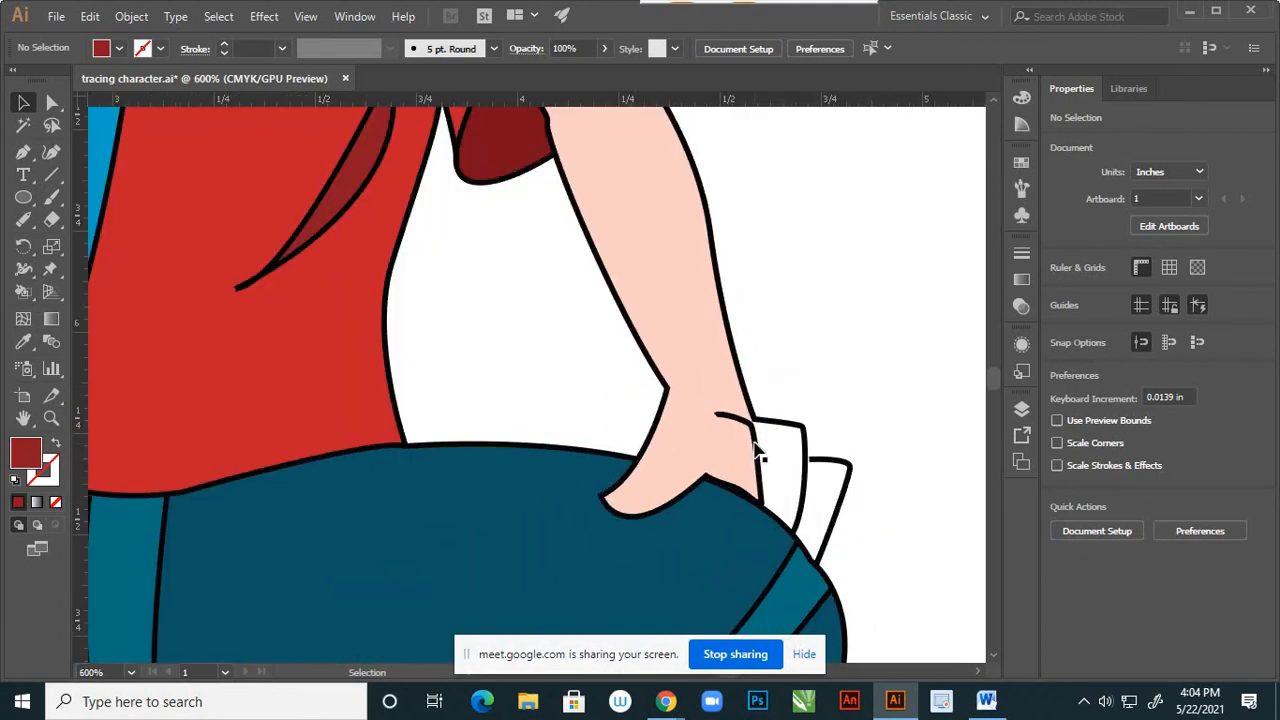
key("i")
left_click(710, 340)
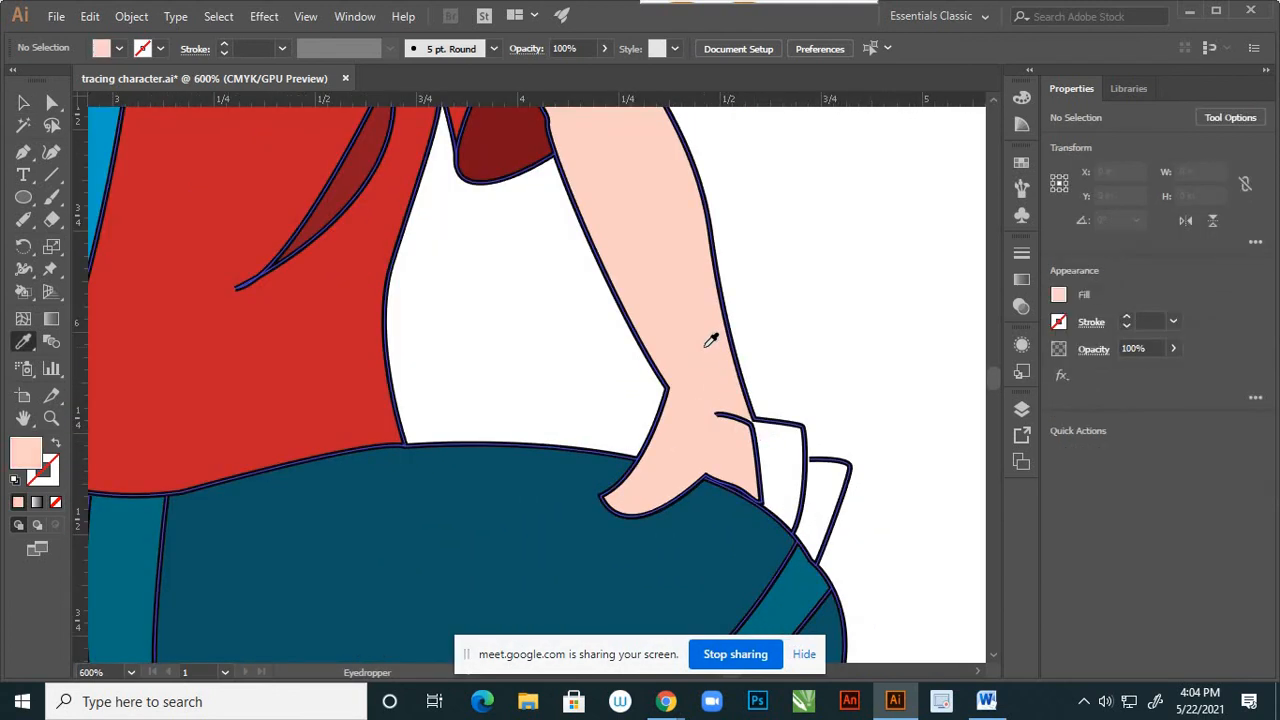
key("k")
left_click(788, 465)
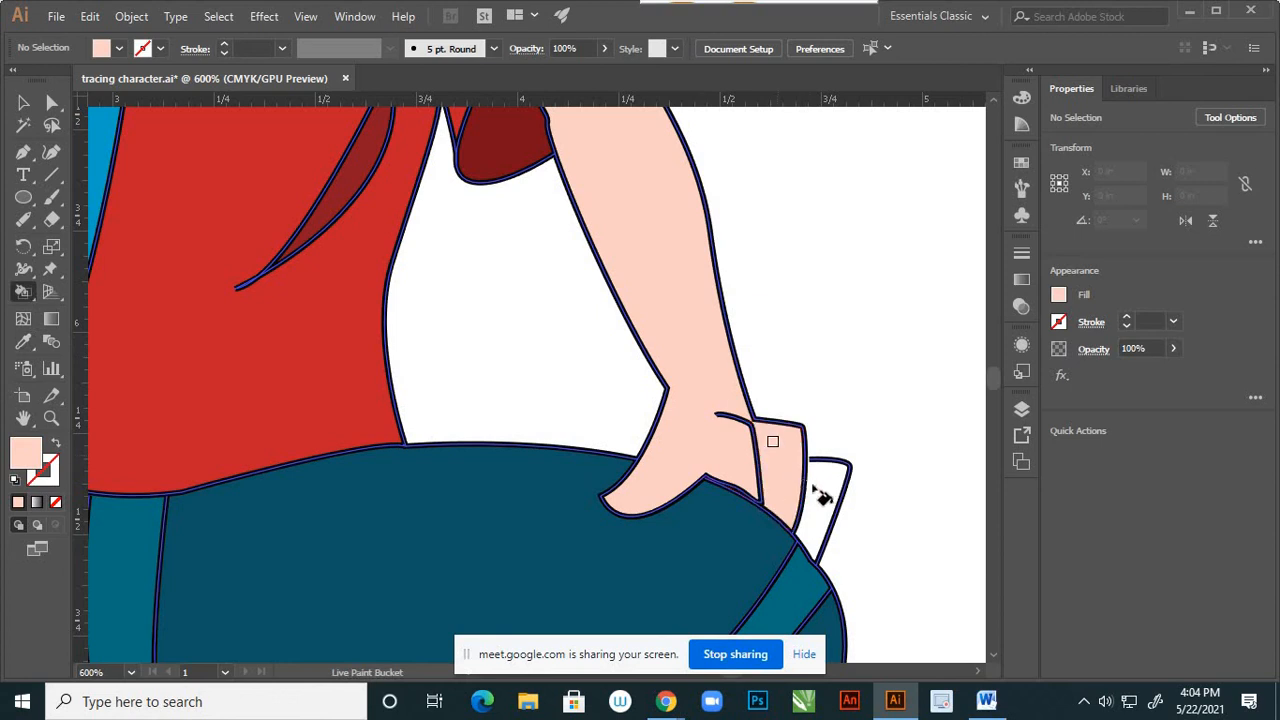
left_click(821, 491)
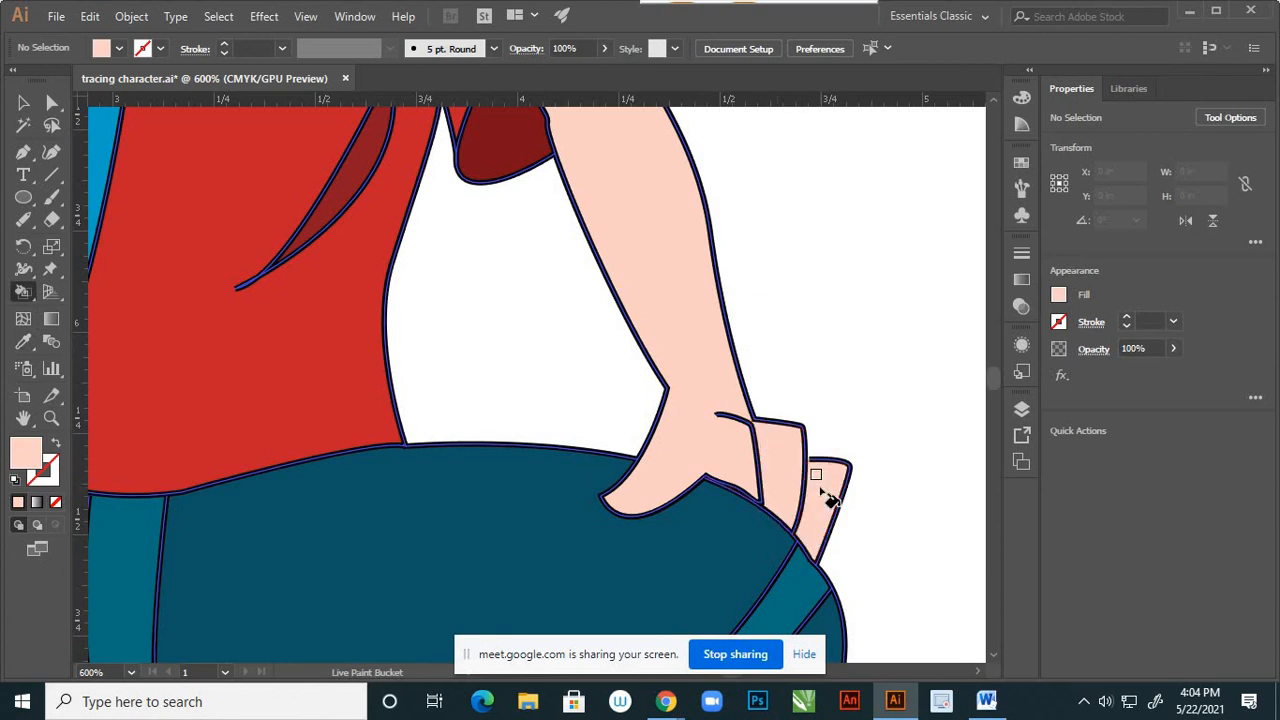
key("v")
Examine the whole coloured character next to its outline copy for areas left unfilled.
scroll(841, 344, "down", 6)
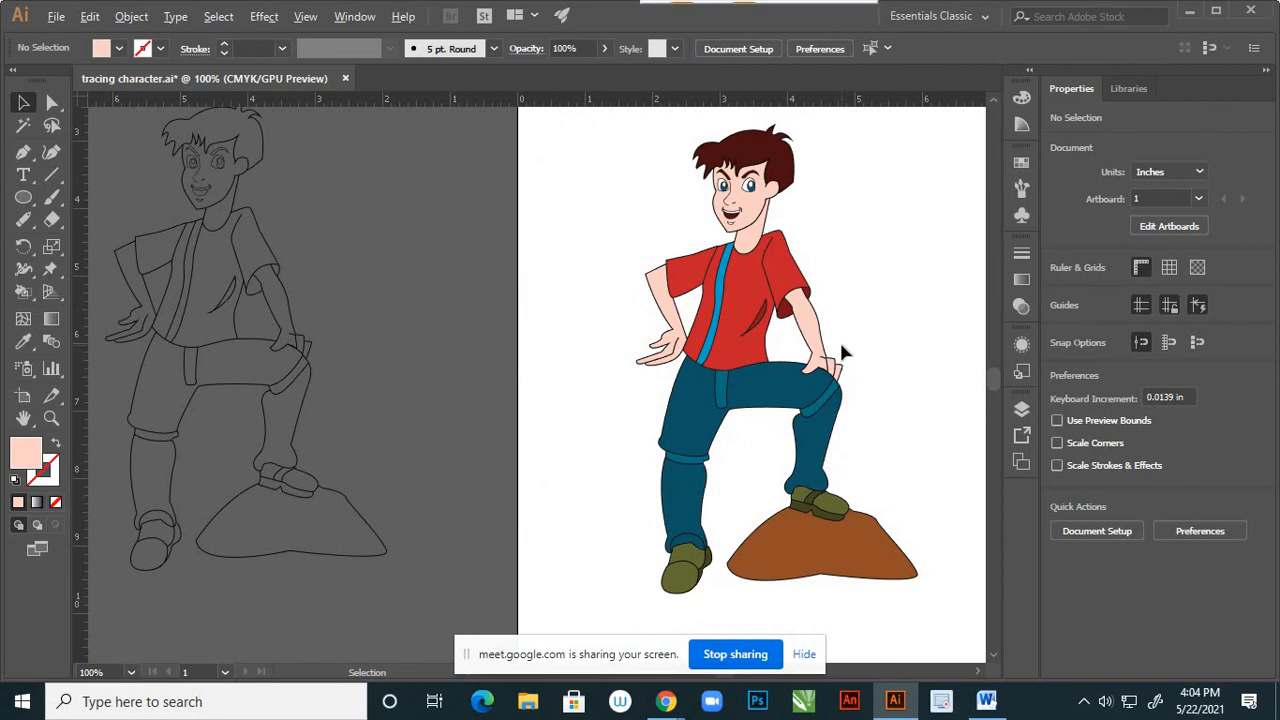
scroll(841, 352, "down", 1)
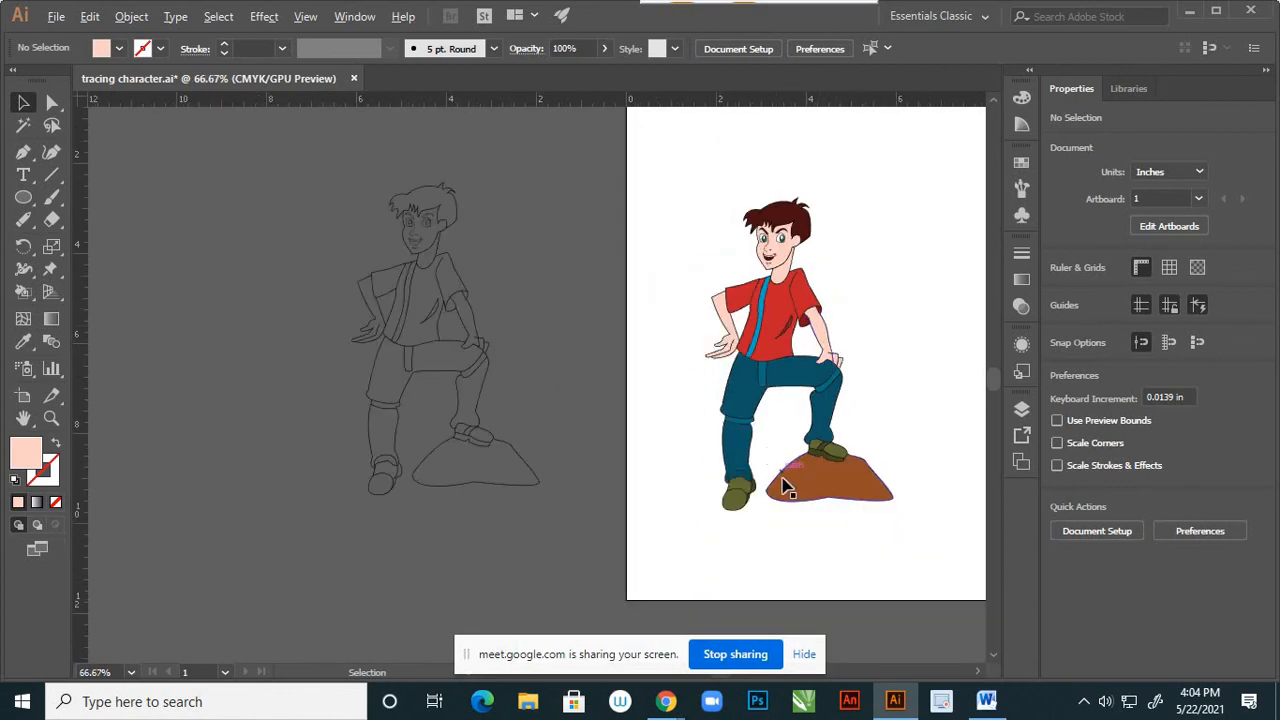
scroll(785, 472, "down", 2)
scroll(793, 411, "up", 3)
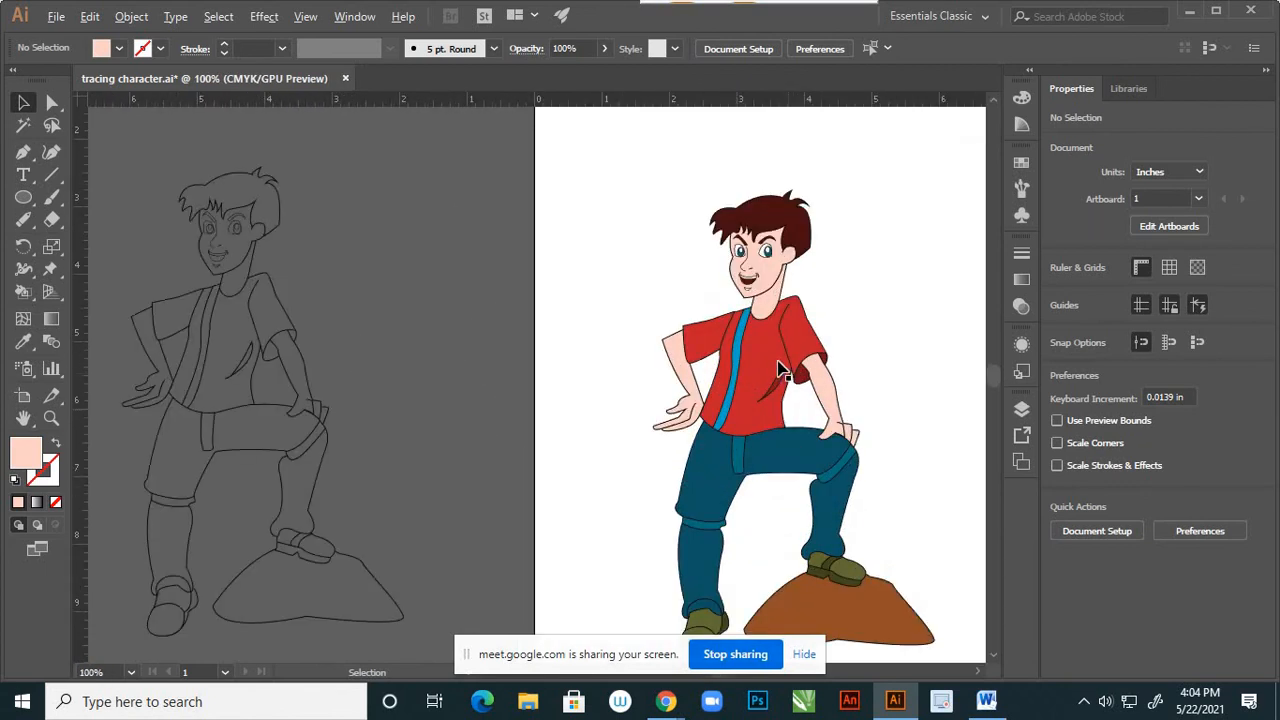
scroll(782, 370, "down", 2)
scroll(799, 436, "up", 2)
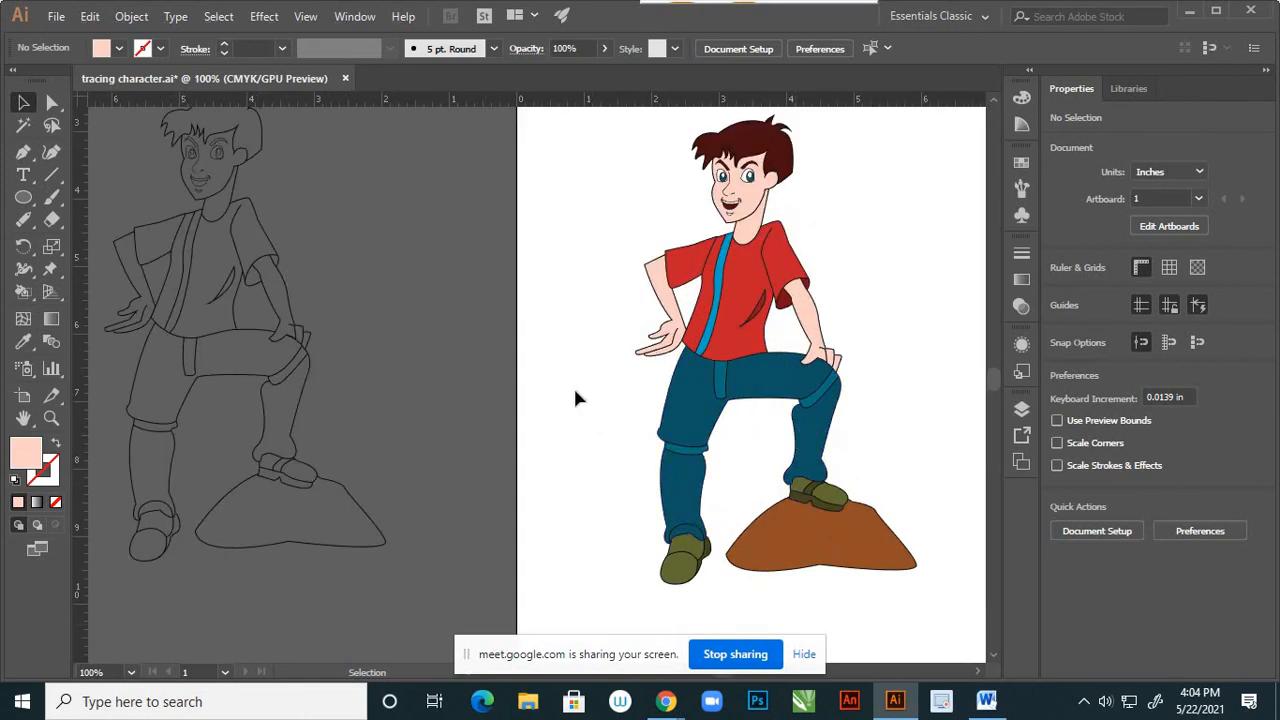
scroll(593, 400, "down", 1)
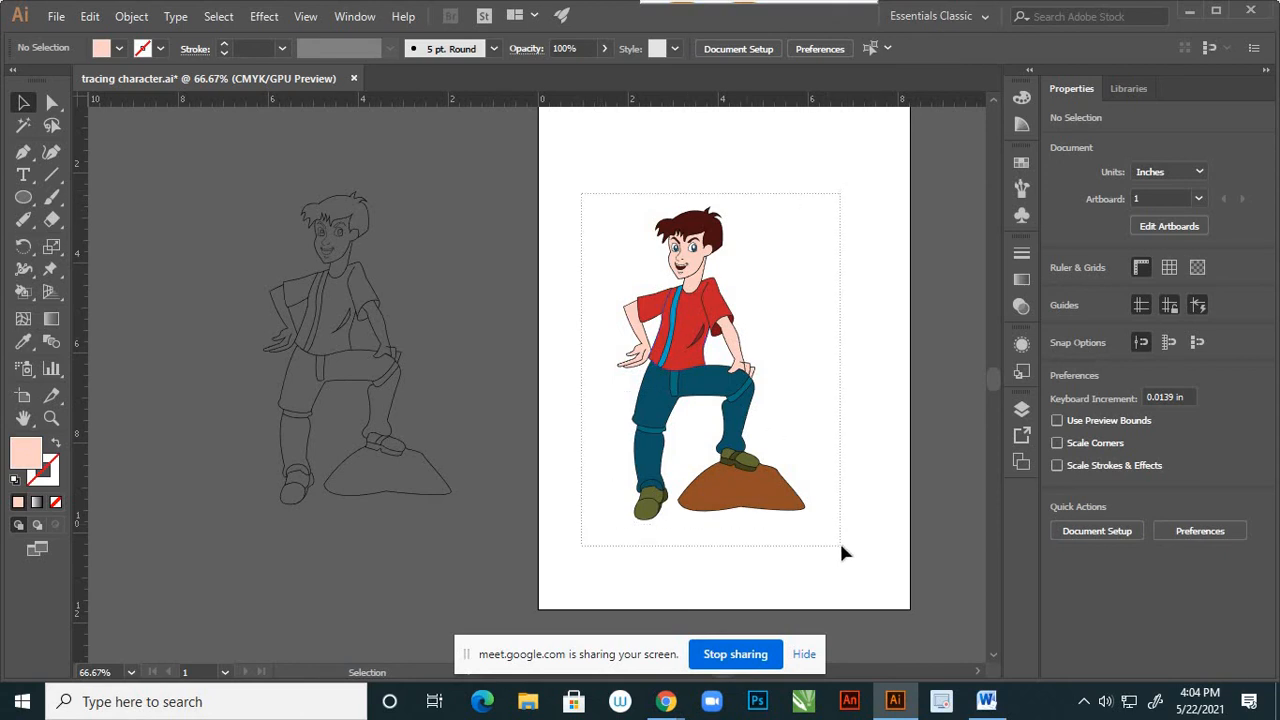
Try setting the stroke of the whole coloured Live Paint character to None and inspect its face without outlines.
left_click_drag(839, 540, 785, 490)
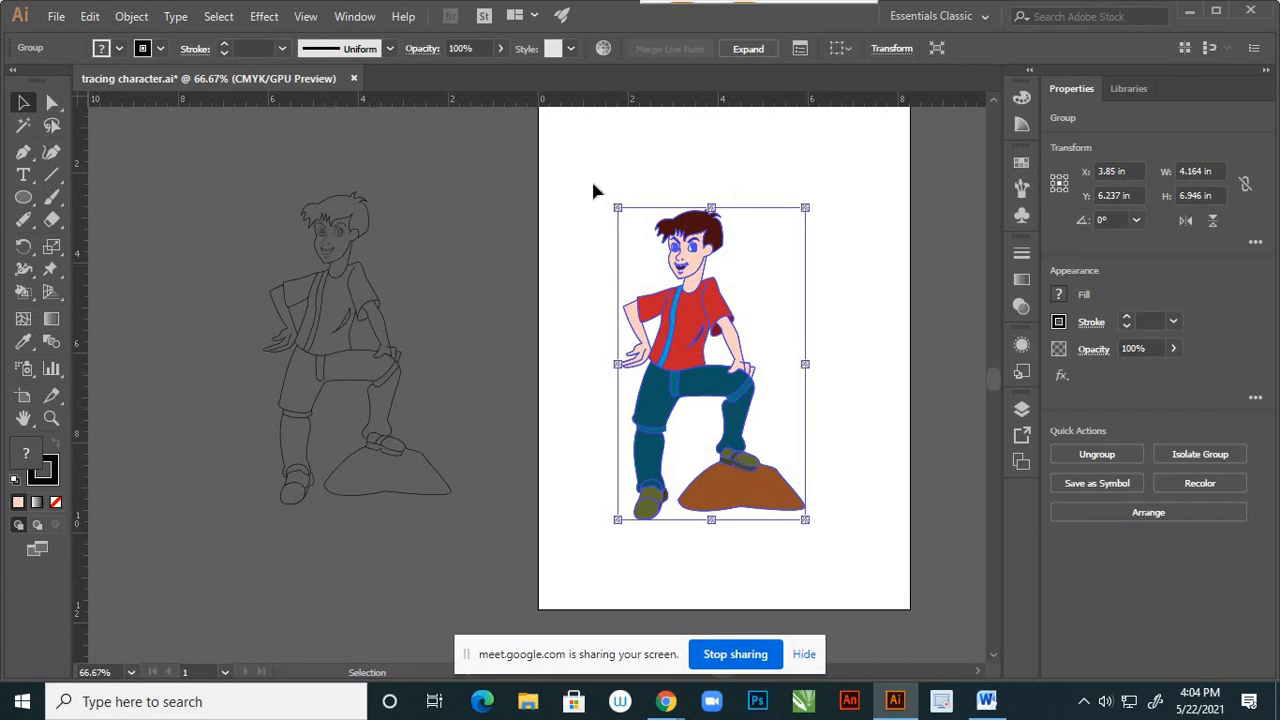
left_click_drag(590, 177, 867, 576)
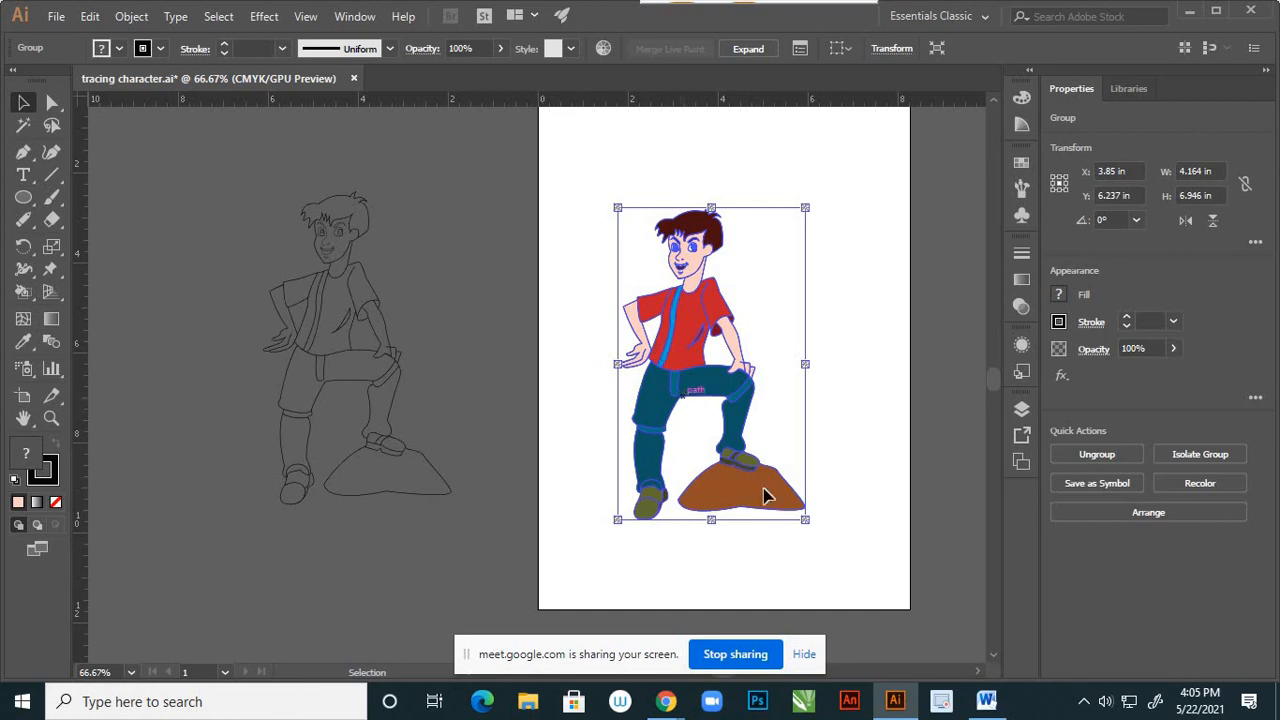
left_click(54, 476)
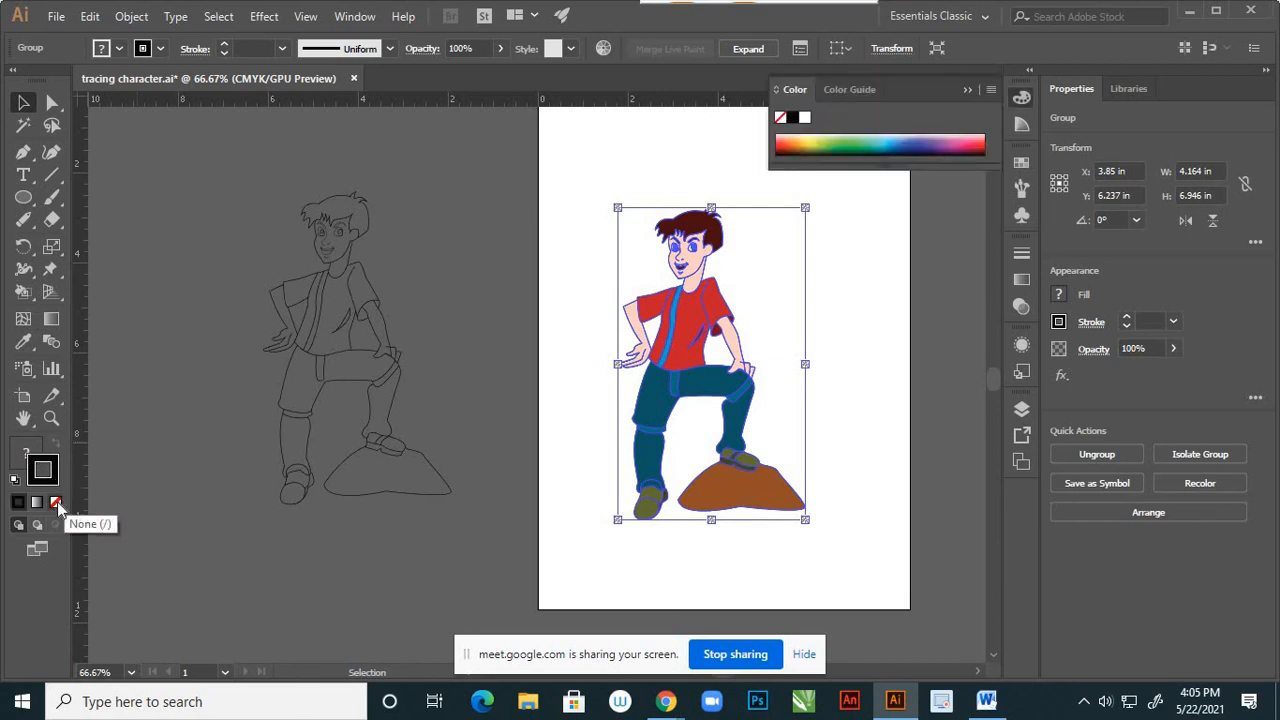
left_click(57, 503)
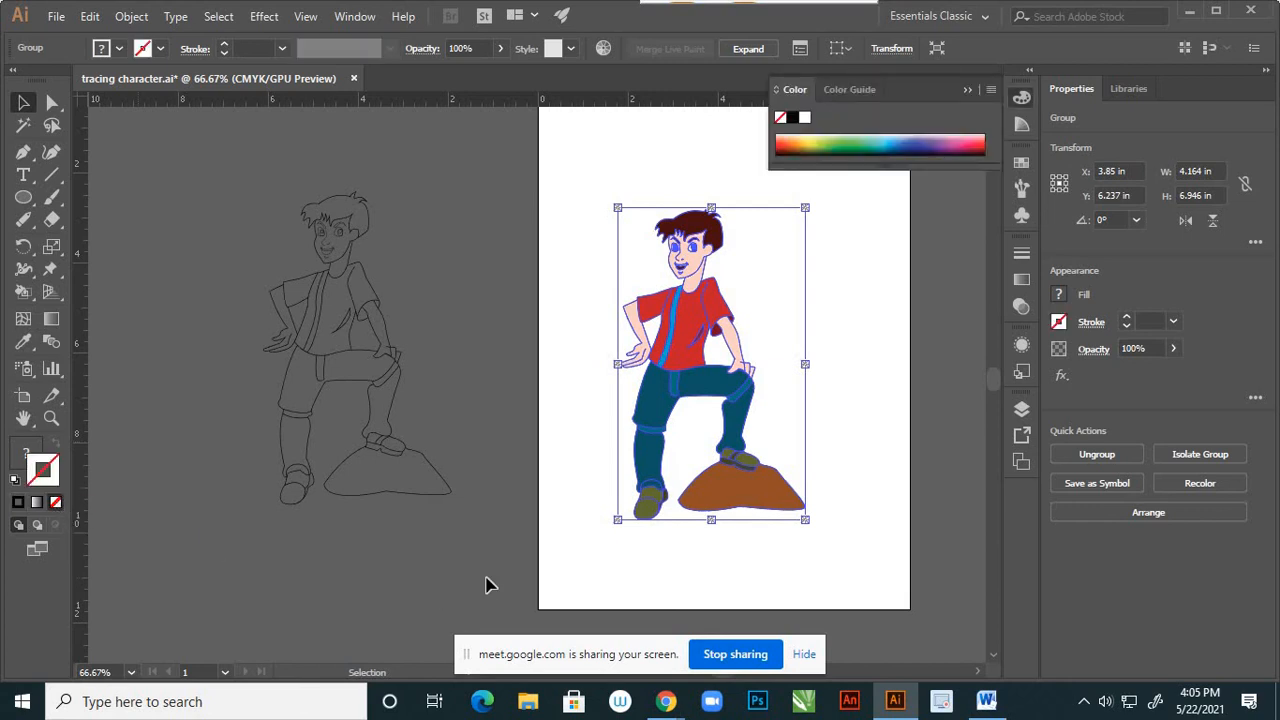
left_click(568, 569)
scroll(725, 248, "up", 3)
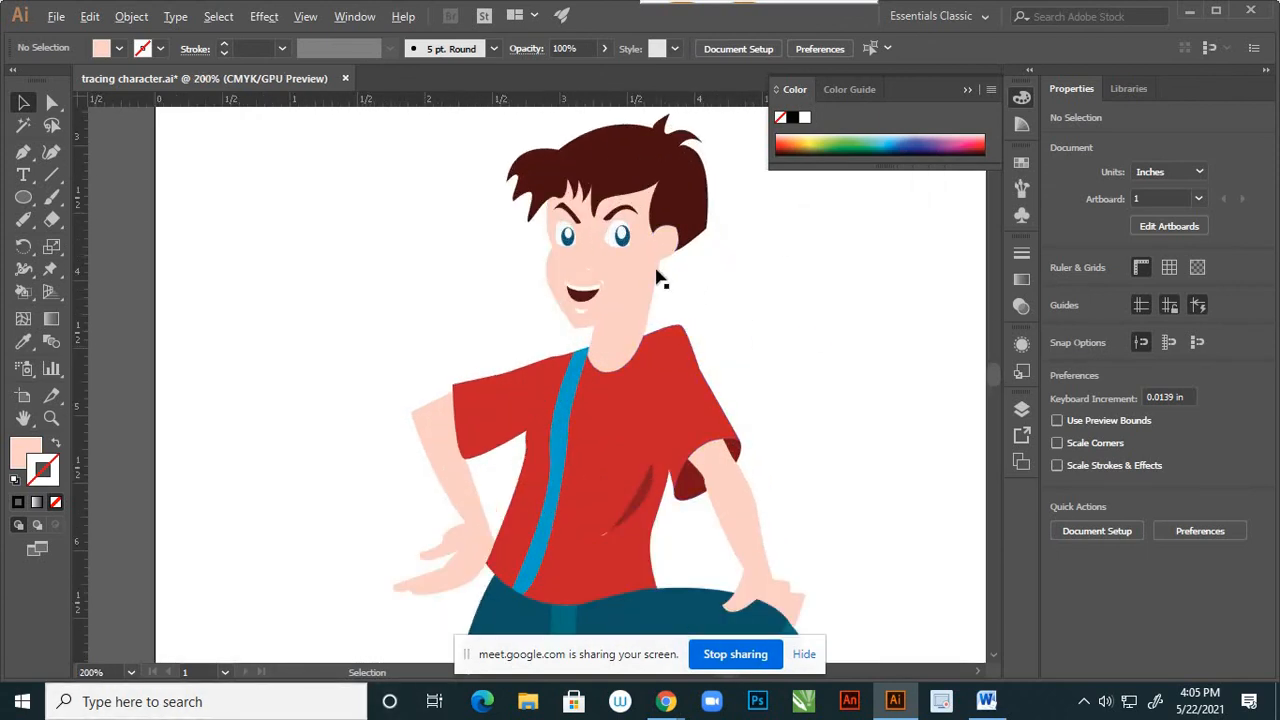
scroll(656, 276, "up", 2)
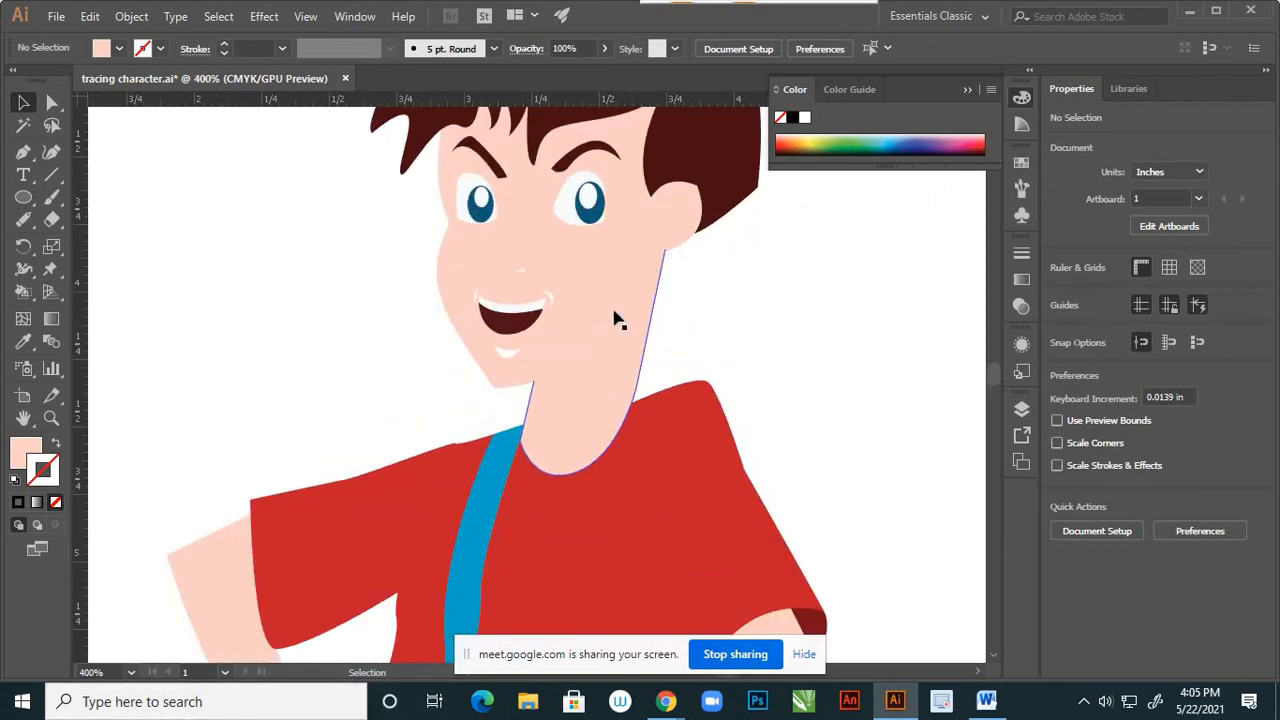
scroll(606, 314, "up", 1)
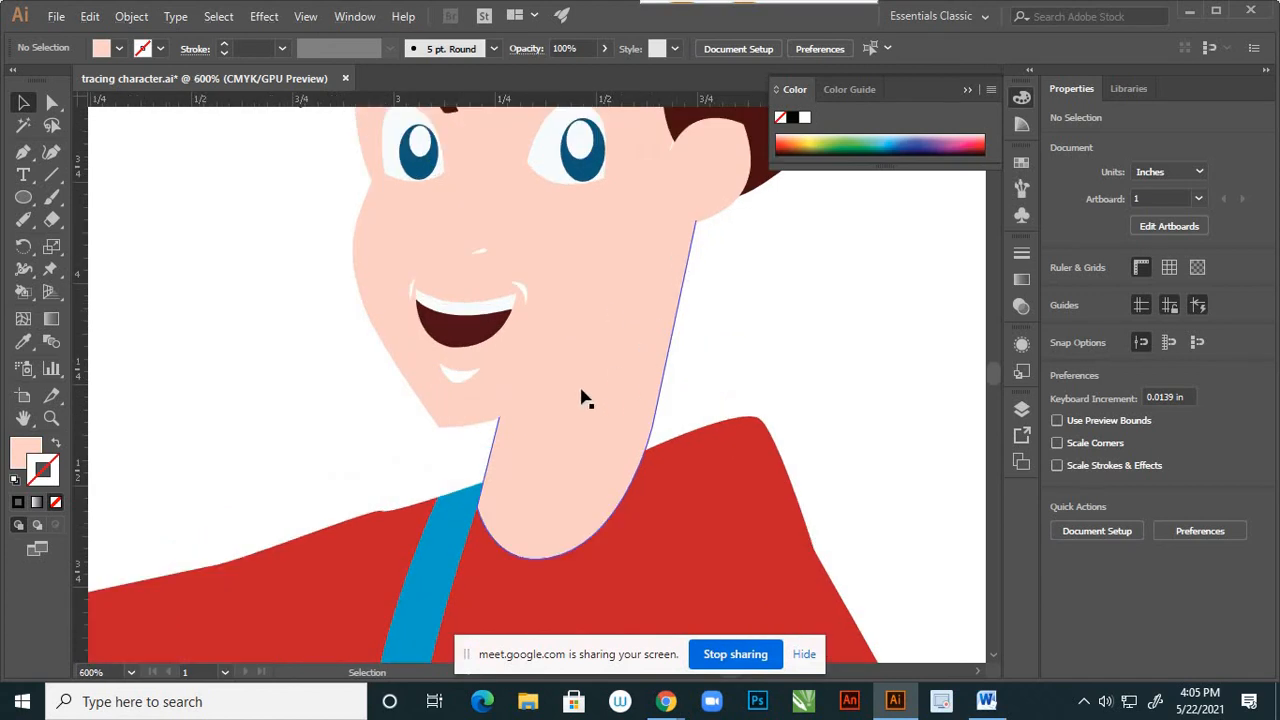
Undo the stroke removal on the coloured character and deselect it.
key("a")
key("ctrl+z")
key("ctrl+z")
key("ctrl+z")
key("ctrl+z")
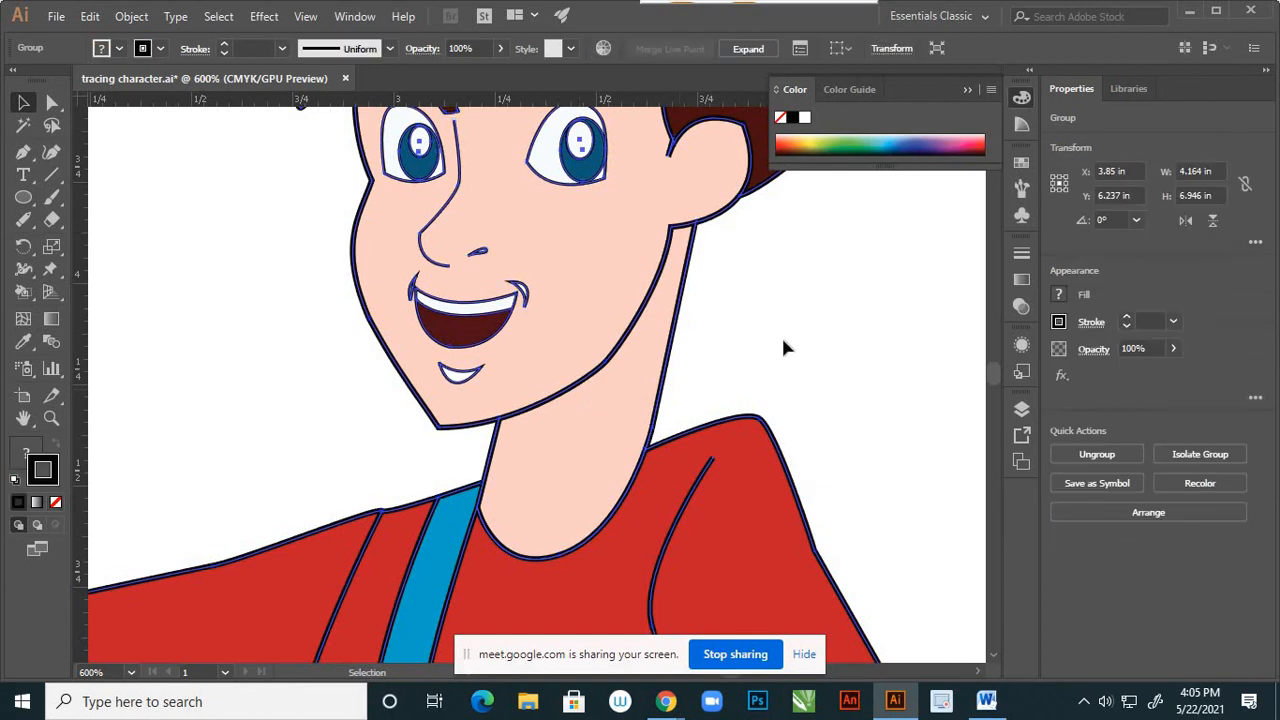
scroll(806, 294, "down", 2)
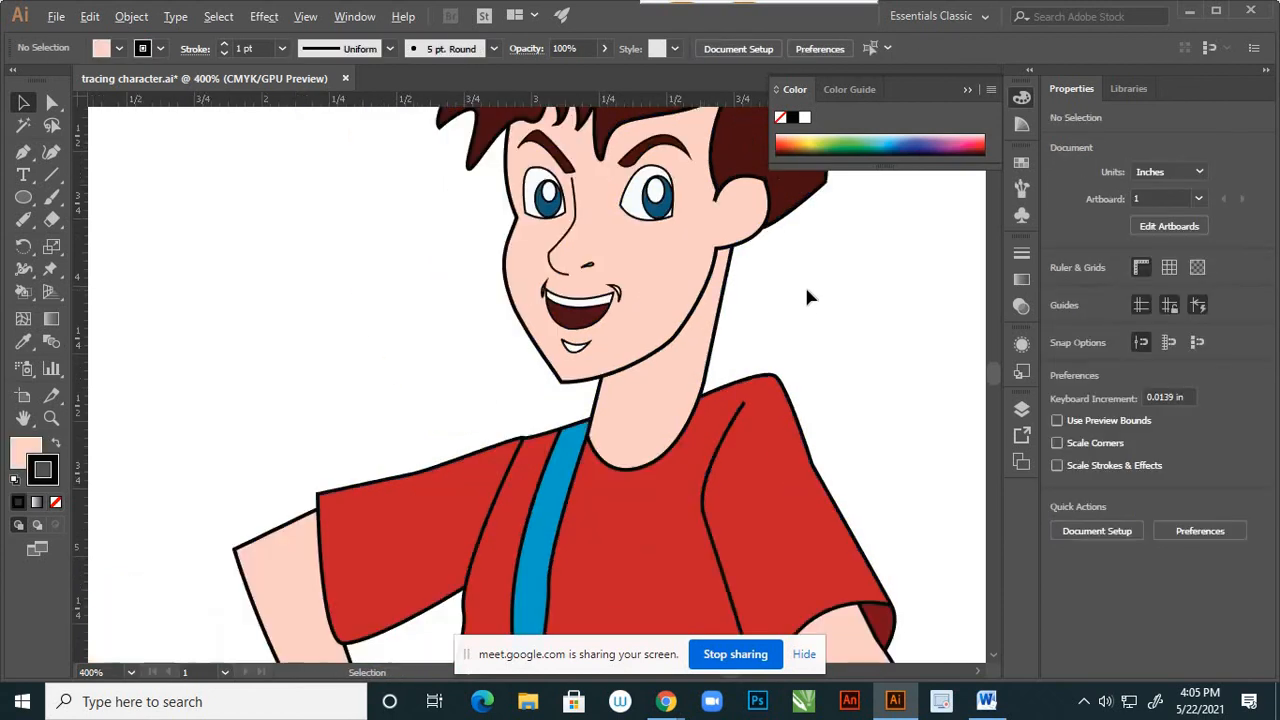
Sample the skin tone from the face and darken the fill colour to about #E2AFA3.
scroll(700, 350, "down", 1)
scroll(698, 352, "up", 2)
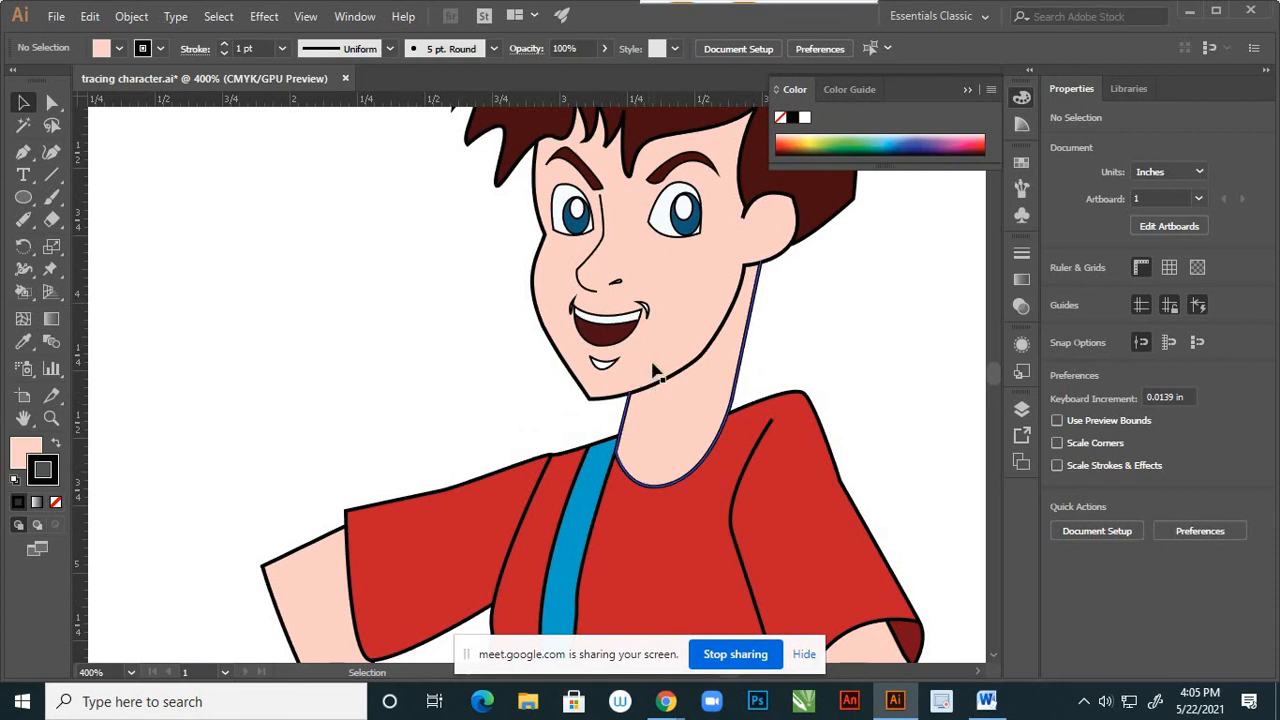
scroll(652, 336, "up", 3)
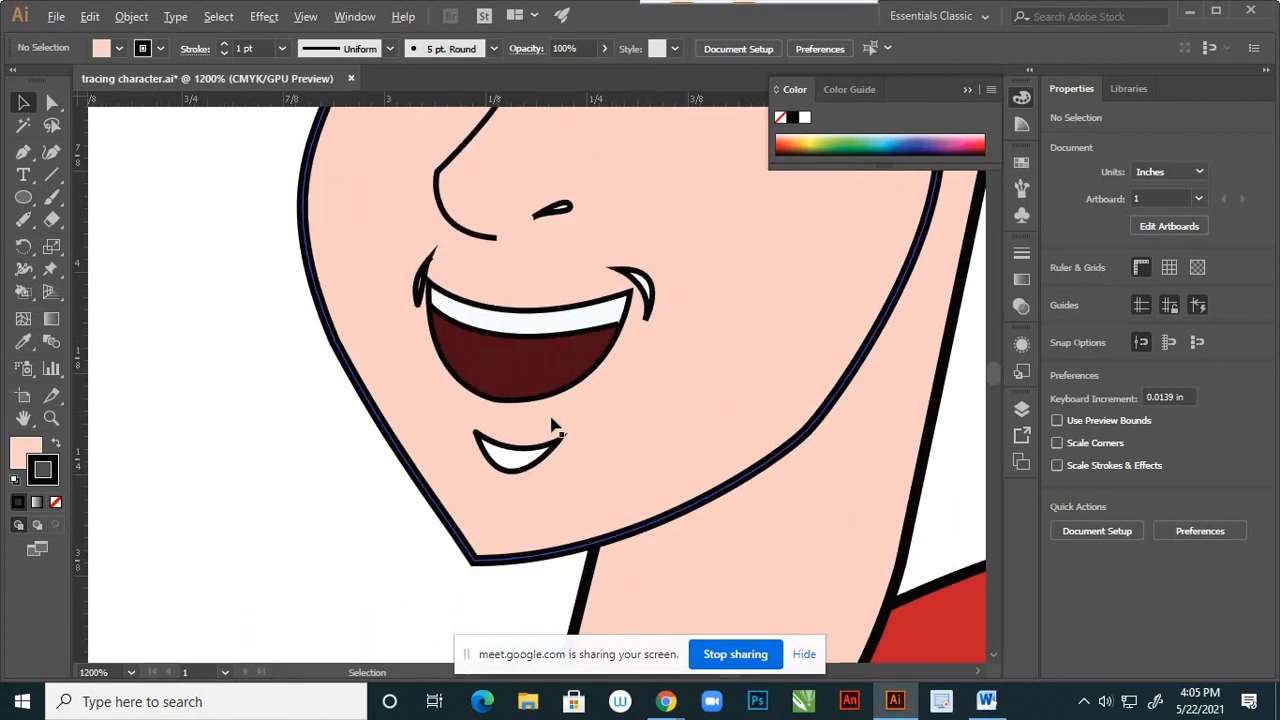
scroll(484, 421, "up", 1)
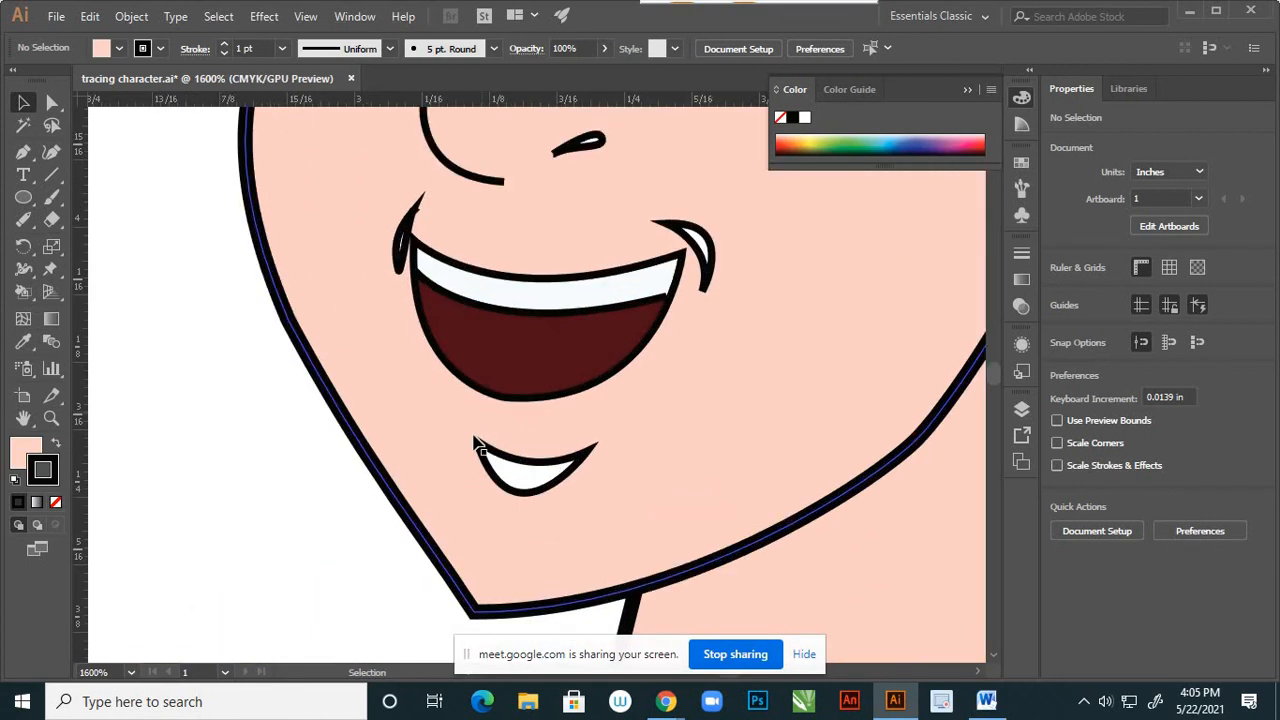
key("i")
left_click(469, 408)
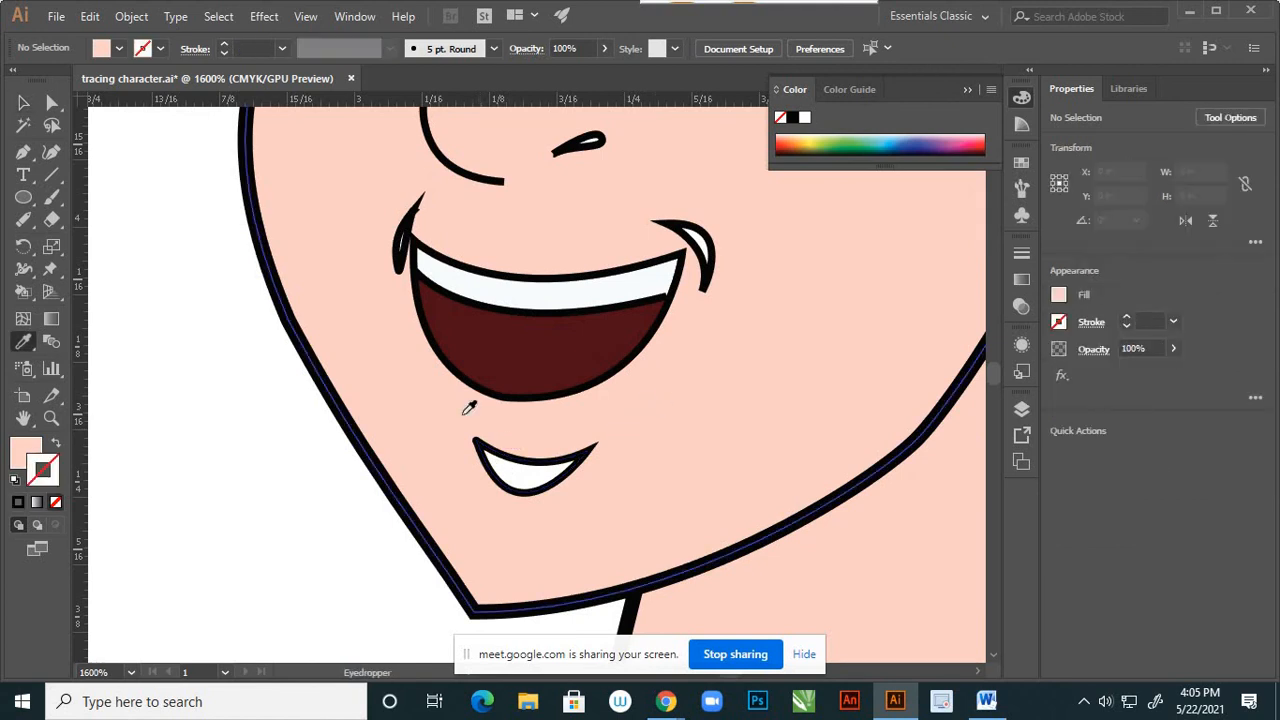
double_click(26, 452)
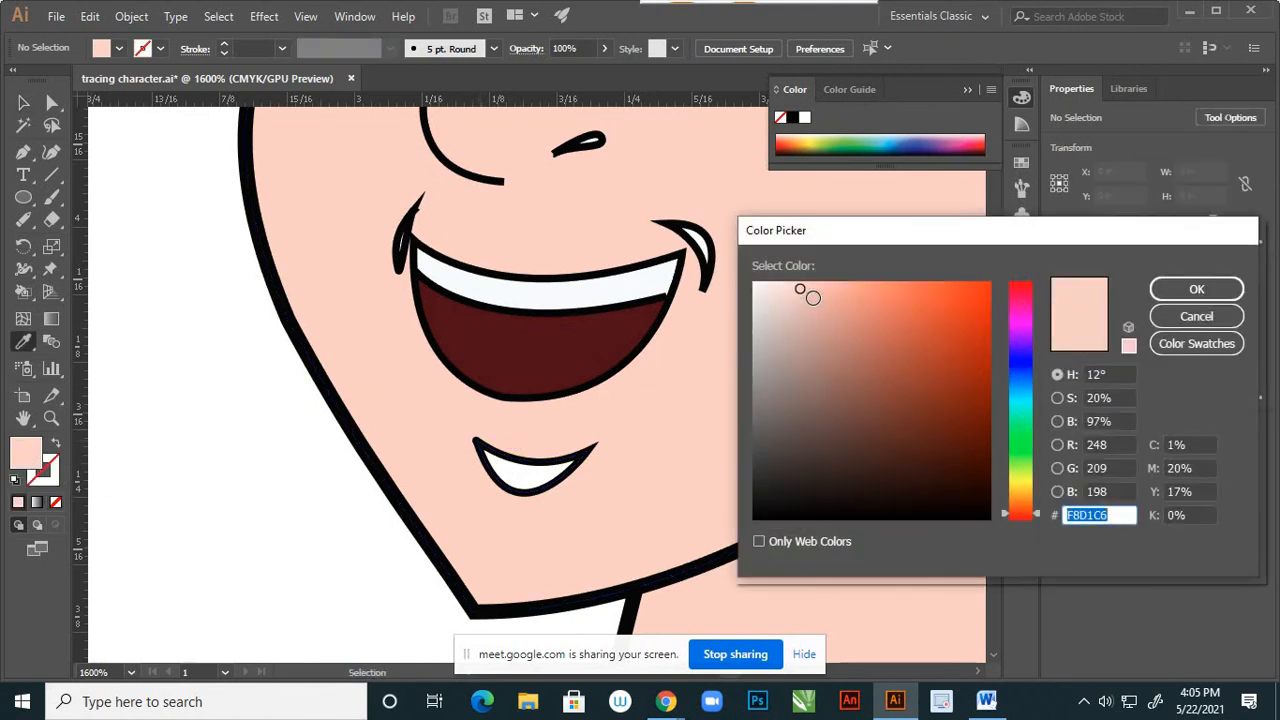
left_click(820, 308)
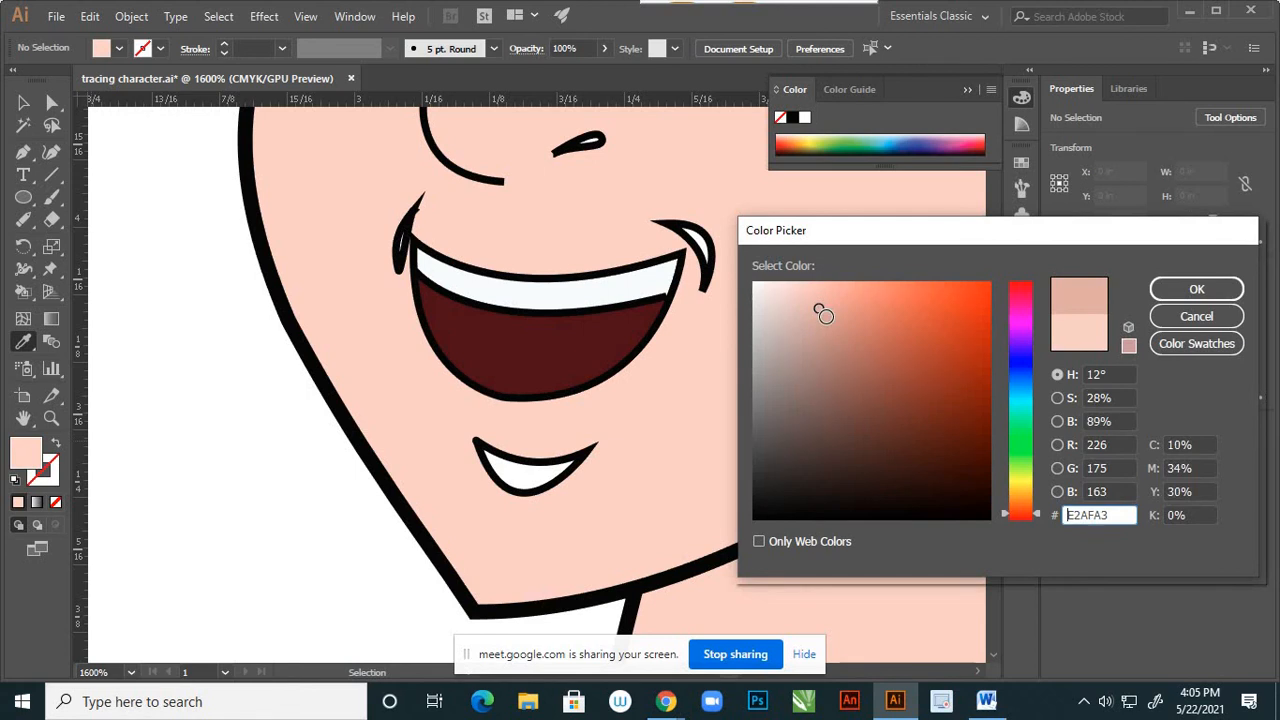
left_click(1196, 289)
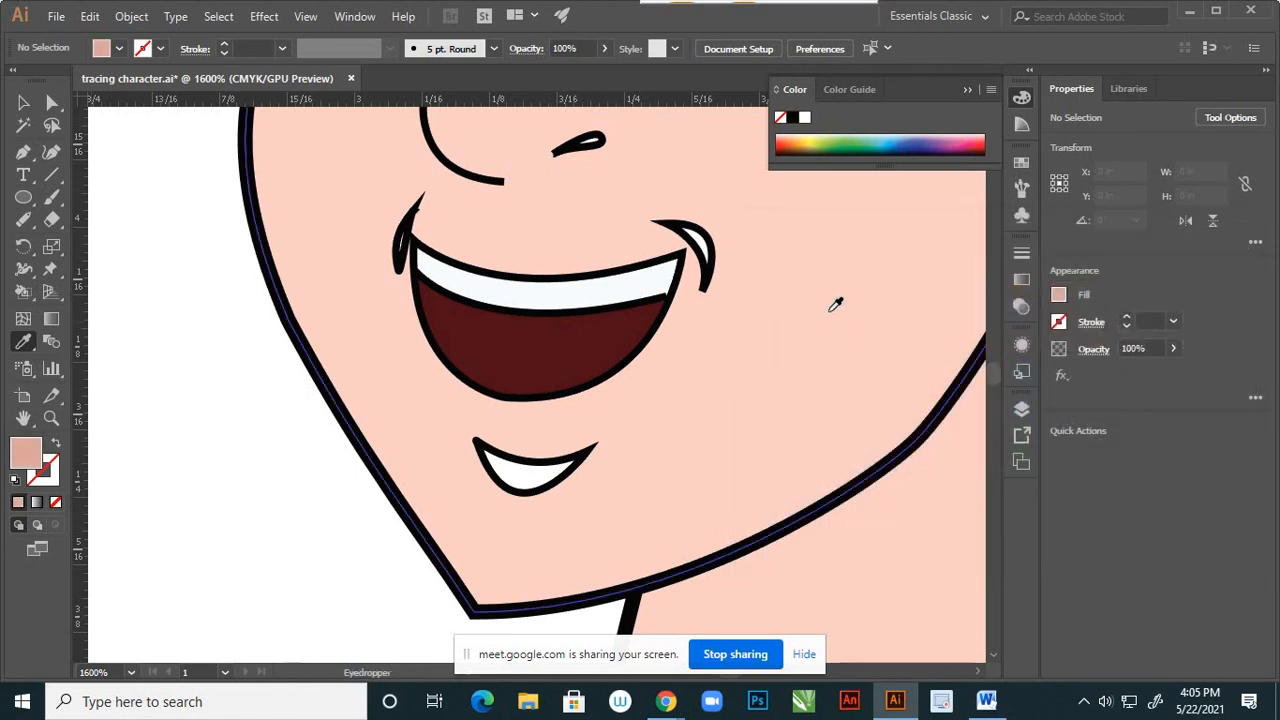
Fill the white crease at the mouth's right corner and the white shape below the mouth with the darker skin shade.
key("k")
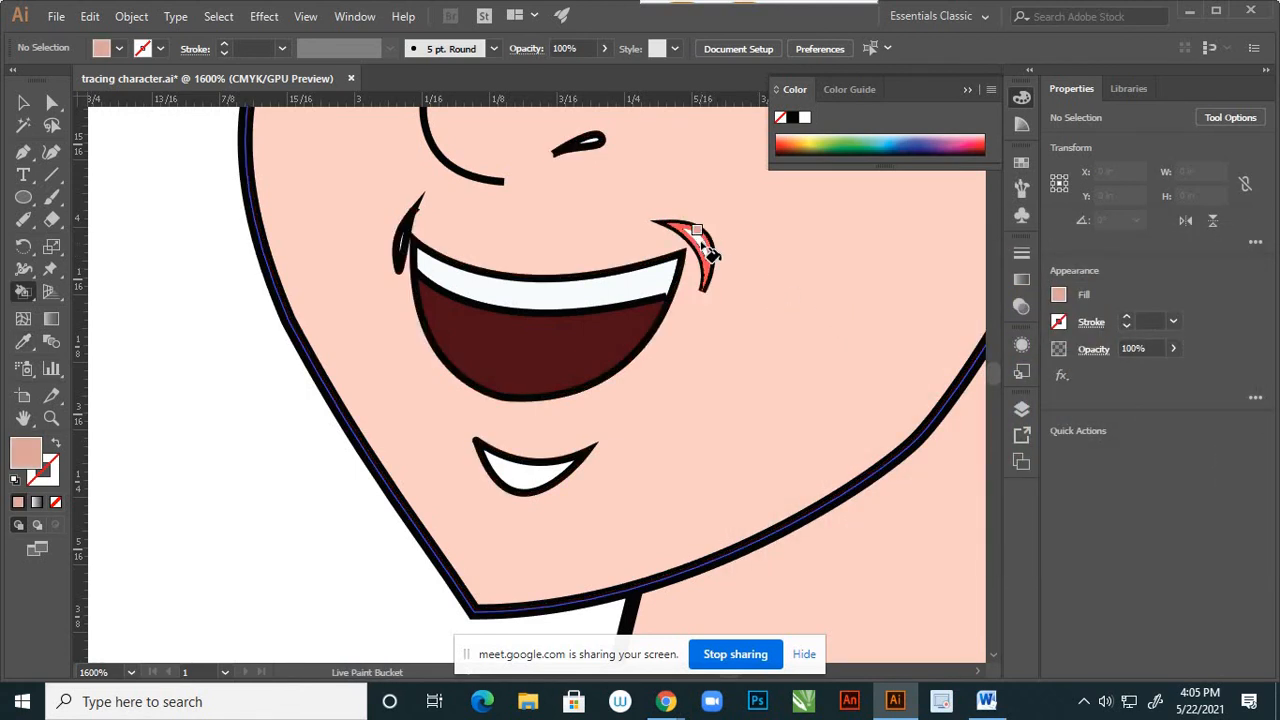
left_click(698, 238)
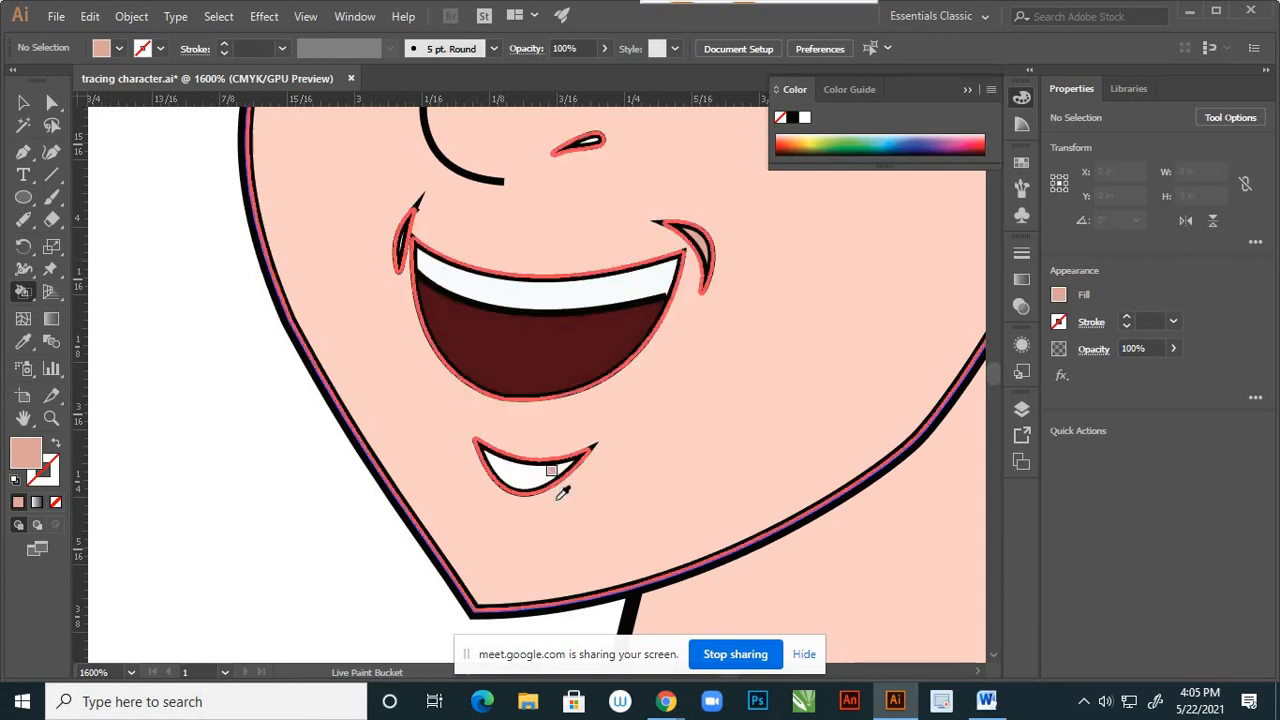
scroll(520, 488, "up", 2)
left_click(486, 447)
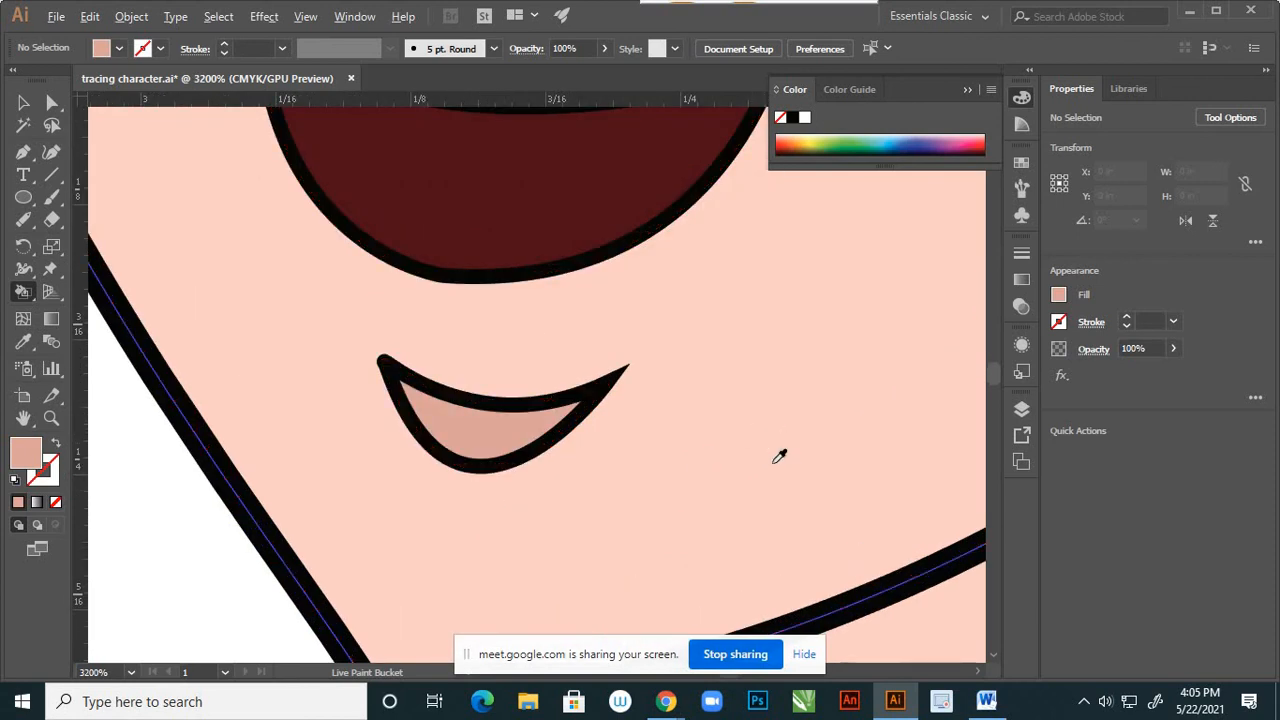
scroll(777, 457, "down", 2)
scroll(575, 275, "up", 2)
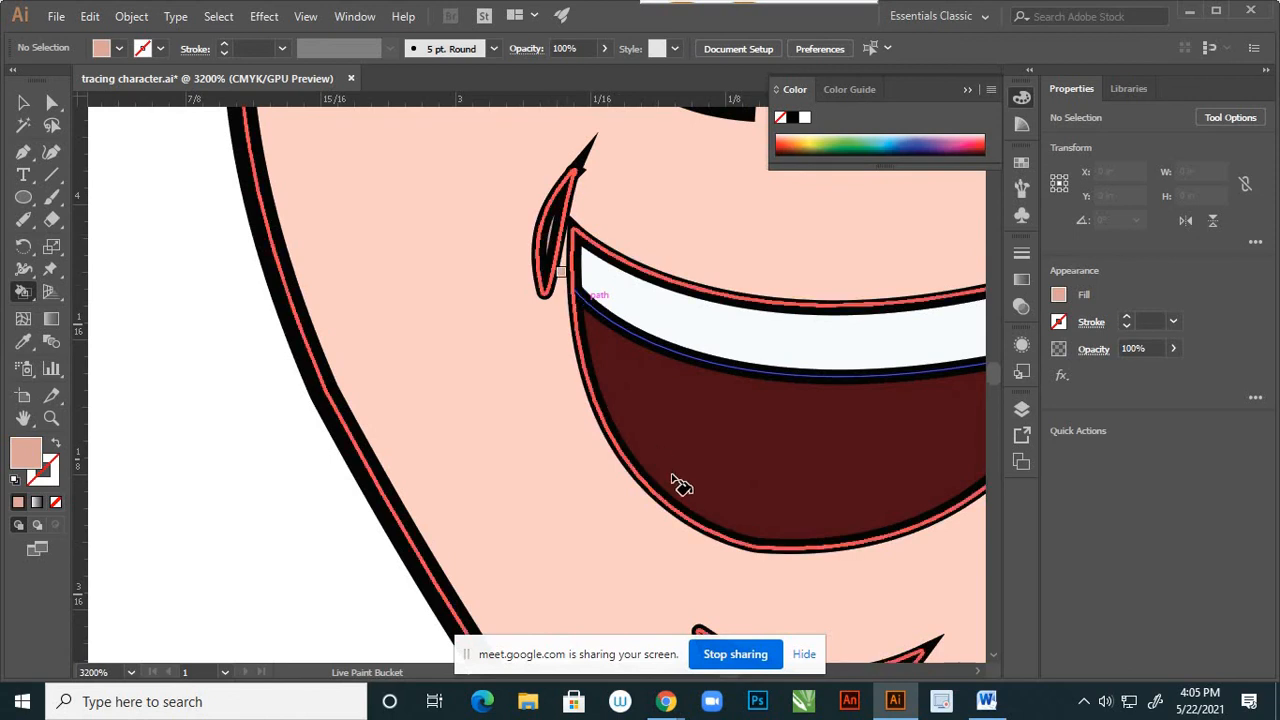
Change the fill colour to a dark reddish brown and fill the inside of the nostril with it.
scroll(685, 482, "down", 5)
scroll(740, 413, "up", 5)
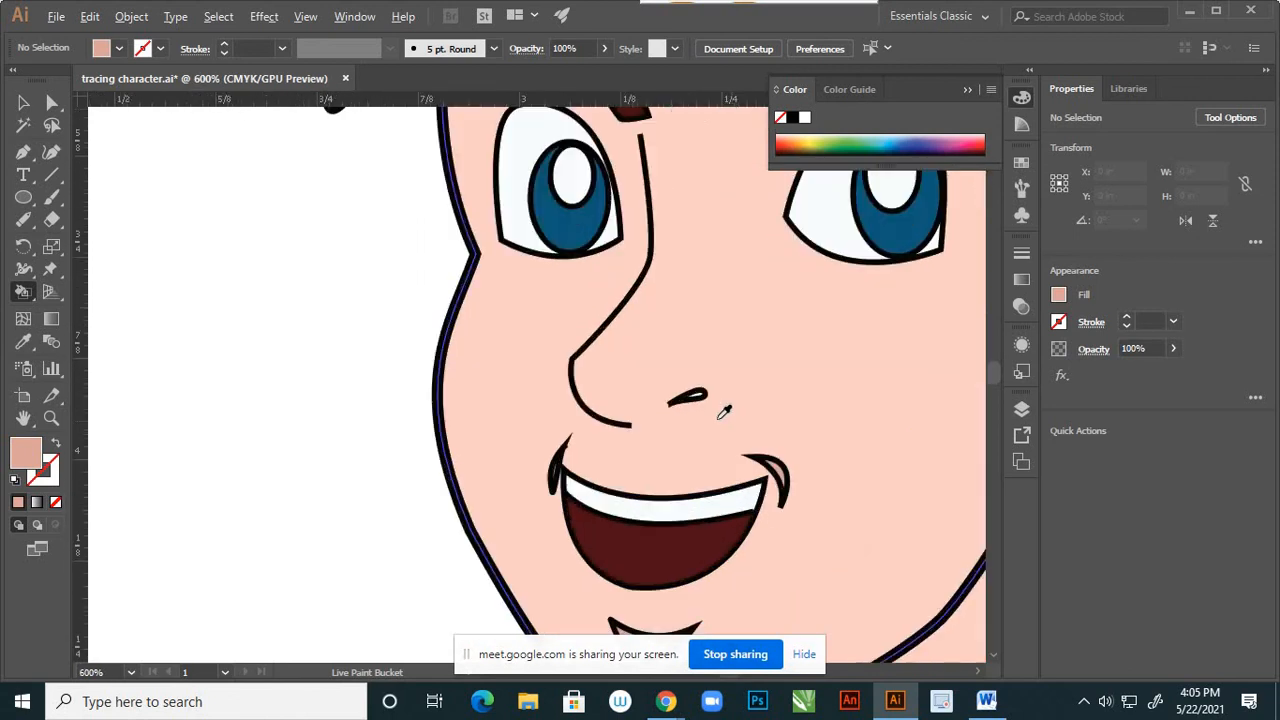
left_click(648, 308)
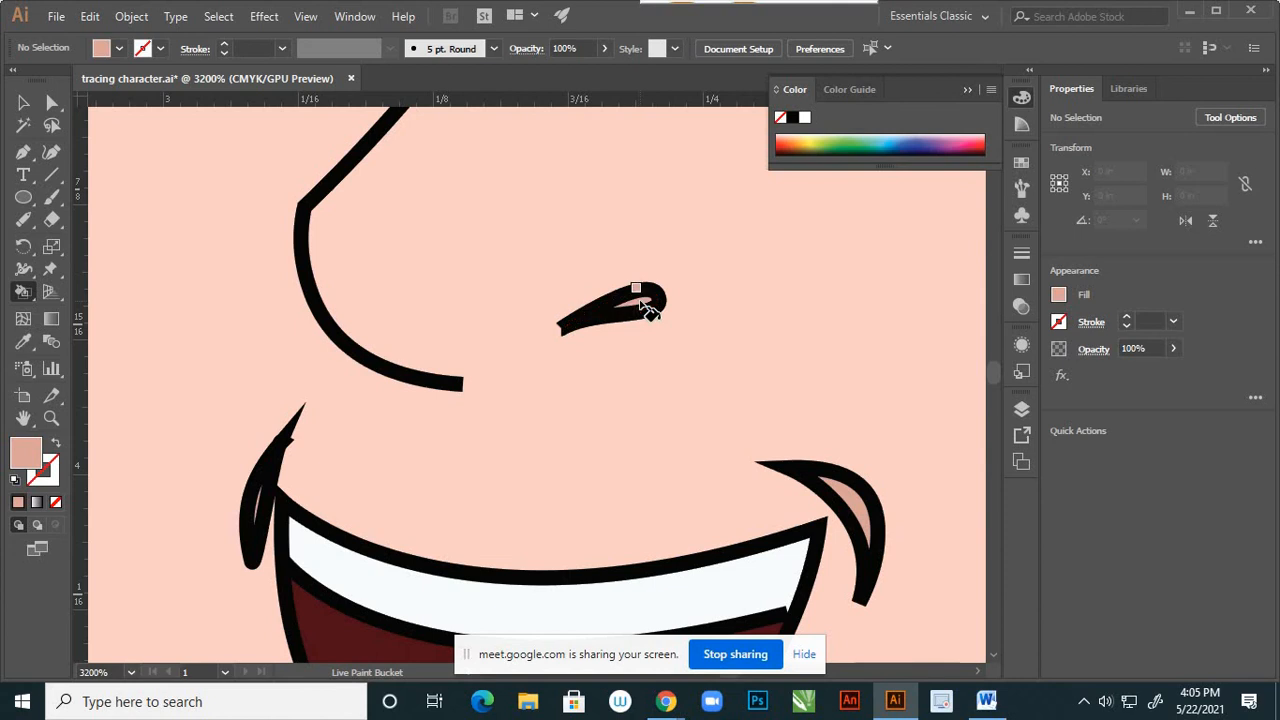
double_click(28, 456)
left_click_drag(851, 354, 893, 413)
left_click(1196, 289)
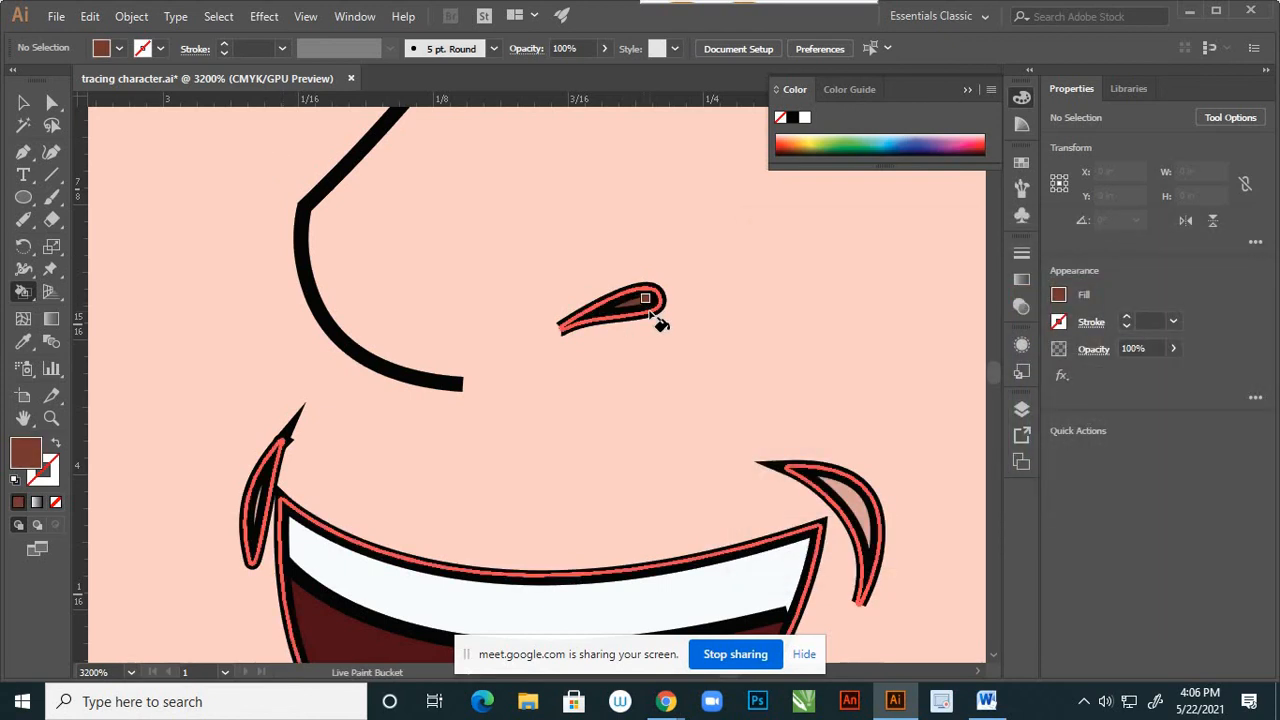
left_click(652, 315)
Examine the whole coloured character beside its outline copy to check the newly filled face details.
key("v")
key("ctrl+minus")
key("ctrl+minus")
key("ctrl+minus")
key("ctrl+minus")
key("ctrl+minus")
key("ctrl+minus")
key("ctrl+minus")
key("ctrl+minus")
key("ctrl+minus")
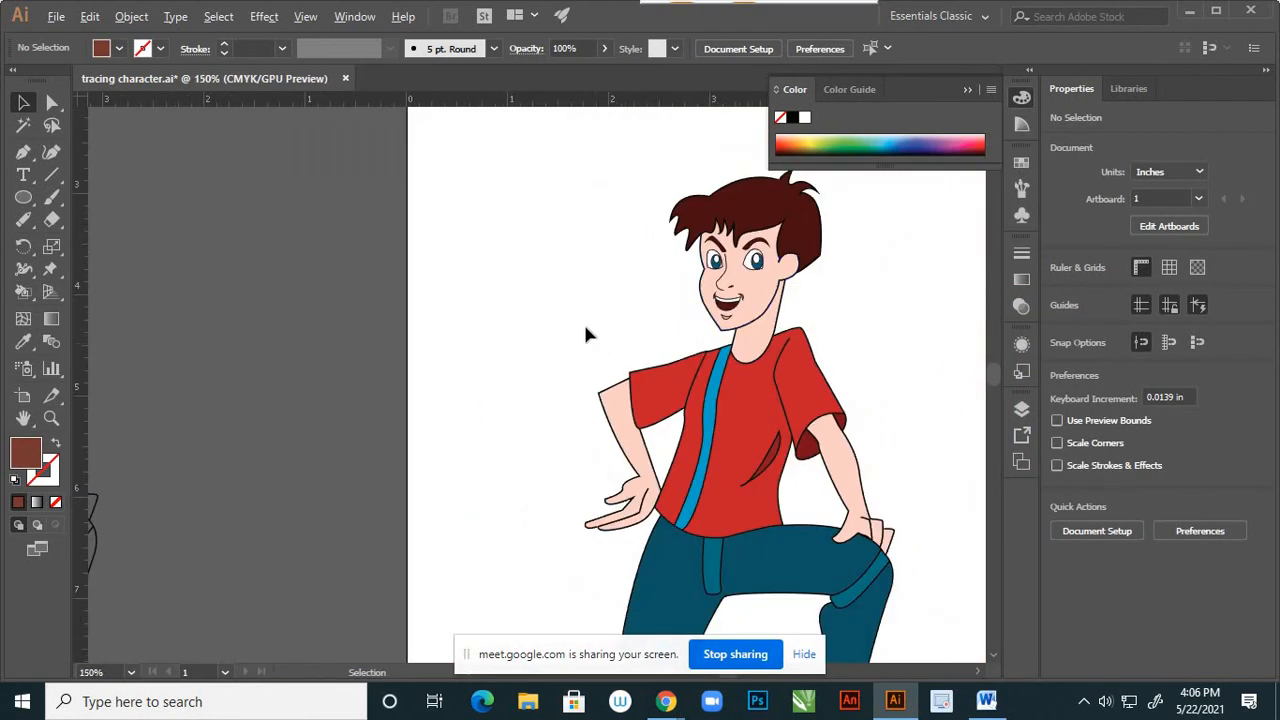
key("ctrl+minus")
key("ctrl+minus")
key("ctrl+minus")
key("ctrl+plus")
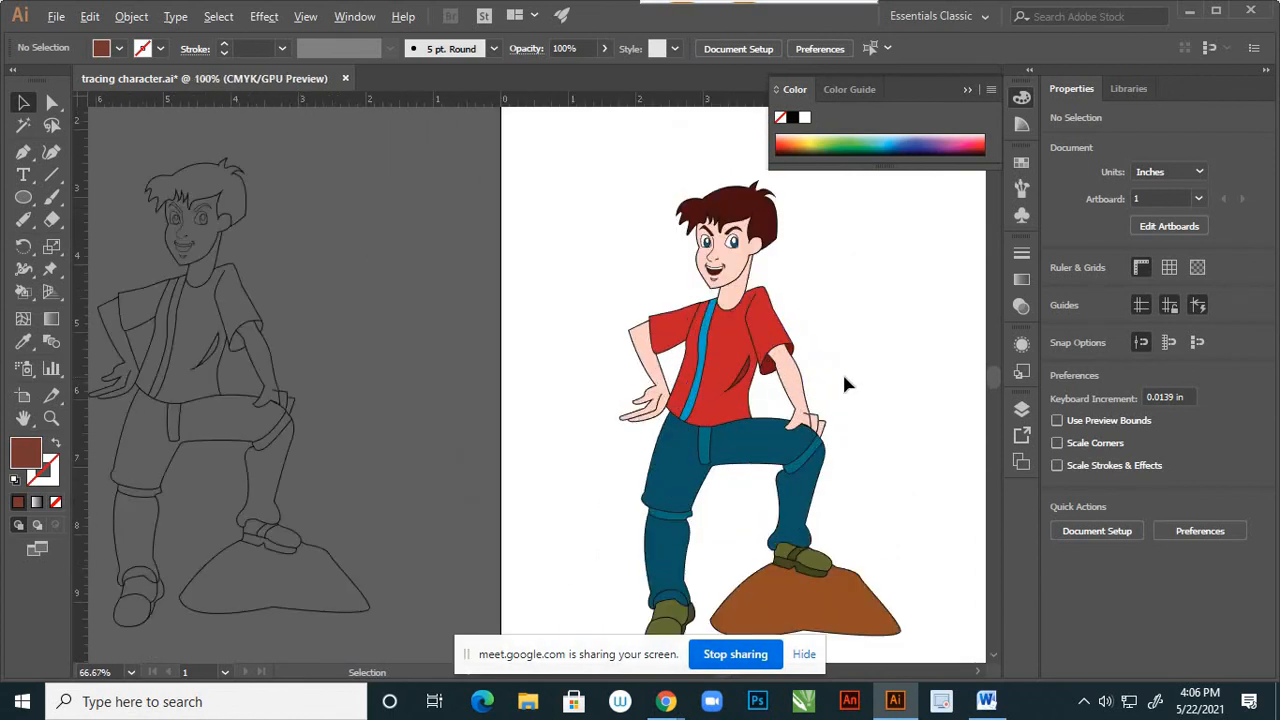
key("ctrl+minus")
key("ctrl+plus")
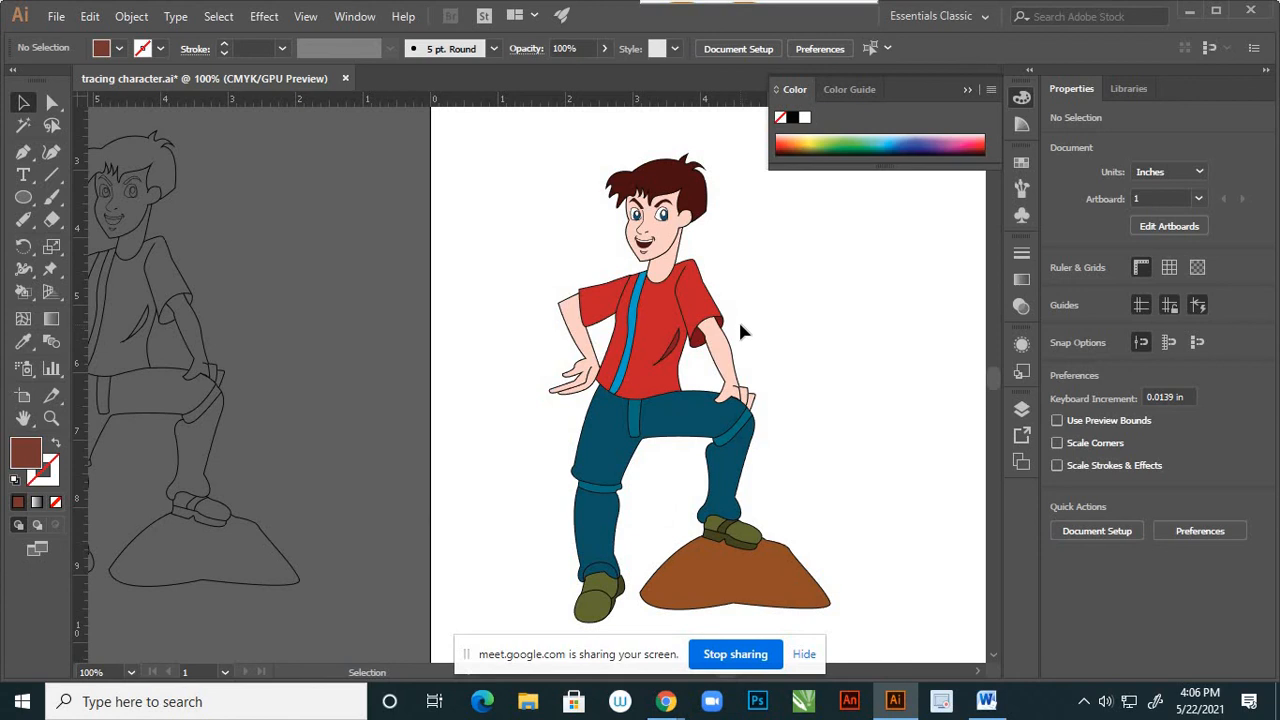
Save the file with the newly coloured face details.
key("a")
key("v")
key("ctrl+minus")
key("ctrl+minus")
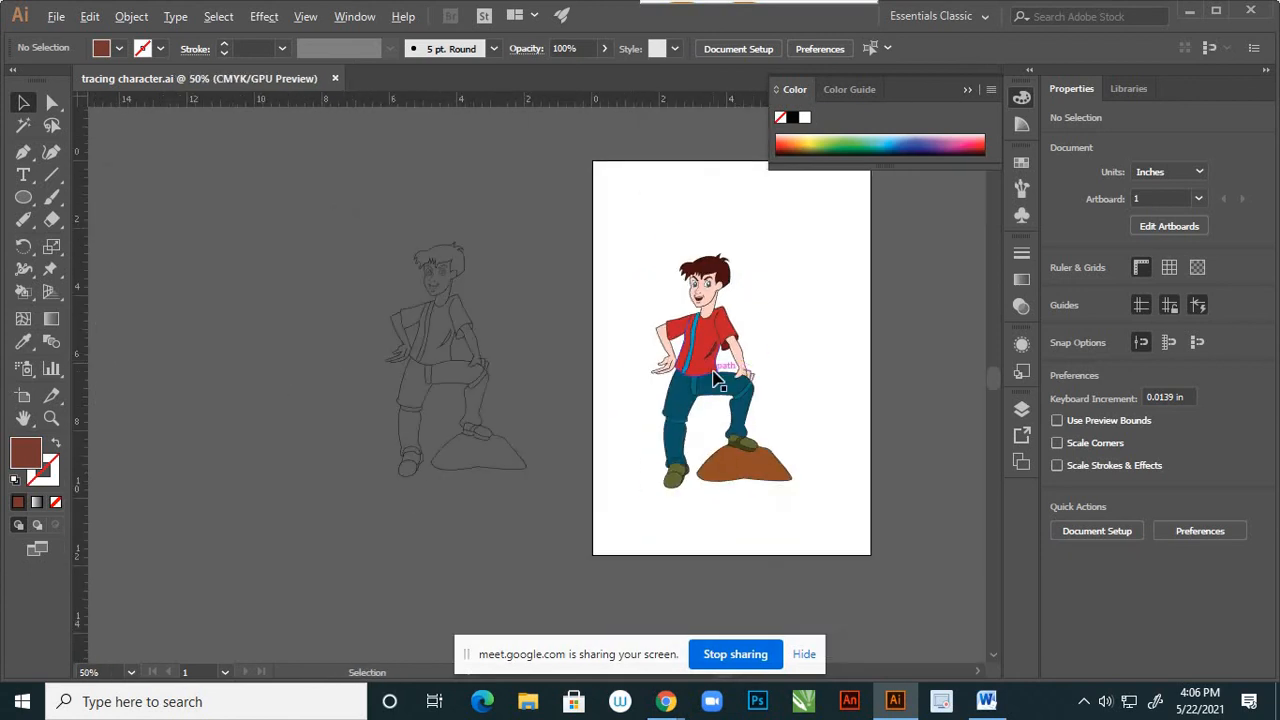
Expand the whole coloured Live Paint character with Object and Fill enabled and Stroke turned off.
key("ctrl+plus")
left_click_drag(597, 193, 860, 543)
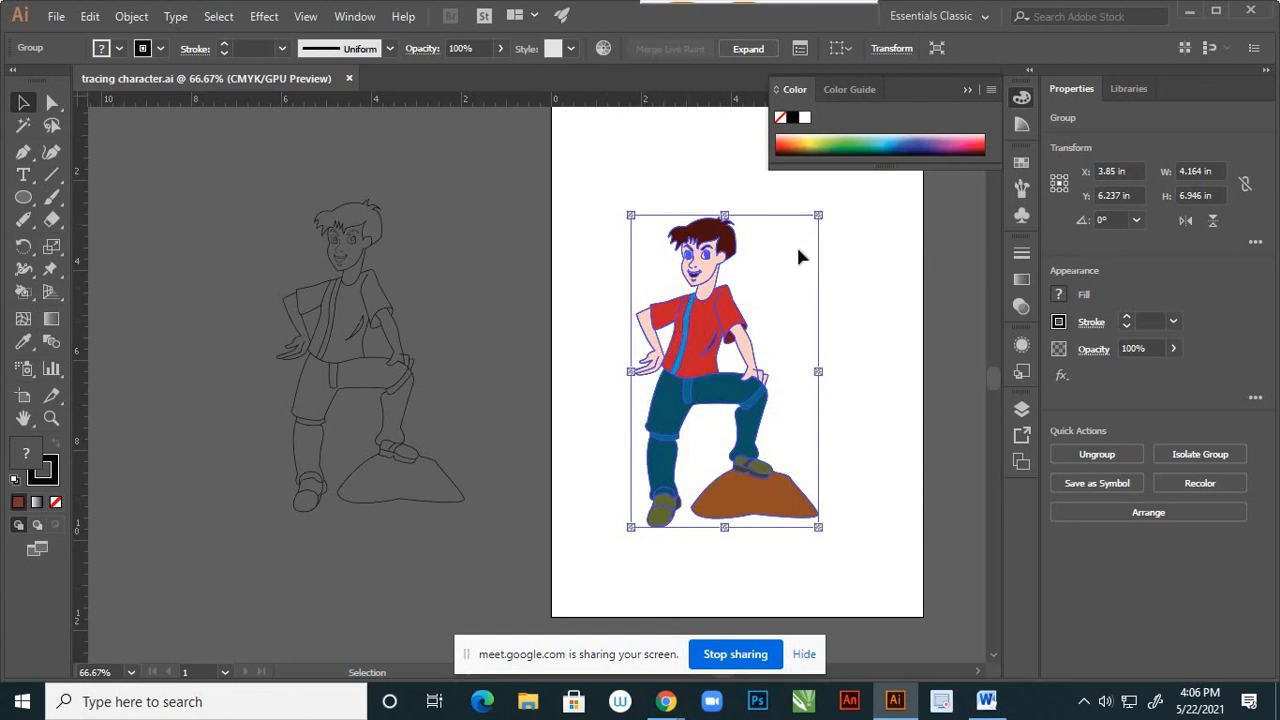
left_click(135, 18)
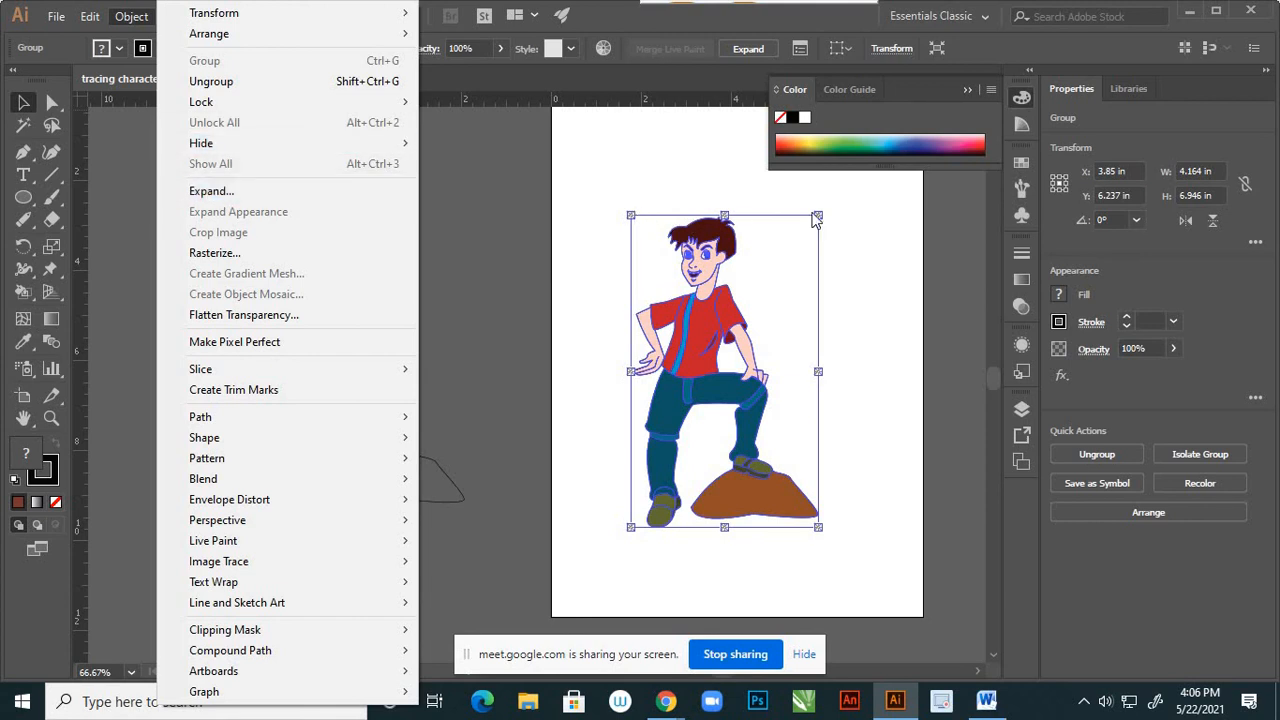
left_click(225, 196)
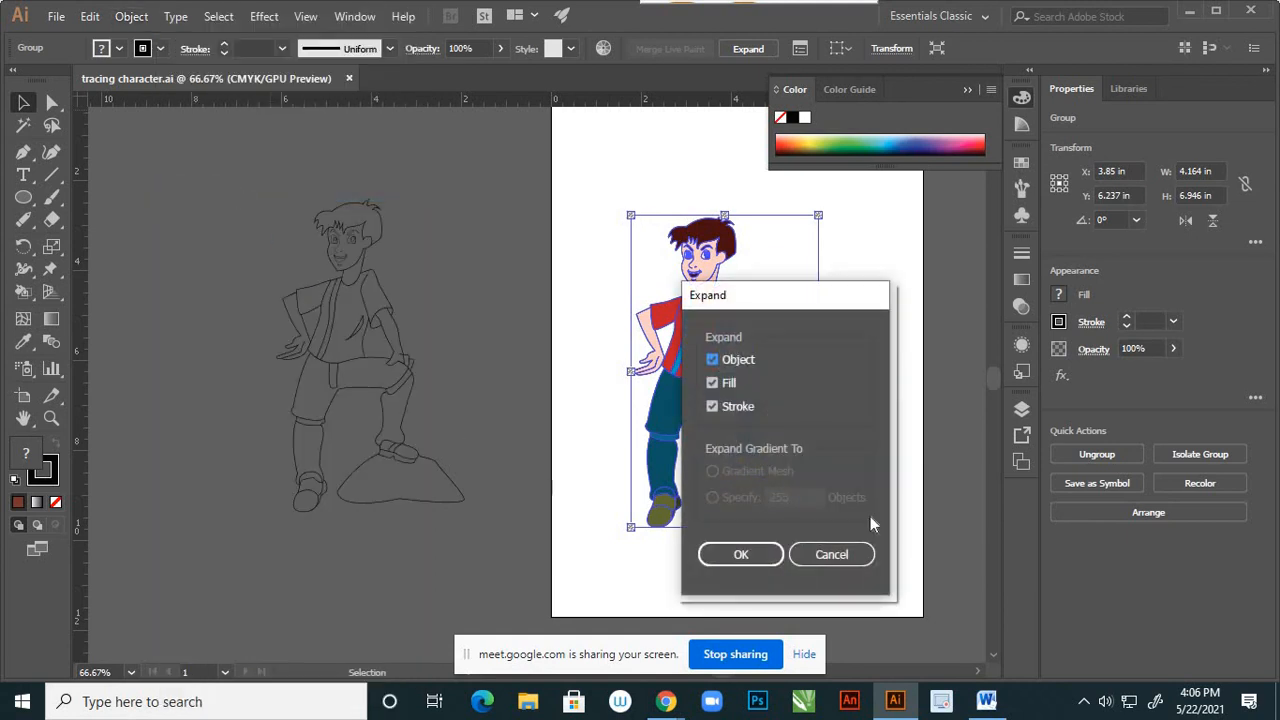
left_click(712, 406)
left_click(738, 556)
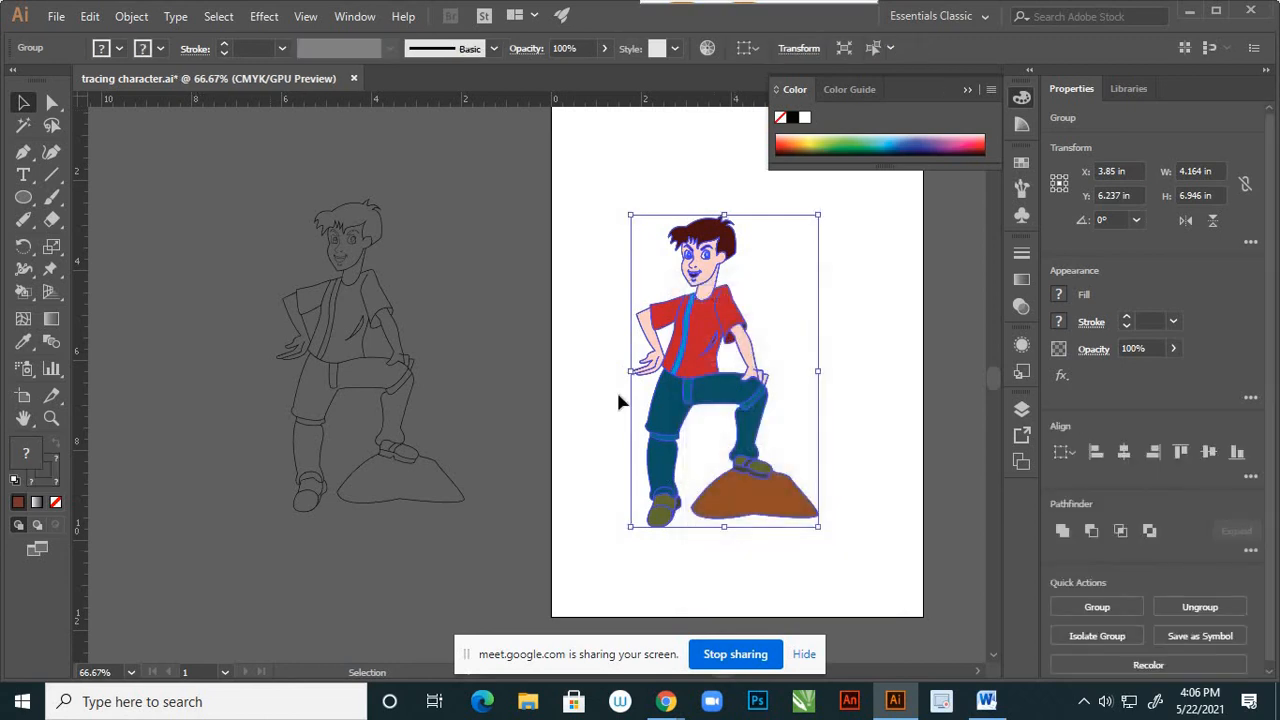
Reselect the expanded character to inspect the paths of its head and upper body, and deselect it.
left_click(568, 336)
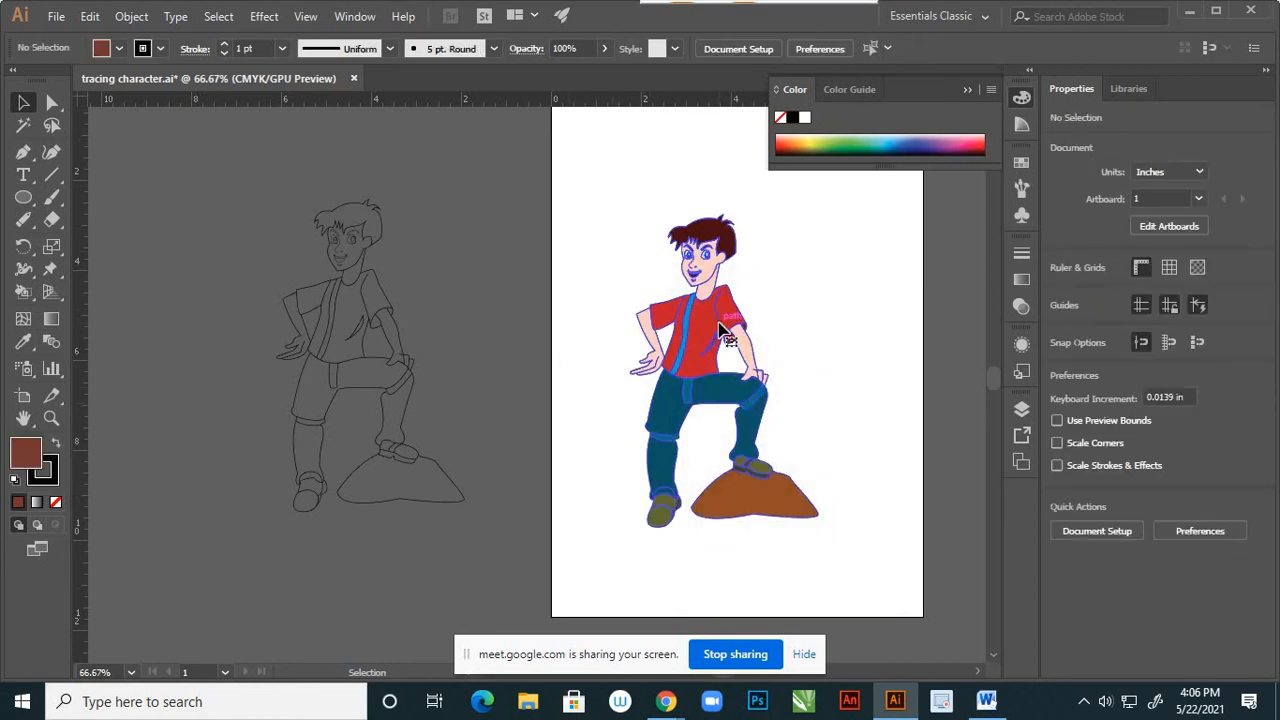
left_click(758, 285)
scroll(751, 260, "up", 3)
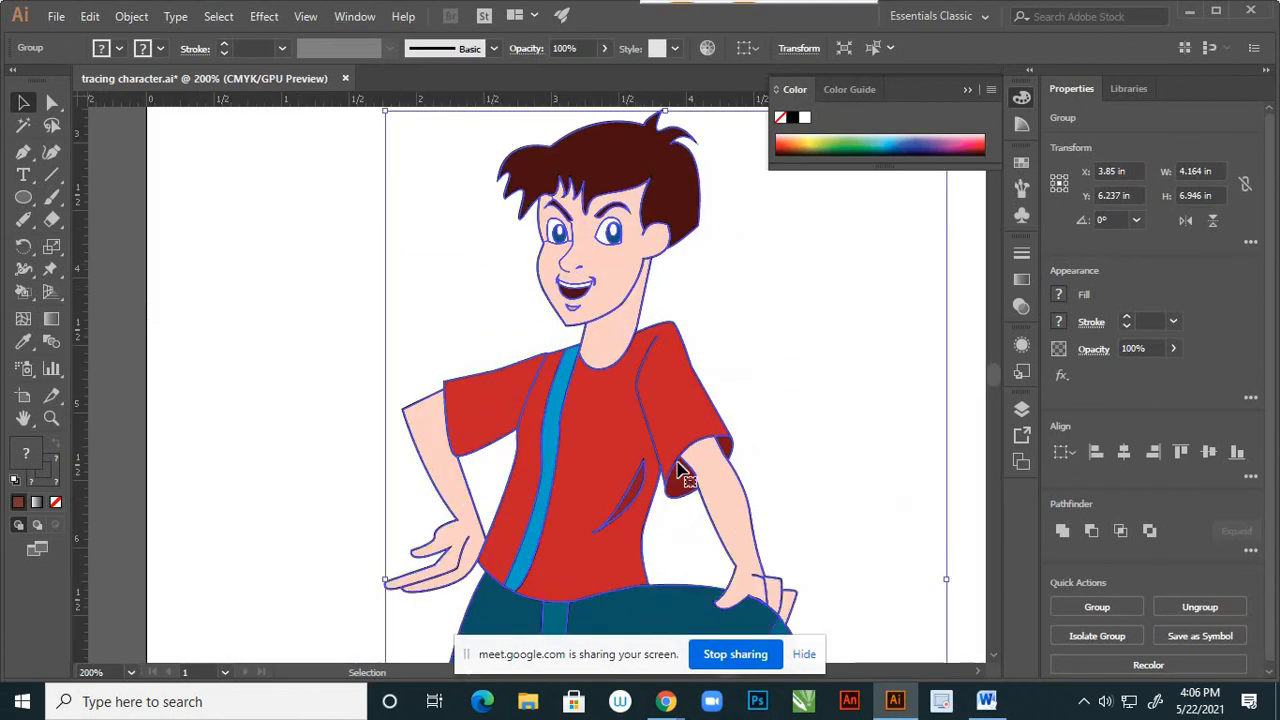
left_click(786, 379)
scroll(700, 331, "down", 3)
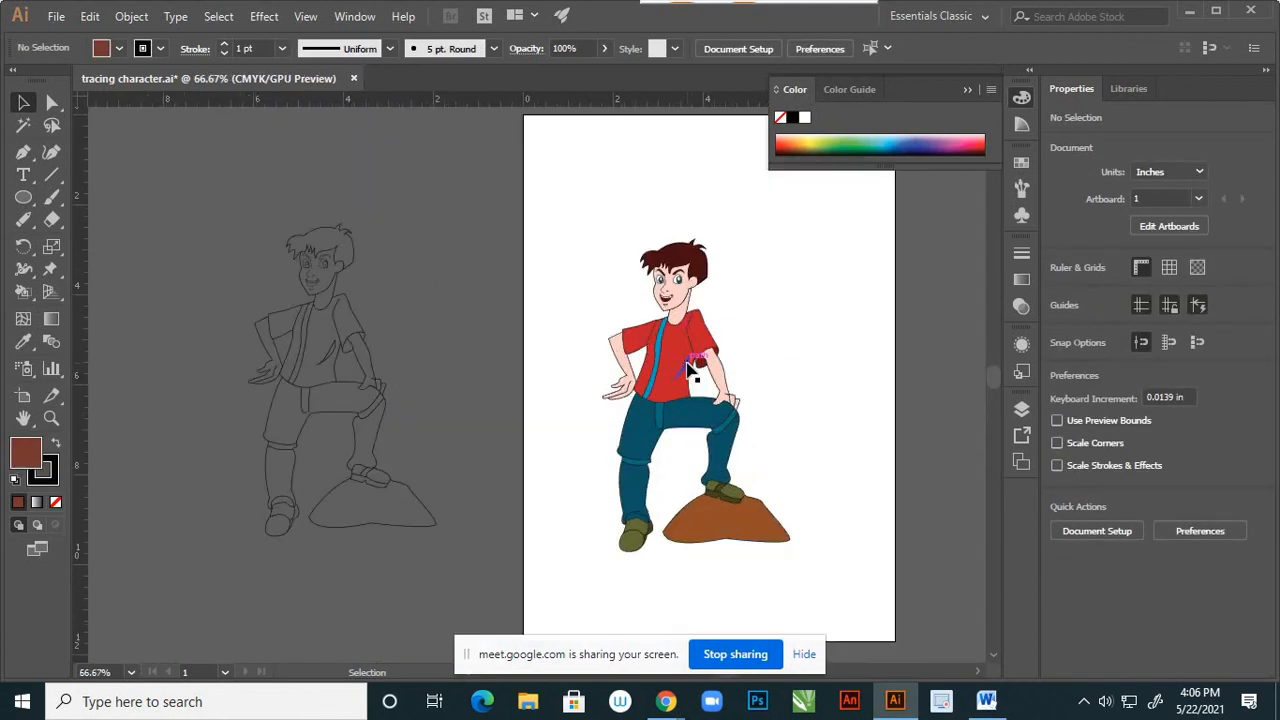
Examine the expanded character from head to shoes, including the brown mound under its raised foot.
scroll(718, 322, "down", 1)
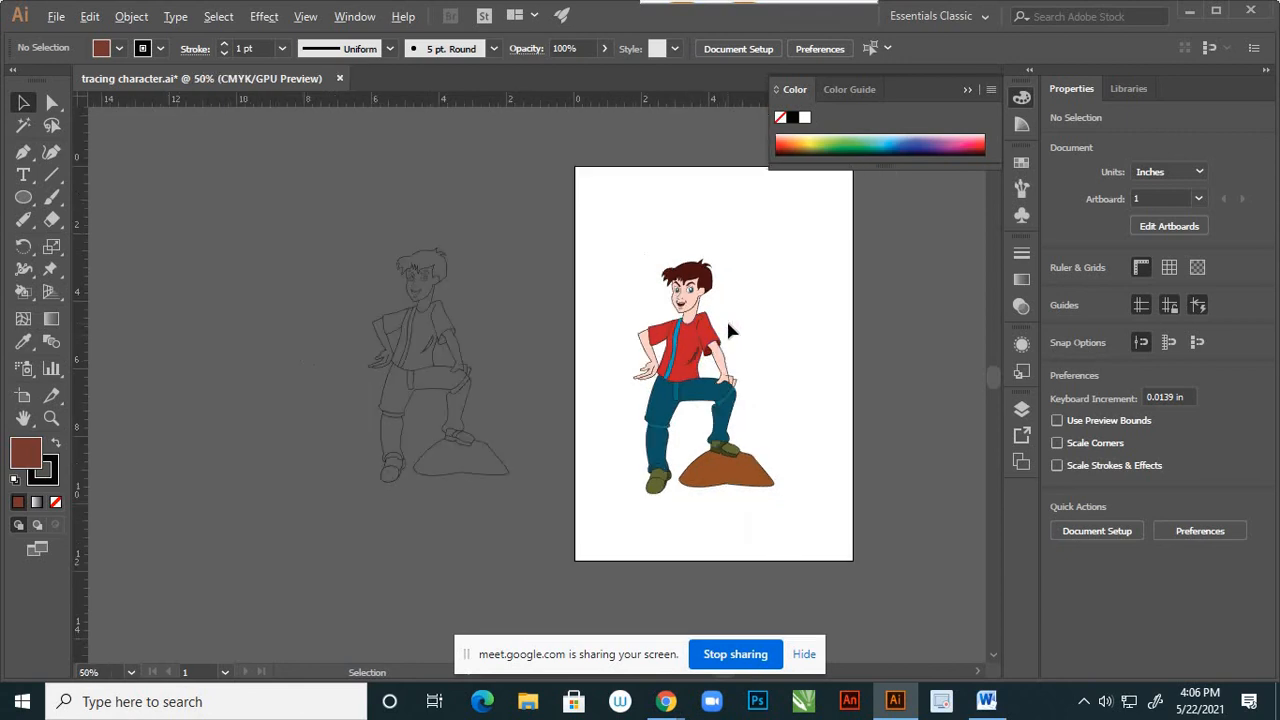
scroll(710, 356, "up", 1)
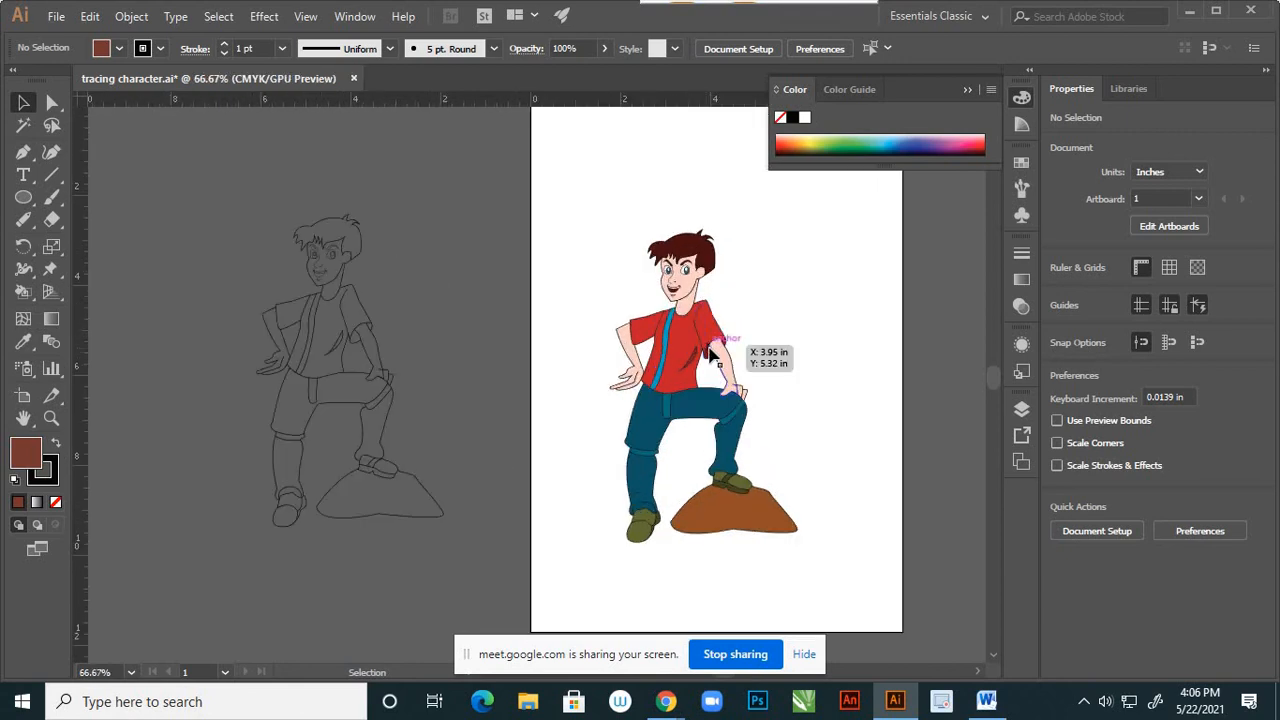
scroll(708, 355, "up", 4)
scroll(703, 296, "down", 3)
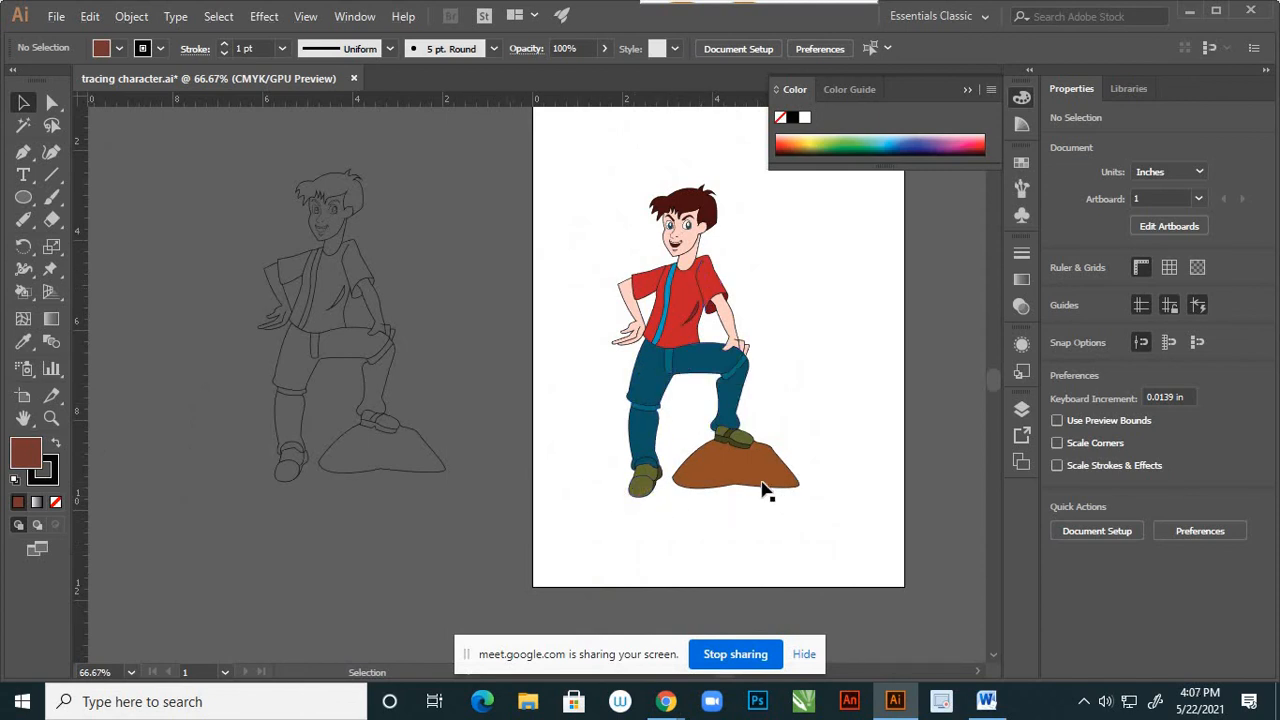
scroll(765, 490, "down", 1)
scroll(732, 450, "up", 1)
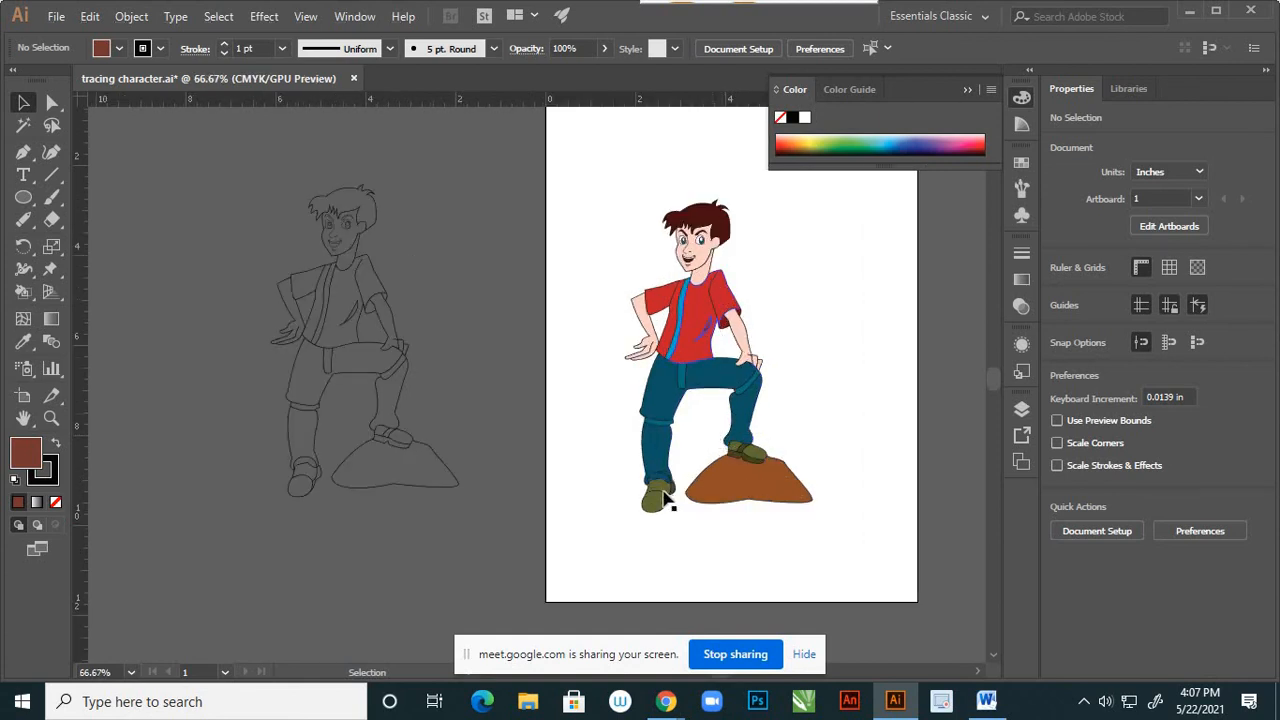
scroll(710, 478, "down", 1)
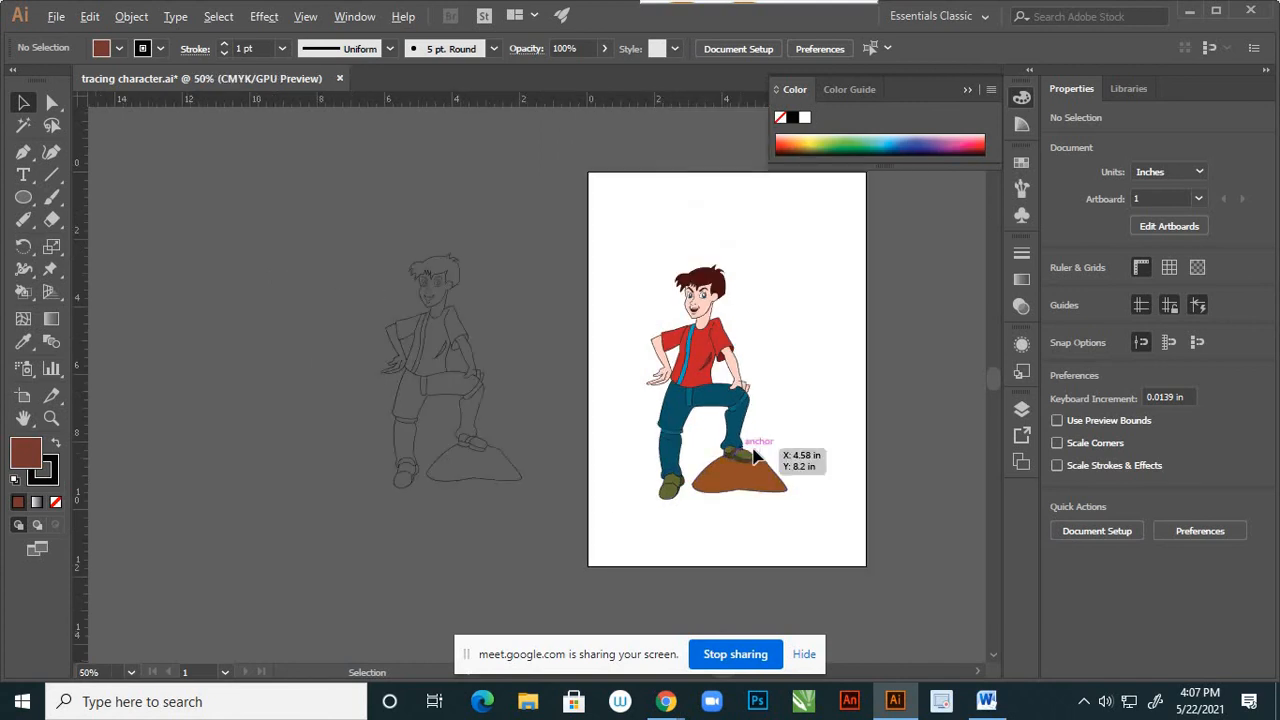
scroll(755, 456, "up", 1)
scroll(768, 462, "up", 1)
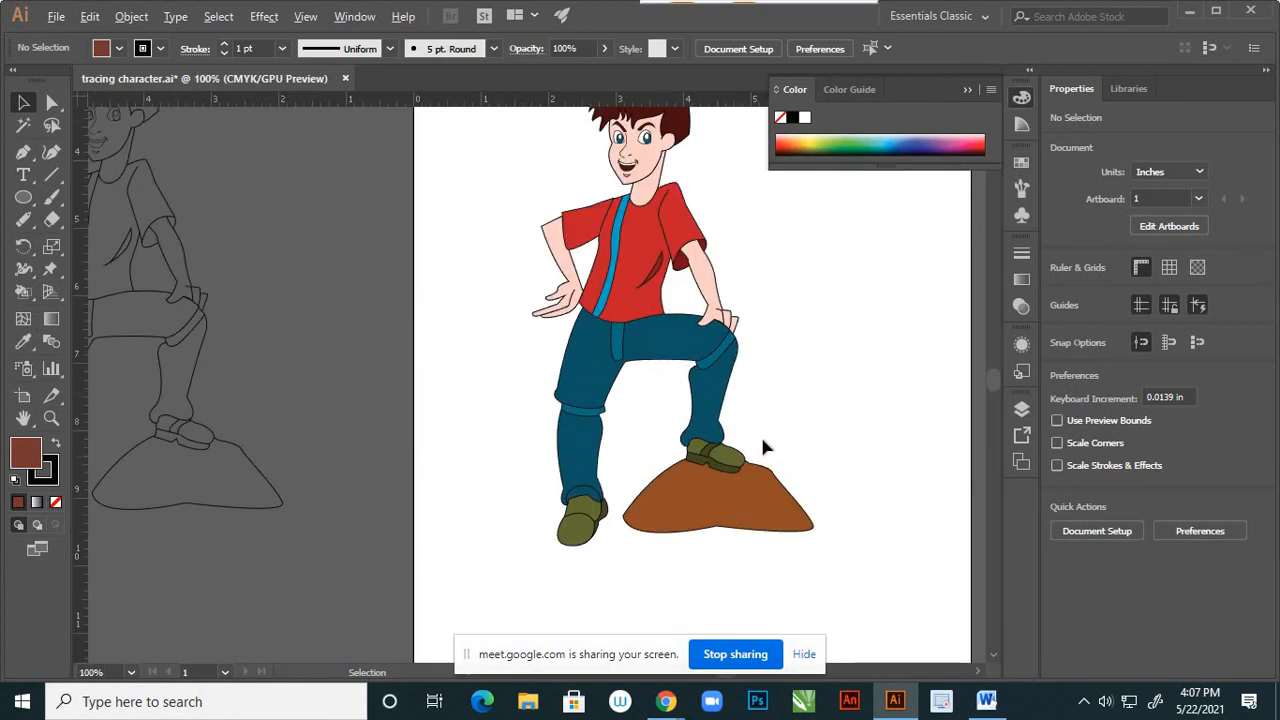
Return to the Selection tool and save the document with the expanded character.
key("space")
left_click_drag(738, 381, 684, 455)
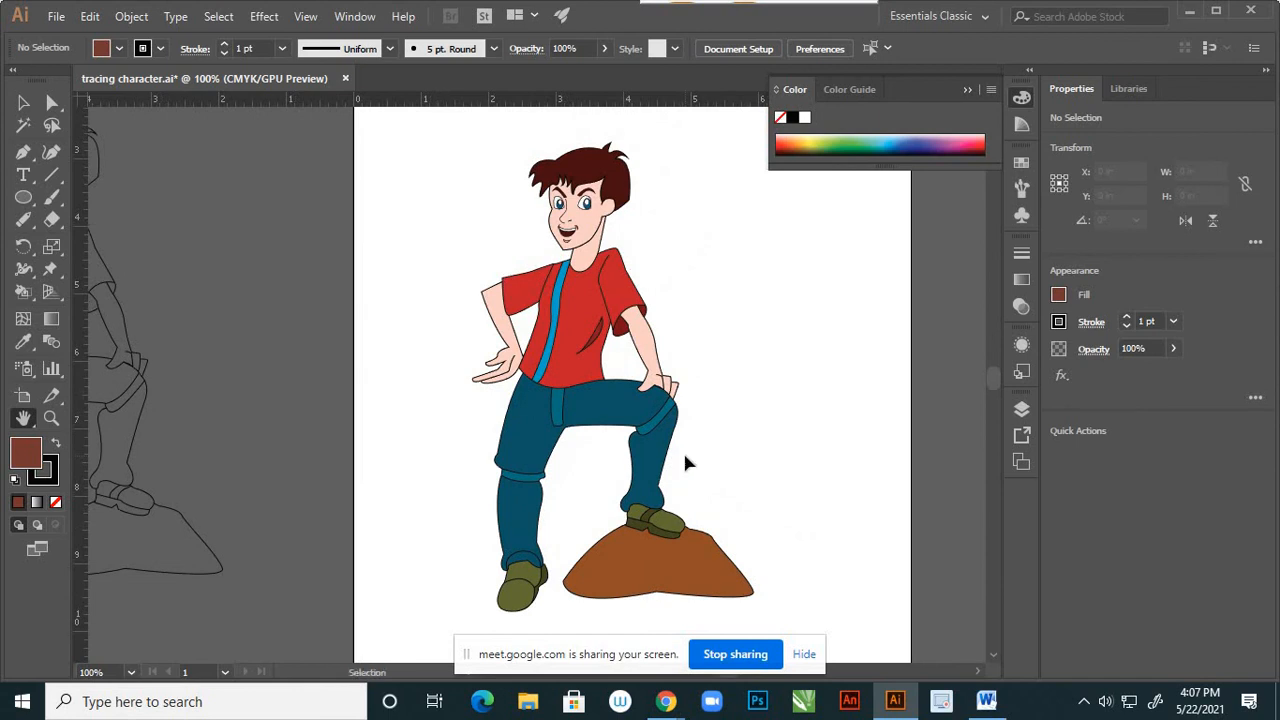
left_click(23, 103)
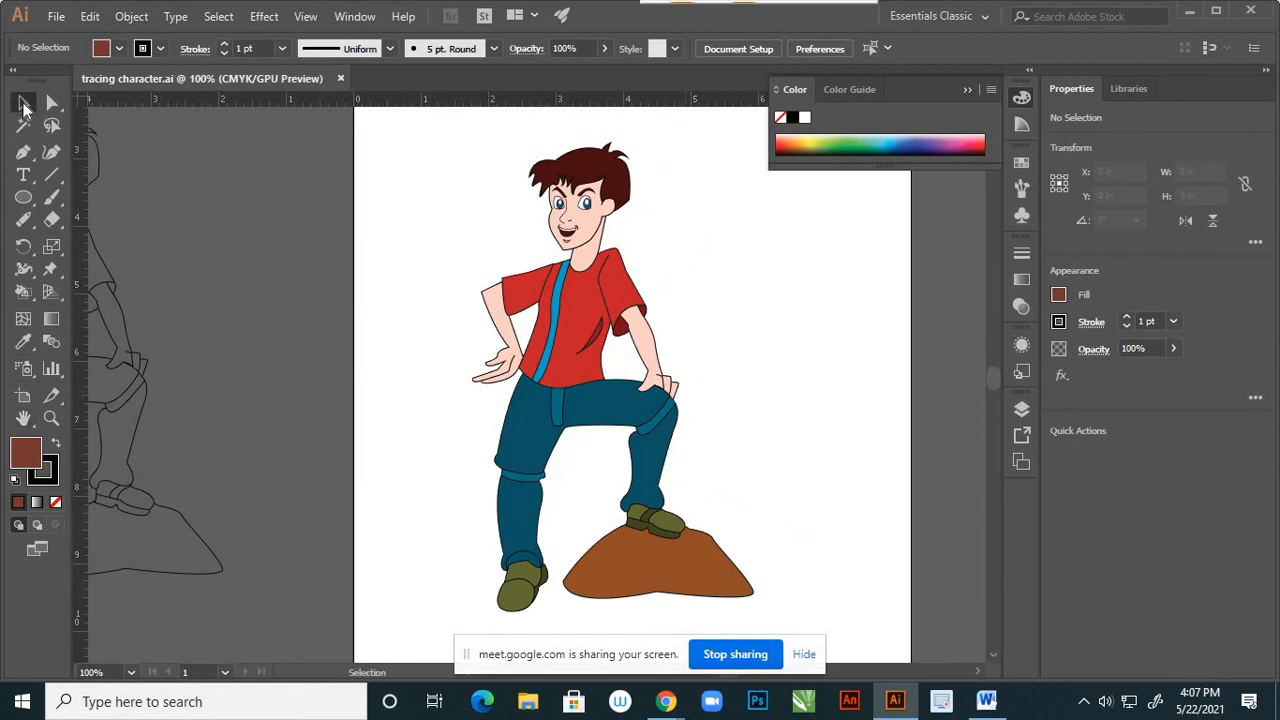